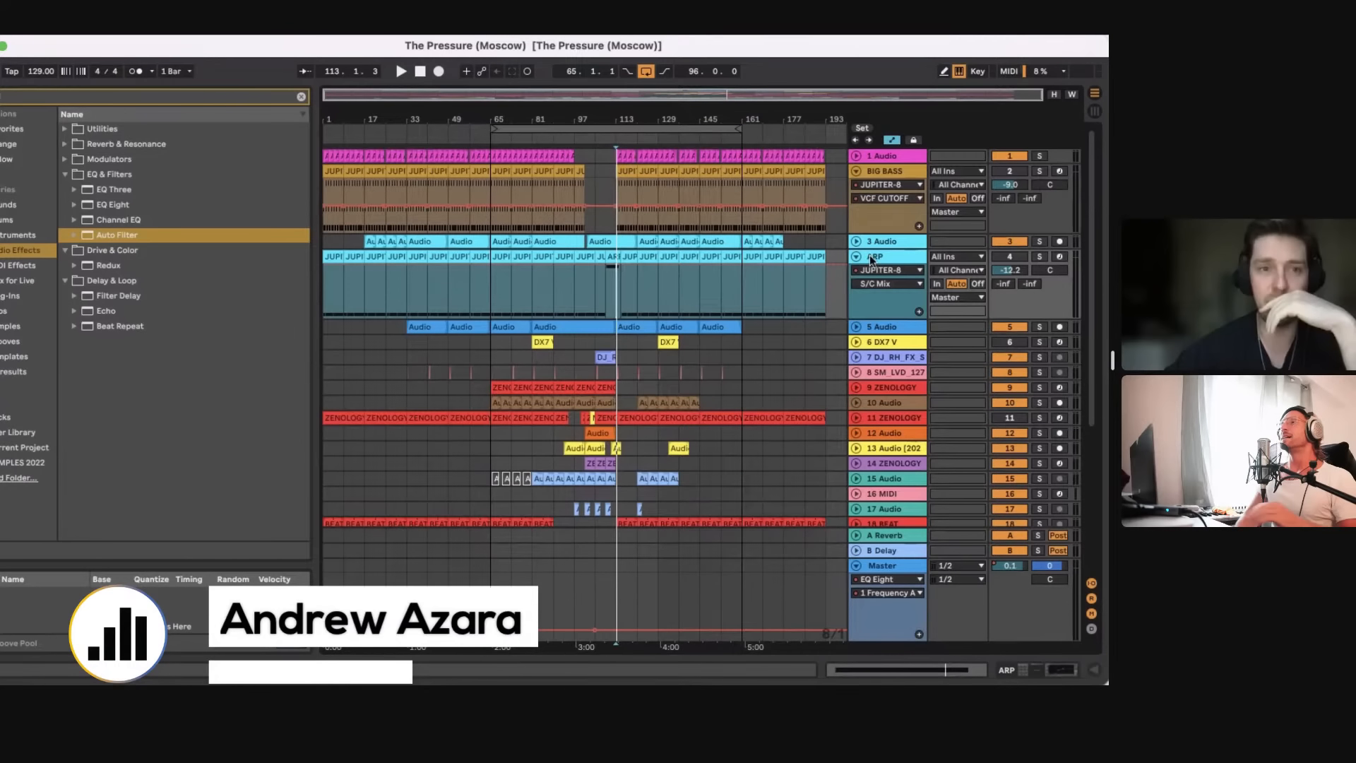
# Step: Play the arrangement from bar 65
pyautogui.click(14, 3)
pyautogui.click(50, 74)
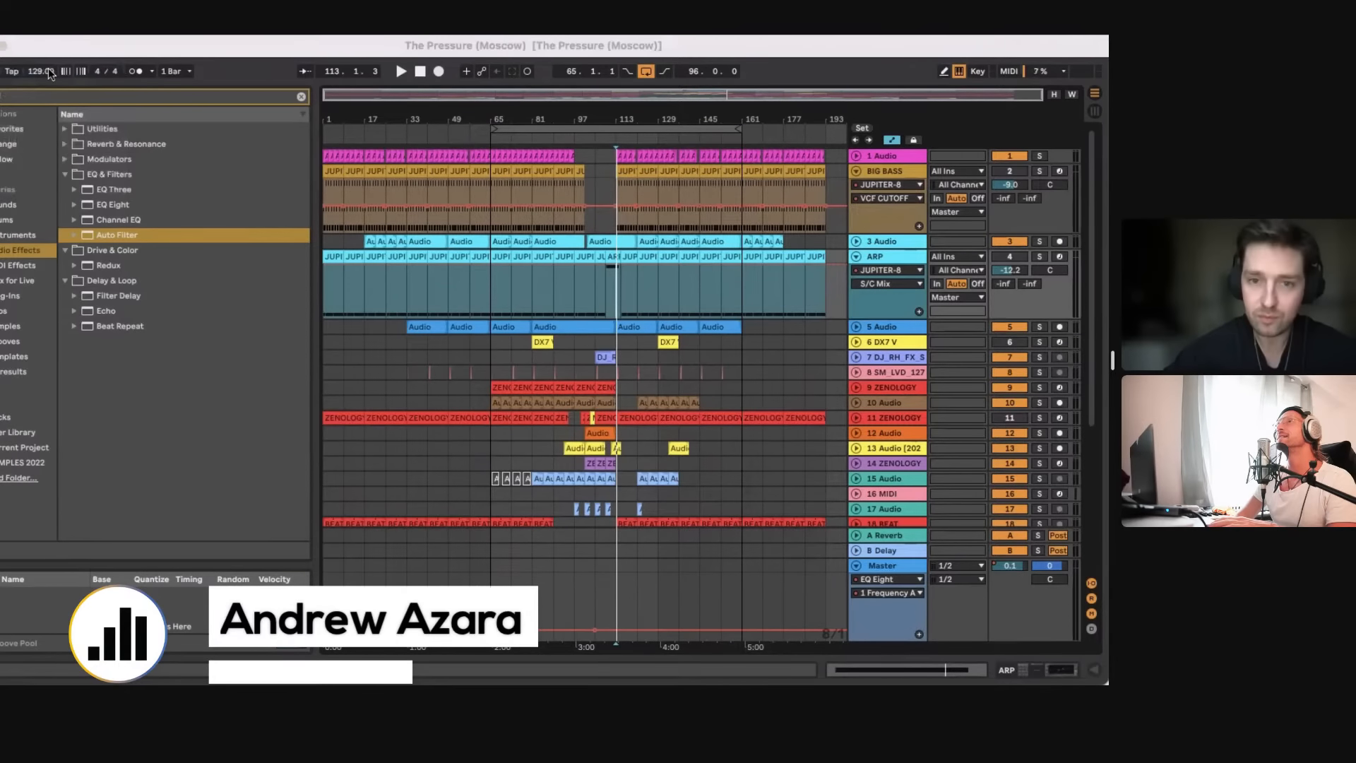
pyautogui.click(644, 209)
pyautogui.click(601, 305)
pyautogui.click(494, 231)
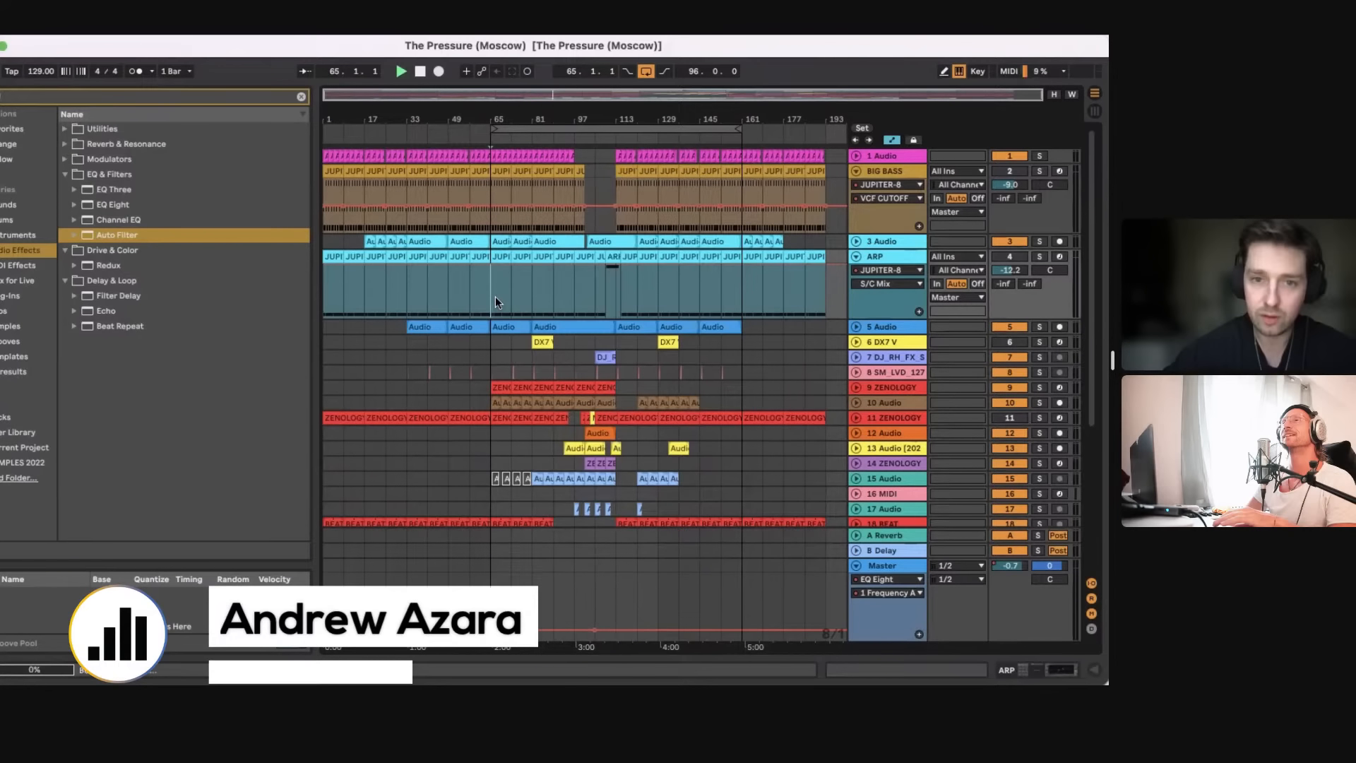
pyautogui.press('space')
# Step: Shorten the arrangement loop to 16 bars, running from bar 65 to bar 81
pyautogui.moveTo(738, 131); pyautogui.dragTo(527, 137)
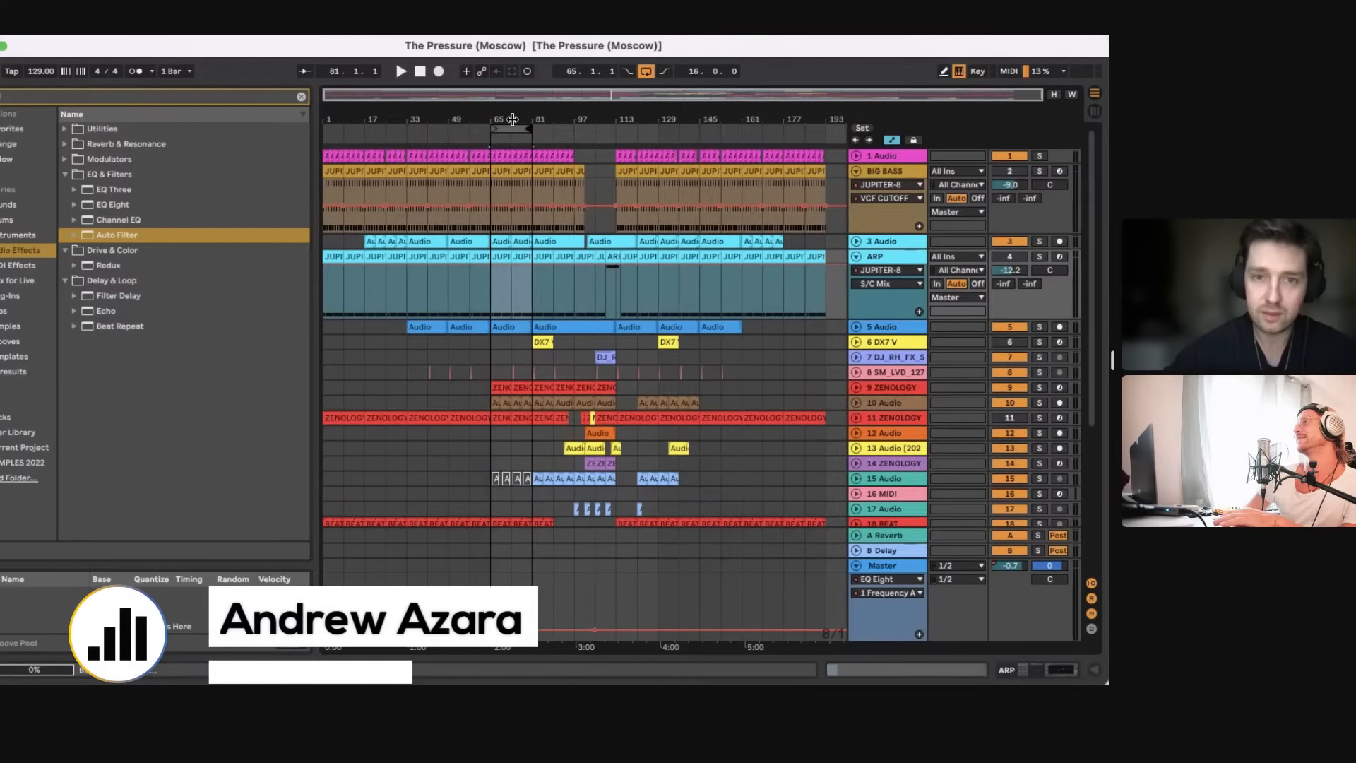
pyautogui.press('+')
pyautogui.hscroll(-1, 546, 189)
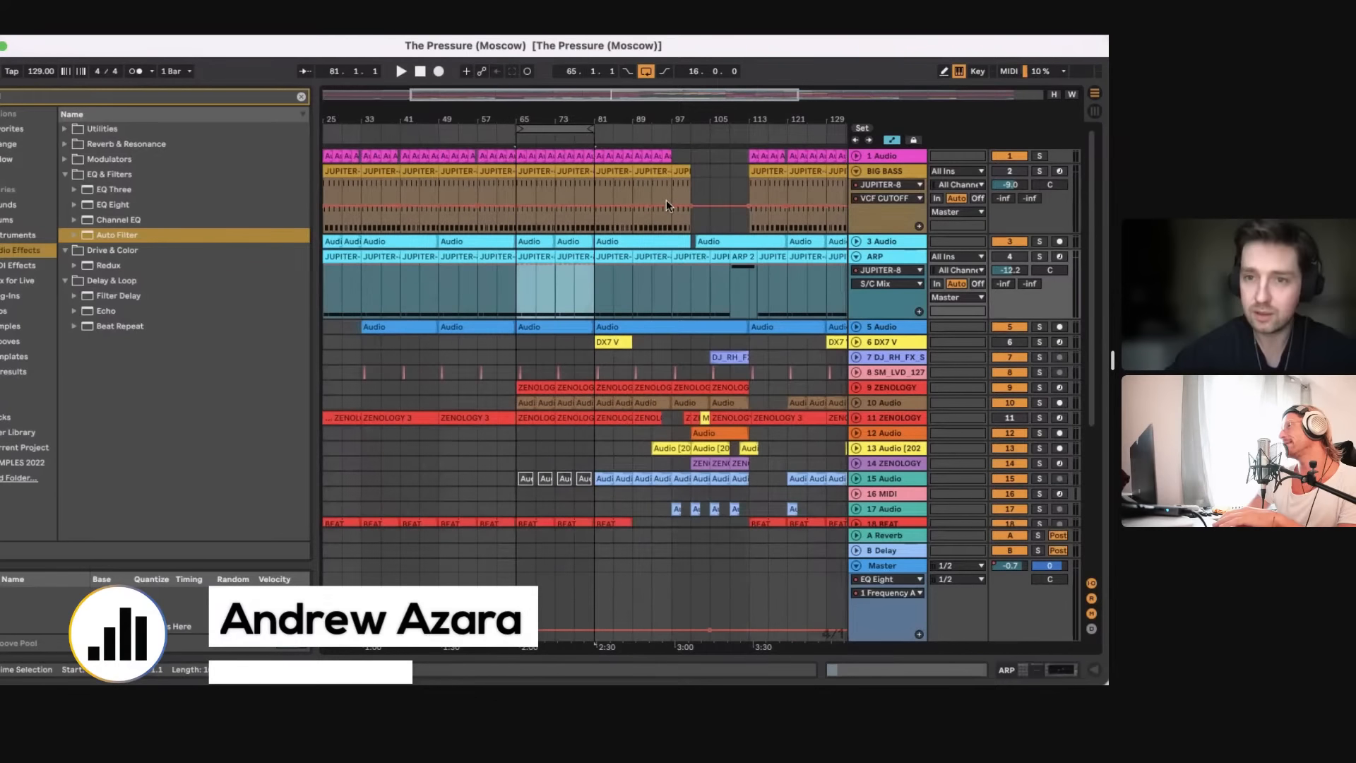
# Step: Unfold the 3 Audio track briefly and collapse both it and the ARP track
pyautogui.click(855, 242)
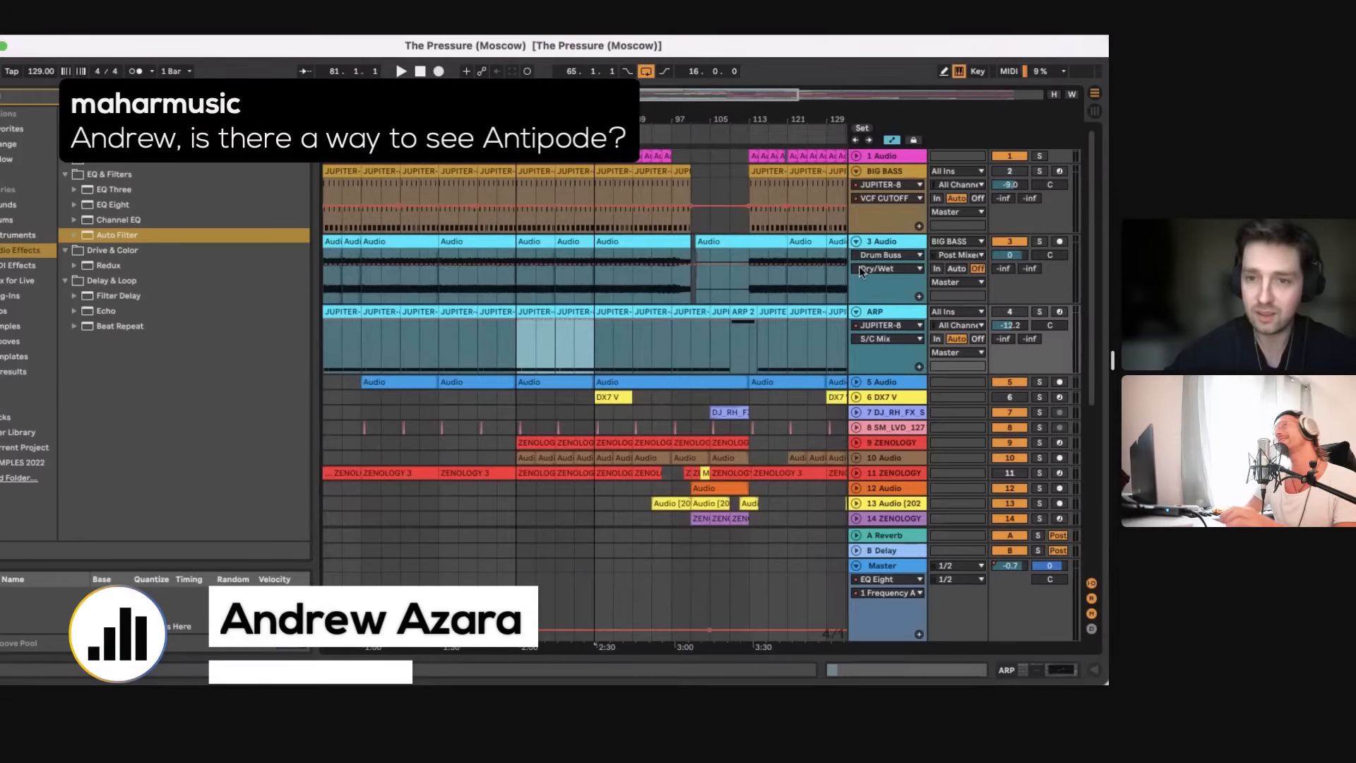
pyautogui.click(856, 311)
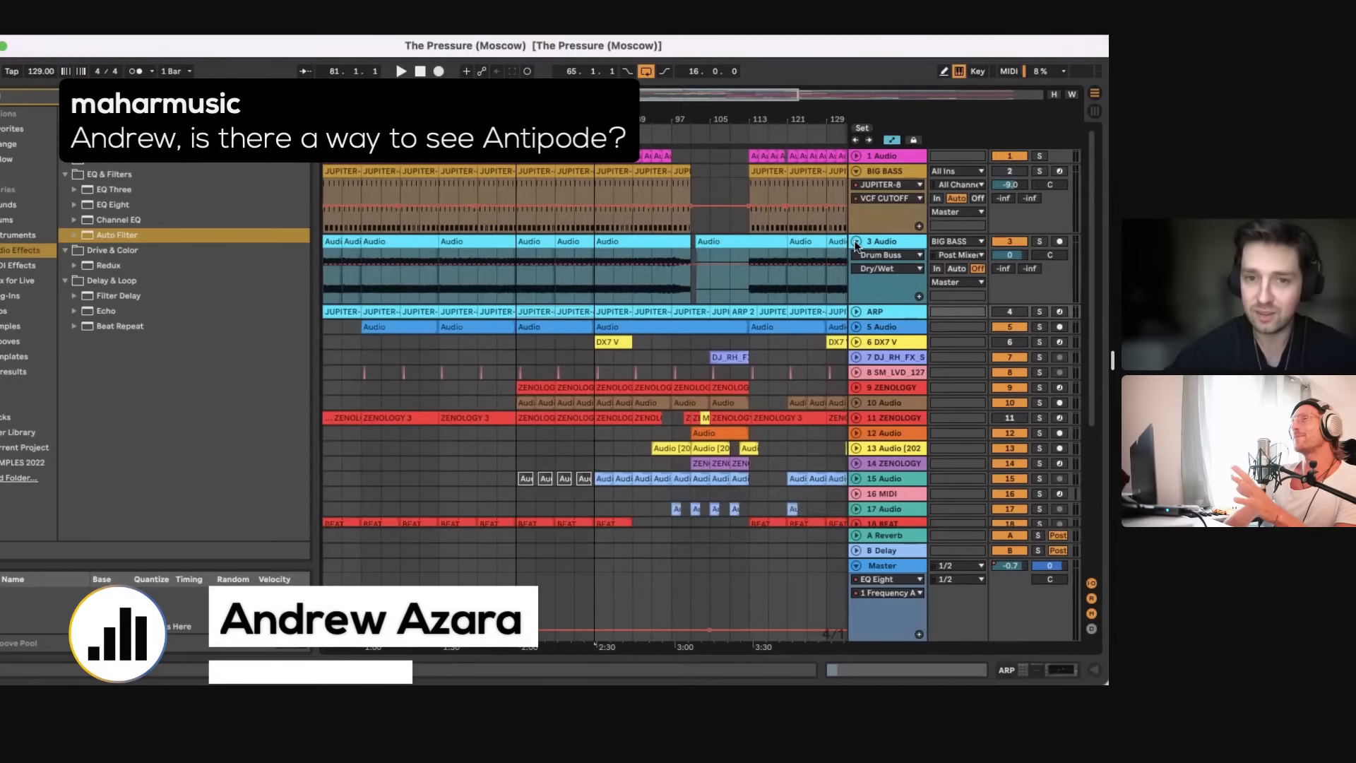
pyautogui.click(855, 242)
pyautogui.press('-')
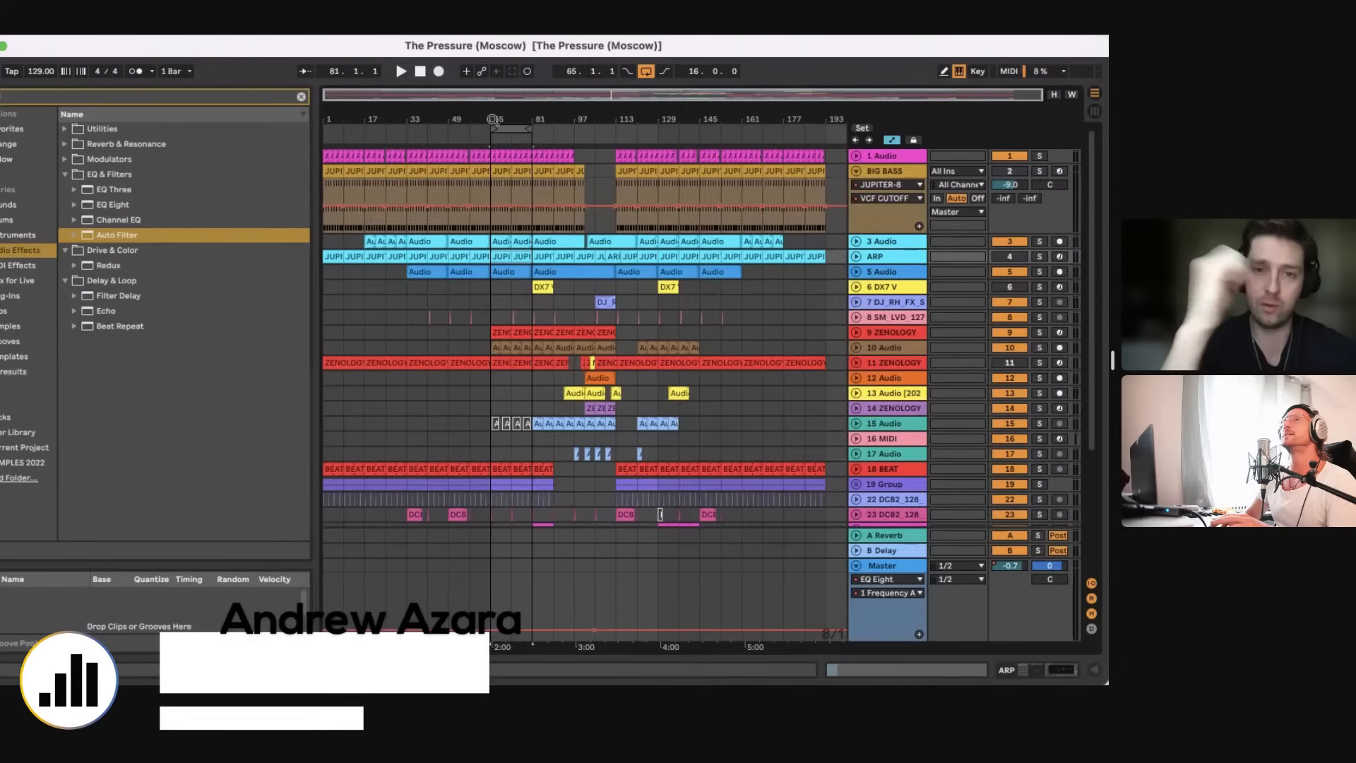
# Step: Unfold the ARP track and select its JUPITER-8 2 clip starting at bar 65
pyautogui.click(856, 257)
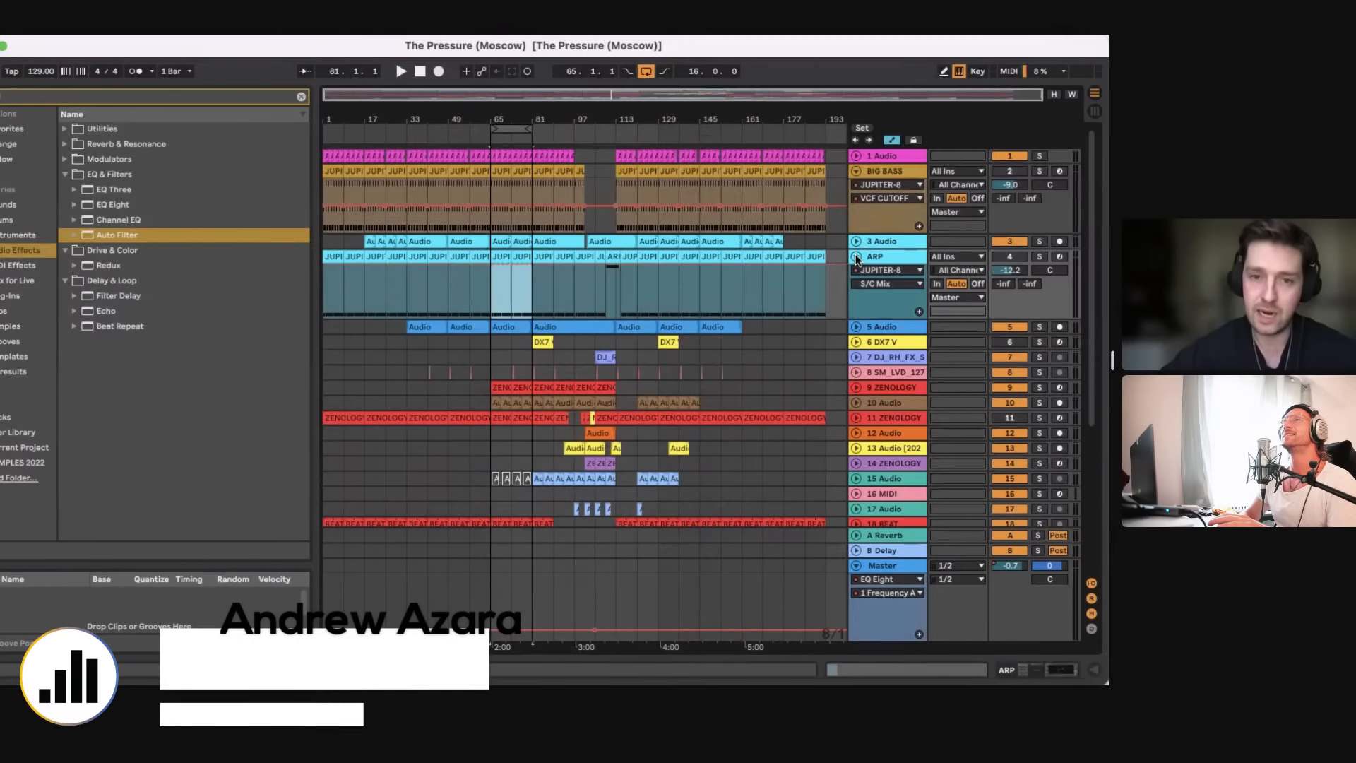
pyautogui.click(491, 304)
pyautogui.moveTo(496, 119); pyautogui.dragTo(494, 170)
pyautogui.click(521, 257)
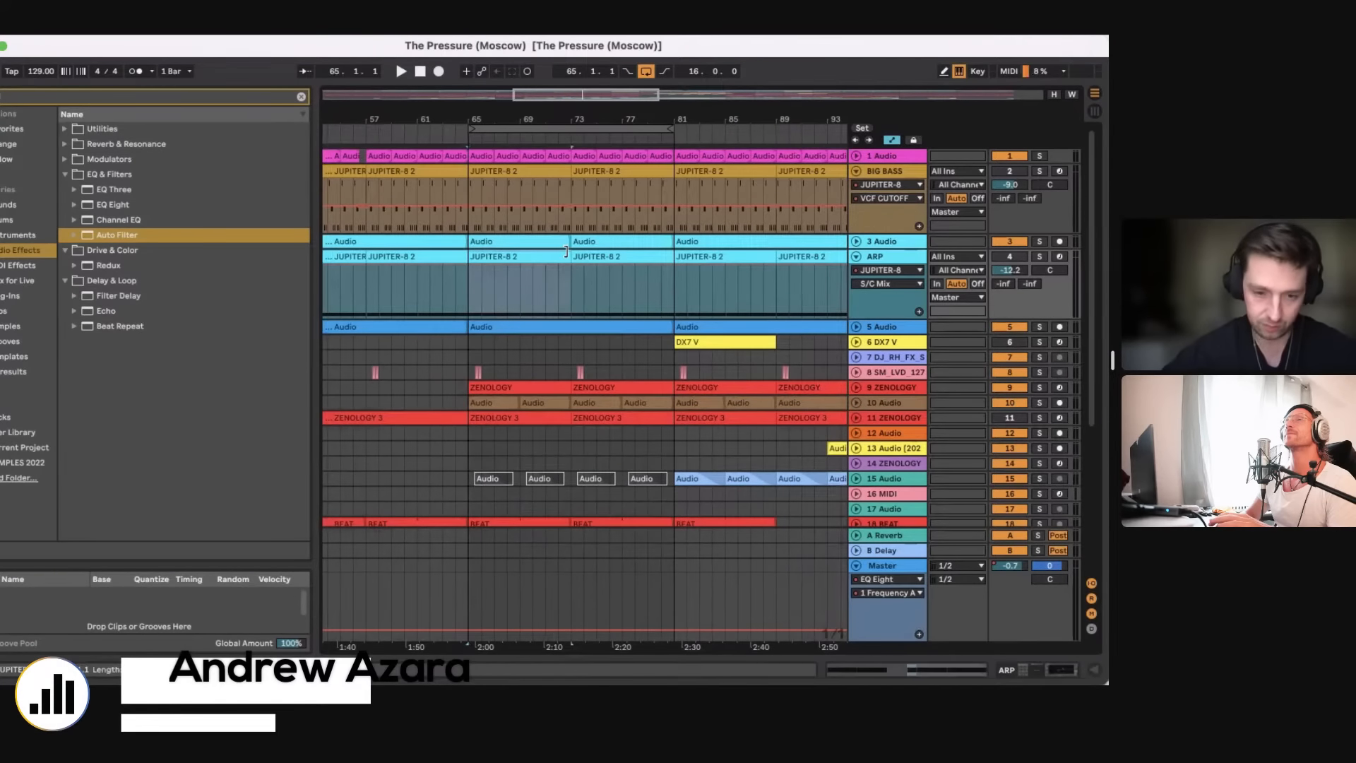
# Step: Activate the ARP track and solo it
pyautogui.click(1009, 257)
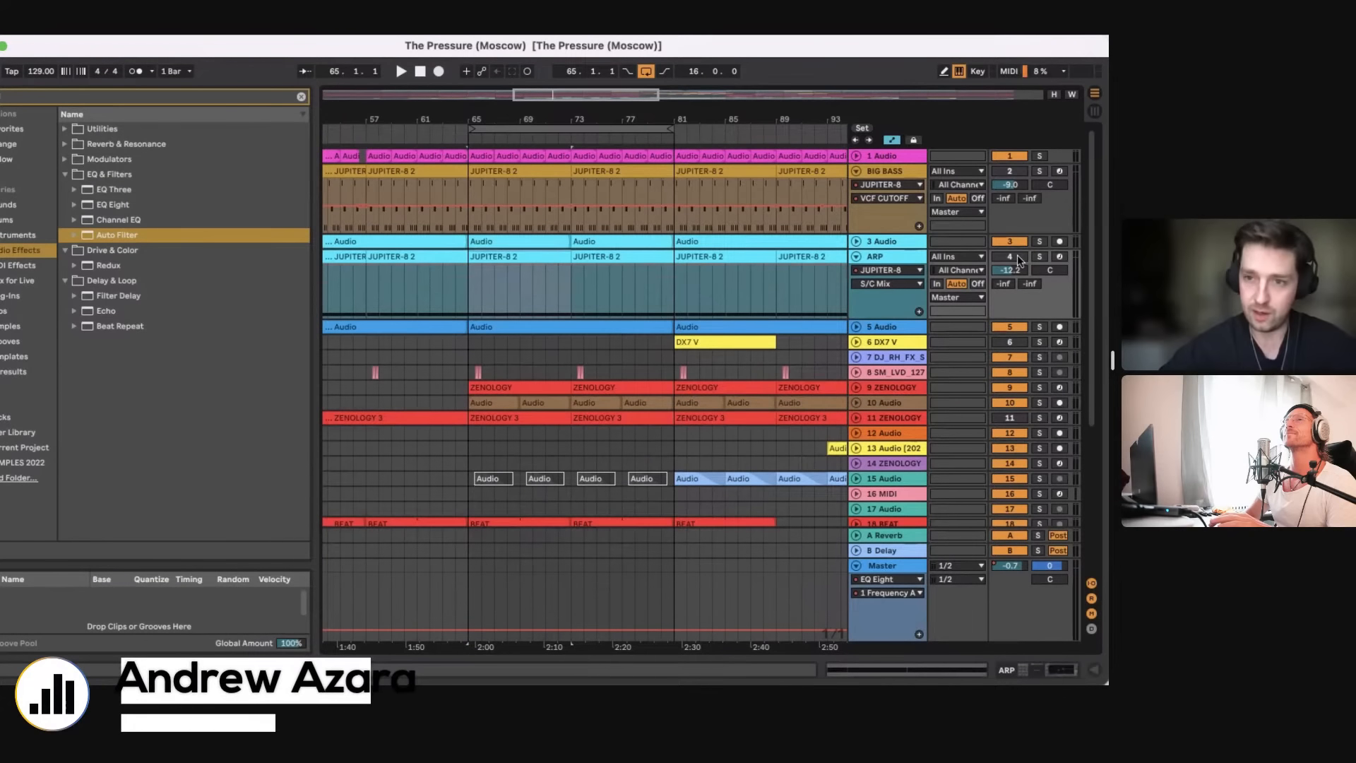
pyautogui.click(1039, 259)
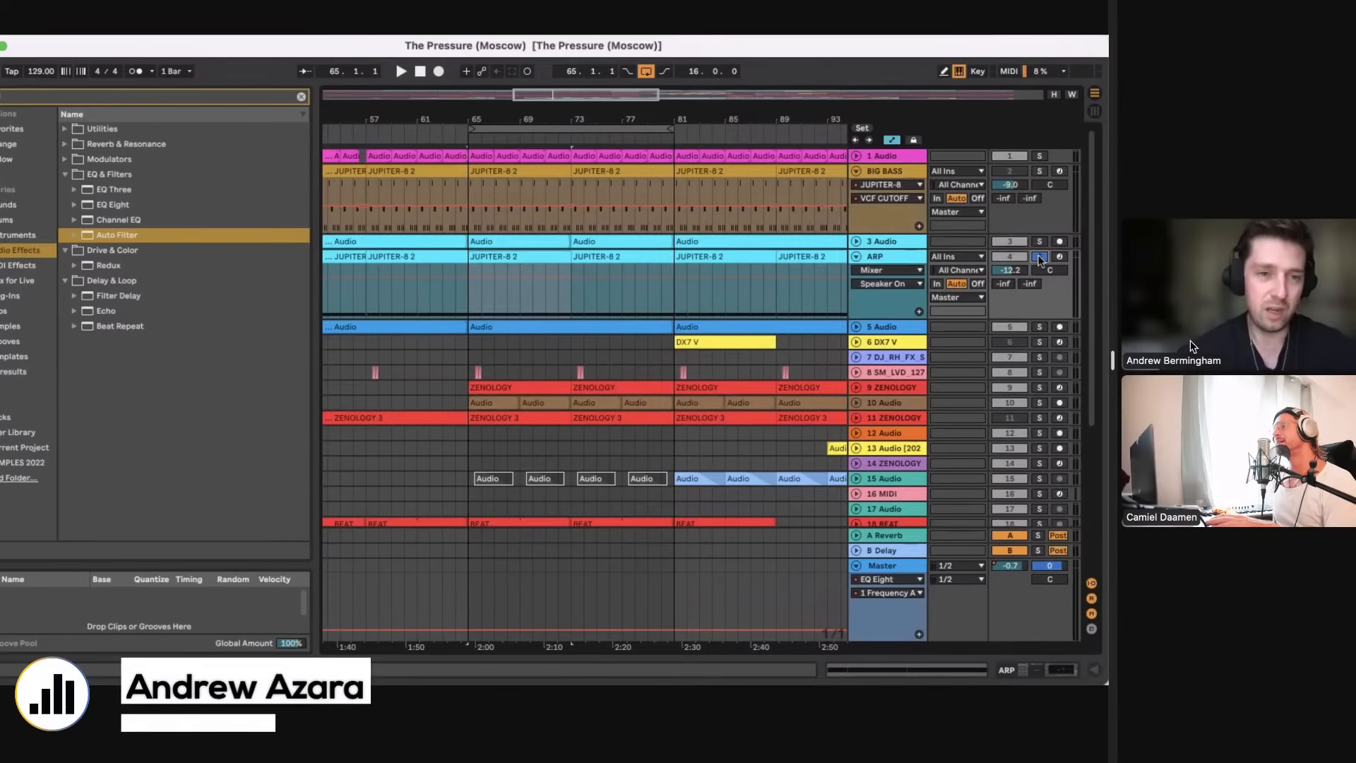
pyautogui.moveTo(1112, 360); pyautogui.dragTo(1236, 352)
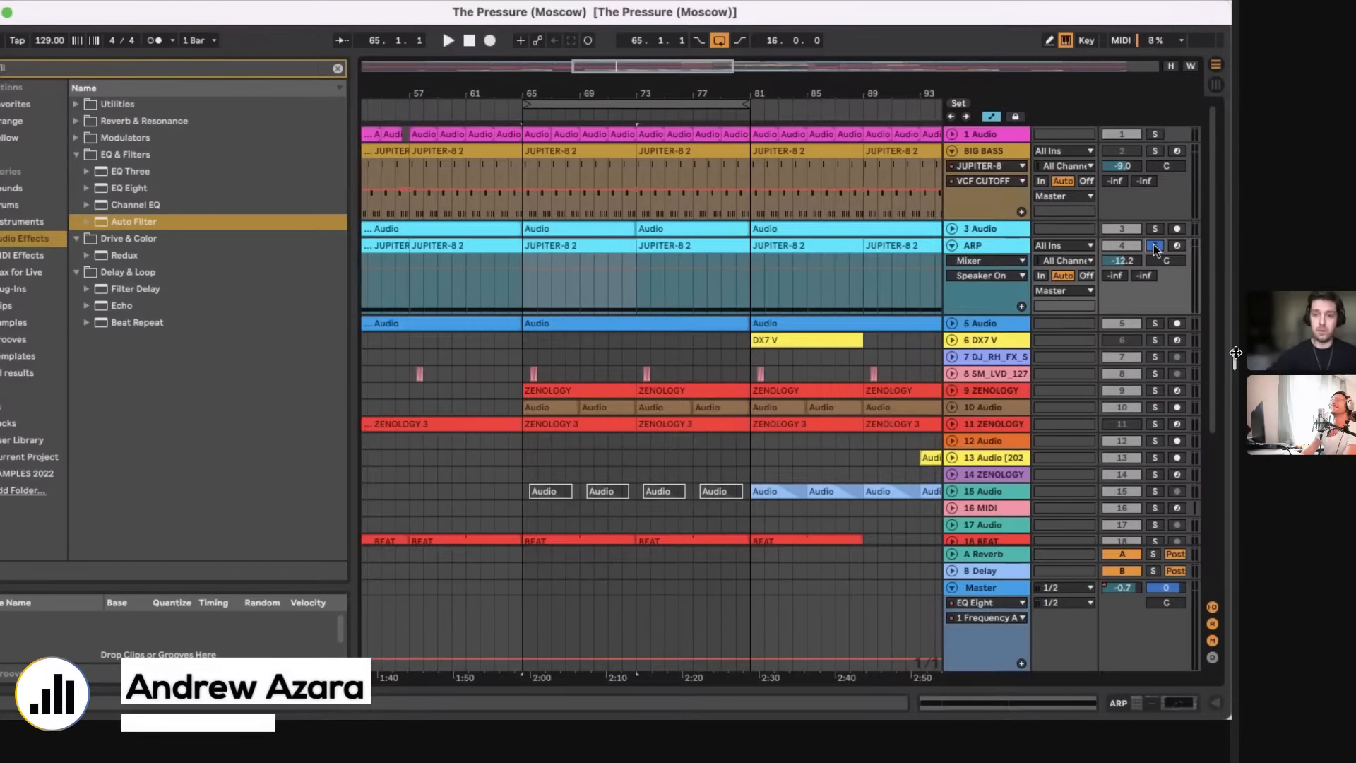
# Step: Unfold the 5 Audio track to show its waveform around bar 65
pyautogui.click(952, 324)
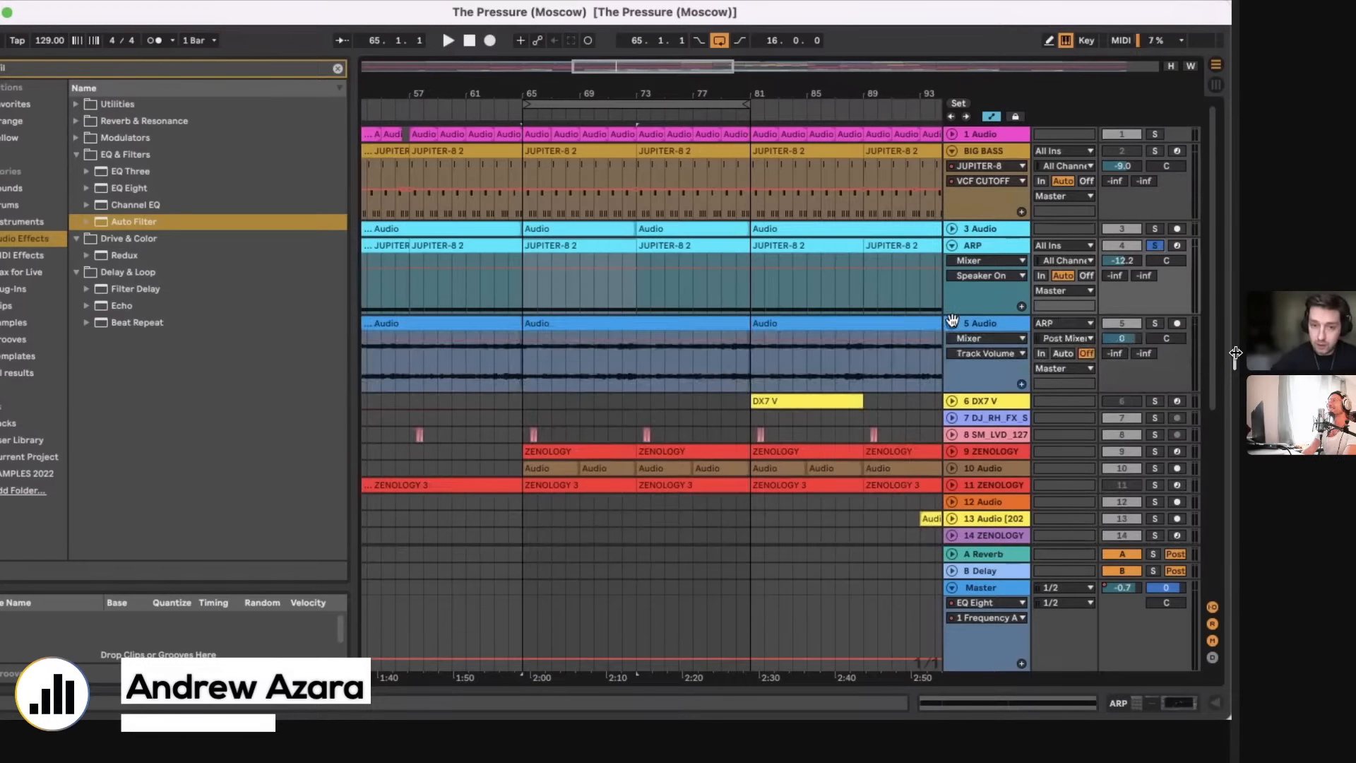
pyautogui.click(518, 385)
pyautogui.click(519, 306)
# Step: Open the ARP track's device chain and select the disabled JUPITER-8 device
pyautogui.click(591, 246)
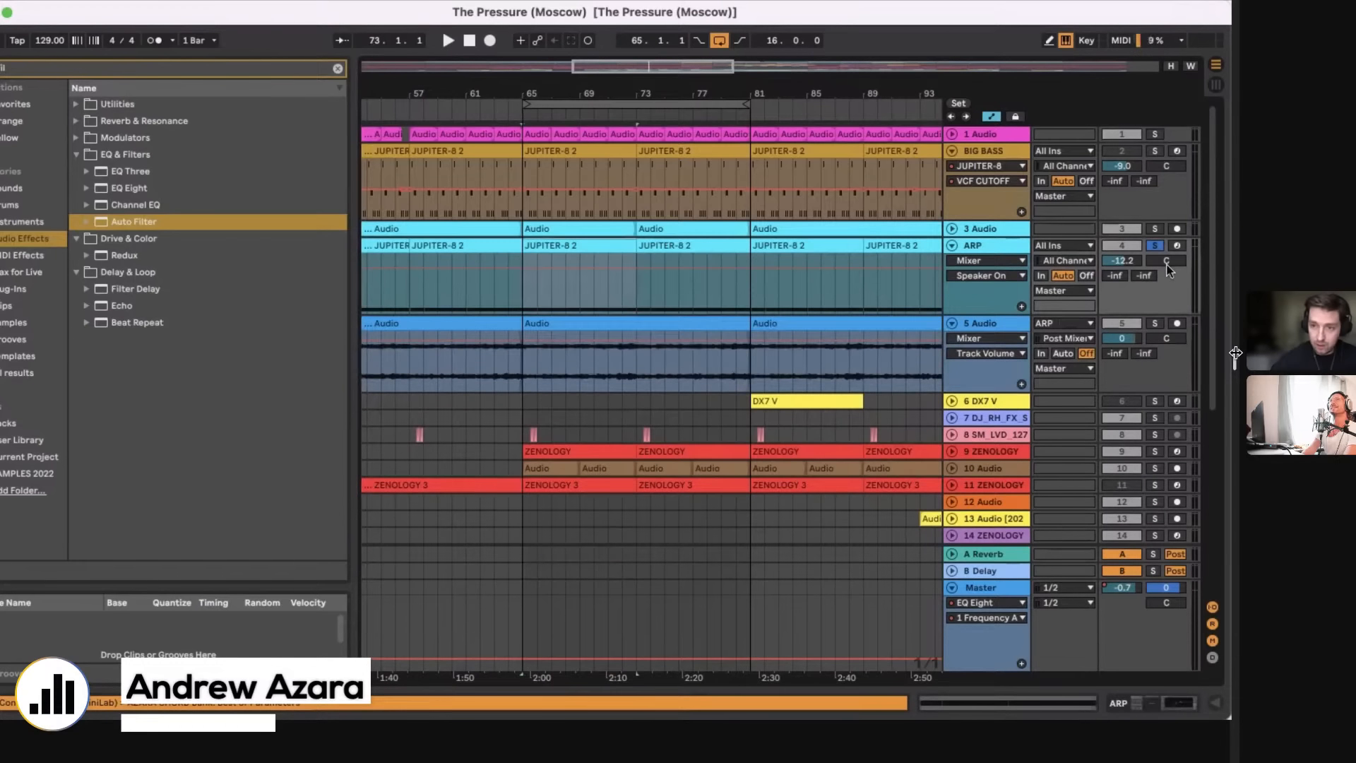
pyautogui.click(592, 277)
pyautogui.click(1179, 702)
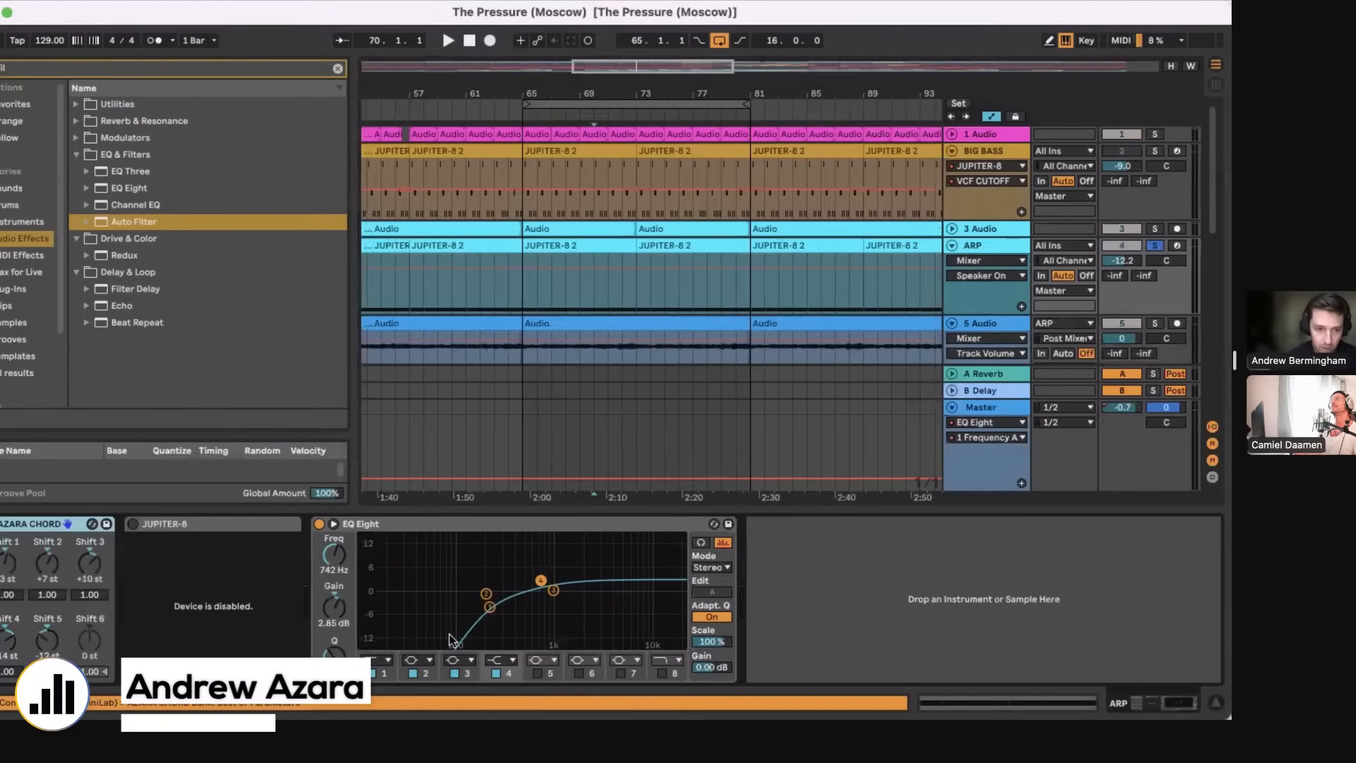
pyautogui.click(224, 523)
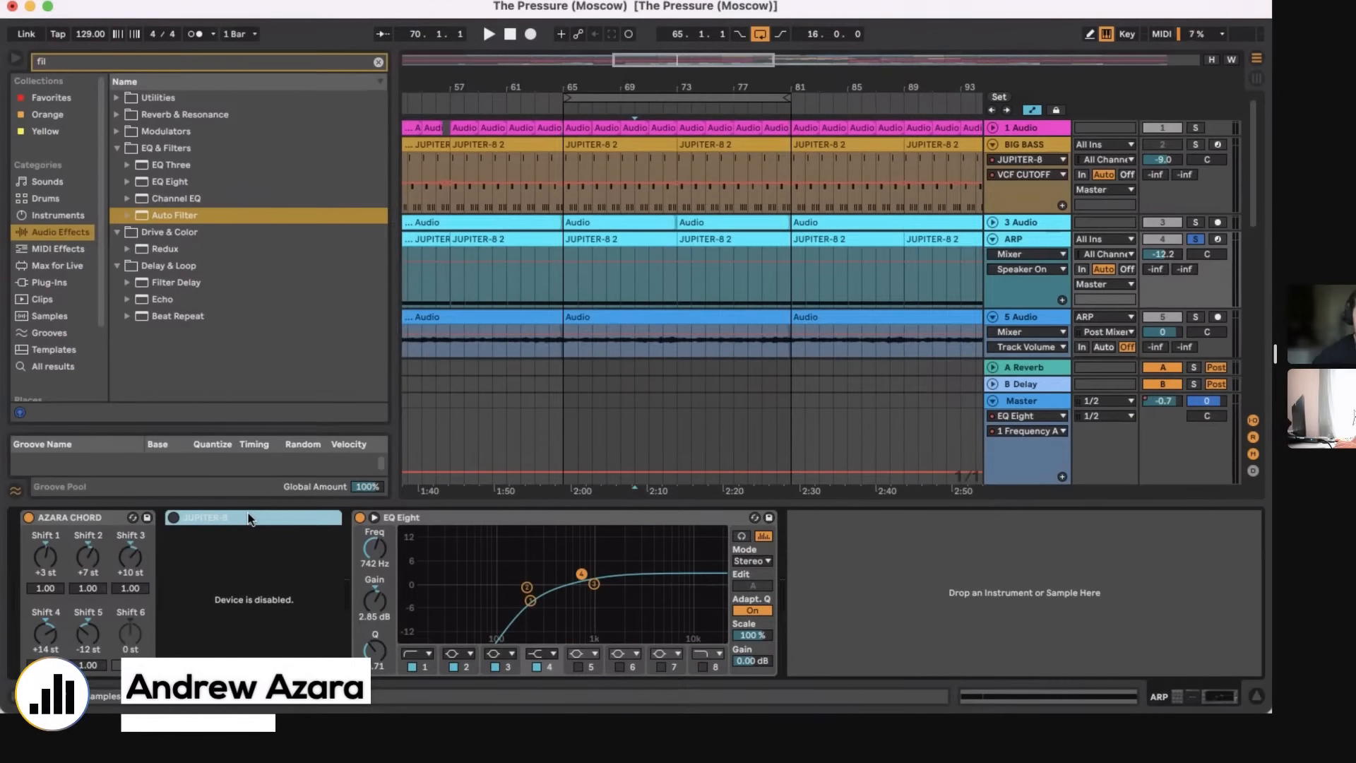
# Step: Solo the 5 Audio track and start playback from bar 65
pyautogui.scroll(-5, 675, 396)
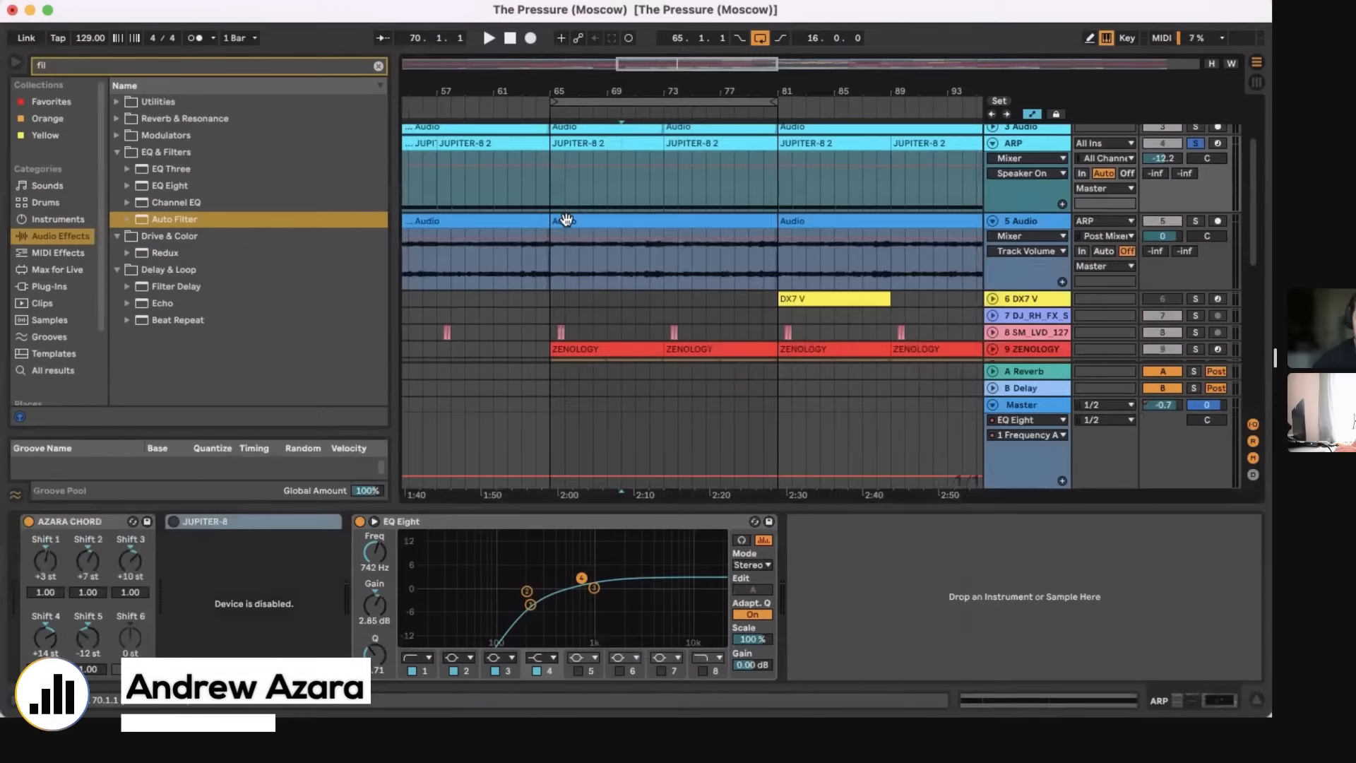
pyautogui.click(548, 262)
pyautogui.click(544, 201)
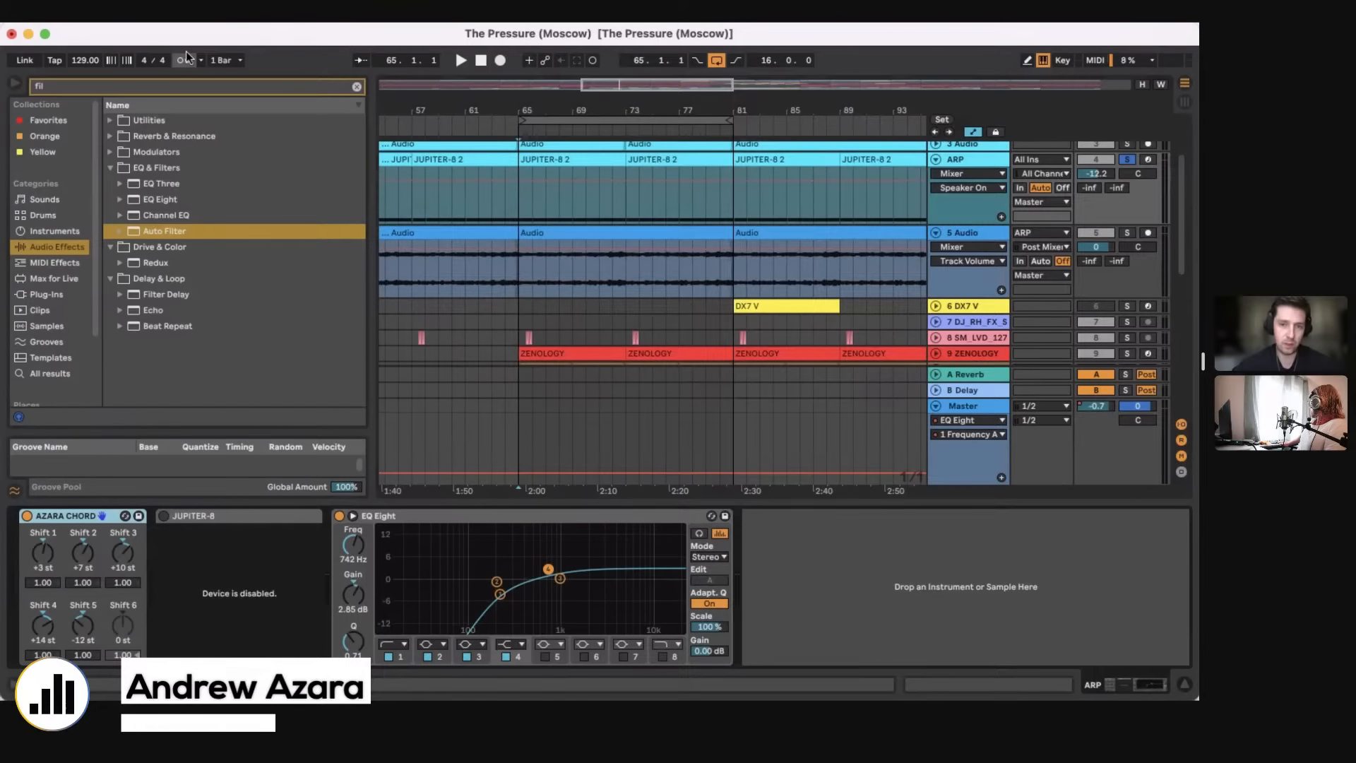
pyautogui.click(510, 214)
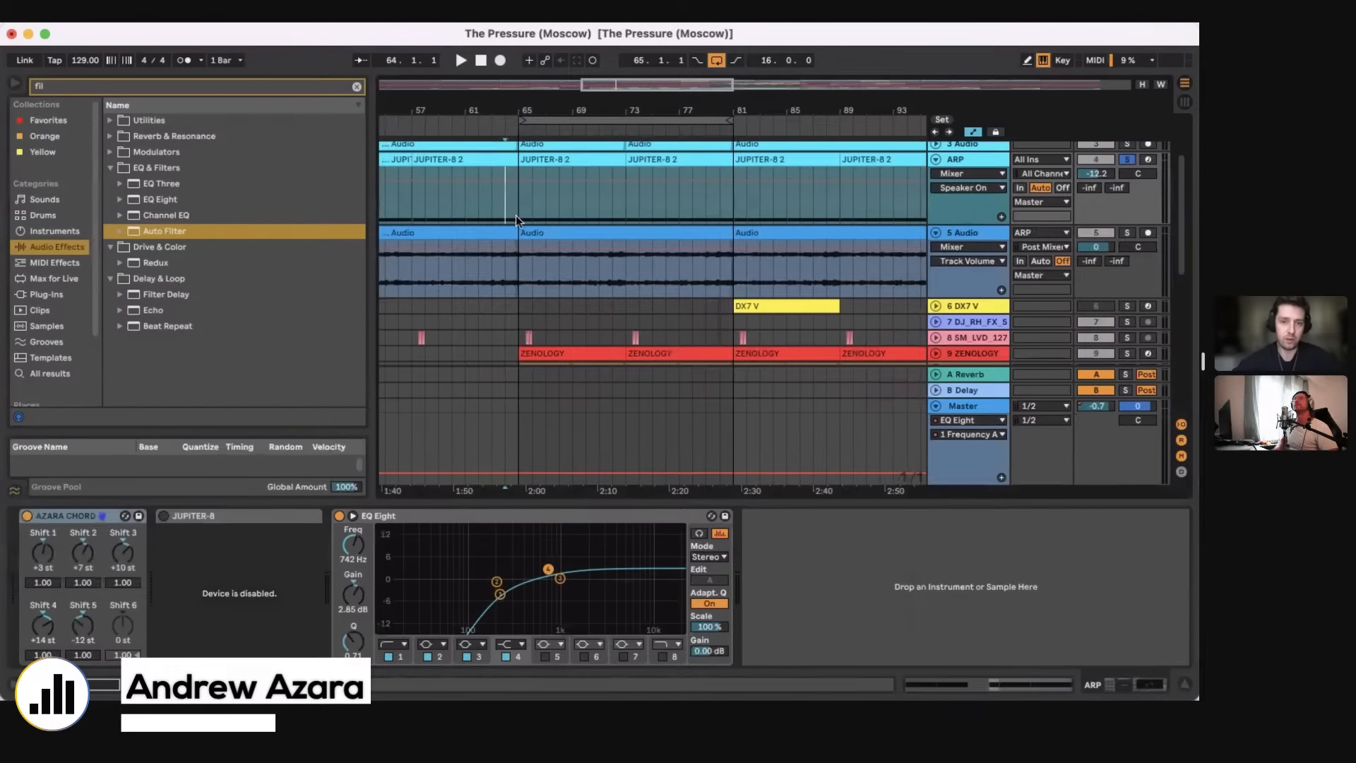
pyautogui.click(515, 268)
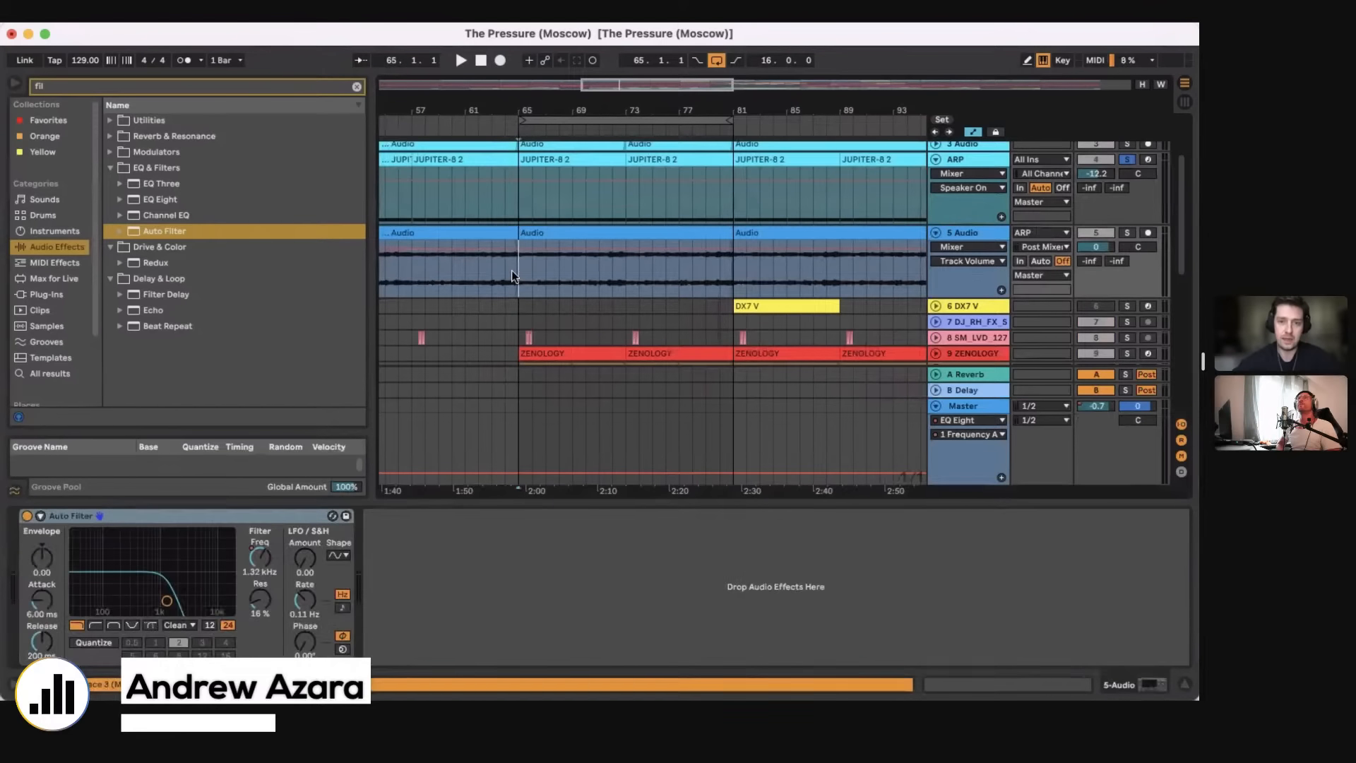
pyautogui.click(1126, 233)
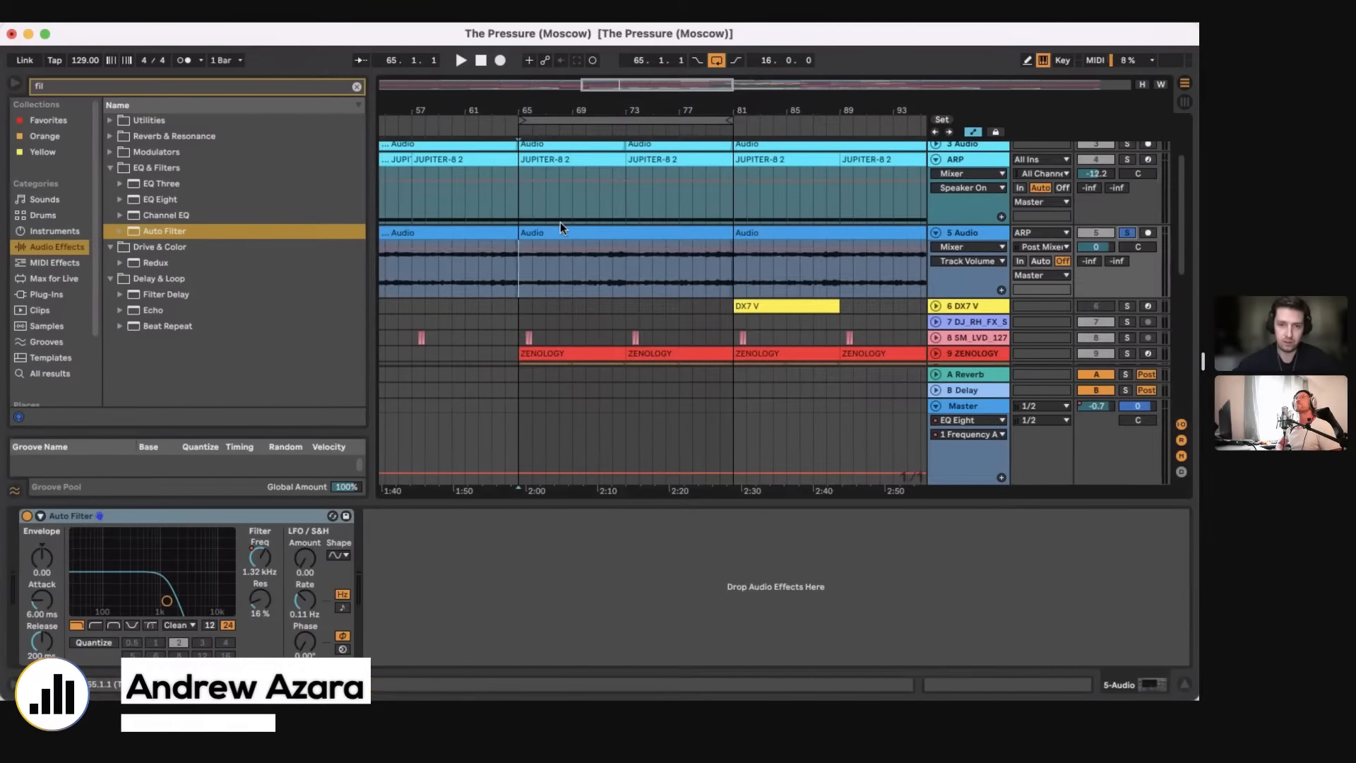
pyautogui.press('space')
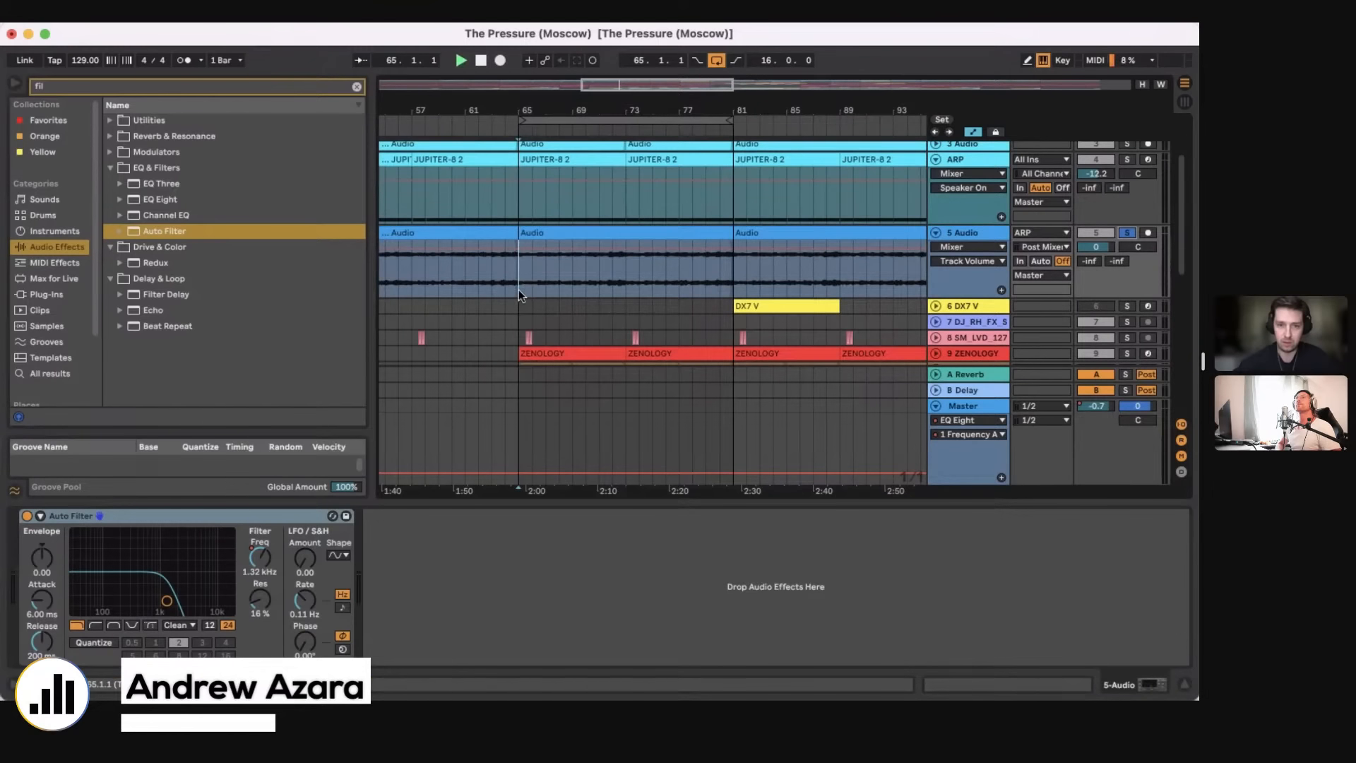
# Step: Listen to the 5 Audio track at several points between bars 65 and 81, watch its Auto Filter frequency, and stop playback
pyautogui.moveTo(564, 113); pyautogui.dragTo(573, 122)
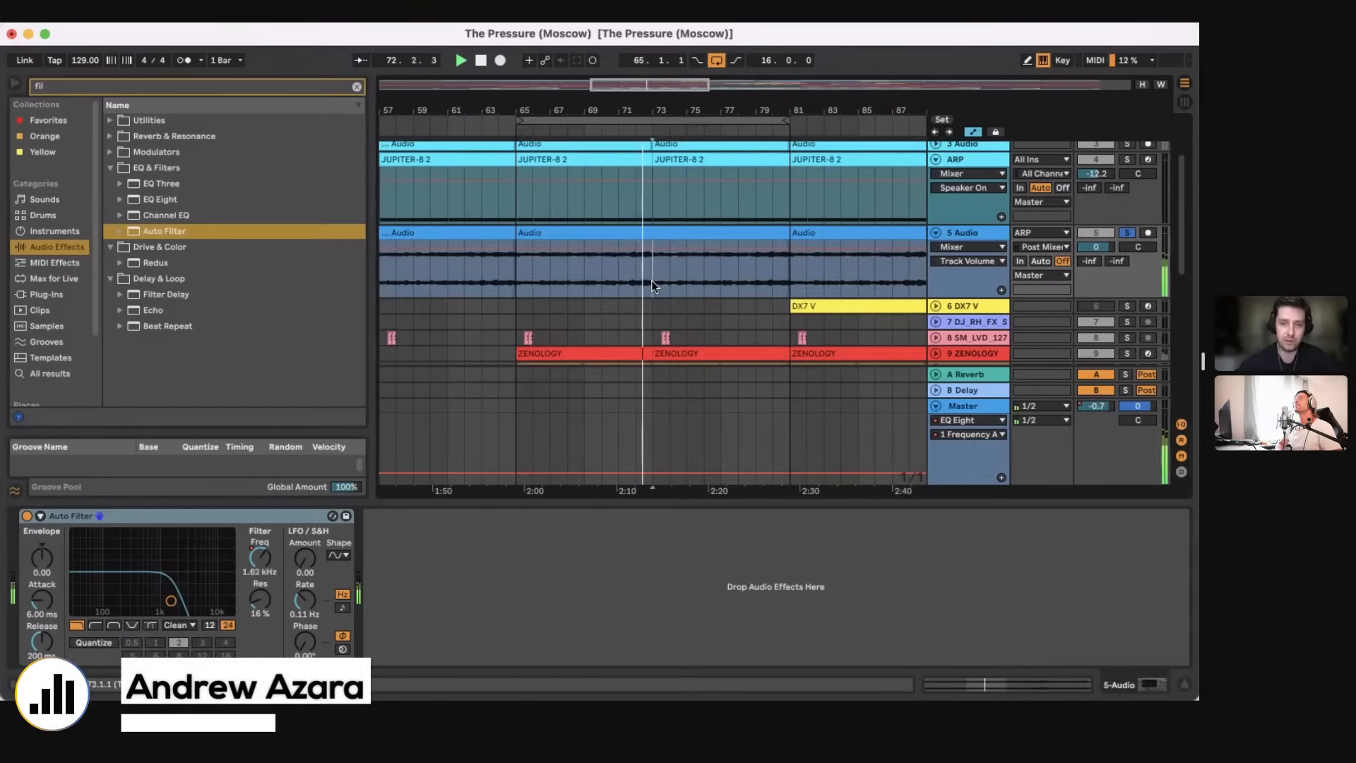
pyautogui.click(771, 280)
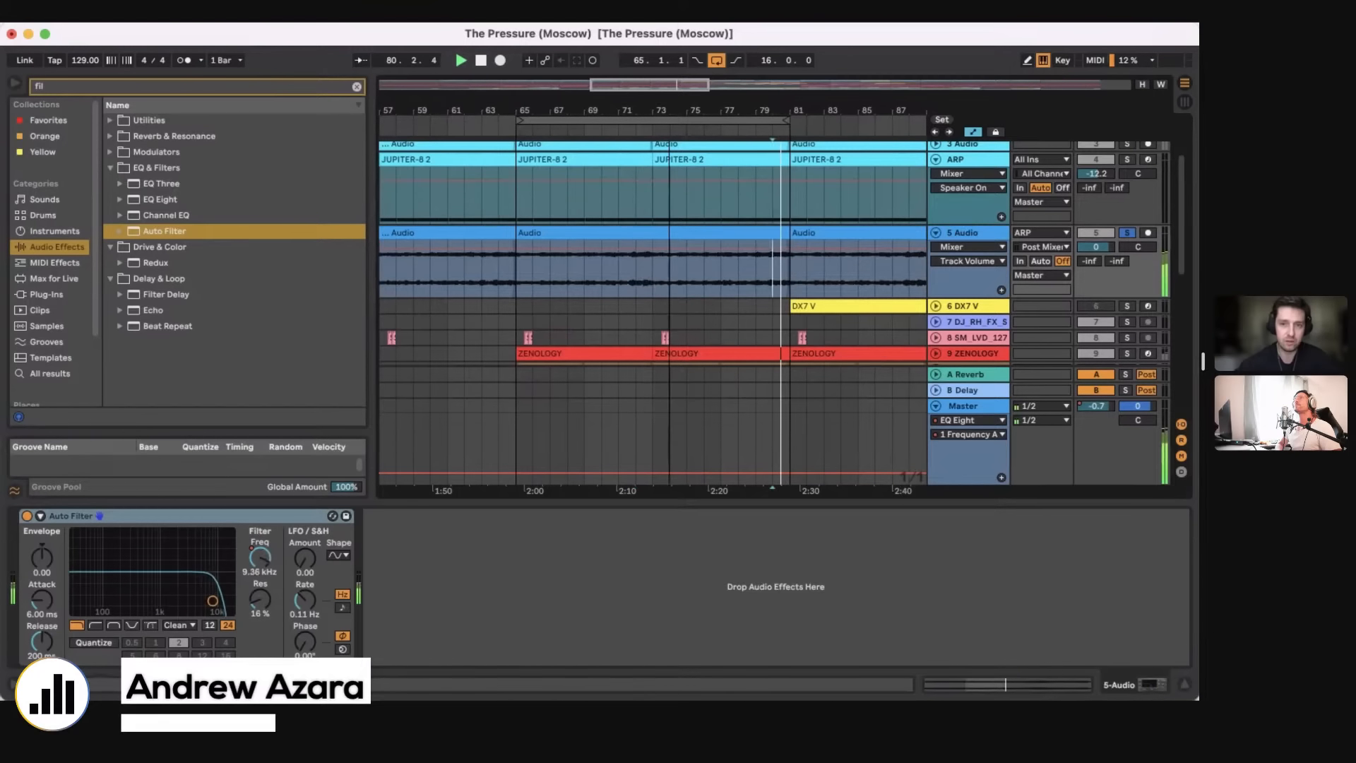
pyautogui.moveTo(669, 112); pyautogui.dragTo(668, 98)
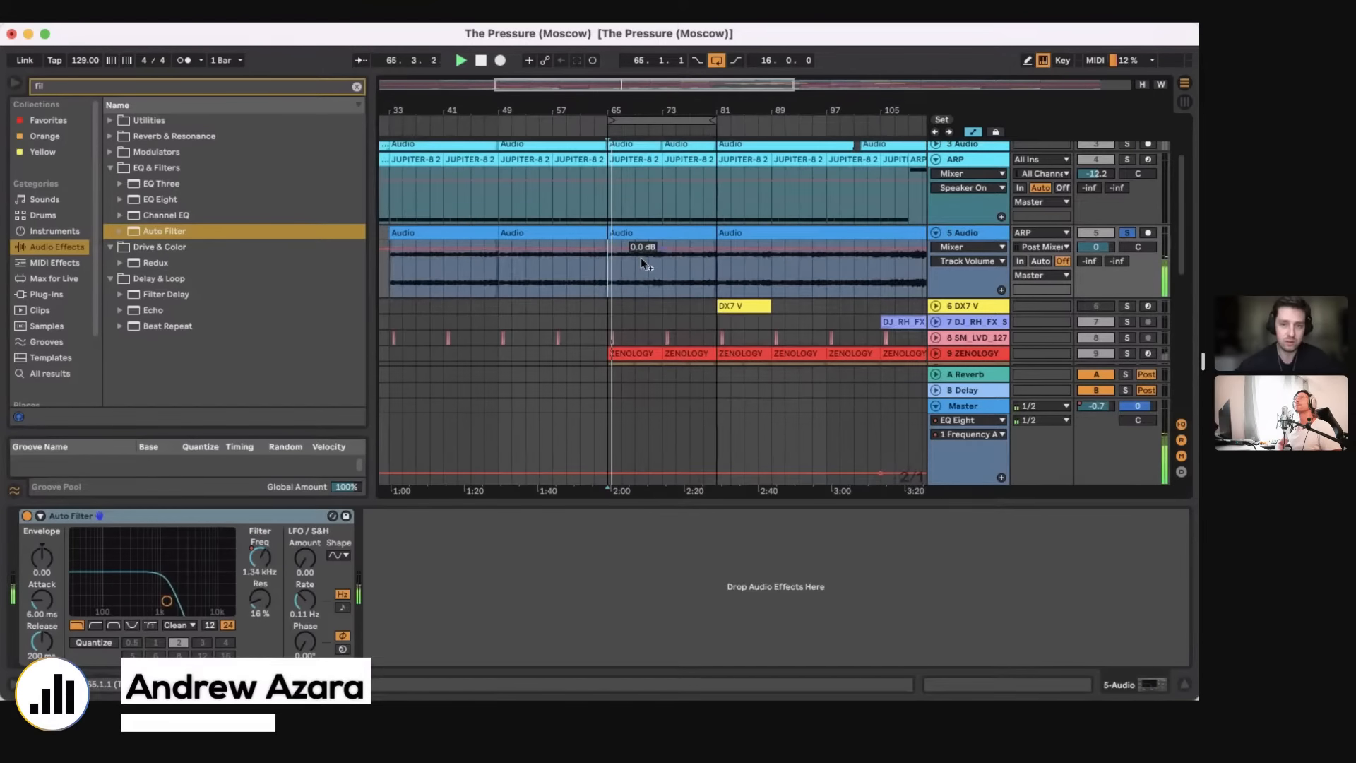
pyautogui.scroll(5, 642, 286)
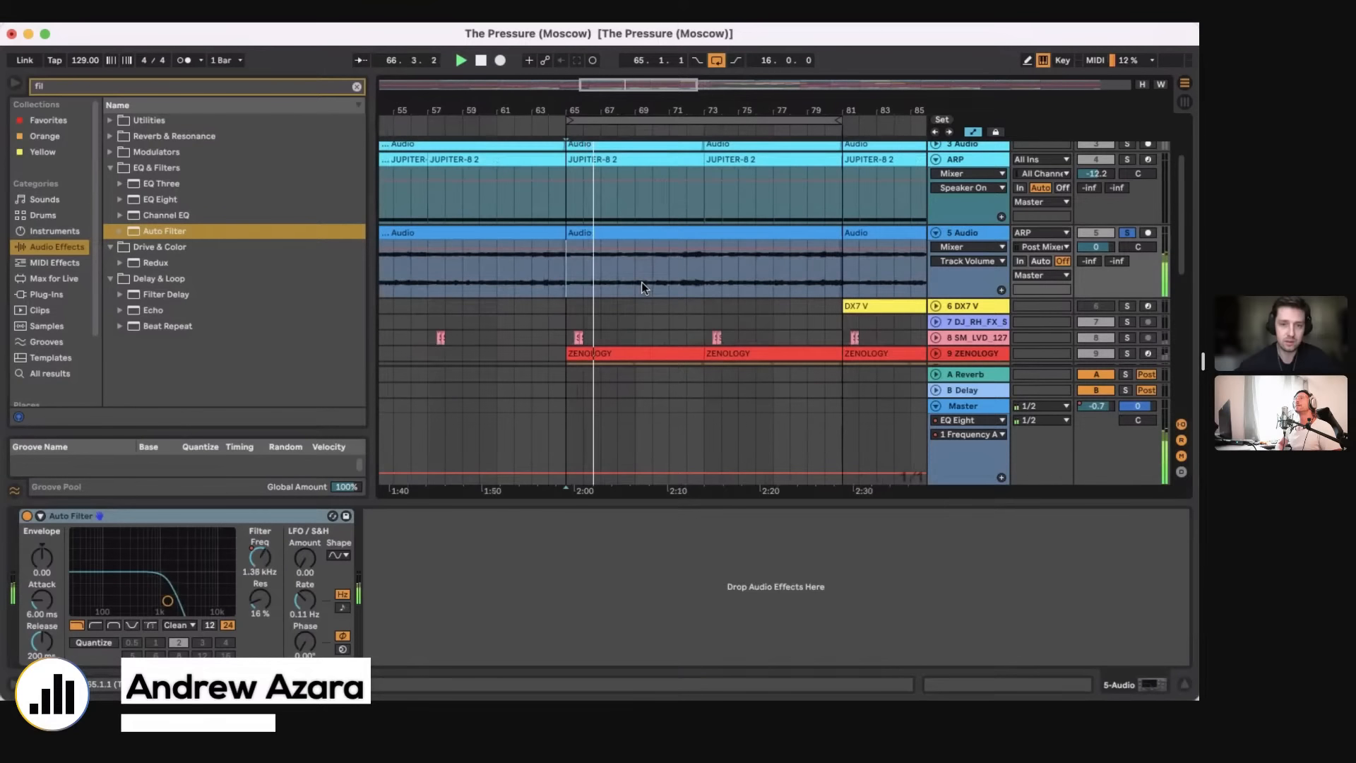
pyautogui.scroll(4, 641, 282)
pyautogui.scroll(-2, 641, 282)
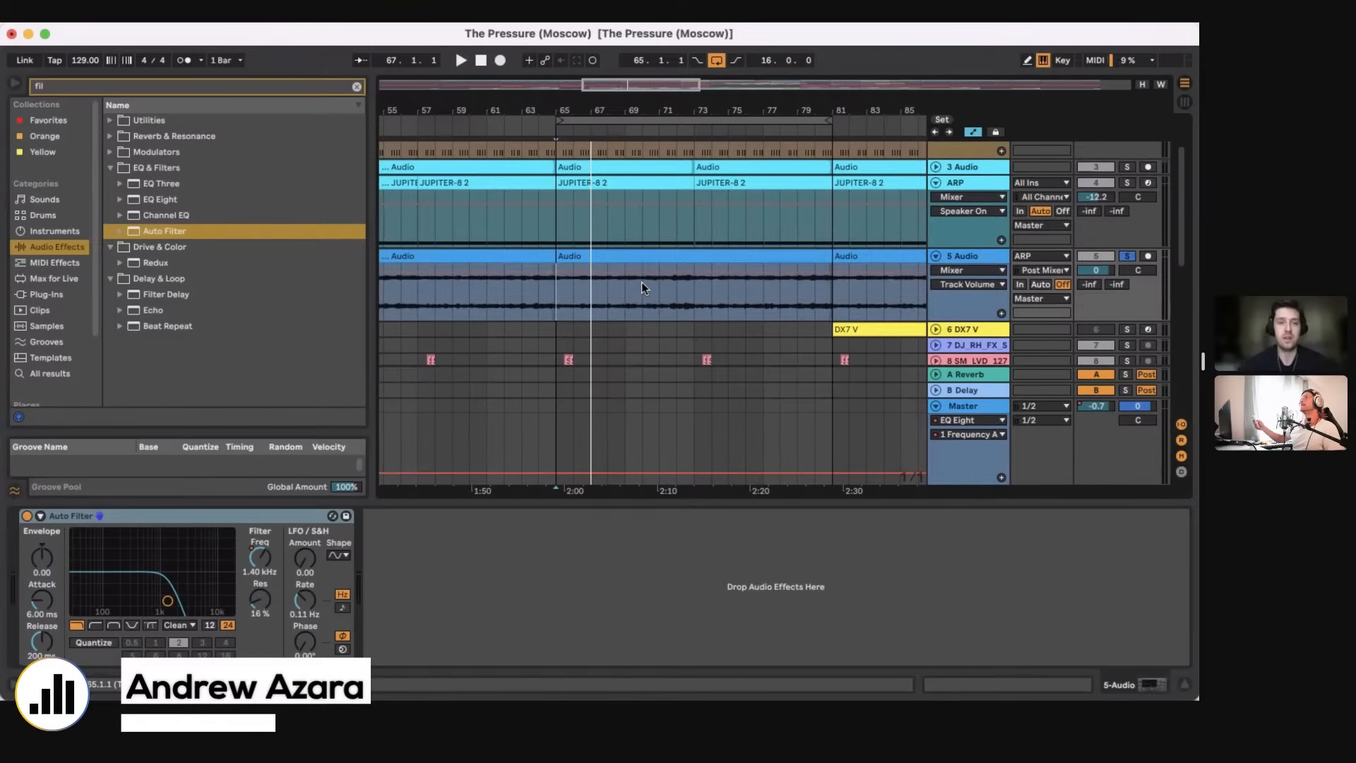
# Step: Unfold the 3 Audio track, set a two-bar loop from bar 65, and split the BIG BASS clip at bar 67
pyautogui.scroll(3, 641, 284)
pyautogui.click(936, 239)
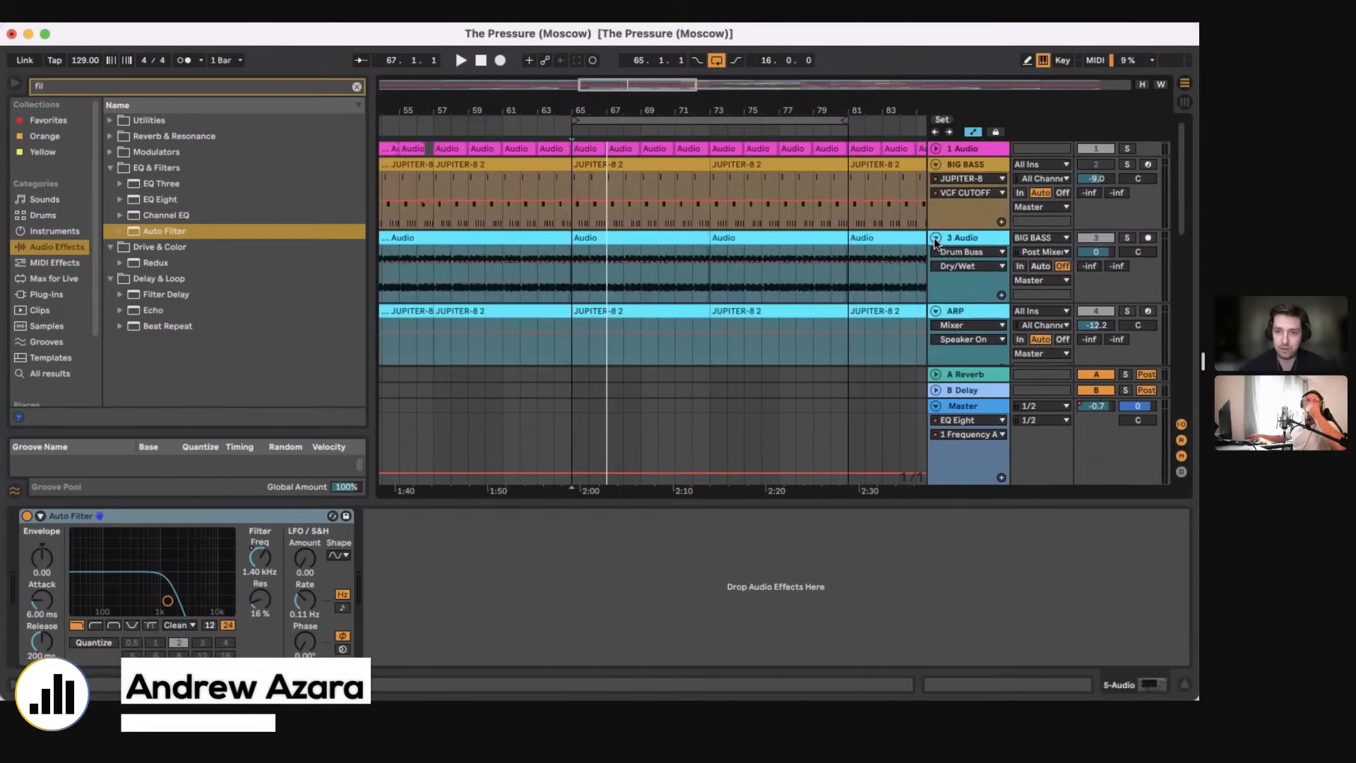
pyautogui.click(569, 221)
pyautogui.moveTo(845, 120)
pyautogui.mouseDown()
pyautogui.moveTo(621, 125)
pyautogui.moveTo(608, 152)
pyautogui.moveTo(616, 123)
pyautogui.mouseUp()
pyautogui.moveTo(531, 223); pyautogui.dragTo(616, 163)
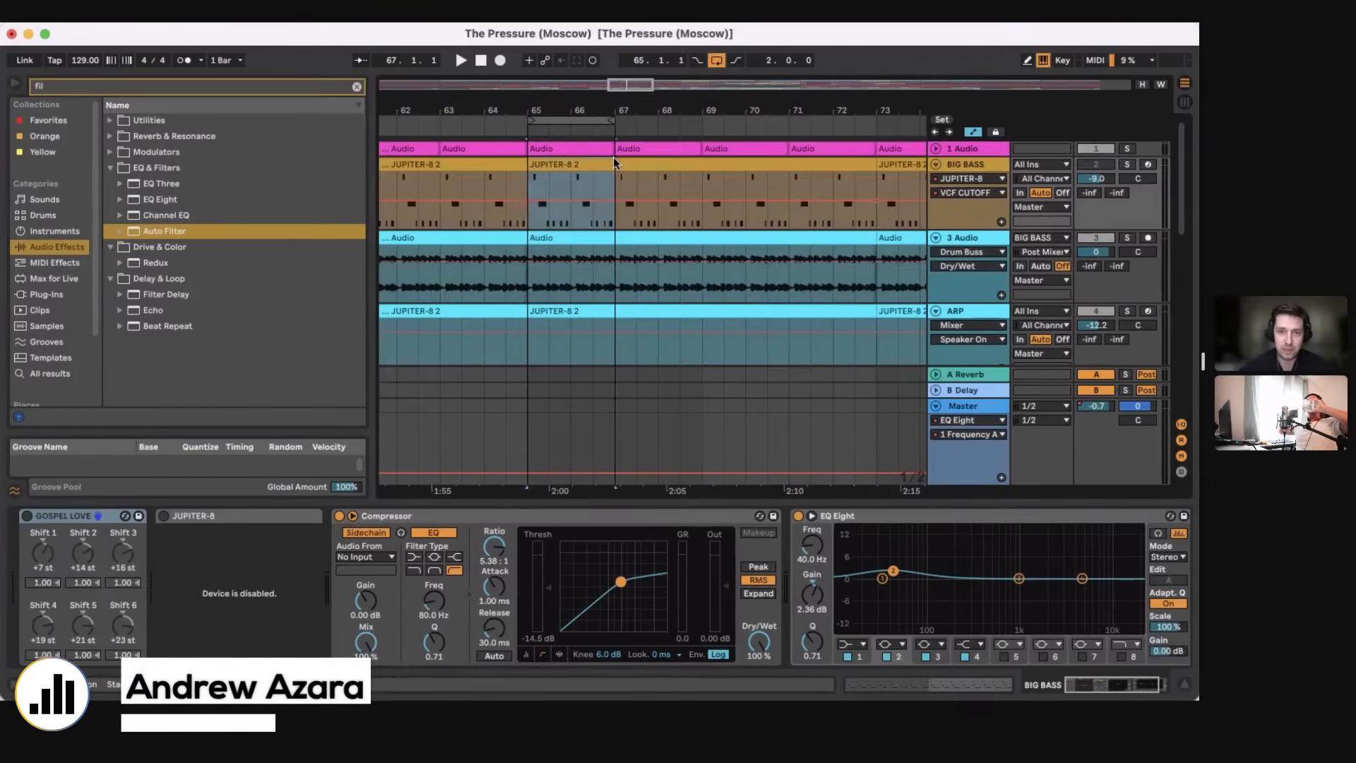
pyautogui.moveTo(548, 111); pyautogui.dragTo(550, 137)
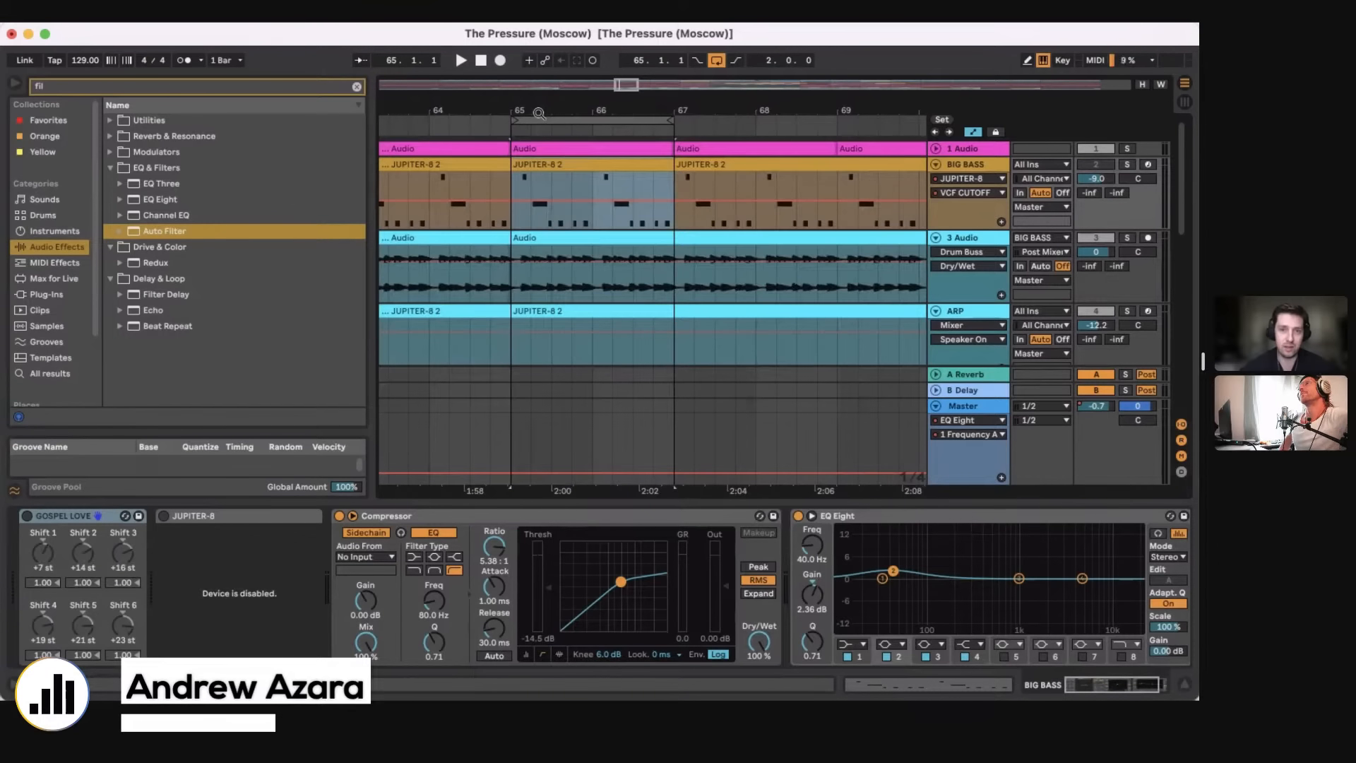
pyautogui.moveTo(539, 113); pyautogui.dragTo(539, 99)
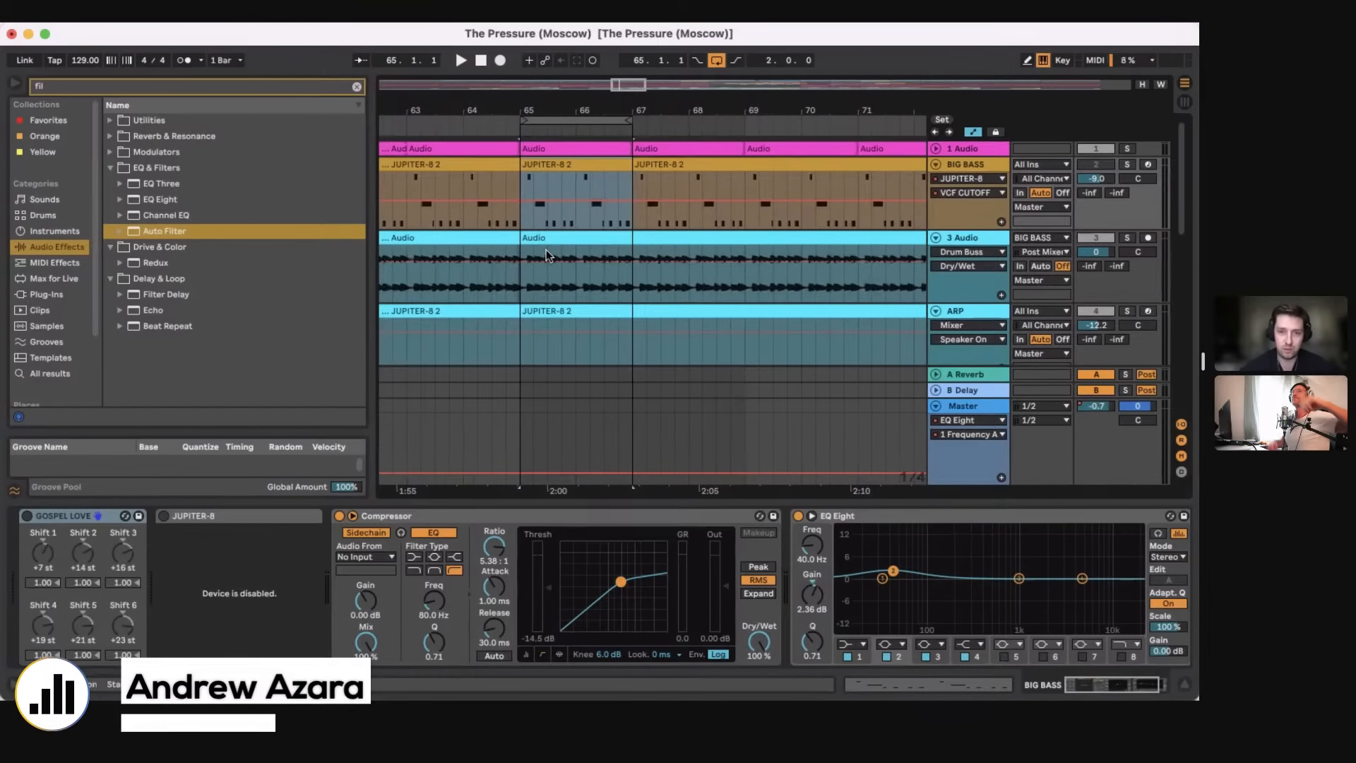
# Step: Select the two-bar BIG BASS clip at bar 65 and solo its track
pyautogui.click(519, 286)
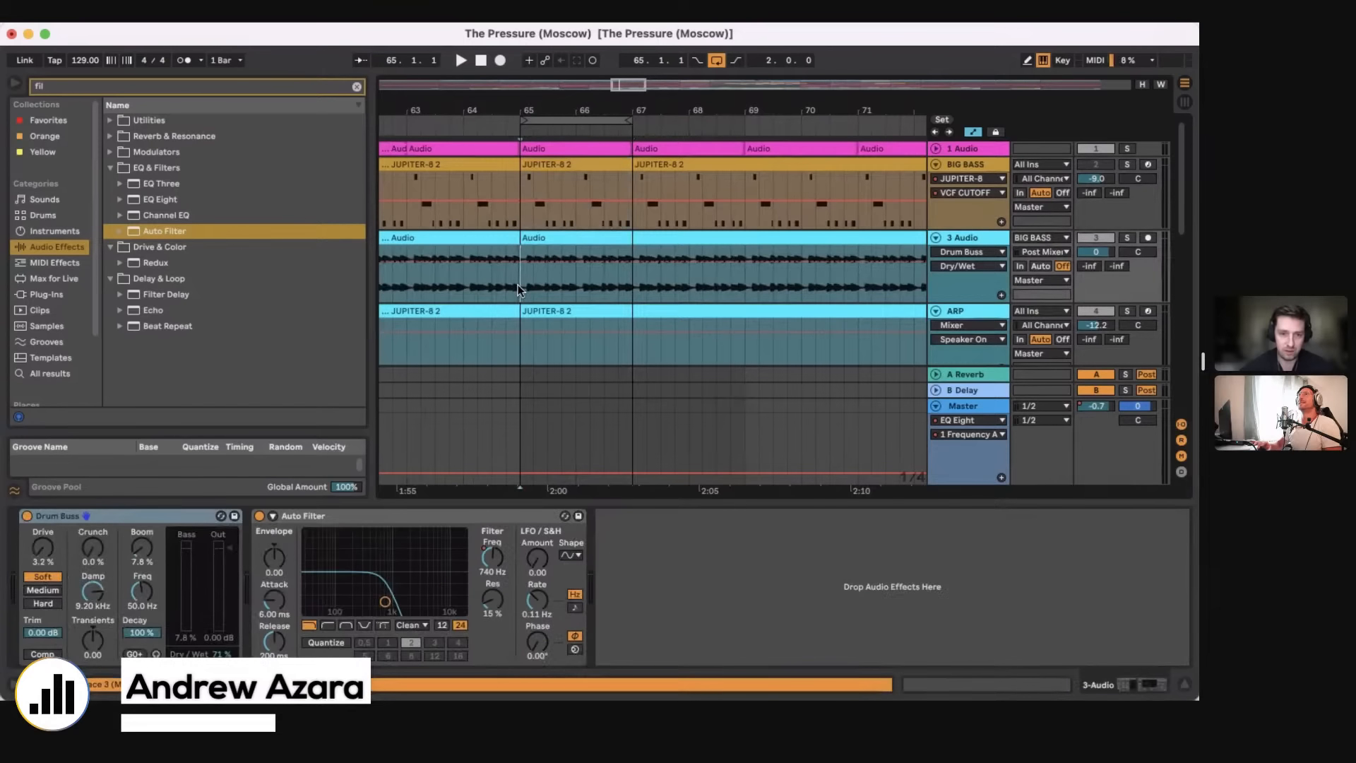
pyautogui.click(563, 205)
pyautogui.click(569, 166)
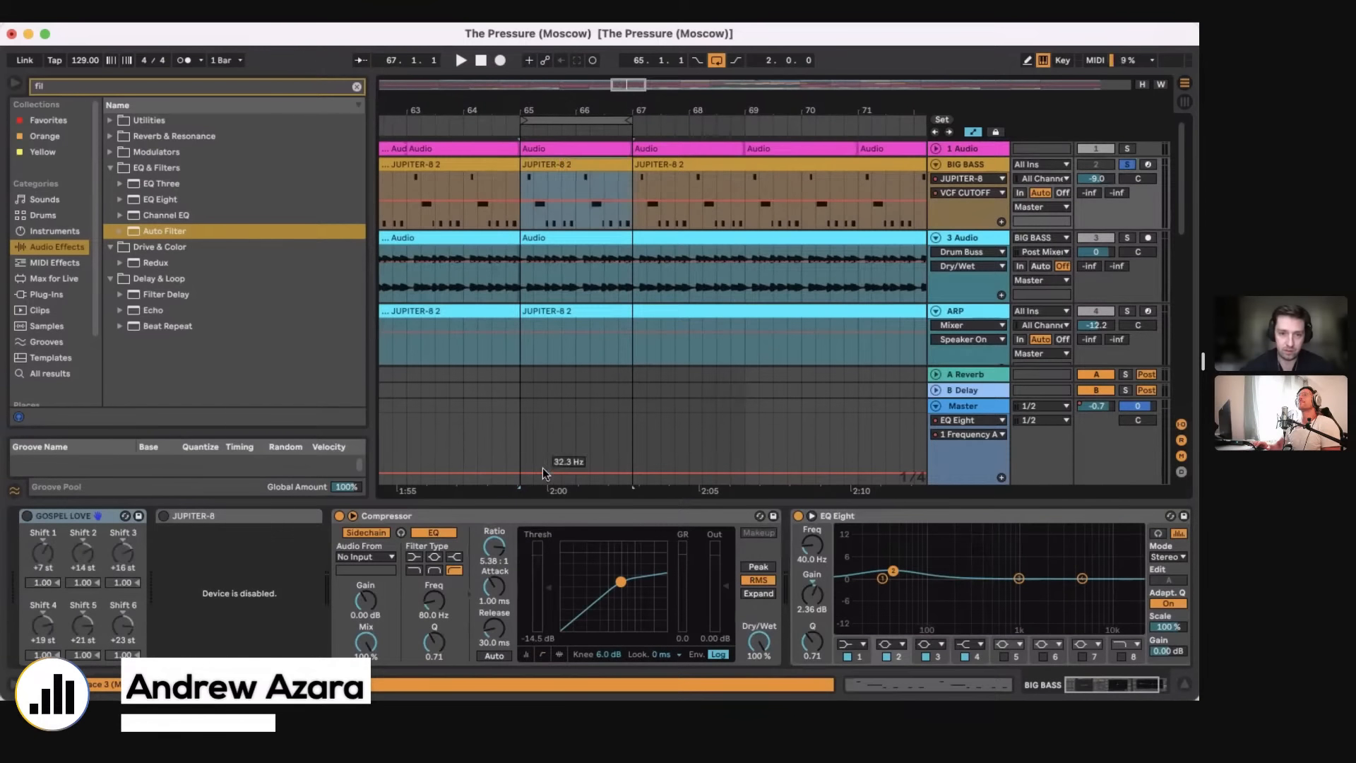
# Step: Examine the Compressor and EQ Eight devices on the BIG BASS track
pyautogui.click(428, 516)
pyautogui.hscroll(3, 729, 611)
pyautogui.hscroll(-3, 730, 611)
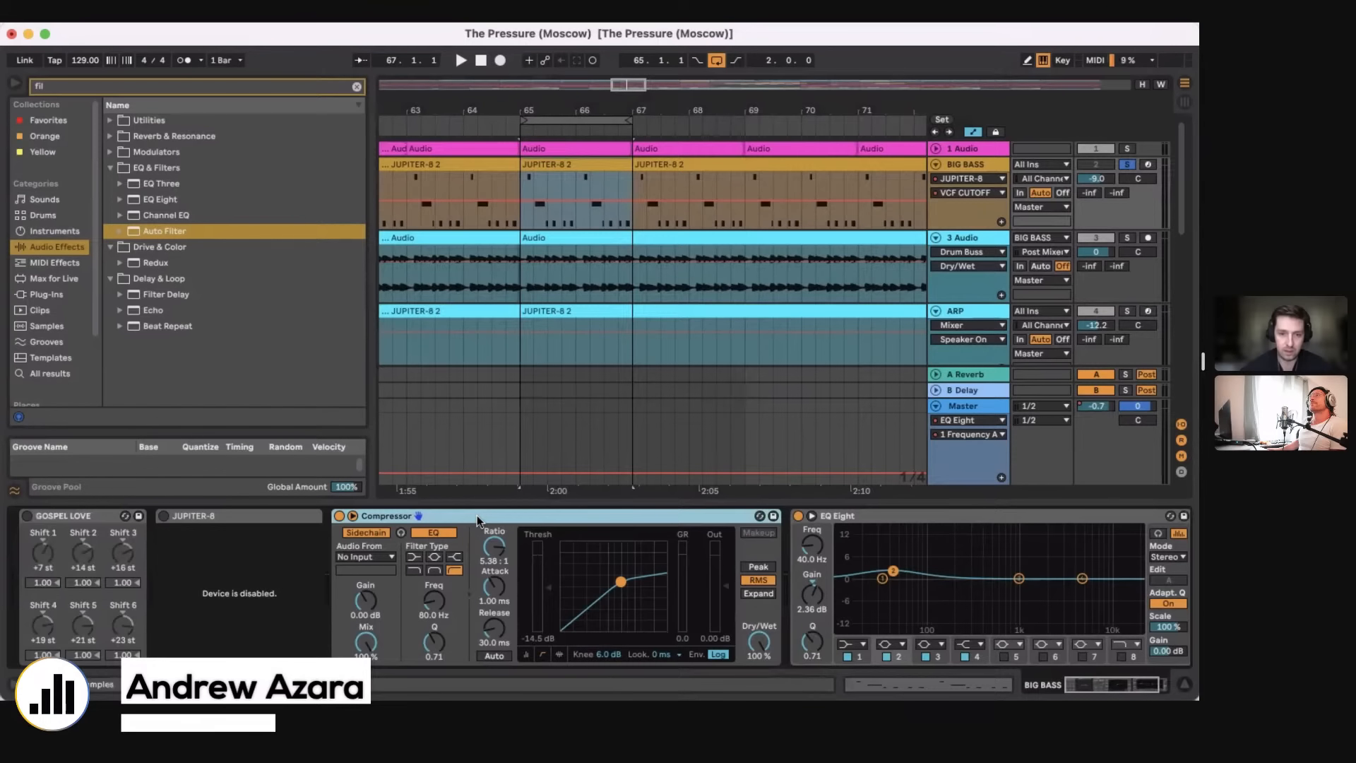
pyautogui.click(909, 514)
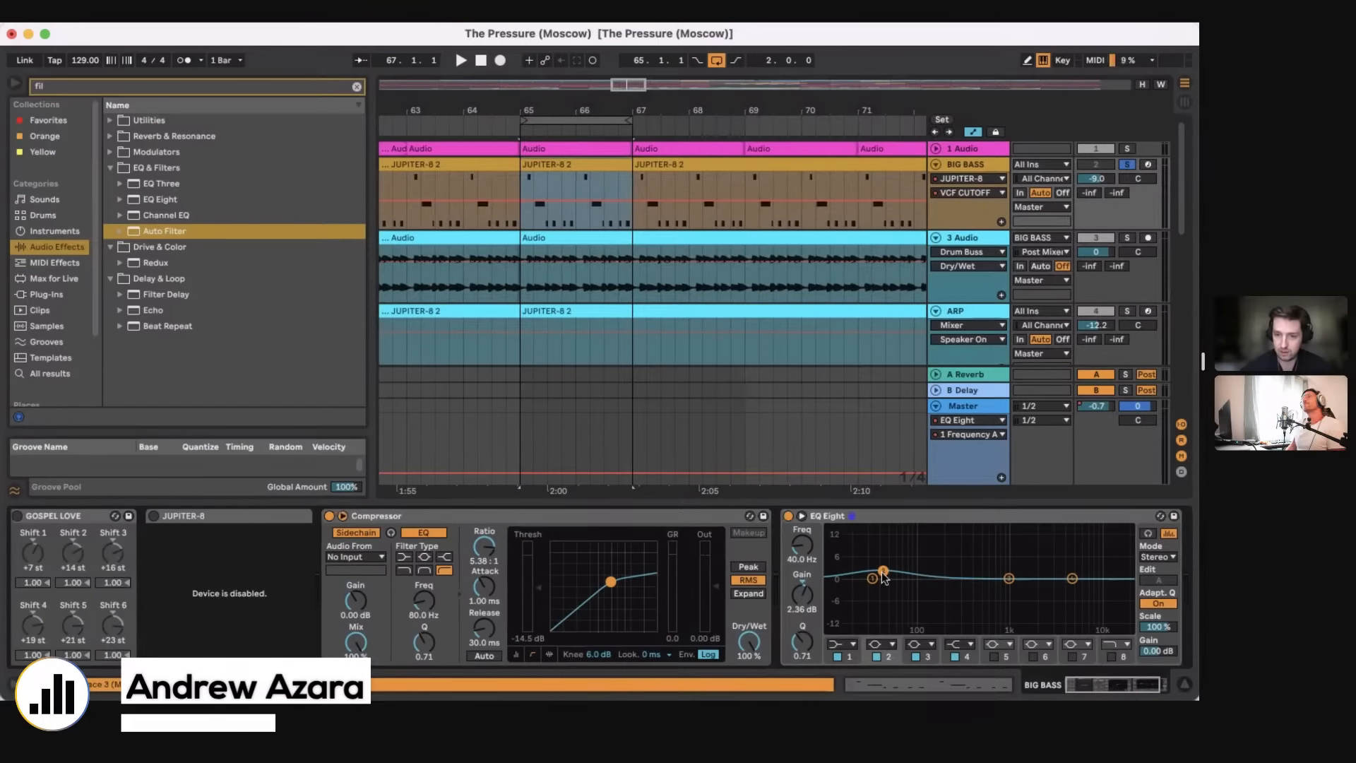
# Step: Solo the 3 Audio track and play the two-bar loop from bar 65
pyautogui.click(214, 522)
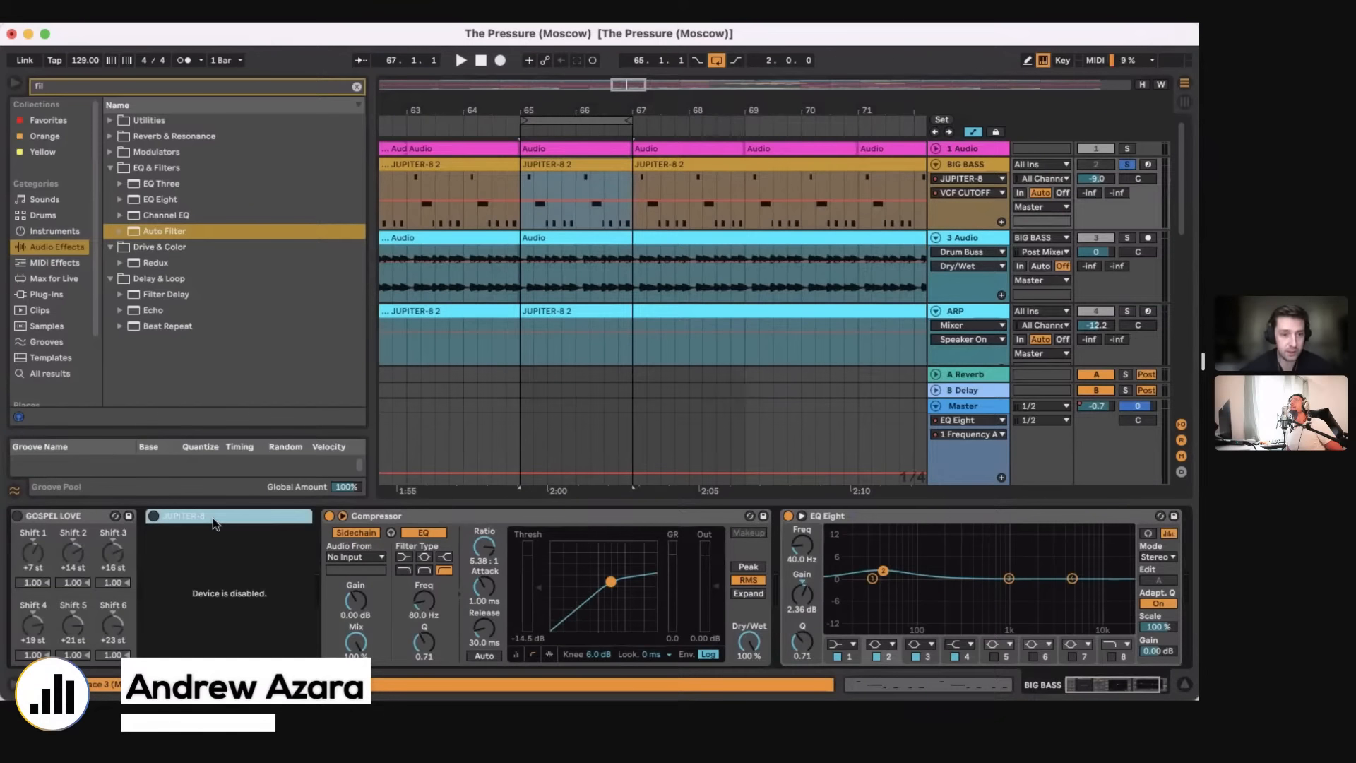
pyautogui.click(1120, 244)
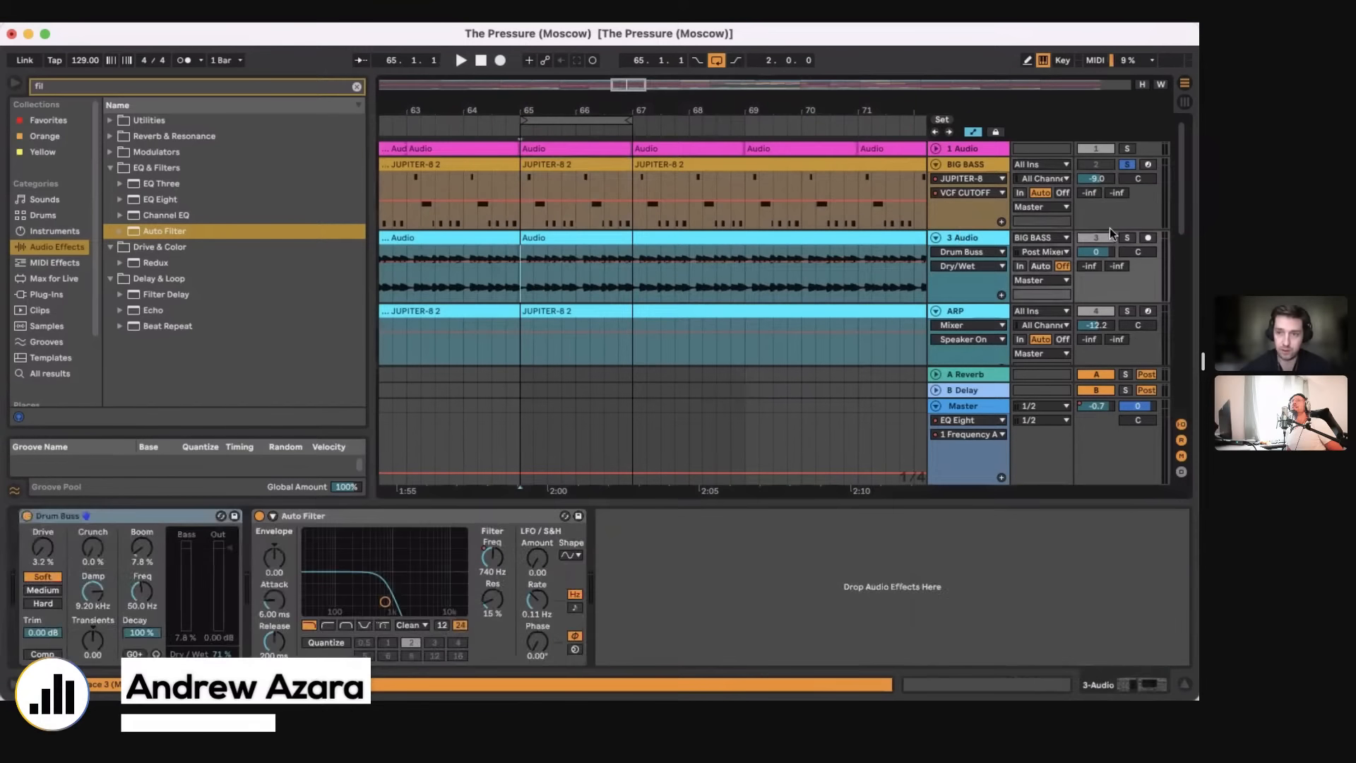
pyautogui.click(1125, 239)
pyautogui.press('space')
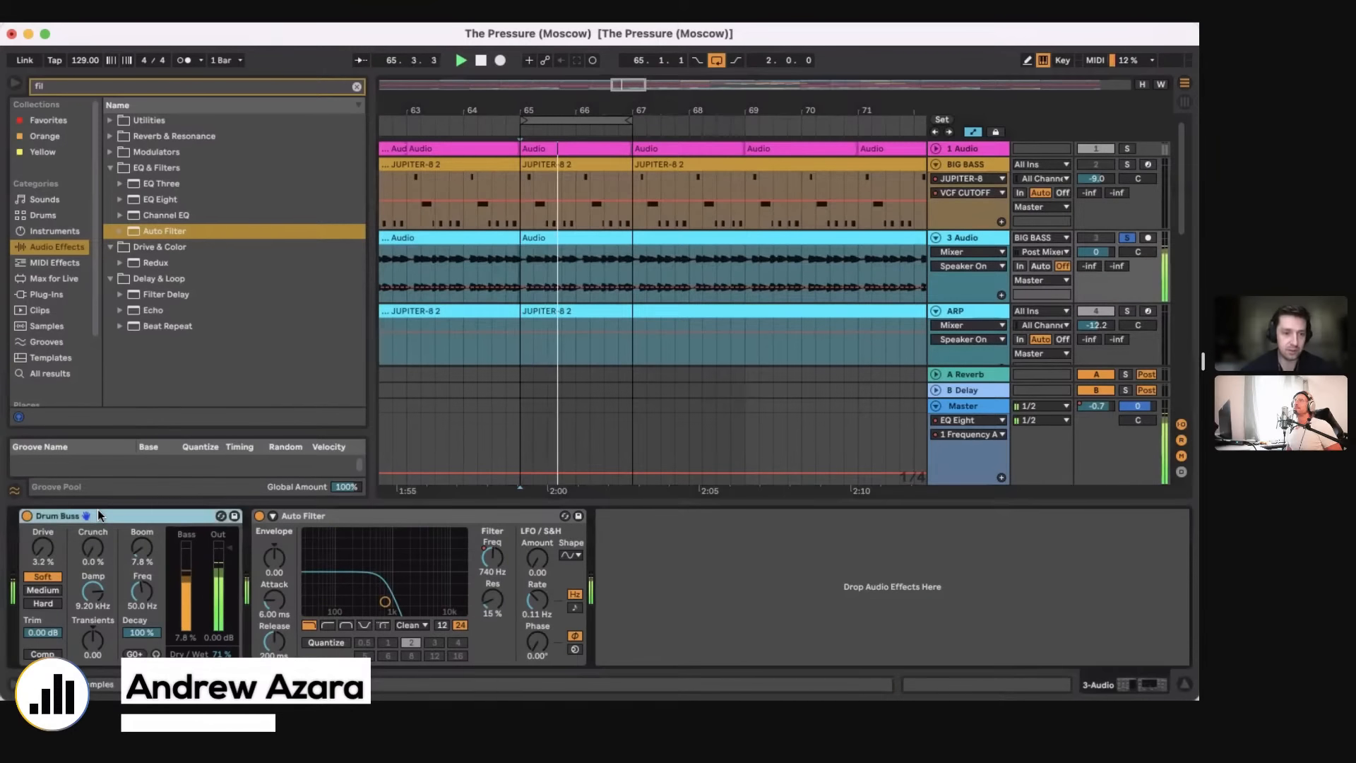
# Step: Select bars 65 to 67 on BIG BASS, stop playback, and select the same two bars on 3 Audio
pyautogui.moveTo(556, 96); pyautogui.dragTo(556, 134)
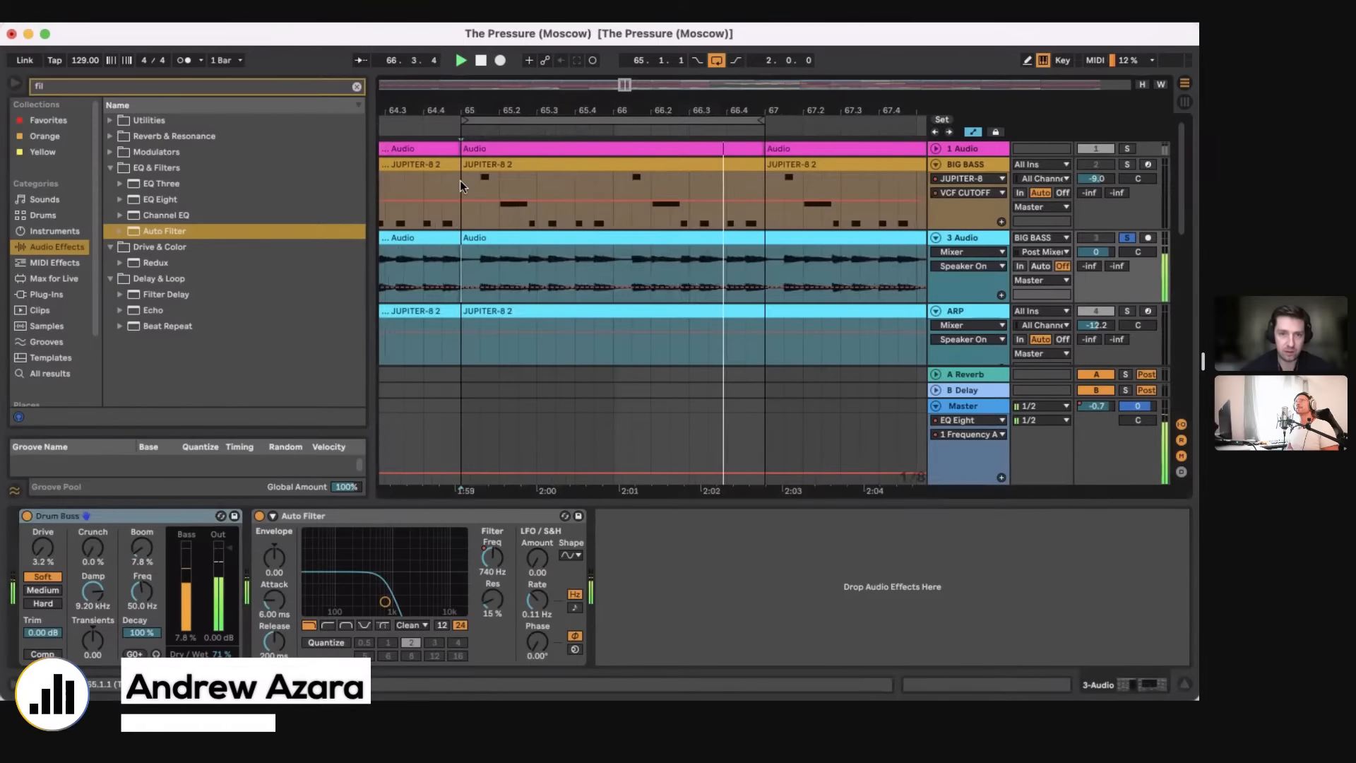
pyautogui.moveTo(462, 181); pyautogui.dragTo(761, 163)
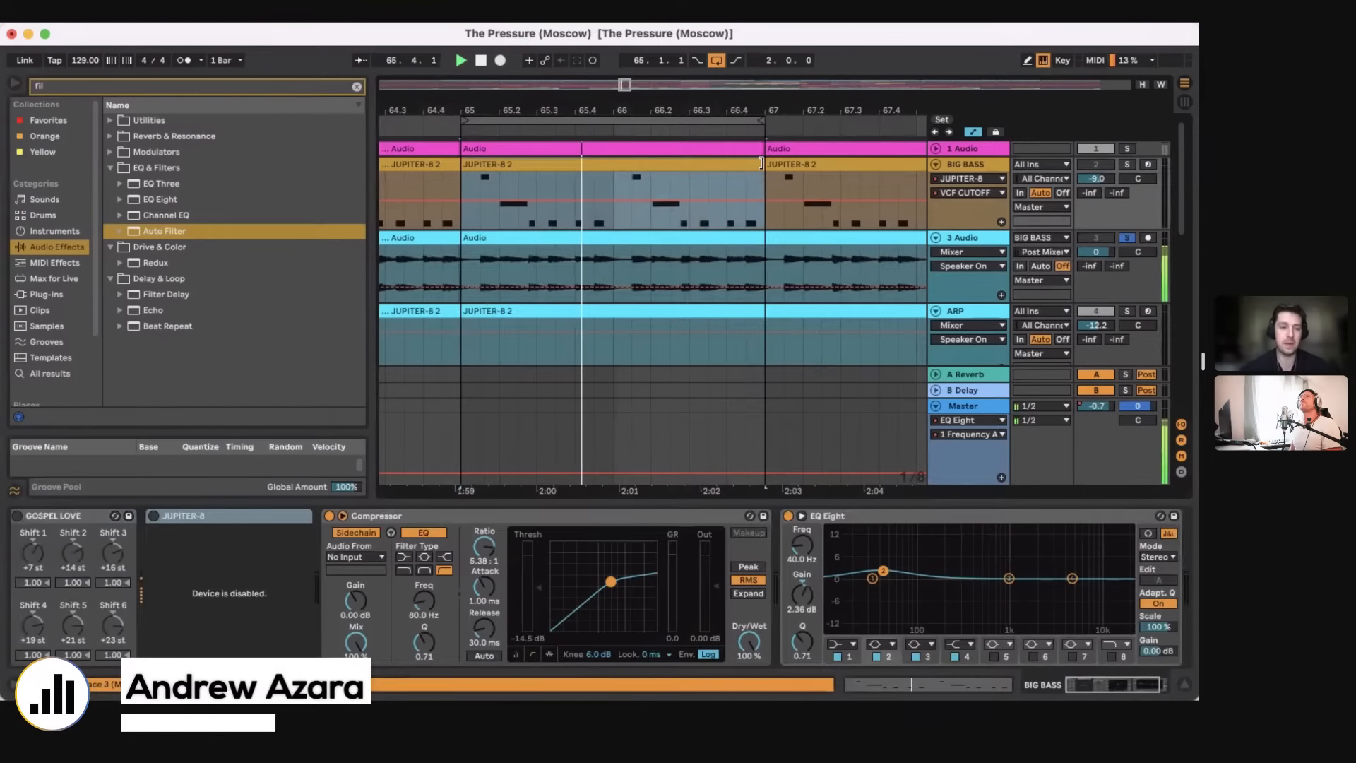
pyautogui.click(978, 165)
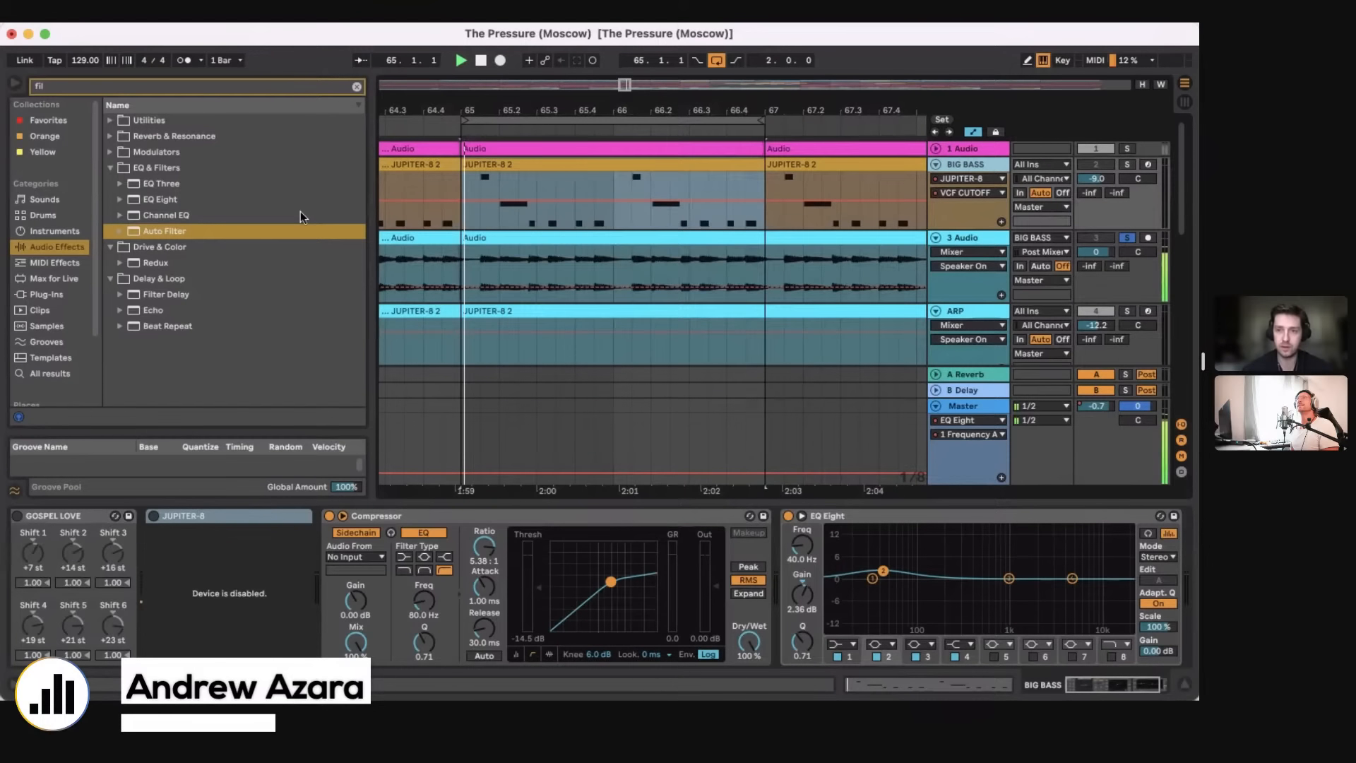
pyautogui.click(467, 279)
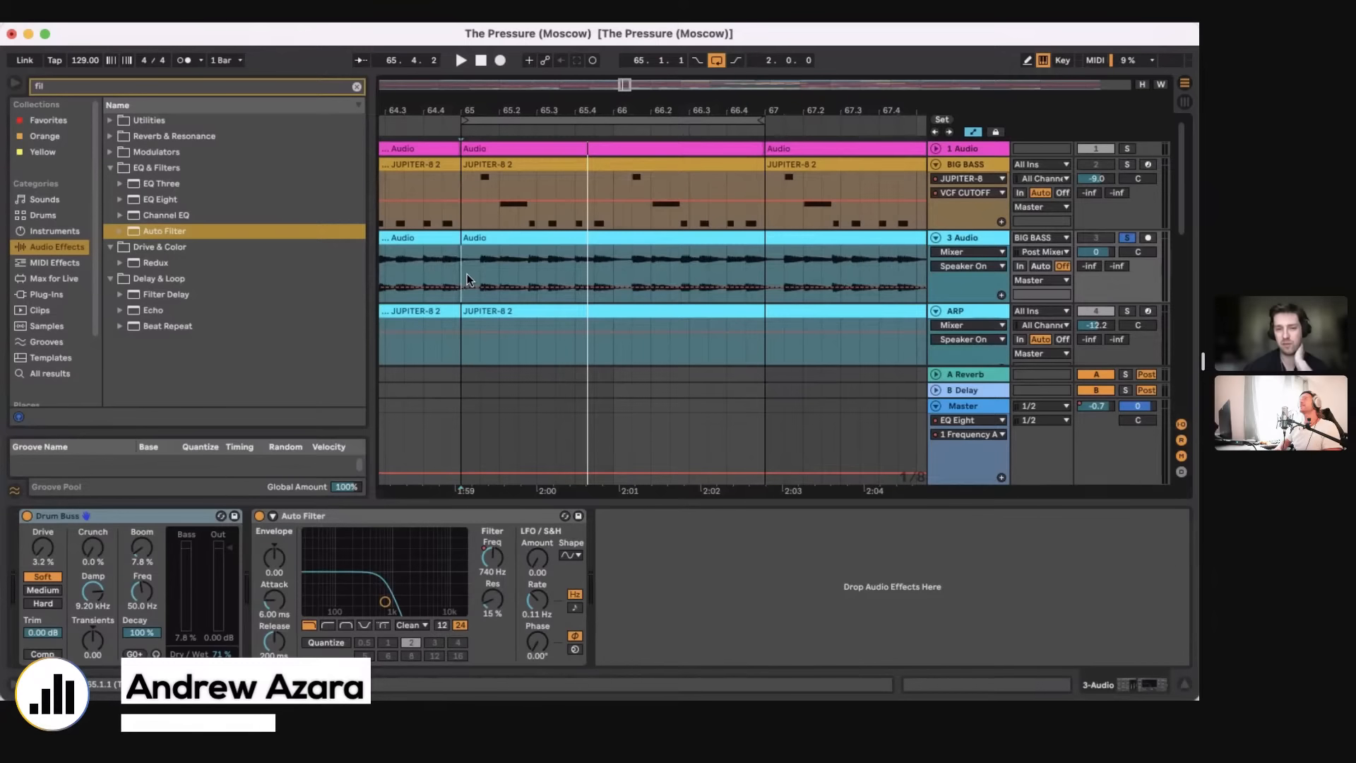
pyautogui.moveTo(461, 272); pyautogui.dragTo(767, 240)
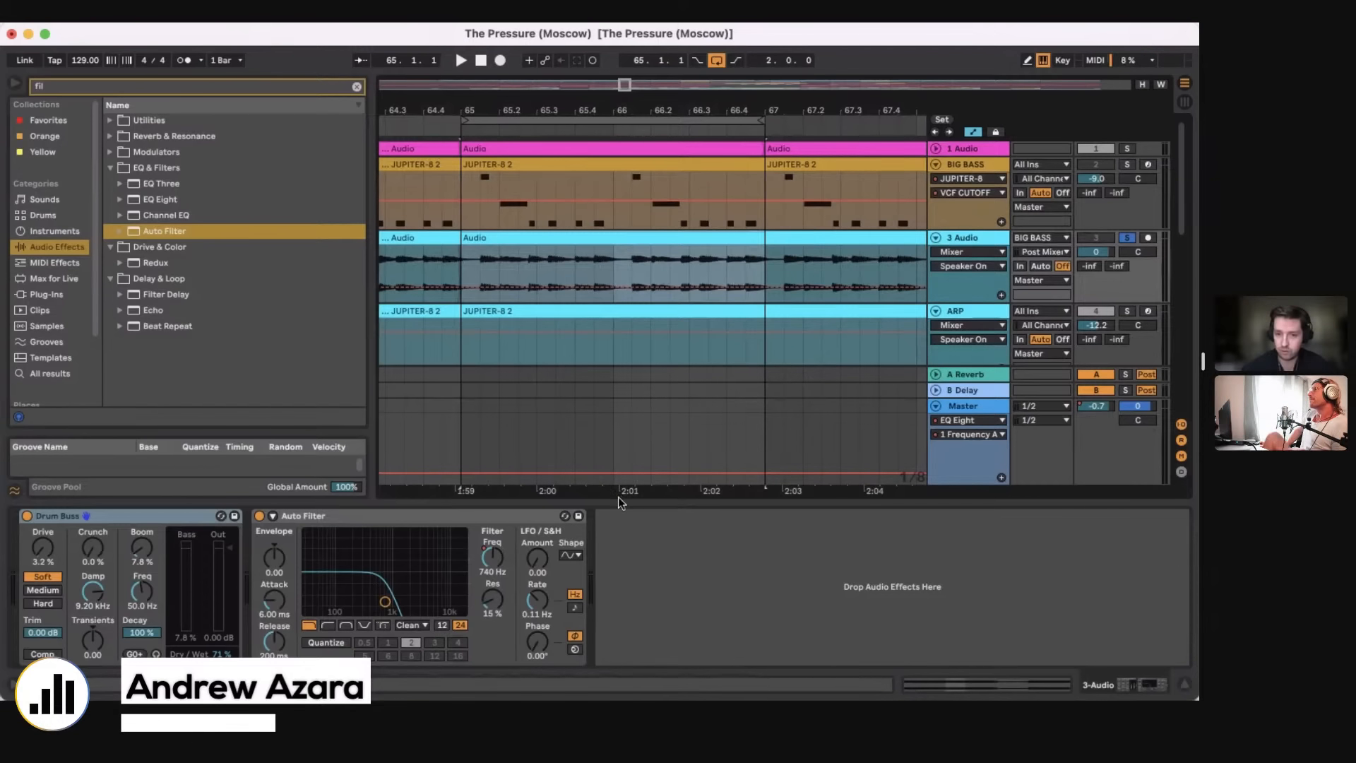
# Step: Show the notes of the BIG BASS clip at bar 65 and select its first five E2 notes
pyautogui.moveTo(619, 498); pyautogui.dragTo(618, 668)
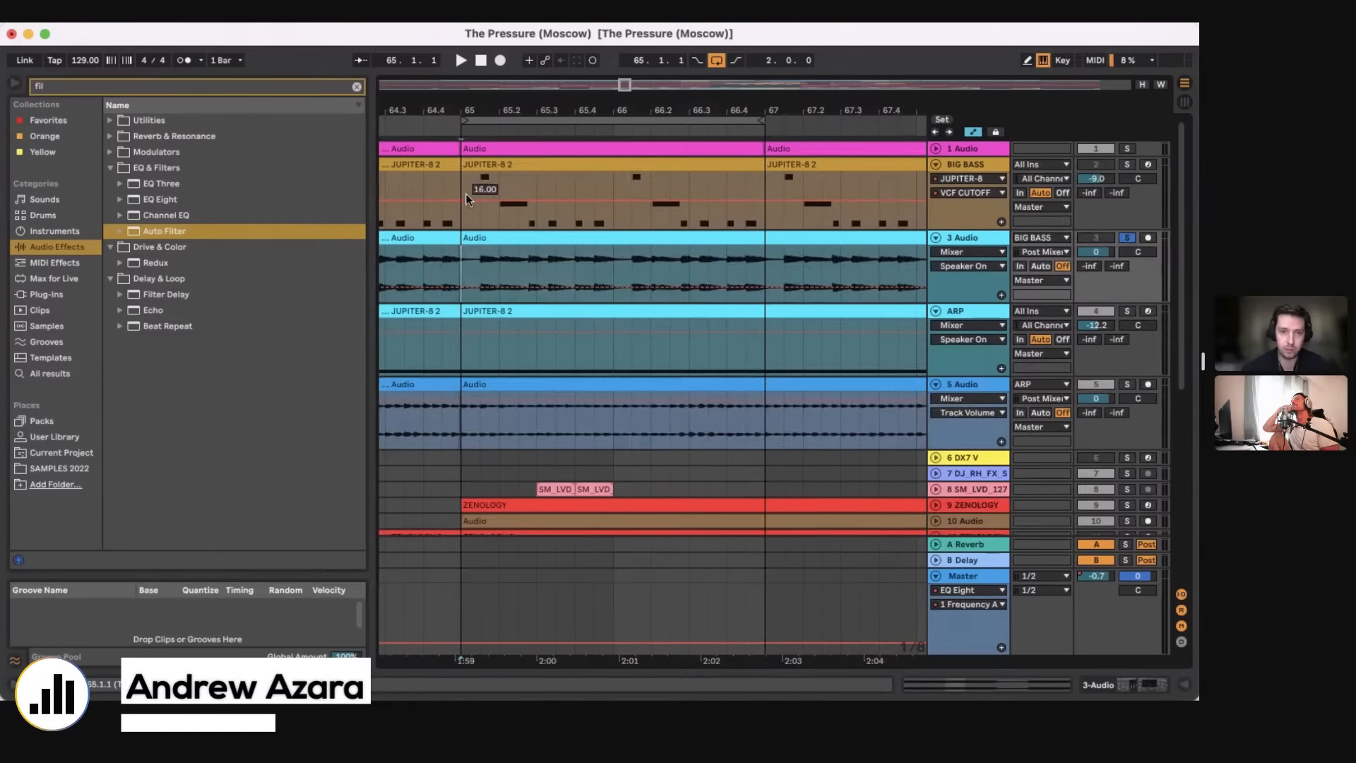
pyautogui.doubleClick(484, 189)
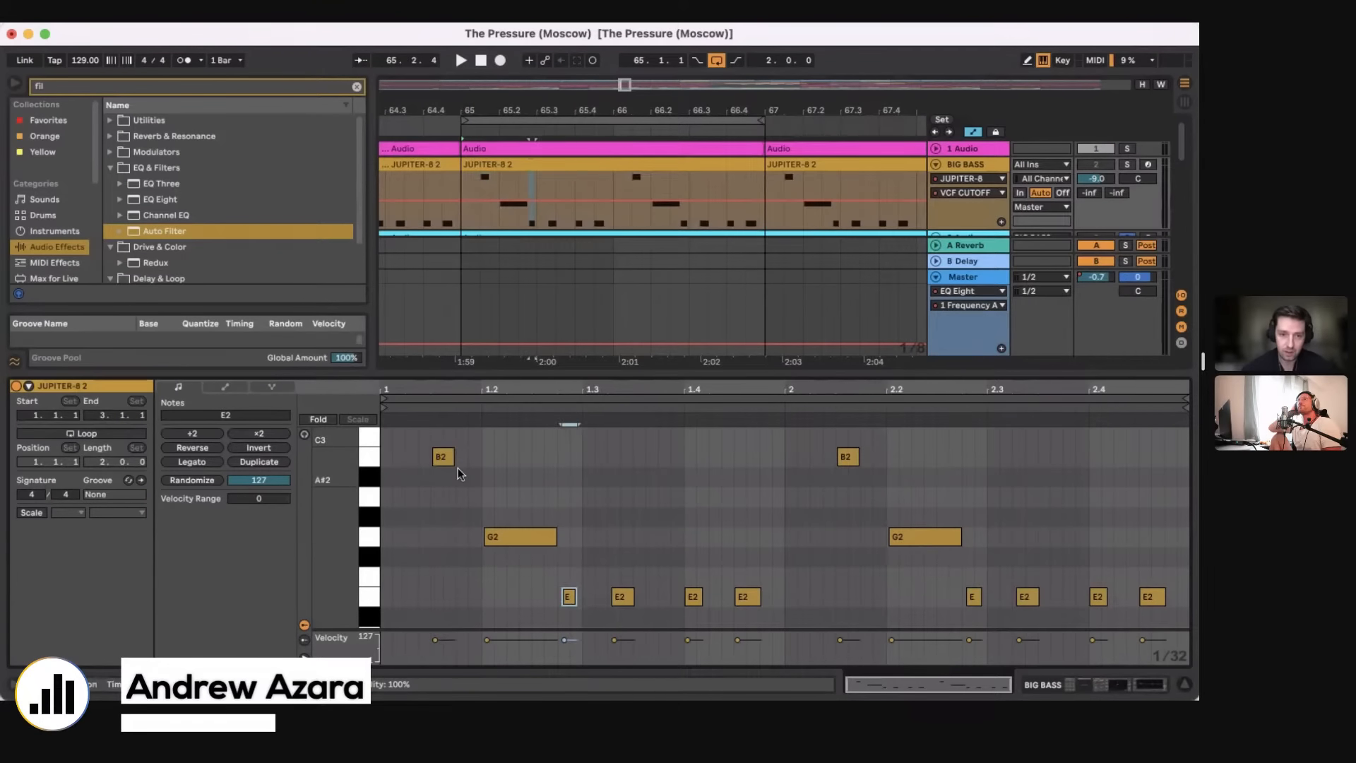
pyautogui.click(544, 562)
pyautogui.click(582, 602)
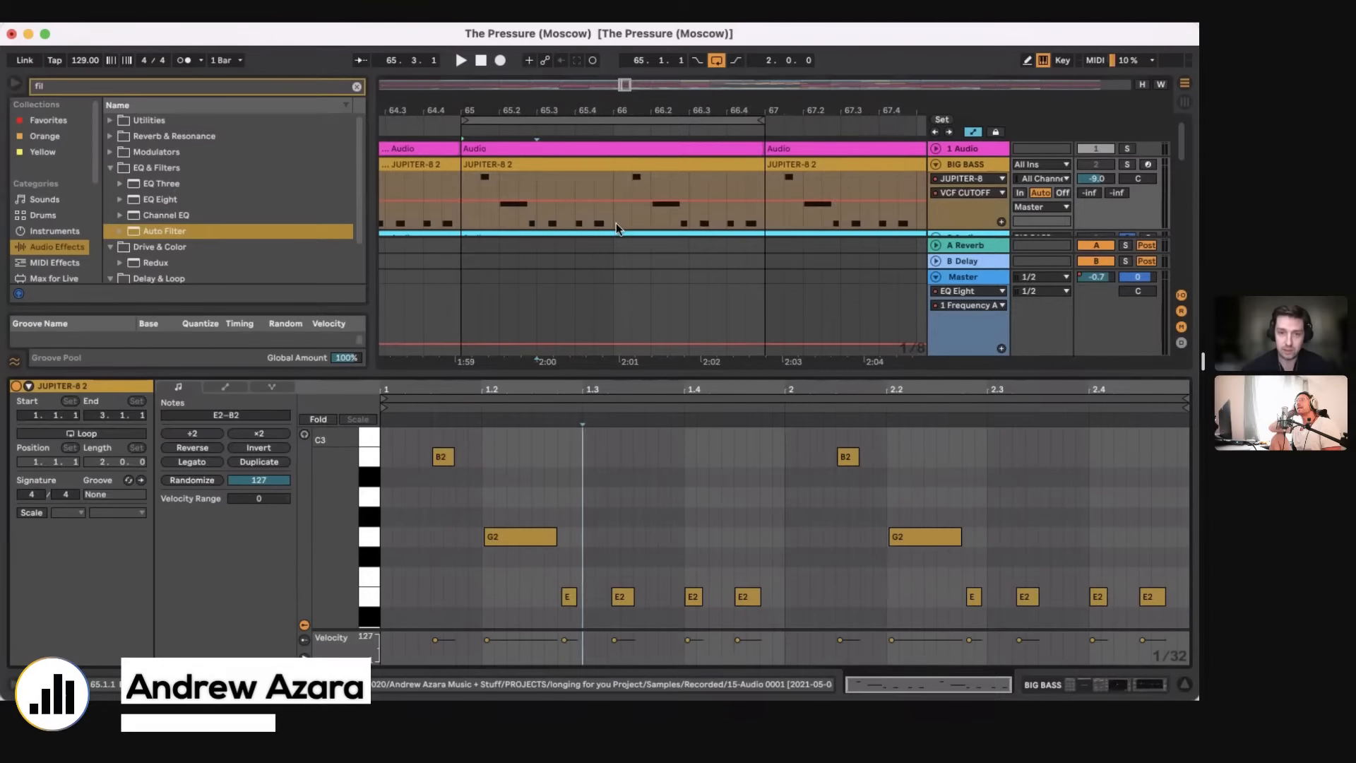
pyautogui.scroll(-5, 616, 223)
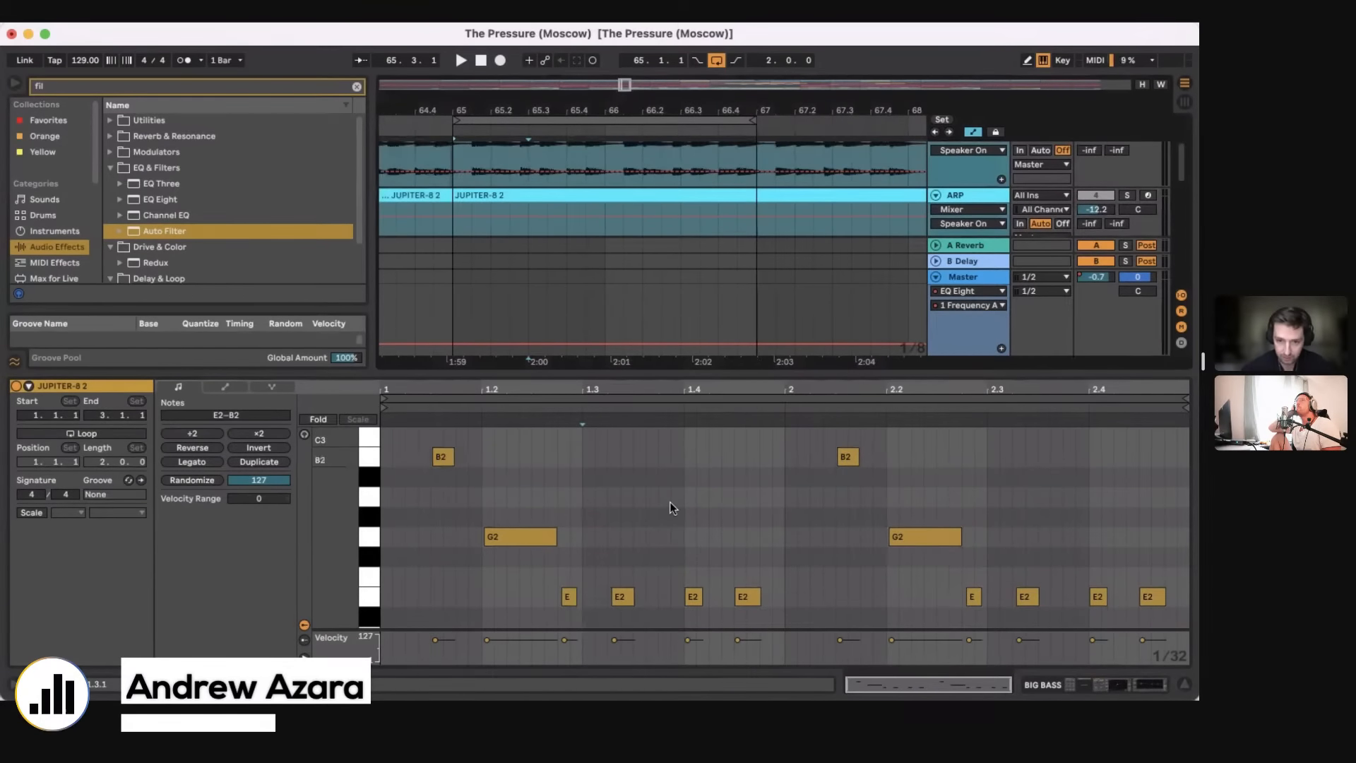
pyautogui.moveTo(415, 594); pyautogui.dragTo(992, 636)
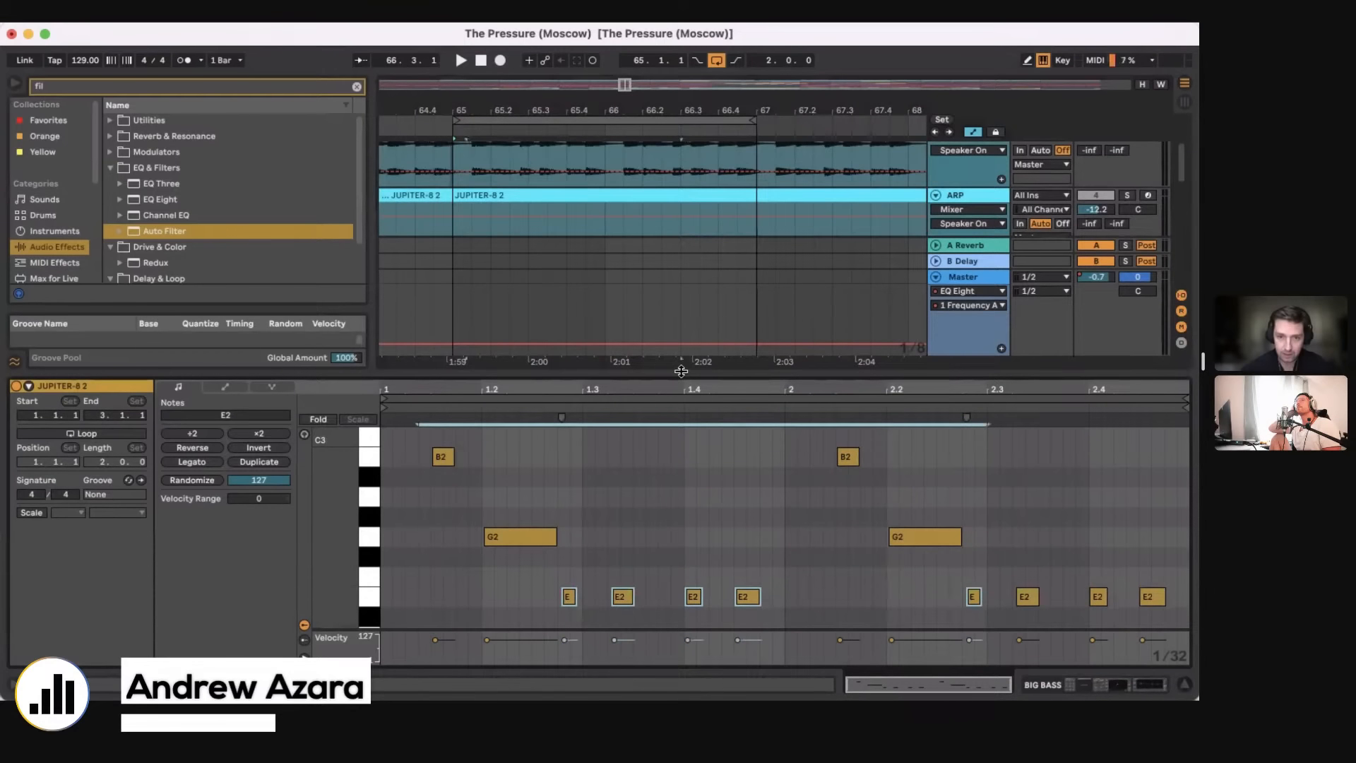
# Step: Close the note editor, look through the track list, and unfold all the tracks in the arrangement
pyautogui.press('super+alt+l')
pyautogui.scroll(3, 680, 374)
pyautogui.scroll(-2, 680, 374)
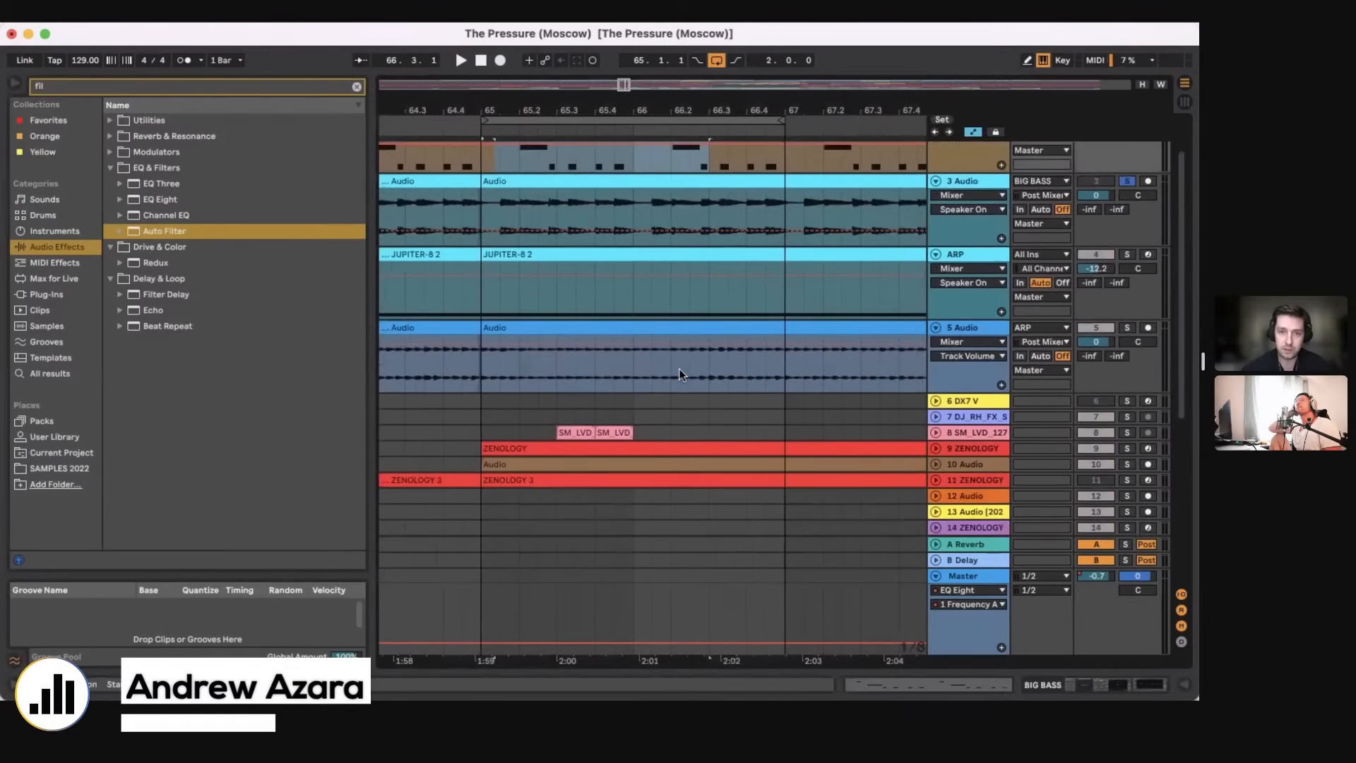
pyautogui.scroll(2, 680, 374)
pyautogui.scroll(-8, 880, 342)
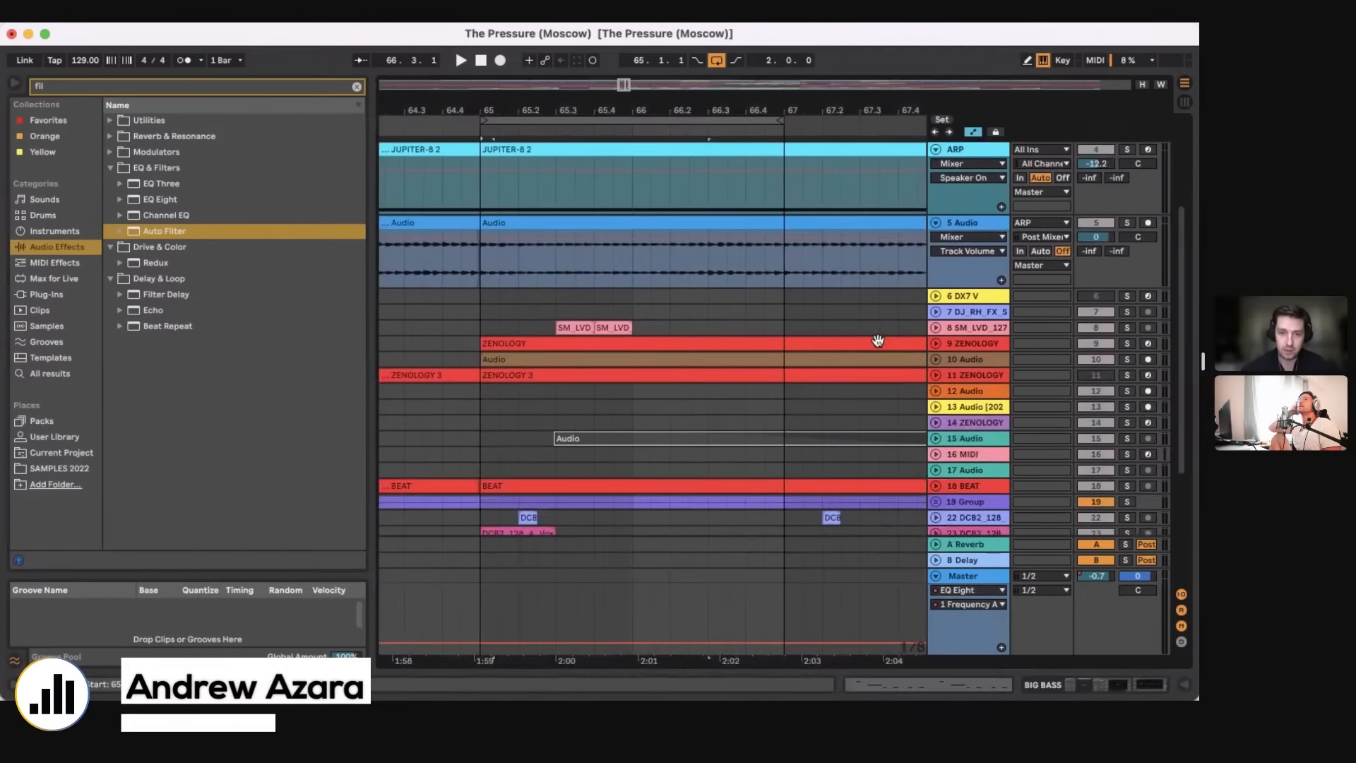
pyautogui.scroll(-1, 879, 344)
pyautogui.scroll(5, 794, 325)
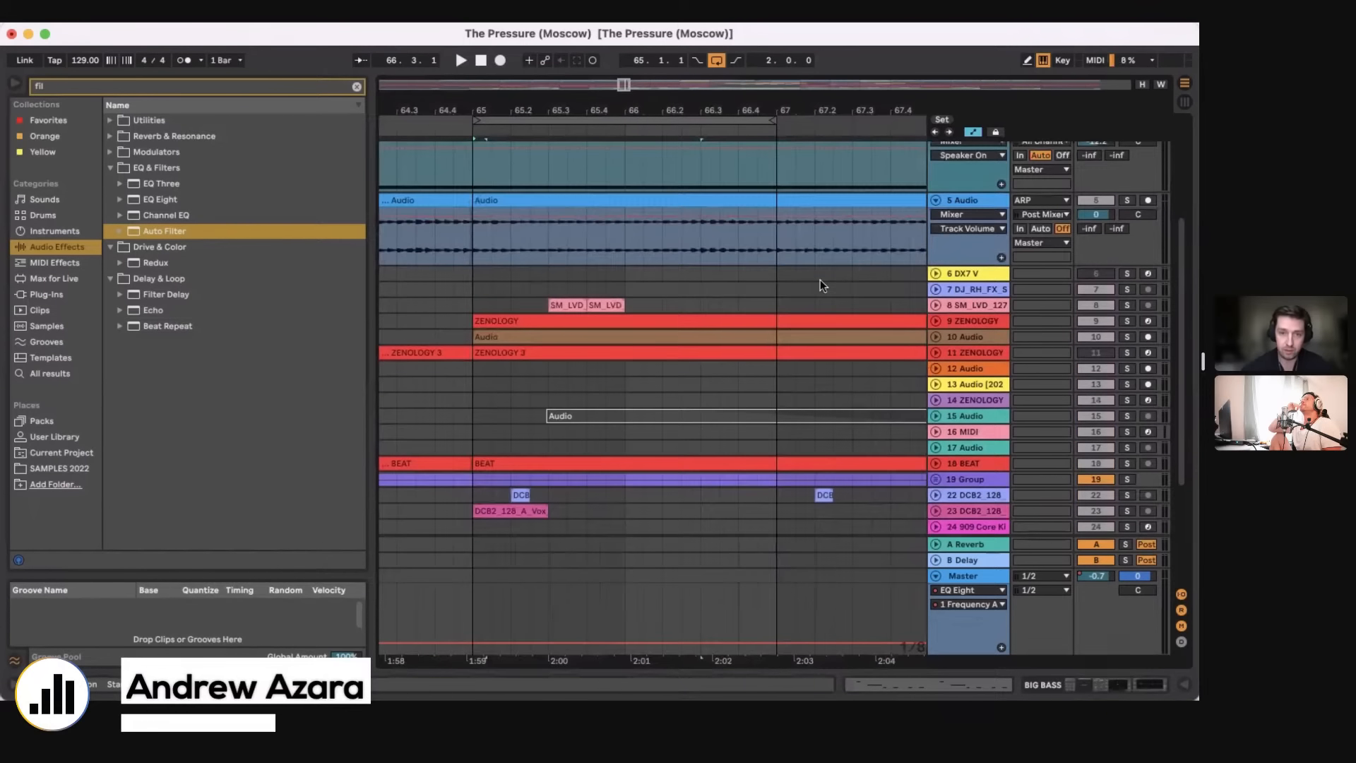
pyautogui.keyDown('alt'); pyautogui.click(937, 352); pyautogui.keyUp('alt')
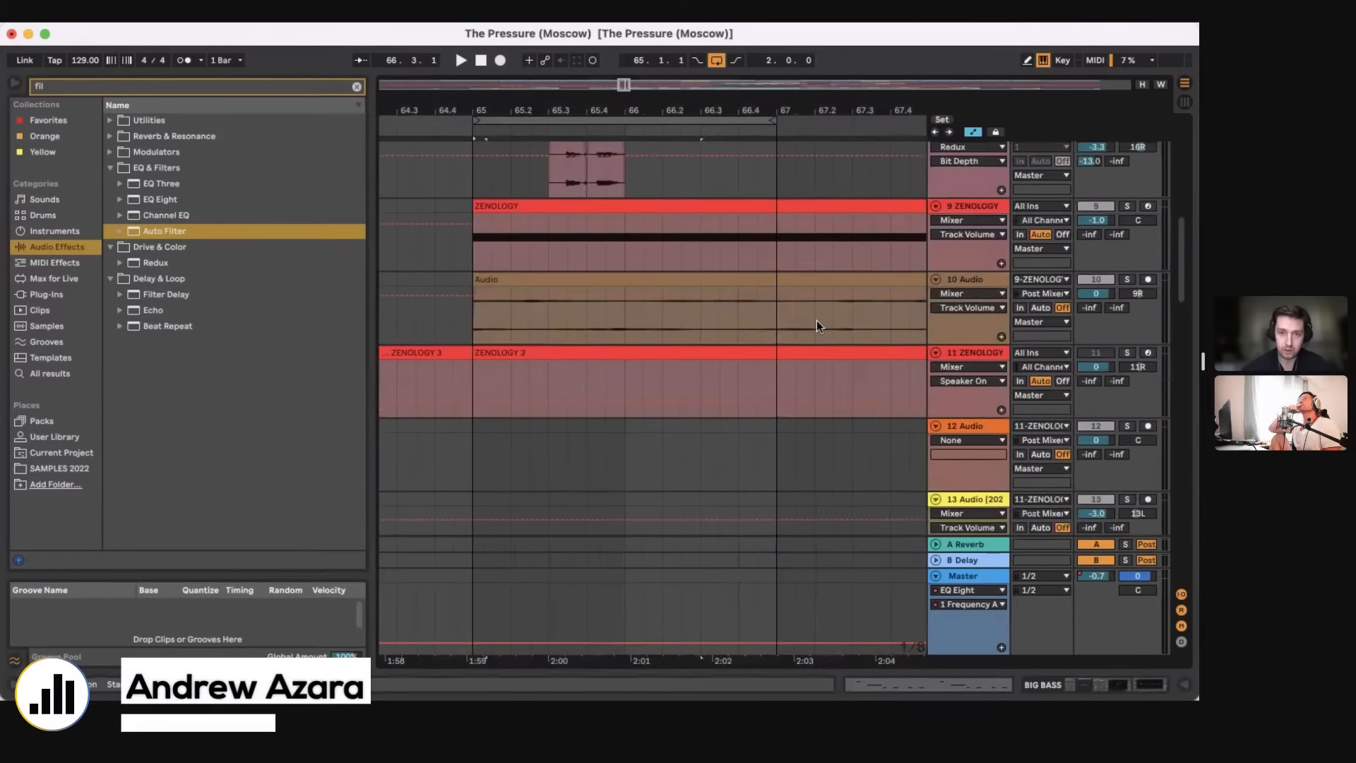
# Step: Solo 5 Audio together with 3 Audio, turn off the loop, and play both tracks from about bar 72
pyautogui.scroll(6, 817, 326)
pyautogui.scroll(3, 817, 326)
pyautogui.press('space')
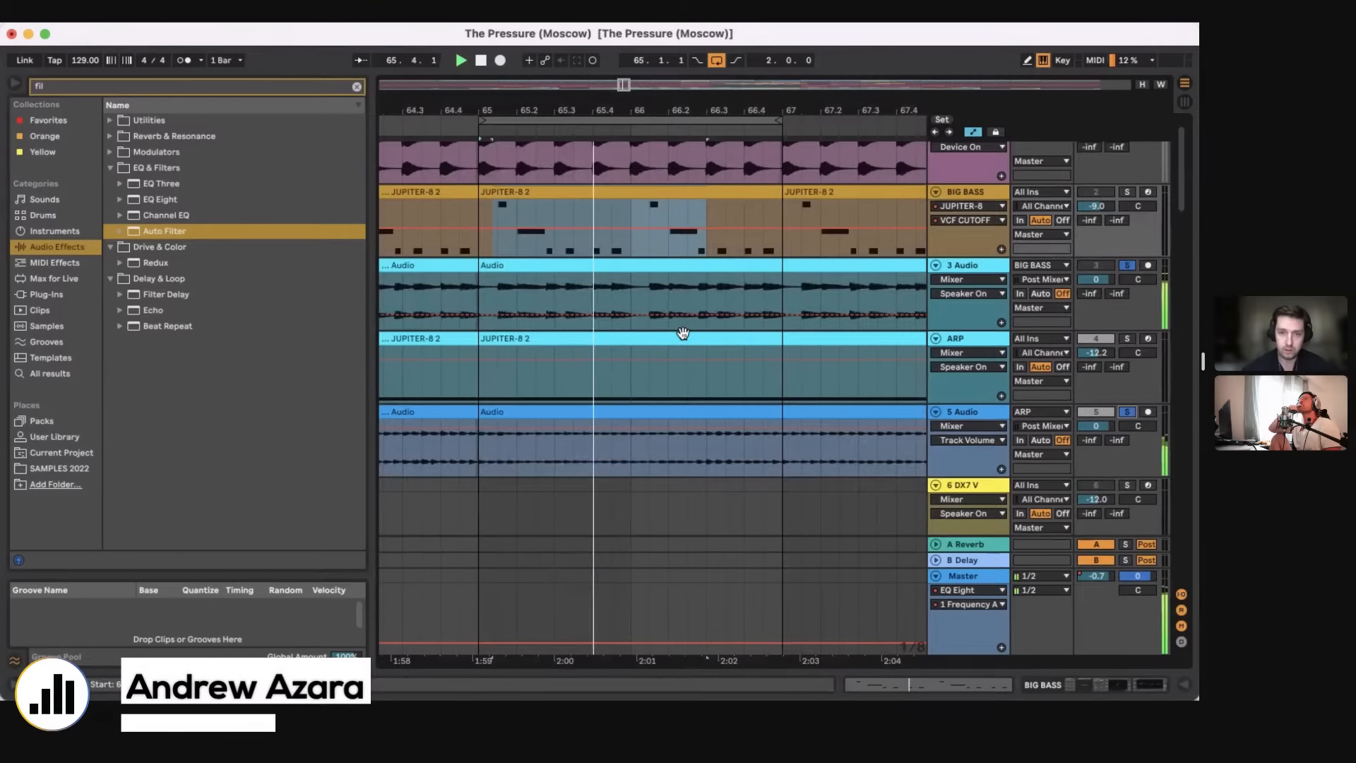
pyautogui.moveTo(612, 110)
pyautogui.mouseDown()
pyautogui.moveTo(612, 77)
pyautogui.moveTo(621, 103)
pyautogui.moveTo(562, 76)
pyautogui.mouseUp()
pyautogui.click(717, 60)
pyautogui.click(664, 456)
pyautogui.press('space')
pyautogui.press('space')
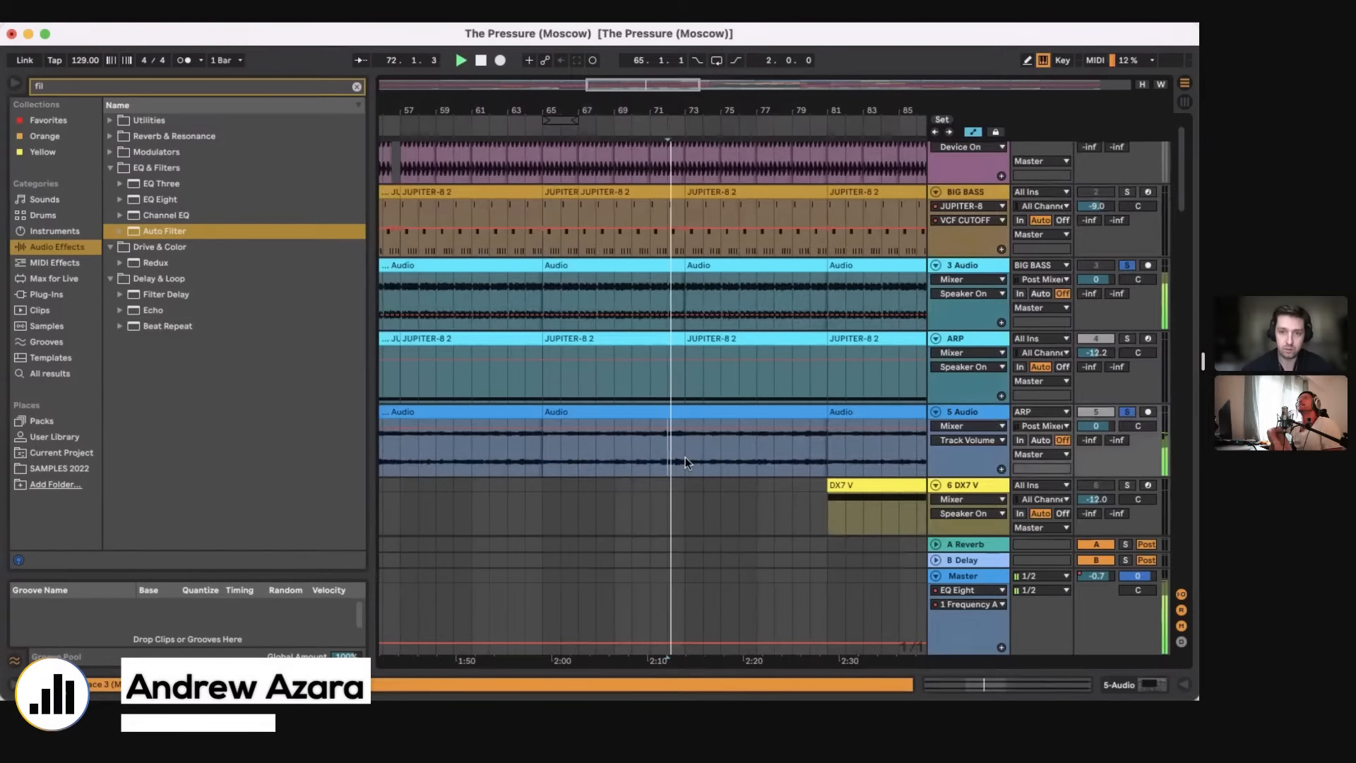
# Step: Listen to the soloed 3 Audio and 5 Audio tracks at several points between bars 73 and 114, and stop playback
pyautogui.click(680, 457)
pyautogui.hscroll(3, 680, 457)
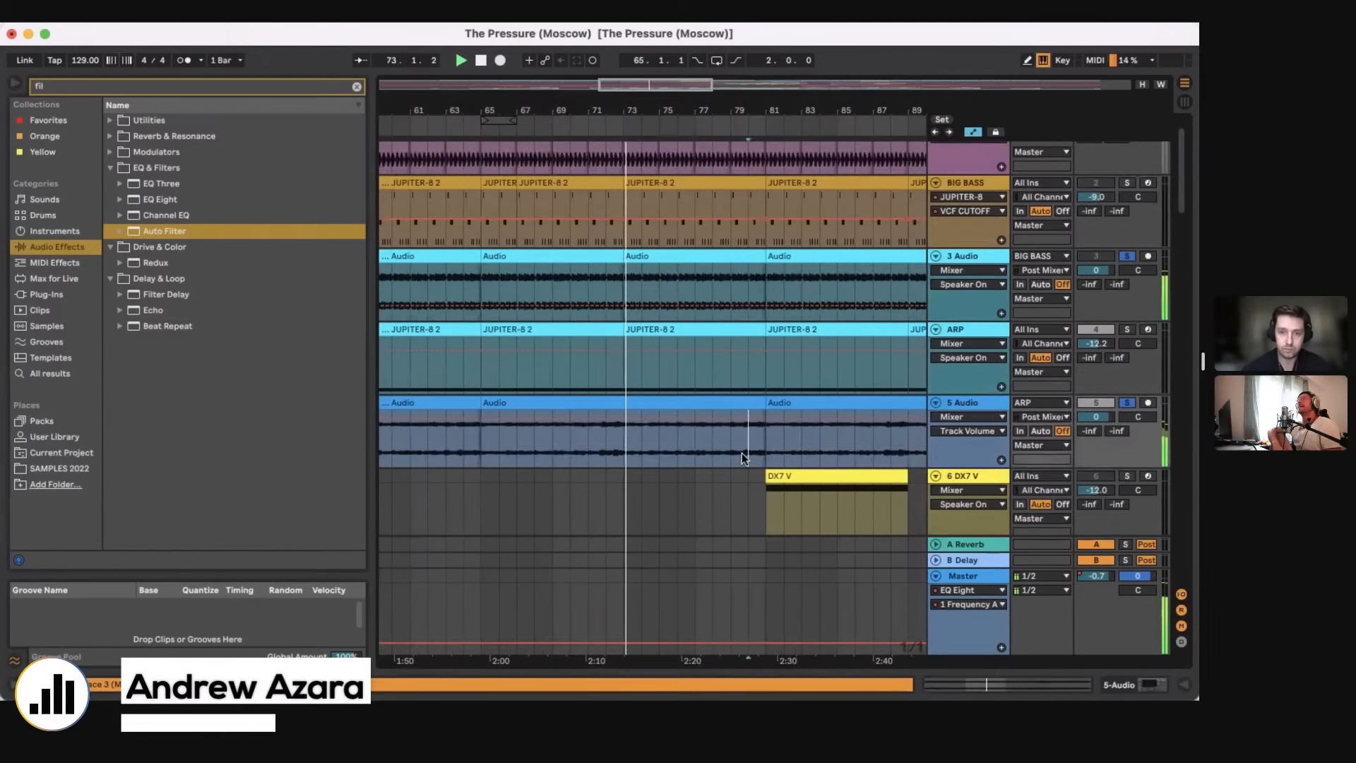
pyautogui.click(742, 453)
pyautogui.hscroll(3, 741, 452)
pyautogui.moveTo(606, 110); pyautogui.dragTo(601, 79)
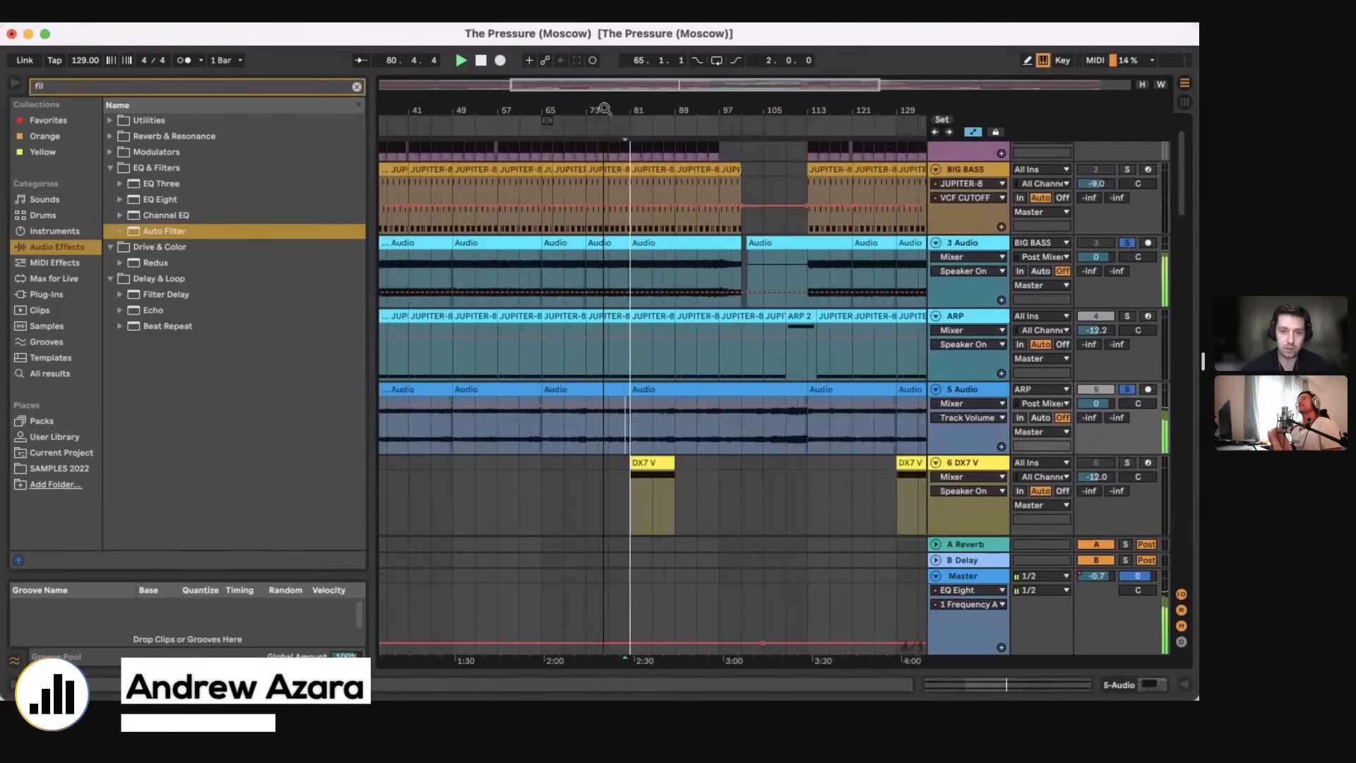
pyautogui.click(807, 446)
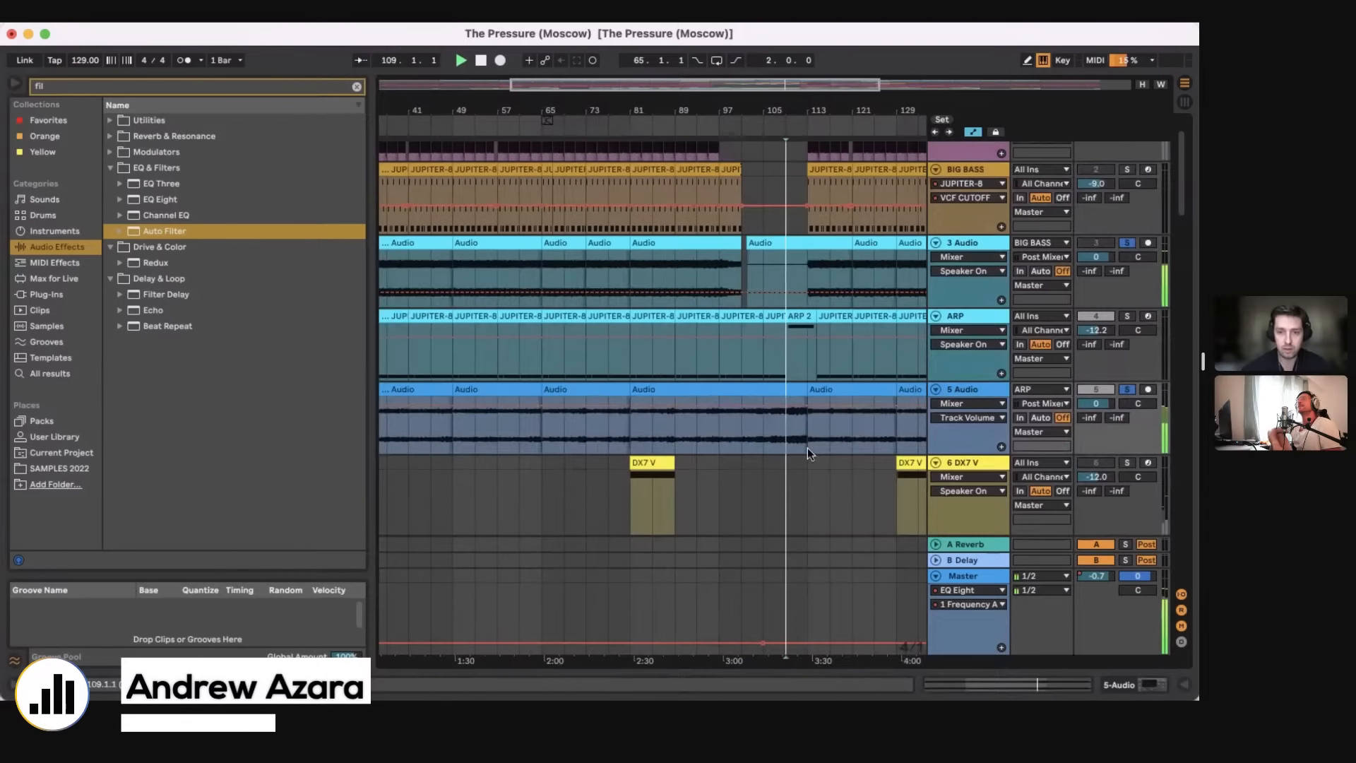
pyautogui.hscroll(5, 808, 444)
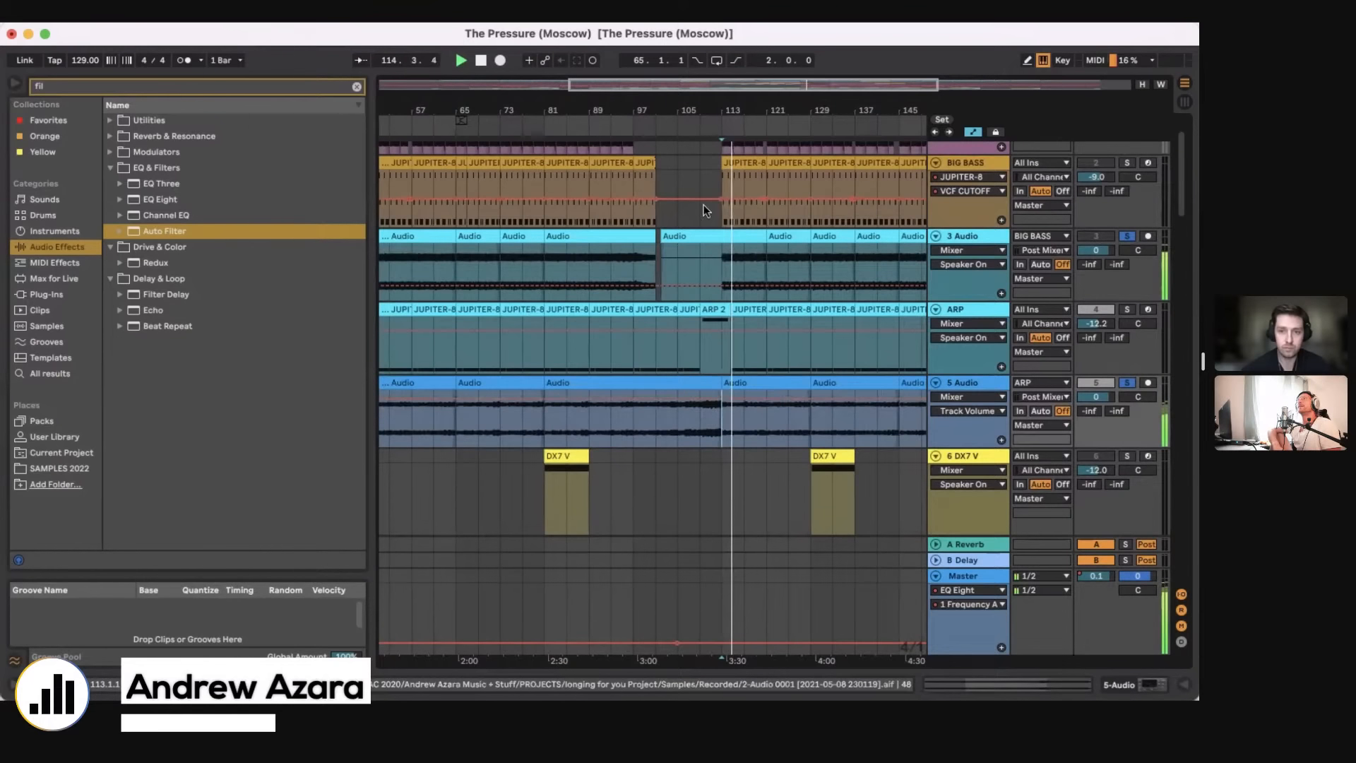
pyautogui.press('space')
# Step: Set the playback start at bar 65 on 5 Audio and unsolo the 3 Audio and 5 Audio tracks
pyautogui.moveTo(581, 88); pyautogui.dragTo(581, 50)
pyautogui.moveTo(465, 437); pyautogui.dragTo(825, 377)
pyautogui.moveTo(558, 107); pyautogui.dragTo(635, 106)
pyautogui.click(631, 431)
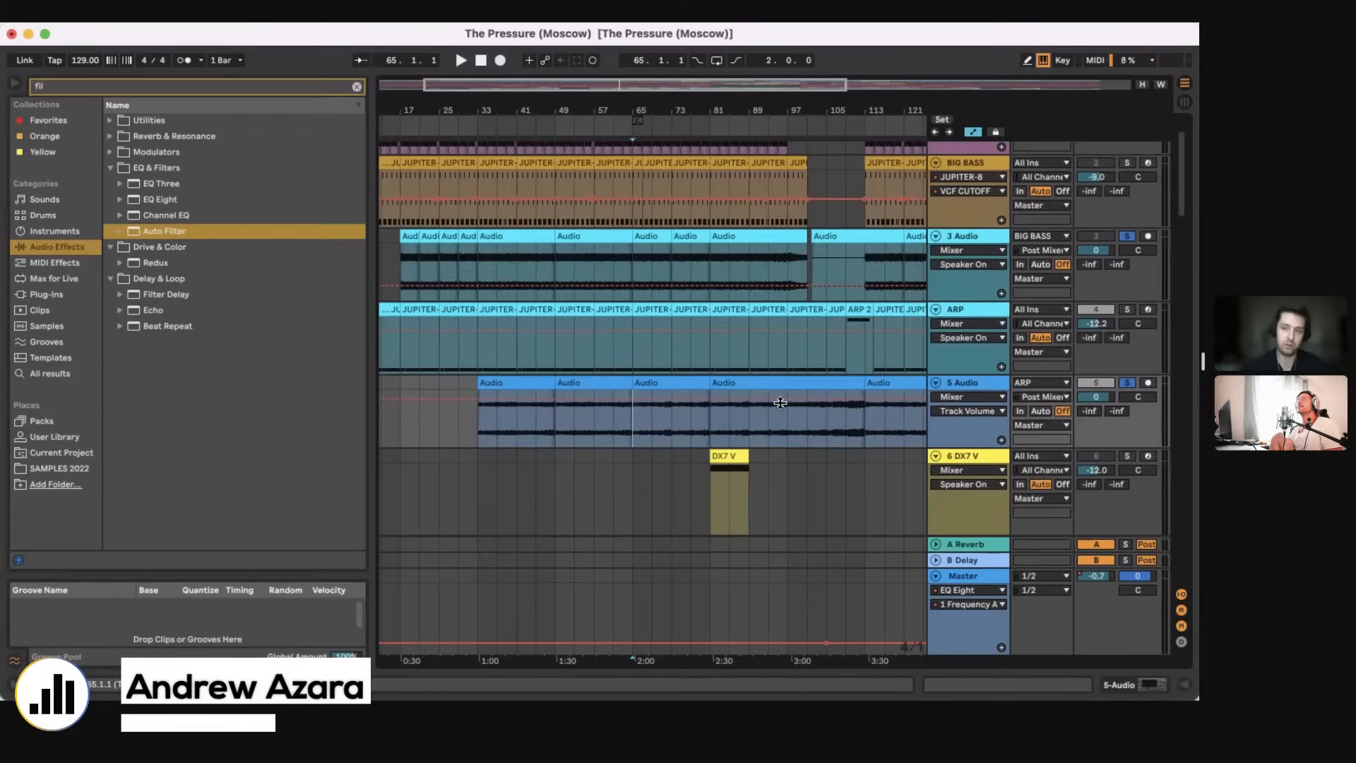
pyautogui.click(1128, 237)
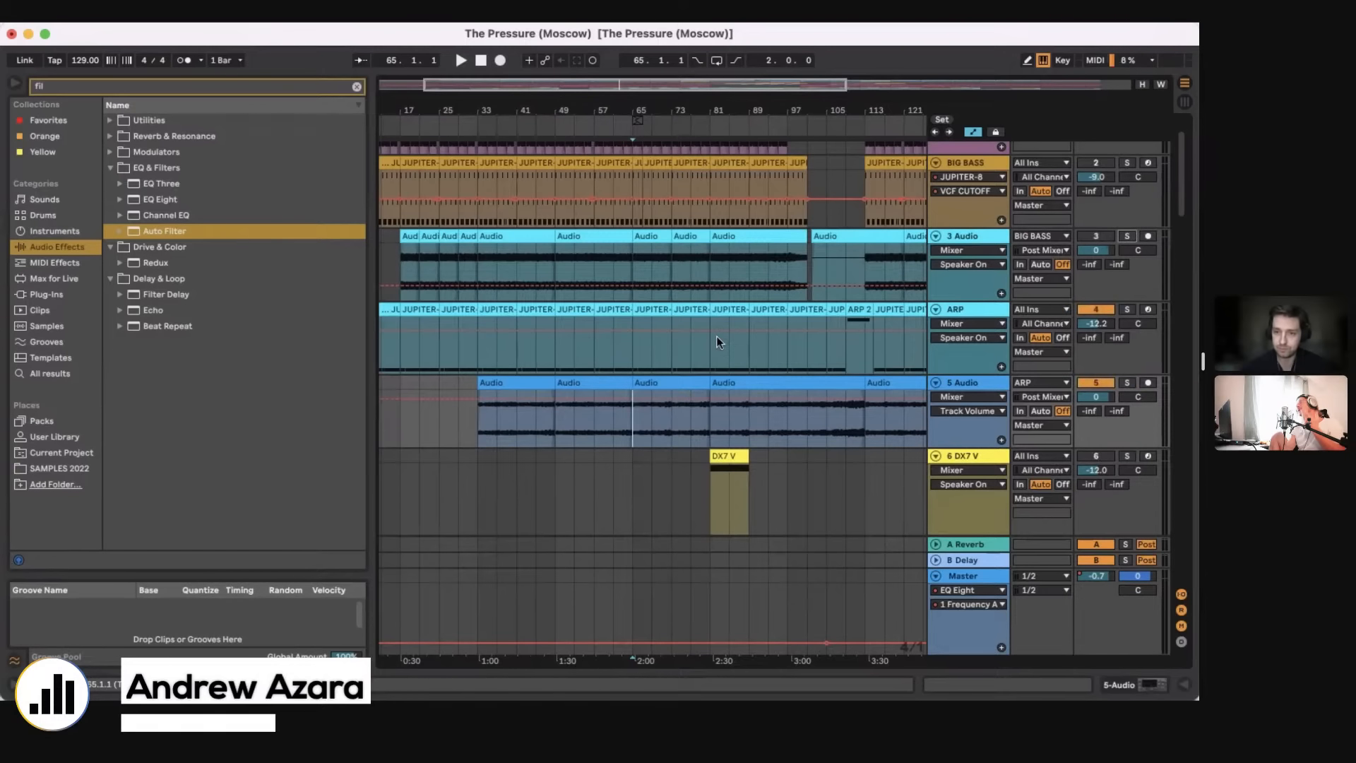
# Step: Extend the loop to 16 bars from bar 65, switch it on, and activate the 3 Audio track
pyautogui.scroll(2, 716, 336)
pyautogui.moveTo(637, 119); pyautogui.dragTo(676, 123)
pyautogui.click(718, 62)
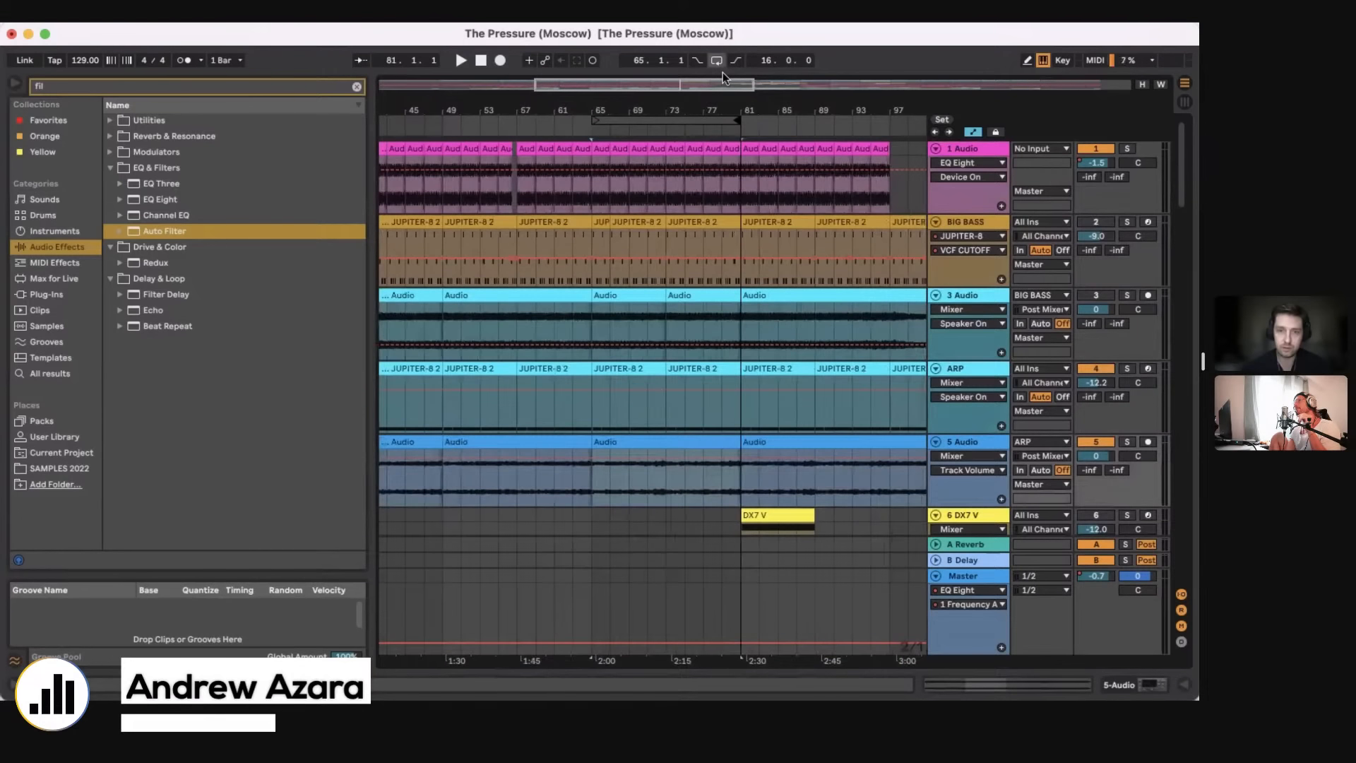
pyautogui.click(1095, 296)
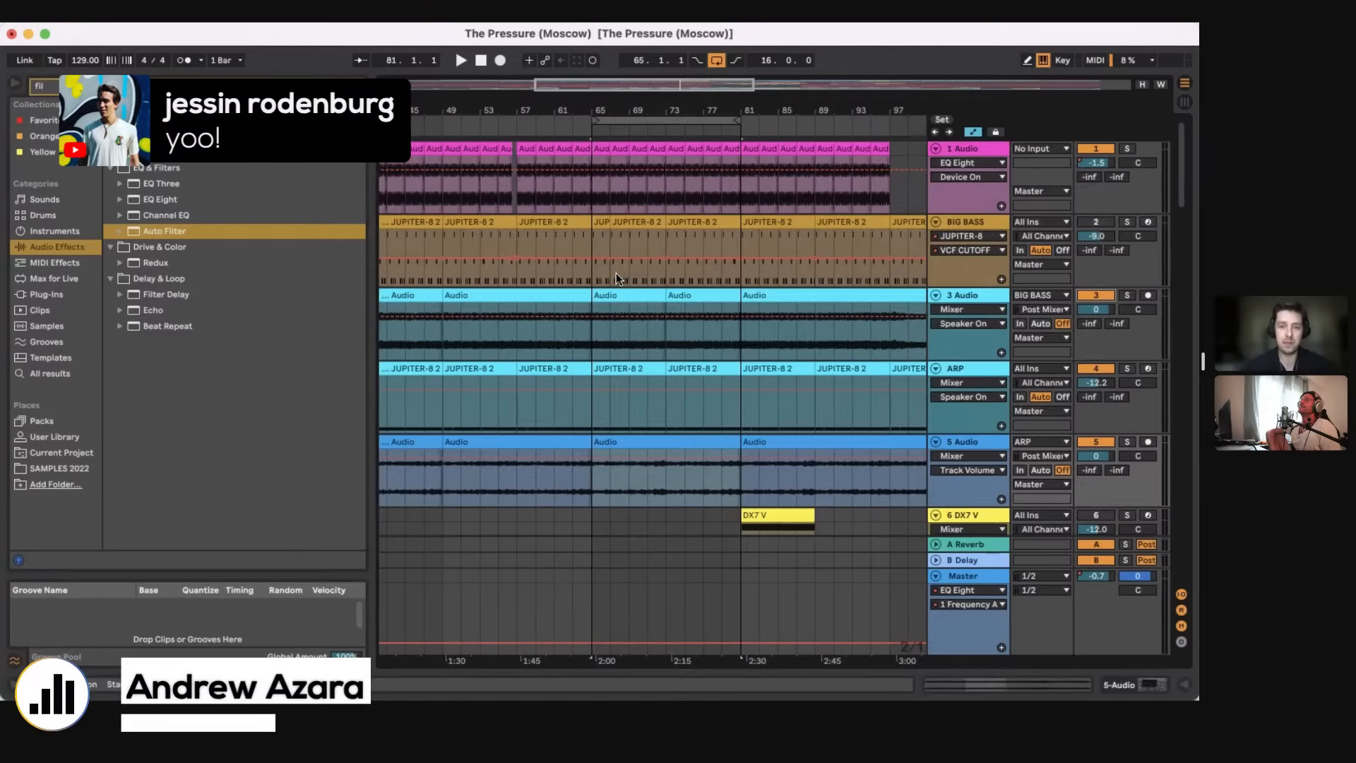
# Step: Set the position to bar 65 on the 1 Audio track and insert a new MIDI track below it
pyautogui.click(584, 345)
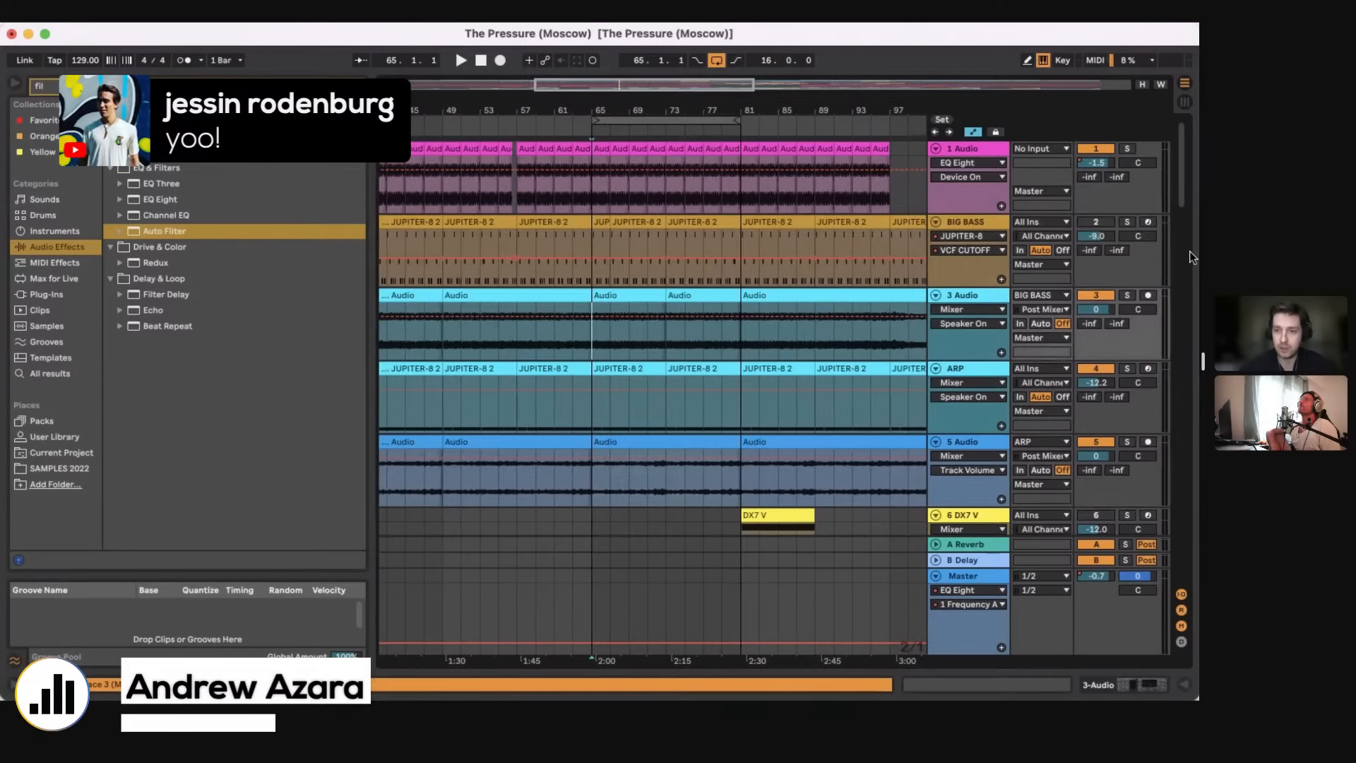
pyautogui.hscroll(-2, 696, 321)
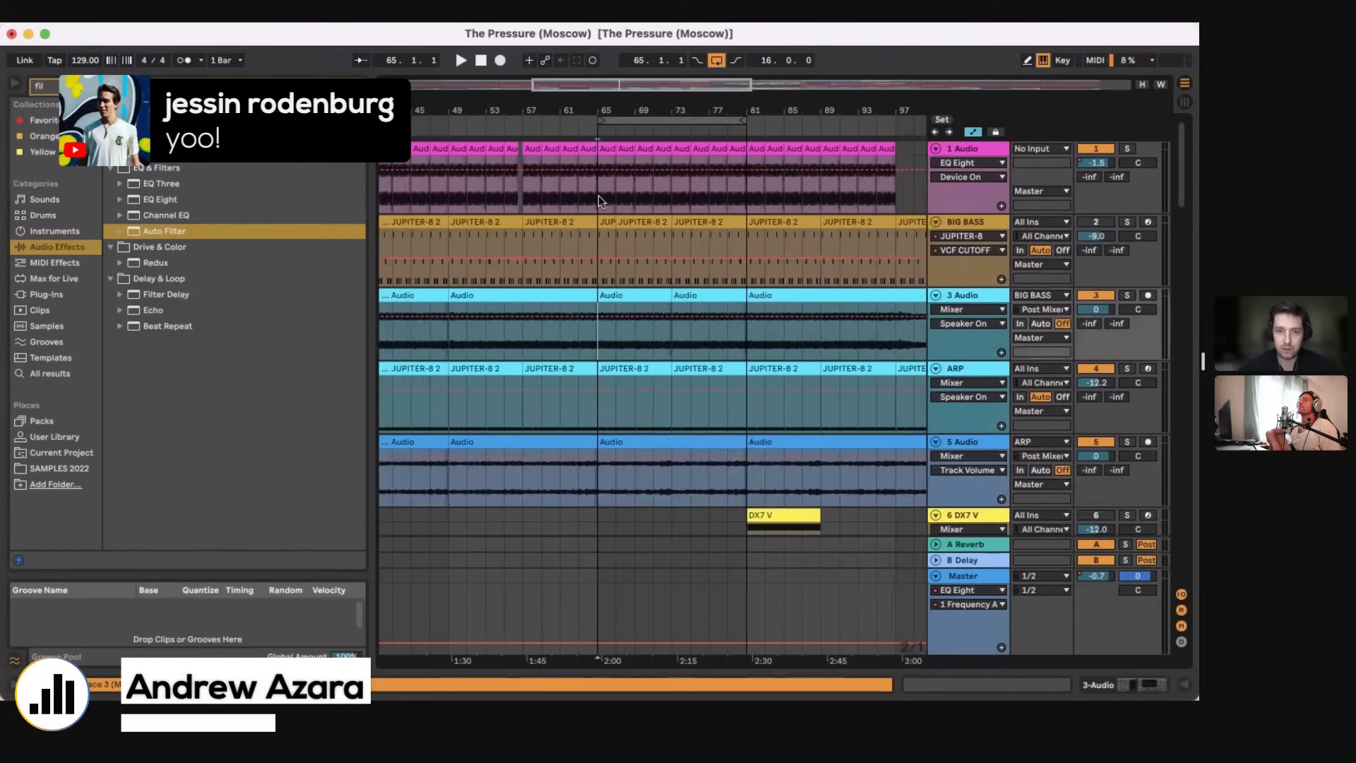
pyautogui.click(599, 195)
pyautogui.press('+')
pyautogui.press('+')
pyautogui.press('+')
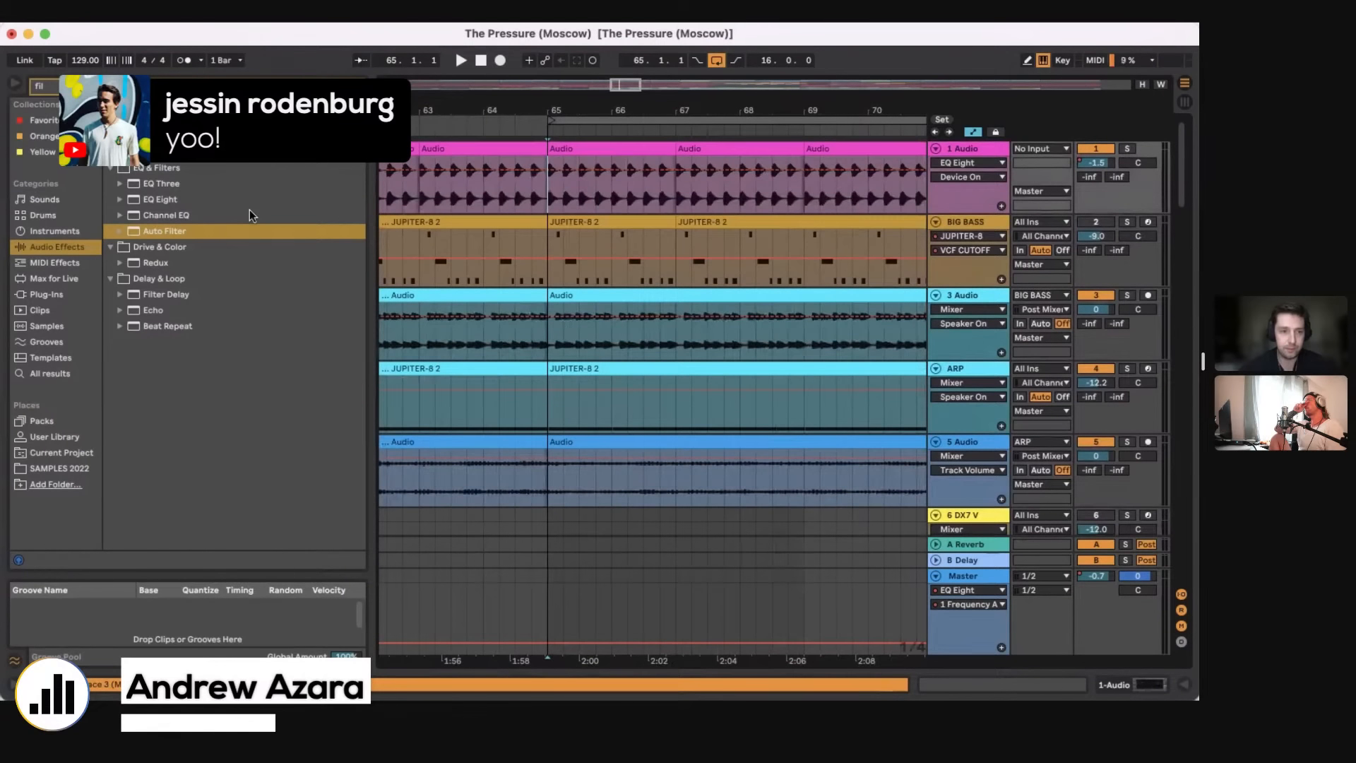
pyautogui.press('super+shift+t')
# Step: Search the plug-ins for 909, load the TR-909 onto the new MIDI track, and solo that track
pyautogui.click(62, 290)
pyautogui.press('super+f')
pyautogui.write('909')
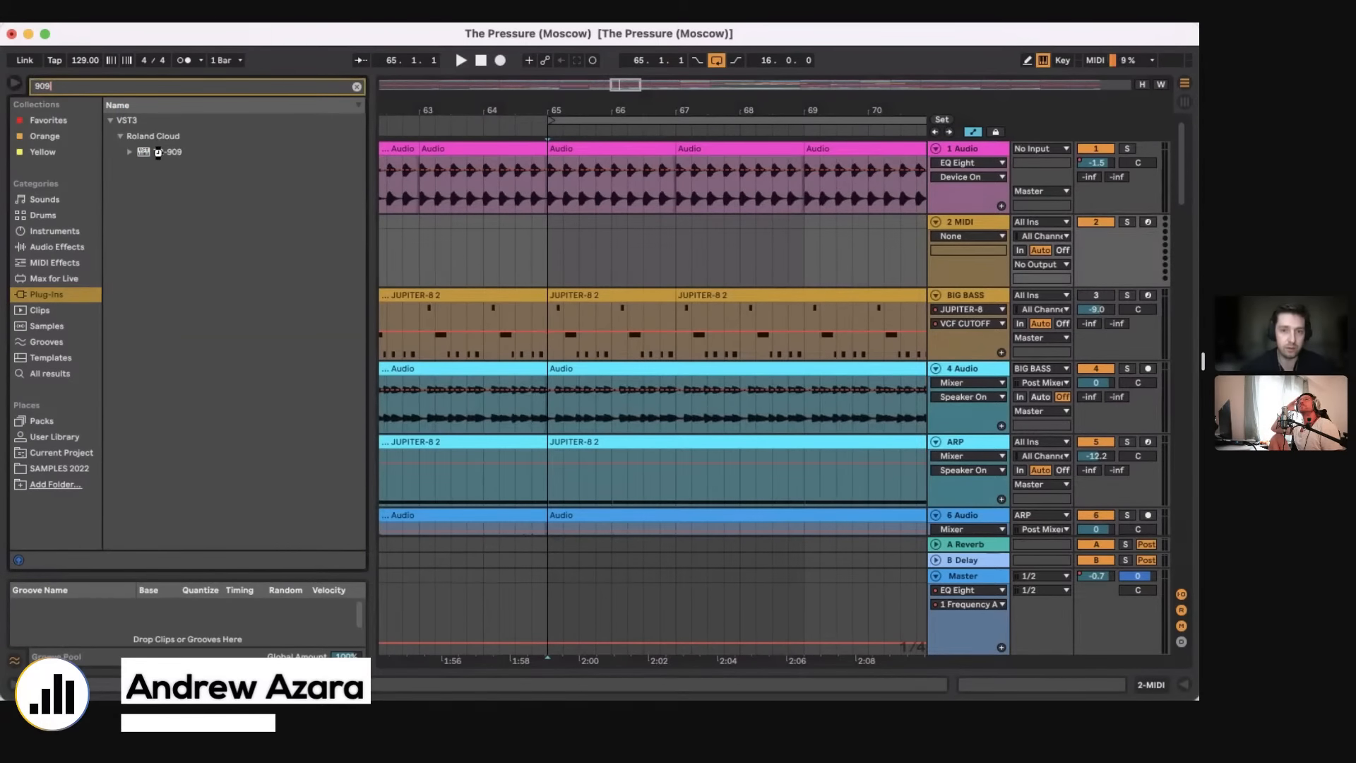
pyautogui.press('Down')
pyautogui.press('Return')
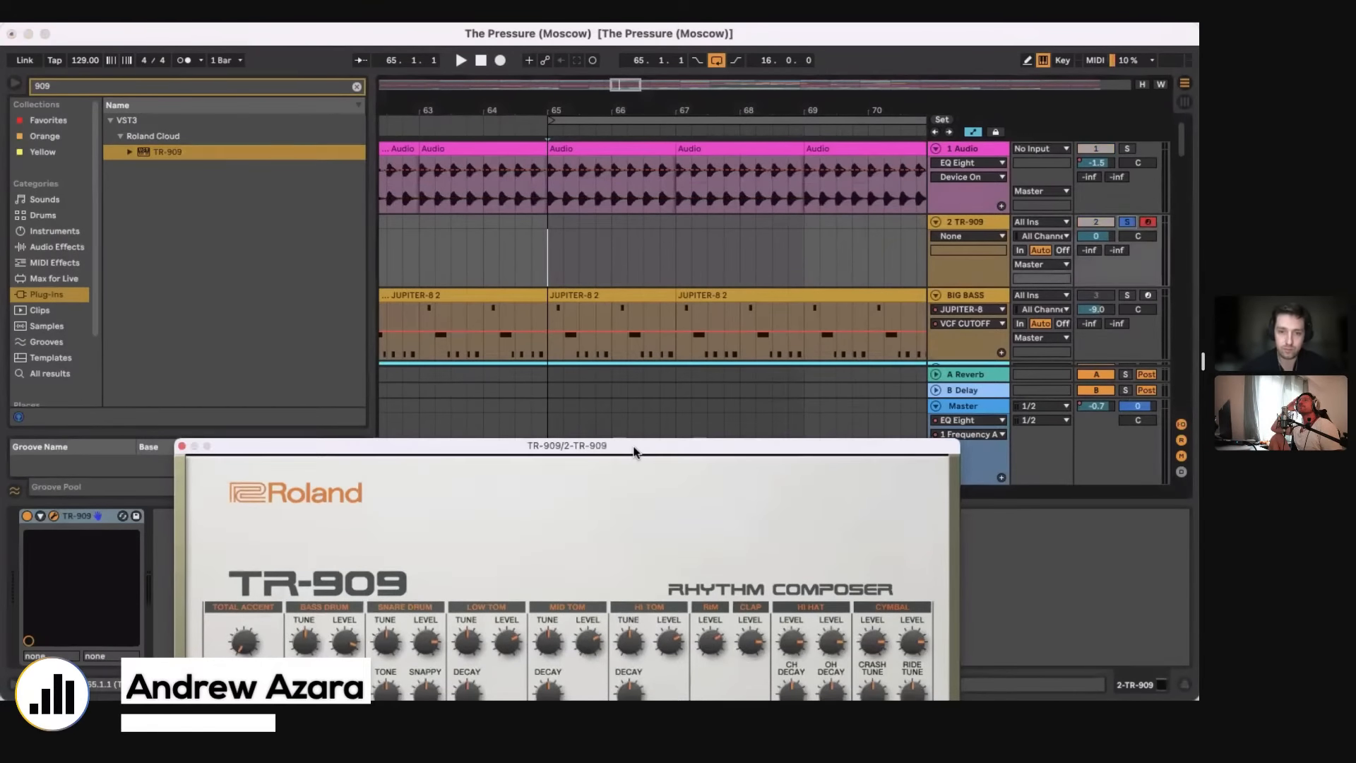
# Step: Move the TR-909 window up so its step grid is visible and load an empty pattern
pyautogui.moveTo(638, 448); pyautogui.dragTo(829, 31)
pyautogui.click(455, 473)
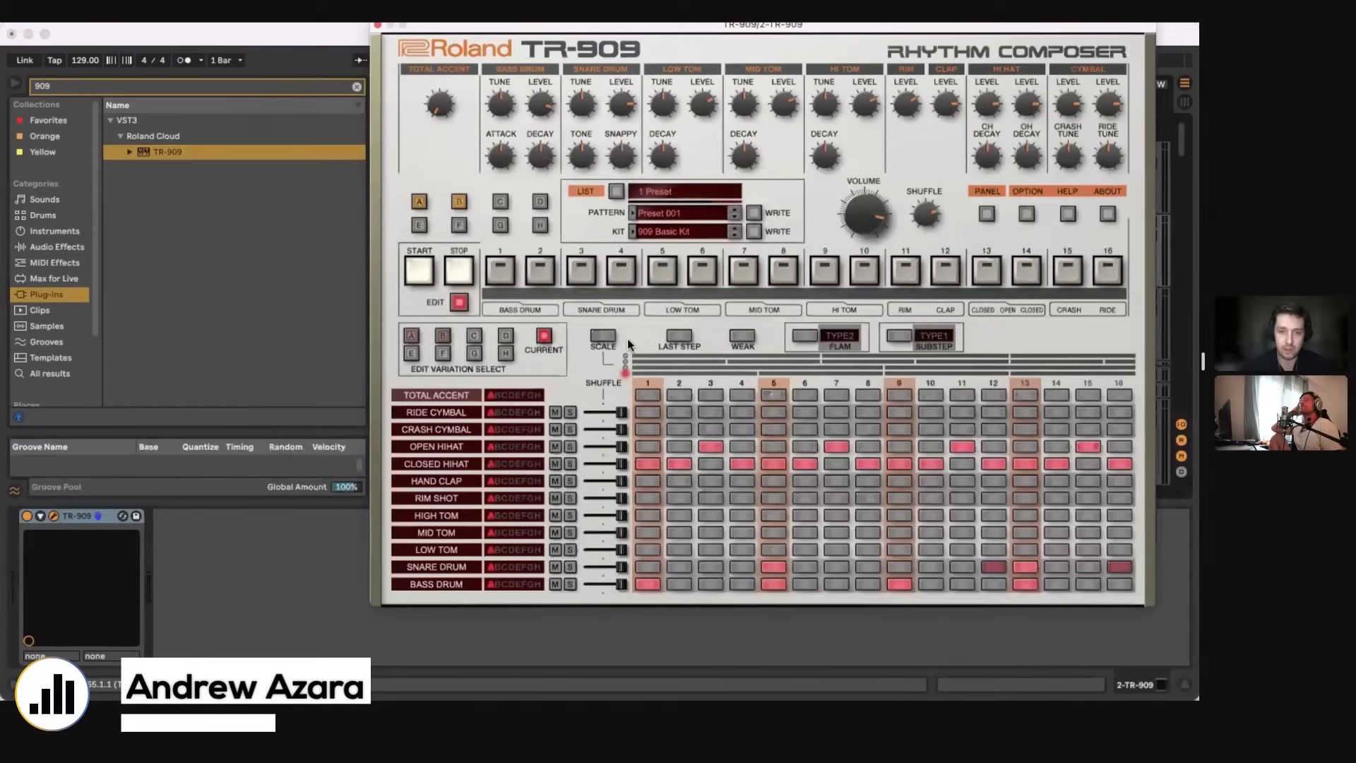
pyautogui.click(662, 215)
pyautogui.moveTo(812, 284)
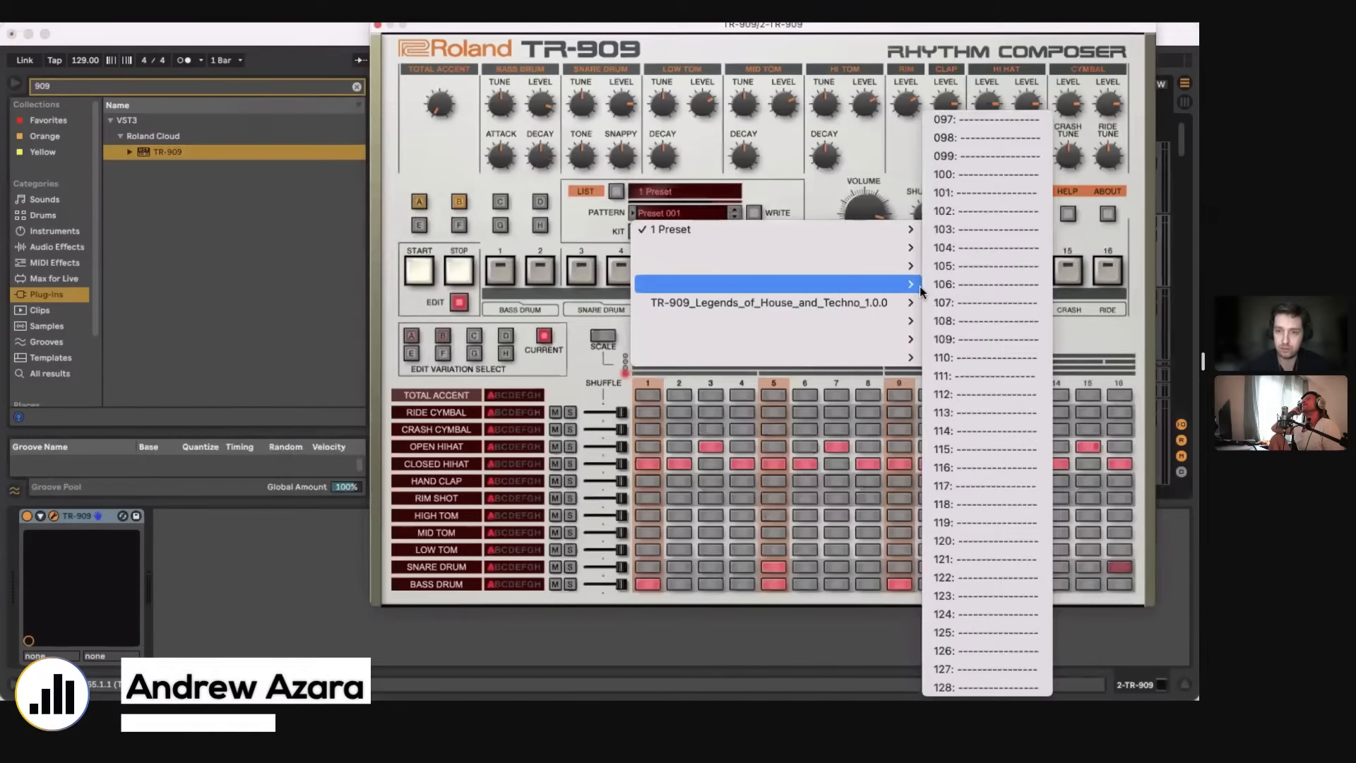
pyautogui.click(954, 308)
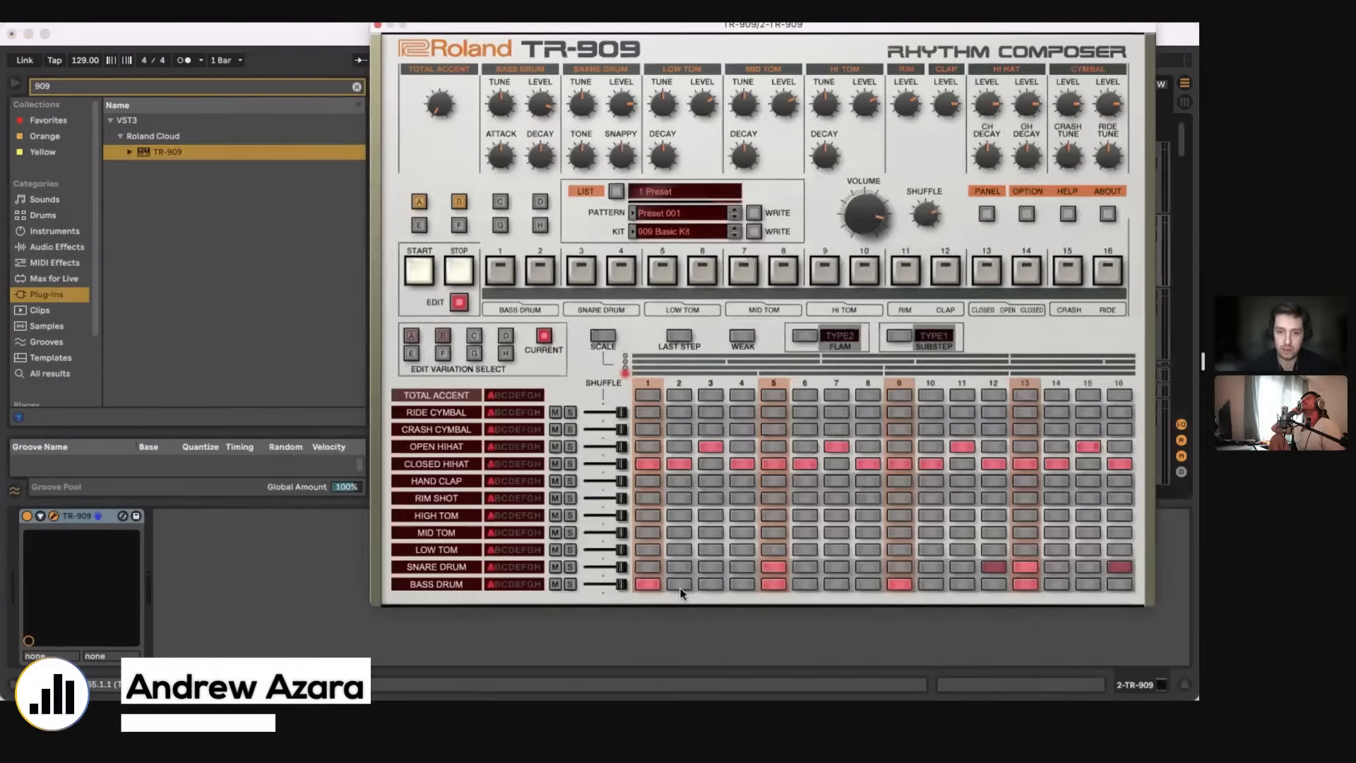
# Step: Add a TR-909 bass drum hit on step 9, and during playback raise the volume to 127 and the bass drum level to 240
pyautogui.click(893, 584)
pyautogui.press('space')
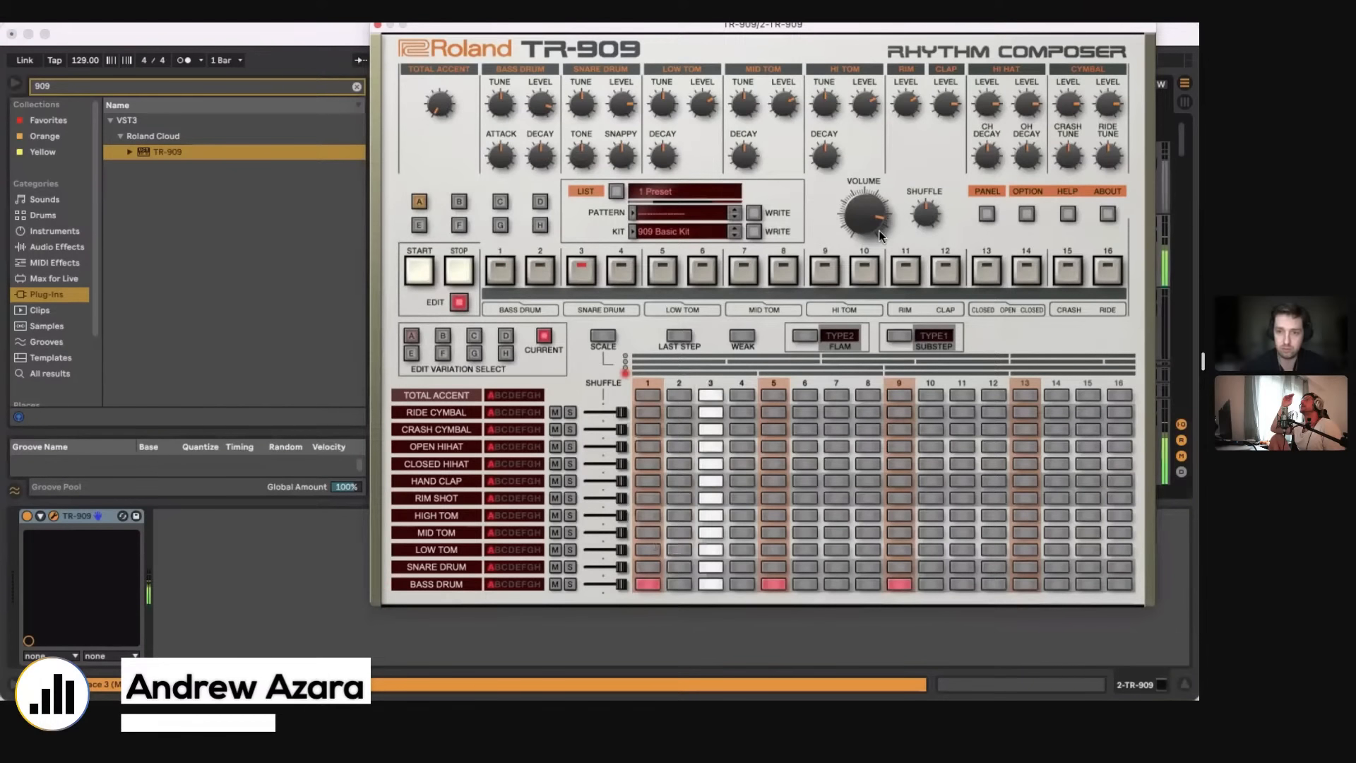
pyautogui.moveTo(871, 213); pyautogui.dragTo(872, 186)
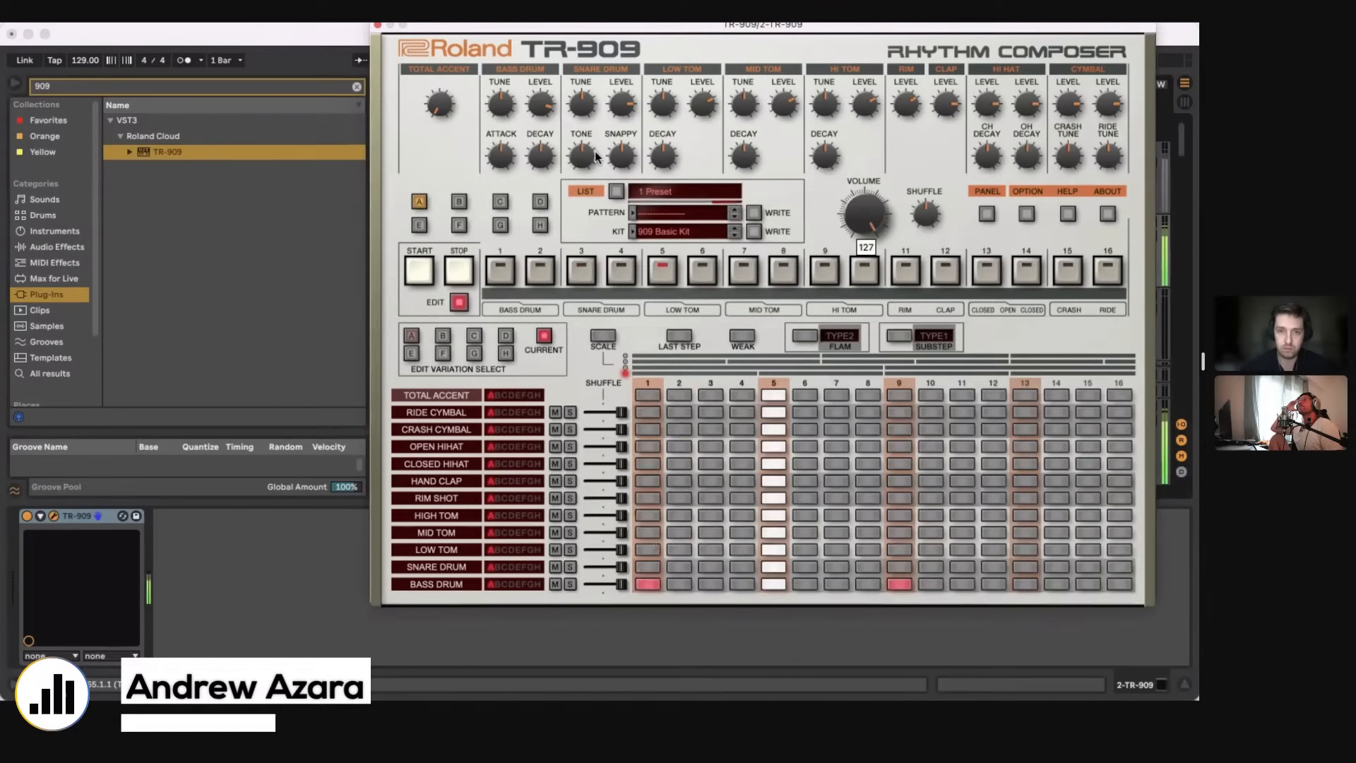
pyautogui.moveTo(617, 107); pyautogui.dragTo(617, 103)
pyautogui.moveTo(544, 161); pyautogui.dragTo(539, 95)
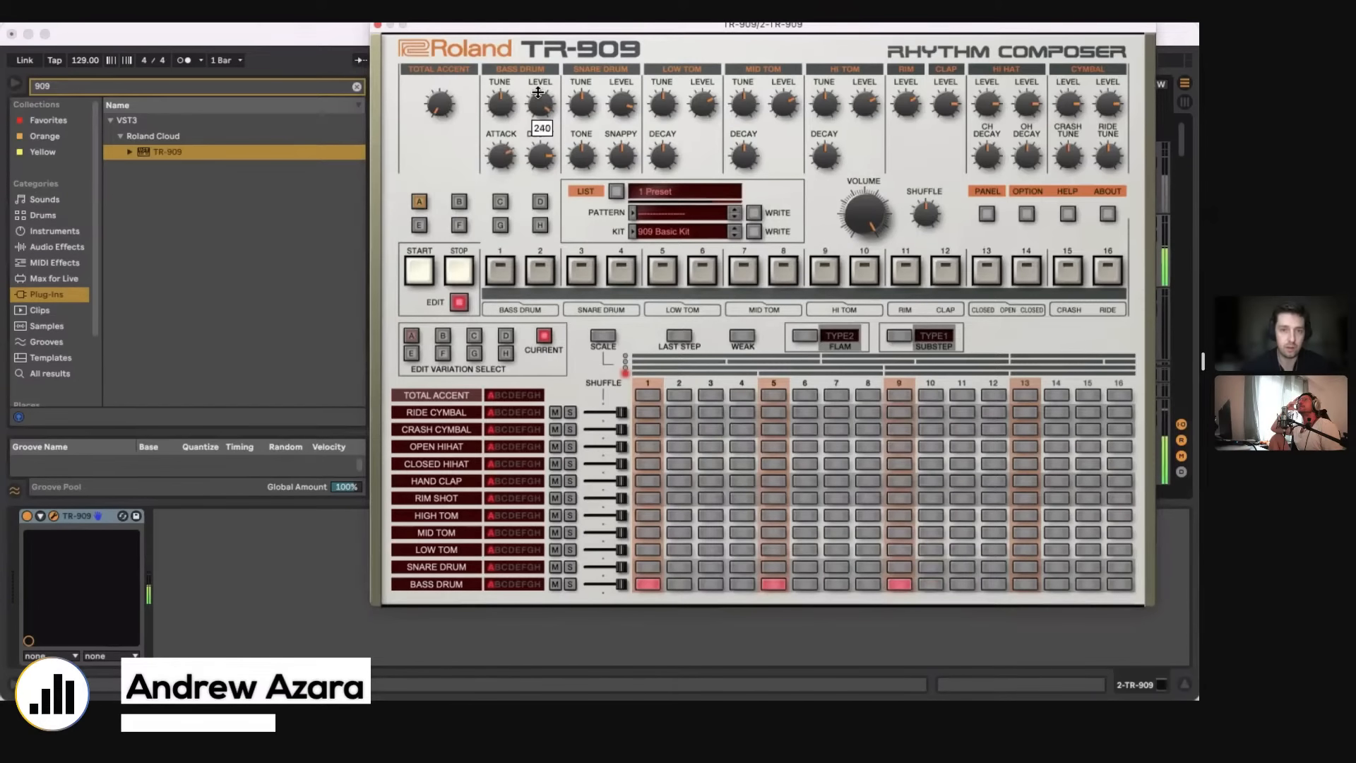
pyautogui.click(378, 26)
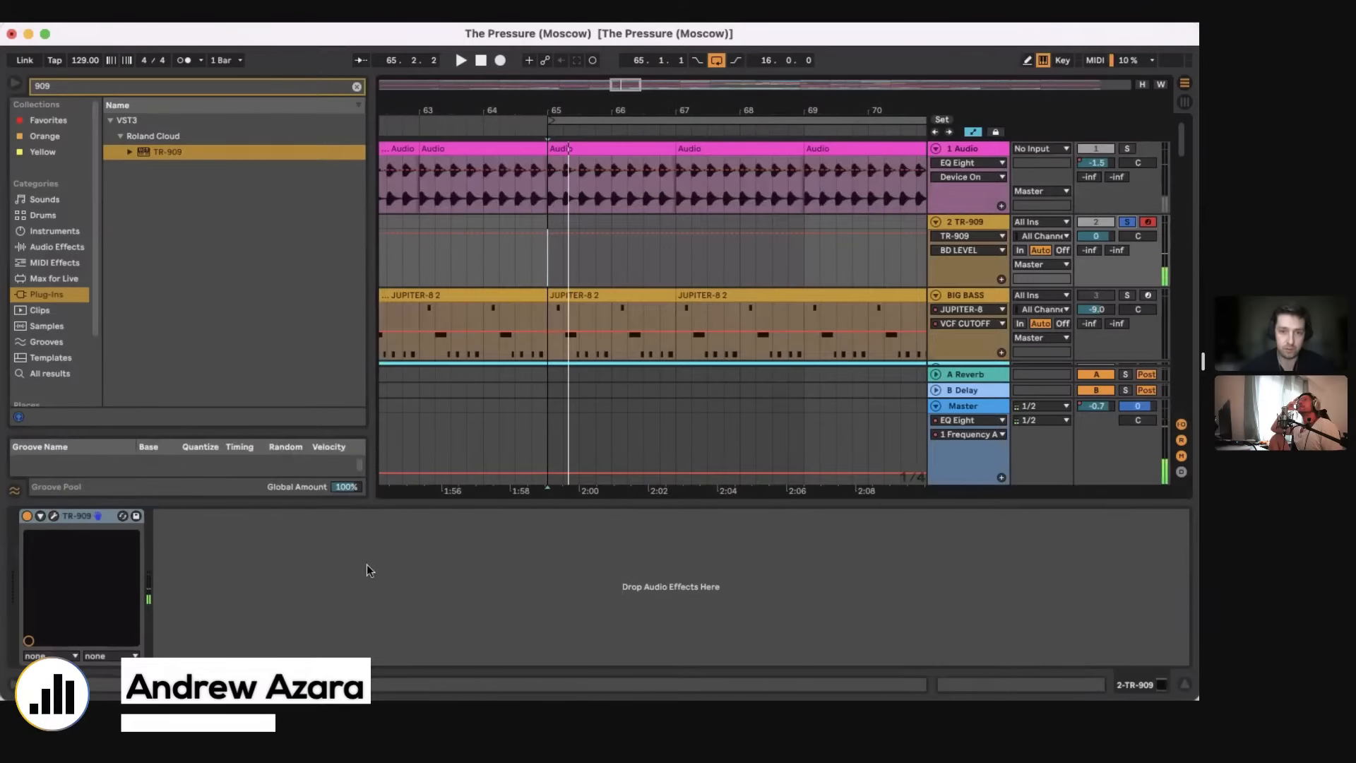
# Step: Search the audio effects for drum and load Drum Buss onto the TR-909 track
pyautogui.click(348, 582)
pyautogui.click(356, 86)
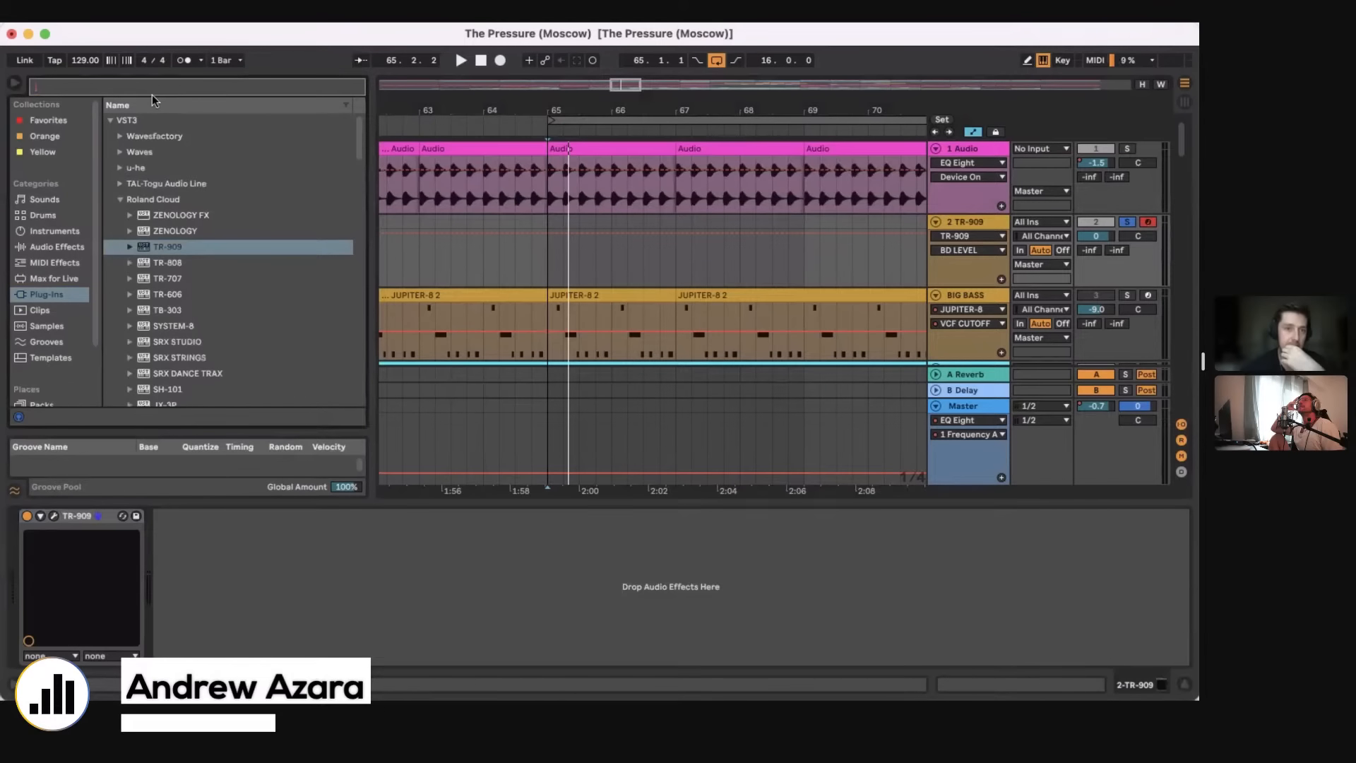
pyautogui.write('drum')
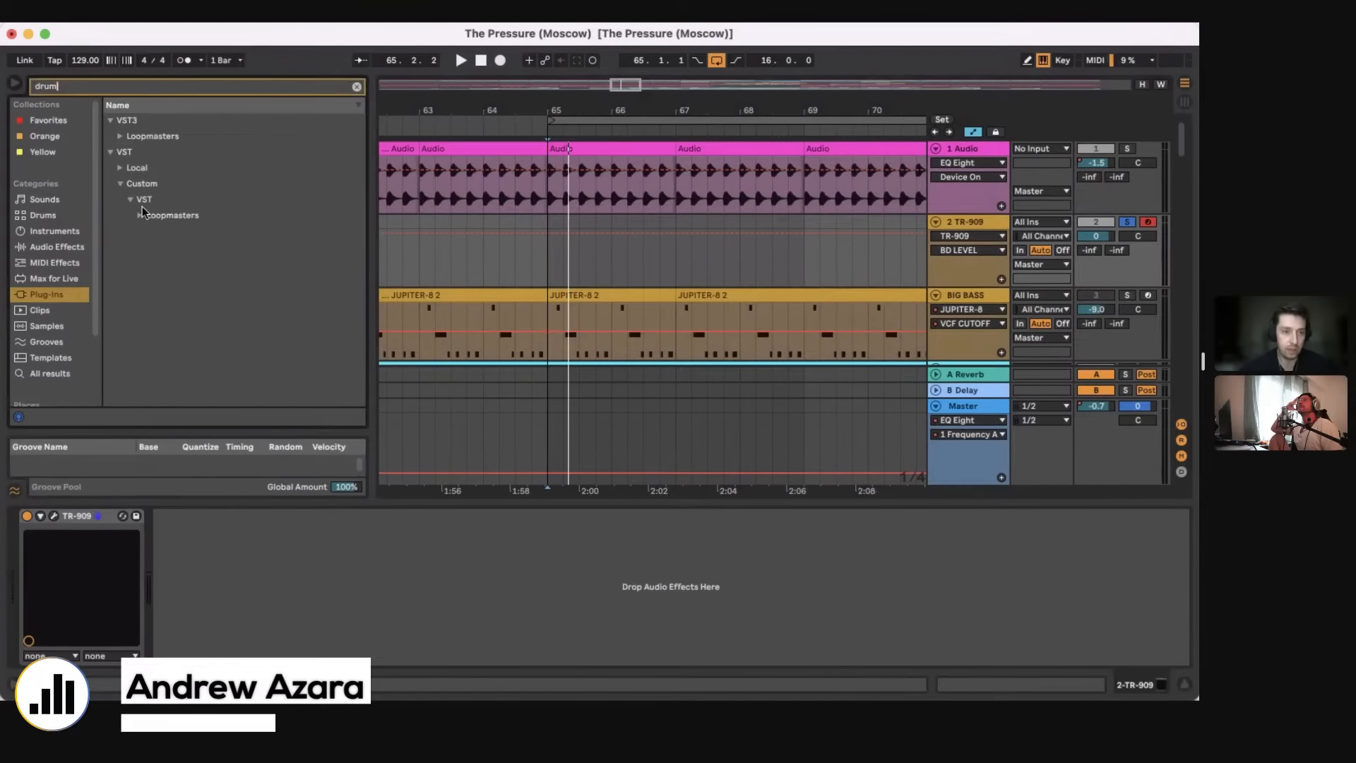
pyautogui.click(70, 231)
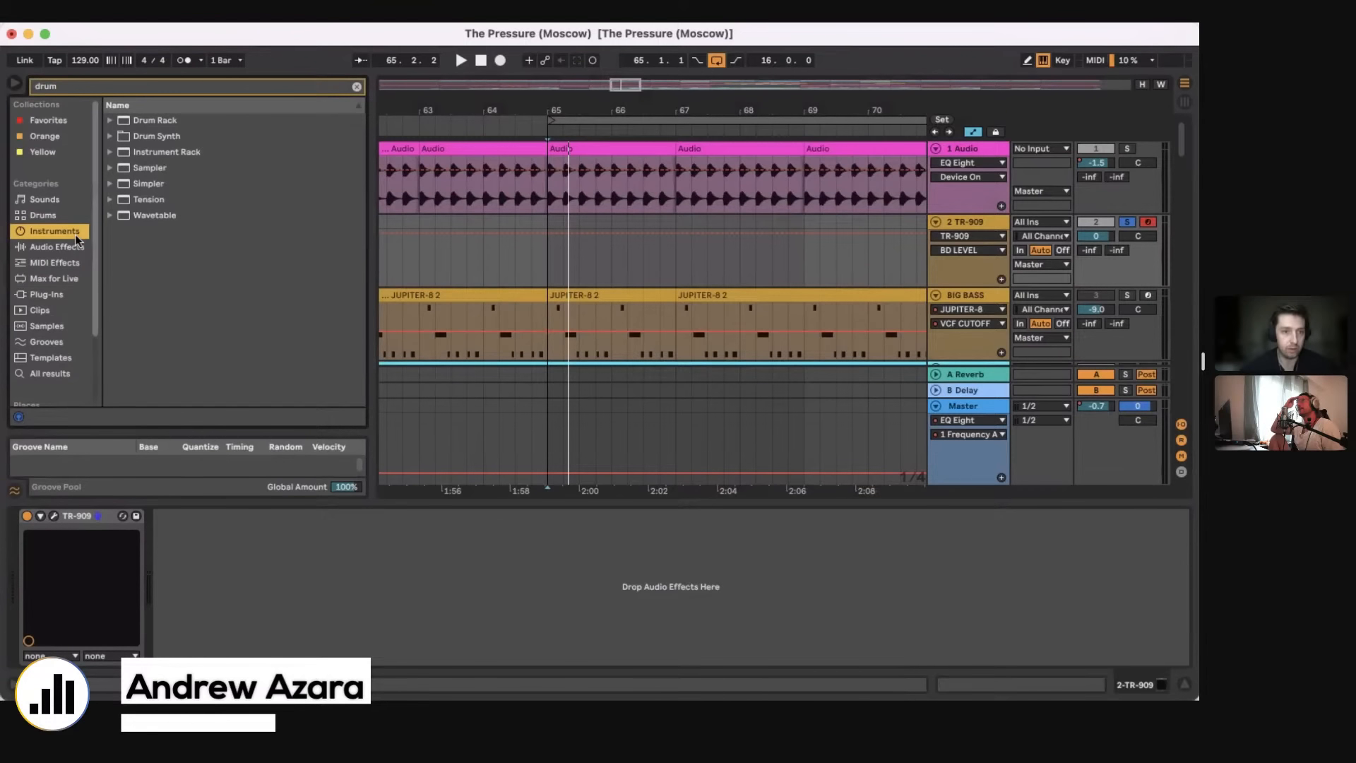
pyautogui.click(57, 246)
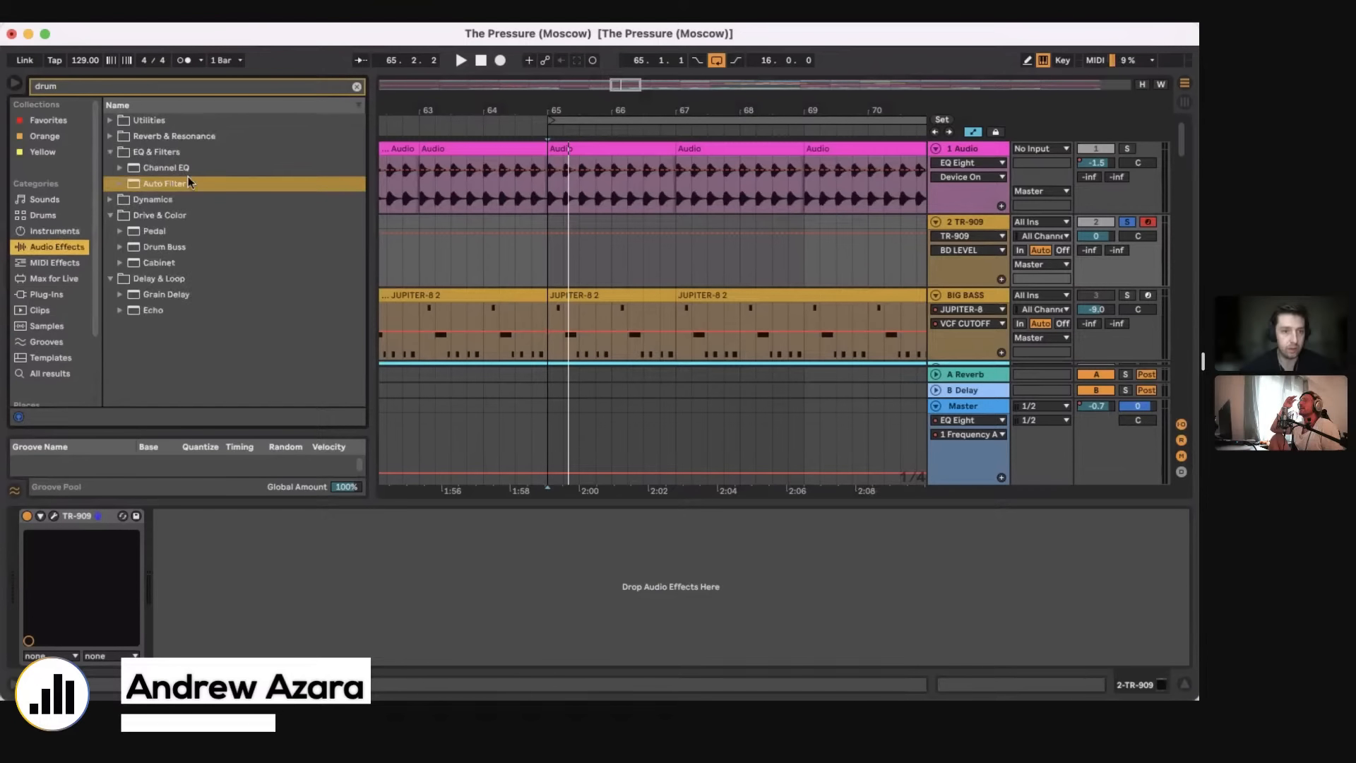
pyautogui.doubleClick(153, 248)
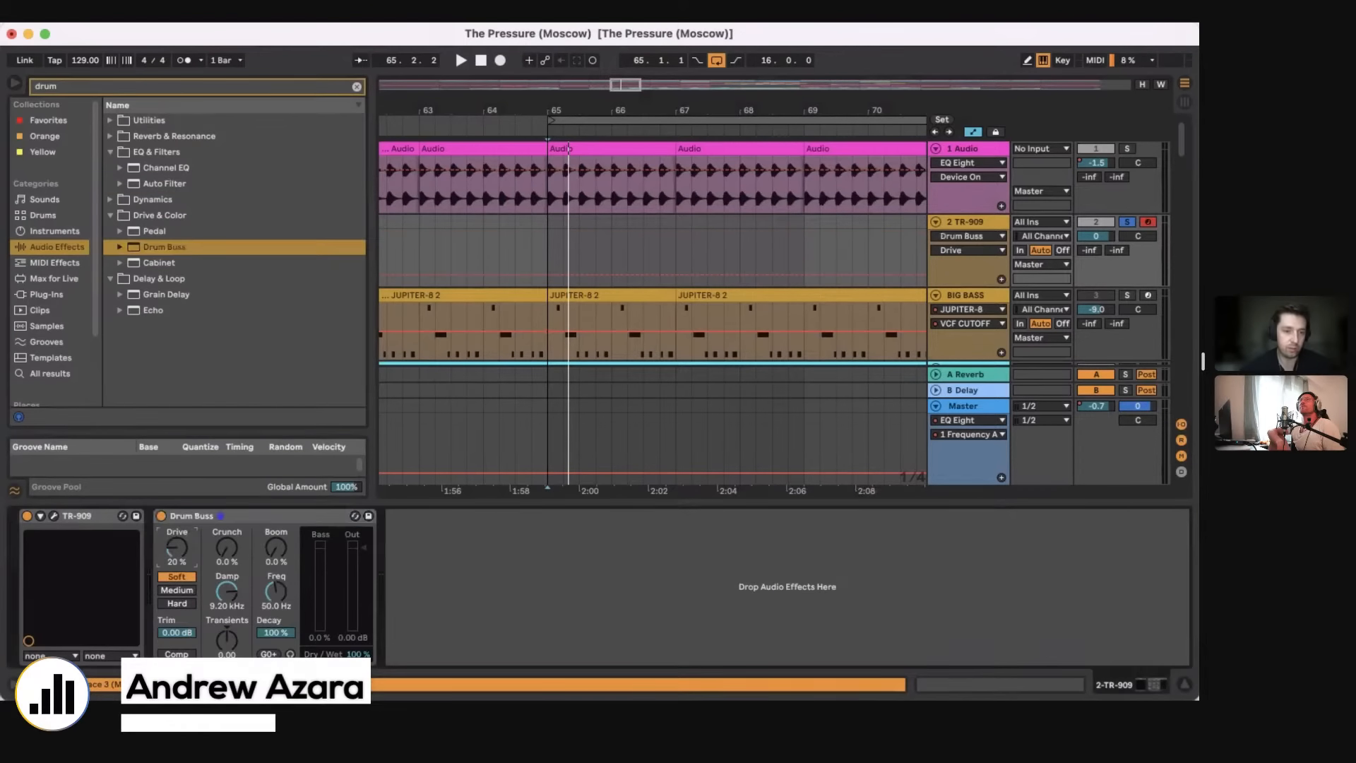
# Step: Set the Drum Buss drive to 13 % while playing back the TR-909 pattern
pyautogui.press('space')
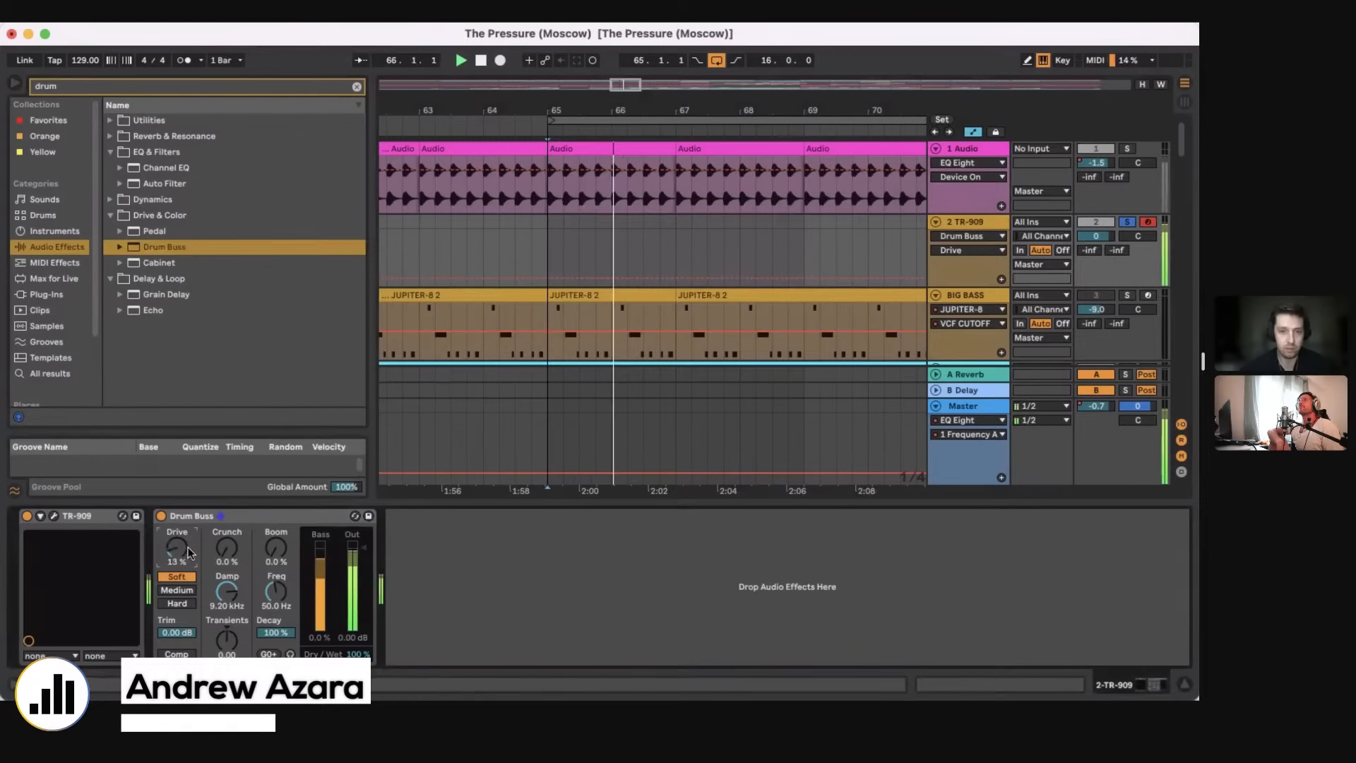
pyautogui.press('space')
pyautogui.press('space')
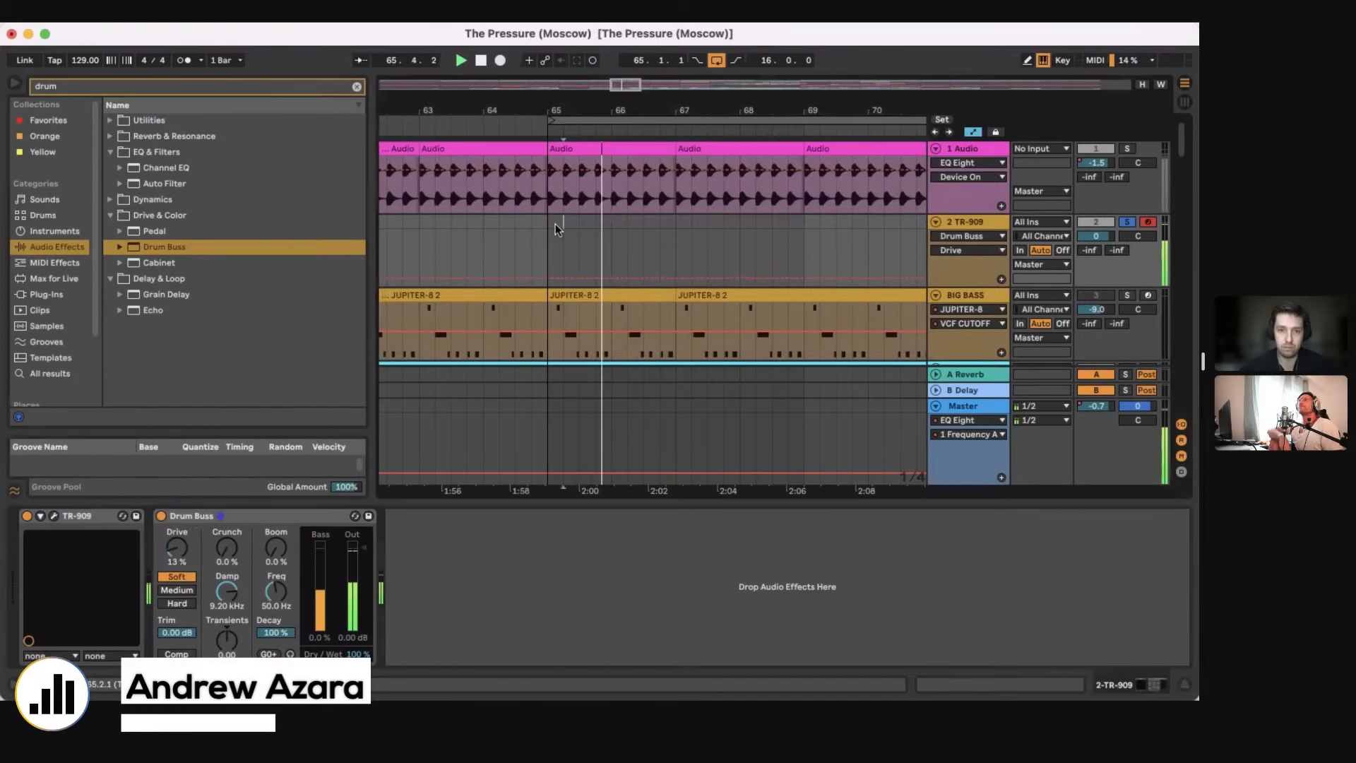
pyautogui.press('space')
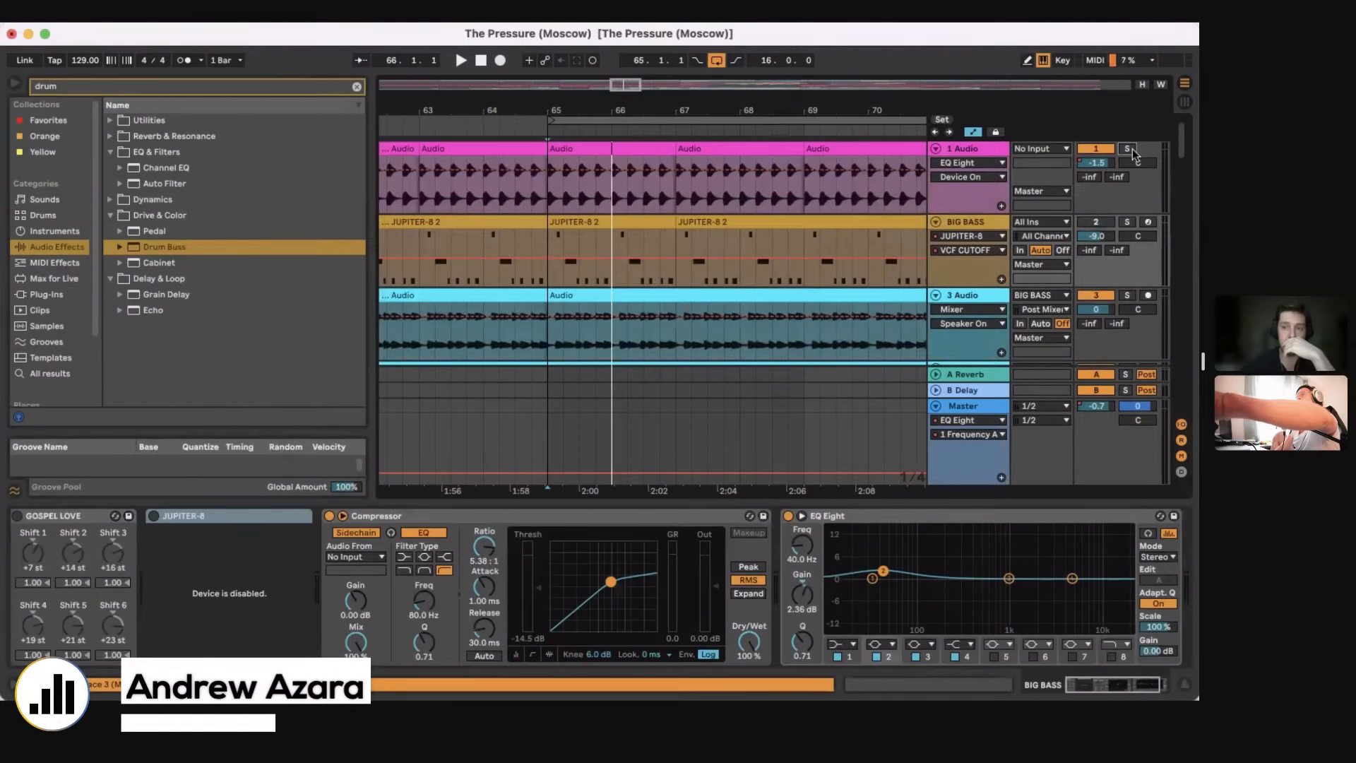
# Step: Solo the 1 Audio track and listen to its clips from bar 65
pyautogui.click(1127, 148)
pyautogui.press('space')
pyautogui.click(553, 206)
pyautogui.press('space')
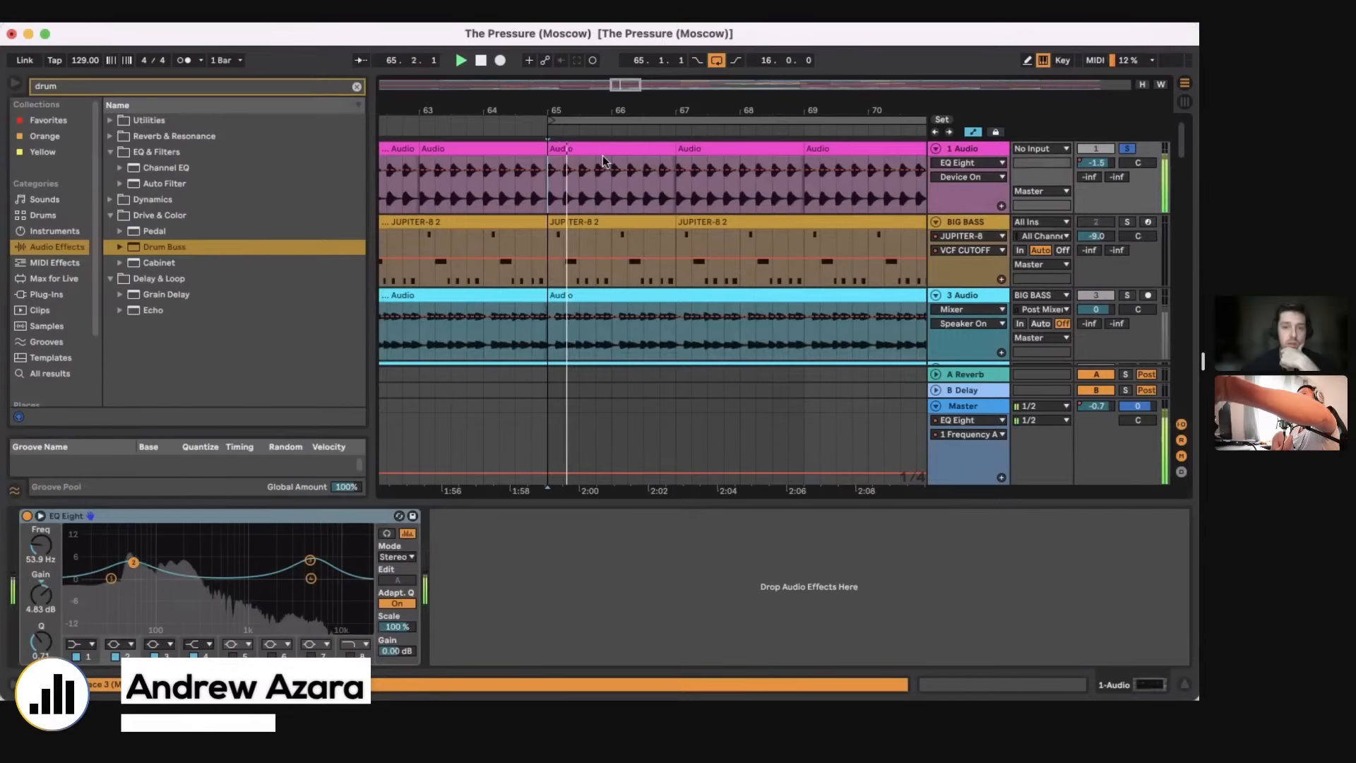
pyautogui.click(597, 150)
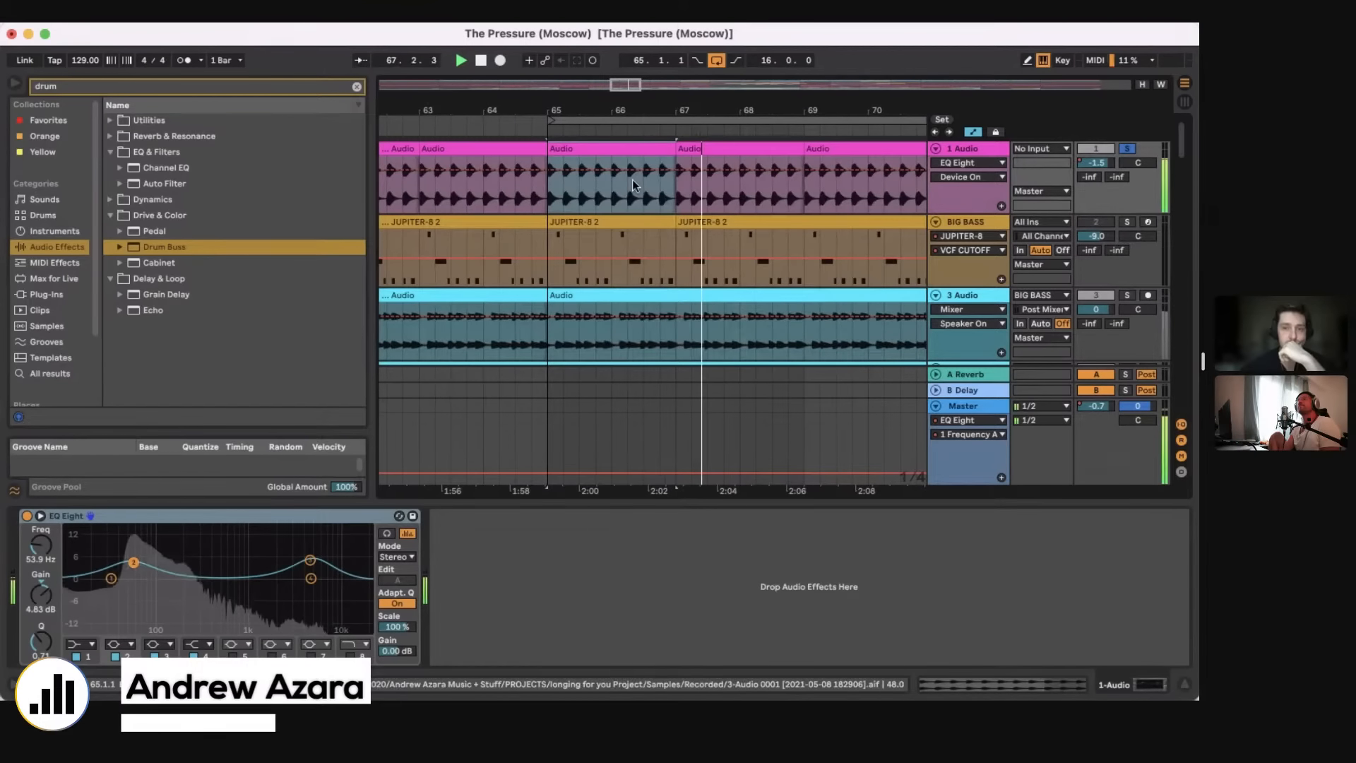
pyautogui.click(679, 203)
pyautogui.press('space')
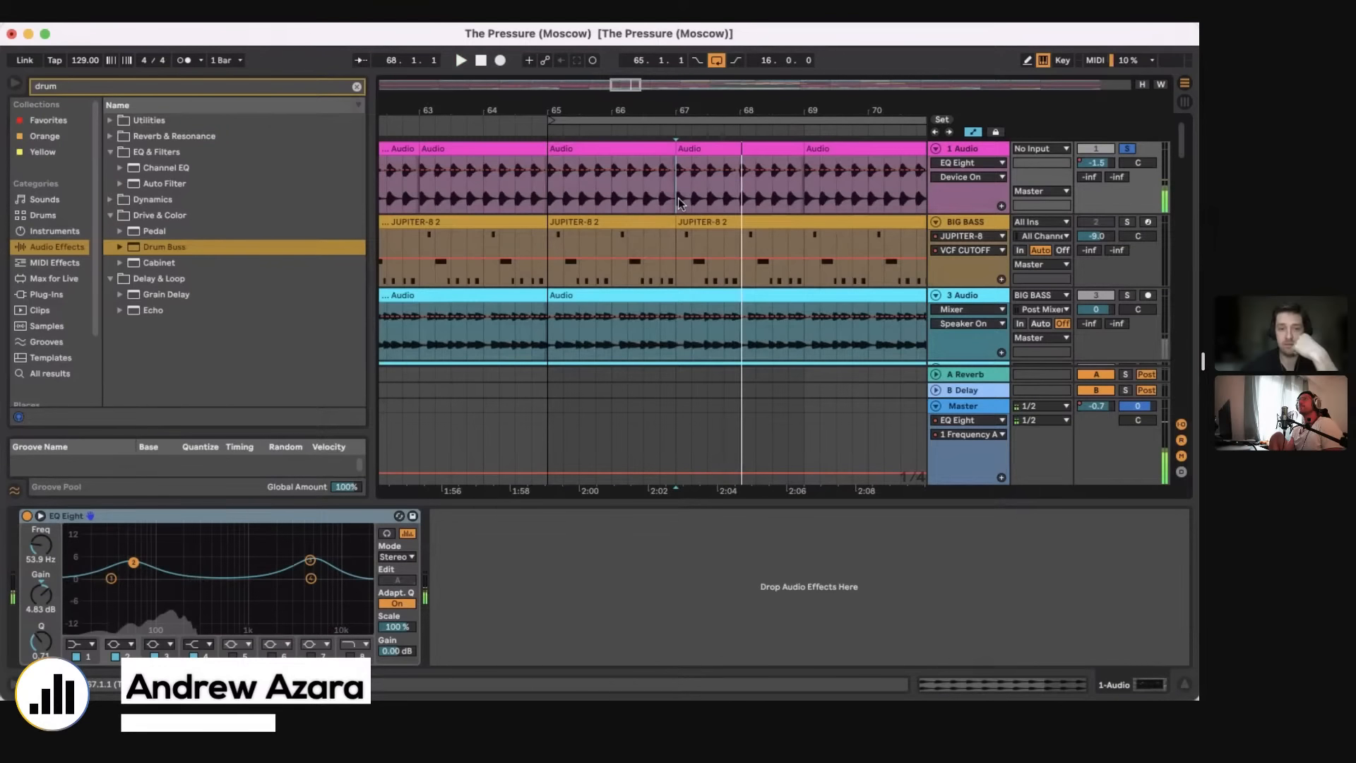
# Step: Examine the low and high boost bands of the EQ Eight on the 1 Audio track
pyautogui.click(178, 519)
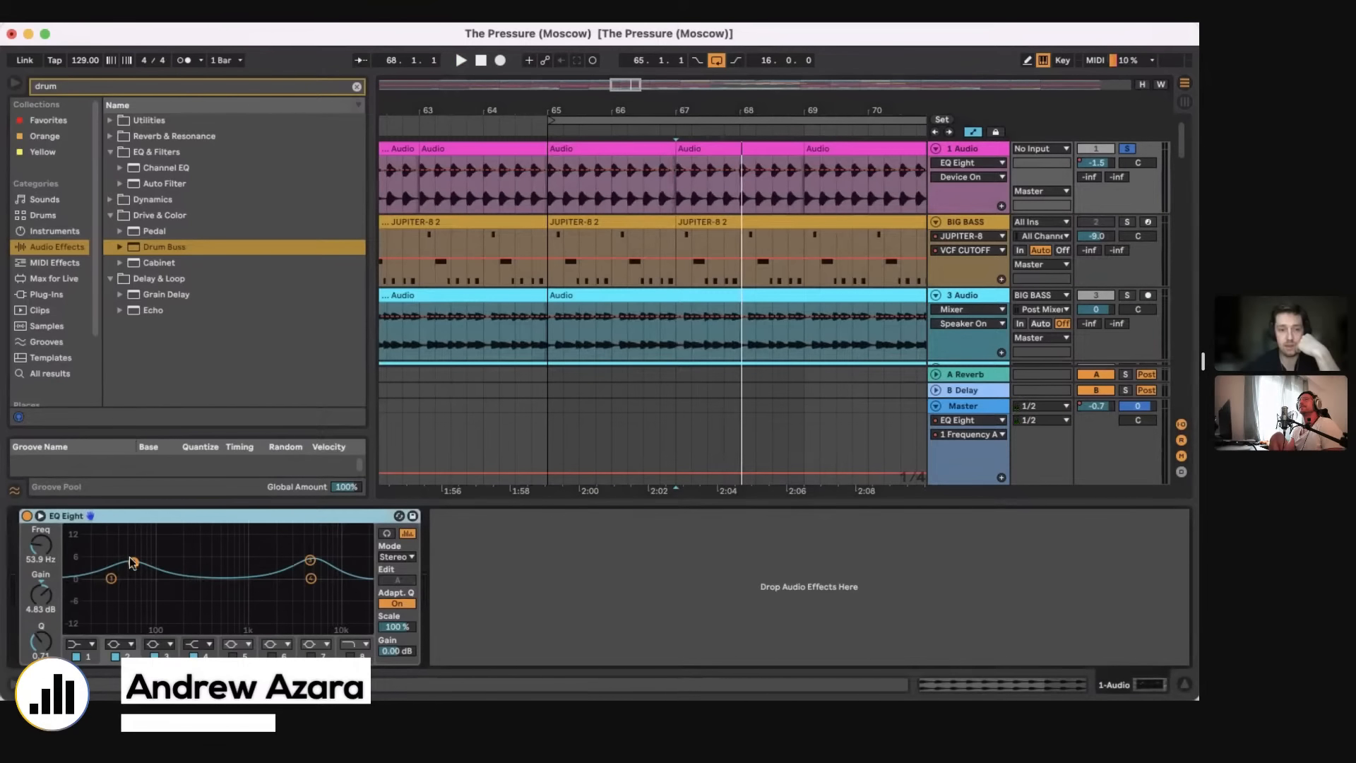
pyautogui.click(310, 560)
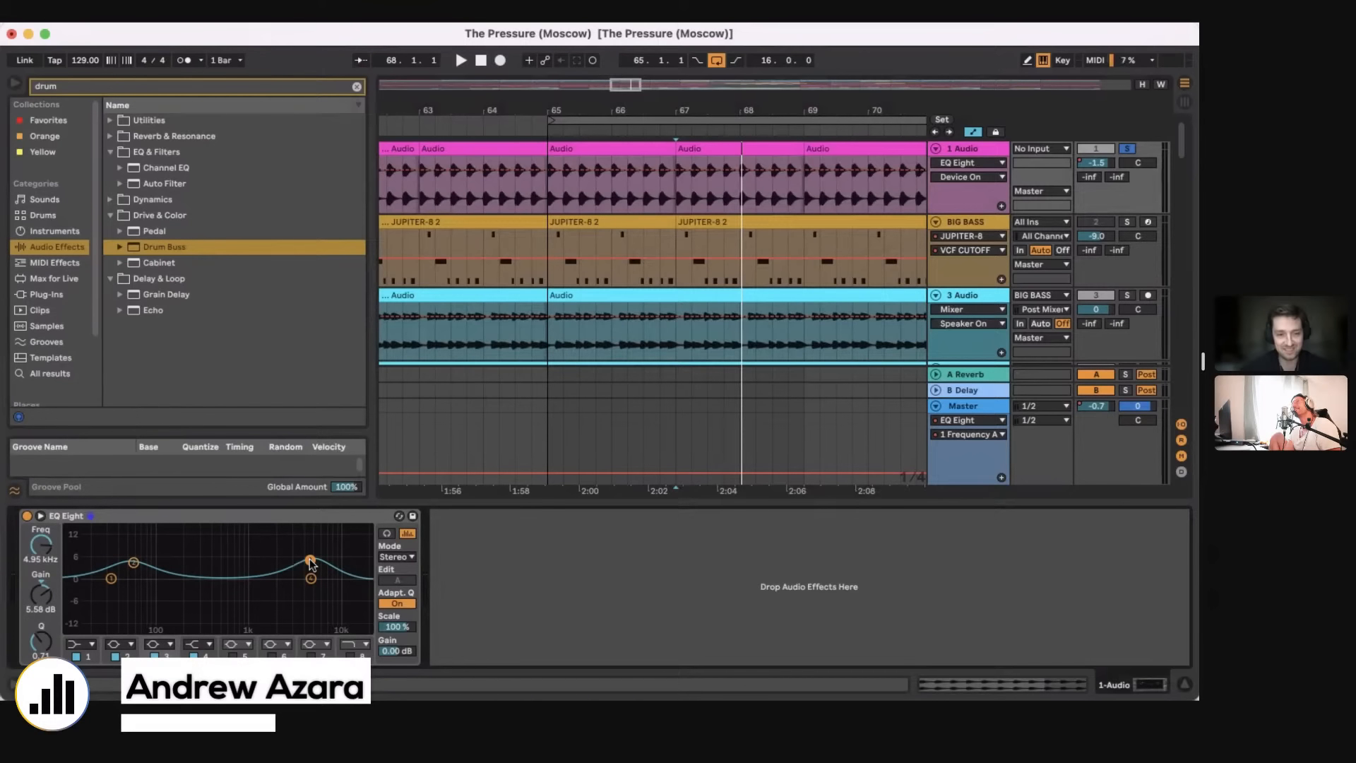
pyautogui.click(133, 563)
pyautogui.click(310, 560)
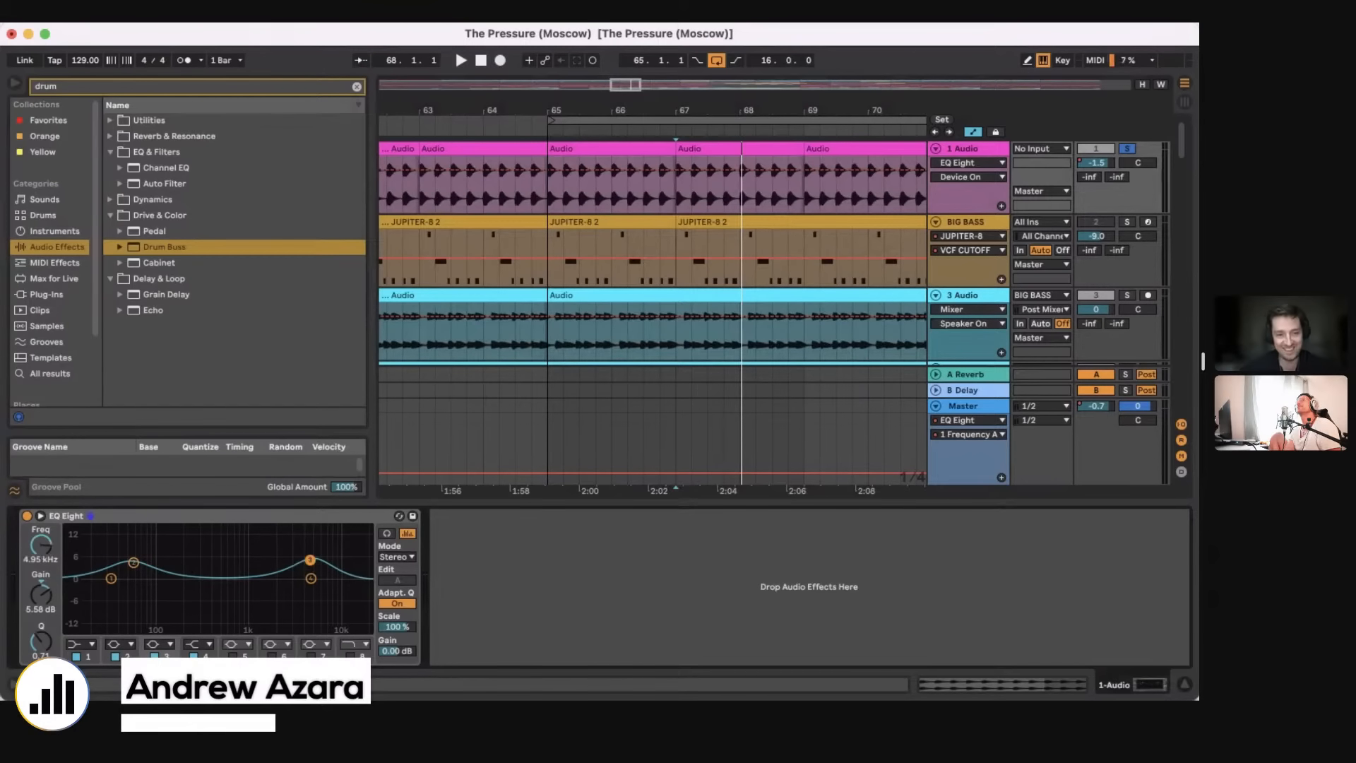
pyautogui.click(133, 563)
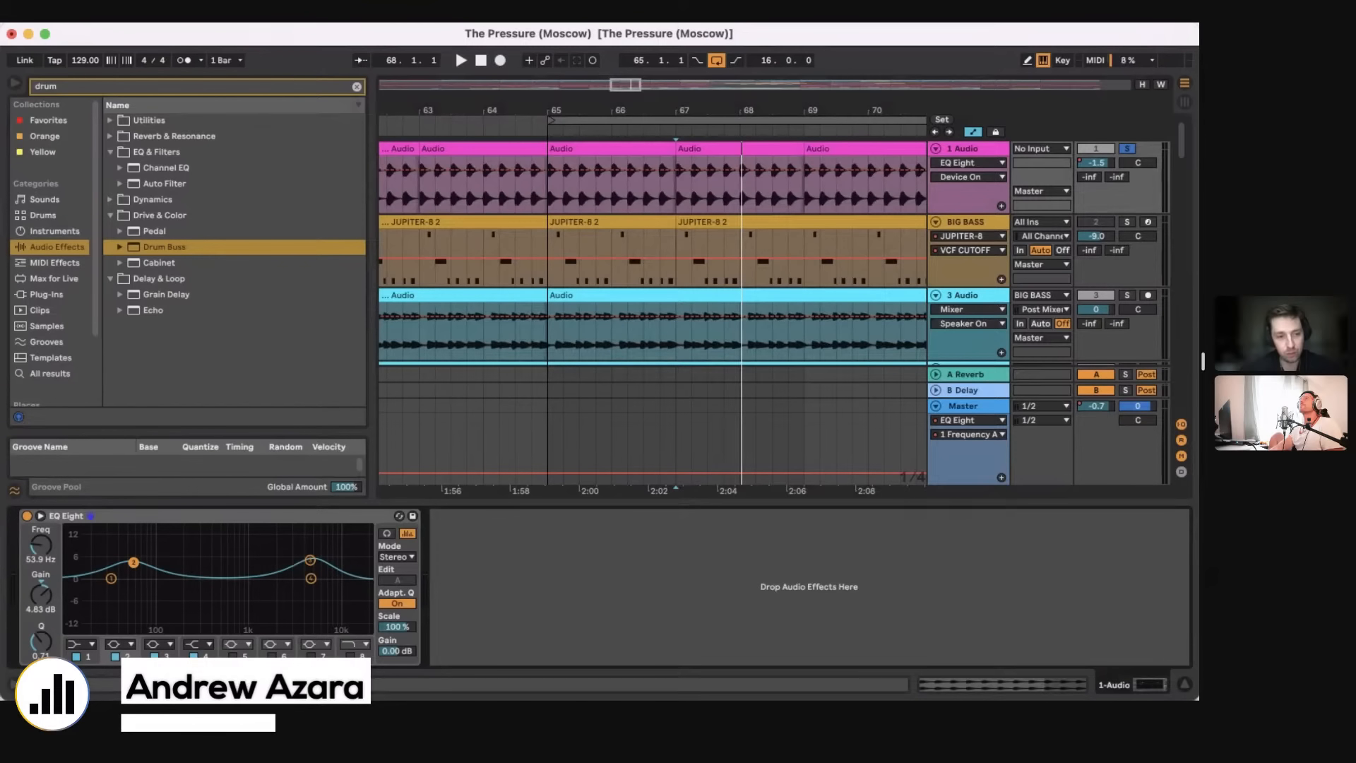
pyautogui.click(310, 560)
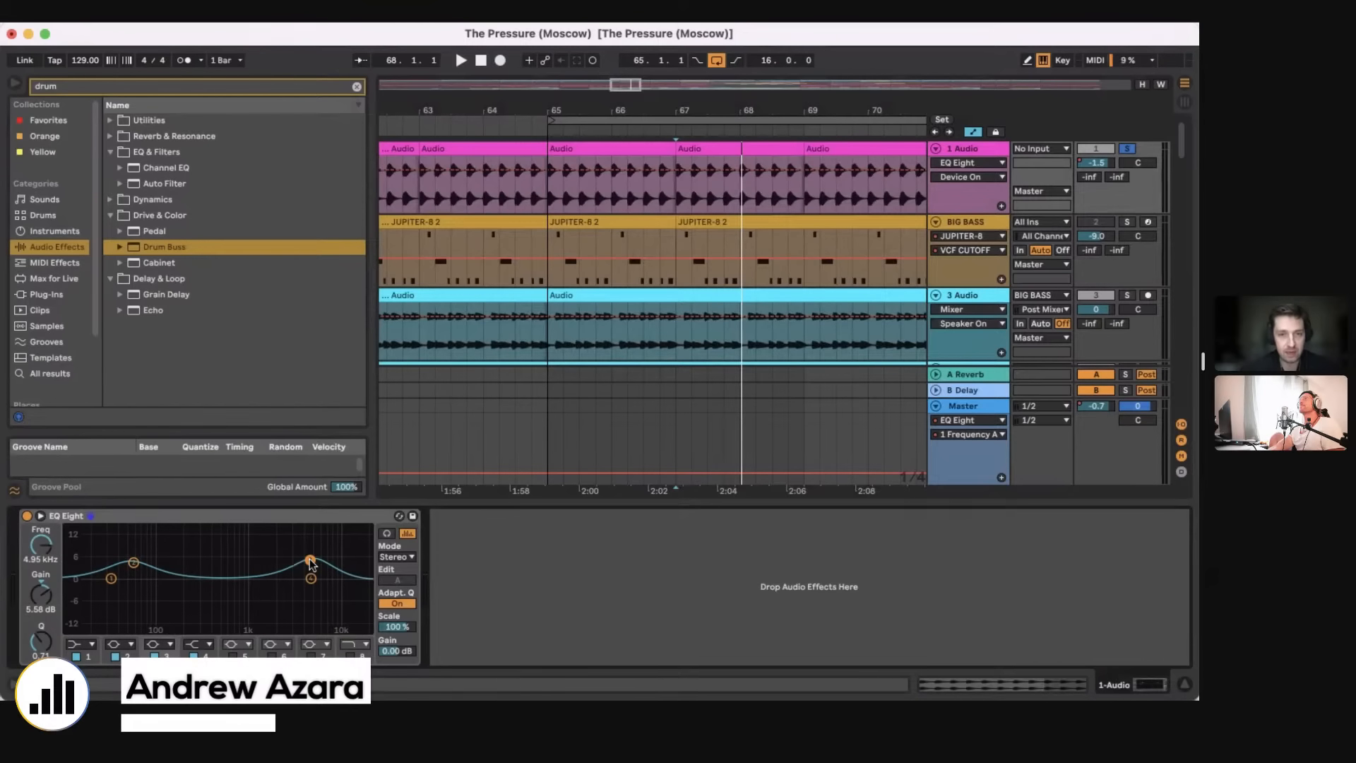
# Step: Turn off the solo on the 1 Audio track and set the position to bar 65 on the 3 Audio track
pyautogui.click(546, 197)
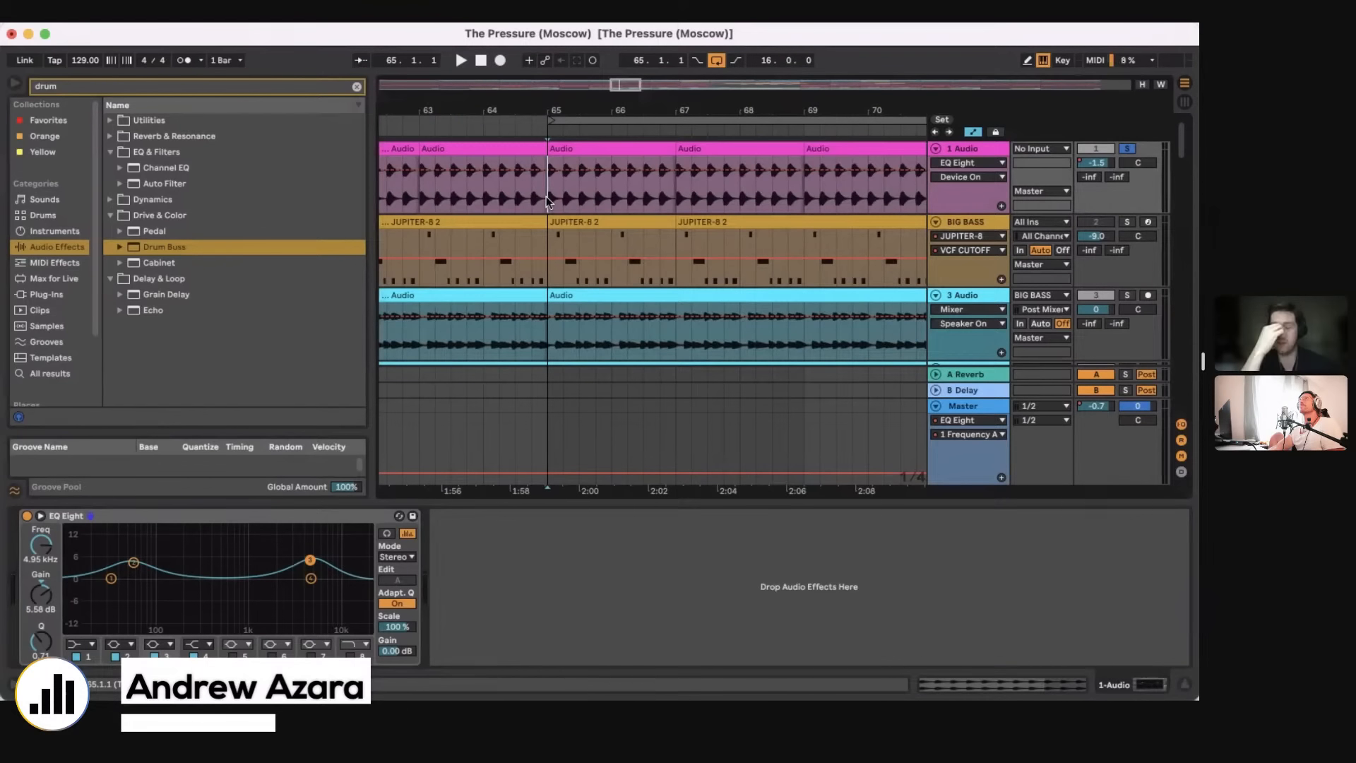
pyautogui.click(1128, 149)
pyautogui.moveTo(576, 112); pyautogui.dragTo(599, 333)
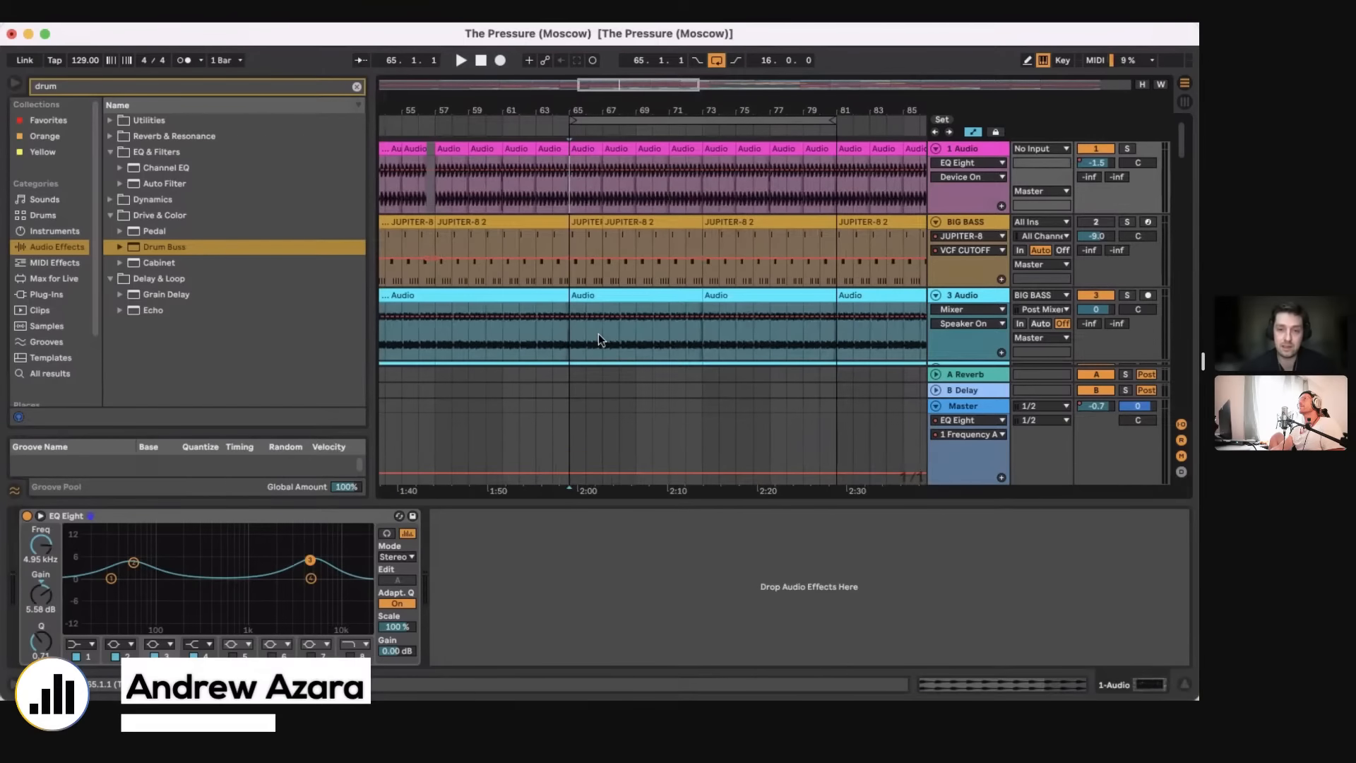
pyautogui.click(564, 346)
# Step: Solo the 1 Audio, 3 Audio and 5 Audio tracks, play them from bar 65 and hide the device view
pyautogui.scroll(-3, 564, 346)
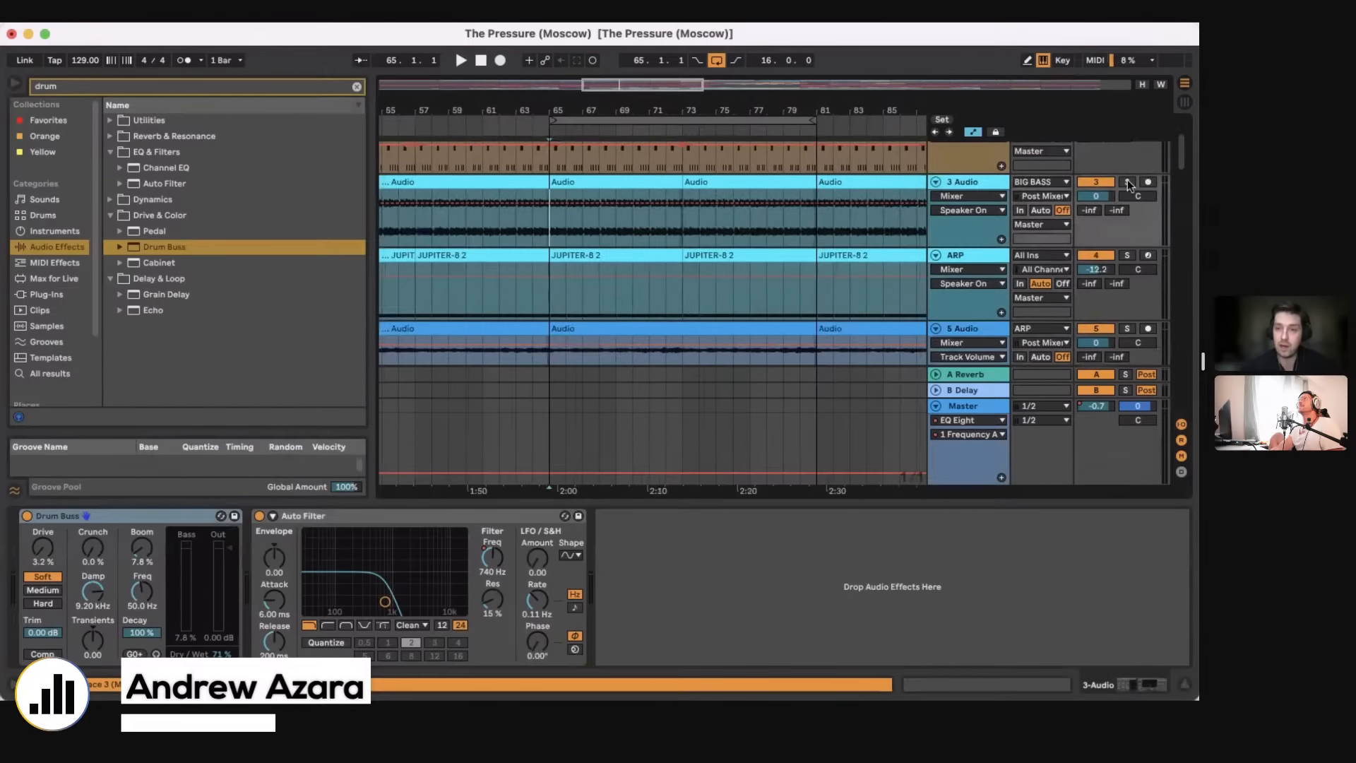
pyautogui.scroll(2, 1128, 186)
pyautogui.scroll(2, 1131, 186)
pyautogui.click(1128, 149)
pyautogui.scroll(-3, 1128, 152)
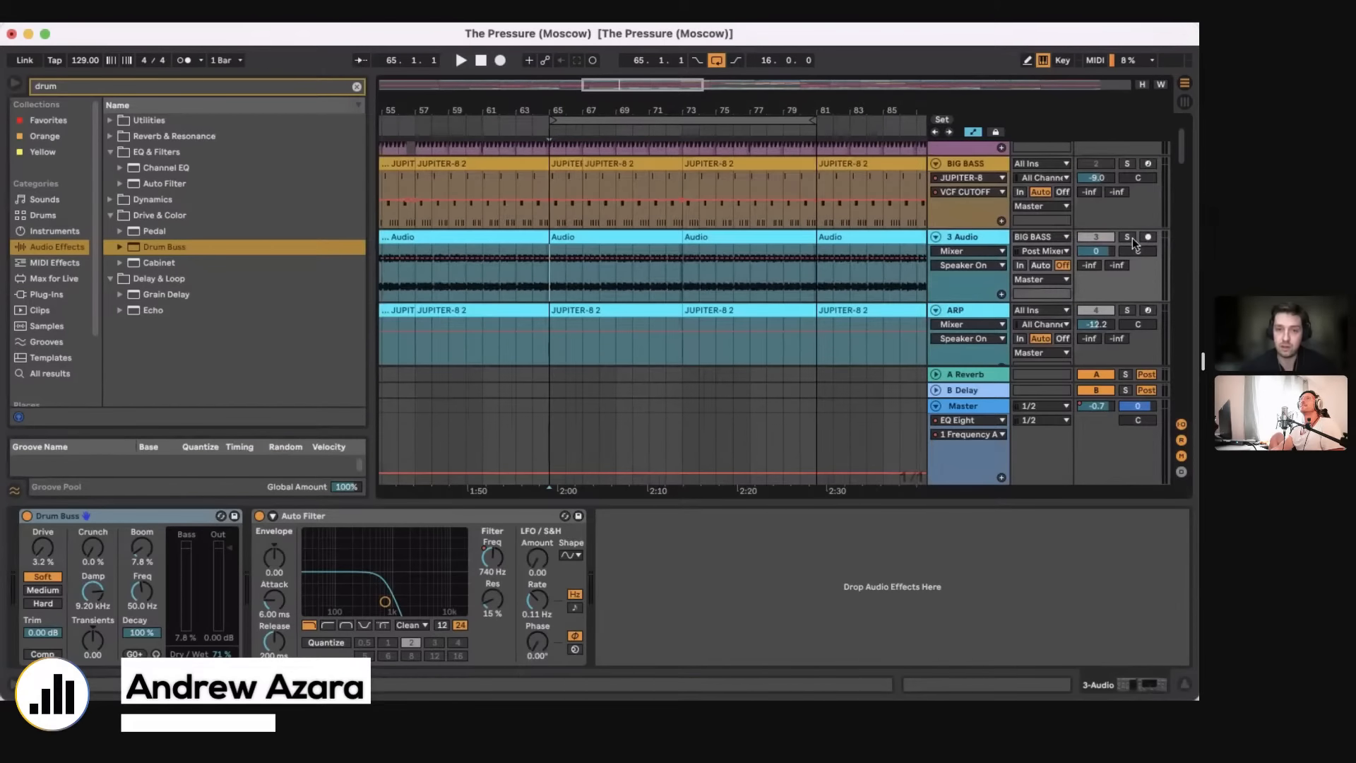
pyautogui.scroll(-5, 1128, 240)
pyautogui.click(1128, 256)
pyautogui.press('space')
pyautogui.press('super+alt+l')
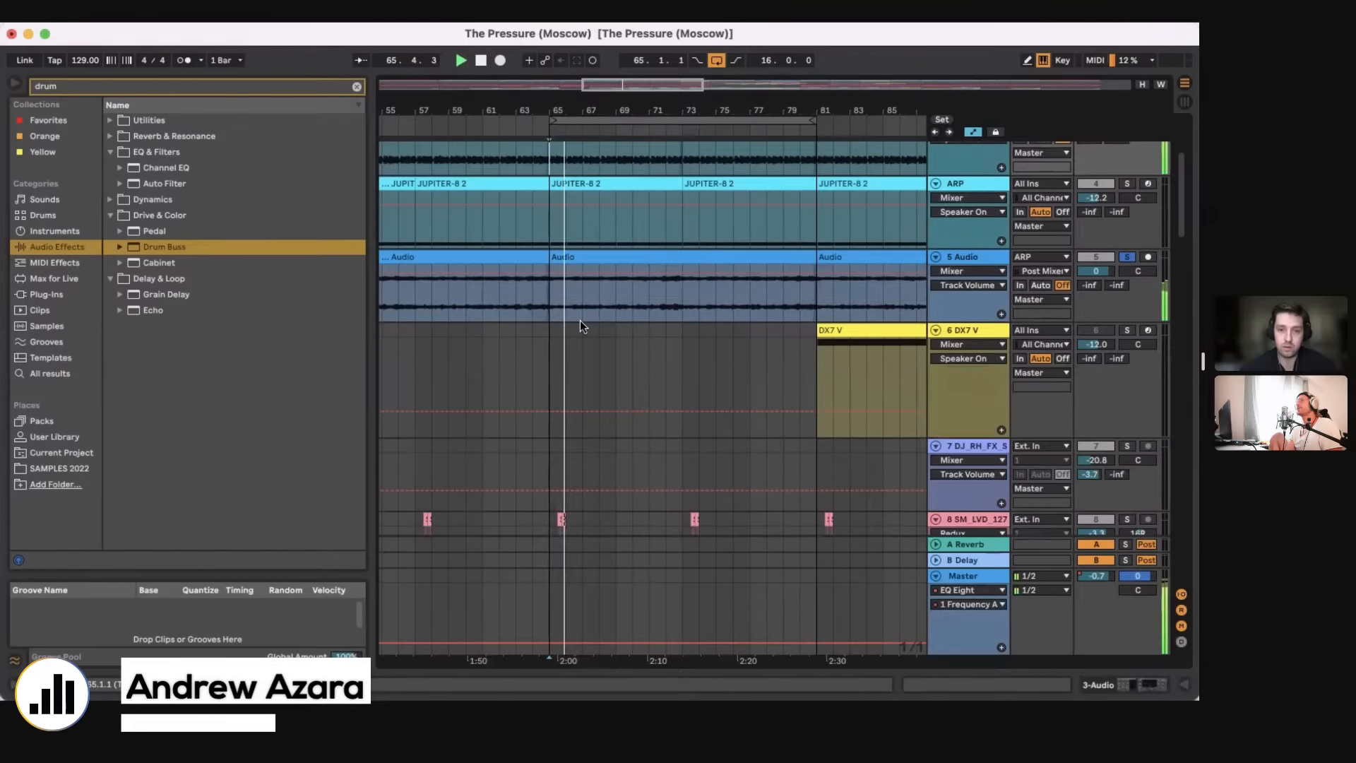
# Step: Check the 1 Audio track's EQ Eight during playback, and stop playback and hide the device view again
pyautogui.scroll(4, 671, 357)
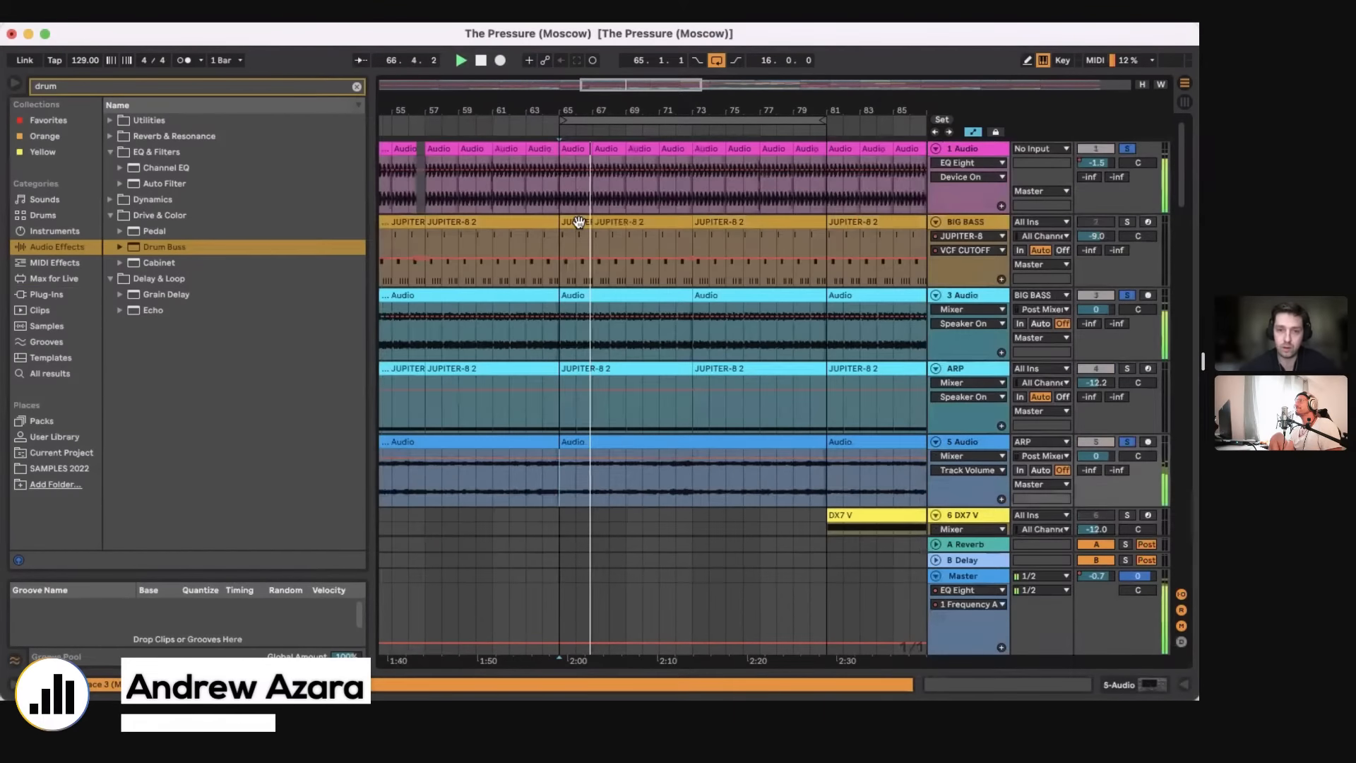
pyautogui.click(572, 201)
pyautogui.click(1117, 683)
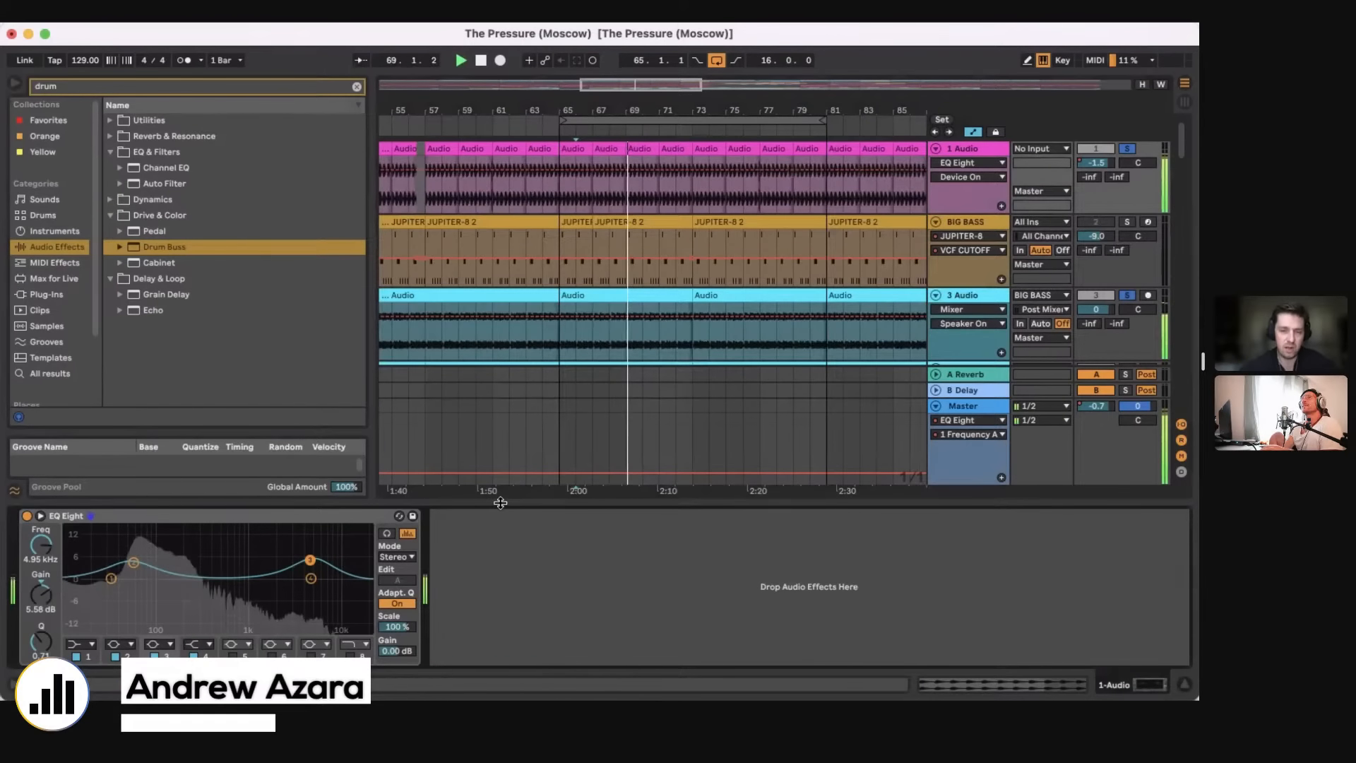
pyautogui.press('space')
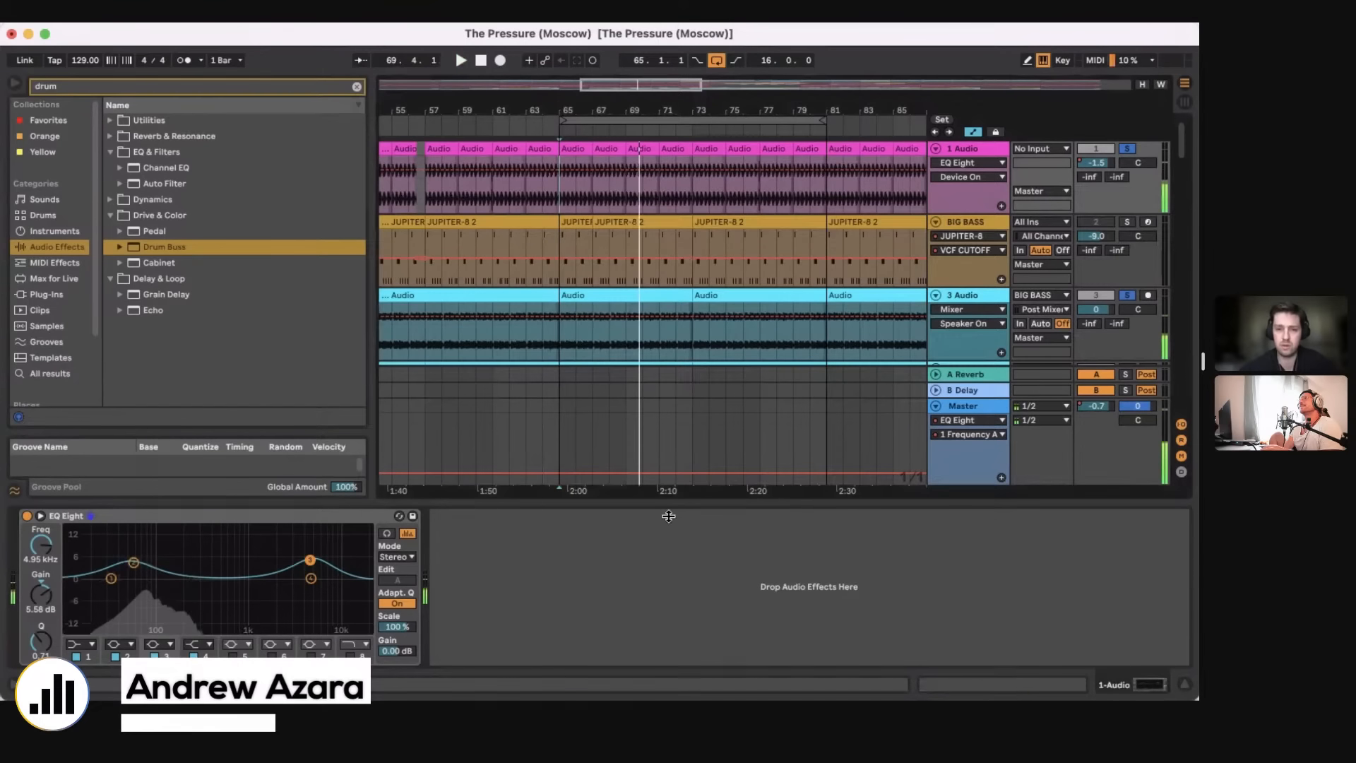
pyautogui.press('super+alt+l')
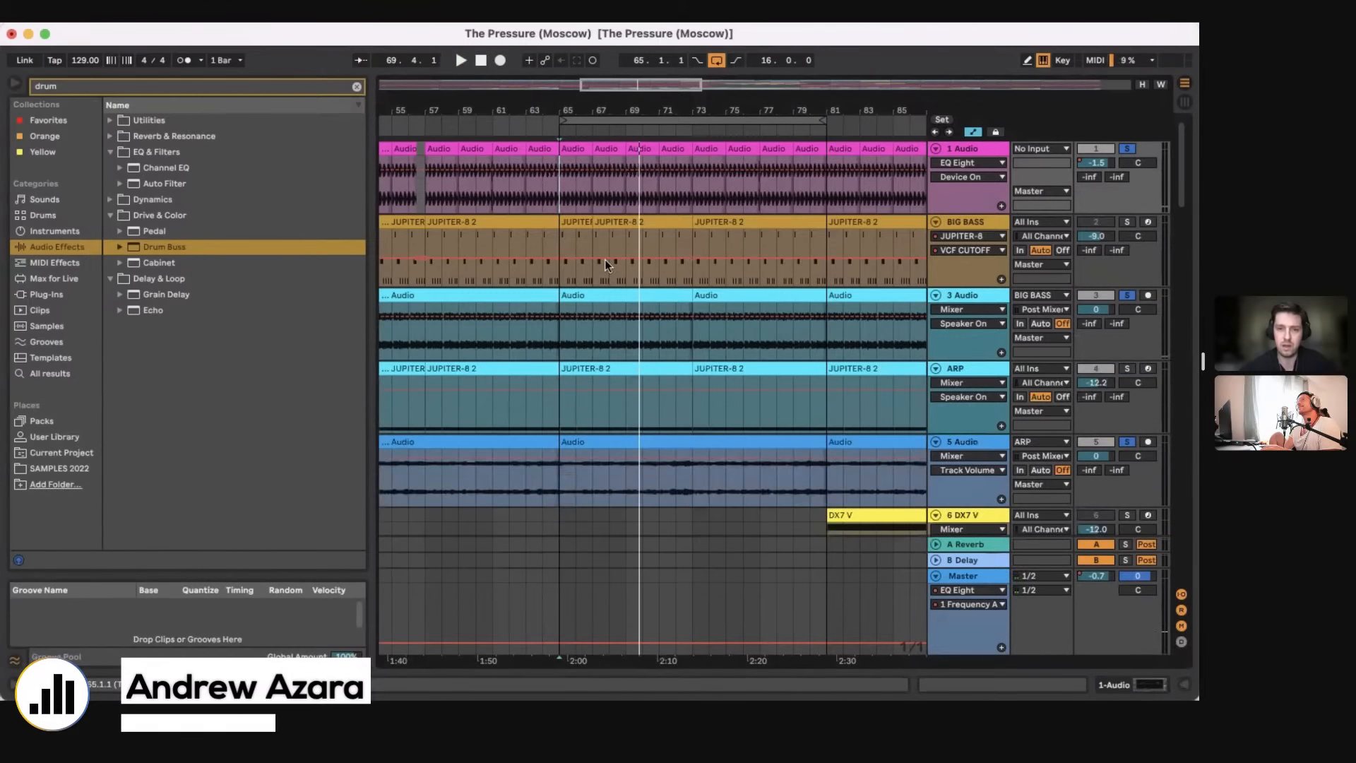
# Step: Select the section from bar 65 to bar 81 on the 1 Audio track, and the same section on the BIG BASS track
pyautogui.click(565, 201)
pyautogui.keyDown('shift'); pyautogui.click(810, 150); pyautogui.keyUp('shift')
pyautogui.press('space')
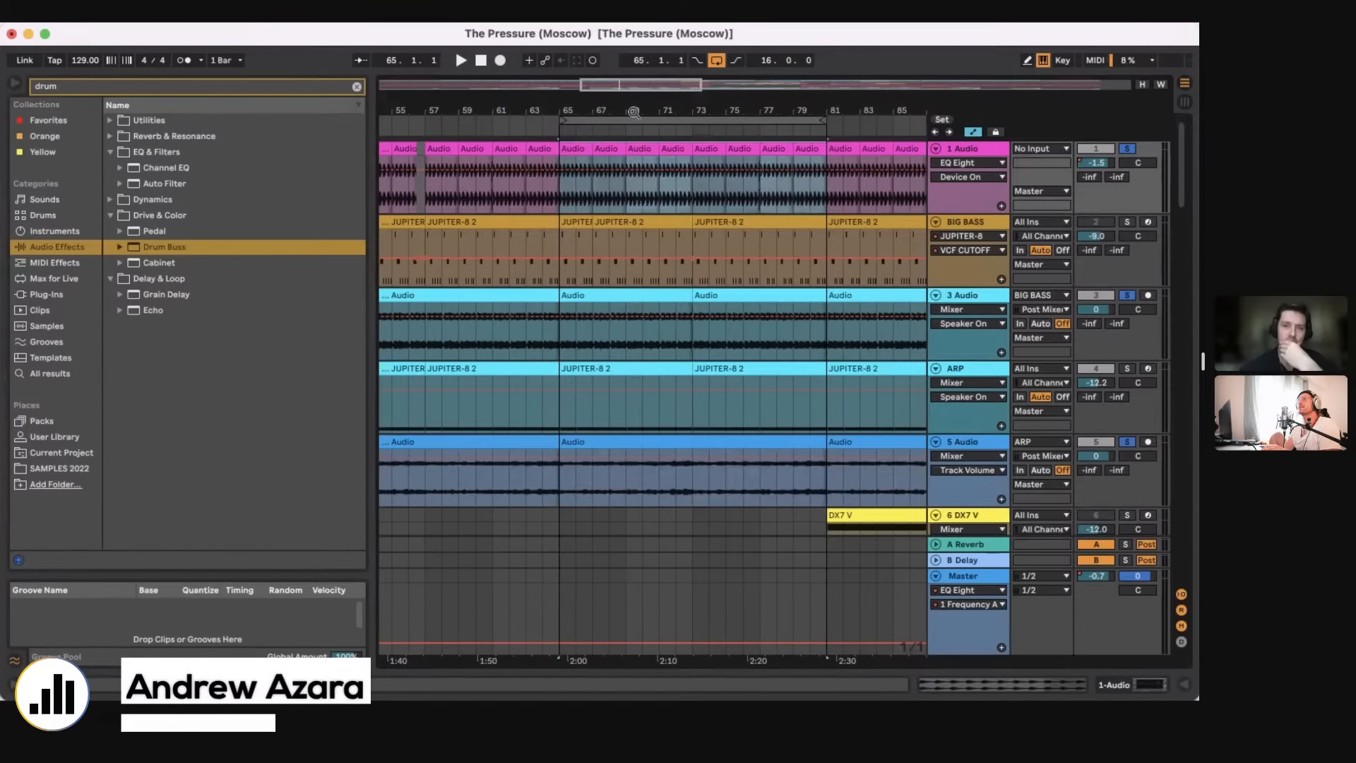
pyautogui.moveTo(629, 112)
pyautogui.mouseDown()
pyautogui.moveTo(629, 77)
pyautogui.moveTo(630, 131)
pyautogui.mouseUp()
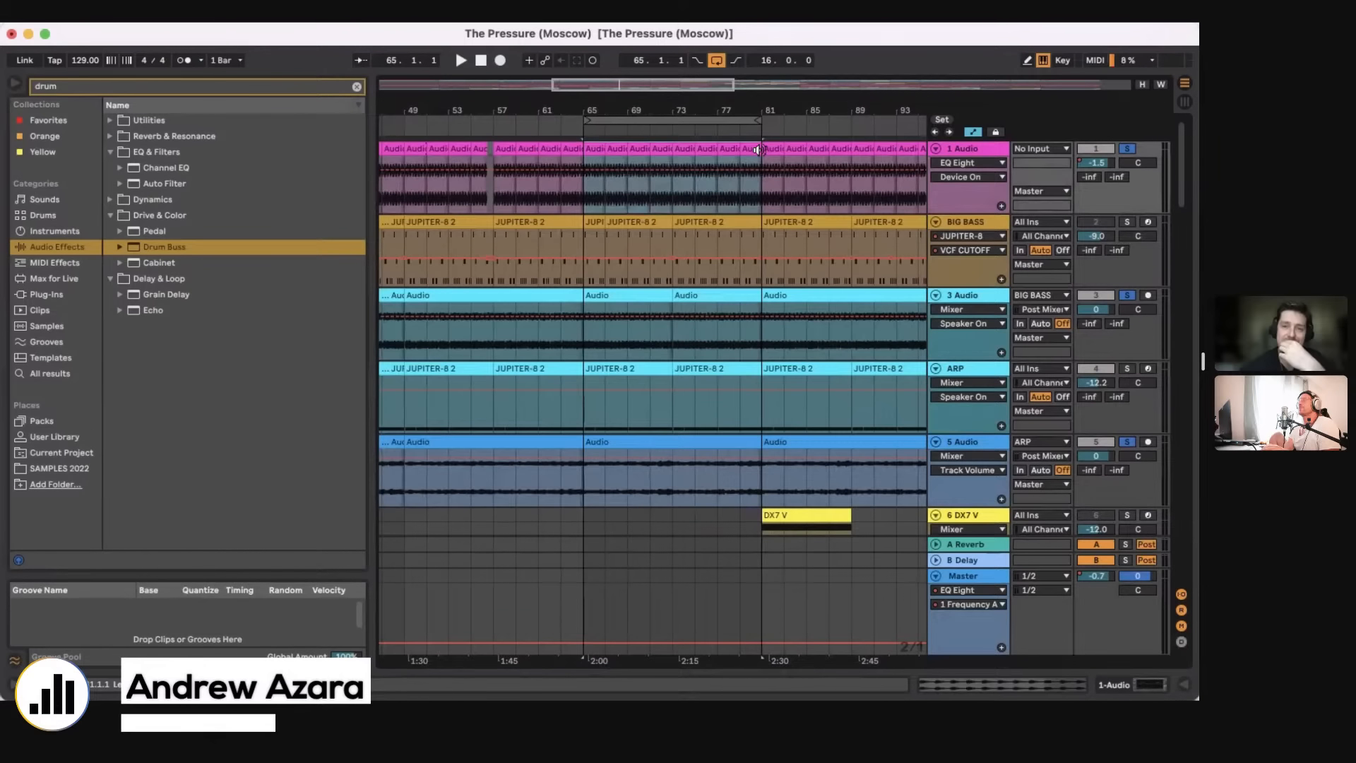
pyautogui.moveTo(692, 111); pyautogui.dragTo(692, 134)
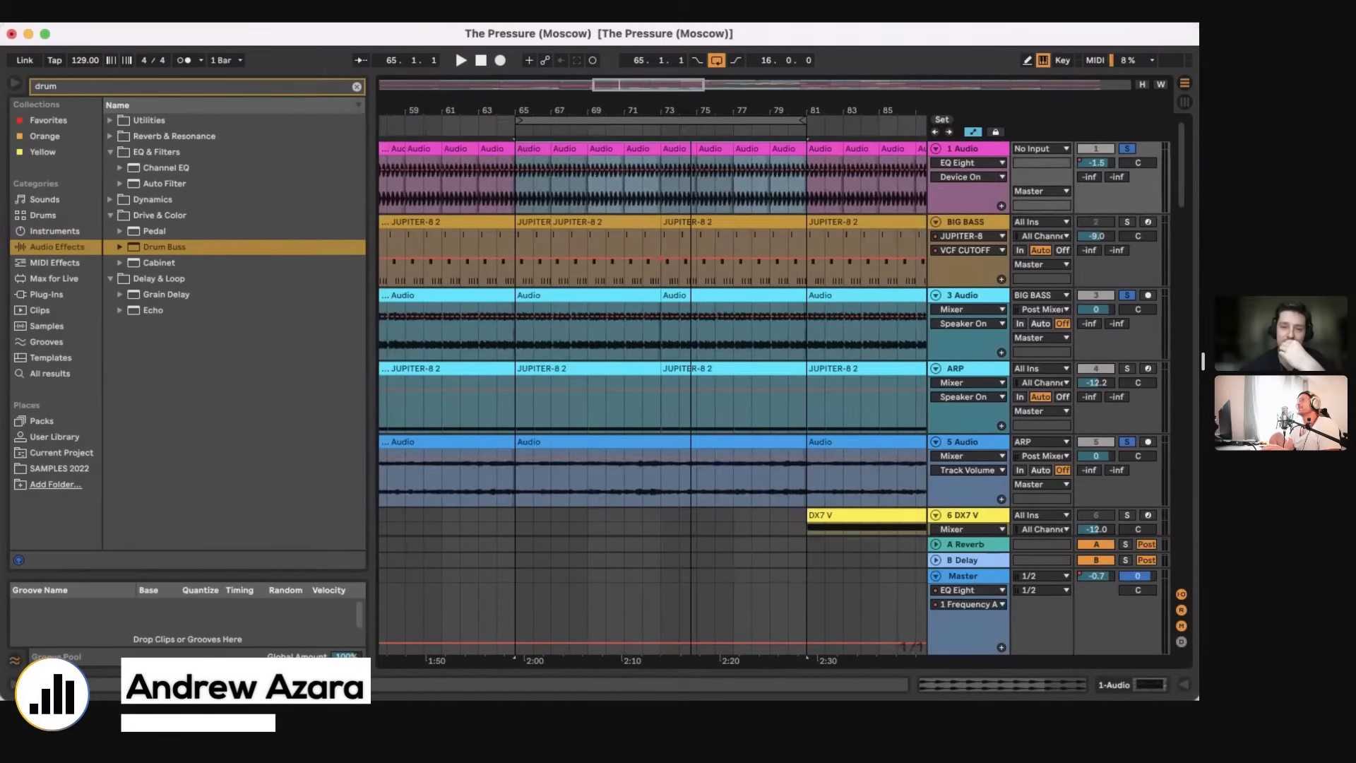
pyautogui.click(547, 220)
pyautogui.keyDown('shift'); pyautogui.click(744, 223); pyautogui.keyUp('shift')
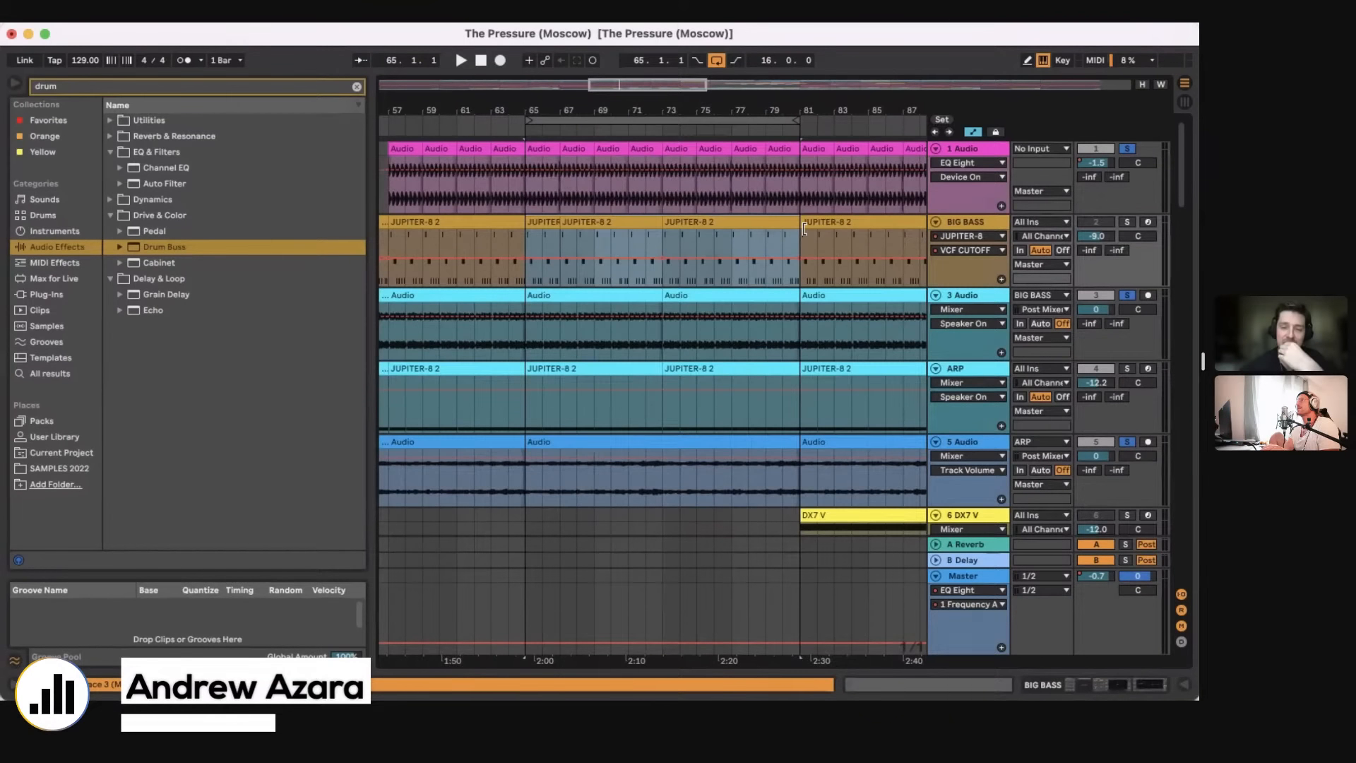
# Step: Select the Master track at bar 65 and show its effect chain
pyautogui.click(527, 620)
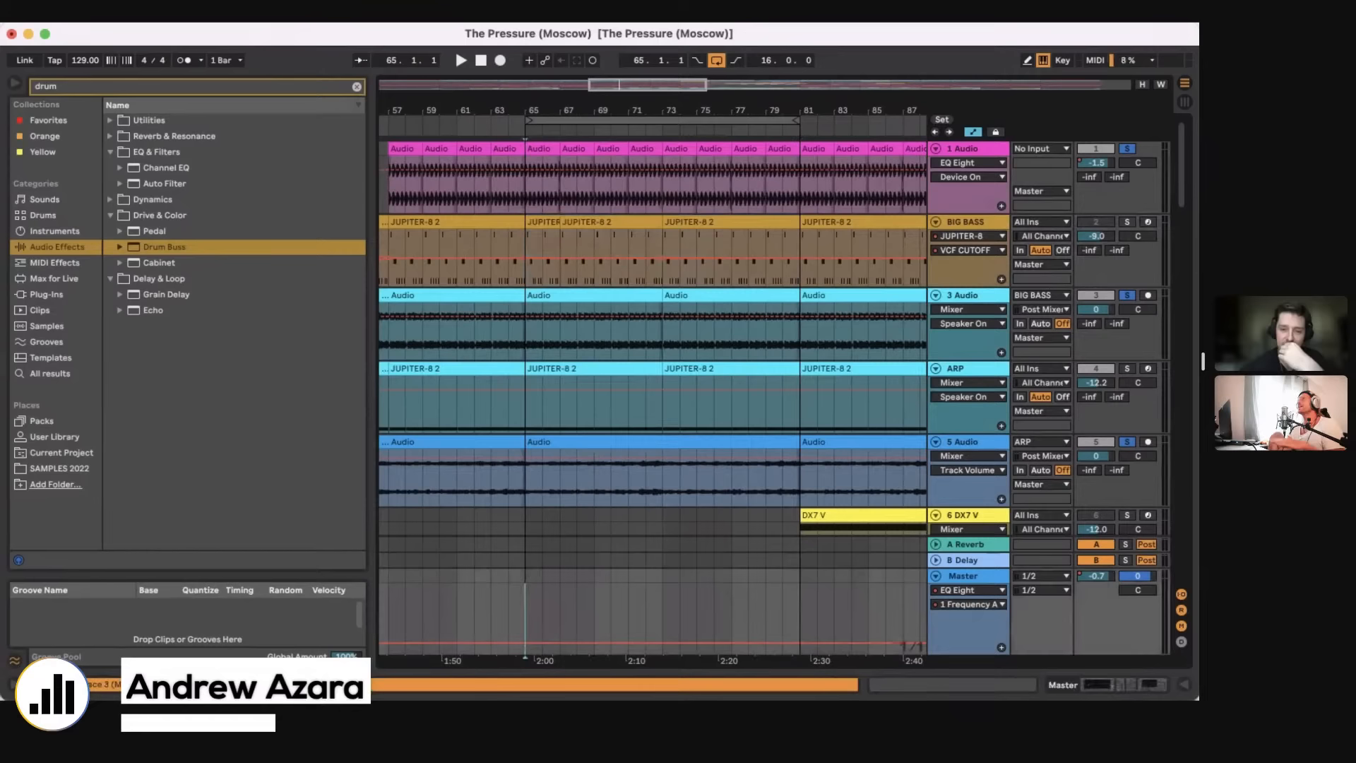
pyautogui.click(1111, 685)
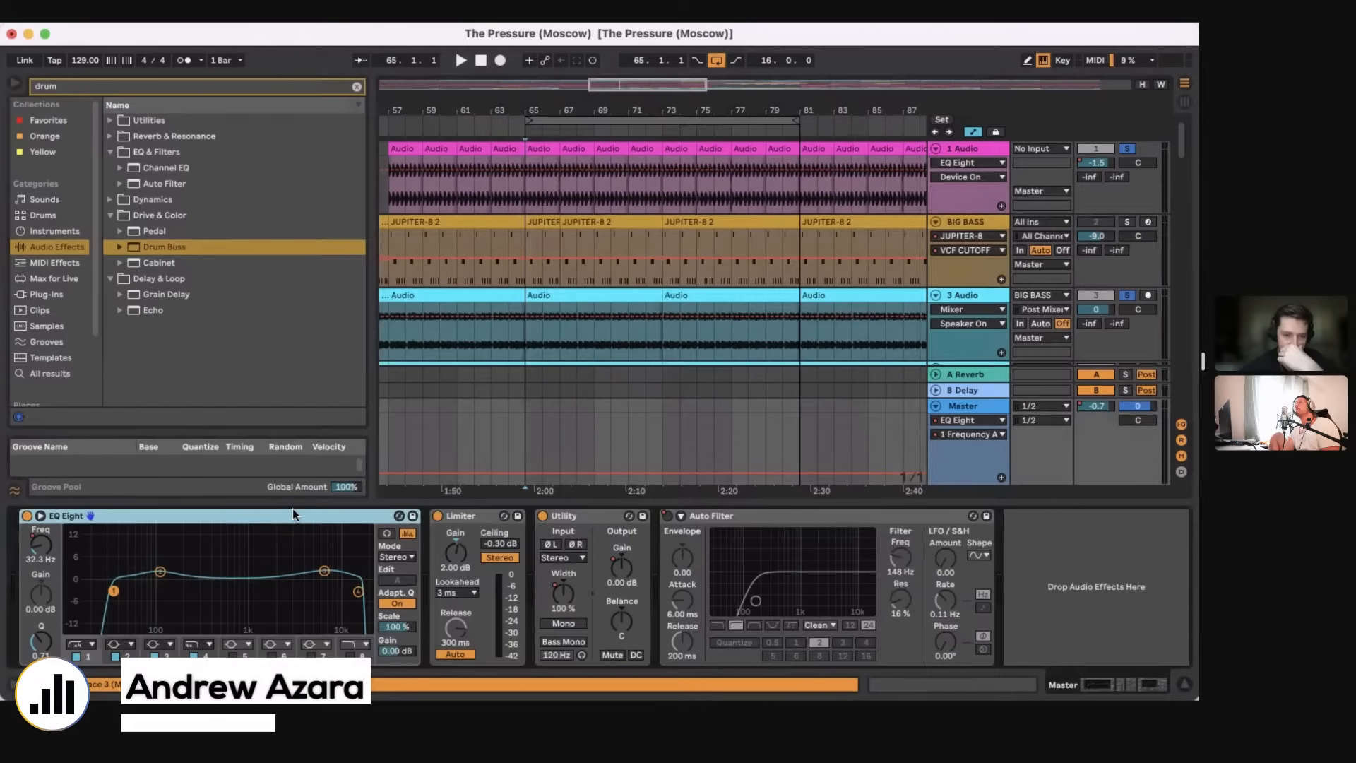
# Step: Examine the Master track's EQ Eight and Limiter, hide the device view and place the insert marker at bar 65 on BIG BASS
pyautogui.click(113, 590)
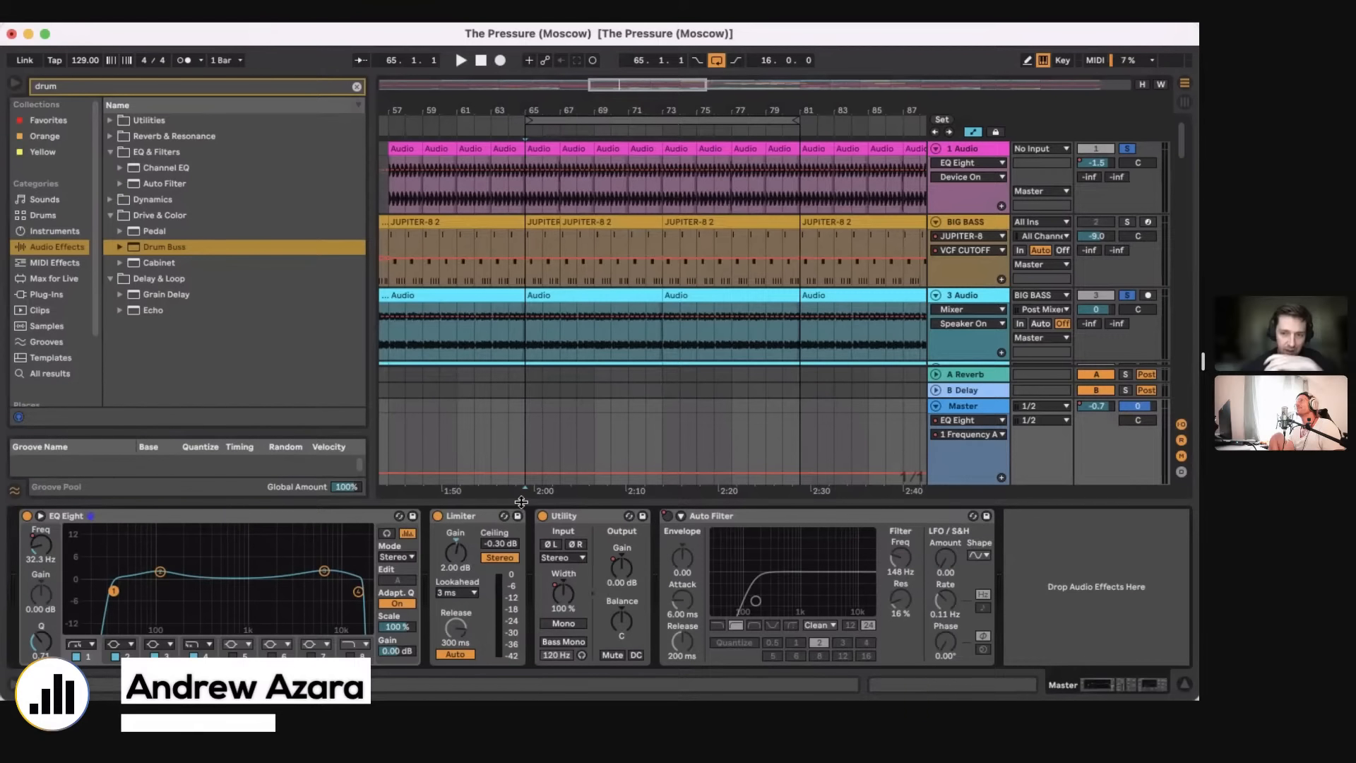
pyautogui.click(342, 517)
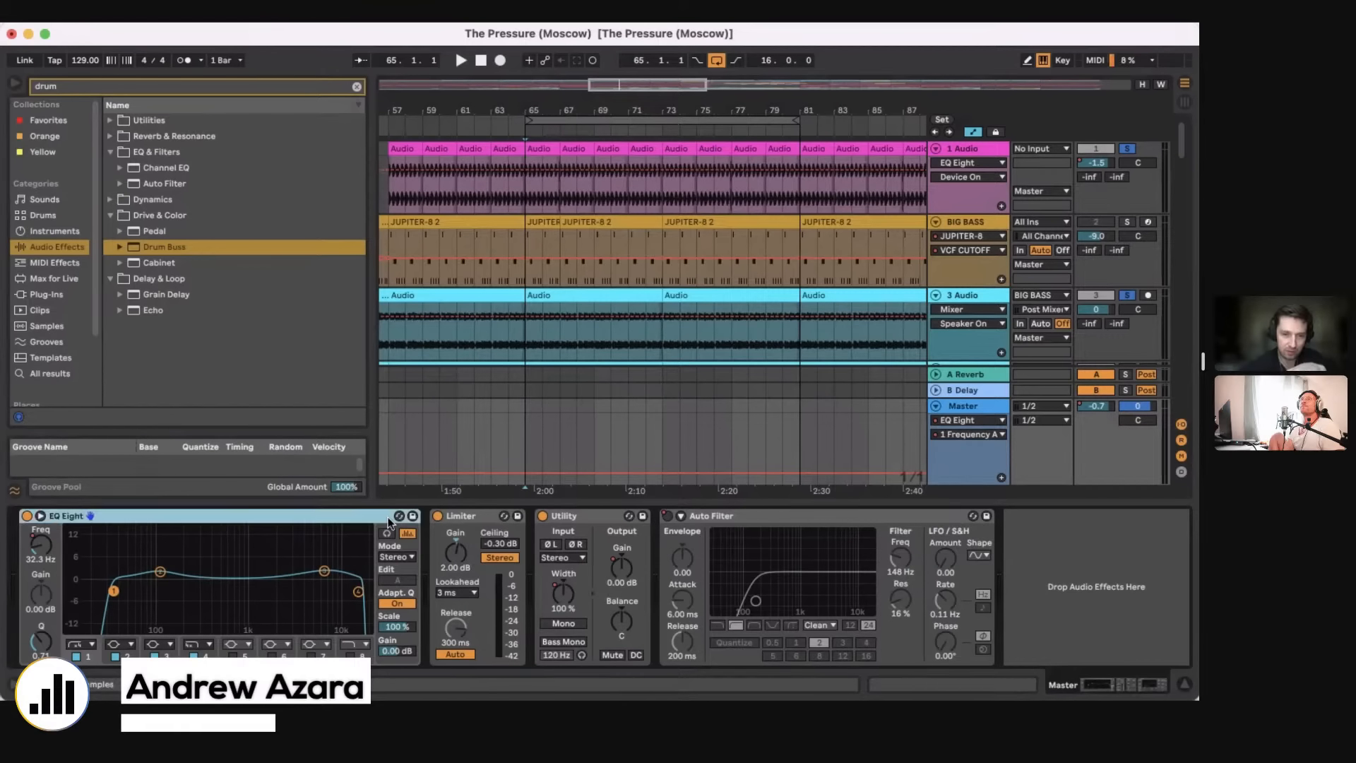
pyautogui.click(483, 518)
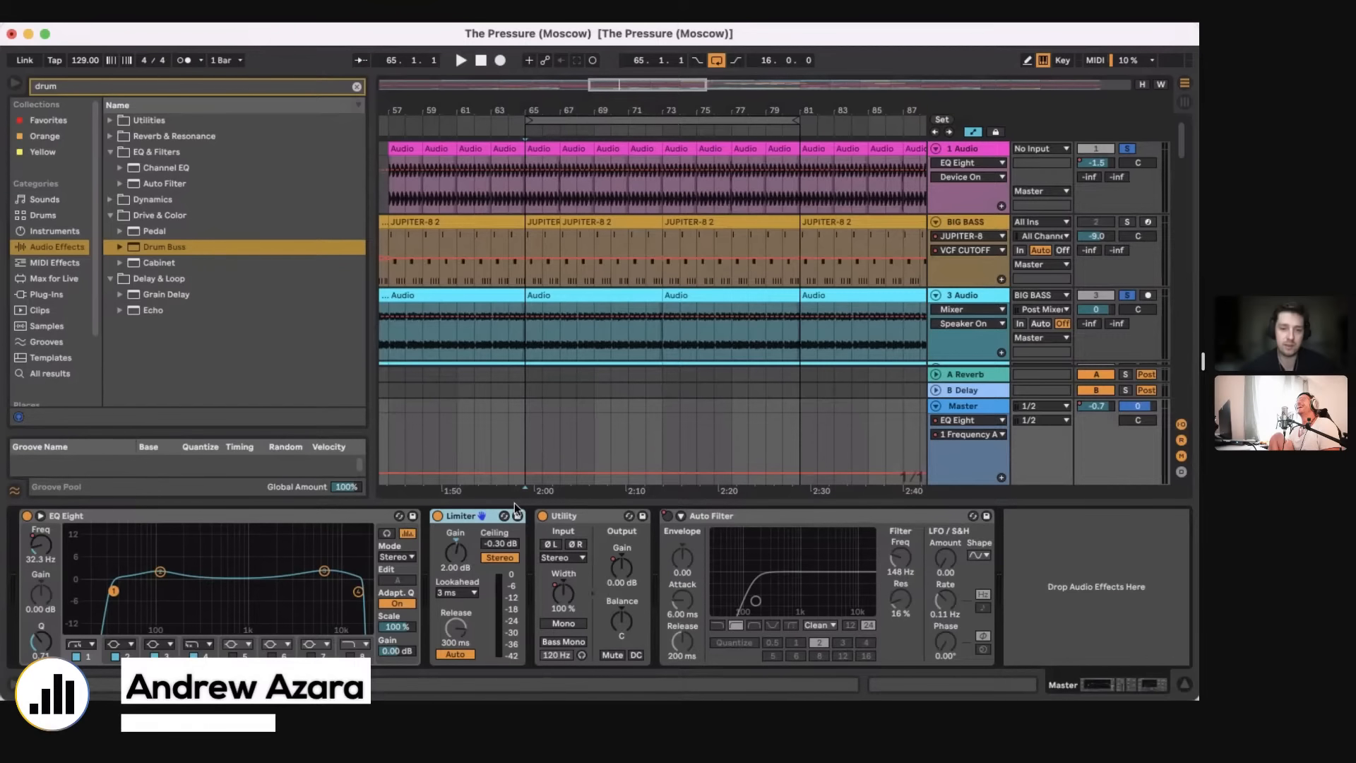
pyautogui.press('super+alt+l')
pyautogui.hscroll(-1, 548, 346)
pyautogui.click(532, 236)
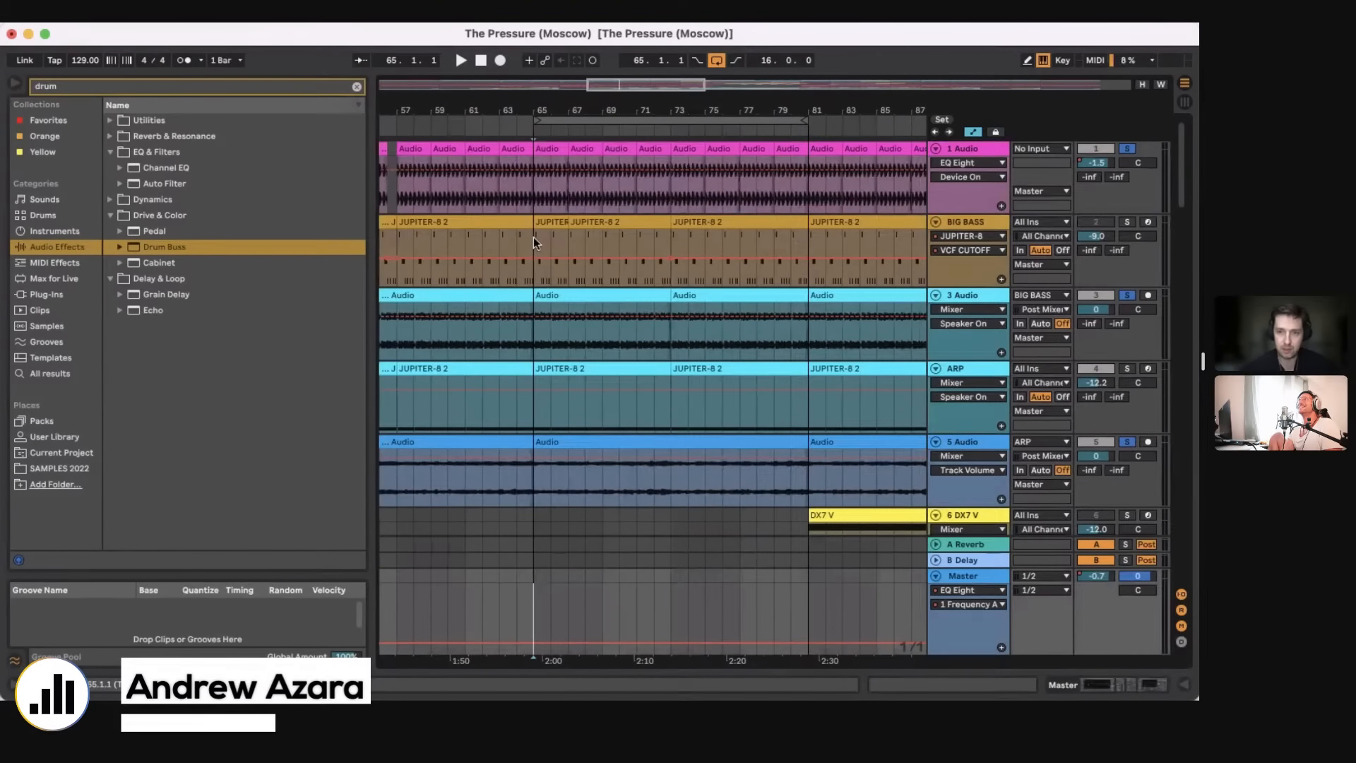
# Step: Look through the remaining tracks around the looped section and place the insert marker at bar 65 on the 30 DCB2_128 track
pyautogui.scroll(-2, 640, 397)
pyautogui.scroll(-5, 640, 397)
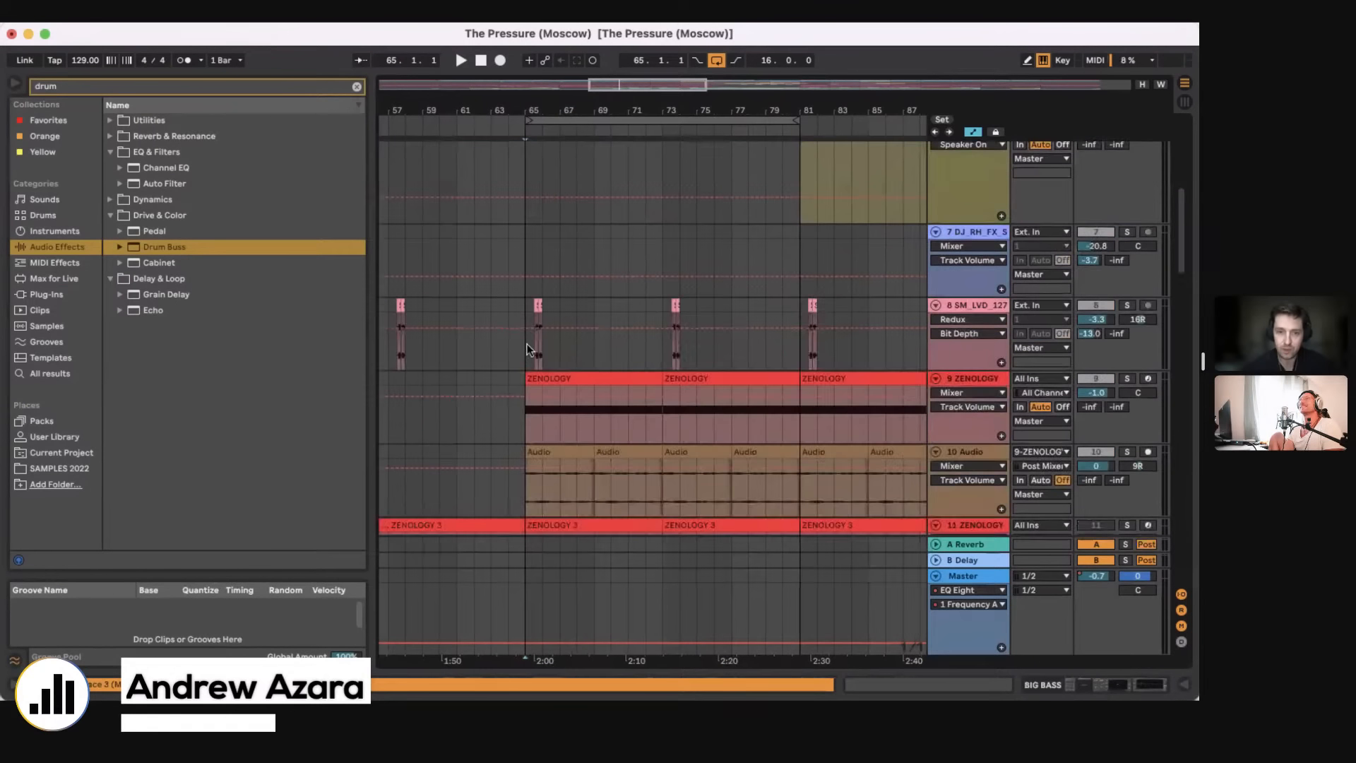
pyautogui.scroll(-10, 796, 389)
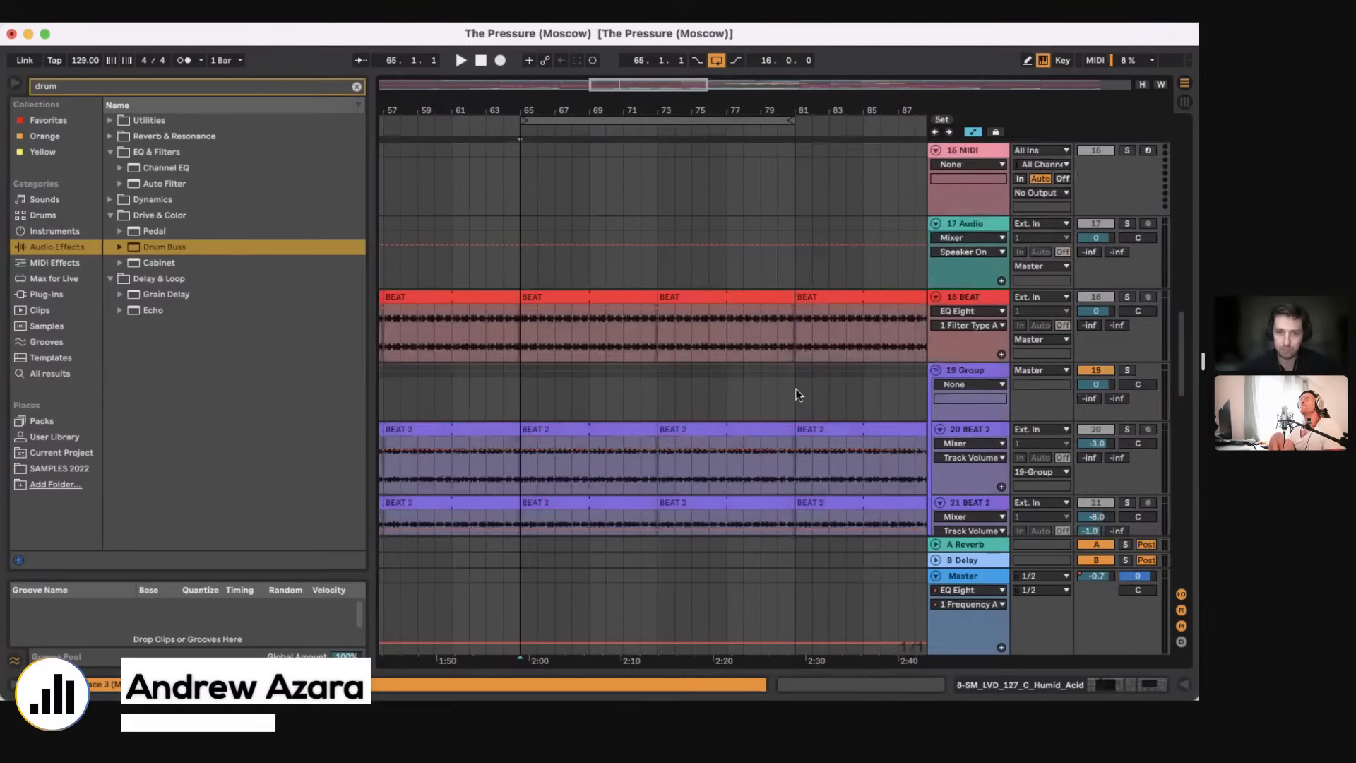
pyautogui.click(535, 120)
pyautogui.moveTo(501, 115); pyautogui.dragTo(502, 71)
pyautogui.scroll(-20, 616, 377)
pyautogui.scroll(5, 616, 379)
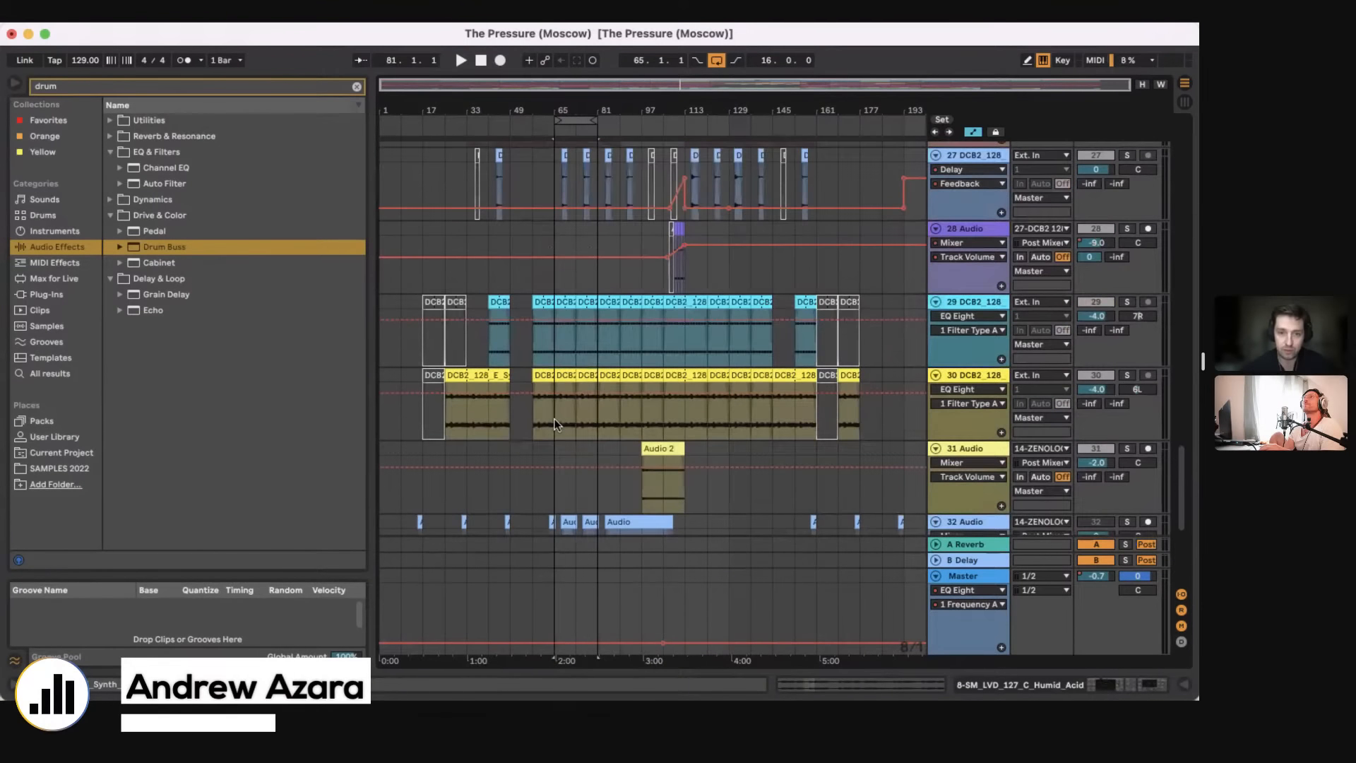
pyautogui.click(553, 421)
pyautogui.scroll(3, 553, 421)
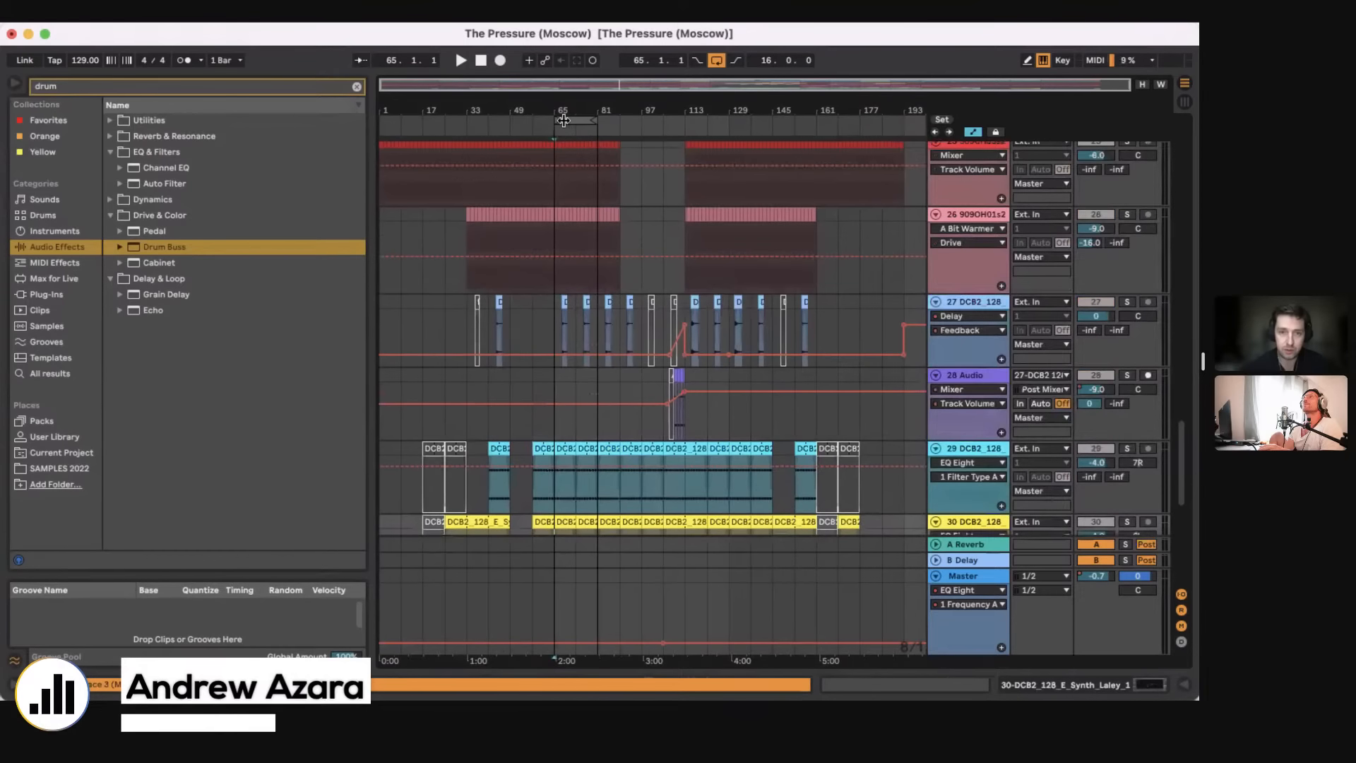
# Step: Solo the 26 909OH01s2400 track, start playback from bar 65 and solo the 25 909CH03s2400 track
pyautogui.moveTo(562, 113); pyautogui.dragTo(571, 133)
pyautogui.click(1128, 214)
pyautogui.scroll(5, 1131, 274)
pyautogui.press('space')
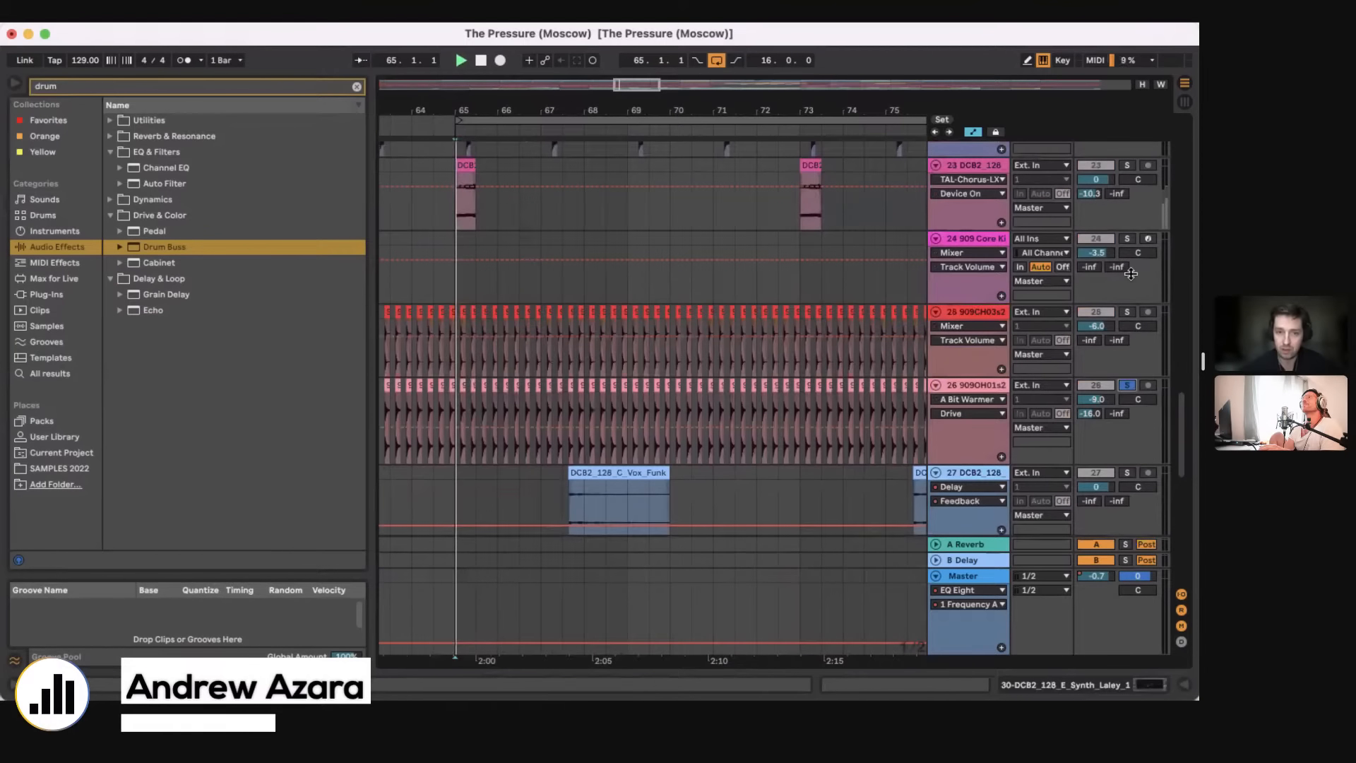
pyautogui.click(1129, 313)
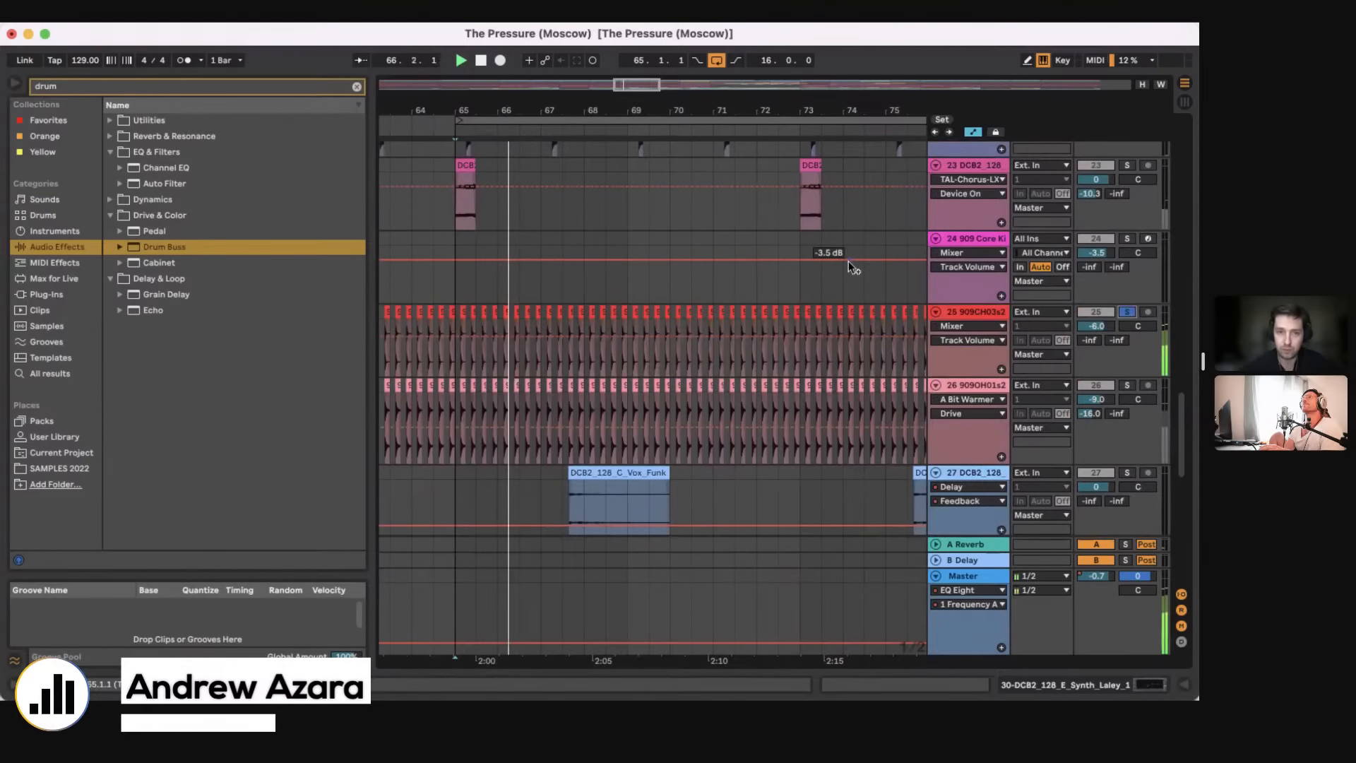
# Step: Solo the 19 Group with its two BEAT 2 tracks and the 18 BEAT track during playback
pyautogui.scroll(3, 1014, 245)
pyautogui.click(1127, 241)
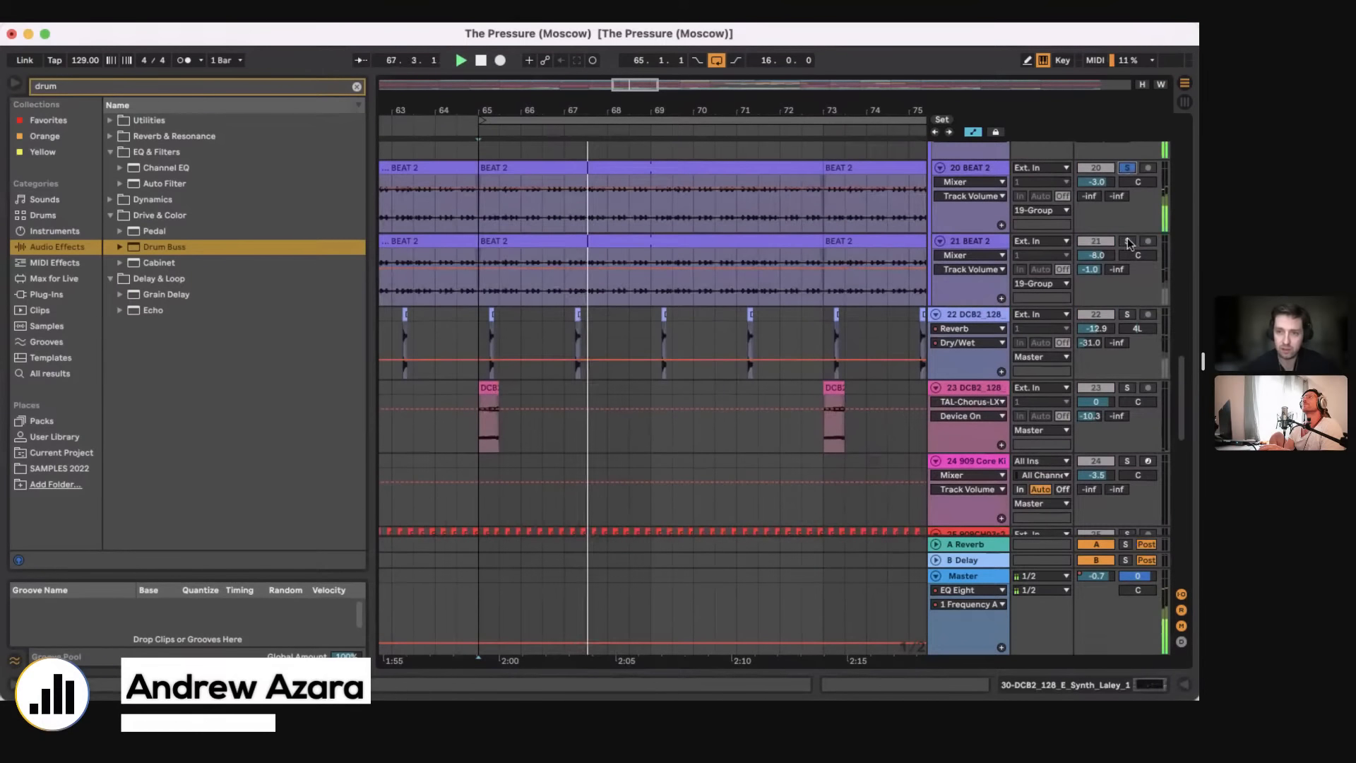
pyautogui.scroll(3, 1131, 210)
pyautogui.click(1129, 212)
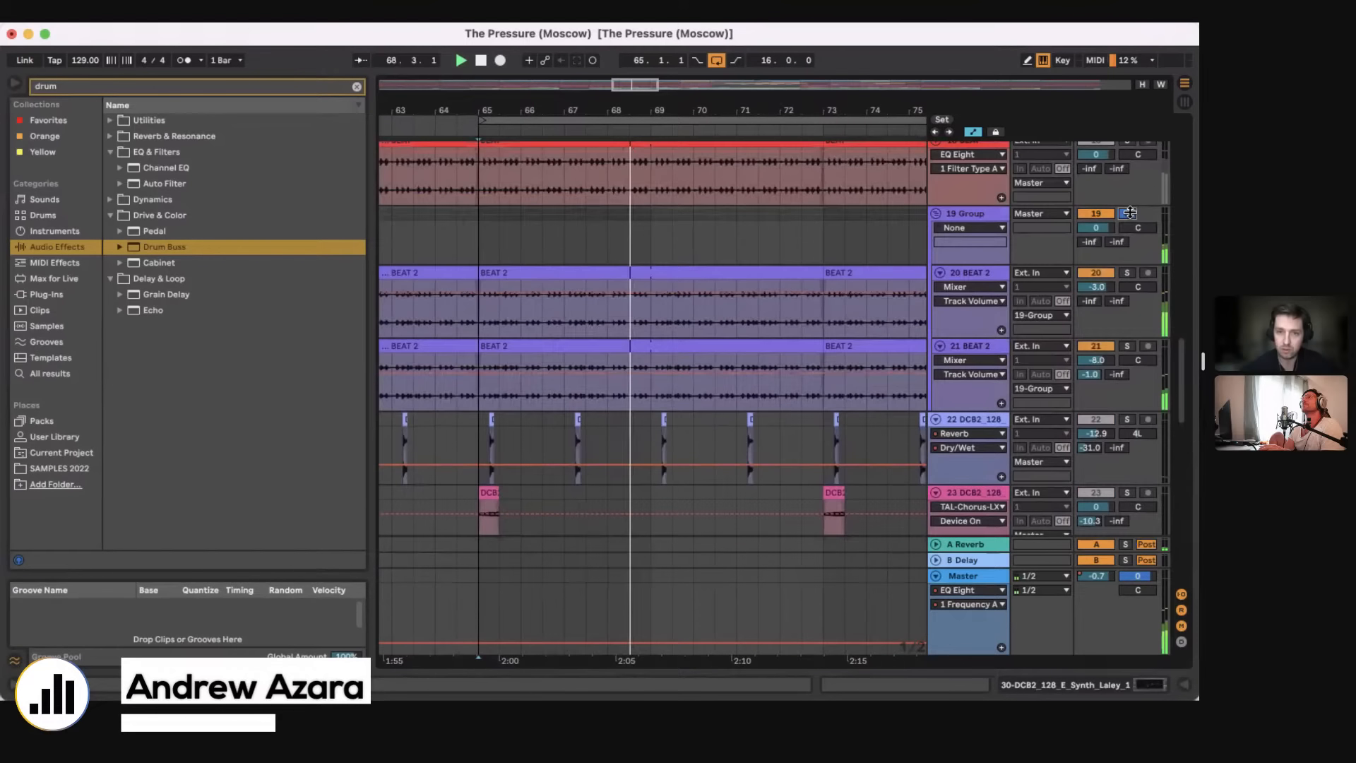
pyautogui.scroll(2, 1131, 222)
pyautogui.scroll(-5, 1130, 398)
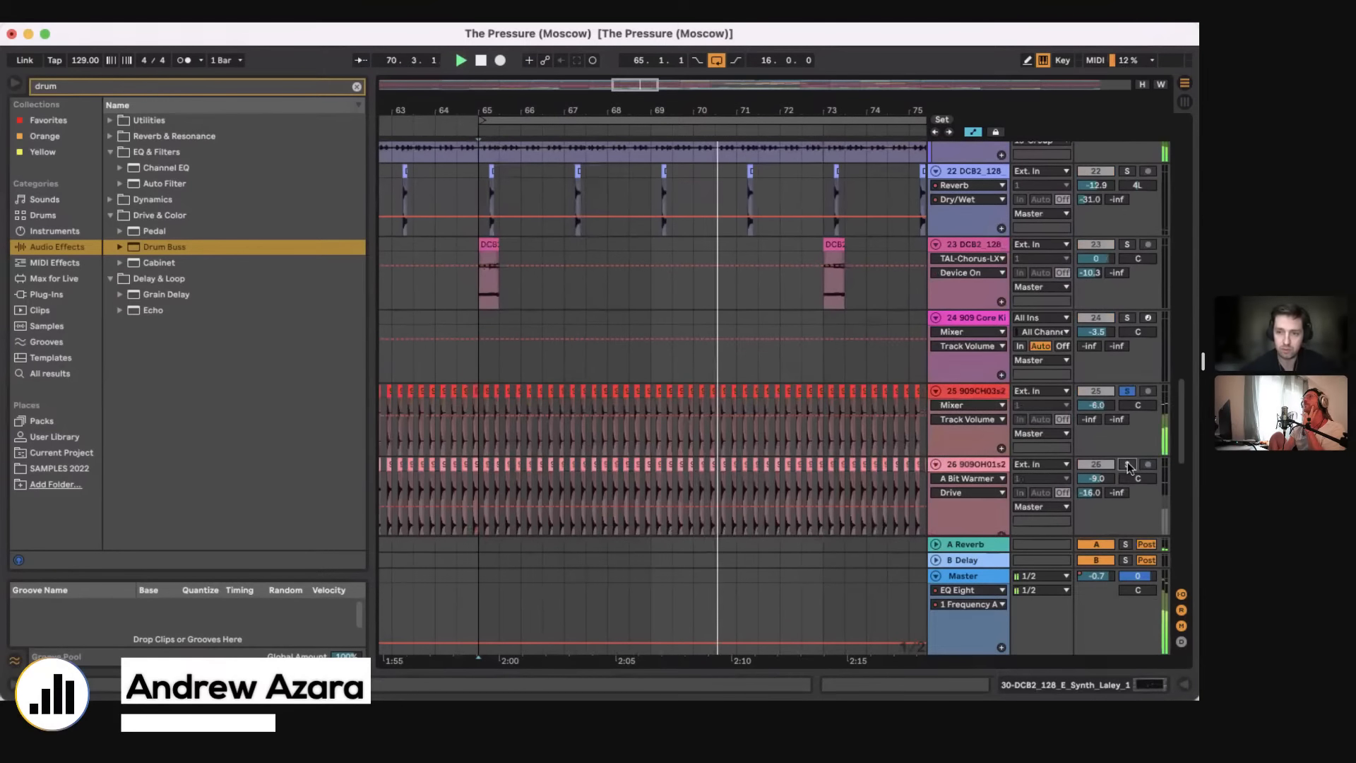
# Step: Add the 29 and 30 DCB2_128 synth tracks and the 33 Group to the soloed tracks
pyautogui.scroll(-5, 1127, 462)
pyautogui.scroll(-2, 1128, 463)
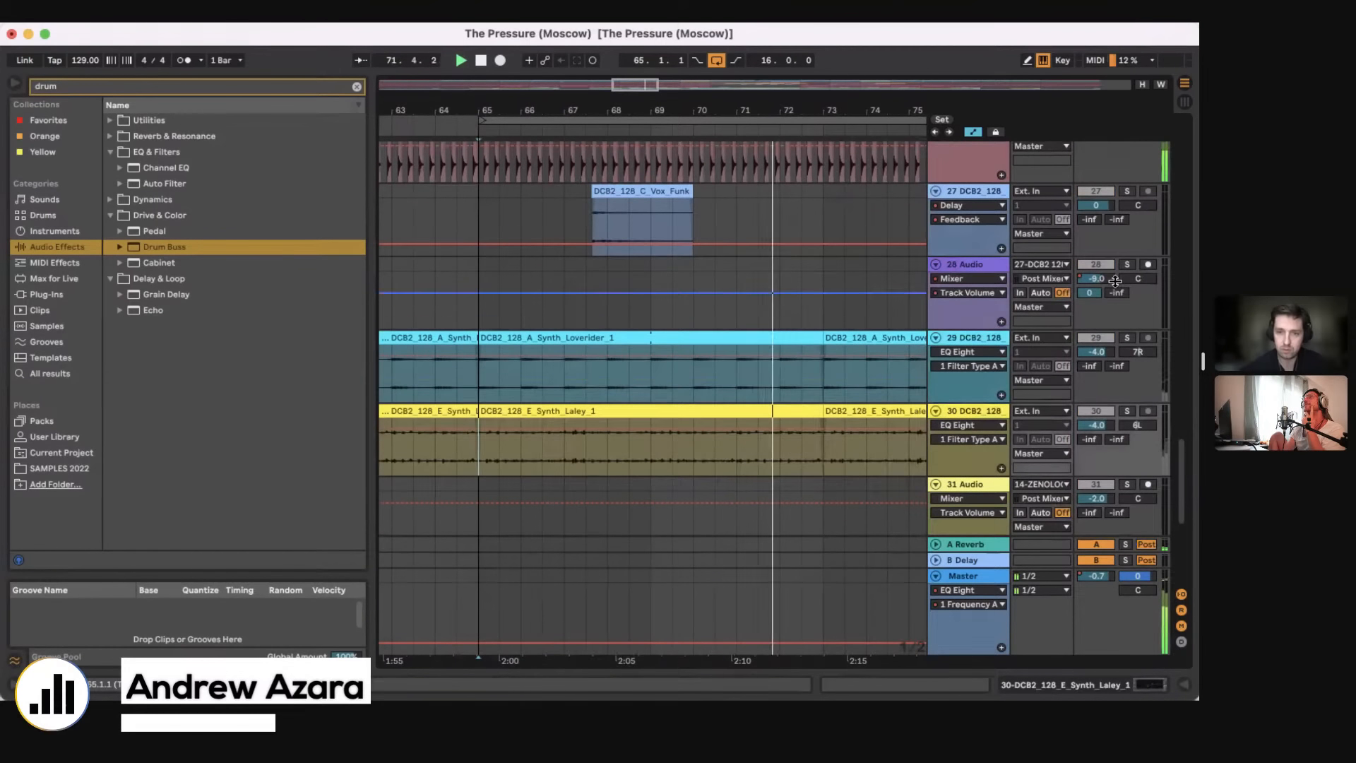
pyautogui.click(1126, 337)
pyautogui.click(1128, 411)
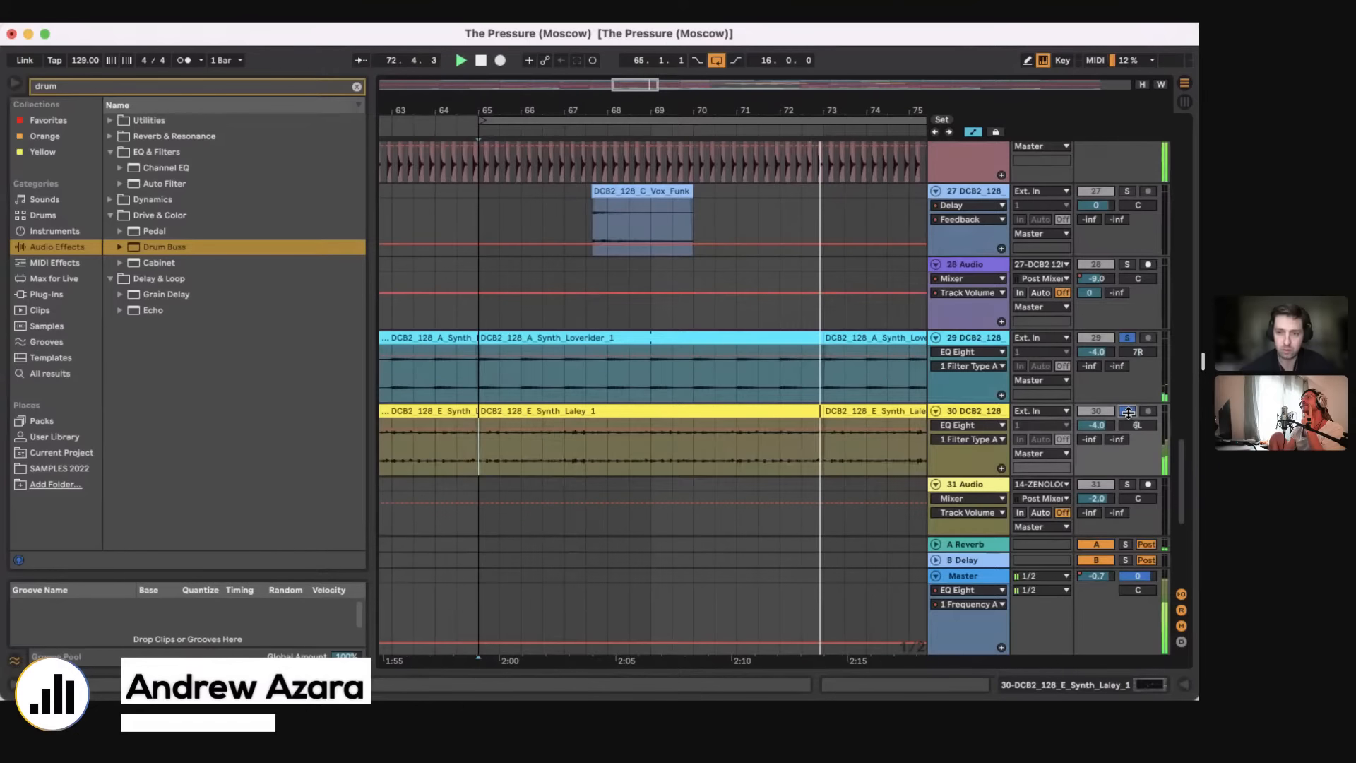
pyautogui.scroll(-3, 1128, 417)
pyautogui.scroll(-4, 1128, 396)
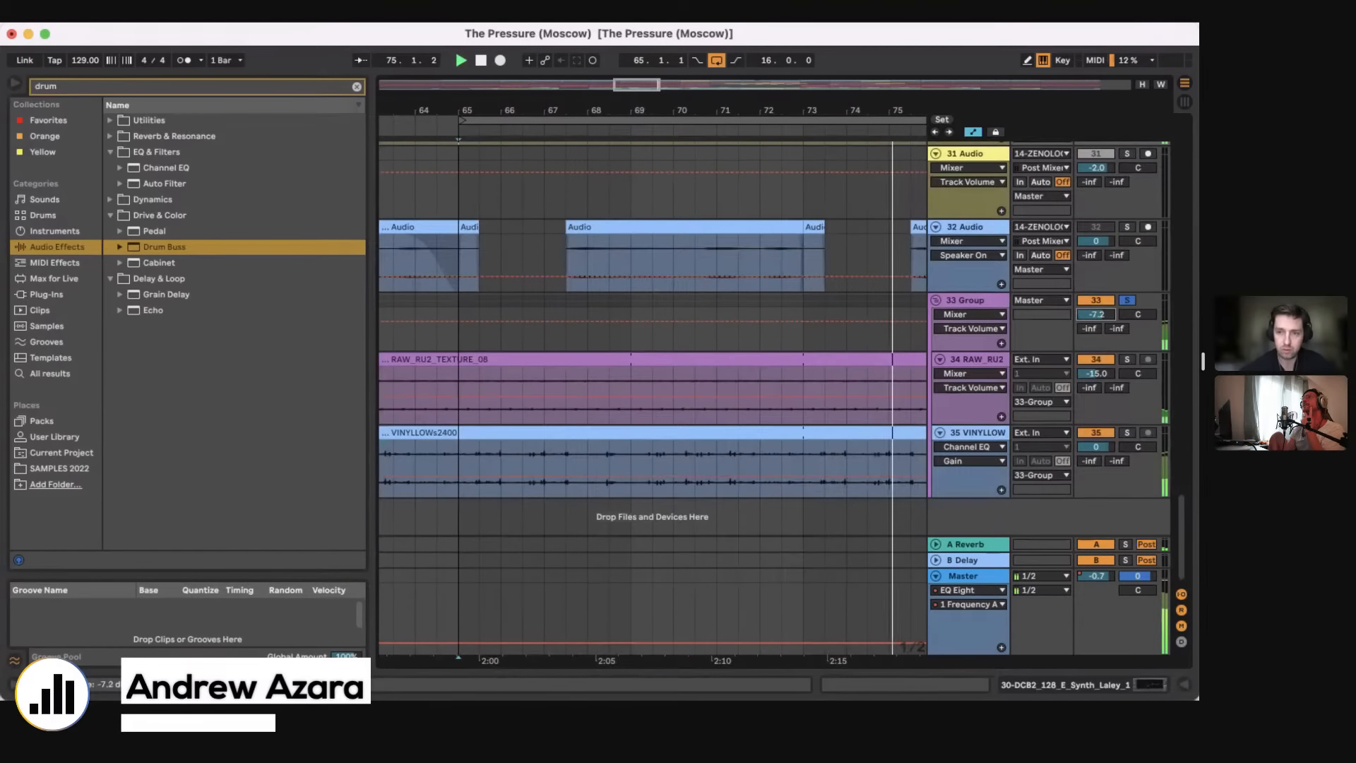
# Step: Solo the 8 SM_LVD_127 track, restart playback from its first clip after bar 65 and solo the 9 ZENOLOGY track
pyautogui.scroll(5, 731, 275)
pyautogui.scroll(20, 730, 274)
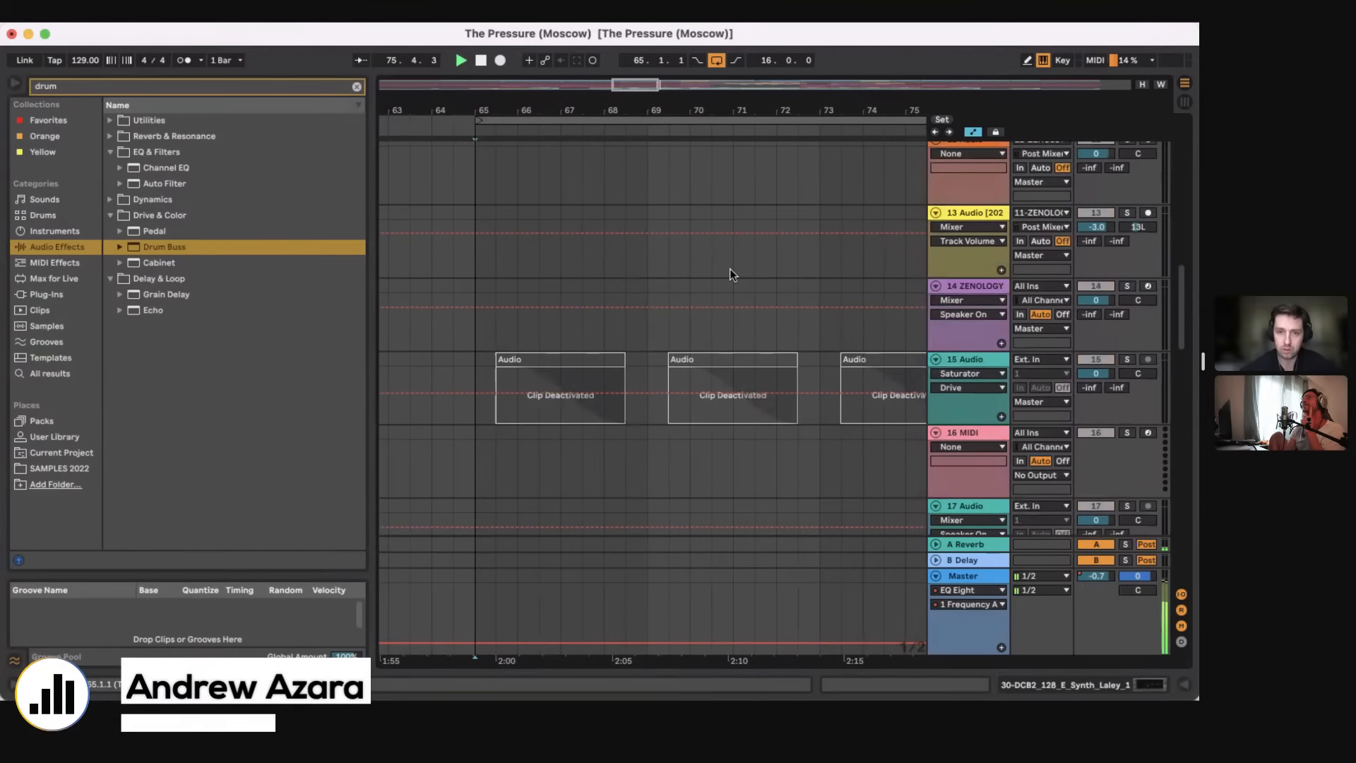
pyautogui.click(1129, 341)
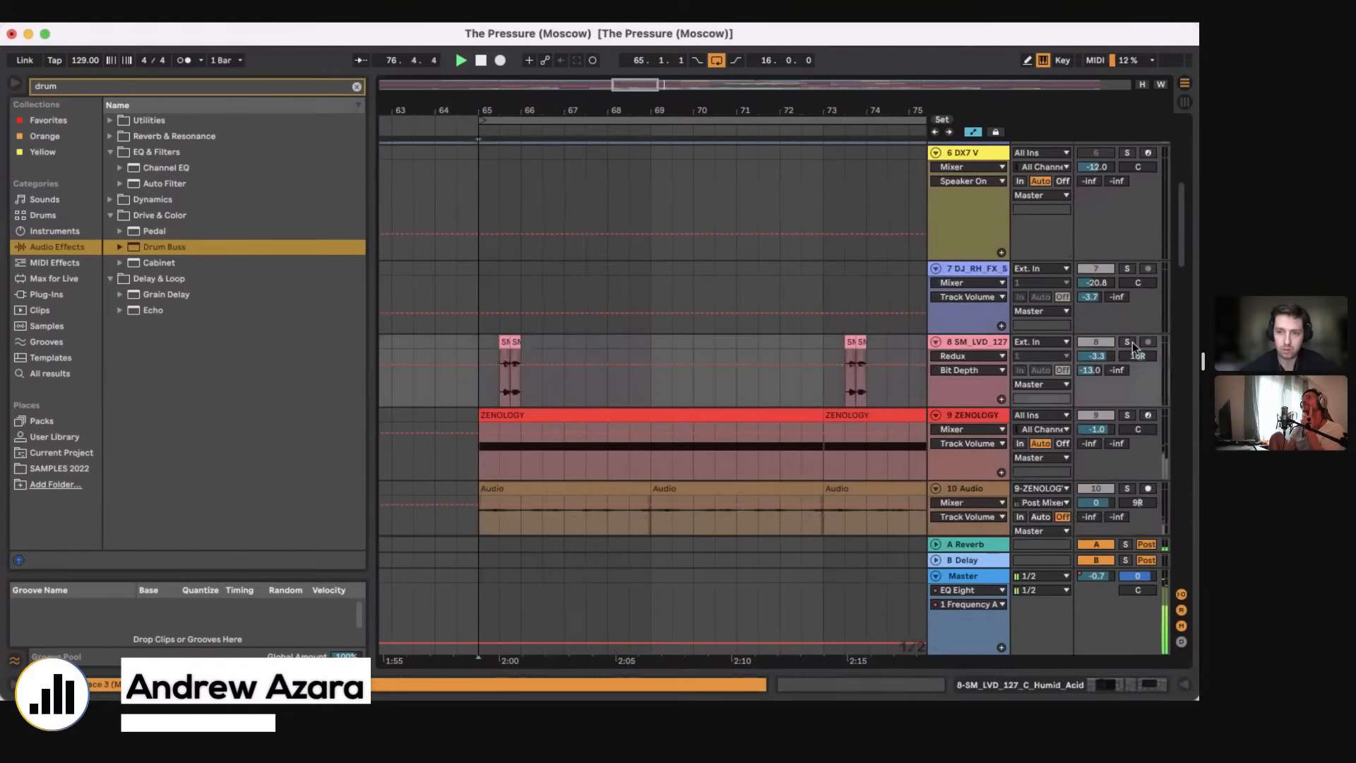
pyautogui.press('space')
pyautogui.press('space')
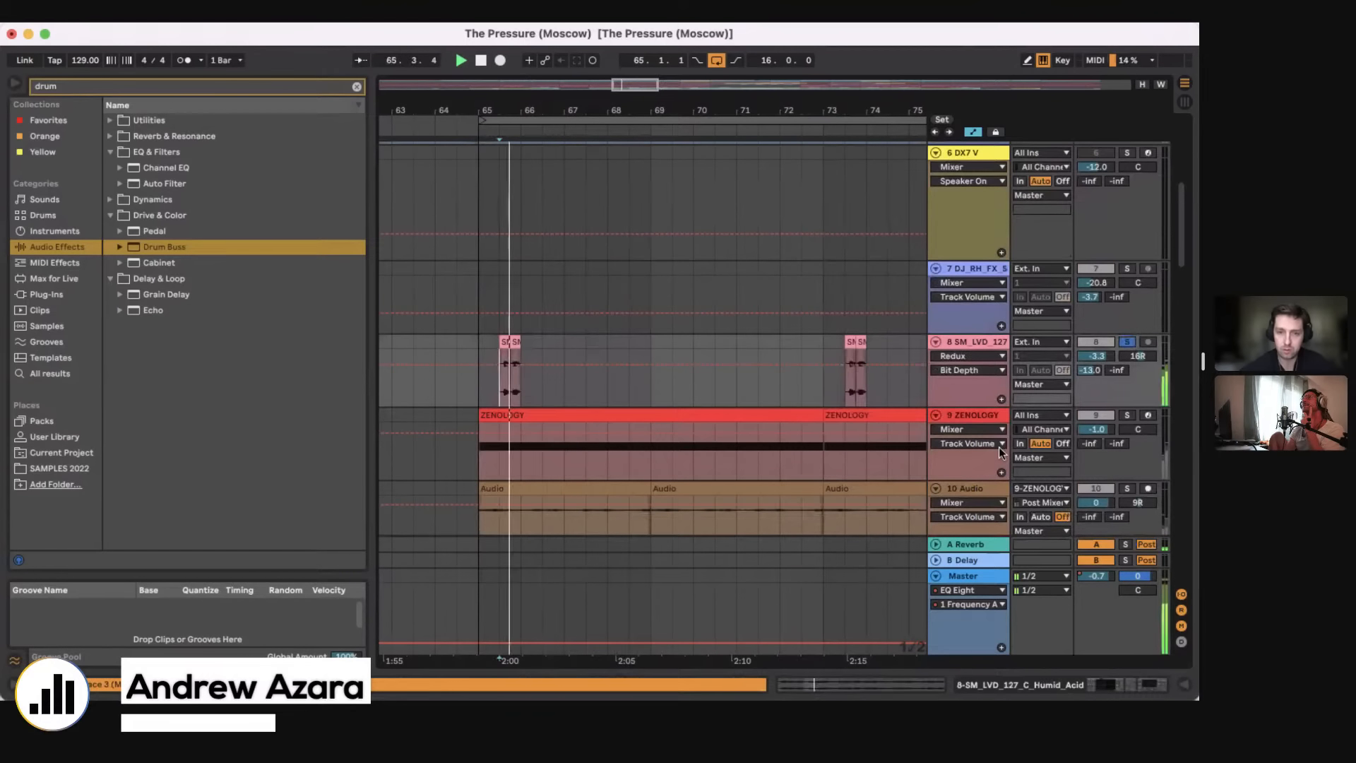
pyautogui.keyDown('super'); pyautogui.click(1129, 416); pyautogui.keyUp('super')
pyautogui.scroll(-3, 1101, 424)
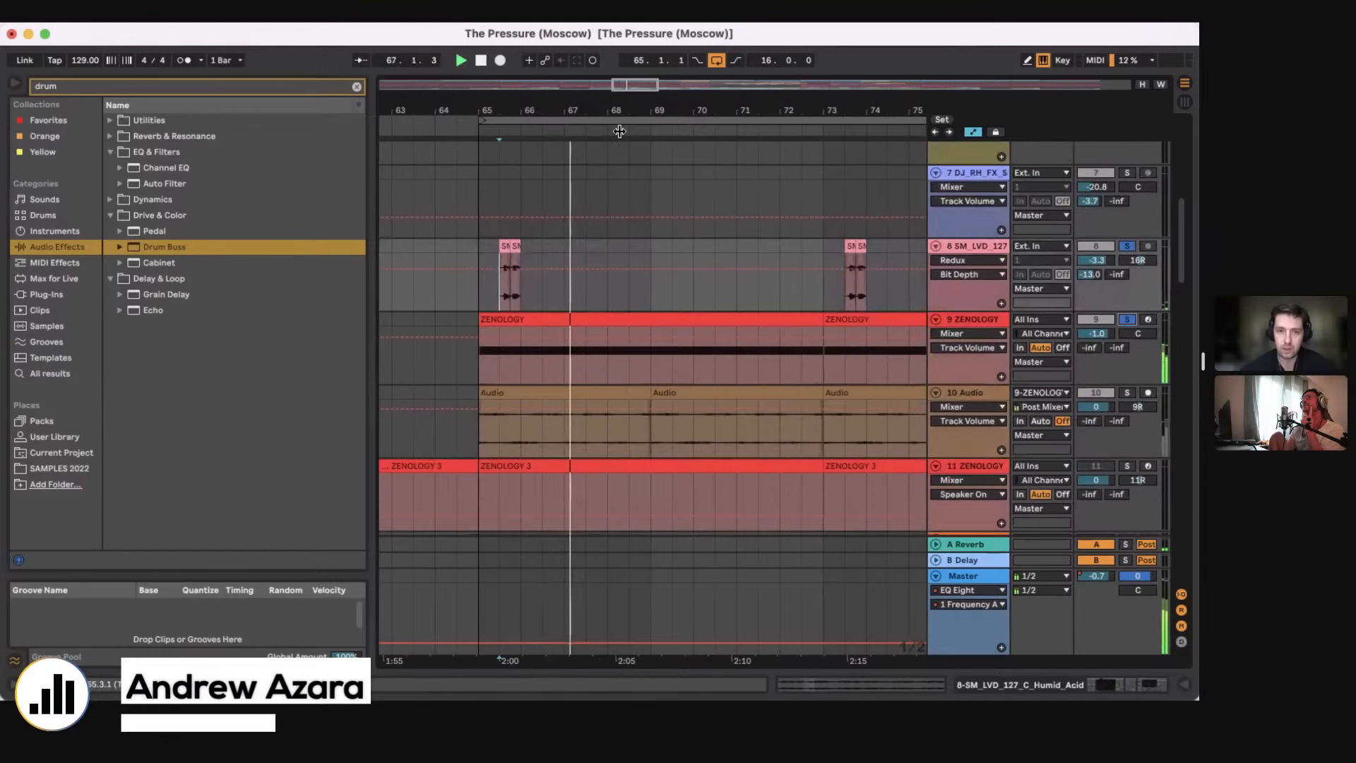
# Step: Stop playback and leave only the 19 Group soloed
pyautogui.moveTo(616, 111); pyautogui.dragTo(603, 79)
pyautogui.scroll(-15, 675, 332)
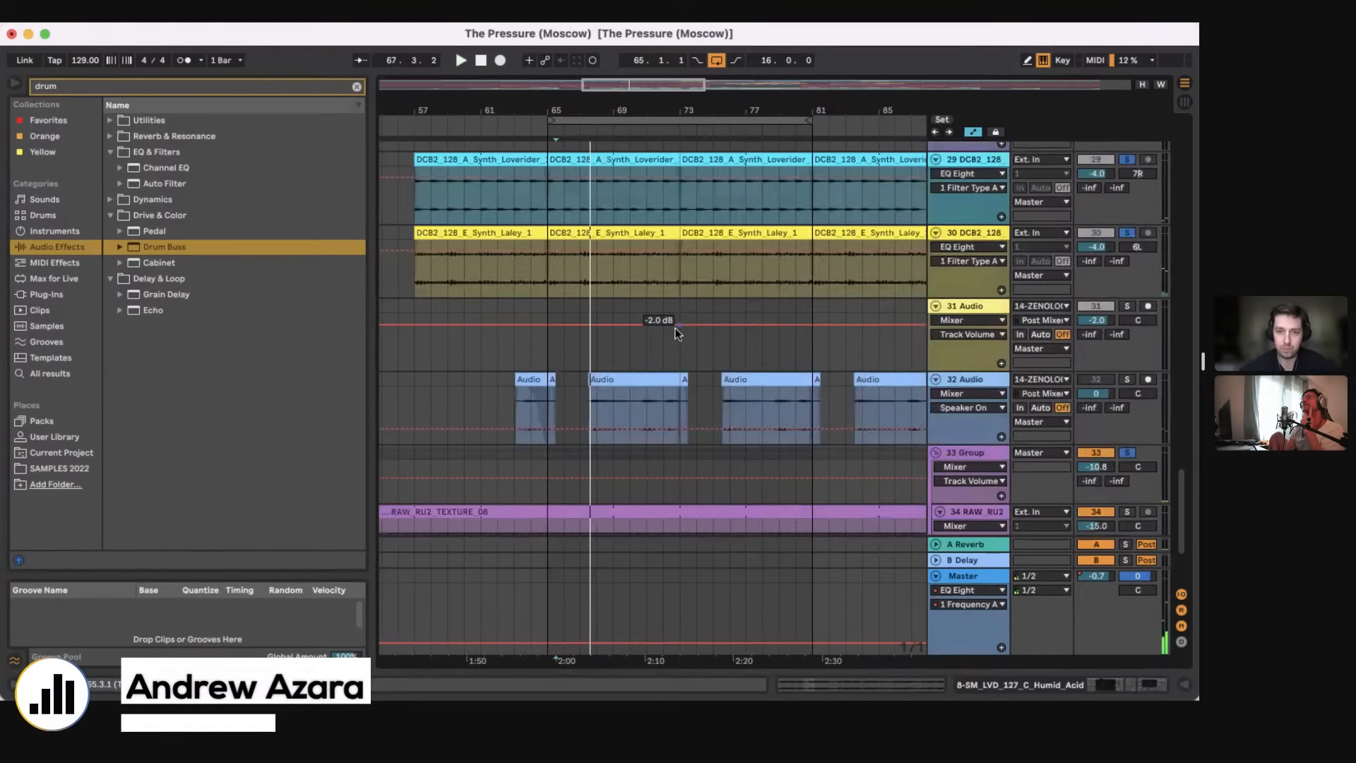
pyautogui.scroll(12, 675, 330)
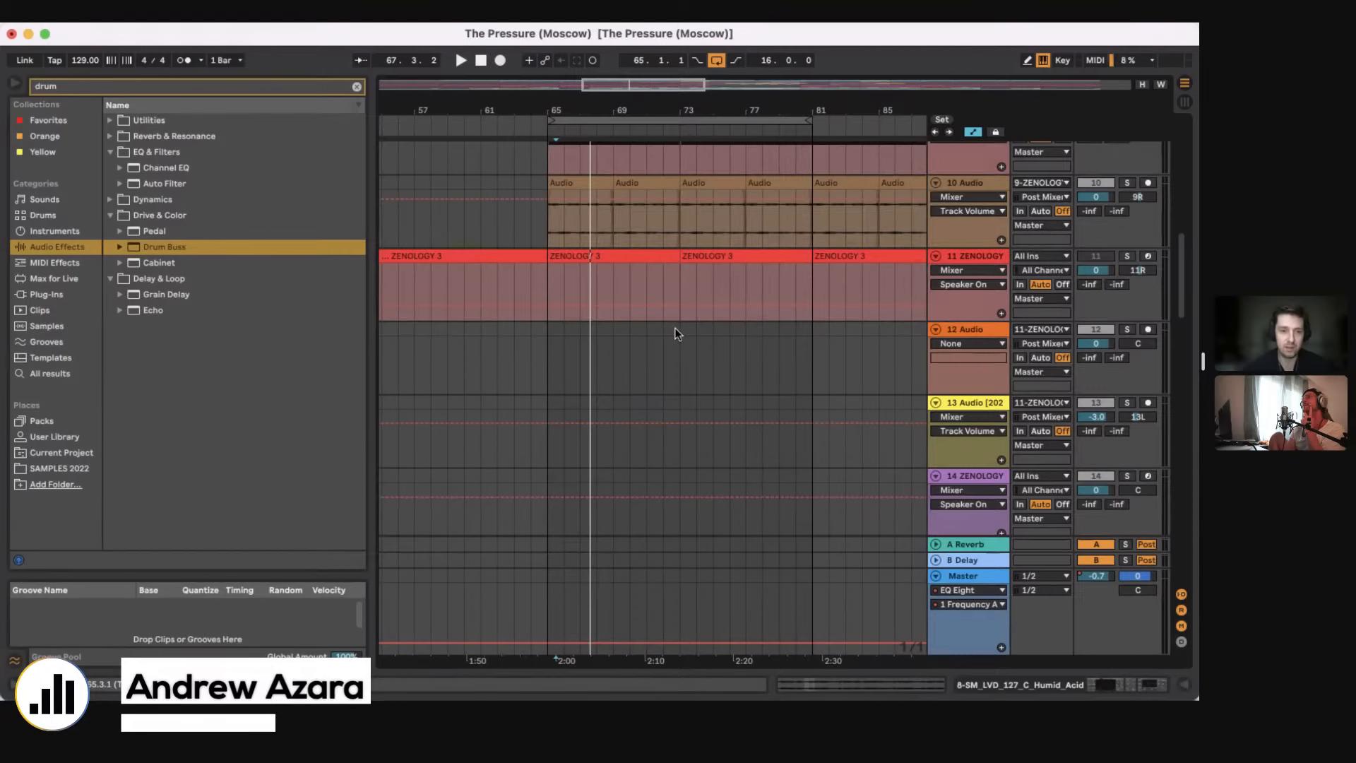
pyautogui.moveTo(629, 123); pyautogui.dragTo(668, 291)
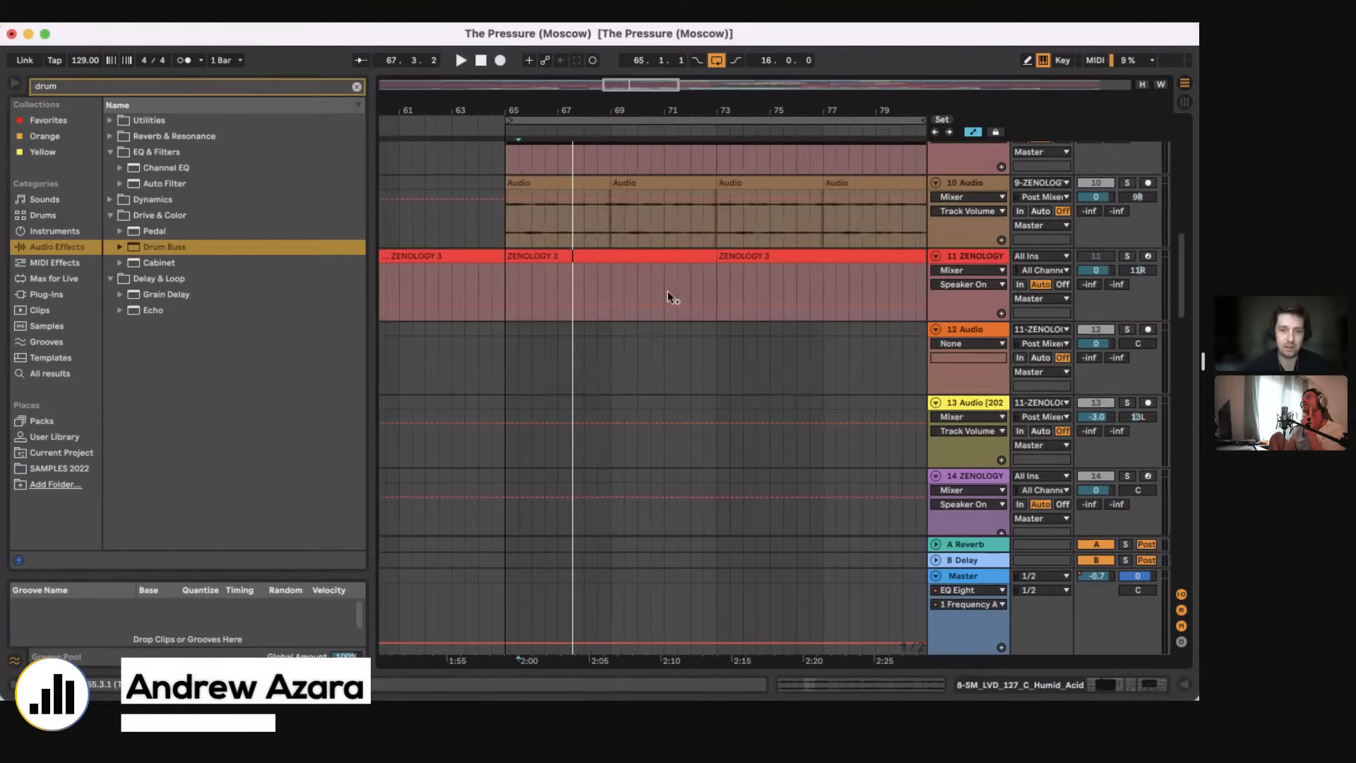
pyautogui.scroll(-12, 669, 296)
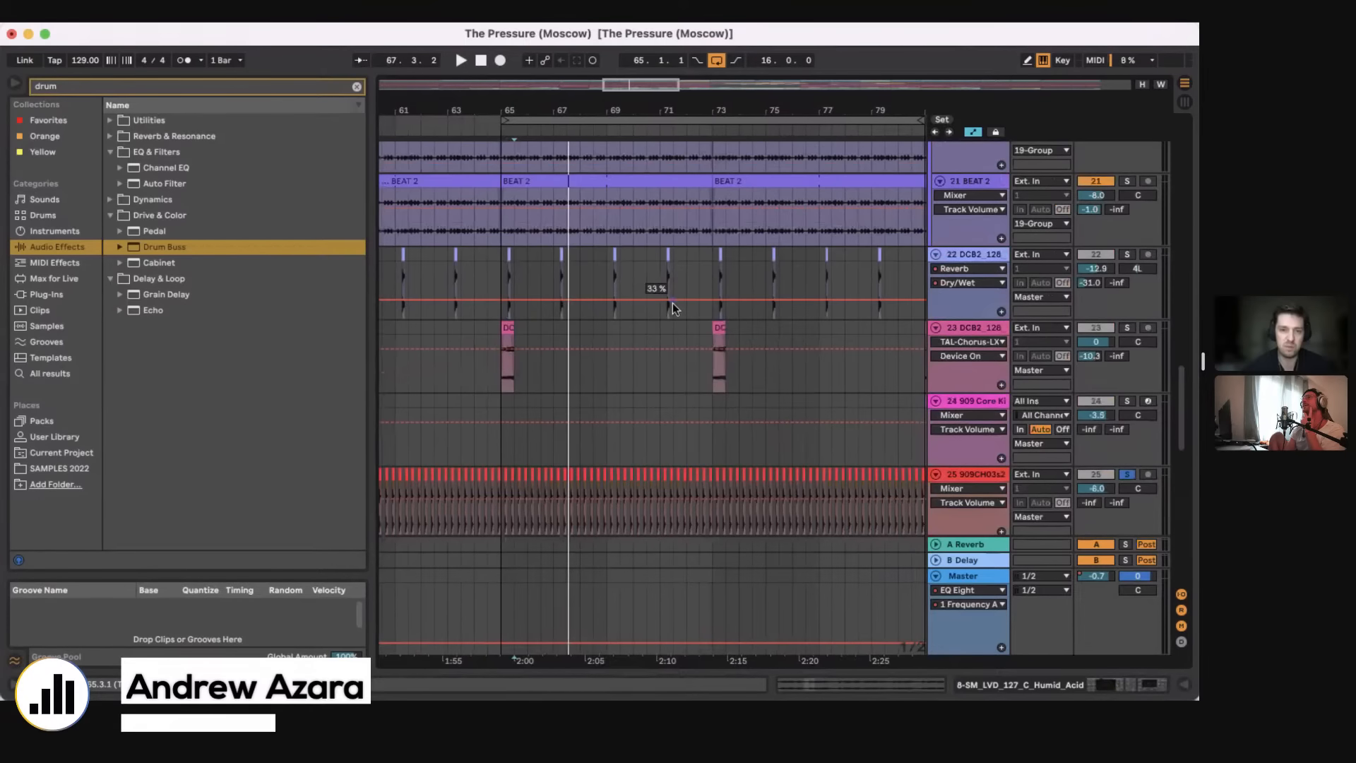
pyautogui.scroll(4, 672, 302)
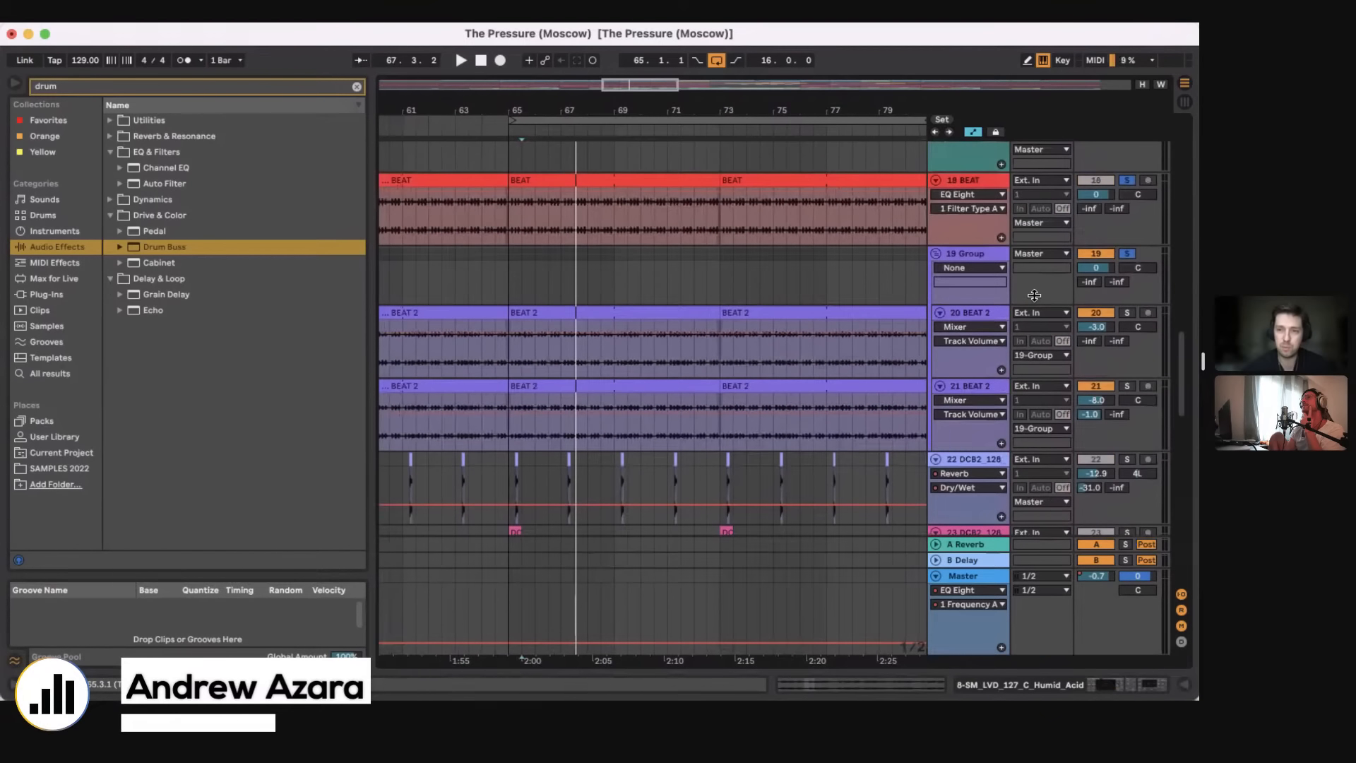
pyautogui.click(1127, 253)
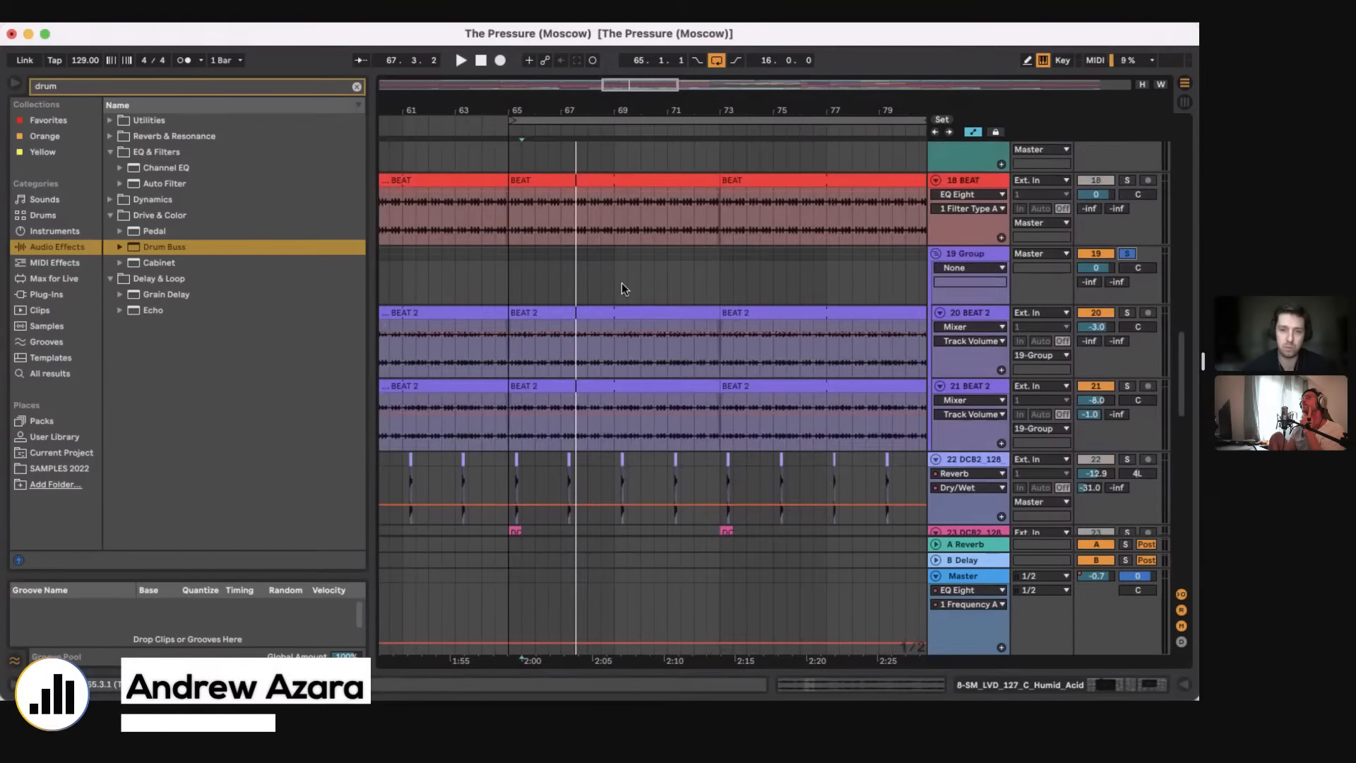
# Step: Select the section from bar 65 to bar 73 across the 19 Group and both of its BEAT 2 tracks
pyautogui.click(503, 366)
pyautogui.click(506, 425)
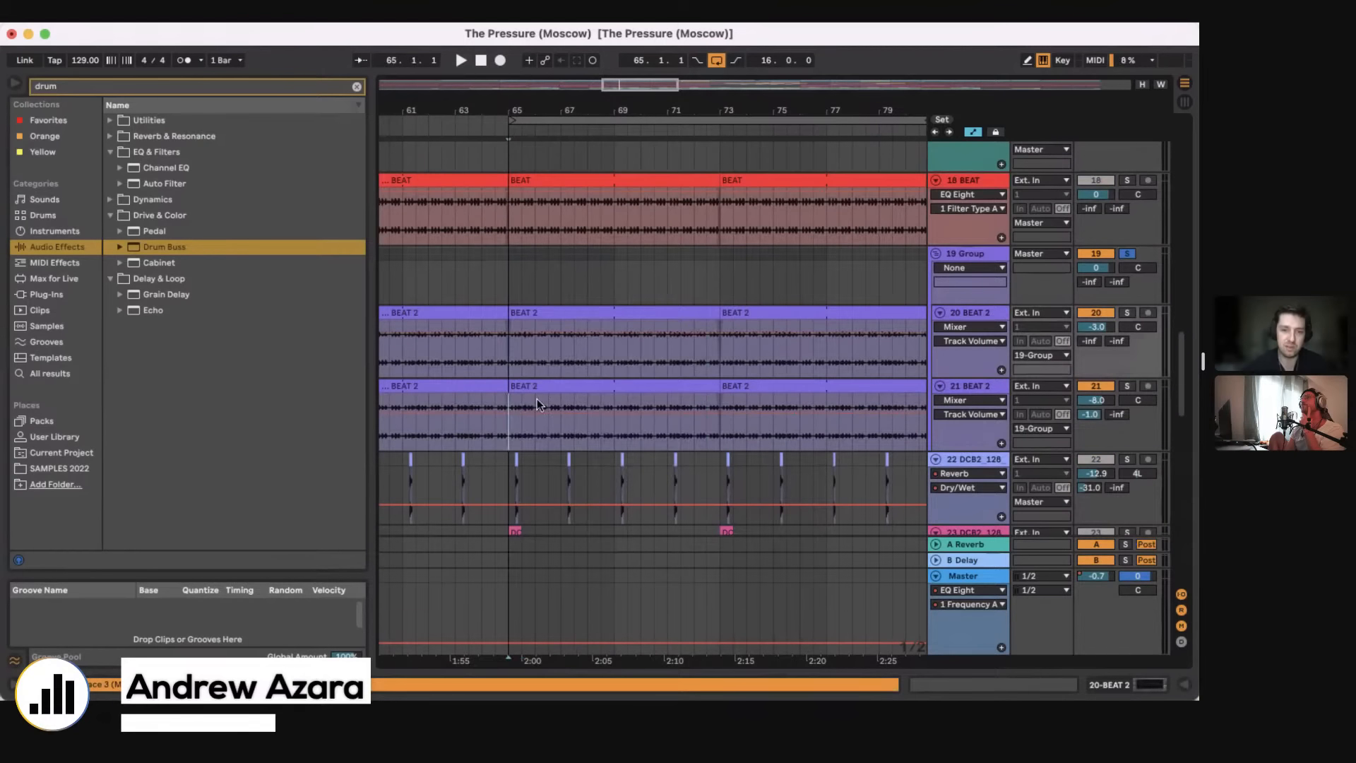
pyautogui.moveTo(537, 398); pyautogui.dragTo(724, 249)
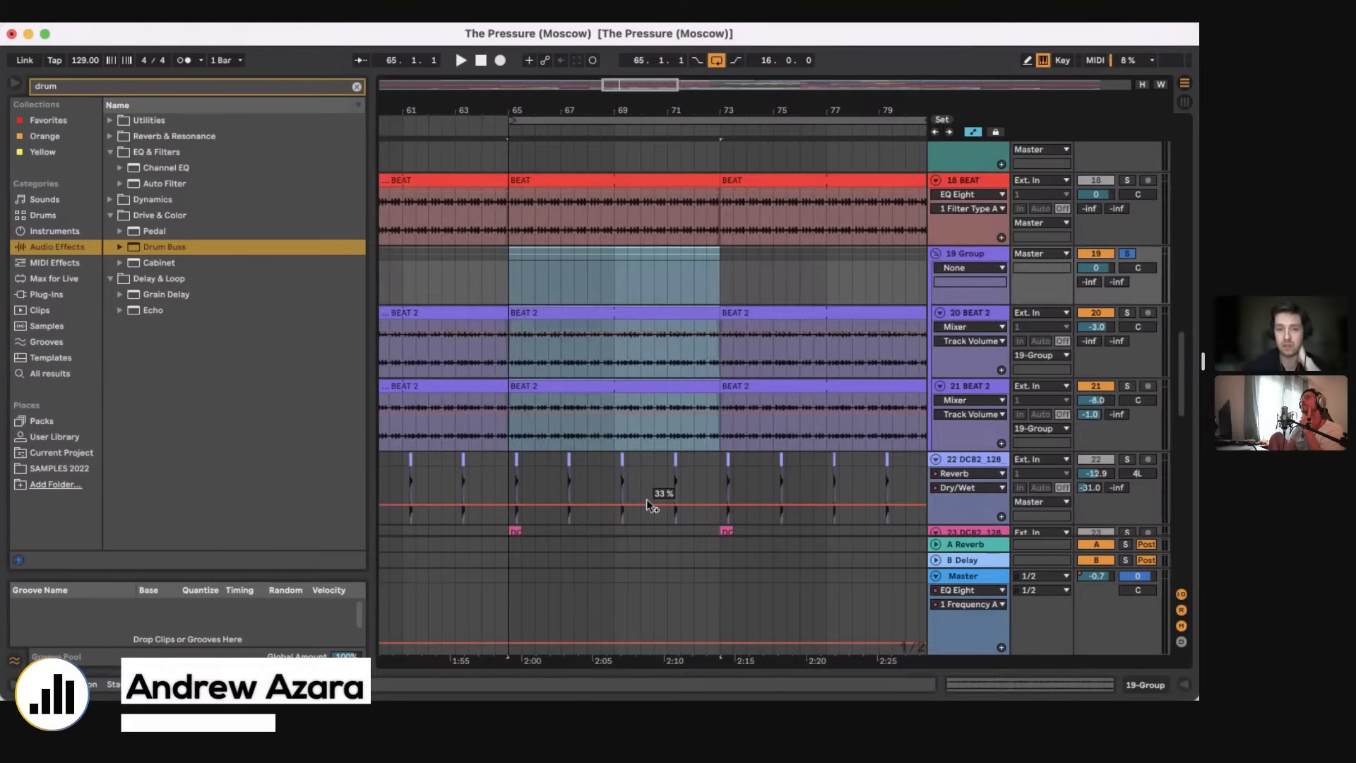
# Step: Show the device view for the 19 Group and examine the effect chain on the 21 BEAT 2 track
pyautogui.click(566, 284)
pyautogui.click(1143, 686)
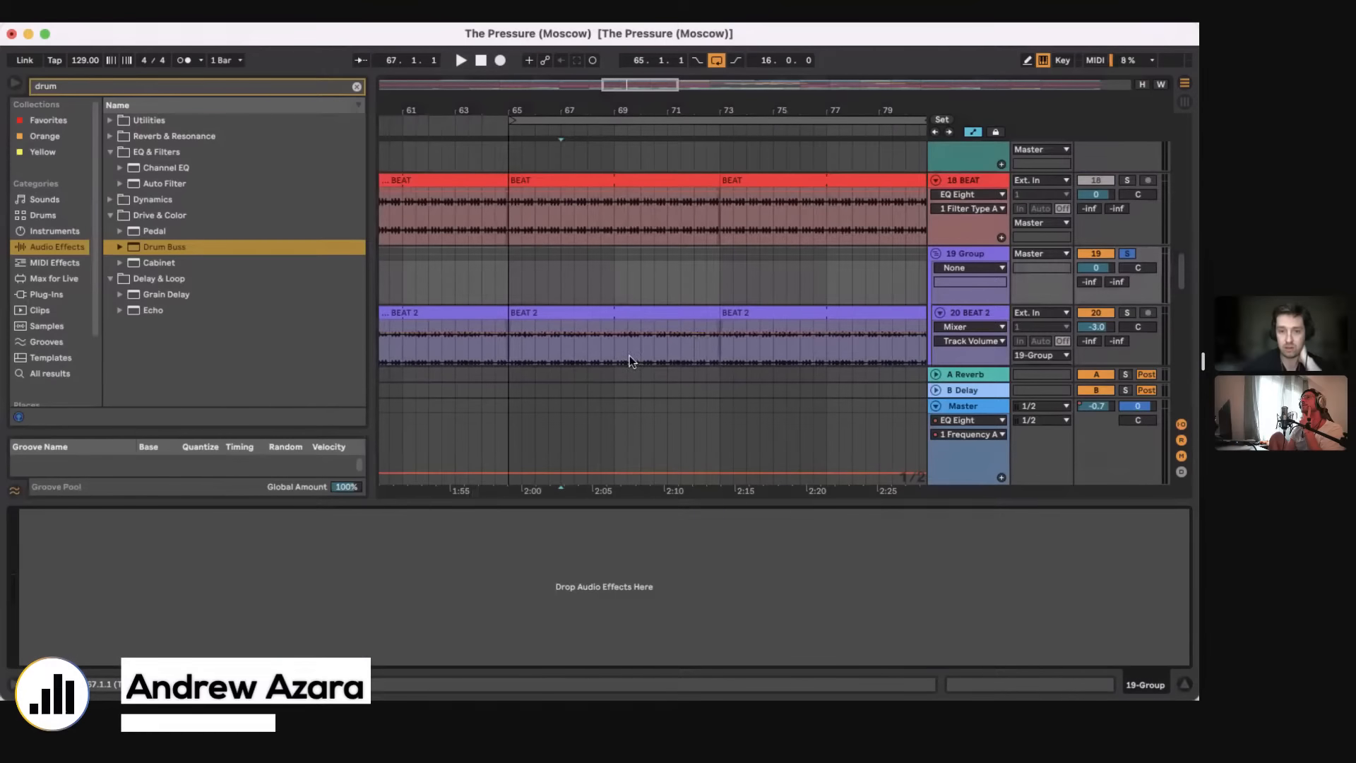
pyautogui.click(629, 360)
pyautogui.press('super+d')
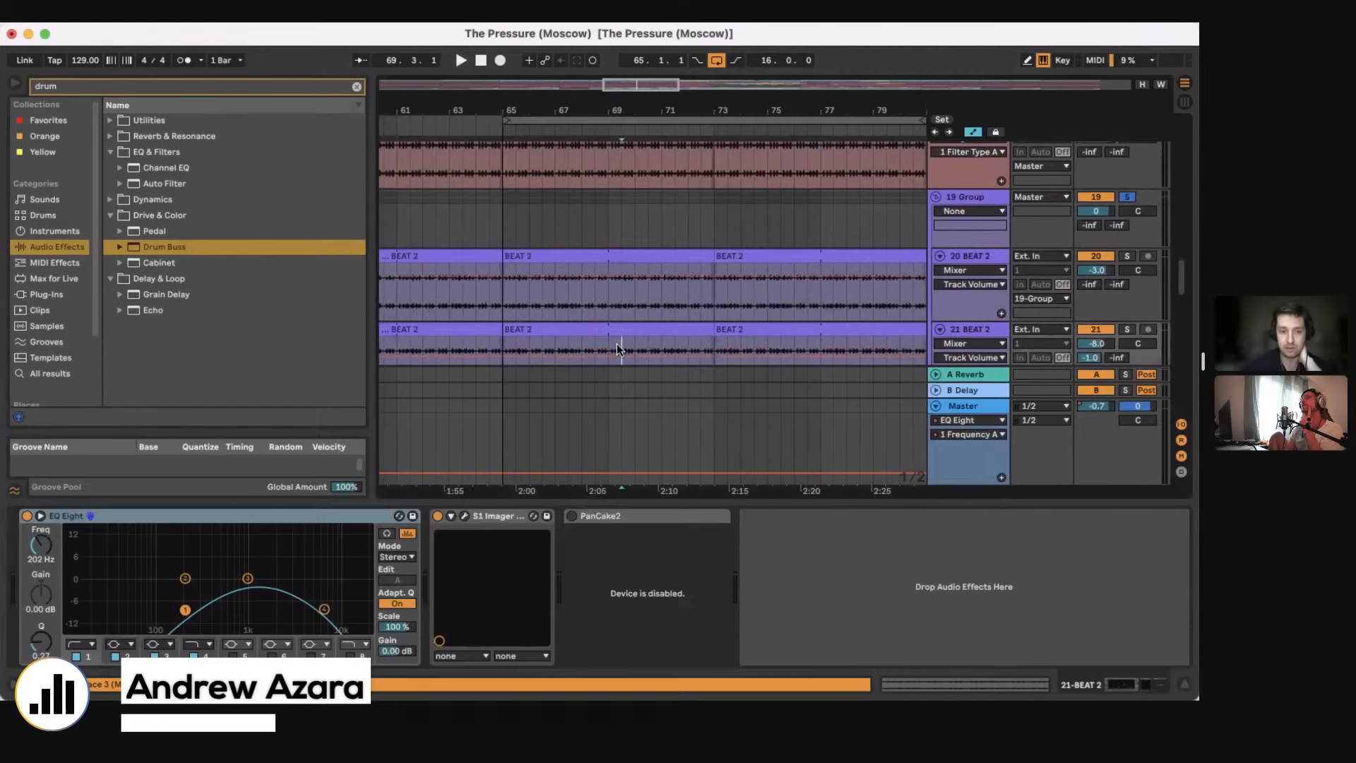
# Step: Examine the EQ Eight on the 18 BEAT track
pyautogui.scroll(3, 616, 344)
pyautogui.click(617, 244)
pyautogui.scroll(2, 618, 244)
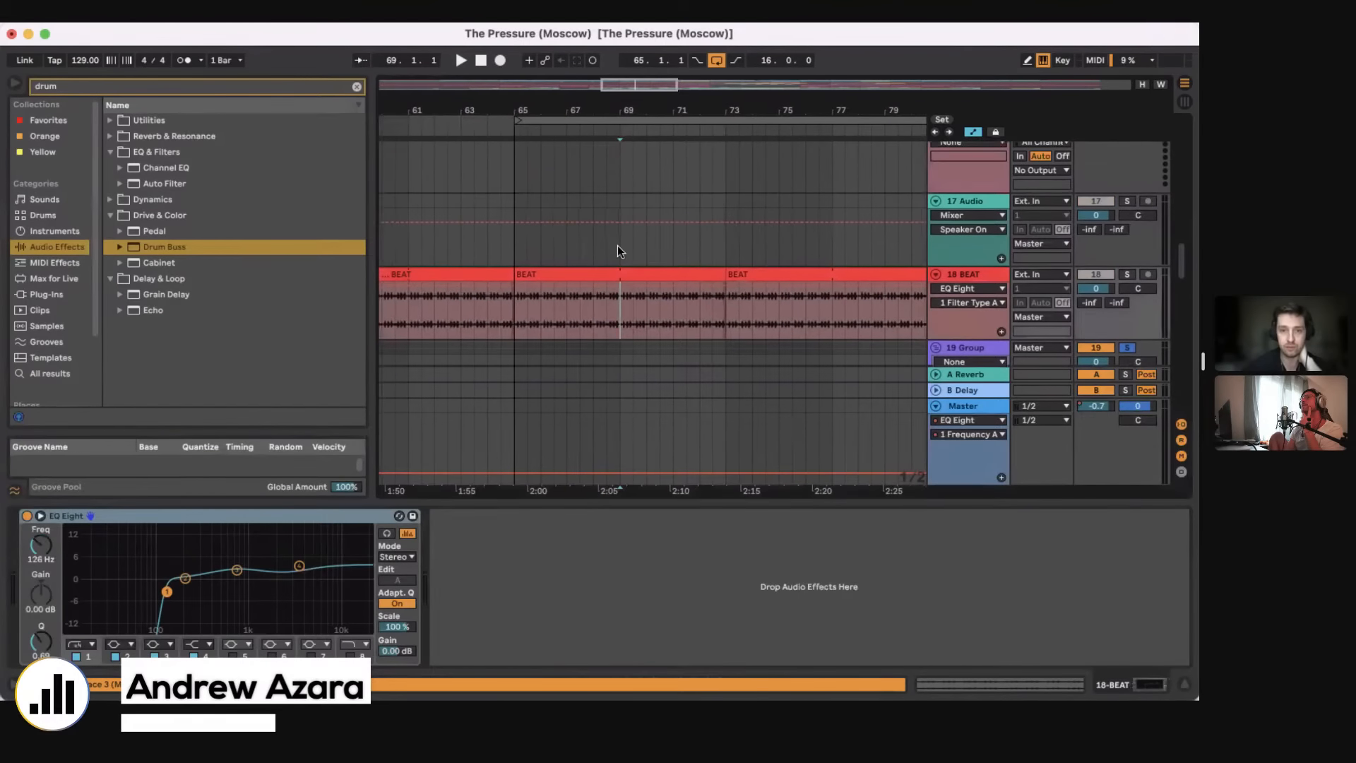
# Step: Examine the A Bit Warmer effect on the 26 909OH01s2400 track and check the 25 909CH03s2400 track for devices
pyautogui.scroll(5, 618, 245)
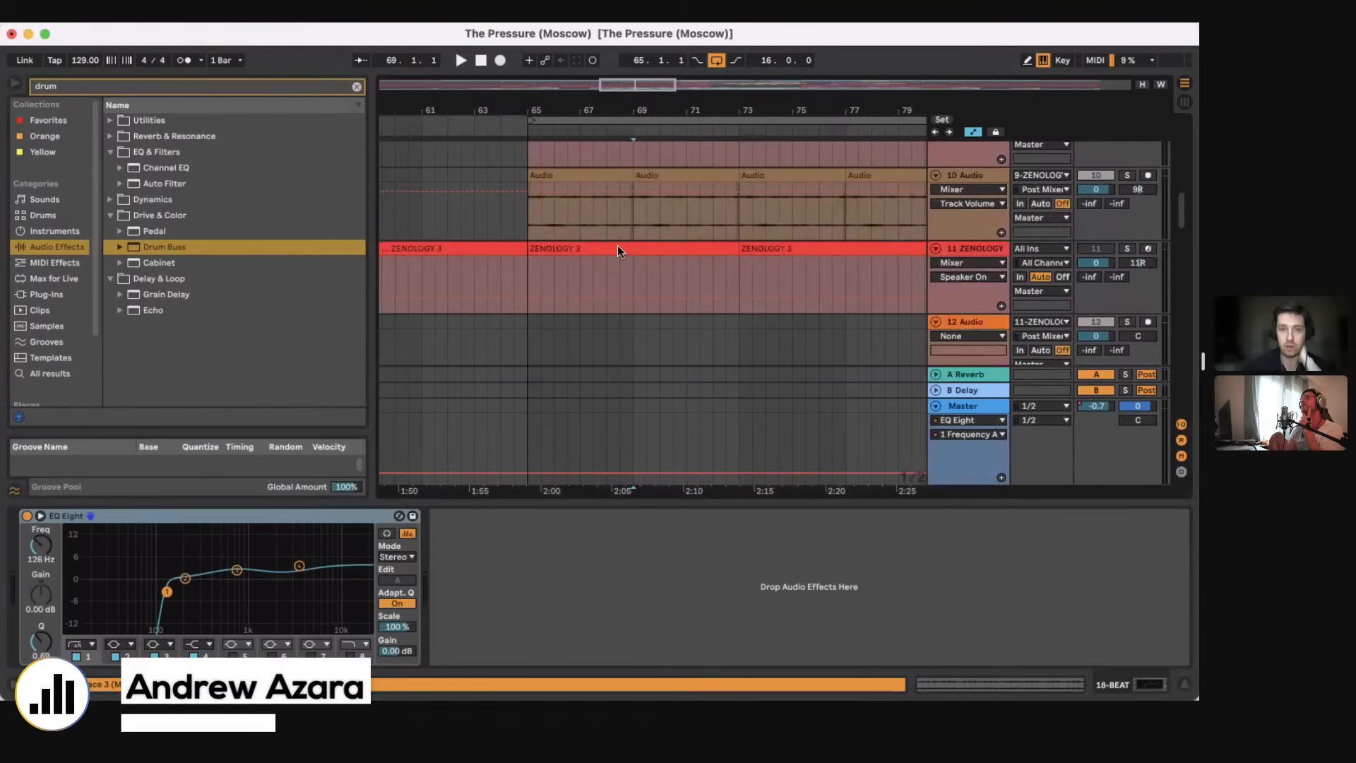
pyautogui.scroll(6, 617, 245)
pyautogui.scroll(-20, 617, 244)
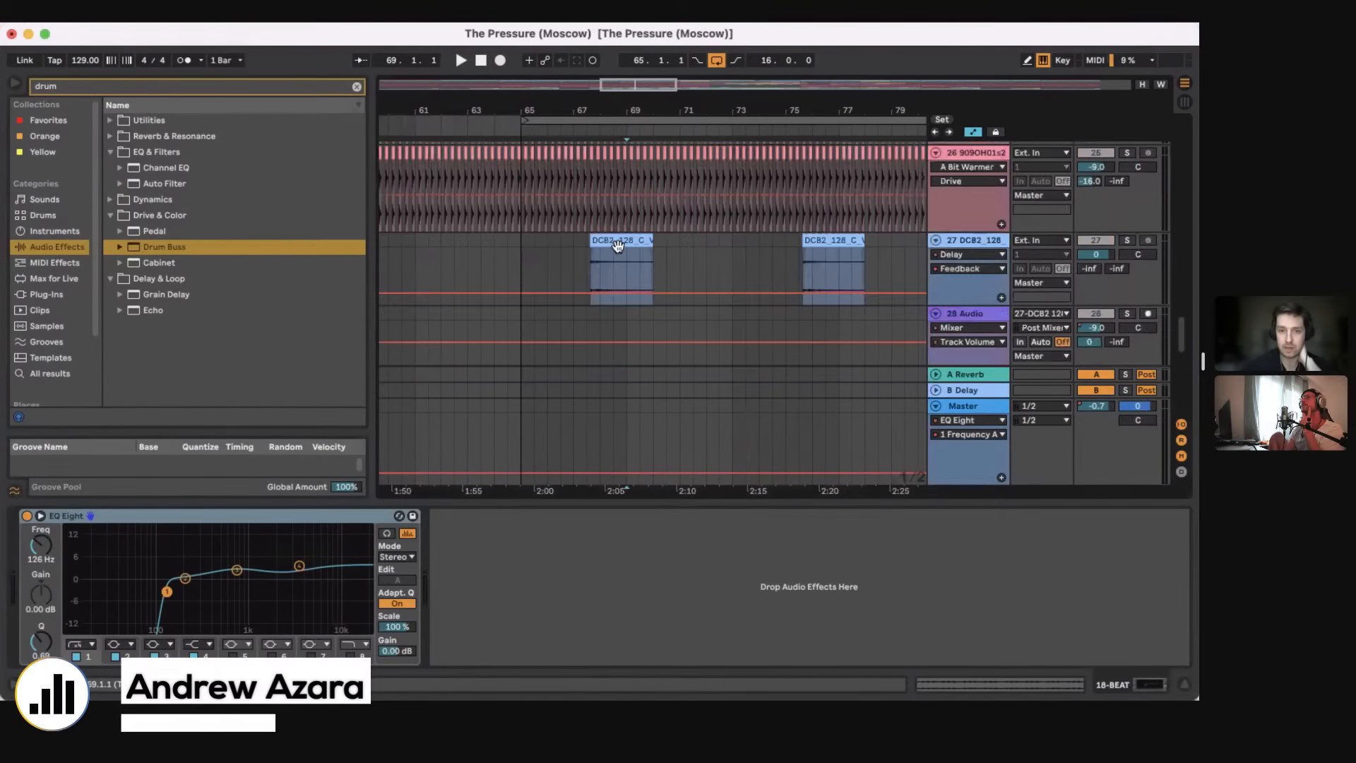
pyautogui.scroll(2, 617, 245)
pyautogui.click(615, 258)
pyautogui.scroll(2, 614, 258)
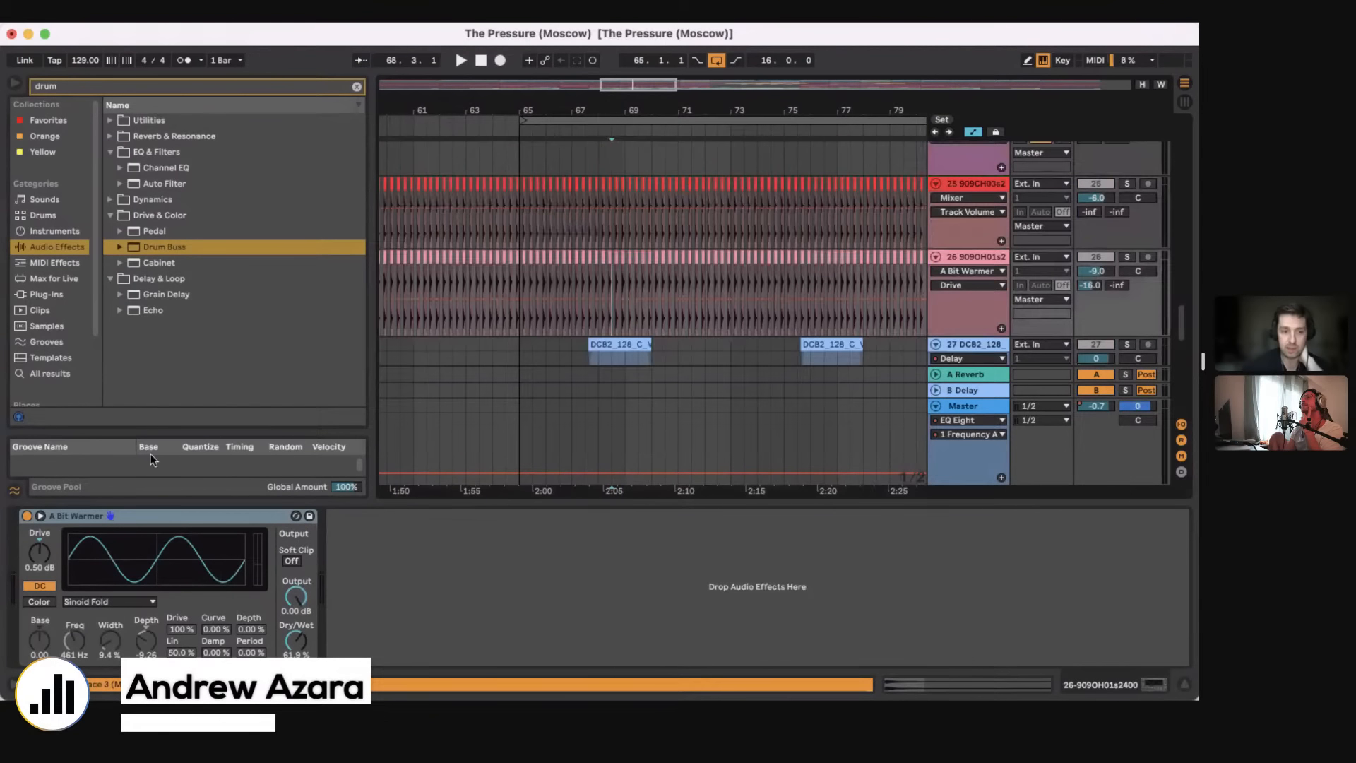
pyautogui.click(600, 237)
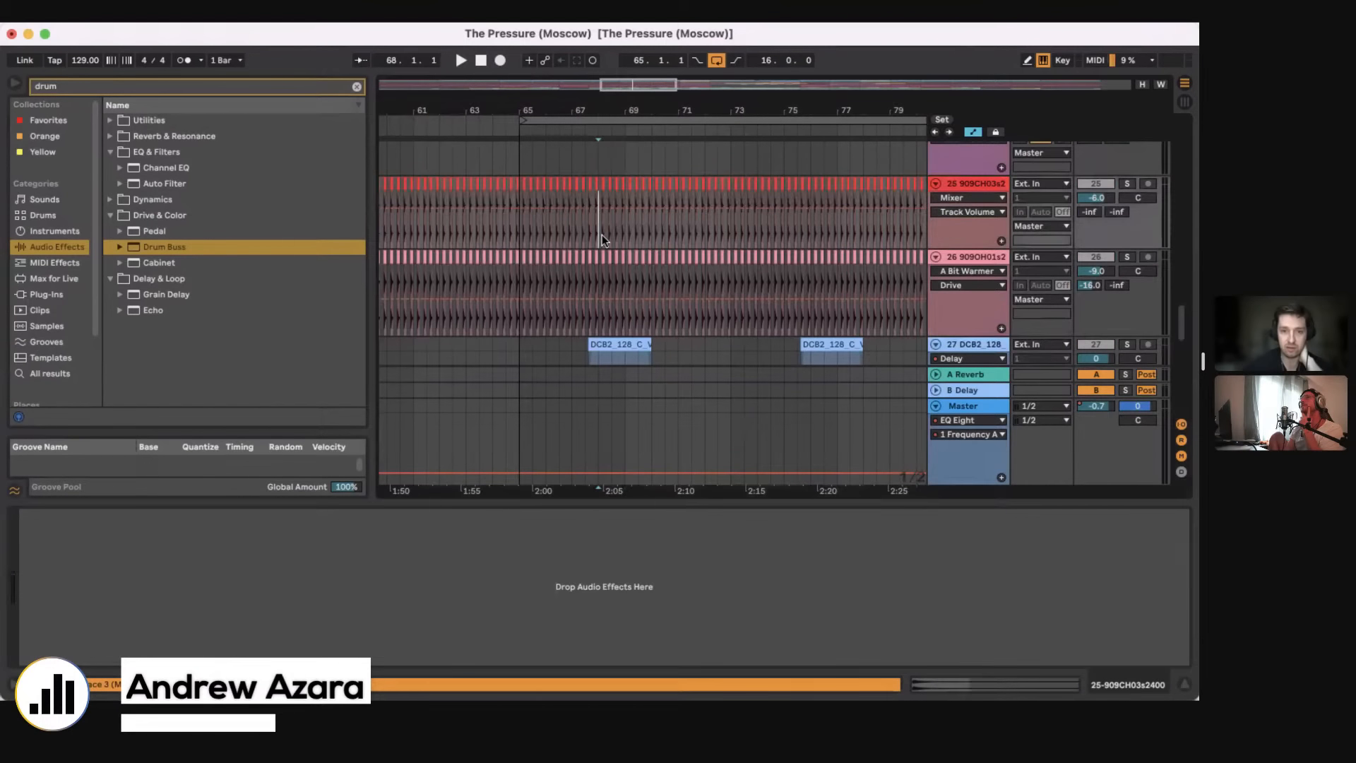
# Step: Examine the effect chains on the 20 BEAT 2 and 21 BEAT 2 tracks and check the 19 Group for devices
pyautogui.scroll(5, 602, 239)
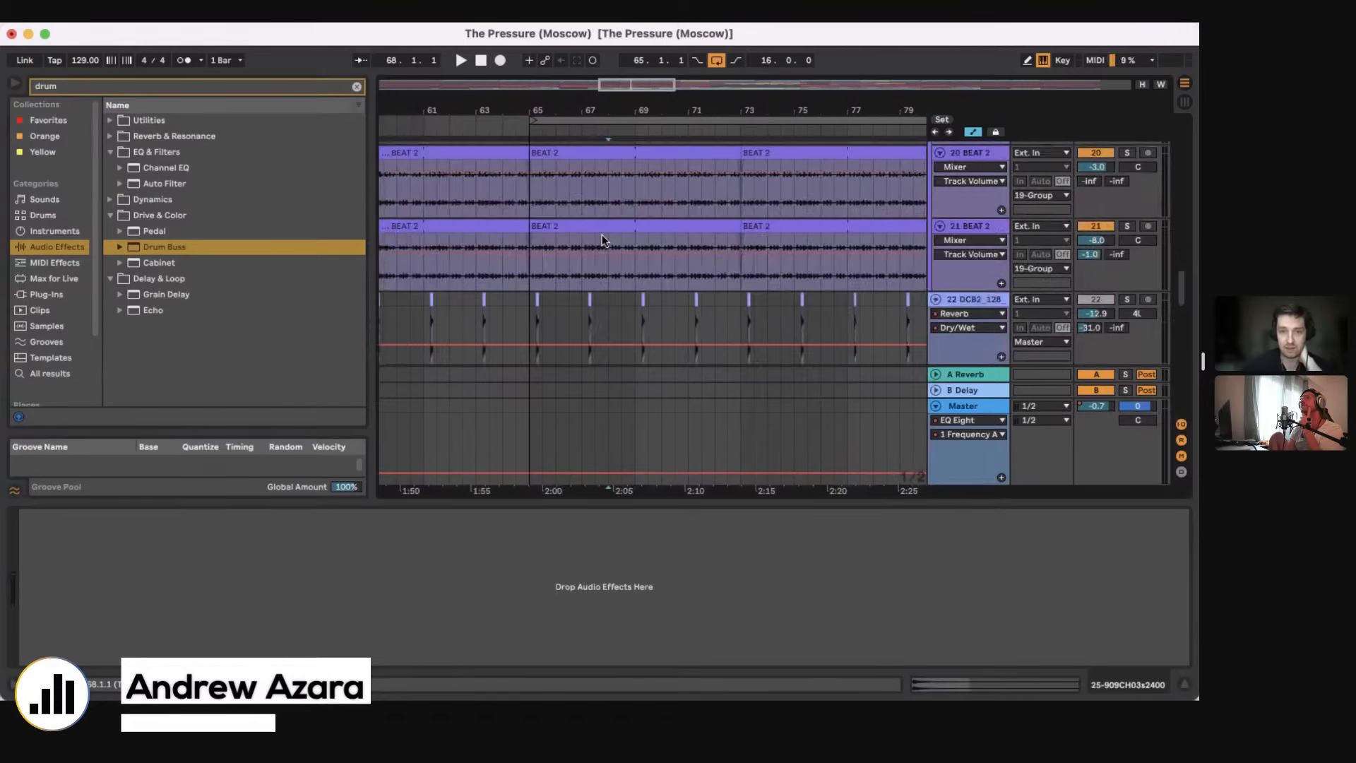
pyautogui.scroll(2, 605, 240)
pyautogui.click(616, 253)
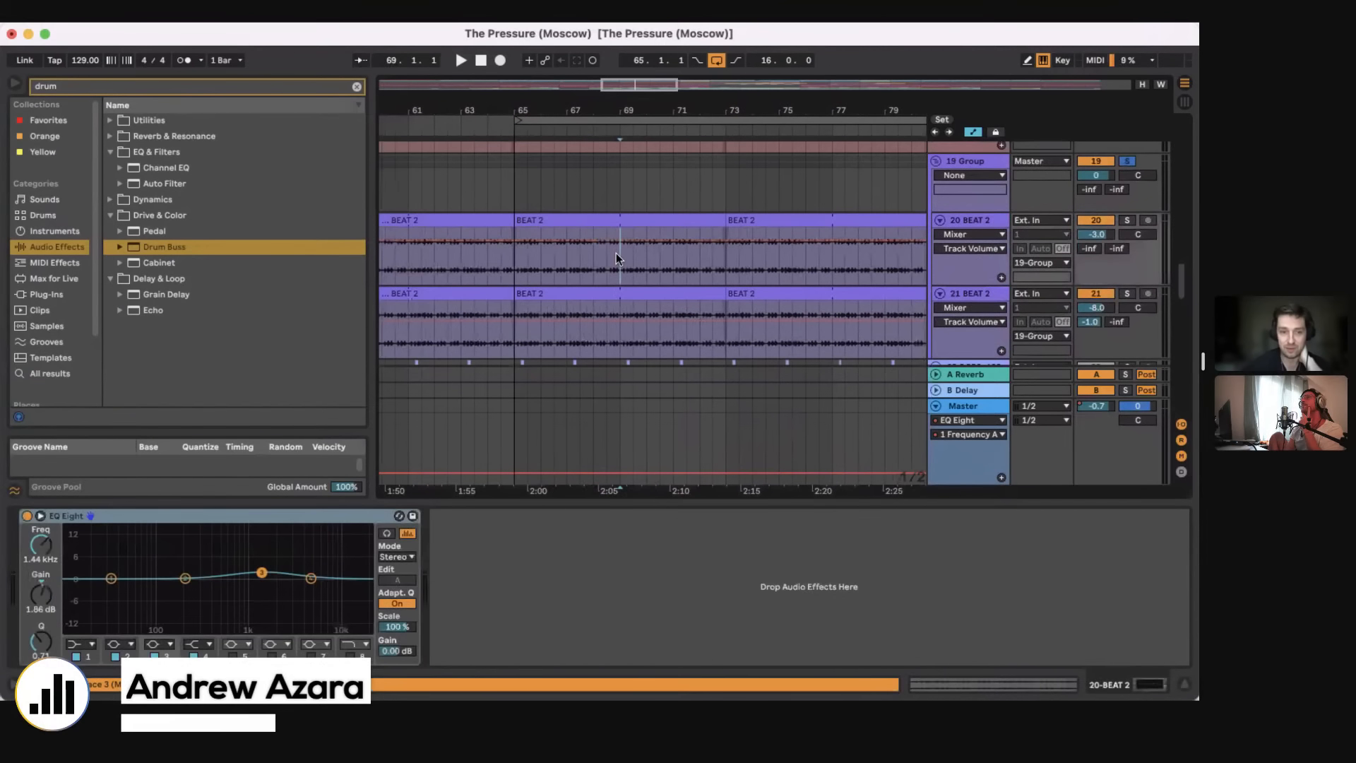
pyautogui.click(618, 343)
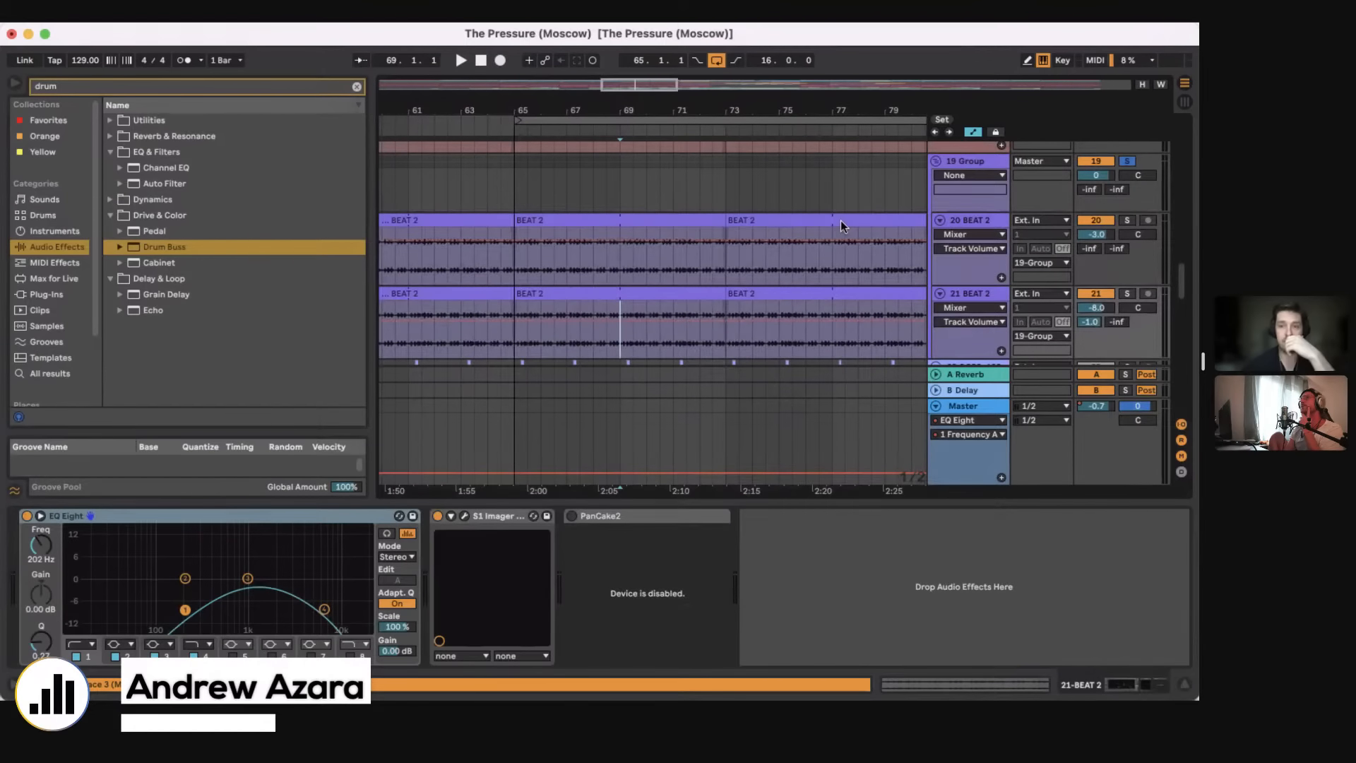
pyautogui.click(965, 167)
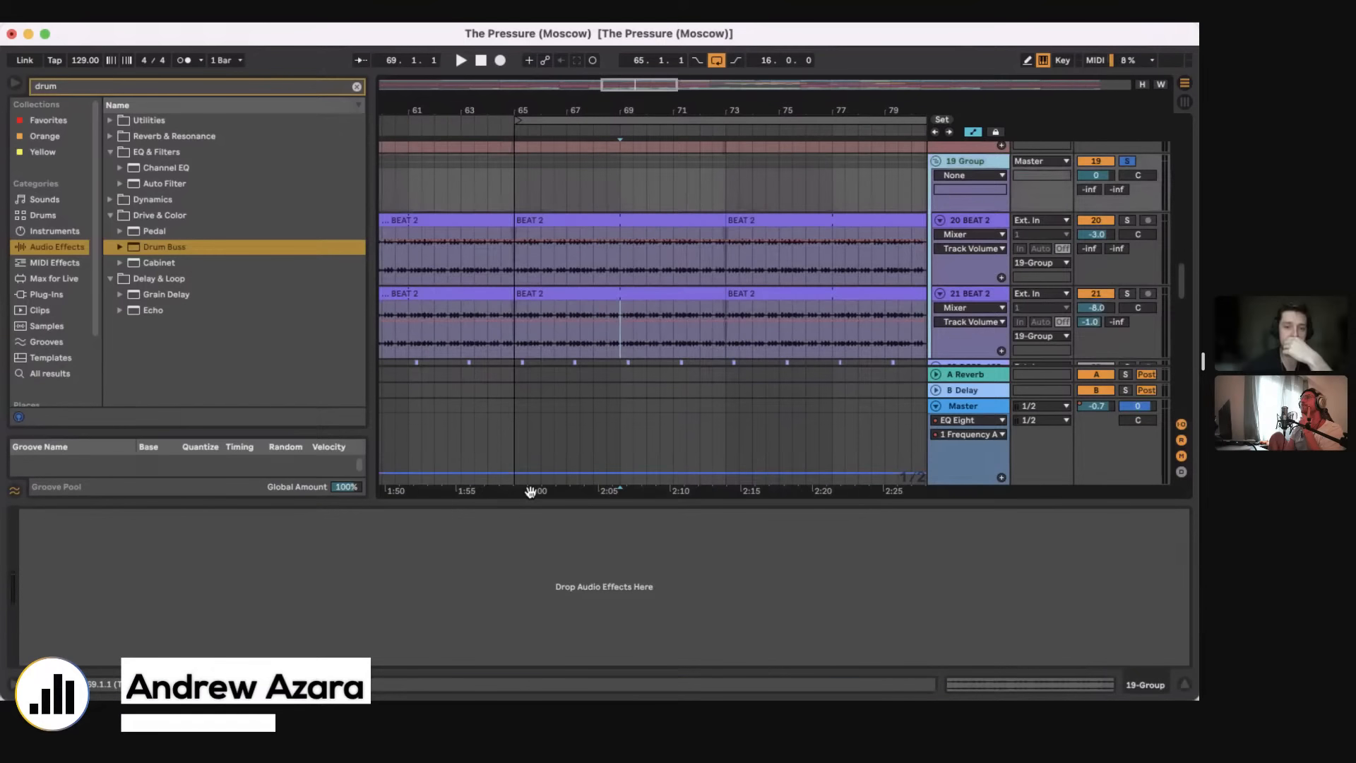
# Step: Hide the device view, set a four-bar loop starting at bar 65, and place the playback position at bar 65 on the 19 Group
pyautogui.press('super+alt+l')
pyautogui.moveTo(624, 111); pyautogui.dragTo(622, 79)
pyautogui.moveTo(765, 122); pyautogui.dragTo(608, 253)
pyautogui.scroll(2, 608, 253)
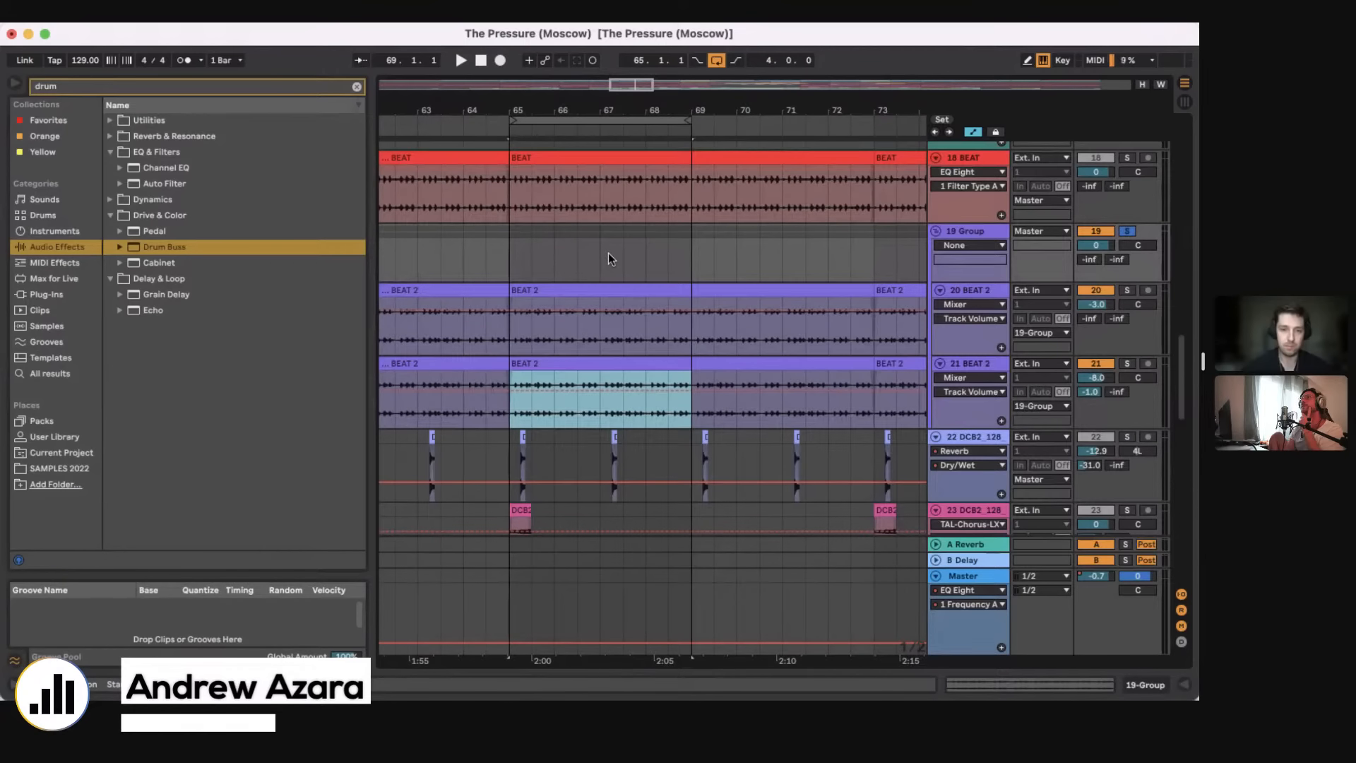
pyautogui.click(506, 245)
pyautogui.scroll(2, 506, 245)
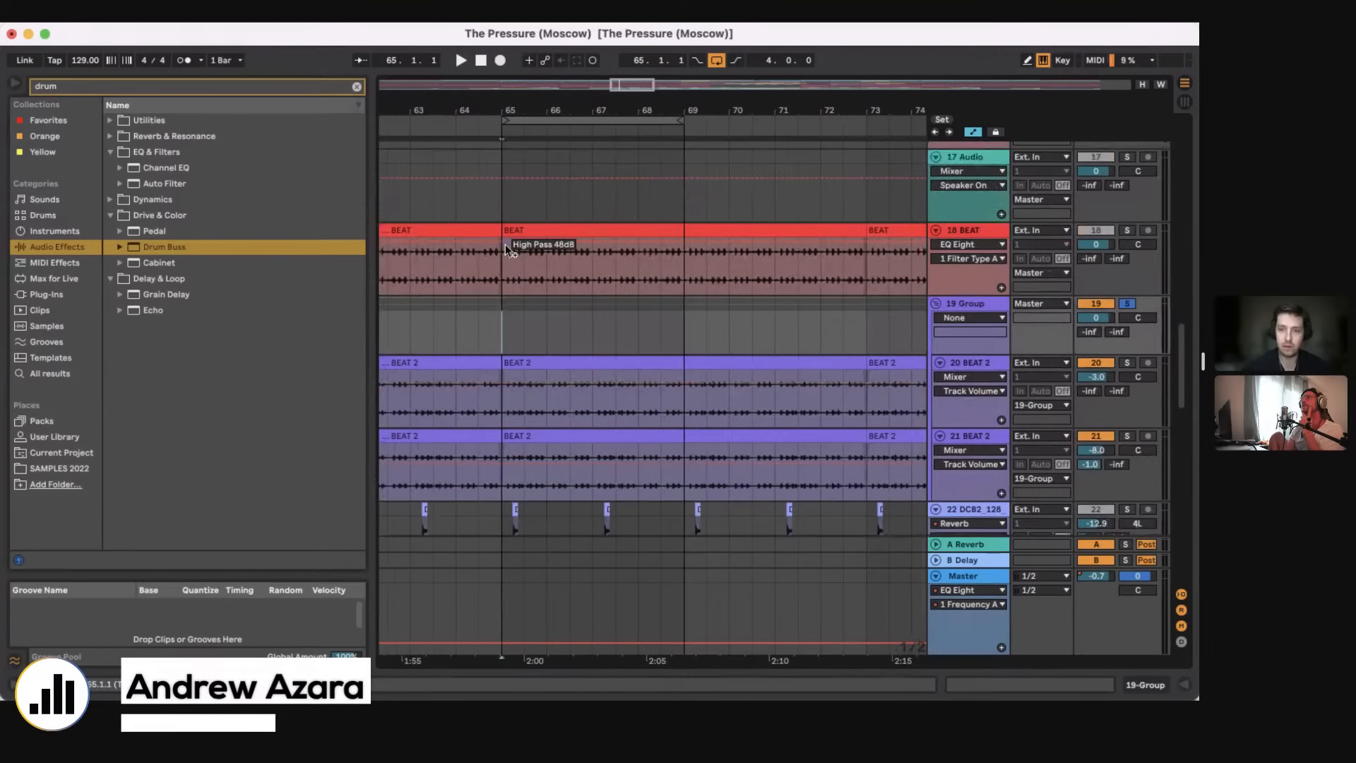
pyautogui.scroll(2, 506, 244)
pyautogui.scroll(3, 506, 245)
pyautogui.scroll(-4, 506, 244)
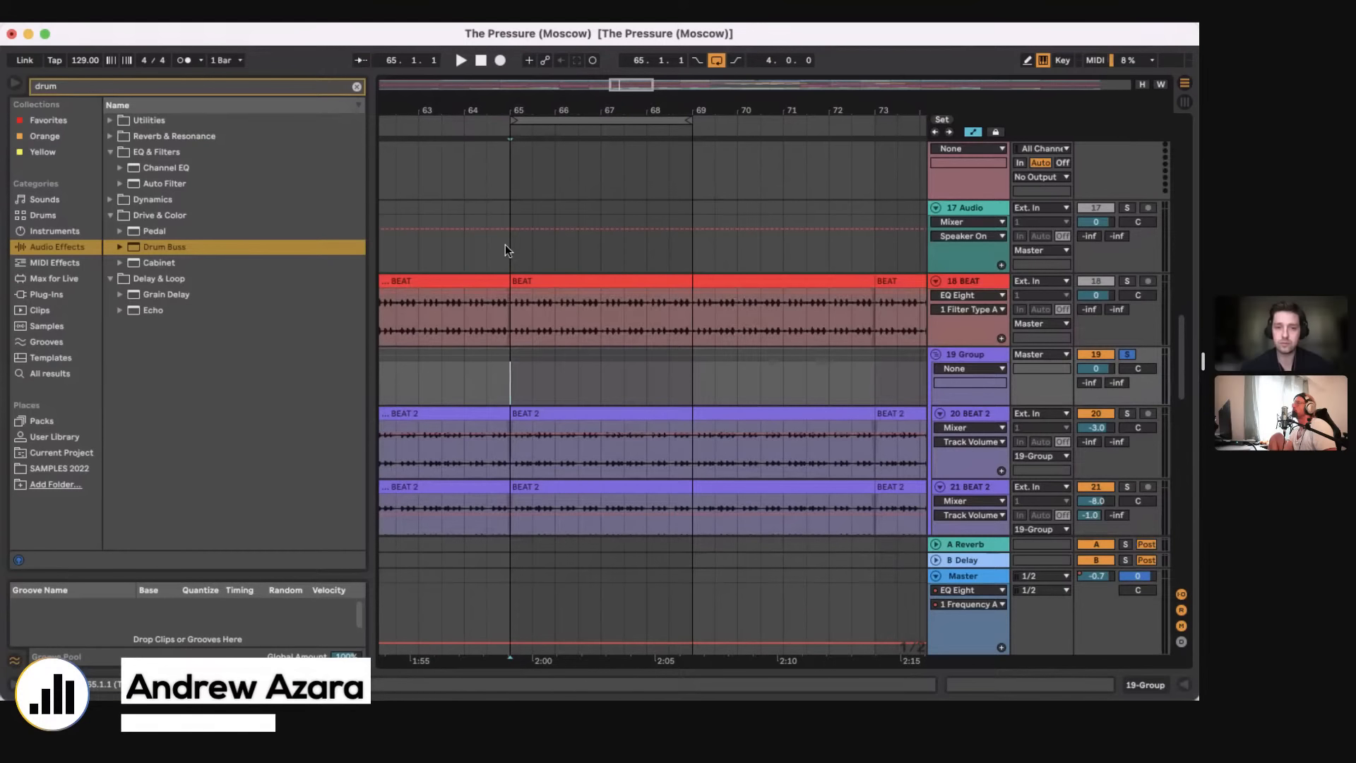
# Step: Fold all tracks in the arrangement to get an overview of the parts around bar 65
pyautogui.moveTo(543, 109); pyautogui.dragTo(543, 43)
pyautogui.scroll(15, 669, 393)
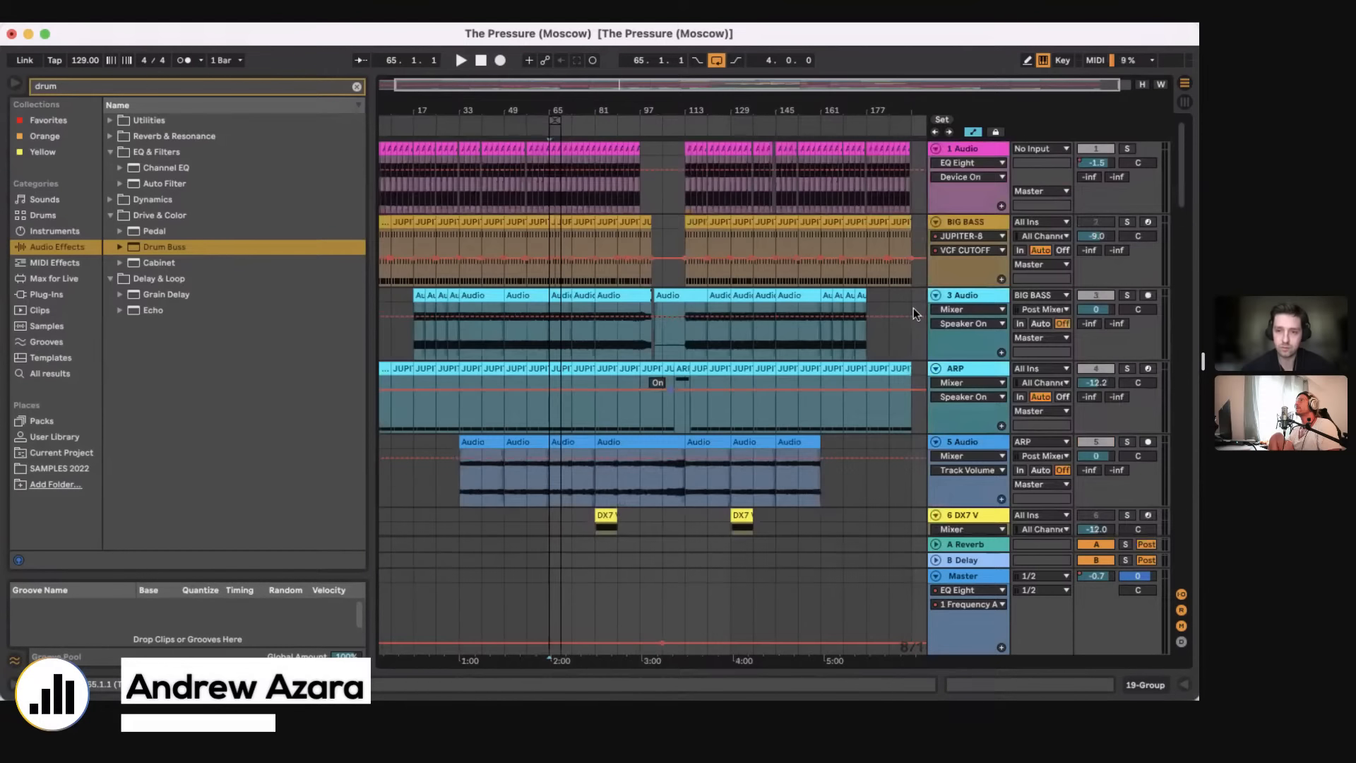
pyautogui.keyDown('alt'); pyautogui.click(936, 295); pyautogui.keyUp('alt')
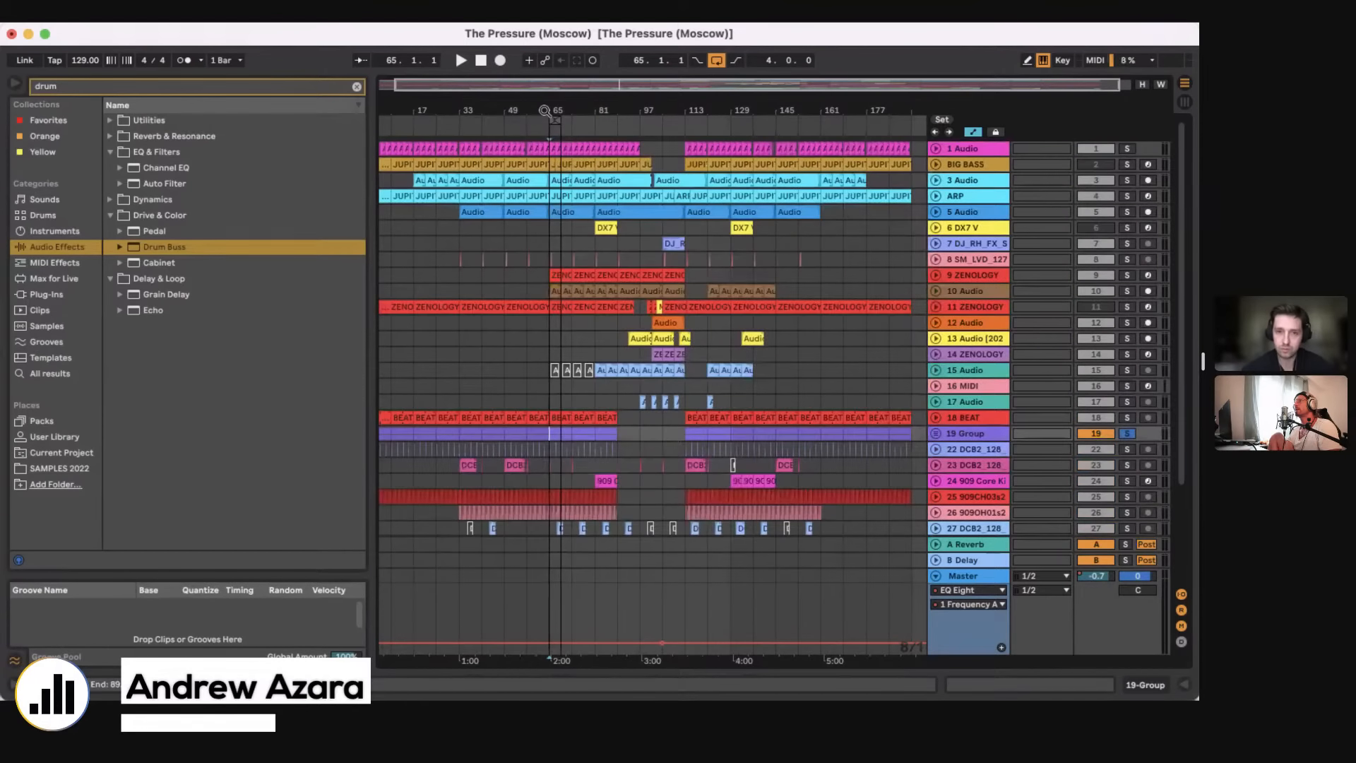
pyautogui.moveTo(551, 109); pyautogui.dragTo(551, 169)
pyautogui.scroll(-3, 626, 359)
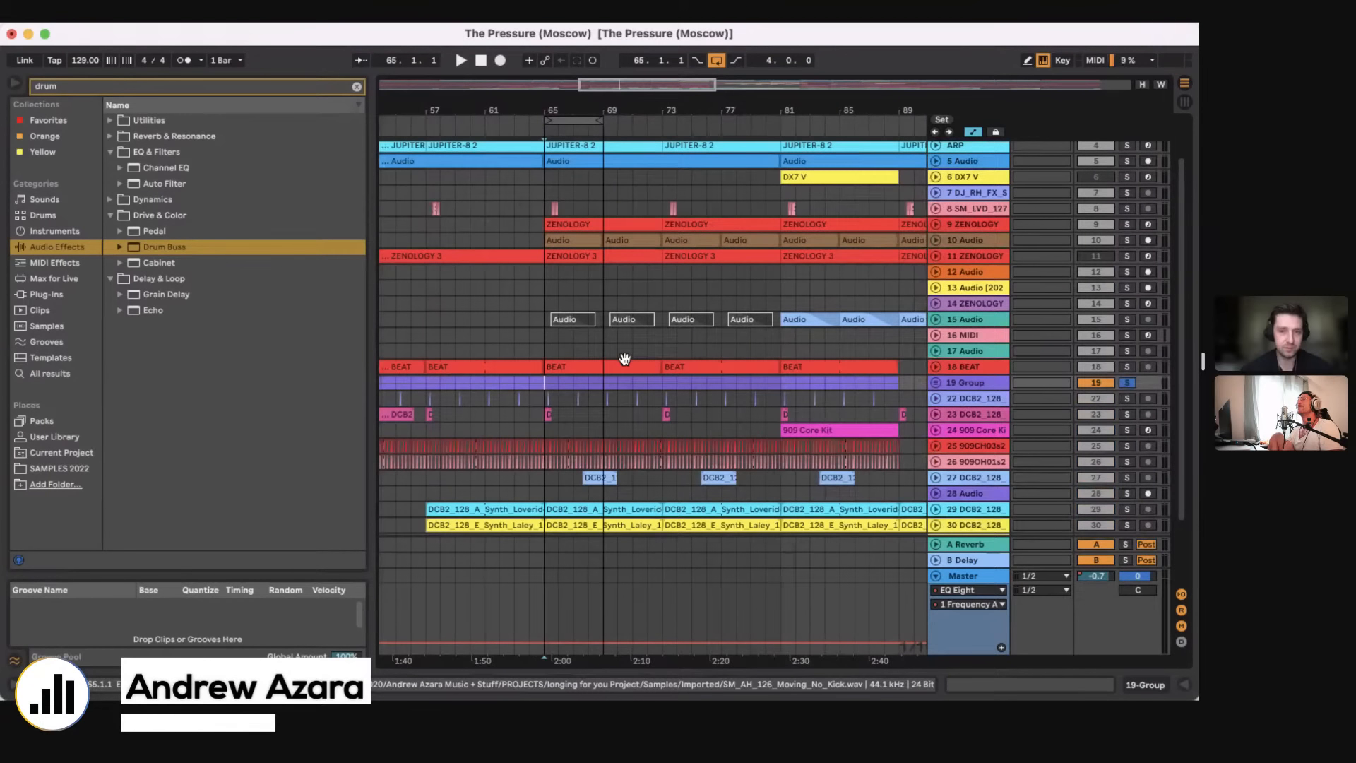
pyautogui.scroll(-5, 625, 362)
pyautogui.scroll(5, 629, 361)
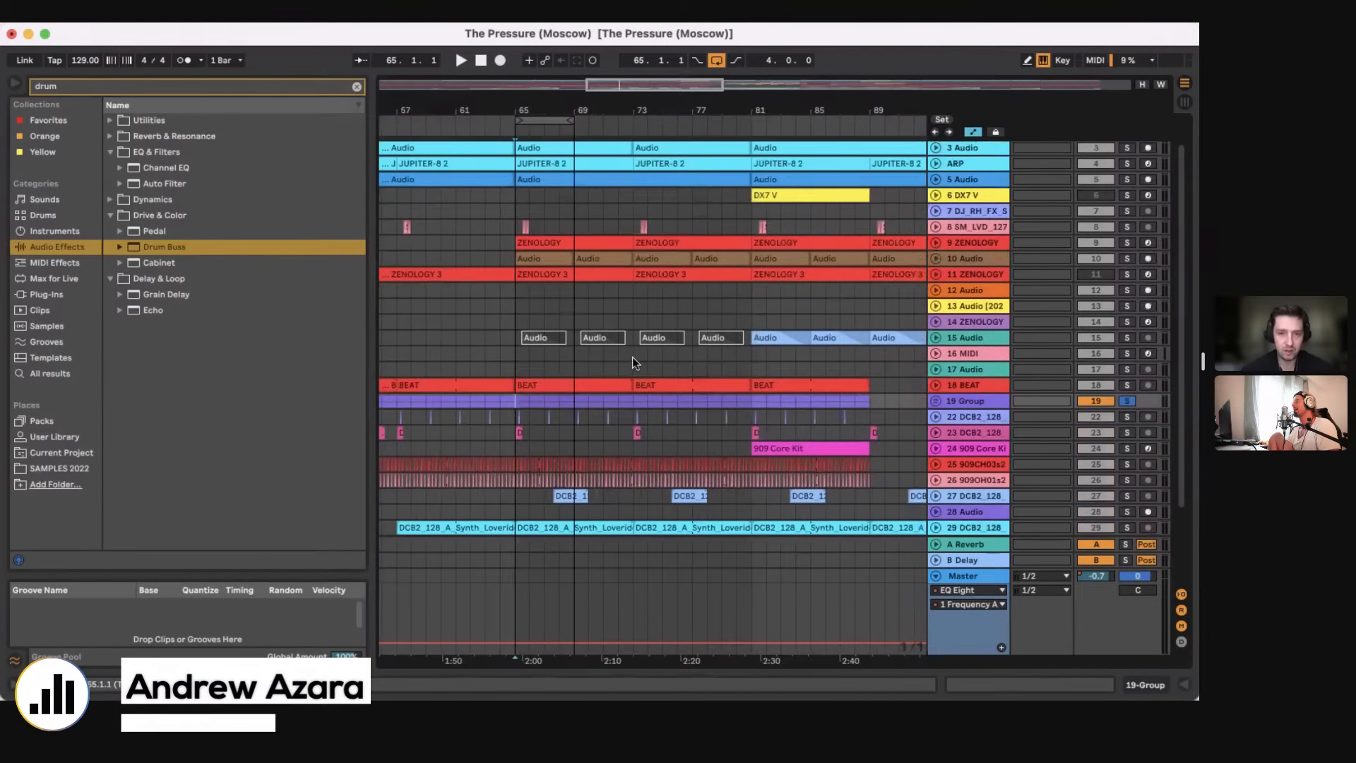
# Step: Unfold the 9 ZENOLOGY, 10 Audio and 11 ZENOLOGY tracks and place the playback position at bar 103 on 11 ZENOLOGY
pyautogui.click(934, 247)
pyautogui.click(936, 322)
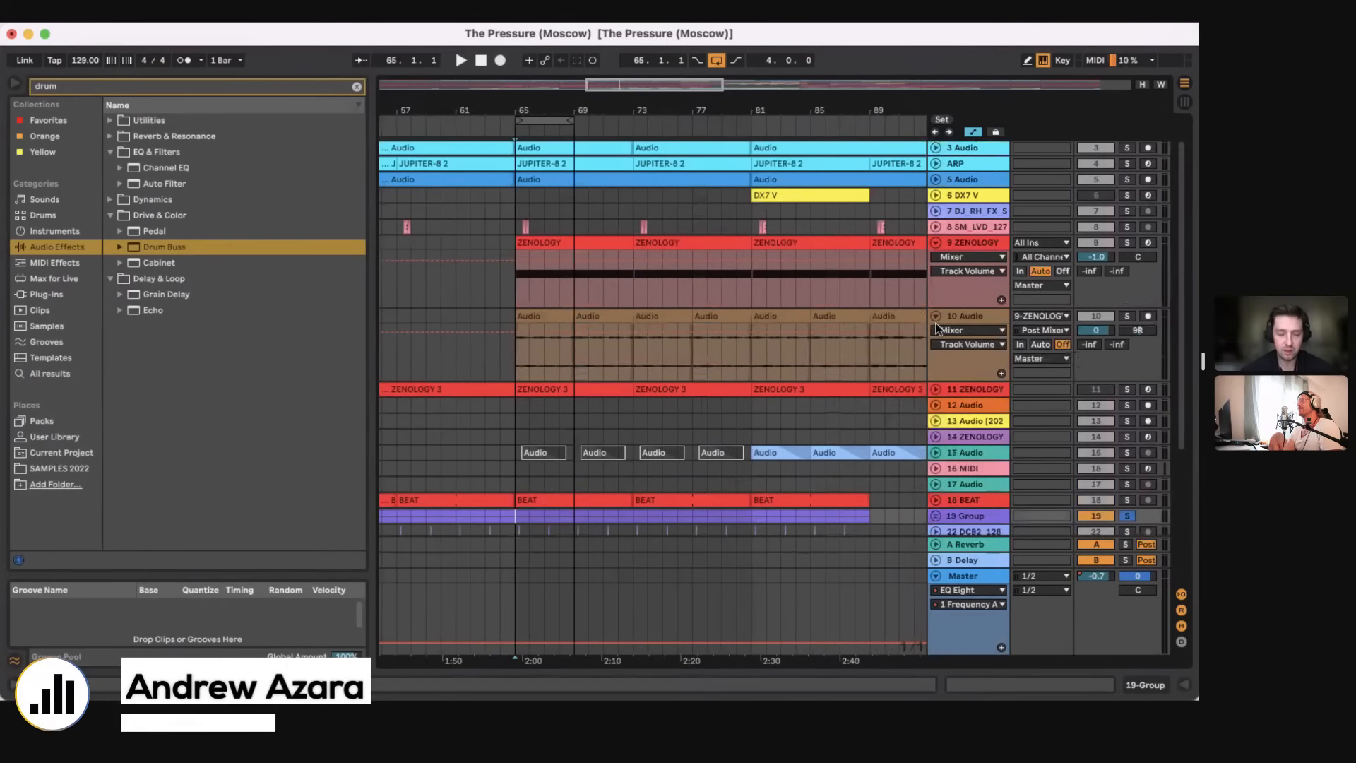
pyautogui.click(935, 389)
pyautogui.hscroll(5, 807, 381)
pyautogui.scroll(-1, 808, 382)
pyautogui.hscroll(2, 808, 380)
pyautogui.scroll(1, 808, 380)
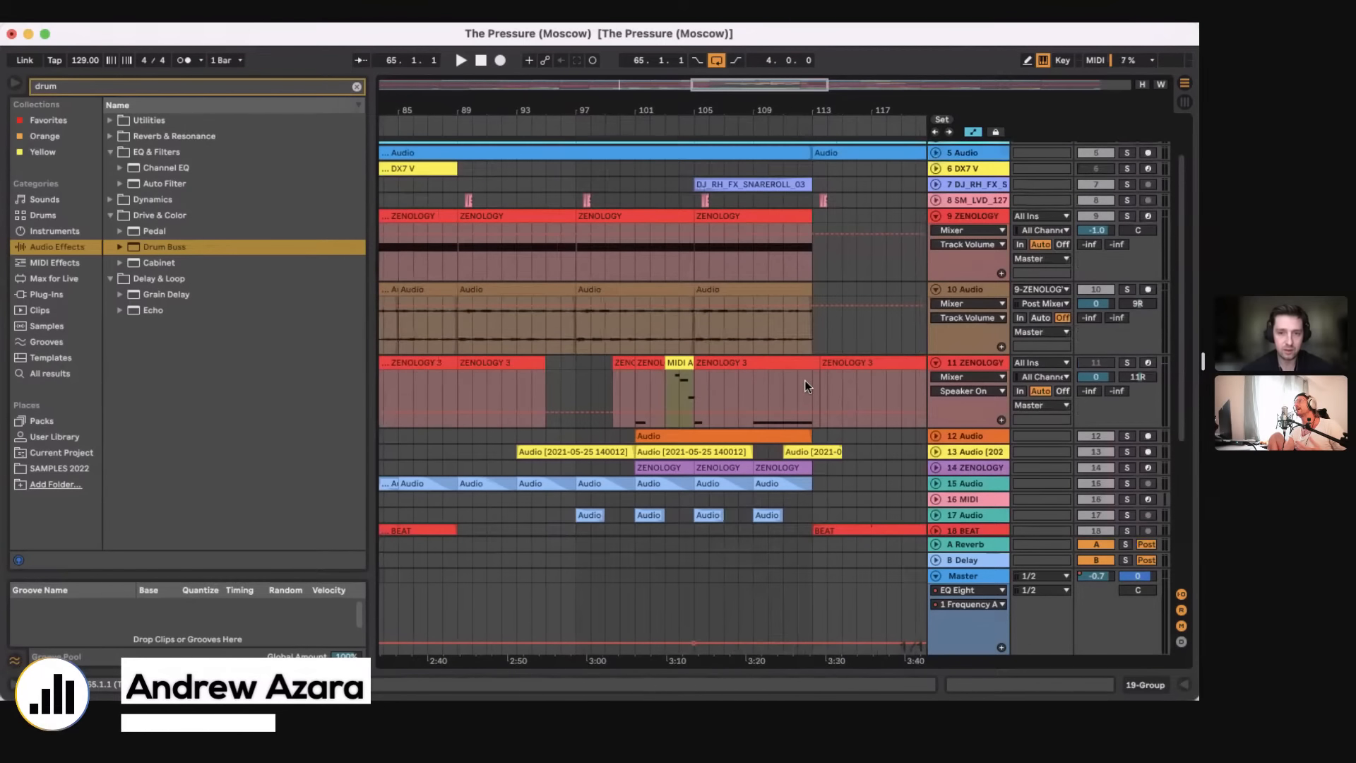
pyautogui.moveTo(686, 110); pyautogui.dragTo(686, 184)
pyautogui.click(620, 389)
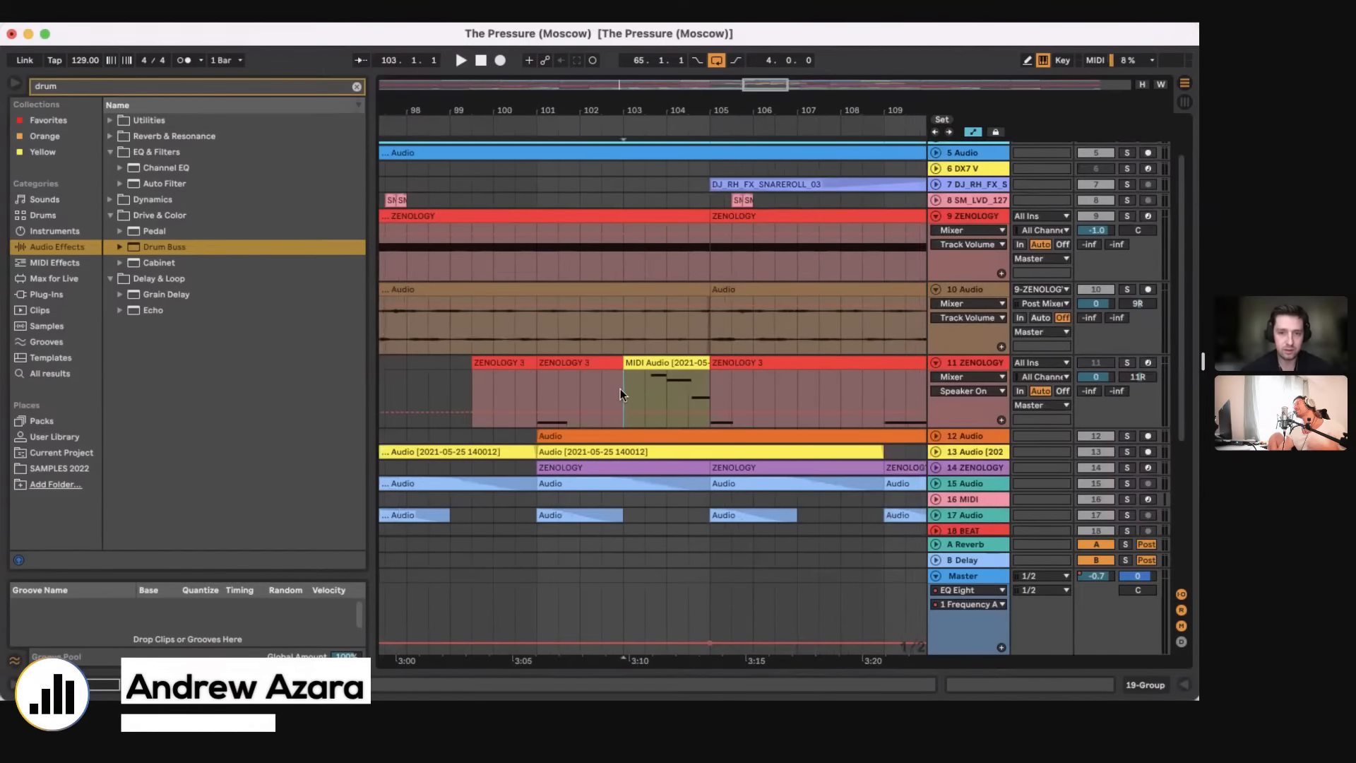
pyautogui.scroll(-3, 621, 388)
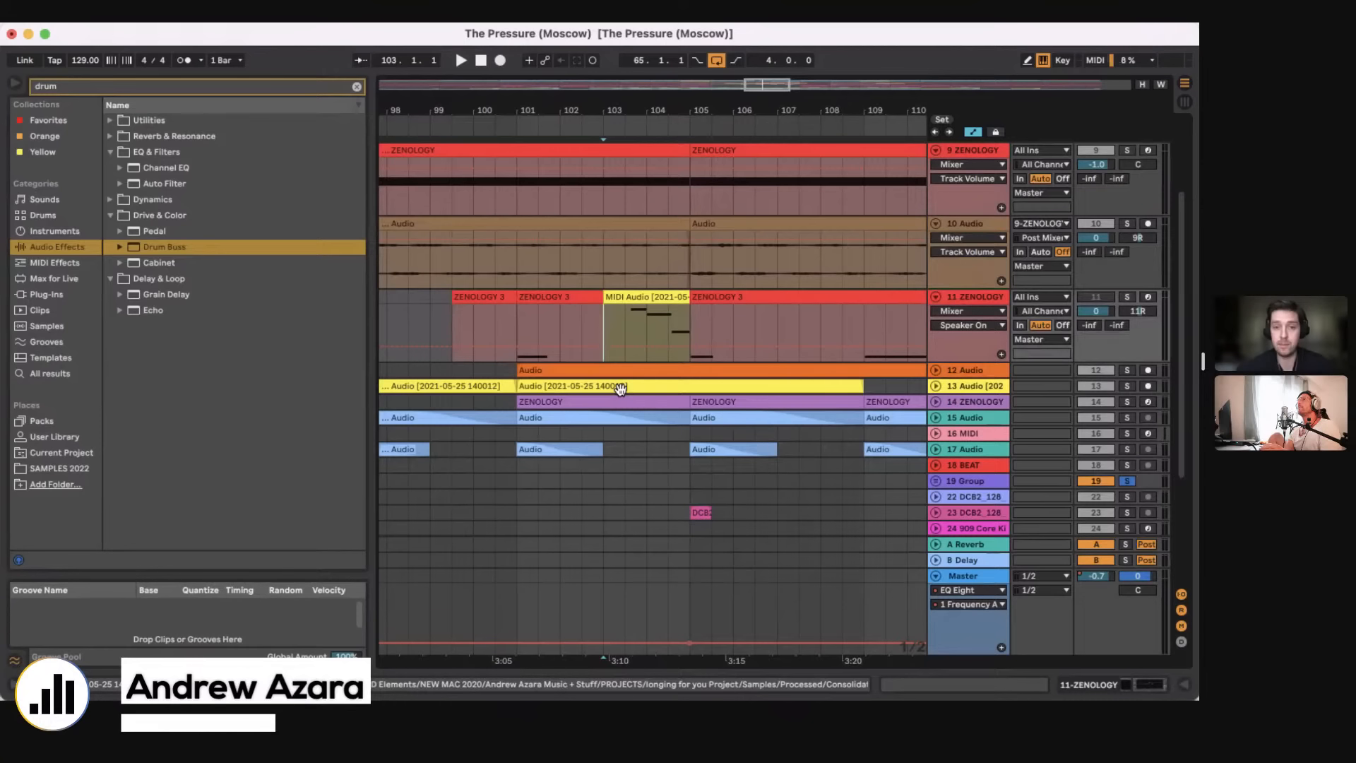
# Step: Solo the 11 ZENOLOGY track and play it from bar 101 and across the MIDI clip at bar 103
pyautogui.click(548, 325)
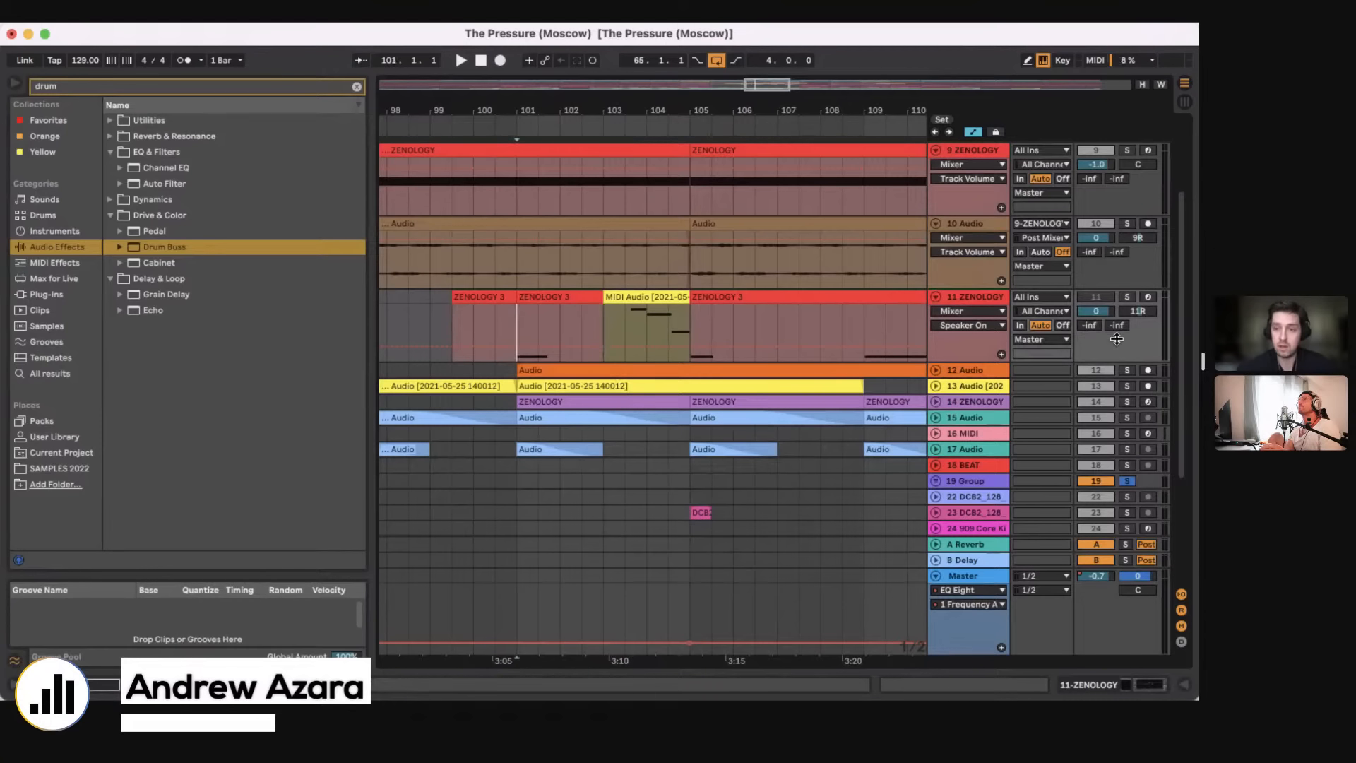
pyautogui.click(1126, 296)
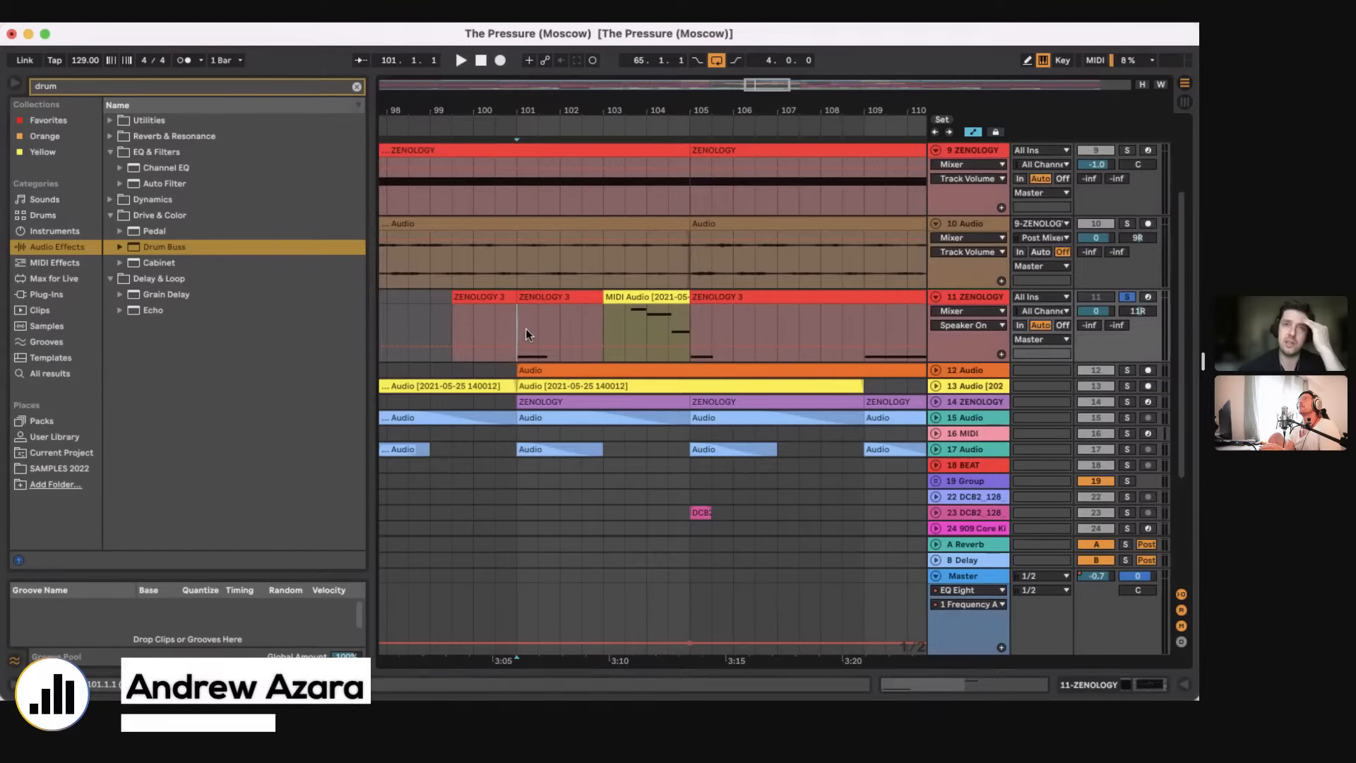
pyautogui.press('space')
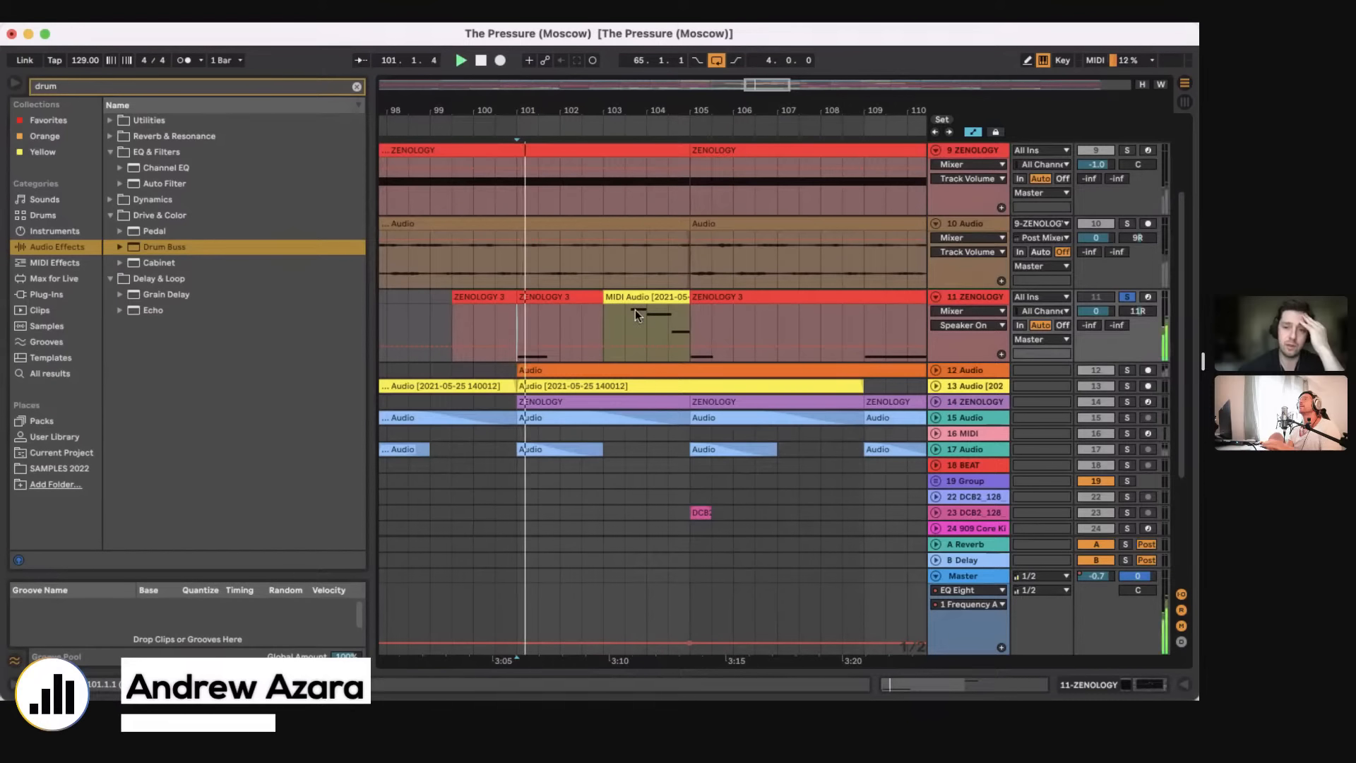
pyautogui.click(625, 328)
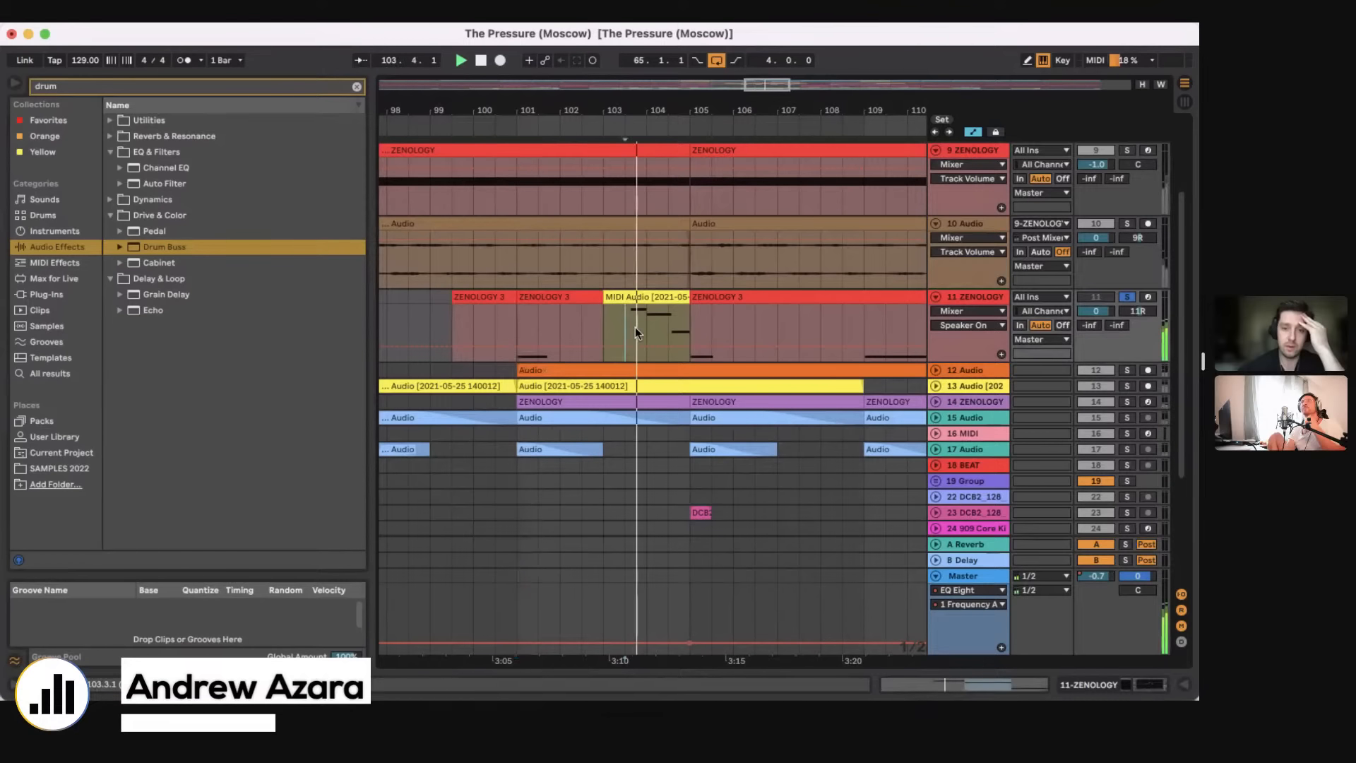
pyautogui.click(592, 329)
# Step: Show the devices of the 11 ZENOLOGY track and open the ZENOLOGY plugin window to view its preset
pyautogui.click(1148, 682)
pyautogui.click(53, 516)
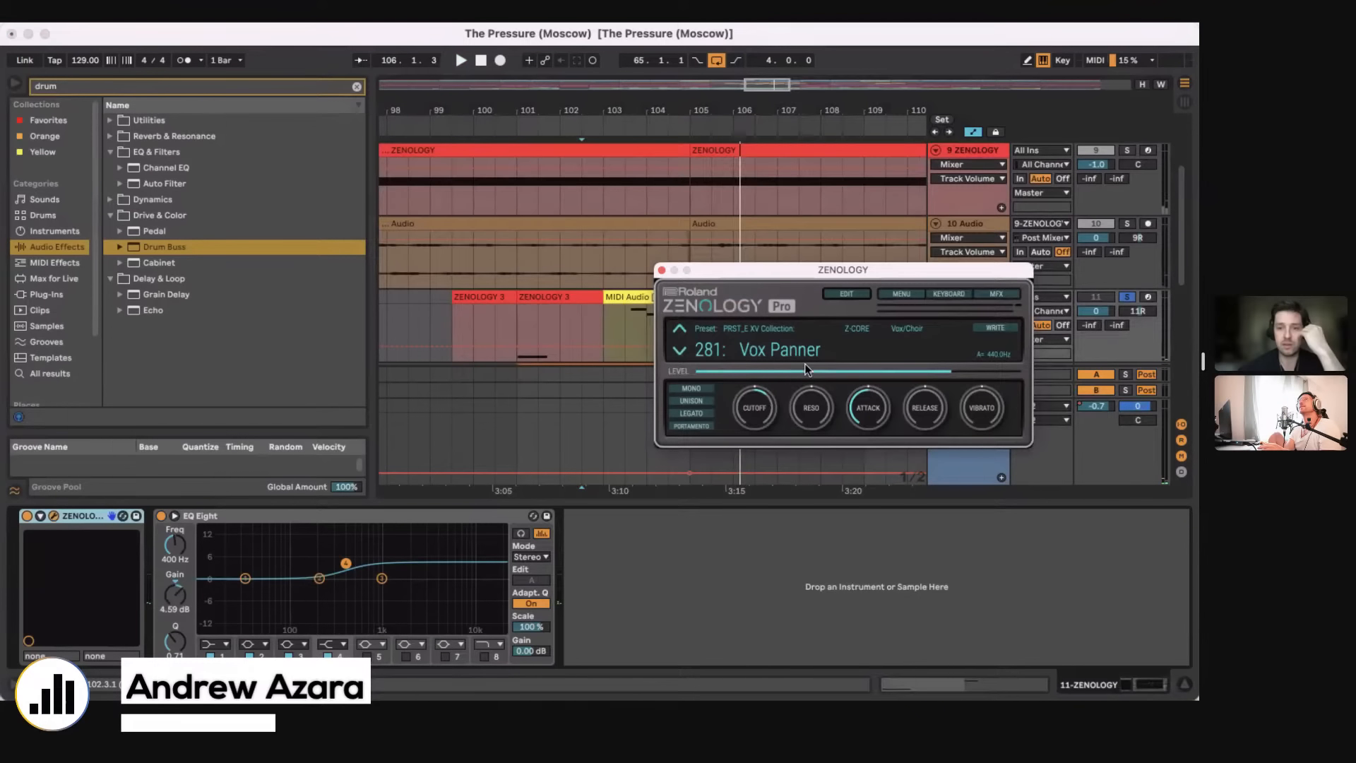
pyautogui.moveTo(743, 272); pyautogui.dragTo(792, 326)
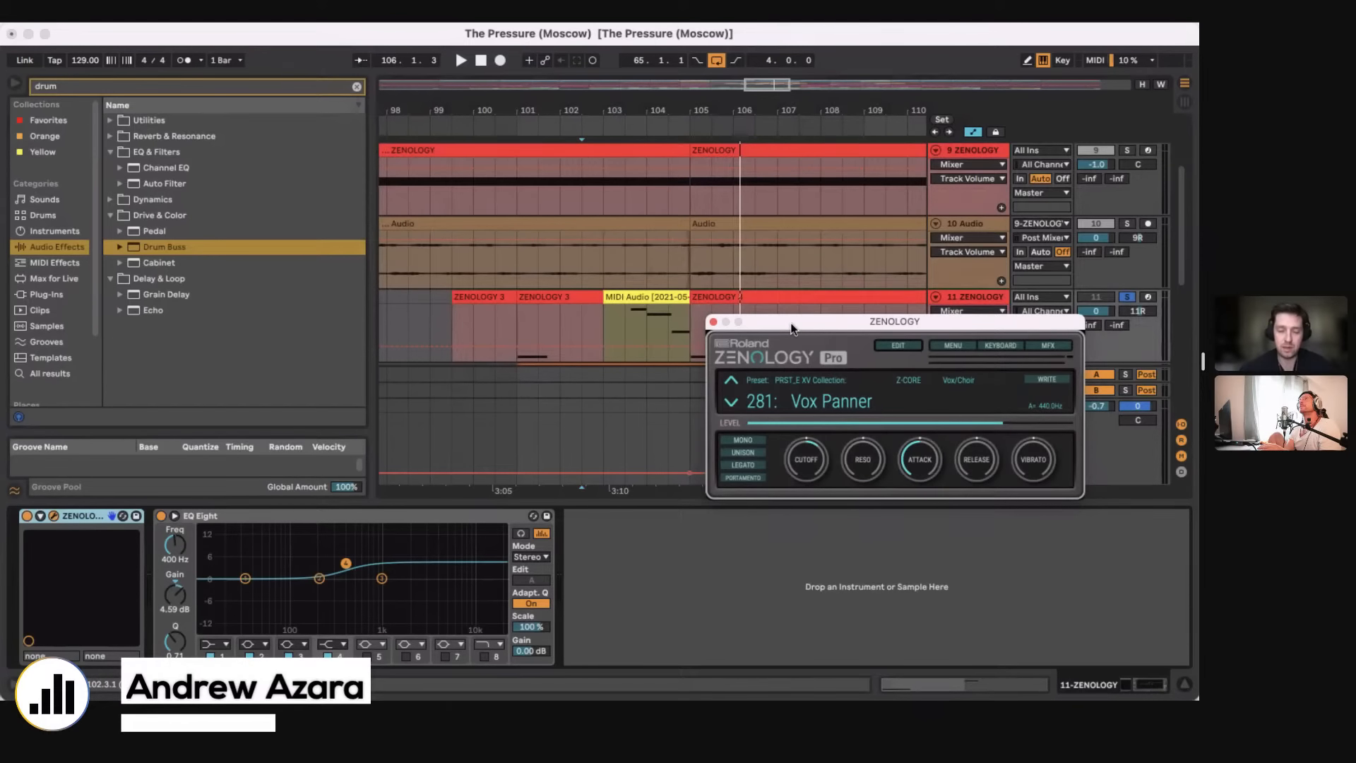
# Step: Play the soloed 11 ZENOLOGY track from bar 103.3 and from bar 105, and close the ZENOLOGY plugin window
pyautogui.click(630, 325)
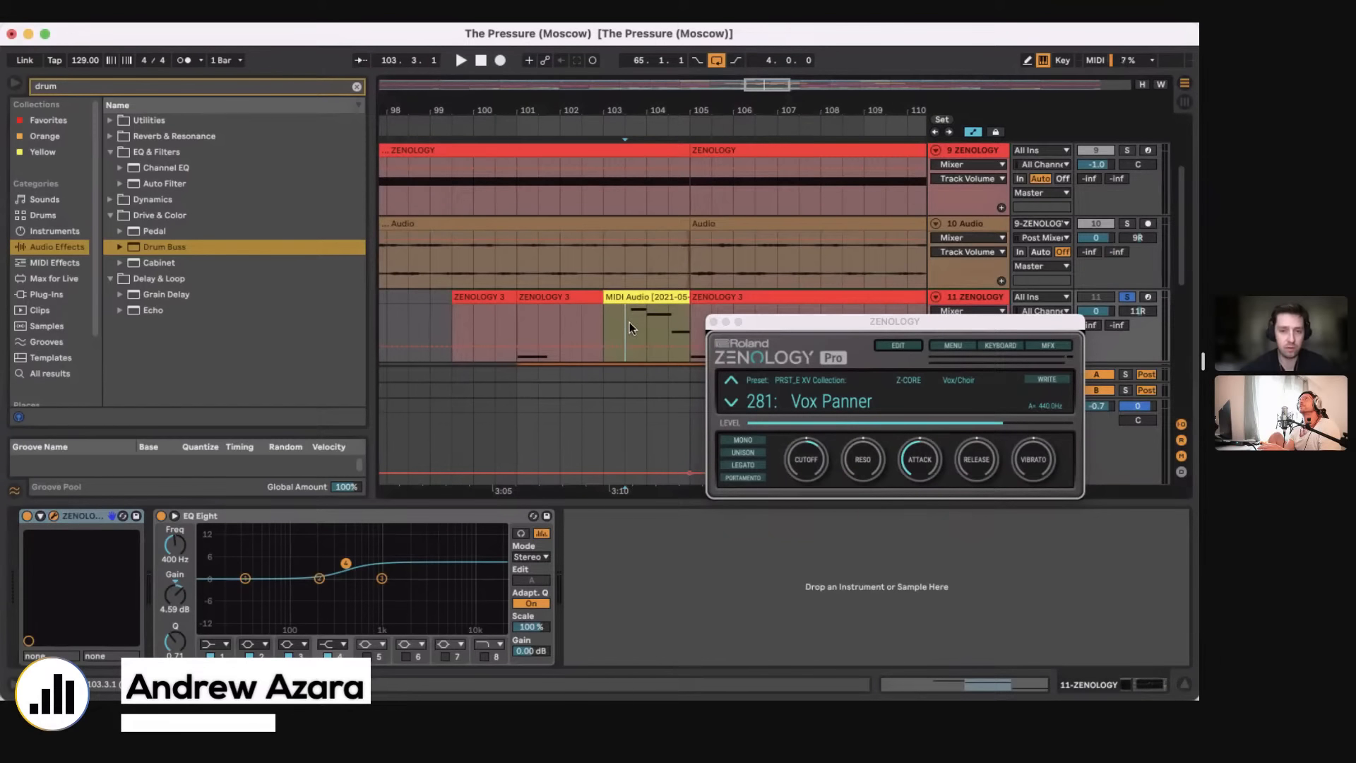
pyautogui.press('space')
pyautogui.moveTo(767, 339); pyautogui.dragTo(795, 397)
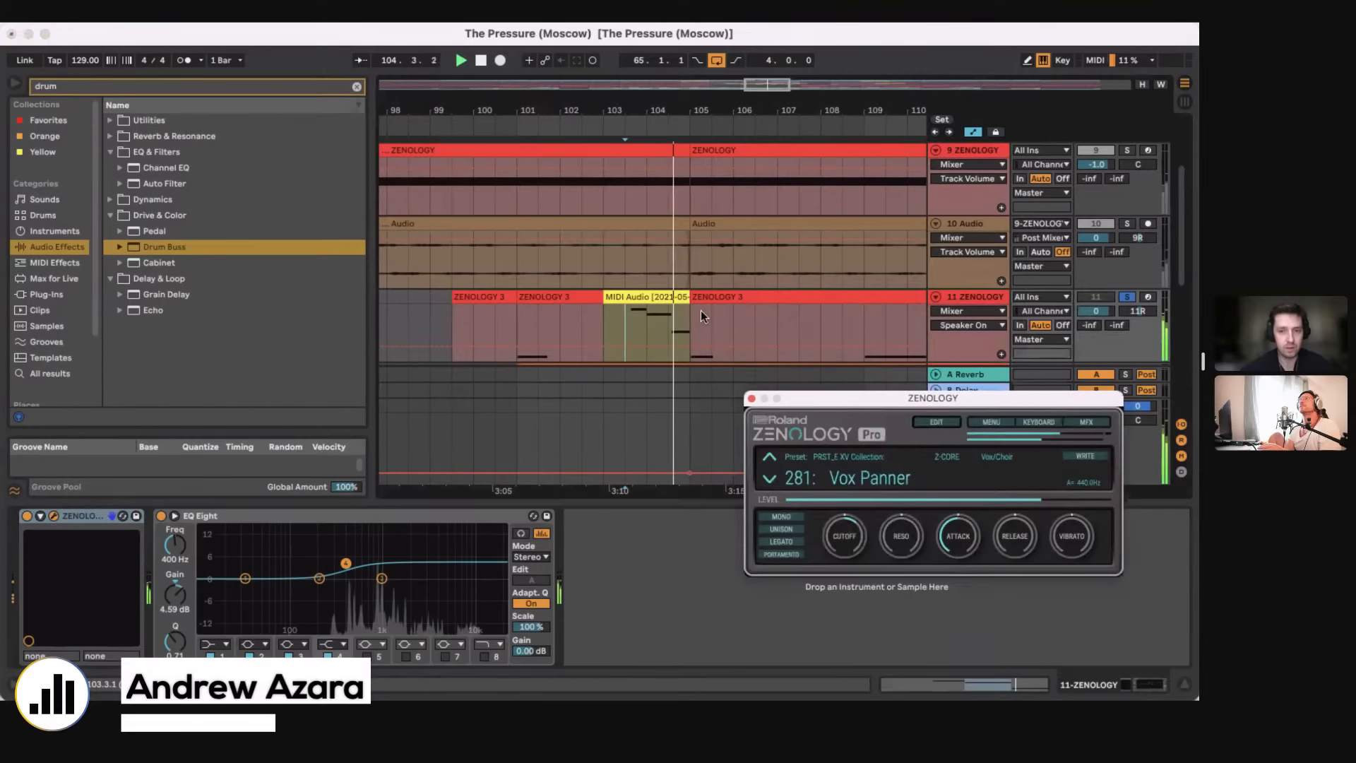
pyautogui.click(688, 323)
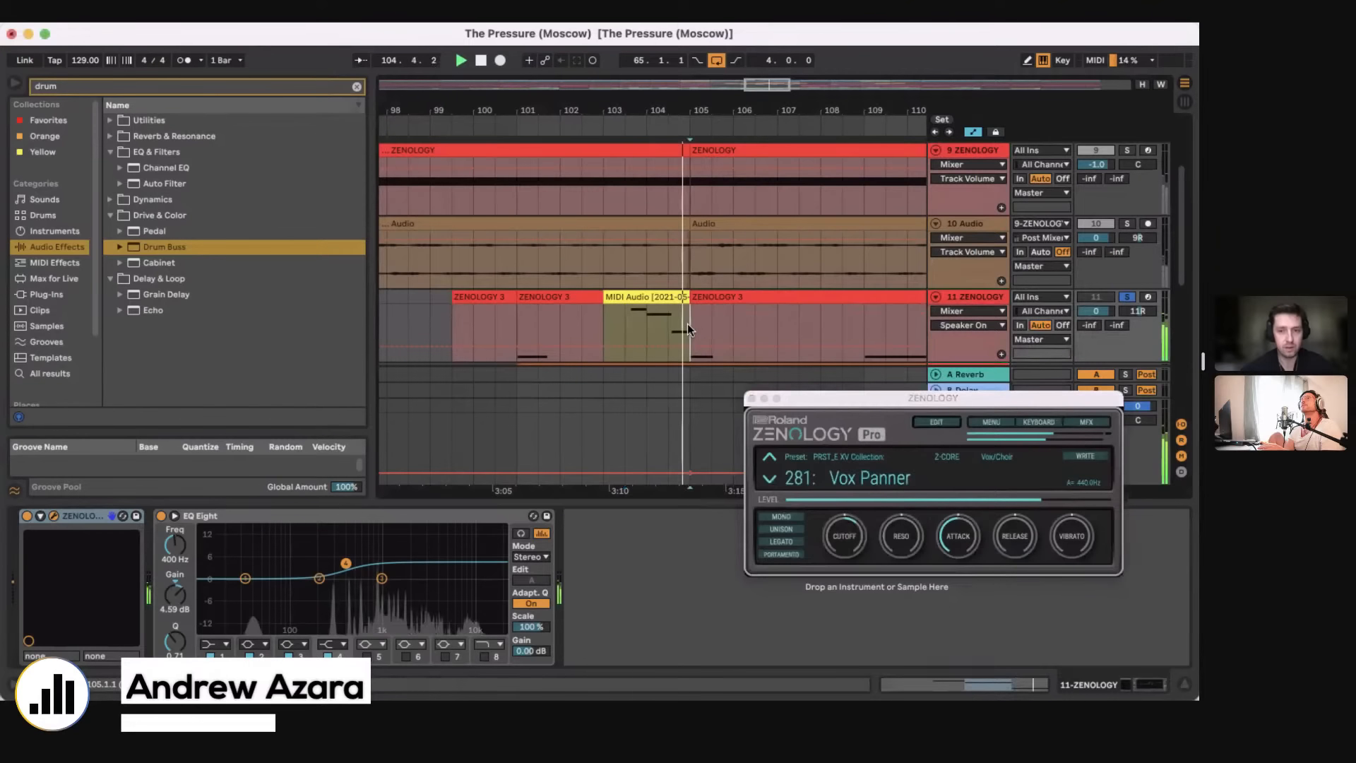
pyautogui.click(752, 400)
# Step: Unfold the 12 Audio track, solo it and play it from bar 101
pyautogui.scroll(-4, 685, 251)
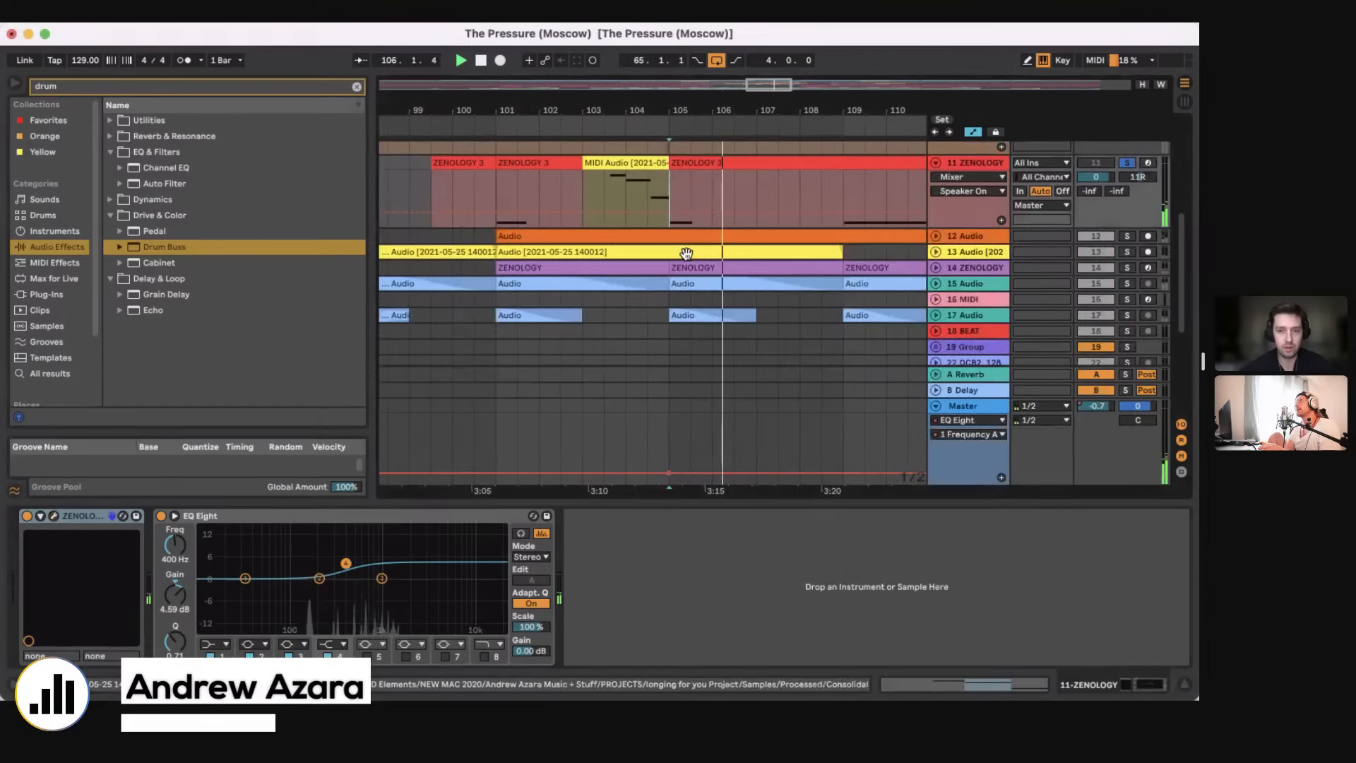
pyautogui.click(936, 239)
pyautogui.click(505, 286)
pyautogui.click(1127, 239)
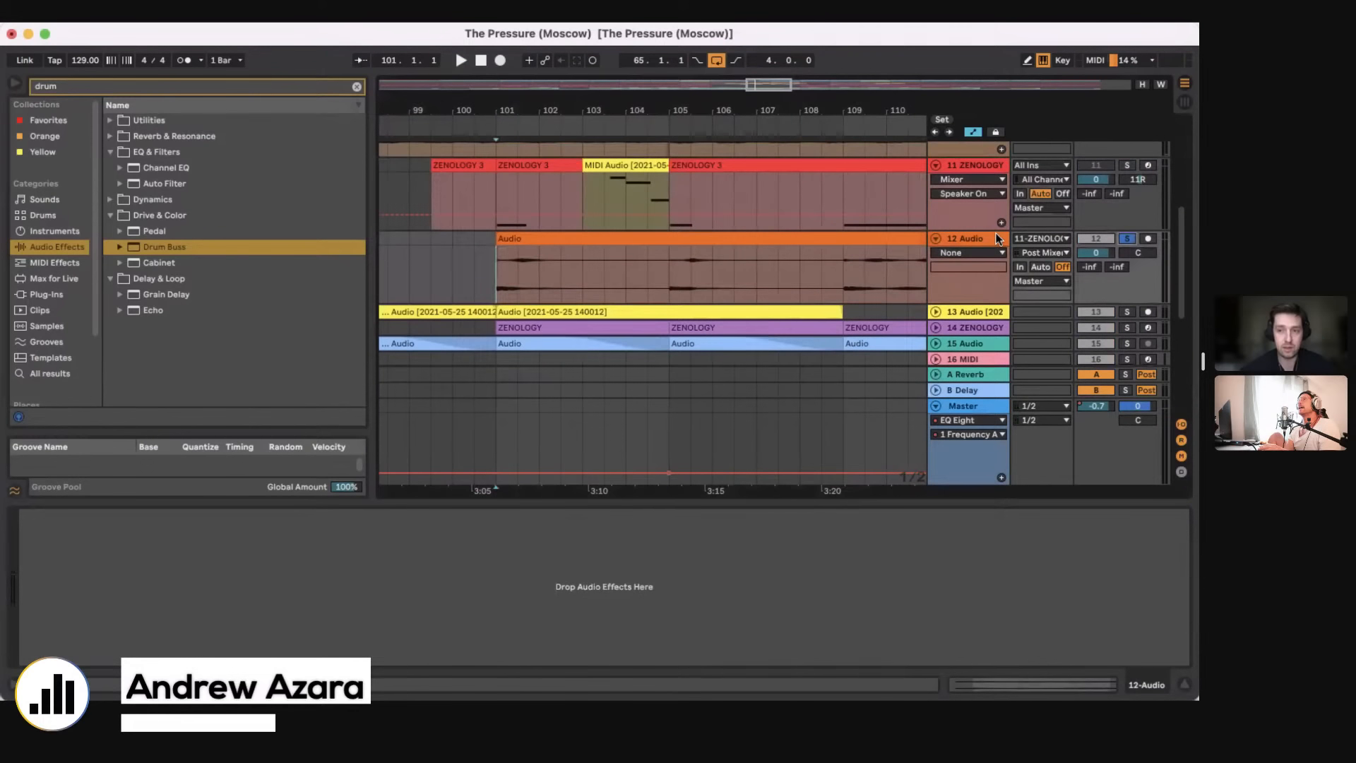
pyautogui.press('space')
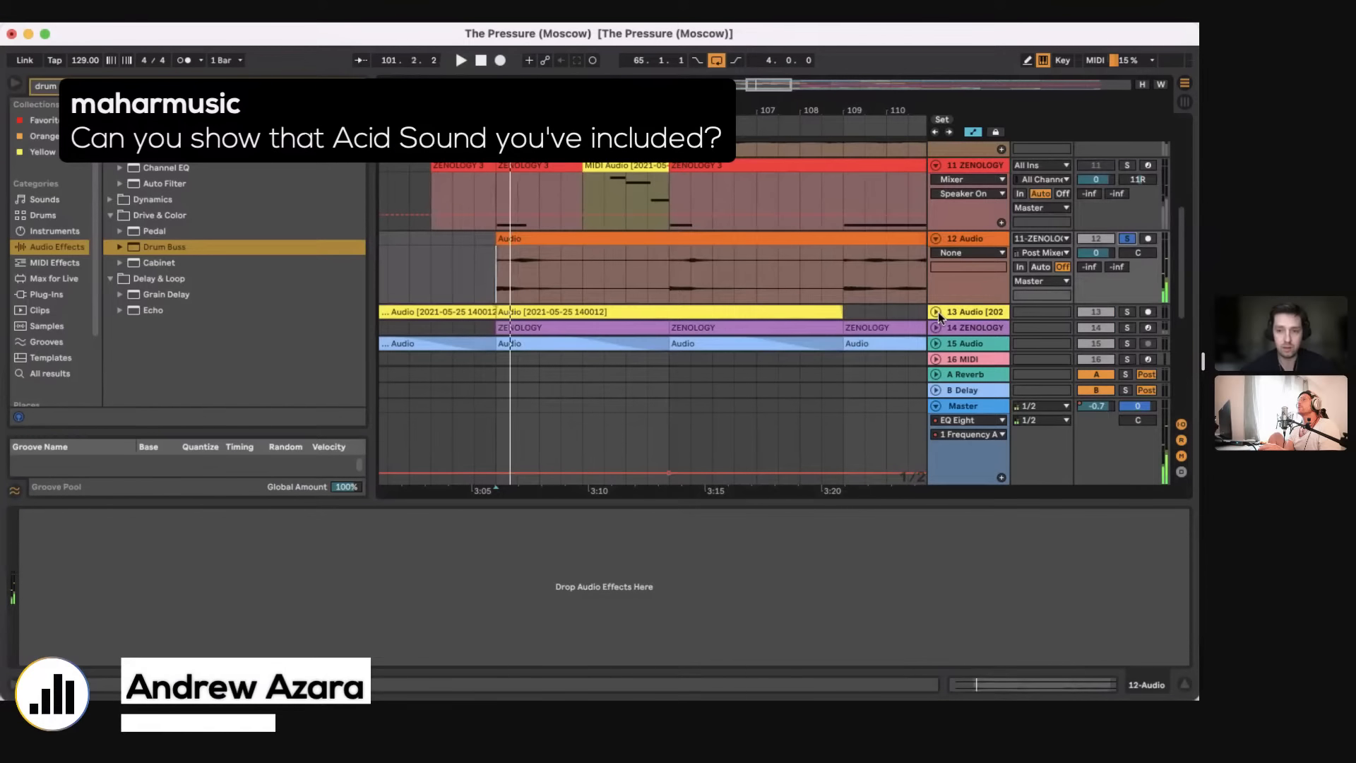
# Step: Unfold the 13 Audio track, examine its Utility and EQ Eight devices, and hide the device view
pyautogui.click(936, 312)
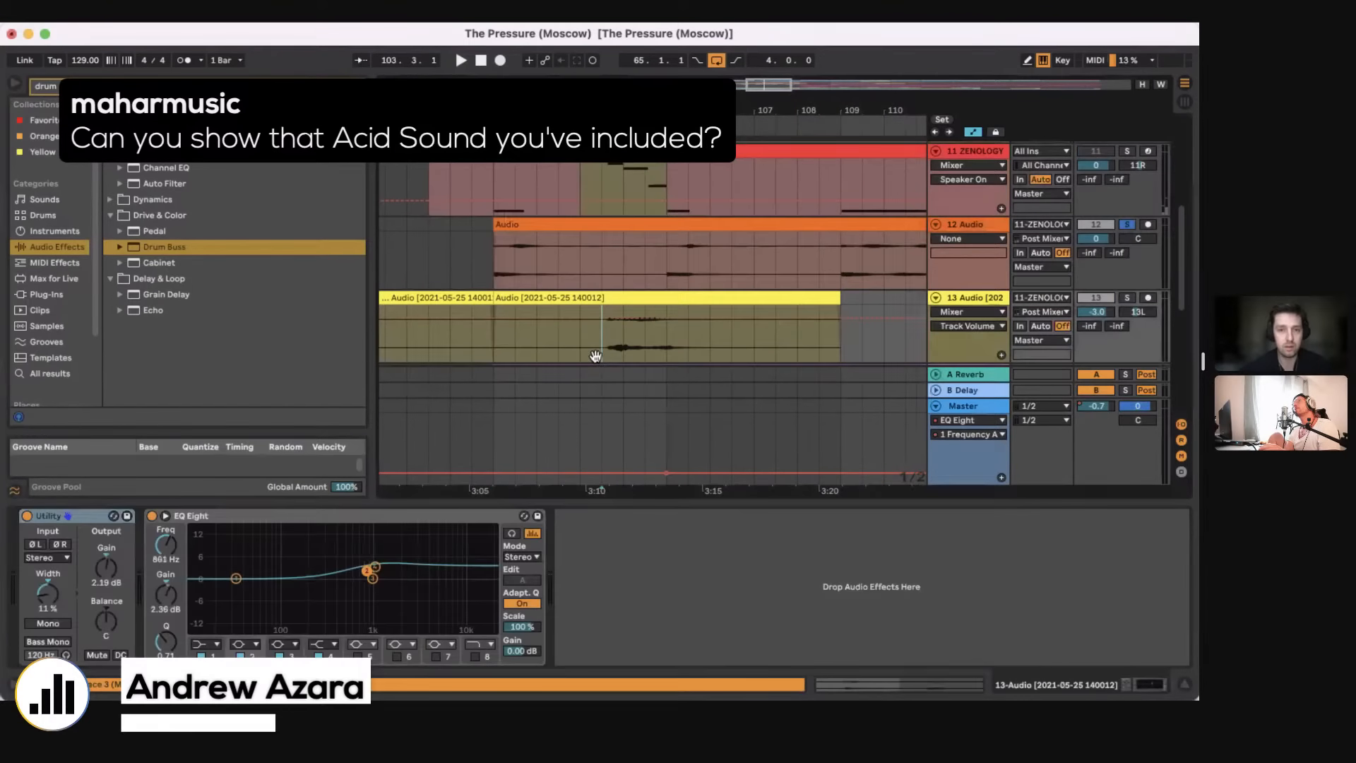
pyautogui.moveTo(642, 502); pyautogui.dragTo(641, 668)
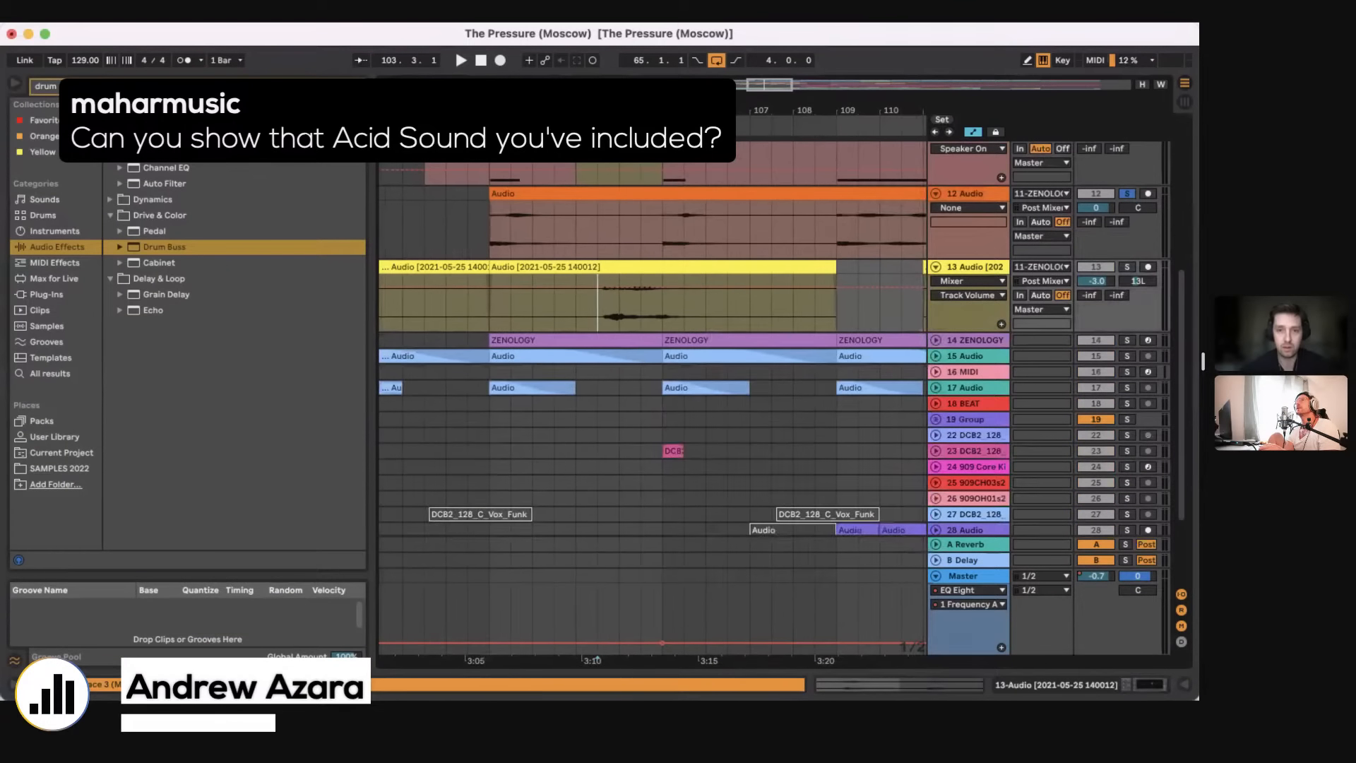
# Step: Unfold and solo the 8 SM_LVD_127 acid track and place the playback position at bar 105.2
pyautogui.scroll(10, 949, 279)
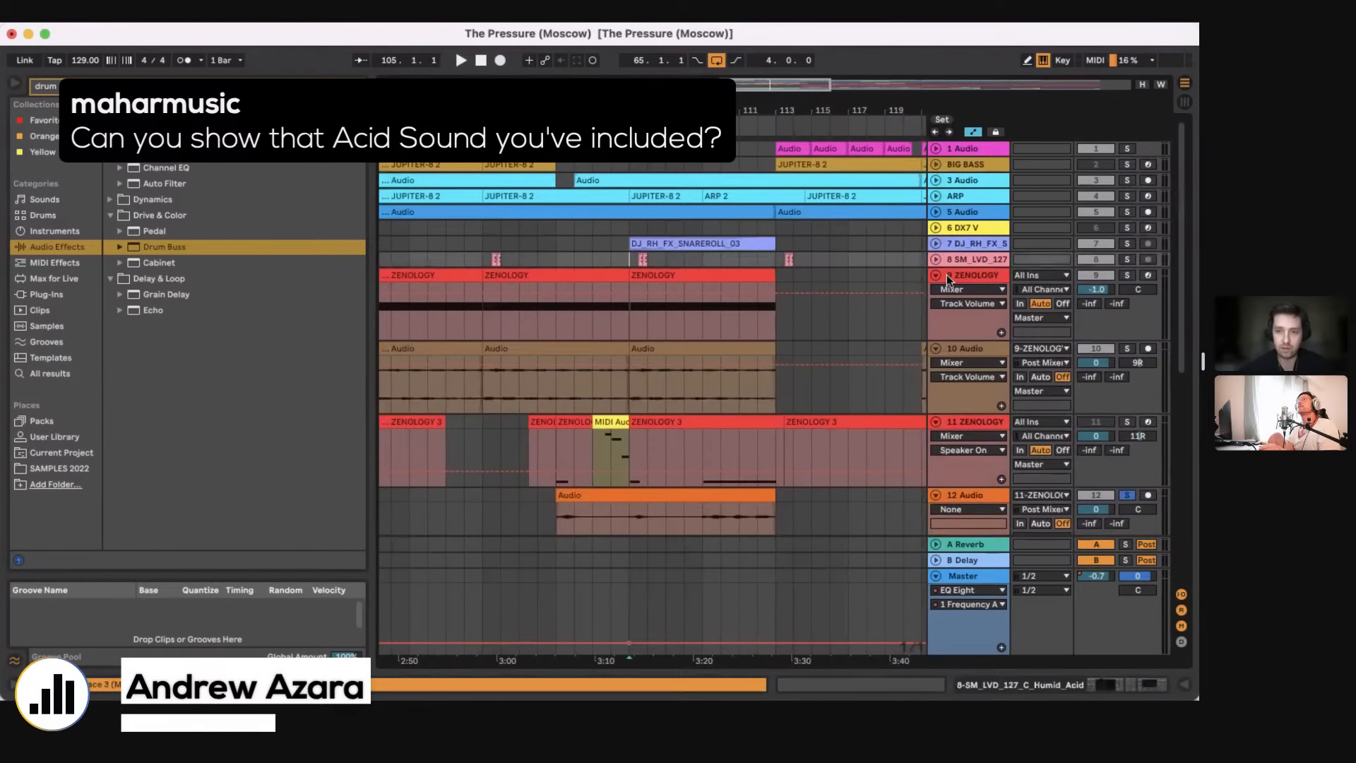
pyautogui.click(936, 260)
pyautogui.scroll(10, 644, 290)
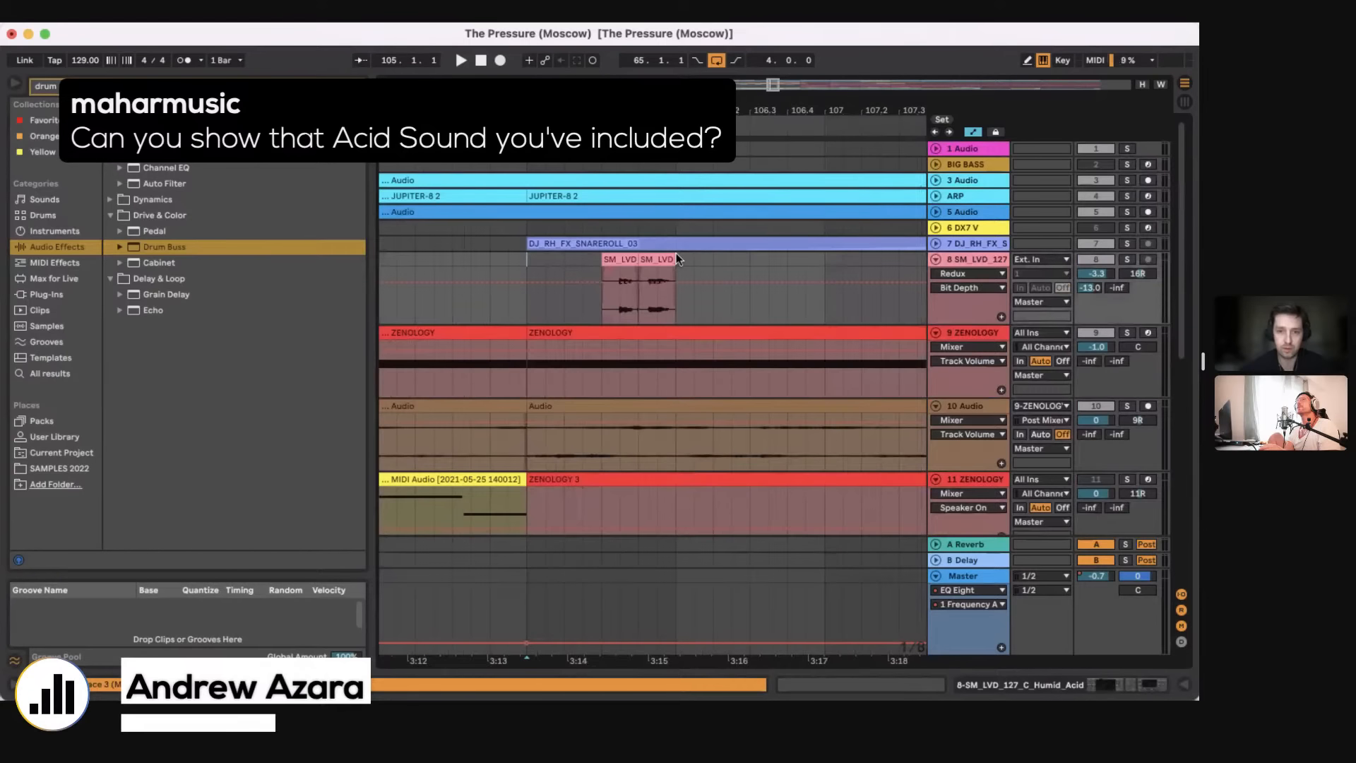
pyautogui.click(565, 304)
pyautogui.click(1129, 262)
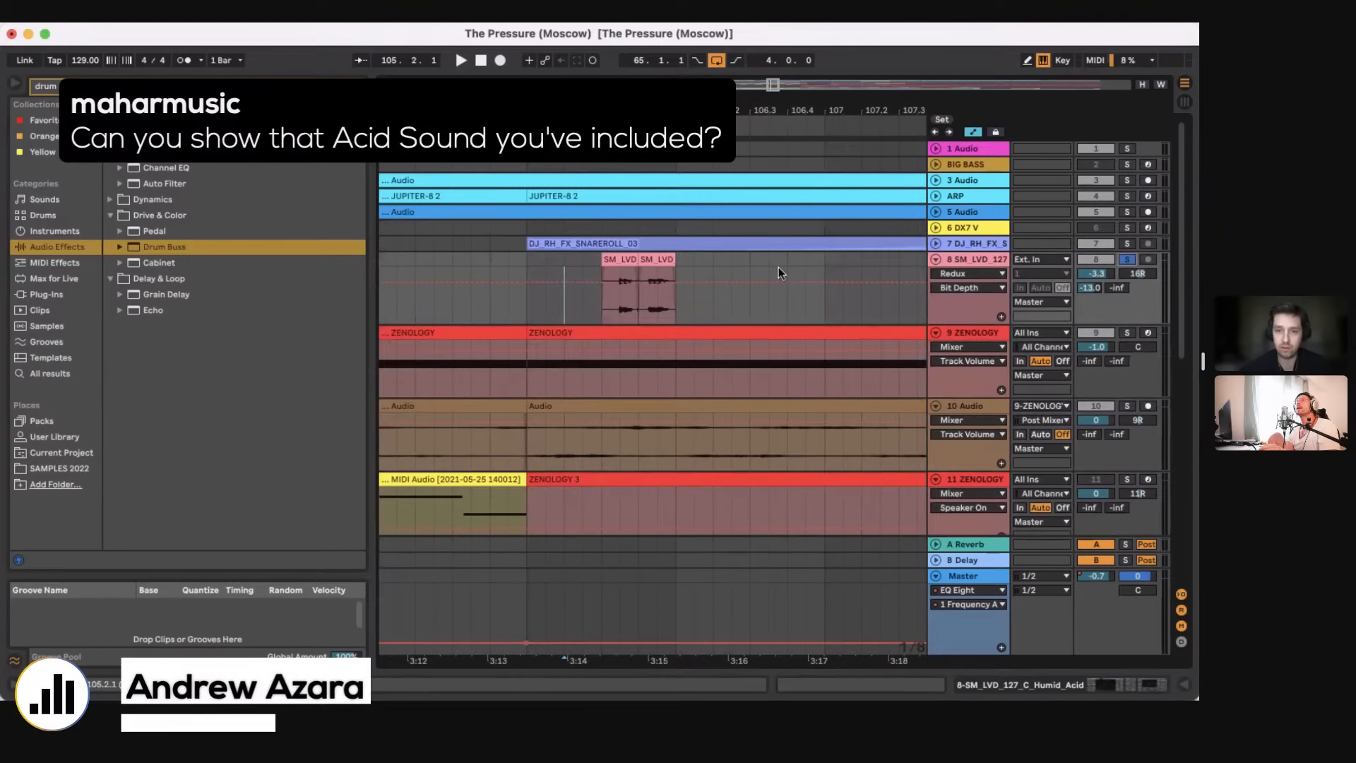
# Step: Extend the second SM_LVD_127_C_Humid_Acid clip past bar 107 and check its full waveform in the clip view
pyautogui.moveTo(674, 260); pyautogui.dragTo(1081, 272)
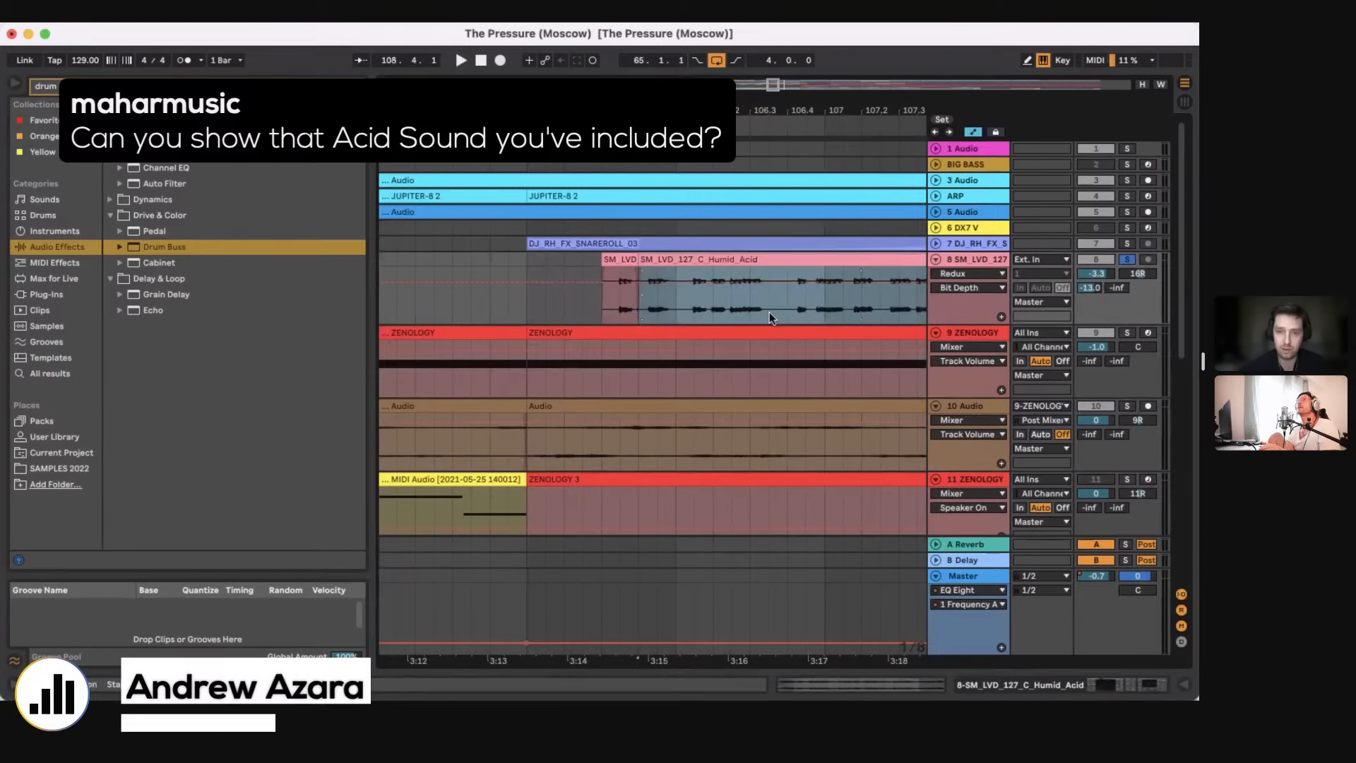
pyautogui.doubleClick(710, 304)
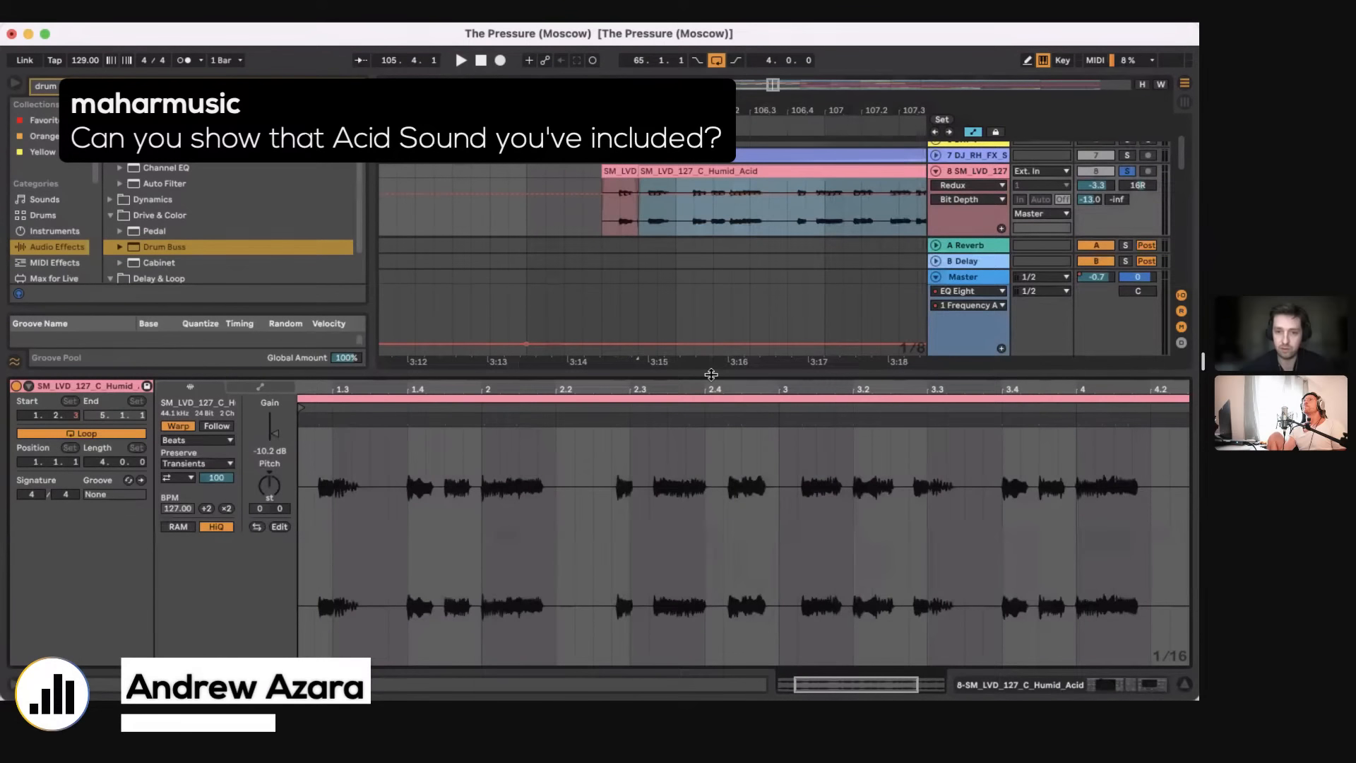
pyautogui.click(694, 368)
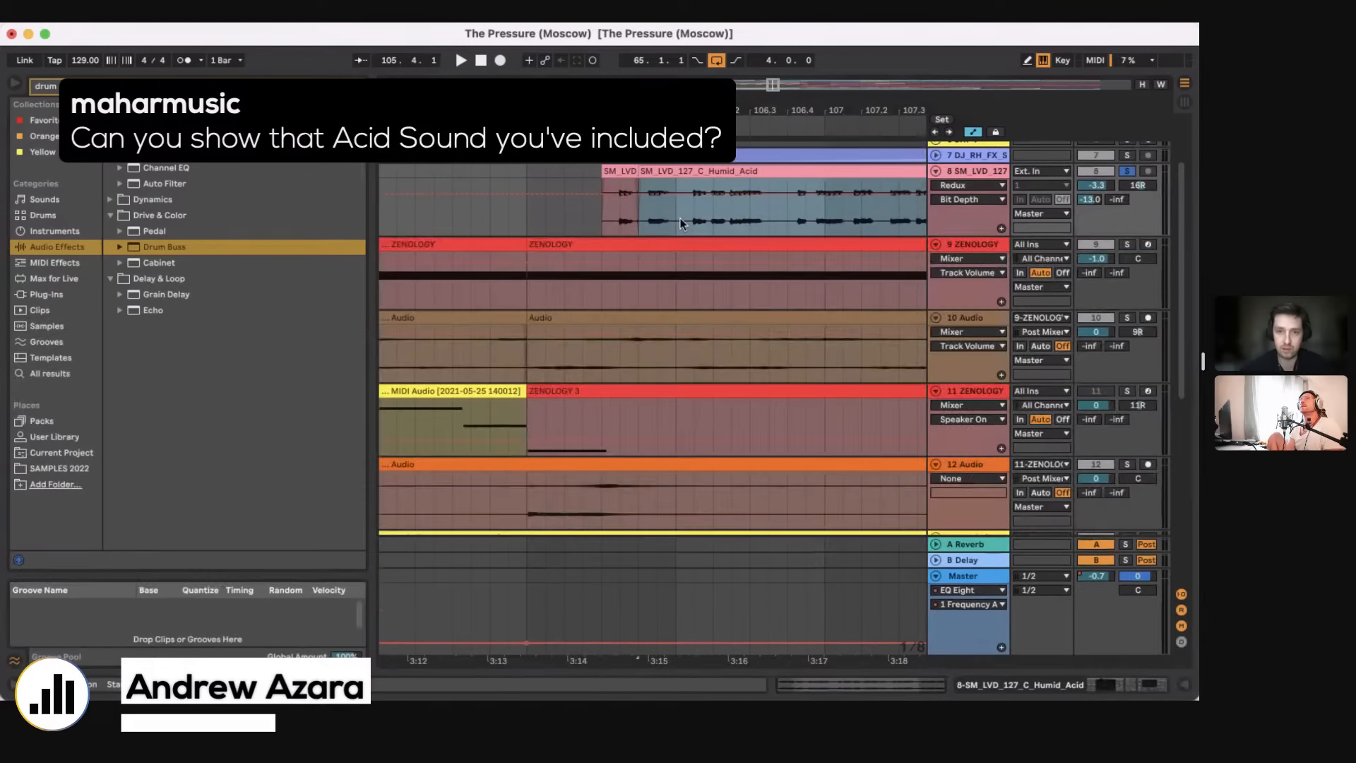
# Step: Play the extended SM_LVD_127_C_Humid_Acid clip from bar 106.4 and undo the clip extension
pyautogui.click(692, 221)
pyautogui.press('space')
pyautogui.hscroll(3, 692, 222)
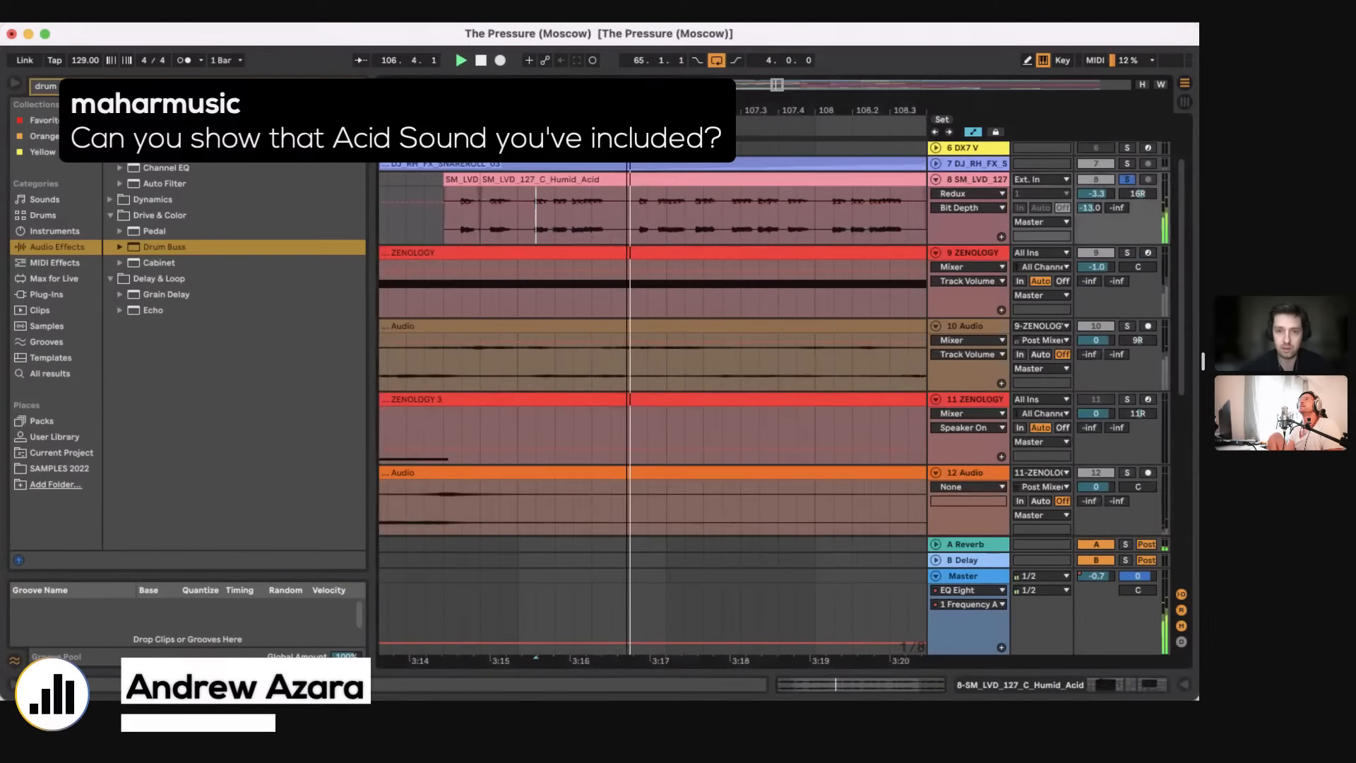
pyautogui.moveTo(629, 111); pyautogui.dragTo(628, 83)
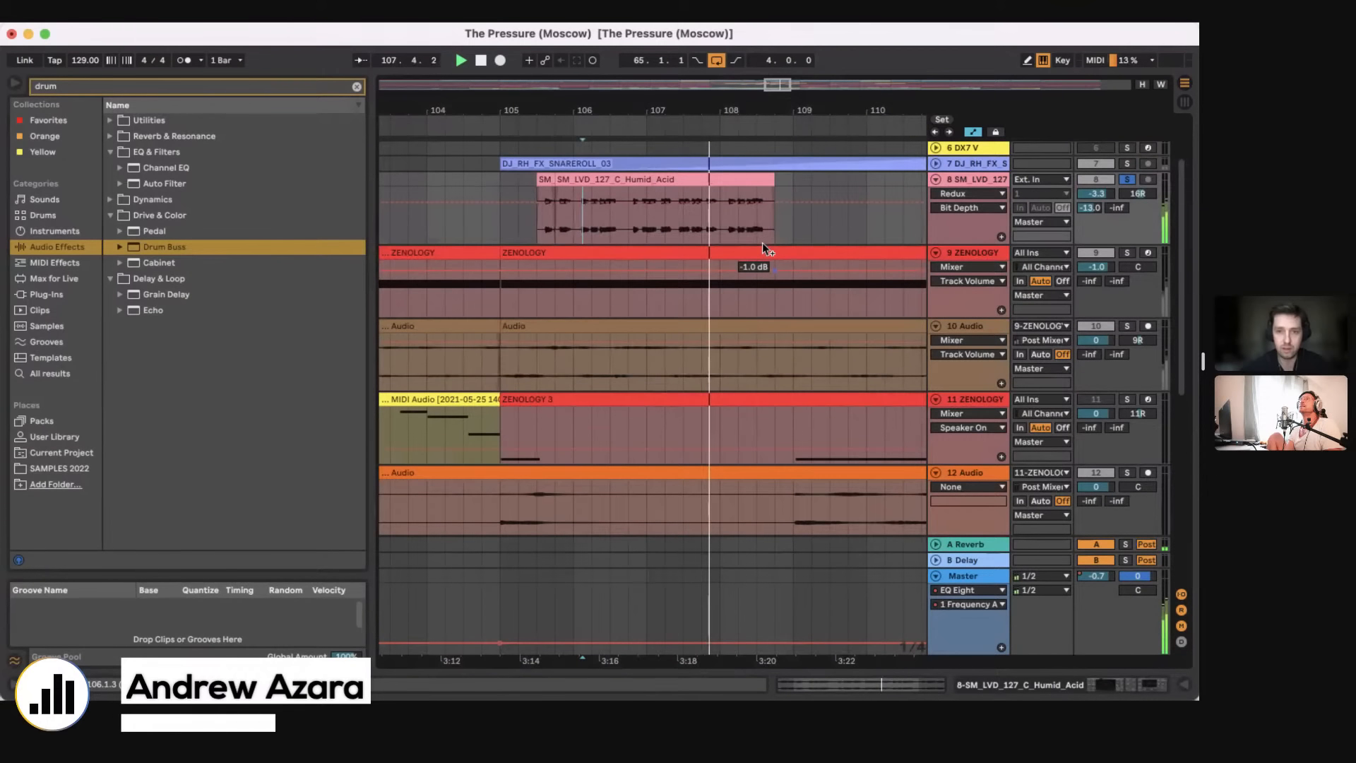
pyautogui.press('super+z')
pyautogui.press('space')
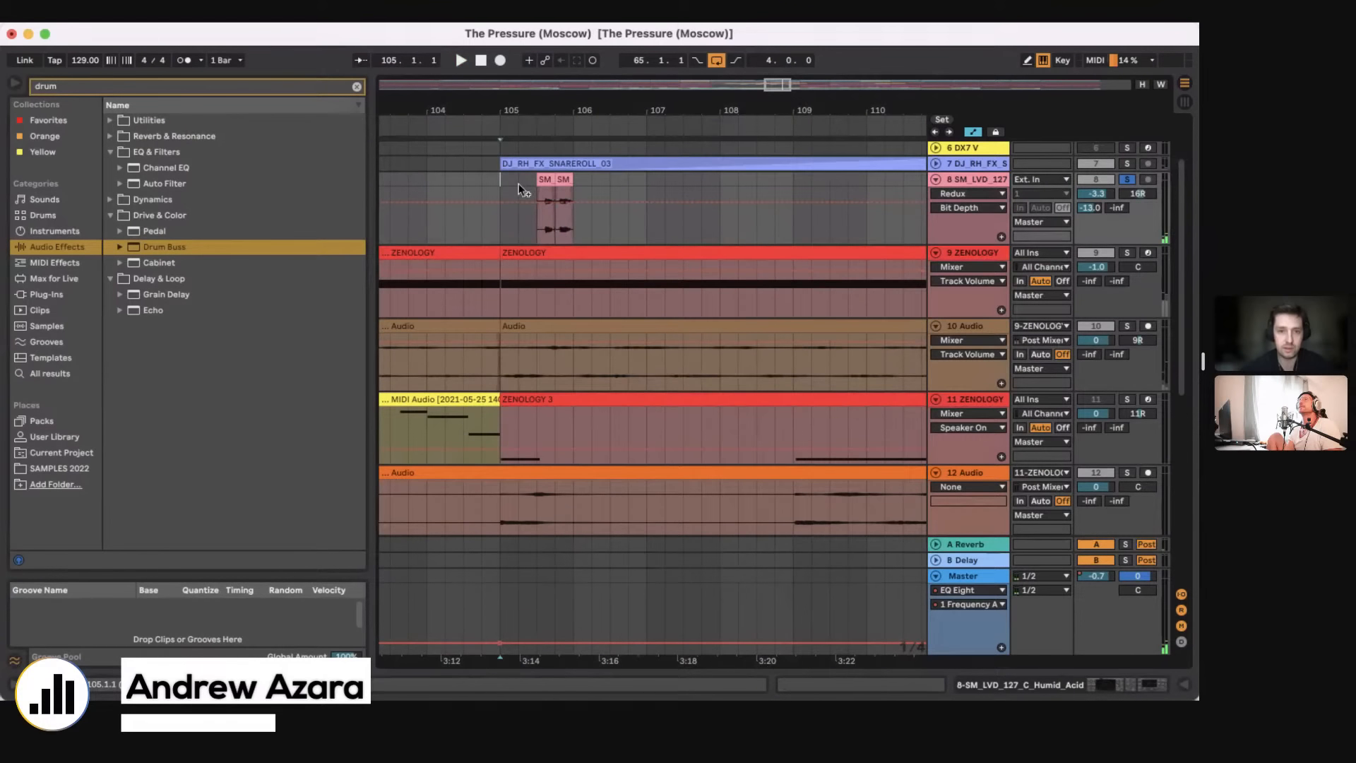
# Step: Play the two short acid clips from bar 105.3 and examine each one's start and waveform in the clip view
pyautogui.click(529, 218)
pyautogui.press('space')
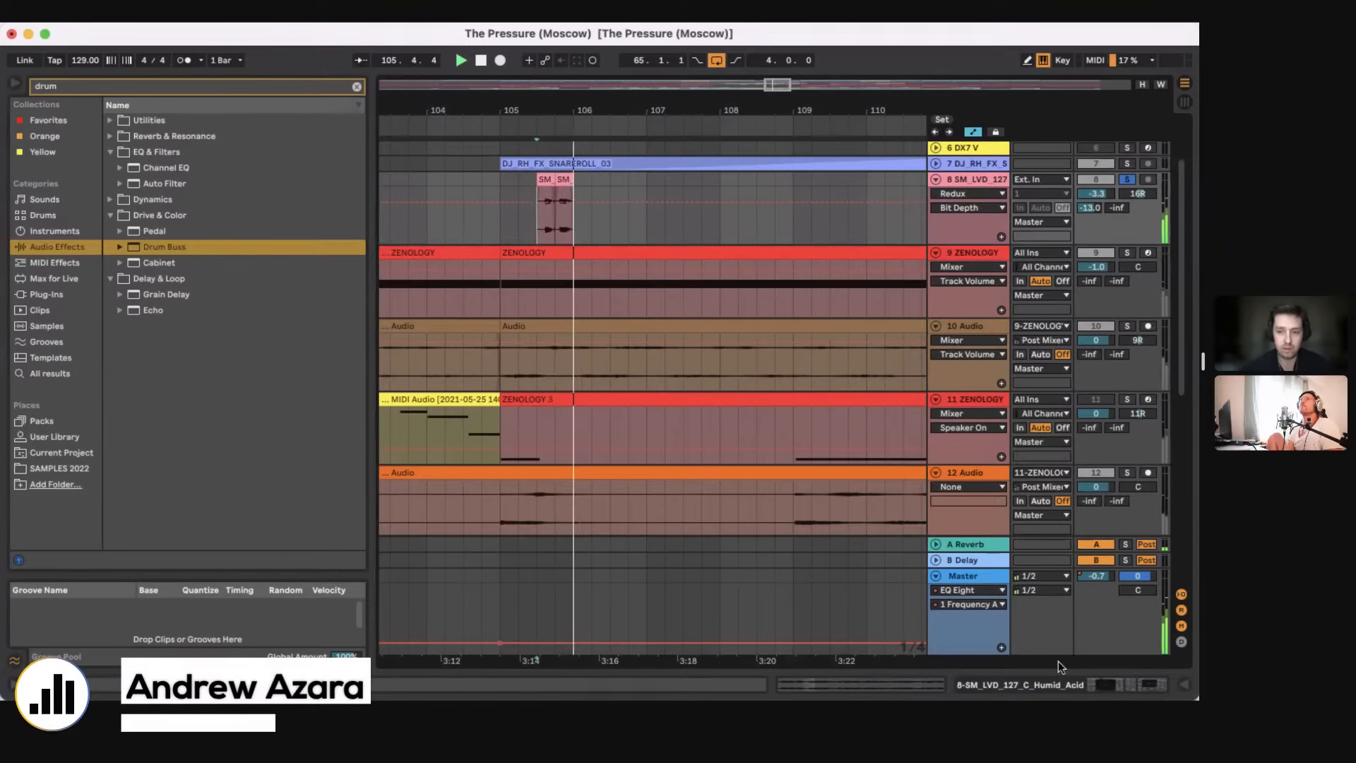
pyautogui.click(1063, 683)
pyautogui.press('space')
pyautogui.doubleClick(564, 179)
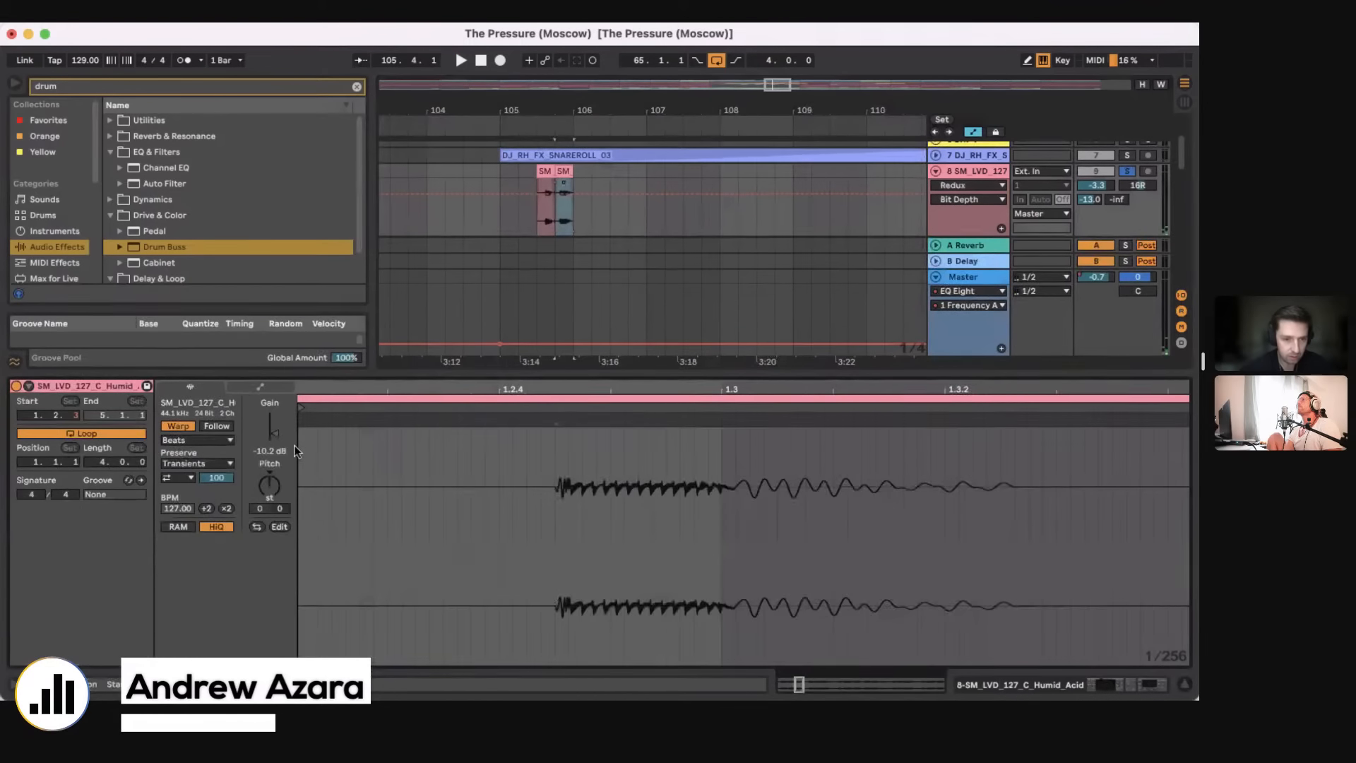
pyautogui.click(542, 180)
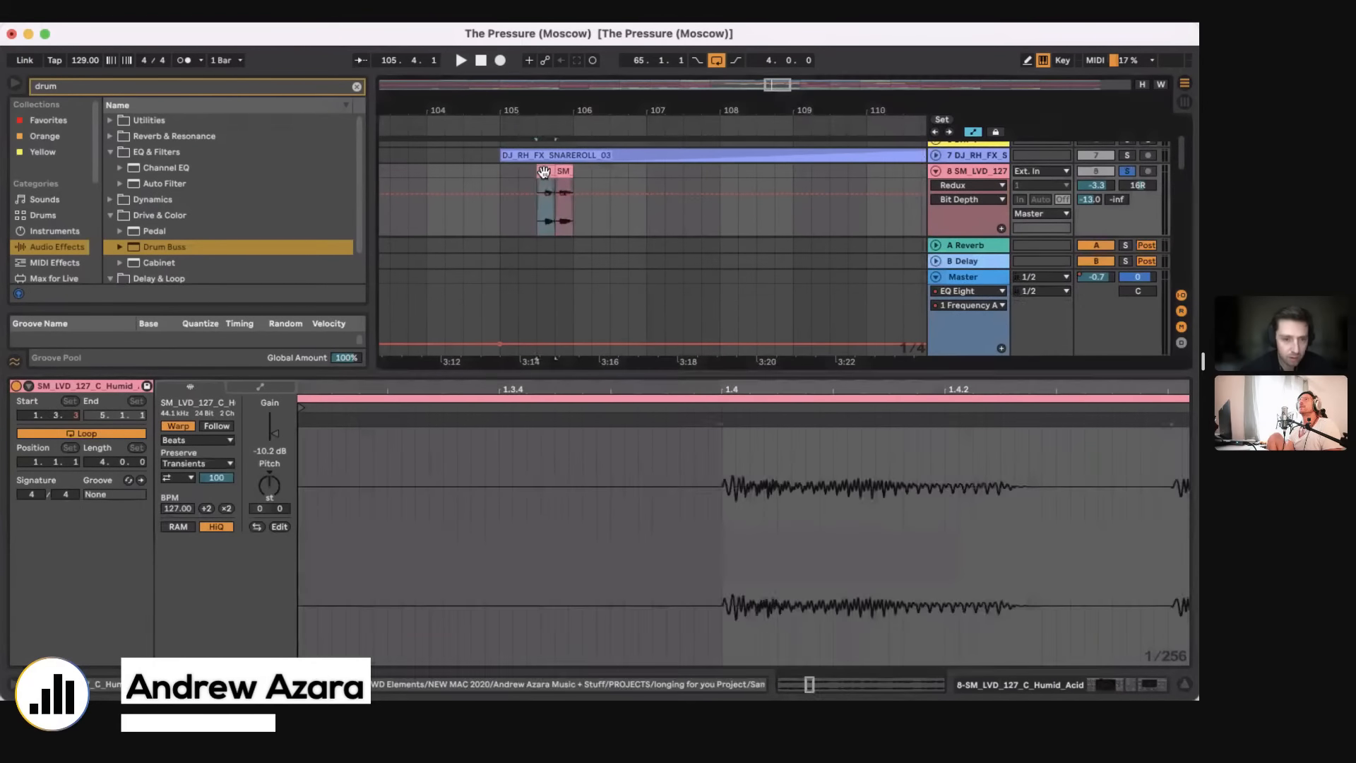
# Step: Show the acid track's device chain and play the clips with Redux bypassed before re-enabling it
pyautogui.click(1126, 685)
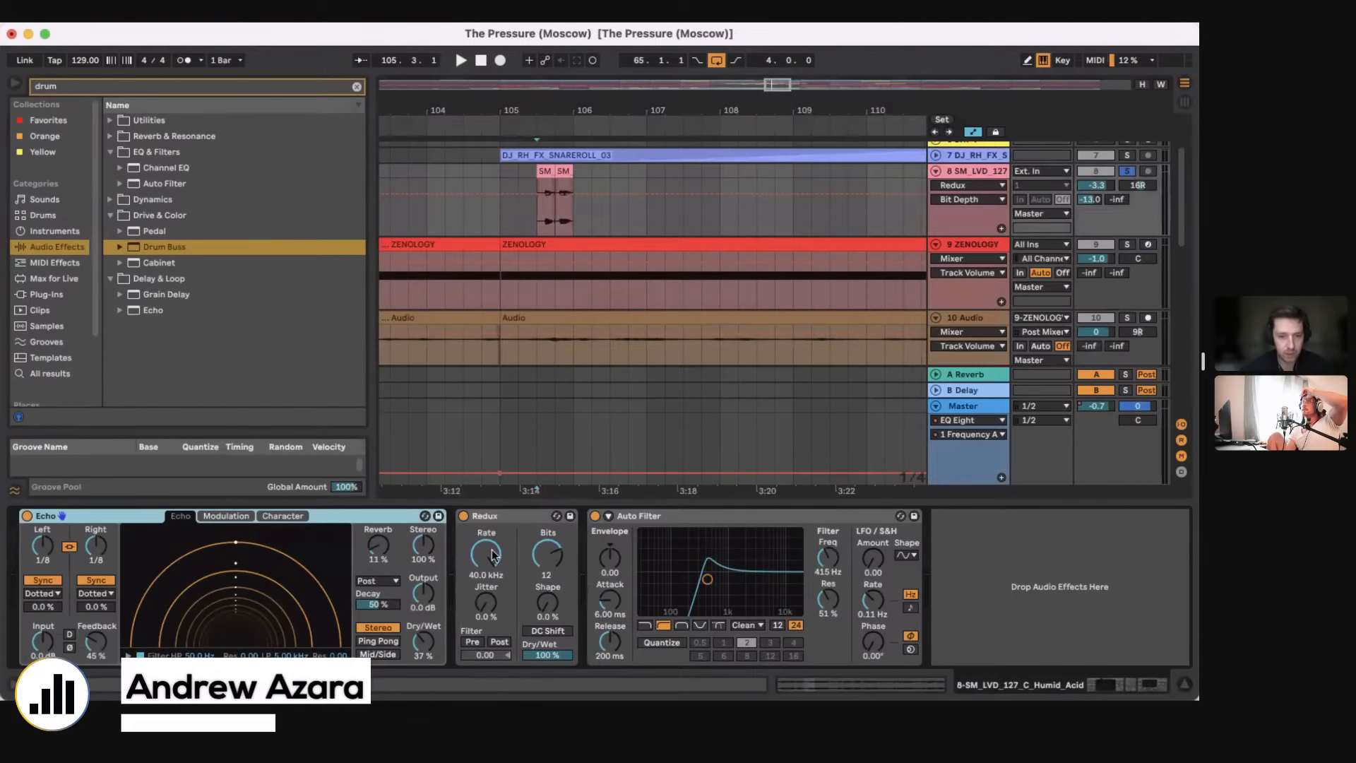
pyautogui.click(464, 521)
pyautogui.press('space')
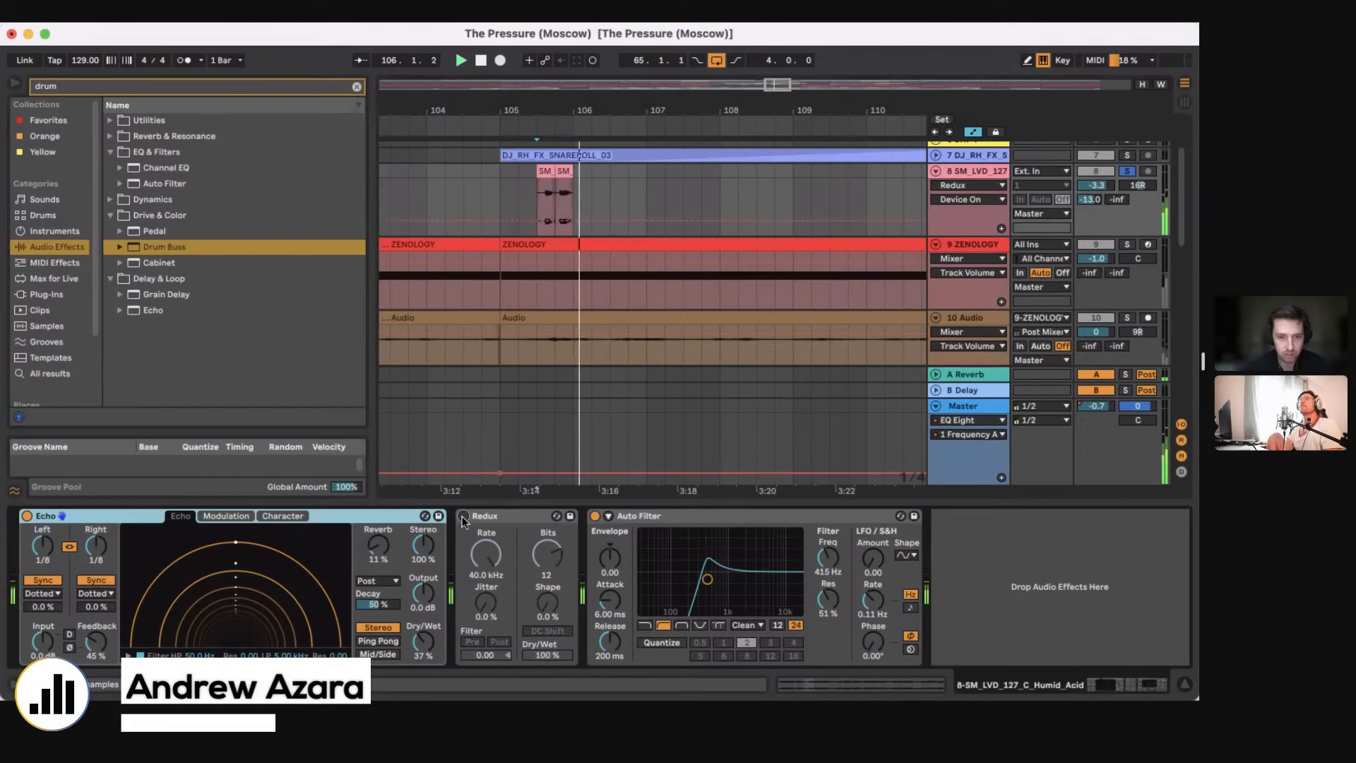
pyautogui.click(464, 517)
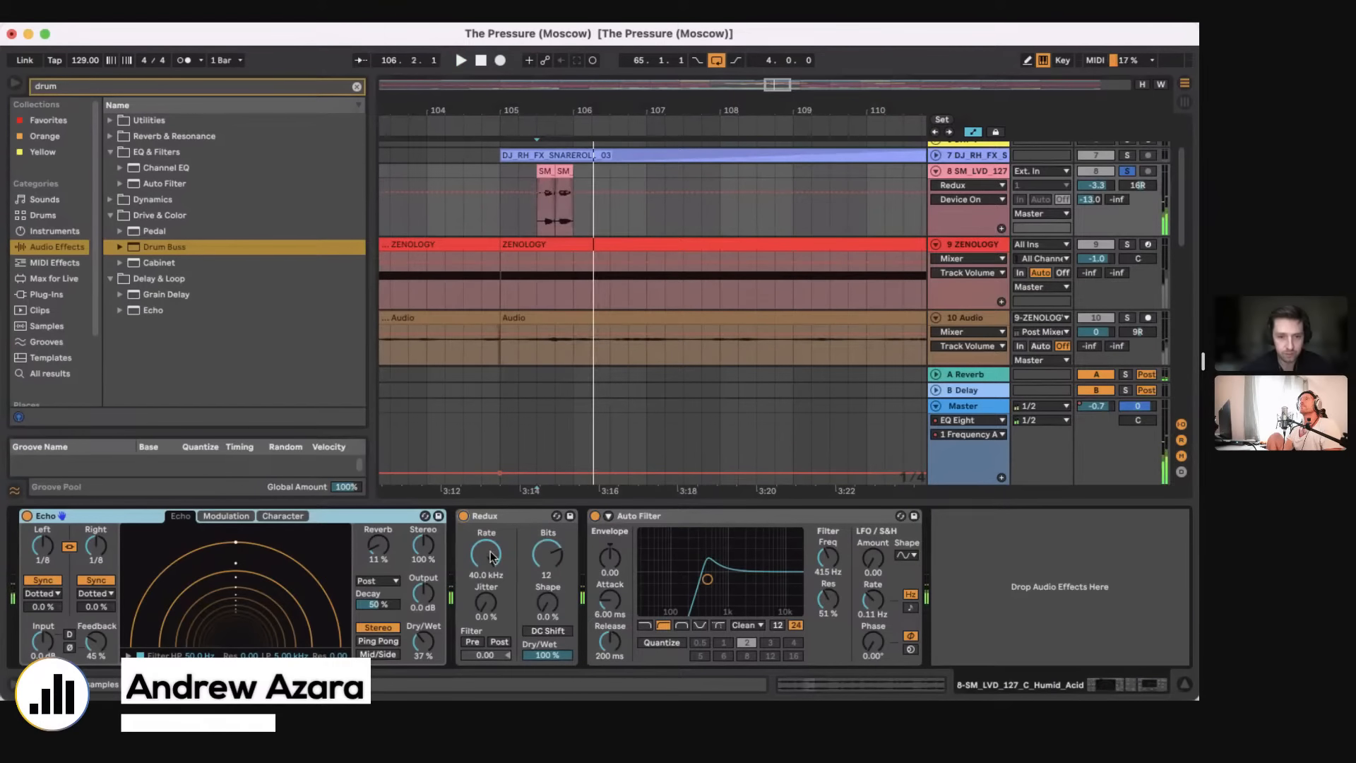
pyautogui.moveTo(492, 557); pyautogui.dragTo(496, 560)
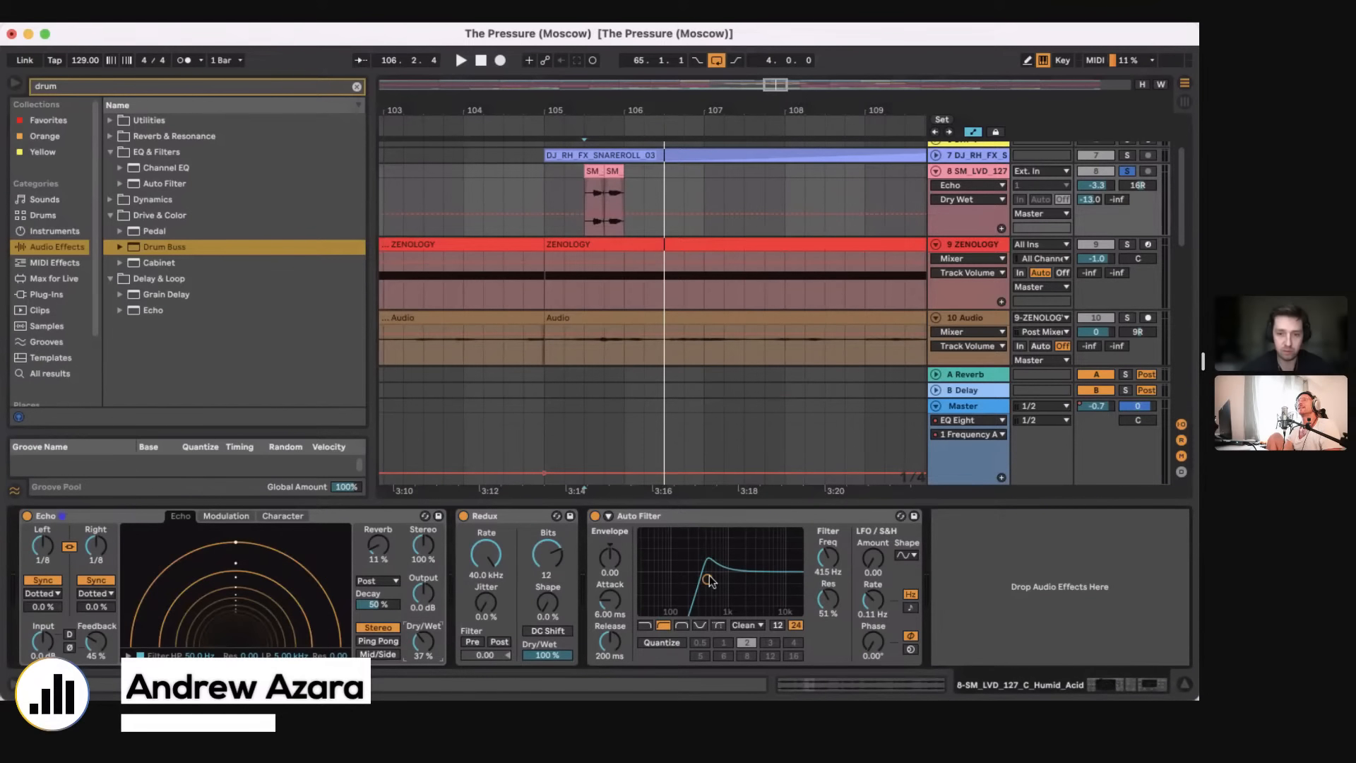
# Step: Play the acid track again from bar 105.3 and hide the device view
pyautogui.click(577, 184)
pyautogui.moveTo(585, 111); pyautogui.dragTo(585, 64)
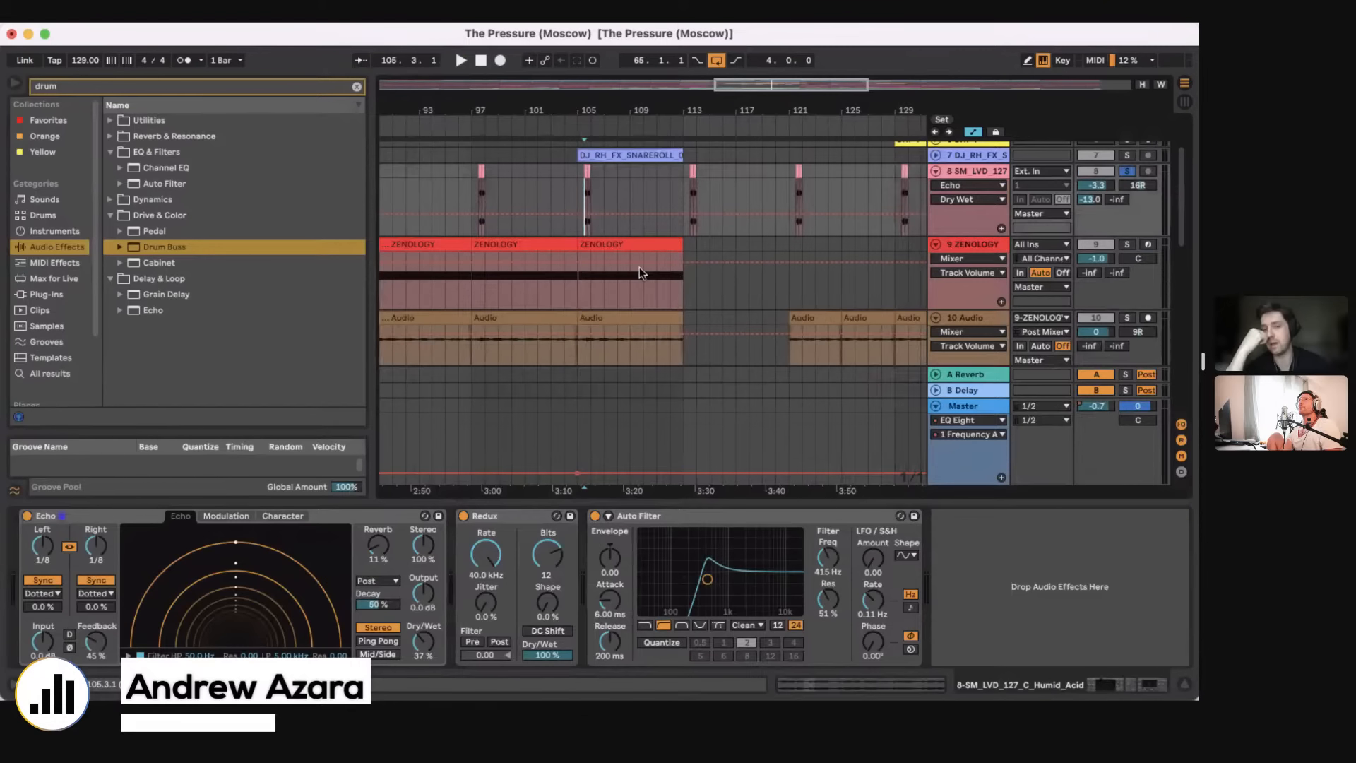
pyautogui.press('space')
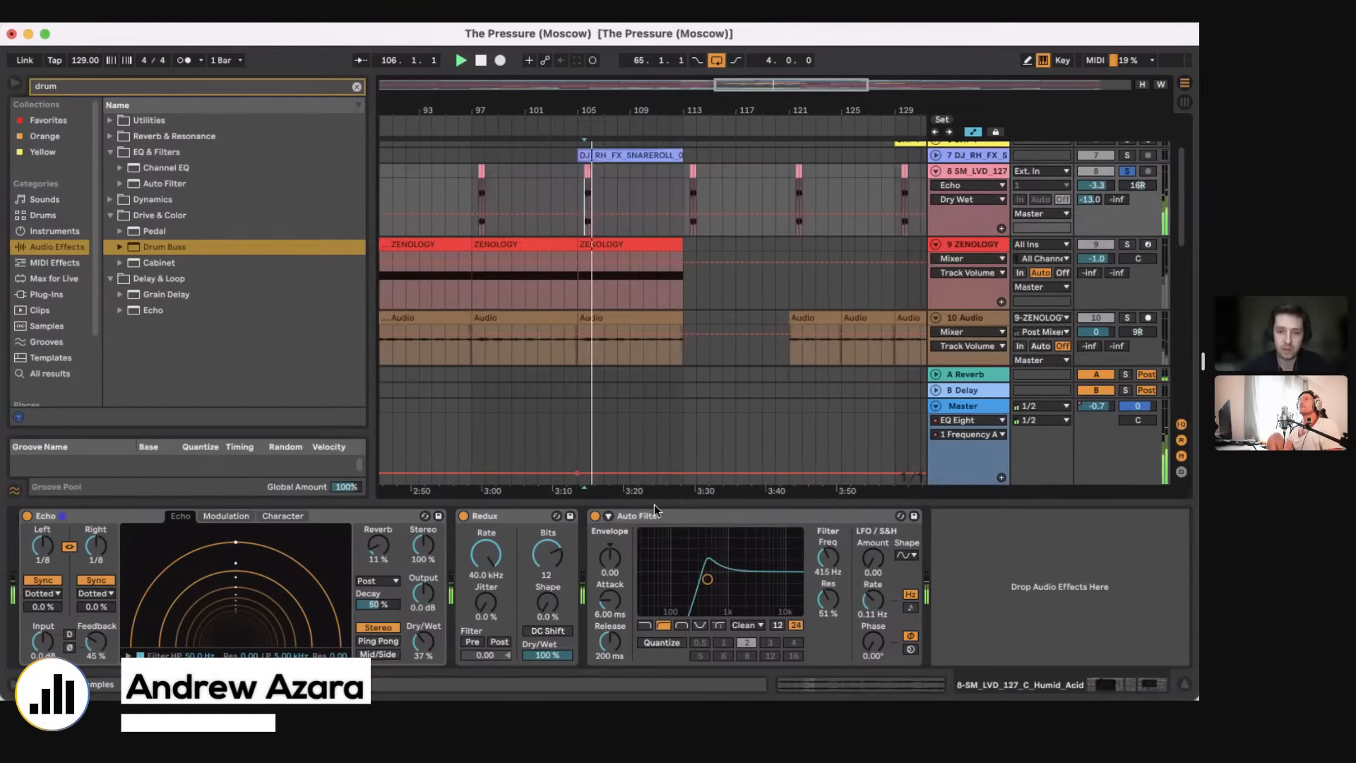
pyautogui.moveTo(654, 502); pyautogui.dragTo(654, 668)
pyautogui.scroll(-10, 551, 421)
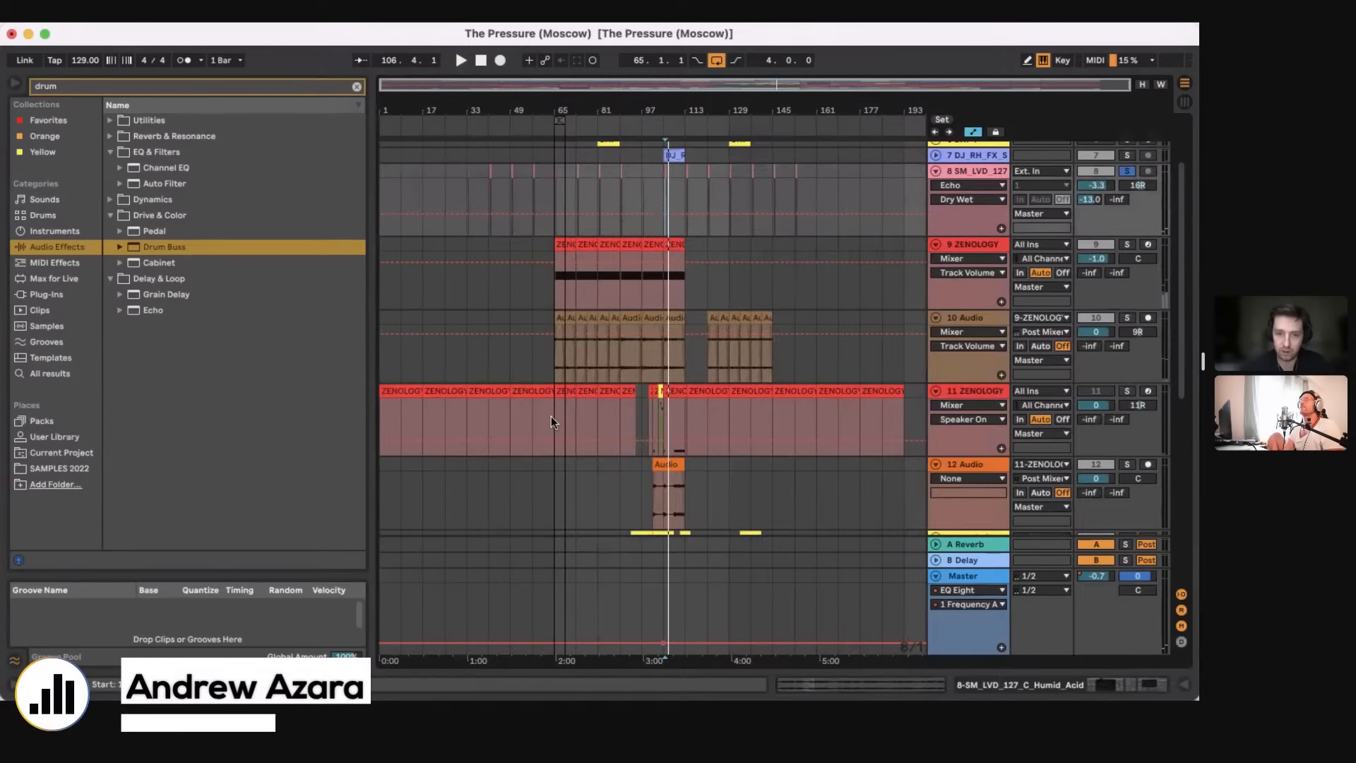
# Step: Consolidate the 11 ZENOLOGY track's clips from bar 65 to the end of the arrangement into one clip
pyautogui.moveTo(553, 420); pyautogui.dragTo(914, 393)
pyautogui.press('super+j')
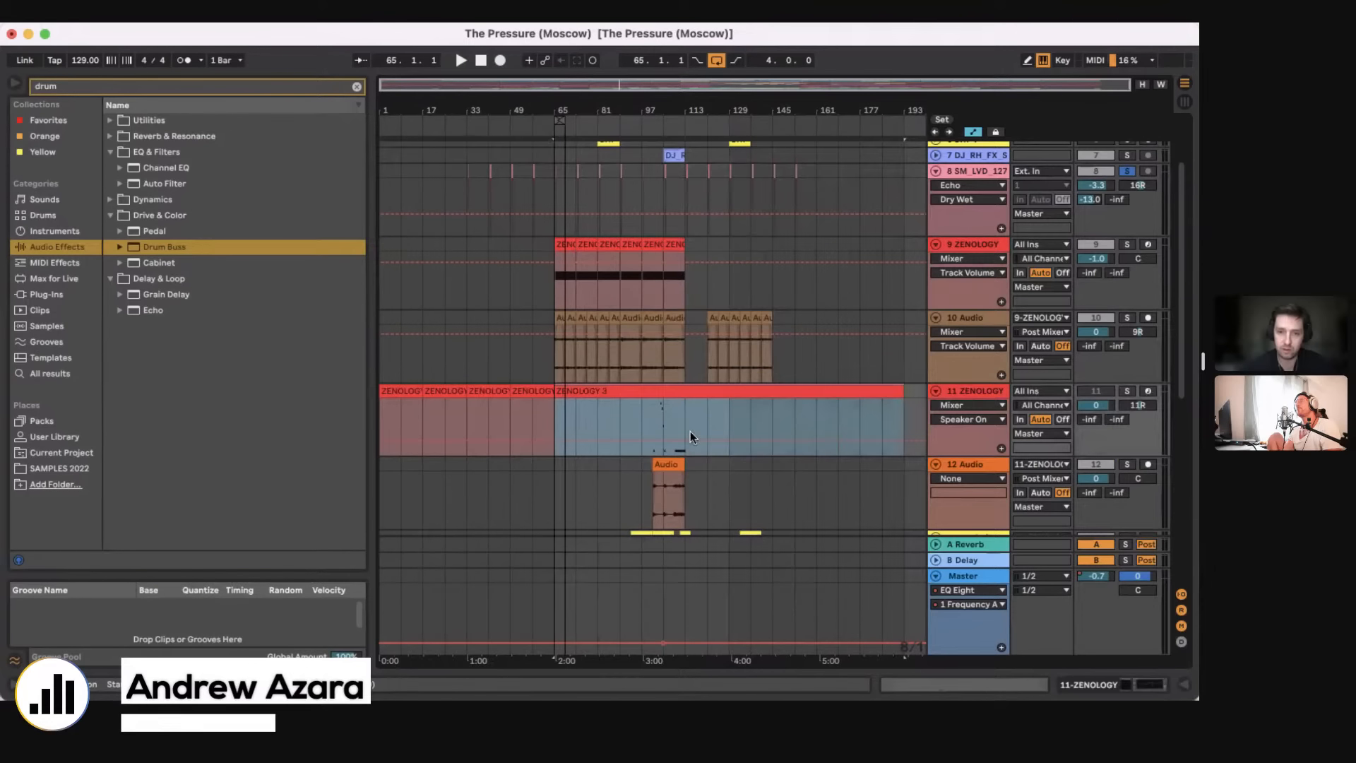
pyautogui.scroll(-2, 678, 209)
pyautogui.scroll(-1, 678, 210)
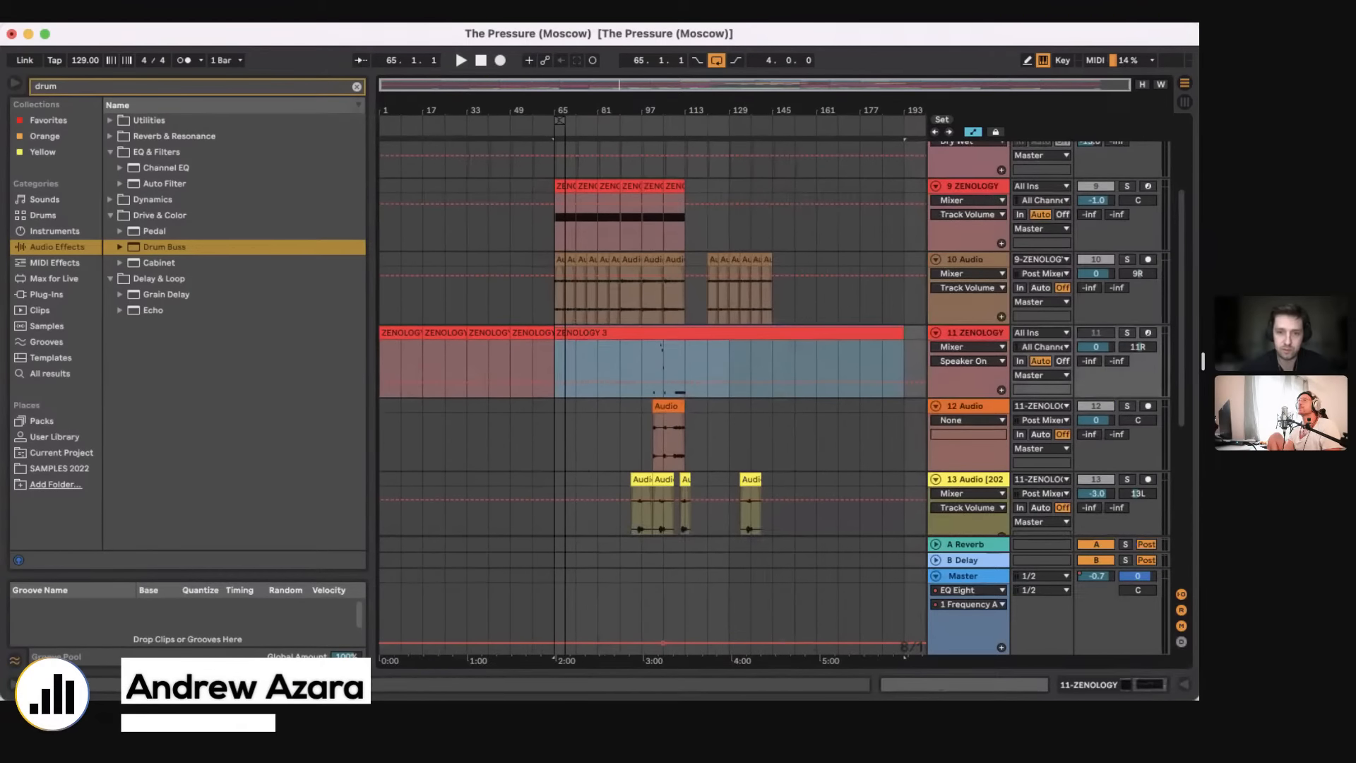
# Step: Unfold the BIG BASS, ARP and 5 Audio tracks
pyautogui.scroll(5, 671, 271)
pyautogui.scroll(4, 672, 271)
pyautogui.hscroll(-1, 677, 275)
pyautogui.click(936, 164)
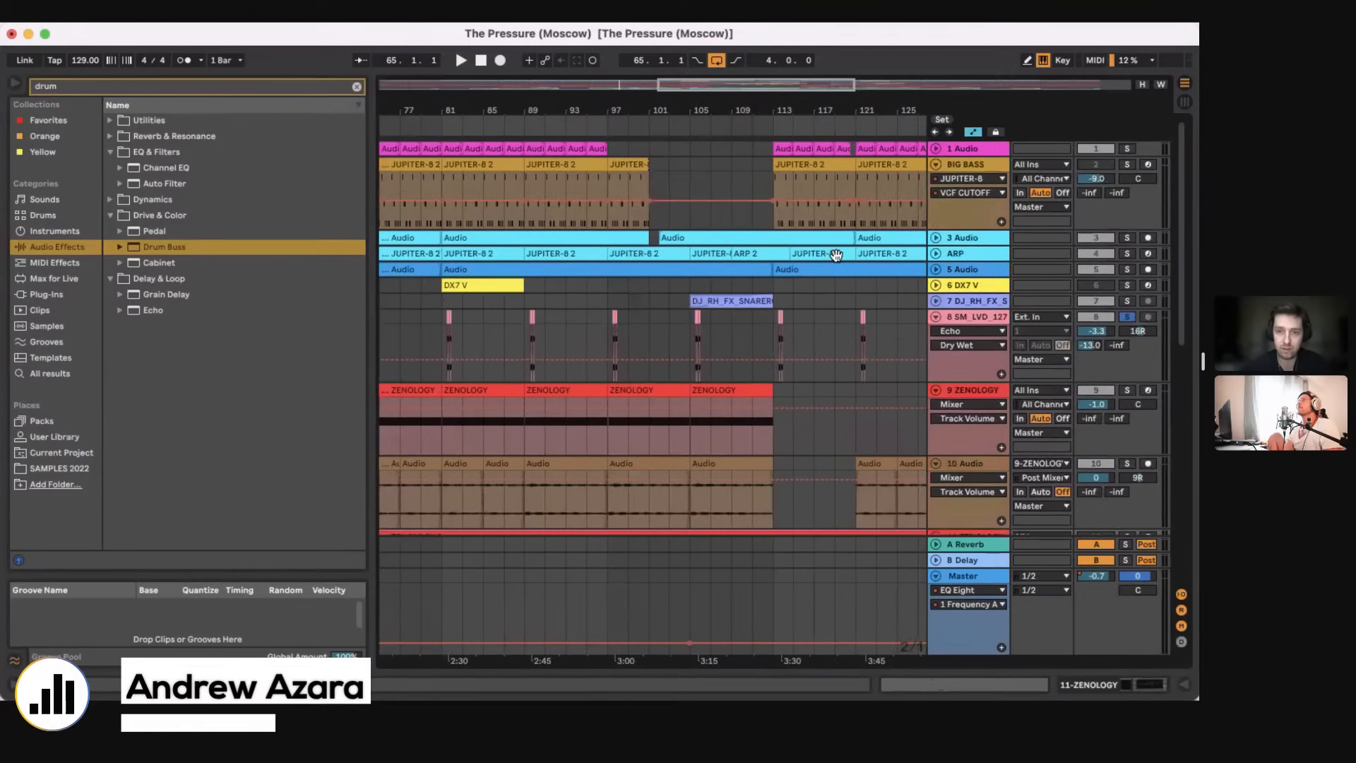
pyautogui.click(936, 269)
pyautogui.click(936, 254)
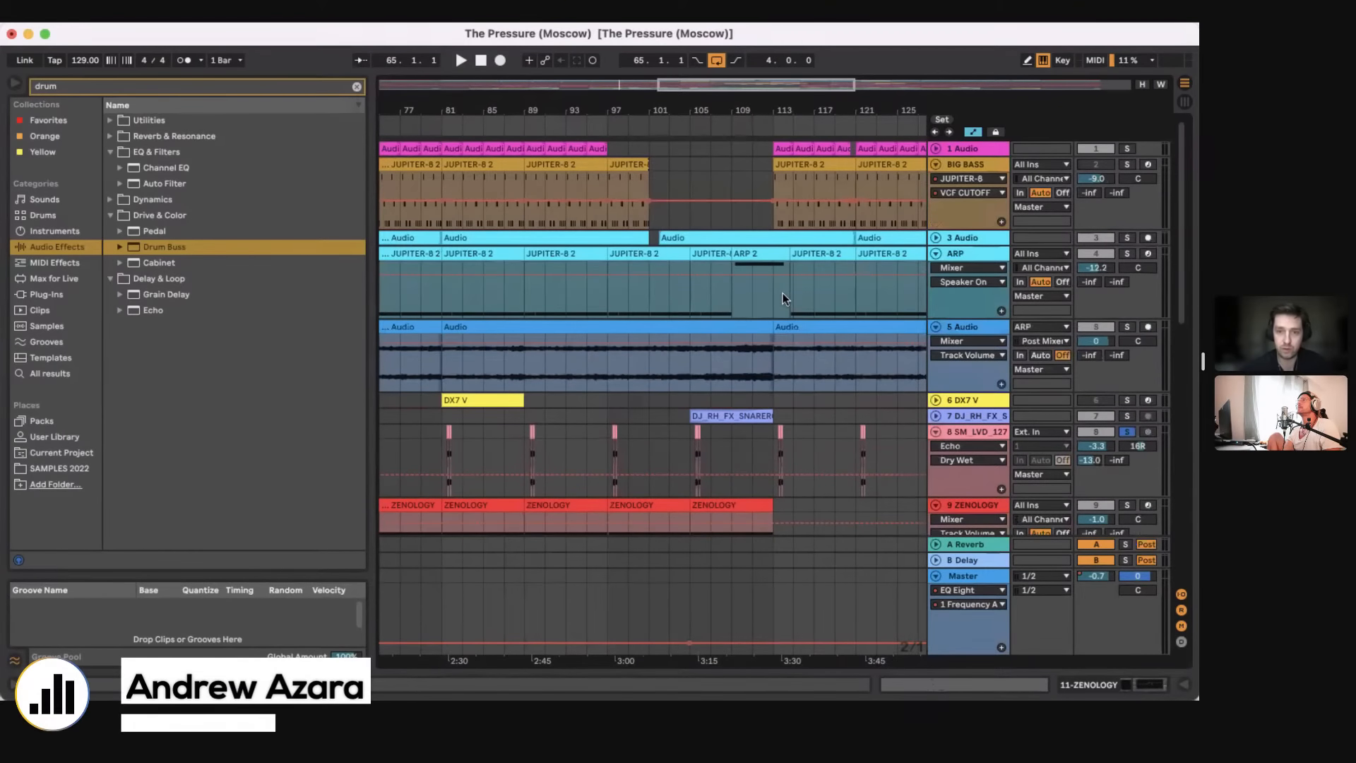
# Step: Place the playback position at bar 101 on the 12 Audio track and solo that track
pyautogui.scroll(-14, 784, 297)
pyautogui.hscroll(1, 784, 297)
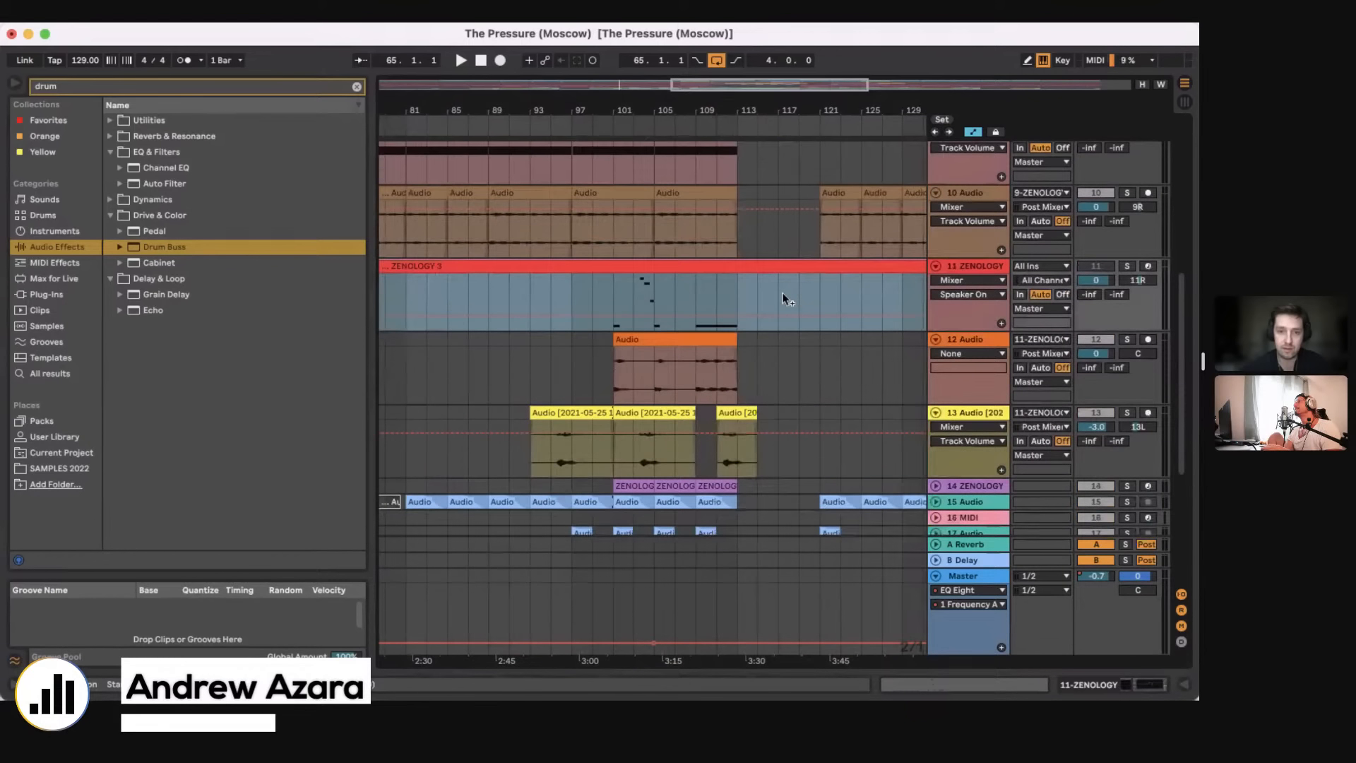
pyautogui.click(613, 382)
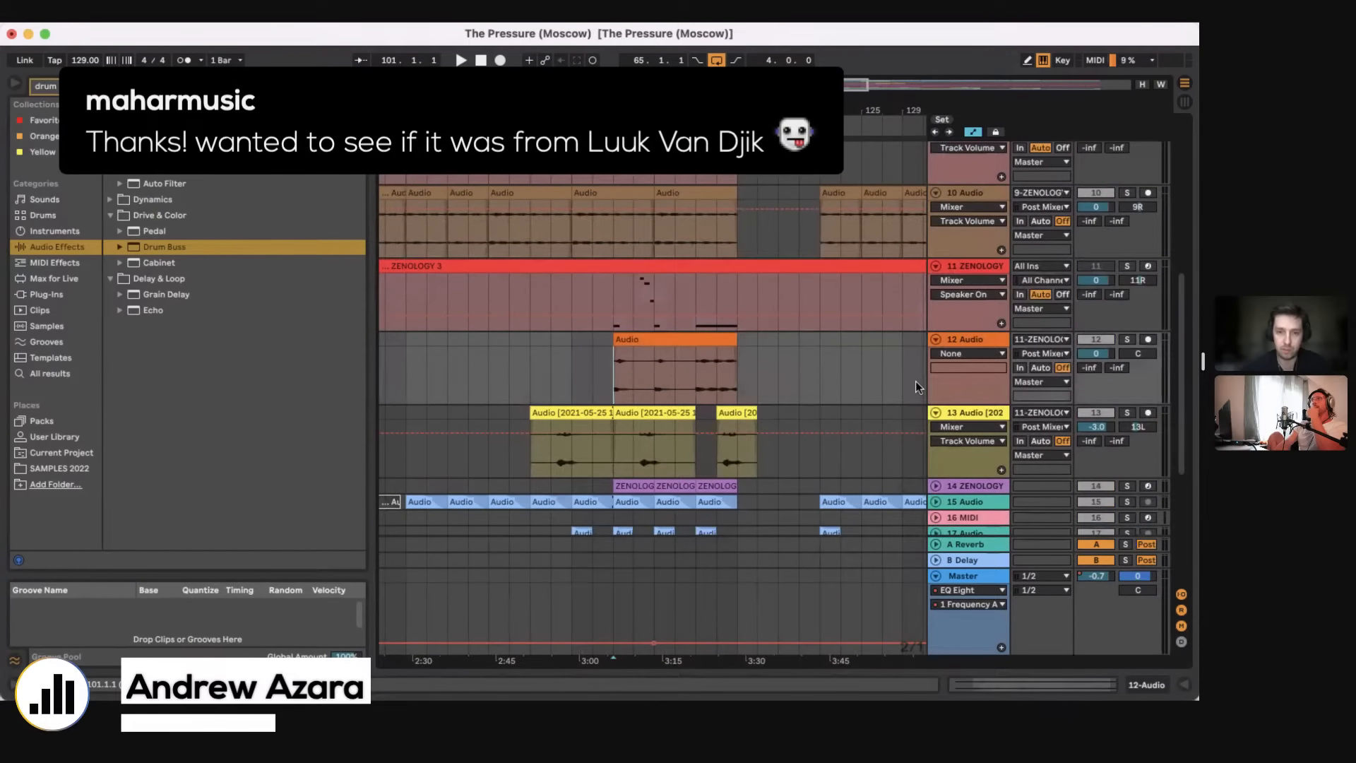
pyautogui.press('s')
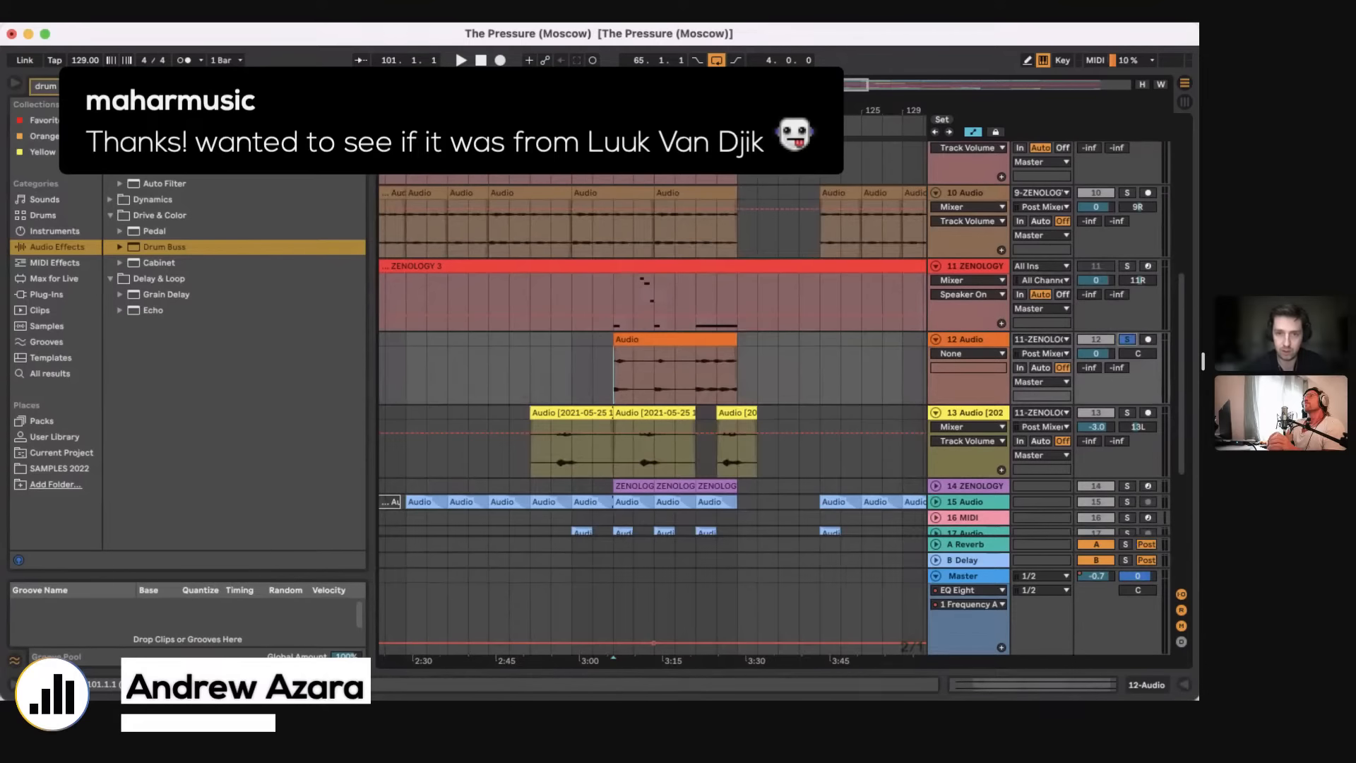
# Step: Solo the 13 Audio track and play it from bar 103.3
pyautogui.scroll(5, 645, 353)
pyautogui.scroll(-3, 622, 372)
pyautogui.click(618, 373)
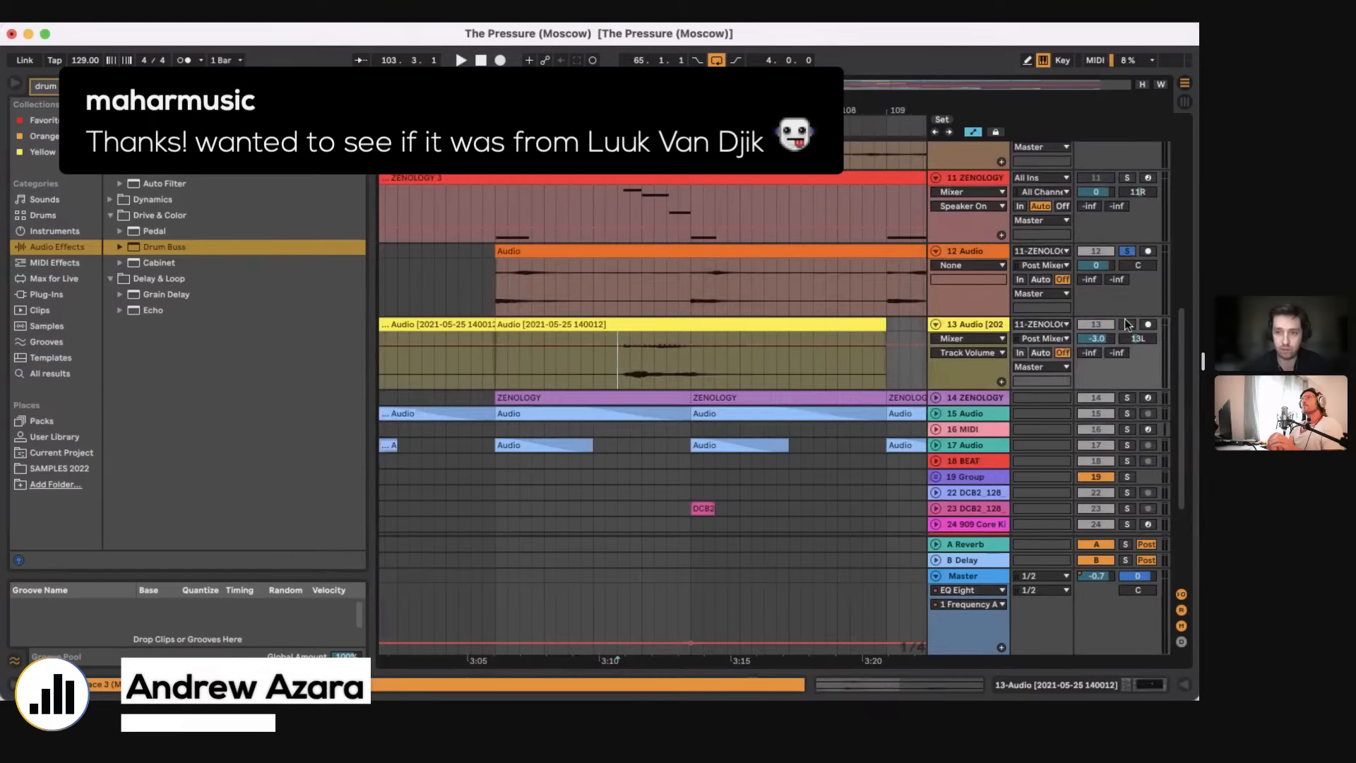
pyautogui.press('s')
pyautogui.press('space')
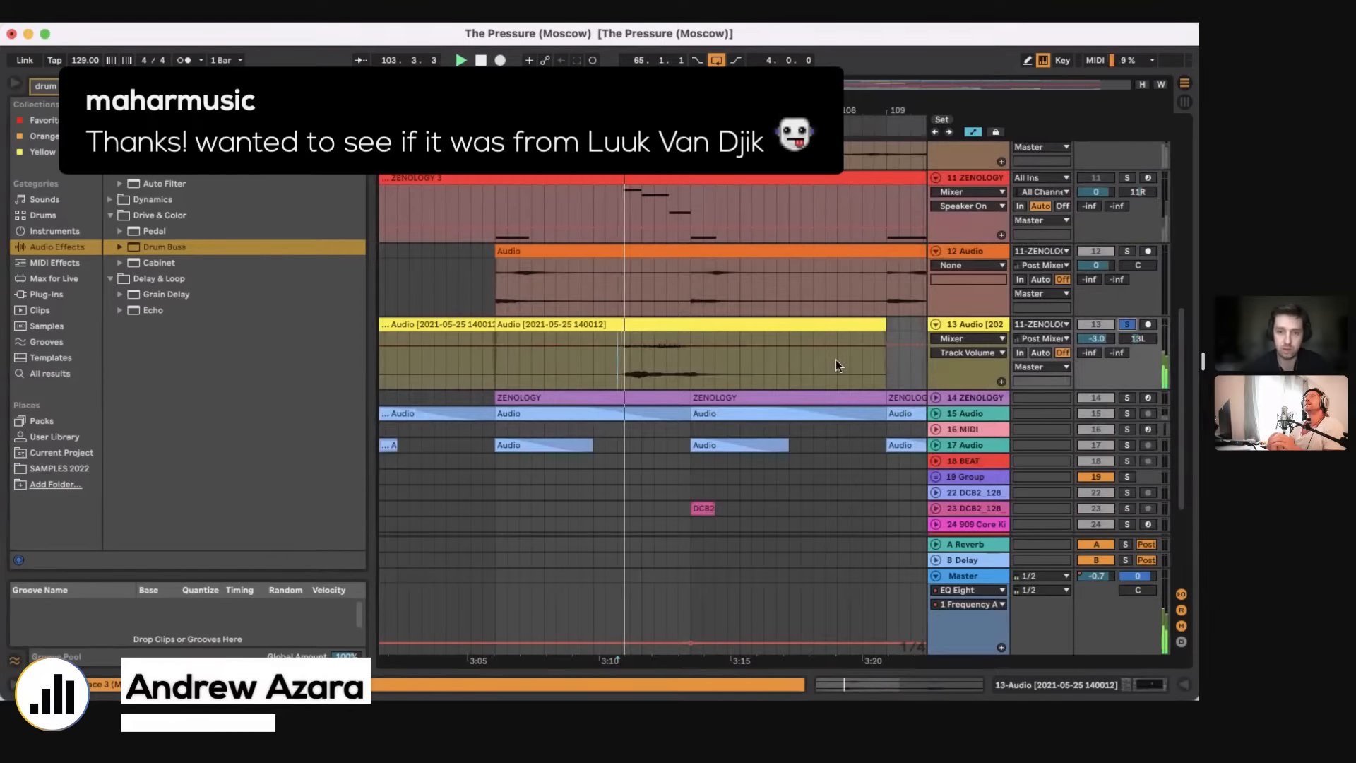
# Step: Unfold and solo the 14 ZENOLOGY track and select its clip at bar 105
pyautogui.scroll(-3, 836, 361)
pyautogui.click(936, 316)
pyautogui.click(1128, 259)
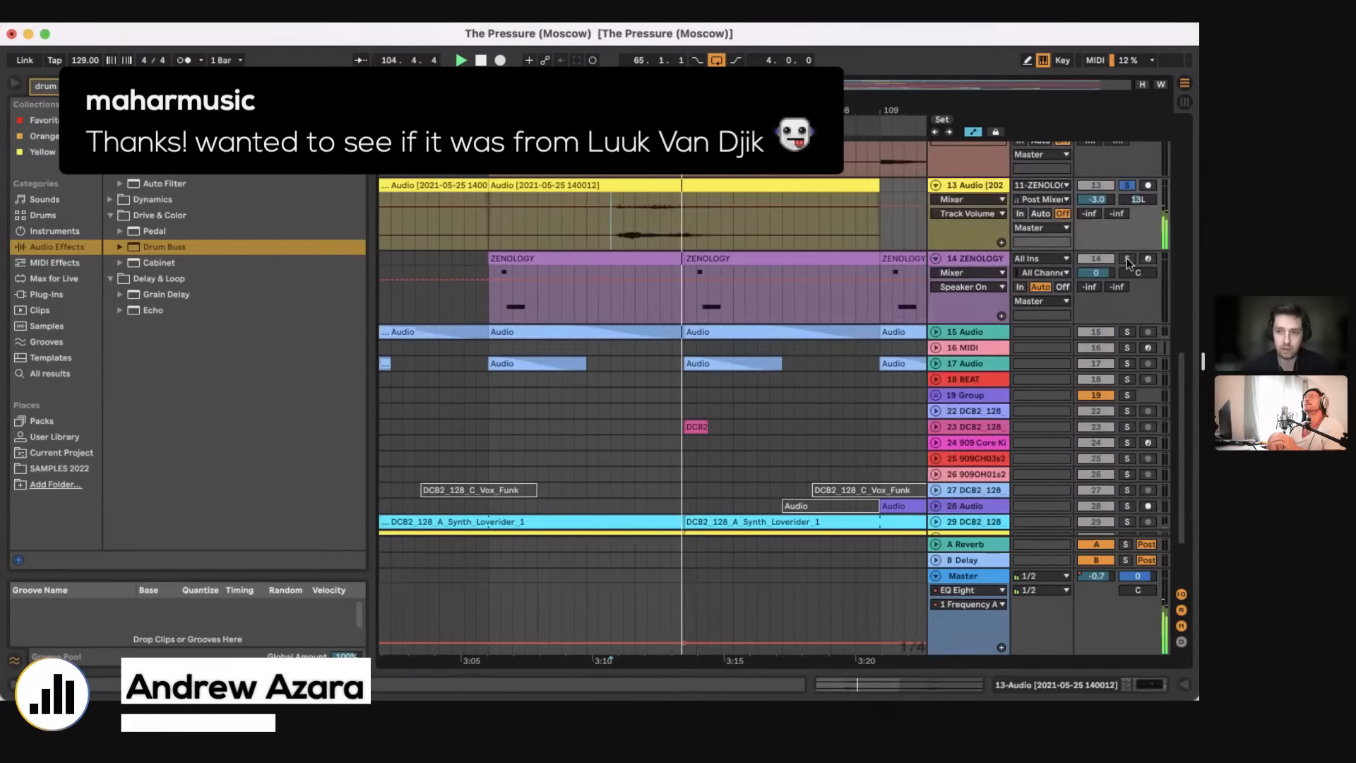
pyautogui.click(690, 316)
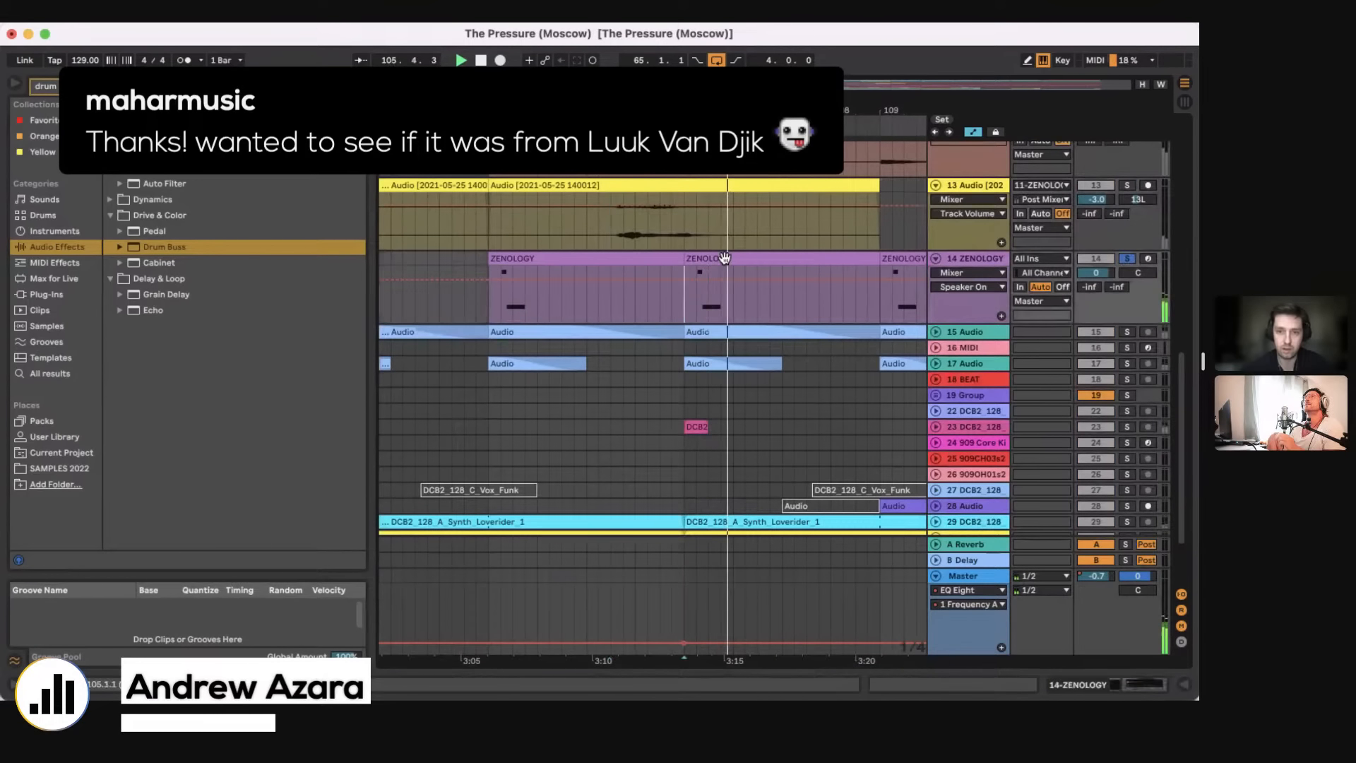
# Step: Show the 14 ZENOLOGY devices, inspect the synth's loaded preset in the Tone/Drum Kit Browser, and return to bar 105 in the arrangement
pyautogui.click(1105, 687)
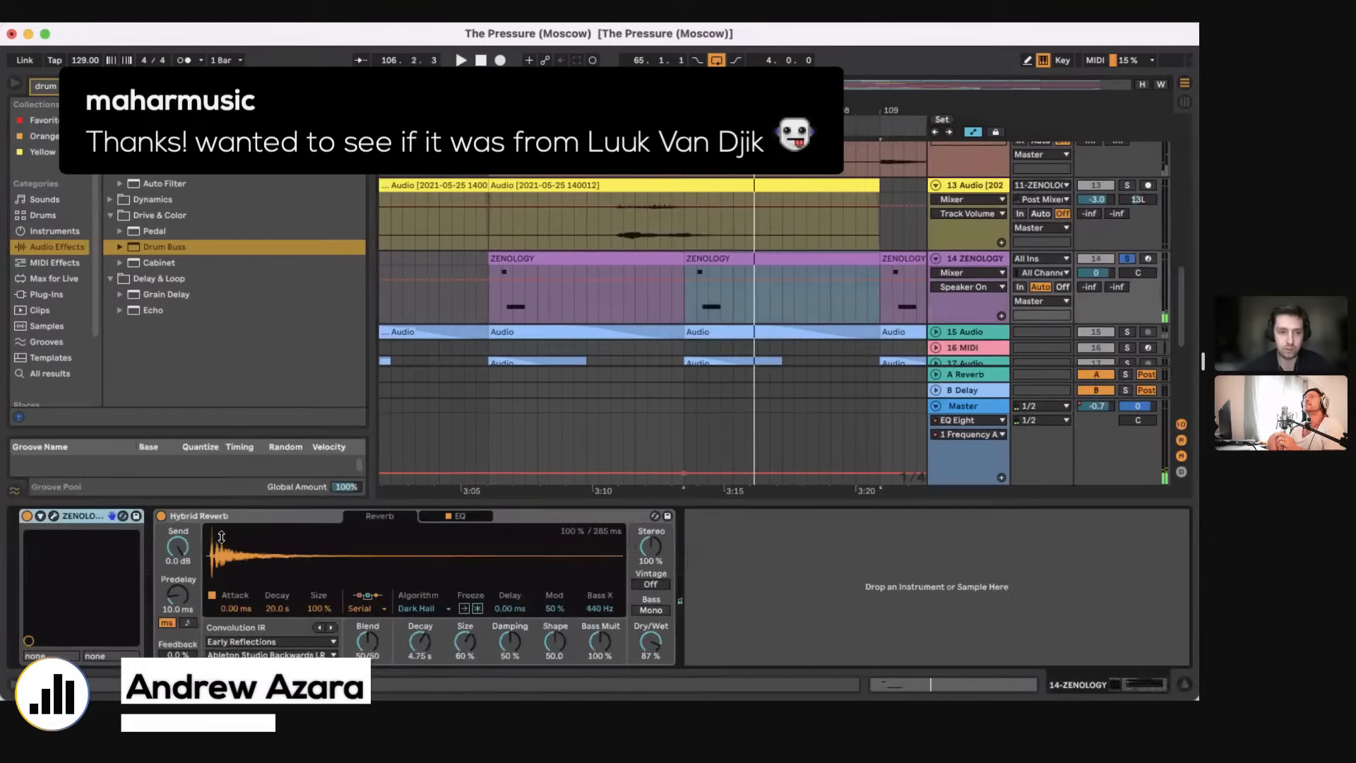
pyautogui.click(54, 516)
pyautogui.moveTo(457, 99); pyautogui.dragTo(918, 252)
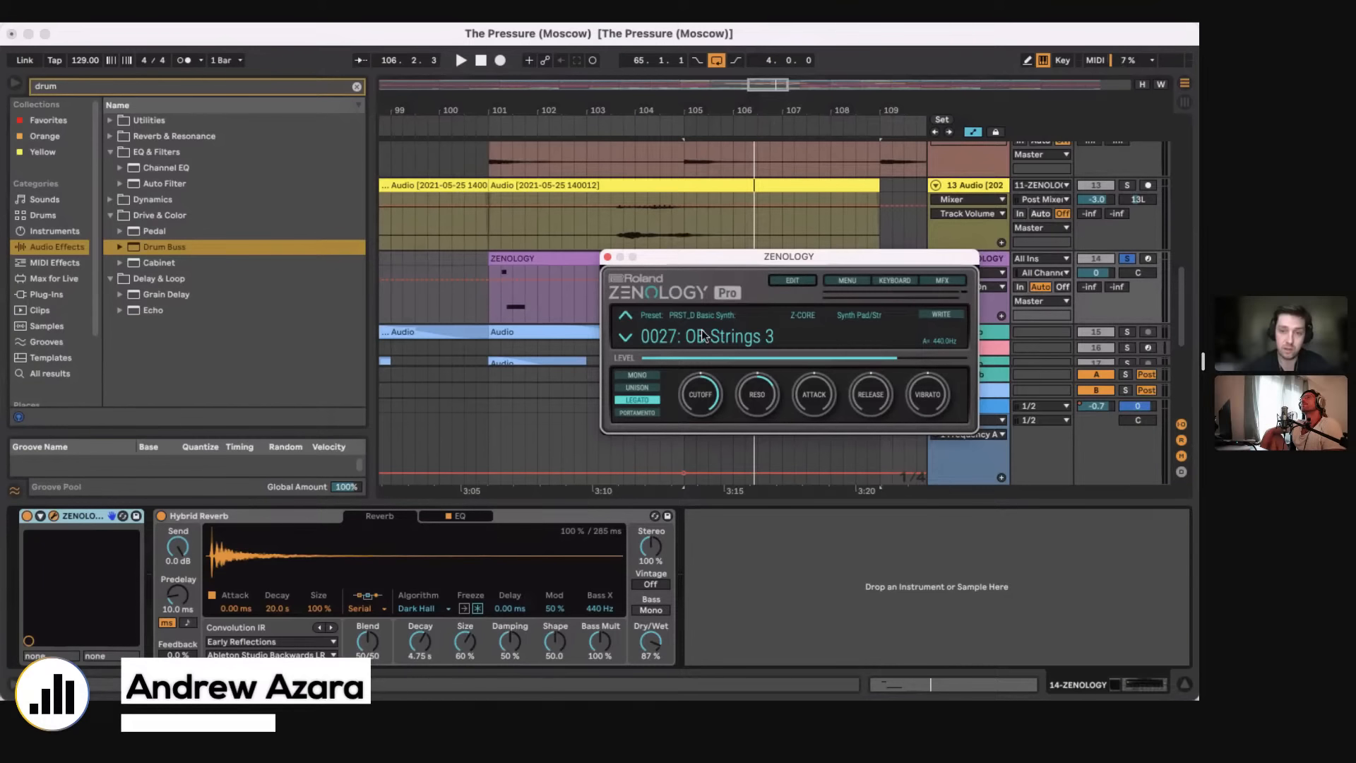
pyautogui.click(703, 335)
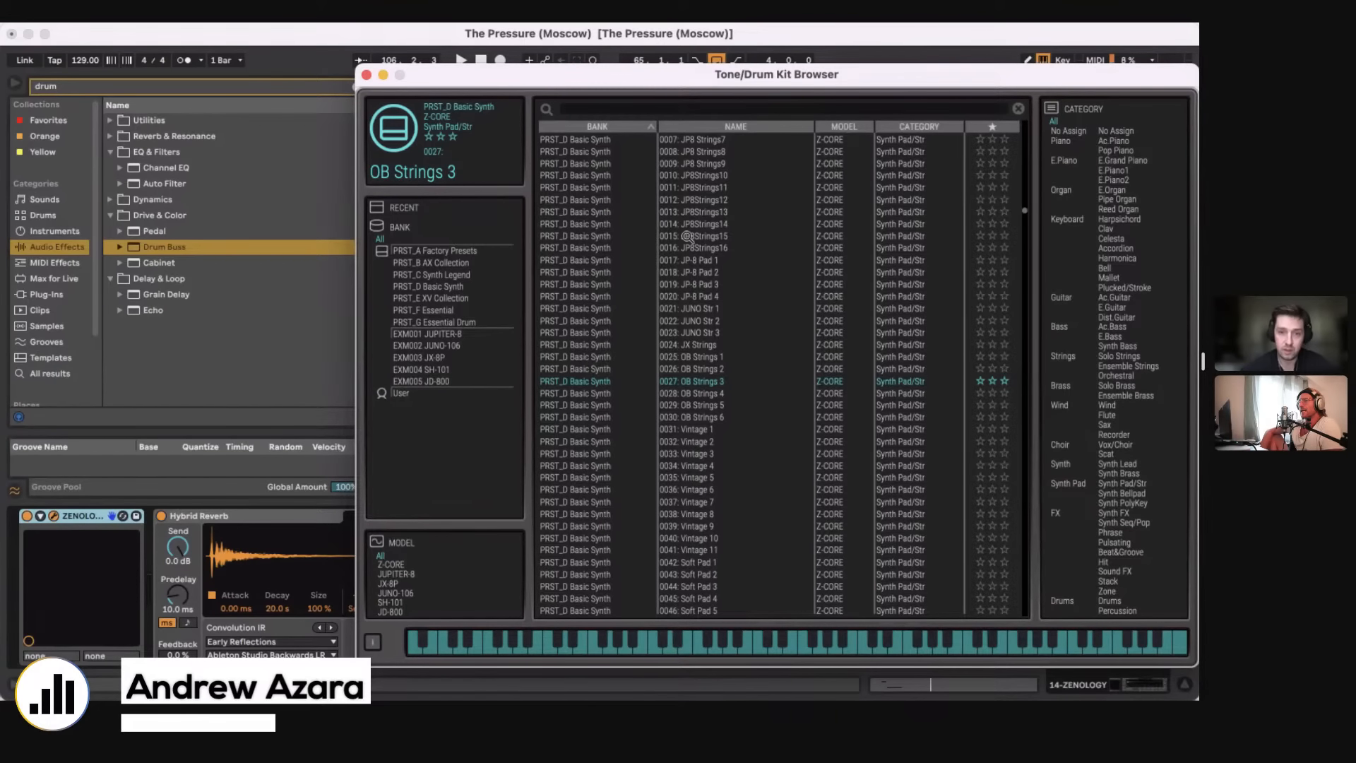
pyautogui.click(367, 75)
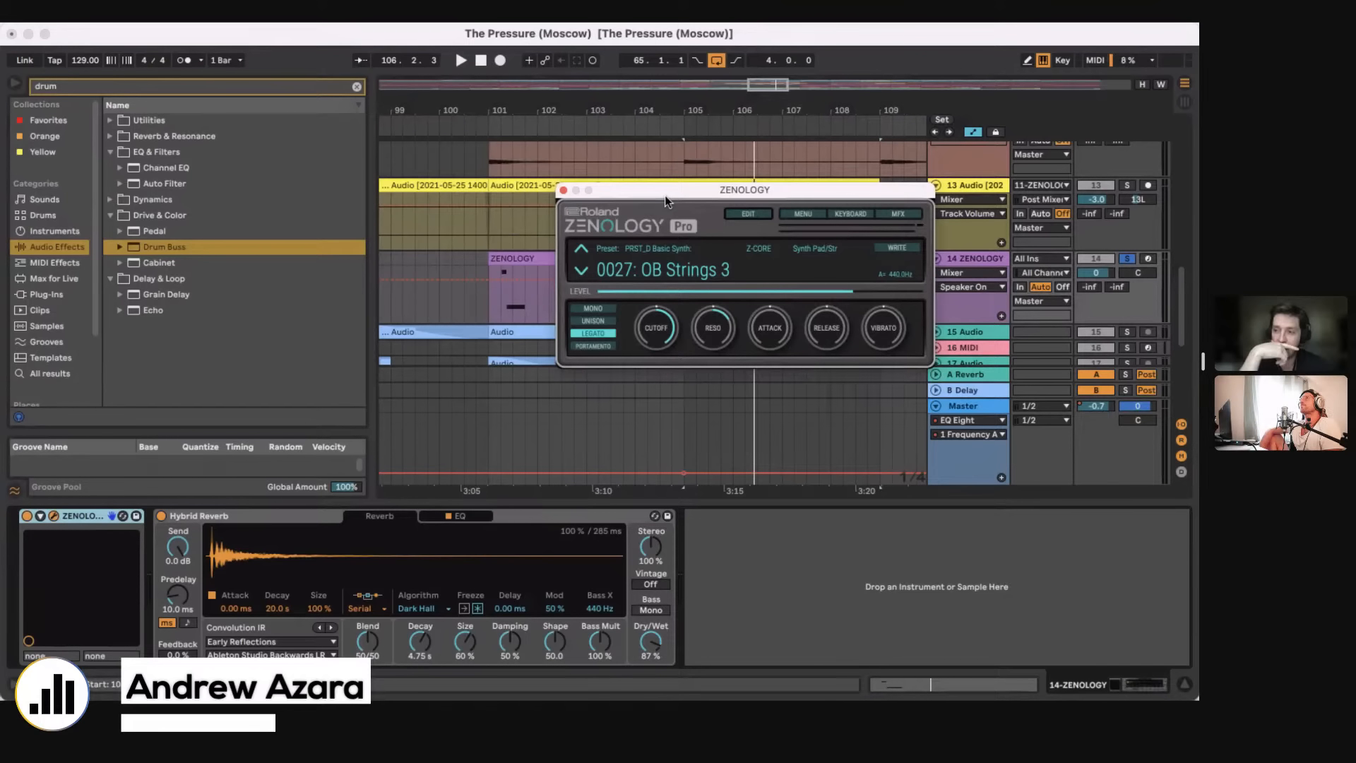
pyautogui.click(676, 304)
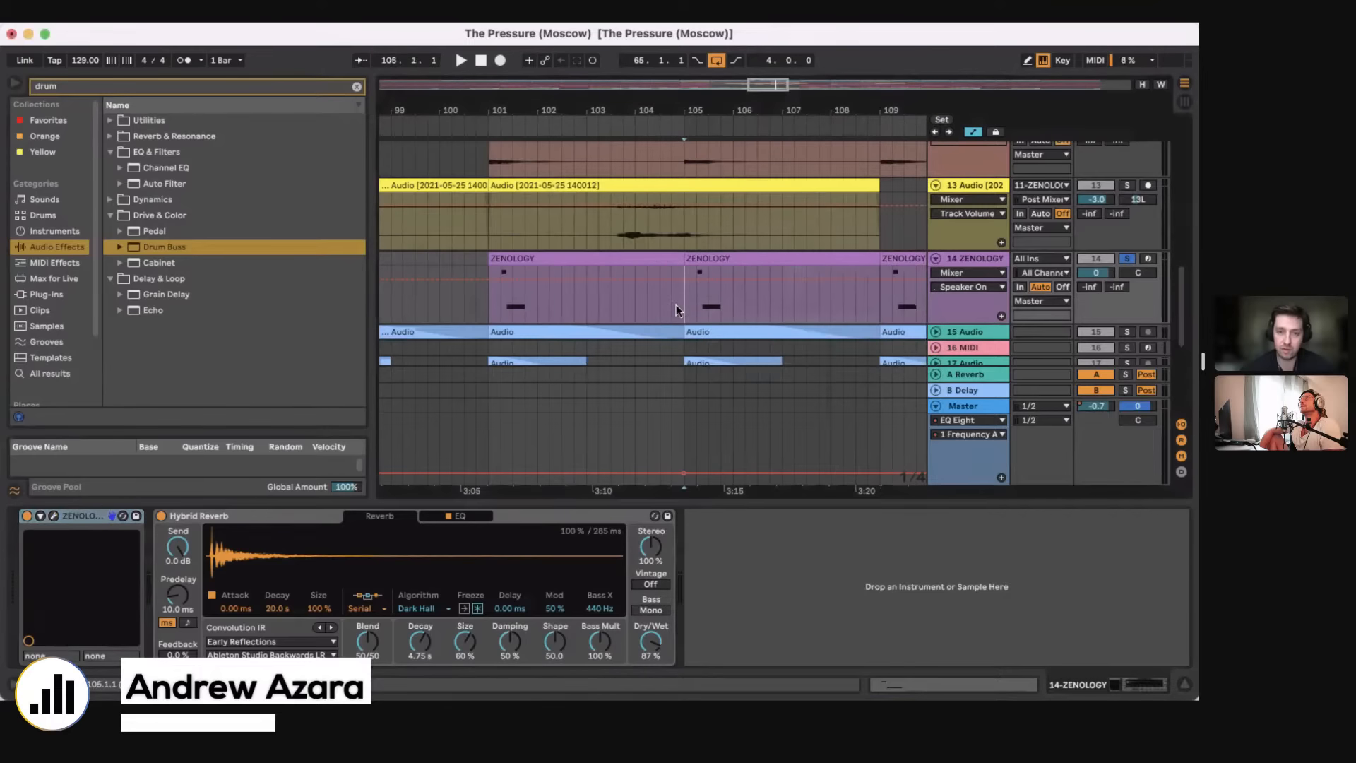
# Step: Solo the 12 Audio track and play it from bar 105
pyautogui.scroll(3, 679, 297)
pyautogui.click(1135, 212)
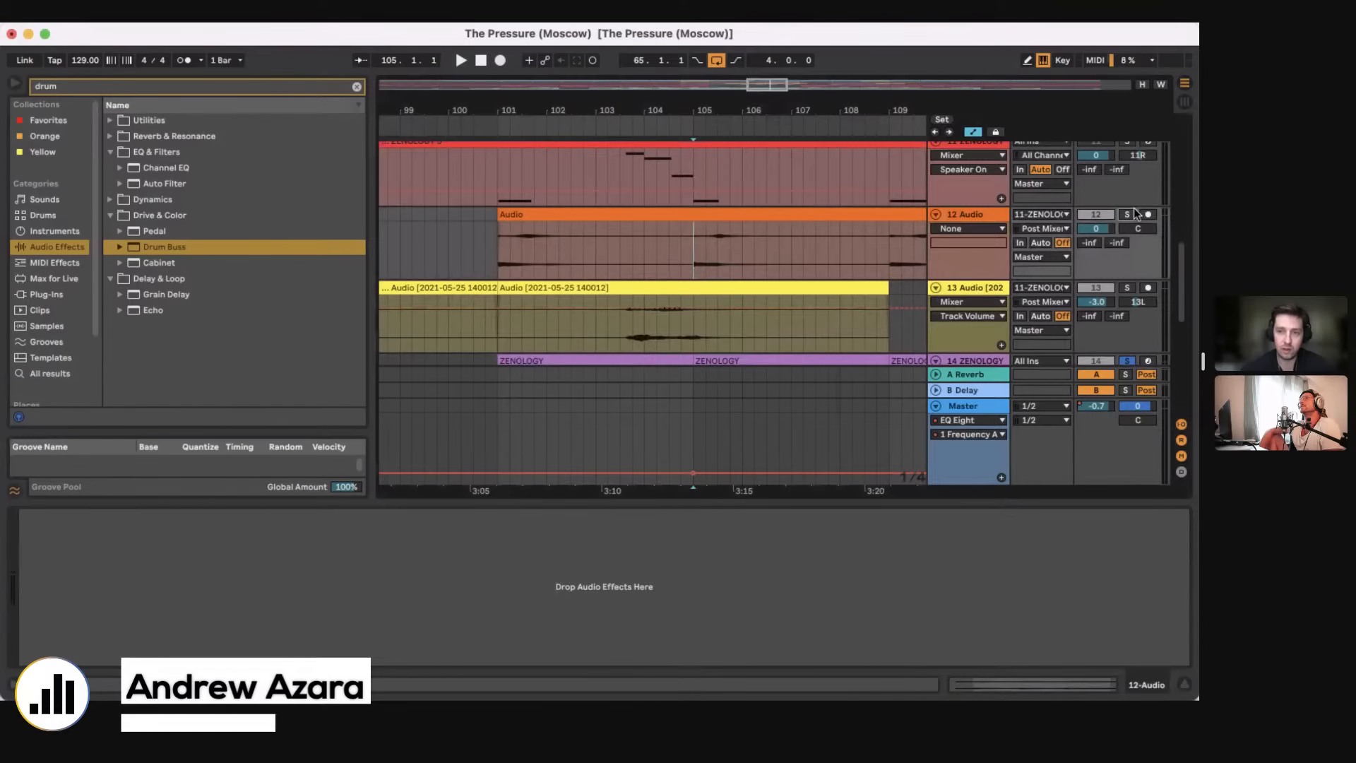
pyautogui.click(1128, 214)
pyautogui.press('space')
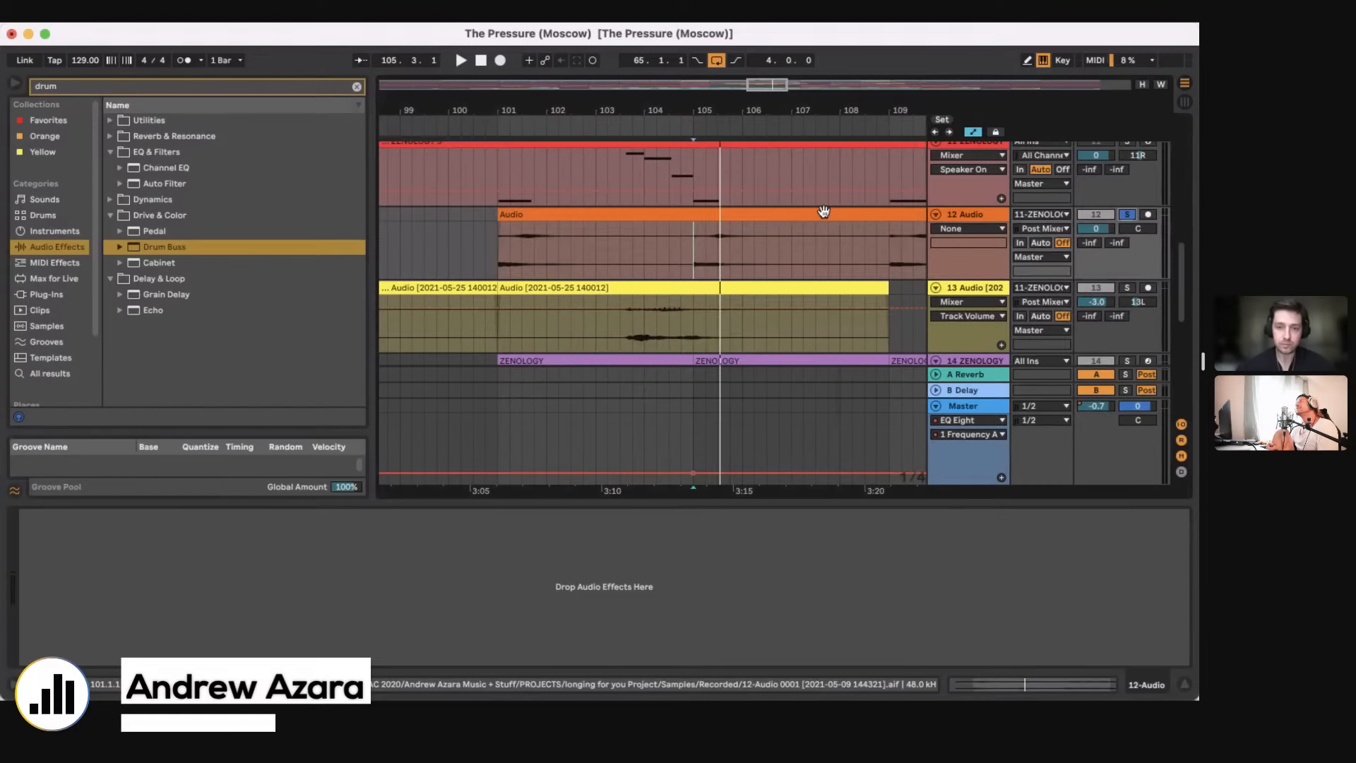
# Step: Hide the device view and place the playback position at bar 81 on the ARP track
pyautogui.press('super+alt+l')
pyautogui.moveTo(656, 233); pyautogui.dragTo(656, 146)
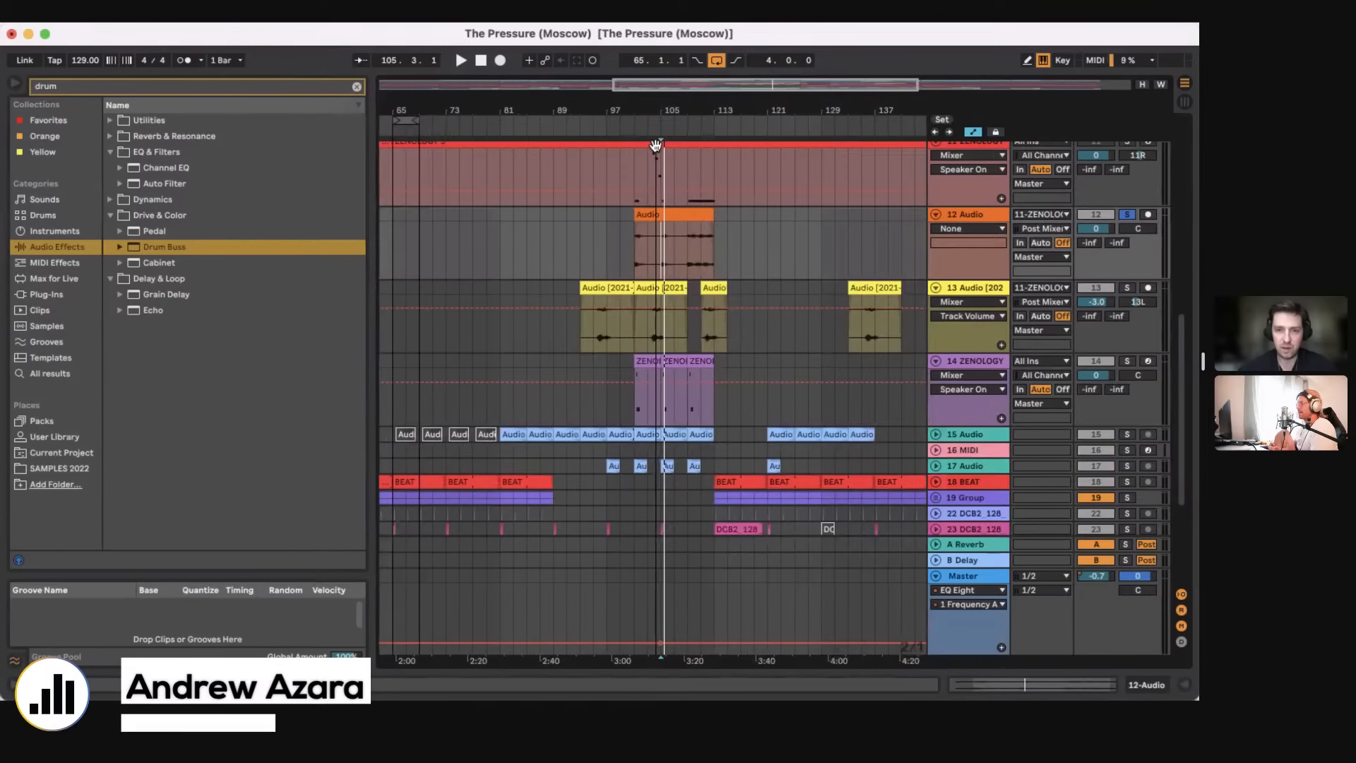
pyautogui.scroll(-5, 929, 254)
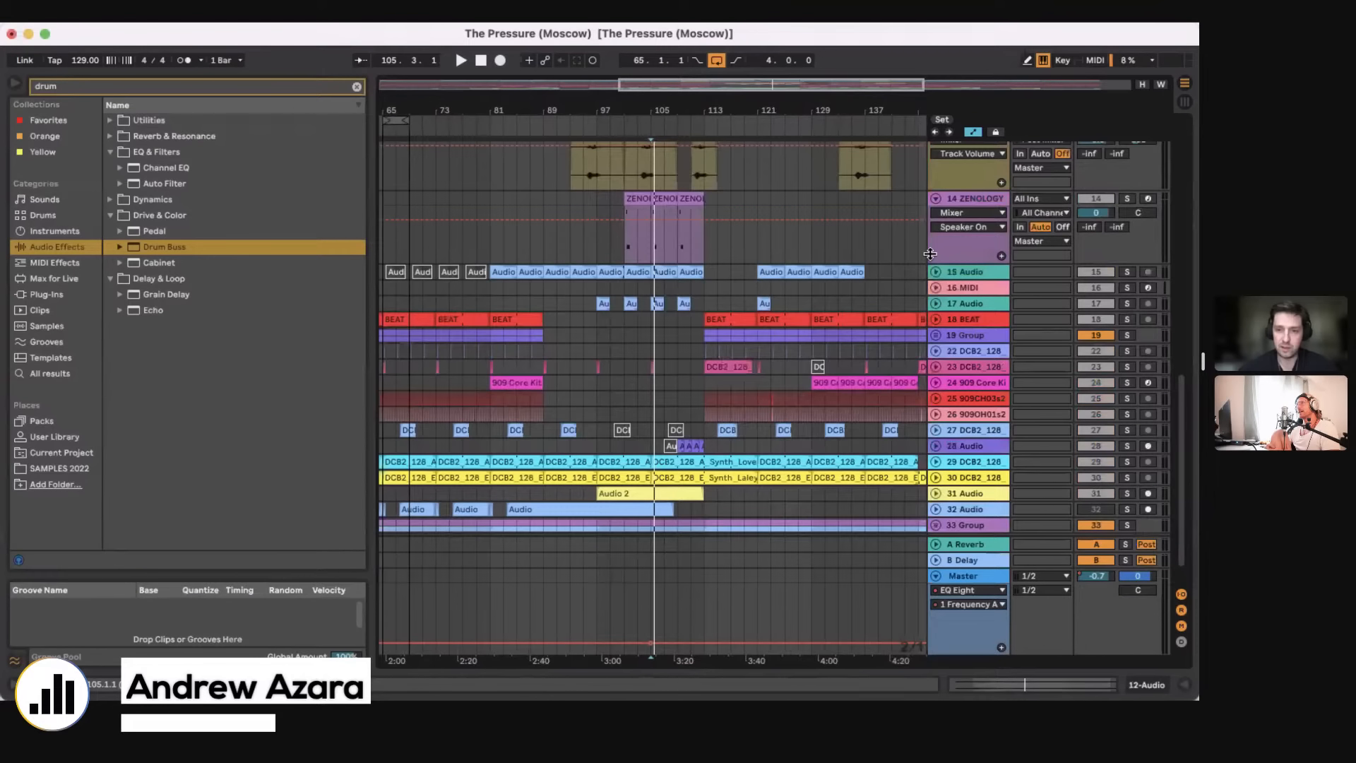
pyautogui.scroll(10, 908, 326)
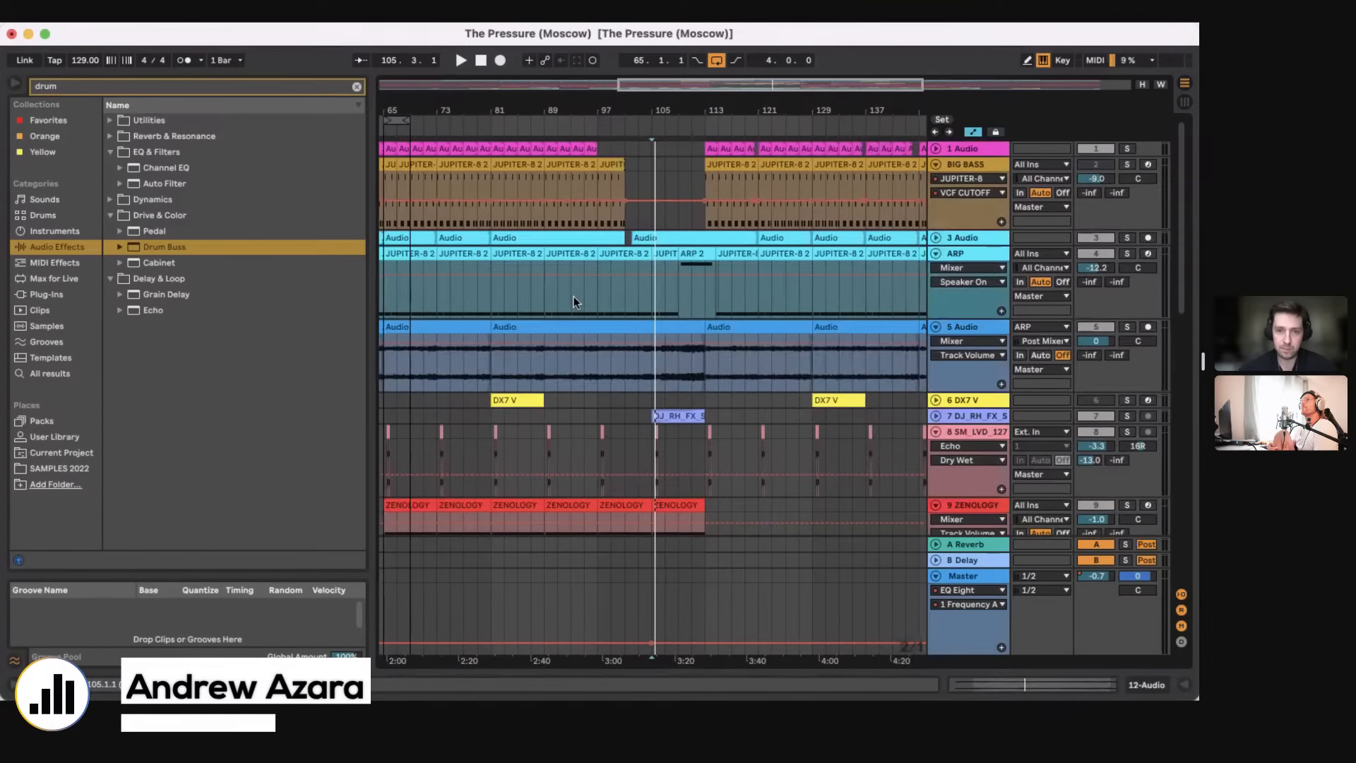
pyautogui.click(494, 295)
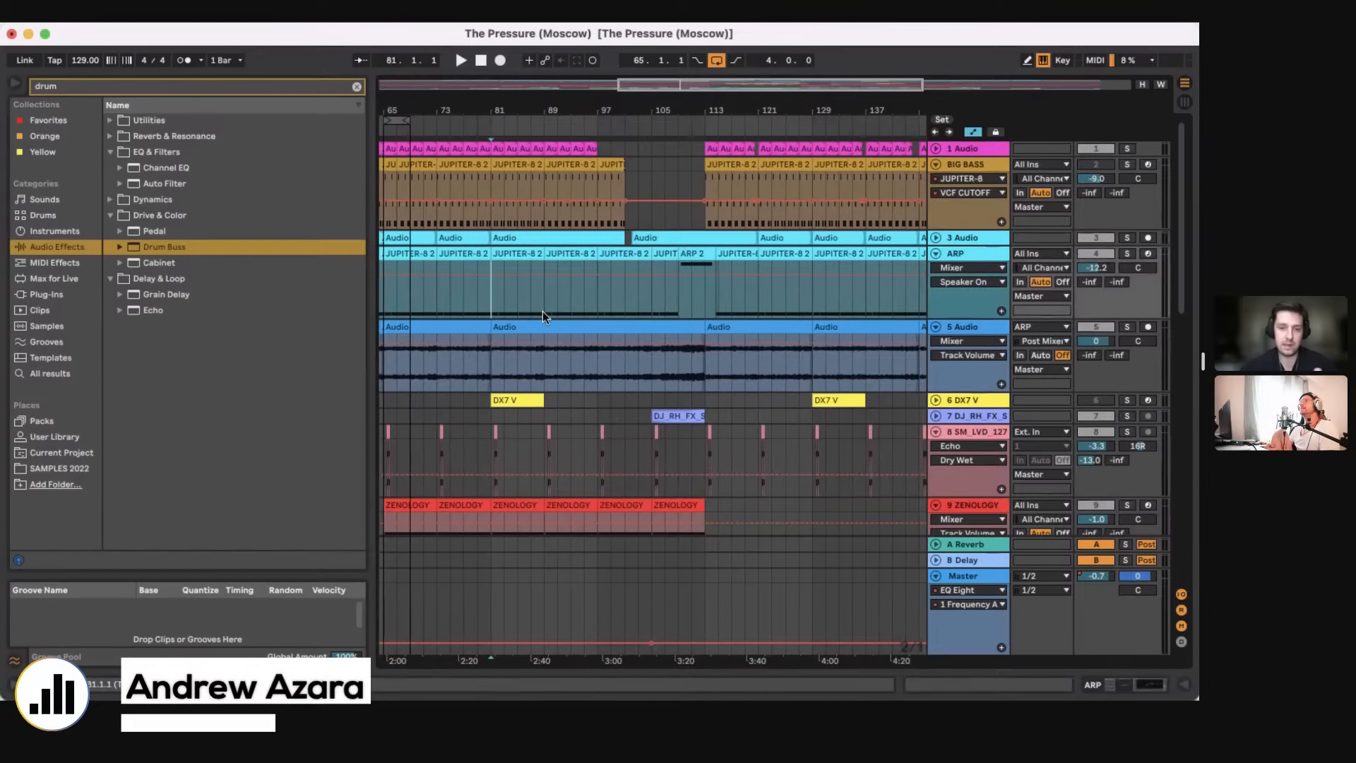
# Step: Clear the track solo and play the full arrangement from bar 89
pyautogui.click(1150, 328)
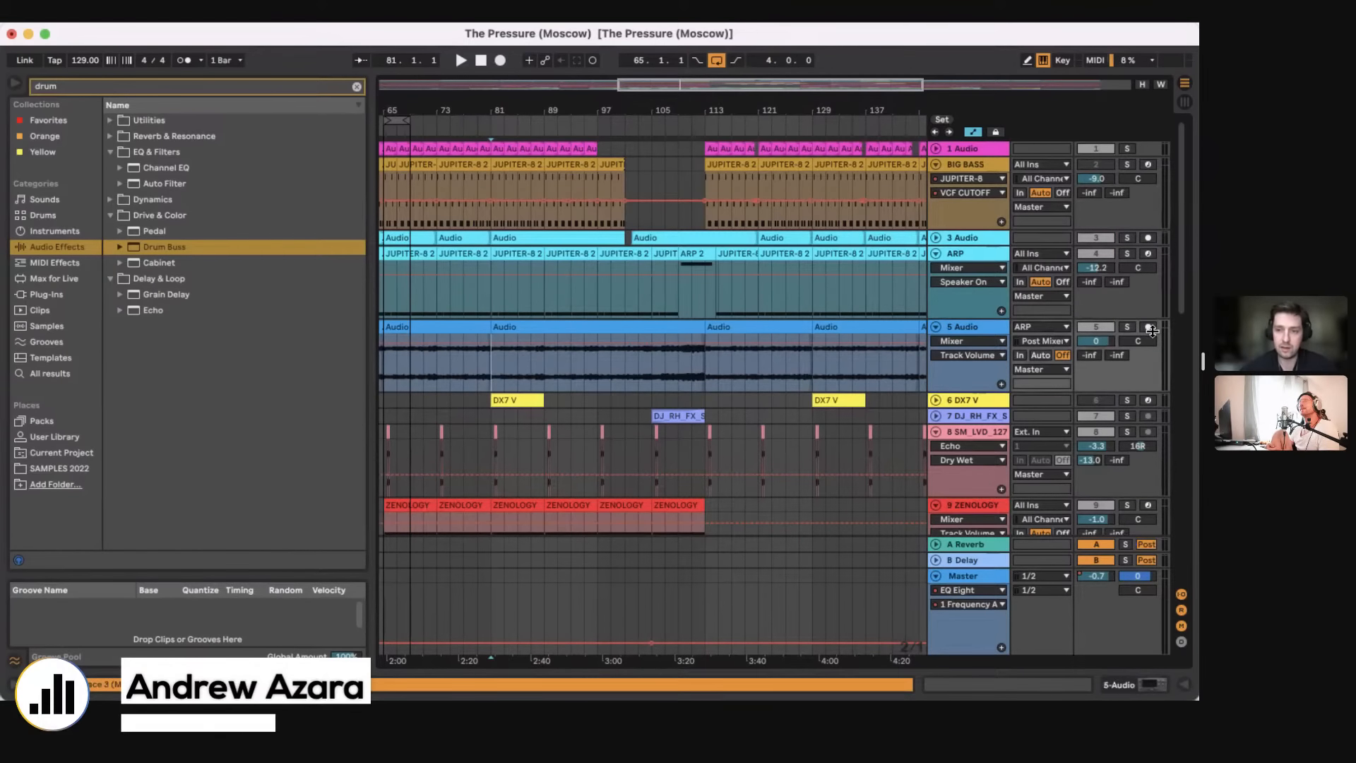
pyautogui.click(595, 315)
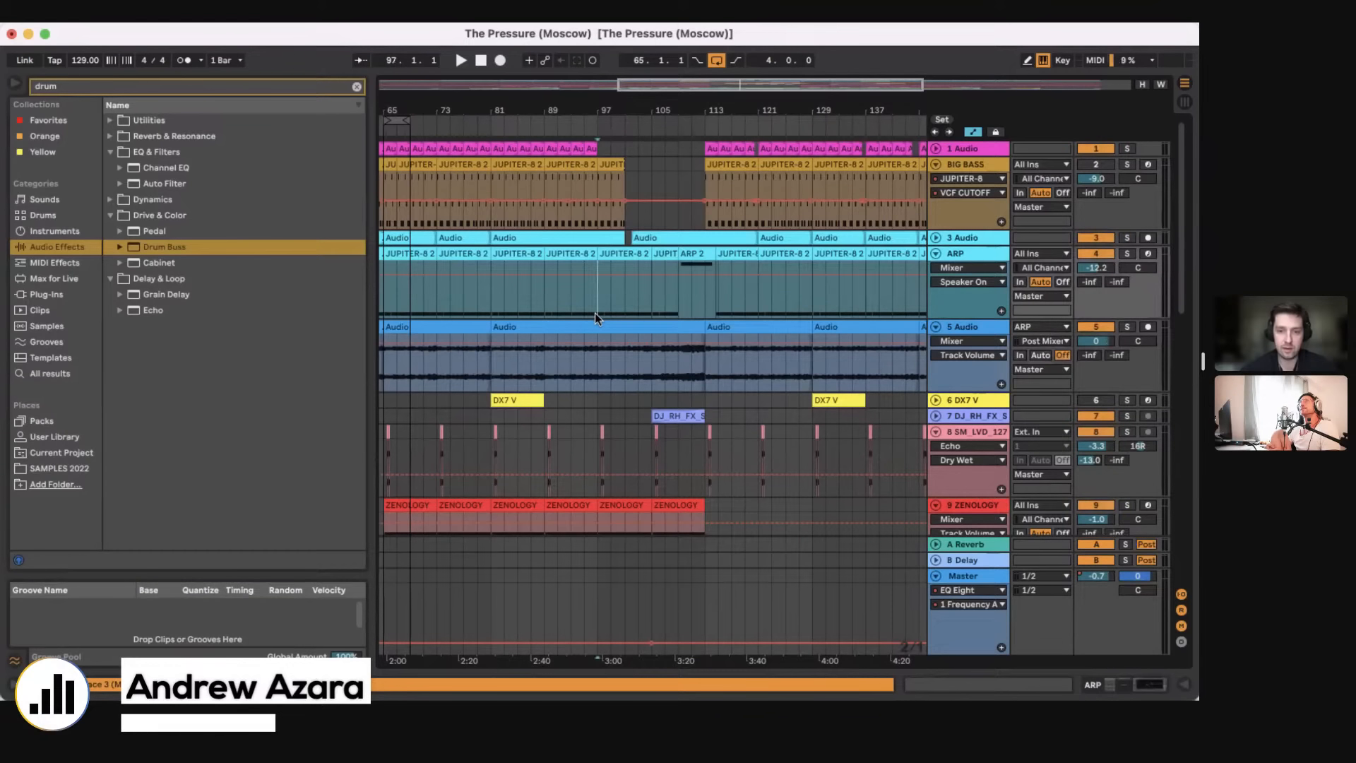
pyautogui.scroll(-4, 595, 312)
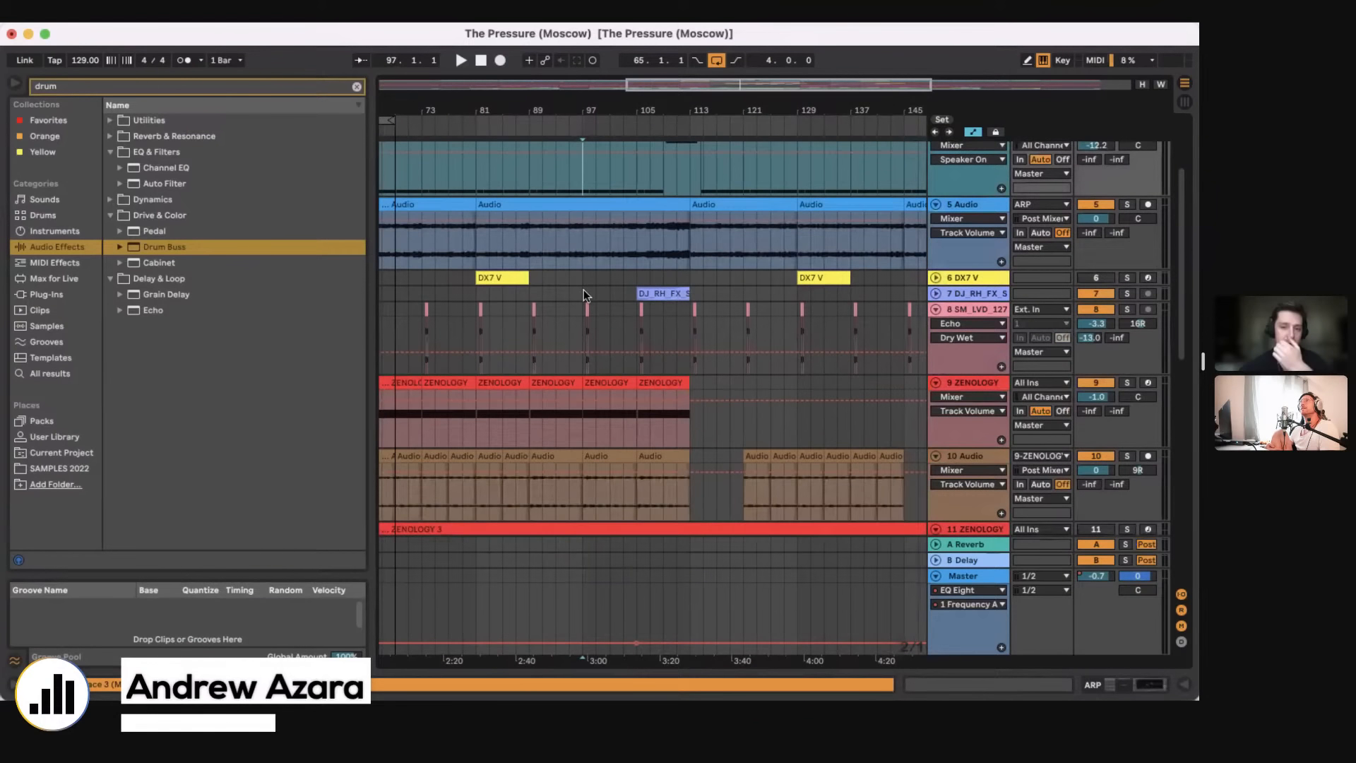
pyautogui.click(524, 286)
pyautogui.press('space')
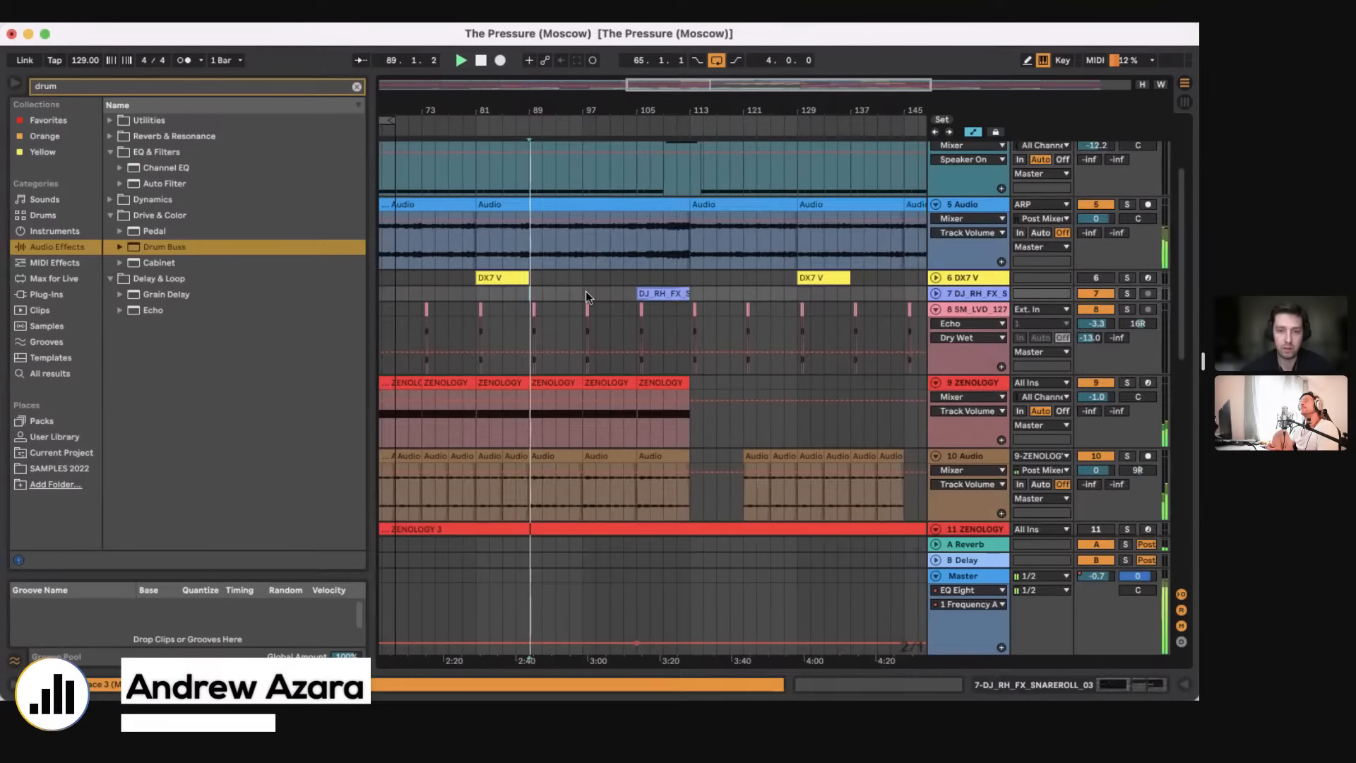
# Step: Unfold the 29 and 30 DCB2_128 synth tracks to view their clips during playback, and fold them again
pyautogui.scroll(4, 586, 291)
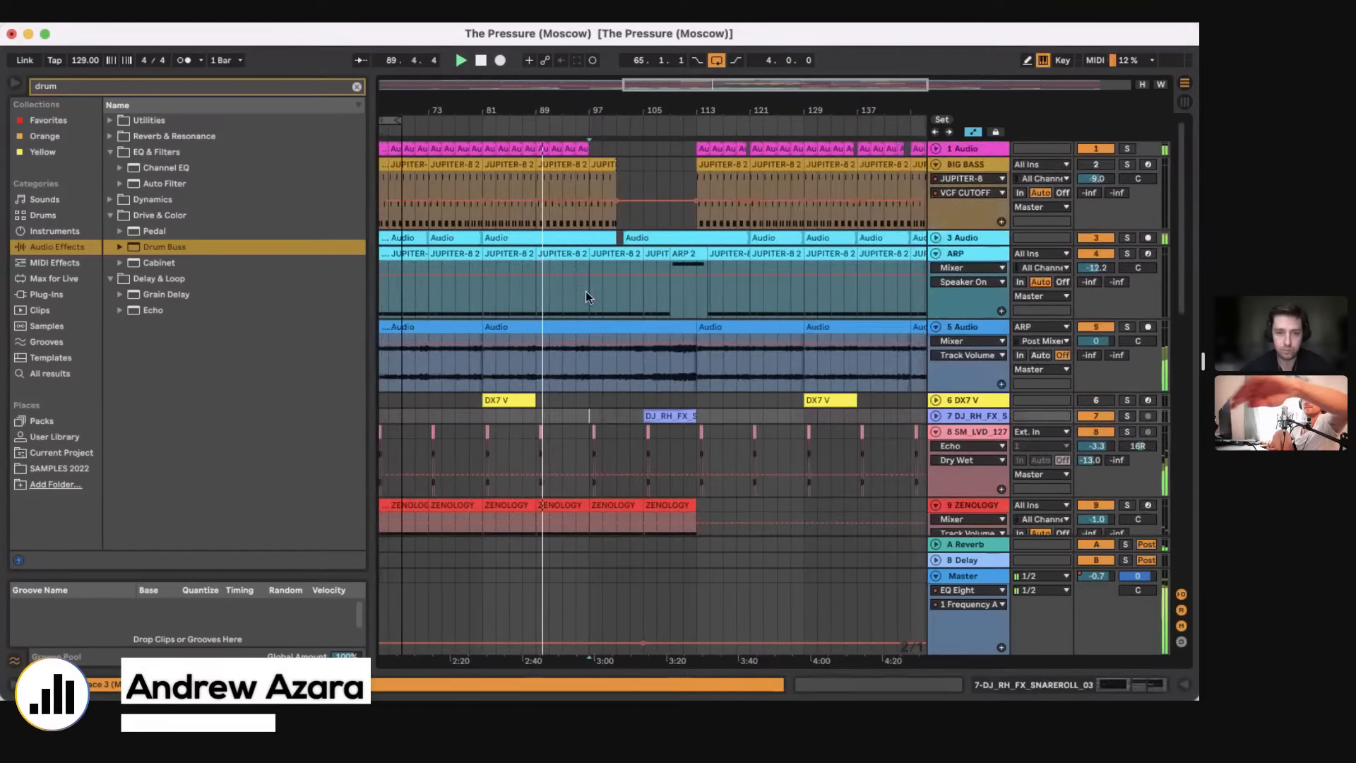
pyautogui.scroll(-10, 586, 291)
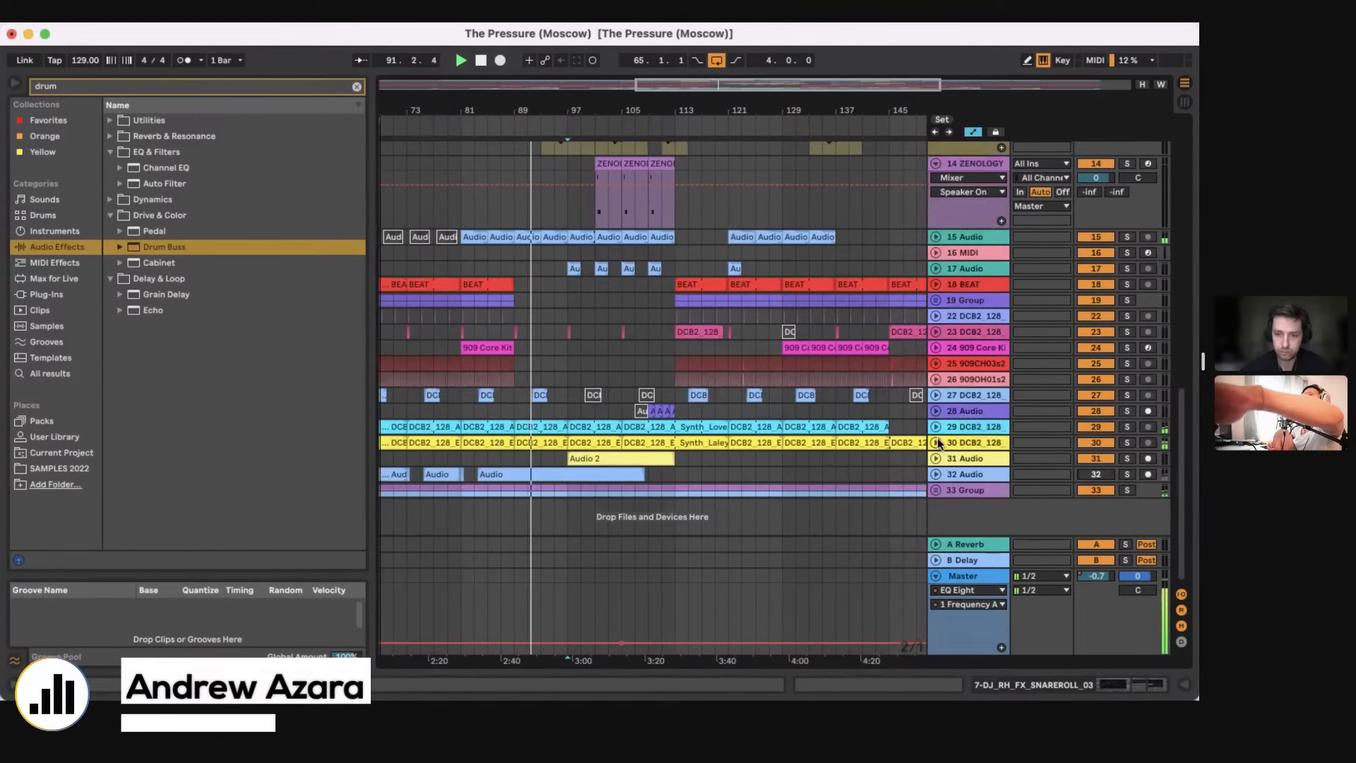
pyautogui.click(937, 442)
pyautogui.scroll(-3, 938, 409)
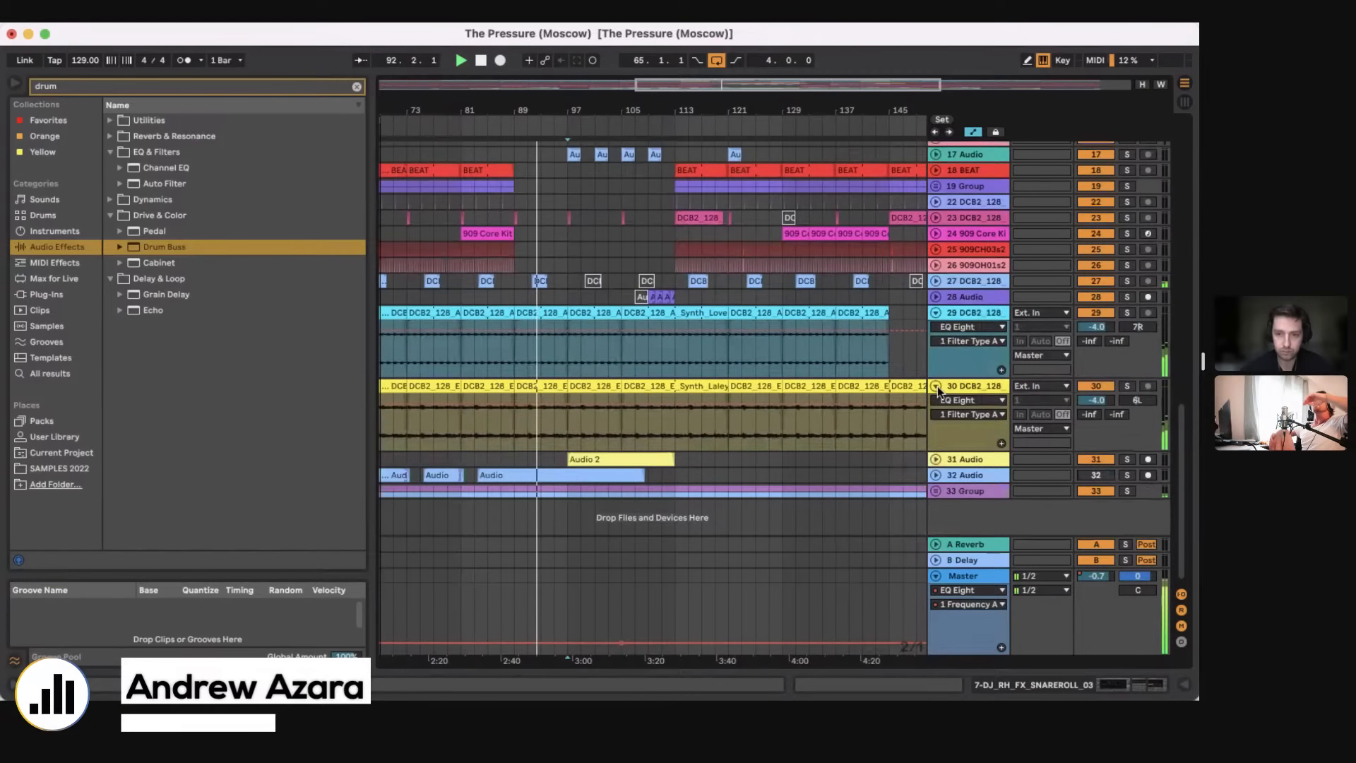
pyautogui.click(936, 386)
pyautogui.scroll(15, 799, 311)
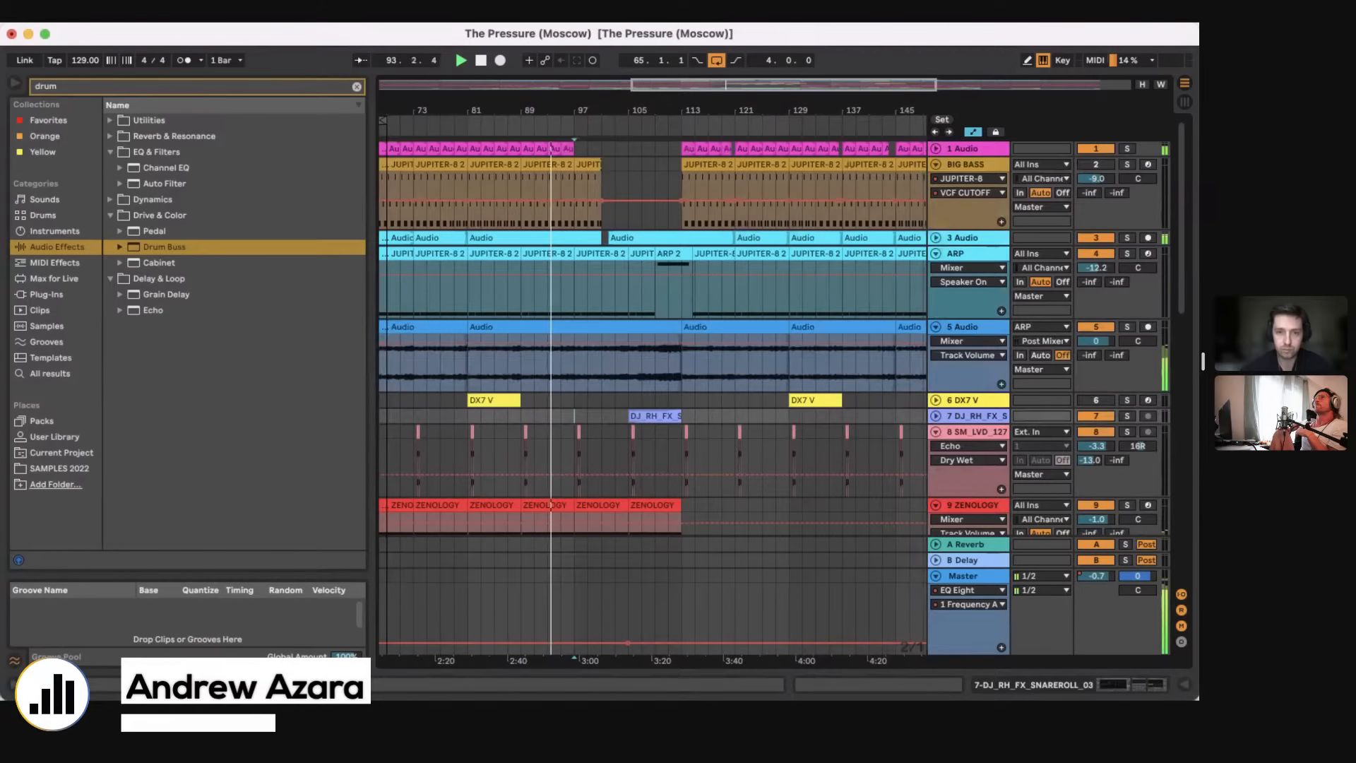
# Step: Arm the 11 ZENOLOGY track and mark bar 105 on it while the breakdown plays
pyautogui.moveTo(587, 108); pyautogui.dragTo(587, 152)
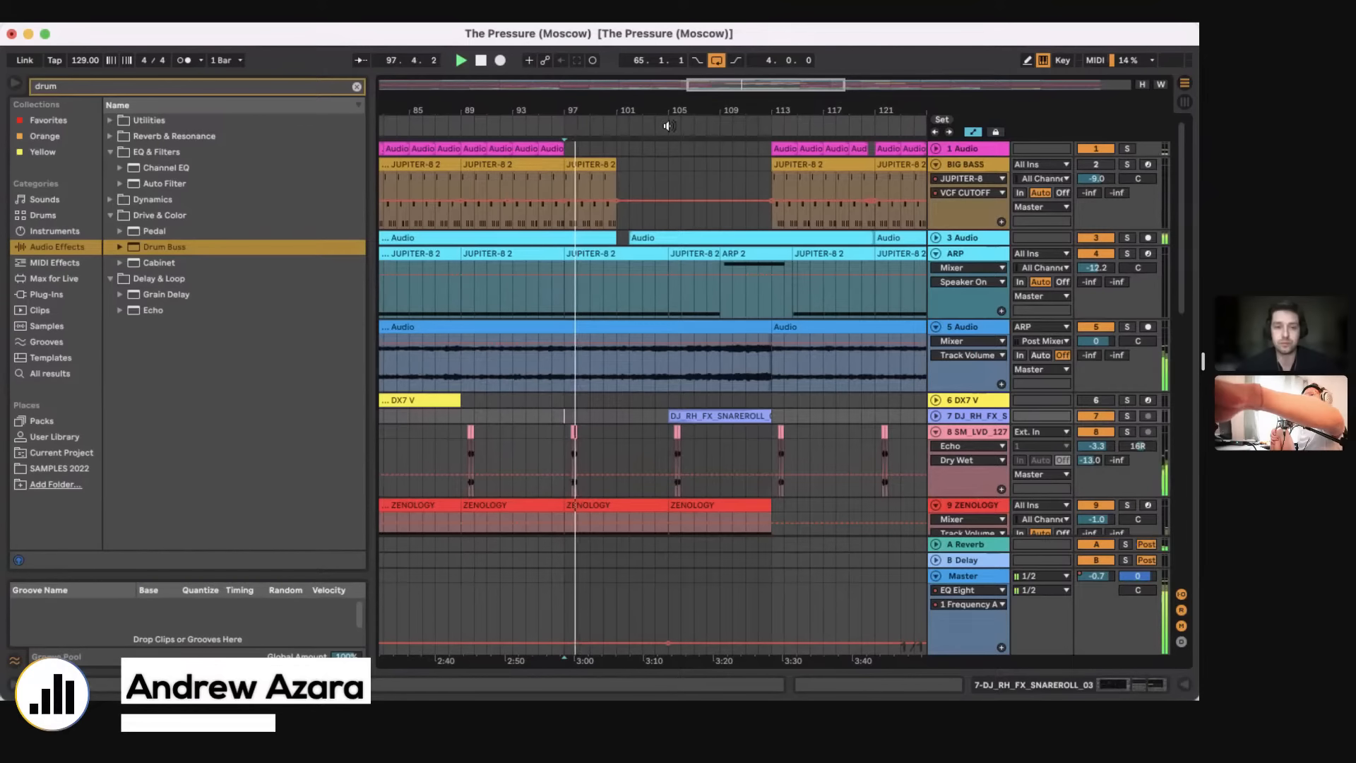
pyautogui.scroll(-5, 630, 221)
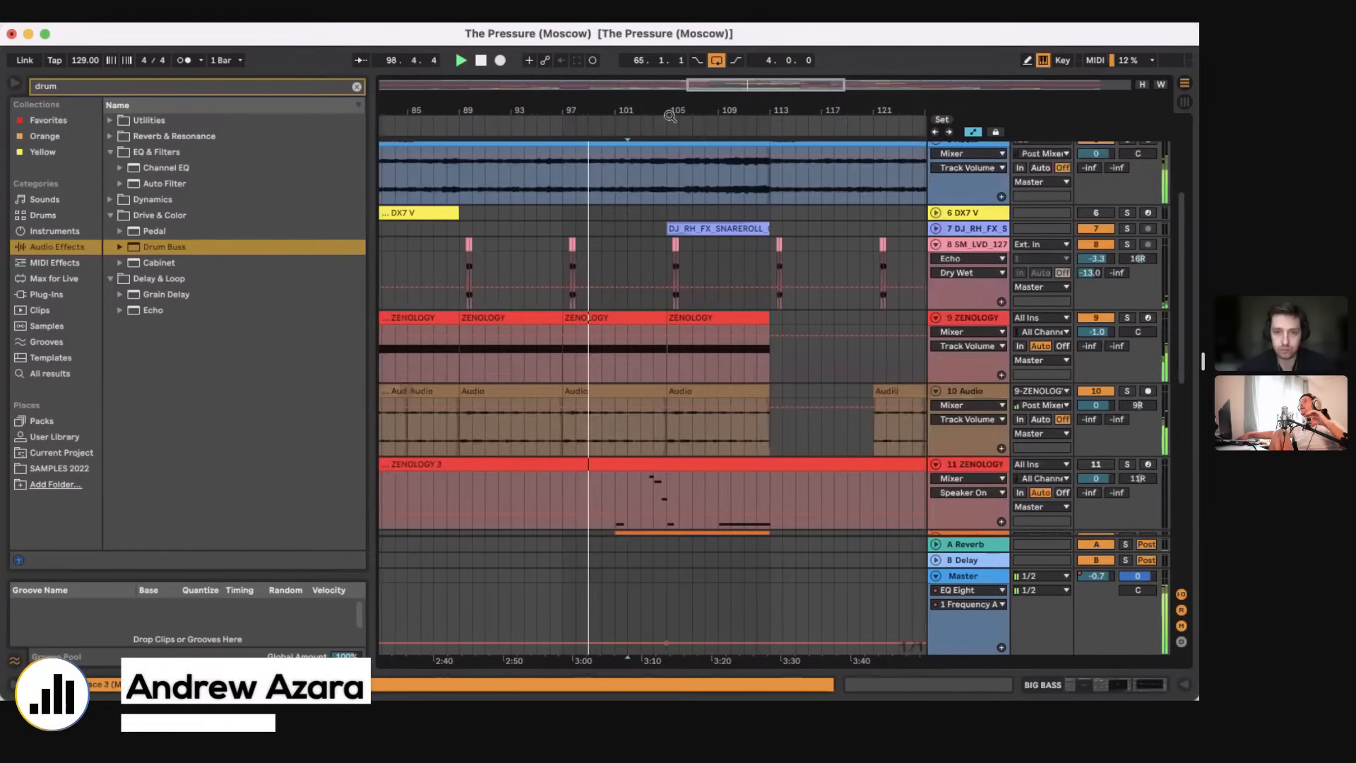
pyautogui.moveTo(670, 116); pyautogui.dragTo(668, 291)
pyautogui.scroll(-2, 667, 433)
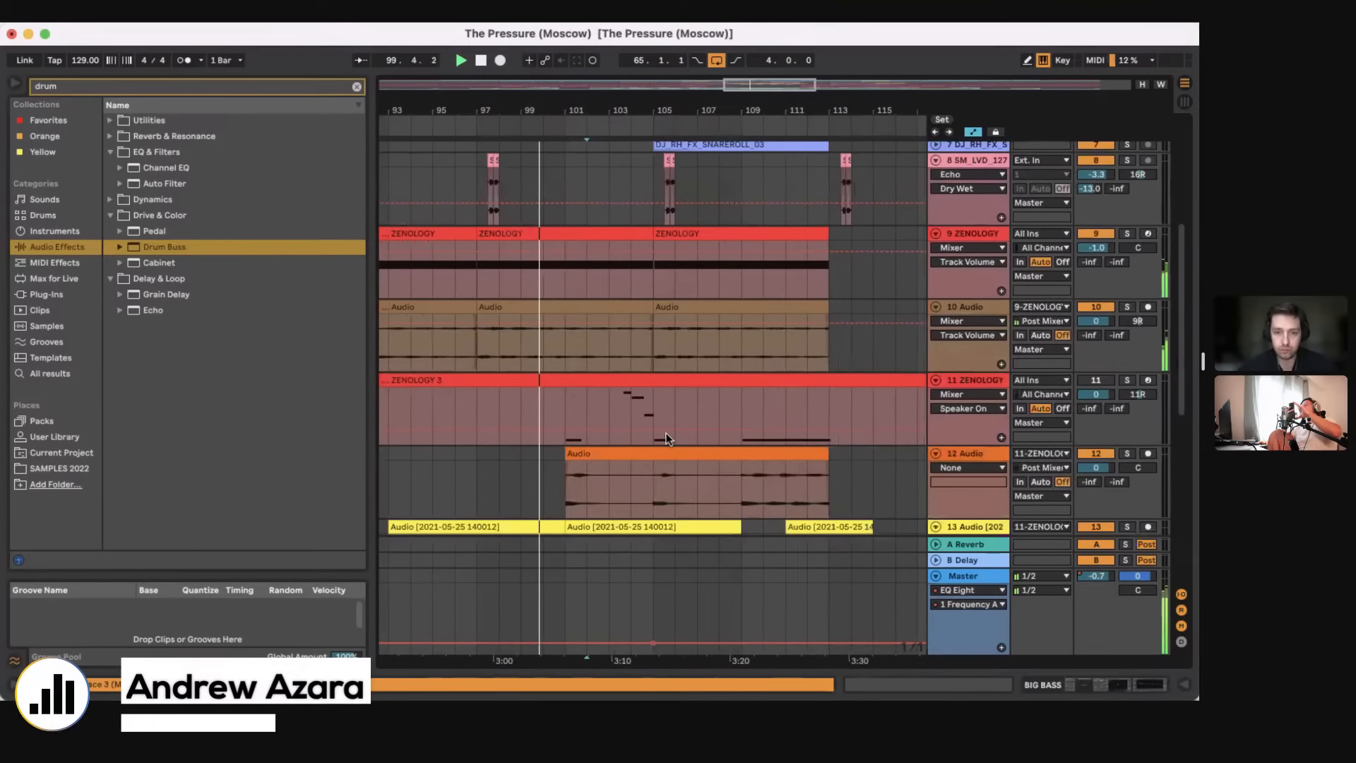
pyautogui.scroll(-2, 668, 438)
pyautogui.scroll(-2, 667, 438)
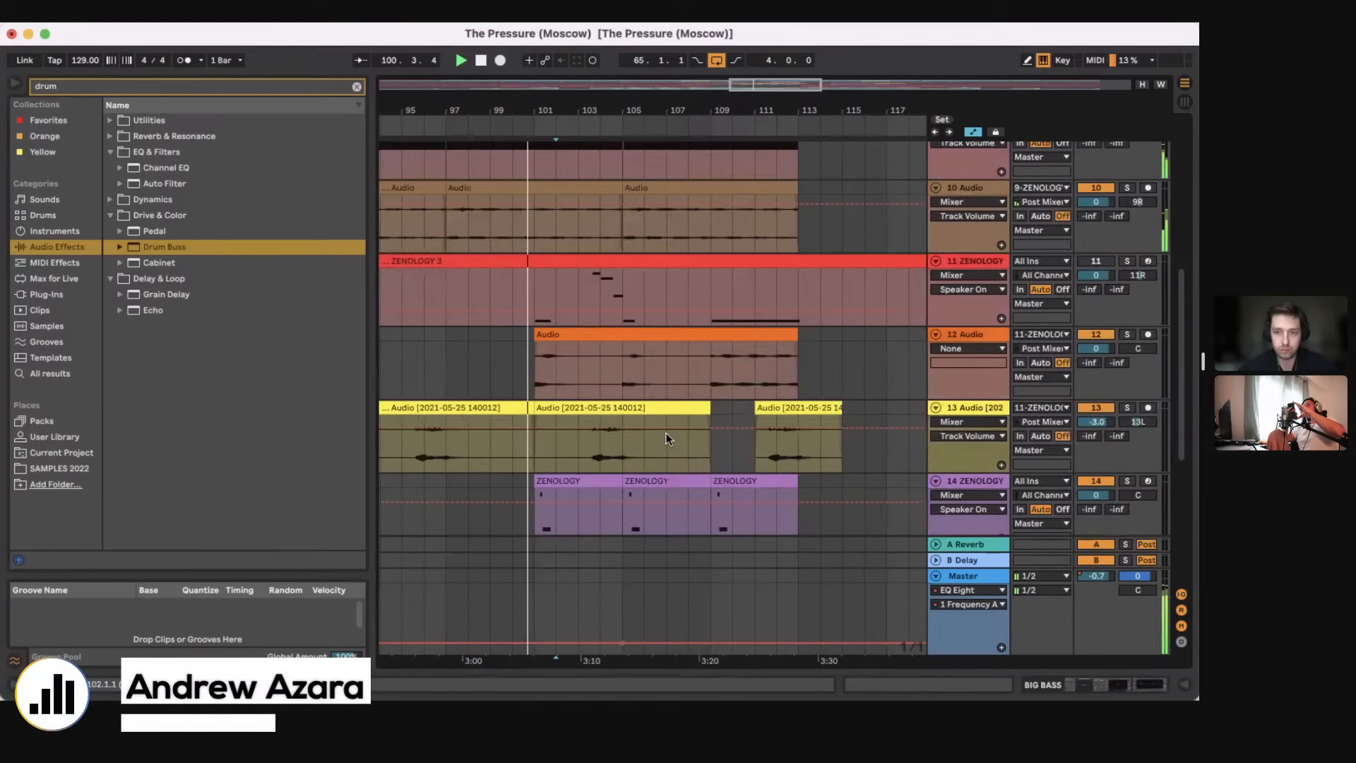
pyautogui.click(1146, 261)
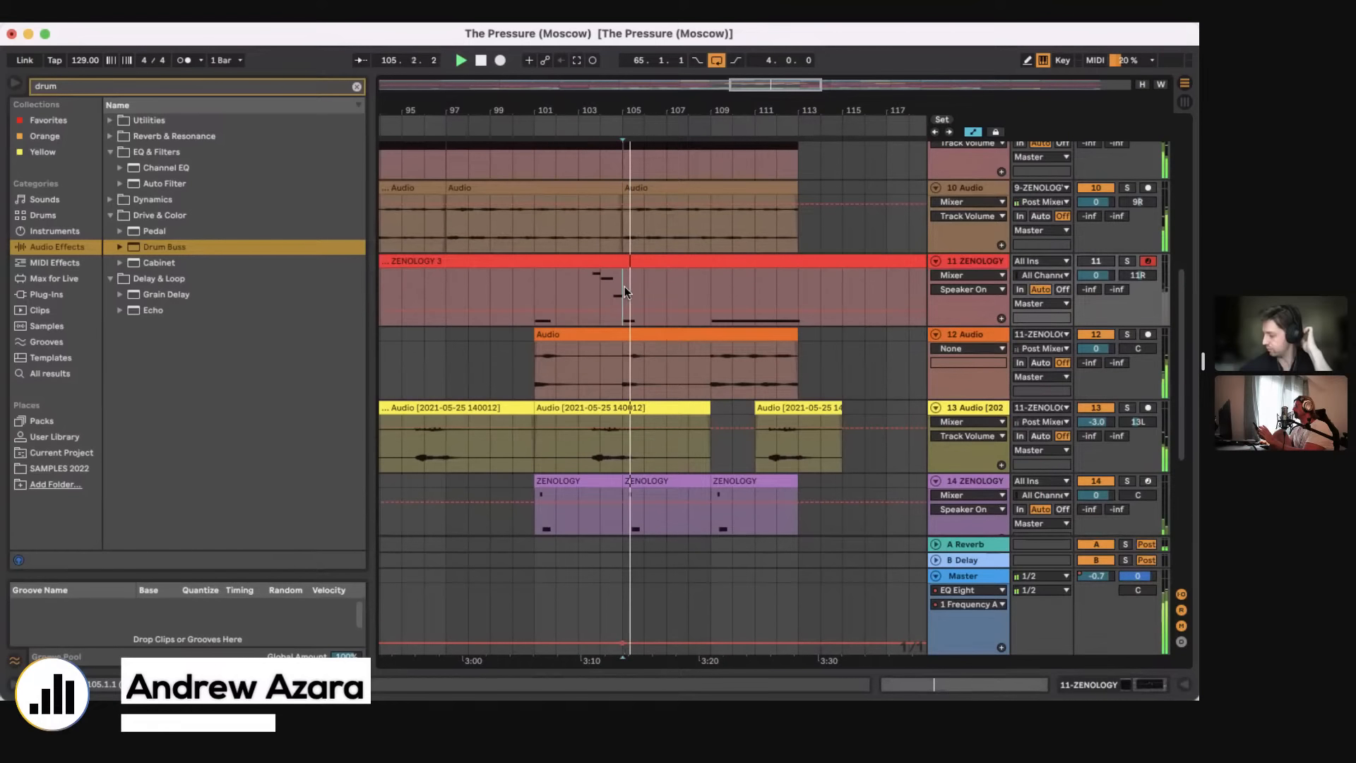
# Step: Mark bar 111 in the ARP 2 clip and review the breakdown clips on the tracks below during playback
pyautogui.scroll(3, 720, 312)
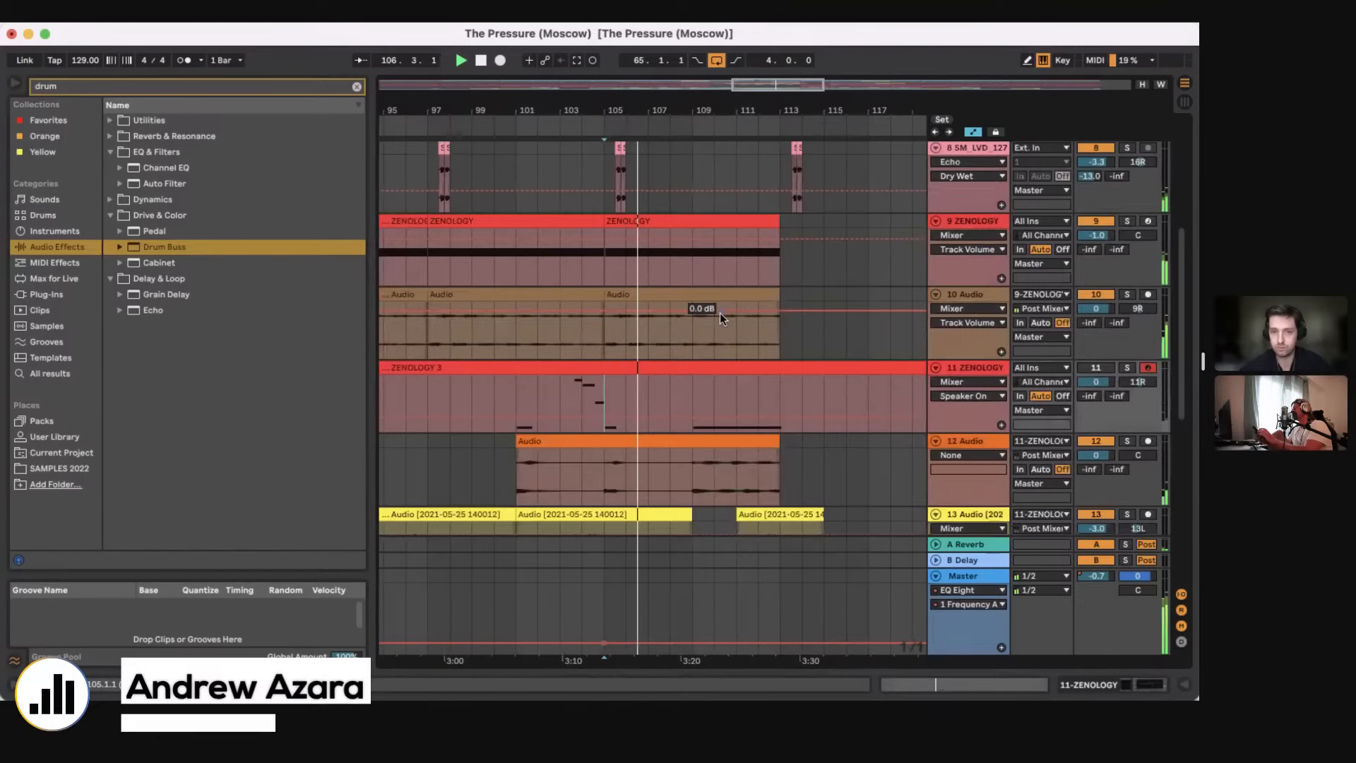
pyautogui.scroll(8, 719, 312)
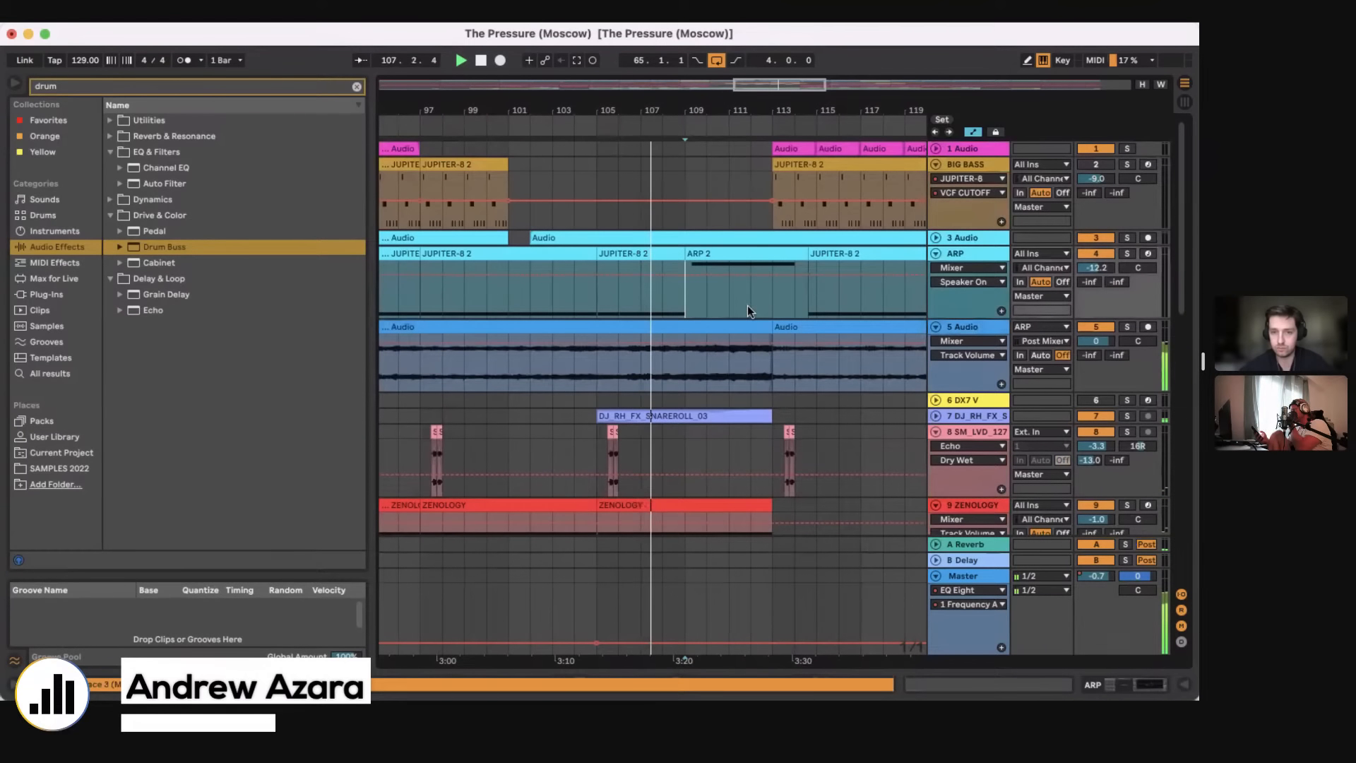
pyautogui.click(731, 302)
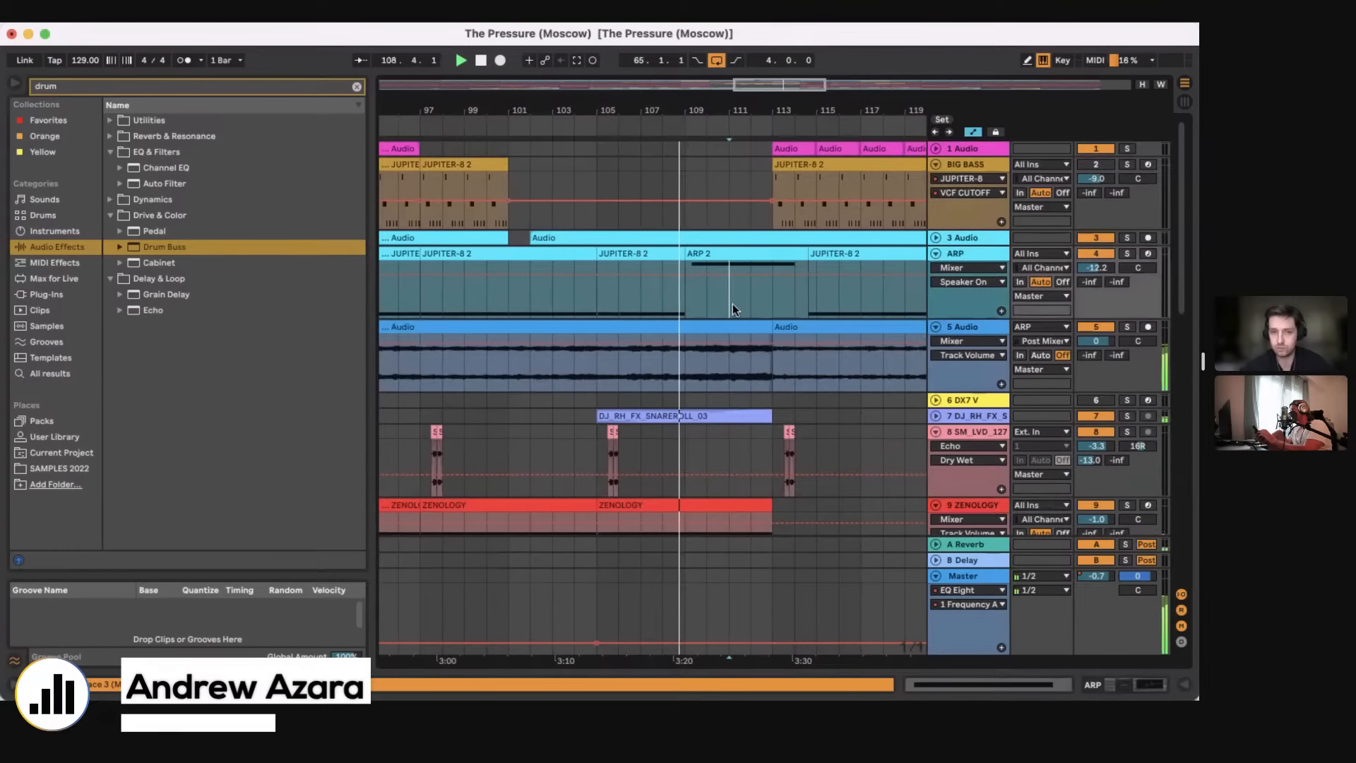
pyautogui.scroll(-4, 933, 294)
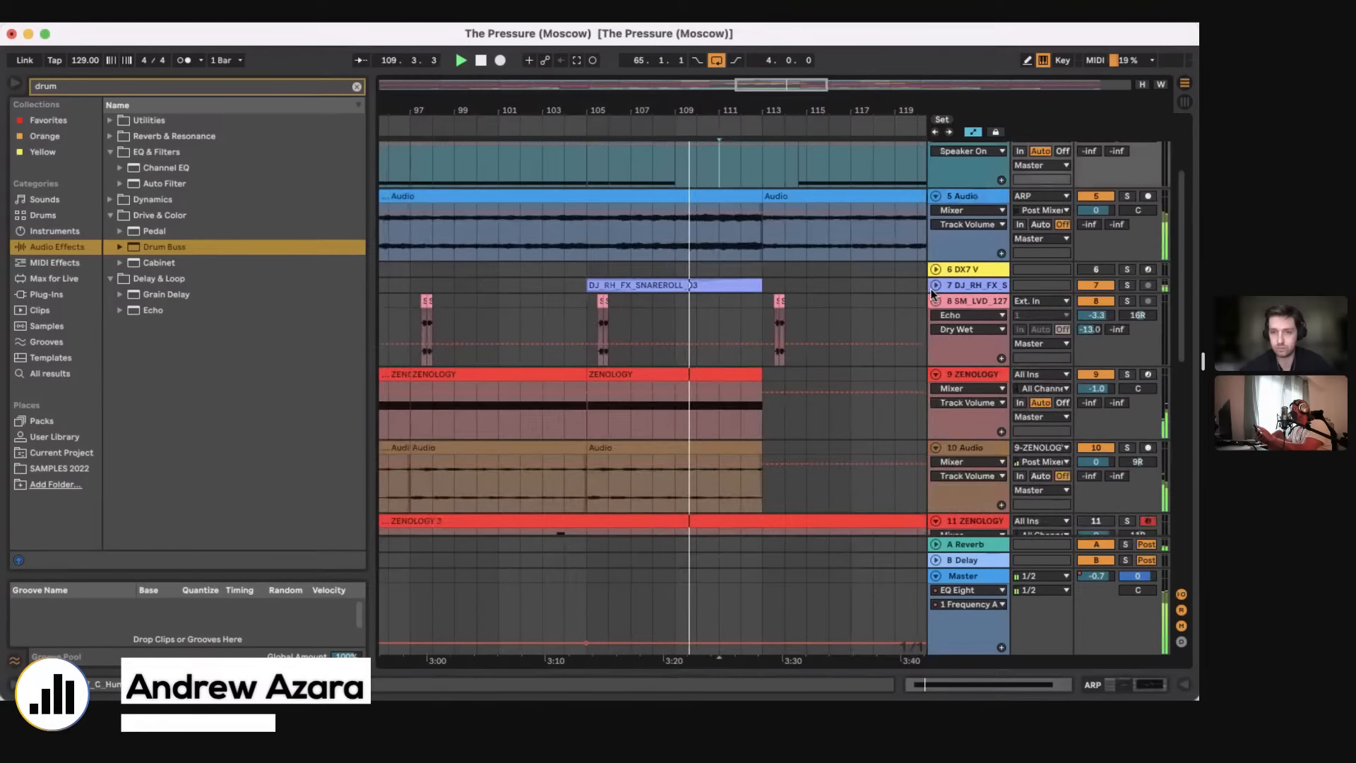
pyautogui.scroll(-12, 744, 311)
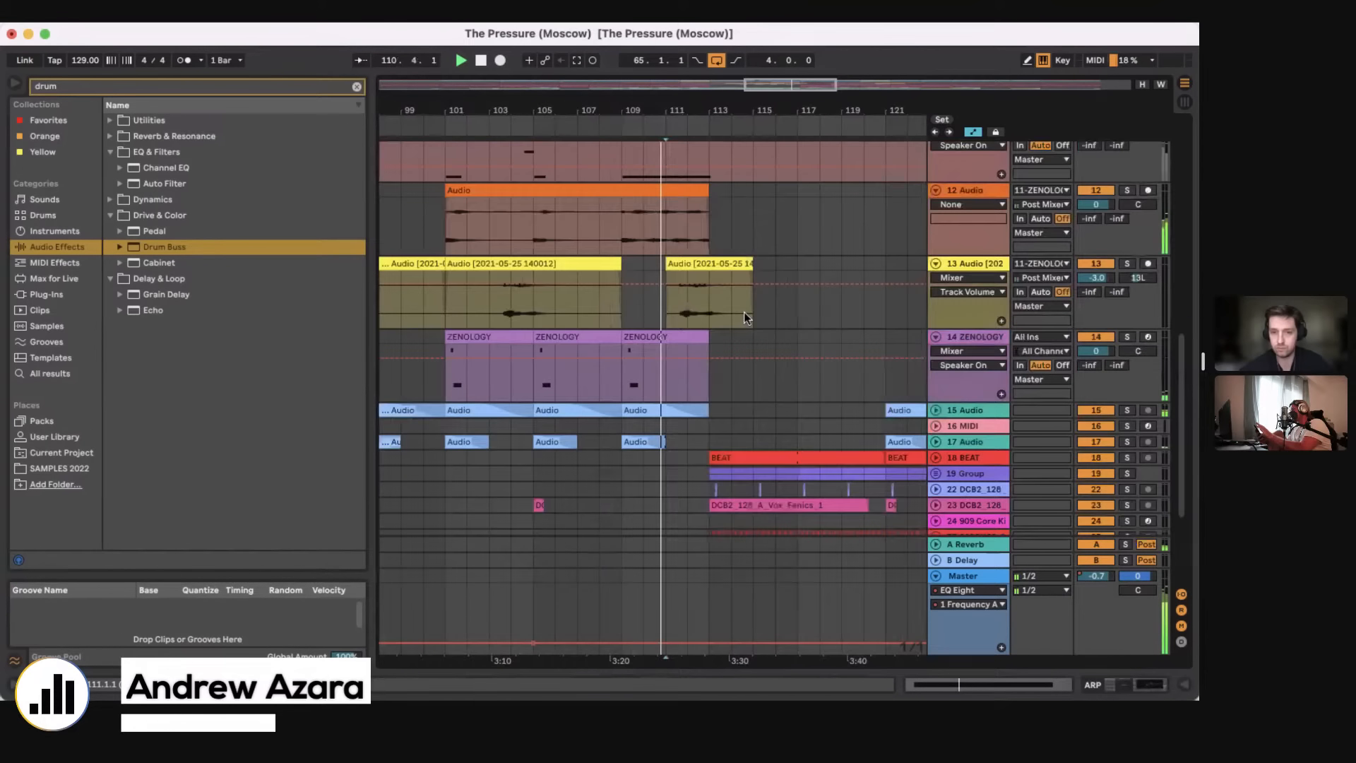
pyautogui.scroll(-4, 744, 312)
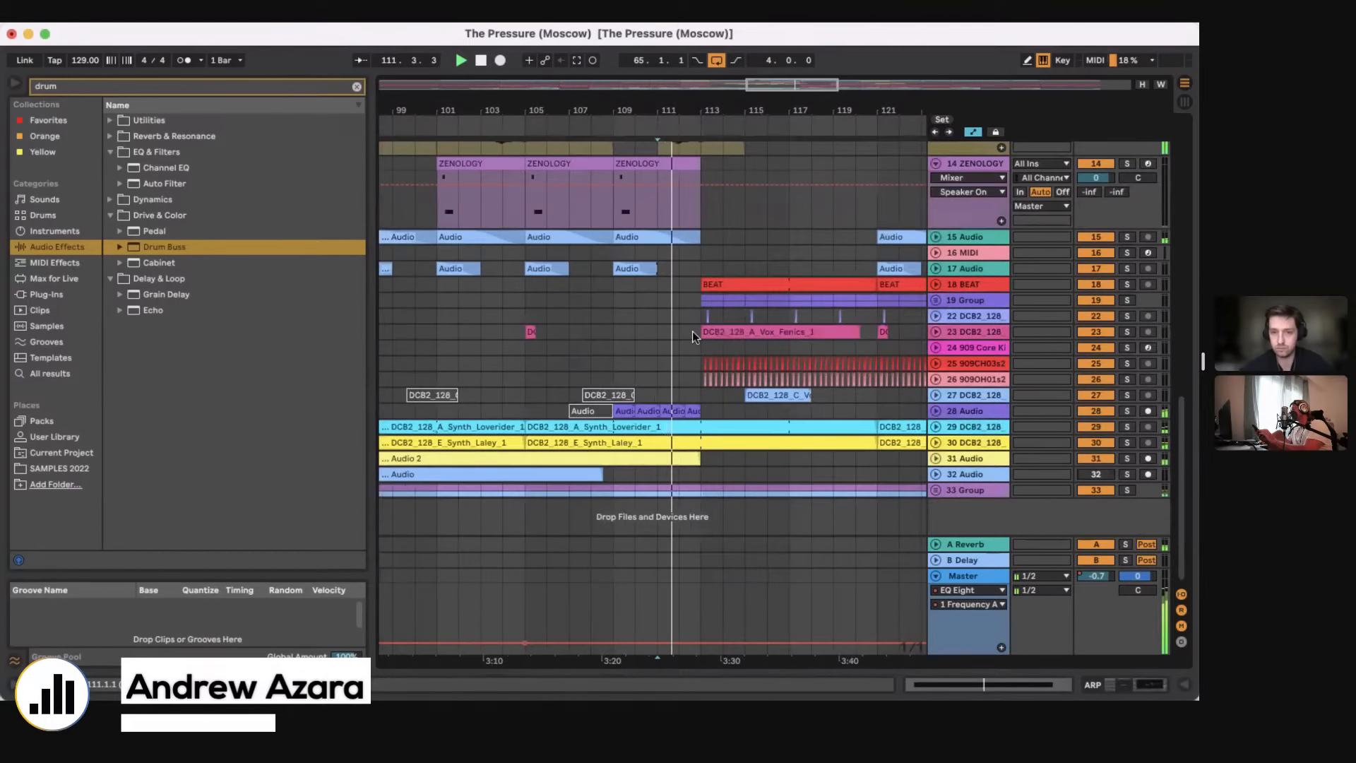
# Step: Set an 8-bar loop from bar 113 over the Vox_Fenics section on track 23 and stop playback
pyautogui.click(692, 331)
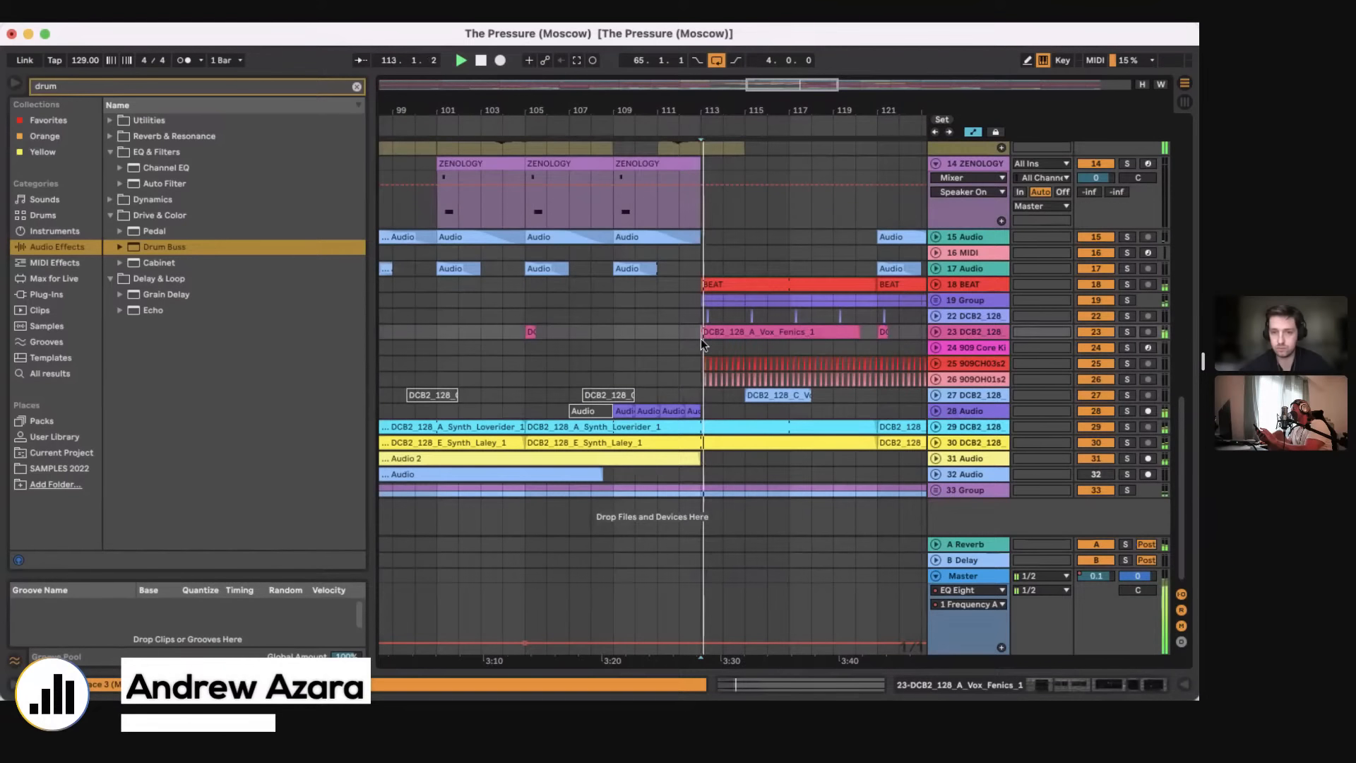
pyautogui.moveTo(684, 111); pyautogui.dragTo(682, 71)
pyautogui.moveTo(487, 118); pyautogui.dragTo(712, 150)
pyautogui.hscroll(-3, 681, 318)
pyautogui.press('space')
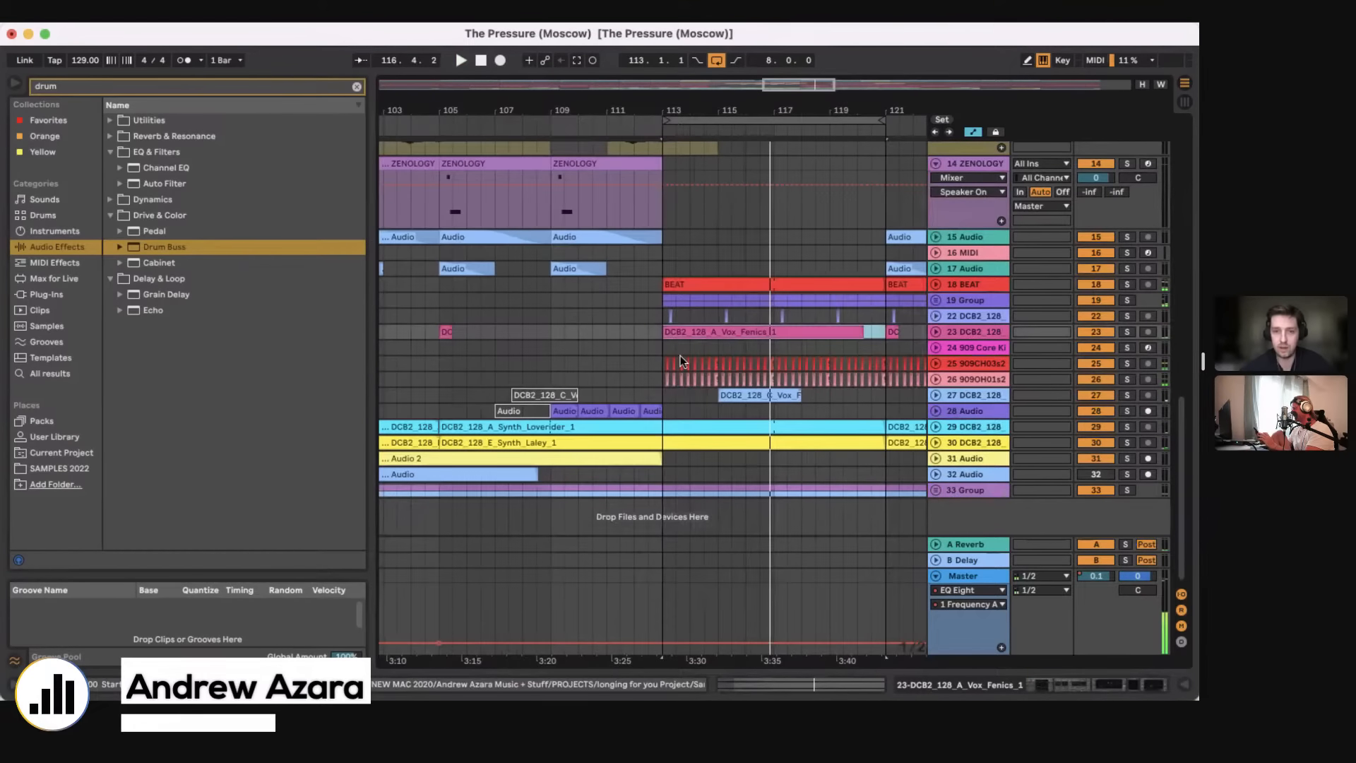
# Step: Place the playback position at bar 105 on track 23, and at bar 101 on the 14 ZENOLOGY track
pyautogui.hscroll(-3, 680, 355)
pyautogui.click(510, 329)
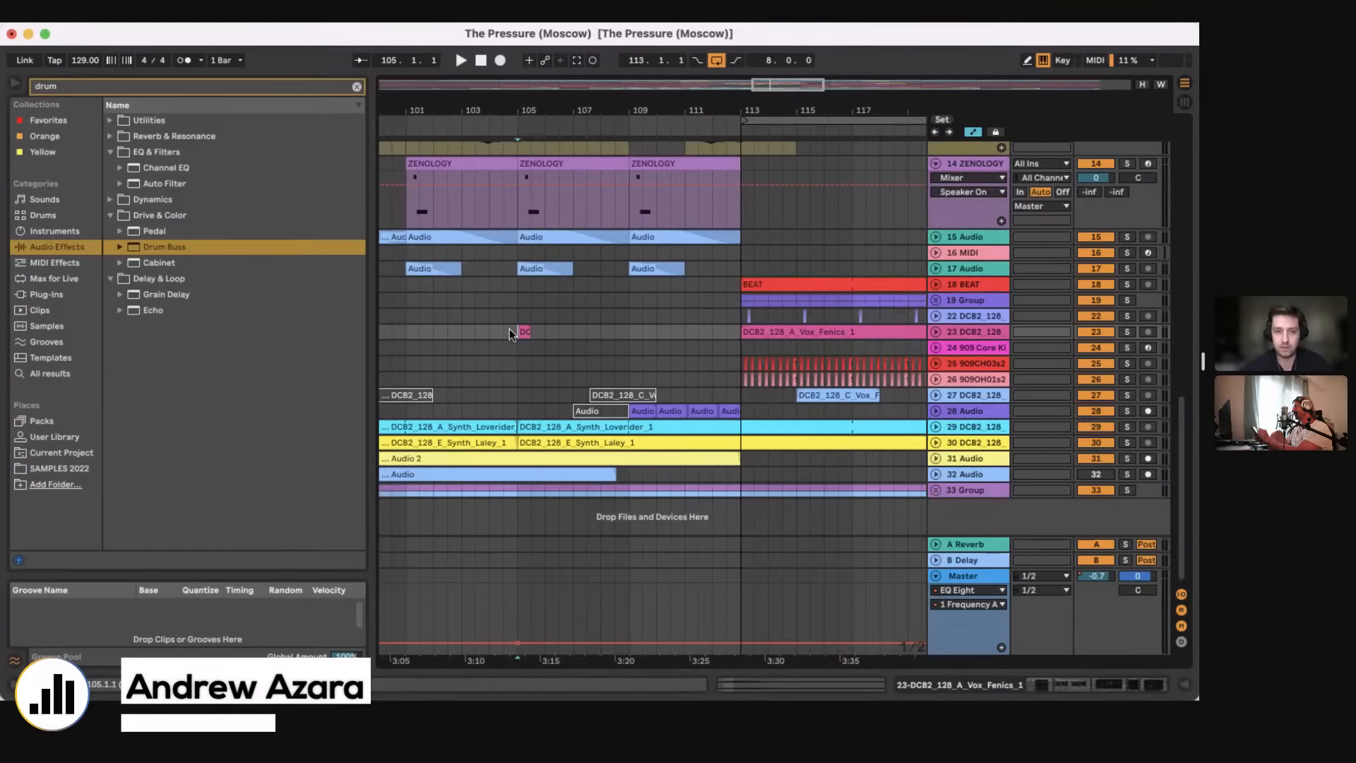
pyautogui.scroll(3, 434, 291)
pyautogui.click(445, 304)
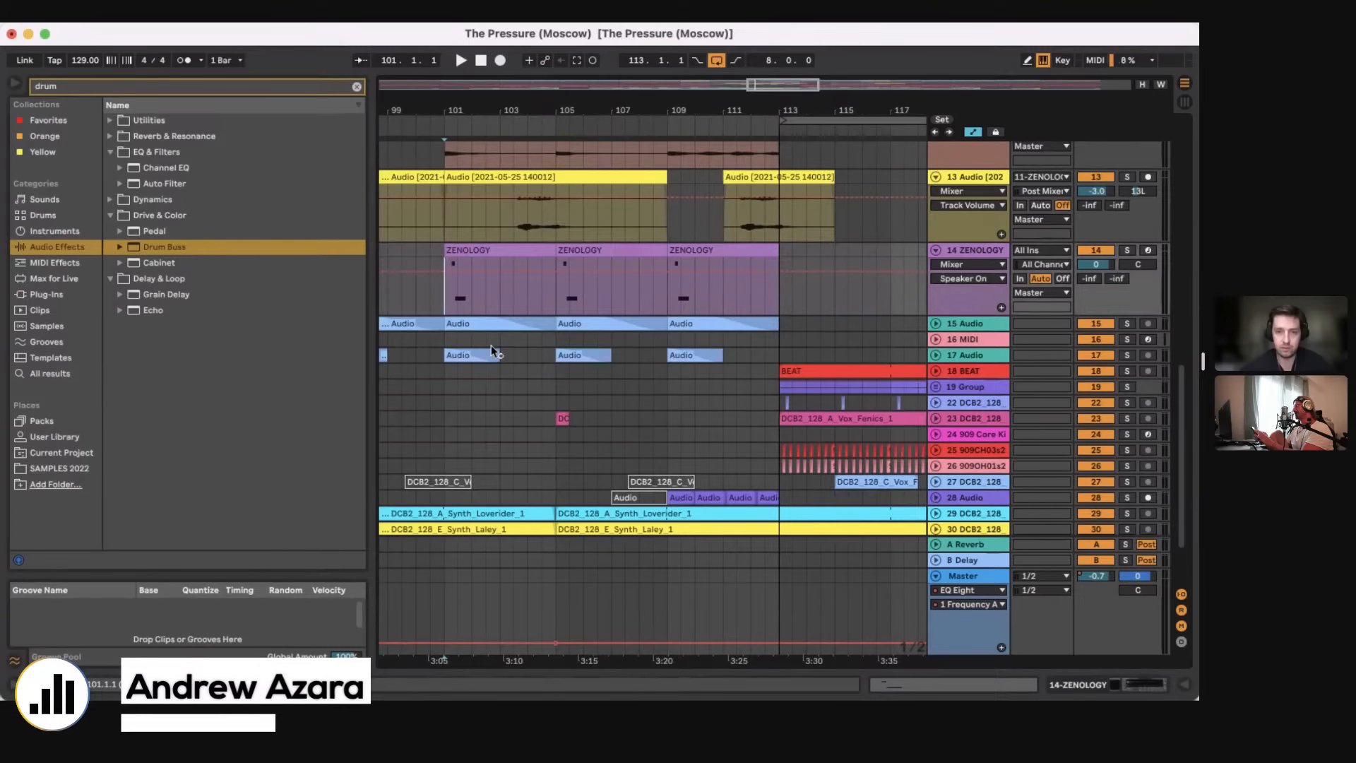
# Step: Unfold the 7 DJ_RH_FX_SNAREROLL track and place the playback position at bar 111 in its snare roll clip
pyautogui.scroll(10, 663, 382)
pyautogui.click(663, 376)
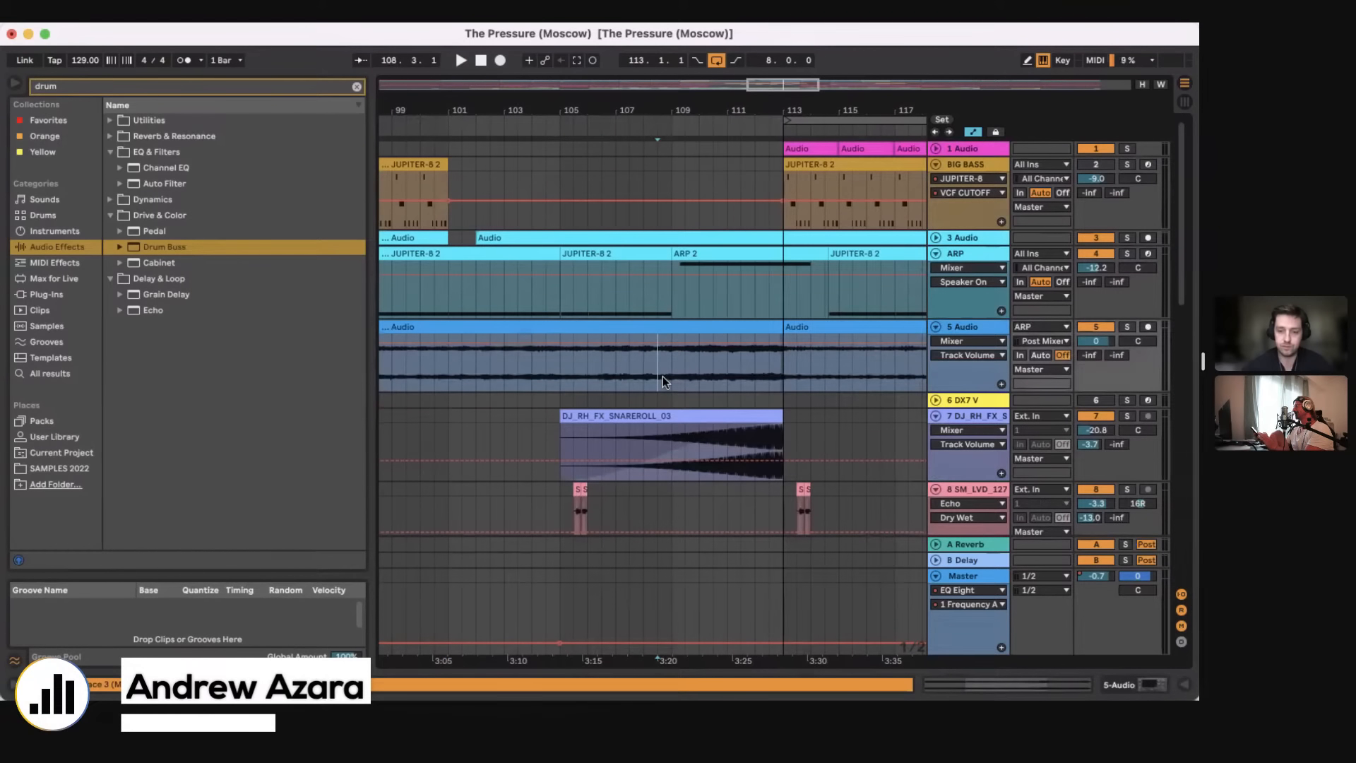
pyautogui.click(668, 389)
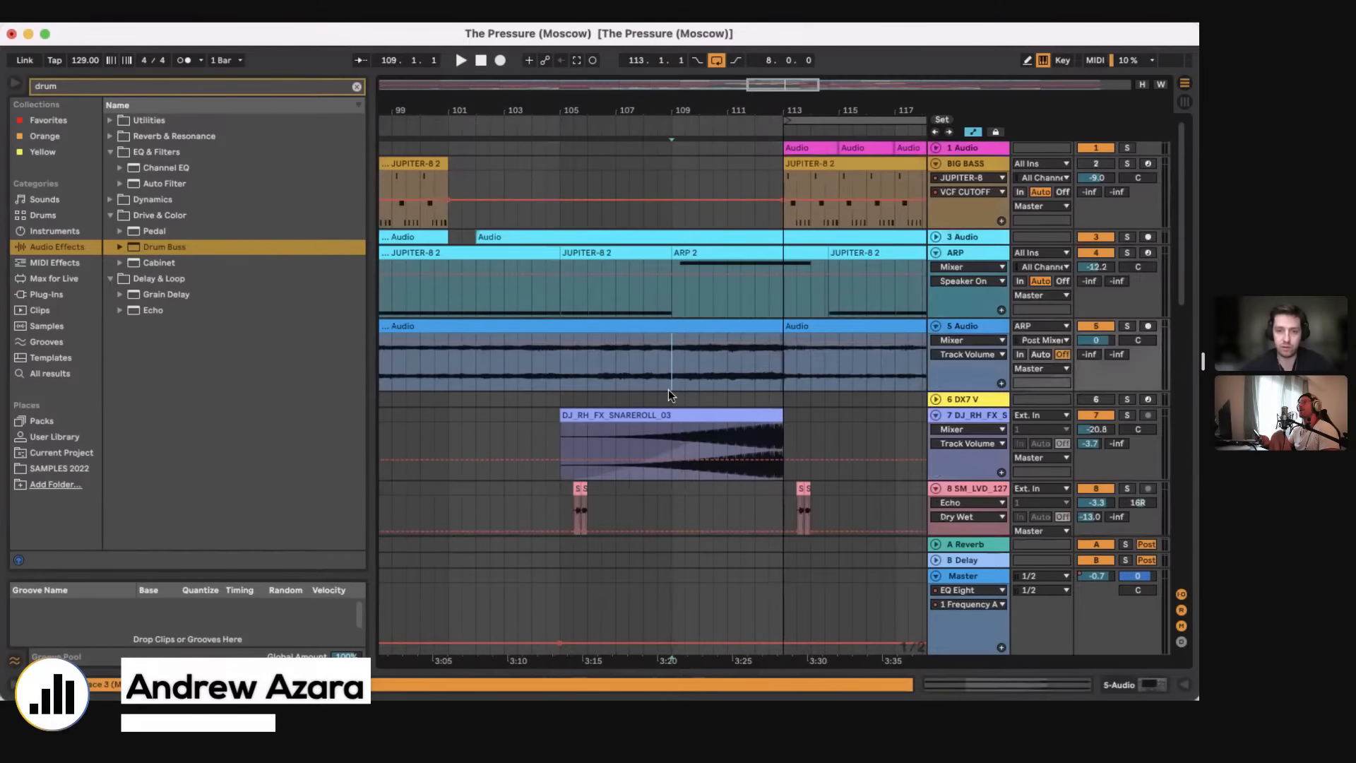
pyautogui.scroll(-2, 668, 388)
pyautogui.click(660, 389)
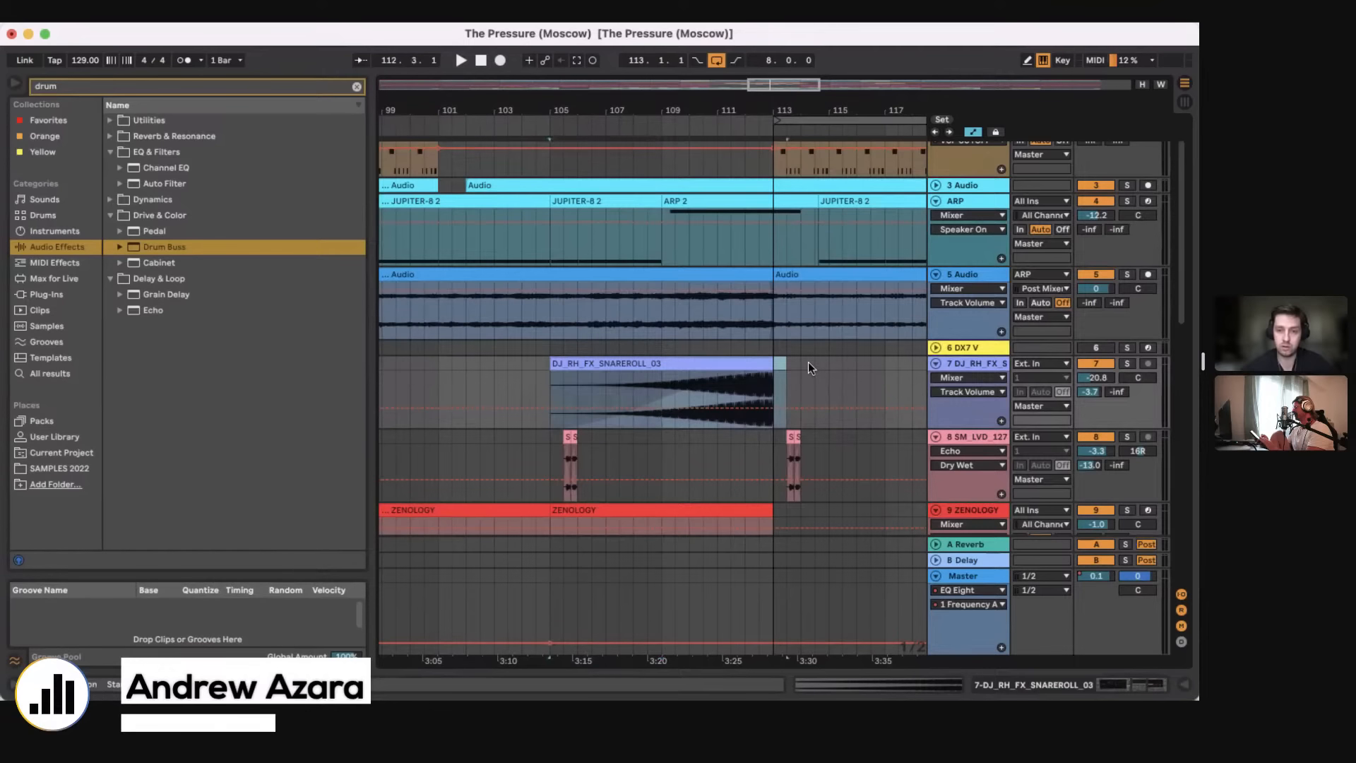
pyautogui.click(719, 376)
# Step: Unfold and solo the 28 Audio track, and play it from bar 112 before stopping
pyautogui.scroll(-4, 719, 376)
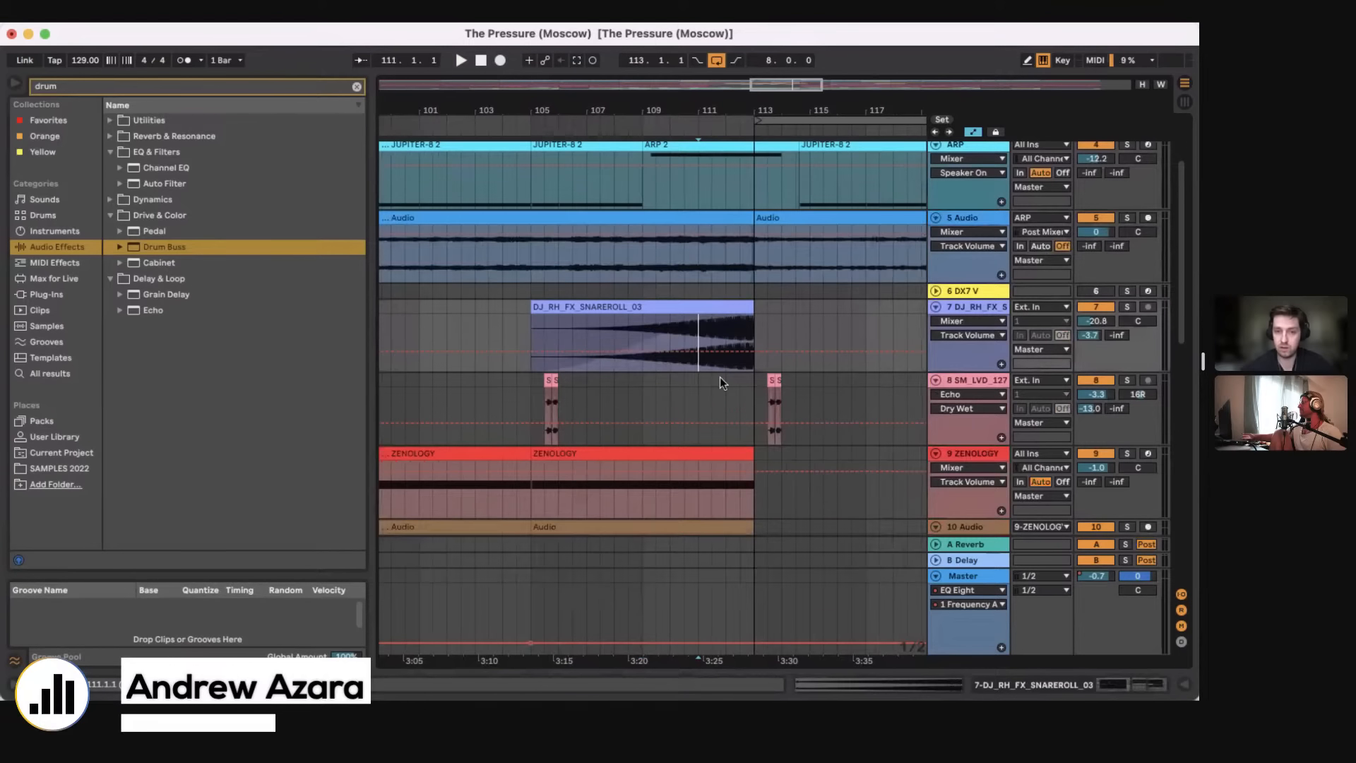
pyautogui.scroll(-9, 719, 377)
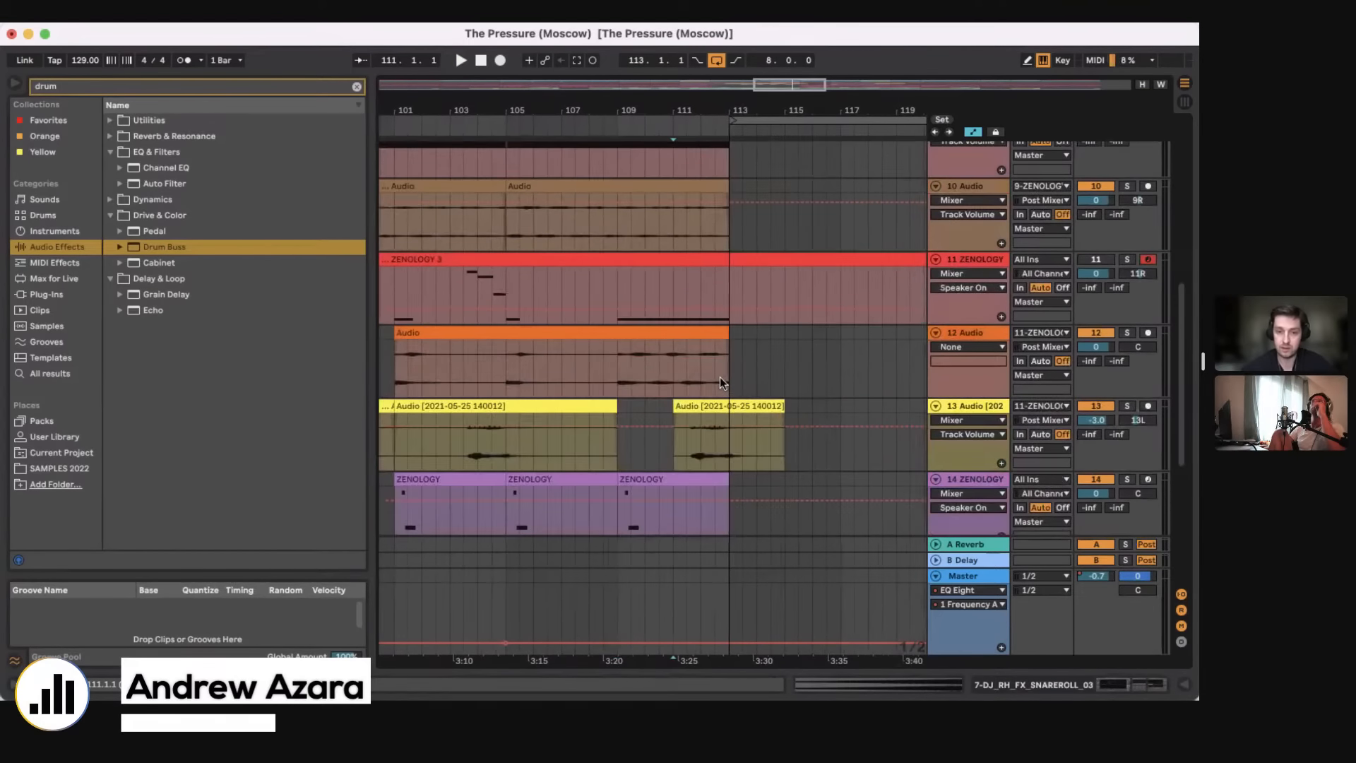
pyautogui.scroll(14, 720, 376)
pyautogui.scroll(-10, 719, 385)
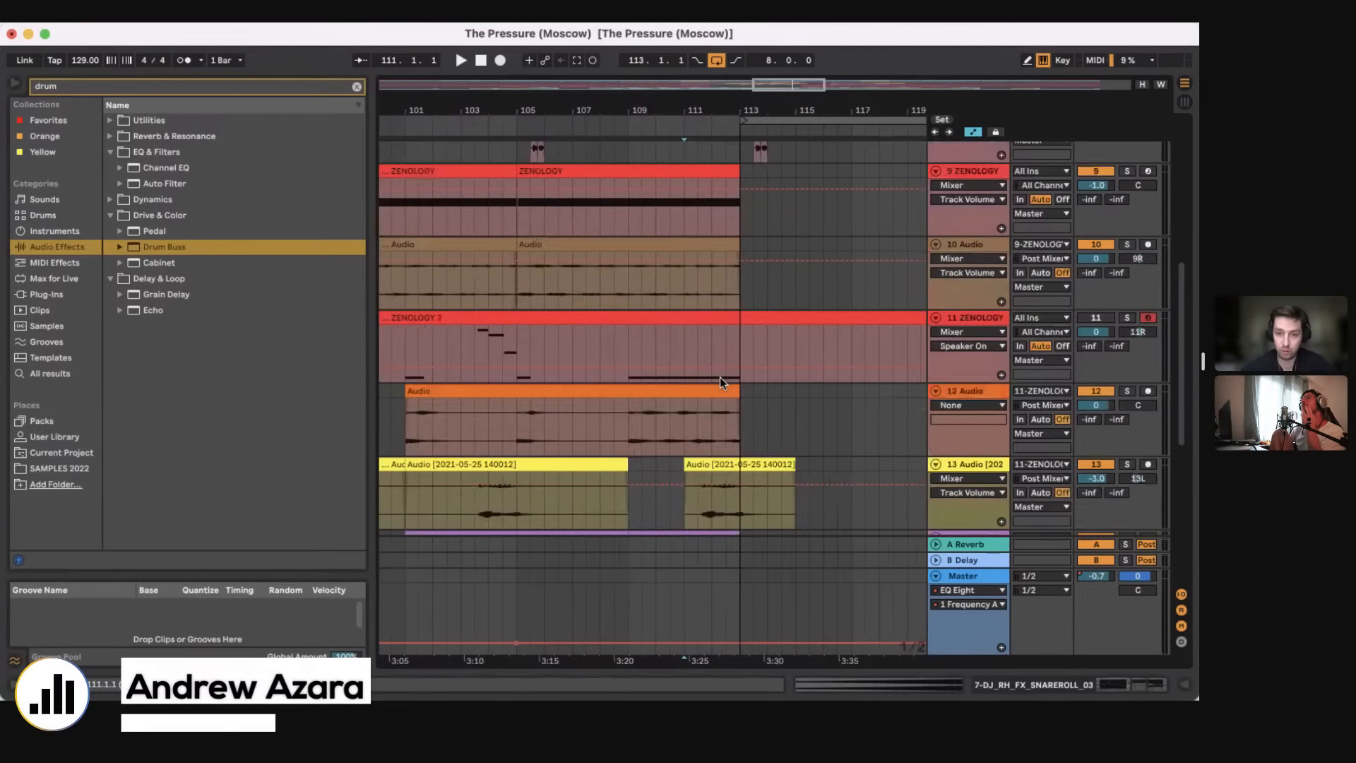
pyautogui.click(936, 412)
pyautogui.scroll(-1, 827, 438)
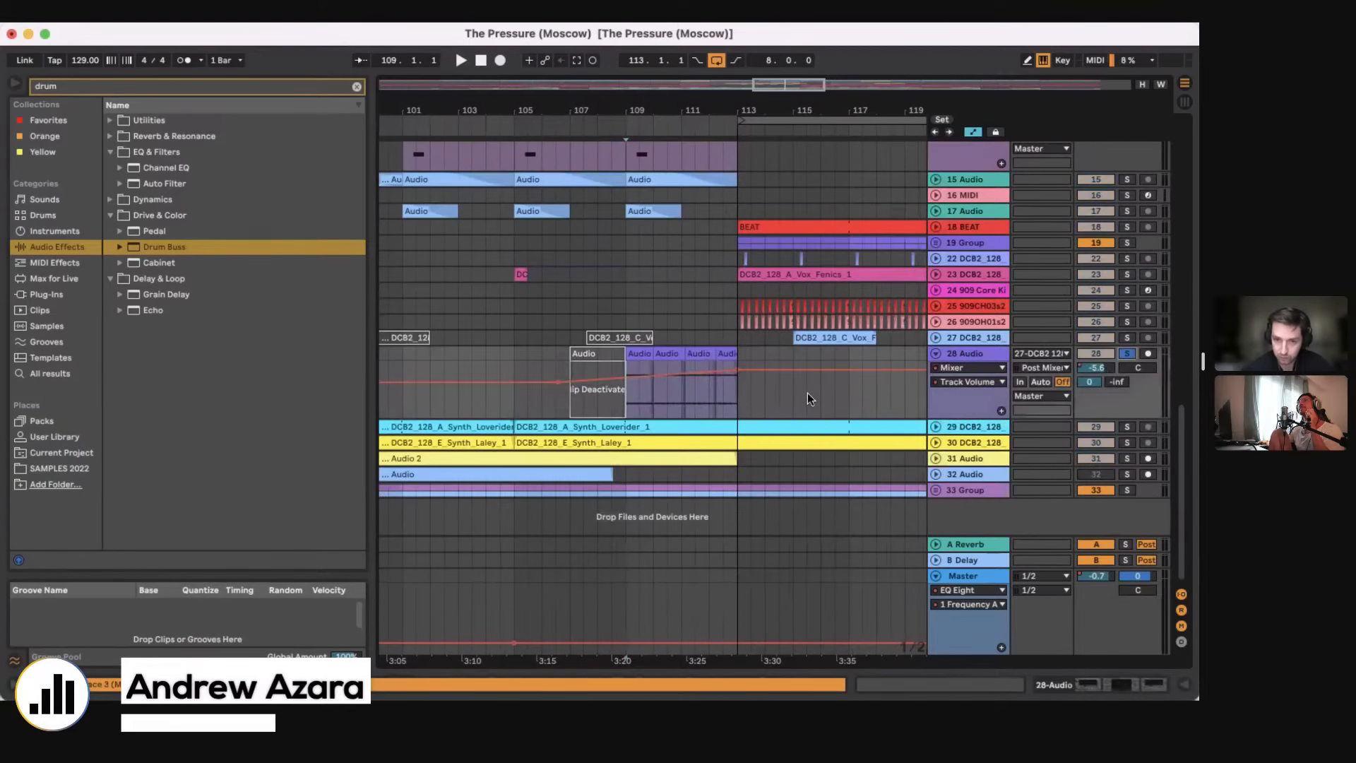
pyautogui.press('space')
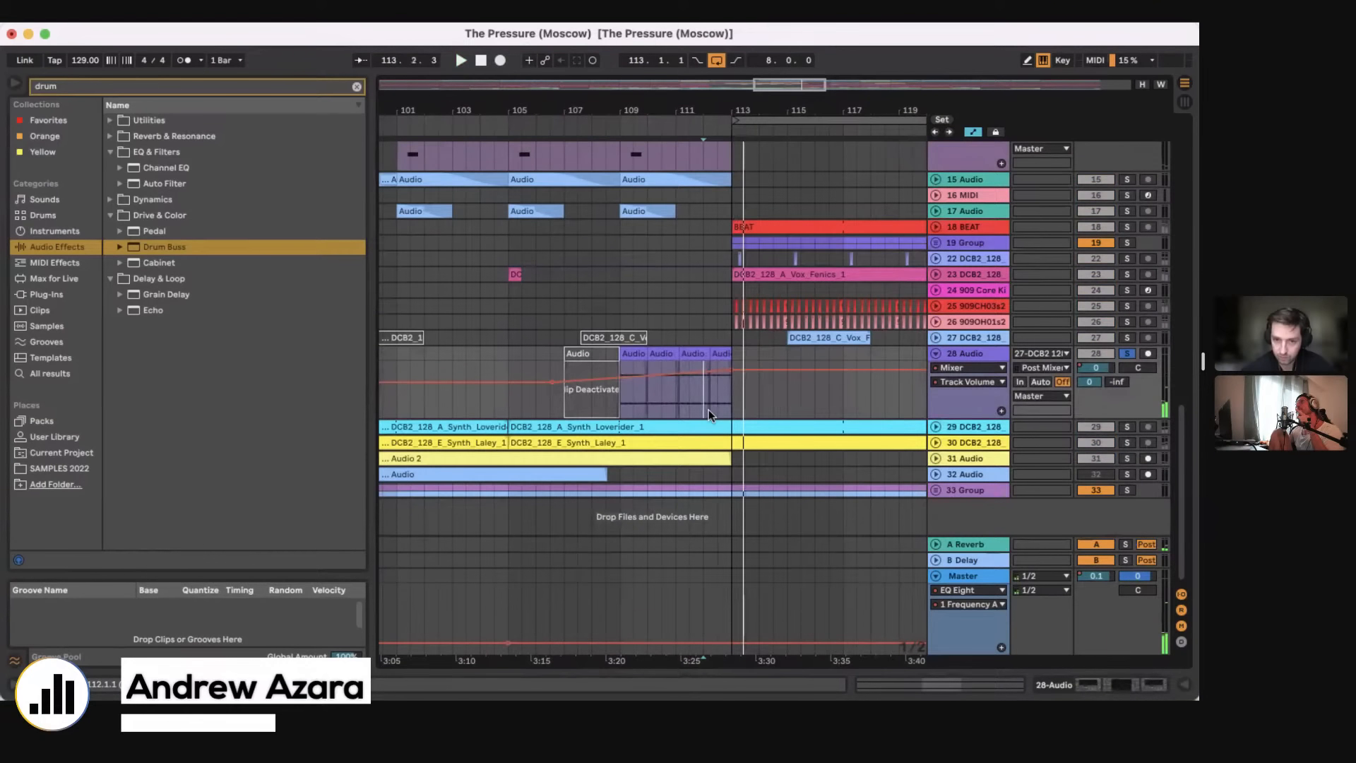
# Step: Unfold the 27 DCB2_128 and 17 Audio tracks, and deactivate the Vox_Funk clip at bar 115
pyautogui.click(934, 339)
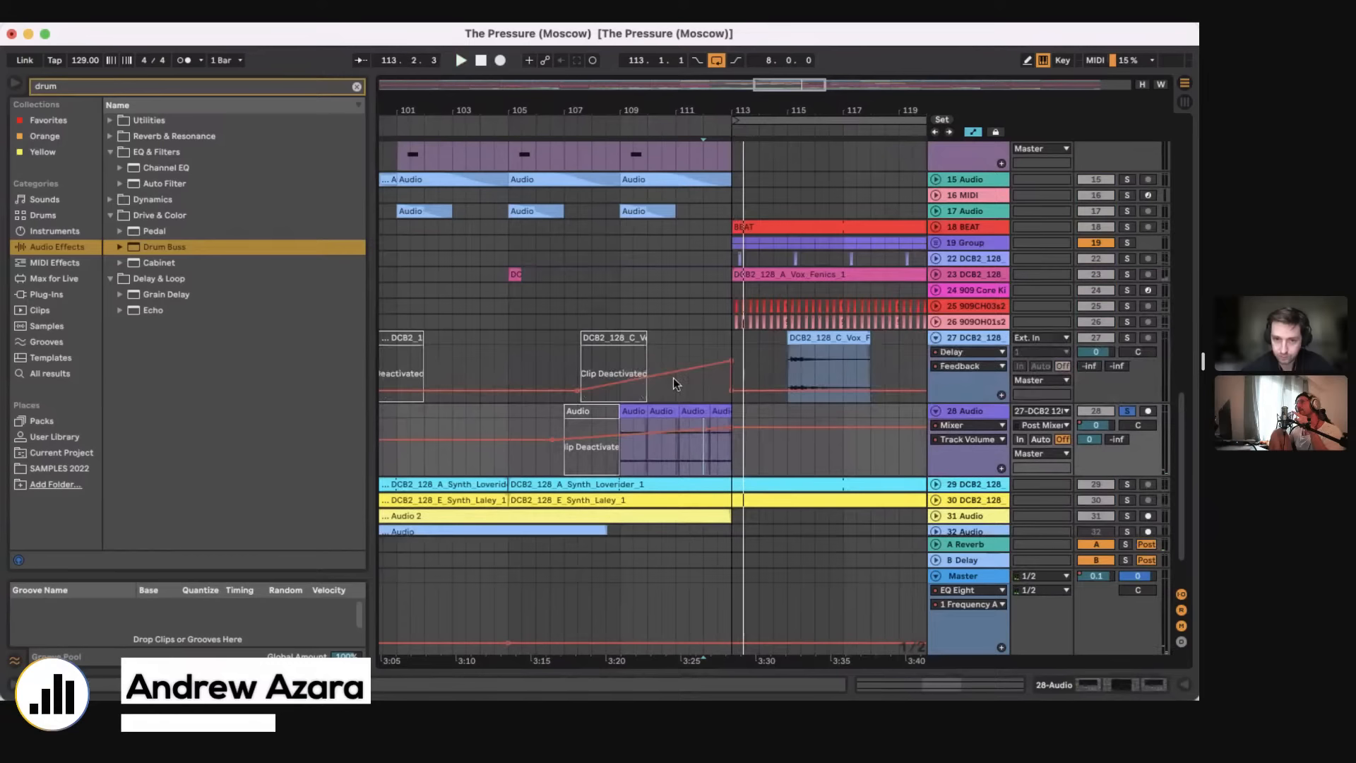
pyautogui.click(932, 210)
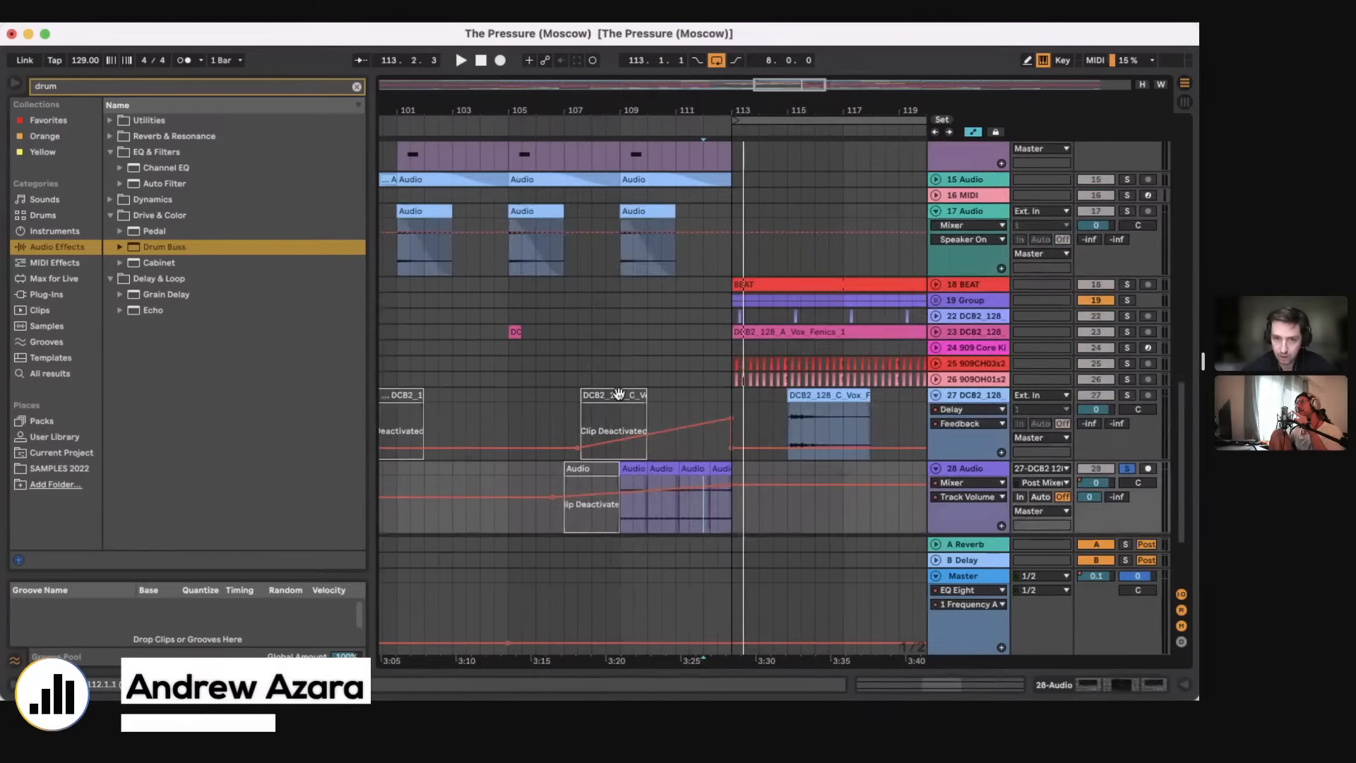
pyautogui.scroll(-3, 707, 353)
pyautogui.click(841, 298)
pyautogui.press('0')
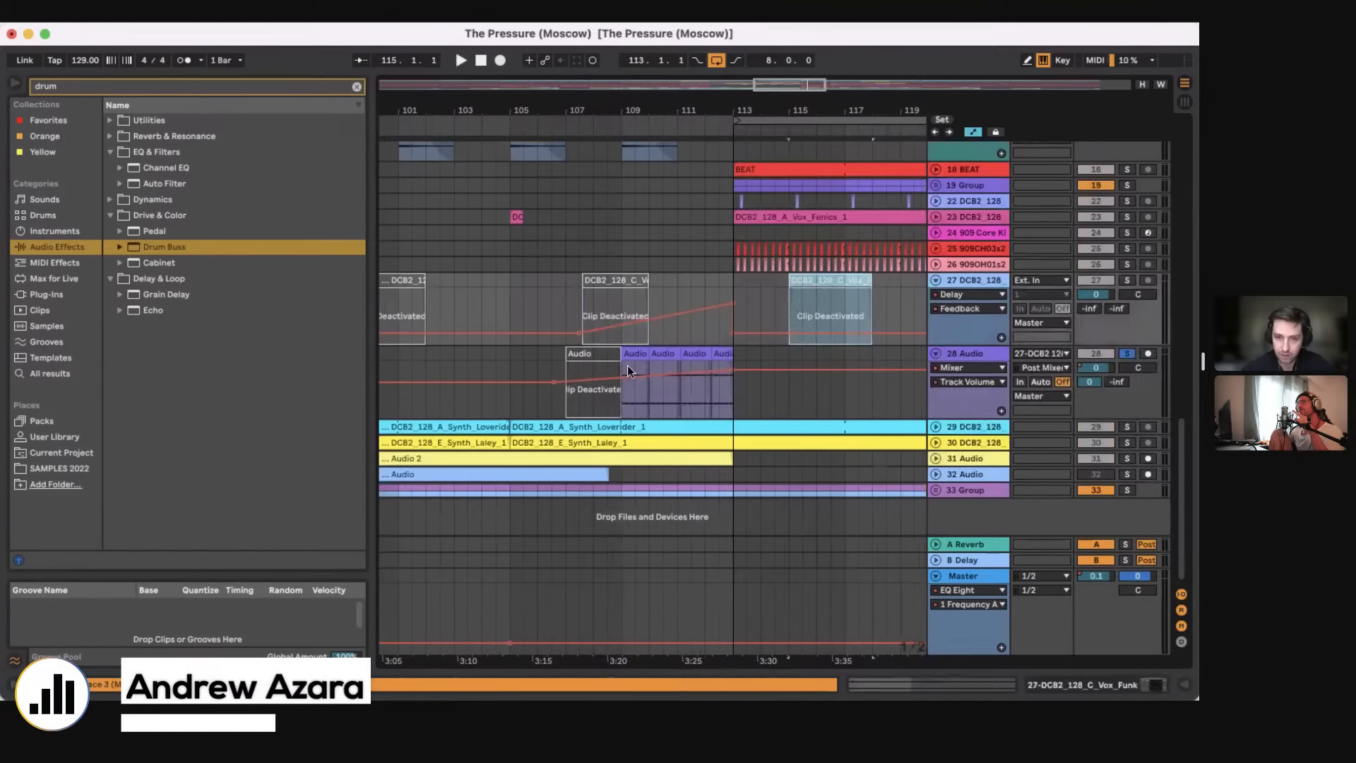
pyautogui.click(608, 311)
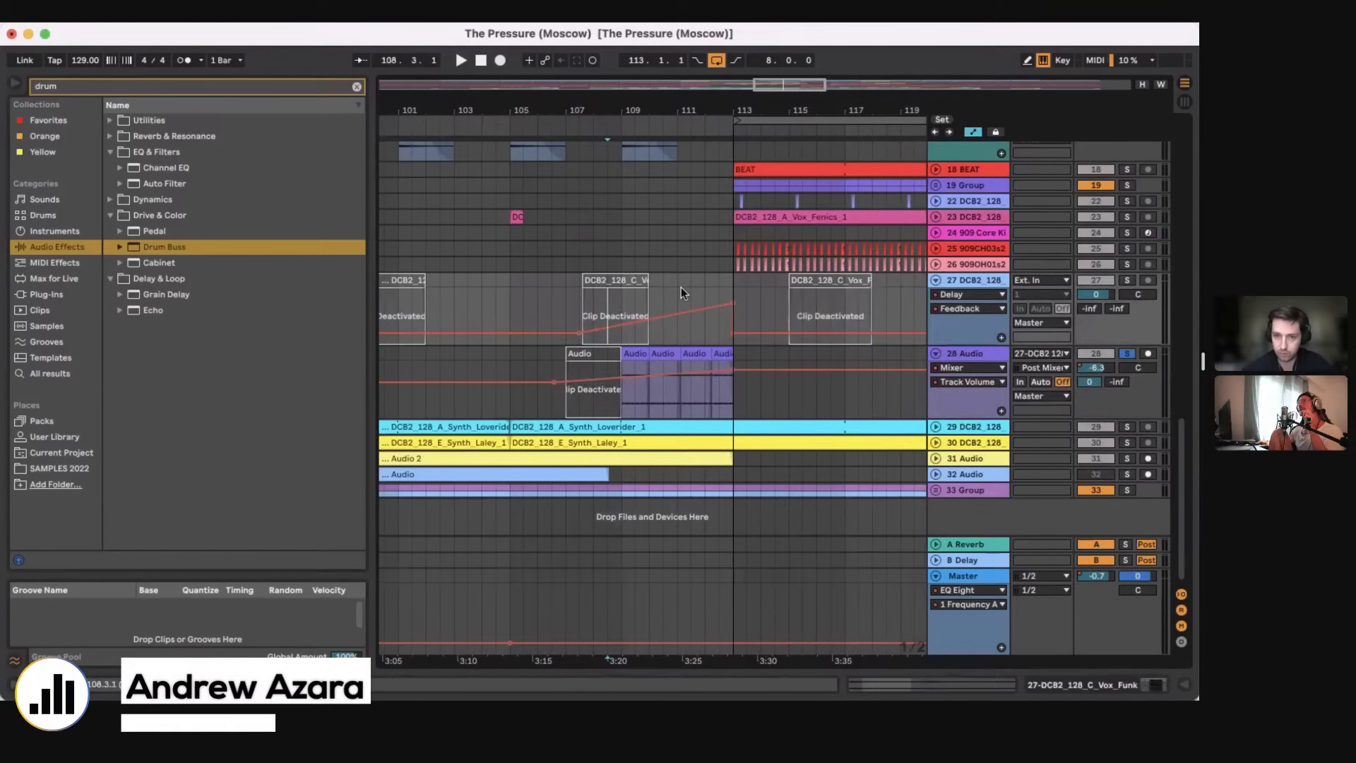
# Step: Activate the Vox_Funk clip at bar 107, play it with the 27 DCB2_128 track soloed, and view the track's Delay device
pyautogui.click(602, 282)
pyautogui.press('0')
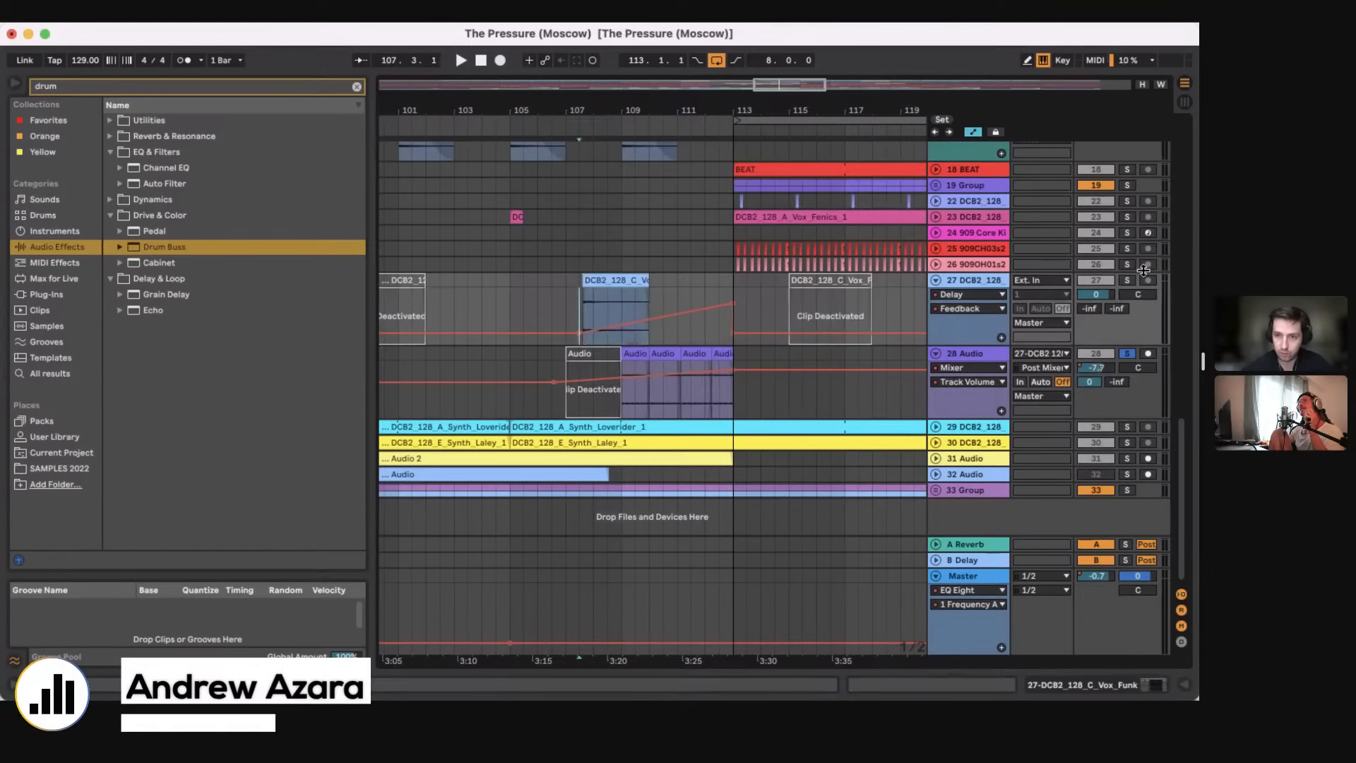
pyautogui.click(1127, 281)
pyautogui.press('space')
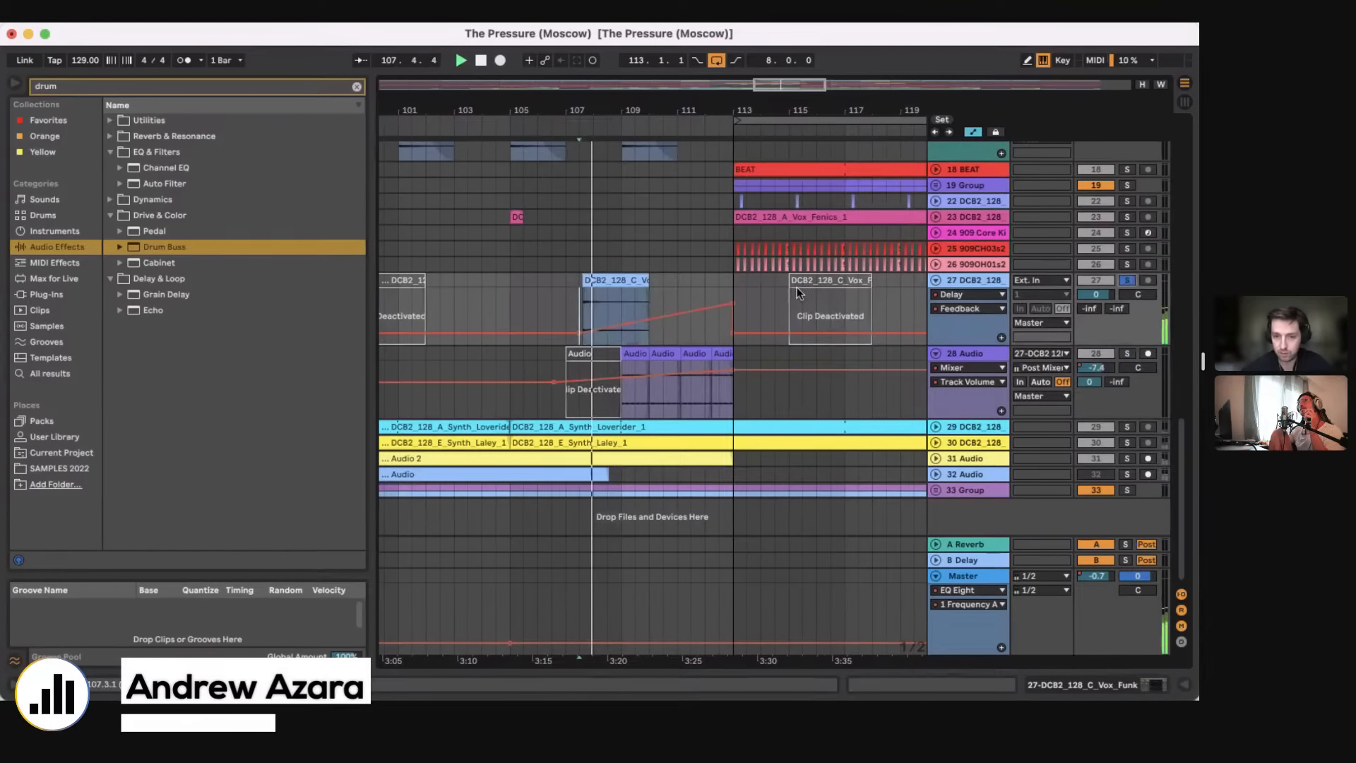
pyautogui.click(1107, 677)
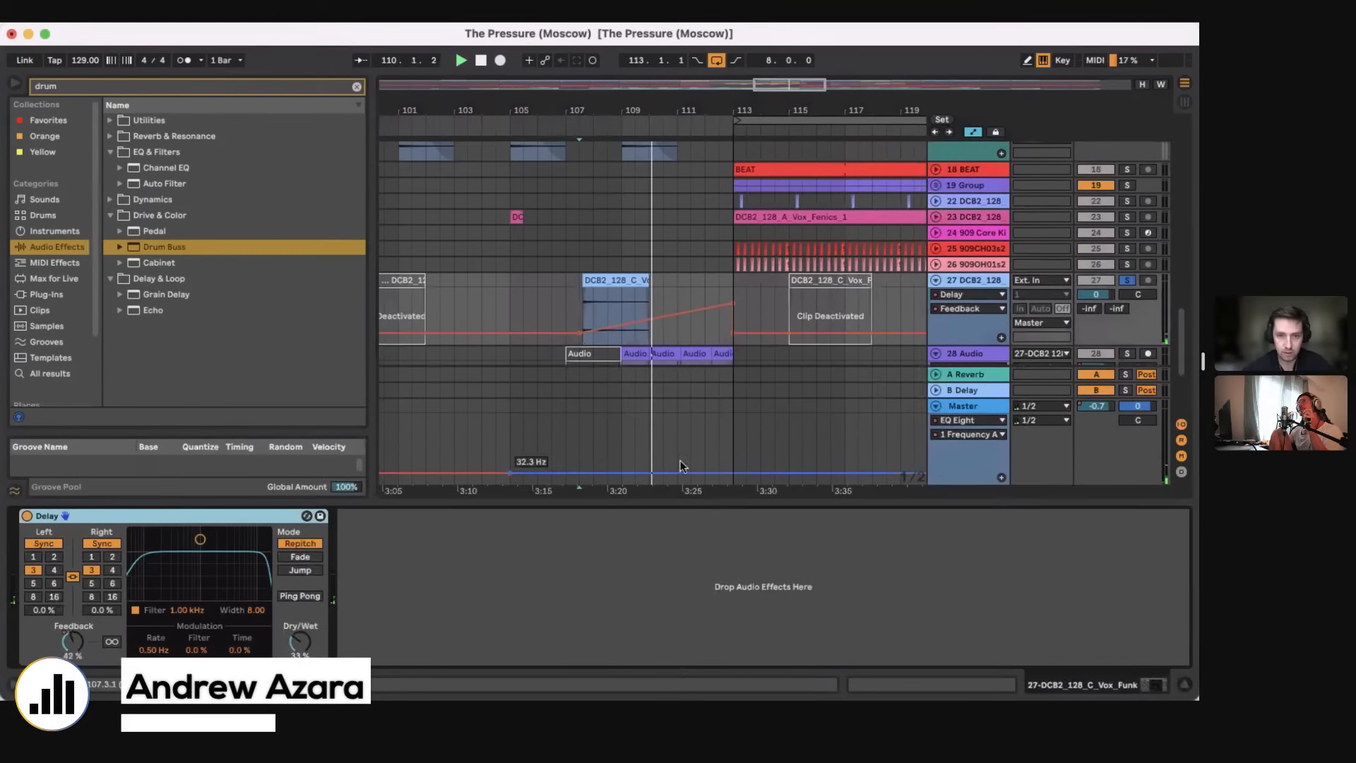
pyautogui.press('space')
pyautogui.press('alt+super+l')
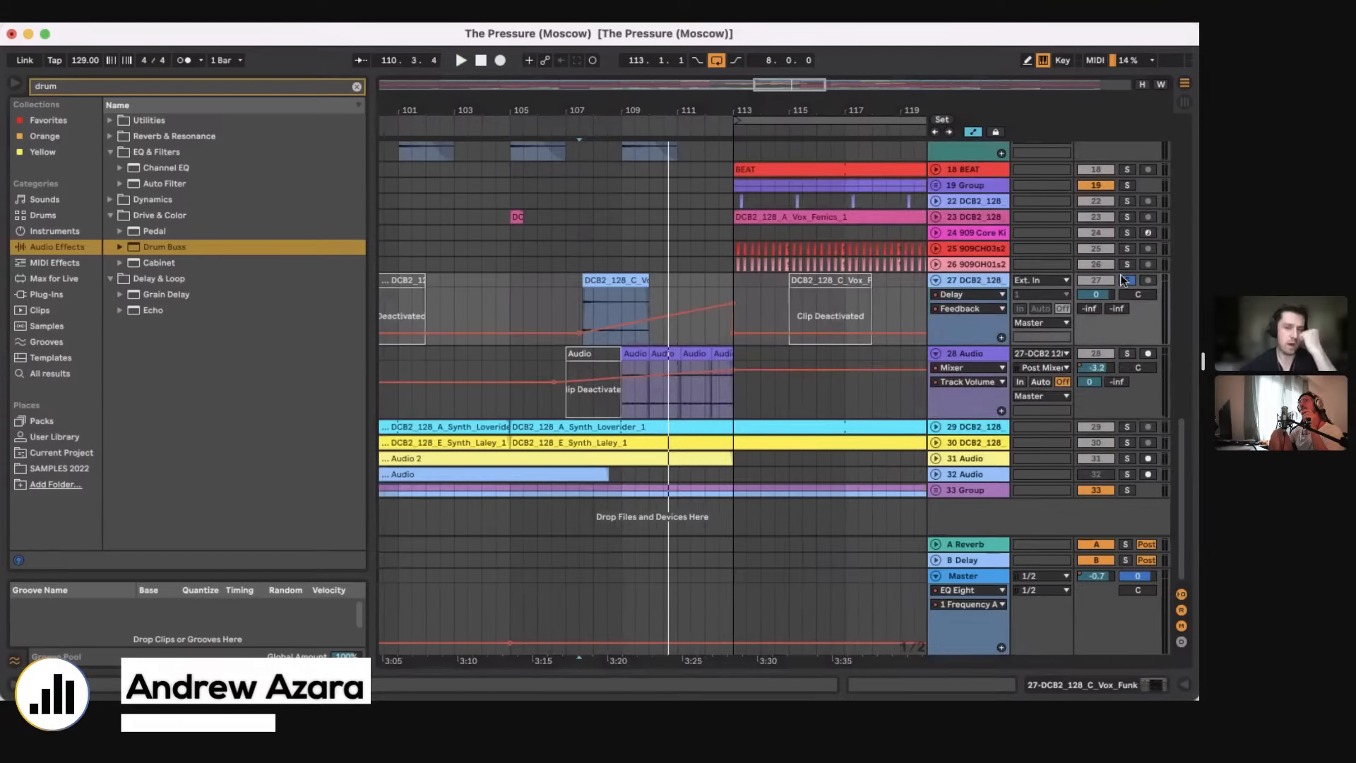
# Step: Deactivate the Vox_Funk clip at bar 107 and unsolo the 27 DCB2_128 track
pyautogui.click(604, 282)
pyautogui.press('0')
pyautogui.click(1133, 280)
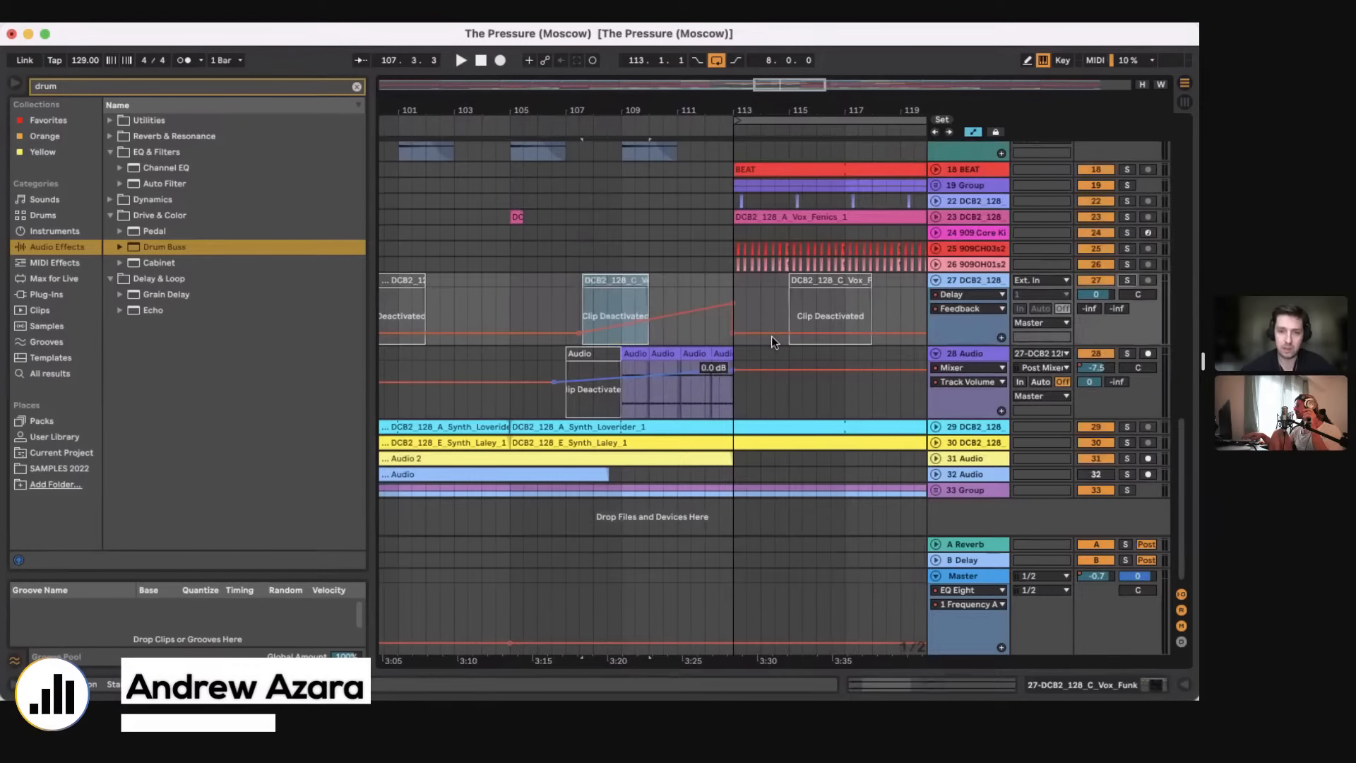
# Step: Place the playback position at bar 101 on the 17 Audio track and solo that track
pyautogui.hscroll(-2, 772, 336)
pyautogui.scroll(10, 684, 366)
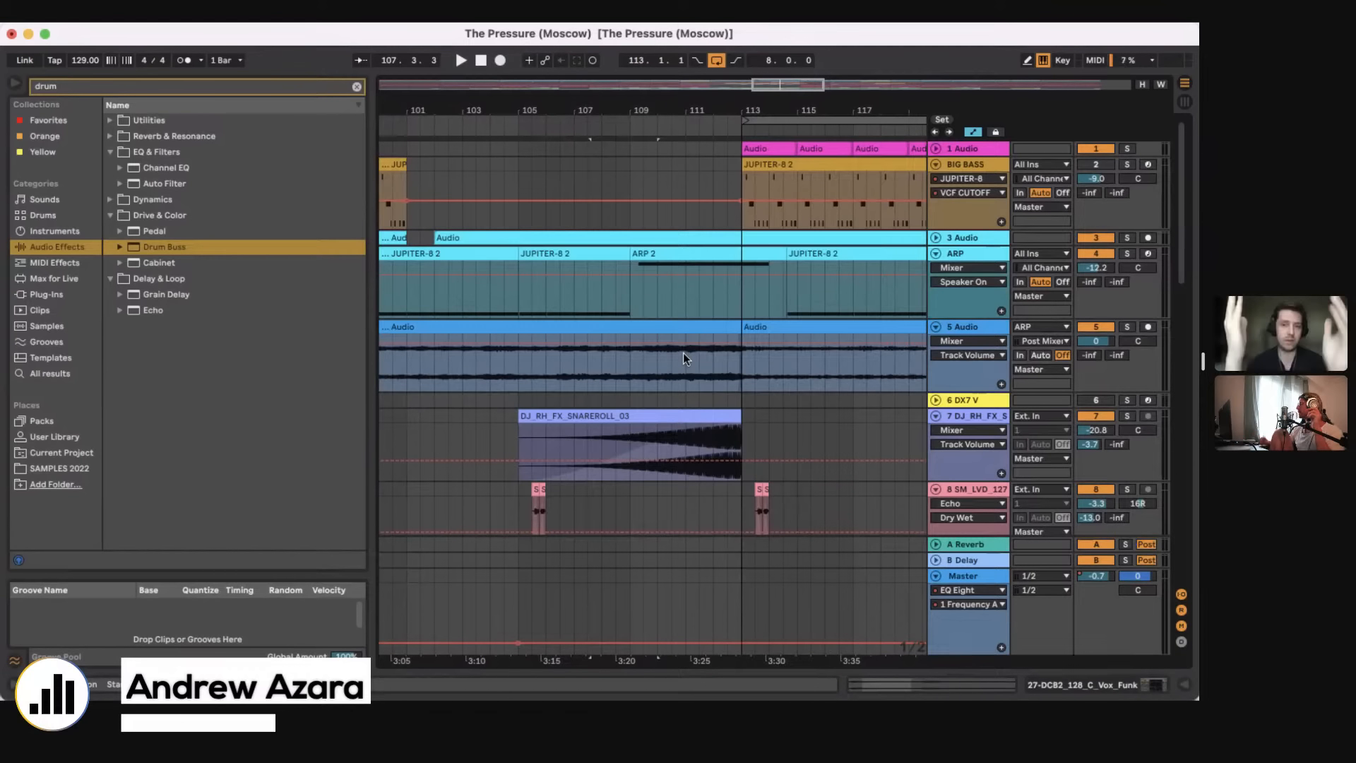
pyautogui.moveTo(636, 109); pyautogui.dragTo(673, 309)
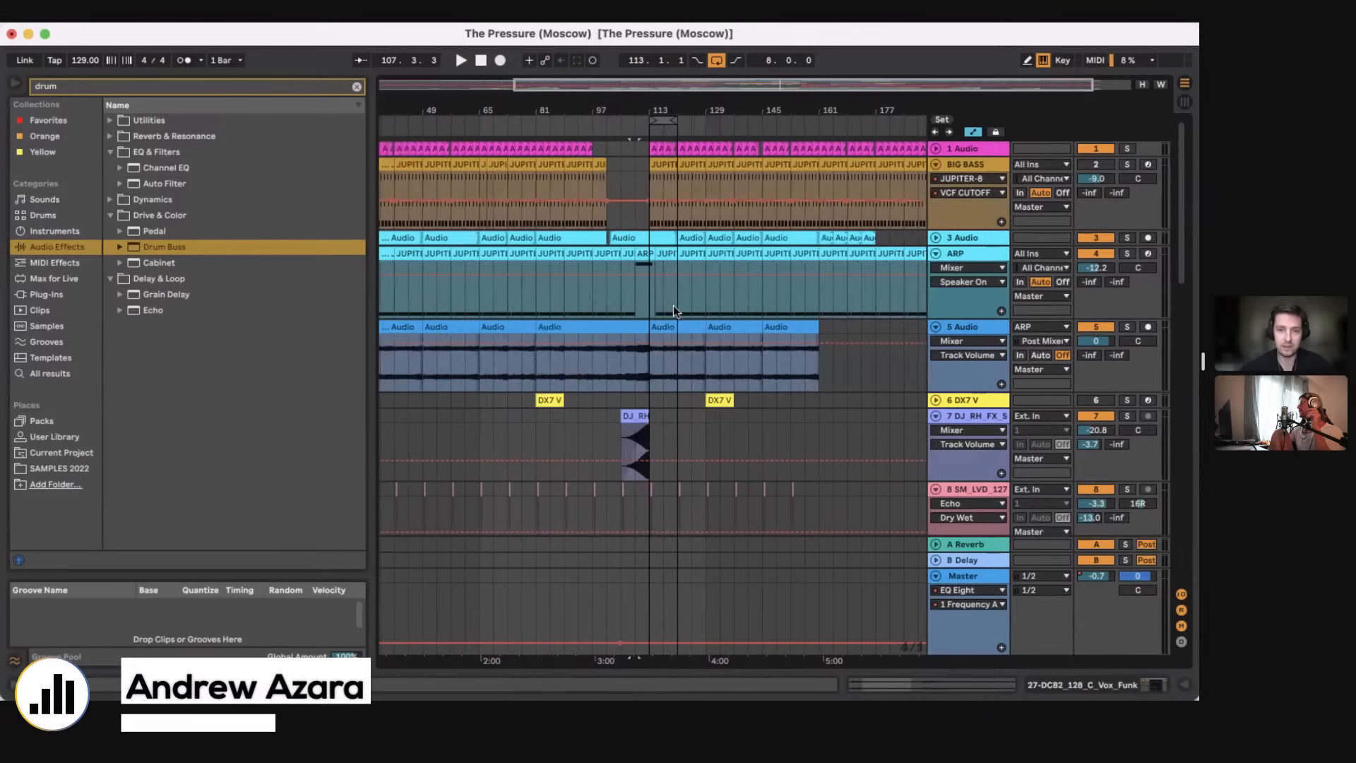
pyautogui.scroll(-10, 648, 306)
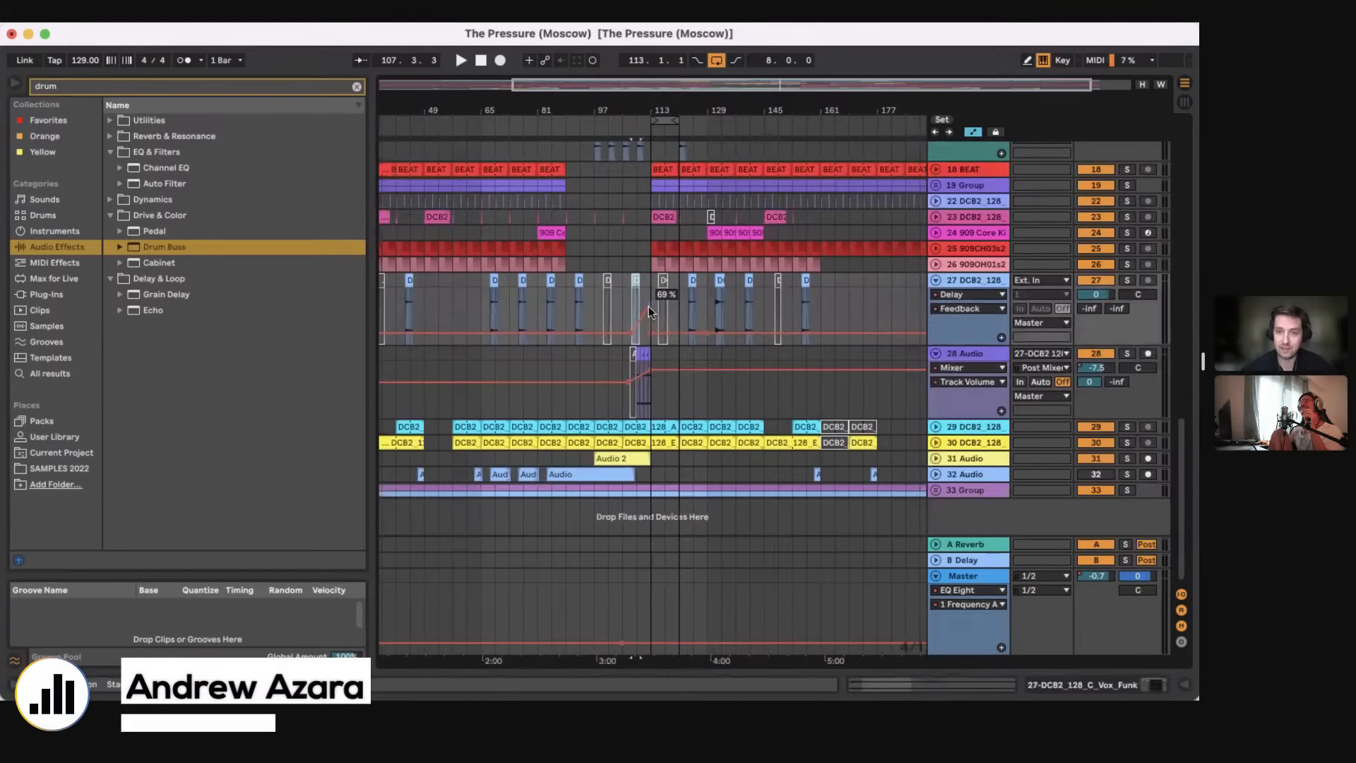
pyautogui.scroll(5, 649, 307)
pyautogui.scroll(2, 648, 307)
pyautogui.moveTo(584, 116); pyautogui.dragTo(582, 190)
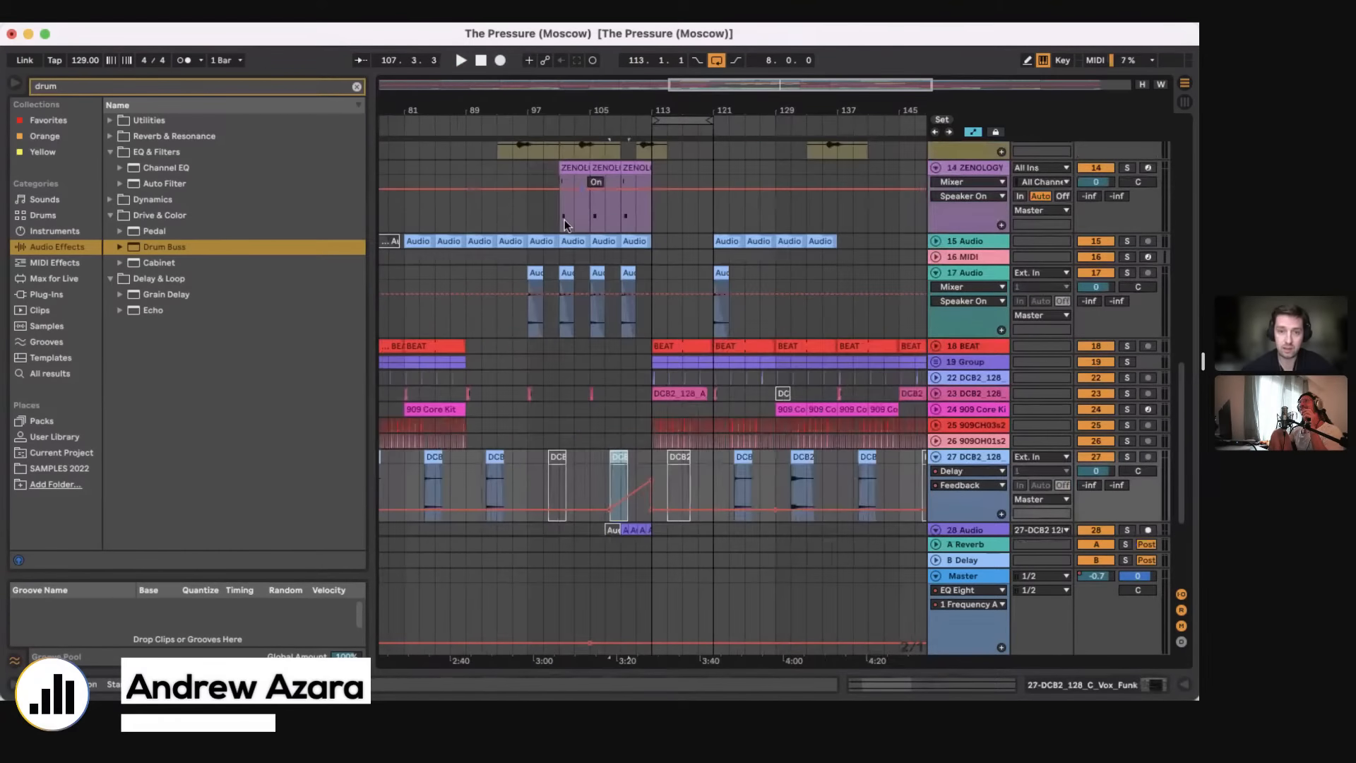
pyautogui.click(565, 219)
pyautogui.click(558, 305)
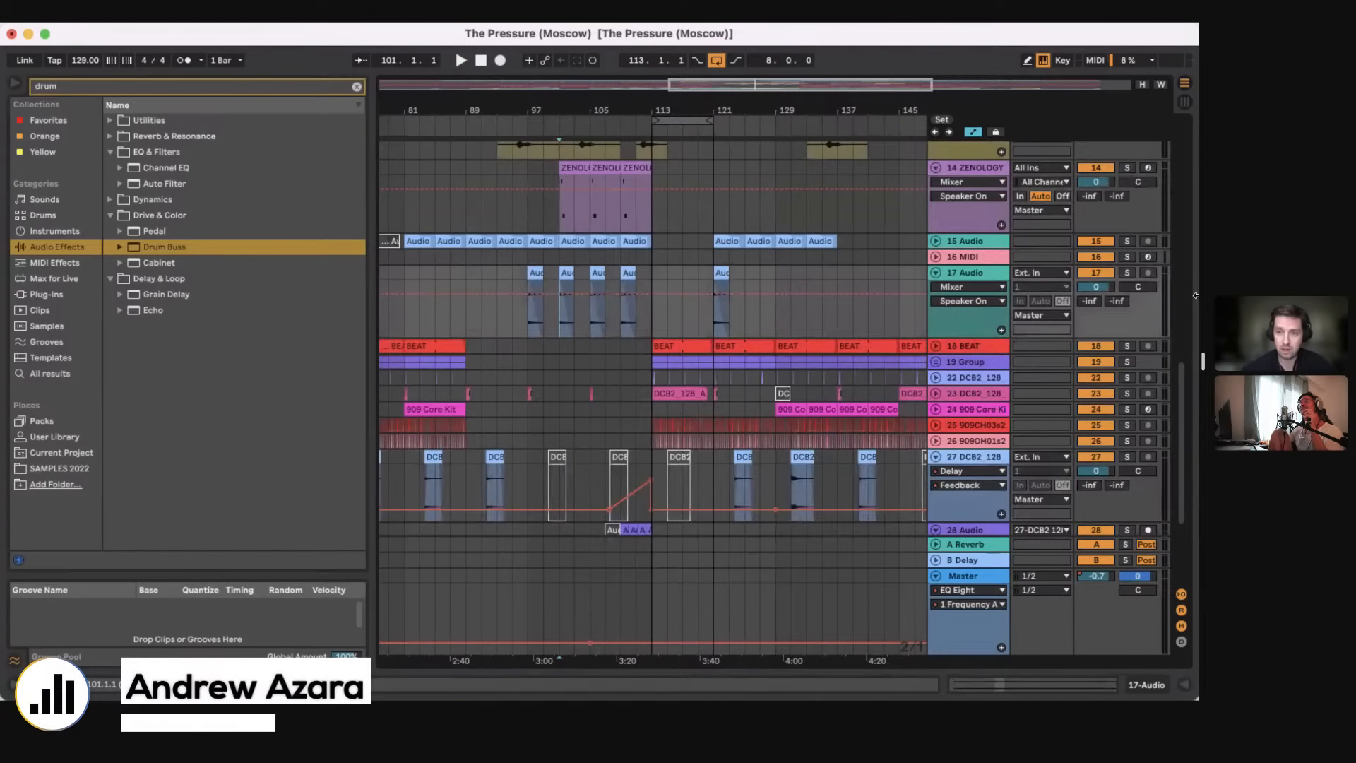
pyautogui.click(1129, 273)
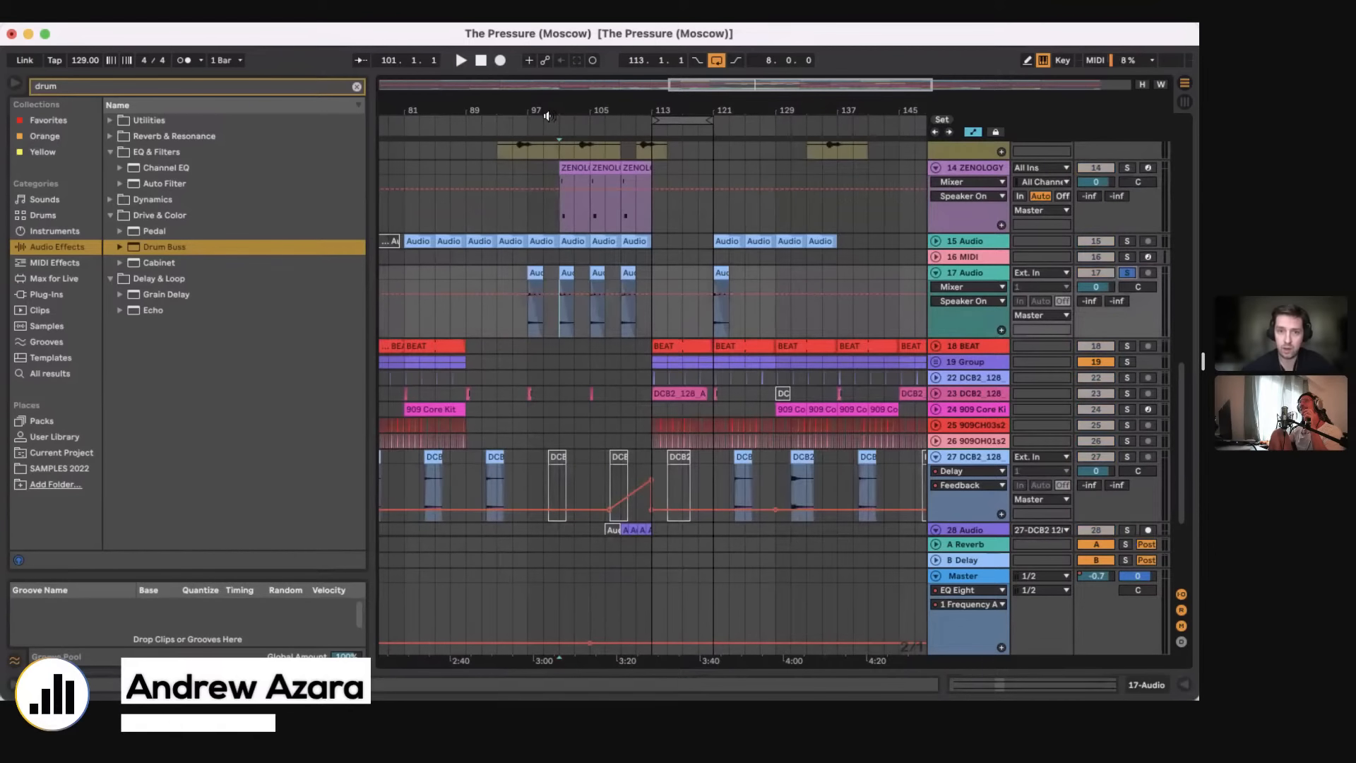
# Step: Unfold the 15 Audio track and play it soloed from bar 101, followed by the 17 Audio track soloed from the same bar
pyautogui.moveTo(547, 115); pyautogui.dragTo(939, 239)
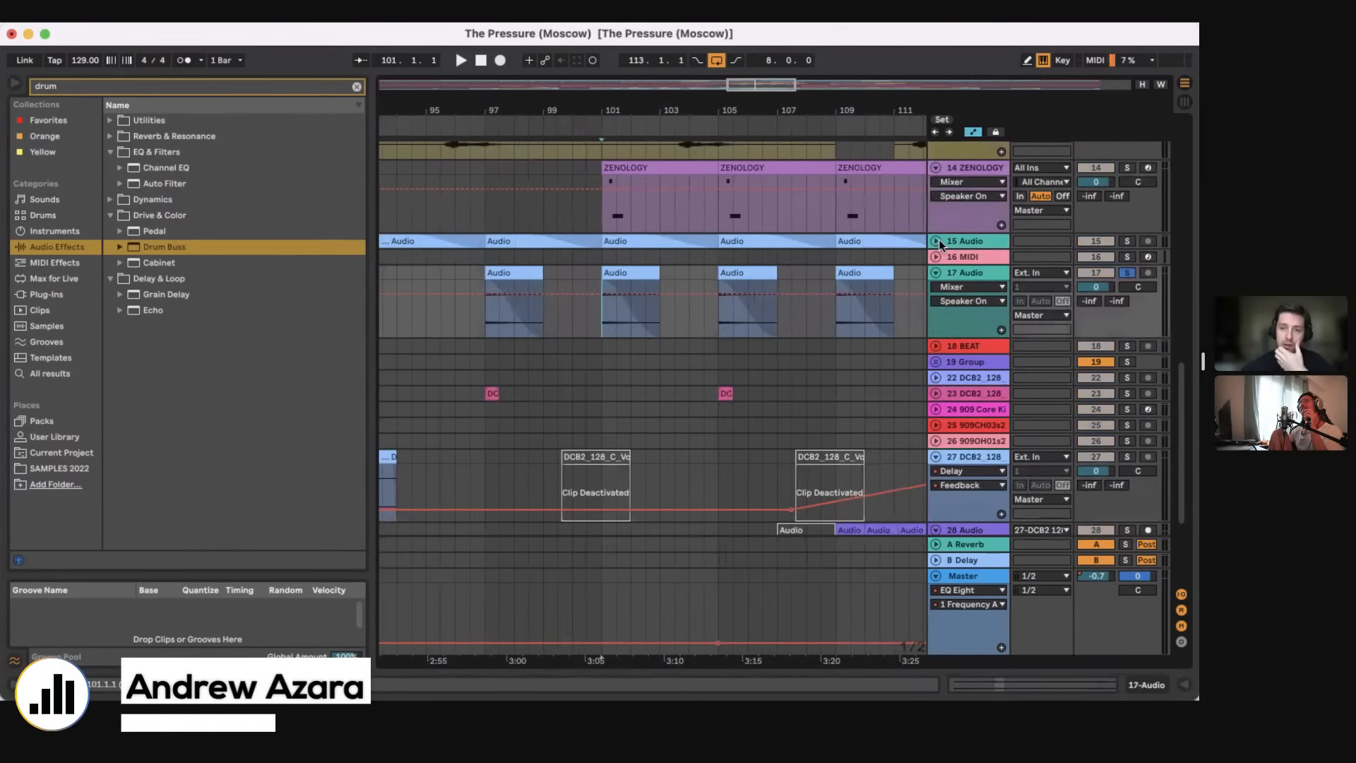
pyautogui.click(936, 240)
pyautogui.click(715, 171)
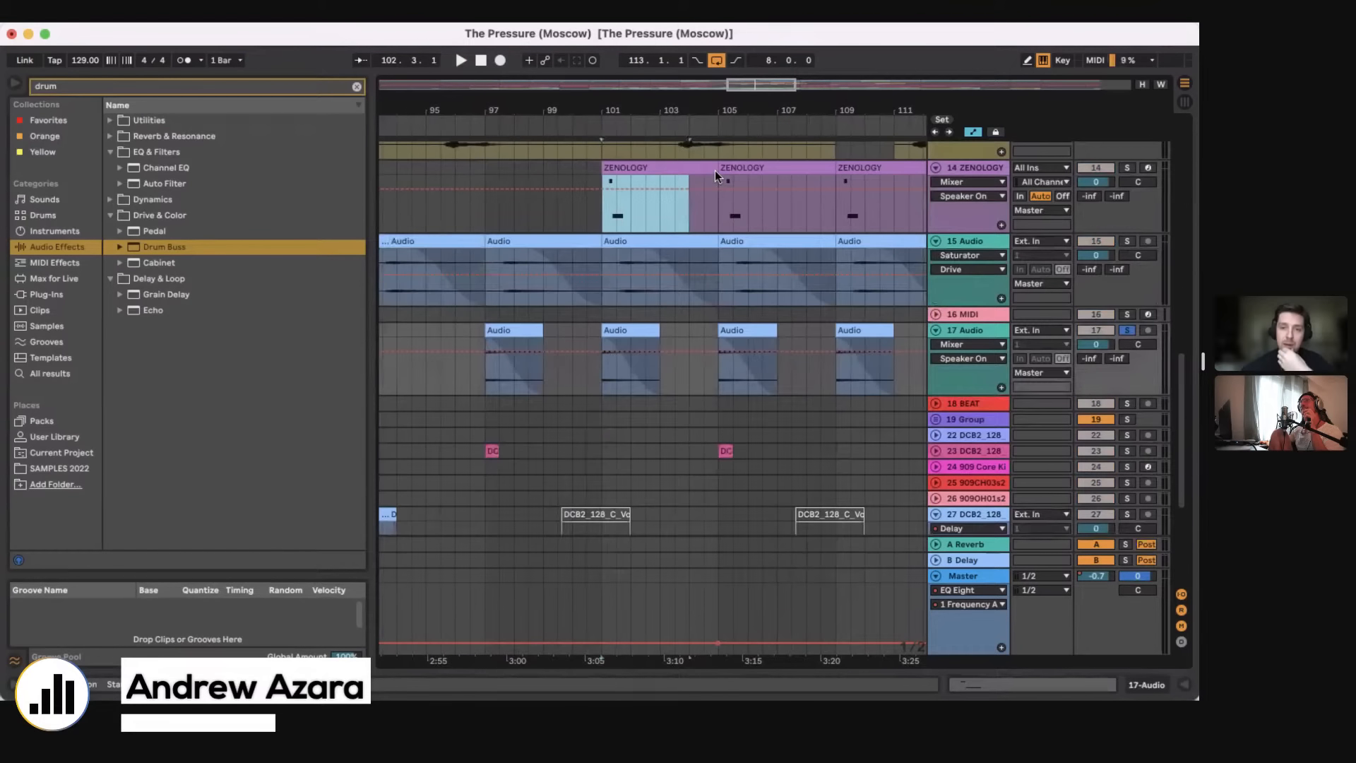
pyautogui.click(1073, 267)
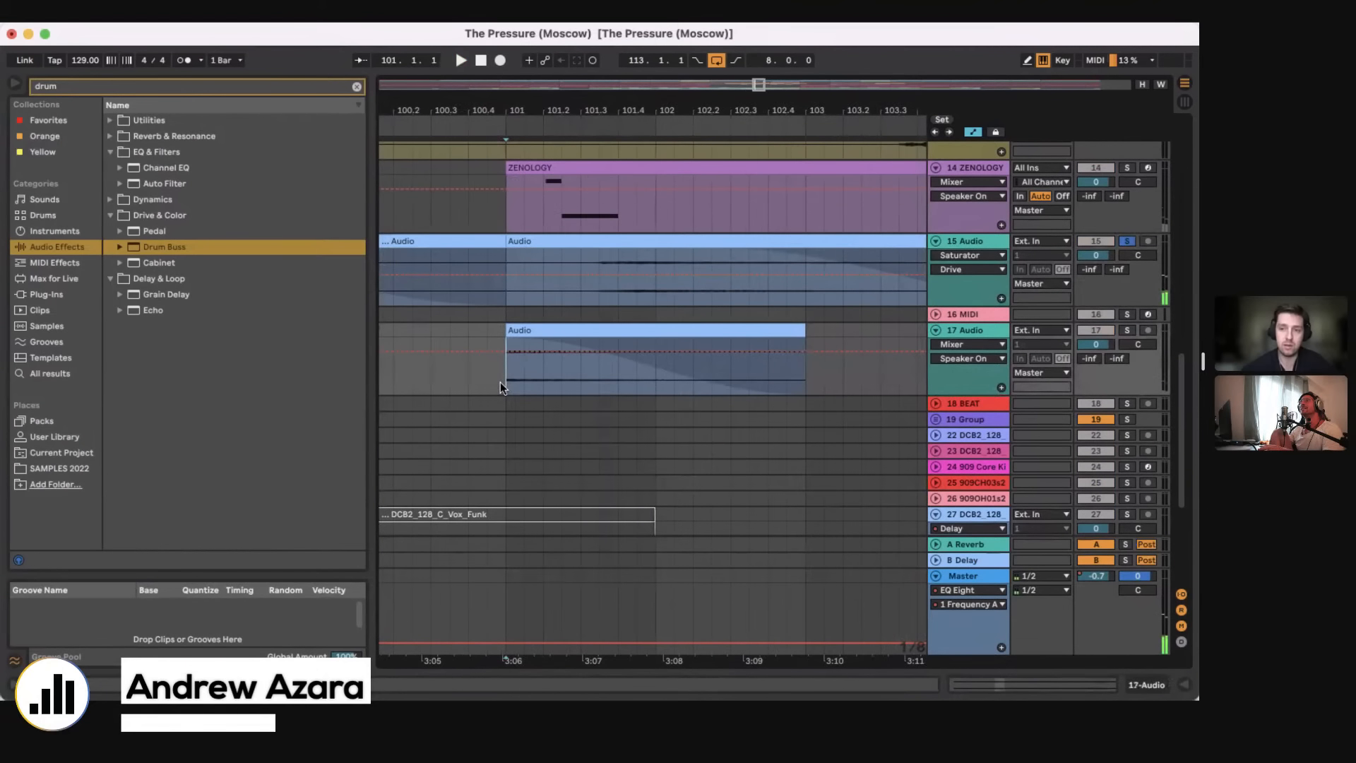
pyautogui.press('s')
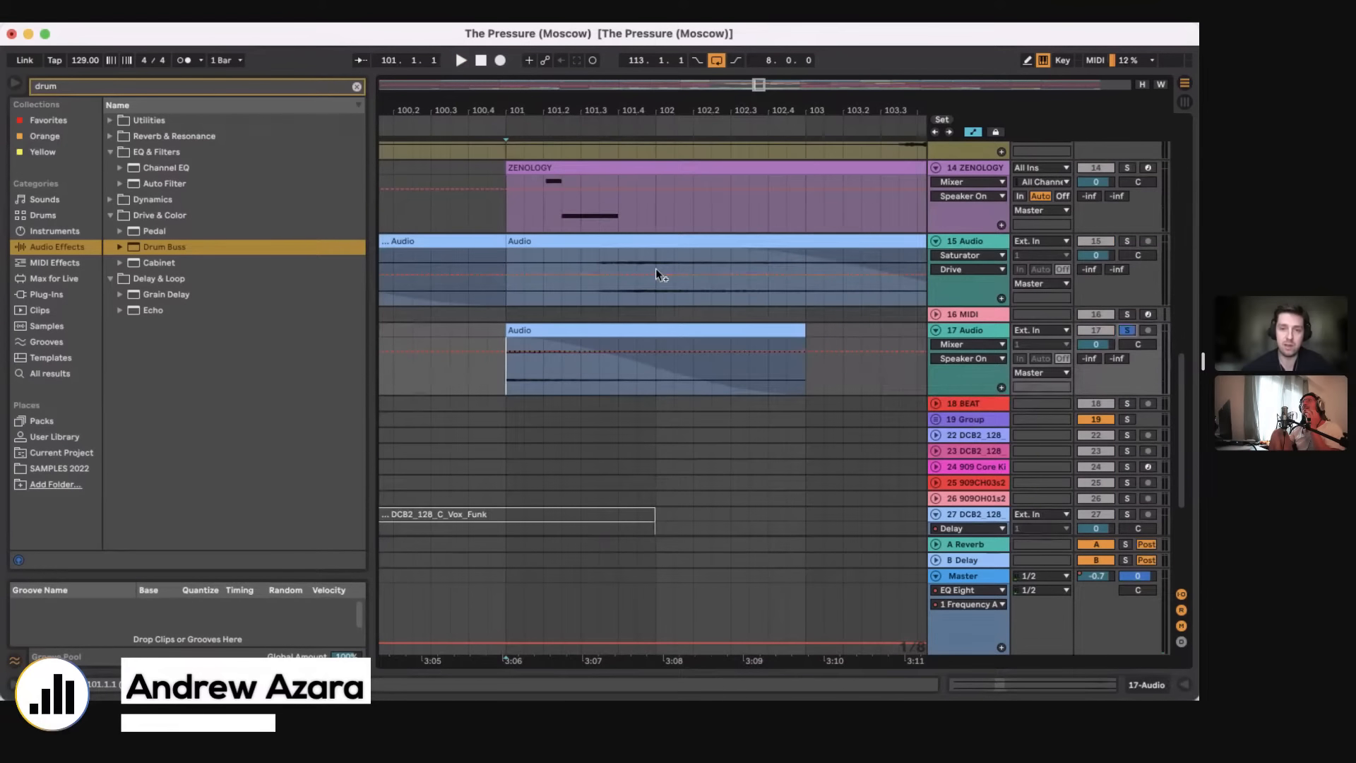
pyautogui.press('space')
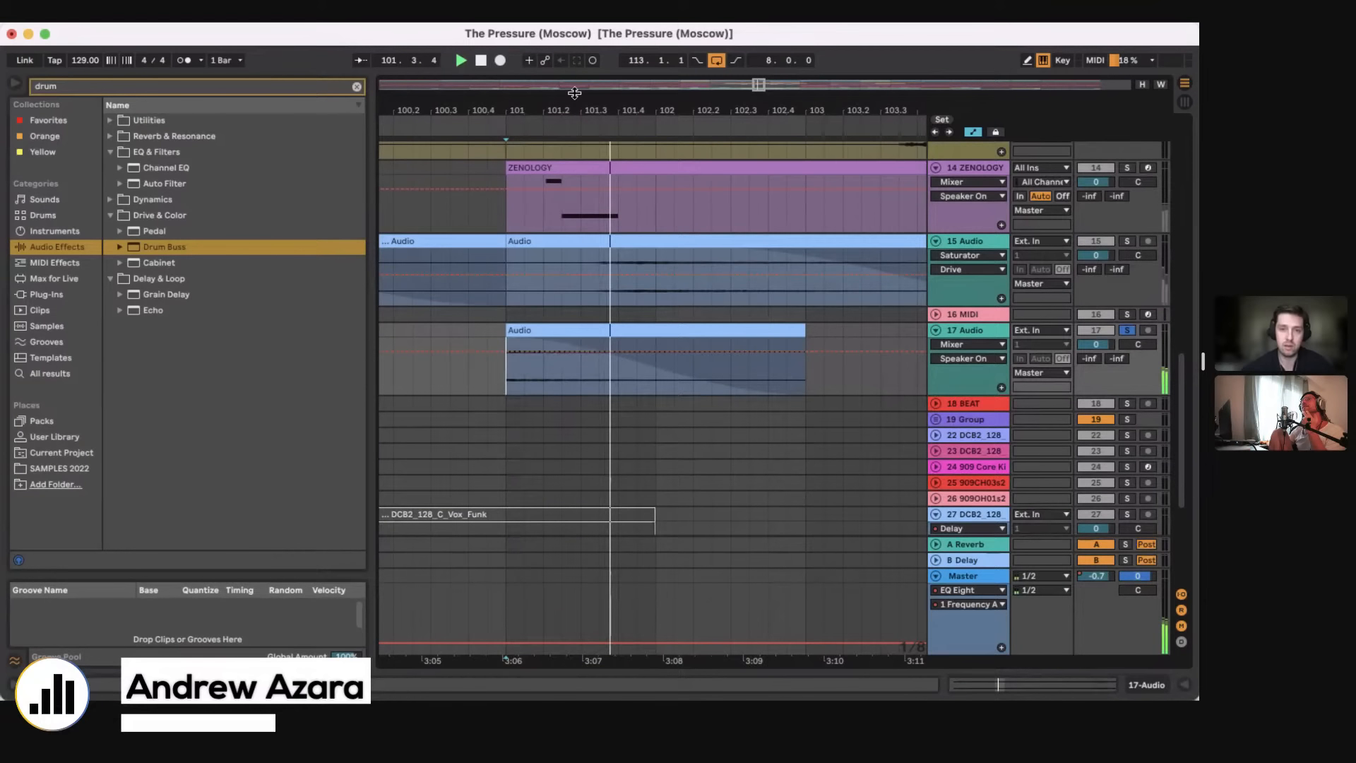
# Step: Play the 15 Audio and 17 Audio tracks soloed together from bar 101, and again from bar 105
pyautogui.click(502, 376)
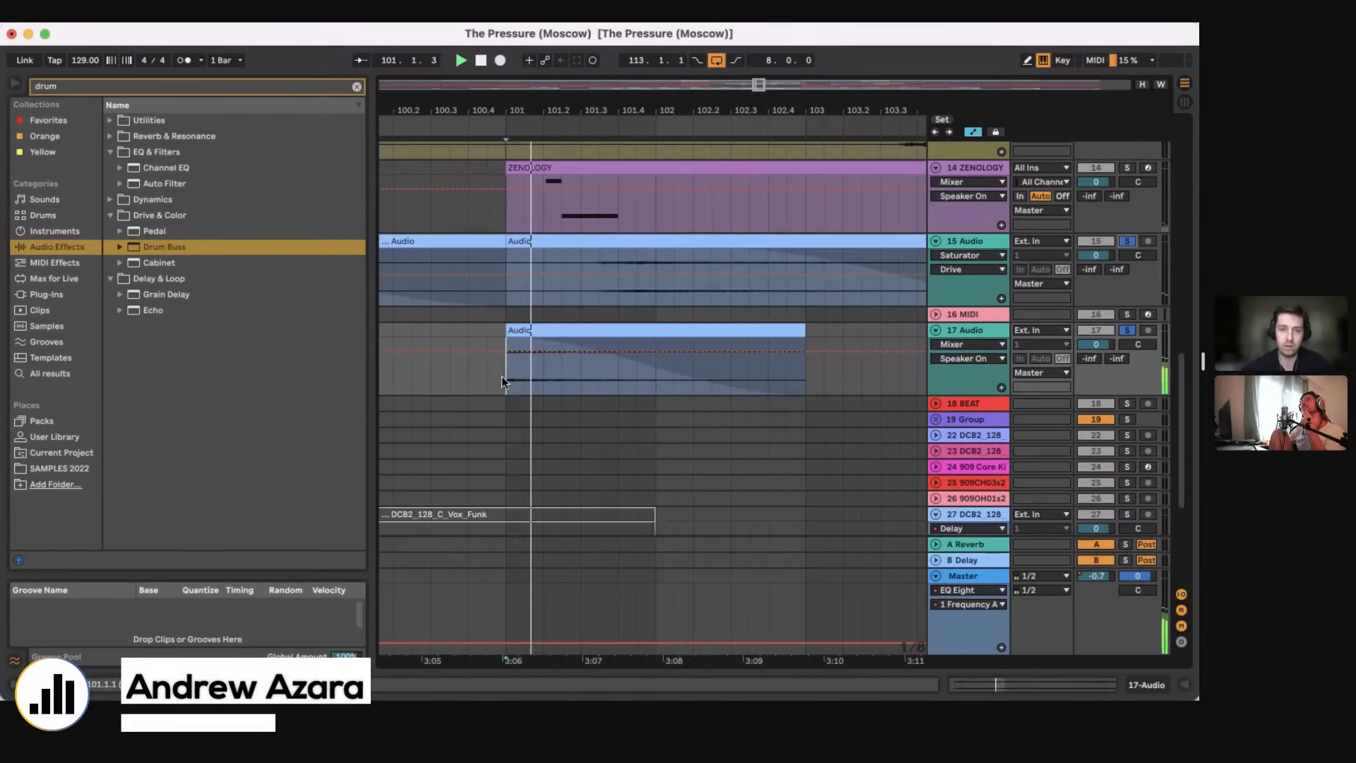
pyautogui.moveTo(596, 110); pyautogui.dragTo(595, 64)
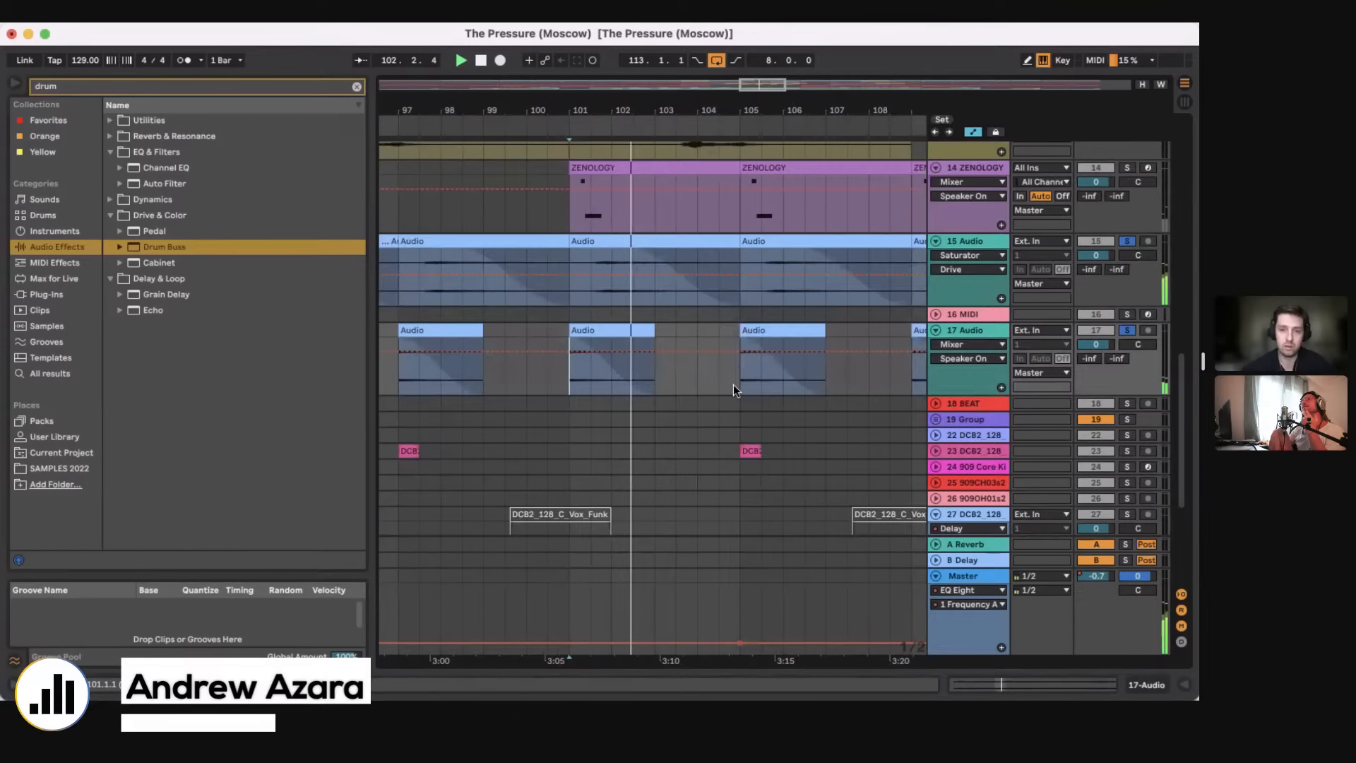
pyautogui.click(736, 384)
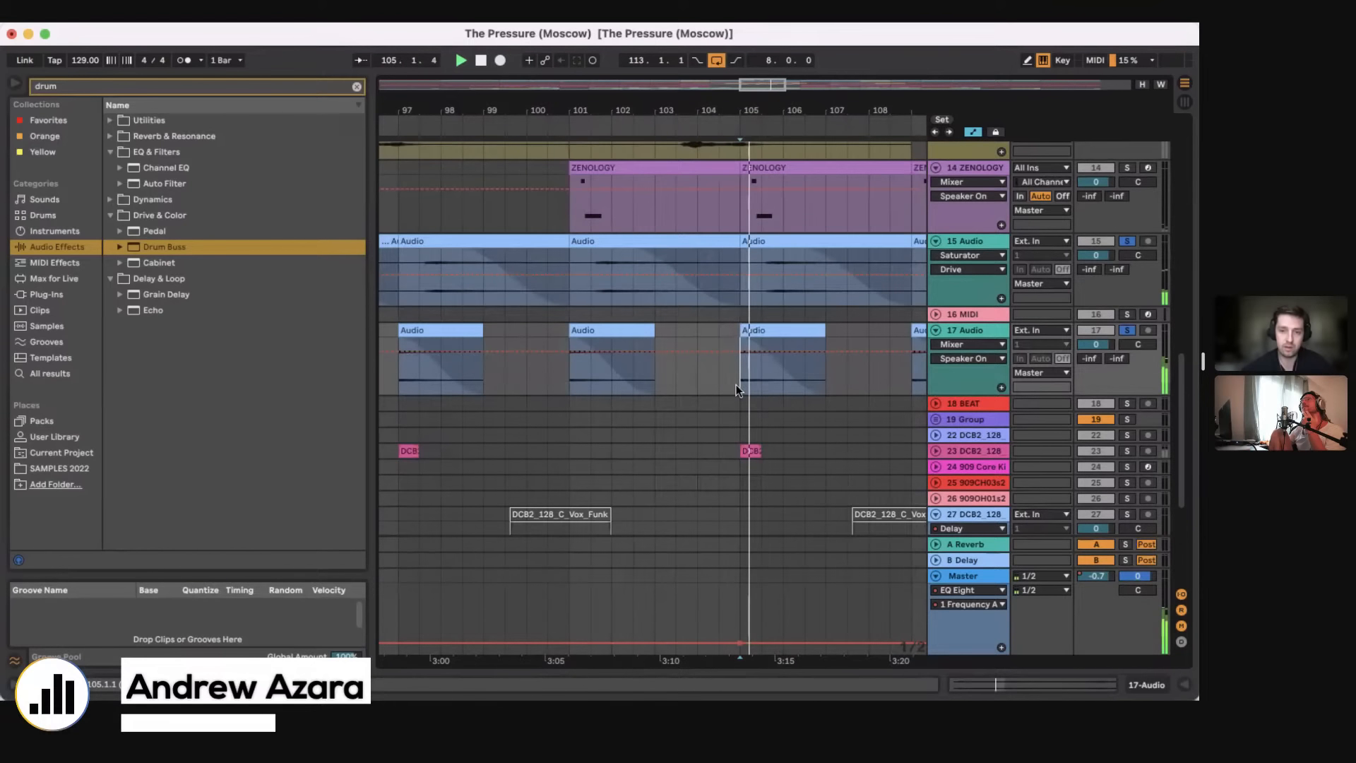
# Step: Unfold and solo the 23 DCB2_128 track, and play its Vox_Fenics clip from bar 105
pyautogui.hscroll(4, 736, 384)
pyautogui.scroll(-2, 737, 384)
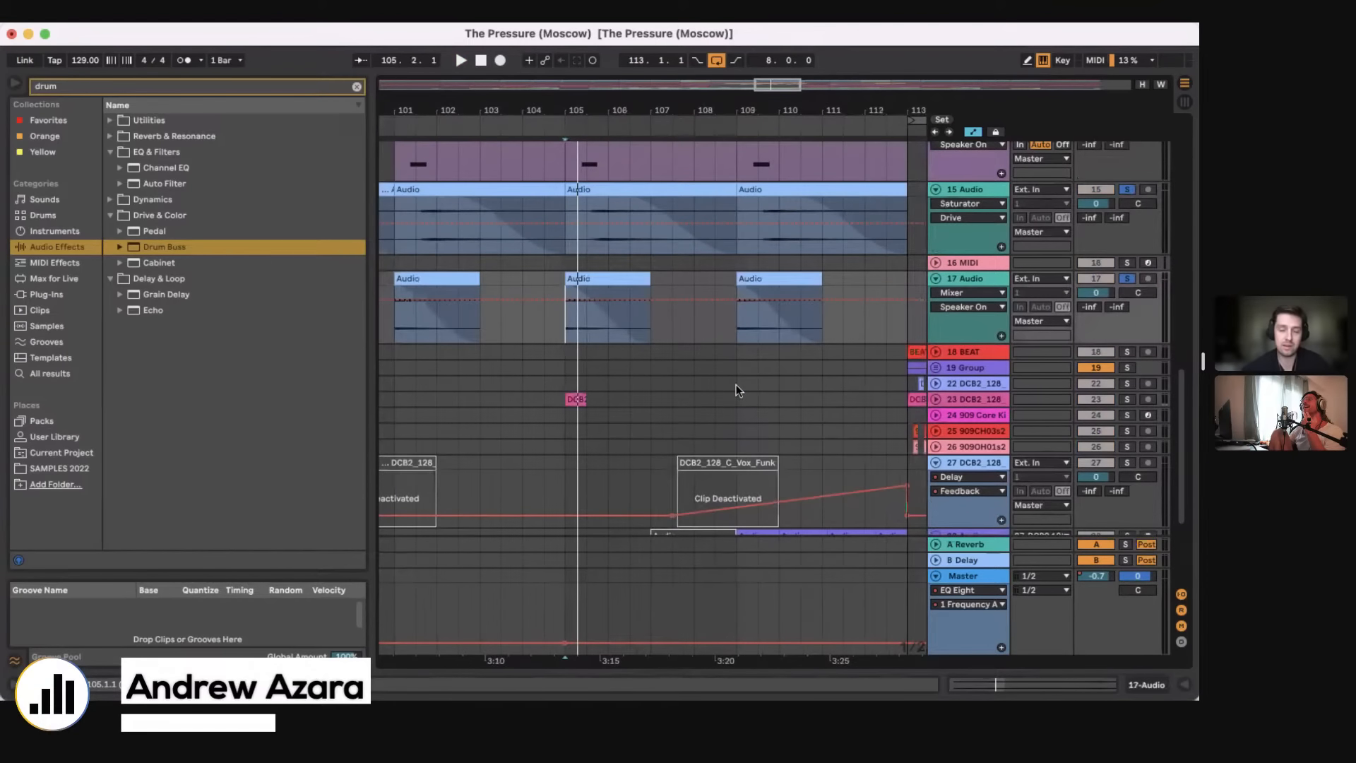
pyautogui.hscroll(2, 736, 384)
pyautogui.scroll(-1, 736, 385)
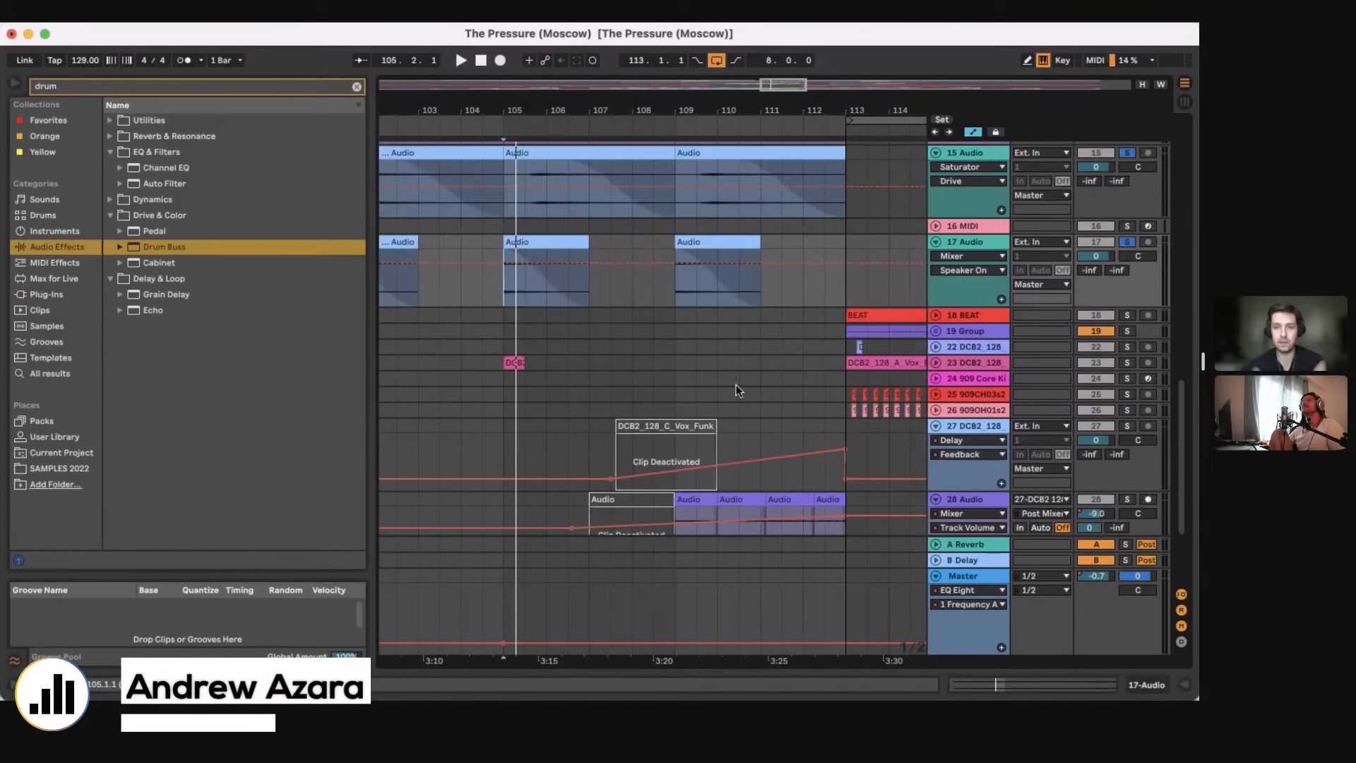
pyautogui.scroll(-4, 655, 381)
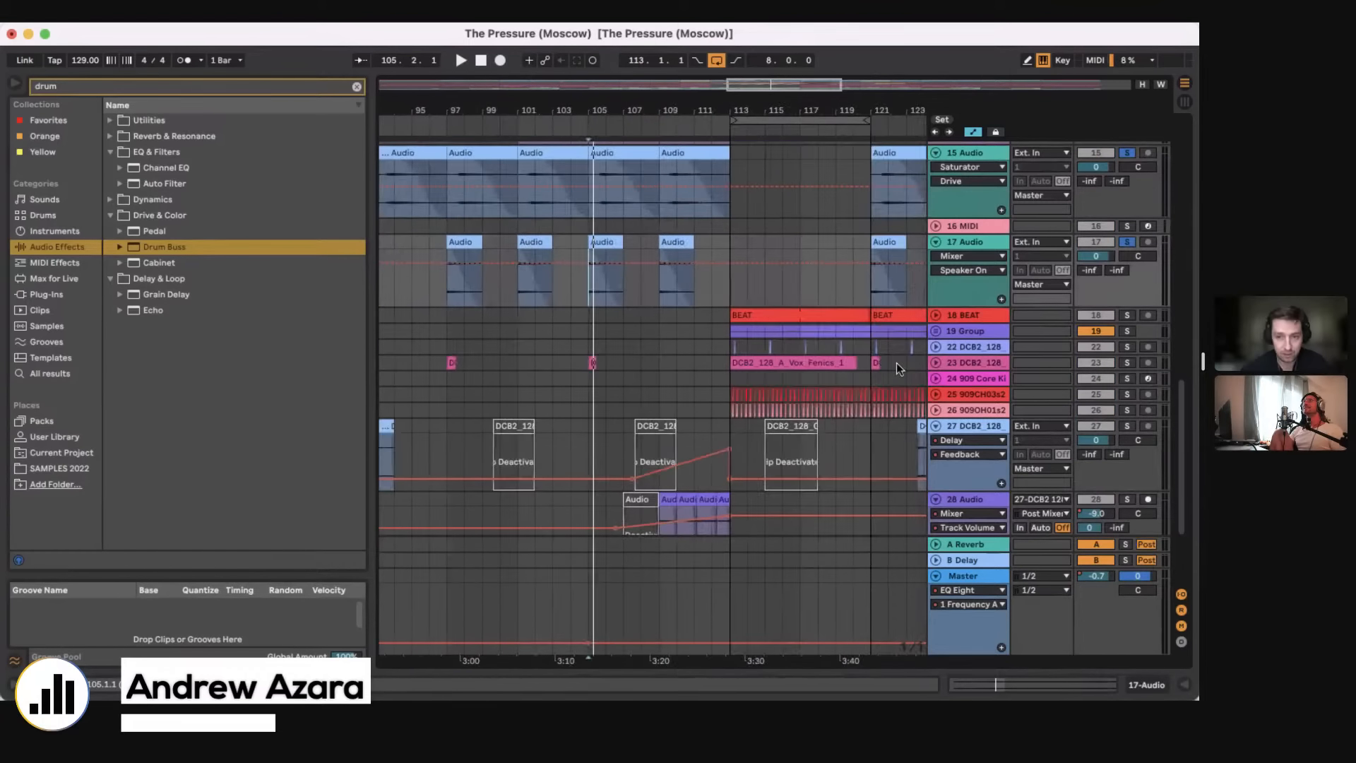
pyautogui.click(936, 362)
pyautogui.scroll(-1, 590, 372)
pyautogui.click(591, 372)
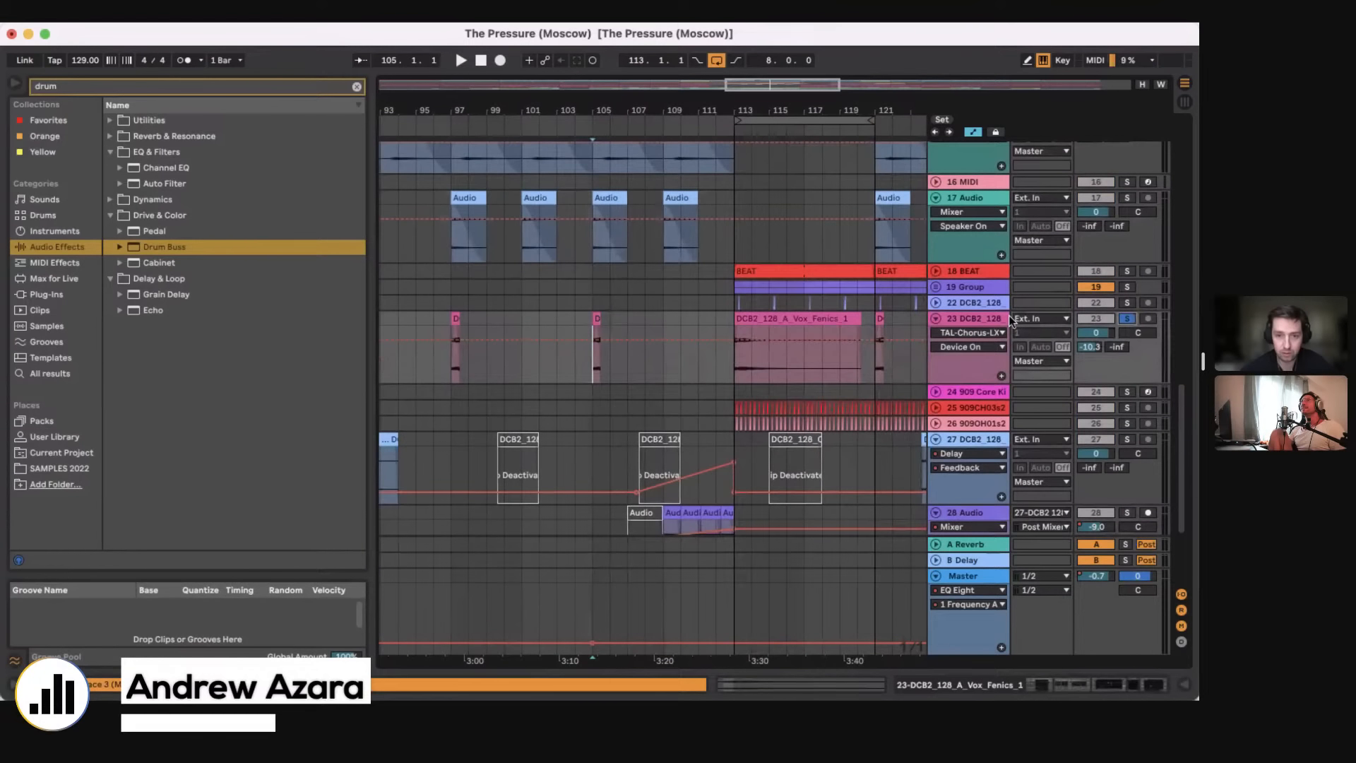
pyautogui.press('space')
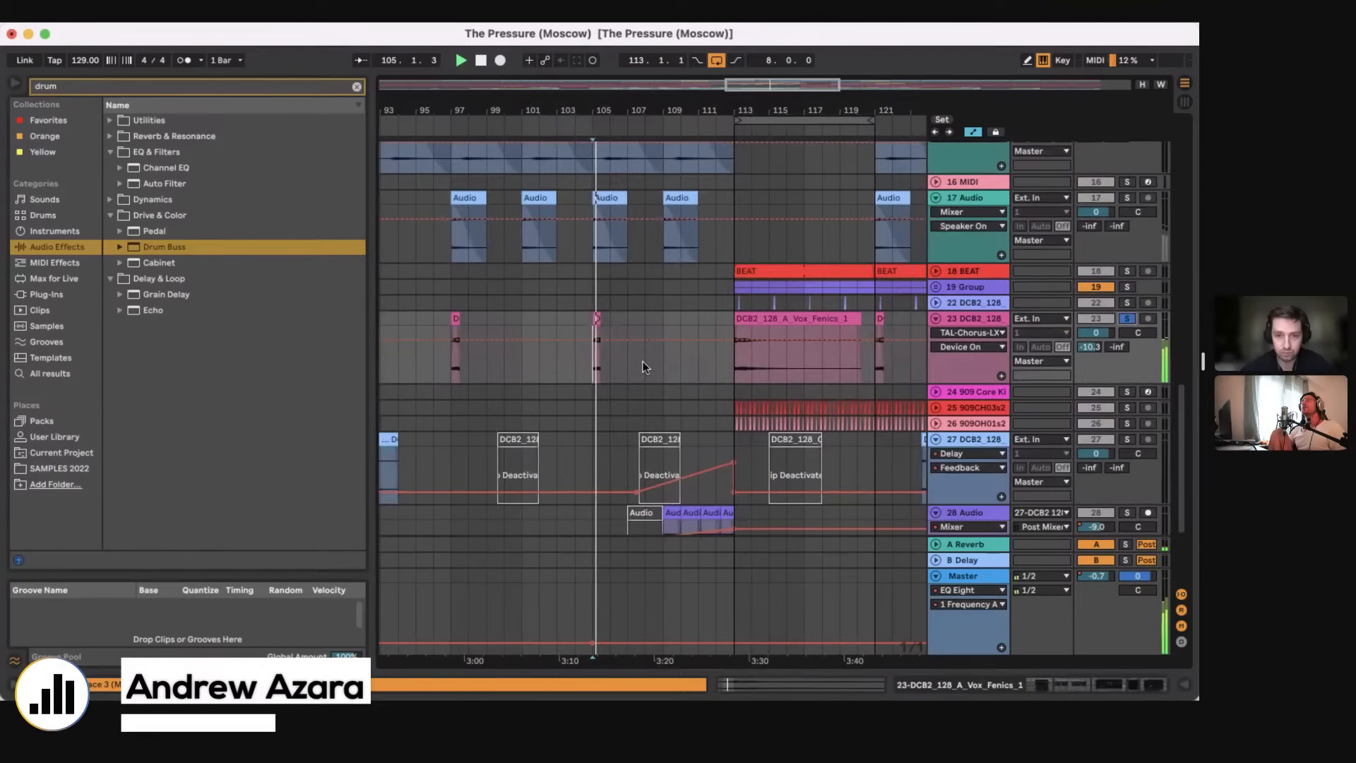
# Step: Examine the 23 DCB2_128 track's device chain from Delay and Reverb through to the Compressor, and hide it again
pyautogui.click(1079, 685)
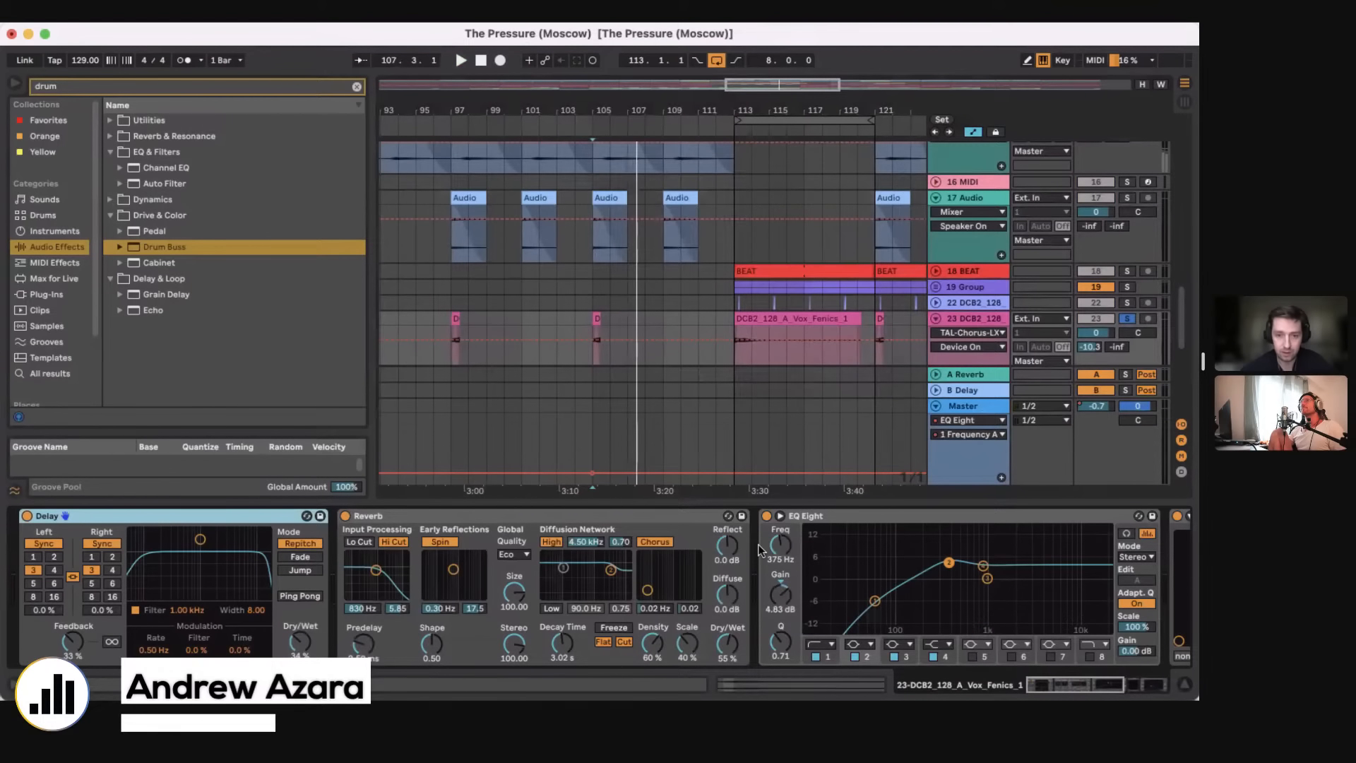
pyautogui.hscroll(5, 703, 551)
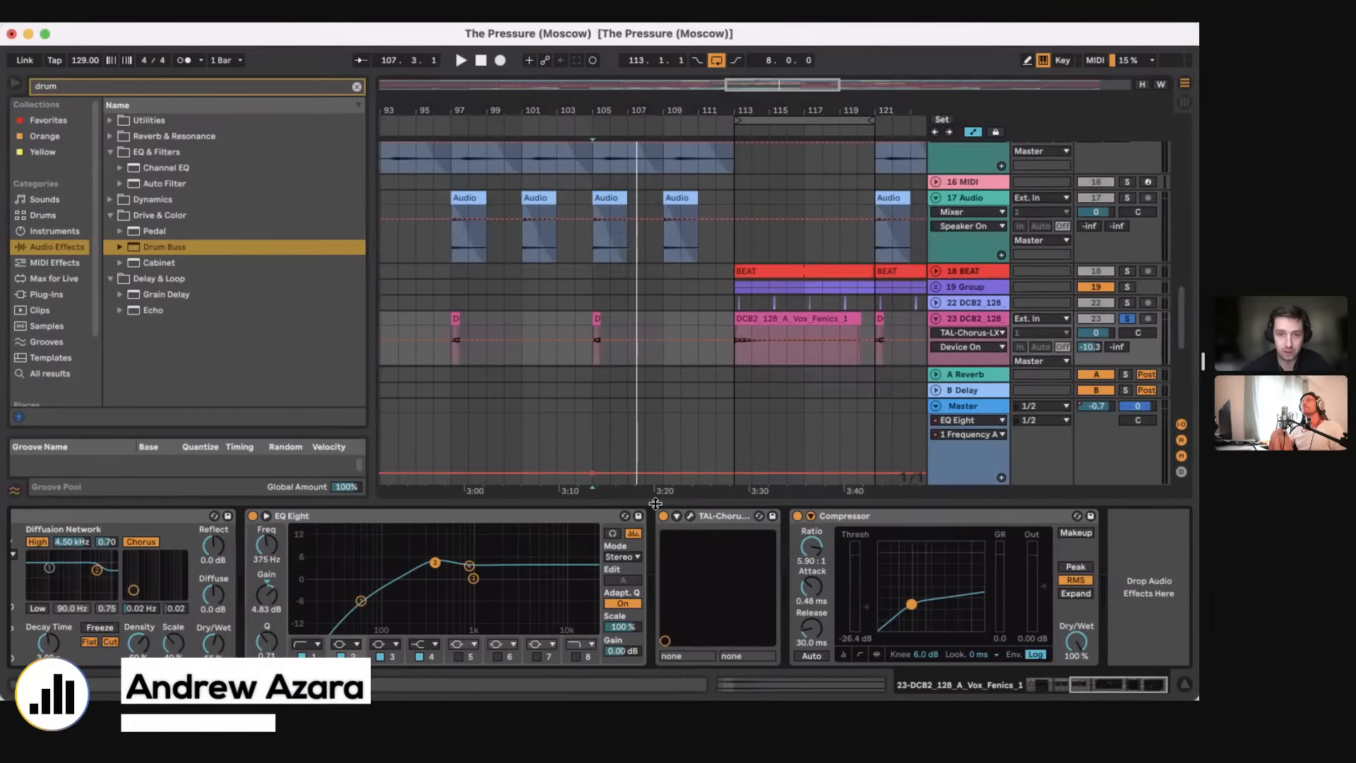
pyautogui.moveTo(655, 504); pyautogui.dragTo(655, 675)
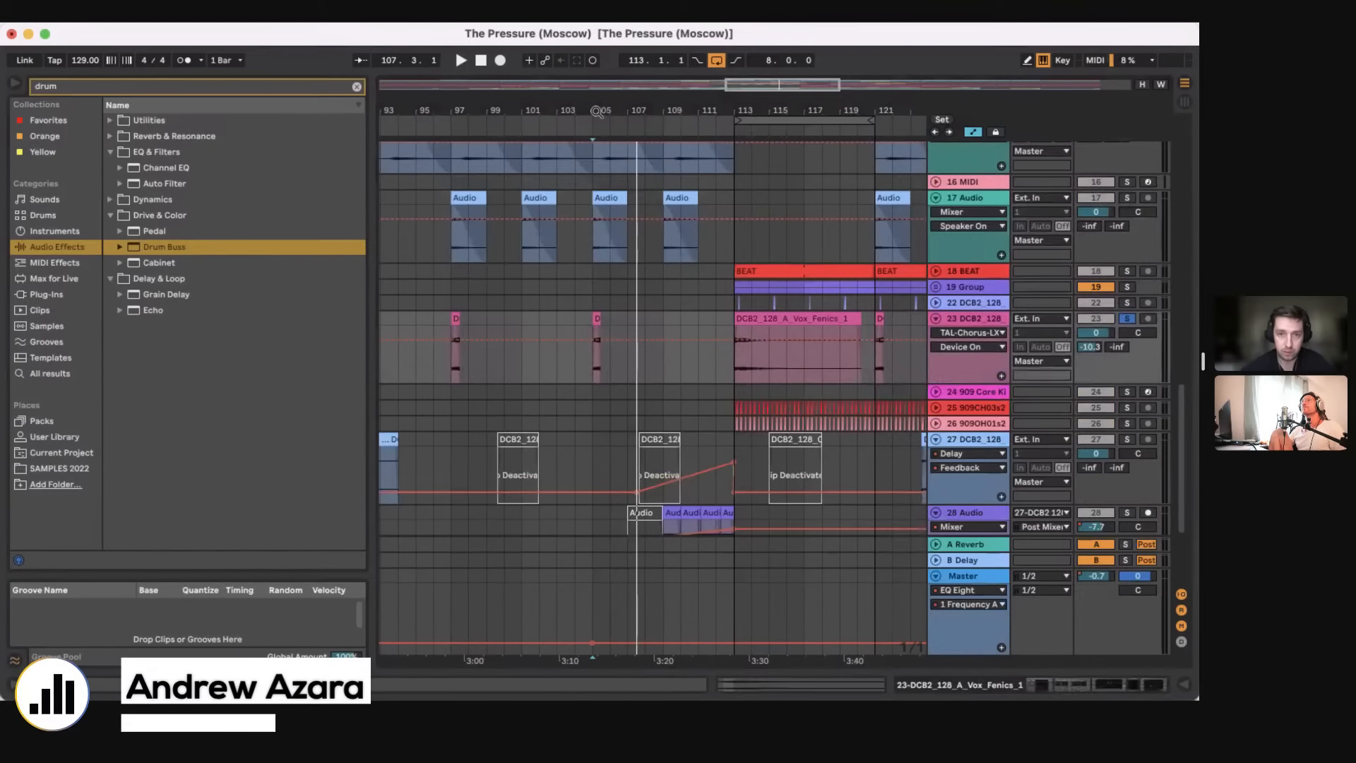
# Step: Try extending the Vox_Fenics clip at bar 105 past bar 107, play it from bar 106, and undo the extension
pyautogui.moveTo(597, 112); pyautogui.dragTo(607, 353)
pyautogui.click(736, 375)
pyautogui.press('space')
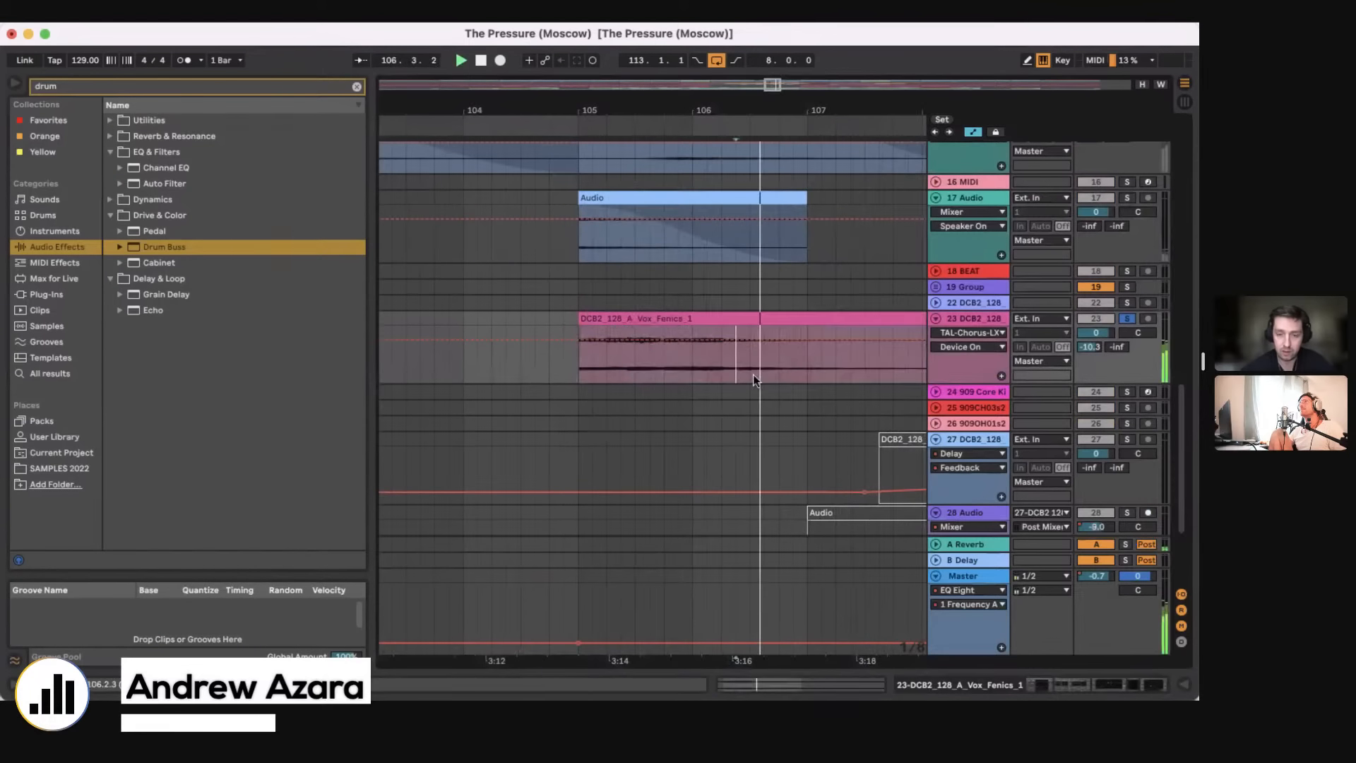
pyautogui.press('space')
pyautogui.press('super+z')
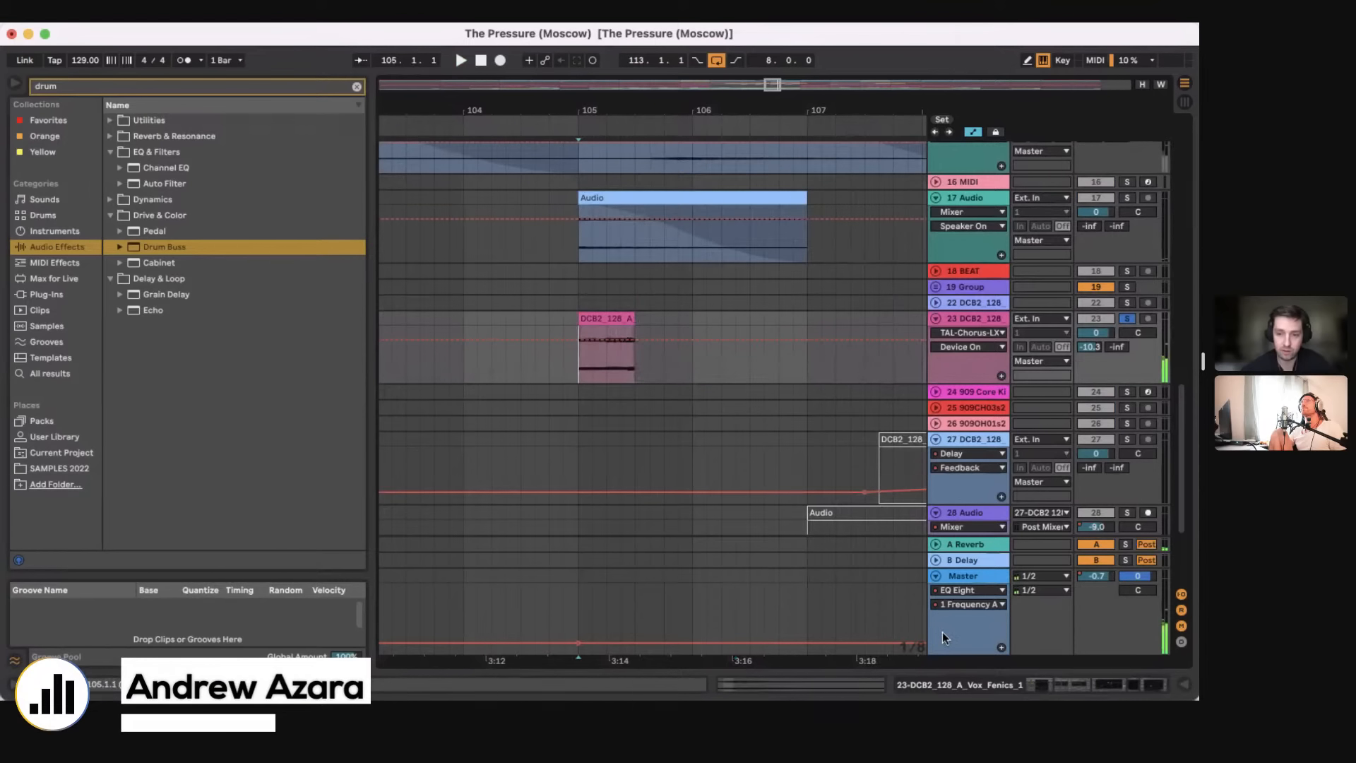
# Step: Open the TAL-Chorus-LX plug-in window of the 23 DCB2_128 track to view its settings, and close it with the device chain
pyautogui.press('super+alt+l')
pyautogui.click(690, 515)
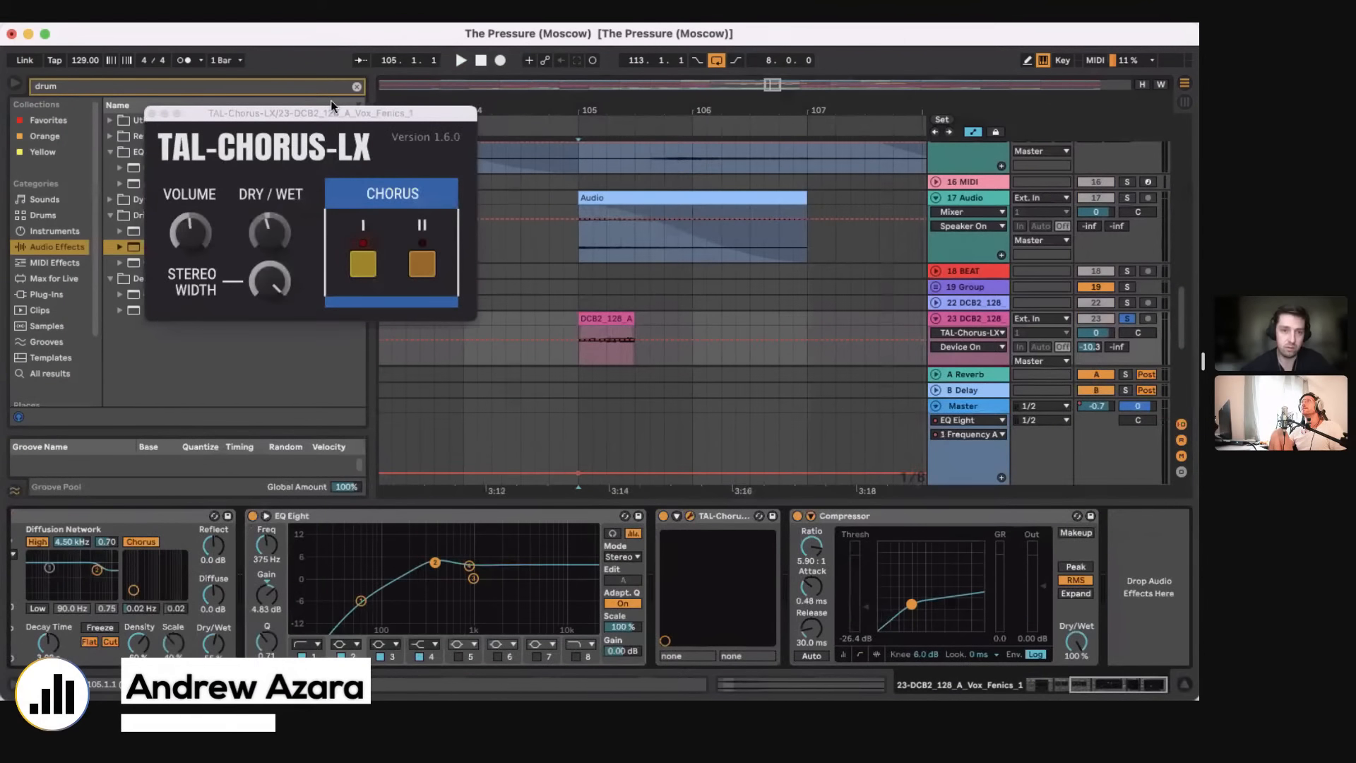
pyautogui.moveTo(330, 109); pyautogui.dragTo(791, 272)
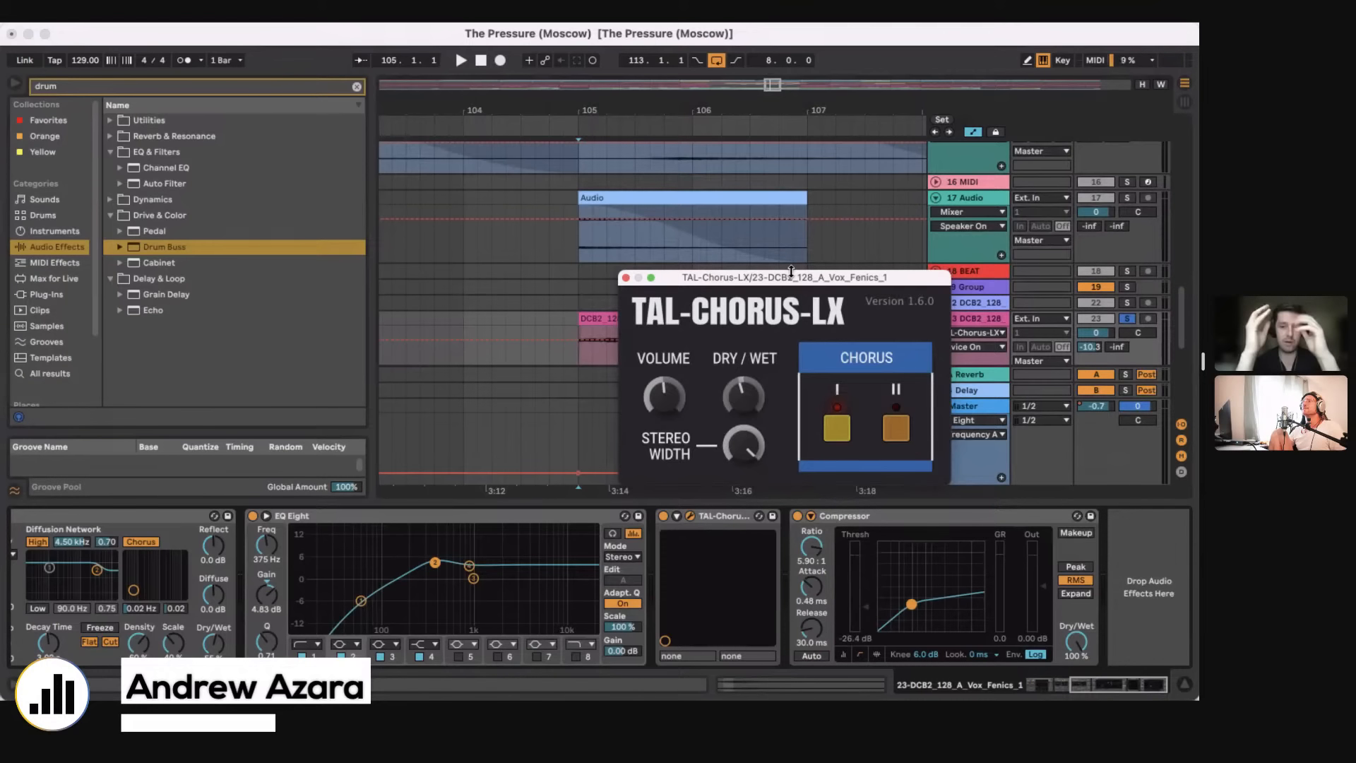
pyautogui.click(625, 277)
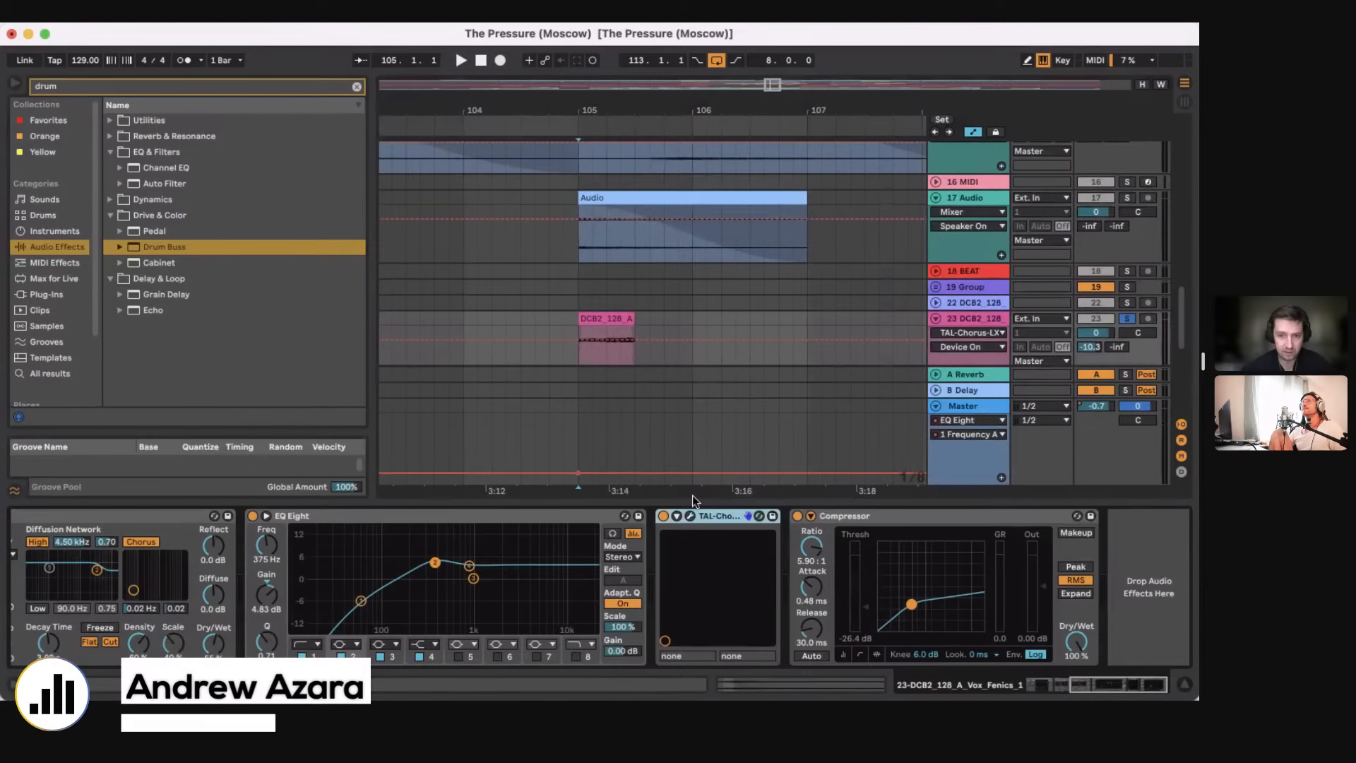
pyautogui.press('super+alt+l')
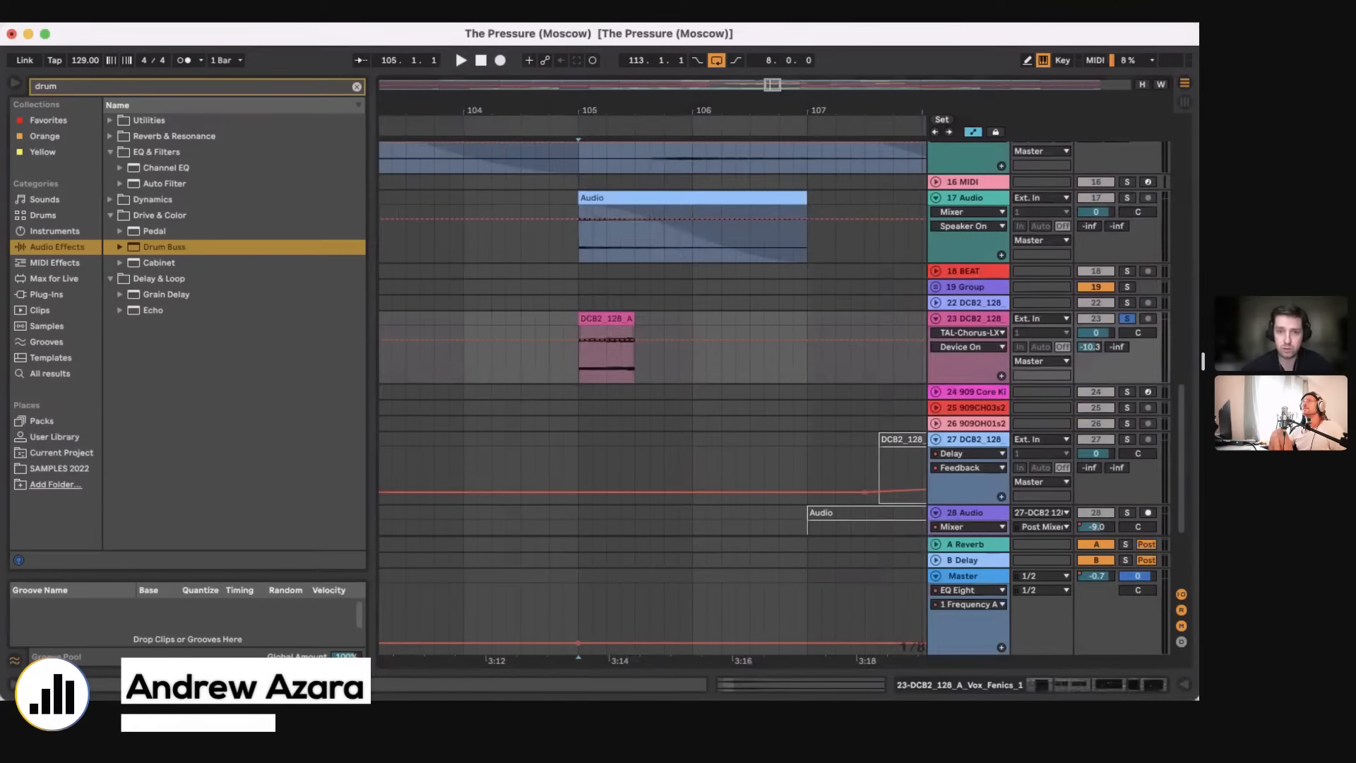
pyautogui.scroll(-5, 596, 366)
pyautogui.scroll(-4, 596, 365)
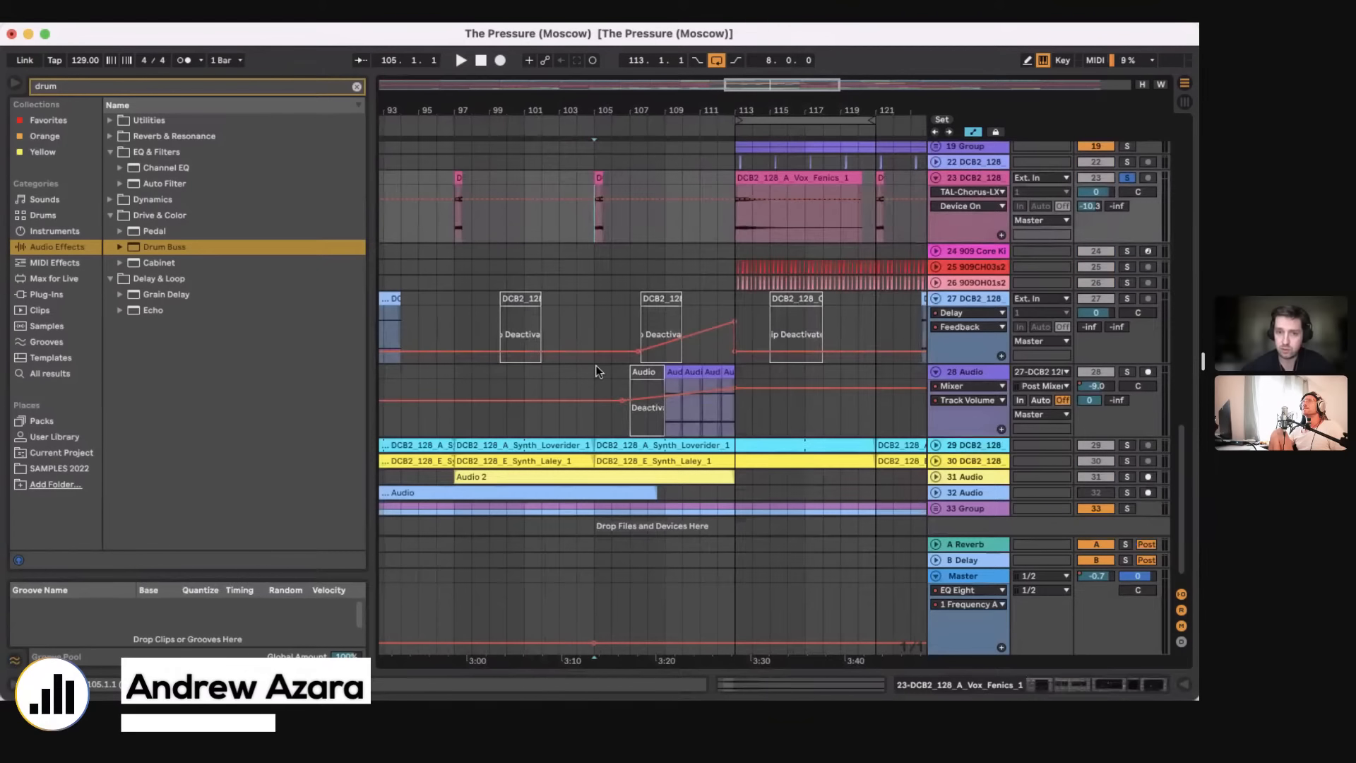
pyautogui.scroll(2, 595, 366)
pyautogui.hscroll(-2, 596, 366)
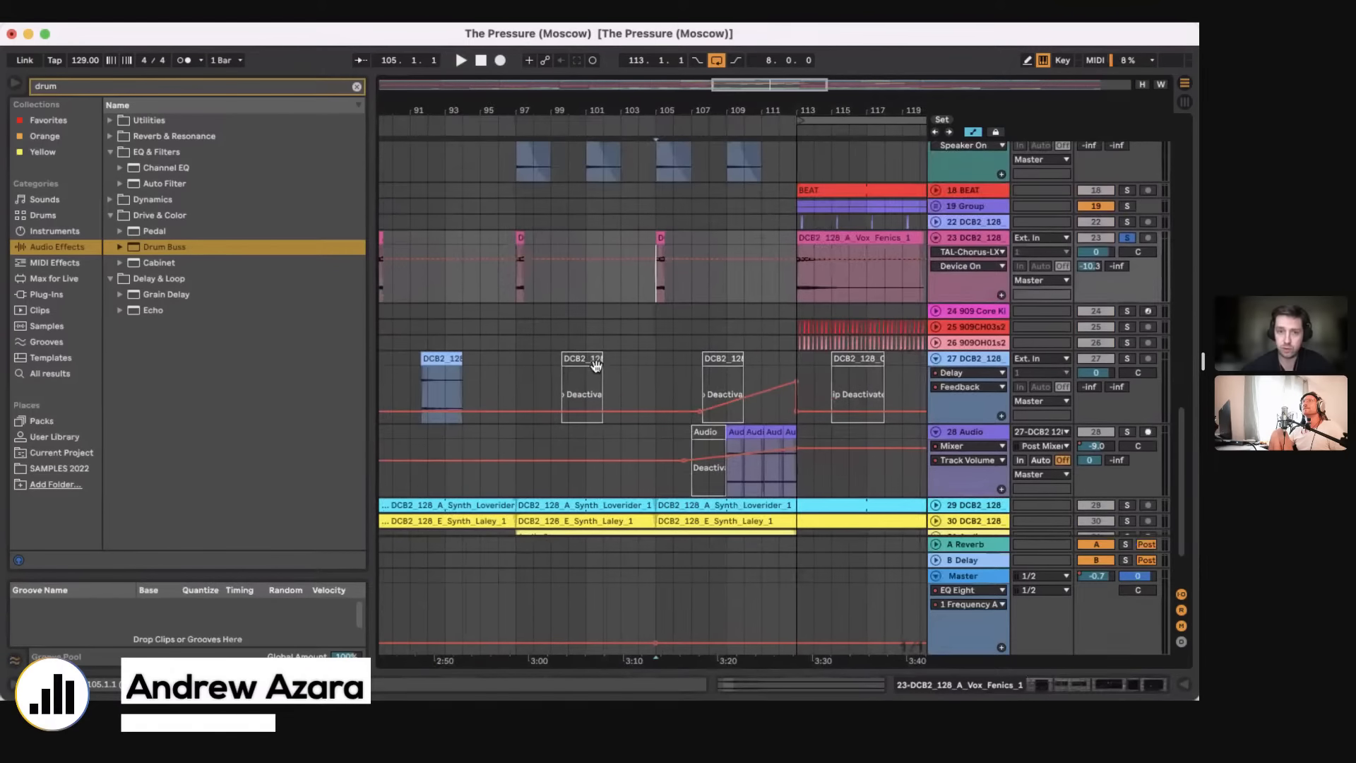
# Step: Select the opening four bars of the Vox_Fenics clip at bar 113 on the 23 DCB2_128 track
pyautogui.scroll(1, 595, 365)
pyautogui.hscroll(2, 595, 364)
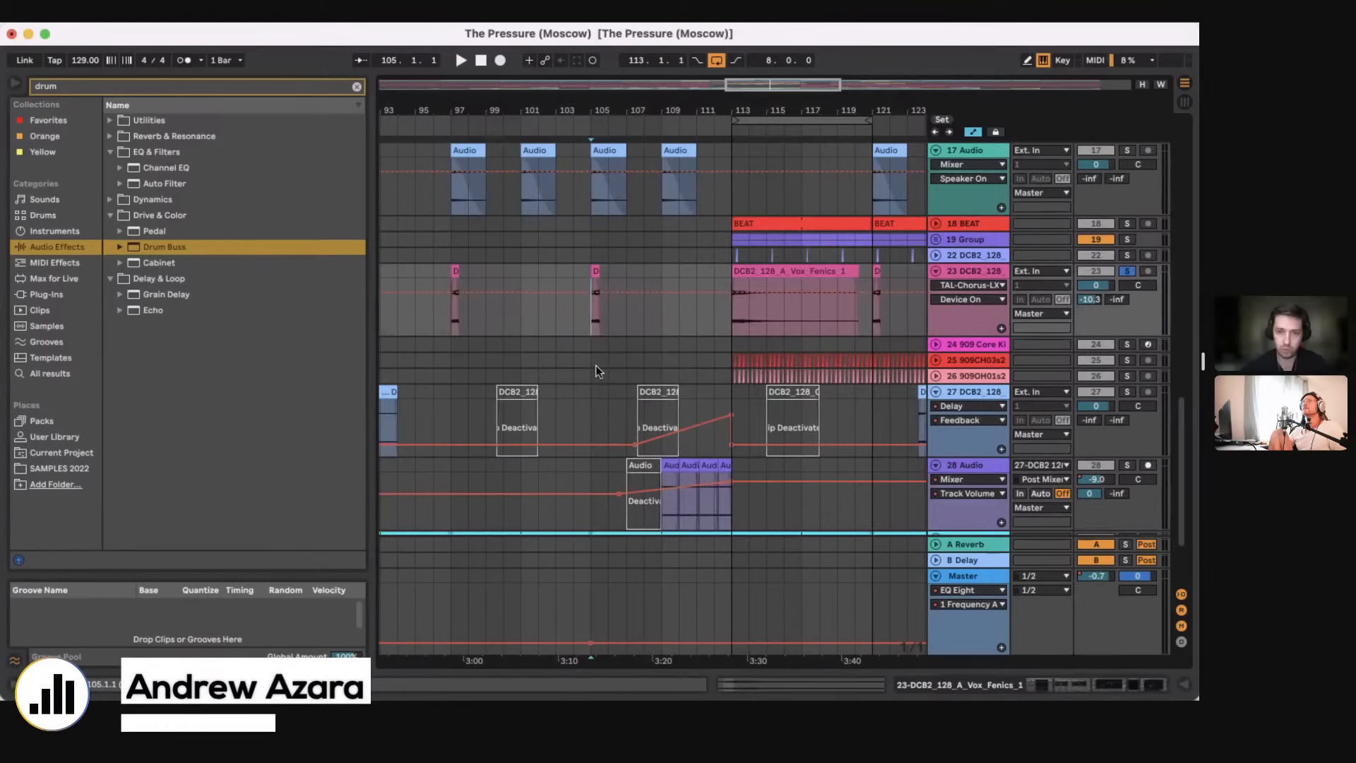
pyautogui.moveTo(756, 320); pyautogui.dragTo(801, 276)
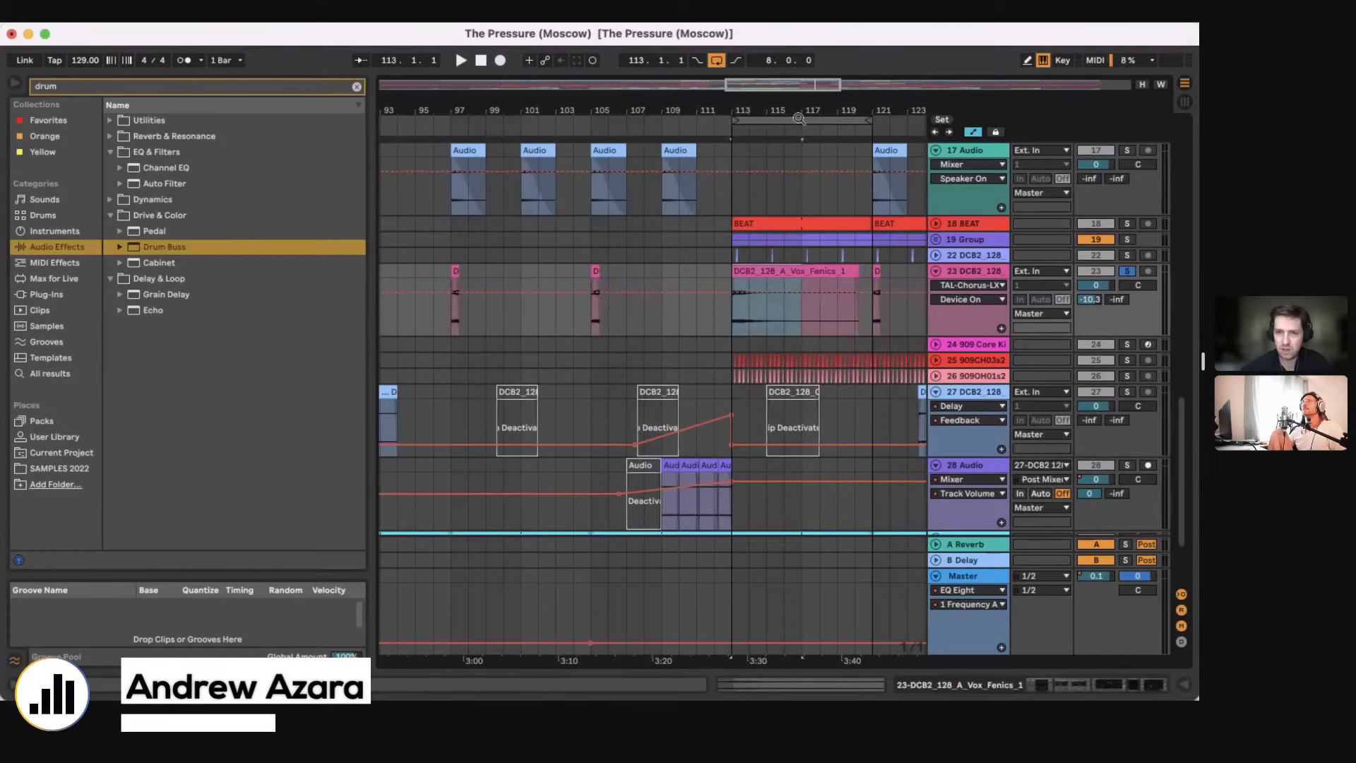
pyautogui.moveTo(799, 119); pyautogui.dragTo(628, 118)
pyautogui.click(553, 324)
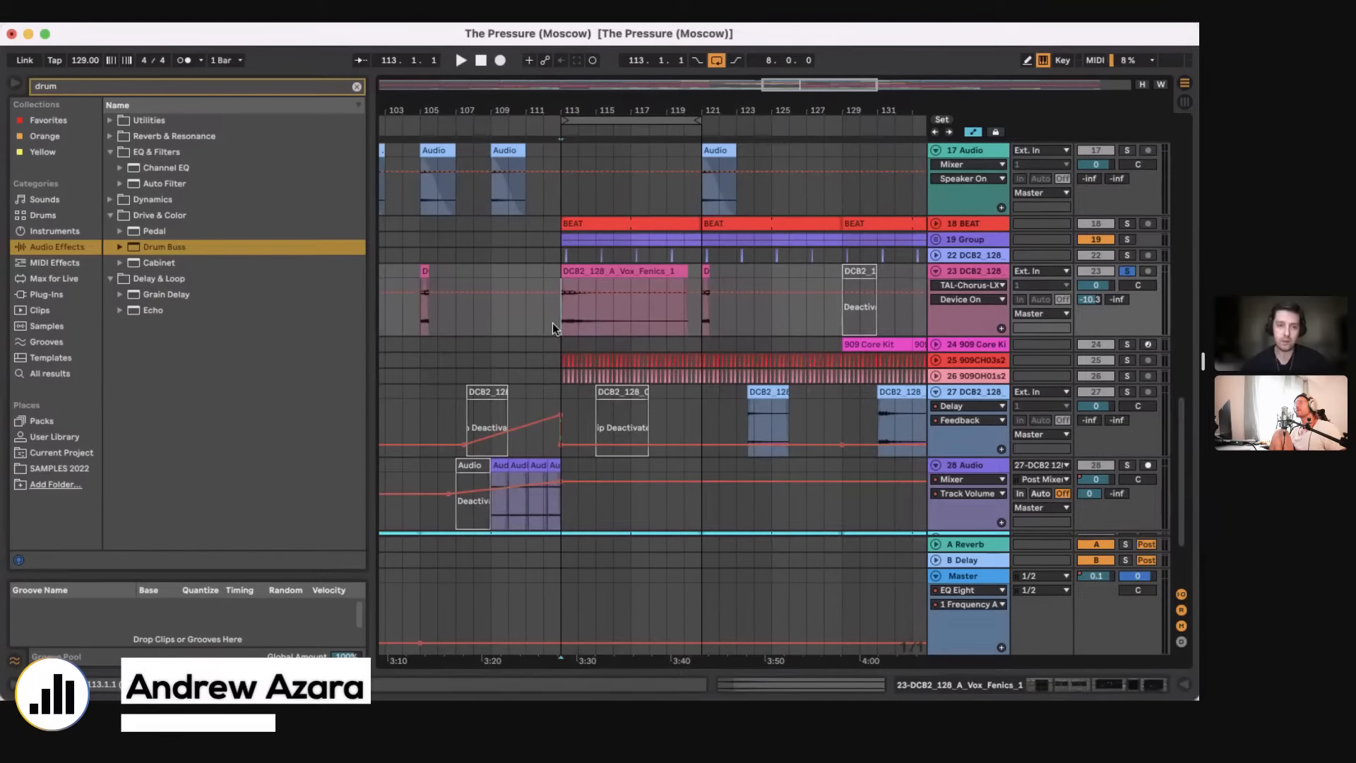
# Step: Unsolo the 23 DCB2_128 track and fold all tracks to show the whole arrangement
pyautogui.moveTo(732, 389); pyautogui.dragTo(723, 146)
pyautogui.scroll(-10, 780, 258)
pyautogui.press('s')
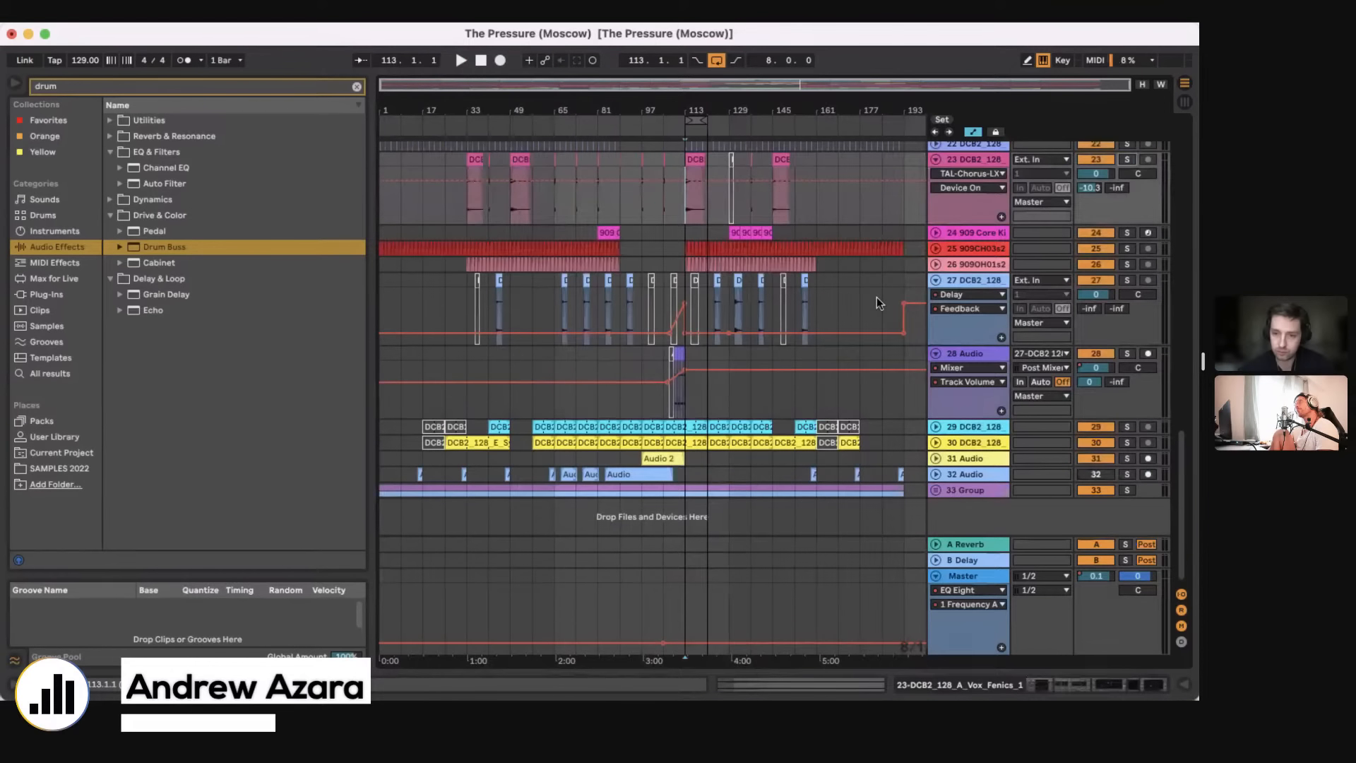
pyautogui.scroll(10, 876, 297)
pyautogui.keyDown('alt'); pyautogui.click(935, 401); pyautogui.keyUp('alt')
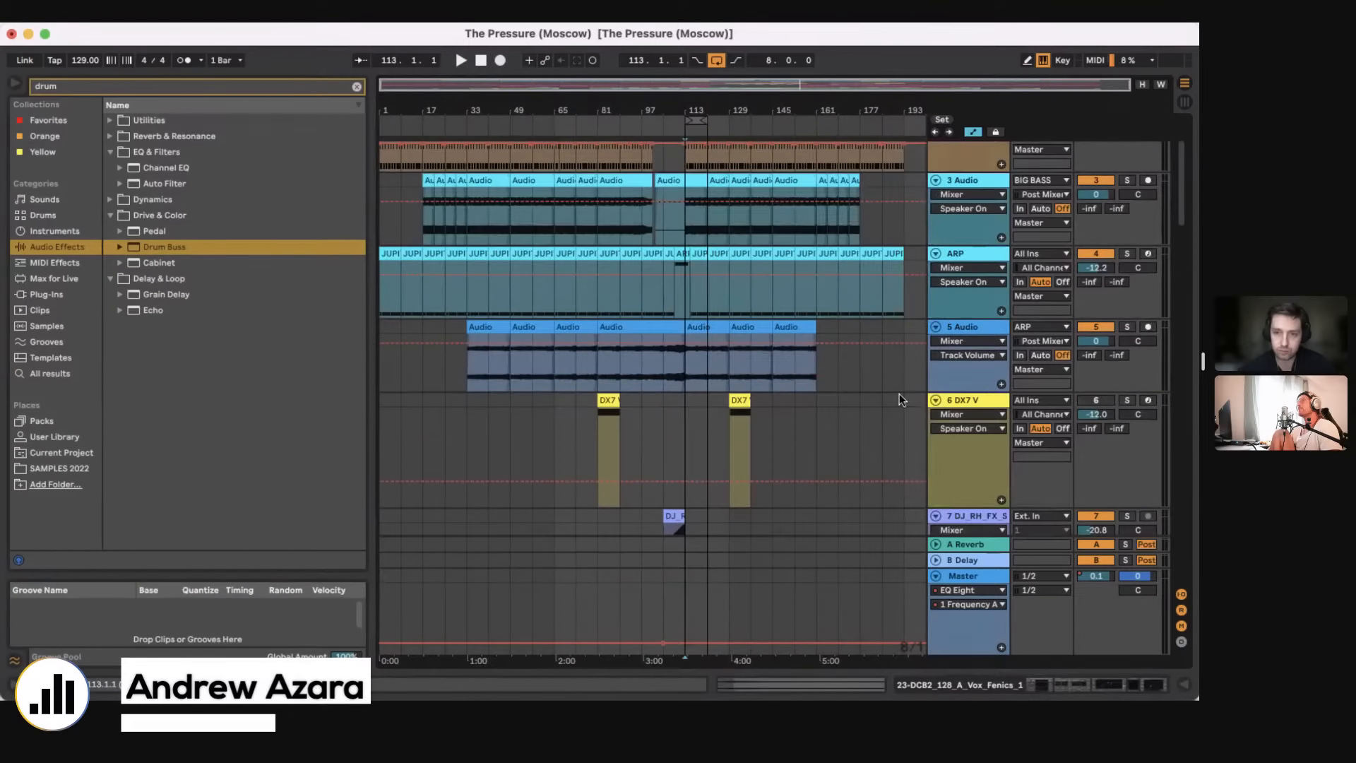
pyautogui.keyDown('alt'); pyautogui.click(935, 401); pyautogui.keyUp('alt')
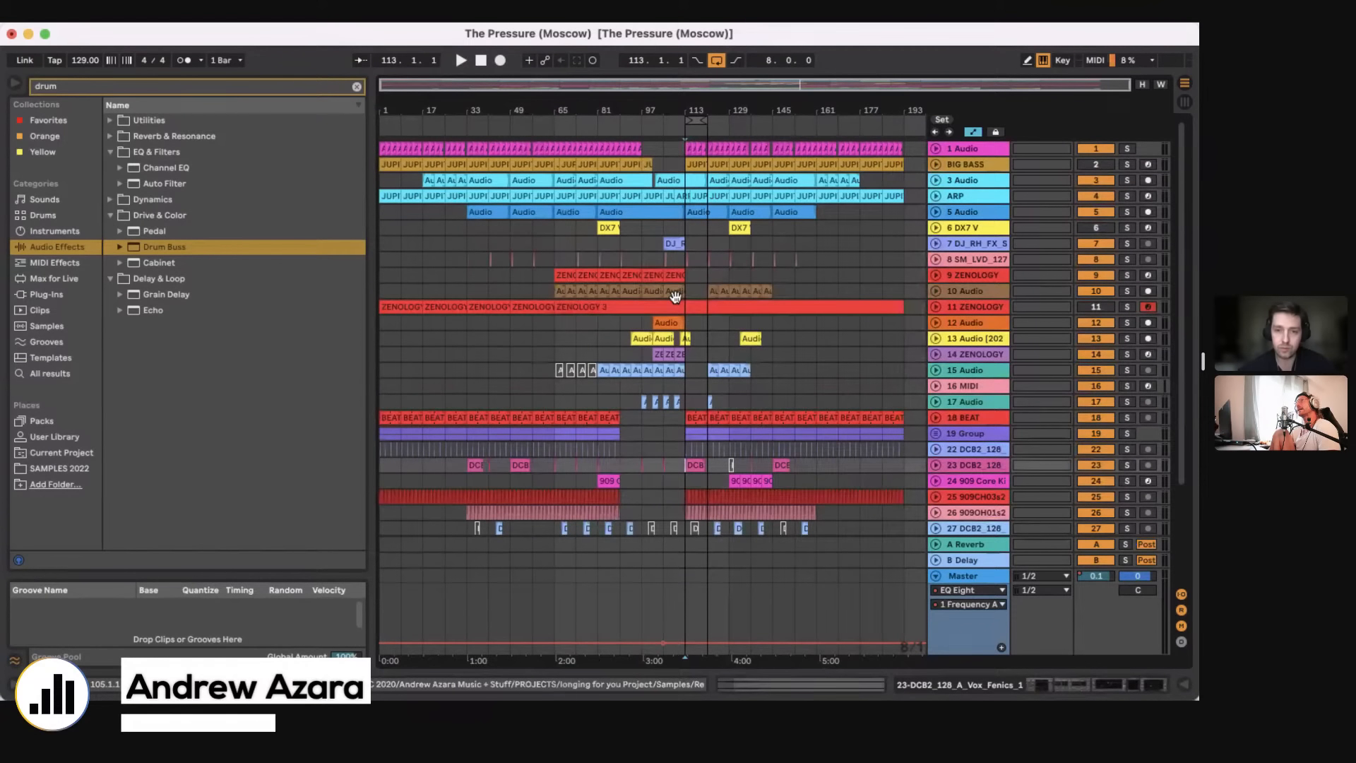
pyautogui.scroll(-5, 676, 296)
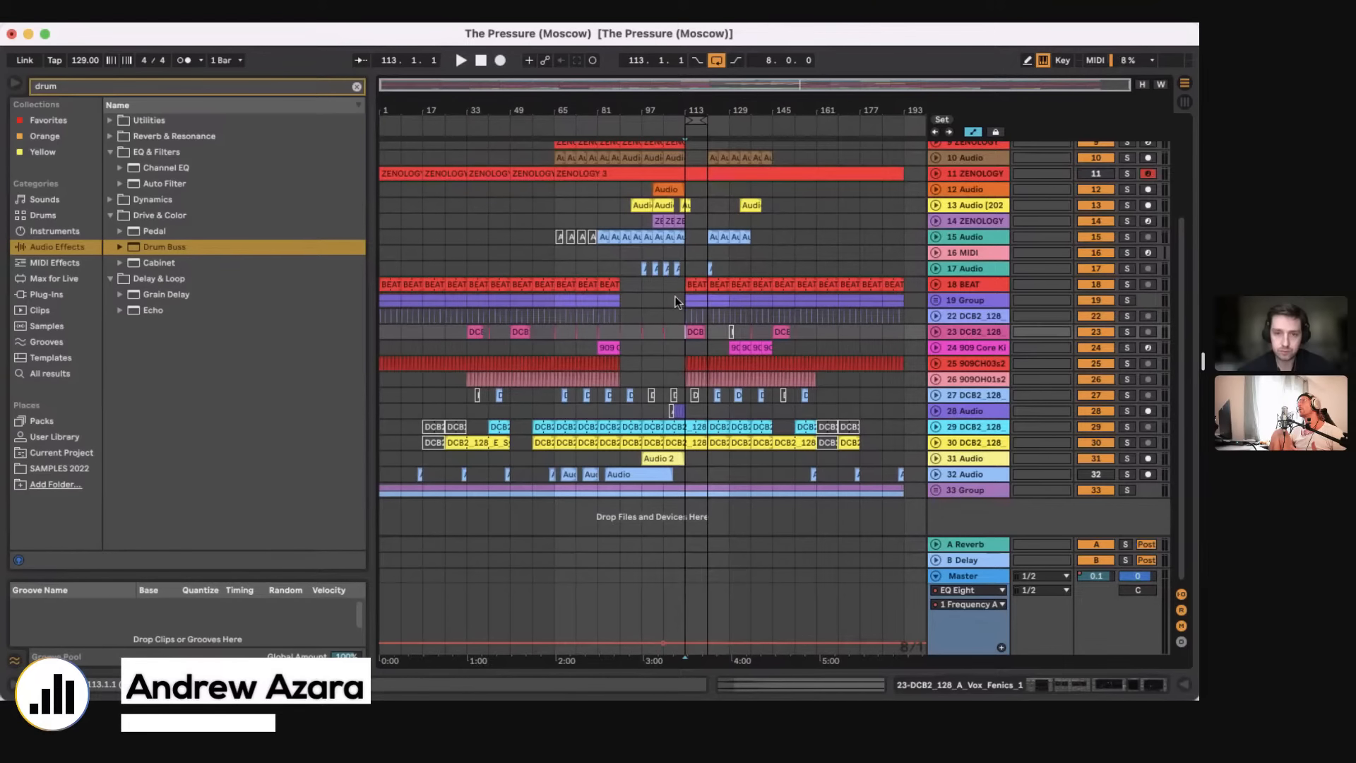
pyautogui.scroll(5, 675, 295)
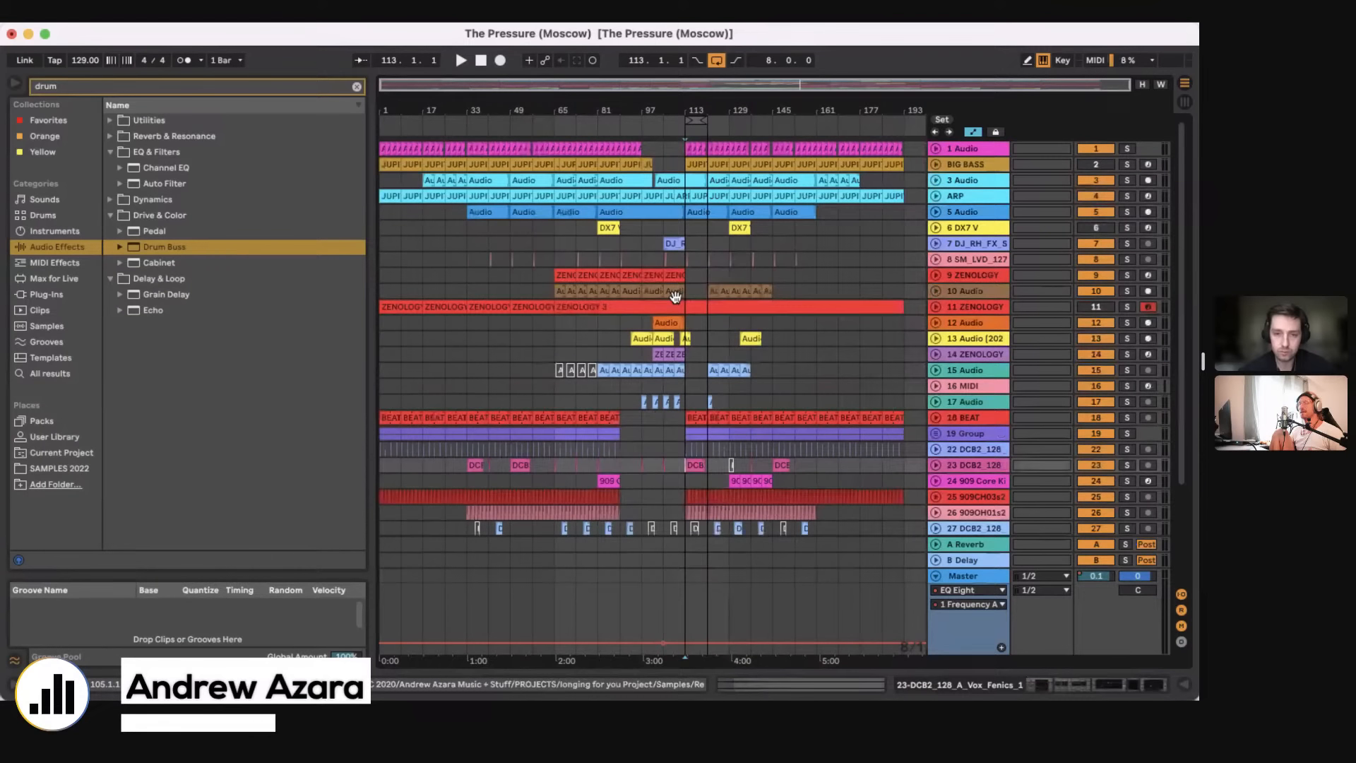
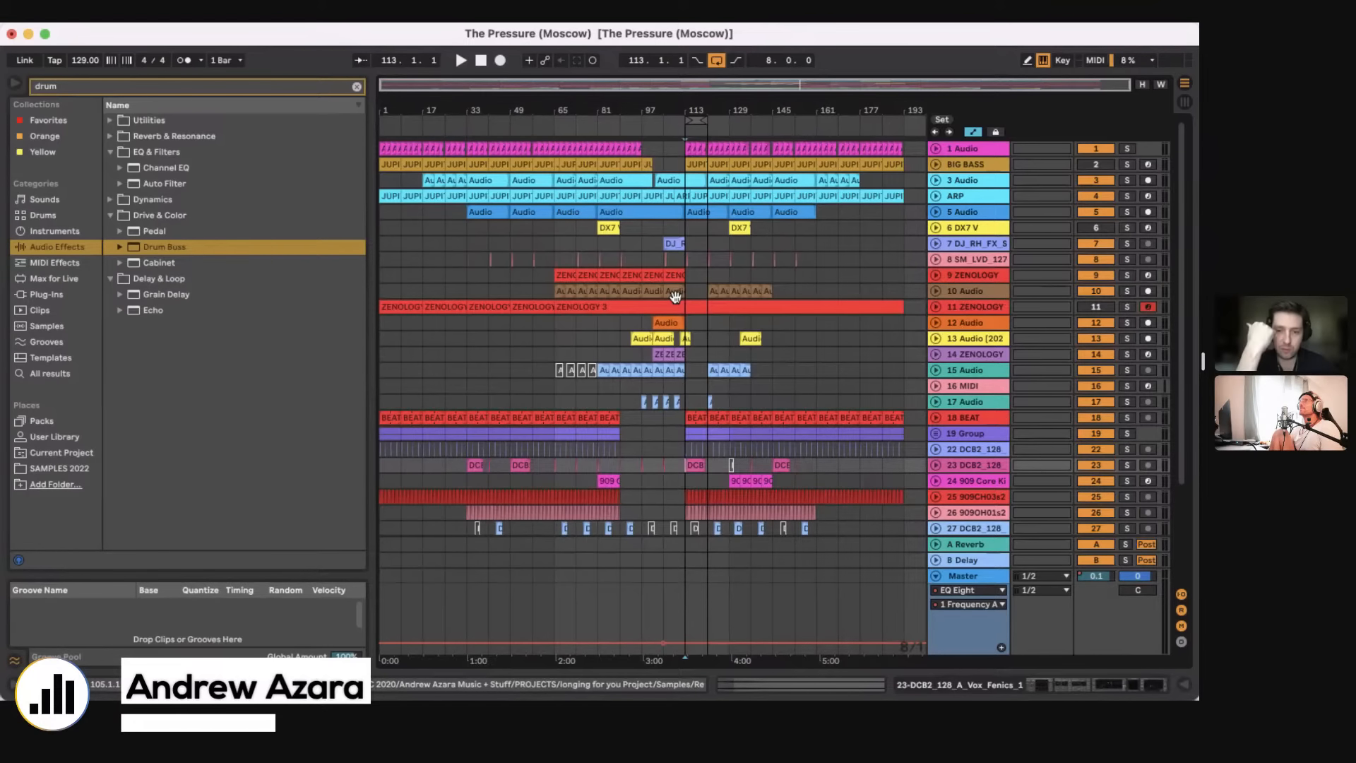
# Step: Unfold the 19 Group, set the insertion point at bar 113 on its 20 BEAT 2 track, and solo that track with its device chain shown
pyautogui.click(719, 415)
pyautogui.click(1149, 684)
pyautogui.click(712, 321)
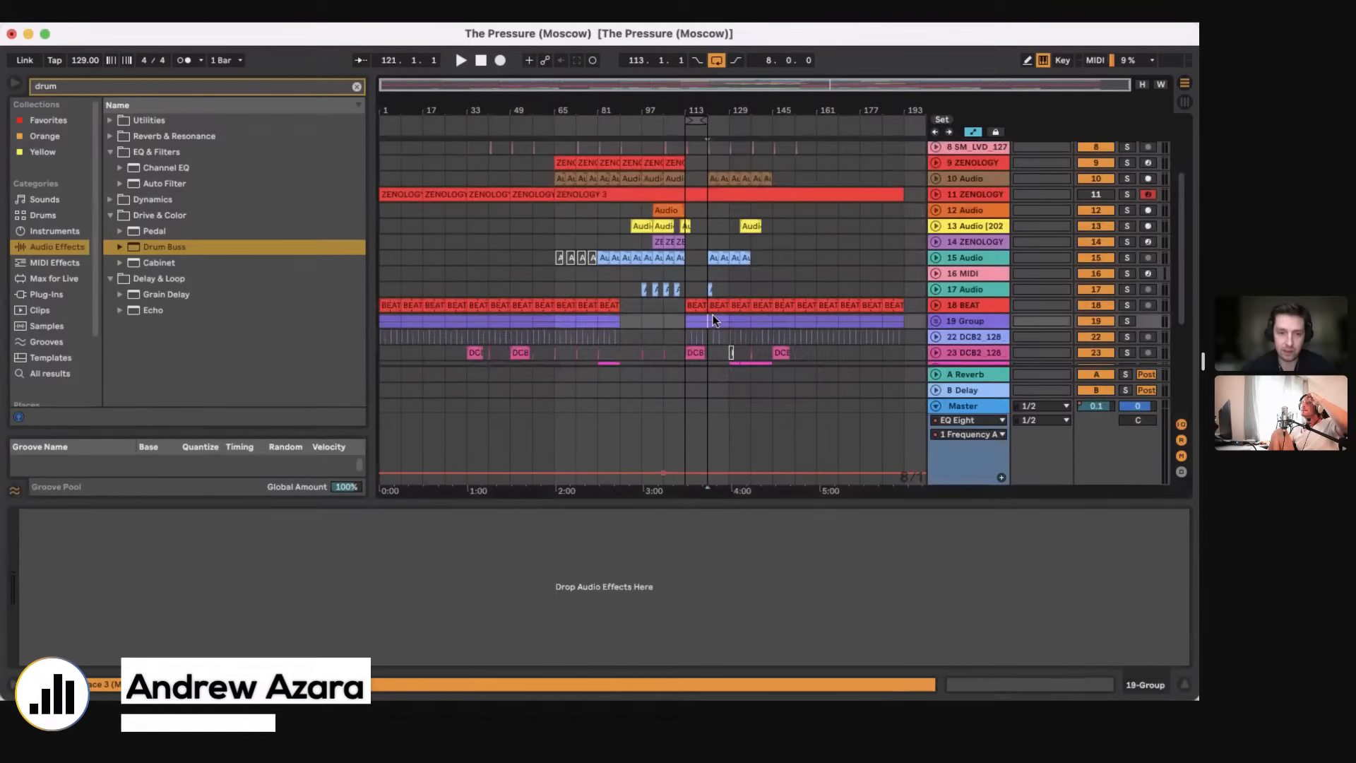
pyautogui.scroll(-1, 713, 320)
pyautogui.click(936, 288)
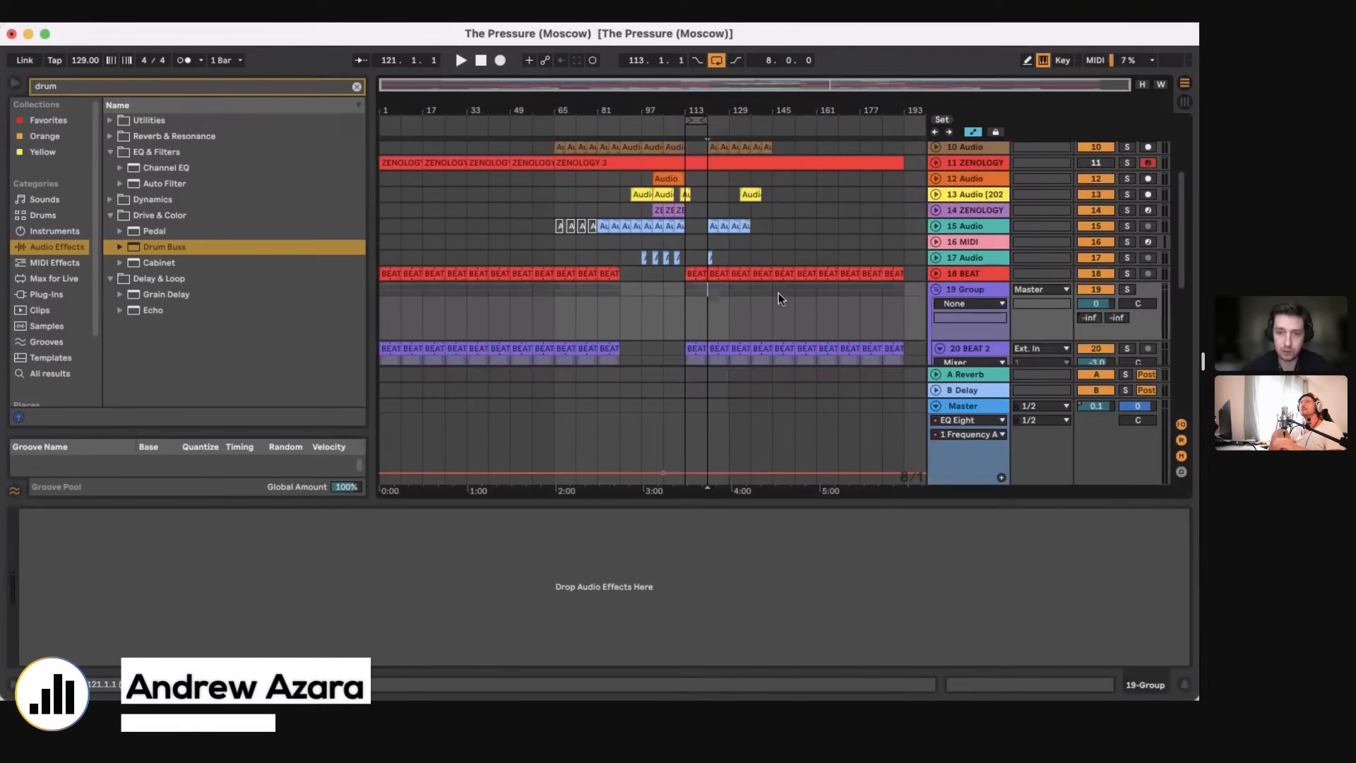
pyautogui.scroll(-3, 778, 295)
pyautogui.click(685, 320)
pyautogui.scroll(-2, 677, 320)
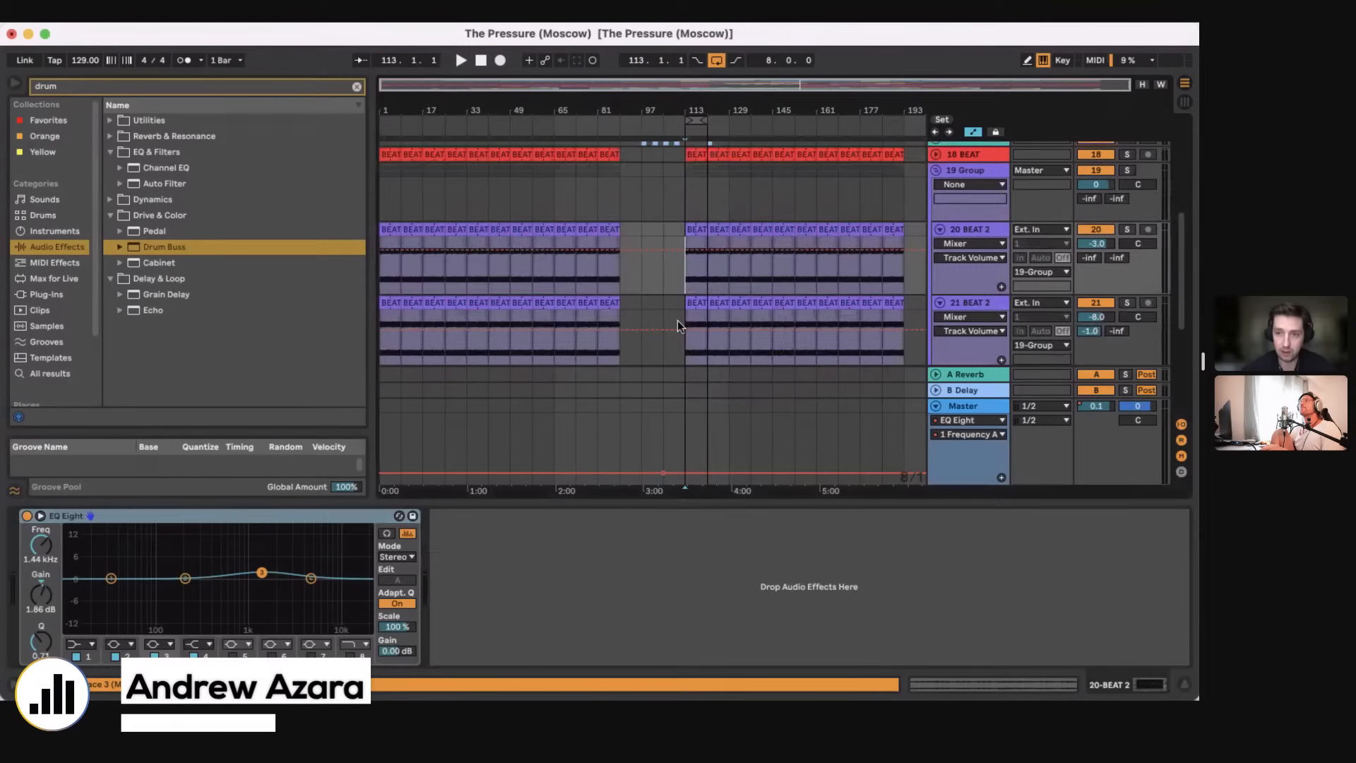
pyautogui.click(1128, 229)
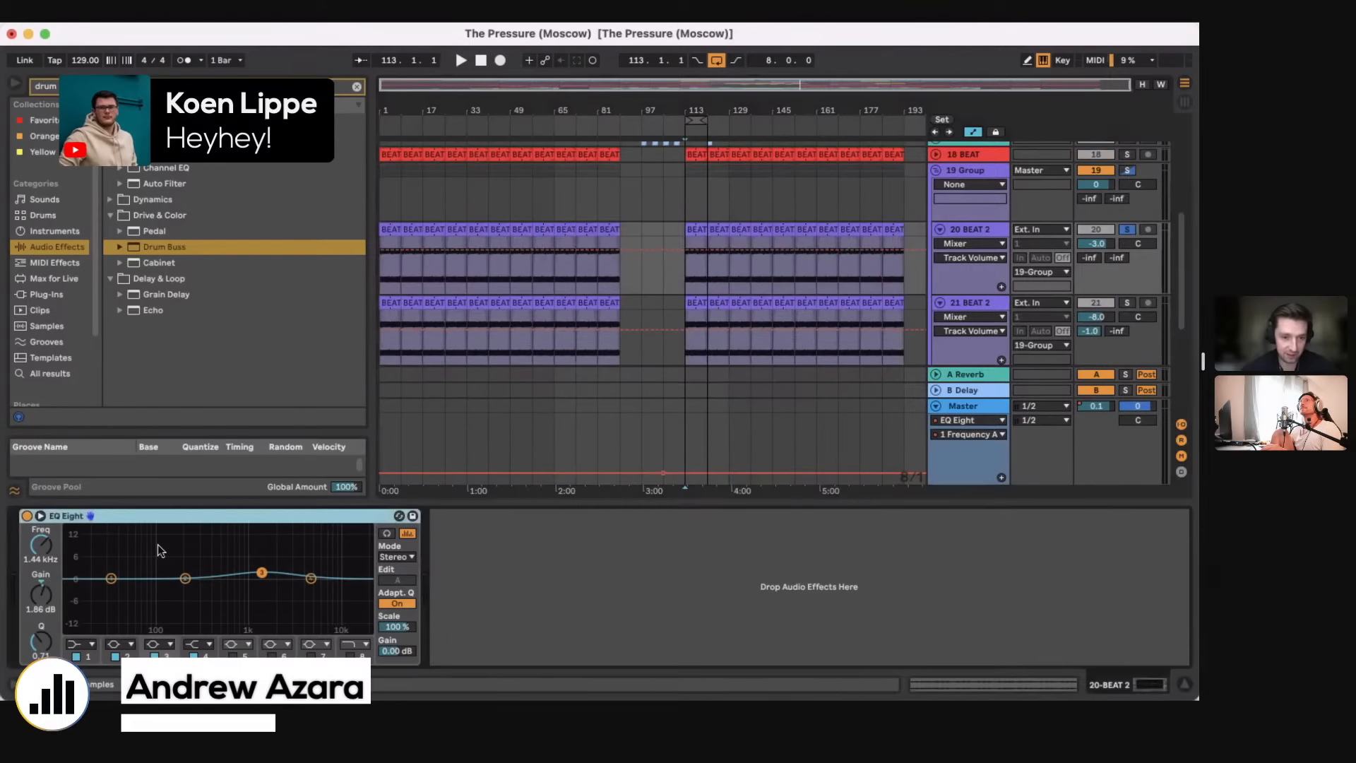
# Step: View the enlarged EQ Eight curve of the 20 BEAT 2 track, close it, and play the soloed track from bar 113
pyautogui.click(40, 516)
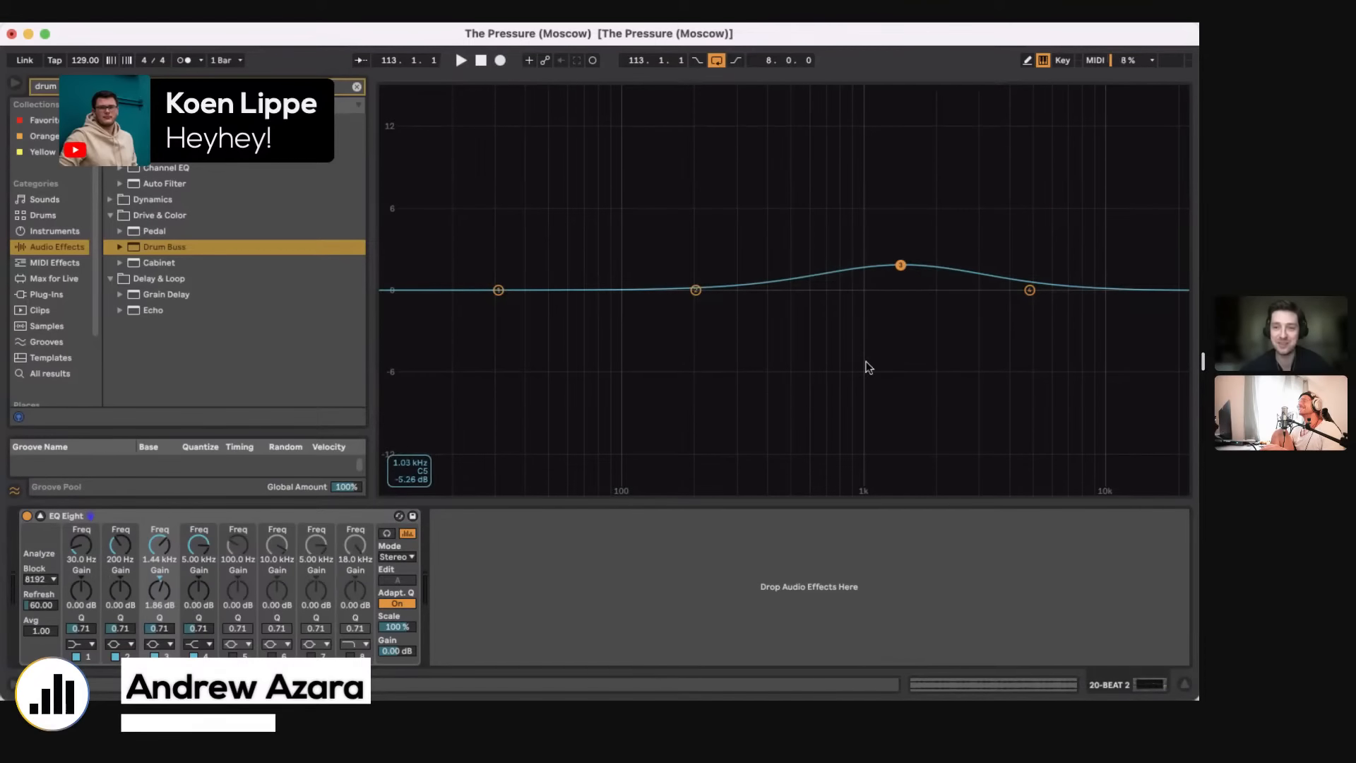
pyautogui.press('Escape')
pyautogui.click(681, 284)
pyautogui.press('space')
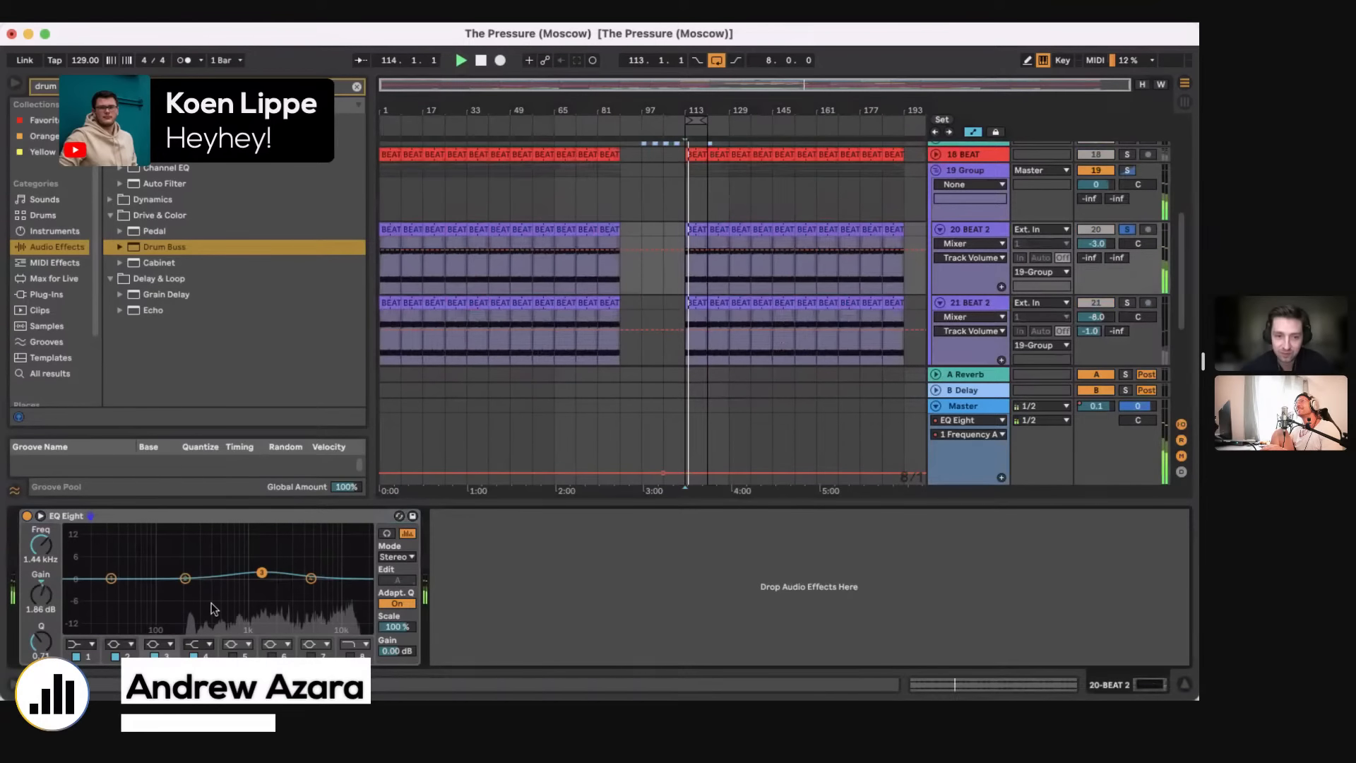
# Step: Compare the 20 BEAT 2 track with EQ Eight band 3 off and on, stop playback, and view the enlarged curve again
pyautogui.click(154, 657)
pyautogui.click(154, 657)
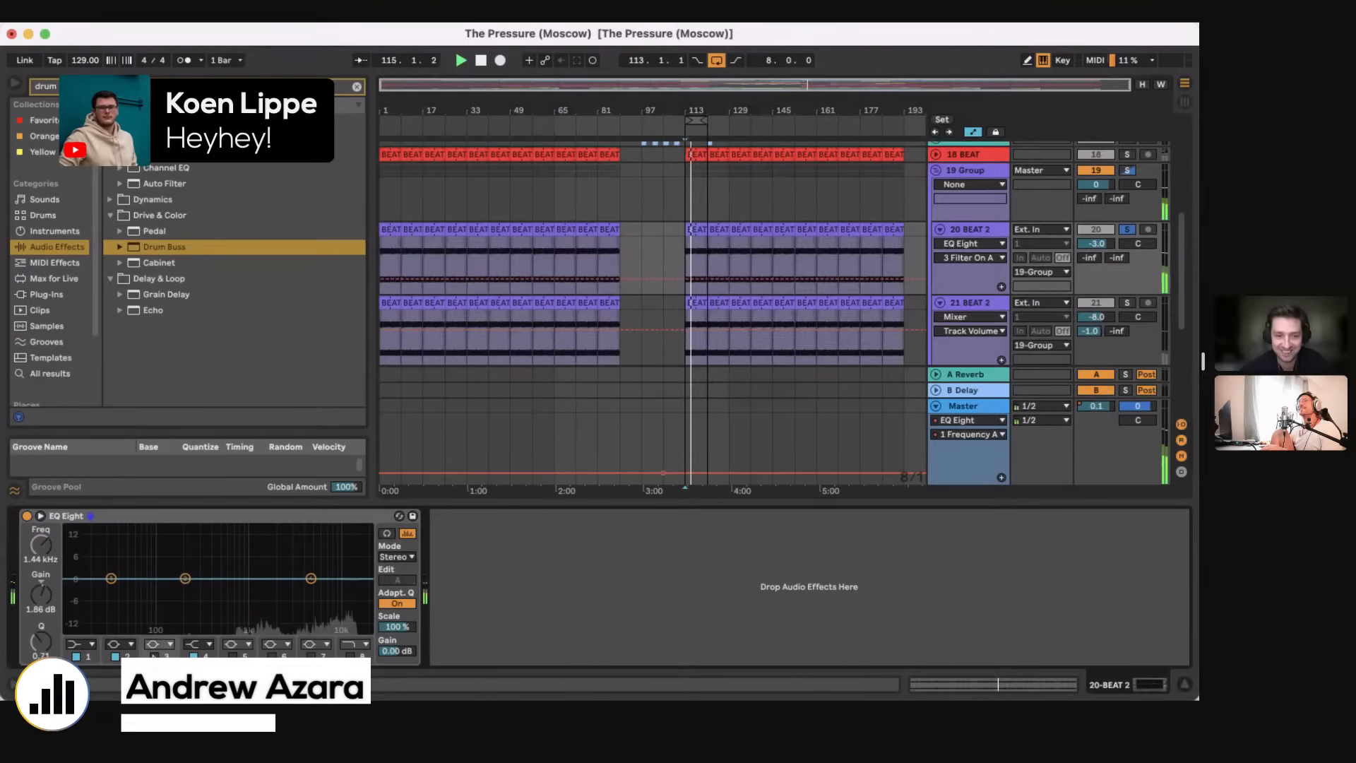
pyautogui.press('space')
pyautogui.click(154, 657)
pyautogui.click(40, 517)
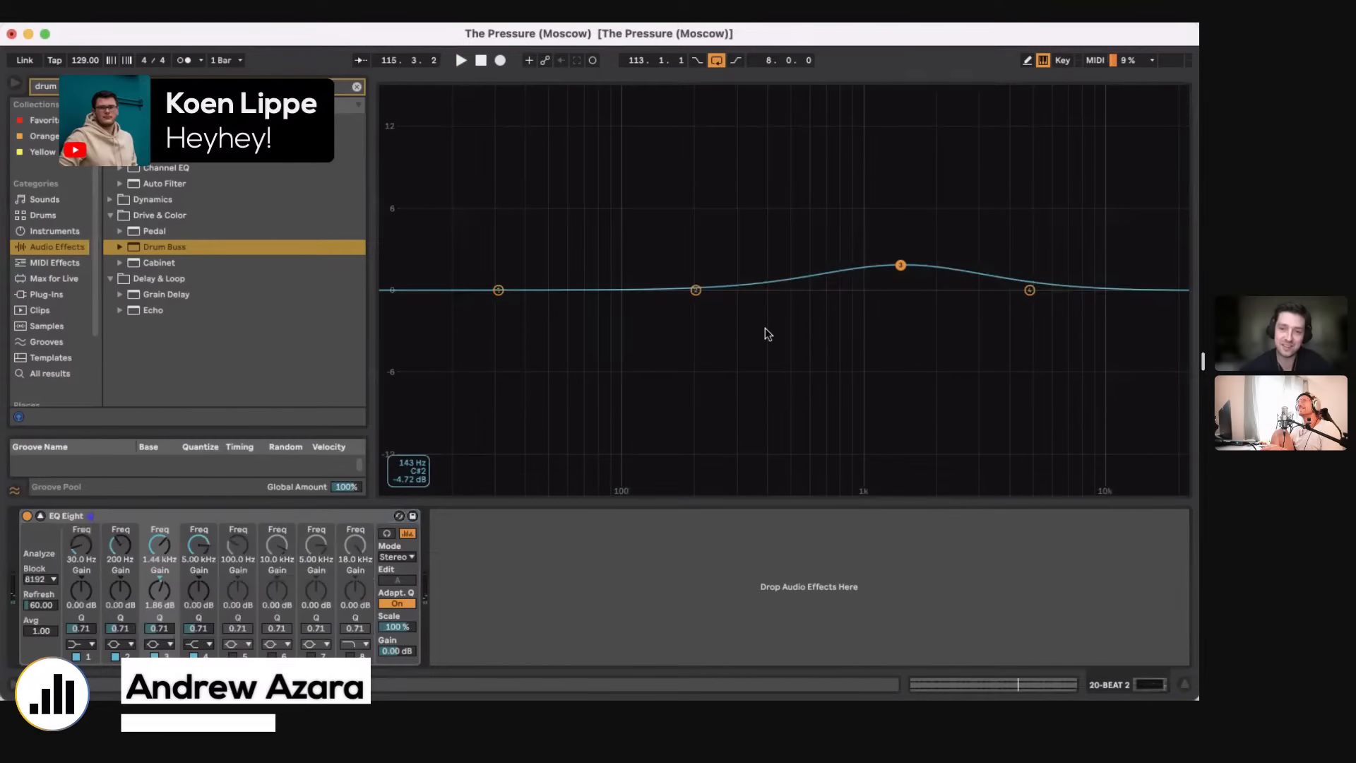
pyautogui.click(41, 516)
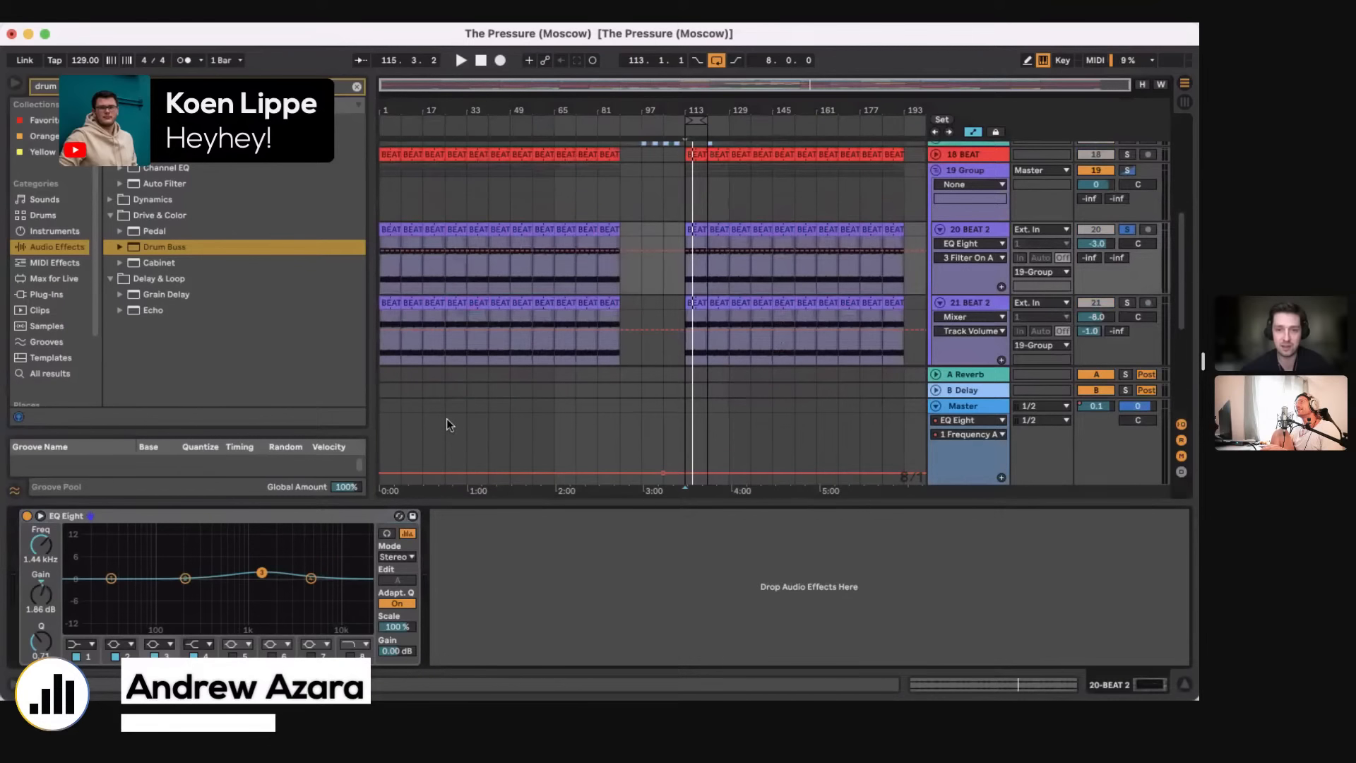
# Step: Unfold and solo the 25 909CH03s2400 track and play it briefly from bar 113
pyautogui.moveTo(717, 503); pyautogui.dragTo(720, 622)
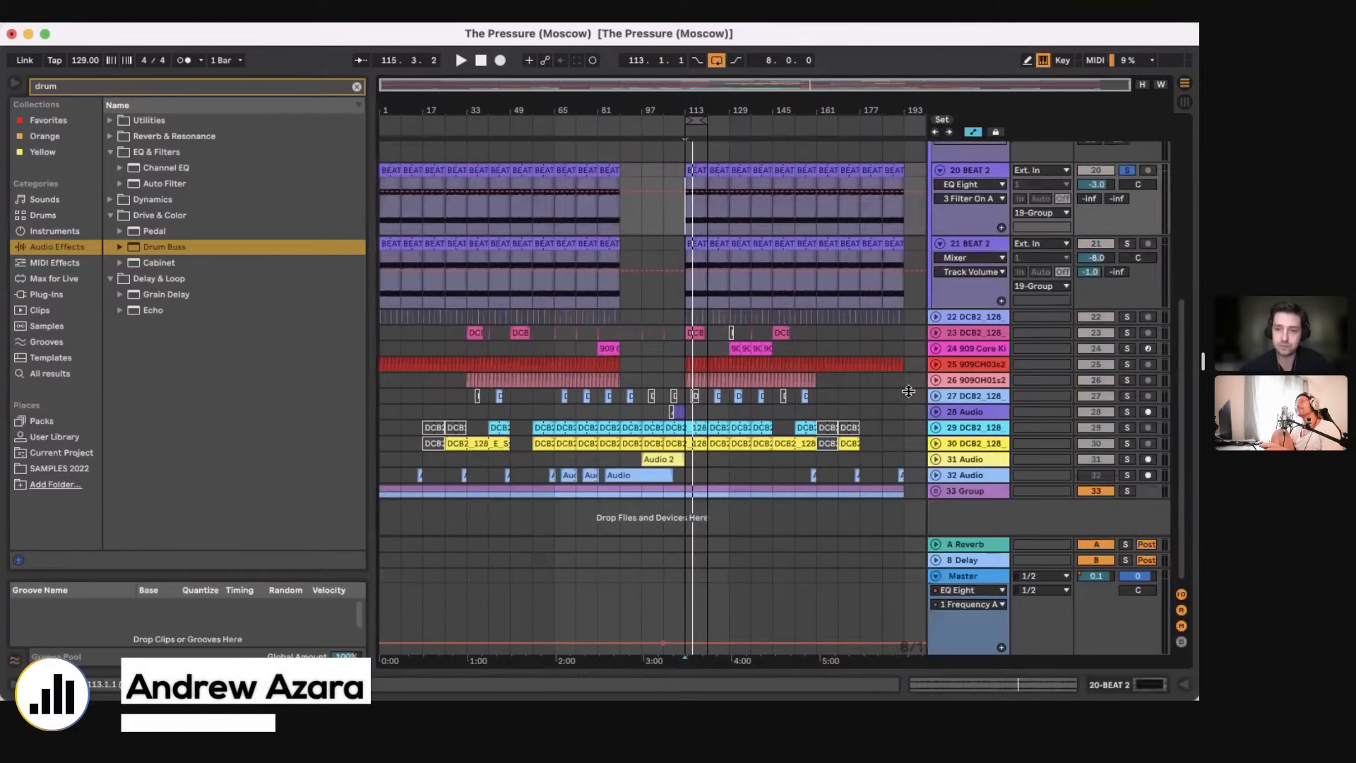
pyautogui.click(936, 365)
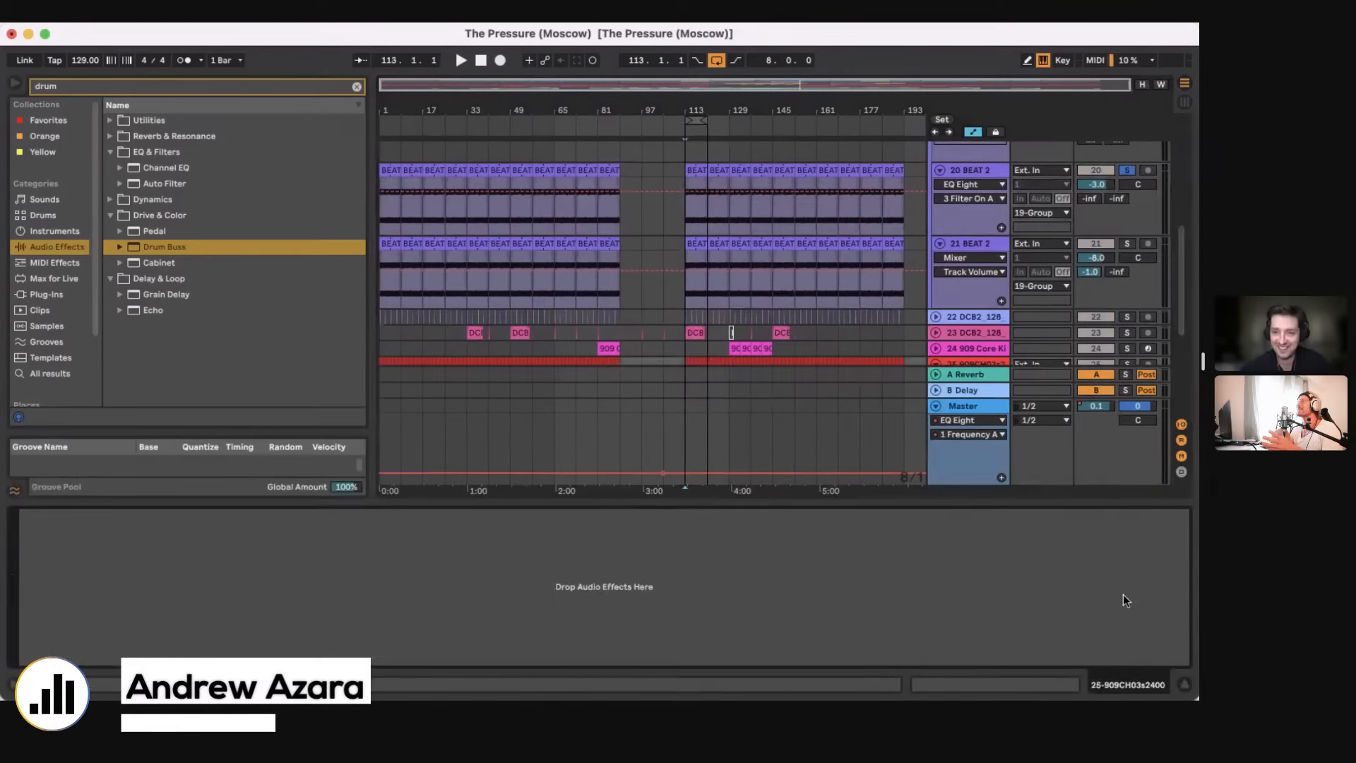
pyautogui.scroll(-2, 1128, 302)
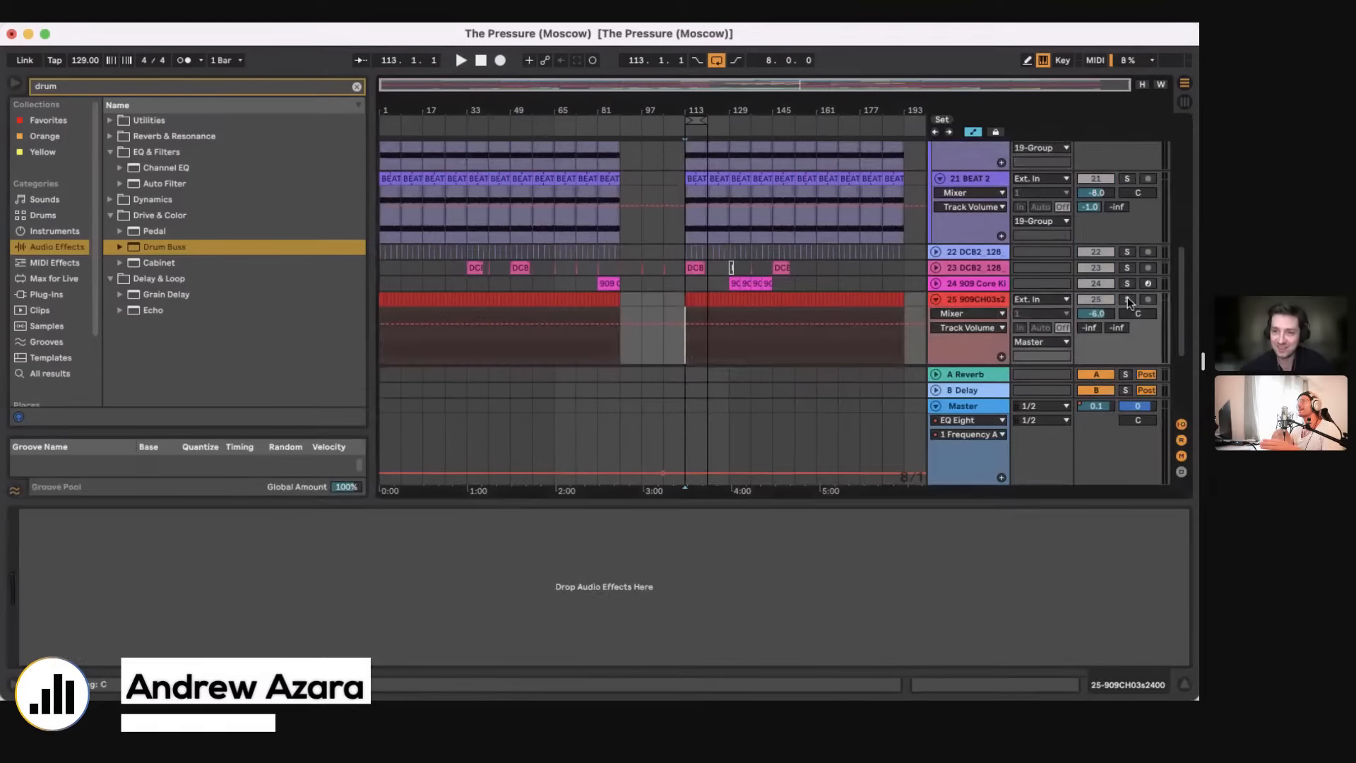
pyautogui.click(1127, 300)
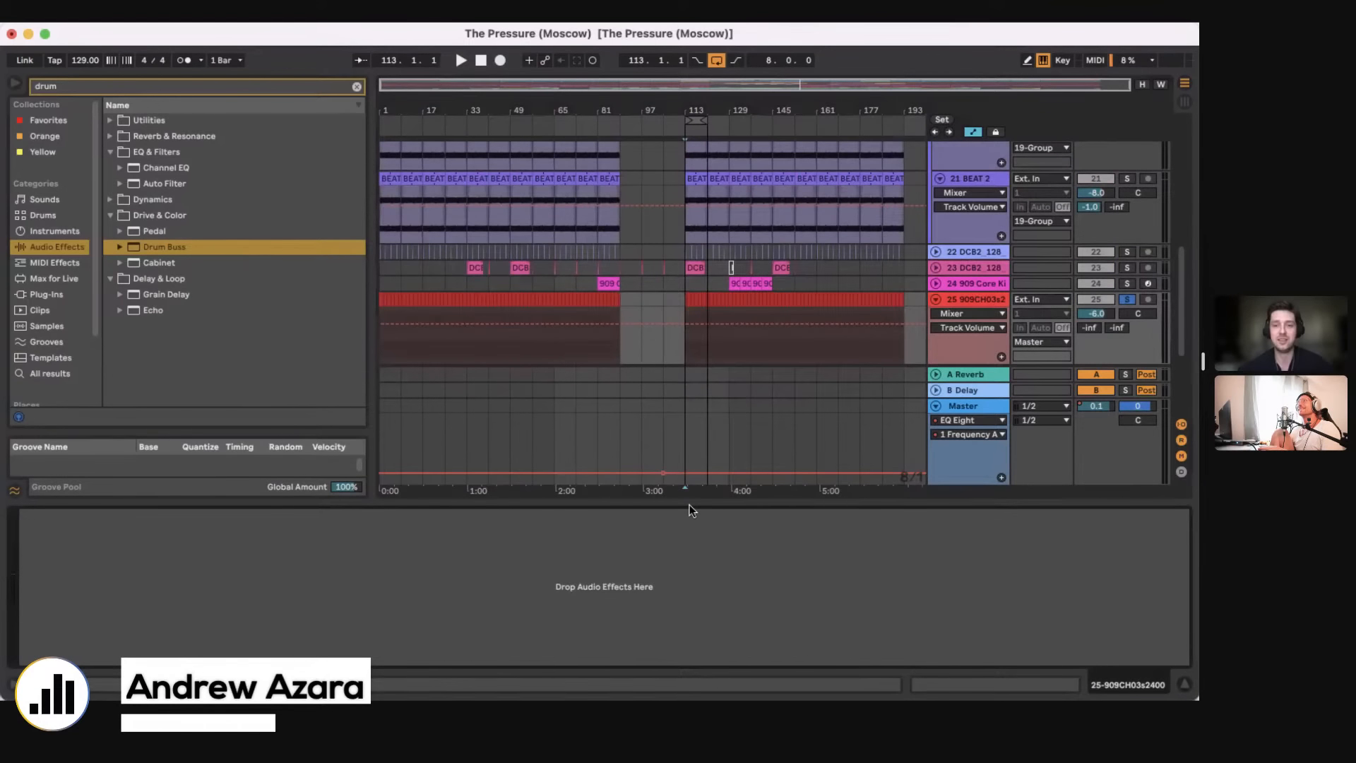
pyautogui.press('space')
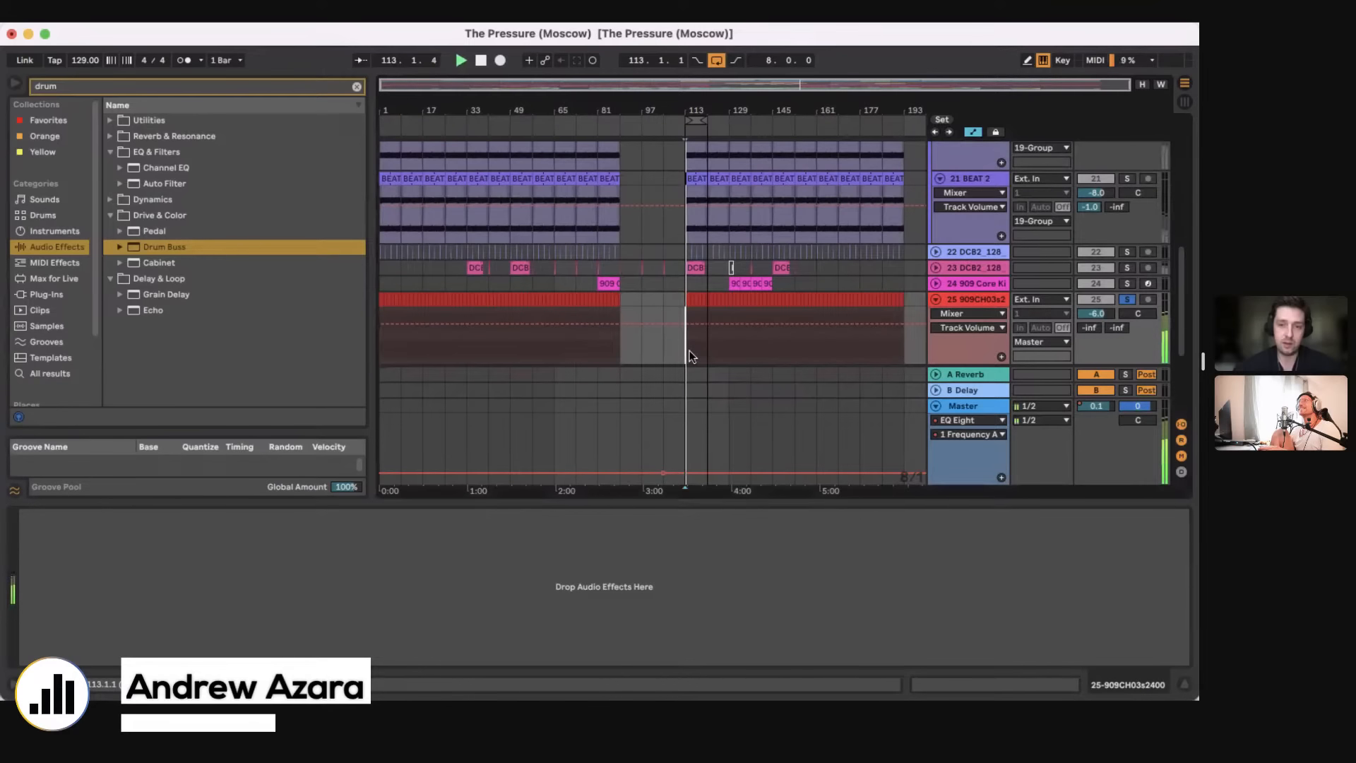
pyautogui.press('space')
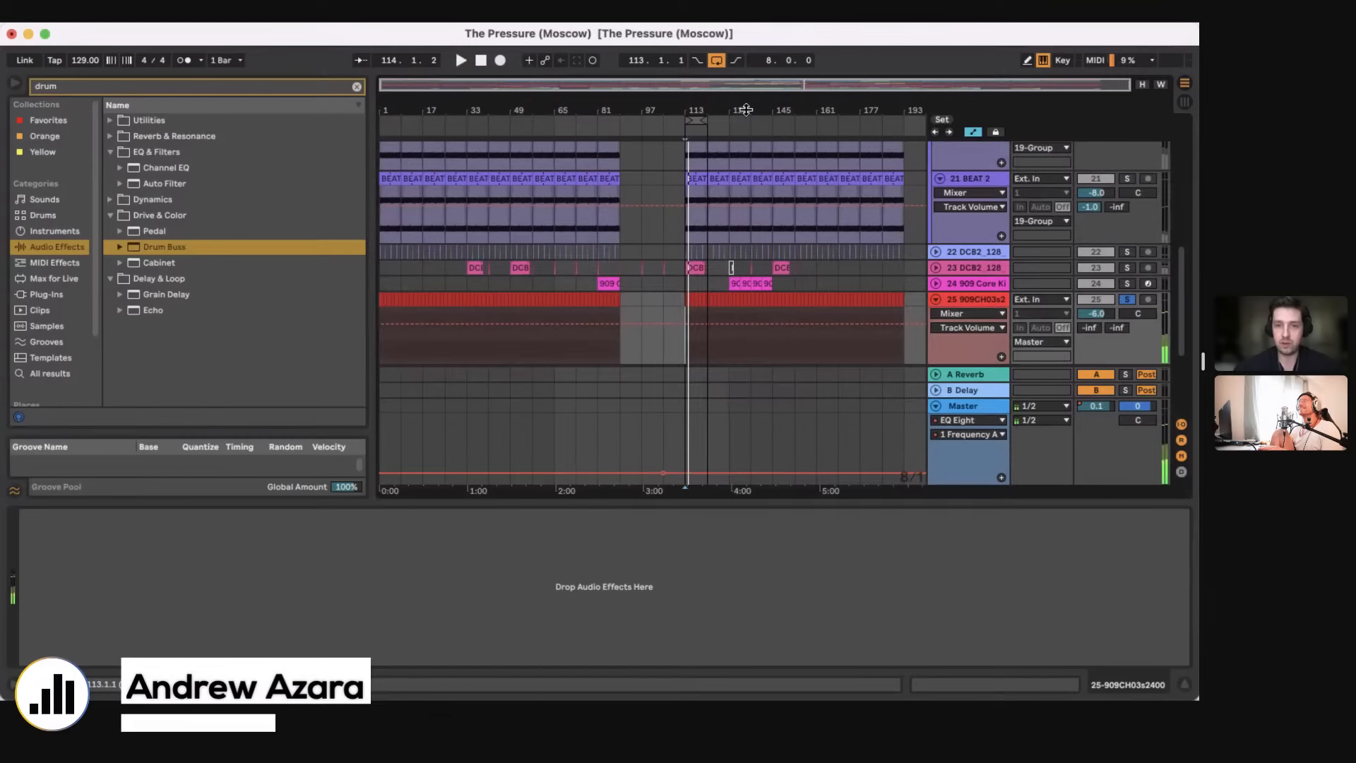
# Step: Extend the loop from bar 113 to 16 bars and set the insertion point at bar 113 on the 25 909CH03s2400 track
pyautogui.click(727, 120)
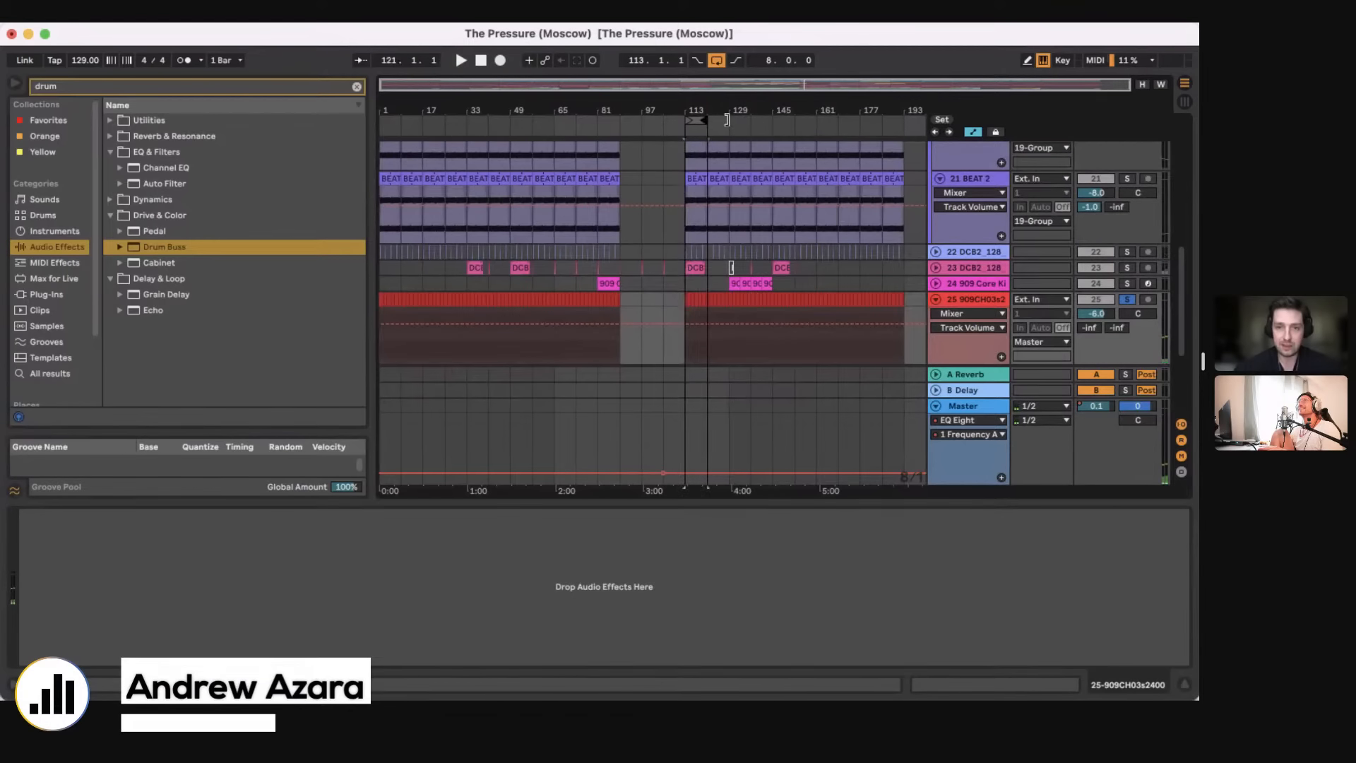
pyautogui.moveTo(726, 120); pyautogui.dragTo(693, 493)
pyautogui.press('super+alt+l')
pyautogui.click(651, 356)
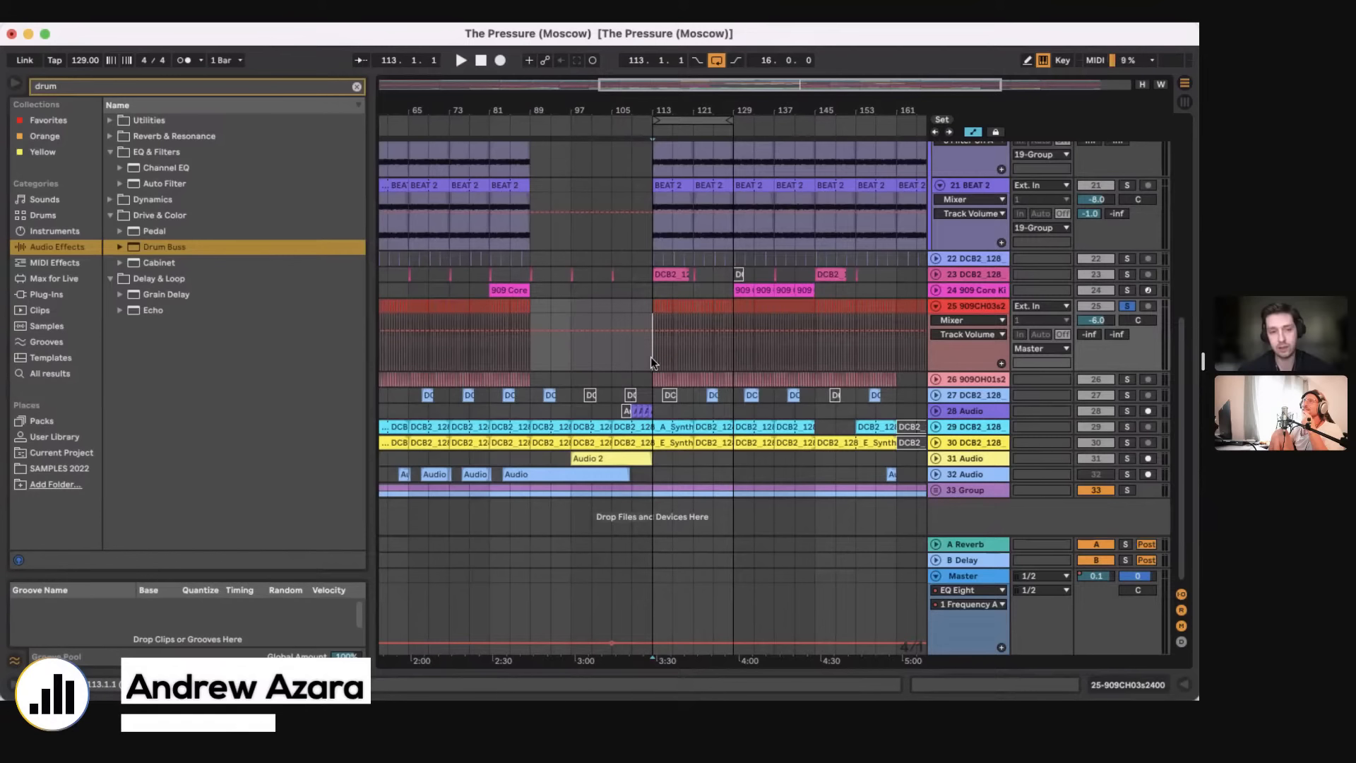
# Step: Unsolo the 25 909CH03s2400 track and stretch the loop over the whole arrangement, from bar 1 for 192 bars
pyautogui.click(1127, 306)
pyautogui.scroll(-5, 744, 127)
pyautogui.moveTo(728, 122); pyautogui.dragTo(899, 127)
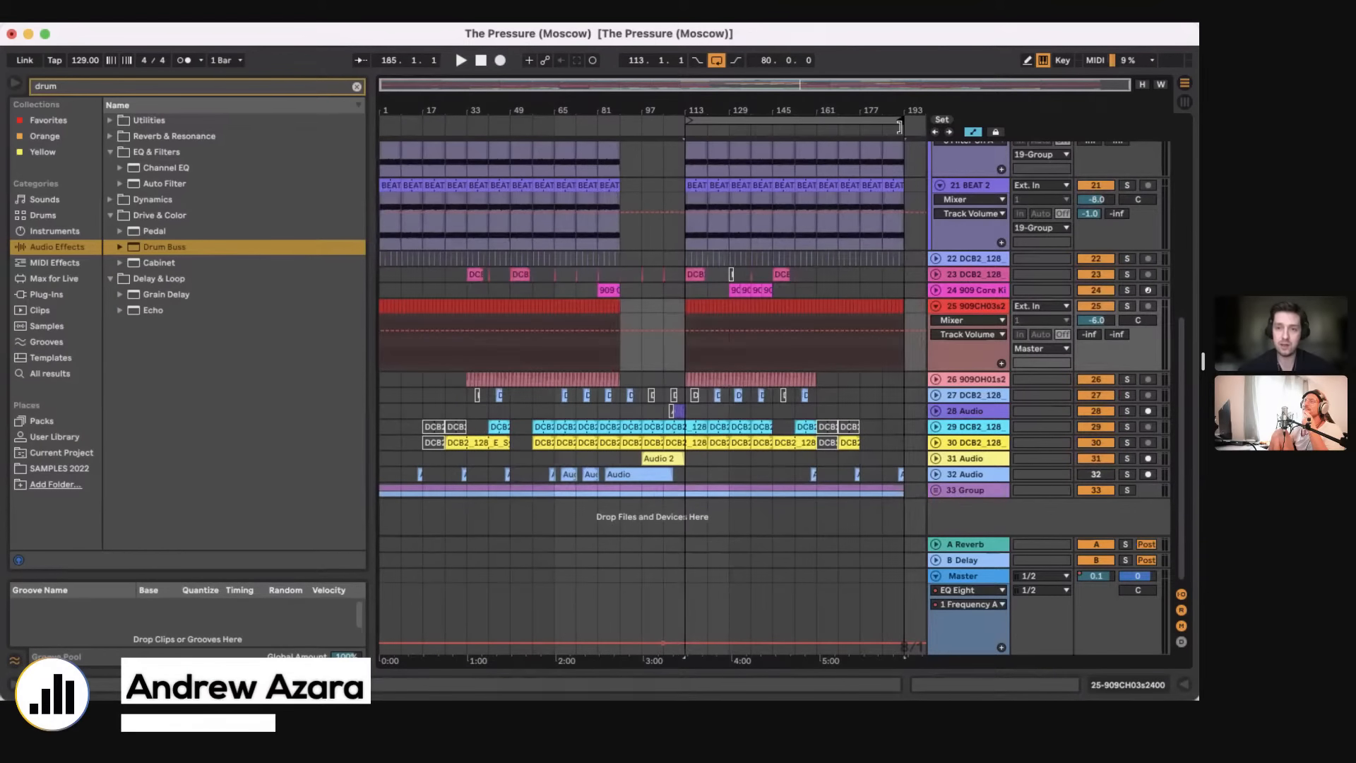
pyautogui.scroll(10, 697, 143)
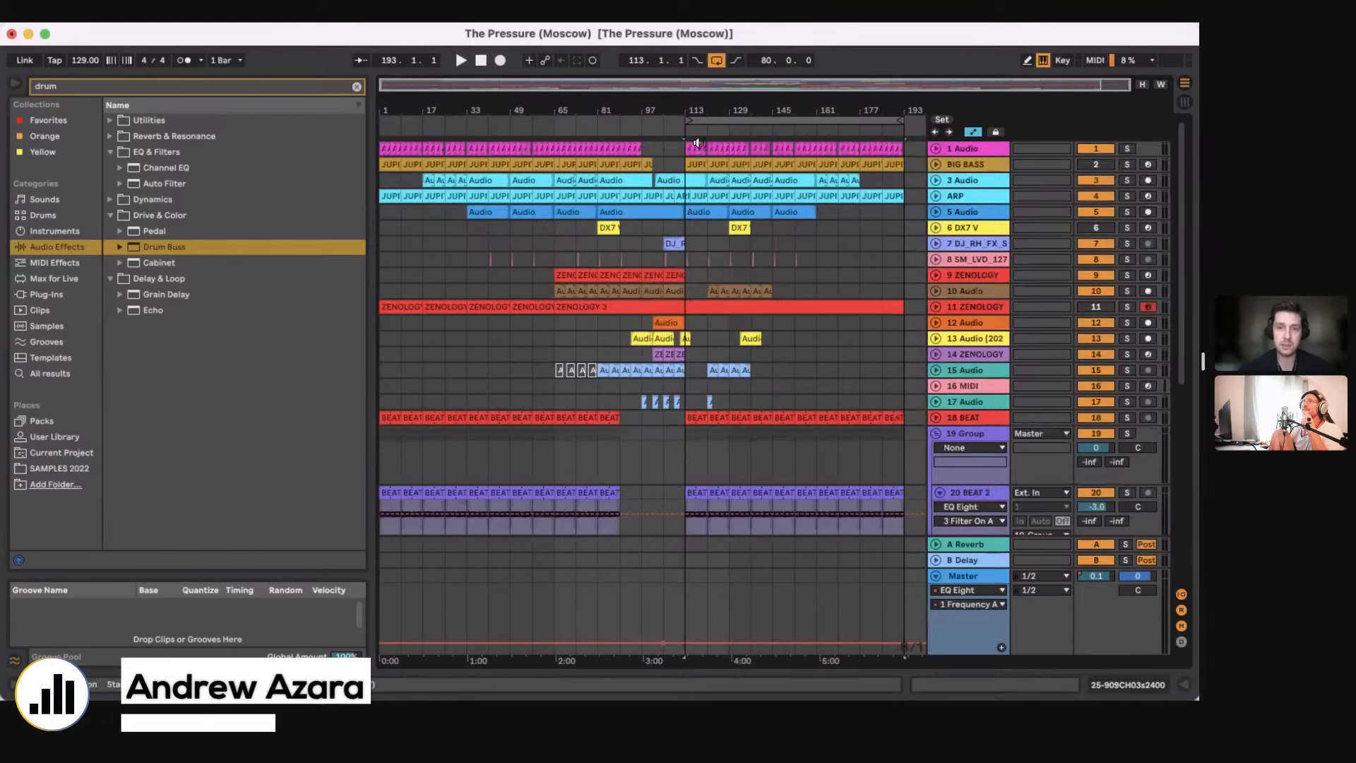
pyautogui.moveTo(695, 125); pyautogui.dragTo(380, 122)
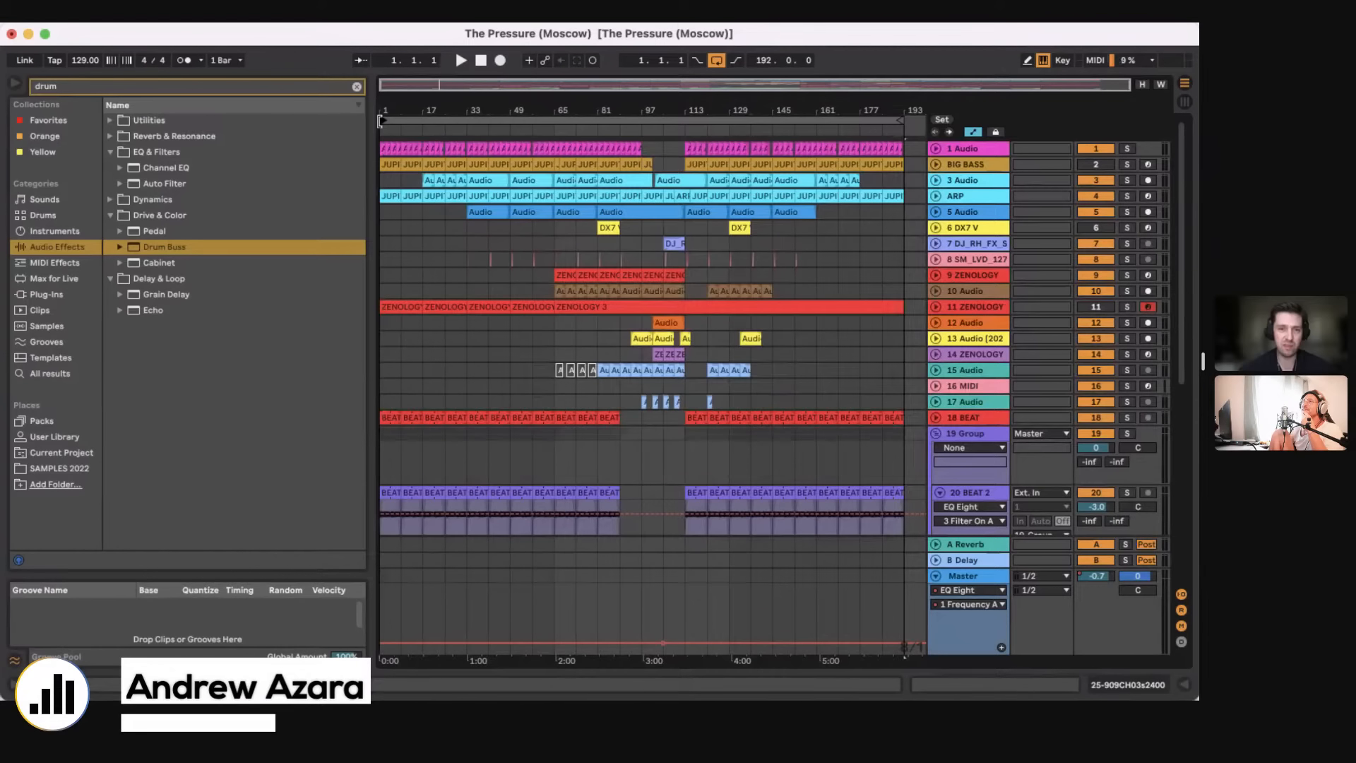
# Step: Point out the arrangement sections by marking bars 17 and 65, the break at bars 97 to 113, and the 1 Audio clips from bar 113
pyautogui.click(421, 210)
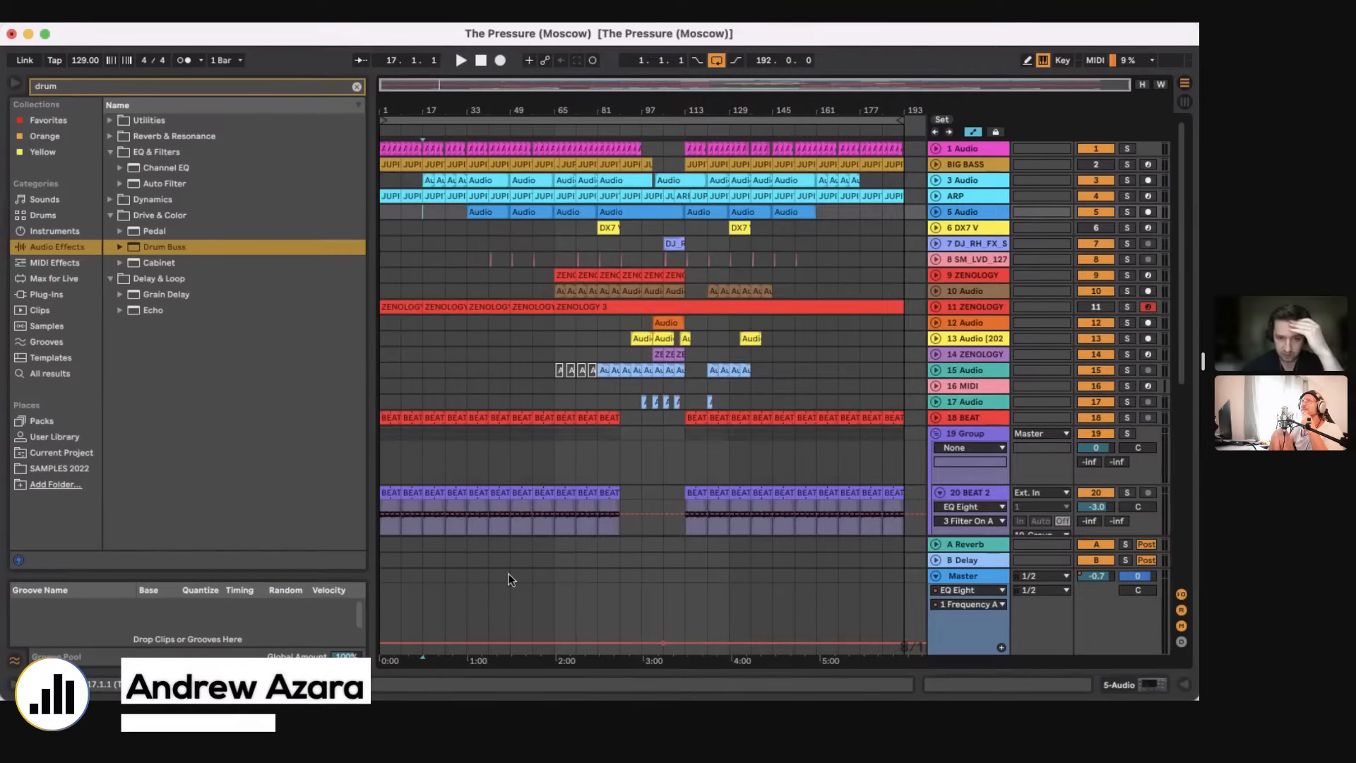
pyautogui.click(549, 563)
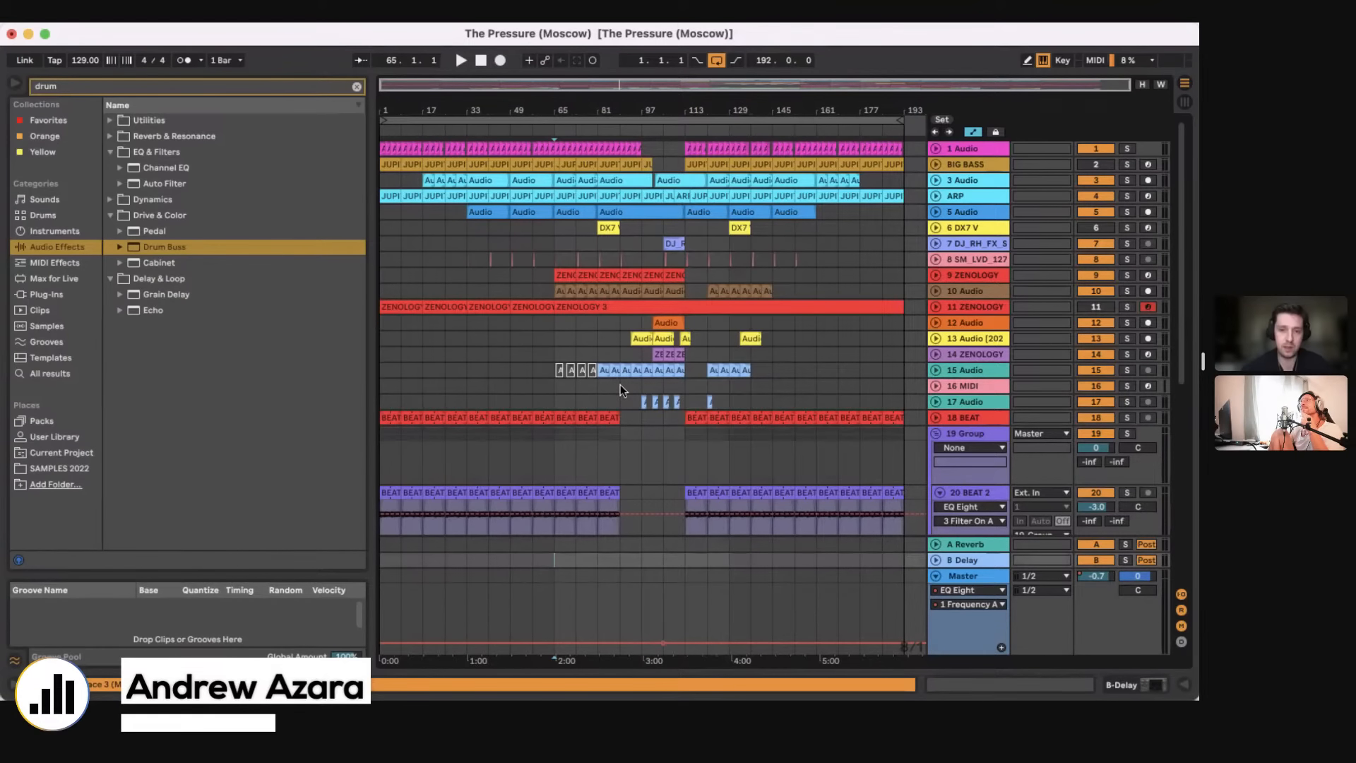
pyautogui.moveTo(620, 384)
pyautogui.mouseDown()
pyautogui.moveTo(674, 384)
pyautogui.moveTo(642, 385)
pyautogui.mouseUp()
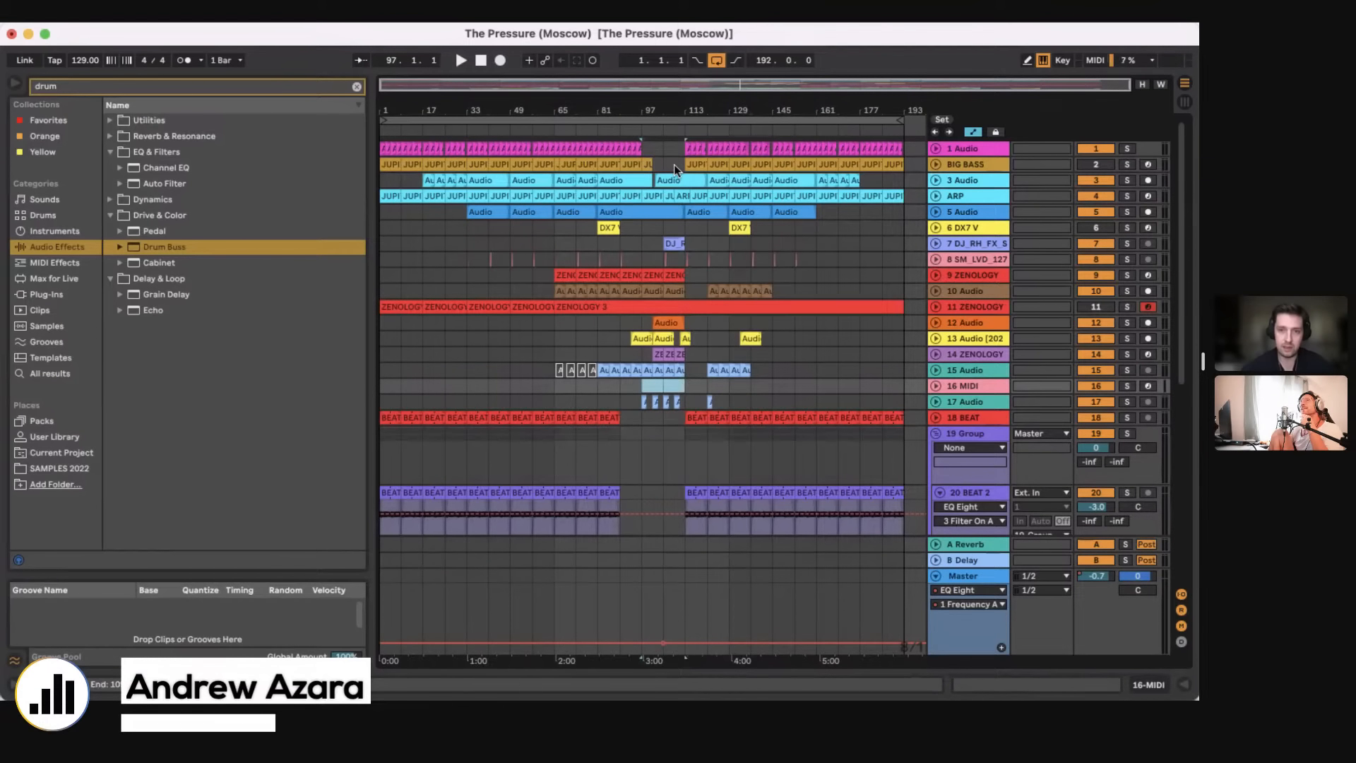
pyautogui.moveTo(686, 148); pyautogui.dragTo(711, 143)
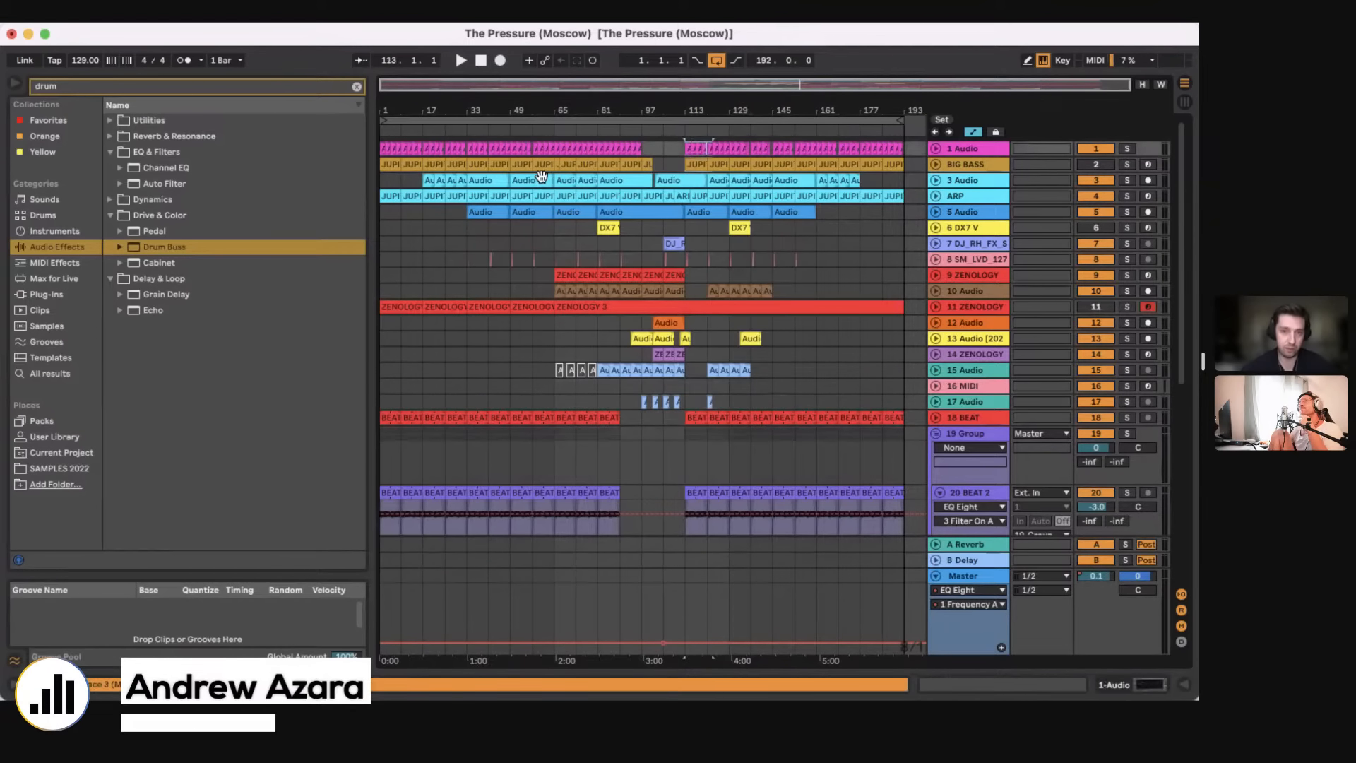
# Step: Select bars 113 to 153 on the 6 DX7 V track and examine the surrounding clips up close, with the 16 MIDI track unfolded
pyautogui.click(554, 227)
pyautogui.moveTo(719, 226); pyautogui.dragTo(785, 230)
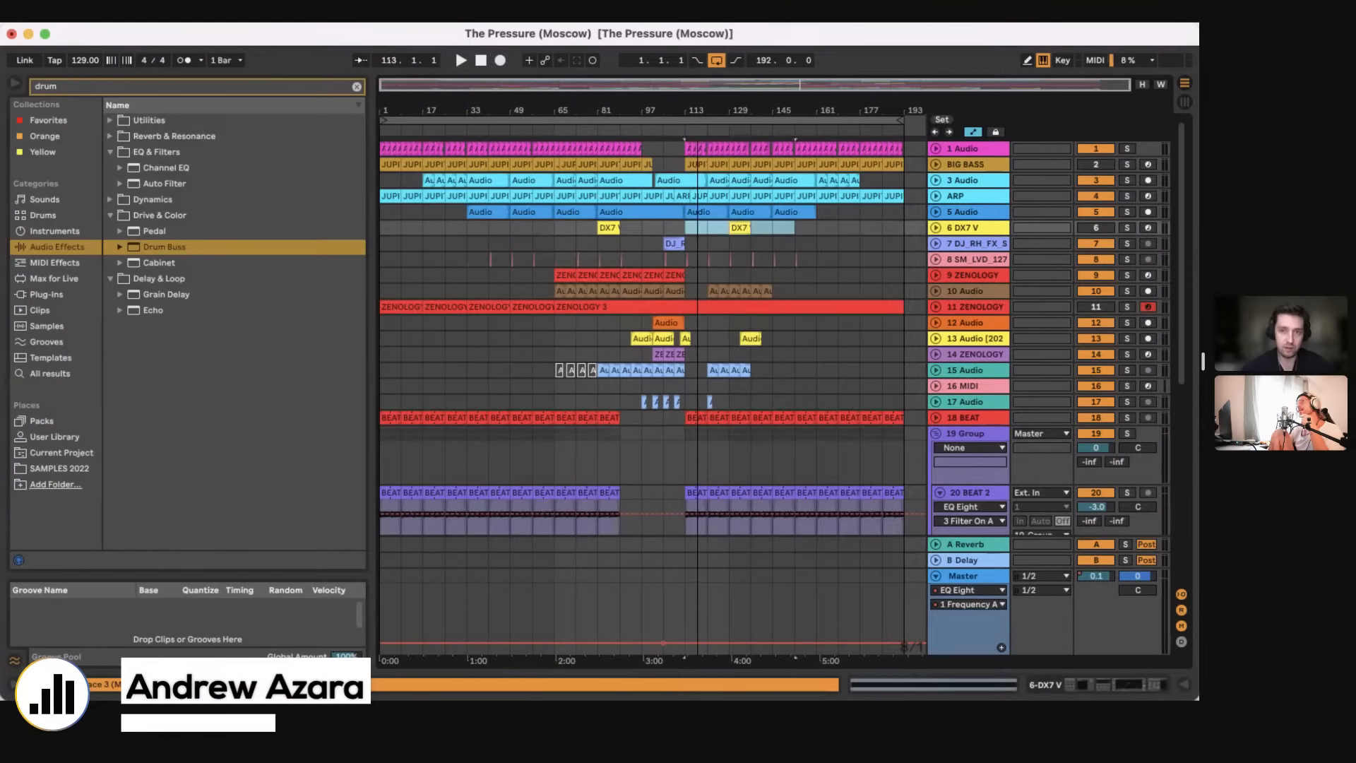
pyautogui.scroll(5, 703, 411)
pyautogui.click(936, 386)
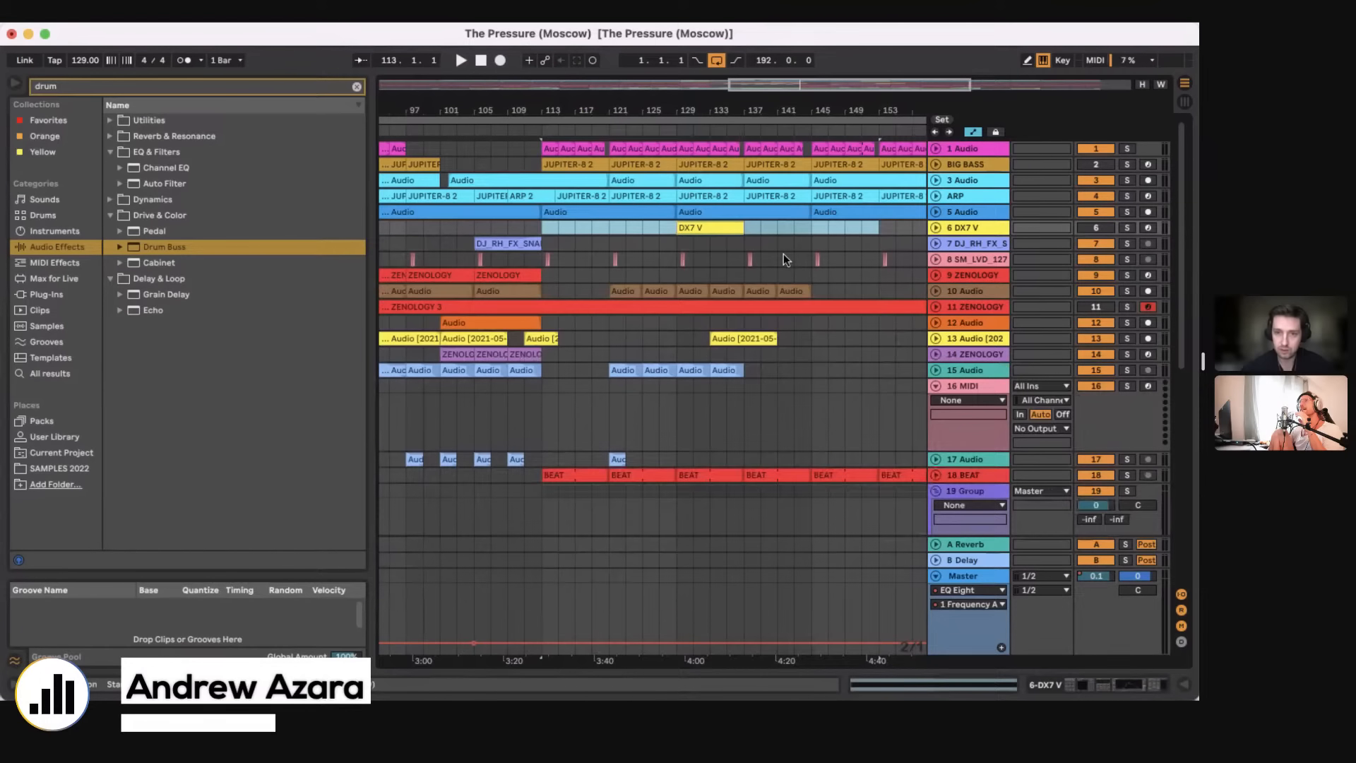
pyautogui.hscroll(5, 783, 256)
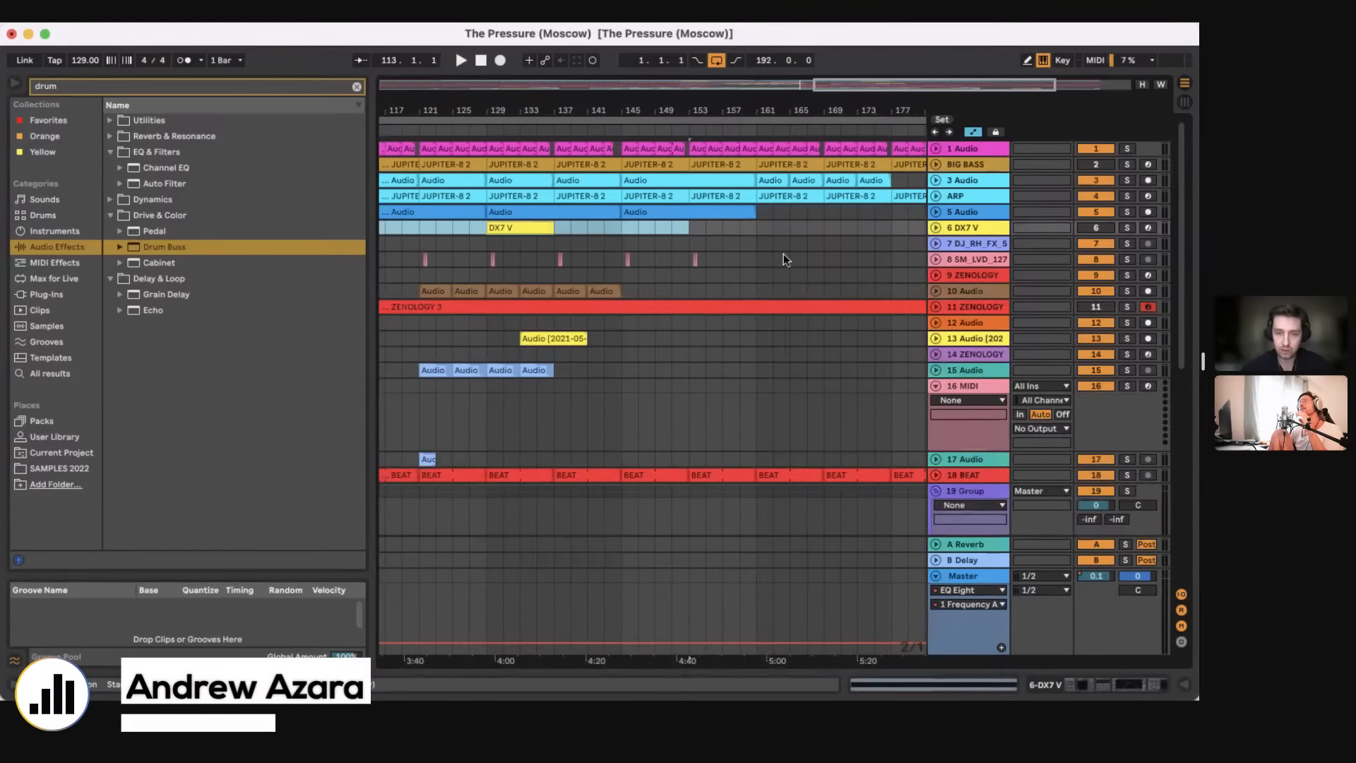
pyautogui.hscroll(-2, 783, 256)
pyautogui.hscroll(-1, 784, 255)
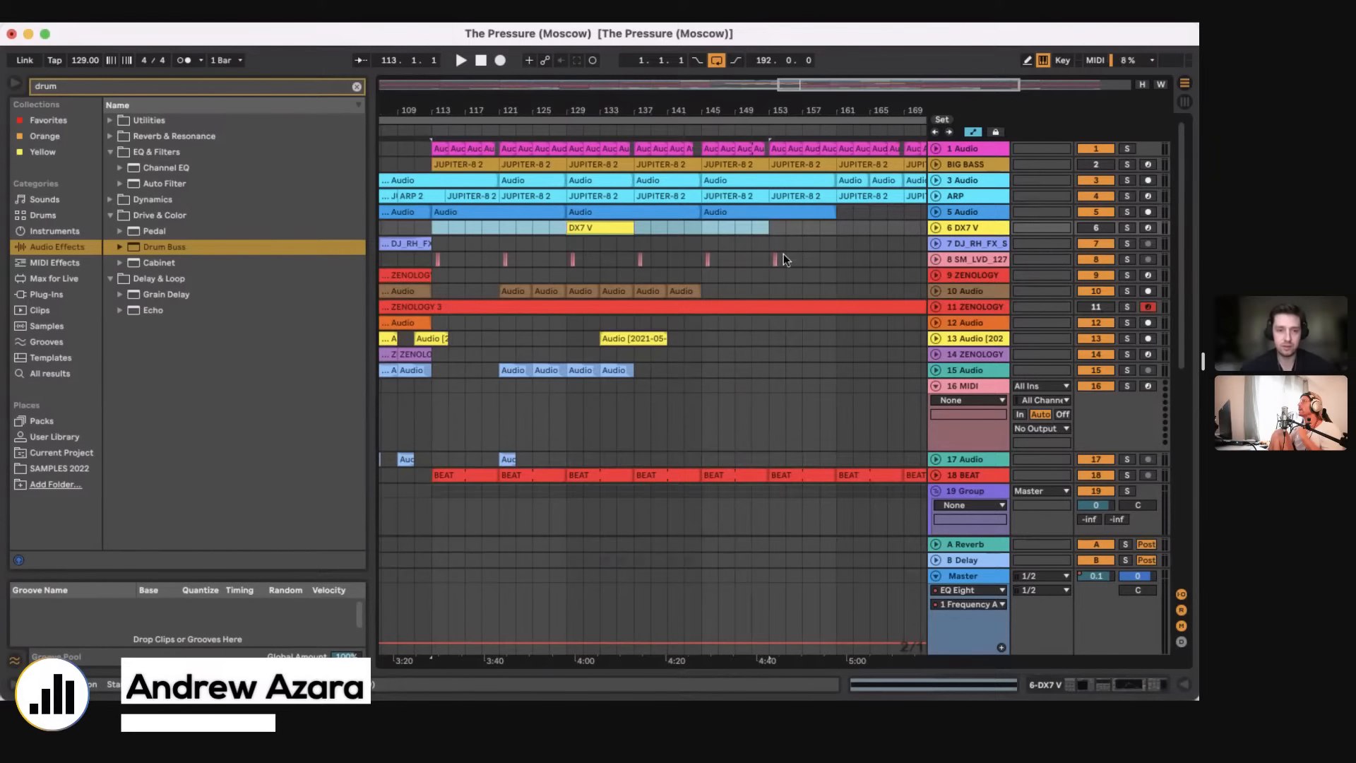
# Step: Set the insertion point at bar 113 on the 6 DX7 V track, and unfold and refold all tracks to compact the arrangement
pyautogui.scroll(-5, 683, 226)
pyautogui.click(683, 226)
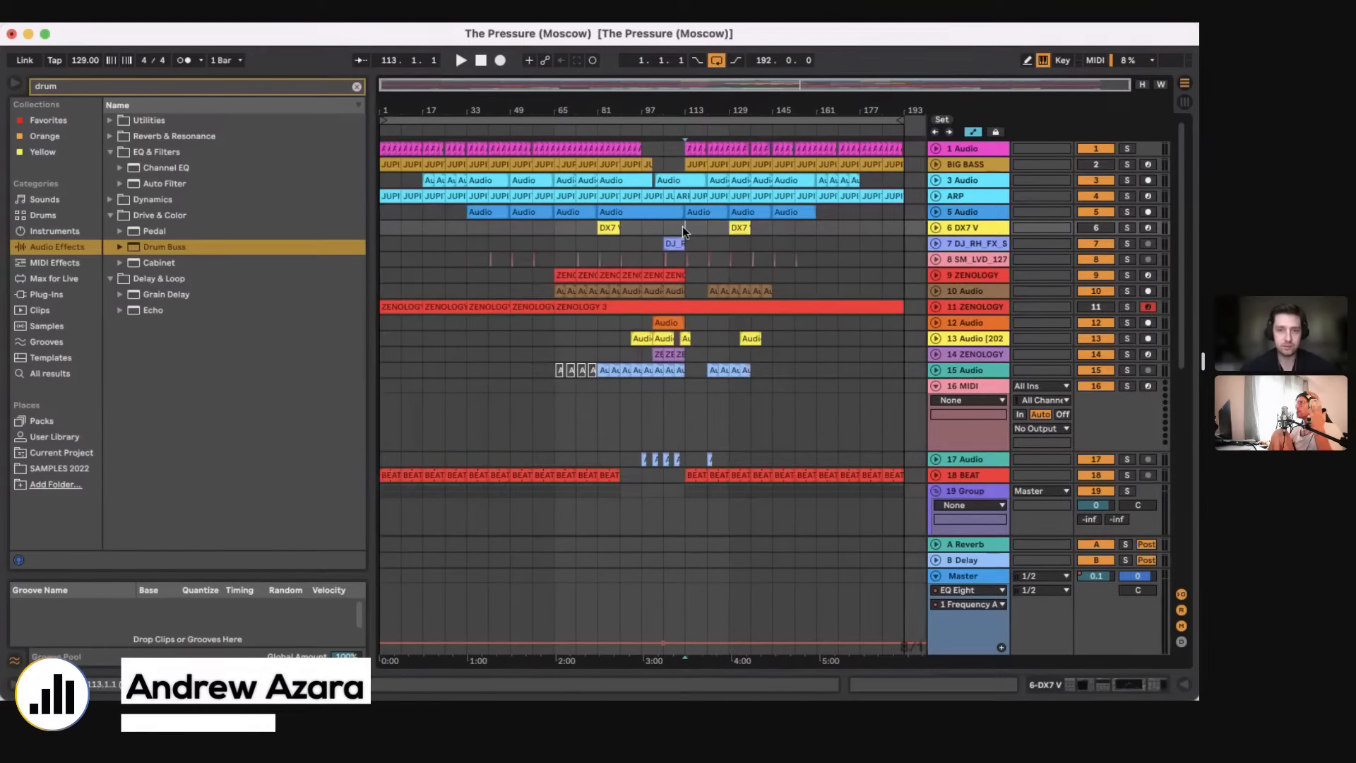
pyautogui.scroll(-10, 682, 226)
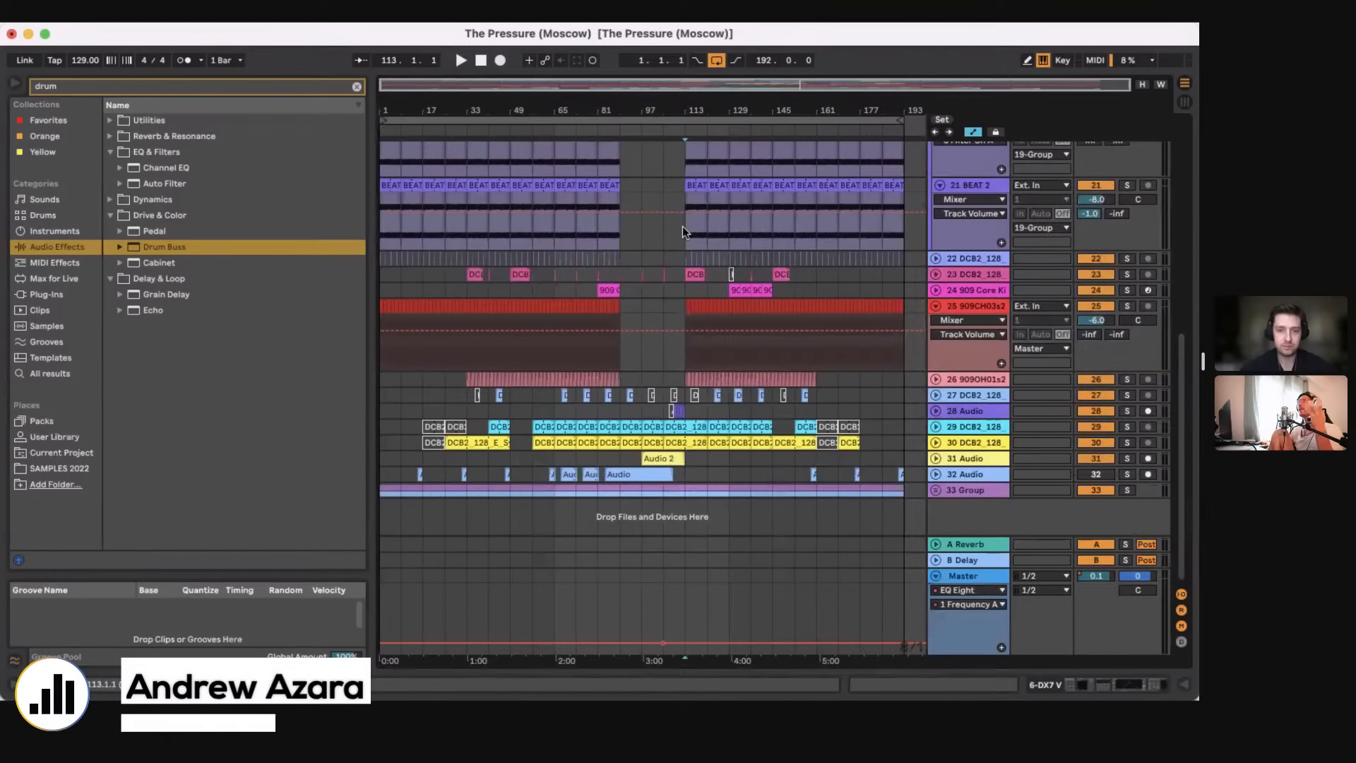
pyautogui.scroll(10, 683, 232)
pyautogui.keyDown('alt'); pyautogui.click(936, 354); pyautogui.keyUp('alt')
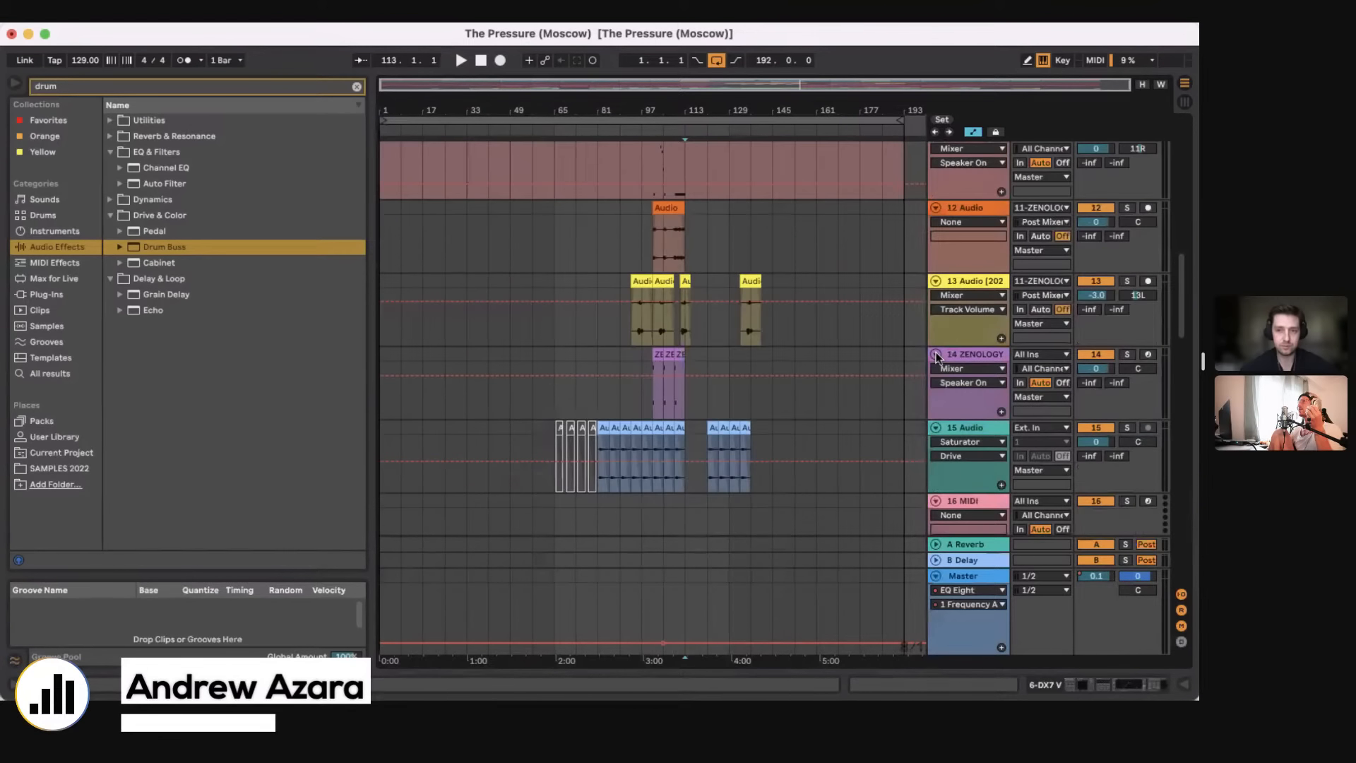
pyautogui.keyDown('alt'); pyautogui.click(936, 354); pyautogui.keyUp('alt')
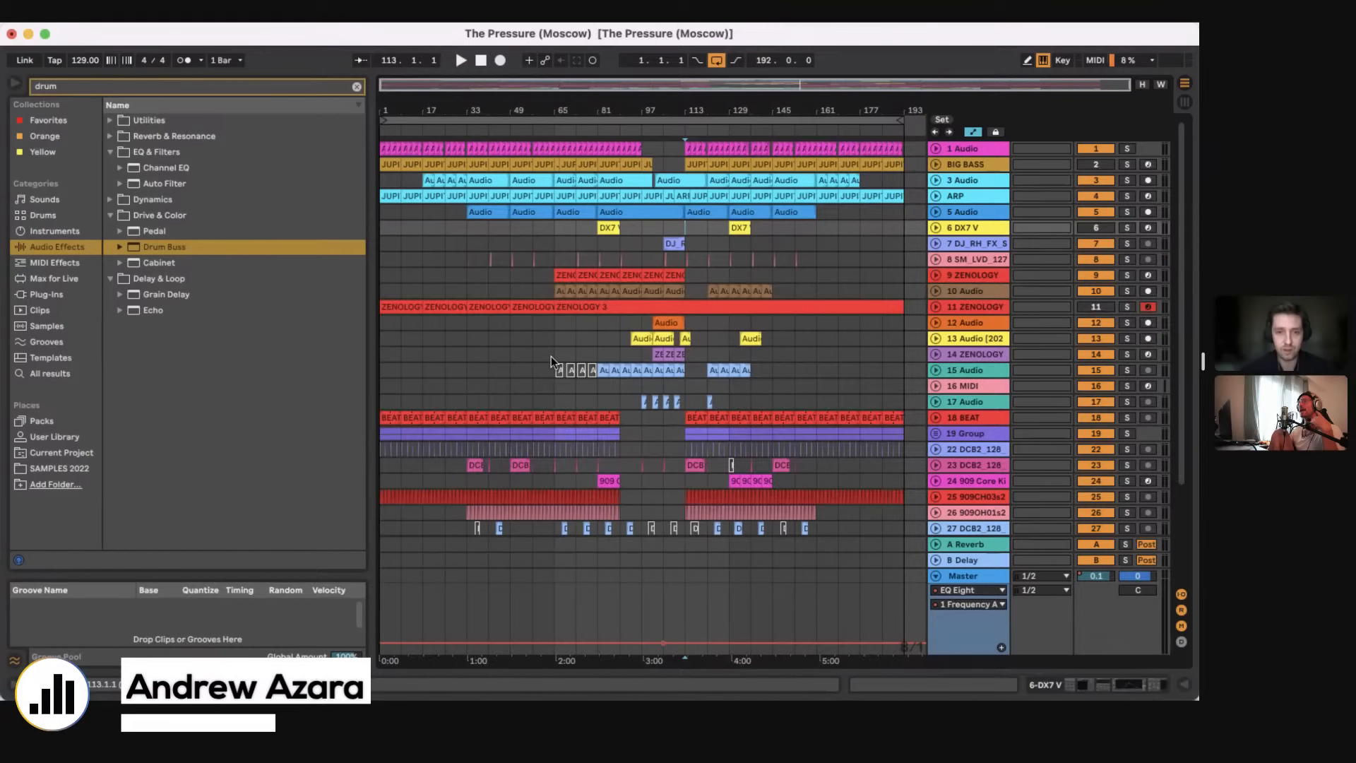
# Step: Mark the span from bar 65 to 137 on the 14 ZENOLOGY track, bars 65 to 97 on 17 Audio, and bar 65 on 13 Audio
pyautogui.moveTo(553, 355); pyautogui.dragTo(769, 356)
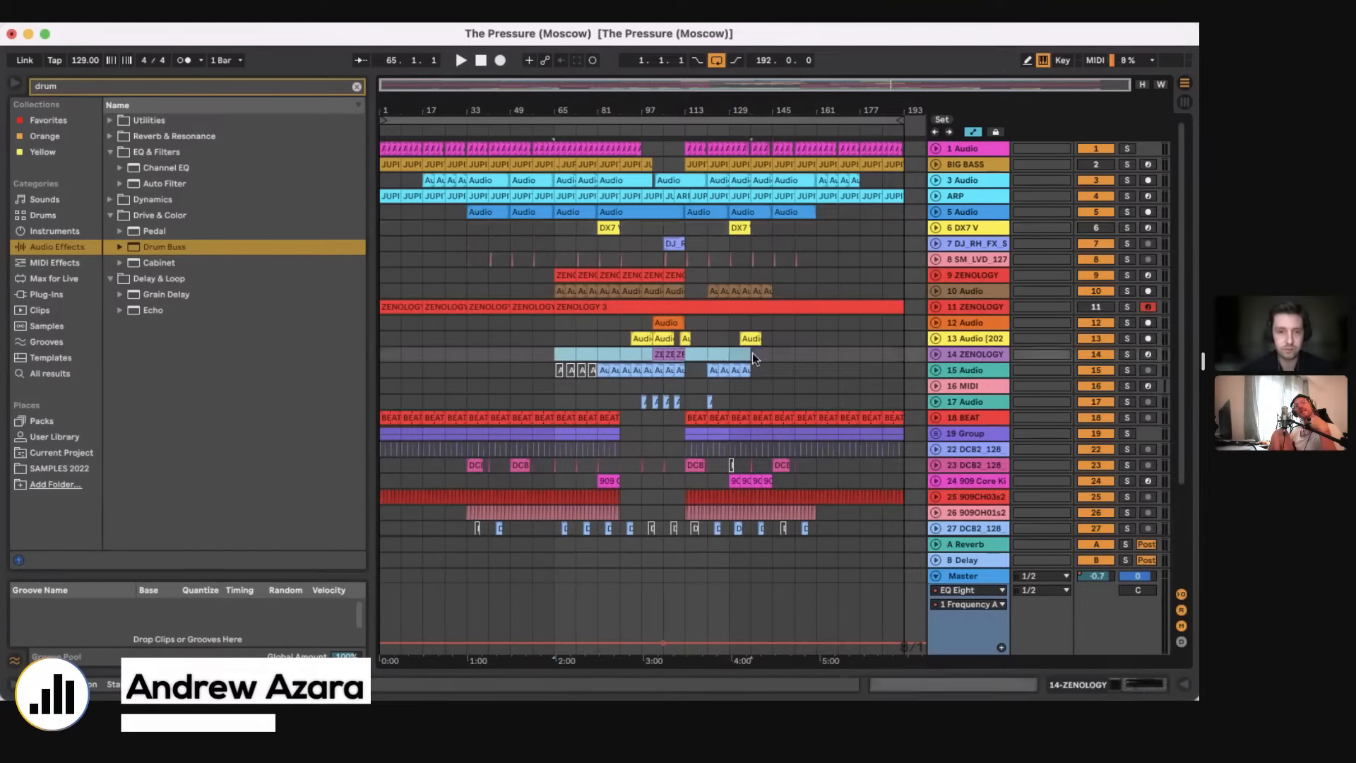
pyautogui.click(752, 353)
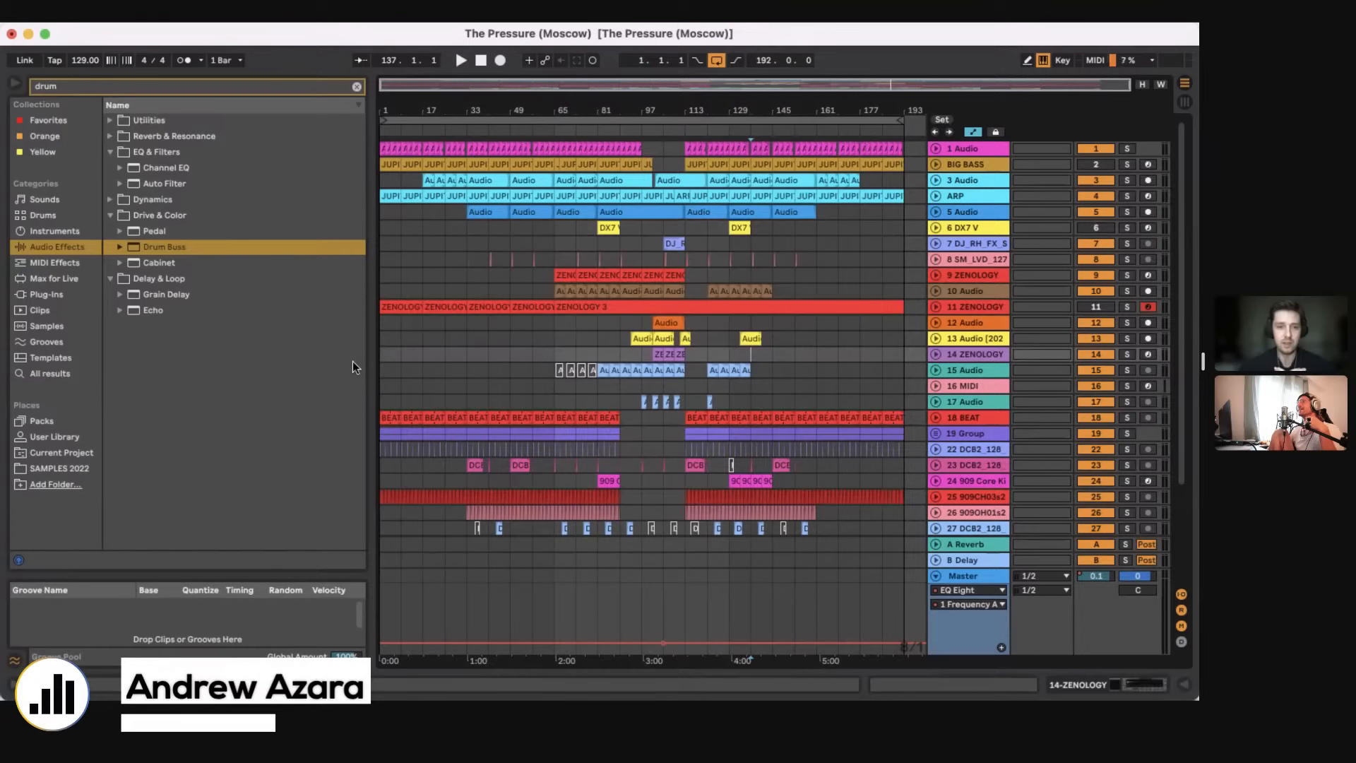
pyautogui.moveTo(552, 401); pyautogui.dragTo(640, 404)
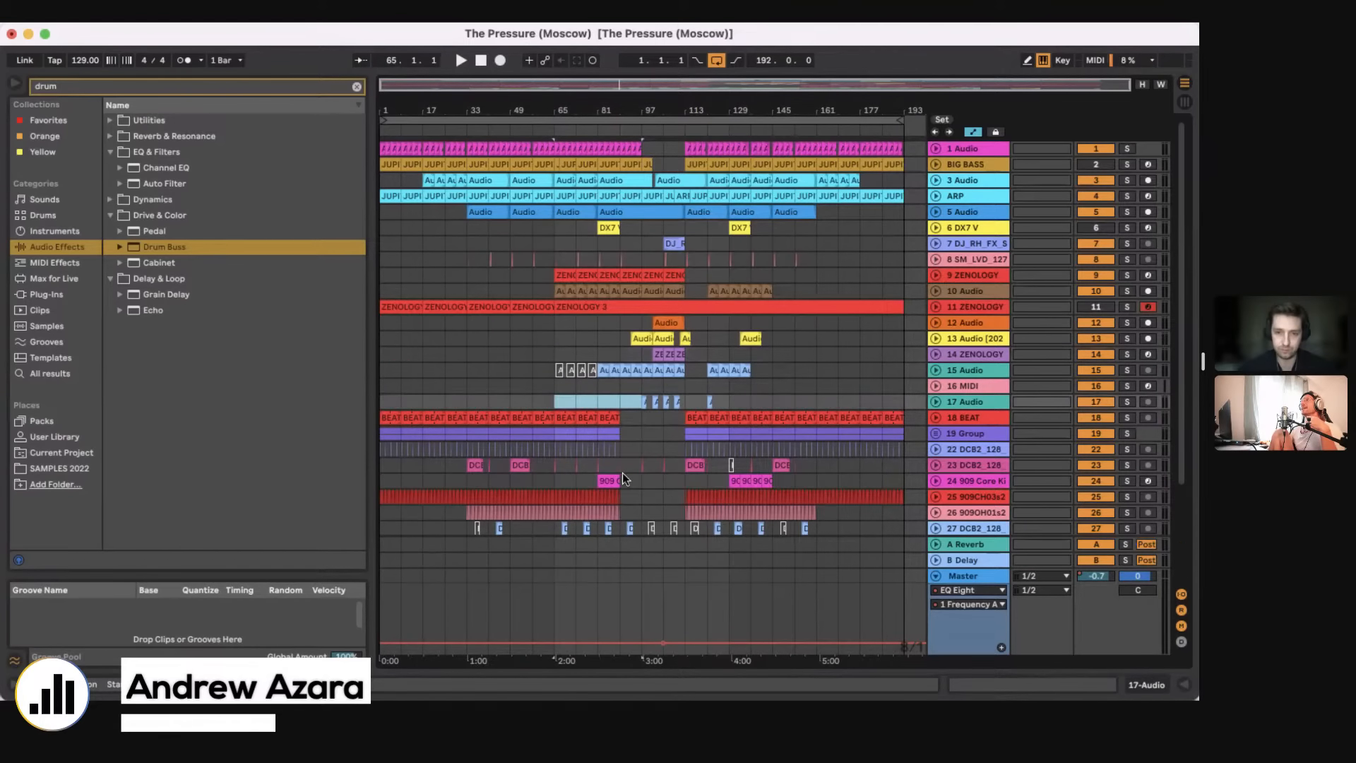
pyautogui.scroll(-5, 621, 472)
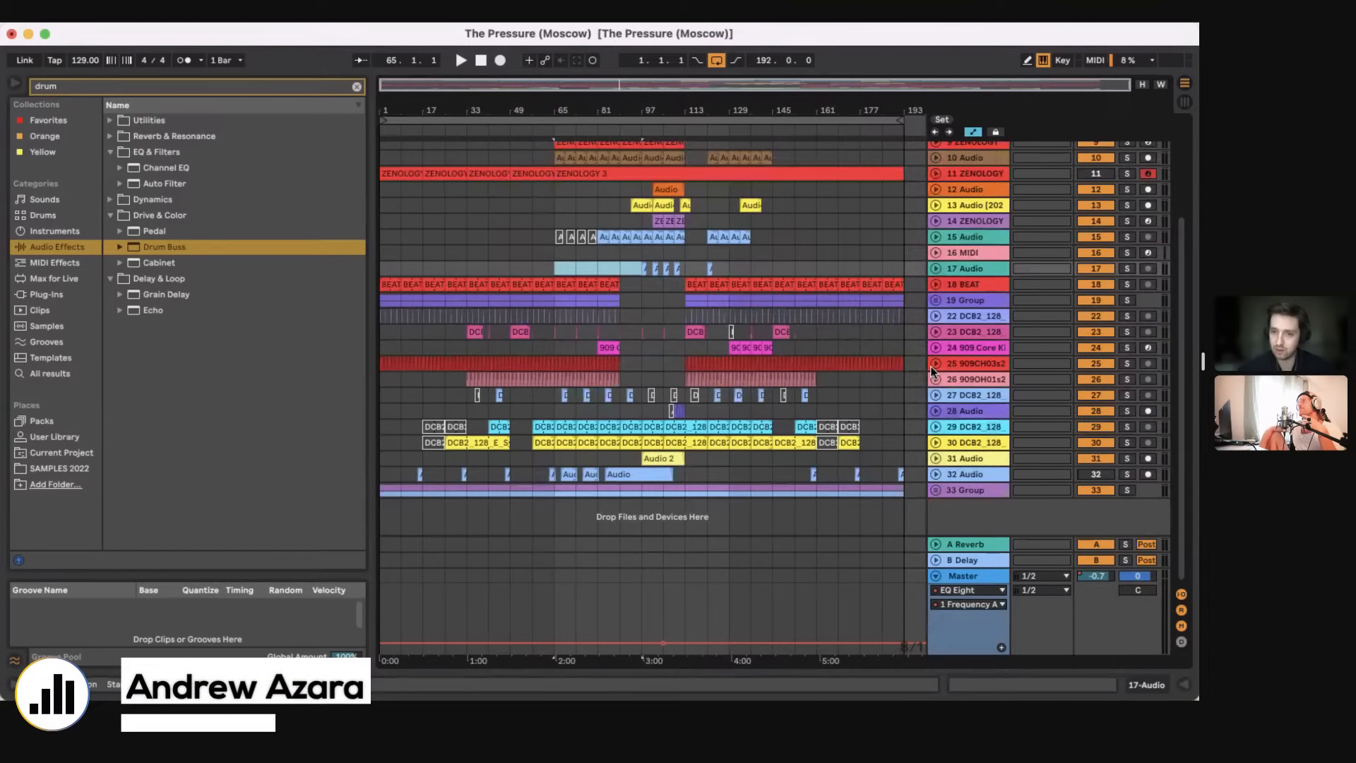
pyautogui.scroll(5, 693, 311)
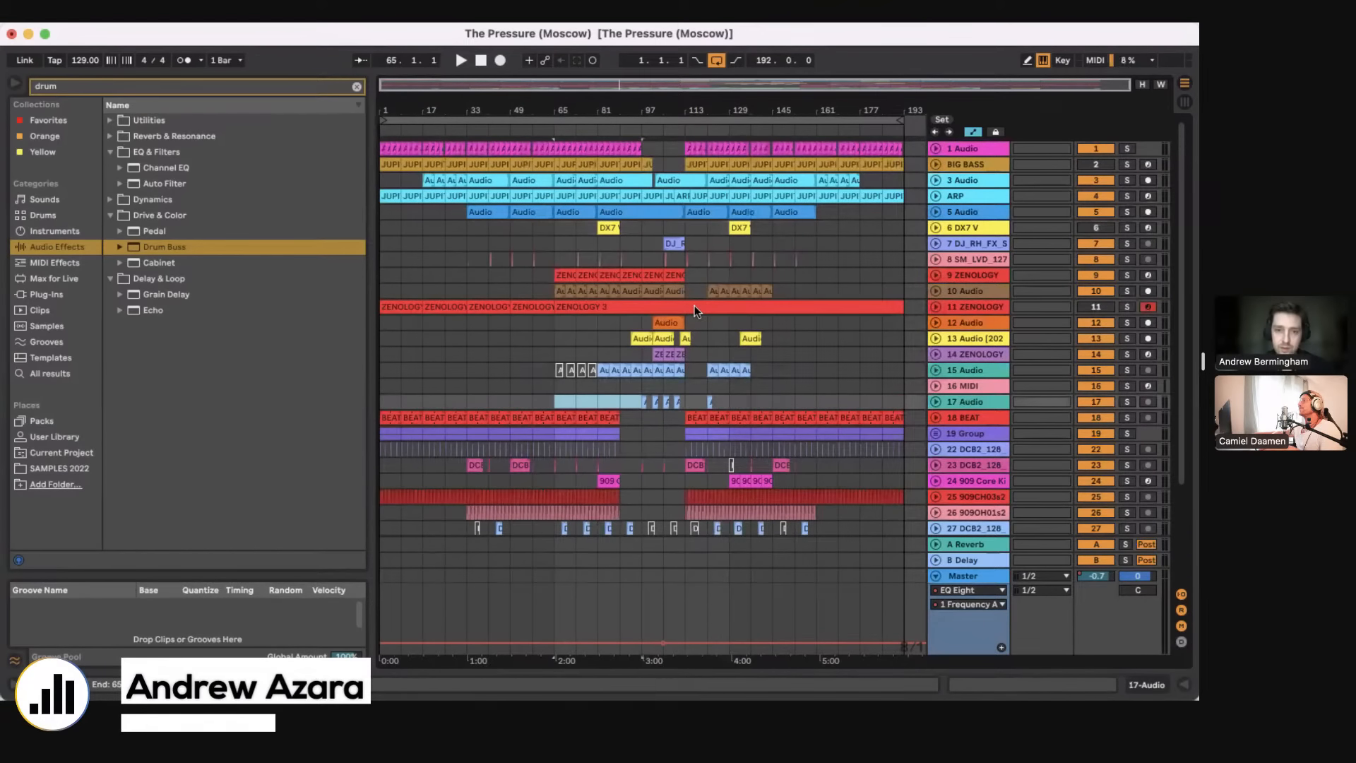
pyautogui.click(550, 330)
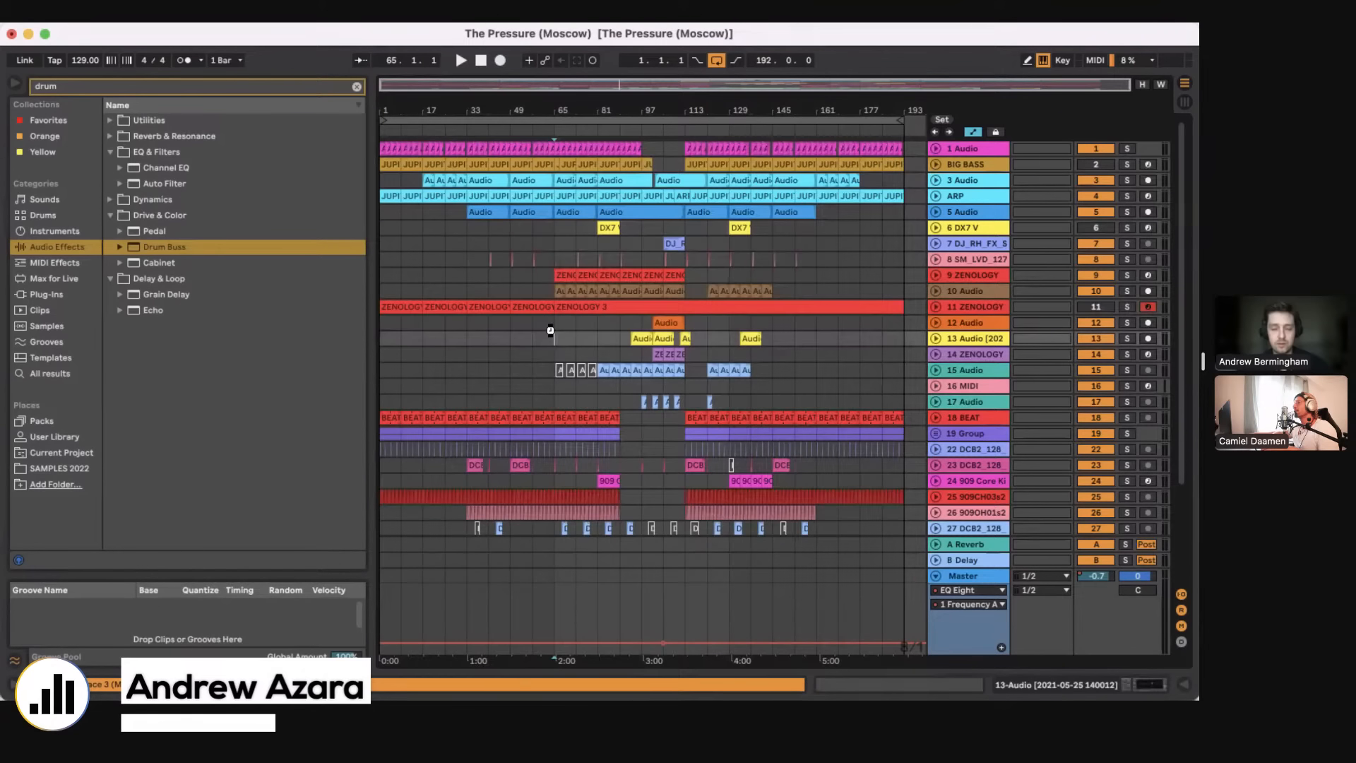
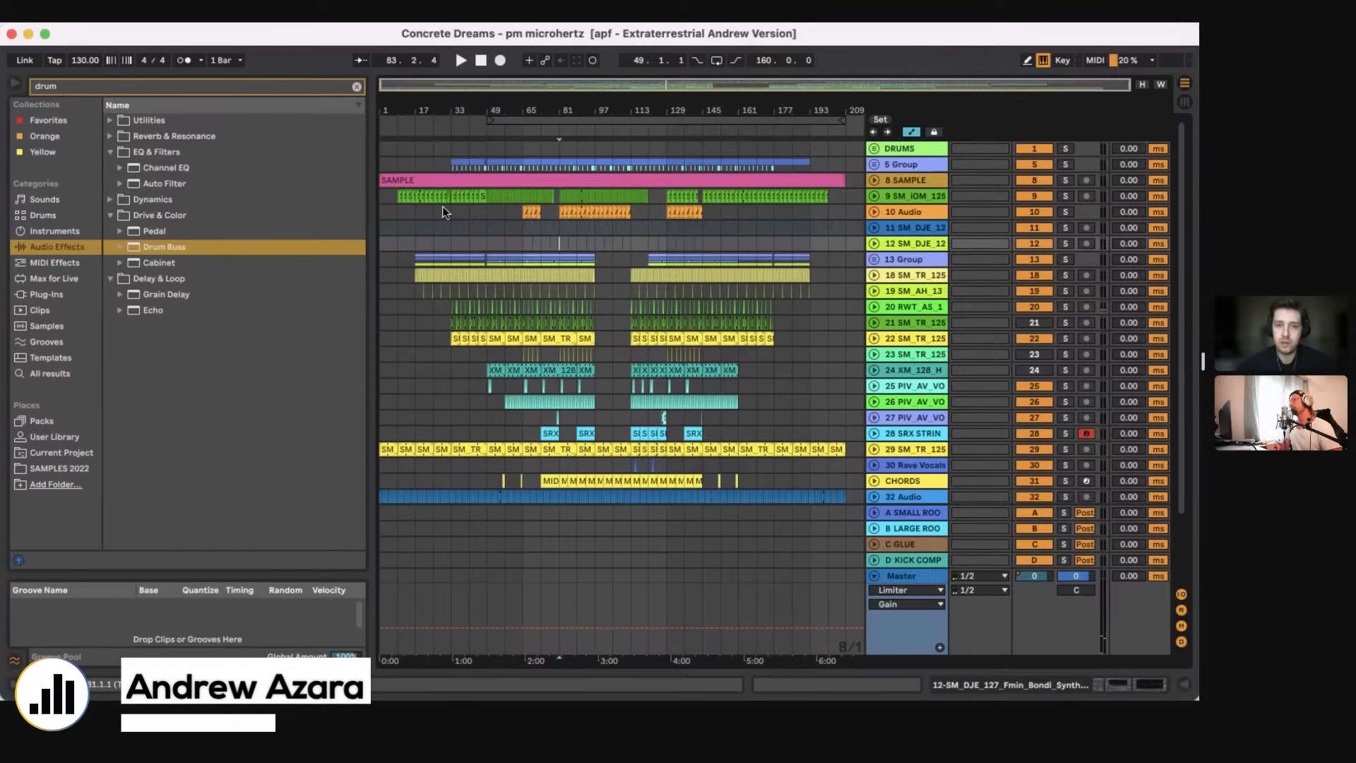
# Step: Mark bar 49 on the 10 Audio track and select bars 17 to 33 on the 12 SM_DJE_12 track
pyautogui.click(380, 208)
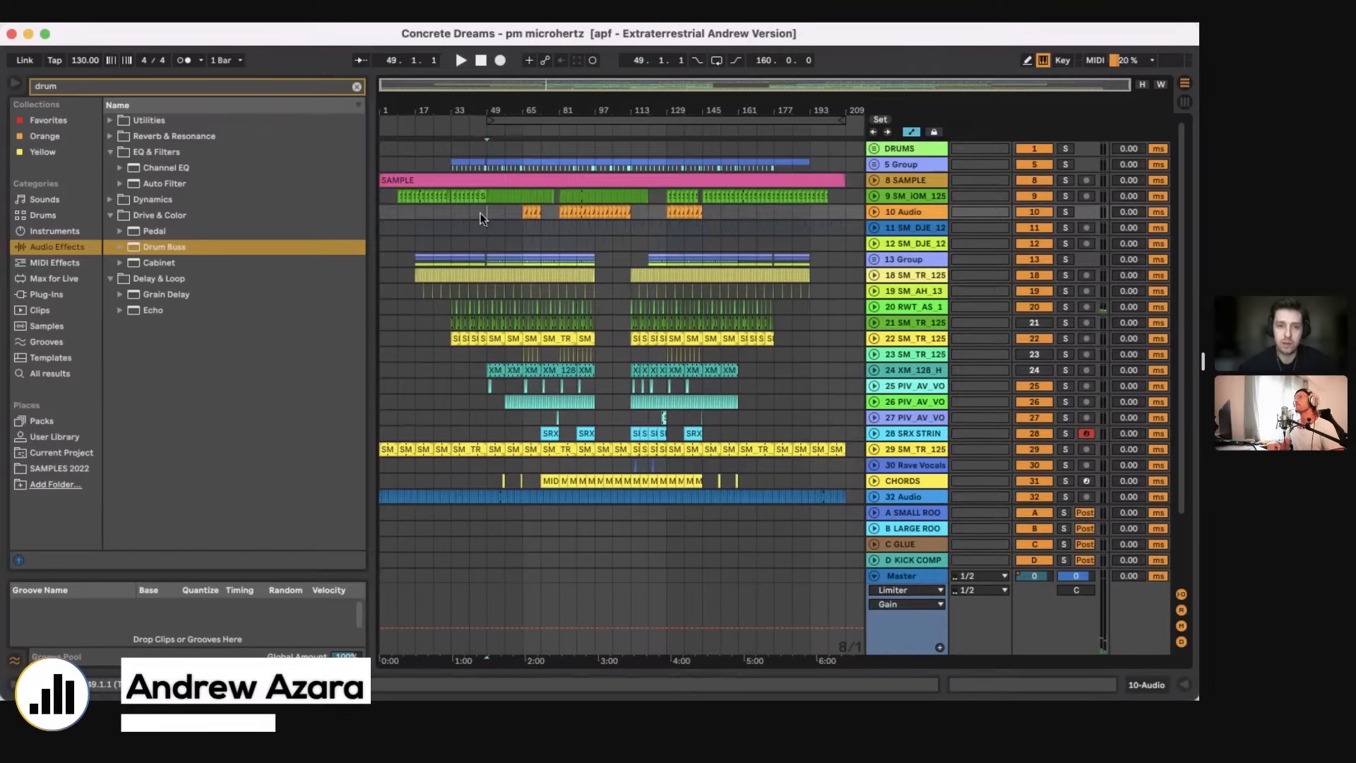
pyautogui.moveTo(482, 214); pyautogui.dragTo(354, 138)
pyautogui.moveTo(486, 210); pyautogui.dragTo(422, 236)
pyautogui.click(450, 244)
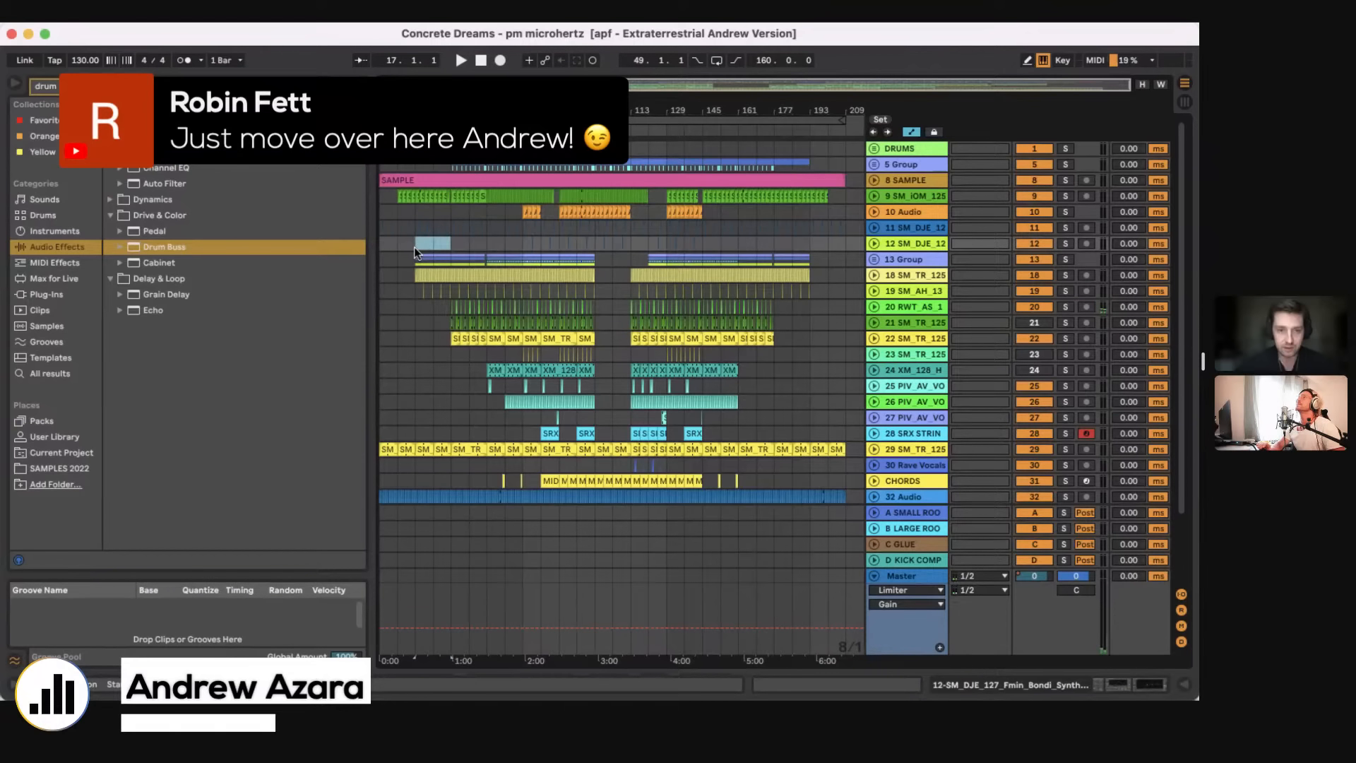
pyautogui.moveTo(414, 247); pyautogui.dragTo(446, 244)
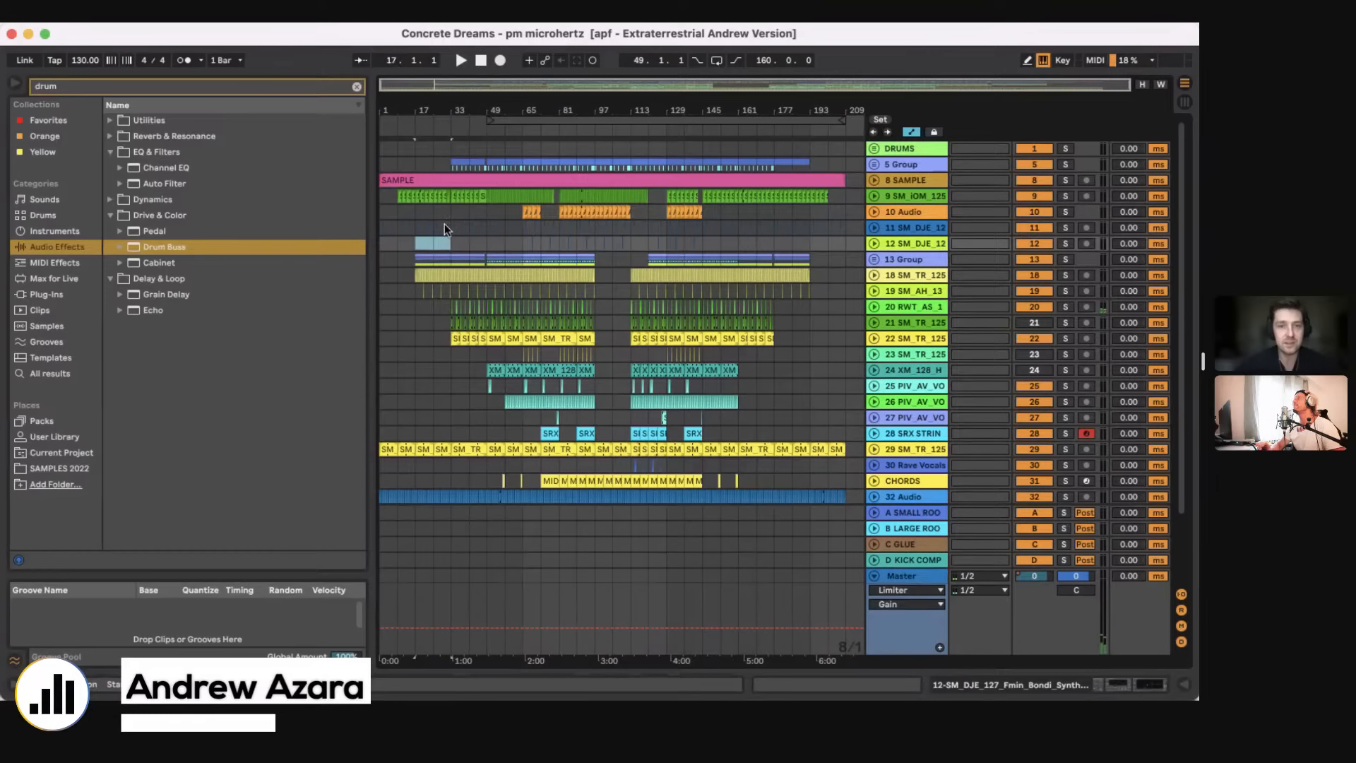
# Step: Unfold the 8 SAMPLE track and set the insertion point at bar 25 on it
pyautogui.click(874, 180)
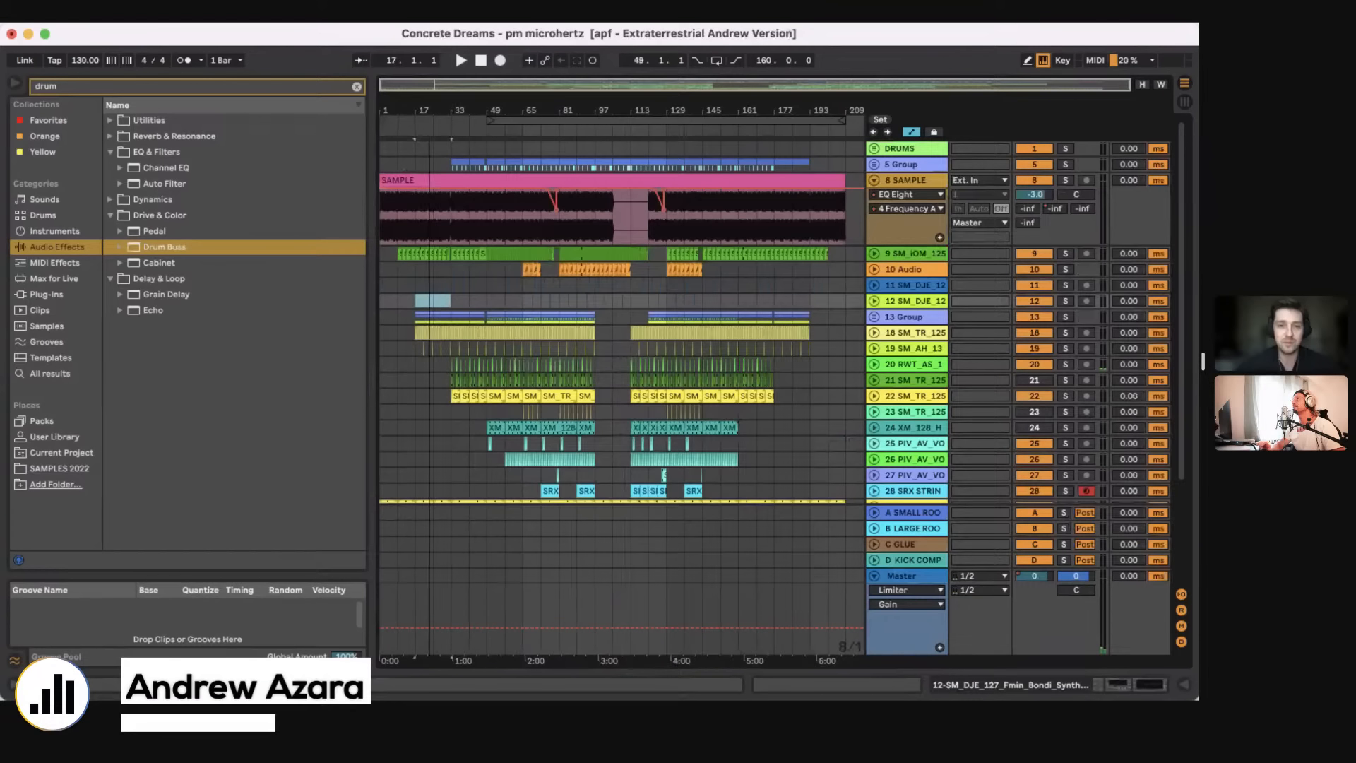
pyautogui.moveTo(449, 113); pyautogui.dragTo(584, 229)
pyautogui.click(583, 229)
# Step: Move the 35 Harrison Crump track up to directly below the 8 SAMPLE track and unfold it
pyautogui.moveTo(842, 468); pyautogui.dragTo(841, 454)
pyautogui.scroll(-4, 841, 454)
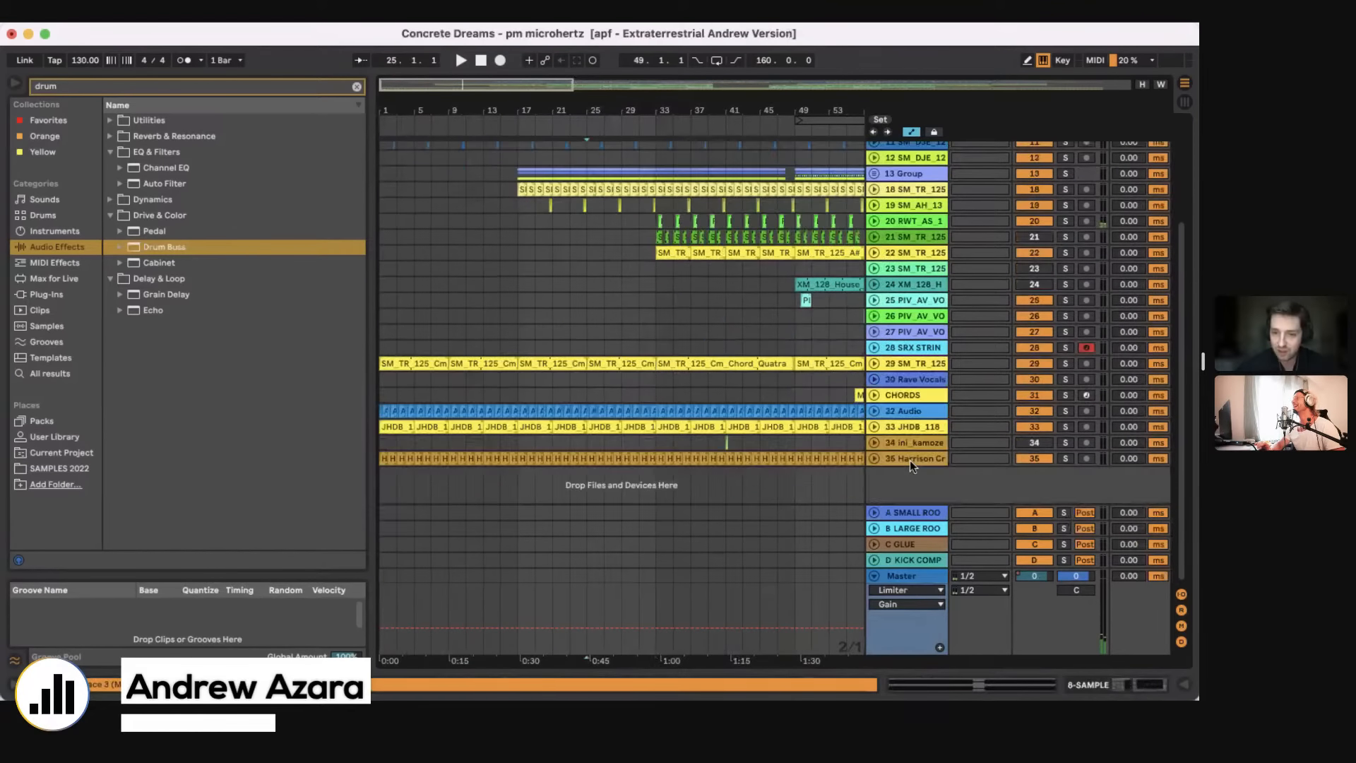
pyautogui.scroll(5, 811, 246)
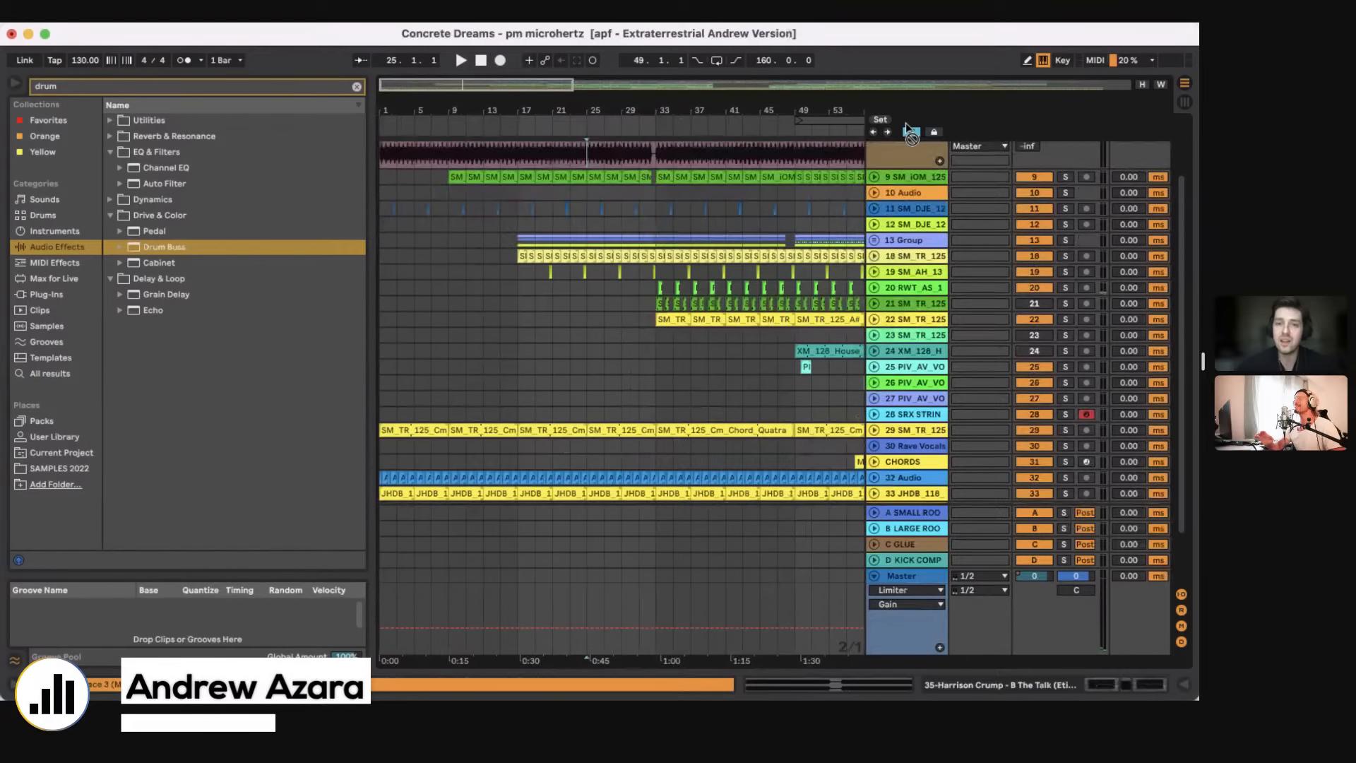
pyautogui.moveTo(811, 246); pyautogui.dragTo(810, 247)
pyautogui.scroll(4, 615, 258)
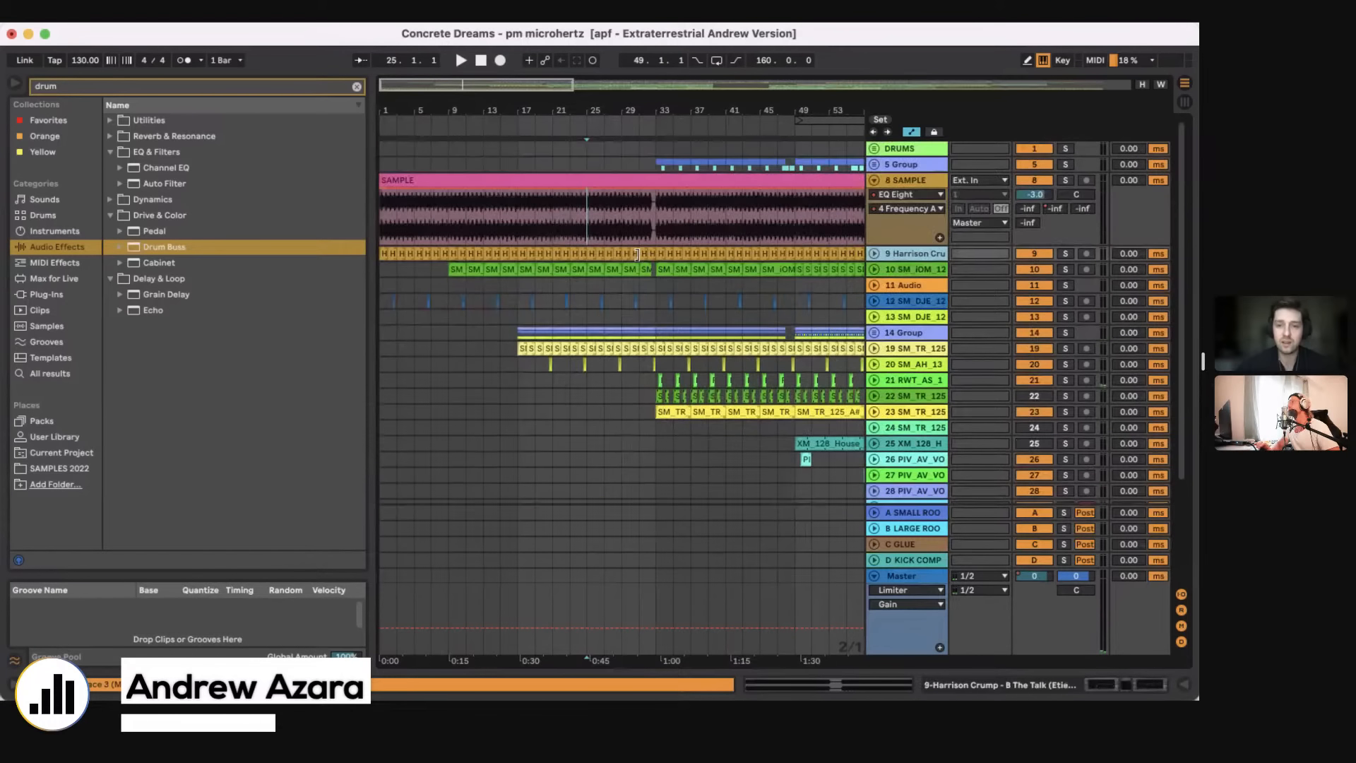
pyautogui.click(874, 254)
pyautogui.scroll(-5, 660, 247)
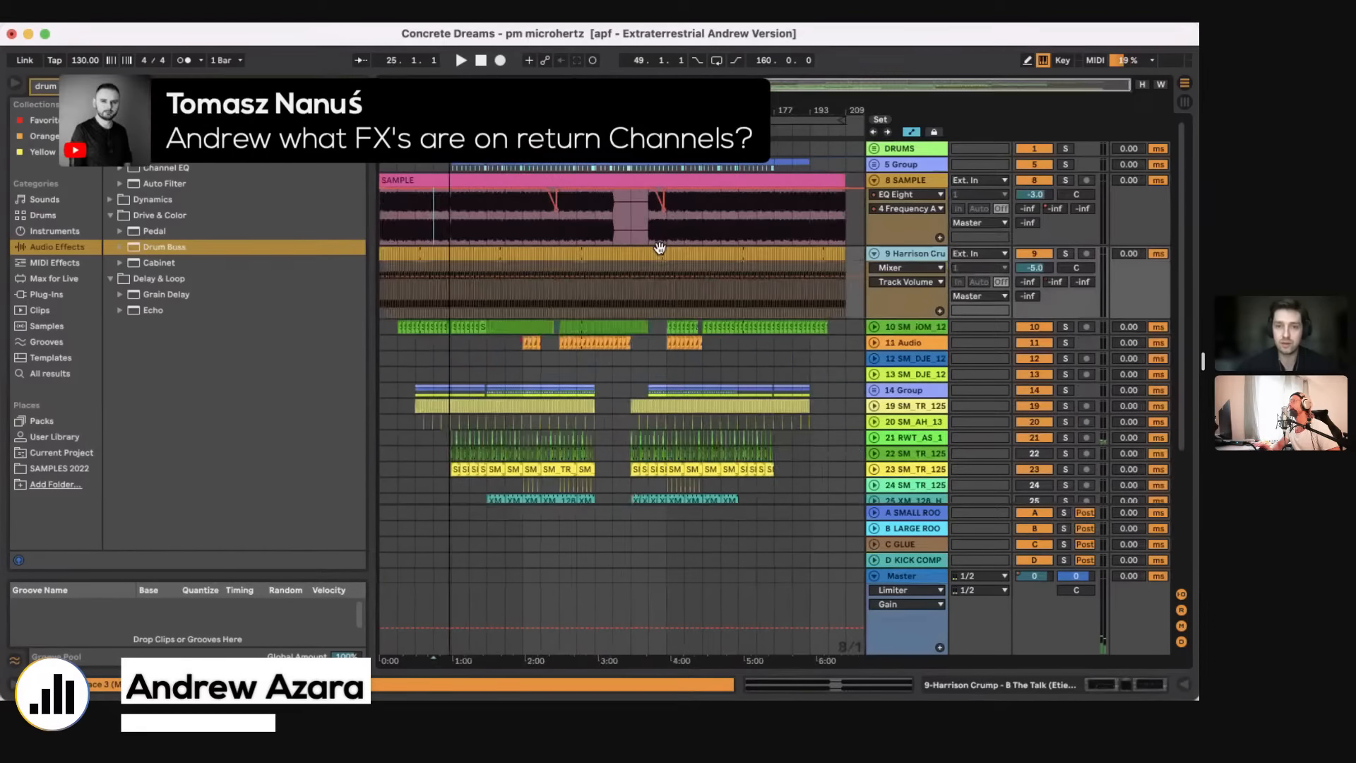
# Step: Show the device chain of the A SMALL ROOM return track, and hide it again
pyautogui.click(914, 526)
pyautogui.click(914, 512)
pyautogui.click(1108, 684)
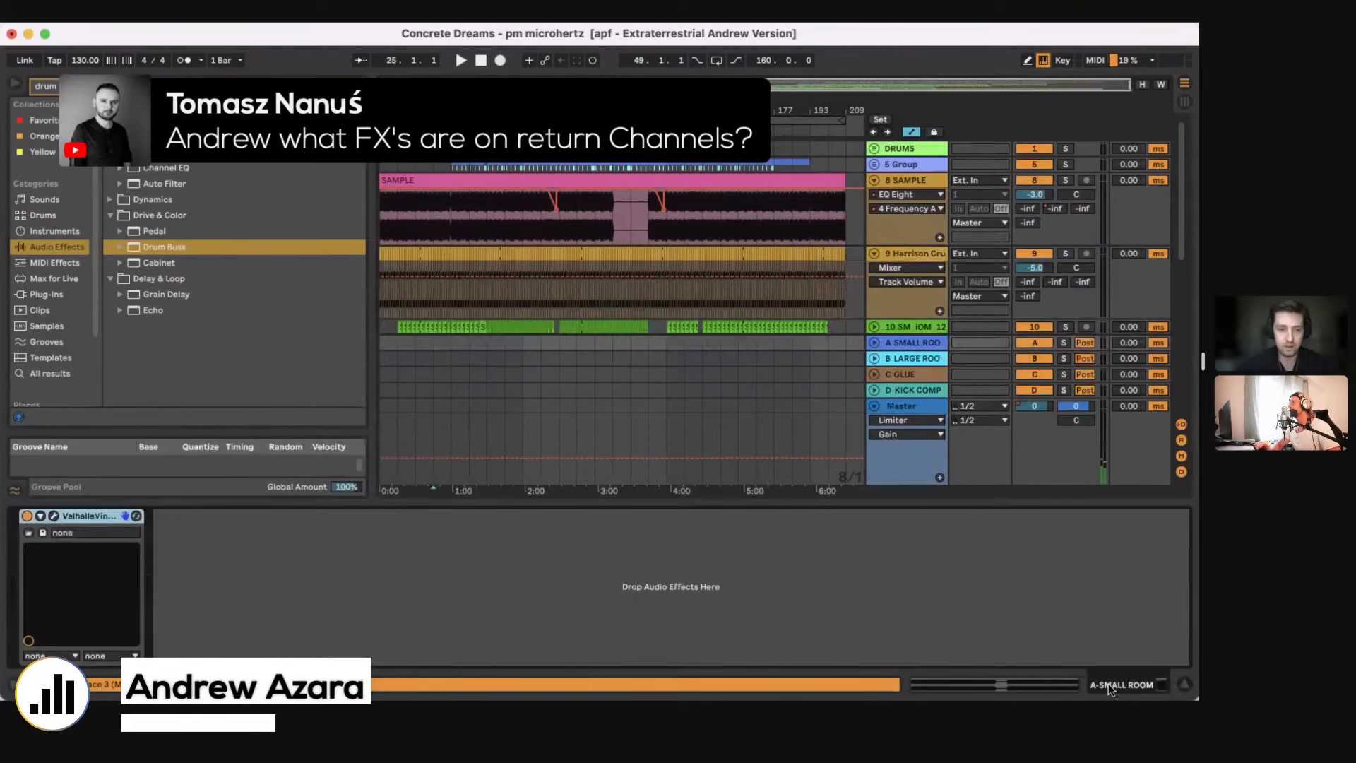
pyautogui.moveTo(707, 504); pyautogui.dragTo(708, 559)
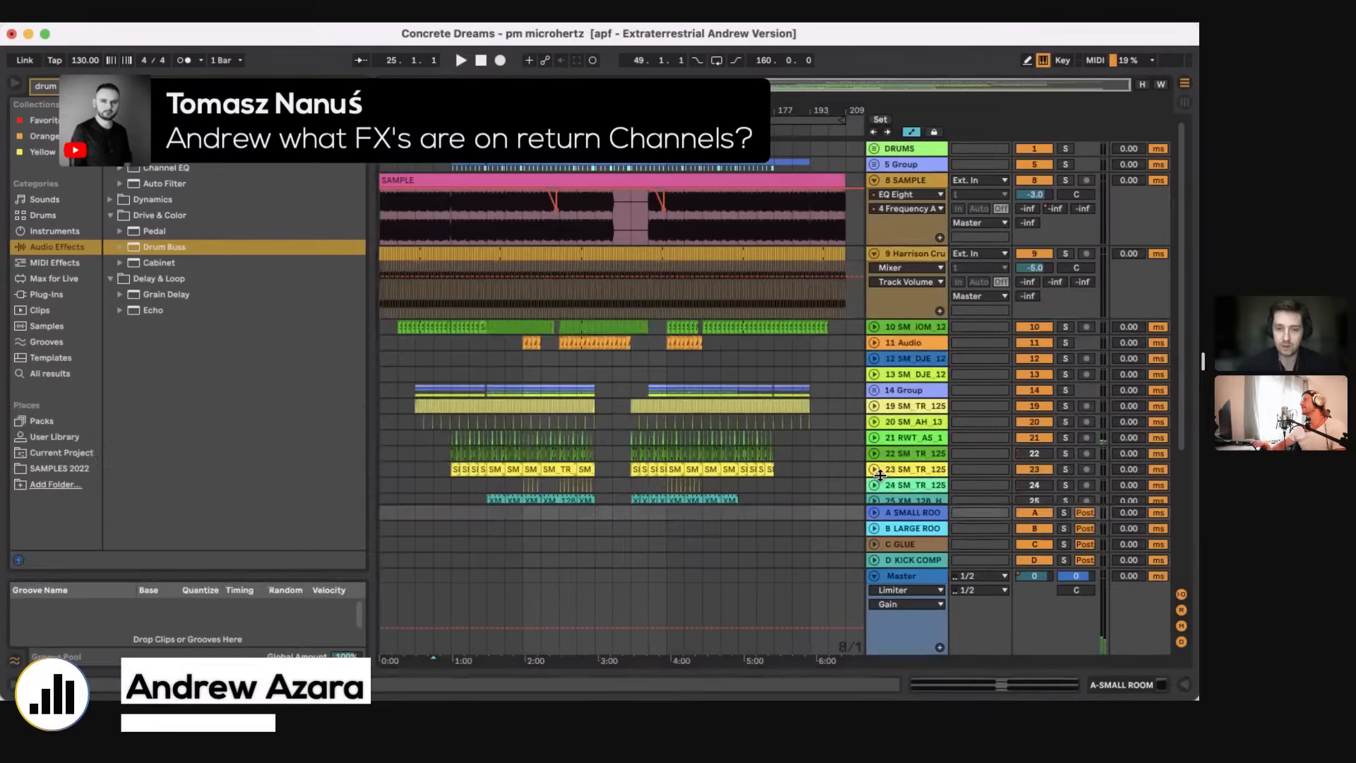
# Step: Show the effects on the B LARGE ROOM return track, and hide the device view again
pyautogui.scroll(-4, 923, 485)
pyautogui.scroll(-3, 916, 495)
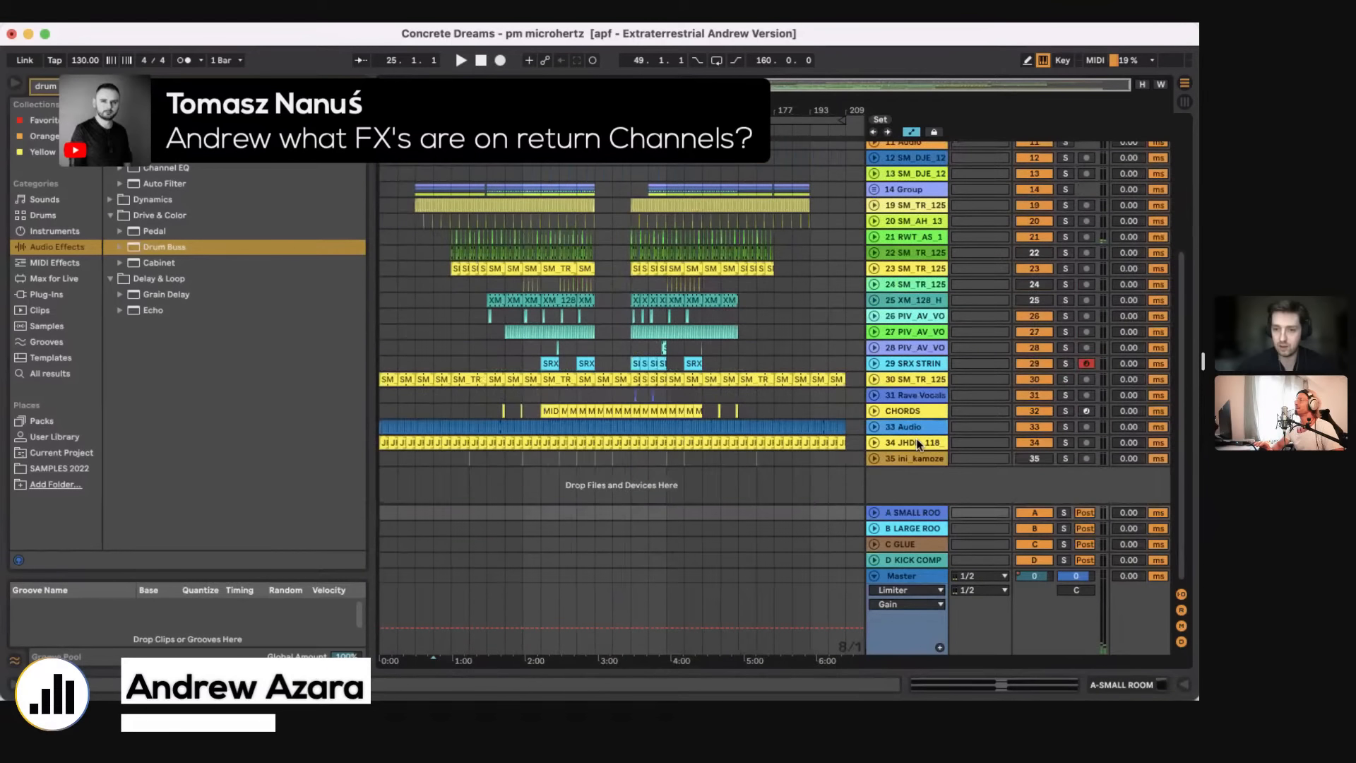
pyautogui.click(908, 529)
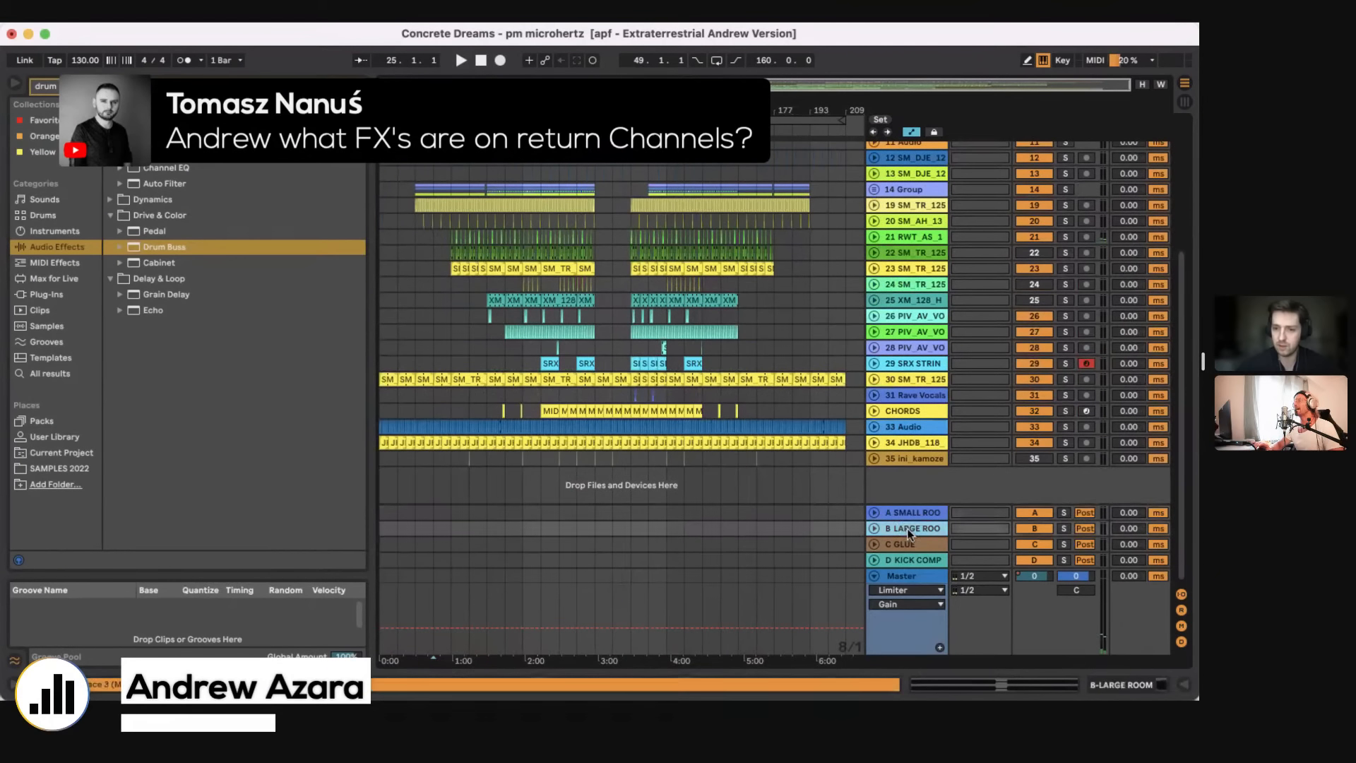
pyautogui.click(1121, 685)
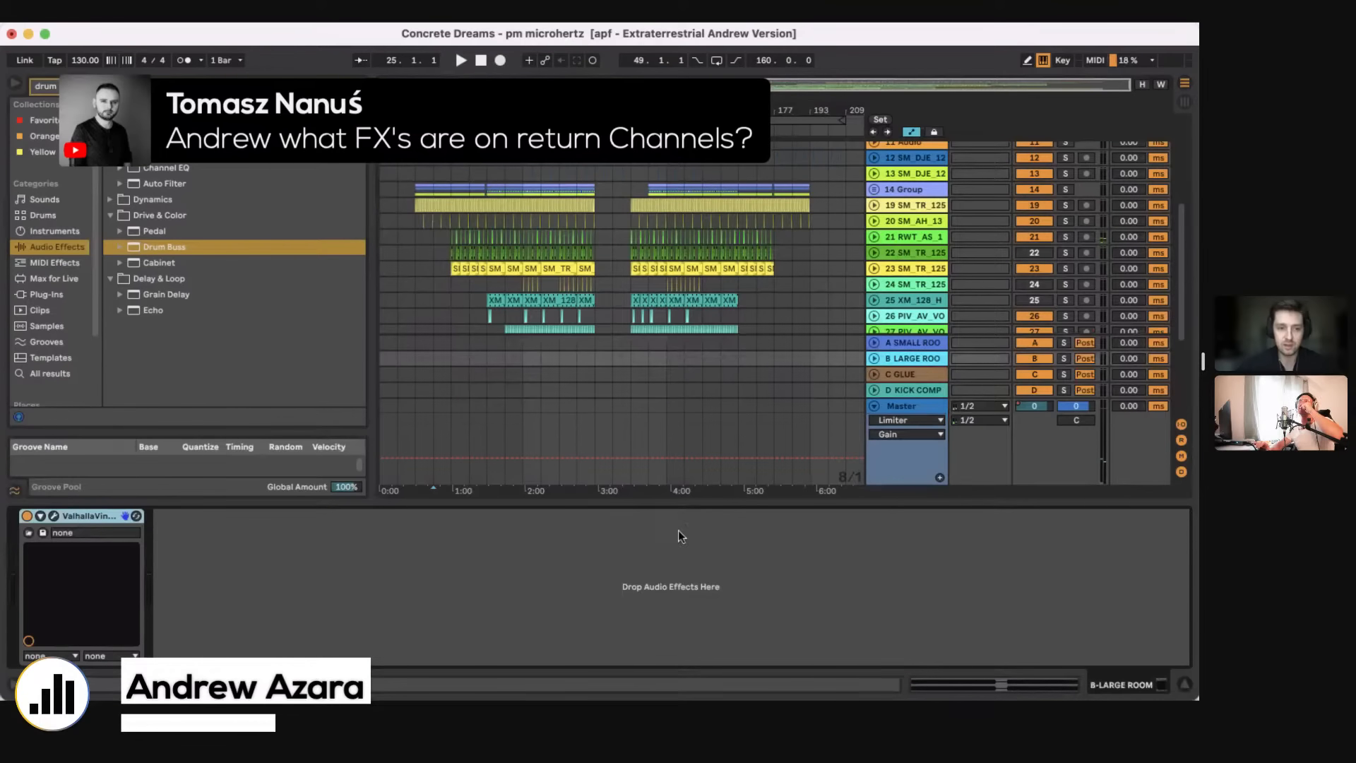
pyautogui.click(637, 502)
pyautogui.scroll(6, 645, 404)
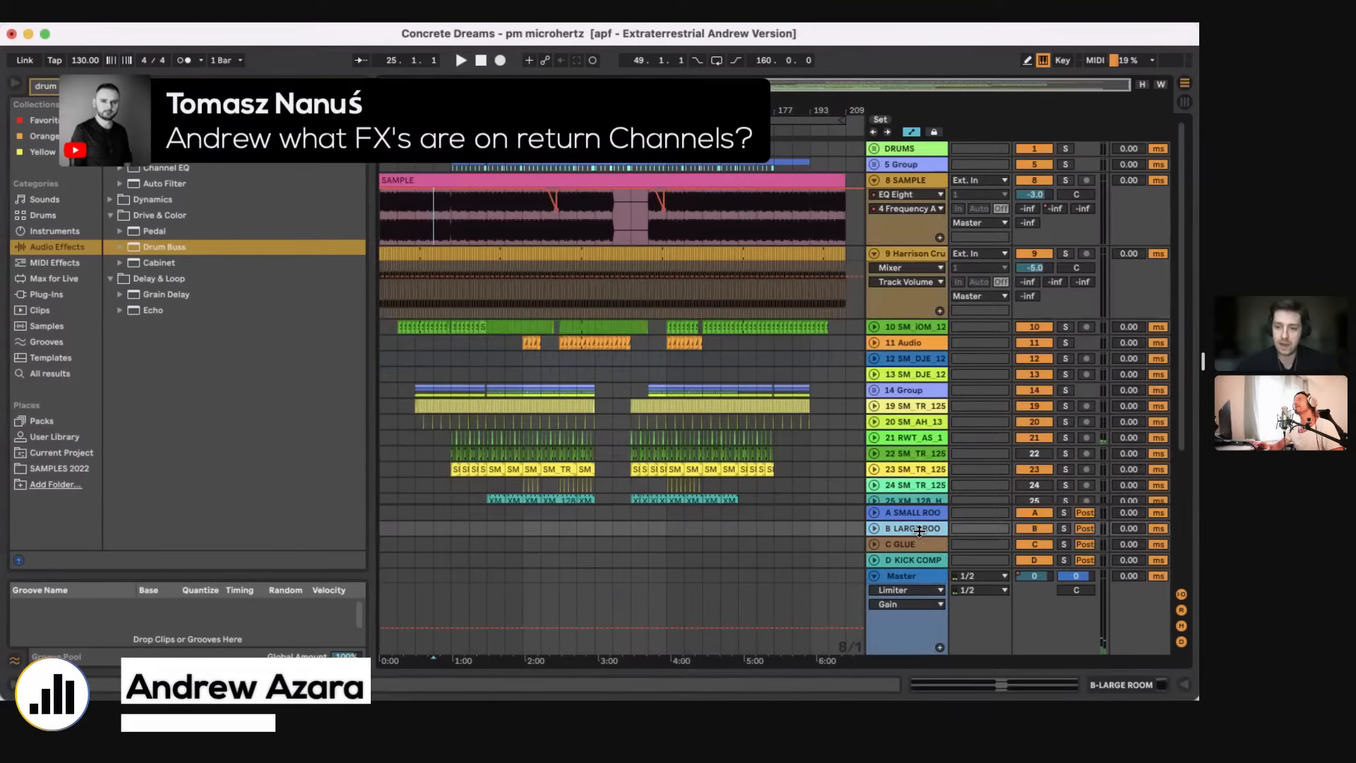
pyautogui.click(1129, 681)
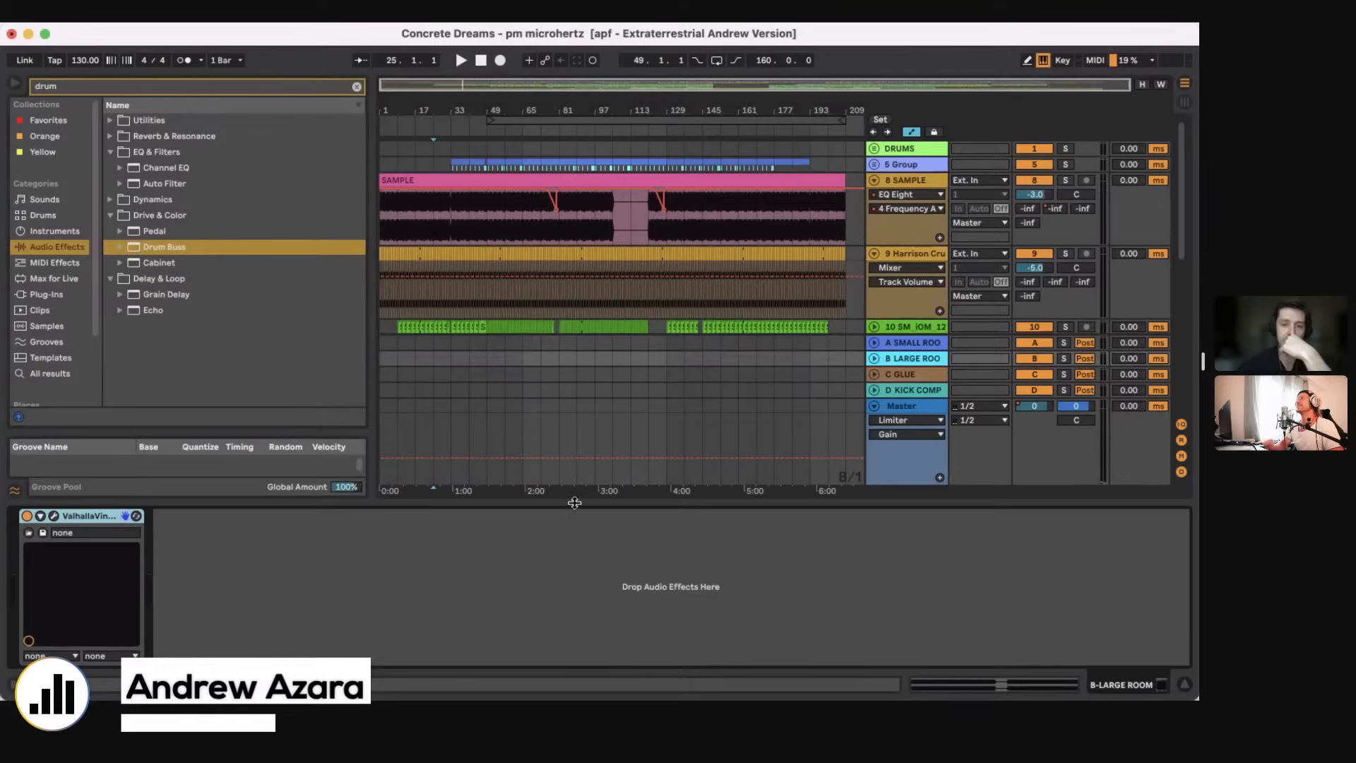
pyautogui.click(1185, 683)
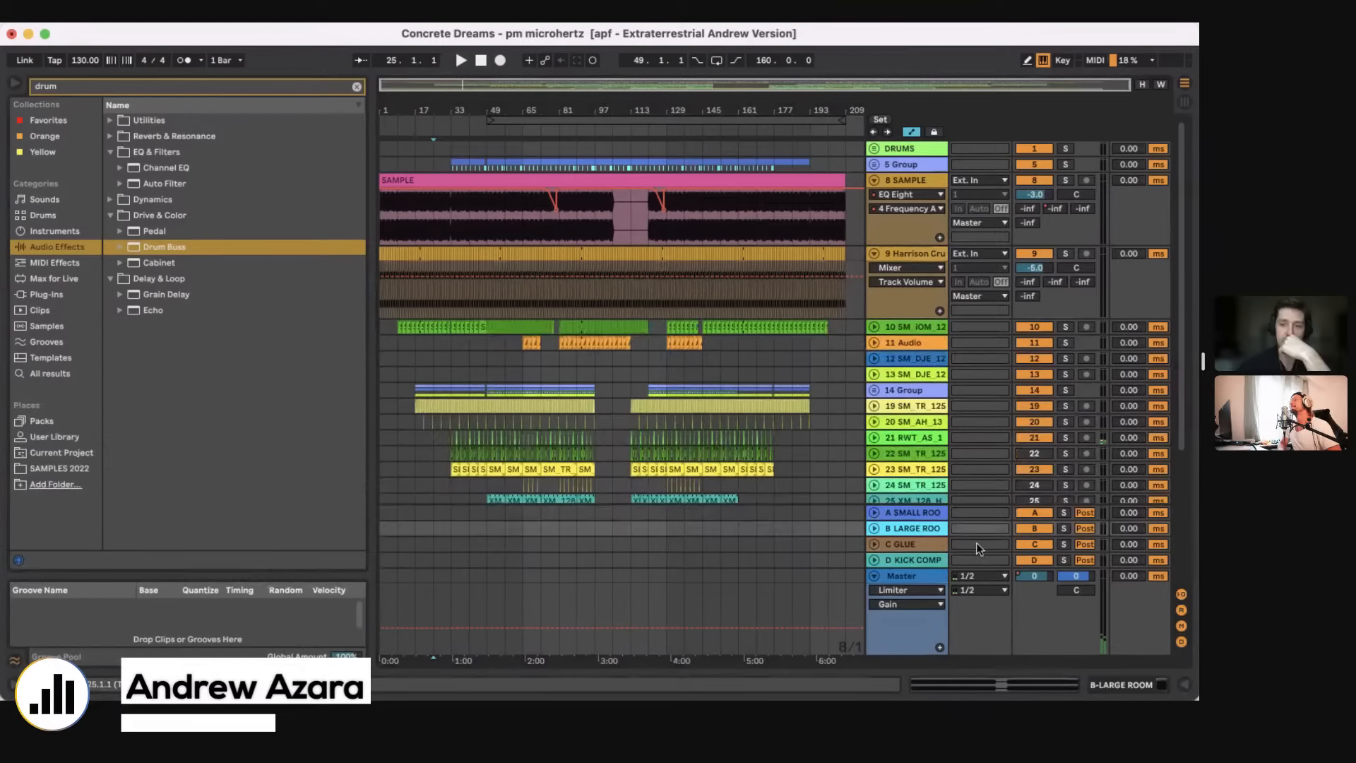
# Step: Unfold the A SMALL ROOM and B LARGE ROOM return tracks in the arrangement
pyautogui.click(913, 543)
pyautogui.click(911, 530)
pyautogui.click(902, 515)
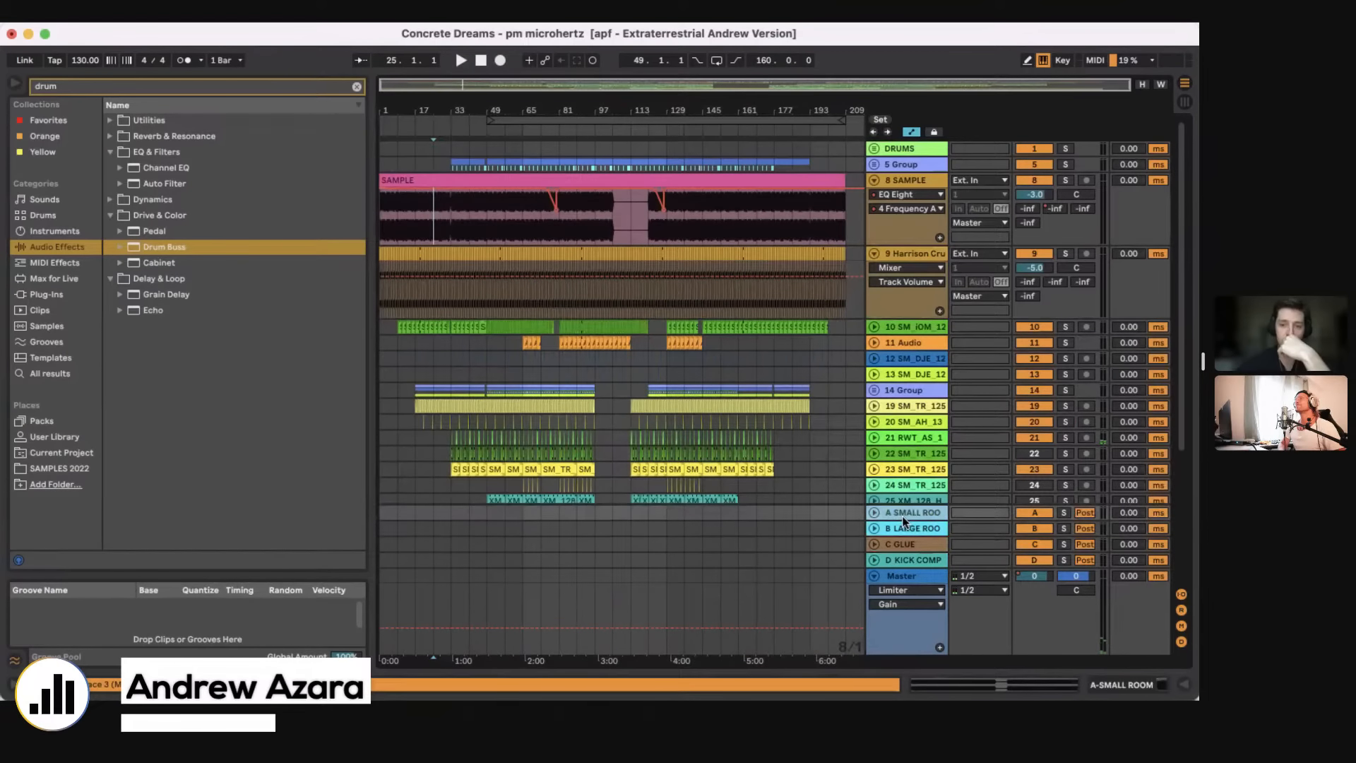
pyautogui.click(905, 527)
pyautogui.click(902, 514)
pyautogui.click(872, 512)
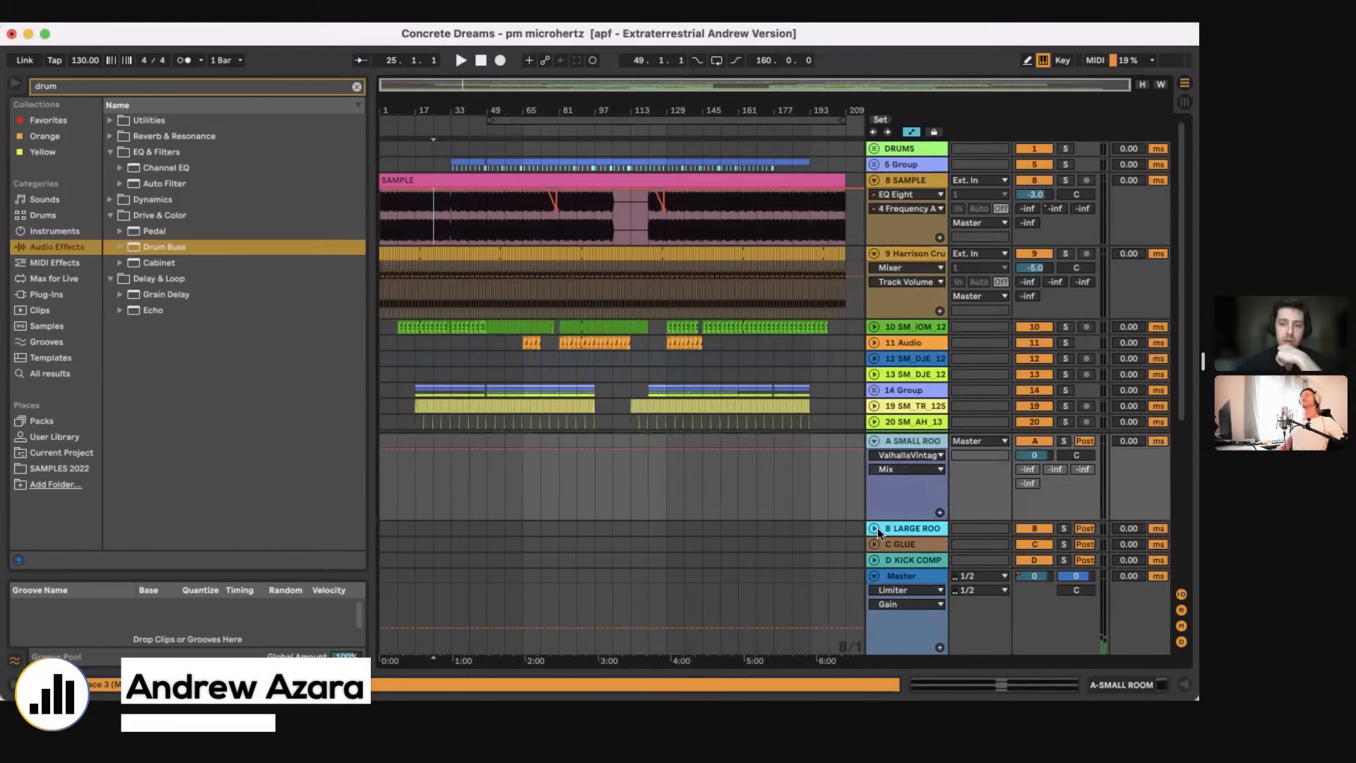
pyautogui.click(876, 528)
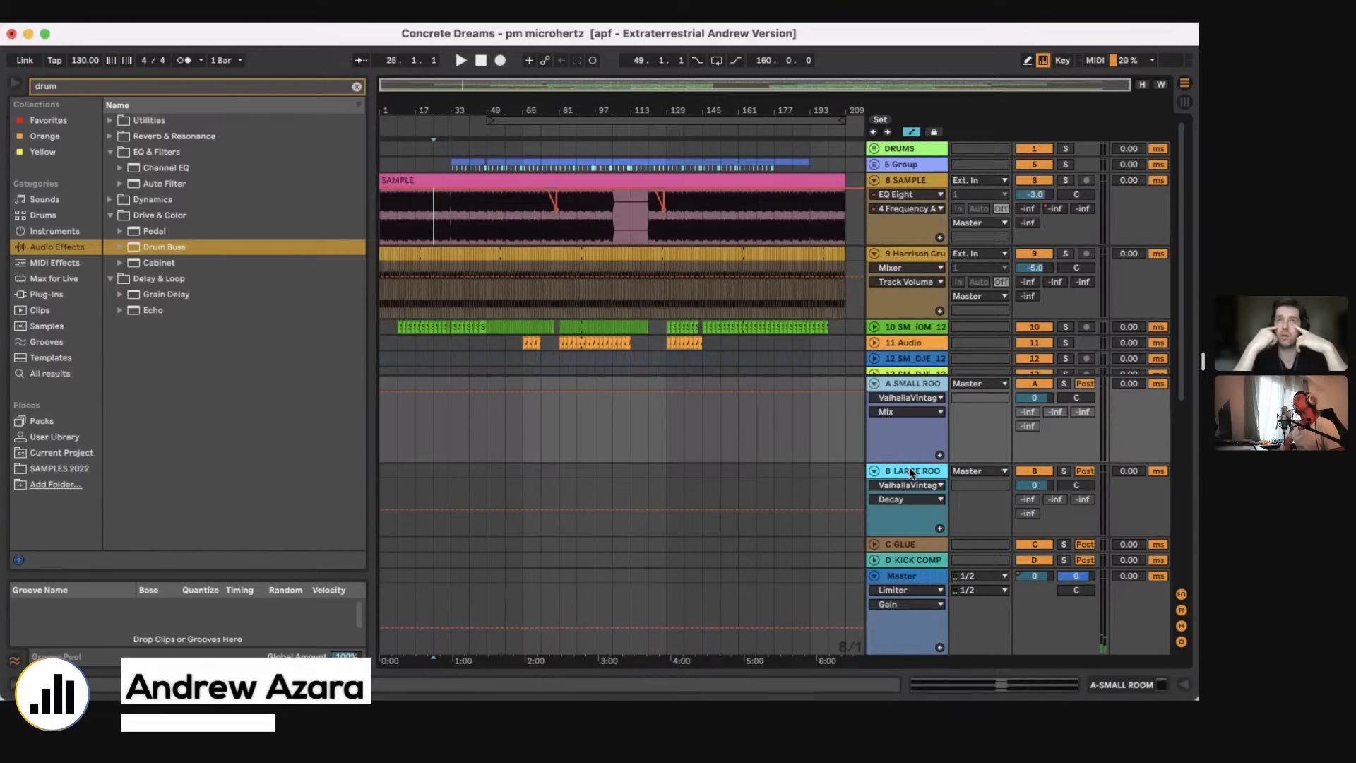
# Step: Select the unfolded B LARGE ROOM return and briefly bring up its device chain
pyautogui.click(909, 469)
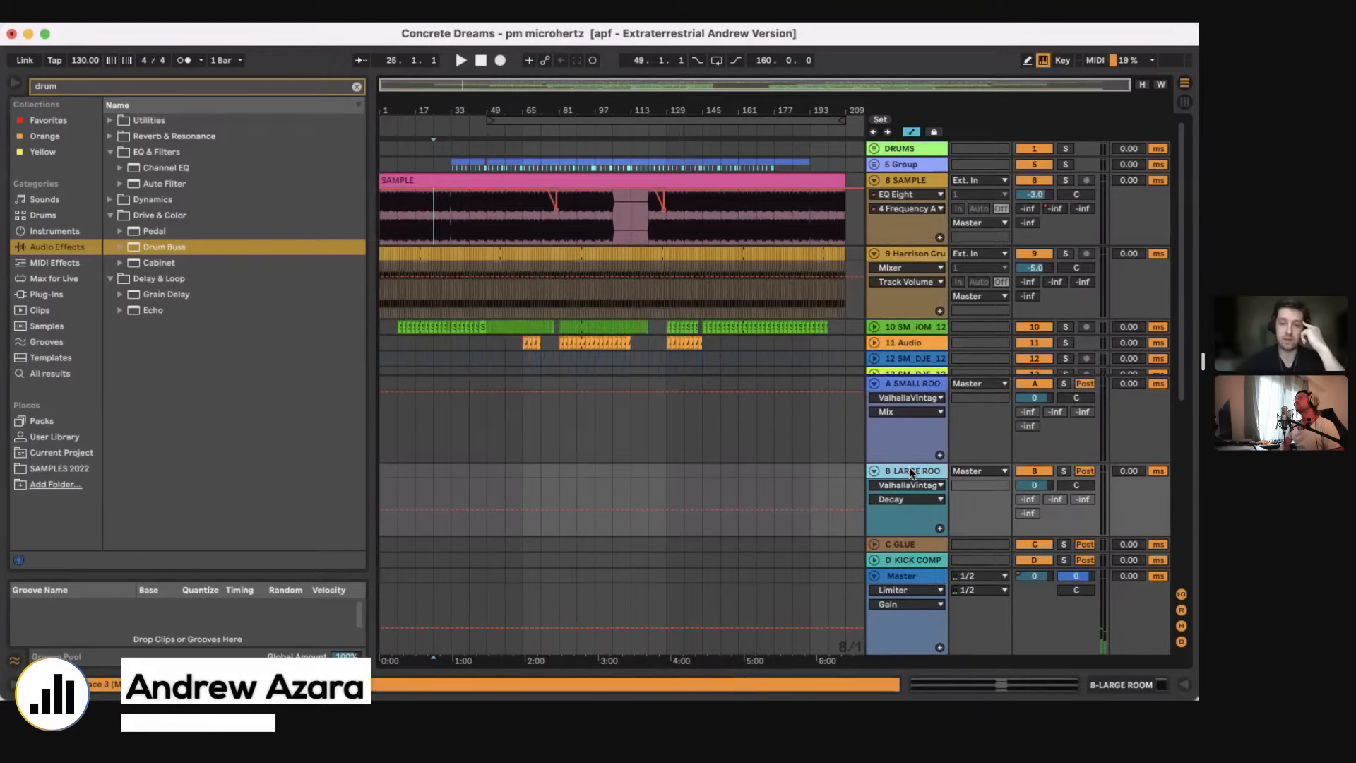
pyautogui.click(1123, 684)
pyautogui.press('super+alt+l')
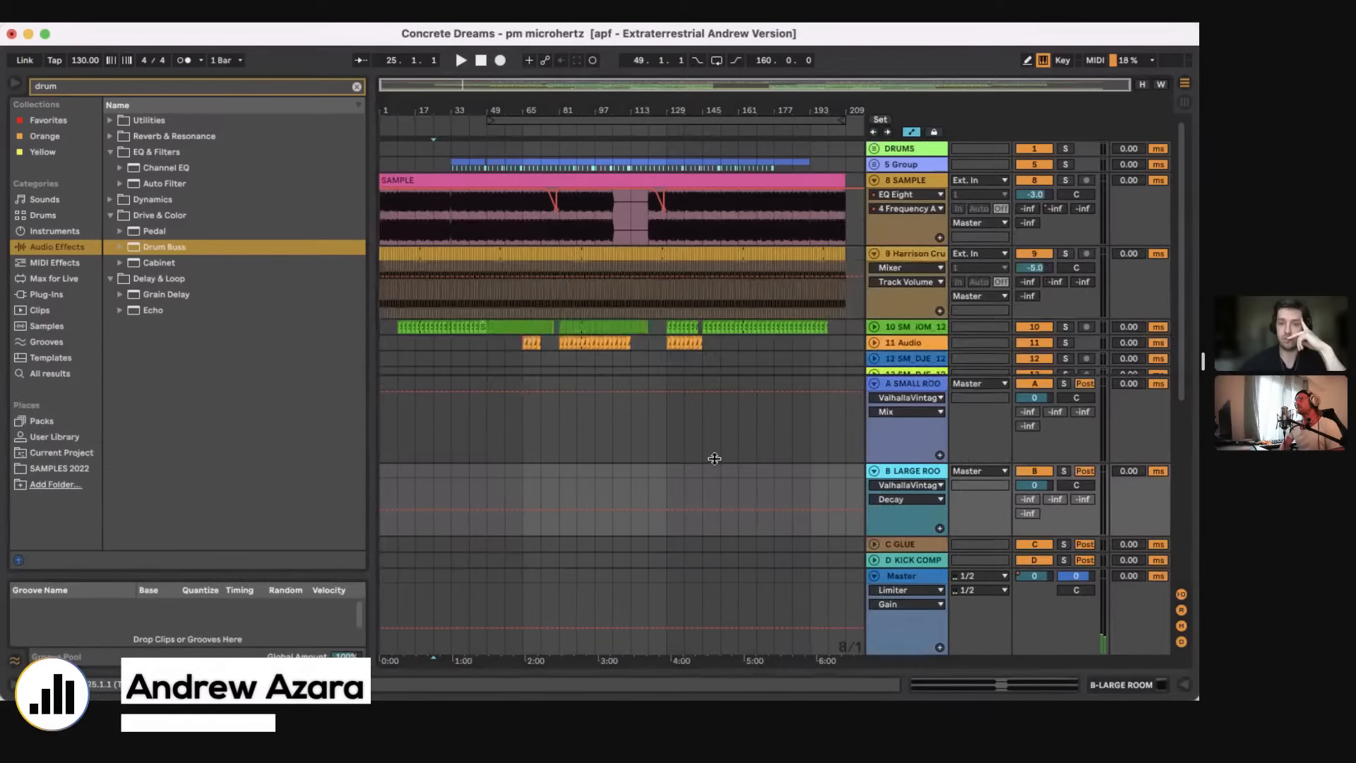
# Step: Show the Glue Compressor on the C GLUE return and the devices on D KICK COMPRESSOR, hiding the device view after each
pyautogui.click(910, 544)
pyautogui.press('super+alt+l')
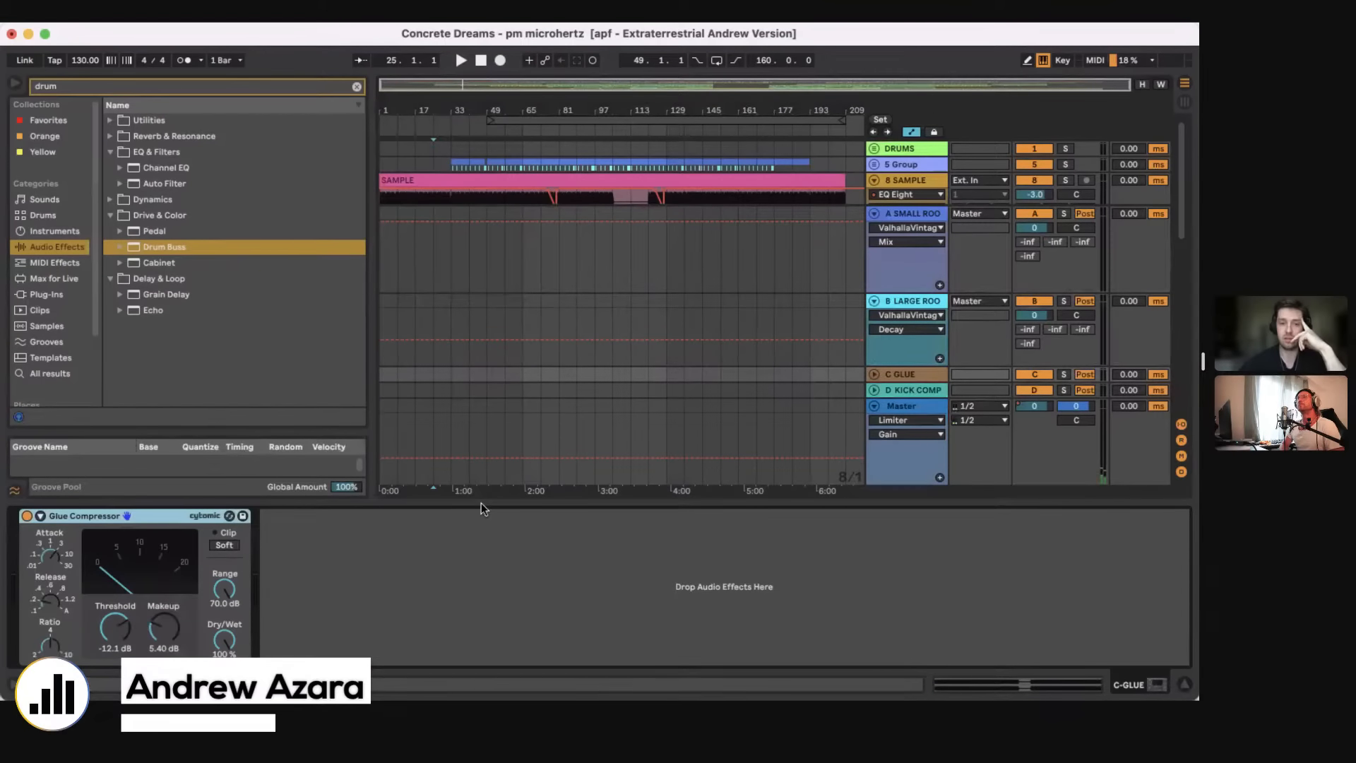
pyautogui.press('super+alt+l')
pyautogui.click(917, 559)
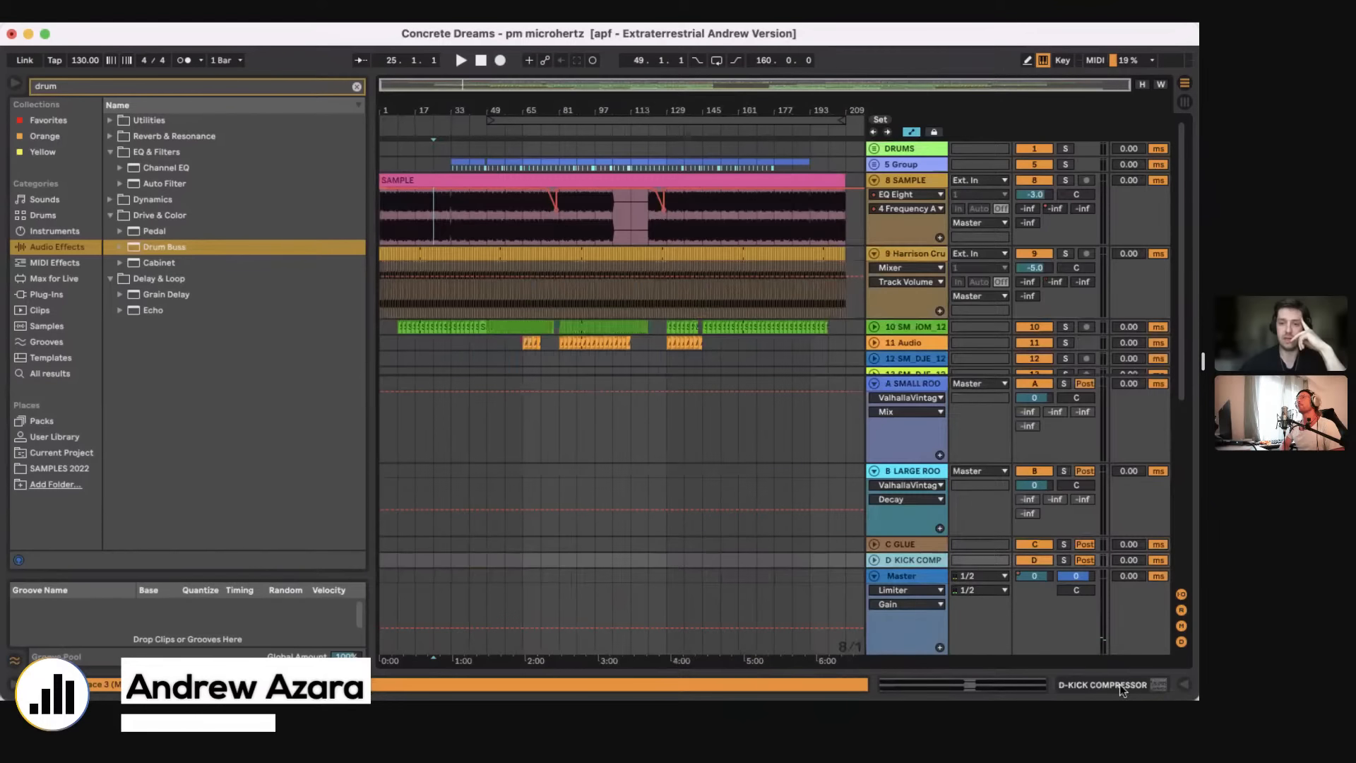
pyautogui.press('super+alt+l')
pyautogui.press('super+alt+l')
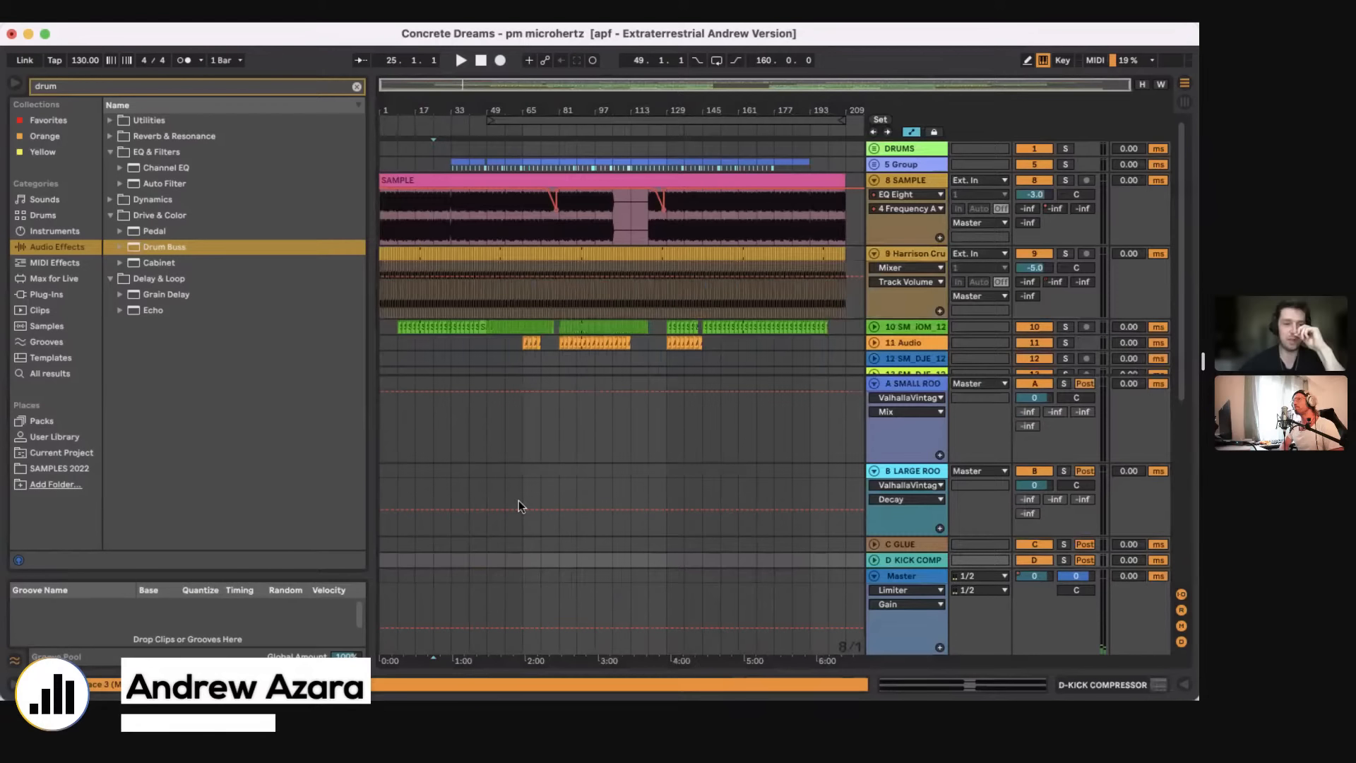
# Step: Set the insertion point at bar 33 and point out the D KICK COMPRESSOR and C GLUE returns by selecting them alternately
pyautogui.click(482, 188)
pyautogui.click(939, 560)
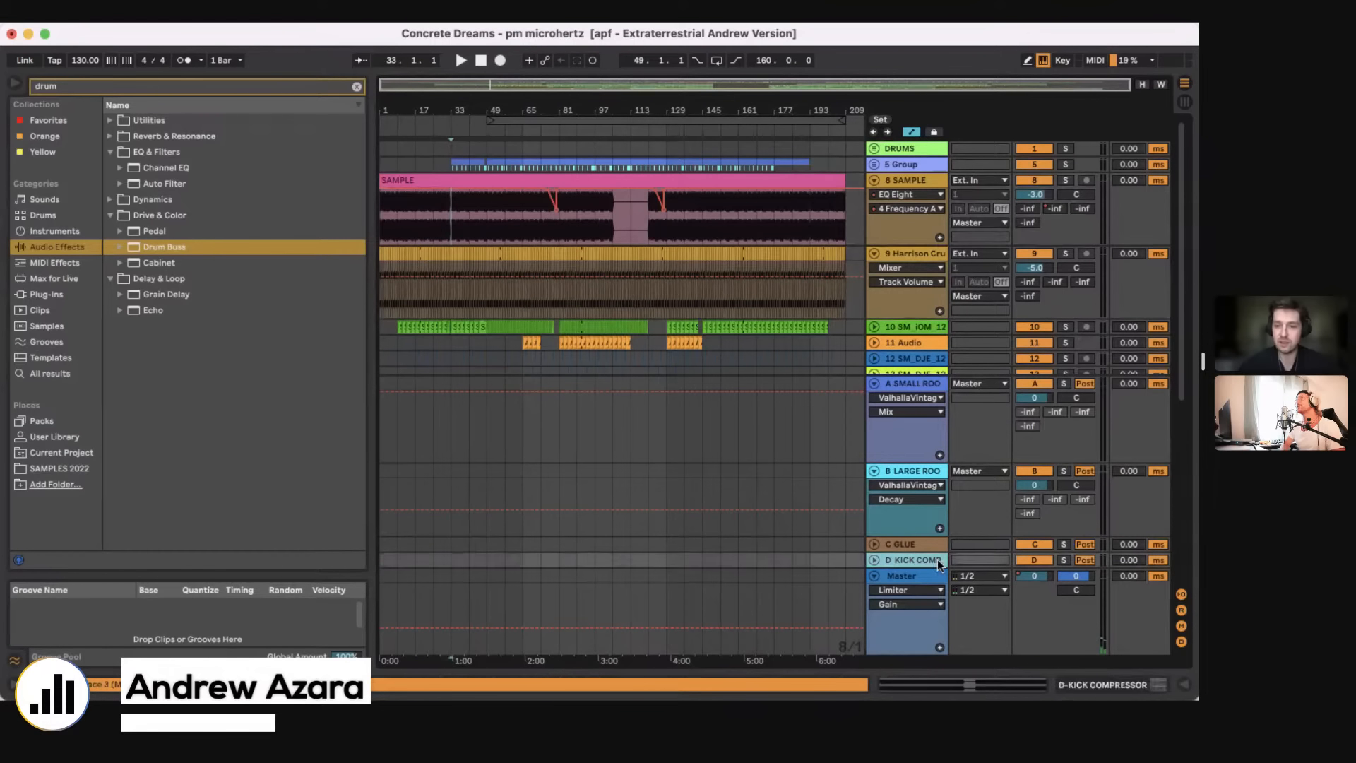
pyautogui.click(927, 570)
pyautogui.click(917, 529)
pyautogui.click(917, 546)
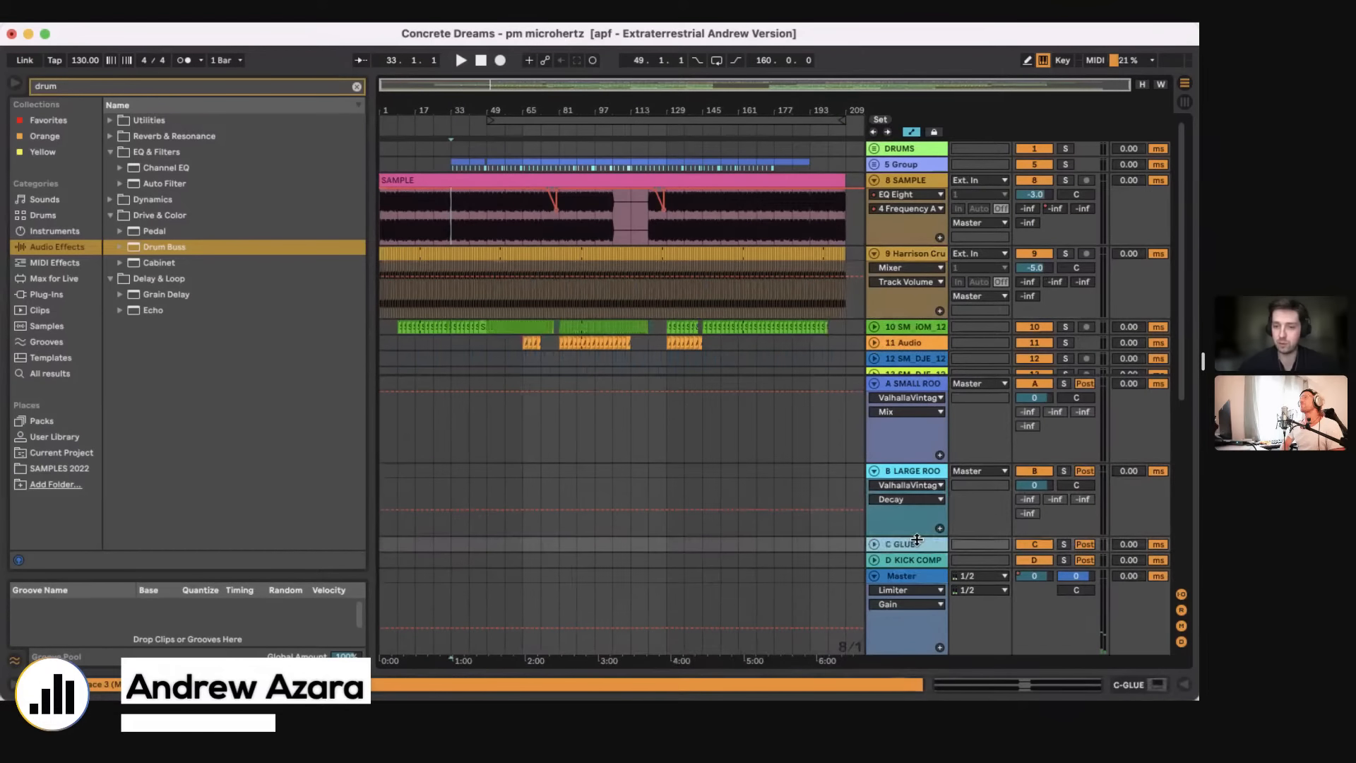
pyautogui.click(917, 555)
pyautogui.click(916, 546)
pyautogui.click(916, 555)
pyautogui.click(916, 546)
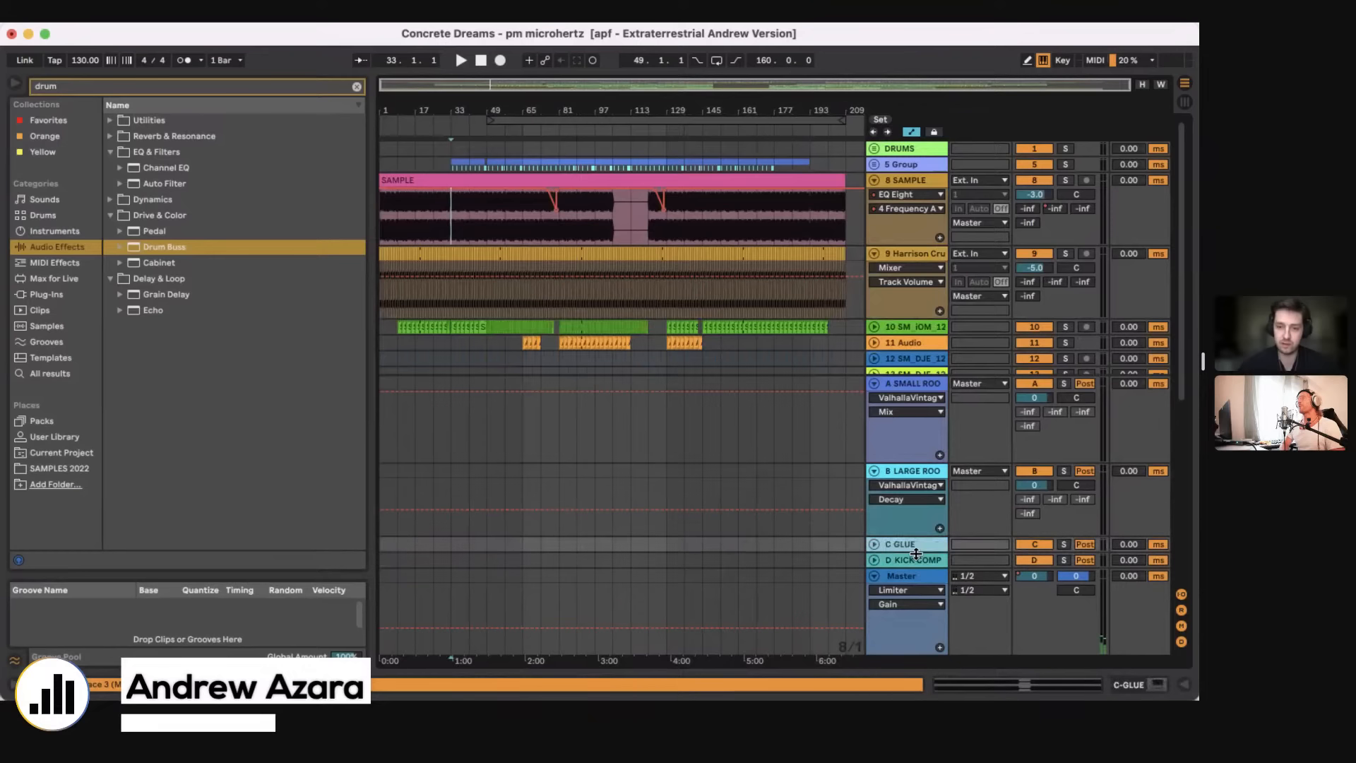
pyautogui.click(915, 555)
pyautogui.click(916, 550)
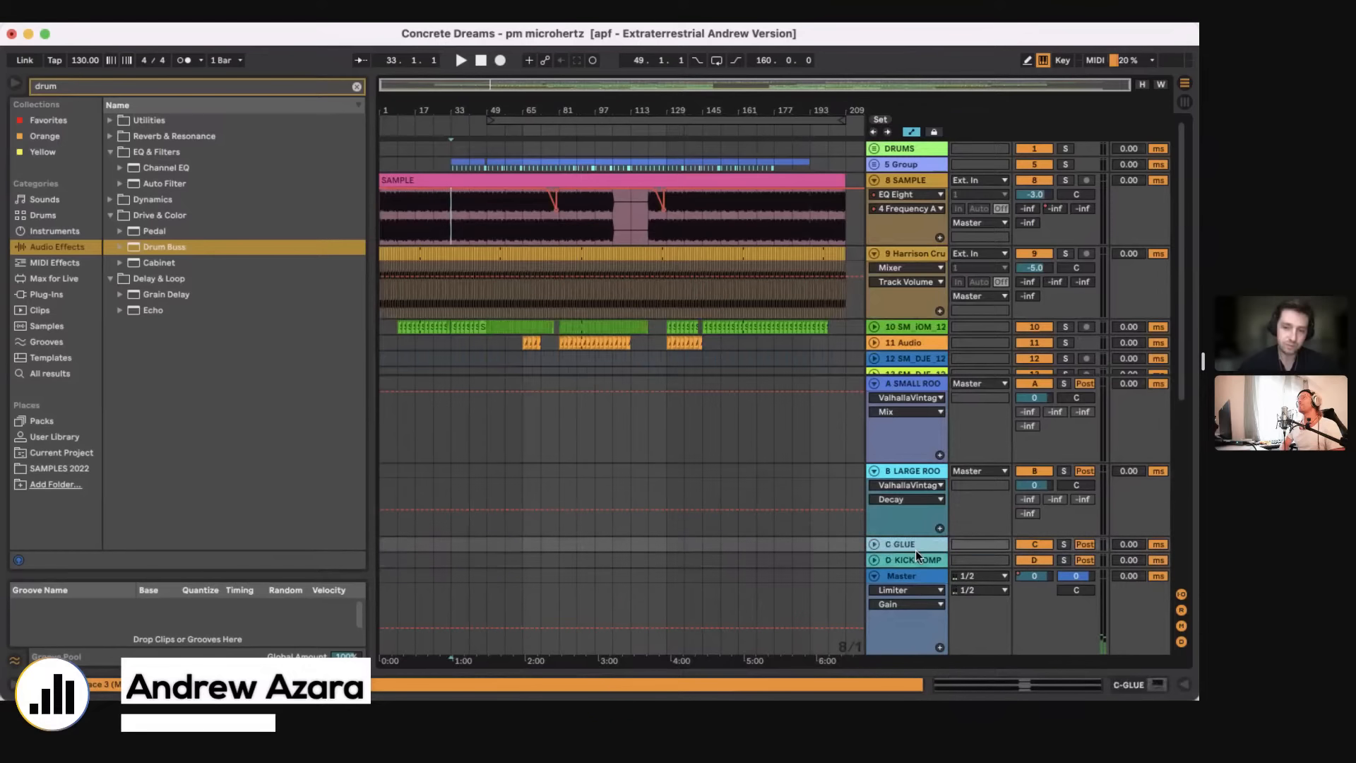
# Step: Set the insertion point at bar 1 on the 11 Audio track and fold the A SMALL ROOM and B LARGE ROOM returns
pyautogui.click(380, 341)
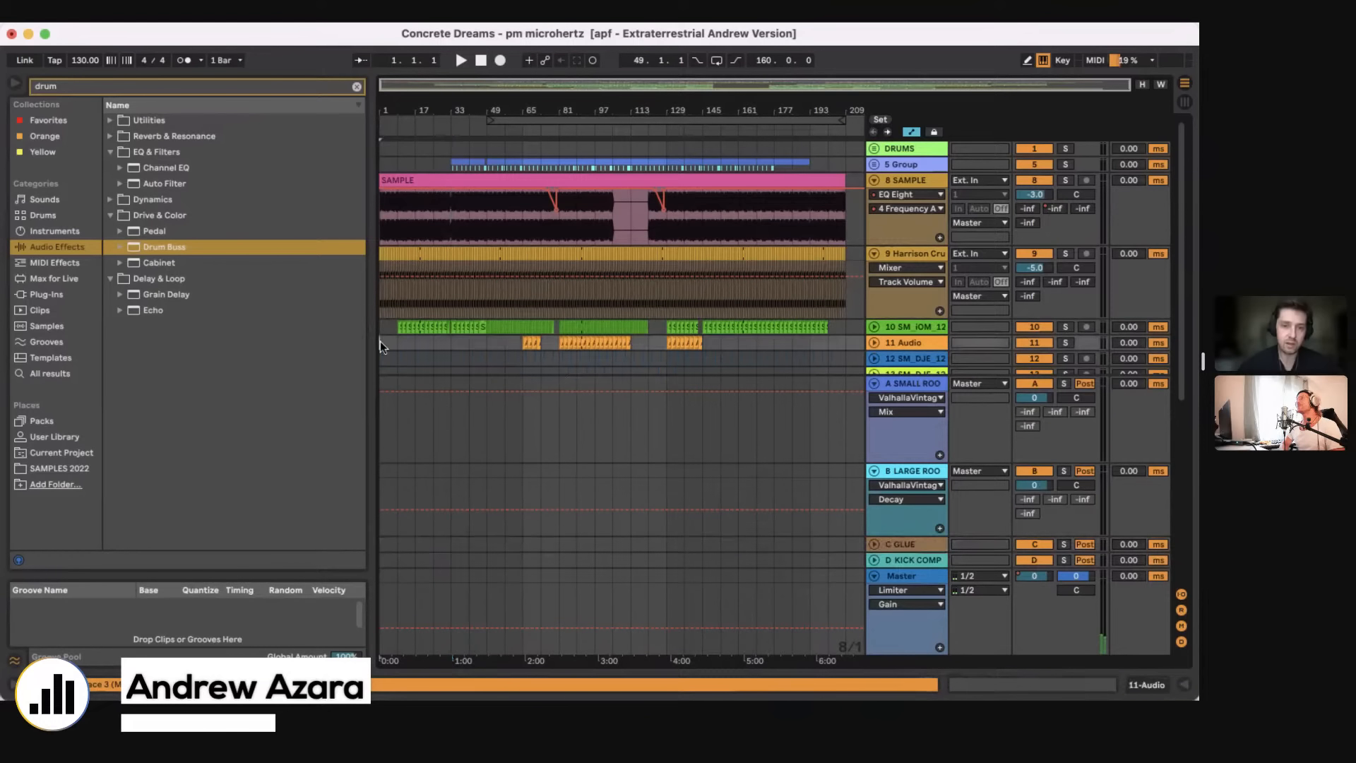
pyautogui.click(874, 383)
pyautogui.click(874, 470)
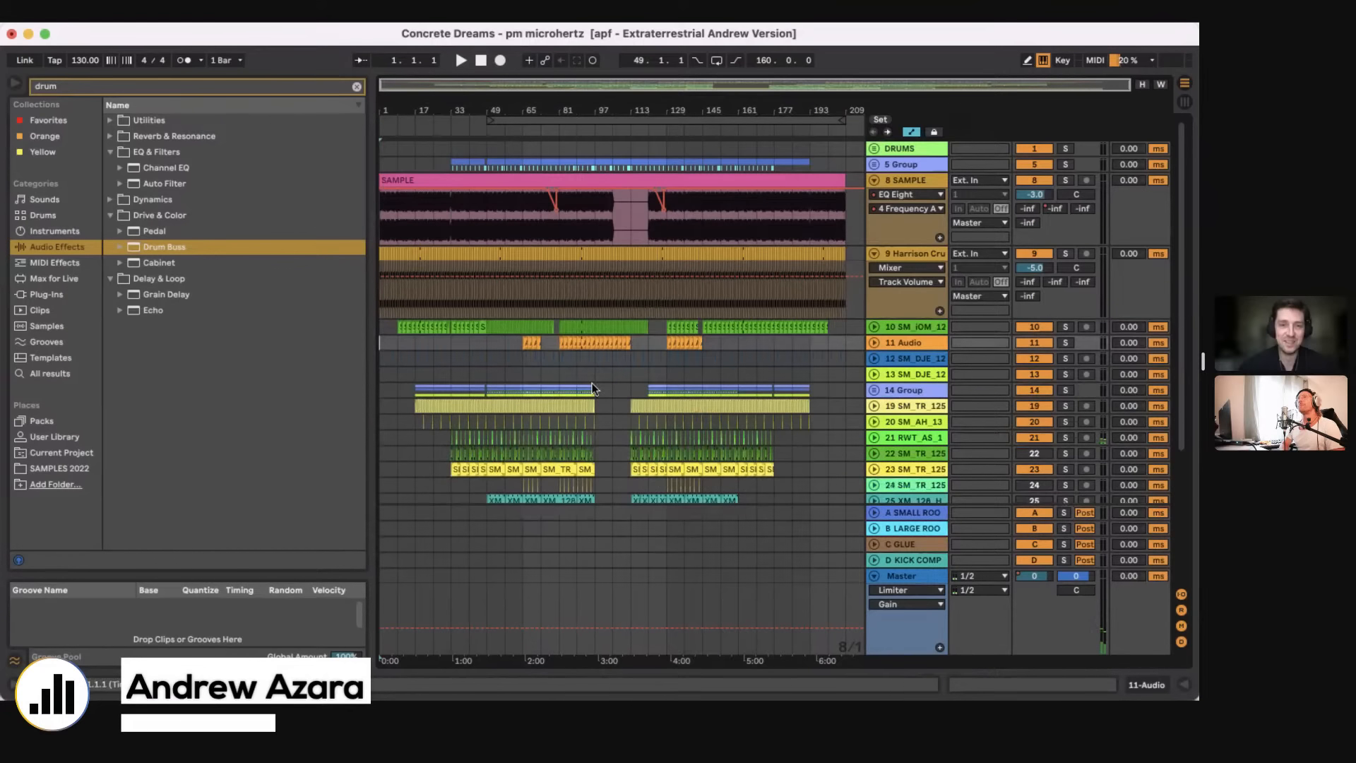
# Step: Mark bars 1 to 33 of the clip on the 8 SAMPLE track, and set the insertion point at bar 33
pyautogui.click(389, 234)
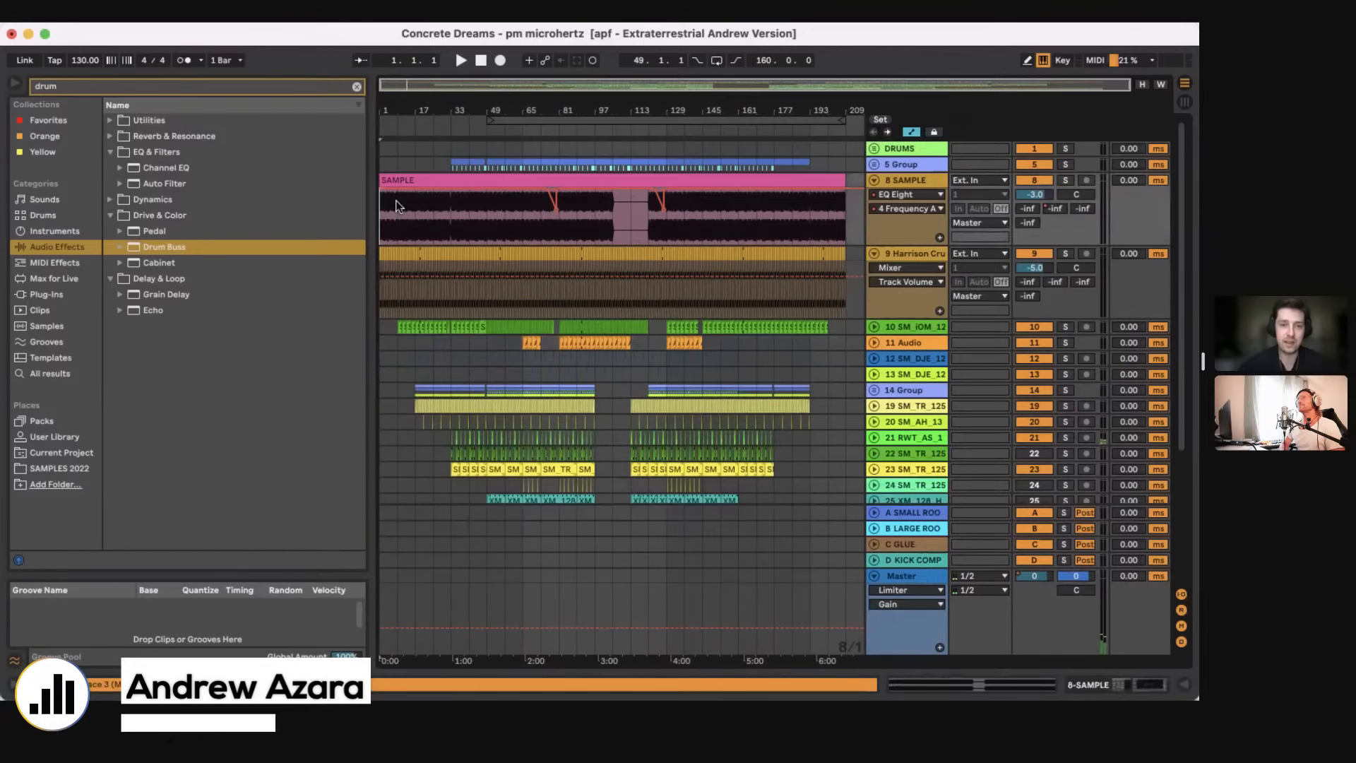
pyautogui.click(449, 174)
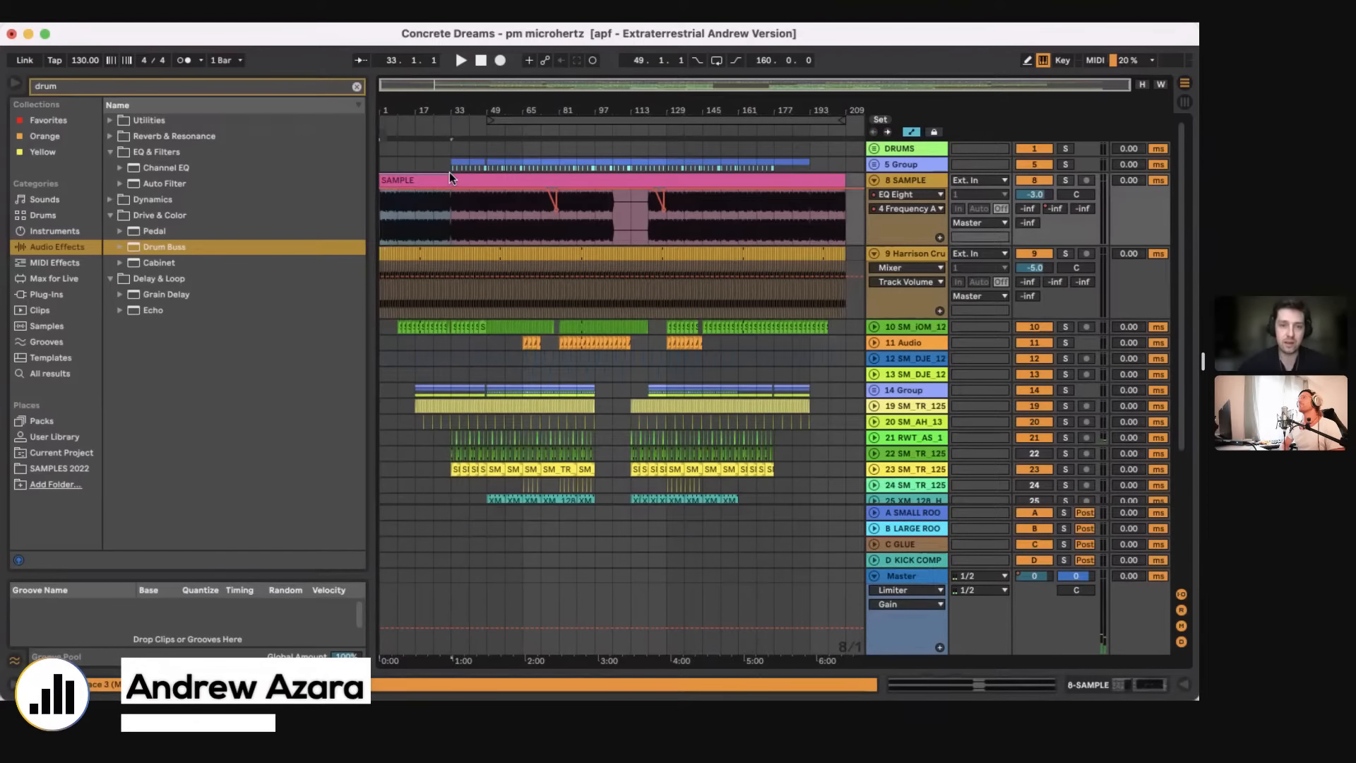
pyautogui.click(450, 220)
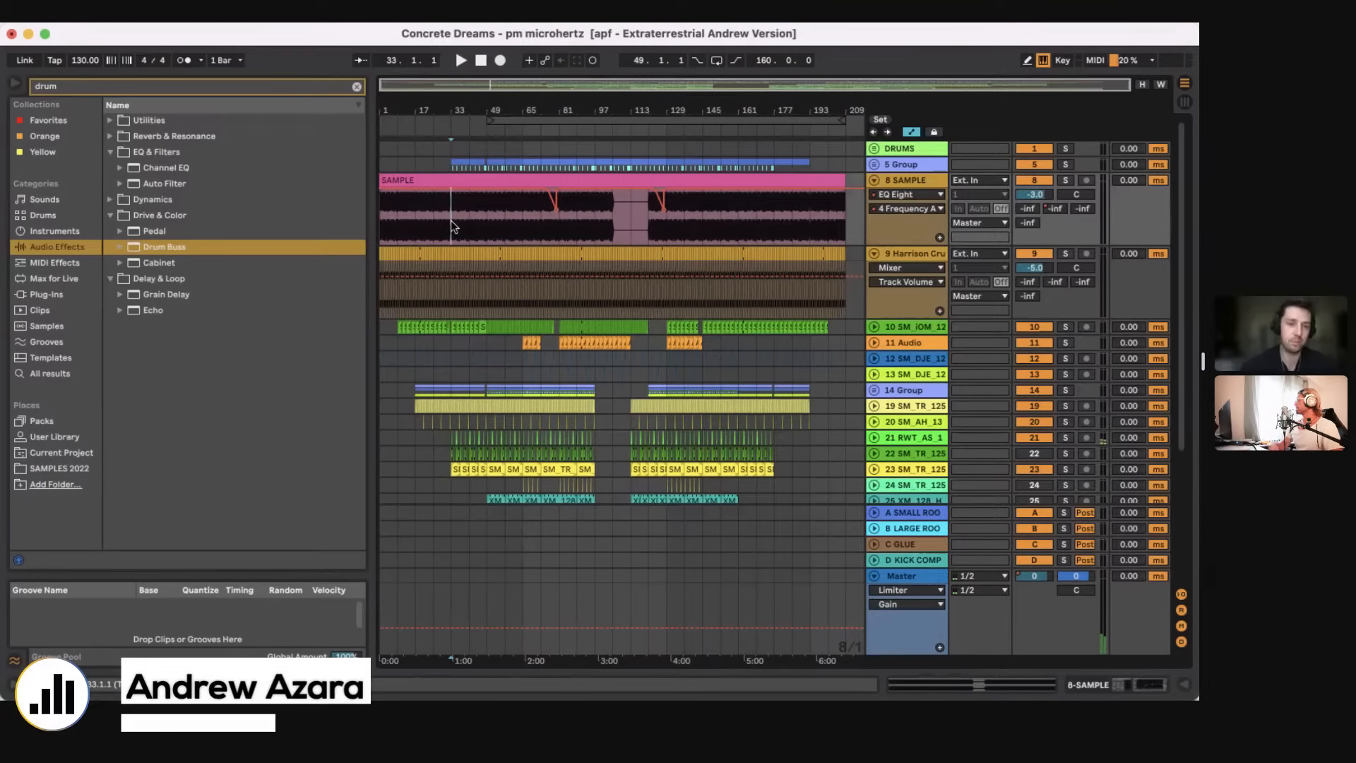
# Step: Solo the 9 Harrison Crump track and play it from bar 1
pyautogui.moveTo(382, 111); pyautogui.dragTo(382, 212)
pyautogui.click(382, 233)
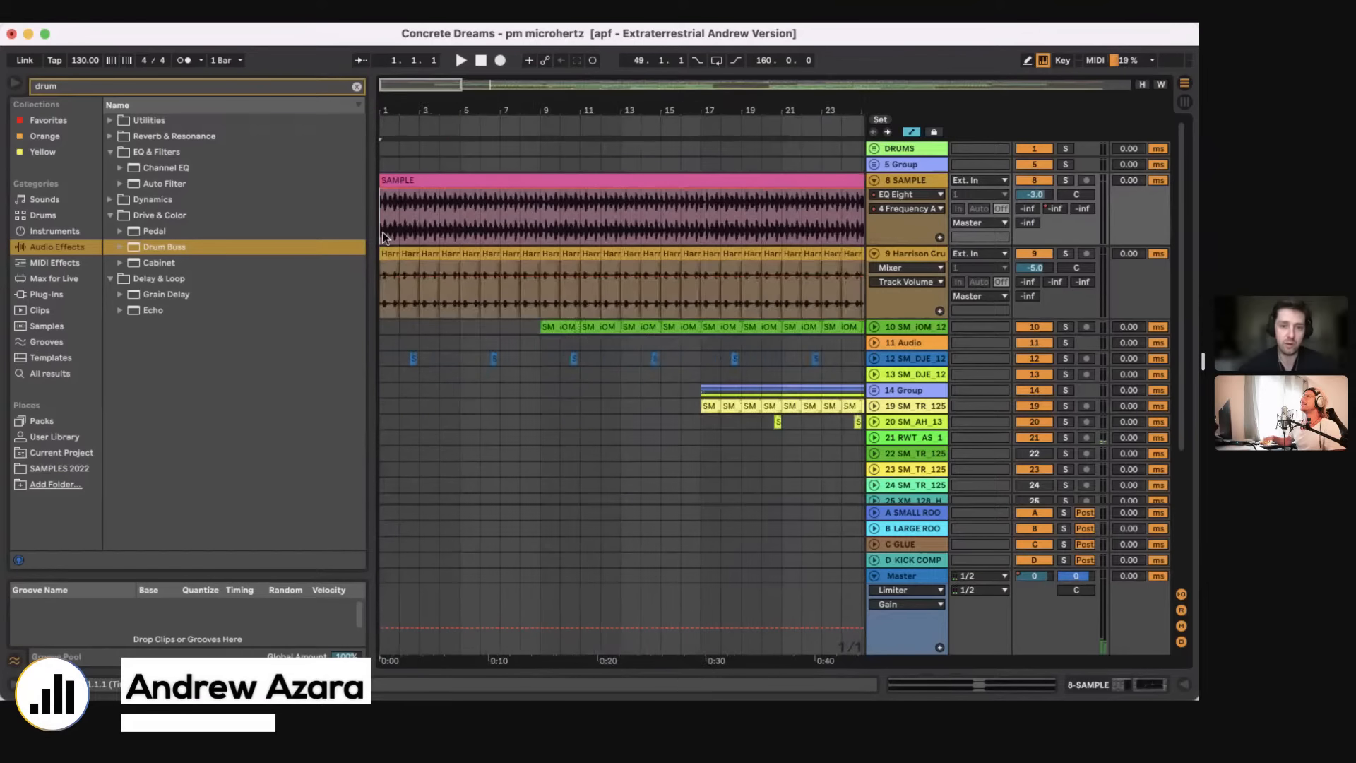
pyautogui.click(1066, 253)
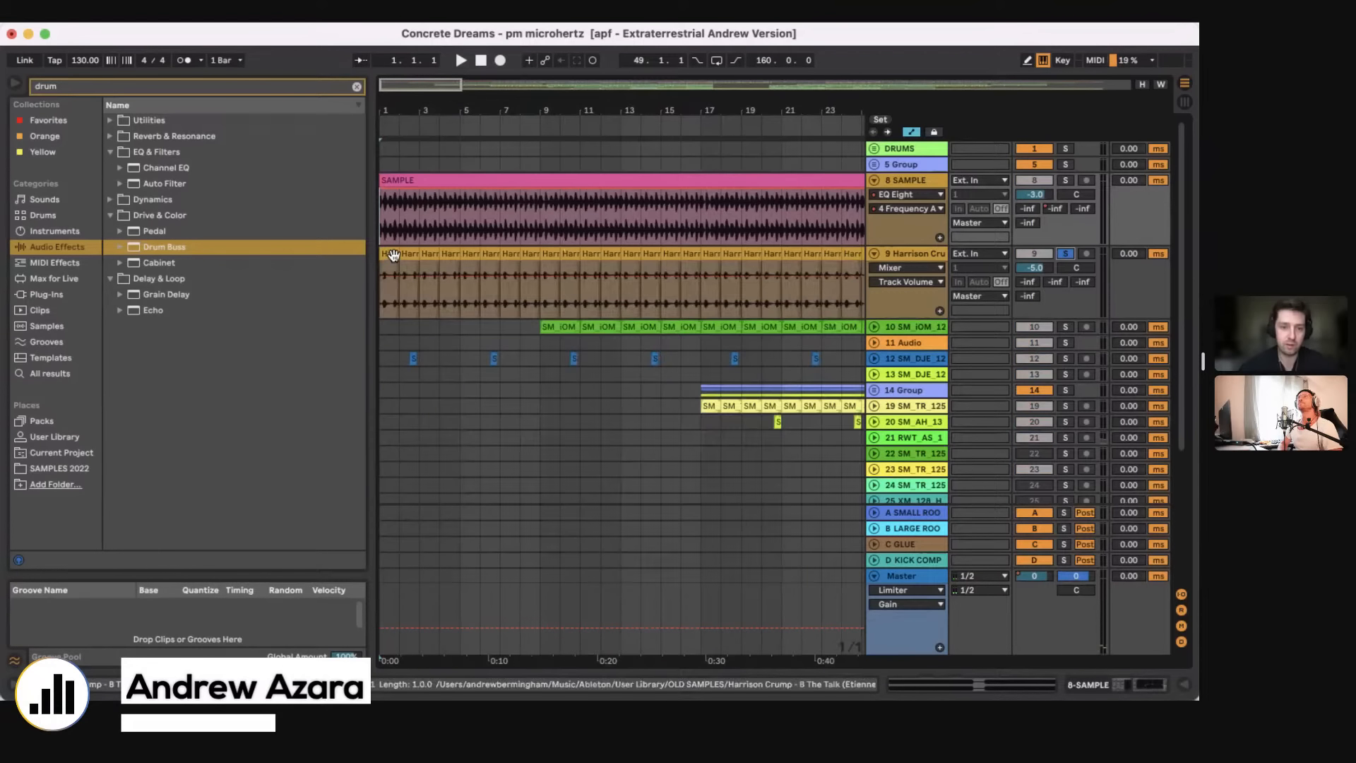
pyautogui.press('space')
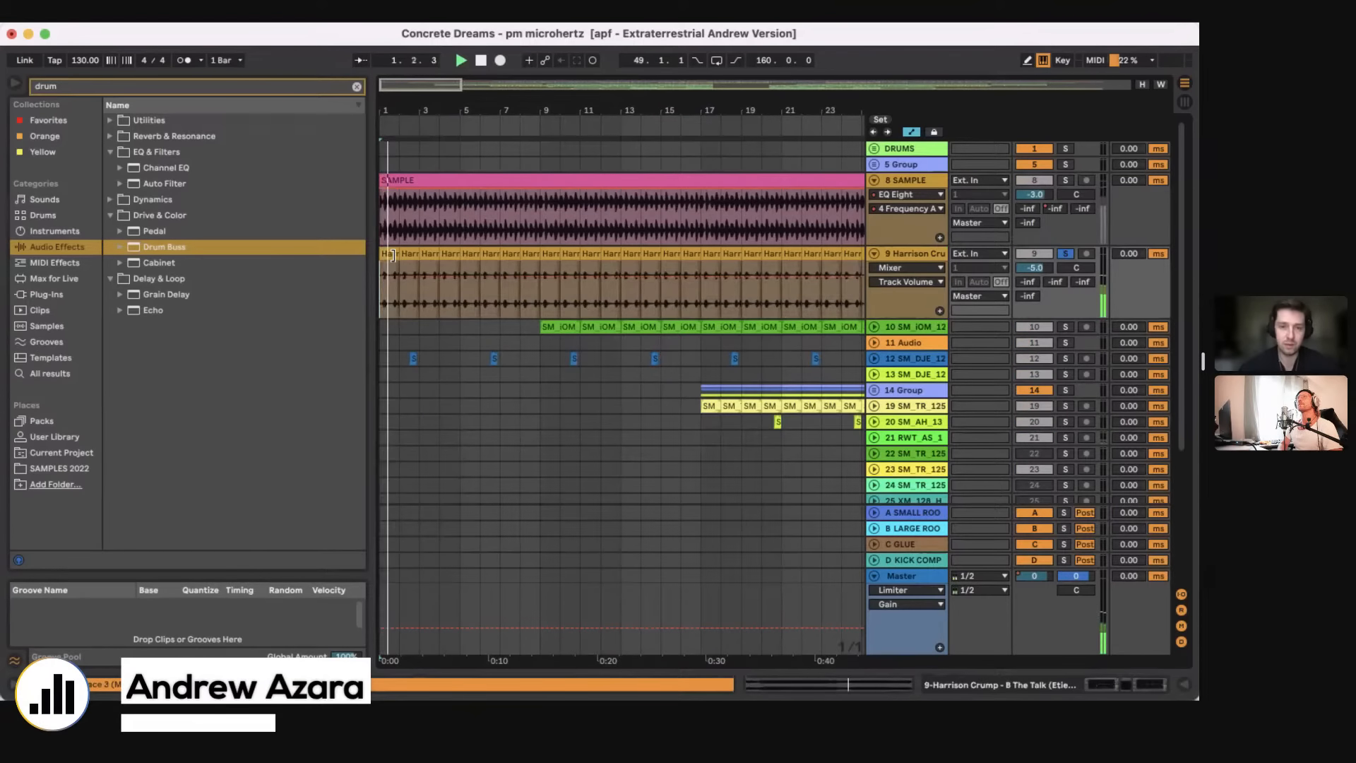
# Step: Reset the volume of the 9 Harrison Crump track to 0 dB
pyautogui.doubleClick(1042, 272)
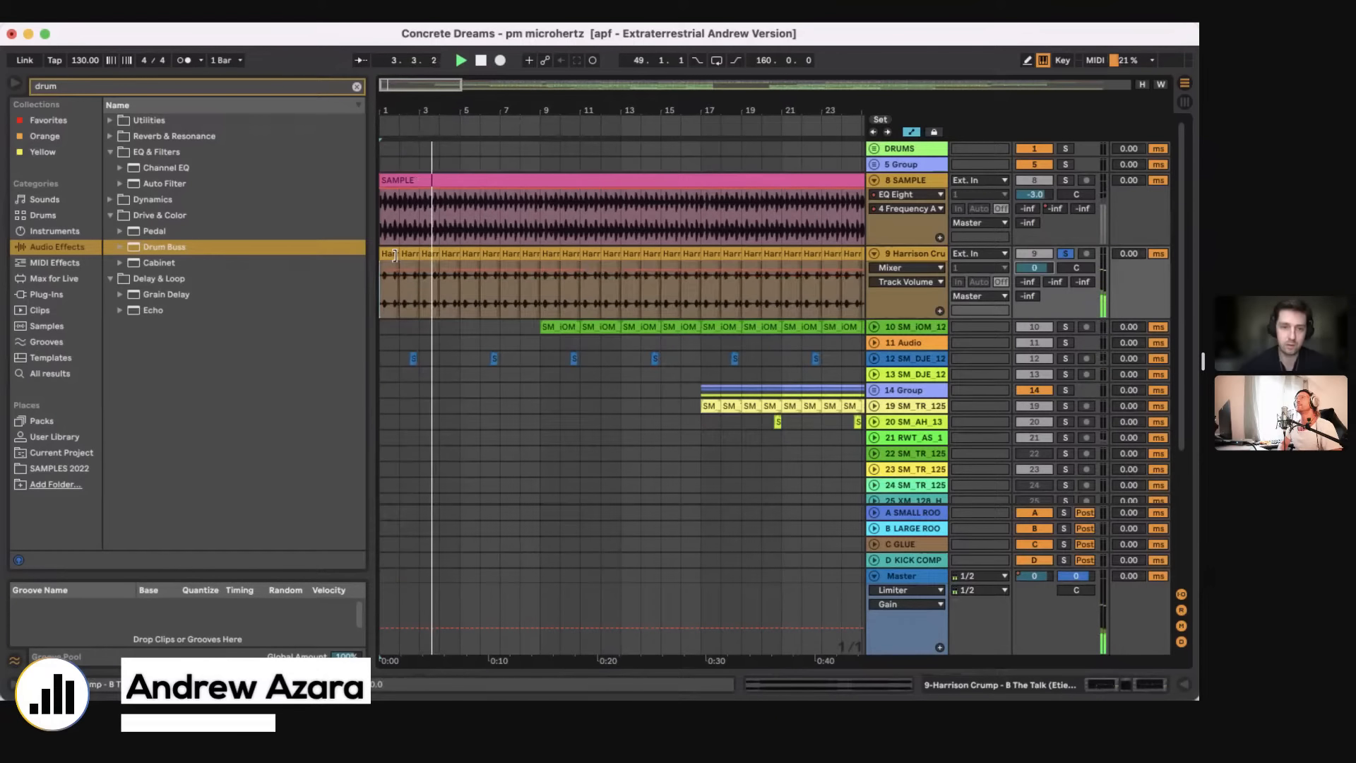
# Step: Extend the first clip on the 9 Harrison Crump track to bar 22, audition it, and undo the extension
pyautogui.moveTo(395, 256); pyautogui.dragTo(803, 291)
pyautogui.click(503, 300)
pyautogui.press('space')
pyautogui.press('space')
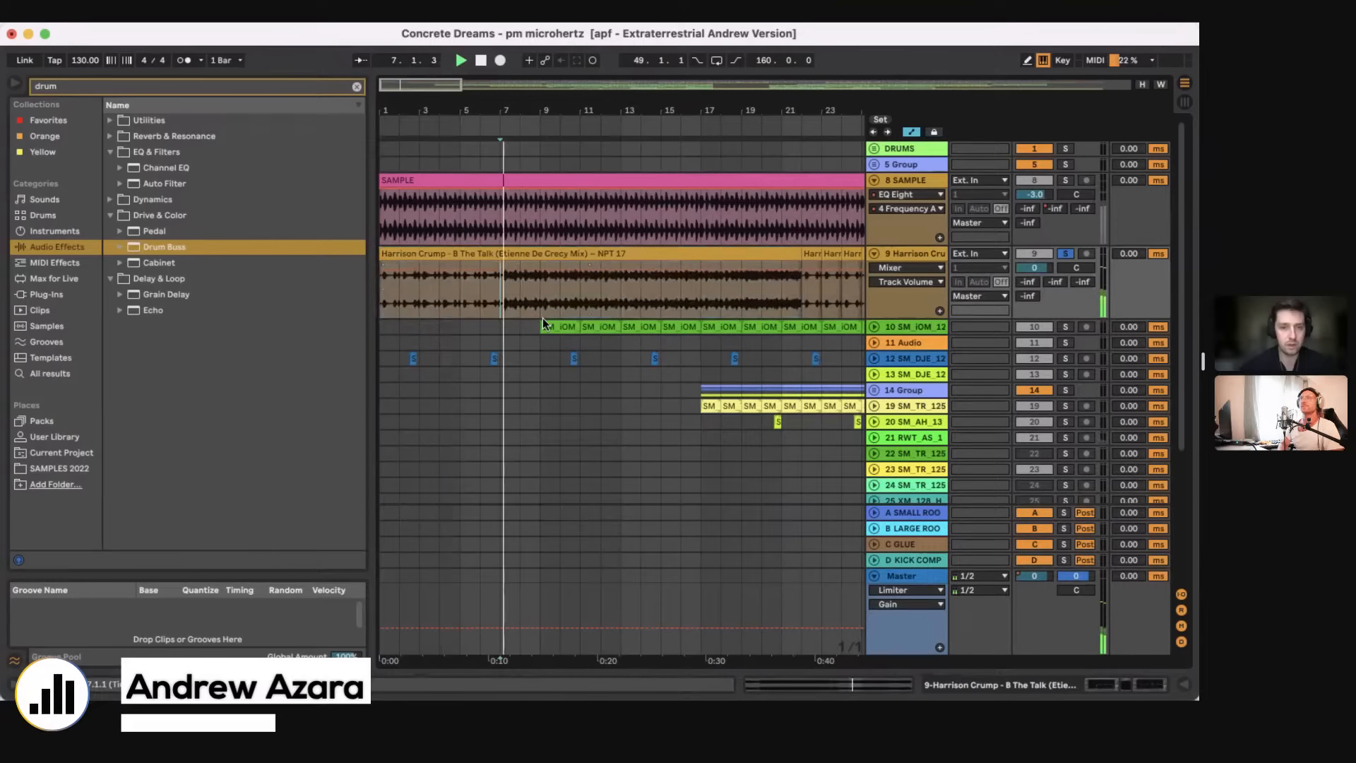
pyautogui.click(539, 302)
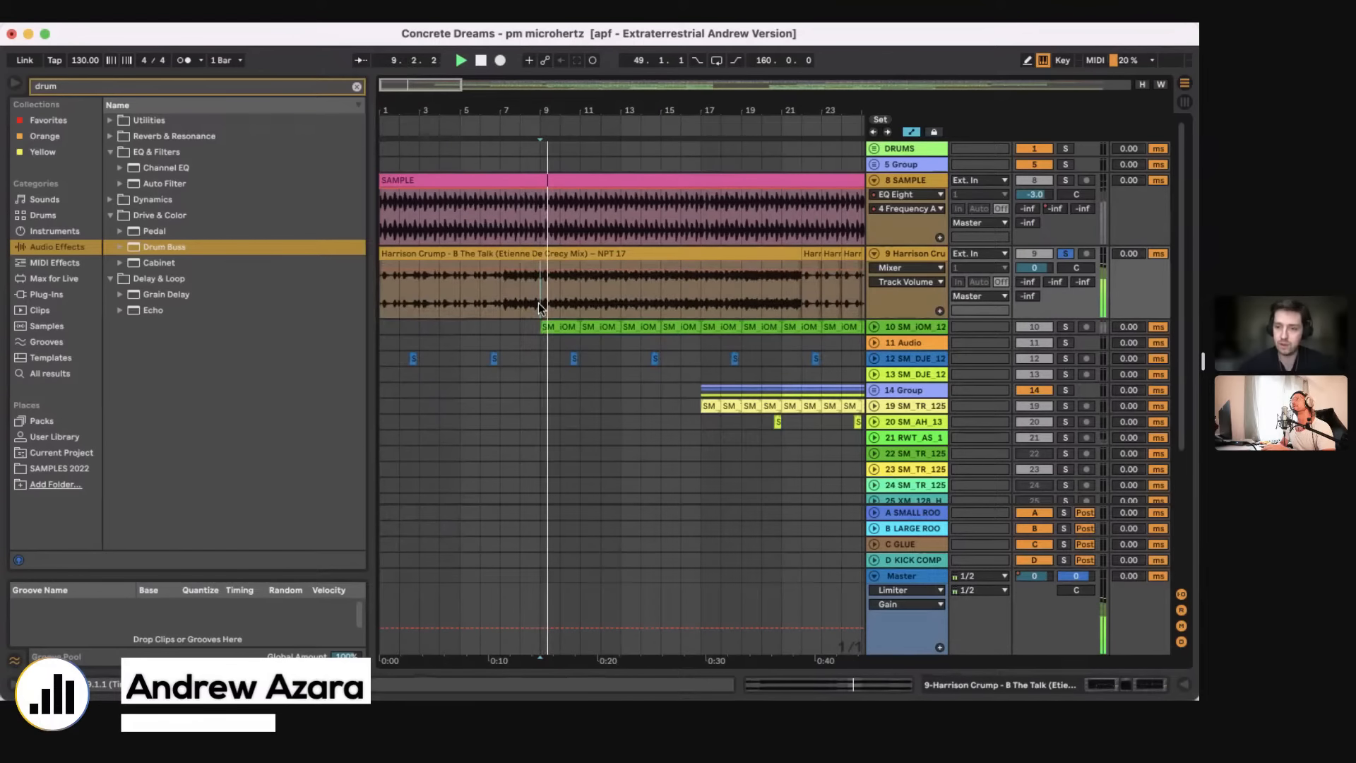
pyautogui.click(680, 291)
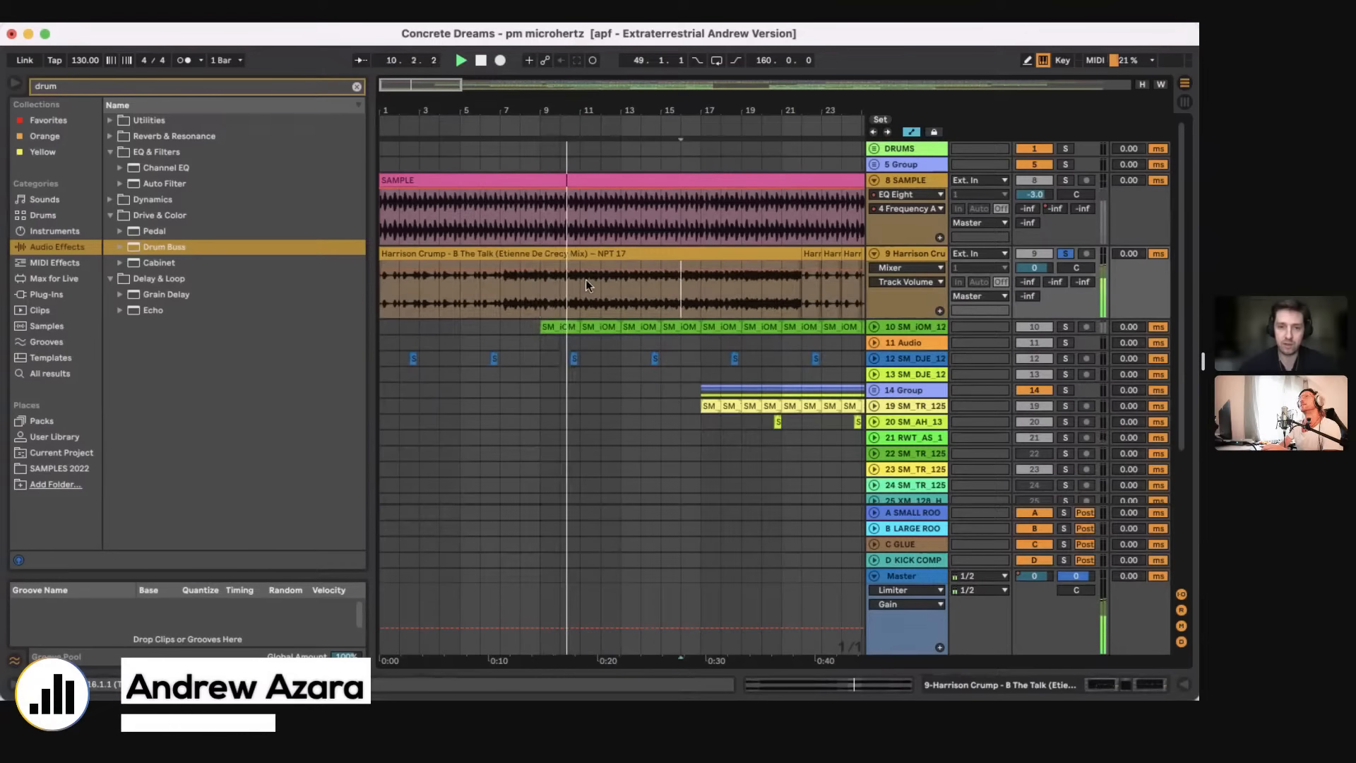
pyautogui.press('super+z')
# Step: Play the soloed 9 Harrison Crump track from bar 1, set the insertion point at bar 3, and stop playback
pyautogui.click(389, 297)
pyautogui.press('space')
pyautogui.press('space')
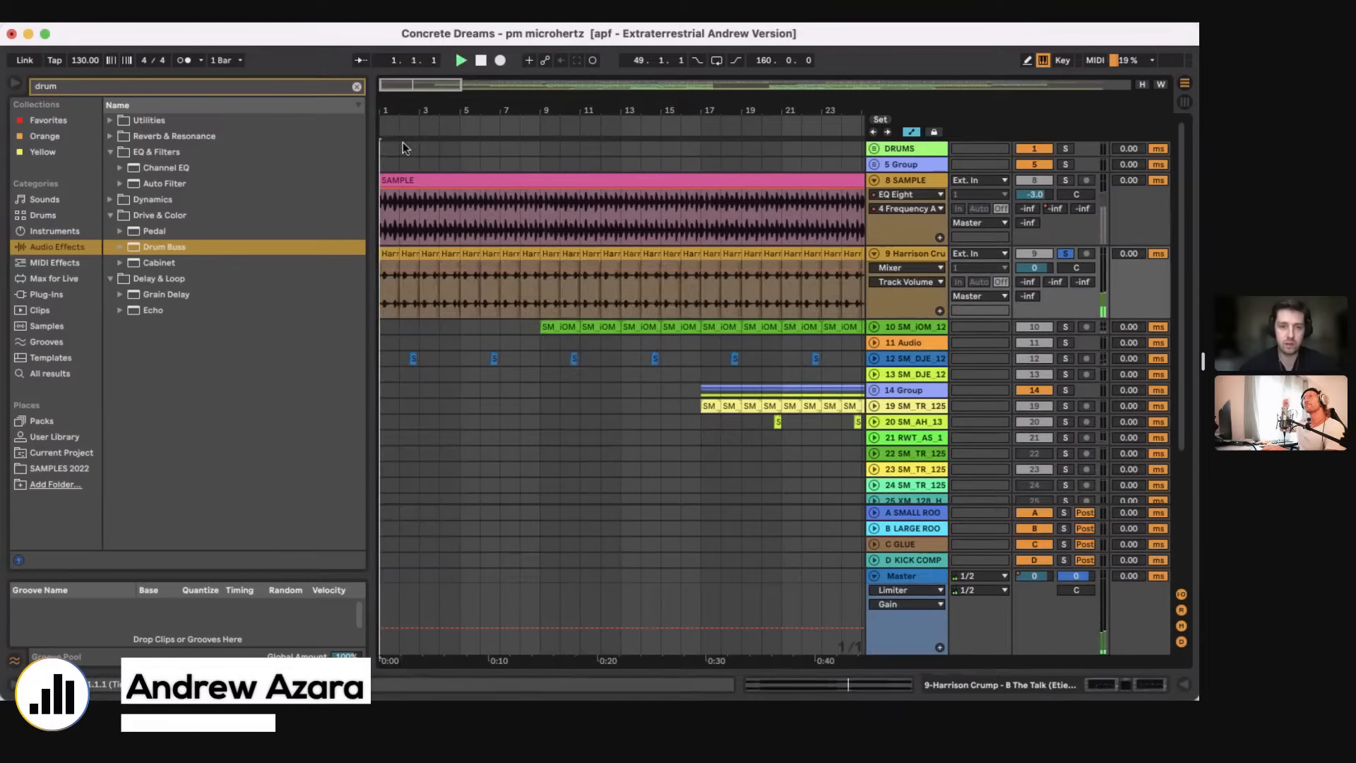
pyautogui.moveTo(404, 111); pyautogui.dragTo(428, 180)
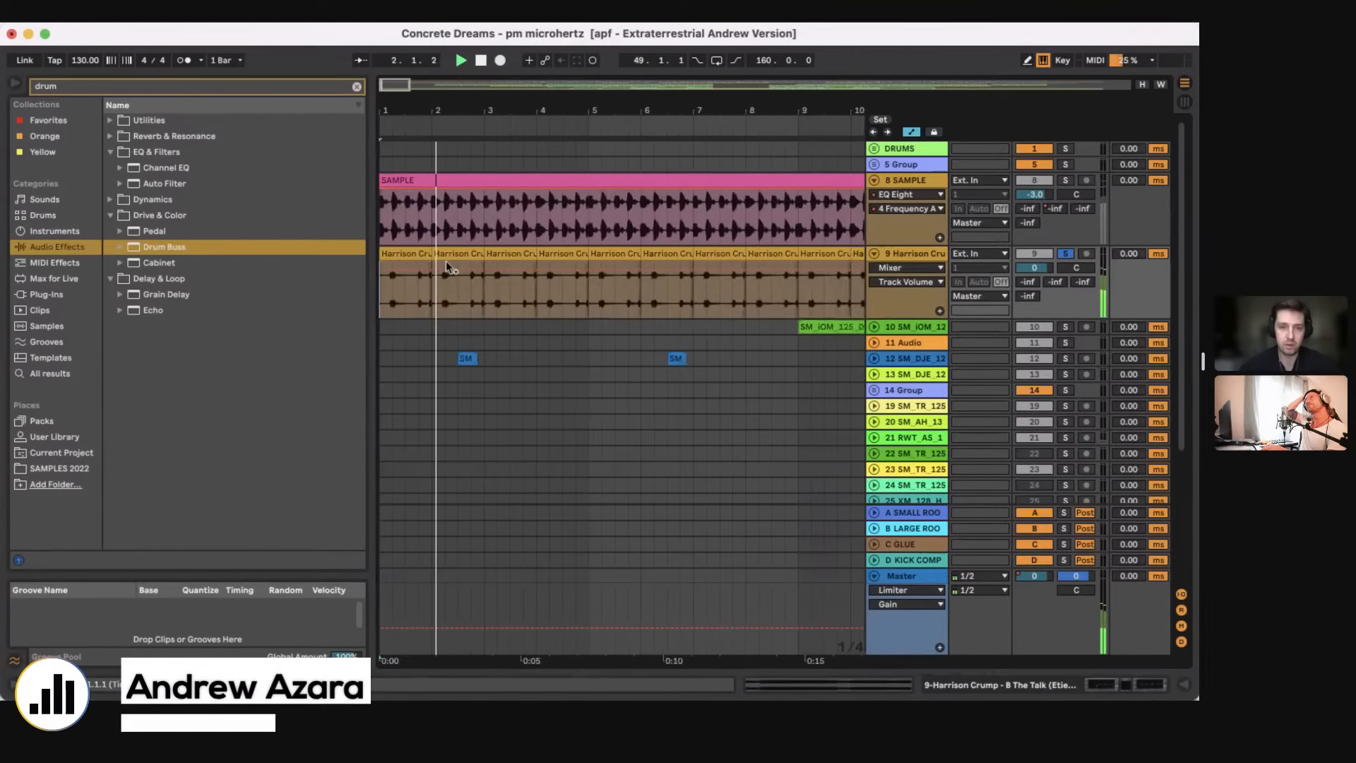
pyautogui.click(479, 304)
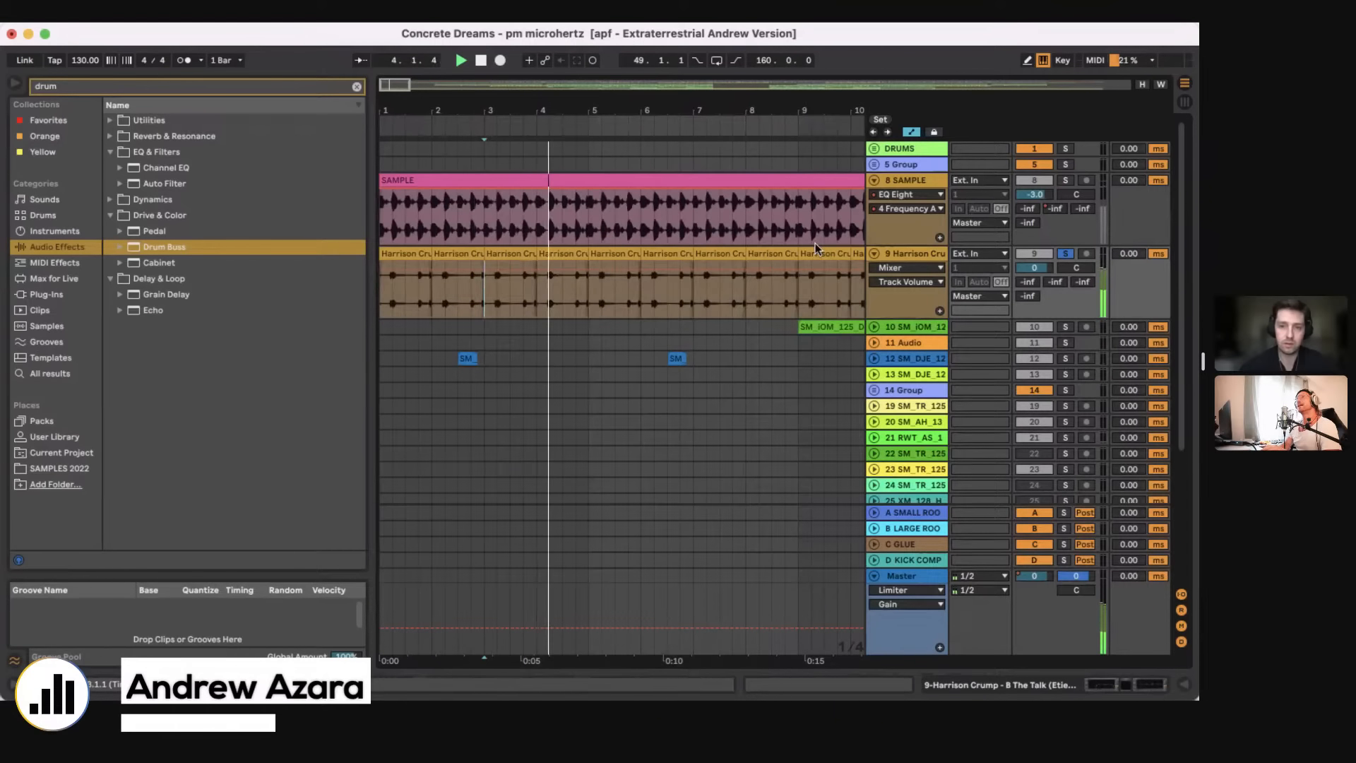
pyautogui.press('space')
# Step: Compare the opening bars of the 8 SAMPLE and 9 Harrison Crump tracks, placing the insertion point at bar 1 on each
pyautogui.doubleClick(388, 110)
pyautogui.moveTo(382, 110); pyautogui.dragTo(379, 216)
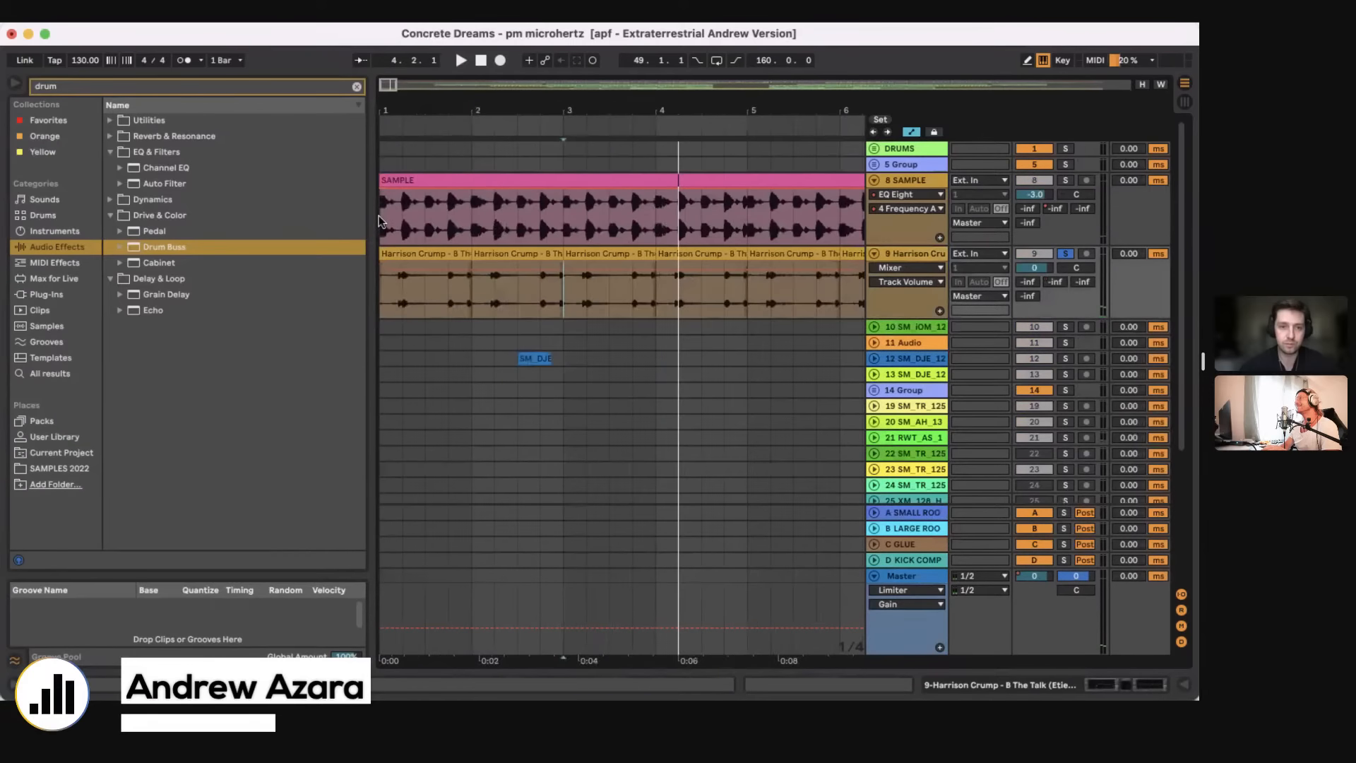
pyautogui.click(379, 215)
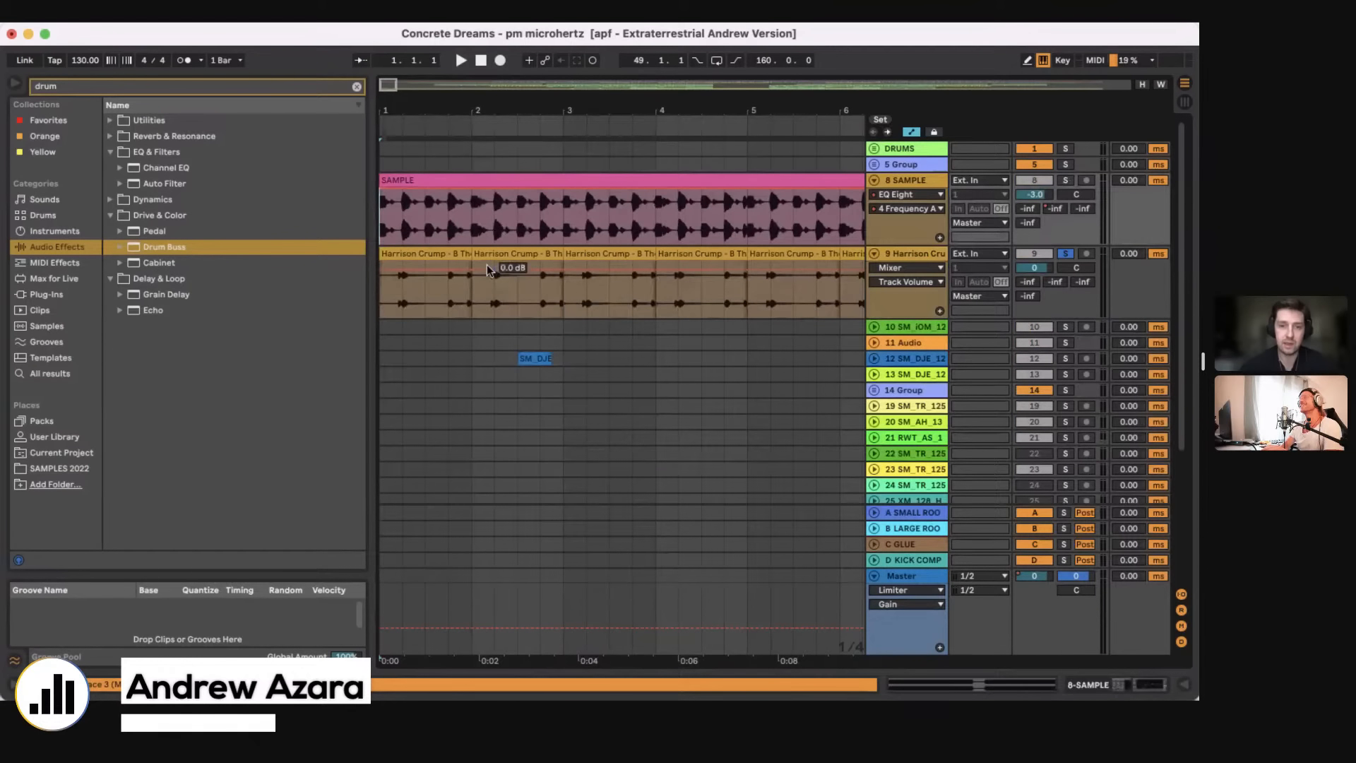
pyautogui.click(385, 300)
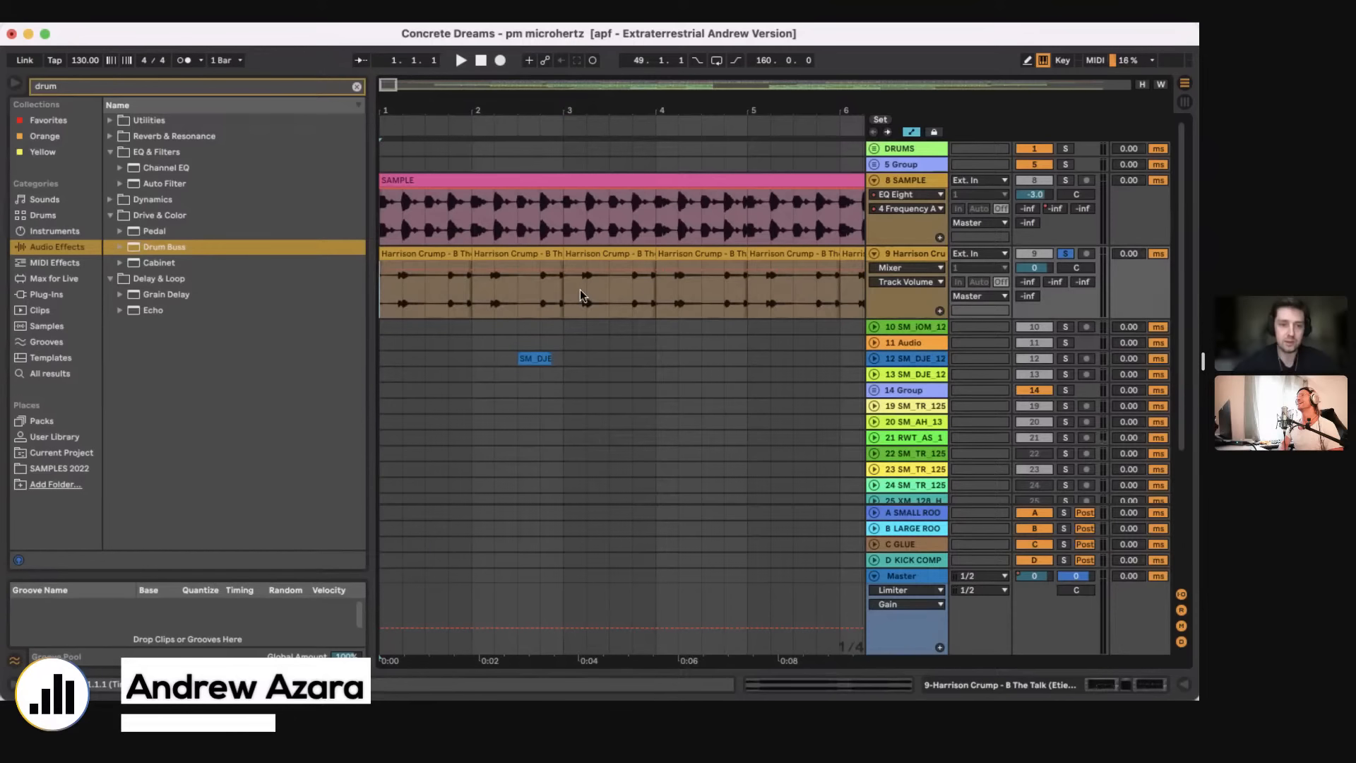
pyautogui.click(386, 225)
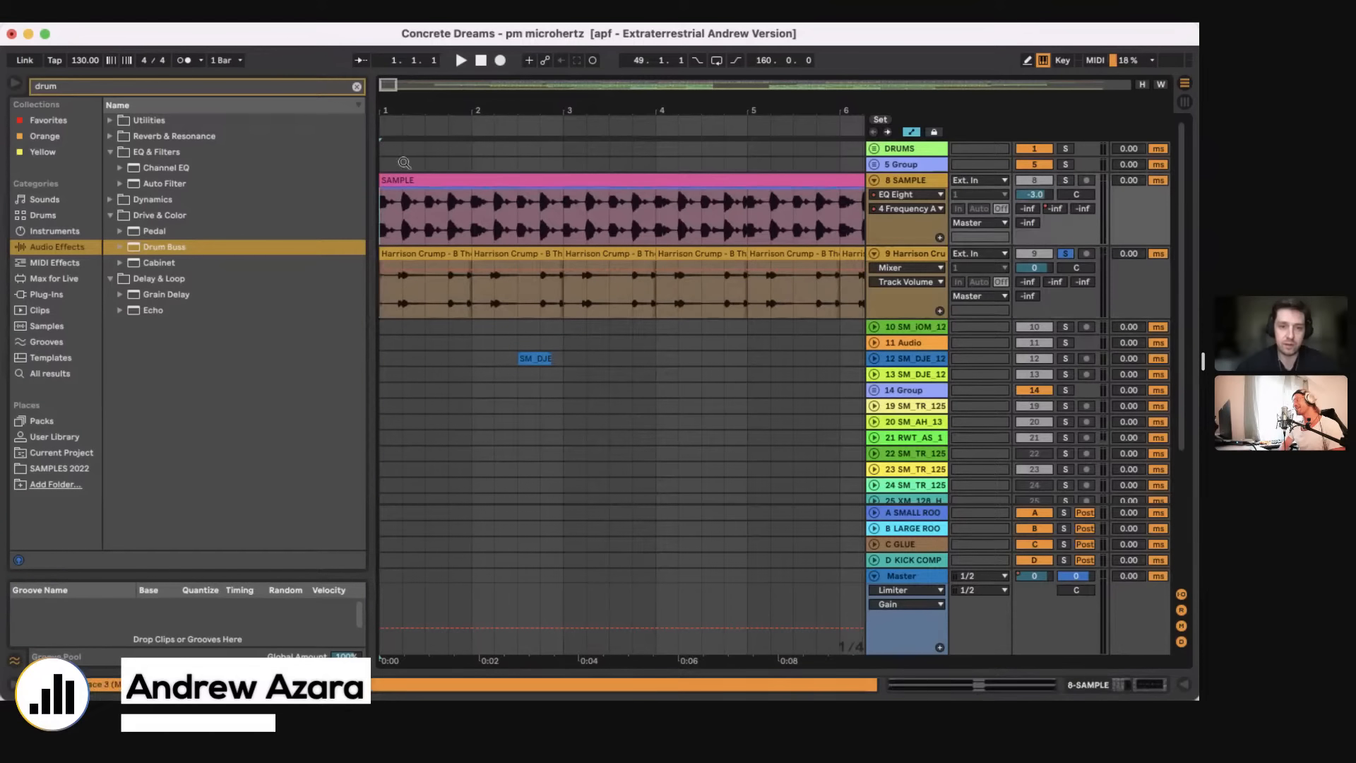
# Step: Solo the 8 SAMPLE track, play its clip from bar 1, and inspect its Drum Buss and EQ Eight devices
pyautogui.click(1065, 180)
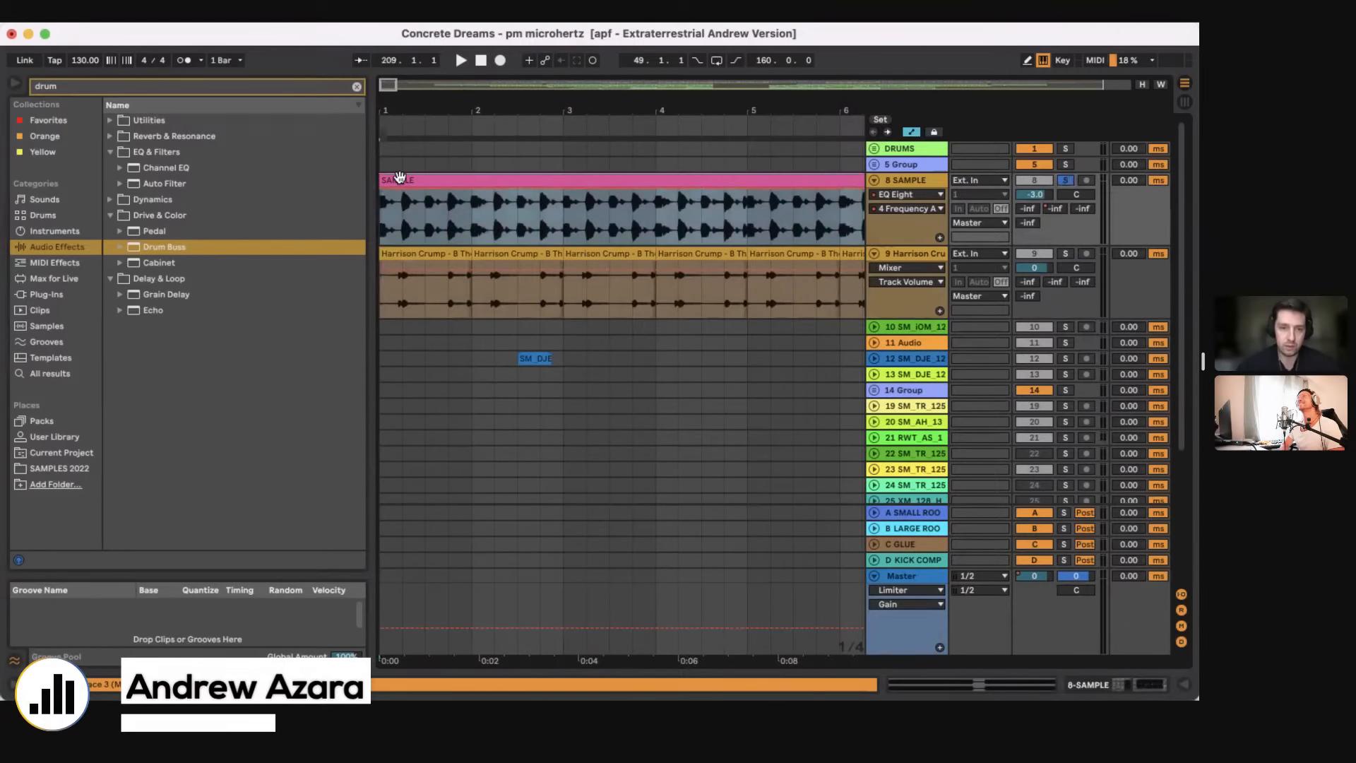
pyautogui.click(399, 177)
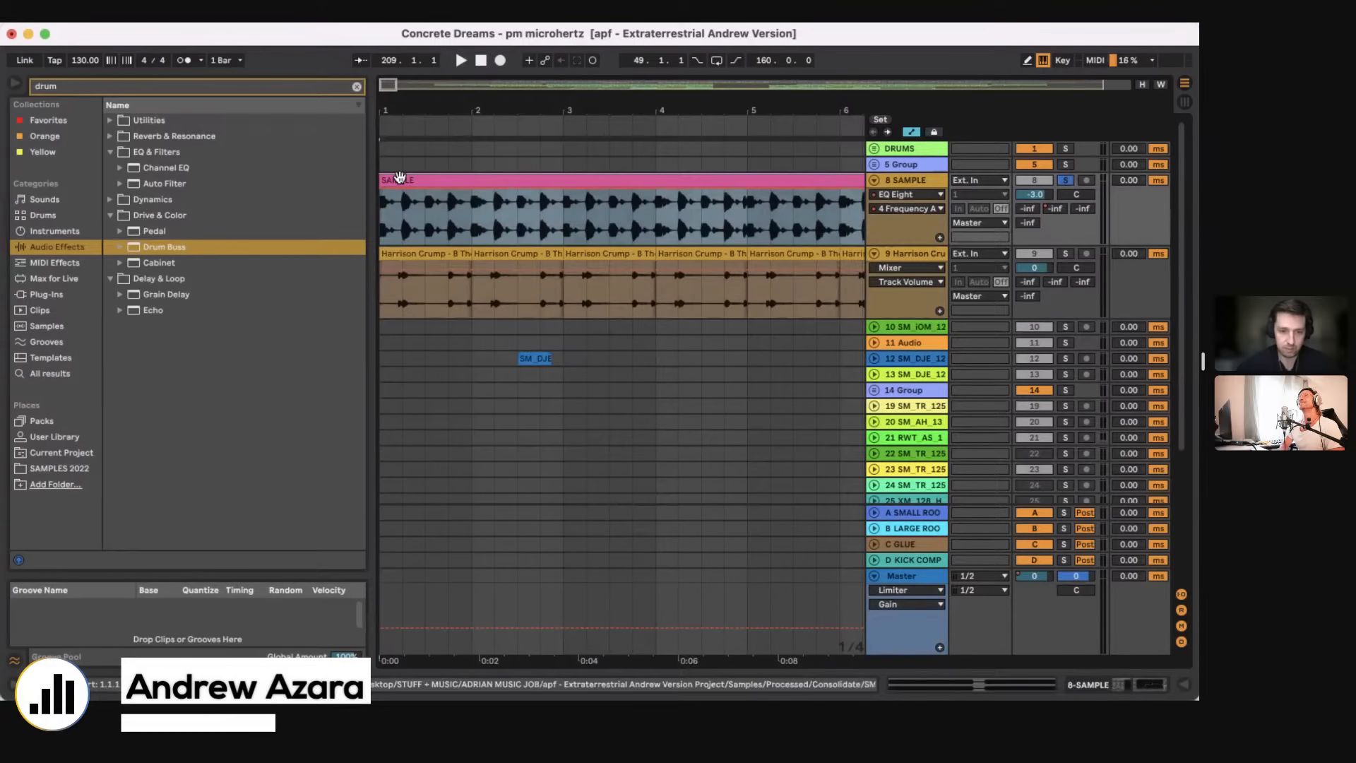
pyautogui.press('space')
pyautogui.click(1129, 685)
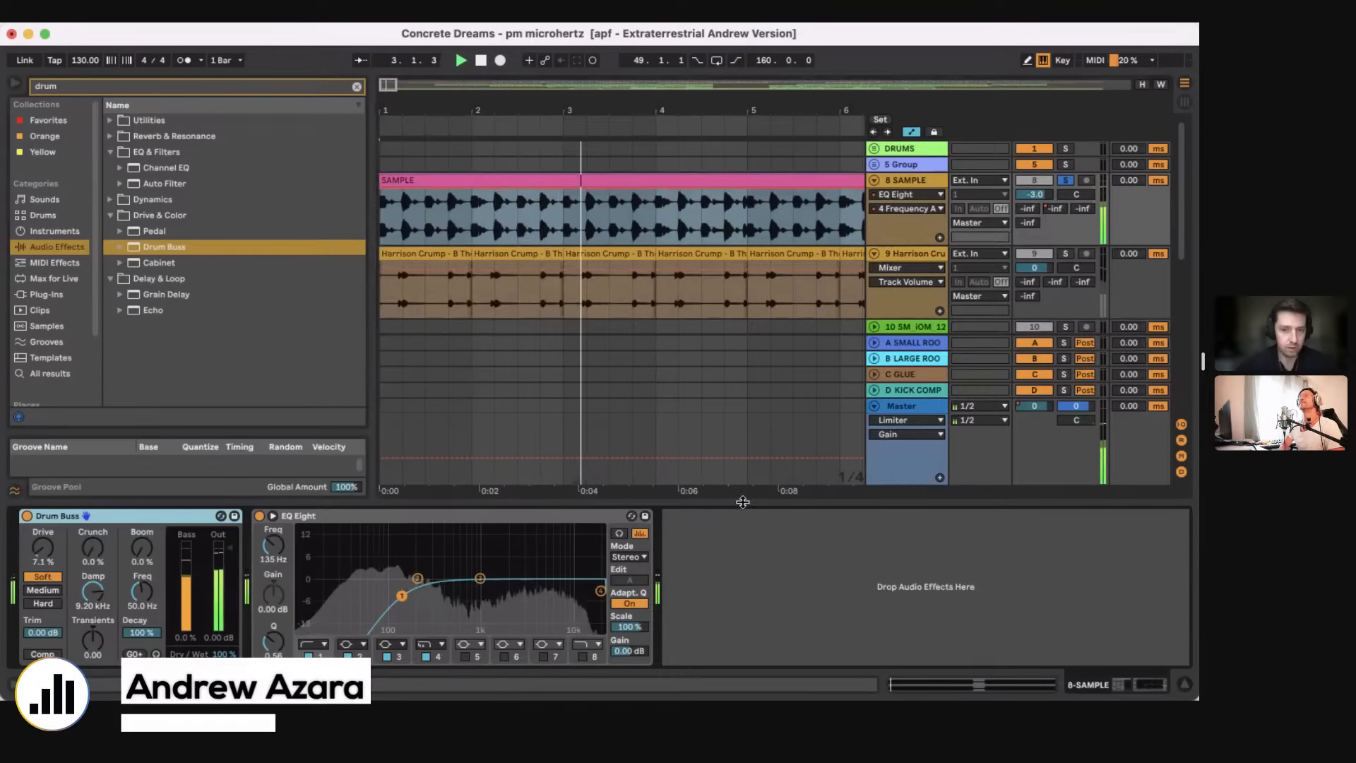
pyautogui.moveTo(743, 502); pyautogui.dragTo(746, 600)
# Step: Add the 9 Harrison Crump track to the solo and turn on an 8-bar loop starting at bar 1
pyautogui.keyDown('super'); pyautogui.click(1066, 253); pyautogui.keyUp('super')
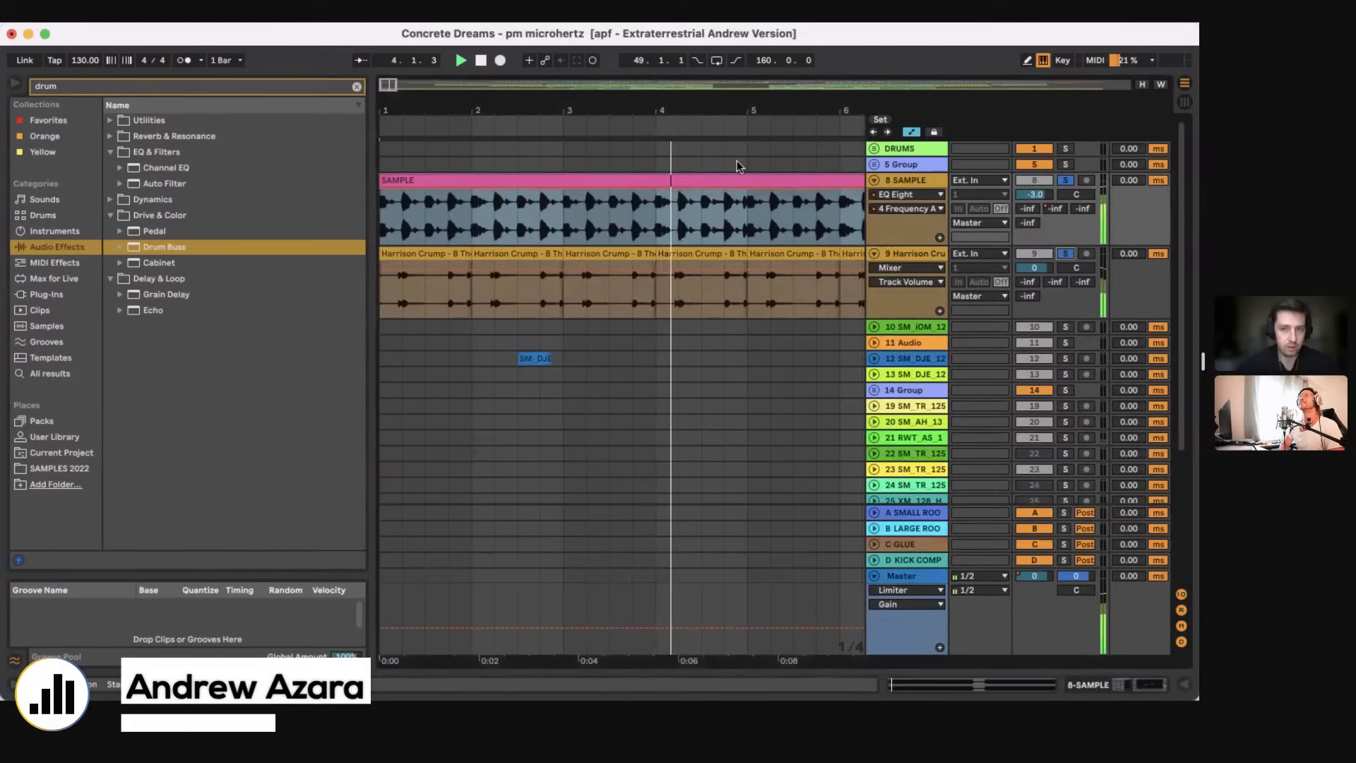
pyautogui.moveTo(397, 84); pyautogui.dragTo(394, 123)
pyautogui.doubleClick(749, 104)
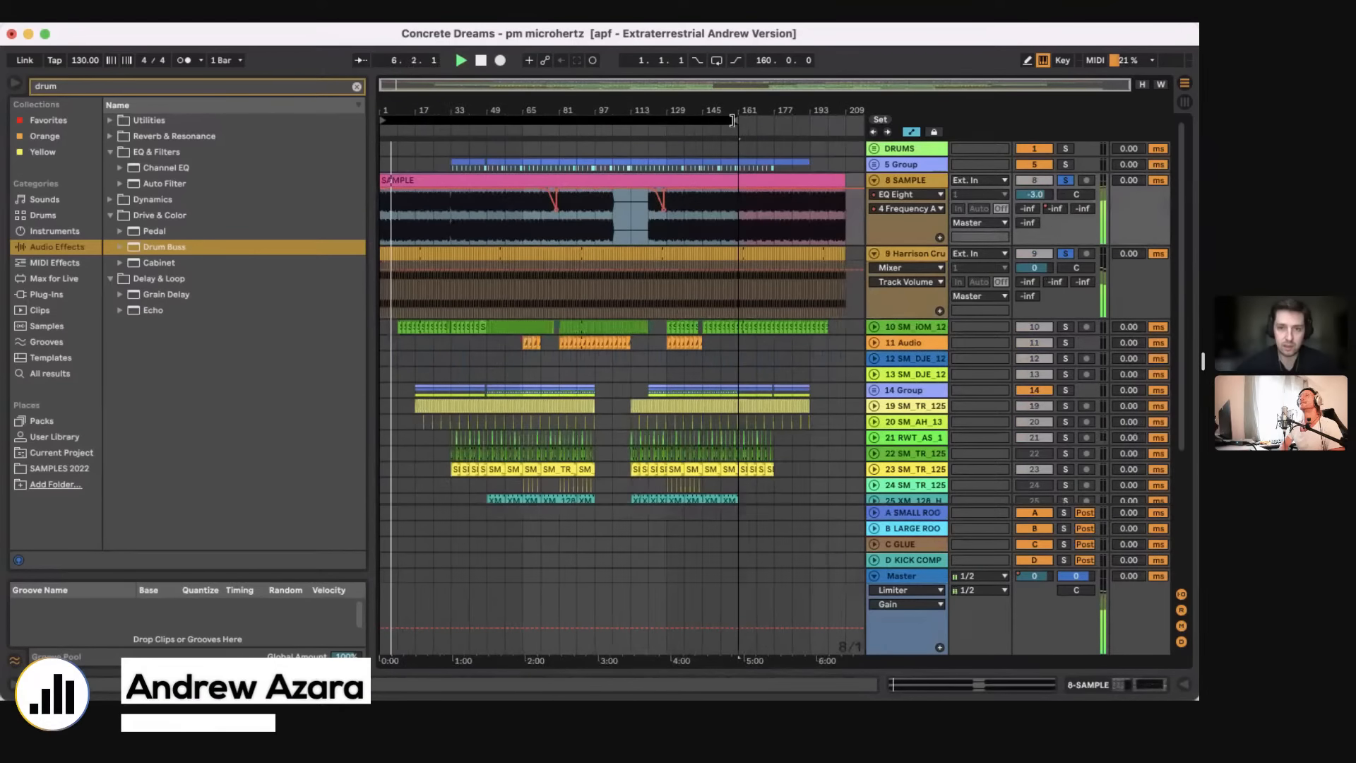
pyautogui.moveTo(732, 122); pyautogui.dragTo(399, 162)
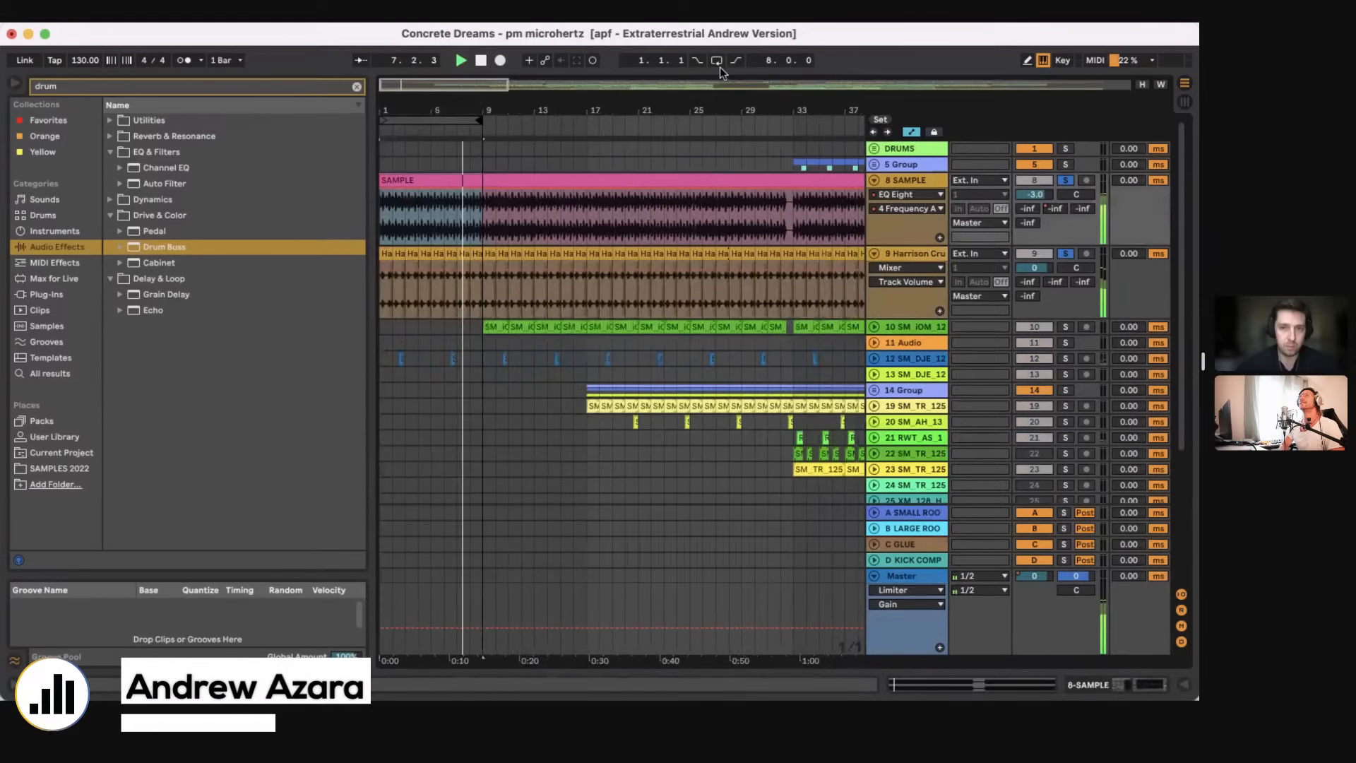
pyautogui.click(717, 62)
pyautogui.moveTo(448, 110); pyautogui.dragTo(448, 126)
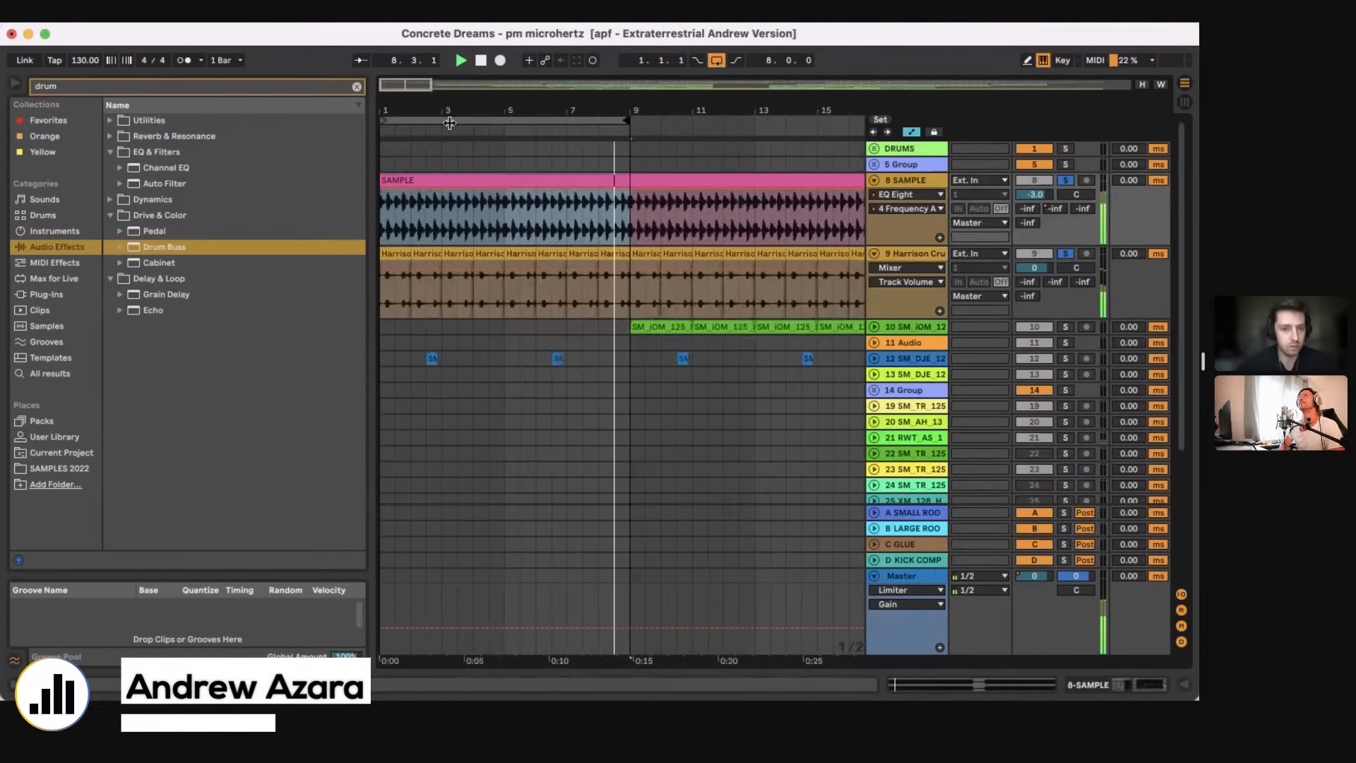
# Step: Add the 12 SM_DJE_12 track to the solo, play from its first clip, and clear all solos
pyautogui.keyDown('super'); pyautogui.click(1065, 359); pyautogui.keyUp('super')
pyautogui.click(432, 359)
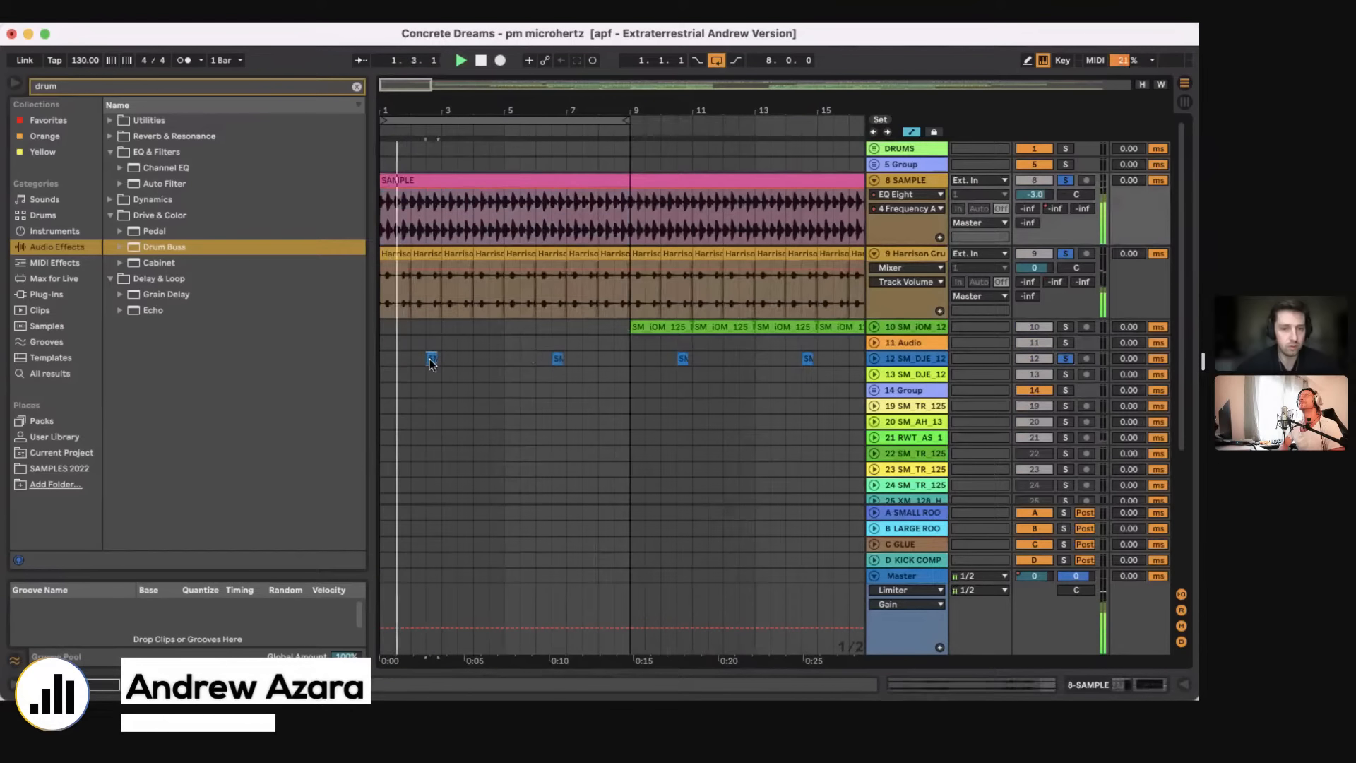
pyautogui.press('space')
pyautogui.press('space')
pyautogui.click(1066, 359)
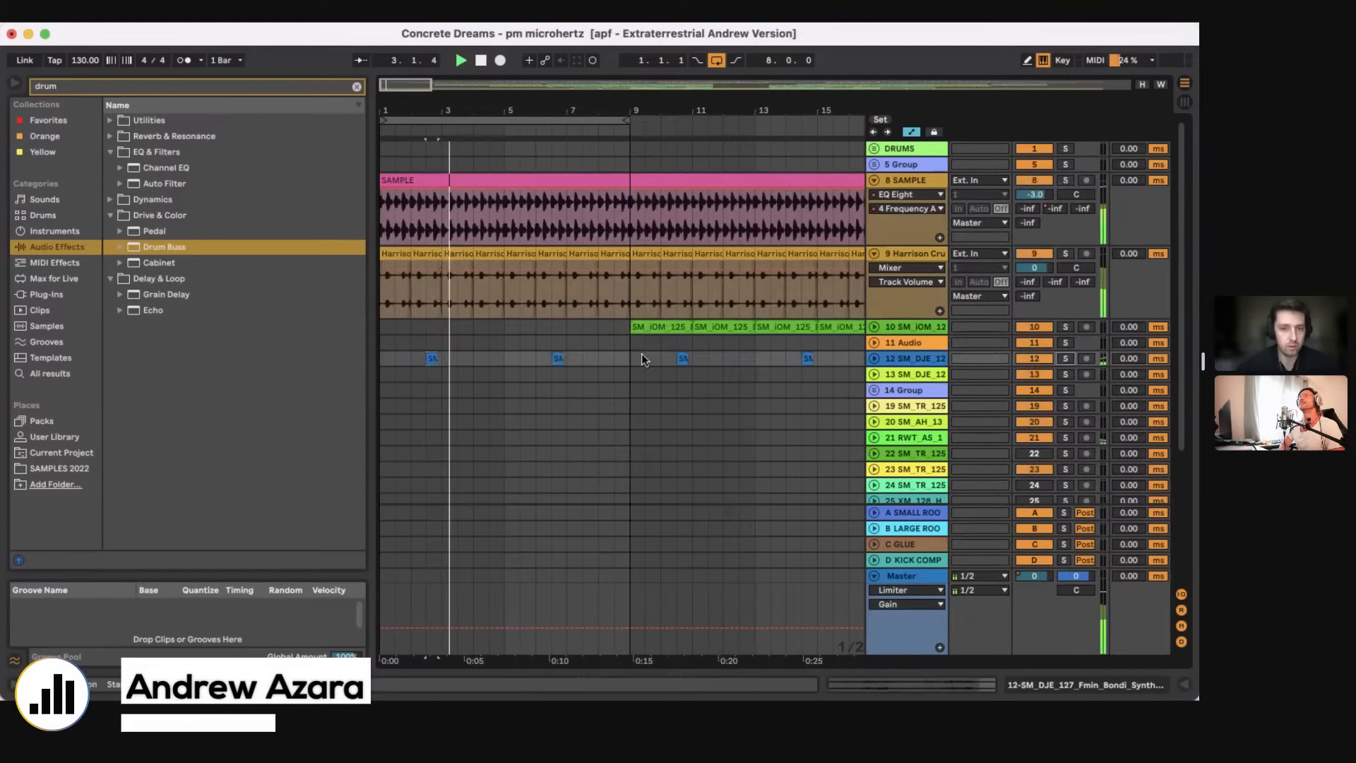
# Step: Unfold the 30 SM_TR_125, 33 Audio and 34 JHDB_118 tracks, setting the insertion point at bar 1 on track 30
pyautogui.scroll(-5, 641, 359)
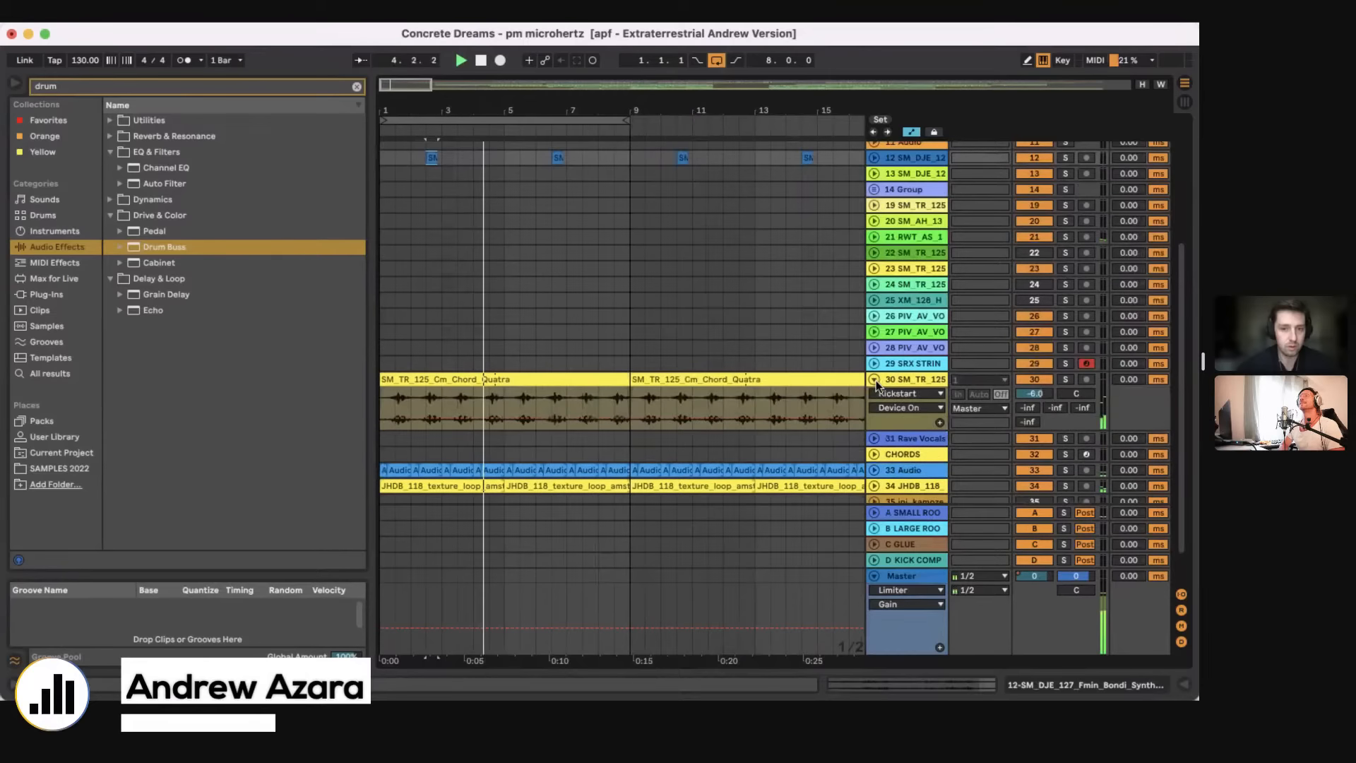
pyautogui.click(874, 379)
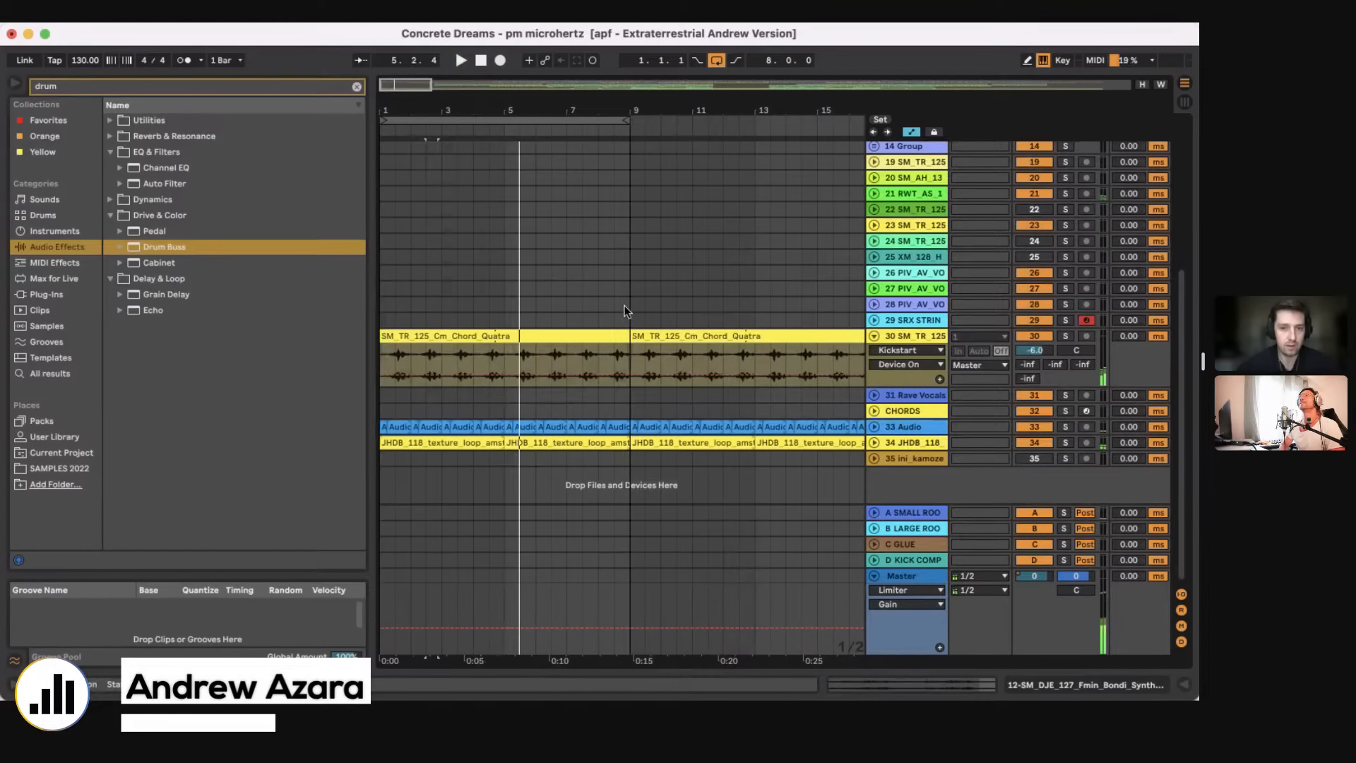
pyautogui.scroll(6, 624, 306)
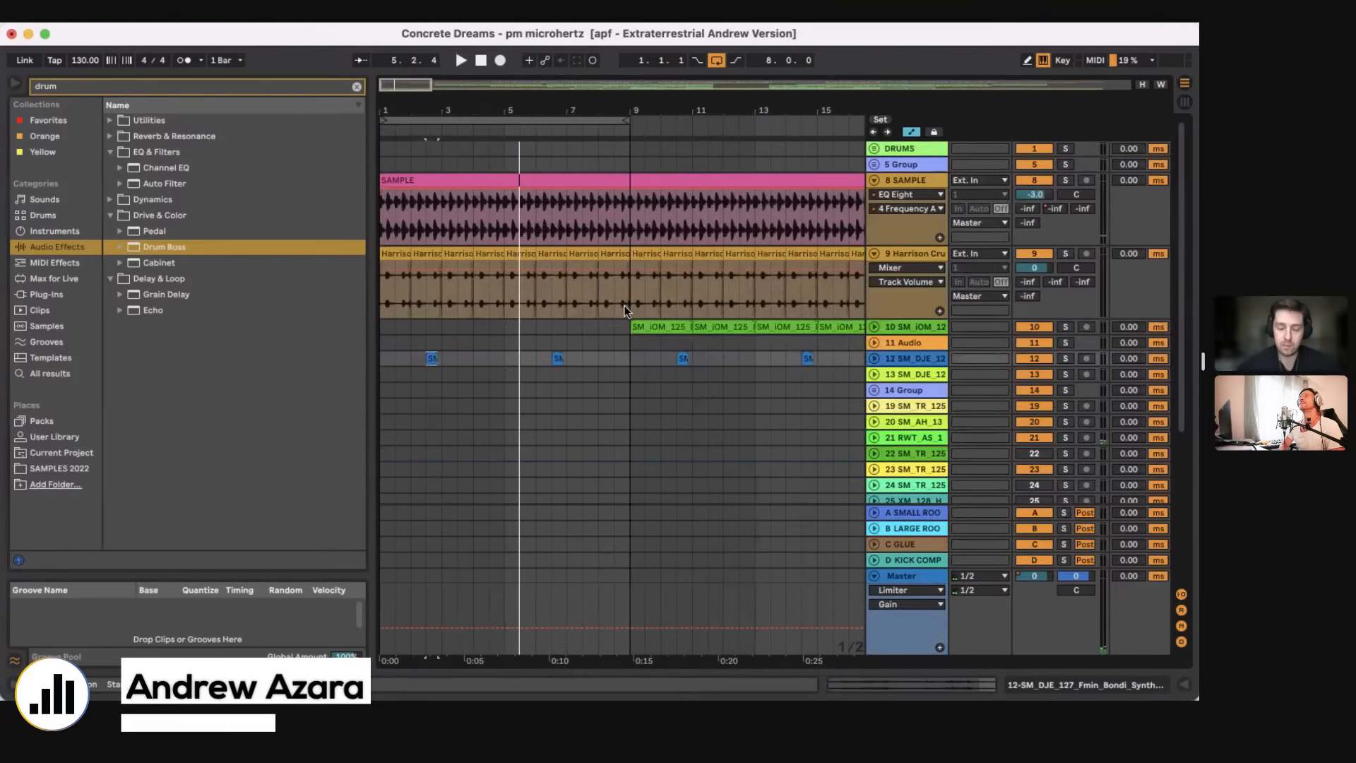
pyautogui.scroll(-5, 624, 305)
pyautogui.scroll(5, 625, 306)
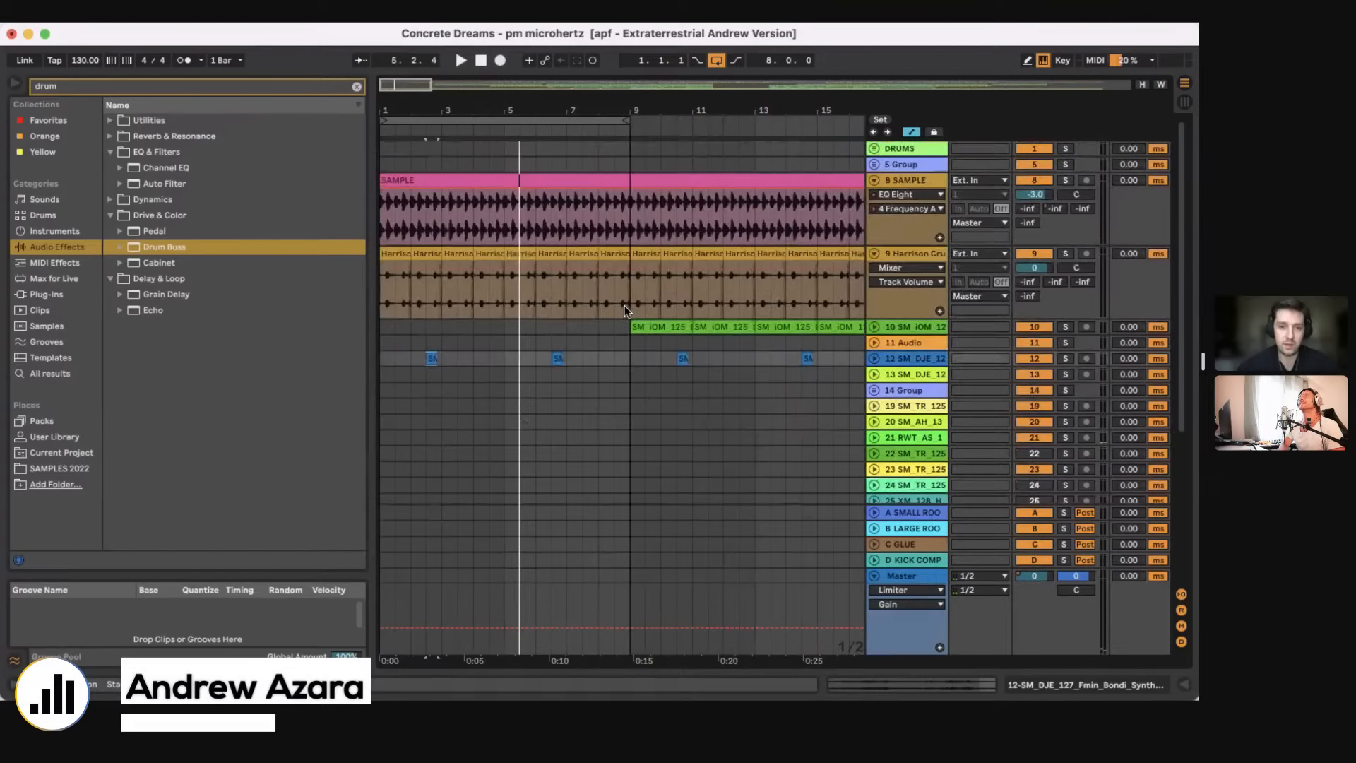
pyautogui.scroll(-5, 634, 313)
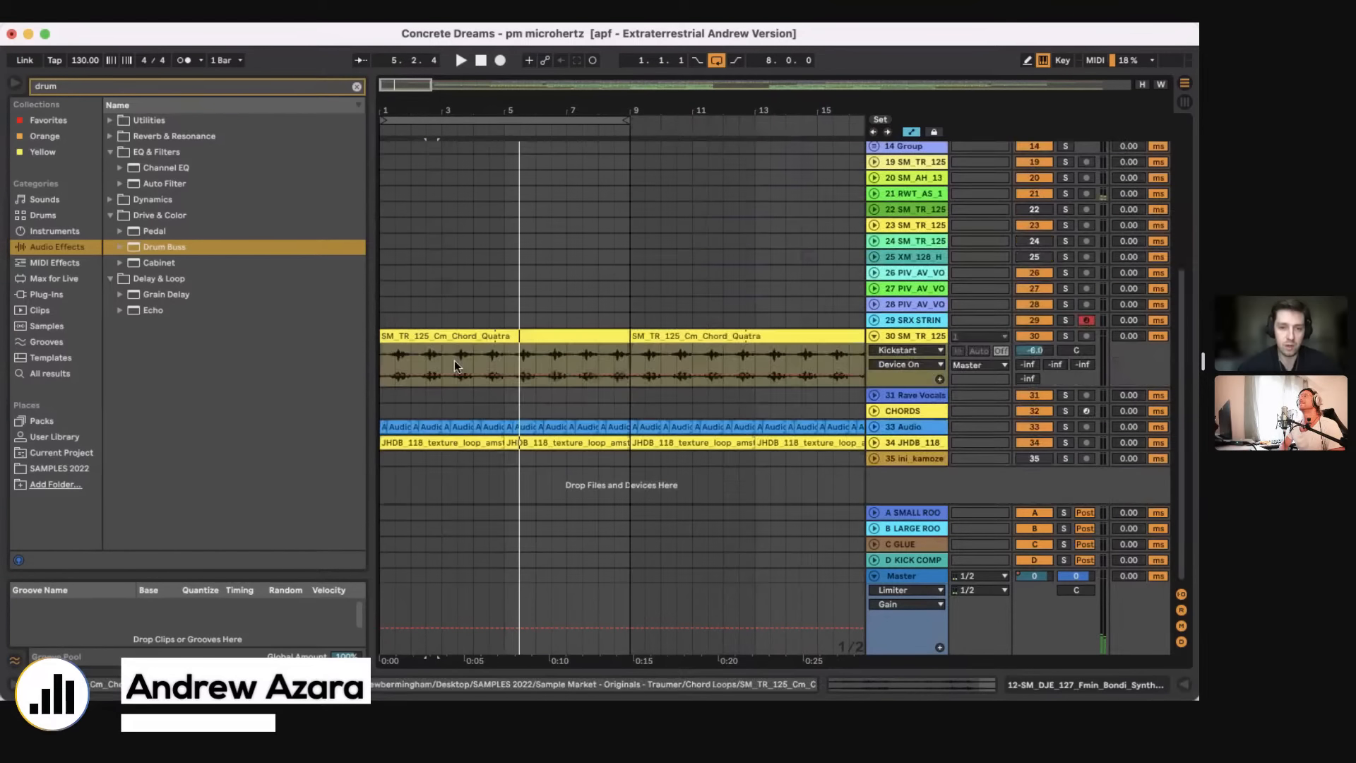
pyautogui.click(389, 363)
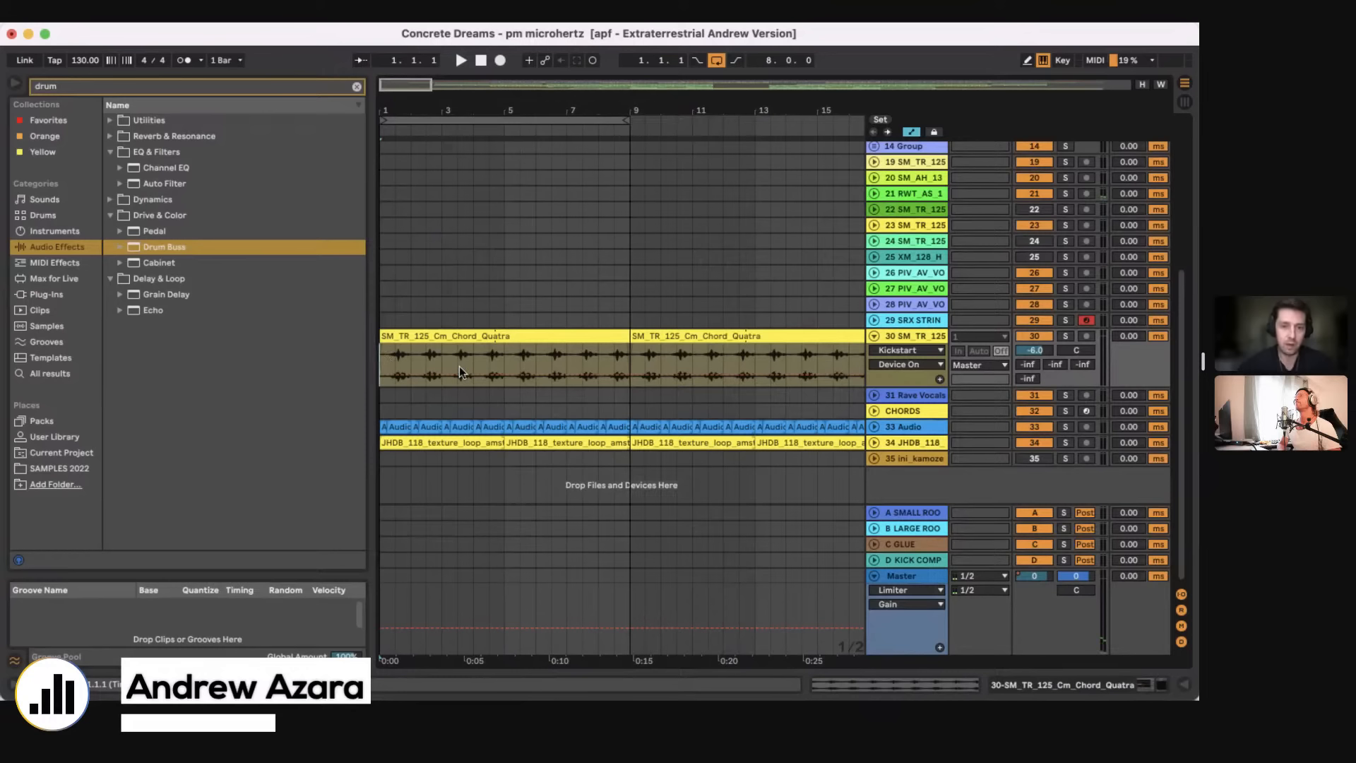
pyautogui.click(875, 428)
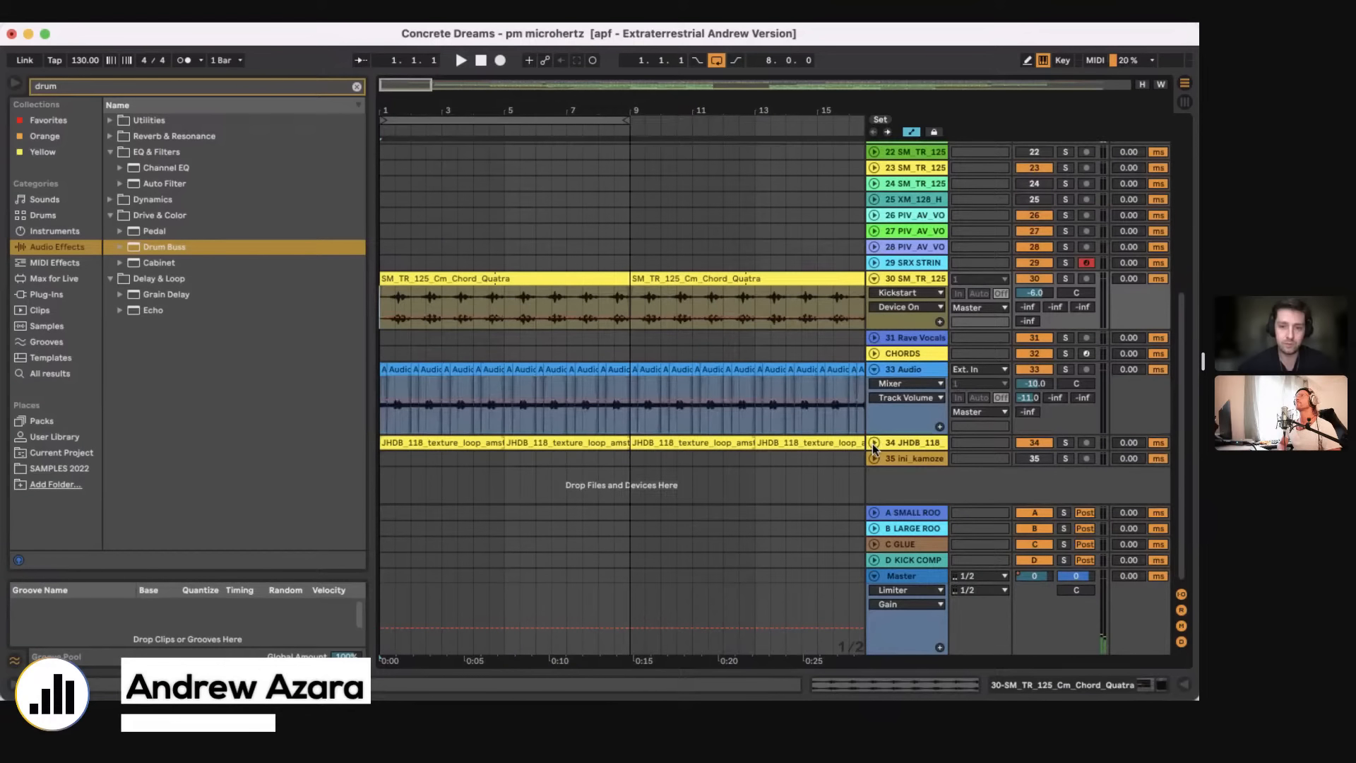
pyautogui.click(874, 443)
# Step: Solo the 33 Audio track and play it from the first bar, leaving its volume at -10 dB
pyautogui.click(1066, 315)
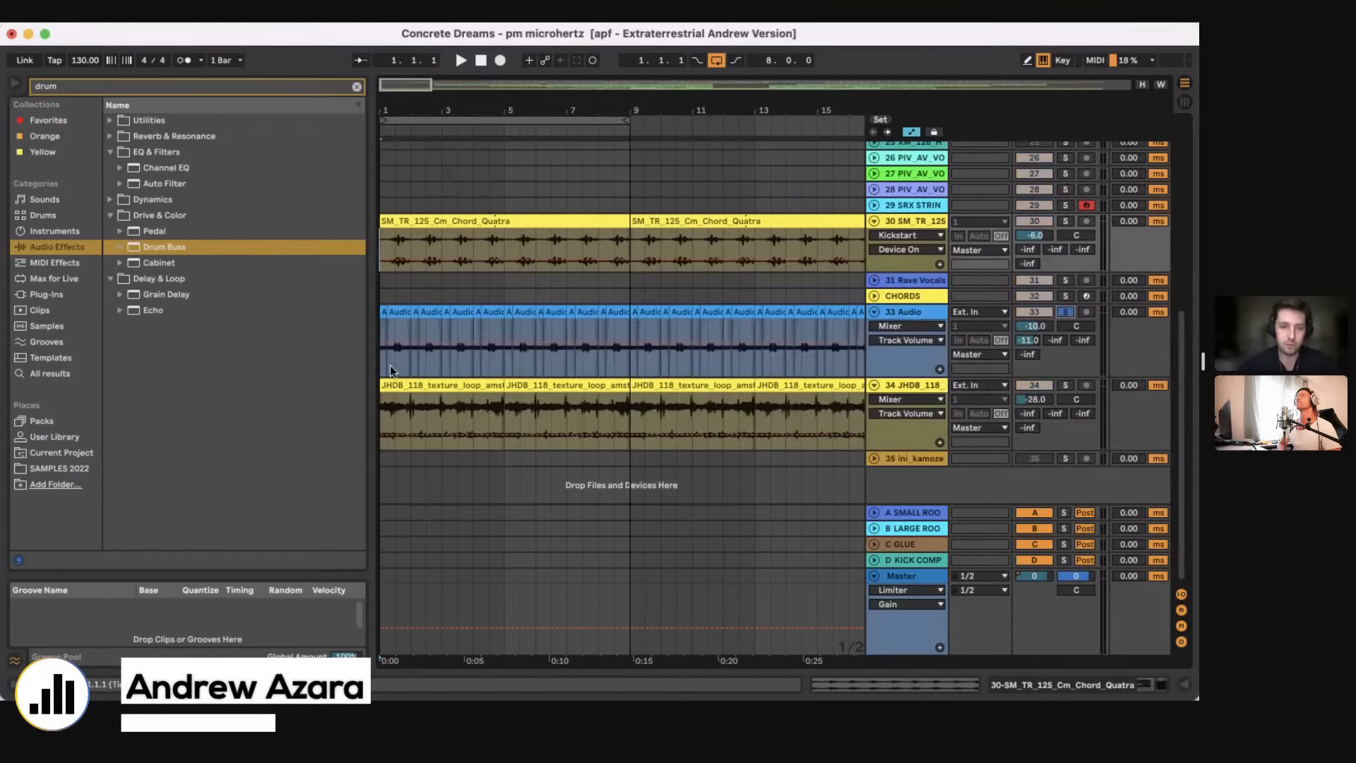
pyautogui.press('space')
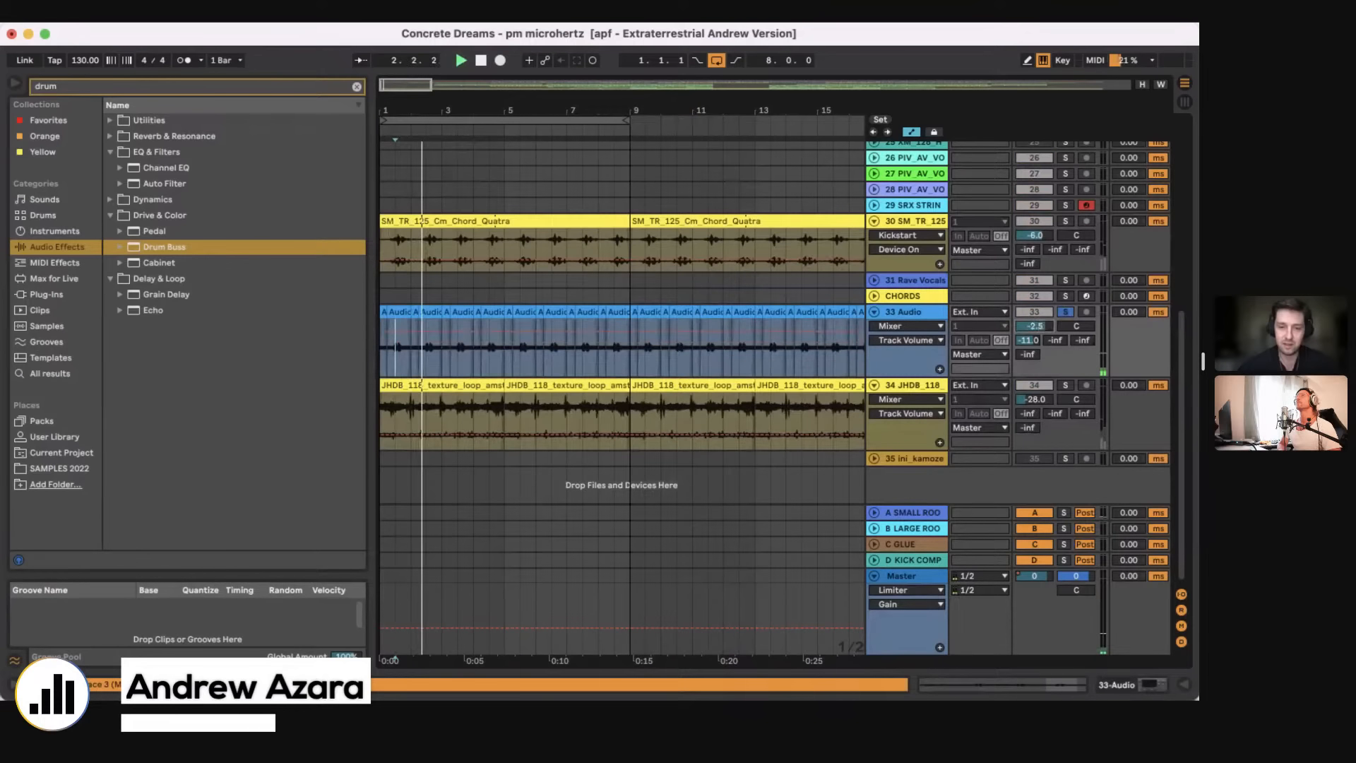
pyautogui.moveTo(1034, 326)
pyautogui.mouseDown()
pyautogui.moveTo(1034, 272)
pyautogui.moveTo(1034, 327)
pyautogui.mouseUp()
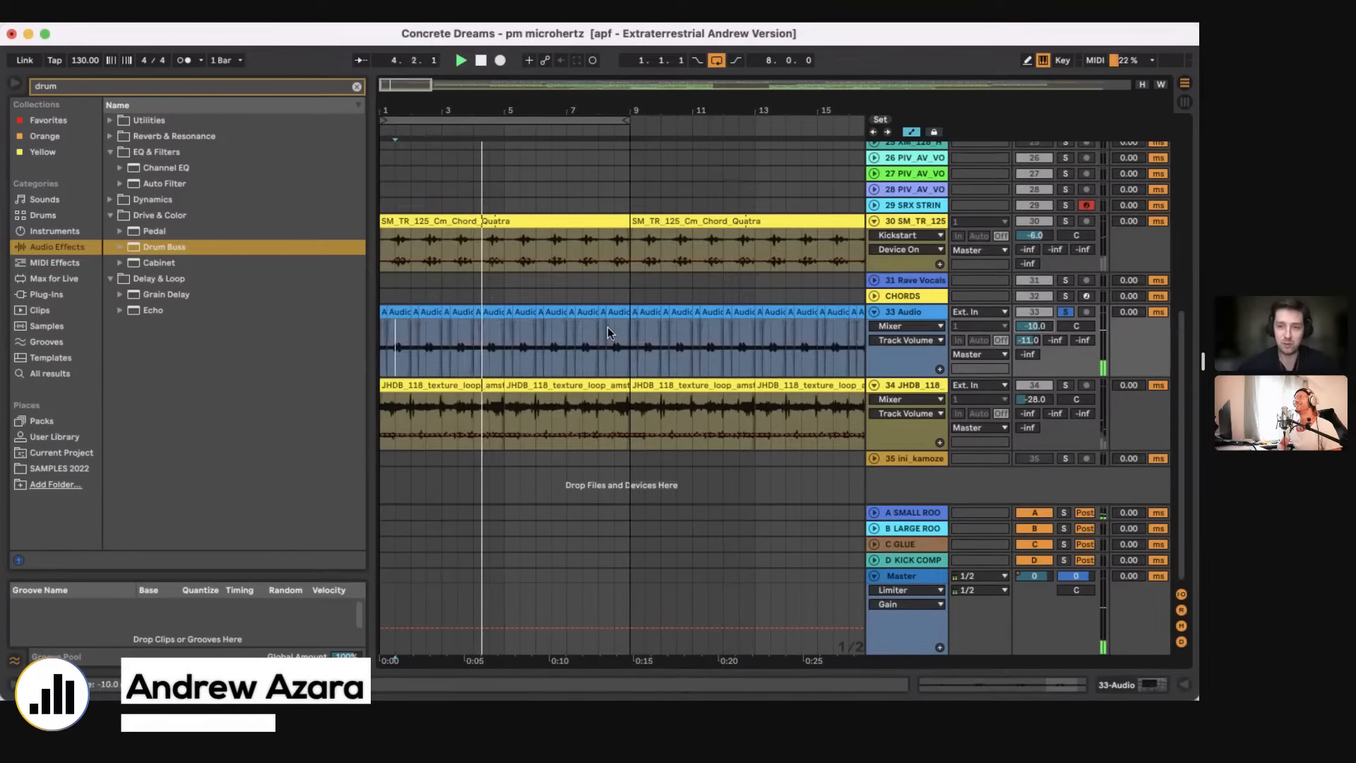
# Step: Unsolo the 33 Audio track and play the full mix from bar 5
pyautogui.click(510, 368)
pyautogui.press('space')
pyautogui.click(1067, 311)
pyautogui.press('space')
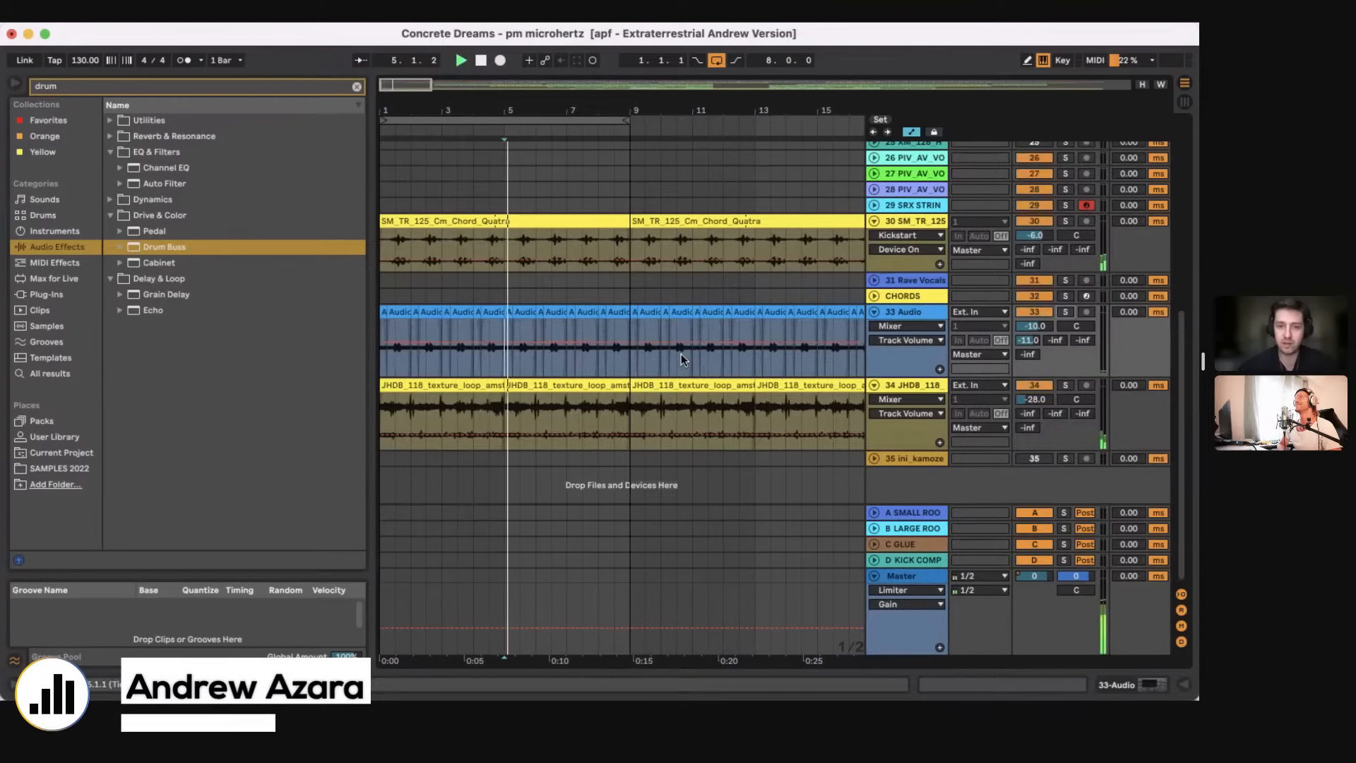
# Step: Solo the 34 JHDB_118 texture loop track during playback and check its device chain
pyautogui.click(1066, 385)
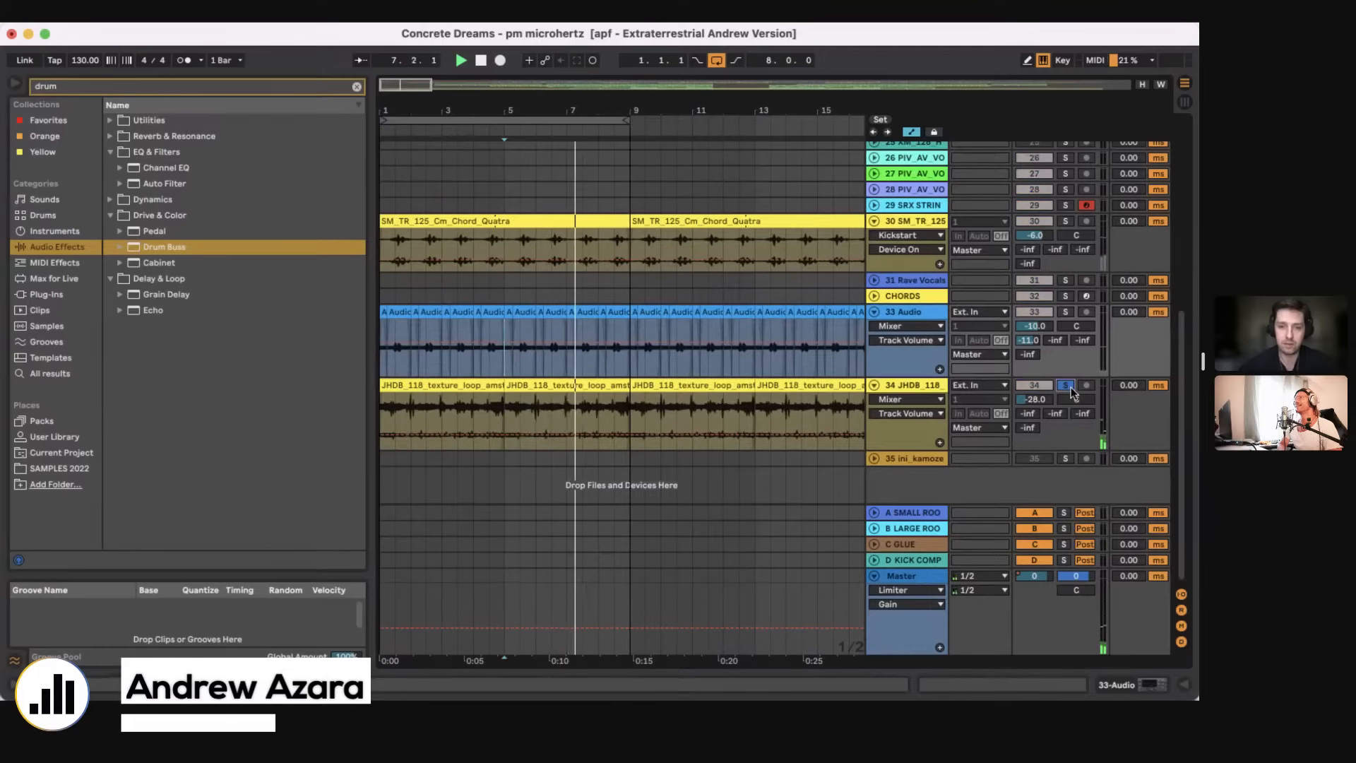
pyautogui.click(516, 418)
pyautogui.click(1066, 686)
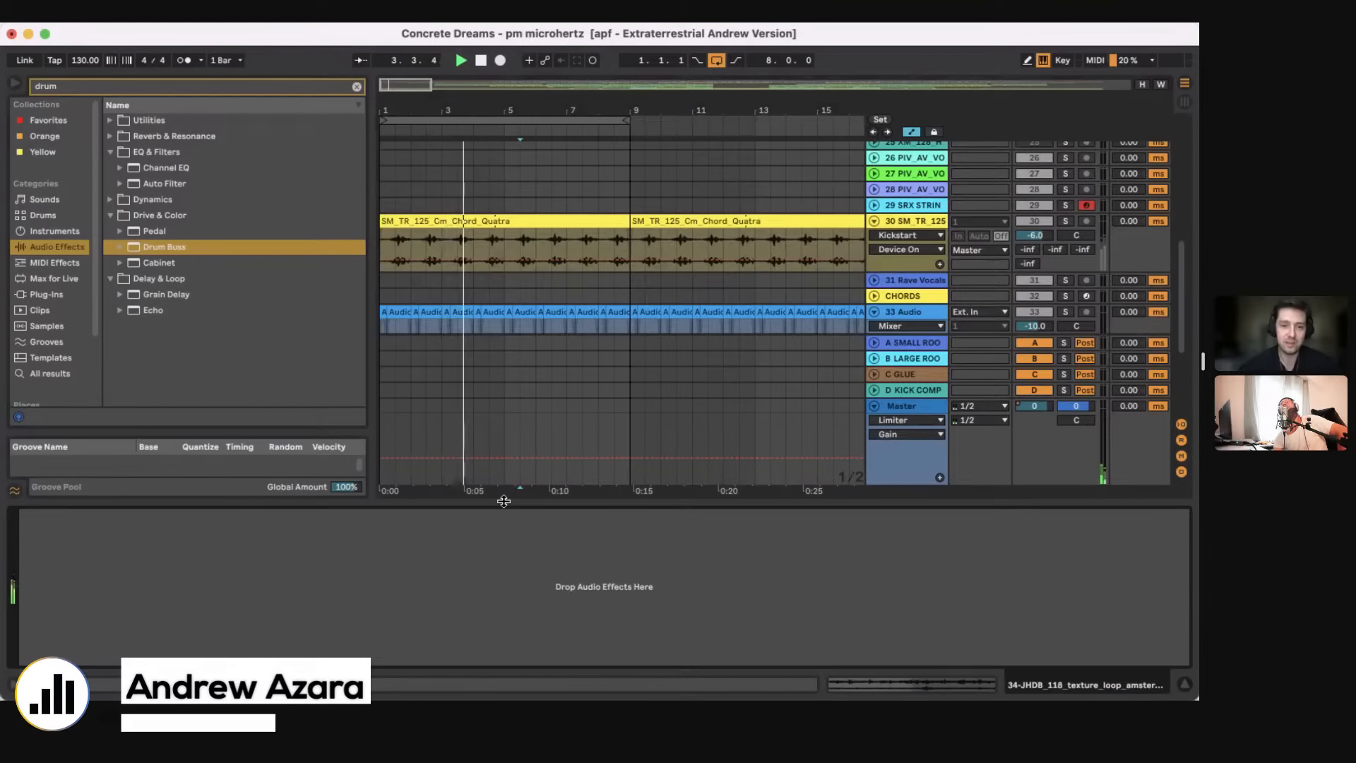
pyautogui.moveTo(504, 501); pyautogui.dragTo(505, 621)
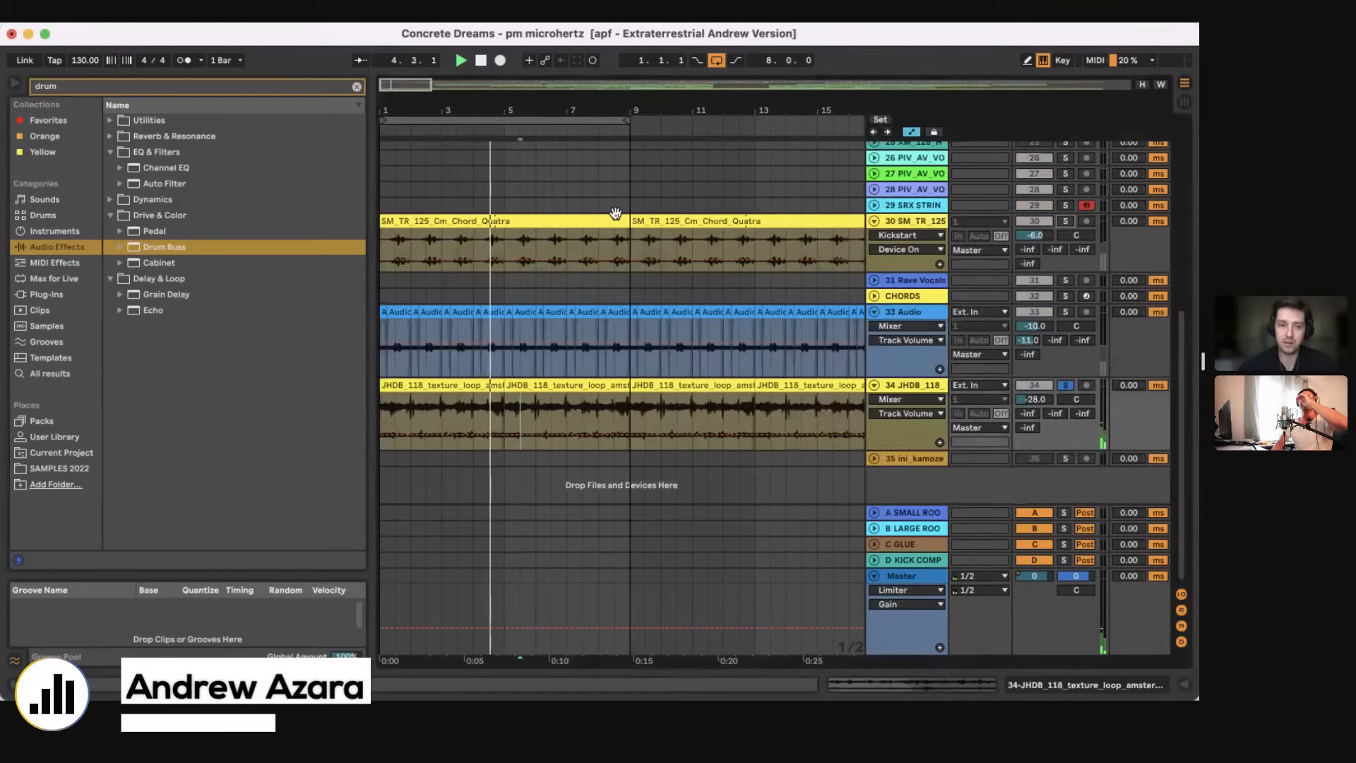
# Step: Solo the 30 SM_TR_125 chord track and show its Chorus-Ensemble and Kickstart devices
pyautogui.click(1066, 221)
pyautogui.click(1087, 688)
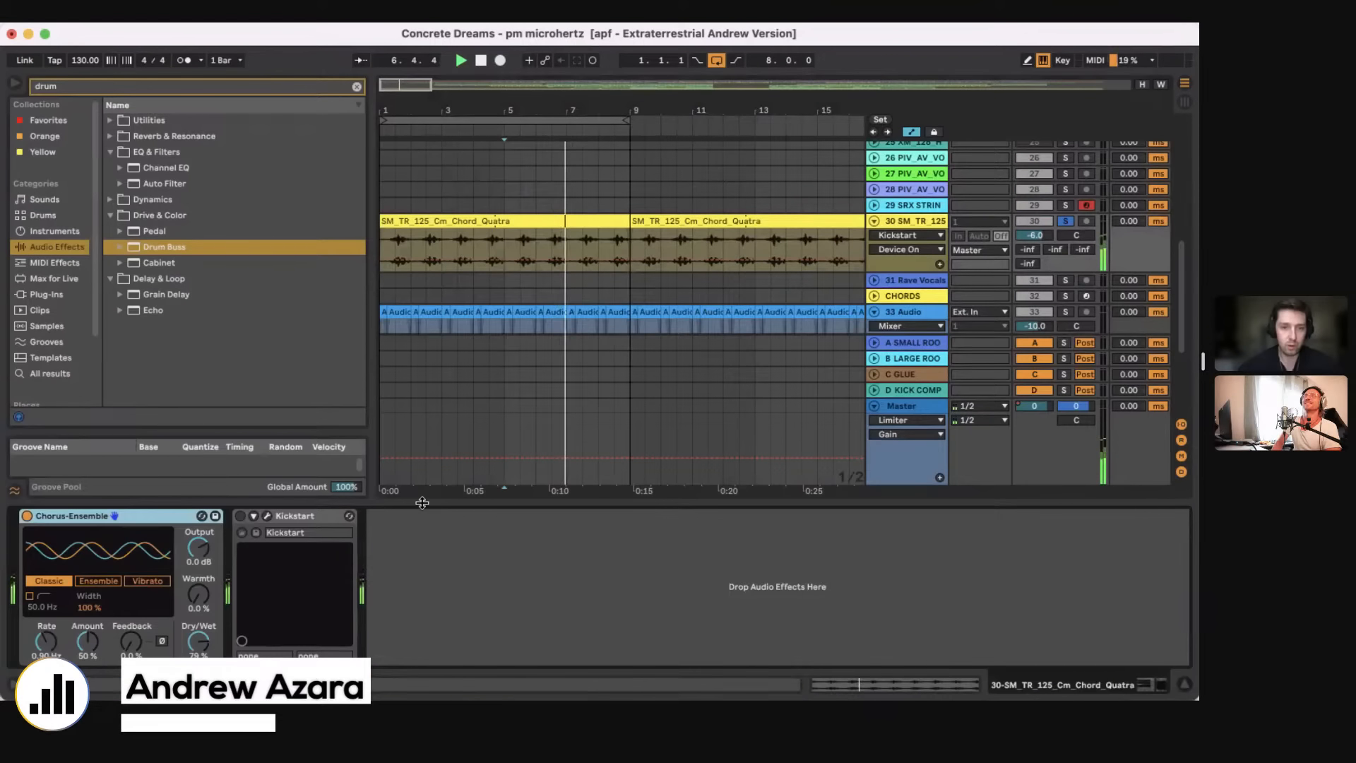
# Step: Inspect the SM_TR_125_Cm_Chord_Quatra clip's settings on track 30, close the clip view and unsolo the track
pyautogui.click(456, 217)
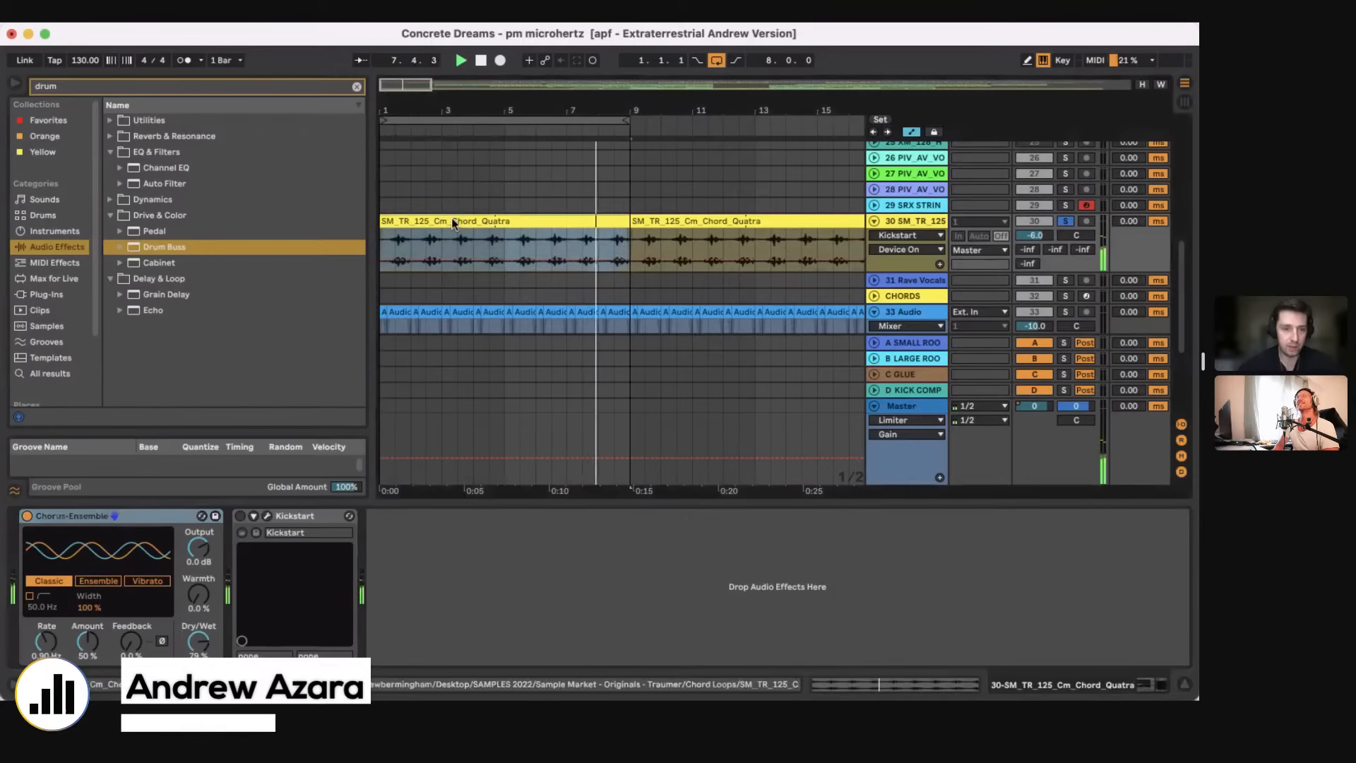
pyautogui.doubleClick(457, 219)
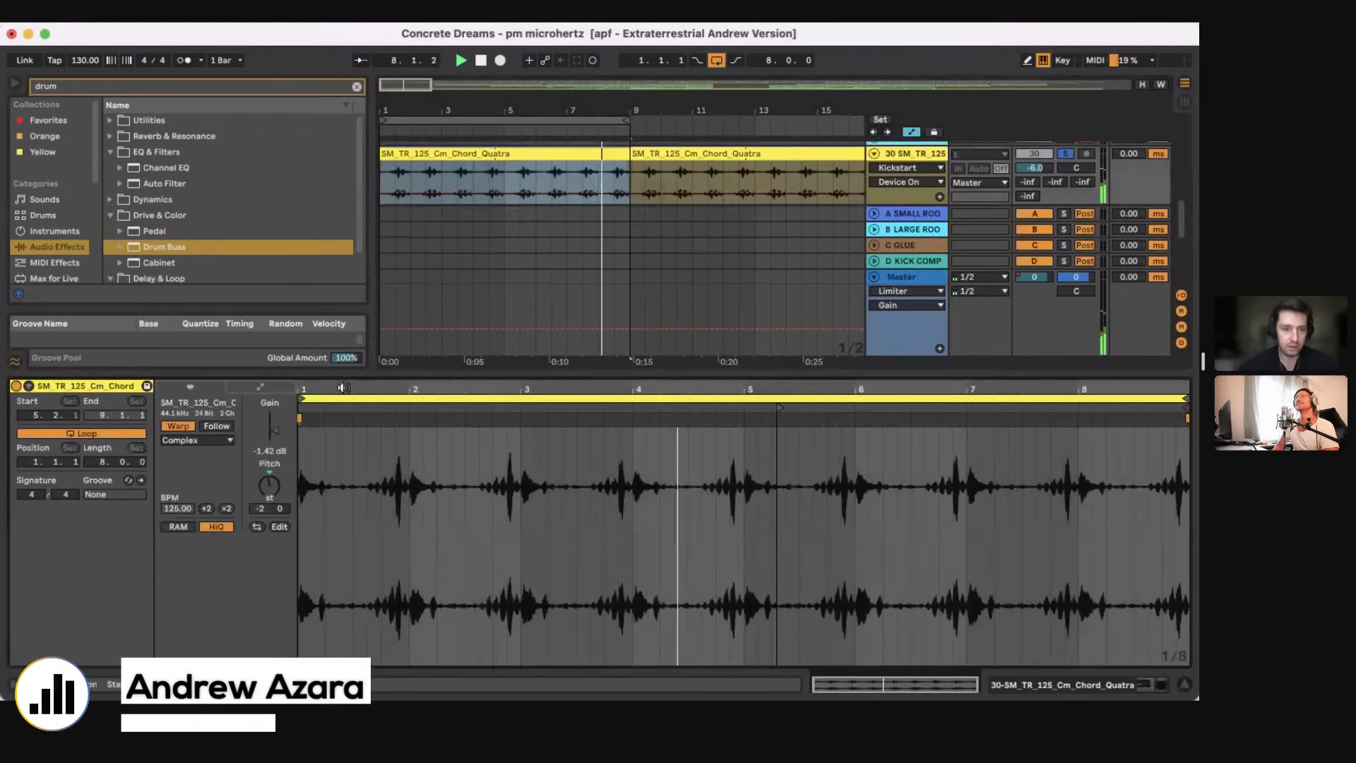
pyautogui.doubleClick(525, 376)
pyautogui.click(1065, 222)
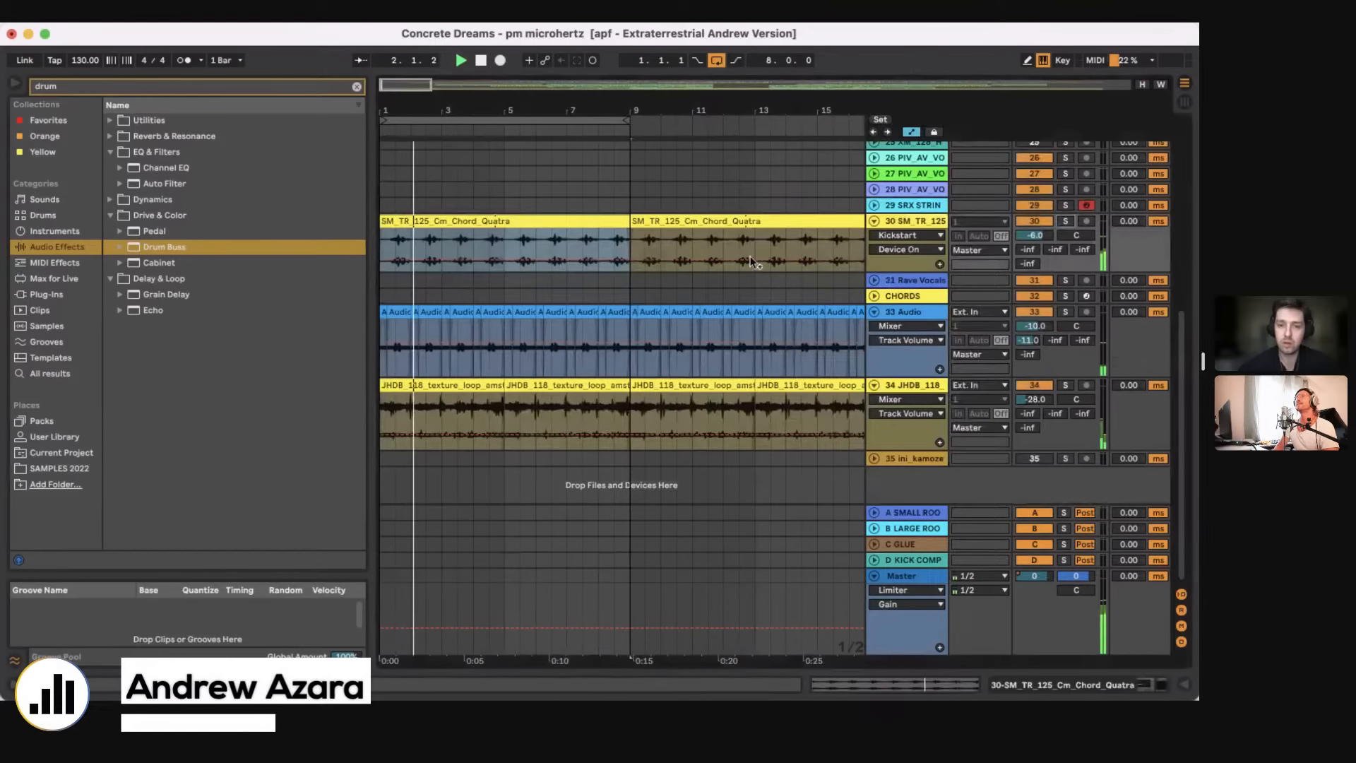
# Step: Expand and solo the 12 SM_DJE_12 synth track and play its short clip in bar 2
pyautogui.moveTo(571, 111); pyautogui.dragTo(565, 60)
pyautogui.scroll(7, 472, 243)
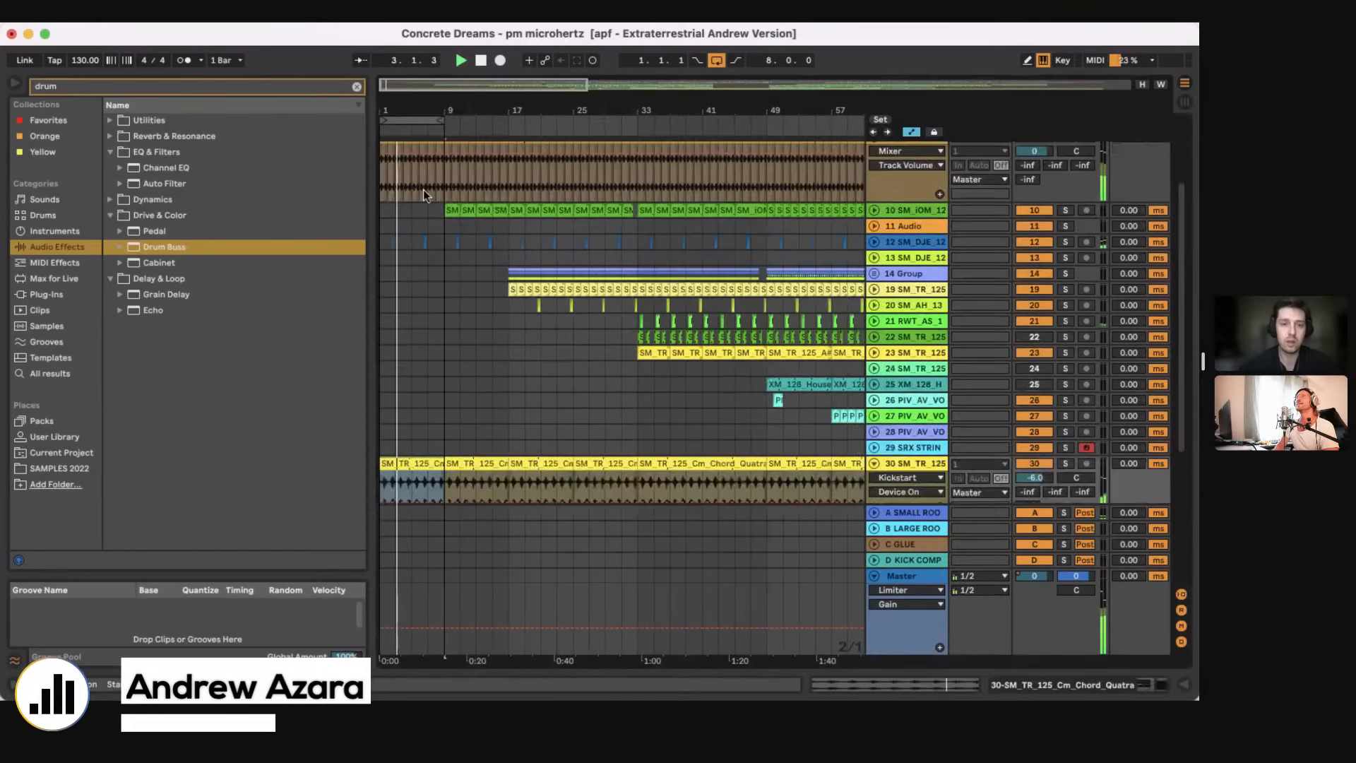
pyautogui.scroll(-1, 422, 189)
pyautogui.moveTo(384, 115); pyautogui.dragTo(436, 142)
pyautogui.click(599, 217)
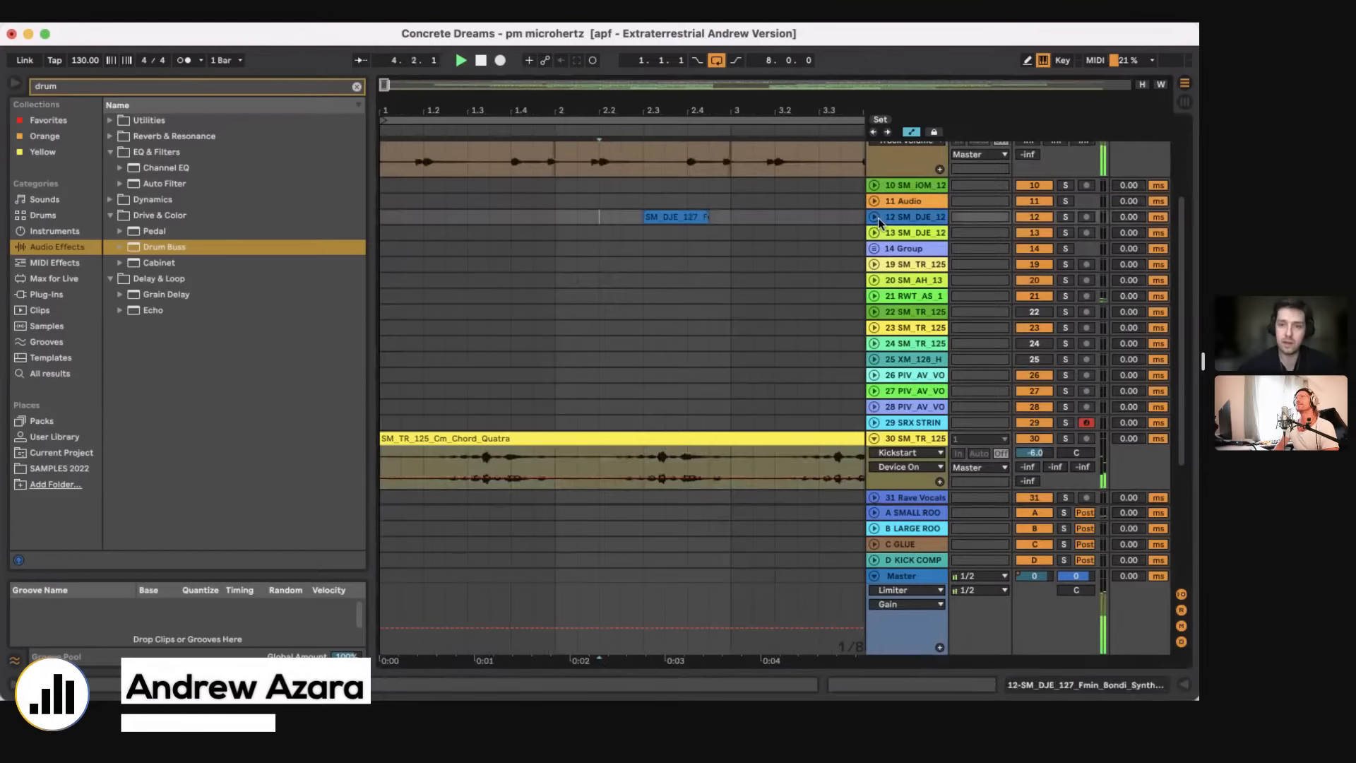
pyautogui.click(874, 217)
pyautogui.press('Right')
pyautogui.press('Right')
pyautogui.click(1066, 217)
pyautogui.press('space')
pyautogui.press('space')
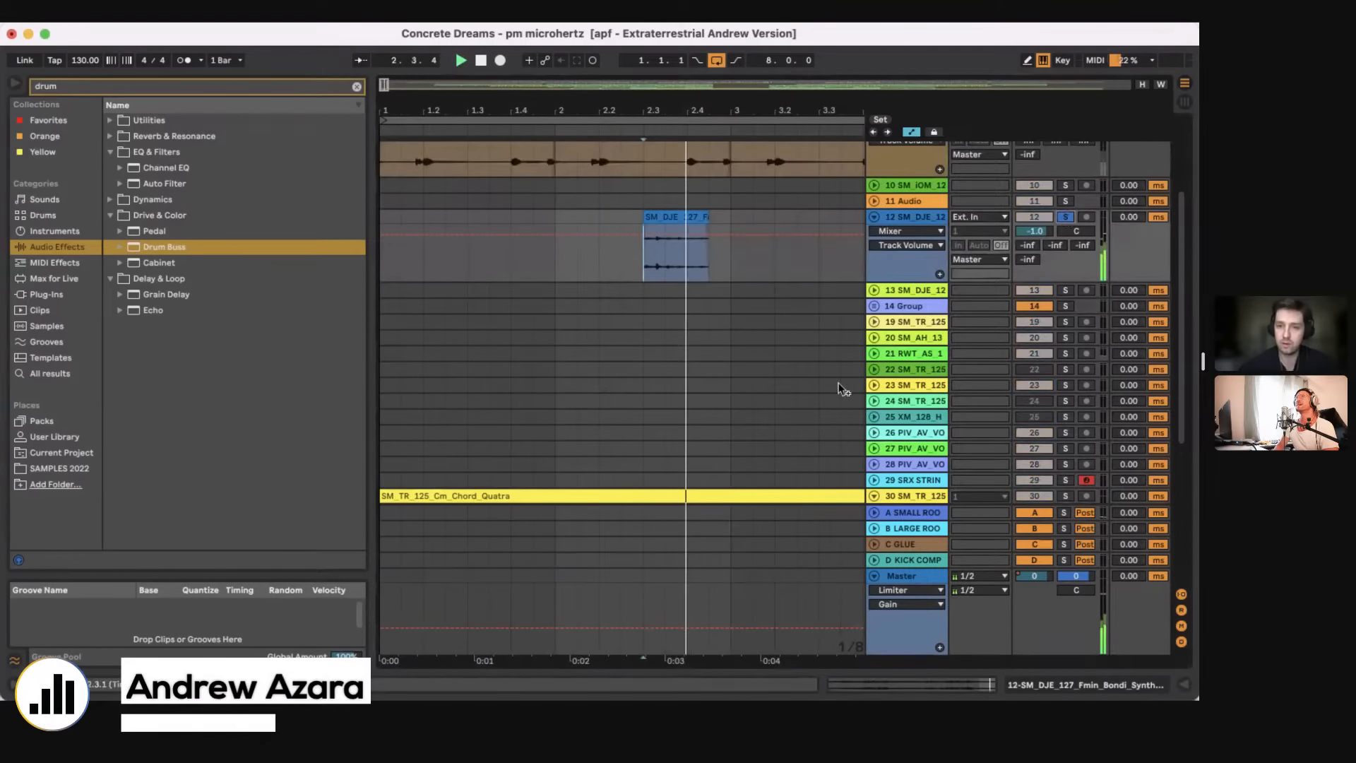
# Step: Try extending the first Bondi synth clip's start back toward bar 1, play it, and undo the extension
pyautogui.click(677, 216)
pyautogui.moveTo(645, 216); pyautogui.dragTo(403, 217)
pyautogui.press('space')
pyautogui.press('space')
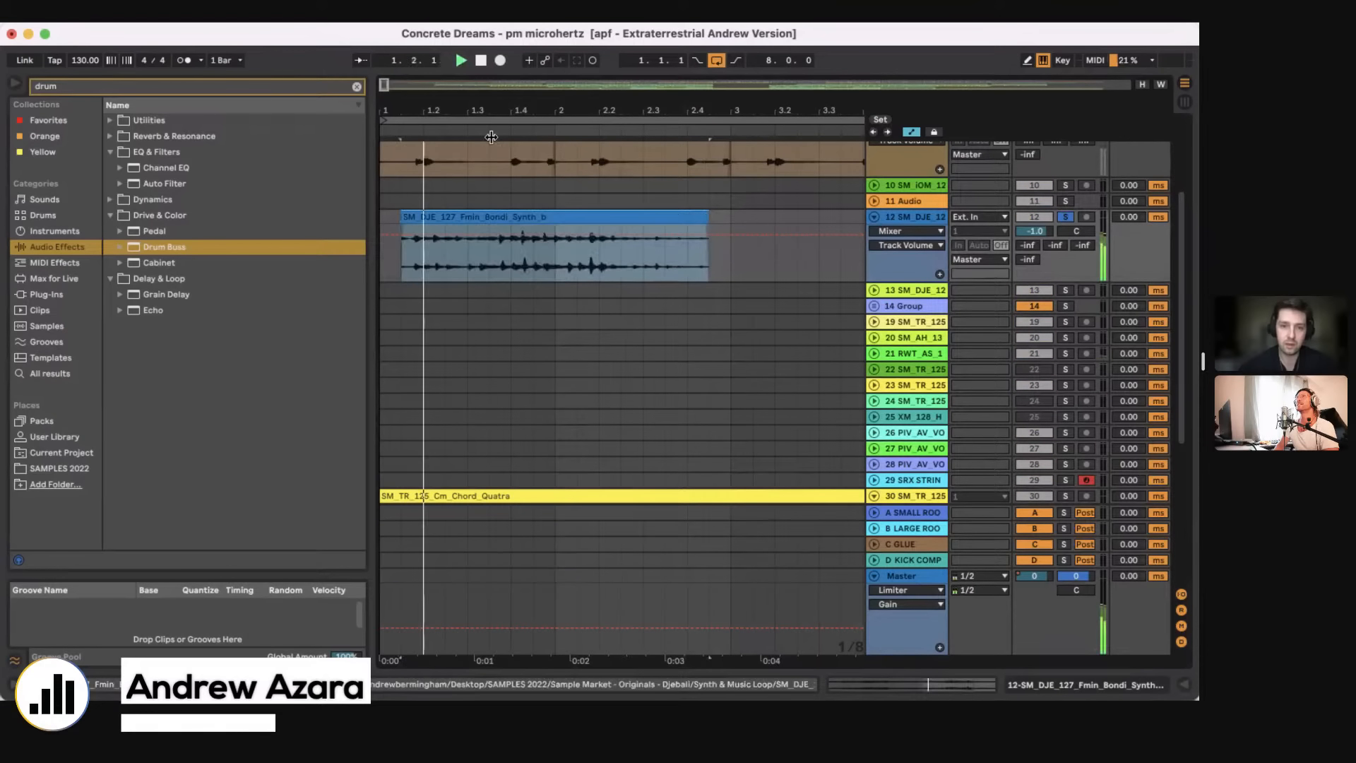
pyautogui.moveTo(470, 115); pyautogui.dragTo(399, 111)
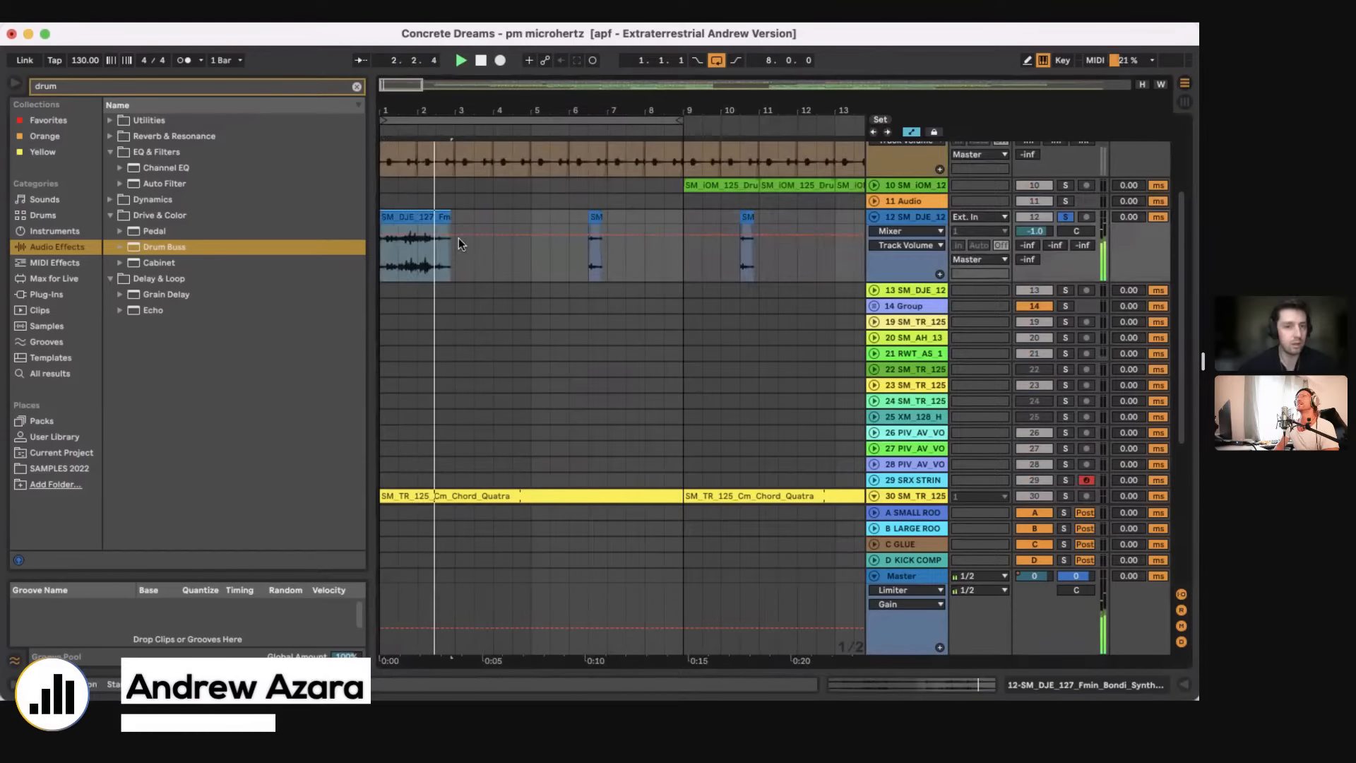
pyautogui.press('super+z')
pyautogui.press('super+z')
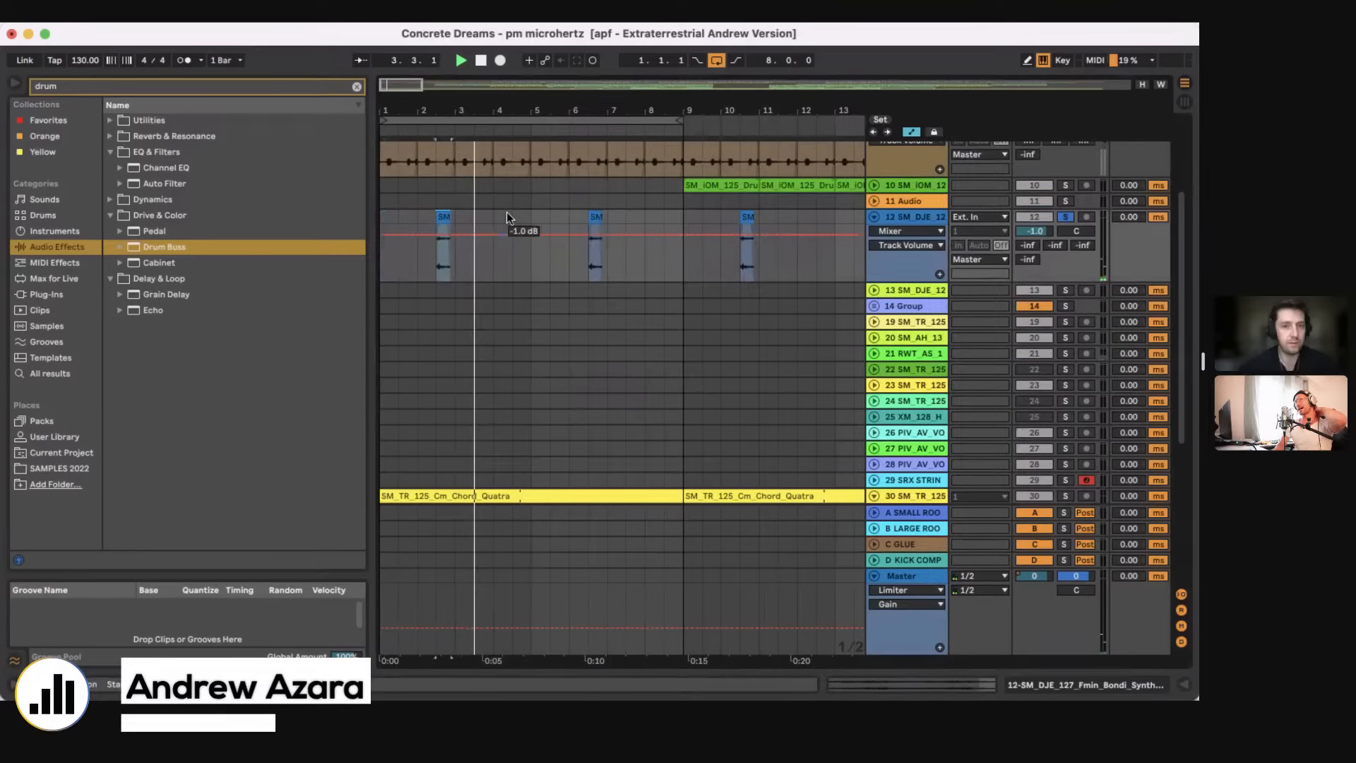
# Step: Try extending the second Bondi synth clip's start back over the first clip, play it, and undo the extension
pyautogui.press('space')
pyautogui.moveTo(597, 212); pyautogui.dragTo(437, 212)
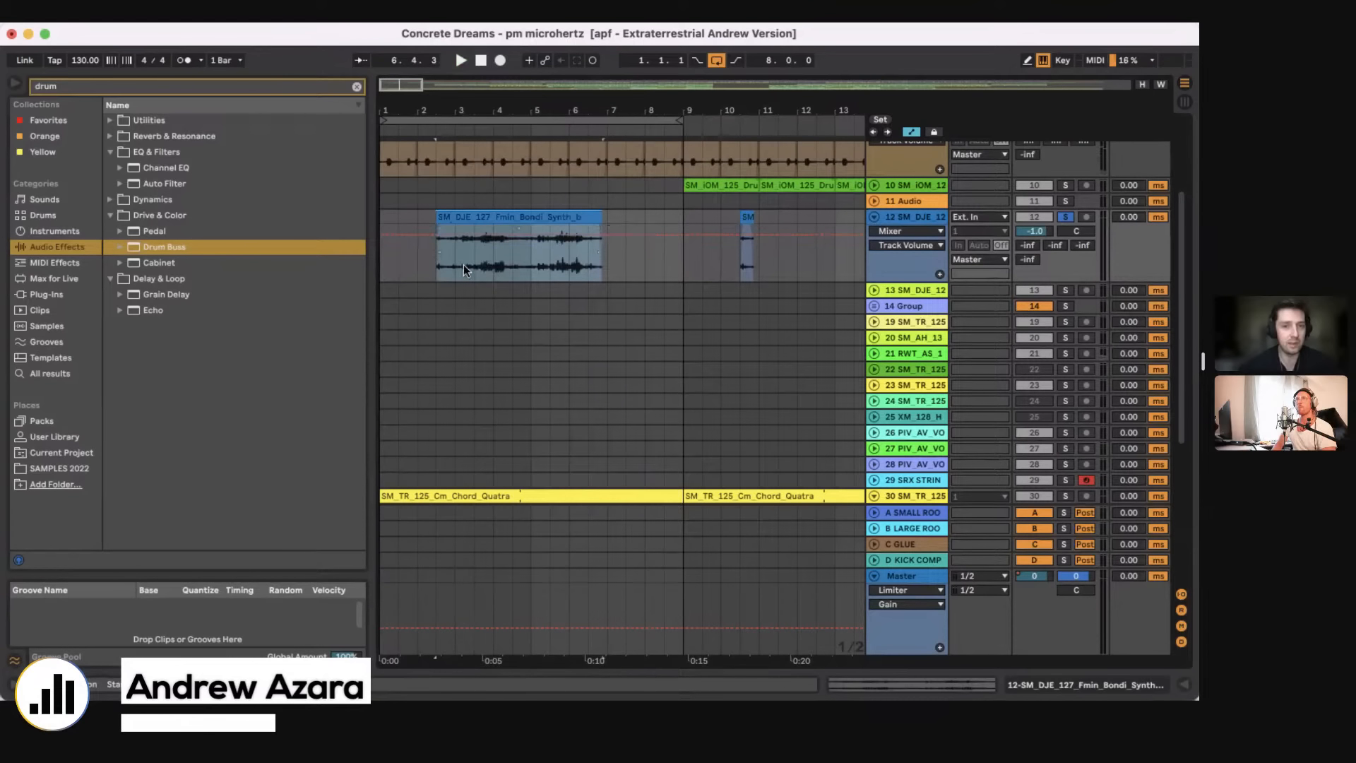
pyautogui.click(453, 269)
pyautogui.press('space')
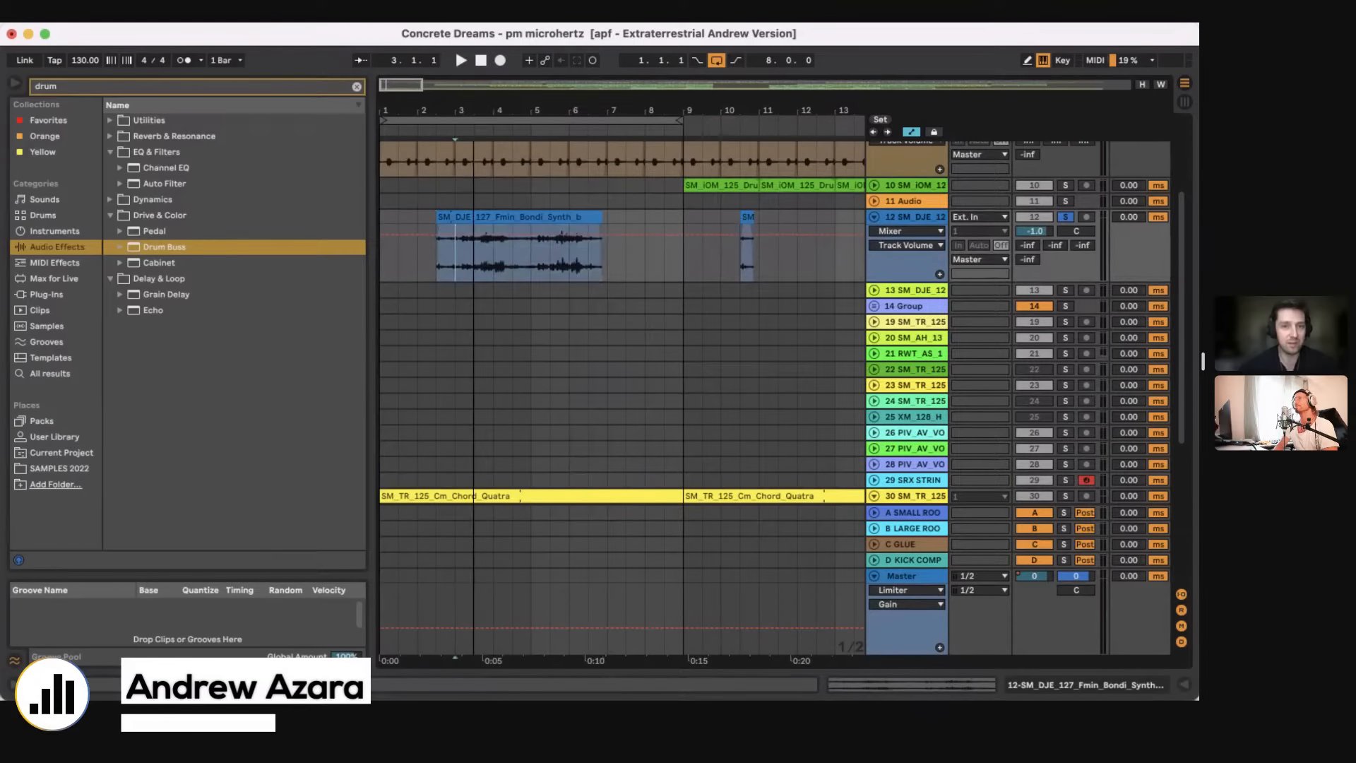
pyautogui.press('+')
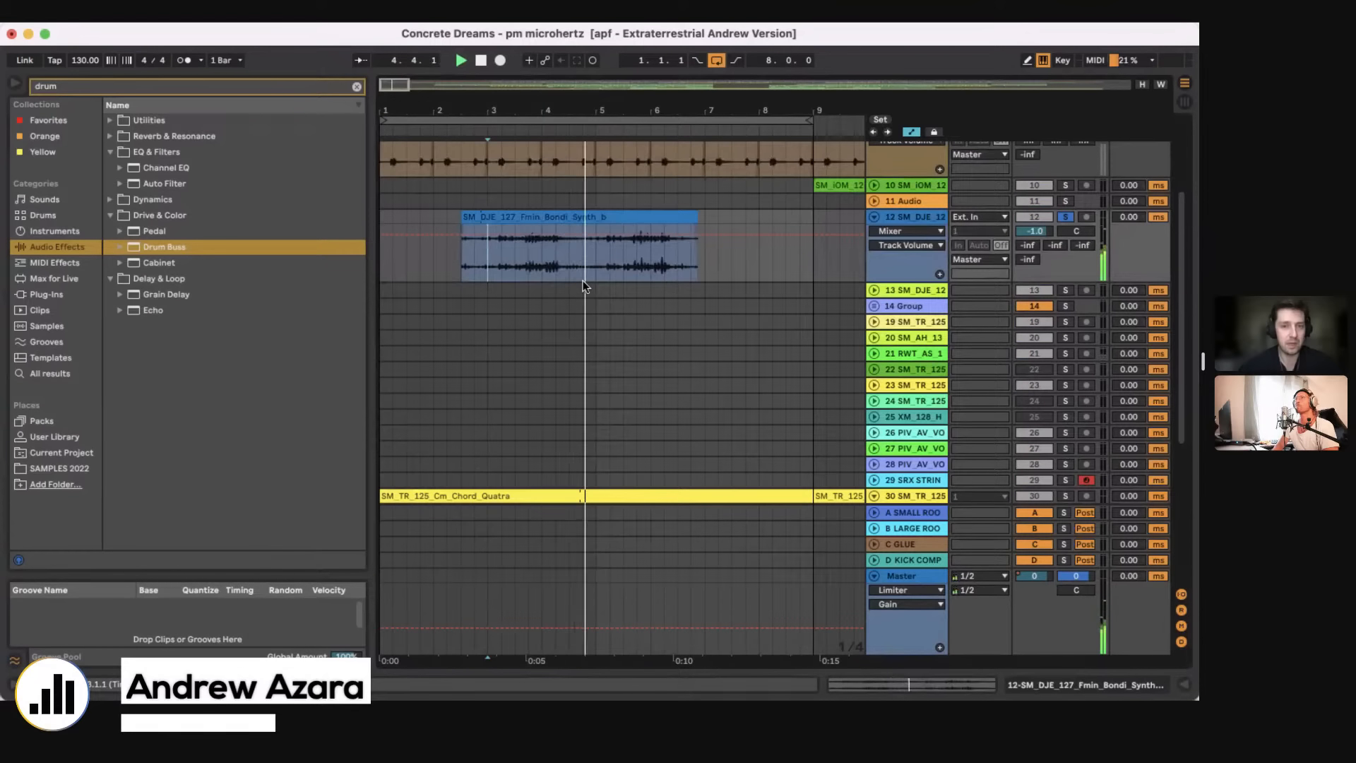
pyautogui.press('super+z')
pyautogui.press('space')
# Step: Try the first Bondi synth clip at 0 st pitch with its start extended earlier, and undo both changes
pyautogui.doubleClick(469, 216)
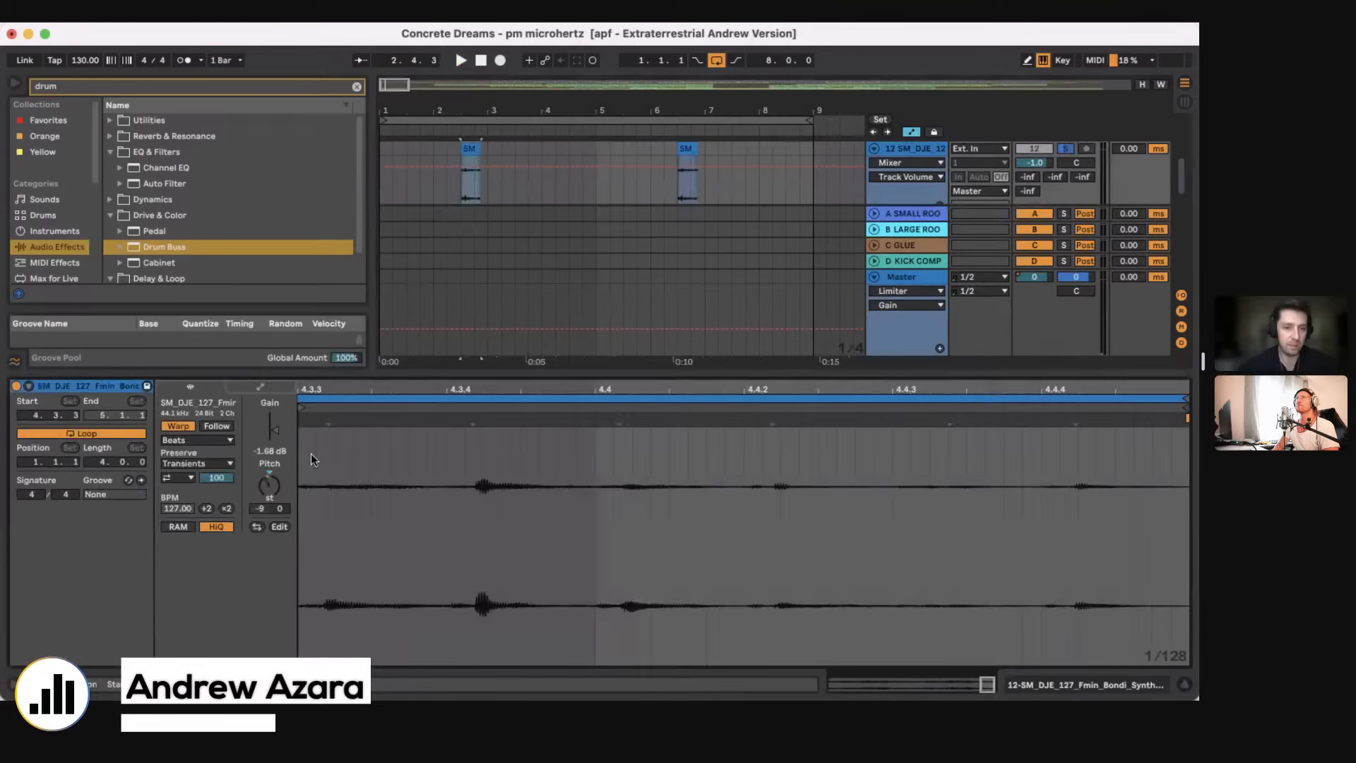
pyautogui.click(269, 474)
pyautogui.moveTo(462, 149); pyautogui.dragTo(407, 162)
pyautogui.click(412, 198)
pyautogui.press('space')
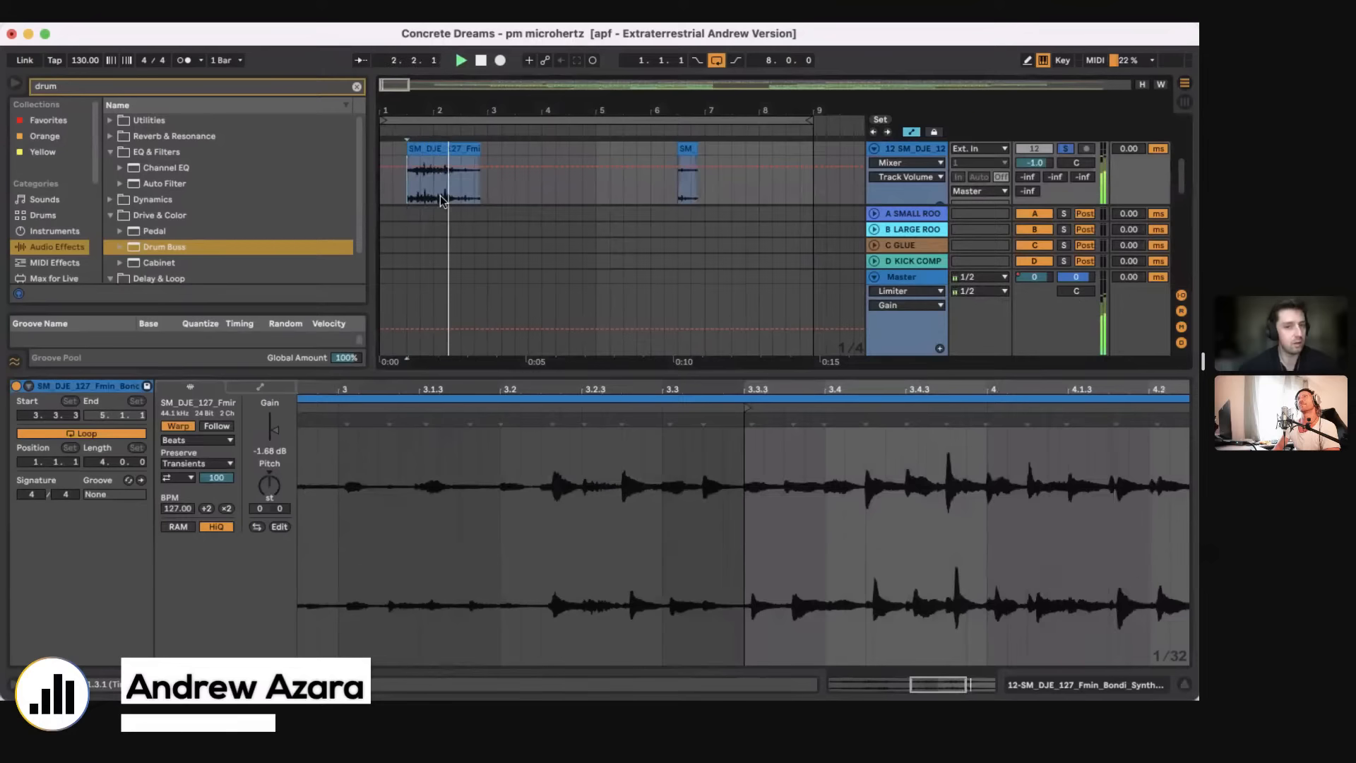
pyautogui.press('super+z')
pyautogui.press('super+z')
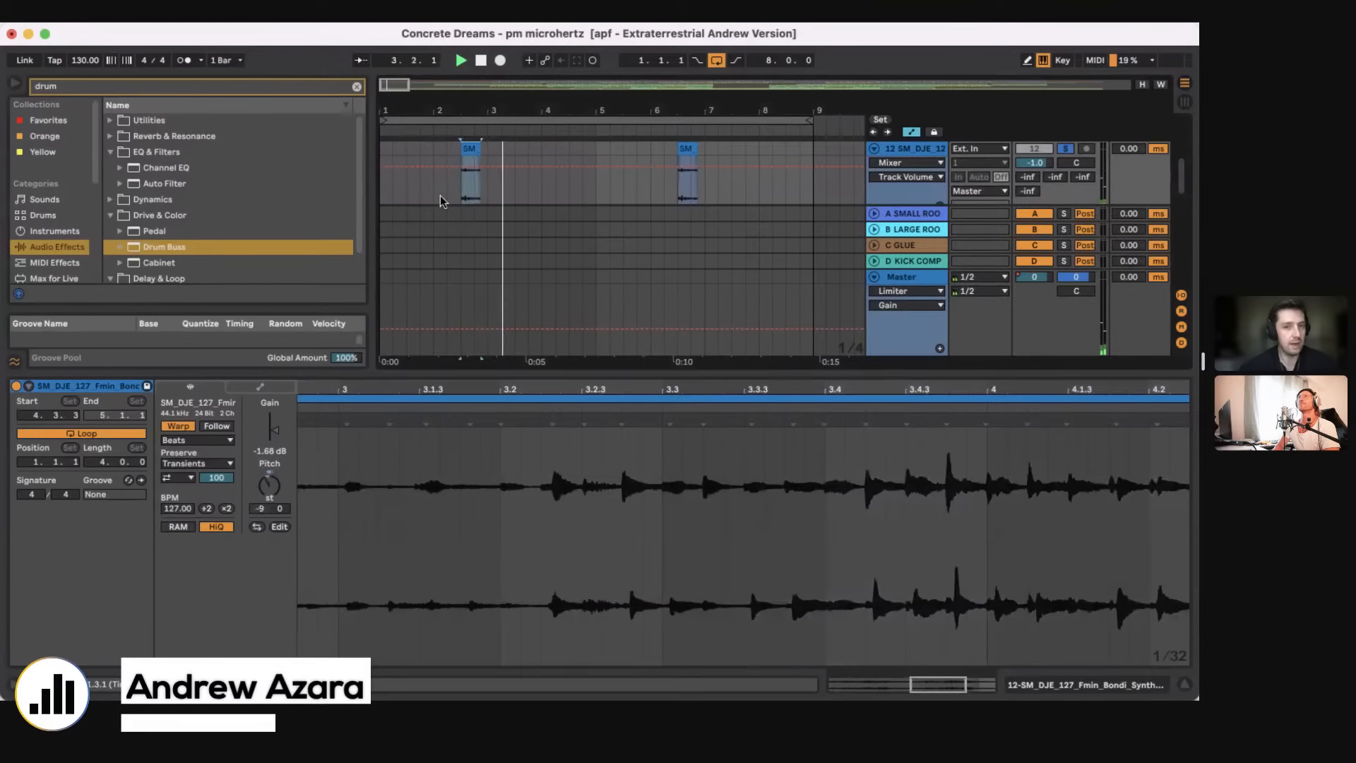
# Step: Play the short pitched synth clip, close the clip view, and unsolo track 12 to hear it in the full mix
pyautogui.click(460, 198)
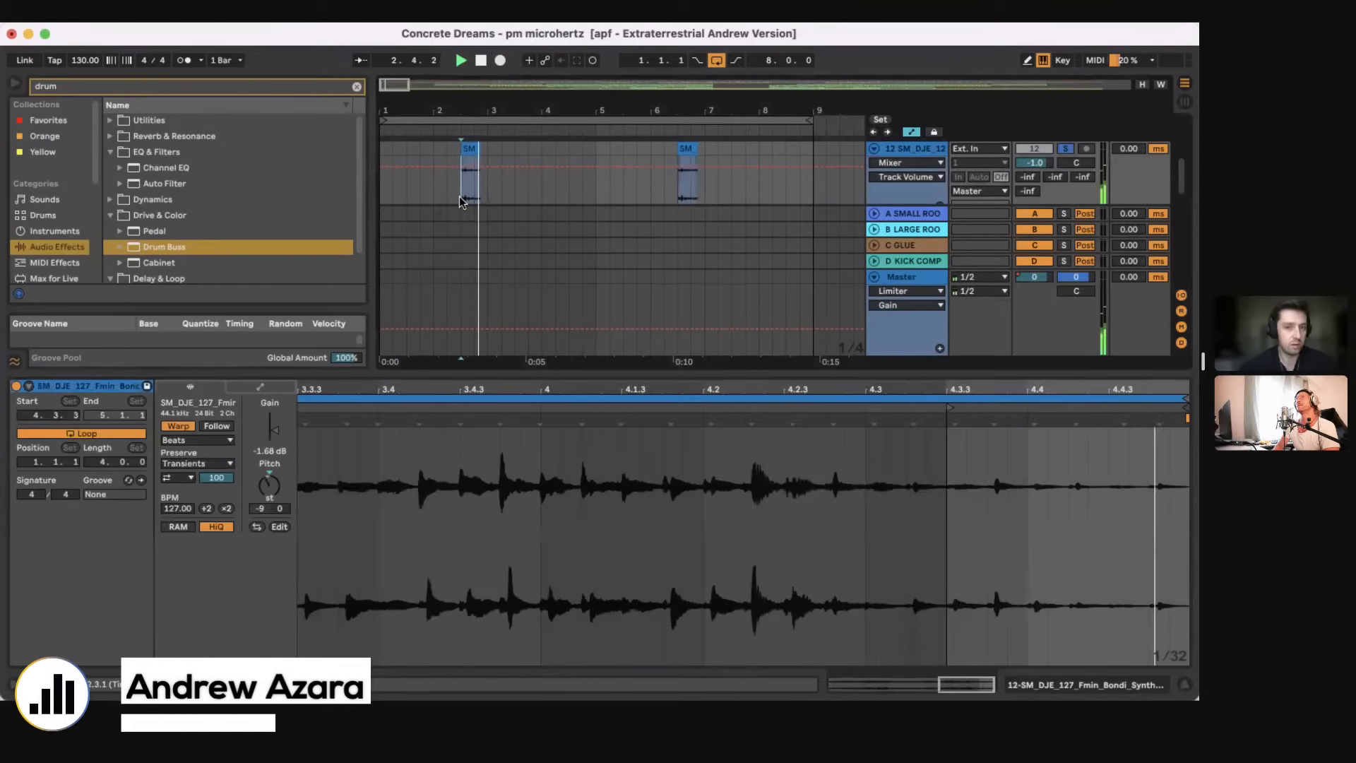
pyautogui.press('alt+super+l')
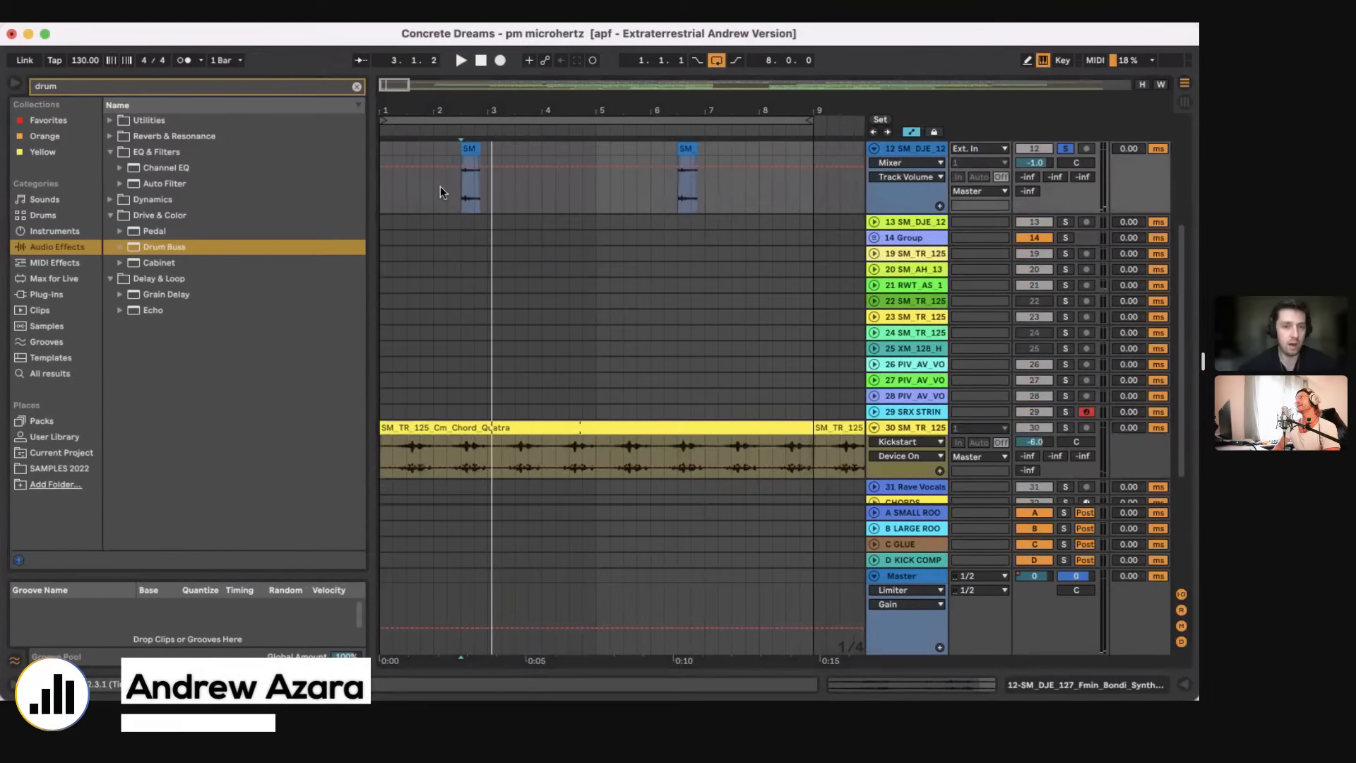
pyautogui.click(443, 186)
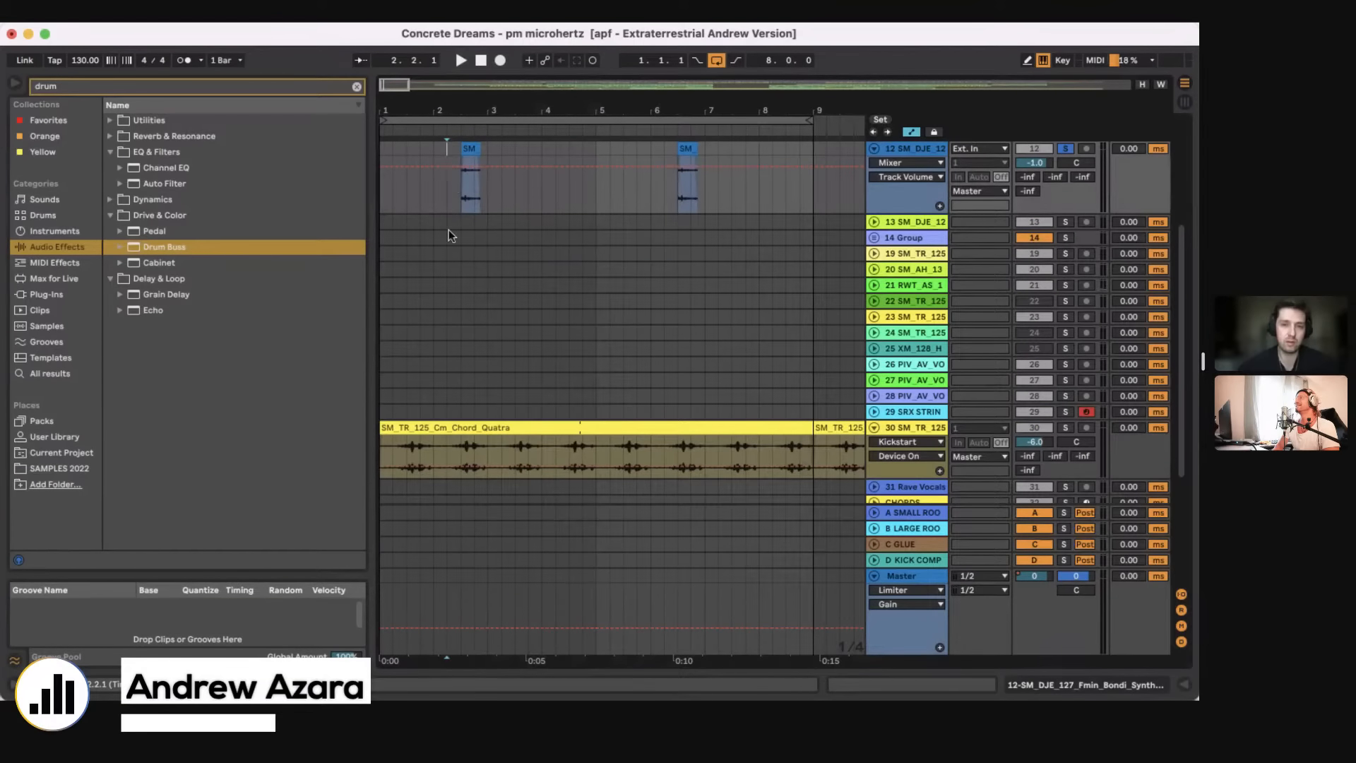
pyautogui.press('space')
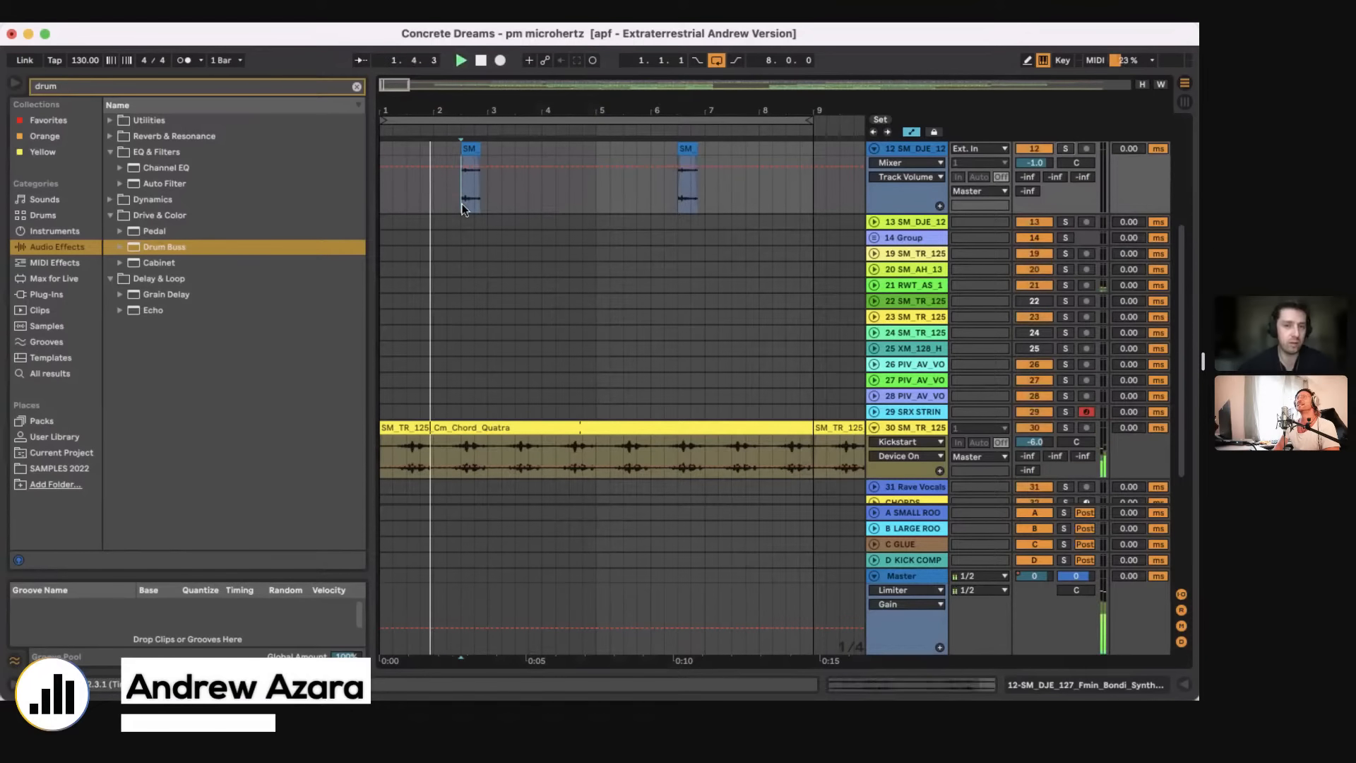
# Step: Lengthen the arrangement loop to 32 bars, move its start to bar 17, and play from there
pyautogui.moveTo(461, 113); pyautogui.dragTo(461, 65)
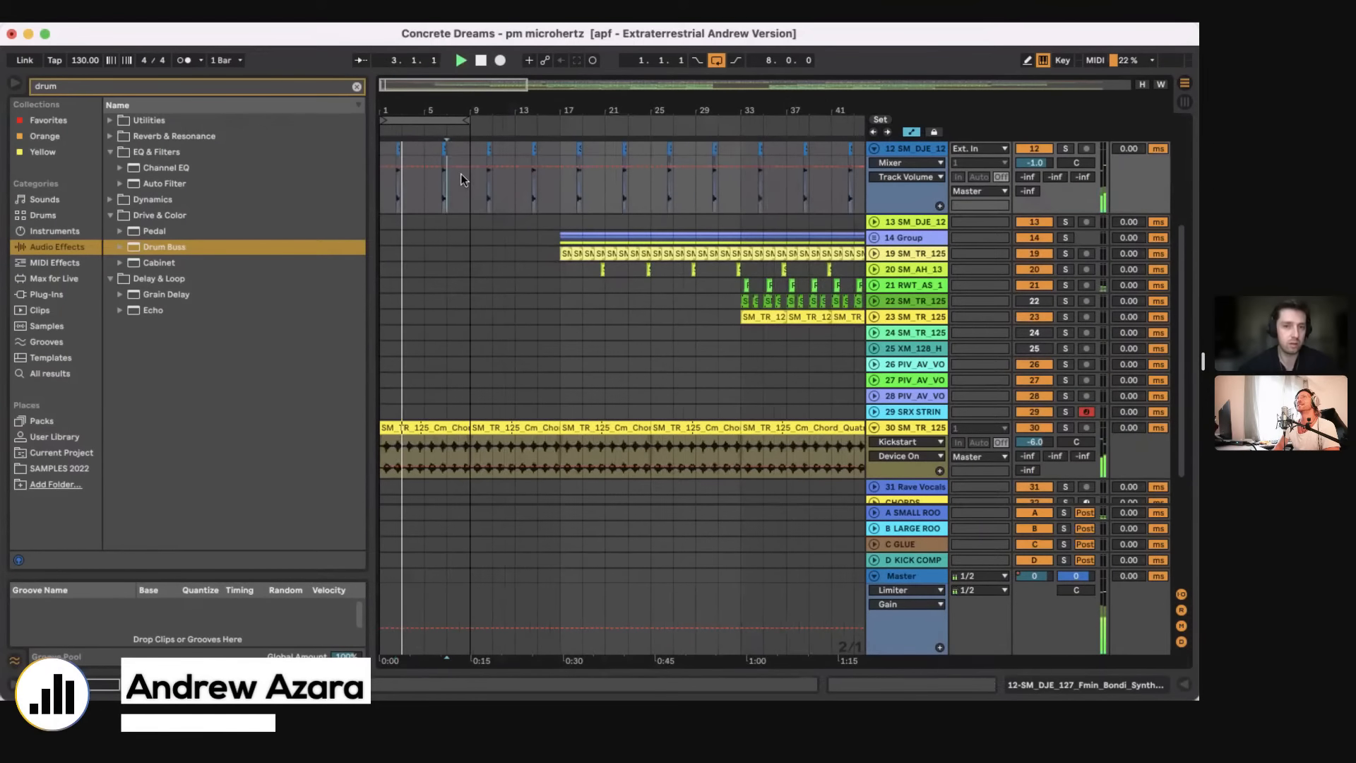
pyautogui.moveTo(473, 122); pyautogui.dragTo(740, 126)
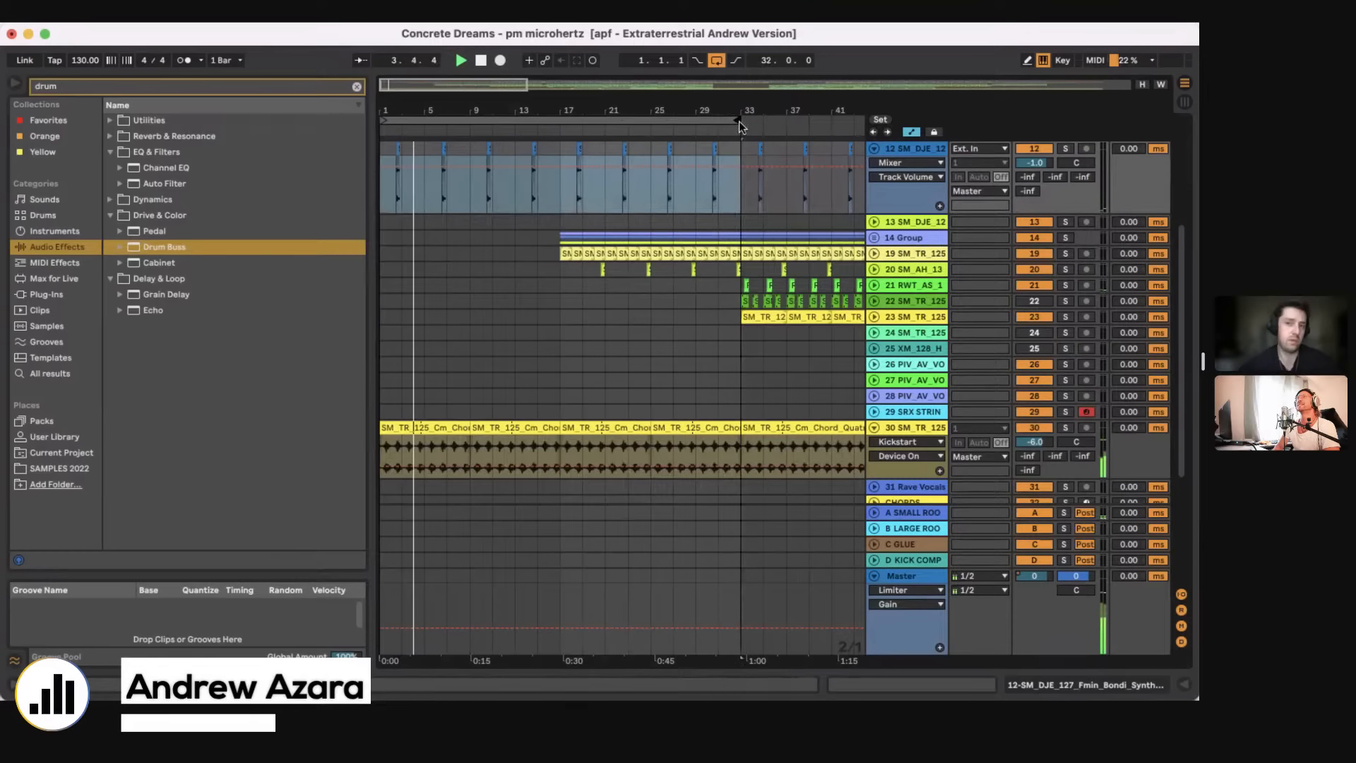
pyautogui.moveTo(554, 120); pyautogui.dragTo(748, 153)
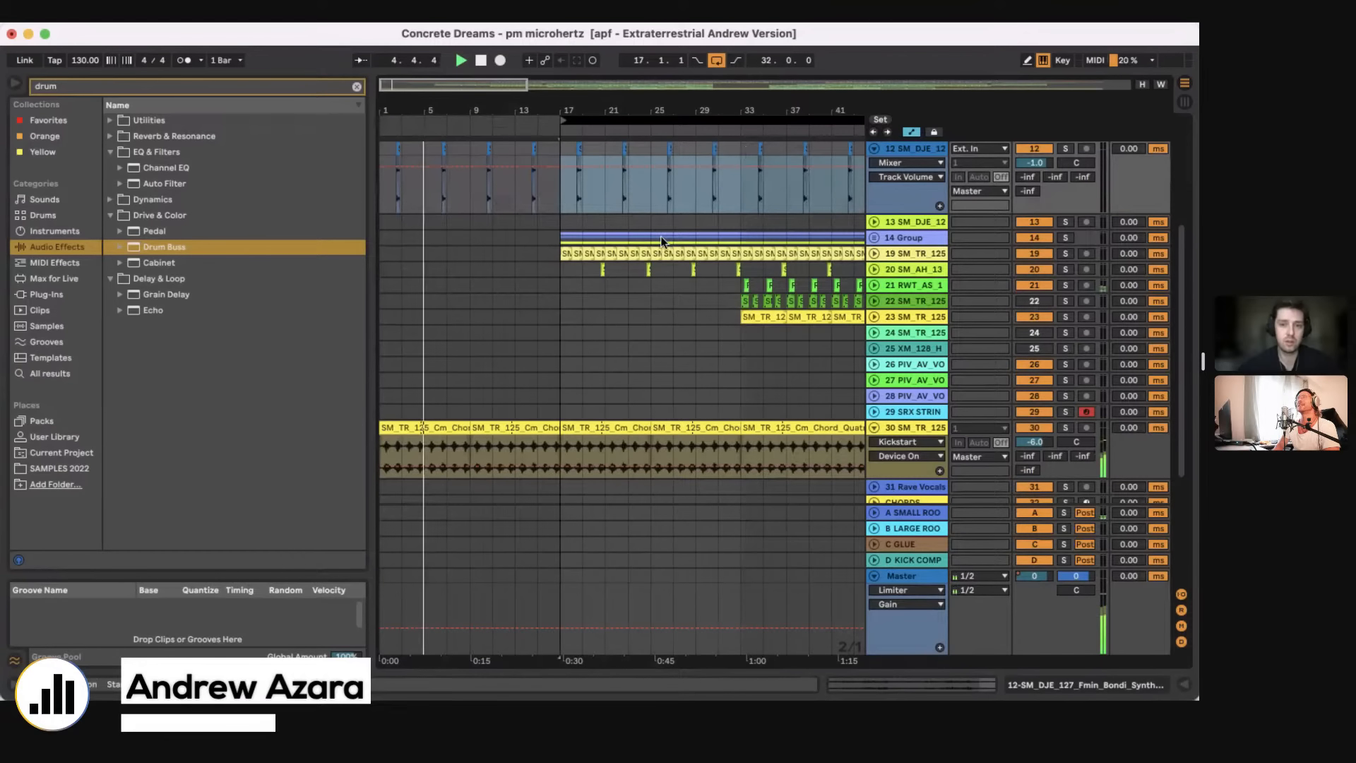
pyautogui.scroll(5, 660, 236)
pyautogui.hscroll(4, 659, 236)
pyautogui.click(504, 344)
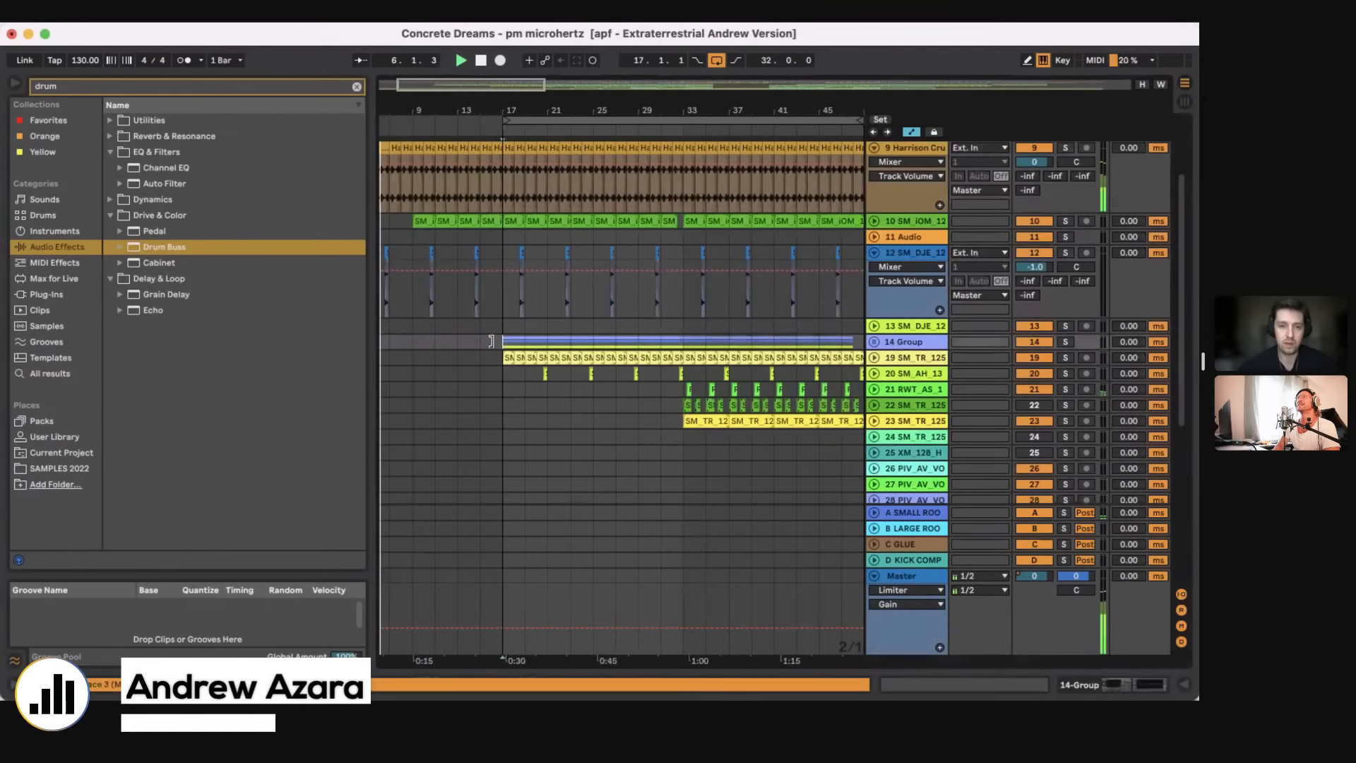
# Step: Expand and solo the 10 SM_iOM_125 drum kick track together with the 8 SAMPLE track
pyautogui.scroll(2, 524, 351)
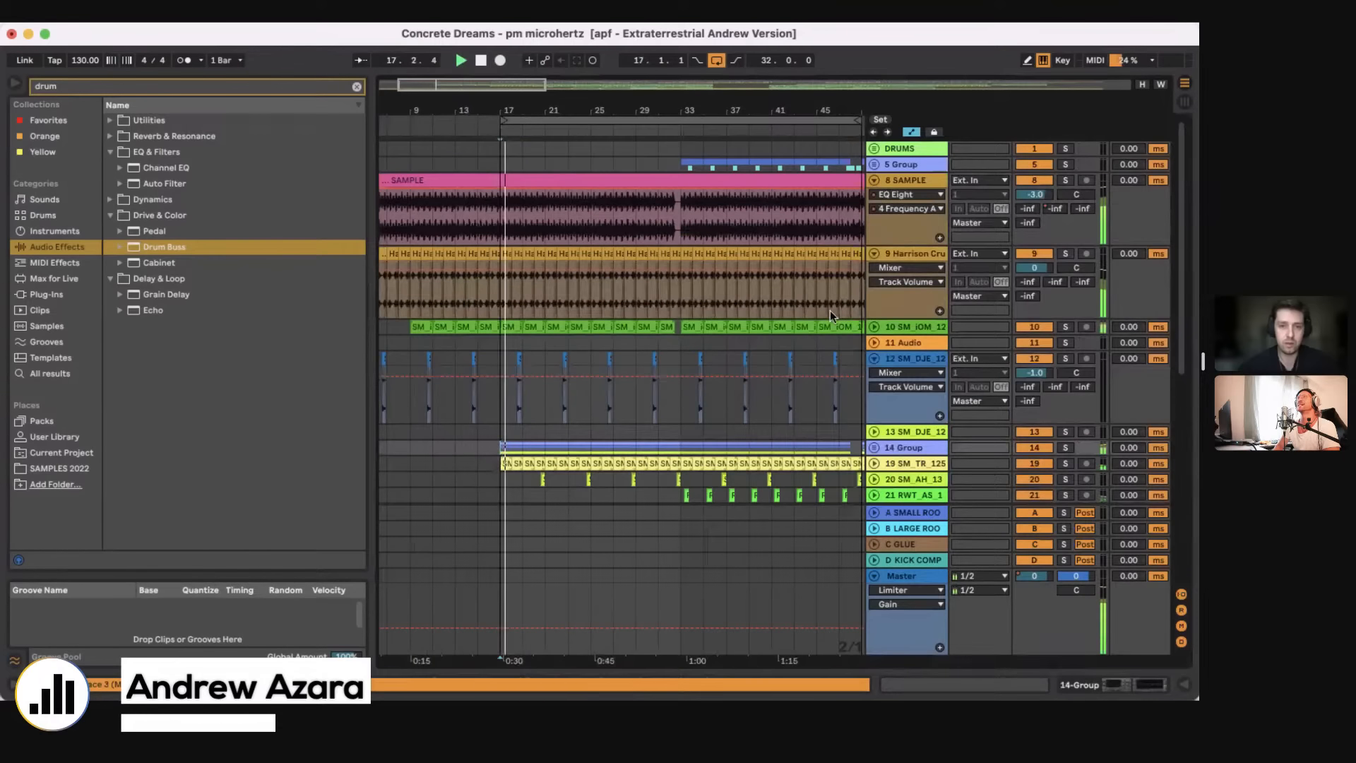
pyautogui.click(875, 327)
pyautogui.scroll(-2, 496, 283)
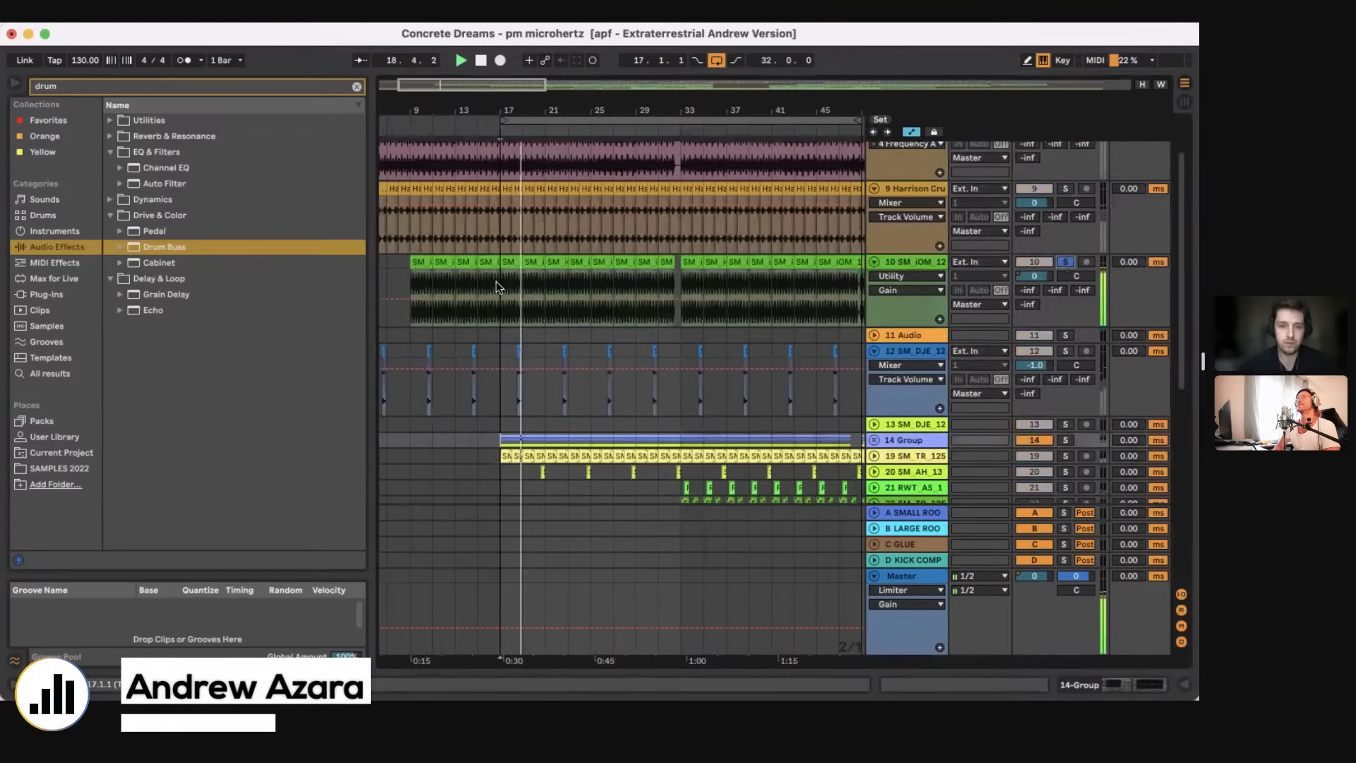
pyautogui.scroll(3, 496, 286)
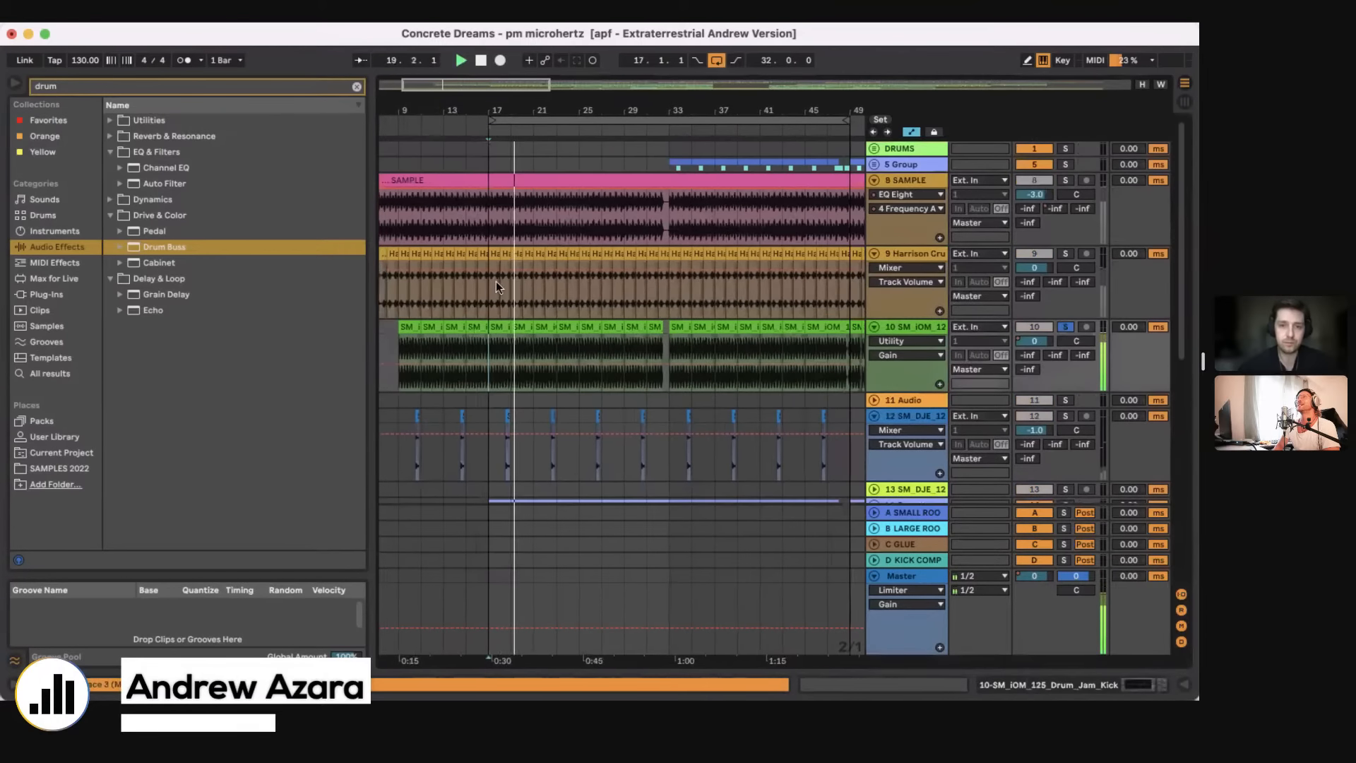
pyautogui.click(1064, 182)
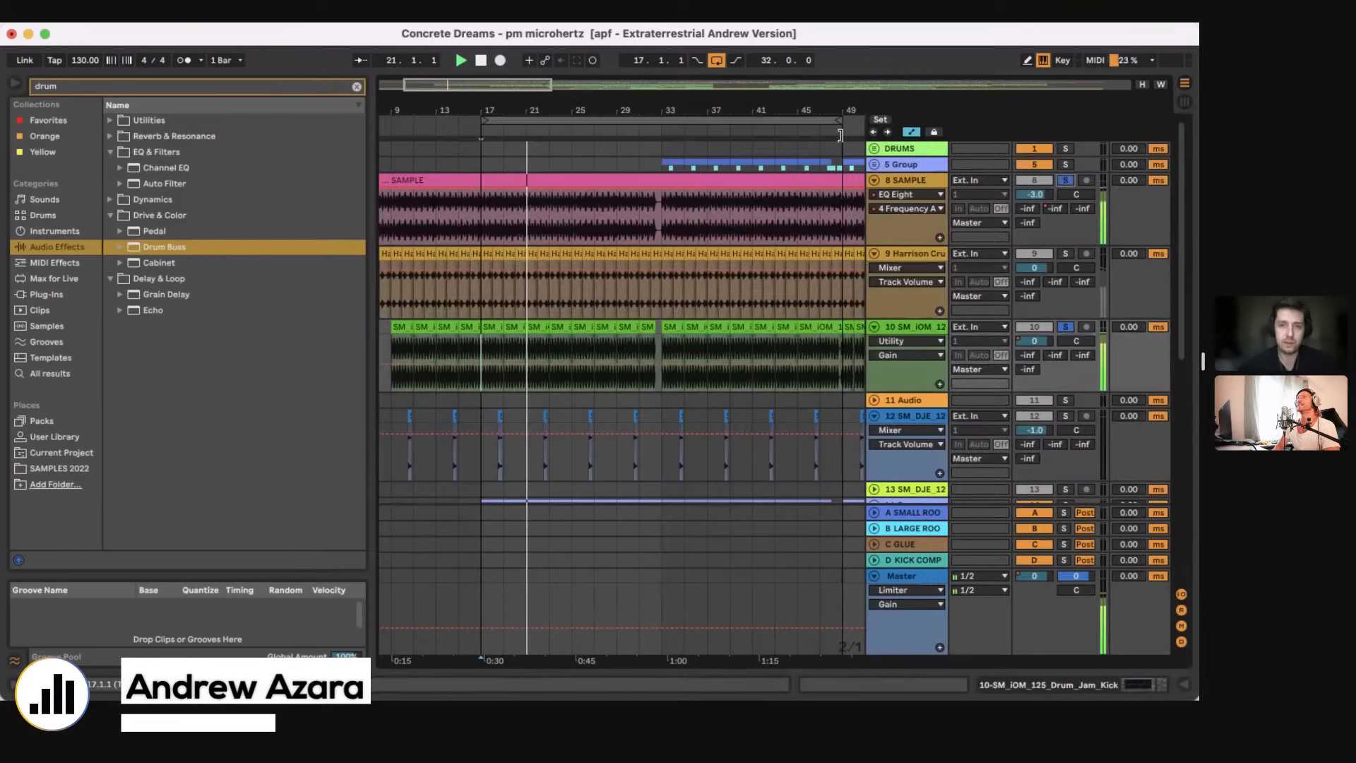
# Step: Shorten the arrangement loop to two bars starting at bar 17 and stop playback
pyautogui.moveTo(838, 118); pyautogui.dragTo(501, 122)
pyautogui.press('space')
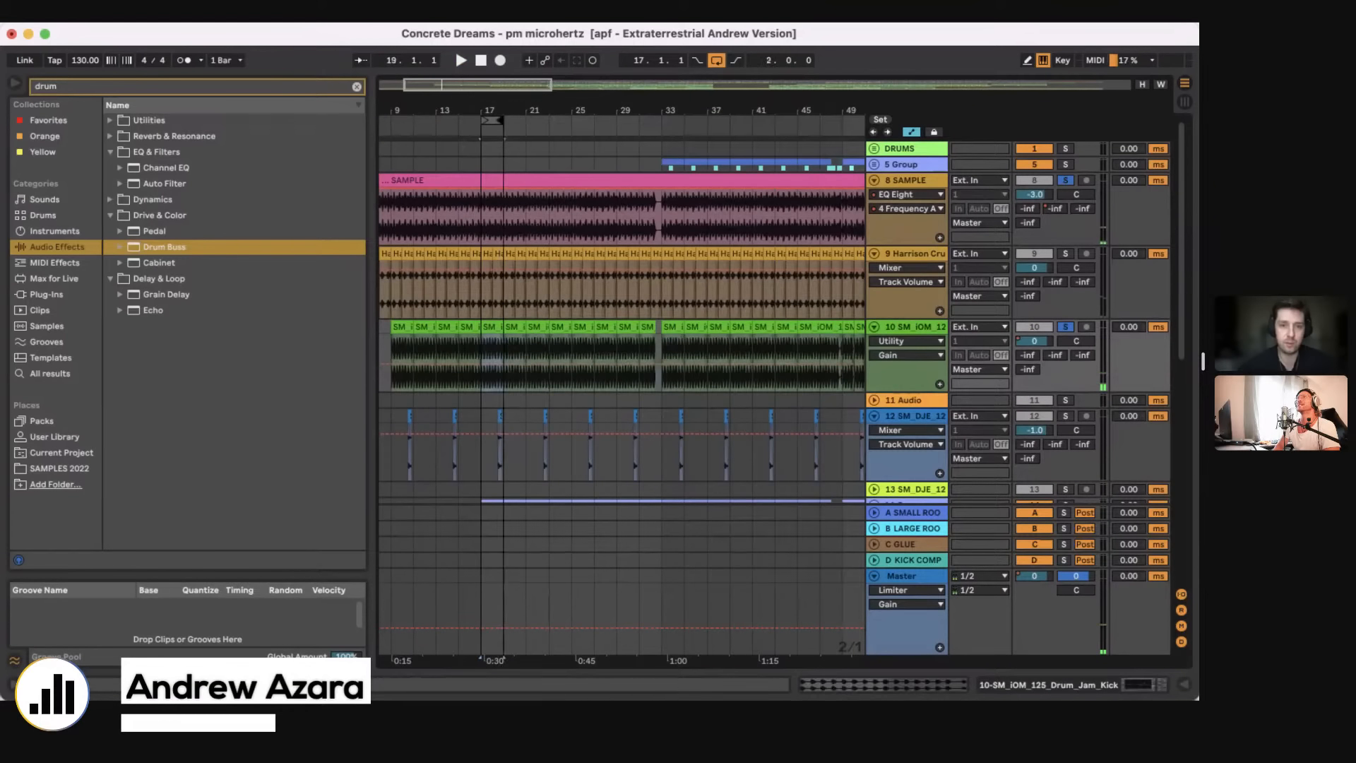
pyautogui.press('z')
# Step: Show the 8 SAMPLE track's Drum Buss and EQ Eight devices and play the two-bar loop
pyautogui.click(397, 227)
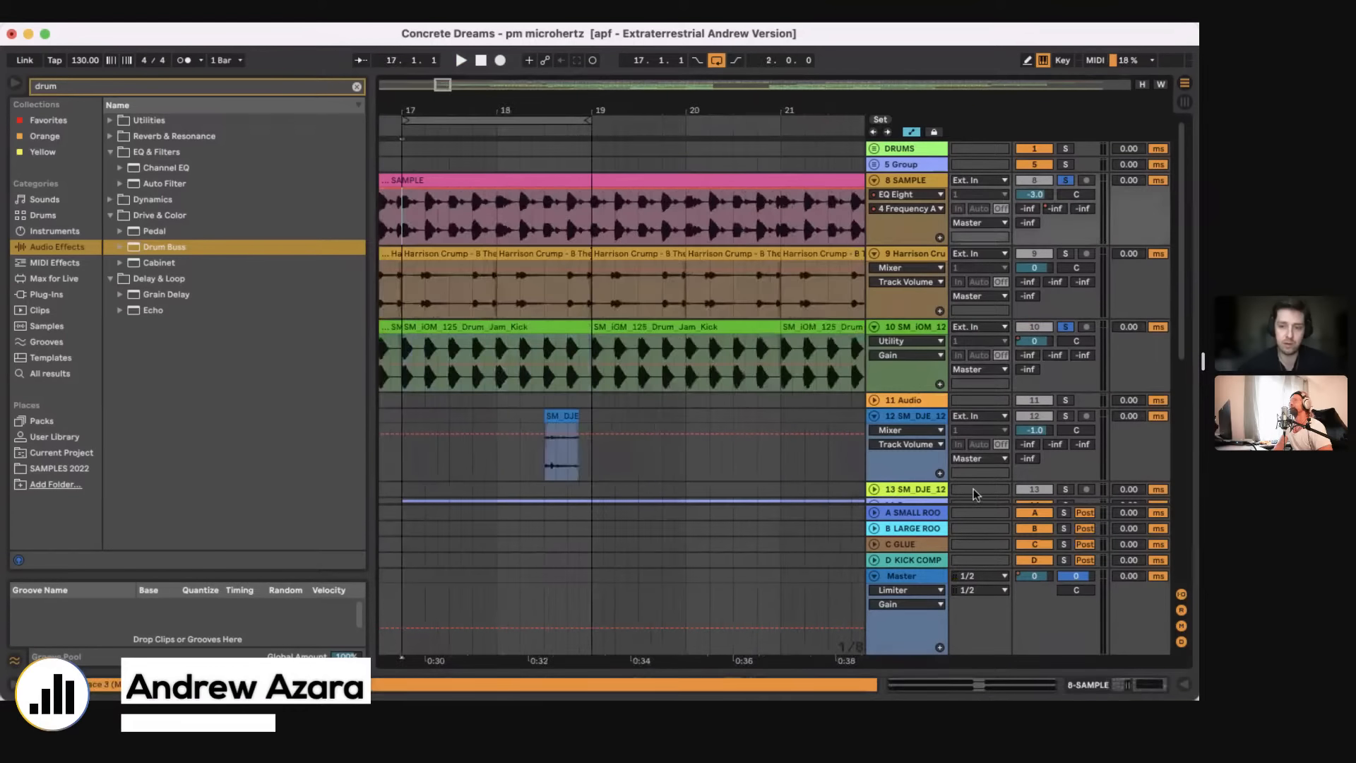
pyautogui.click(1140, 686)
pyautogui.press('space')
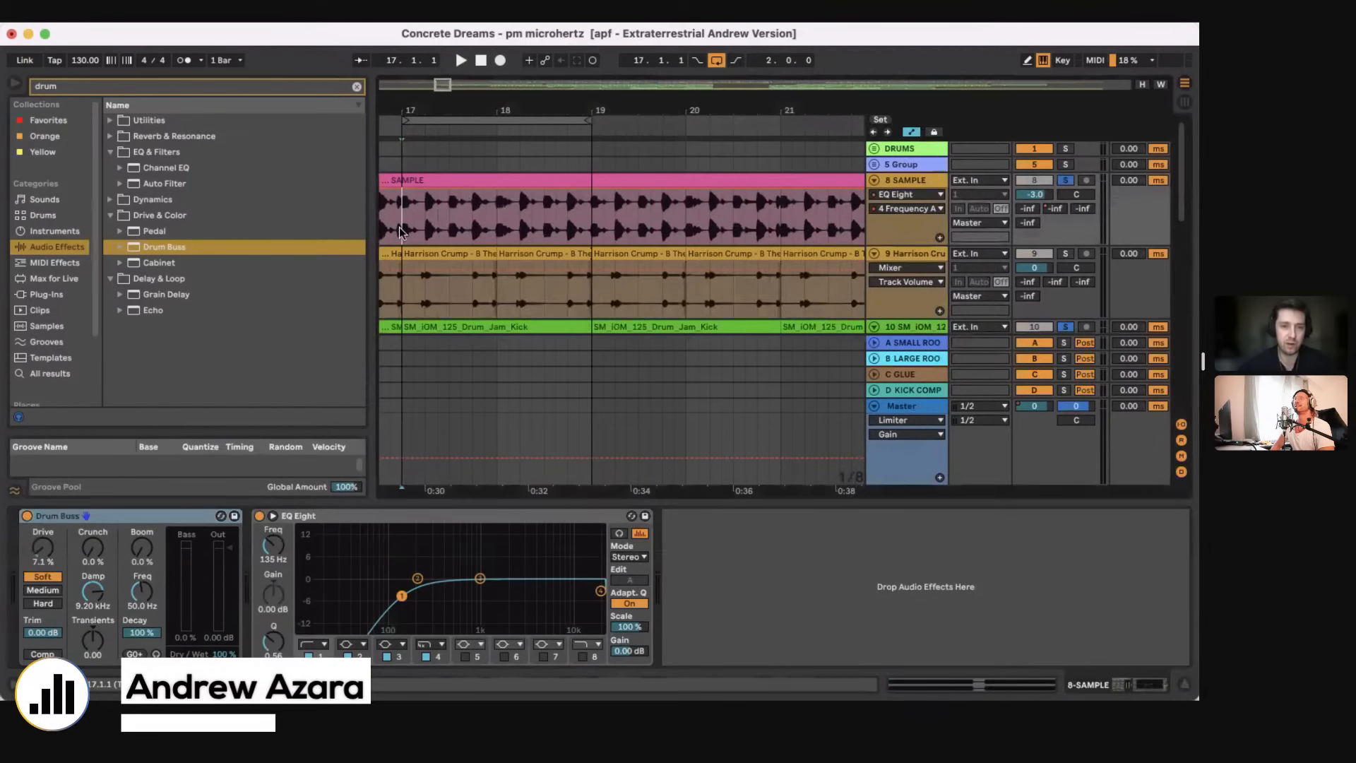
# Step: Toggle the 10 SM_iOM_125 kick track's solo off and on to compare the sample with and without it
pyautogui.scroll(-3, 574, 231)
pyautogui.scroll(-1, 574, 231)
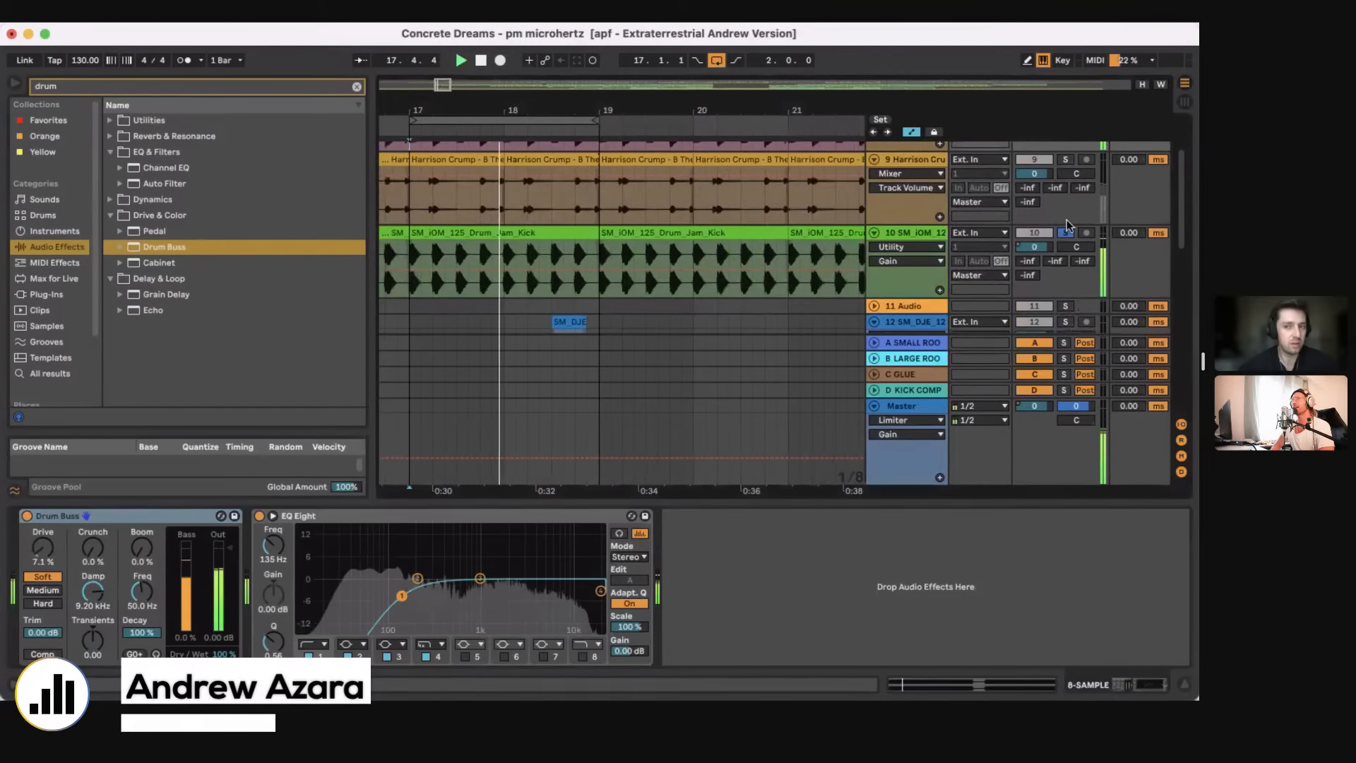
pyautogui.click(1061, 236)
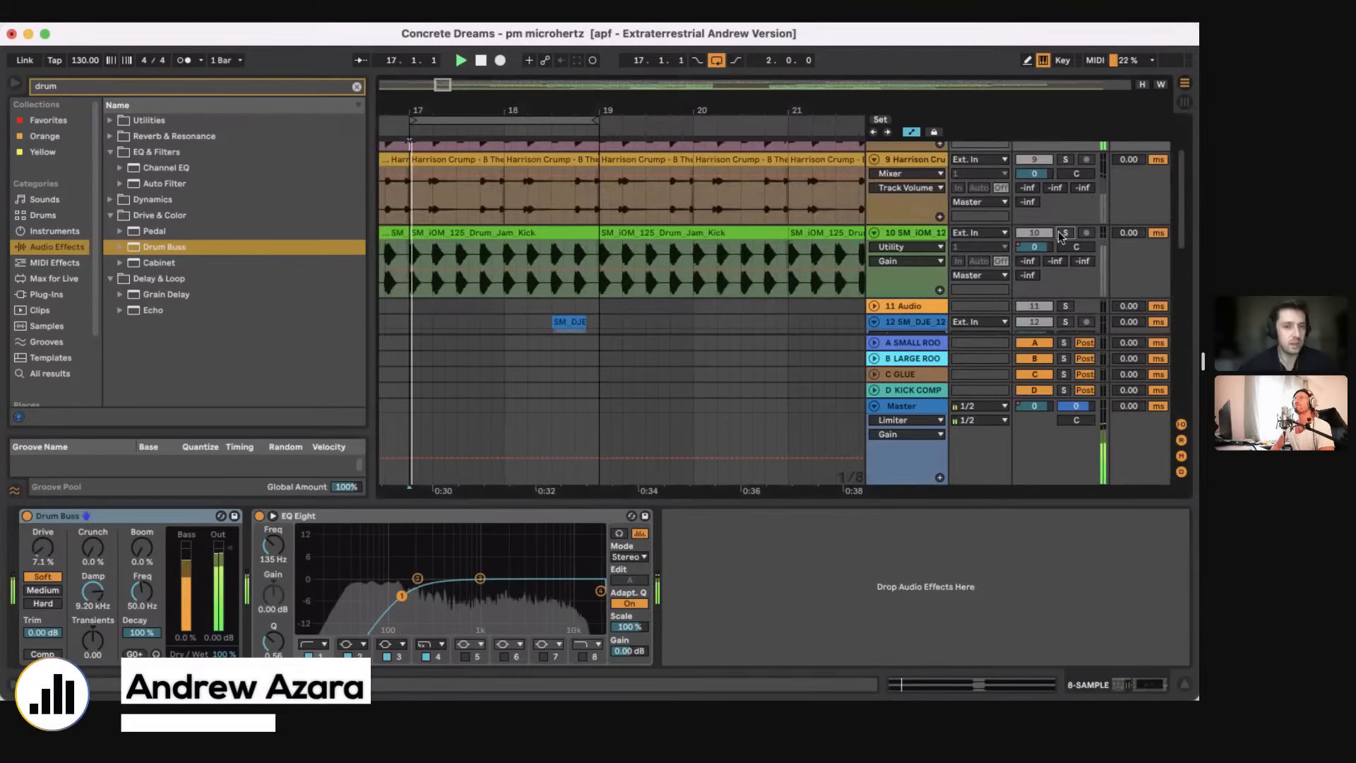
pyautogui.scroll(1, 1061, 237)
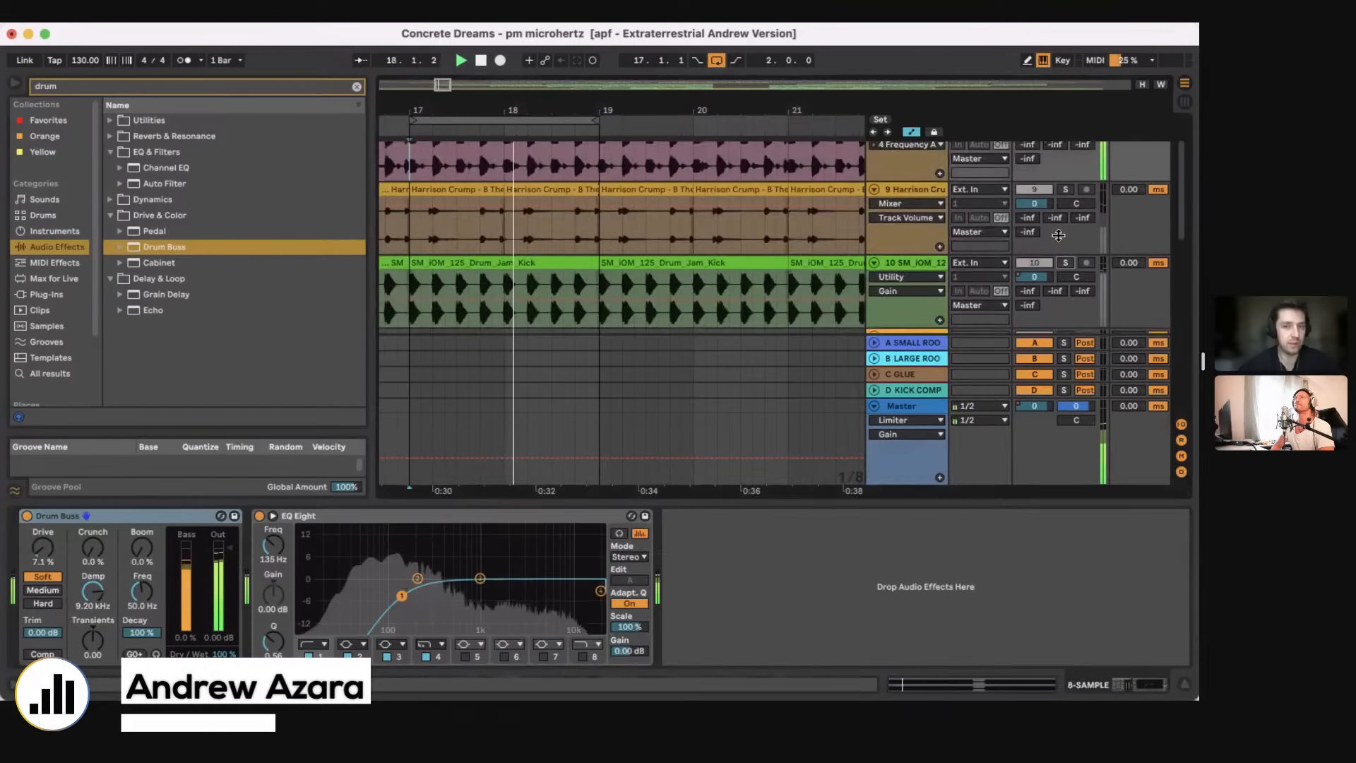
pyautogui.click(1066, 260)
# Step: Show the EQ Eight and Utility devices on the 10 SM_iOM_125 kick track during playback
pyautogui.scroll(1, 1066, 259)
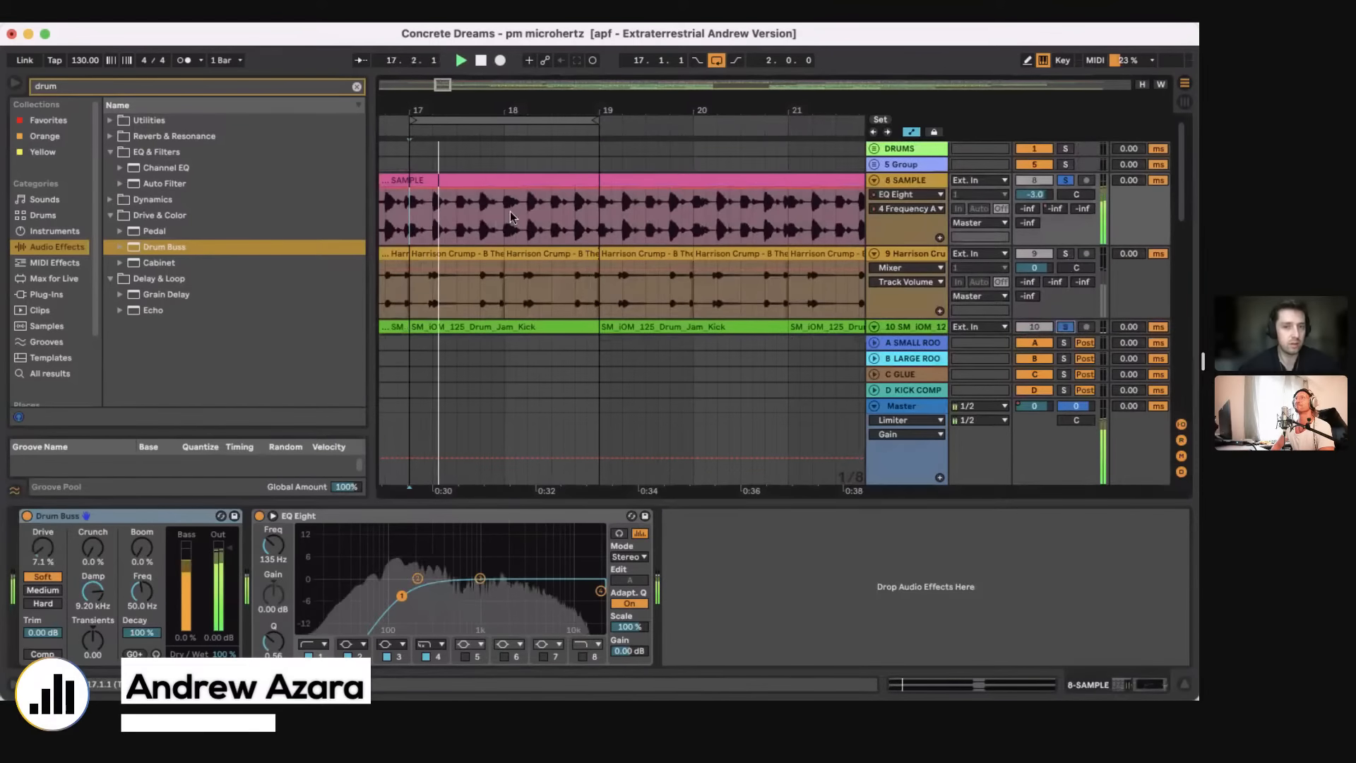
pyautogui.scroll(-2, 499, 246)
pyautogui.click(500, 245)
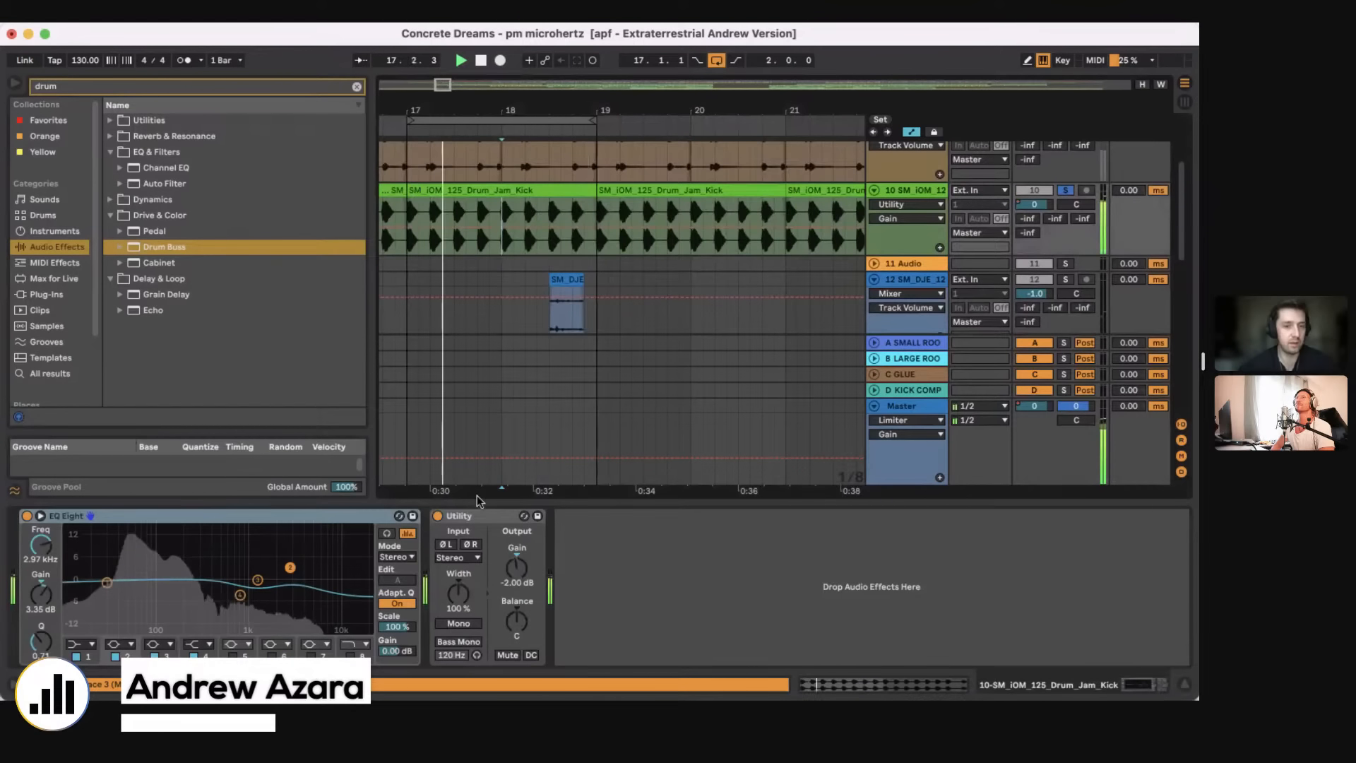
# Step: Hide the device view and turn off arrangement looping
pyautogui.moveTo(484, 503); pyautogui.dragTo(487, 611)
pyautogui.press('-')
pyautogui.press('-')
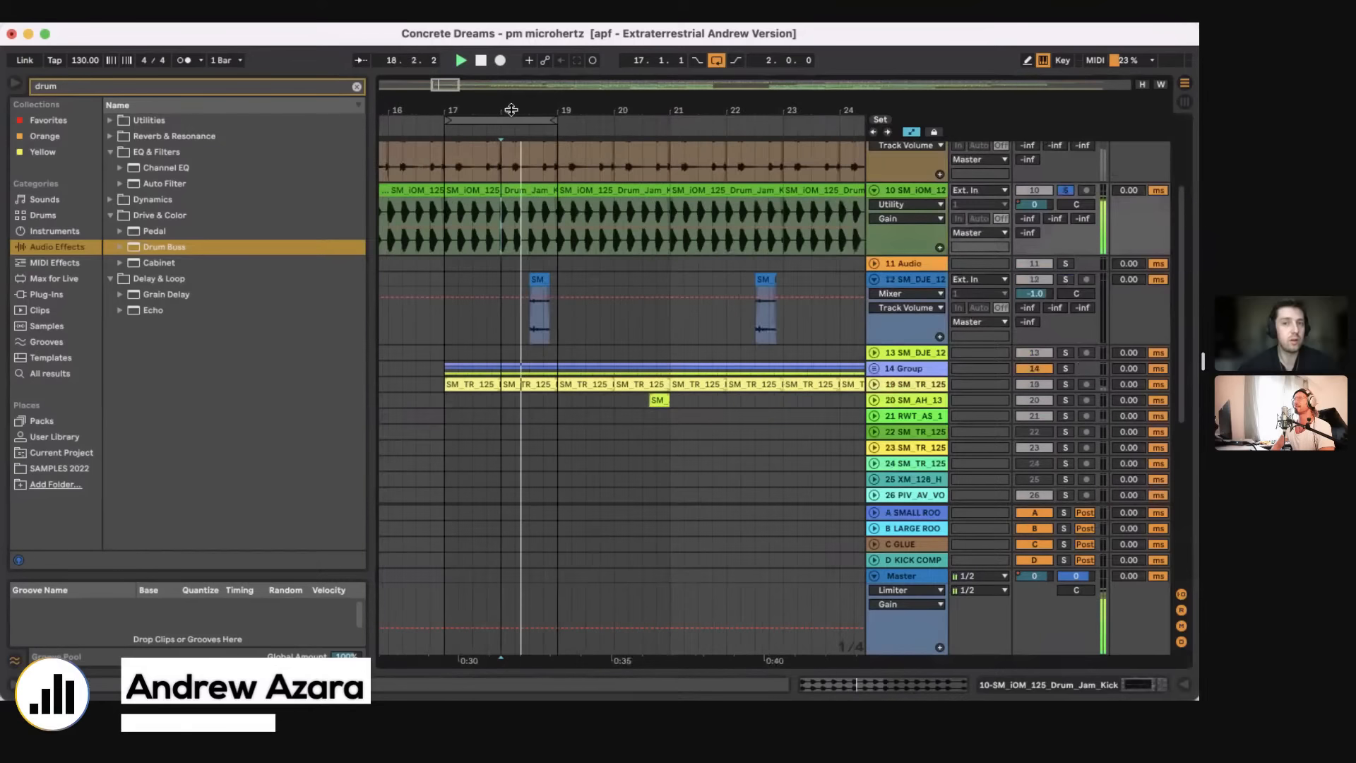
pyautogui.press('super+l')
pyautogui.scroll(2, 649, 302)
pyautogui.scroll(1, 1042, 278)
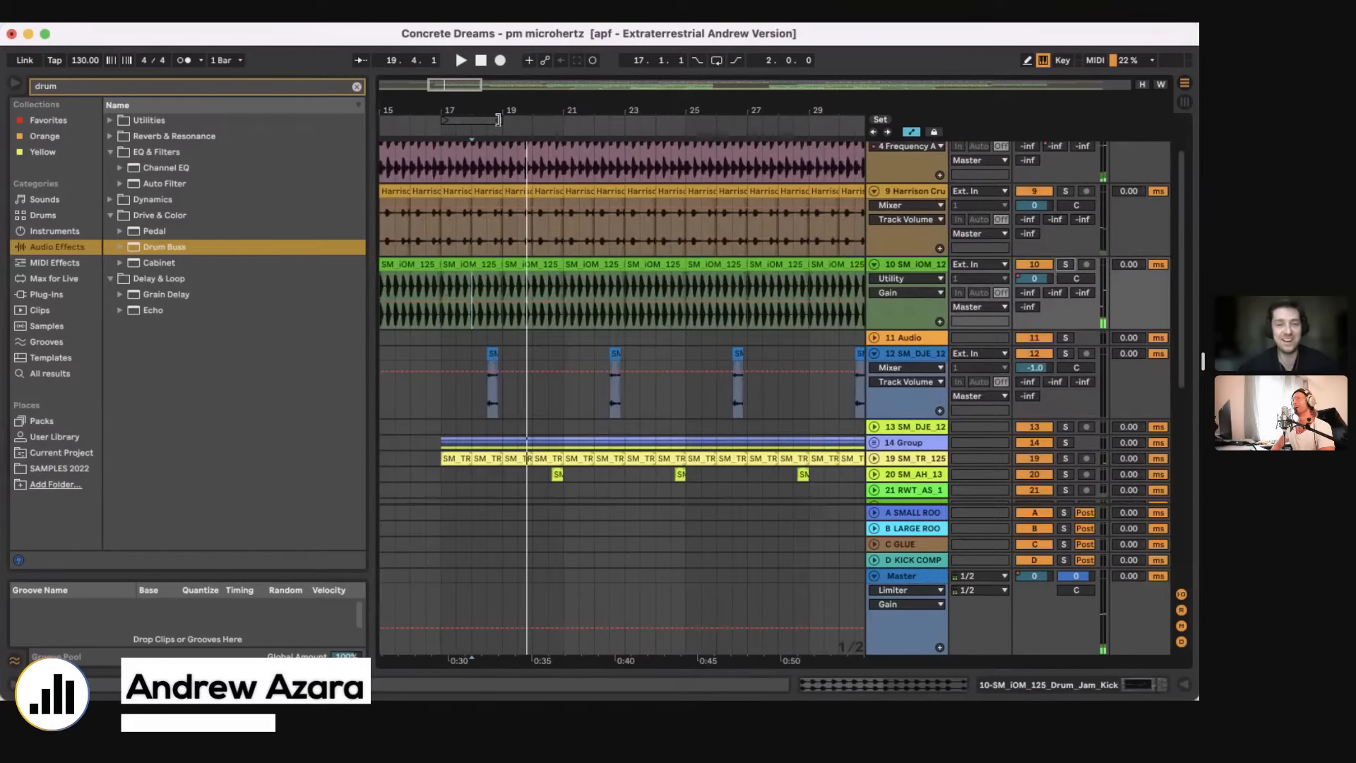
# Step: Set the loop range to eight bars starting at bar 25
pyautogui.moveTo(498, 120)
pyautogui.mouseDown()
pyautogui.moveTo(558, 129)
pyautogui.moveTo(487, 113)
pyautogui.mouseUp()
pyautogui.moveTo(490, 120); pyautogui.dragTo(557, 111)
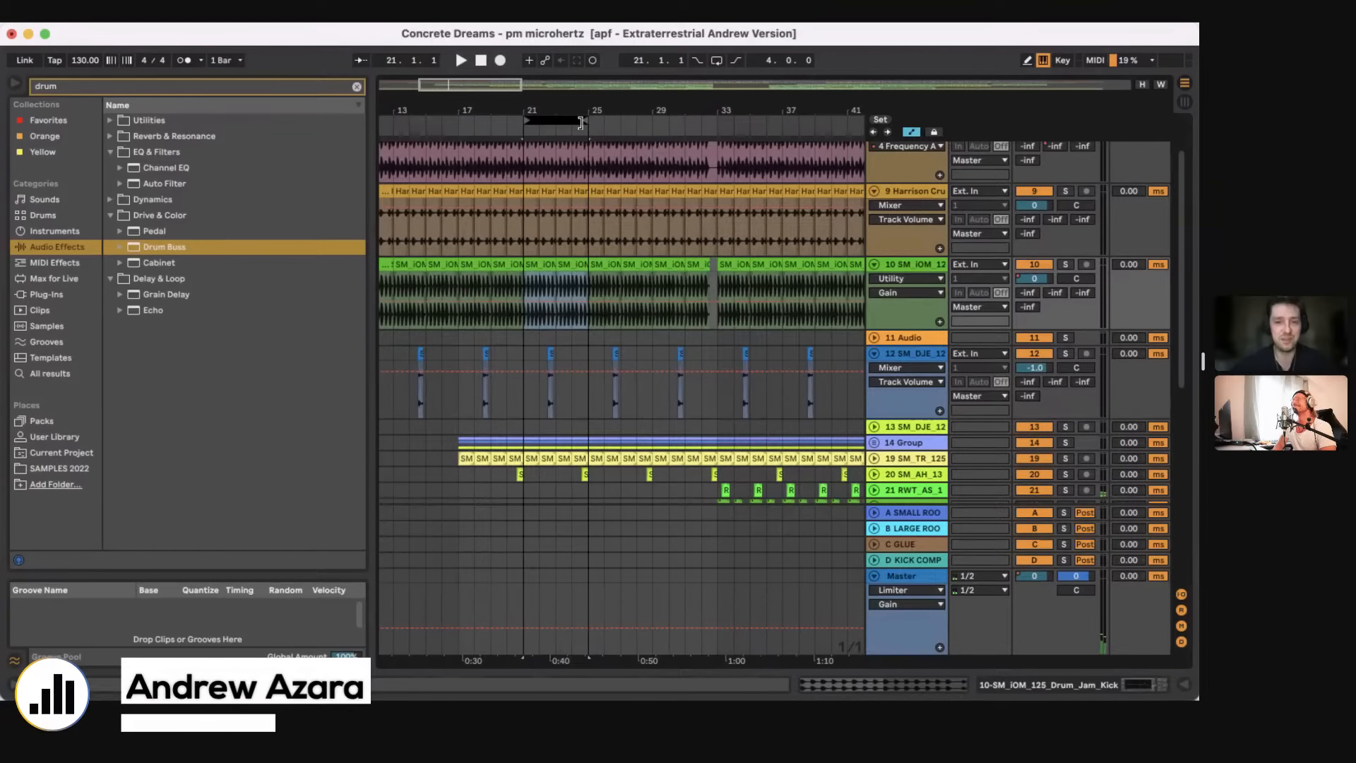
pyautogui.moveTo(580, 123); pyautogui.dragTo(715, 121)
pyautogui.moveTo(533, 119); pyautogui.dragTo(592, 121)
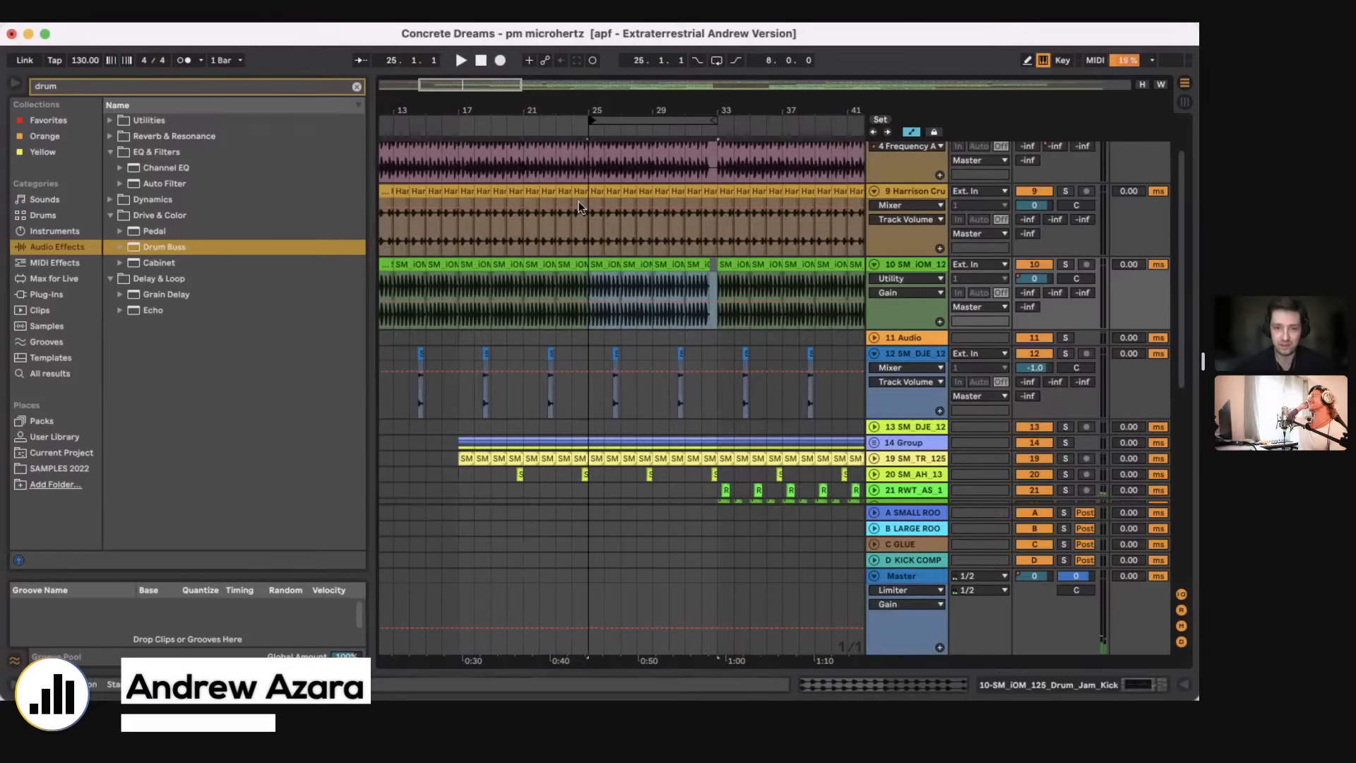
# Step: Play the arrangement from bar 25 on the 34 JHDB_118 texture track, toggle its solo, and stop playback
pyautogui.scroll(-10, 579, 246)
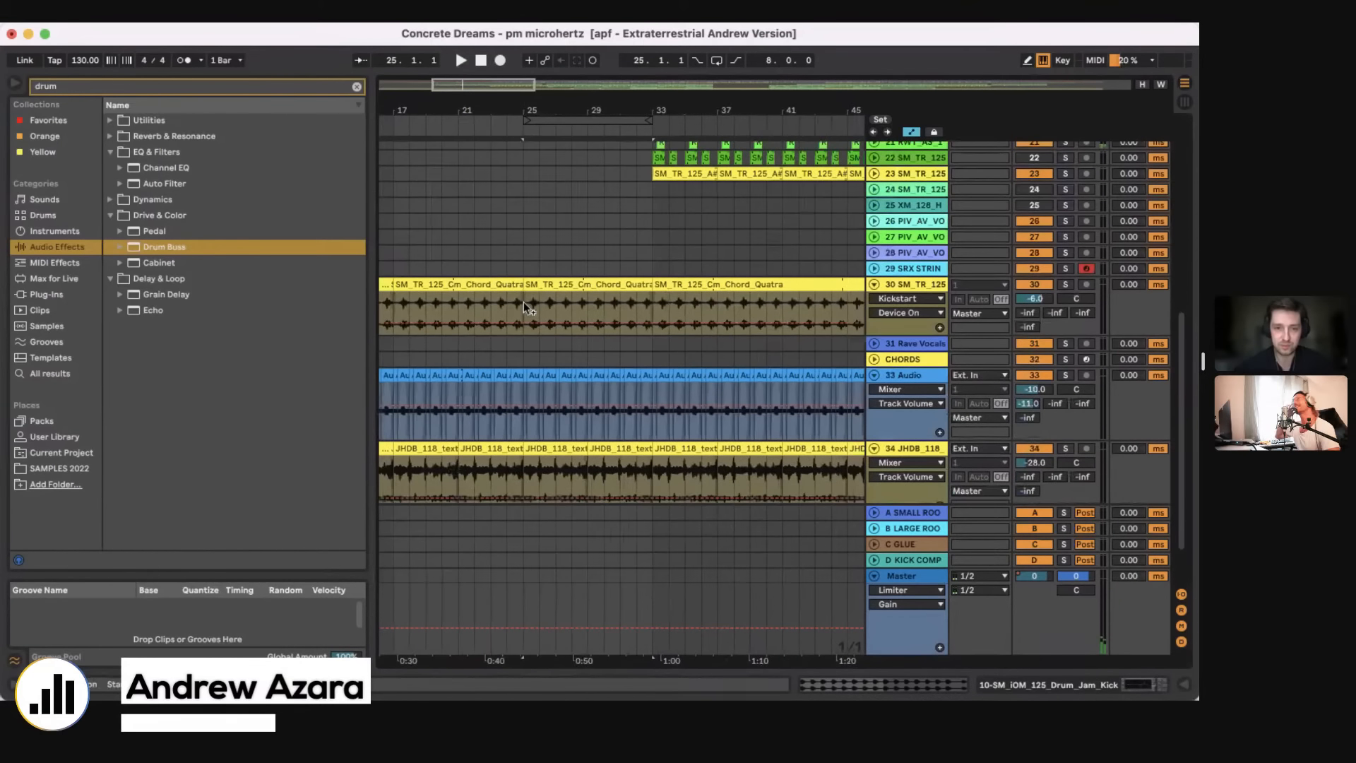
pyautogui.scroll(-3, 524, 303)
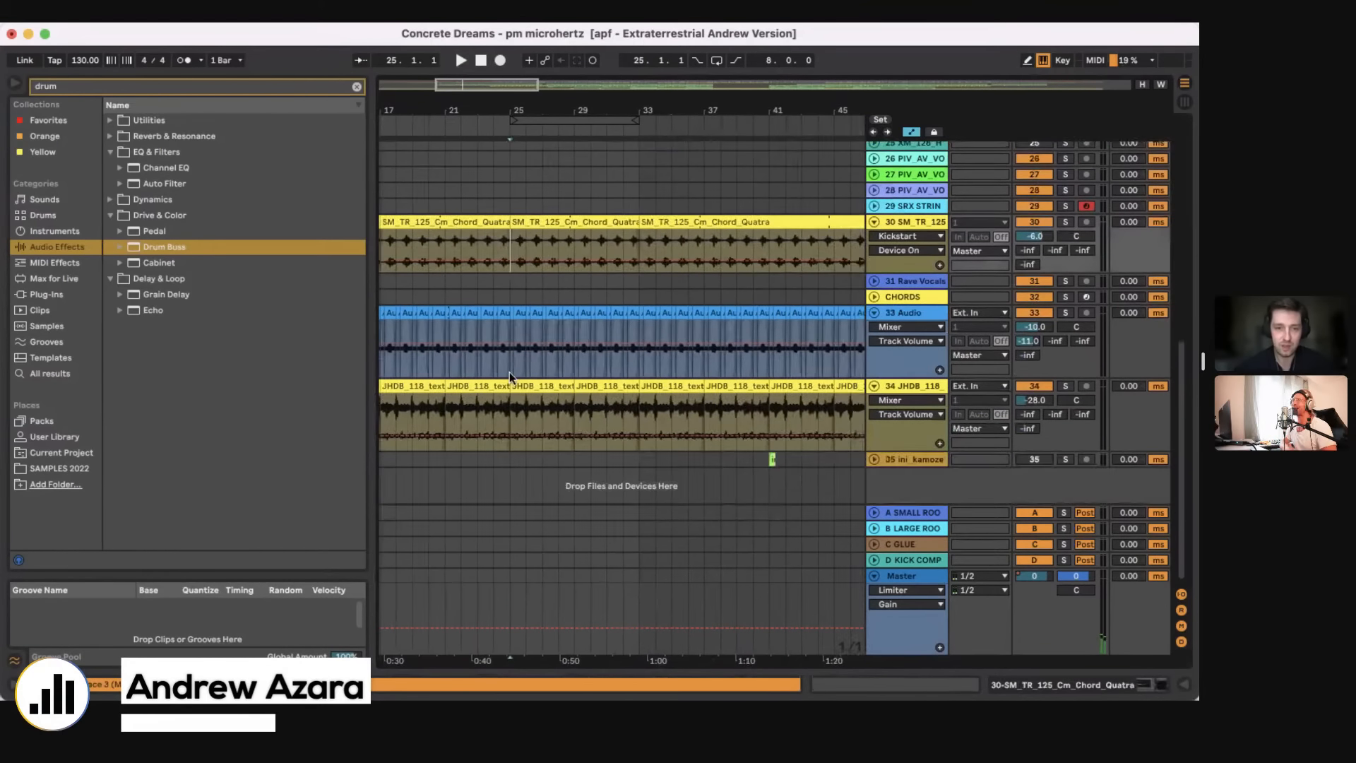
pyautogui.click(500, 419)
pyautogui.press('space')
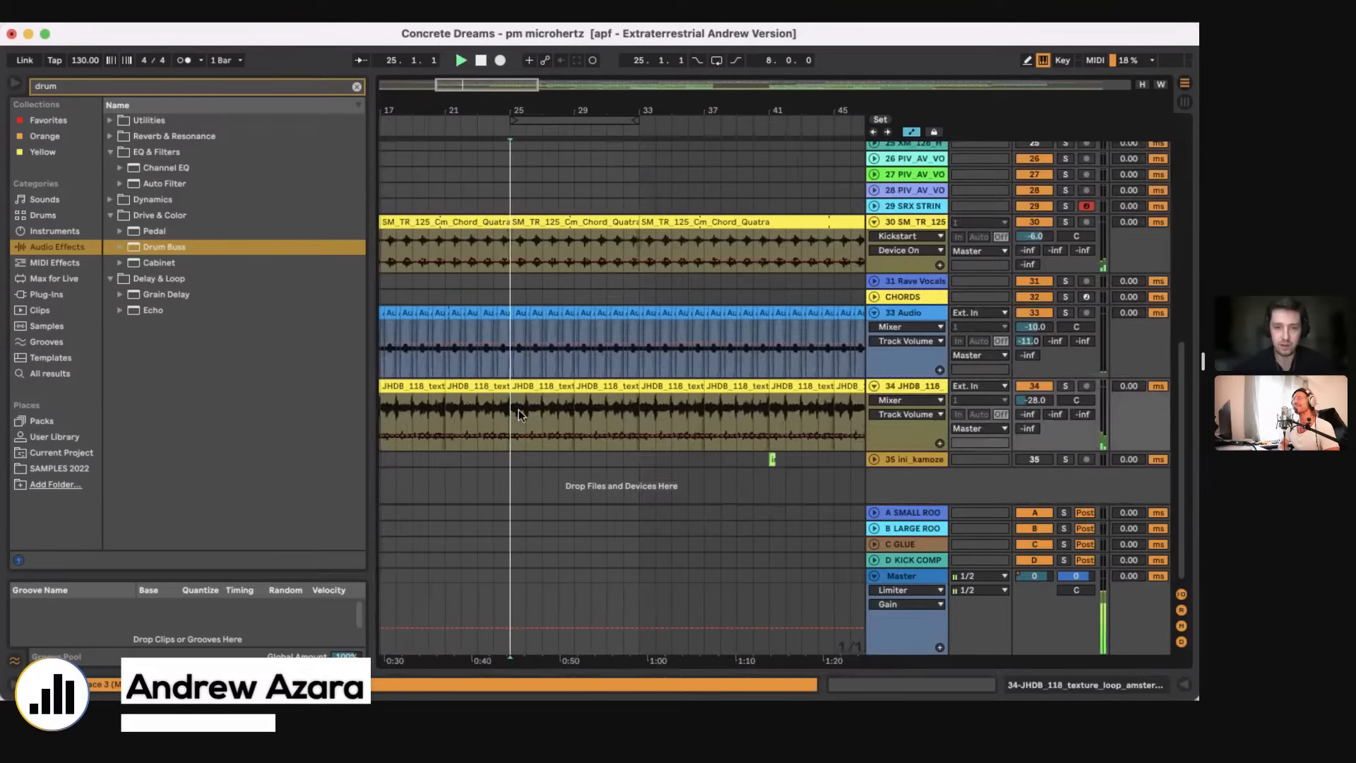
pyautogui.click(1067, 387)
pyautogui.scroll(15, 777, 317)
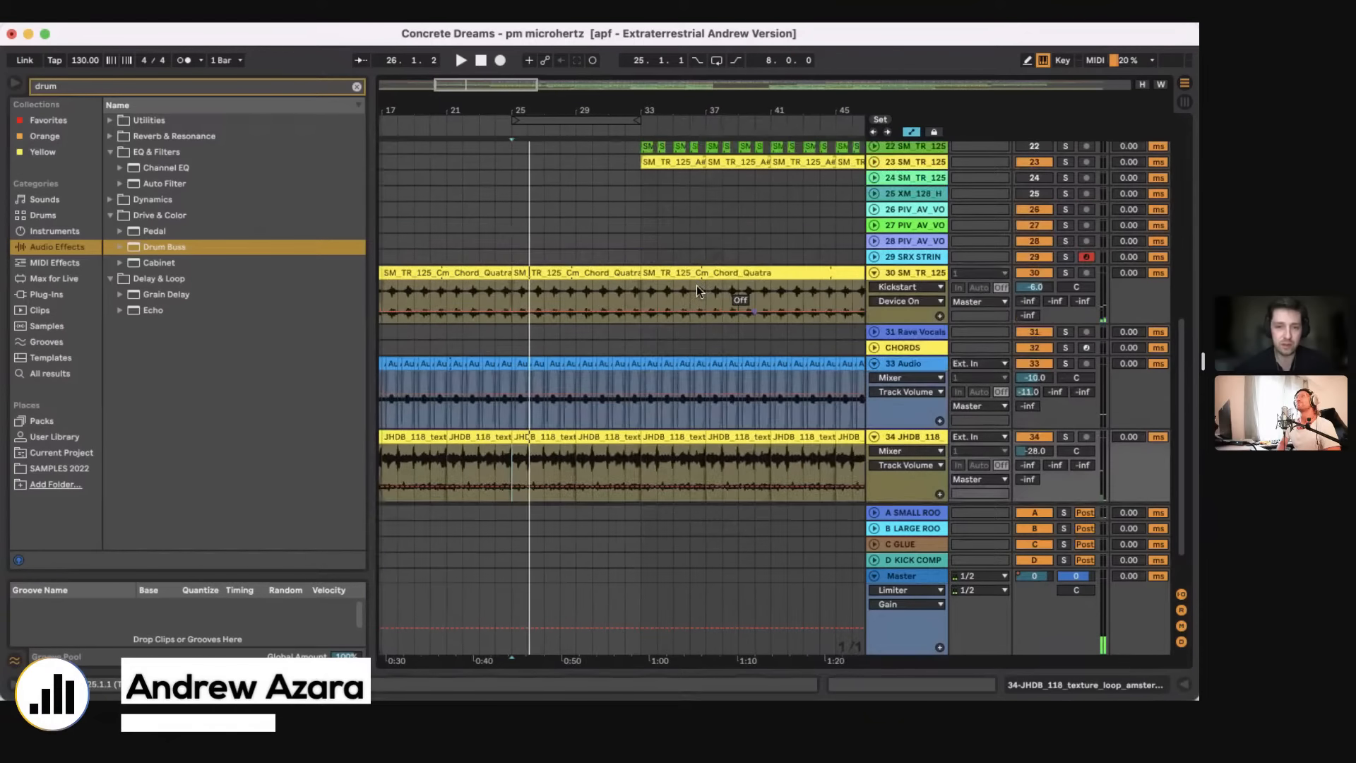
pyautogui.press('space')
# Step: Move the eight-bar loop range to start at bar 33 and play the arrangement from there
pyautogui.click(624, 226)
pyautogui.hscroll(1, 607, 212)
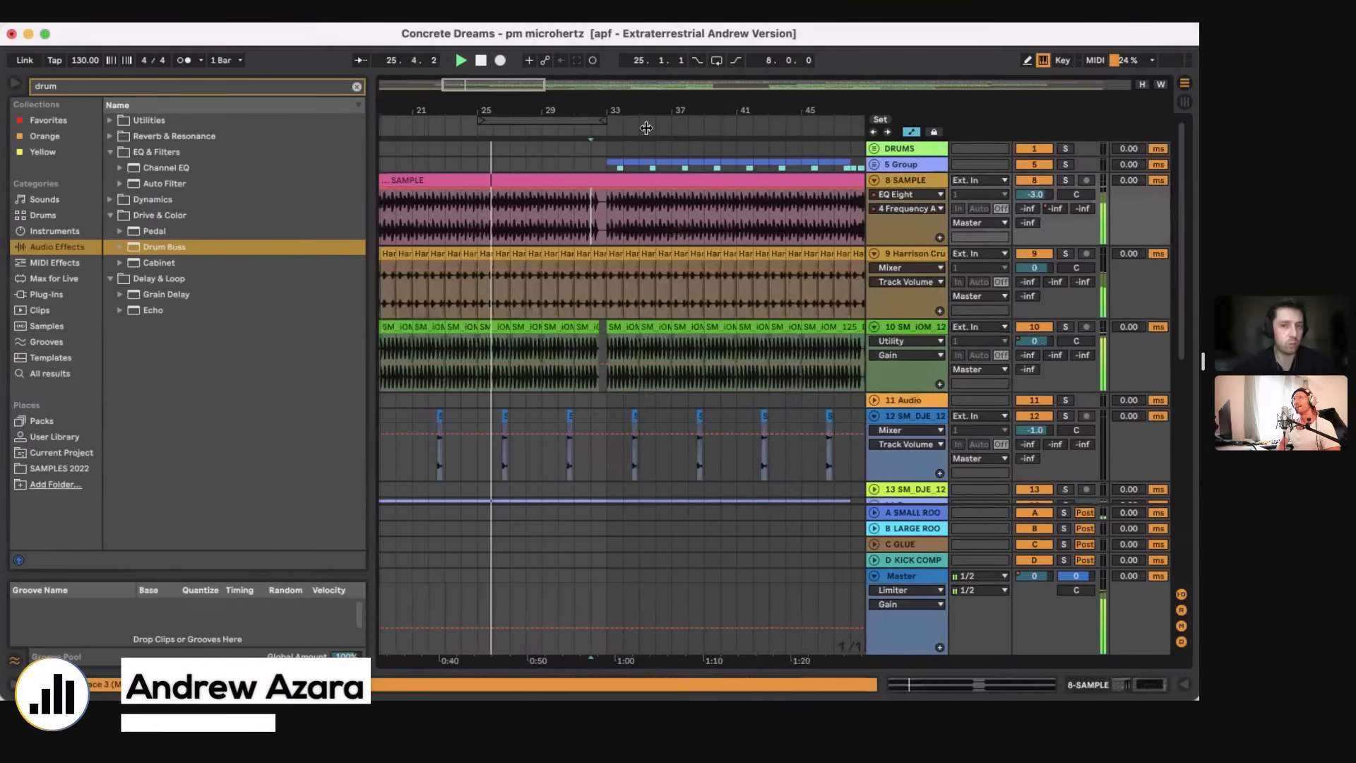
pyautogui.moveTo(506, 118); pyautogui.dragTo(636, 120)
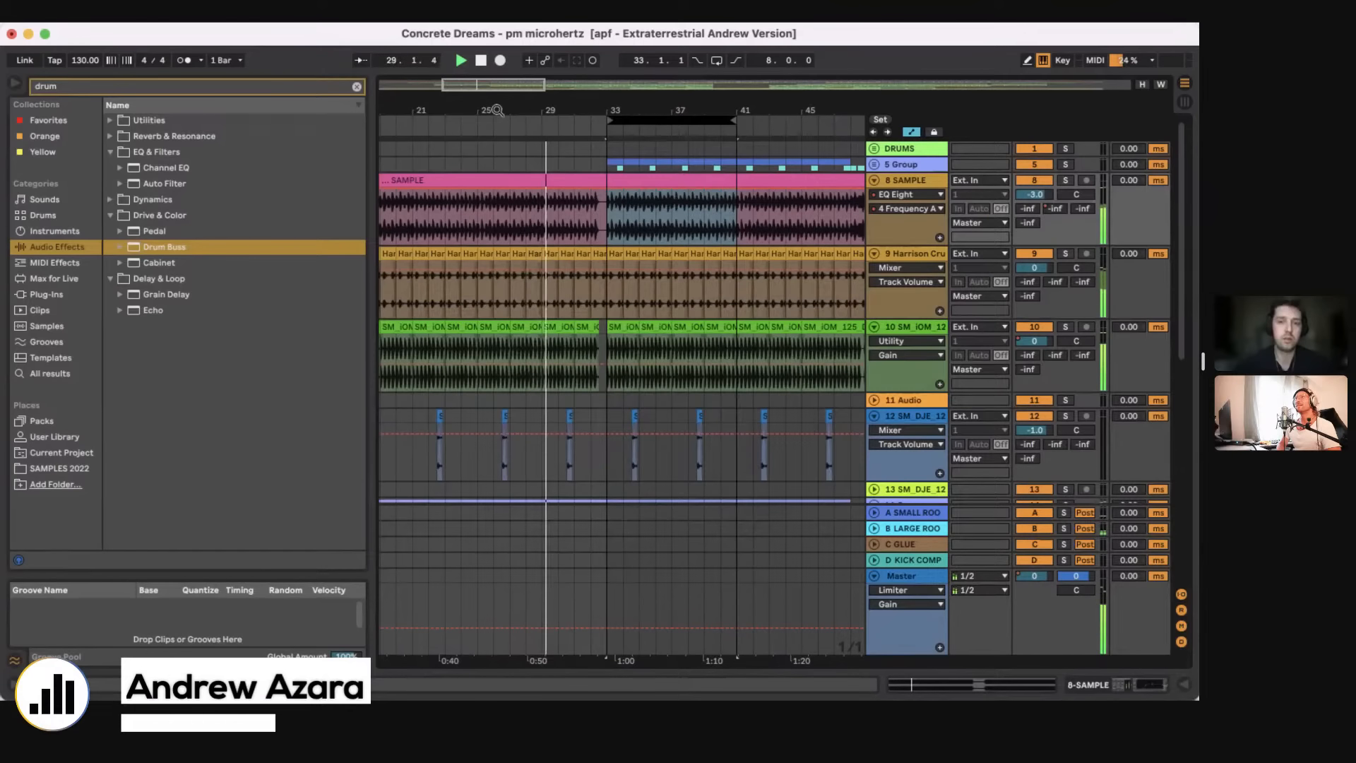
pyautogui.moveTo(655, 106); pyautogui.dragTo(535, 105)
pyautogui.click(481, 234)
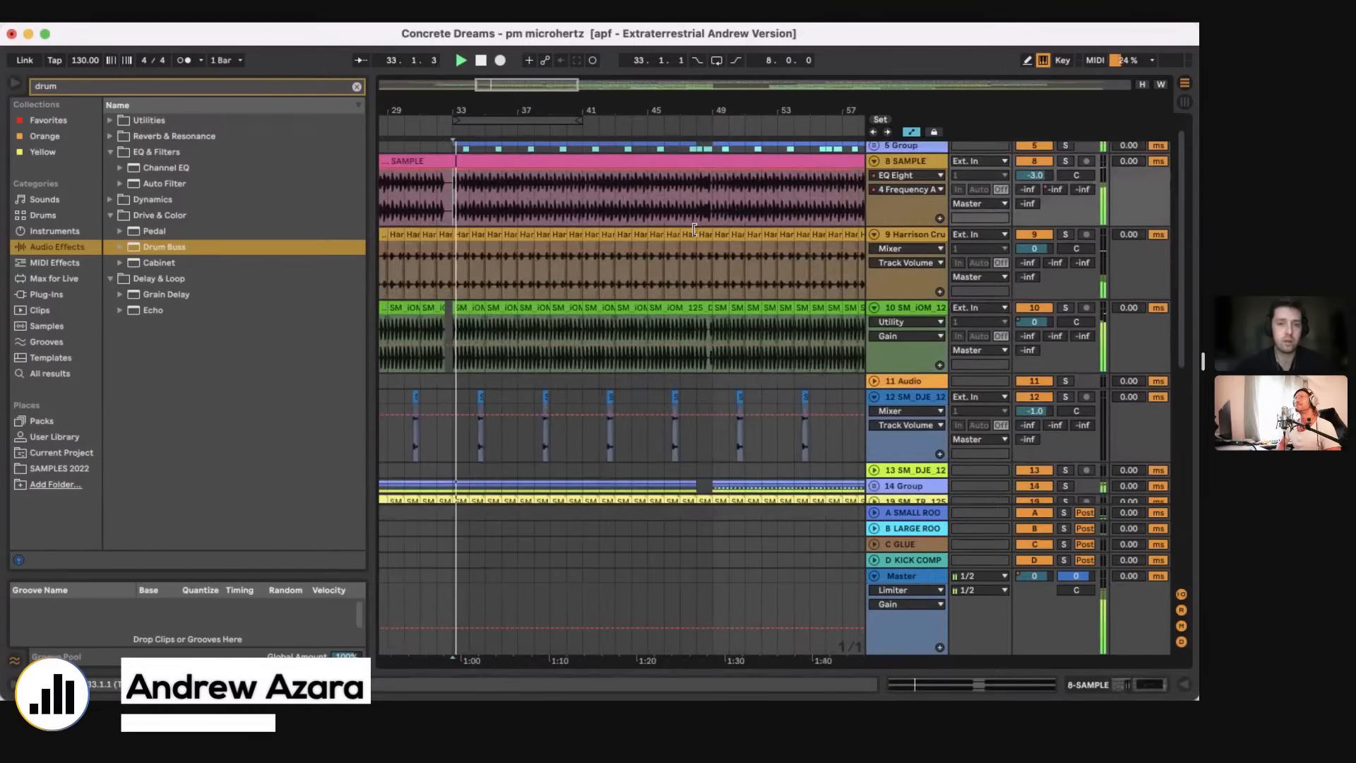
# Step: Unfold the 5 Group track and loop 16 bars from bar 33
pyautogui.click(874, 164)
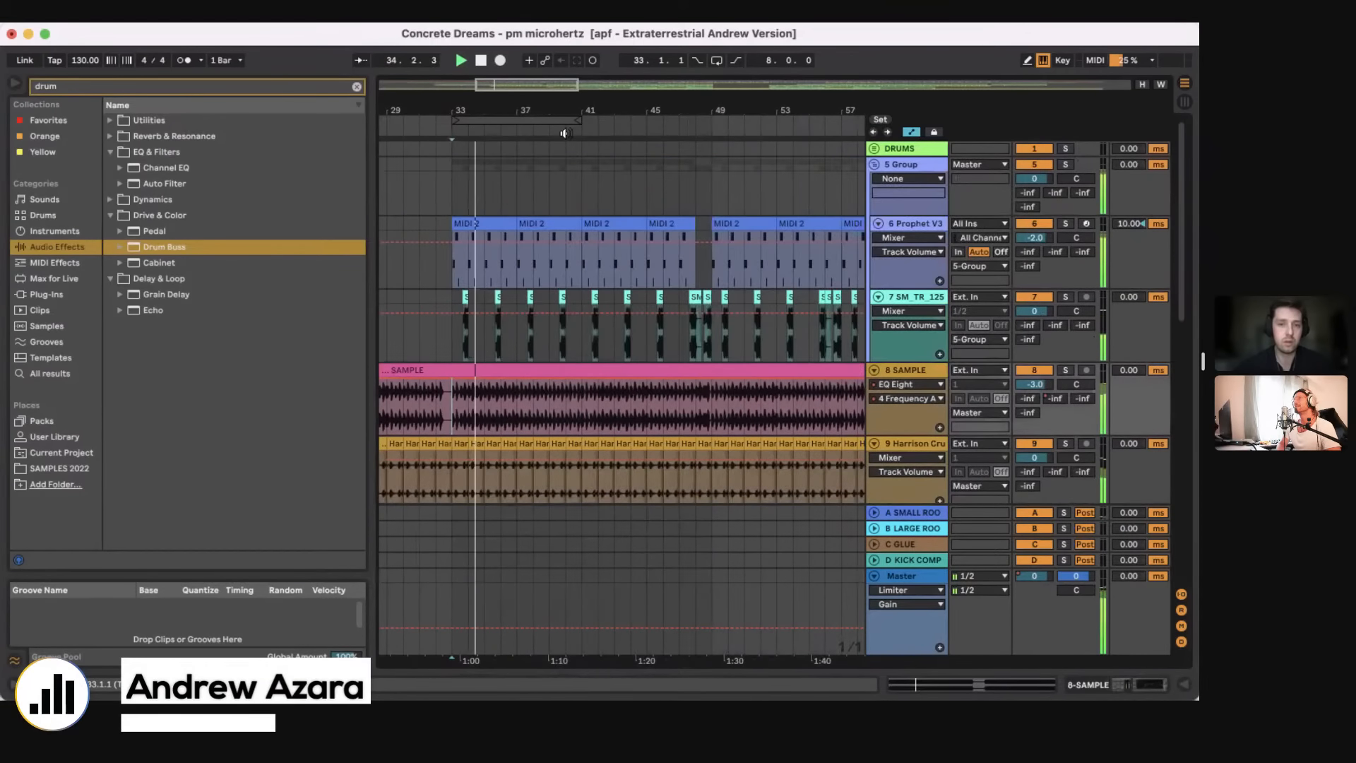
pyautogui.moveTo(578, 84); pyautogui.dragTo(669, 132)
pyautogui.click(716, 60)
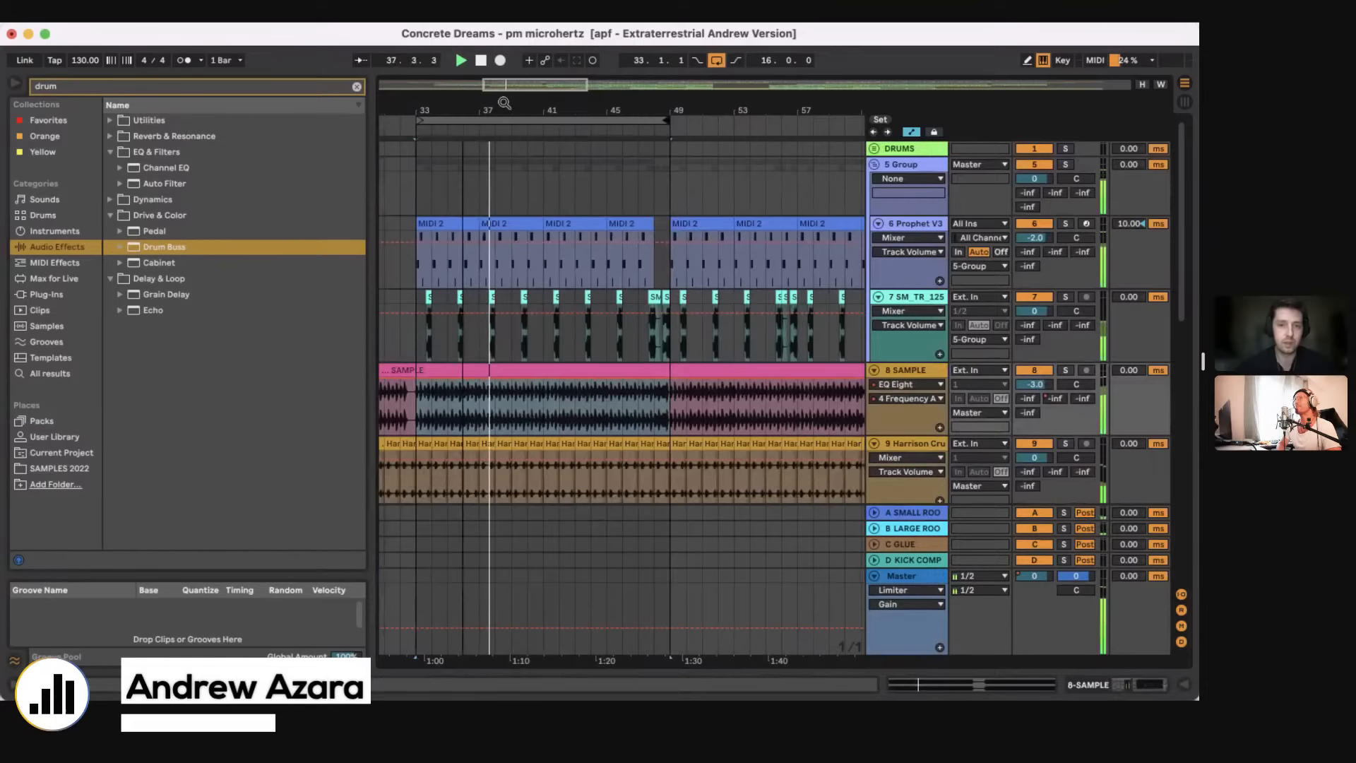
# Step: Show the 6 Prophet V3 track's device chain, open the Prophet V3 plug-in window, and move it clear of the arrangement
pyautogui.moveTo(502, 103); pyautogui.dragTo(560, 117)
pyautogui.click(830, 238)
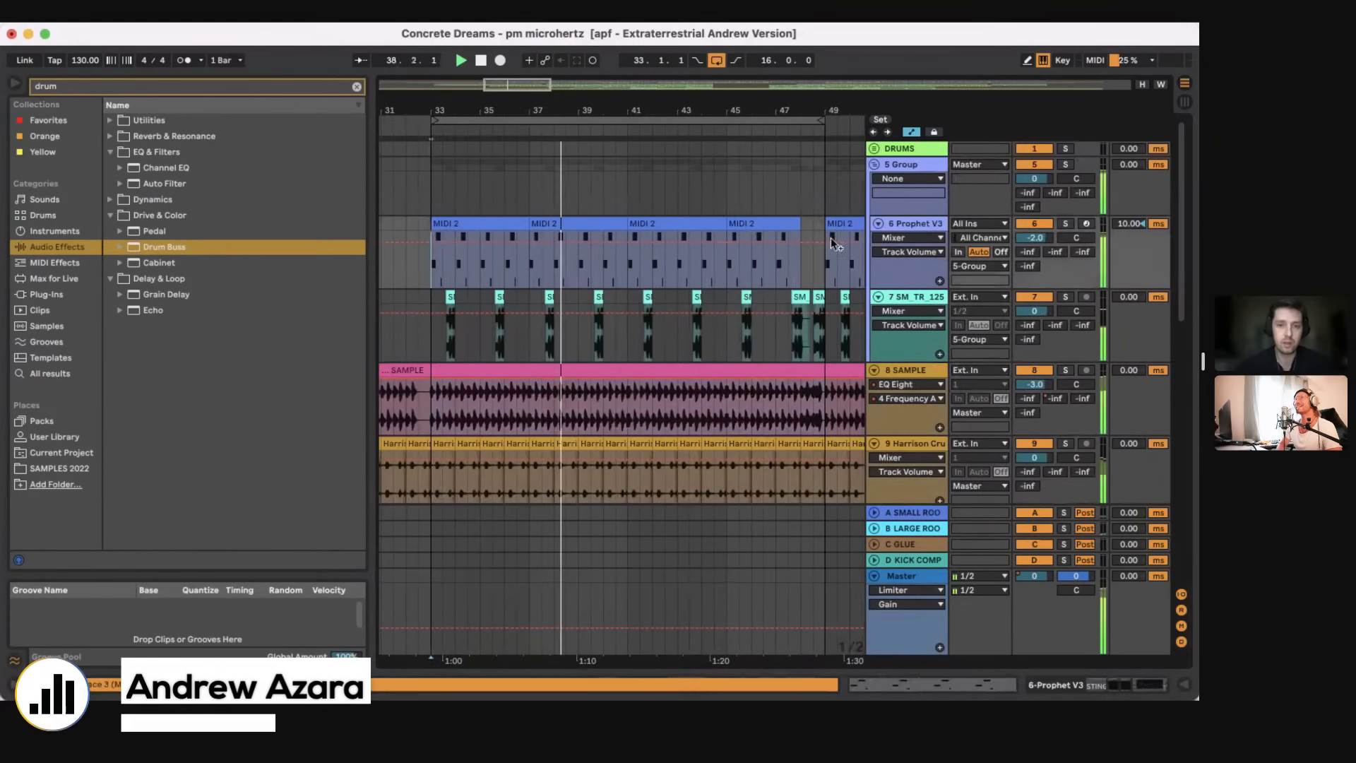
pyautogui.click(736, 241)
pyautogui.click(1116, 684)
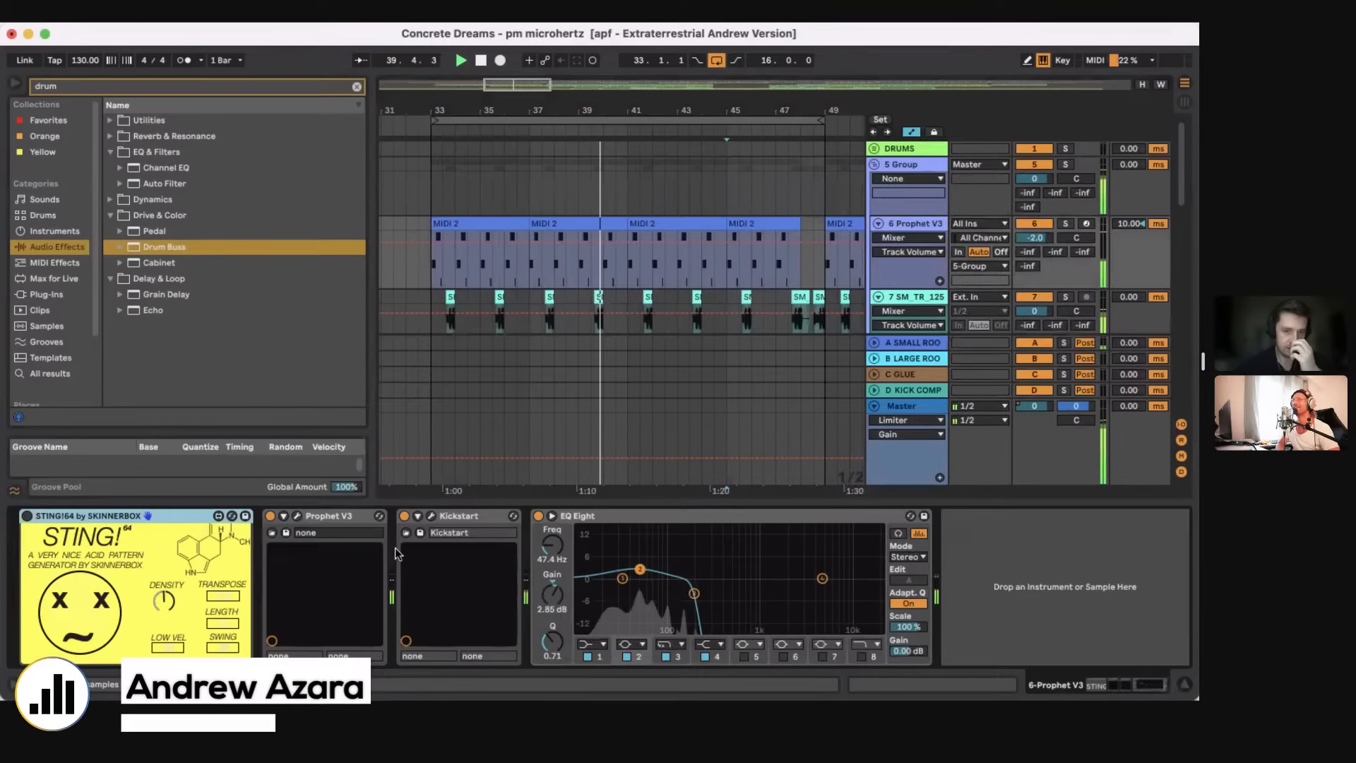
pyautogui.click(298, 516)
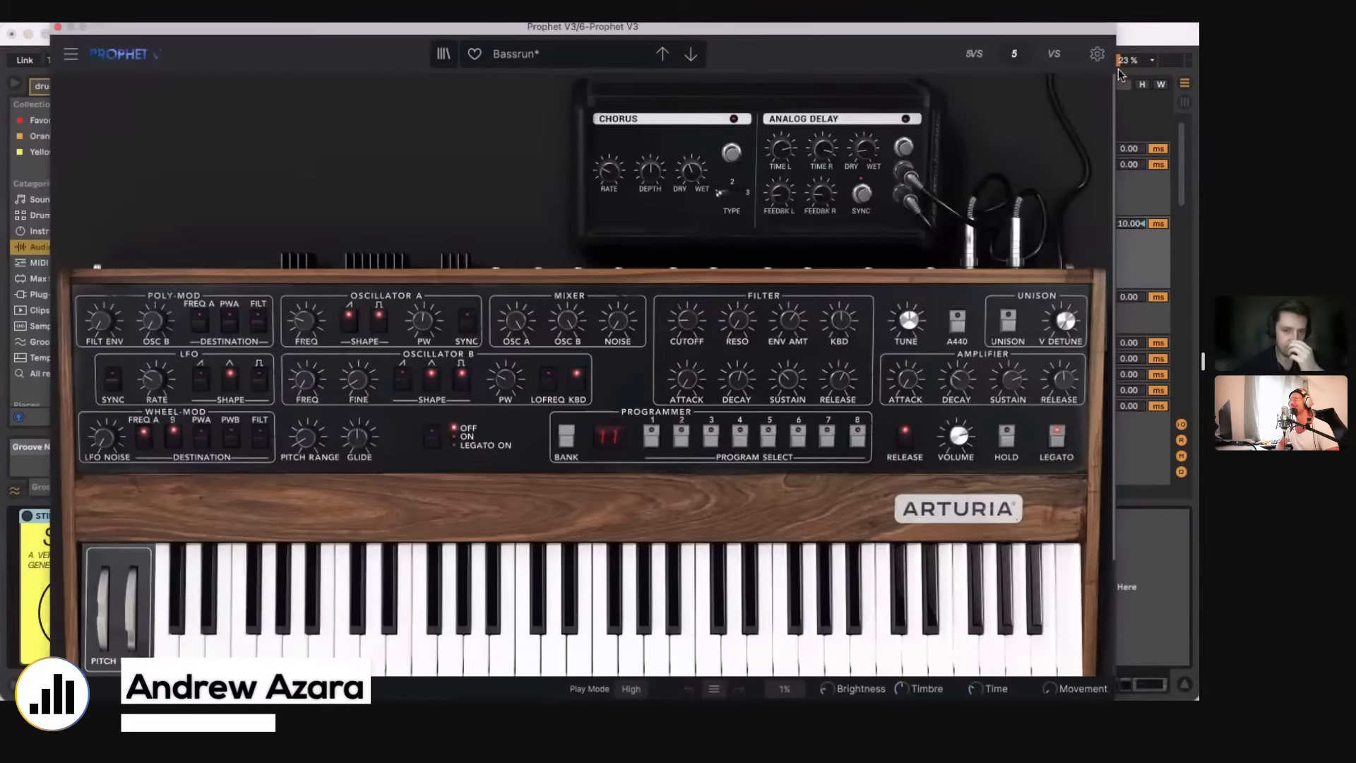
pyautogui.moveTo(359, 26); pyautogui.dragTo(1192, 149)
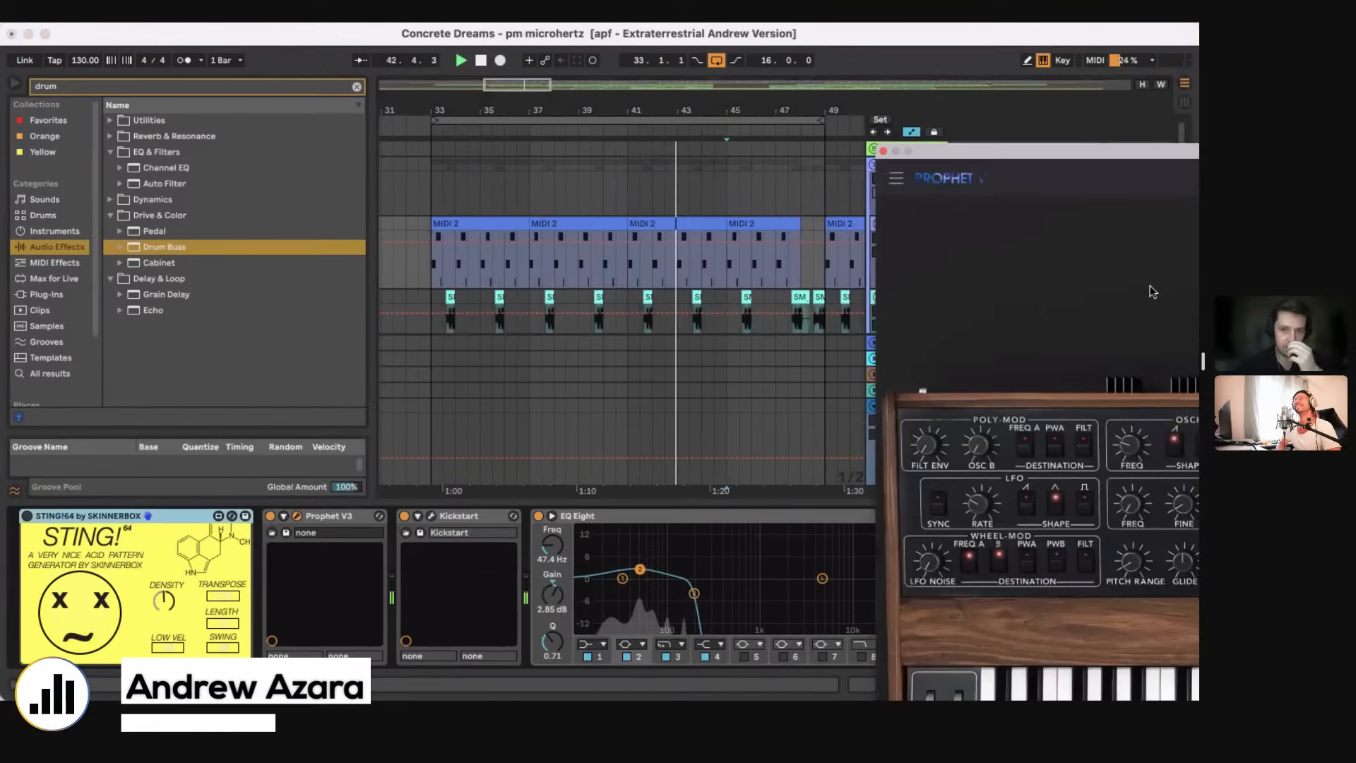
pyautogui.moveTo(1153, 291); pyautogui.dragTo(1173, 412)
# Step: Stop playback and open the SM_TR_125_Em_Bass_Patrax clip near bar 39 on track 7 in the clip view
pyautogui.press('space')
pyautogui.click(579, 299)
pyautogui.scroll(-2, 579, 300)
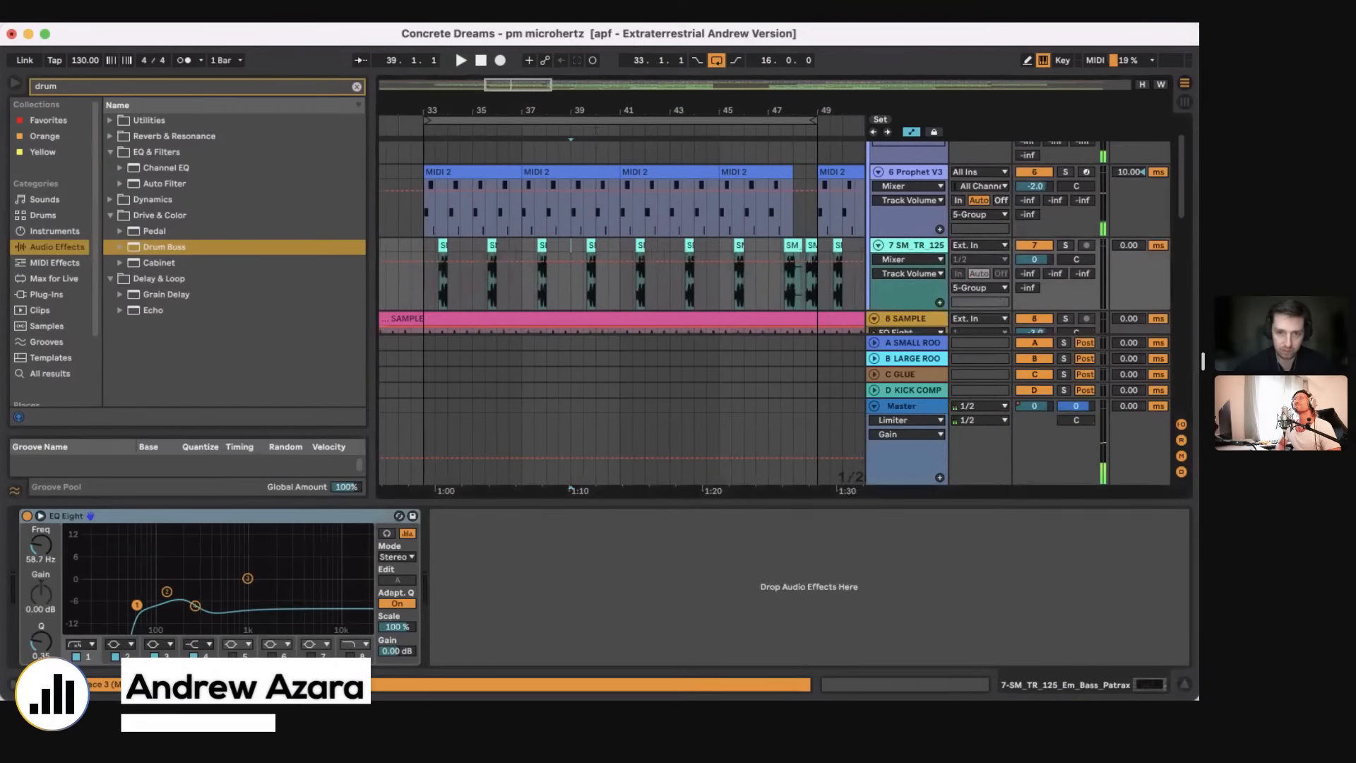
pyautogui.scroll(6, 571, 247)
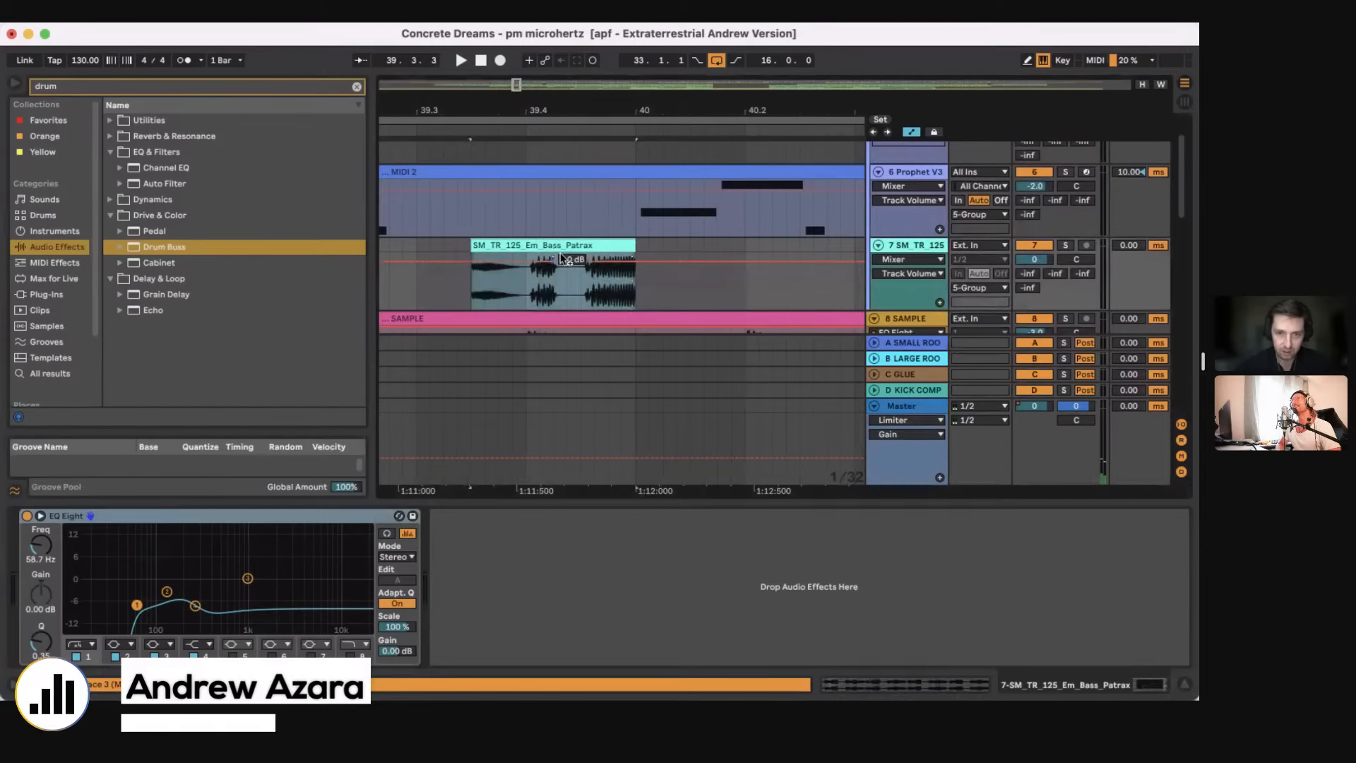
pyautogui.scroll(-8, 563, 258)
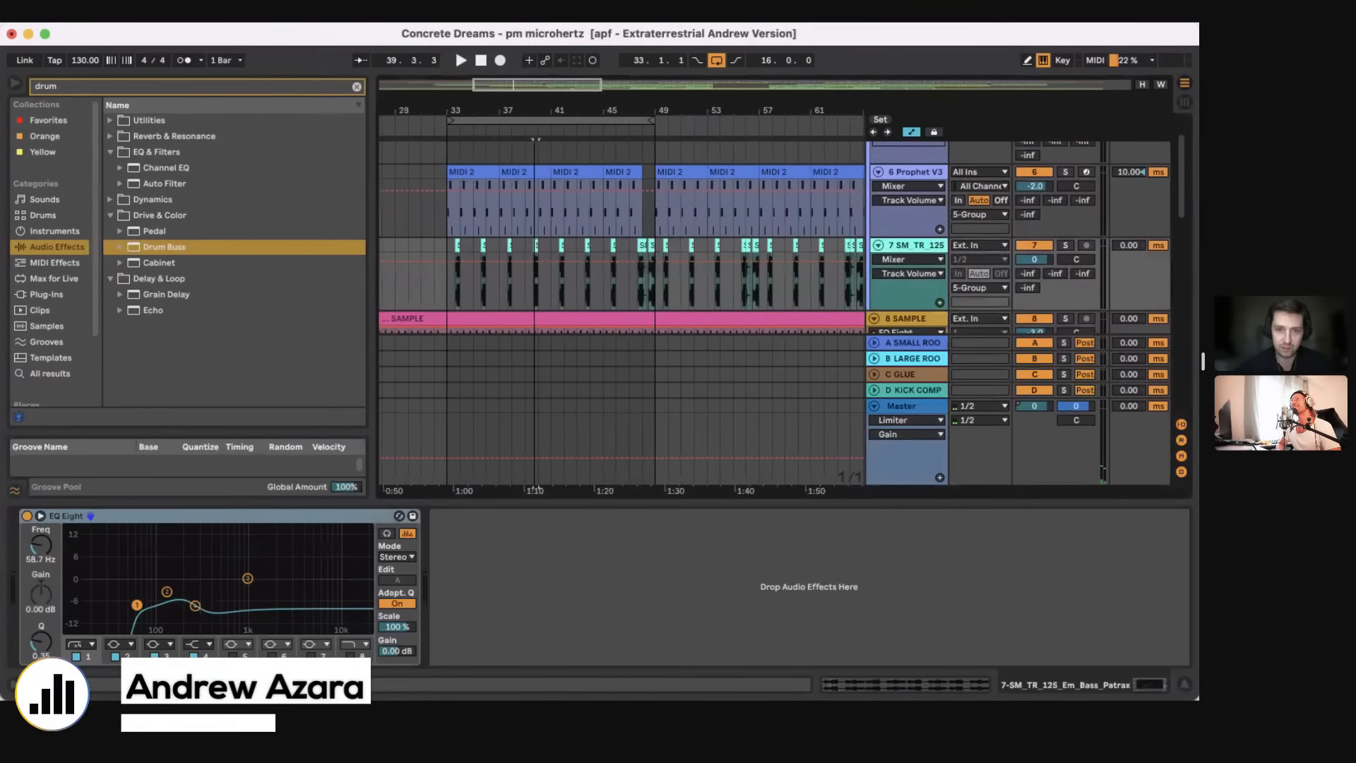
pyautogui.scroll(6, 512, 296)
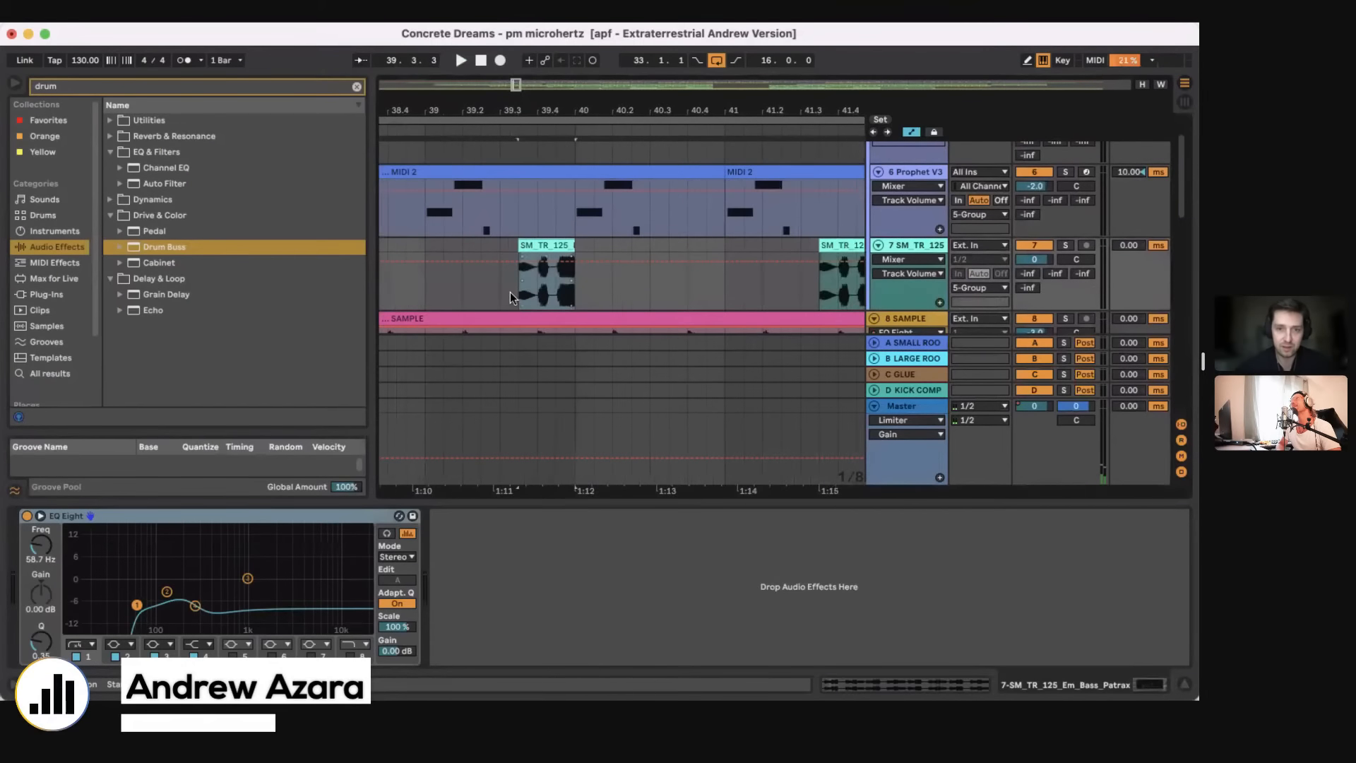
pyautogui.doubleClick(565, 247)
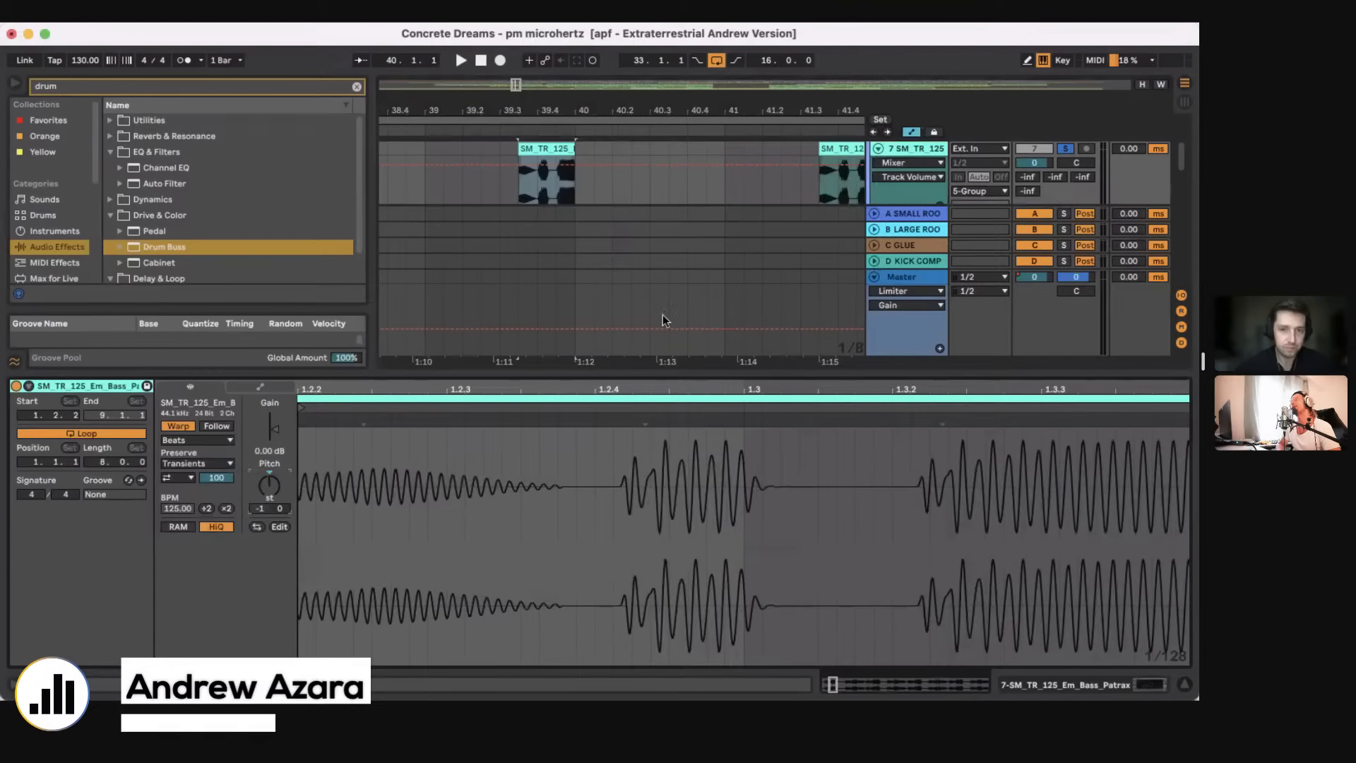
# Step: Hide the clip view and shorten the loop range to eight bars from bar 33
pyautogui.press('super+alt+l')
pyautogui.moveTo(568, 110); pyautogui.dragTo(570, 83)
pyautogui.moveTo(651, 119); pyautogui.dragTo(623, 120)
pyautogui.scroll(3, 563, 197)
pyautogui.scroll(3, 563, 197)
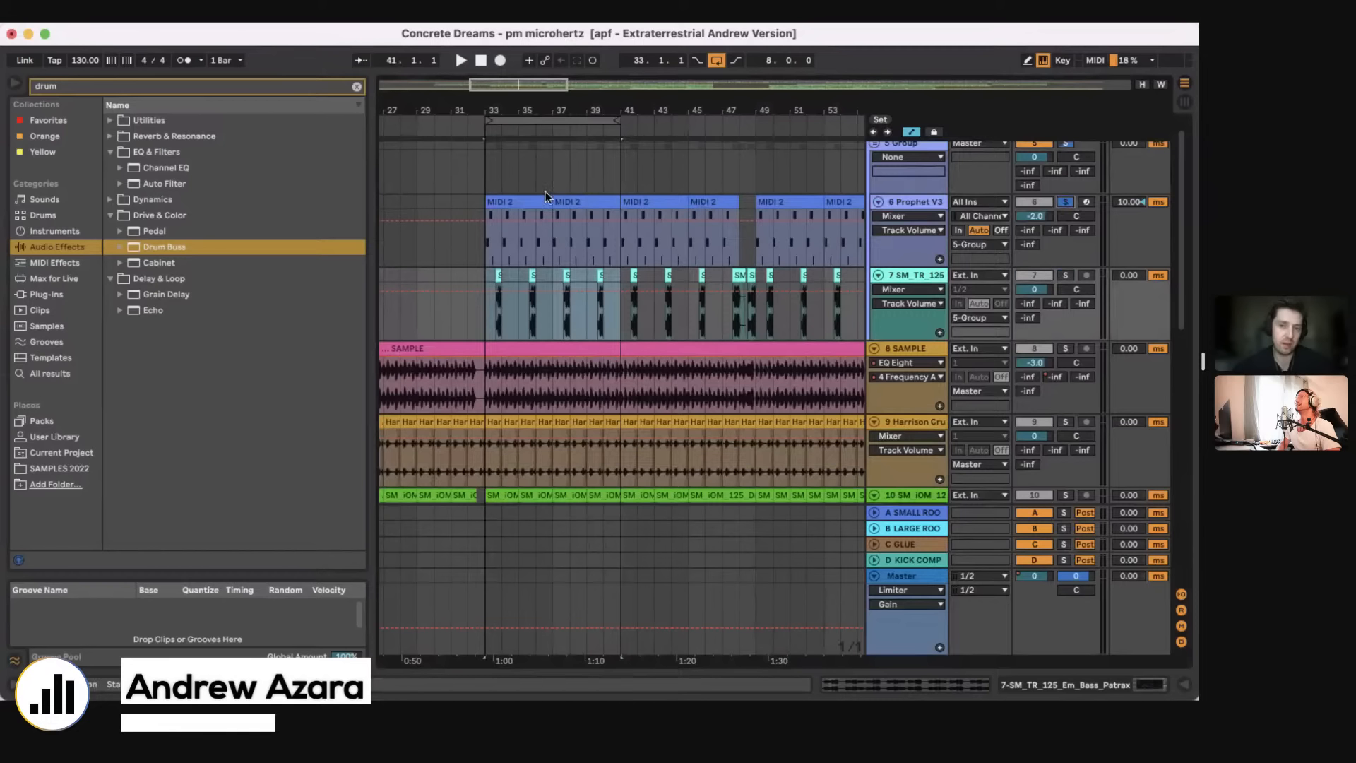
# Step: Solo the 7 SM_TR_125 bass track together with 6 Prophet V3 and play the loop from bar 33
pyautogui.click(479, 260)
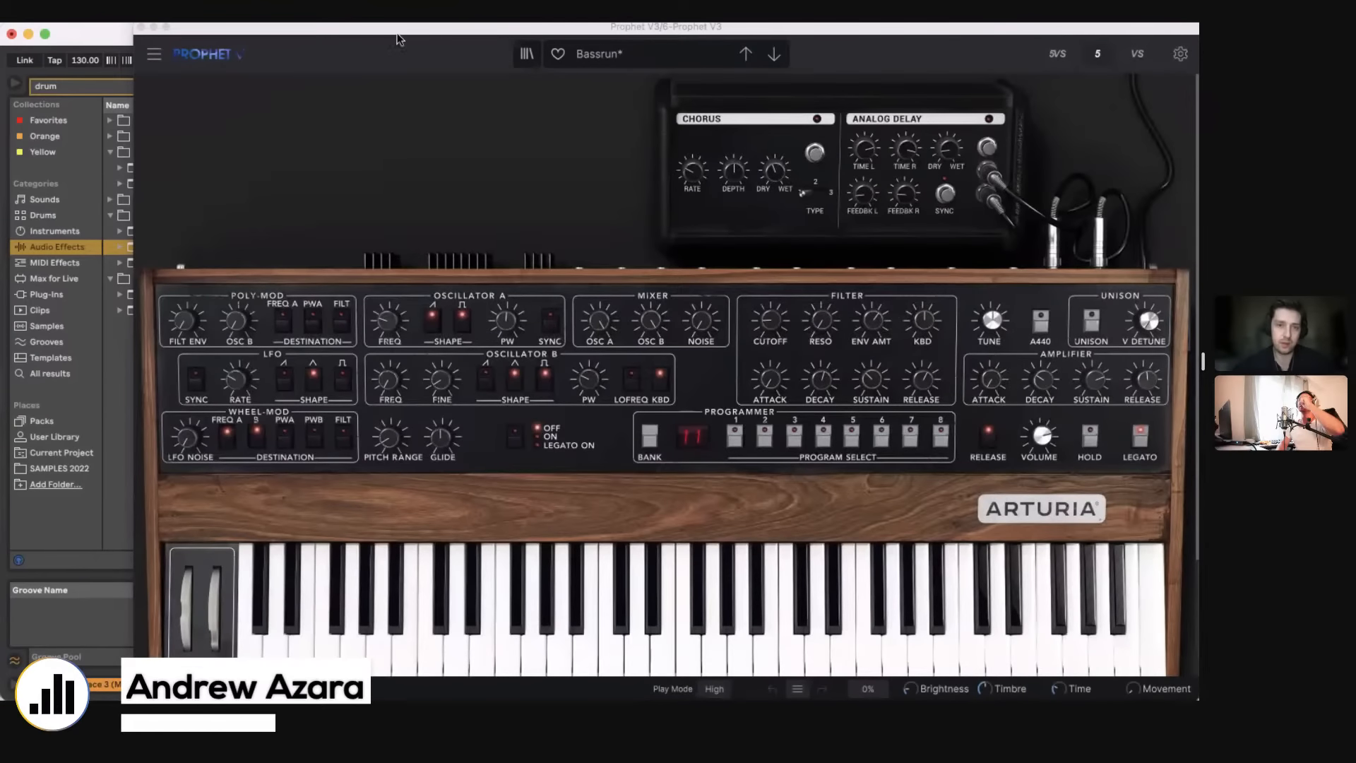
pyautogui.moveTo(393, 26); pyautogui.dragTo(685, 468)
pyautogui.click(1065, 275)
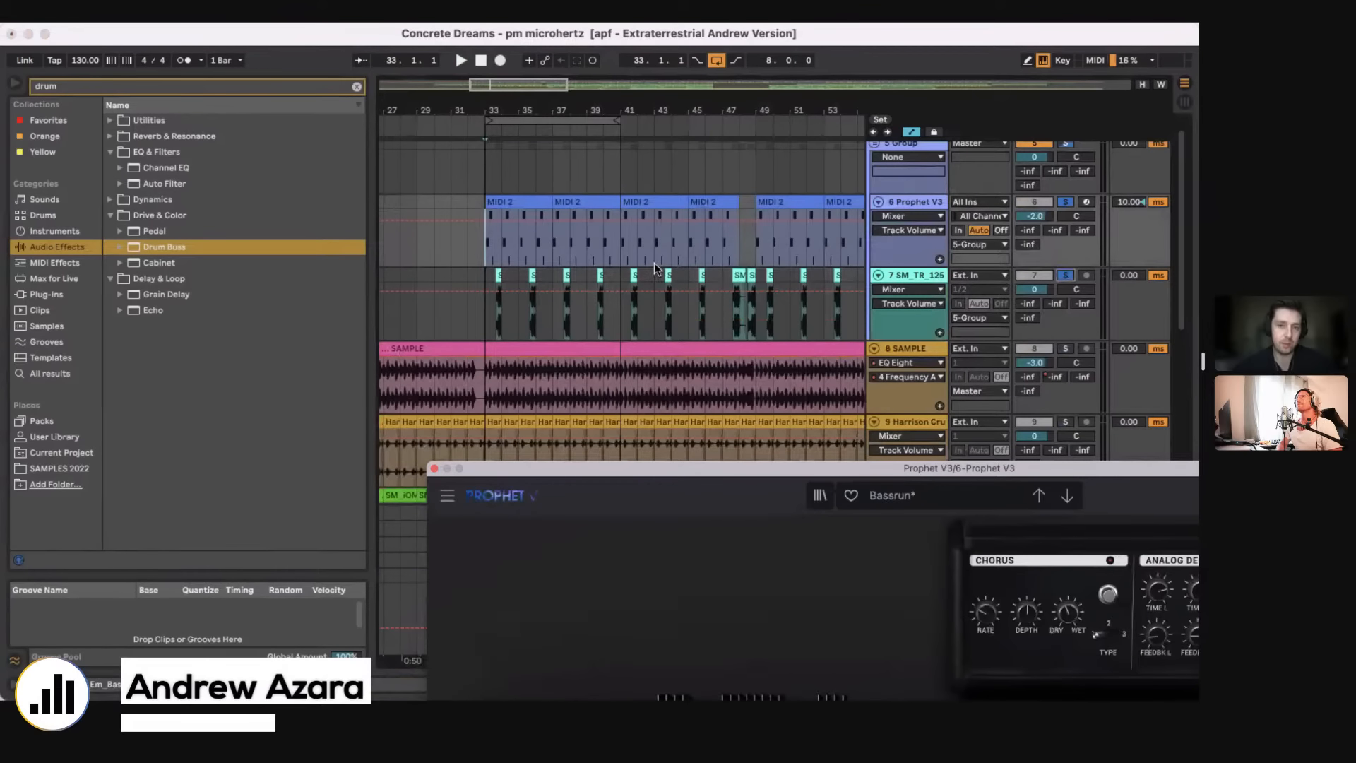
pyautogui.press('space')
pyautogui.press('space')
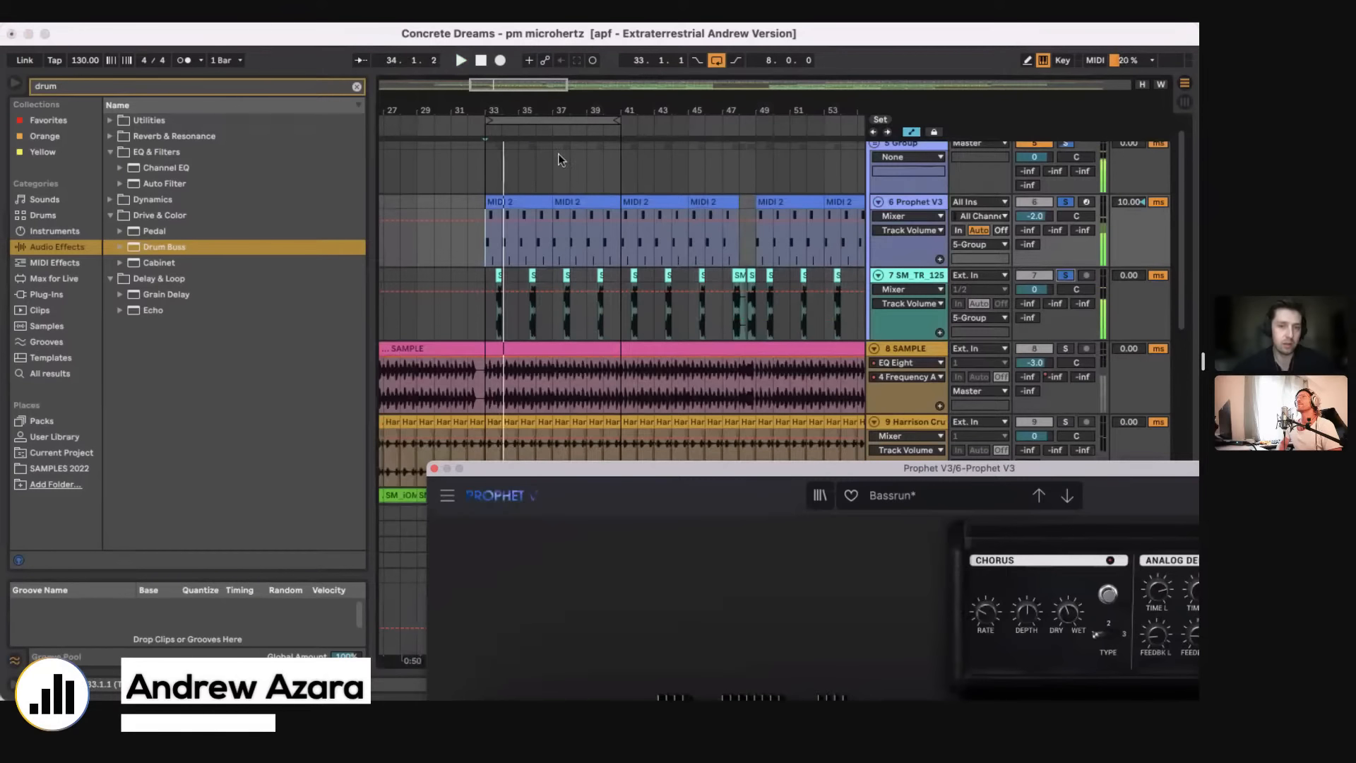
pyautogui.moveTo(501, 111); pyautogui.dragTo(501, 144)
pyautogui.press('space')
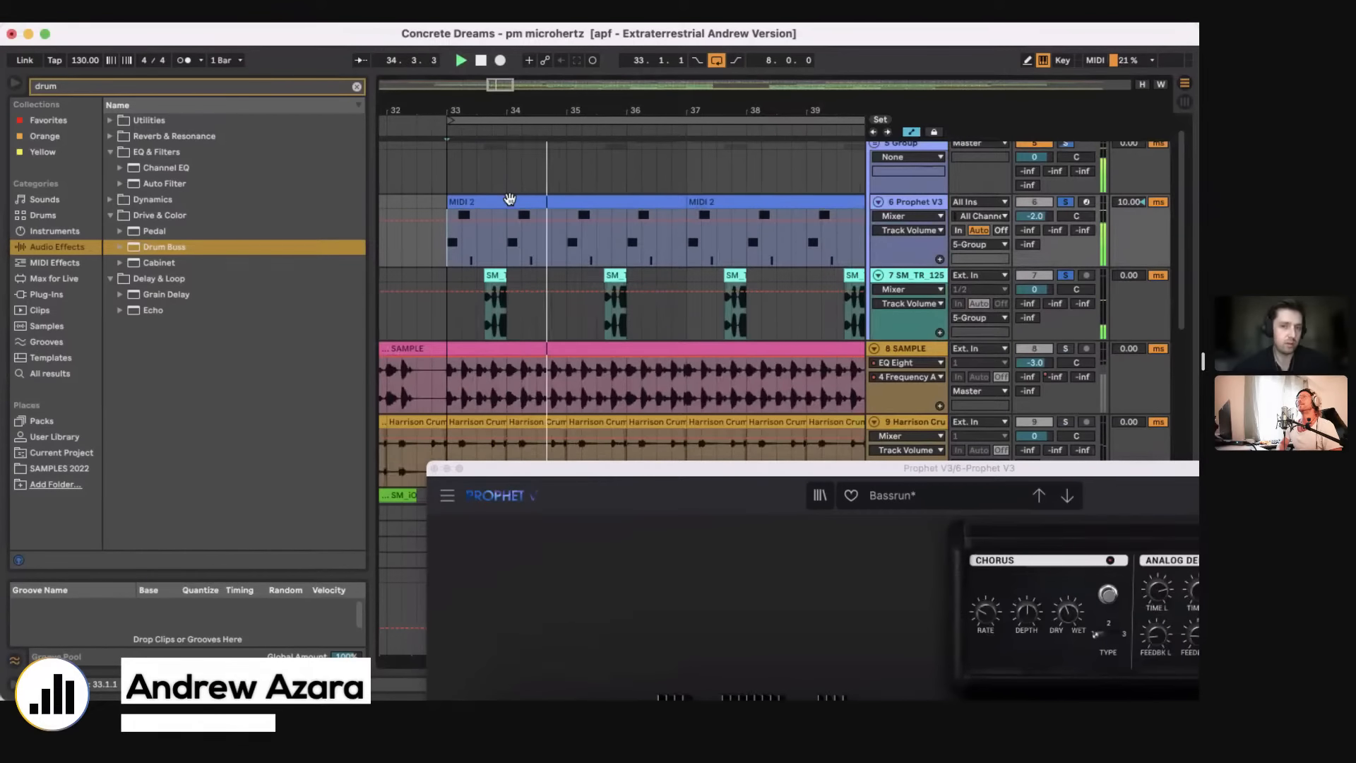
# Step: Select the bass track and the 6 Prophet V3 track during playback, and close the Prophet V3 plug-in window
pyautogui.click(606, 320)
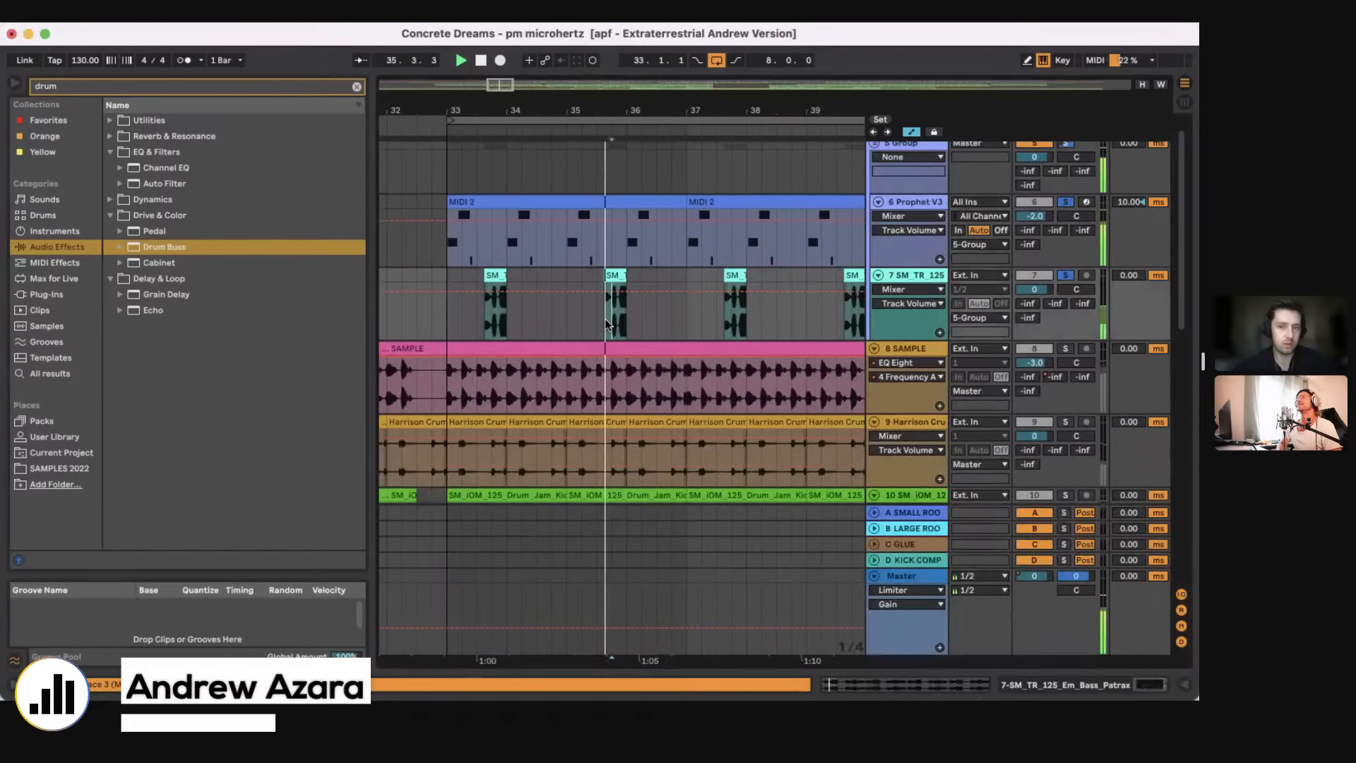
pyautogui.click(688, 249)
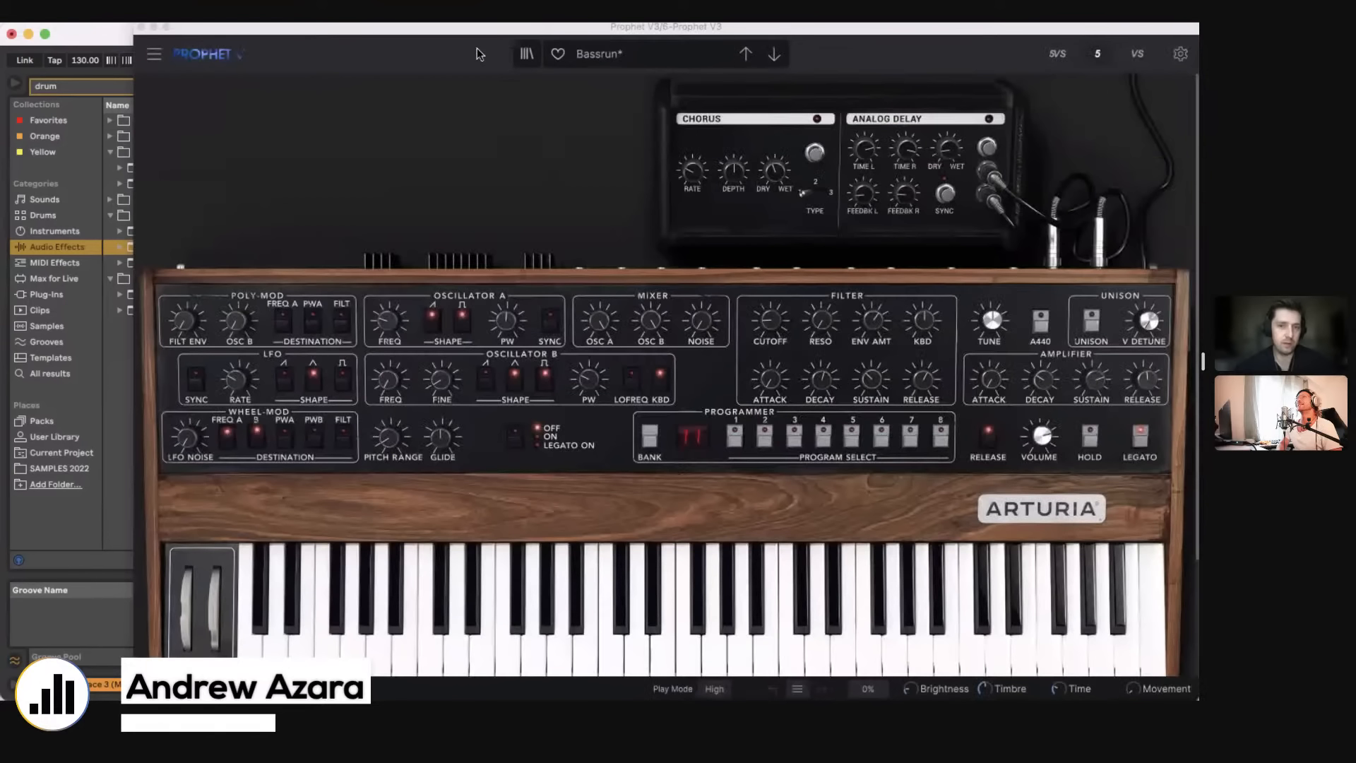
pyautogui.click(138, 28)
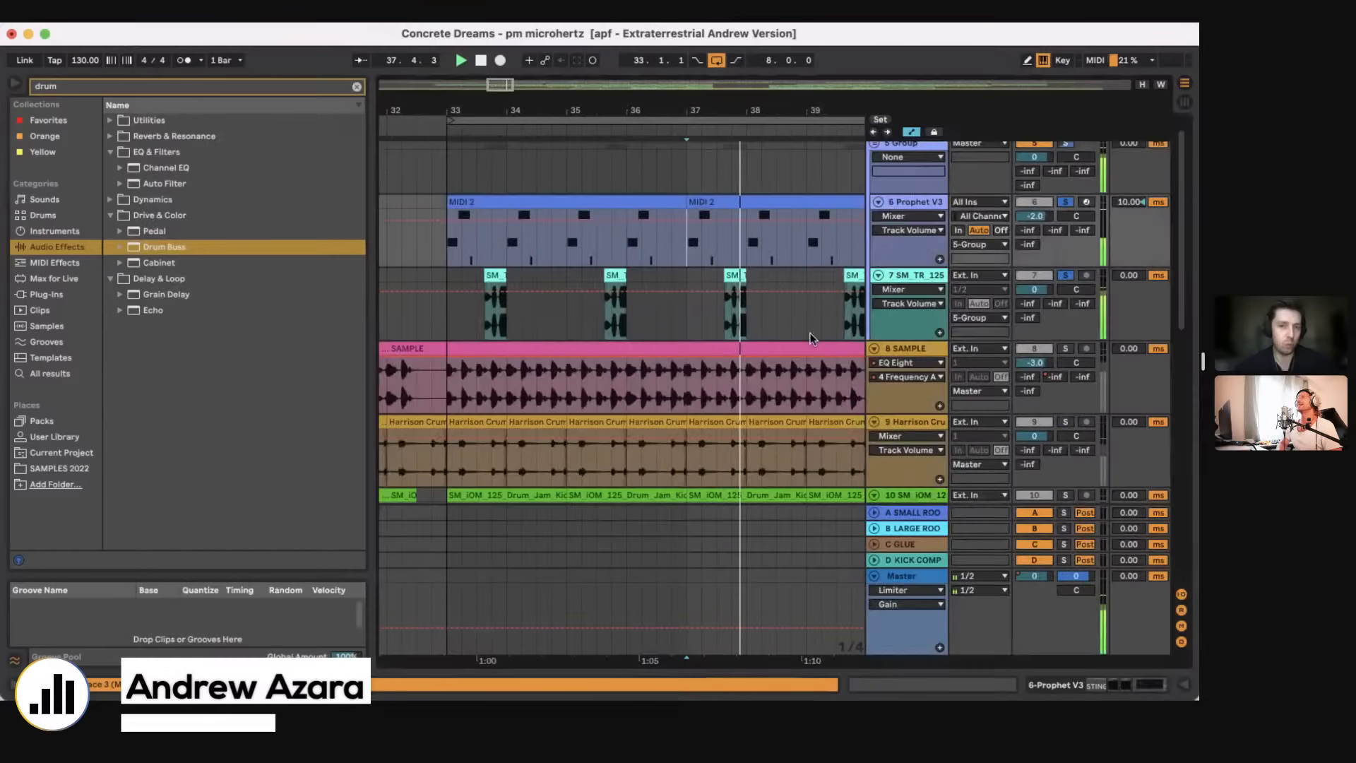
pyautogui.hscroll(3, 811, 333)
pyautogui.moveTo(810, 333); pyautogui.dragTo(726, 318)
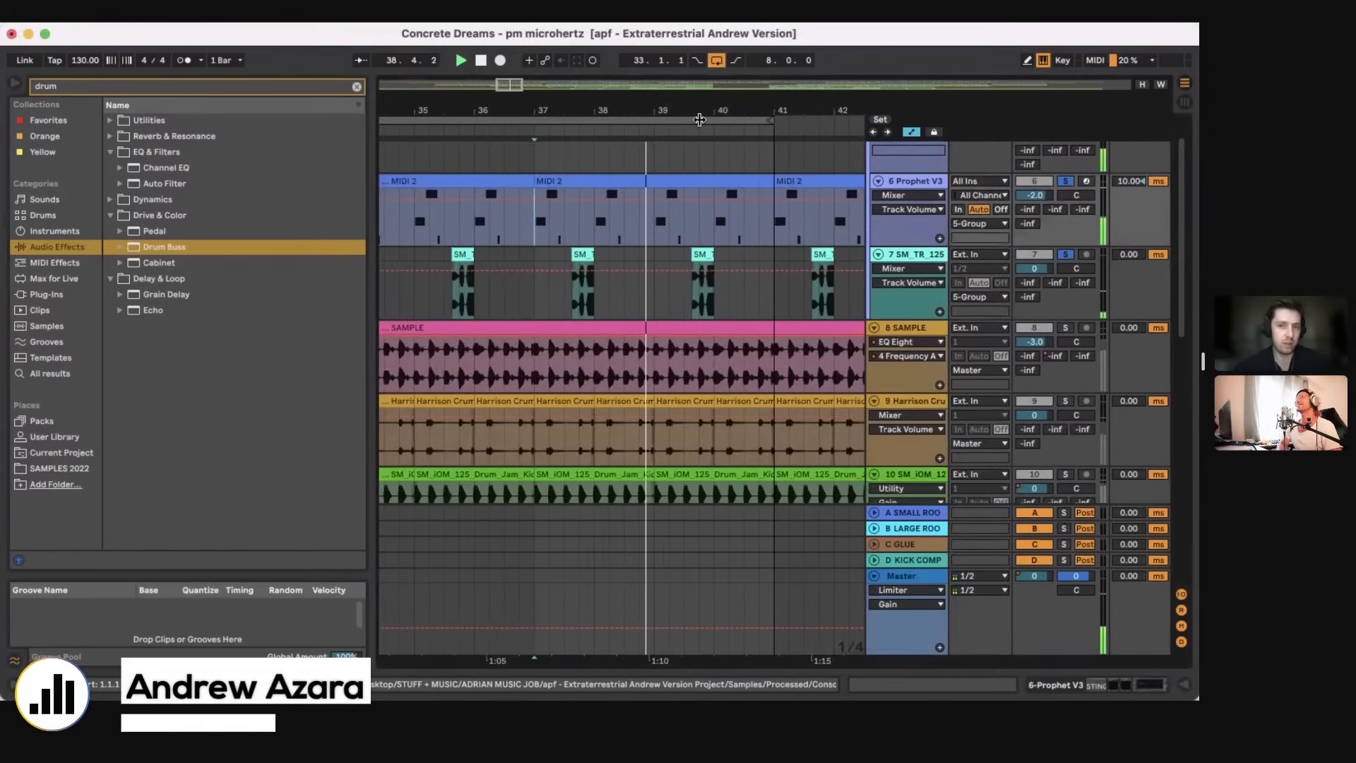
# Step: Turn off looping and play the soloed bass tracks through the fill between bars 47 and 49
pyautogui.moveTo(687, 112); pyautogui.dragTo(687, 92)
pyautogui.click(715, 61)
pyautogui.hscroll(4, 715, 182)
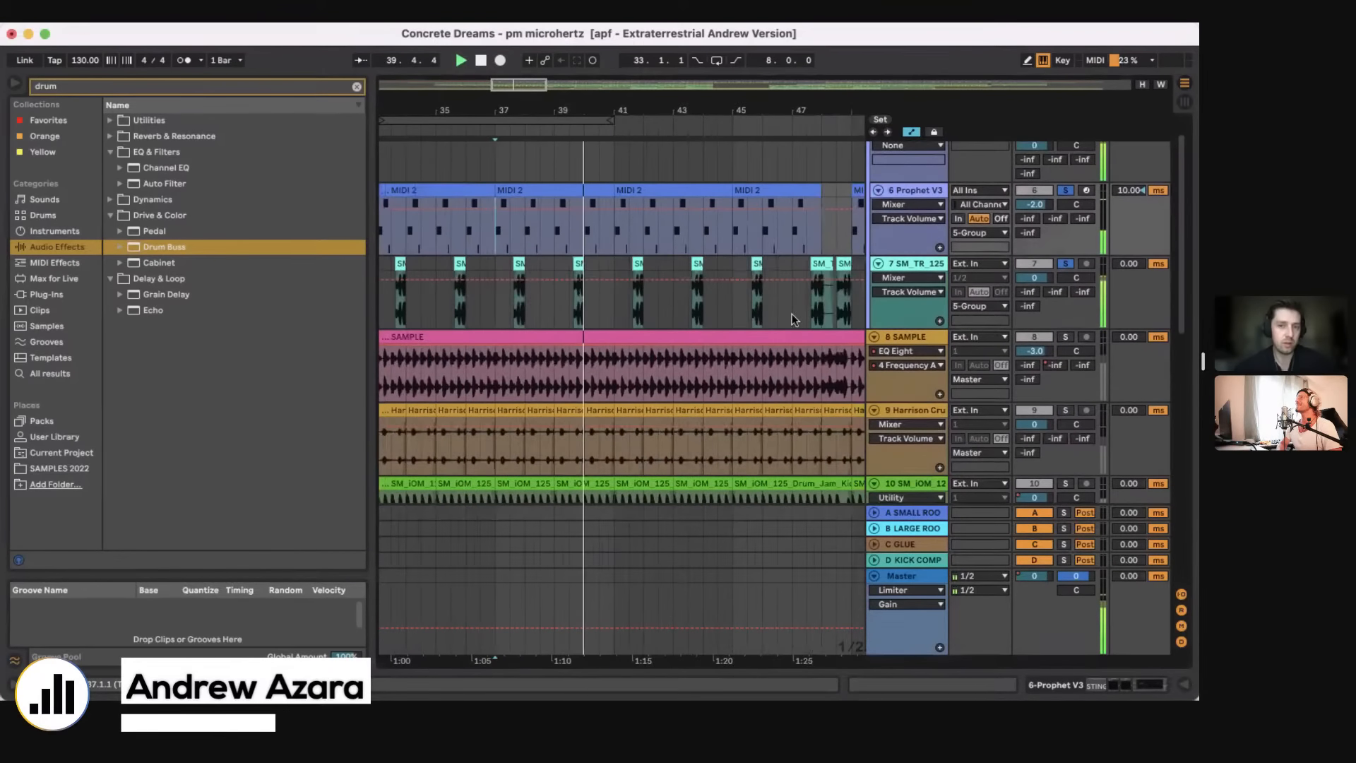
pyautogui.click(801, 315)
pyautogui.hscroll(2, 800, 315)
pyautogui.press('space')
pyautogui.press('space')
pyautogui.hscroll(3, 800, 315)
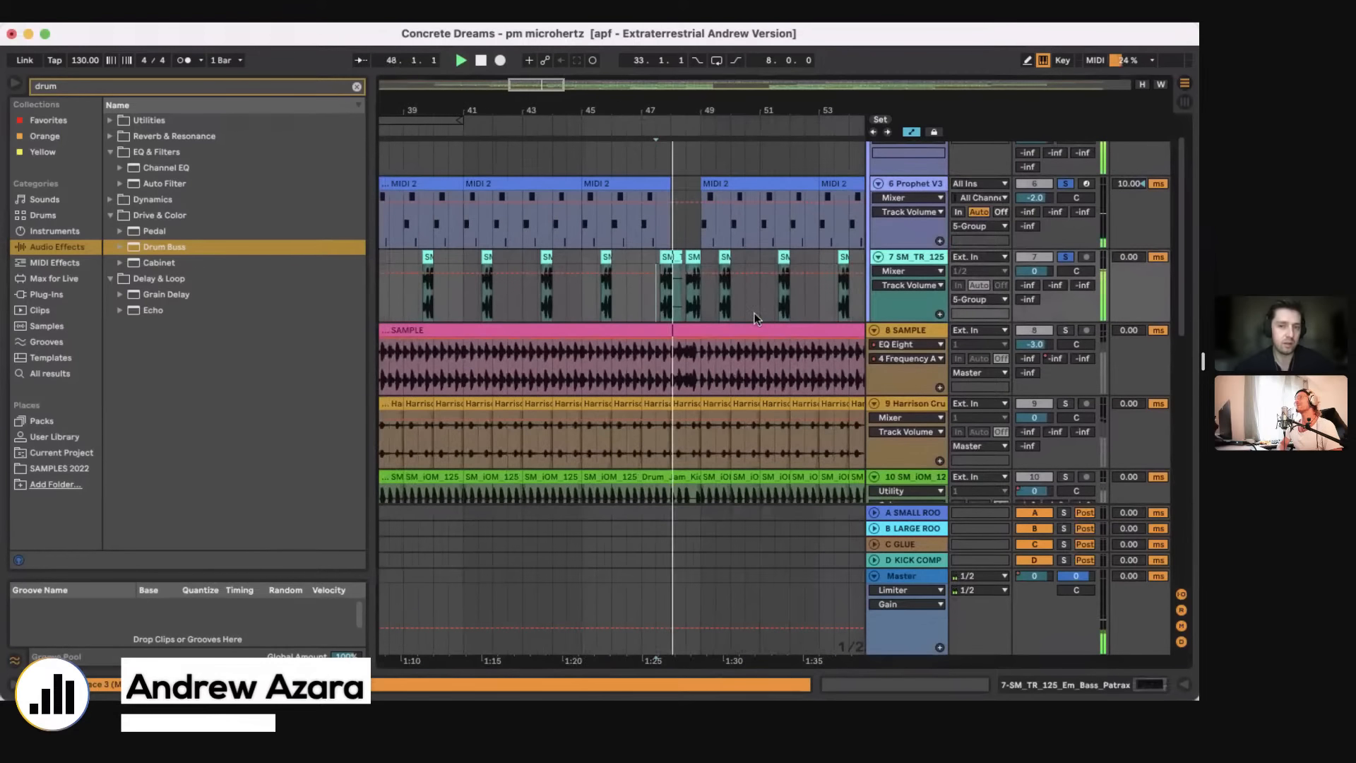
pyautogui.hscroll(2, 755, 312)
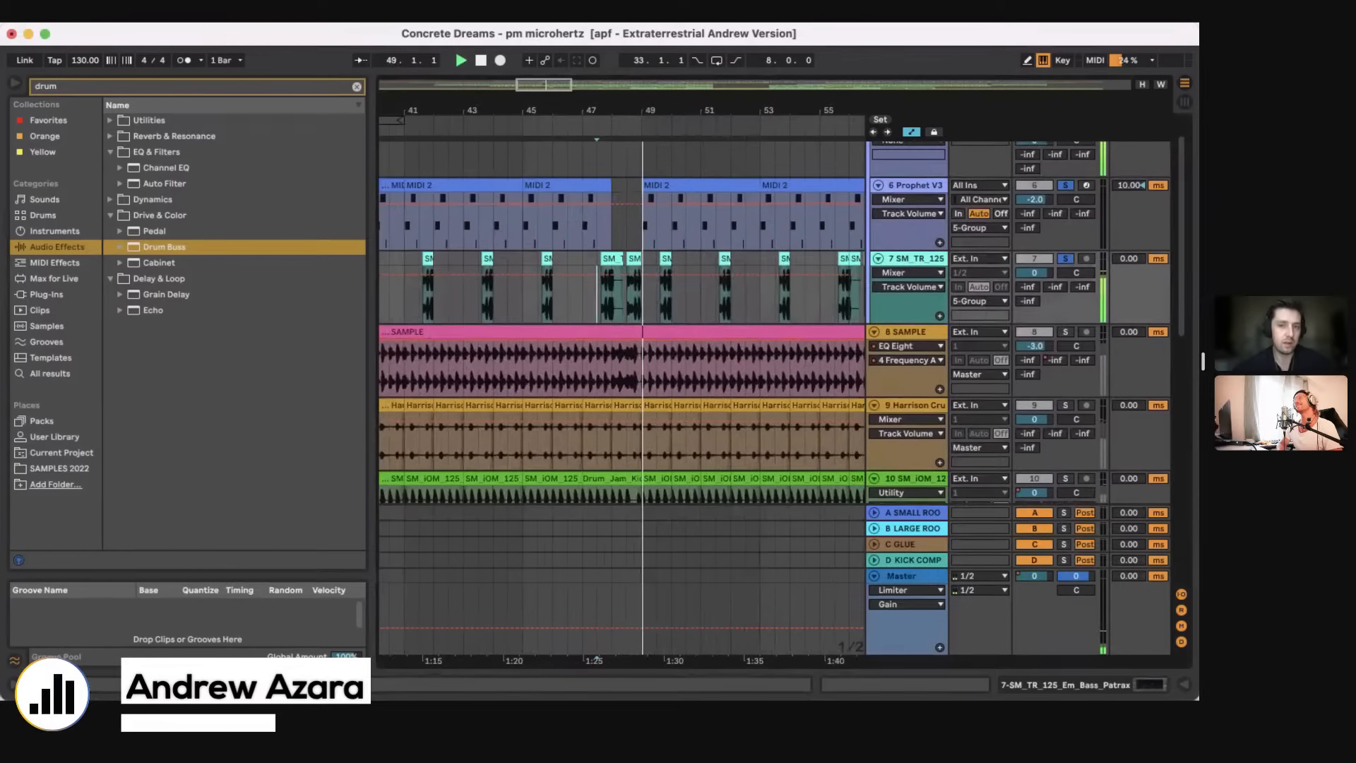
# Step: Move the loop range to start at bar 53 and show the 6 Prophet V3 track's device chain
pyautogui.moveTo(629, 109); pyautogui.dragTo(563, 62)
pyautogui.moveTo(485, 121); pyautogui.dragTo(604, 189)
pyautogui.doubleClick(911, 186)
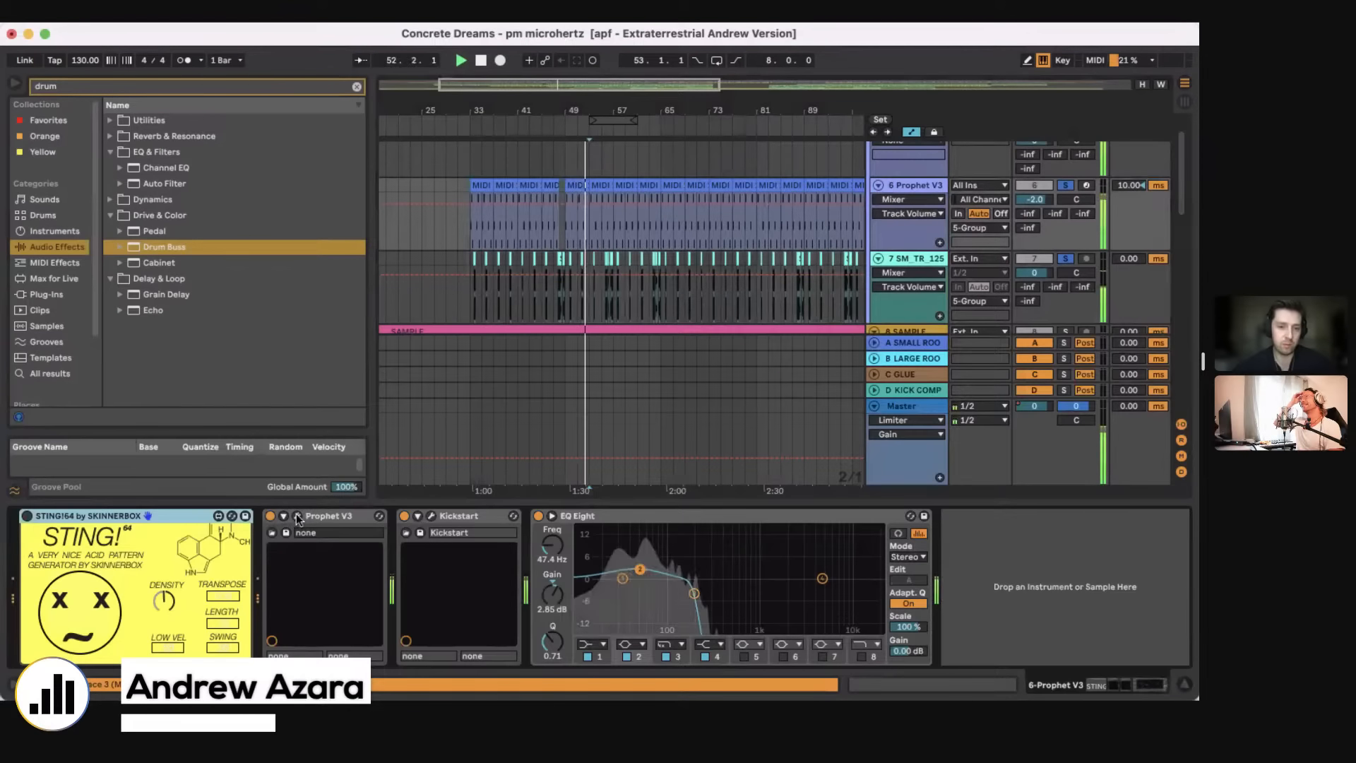
# Step: Show the Prophet V3 plug-in window, move it aside and delete the STING!64 device from the track's chain
pyautogui.click(296, 516)
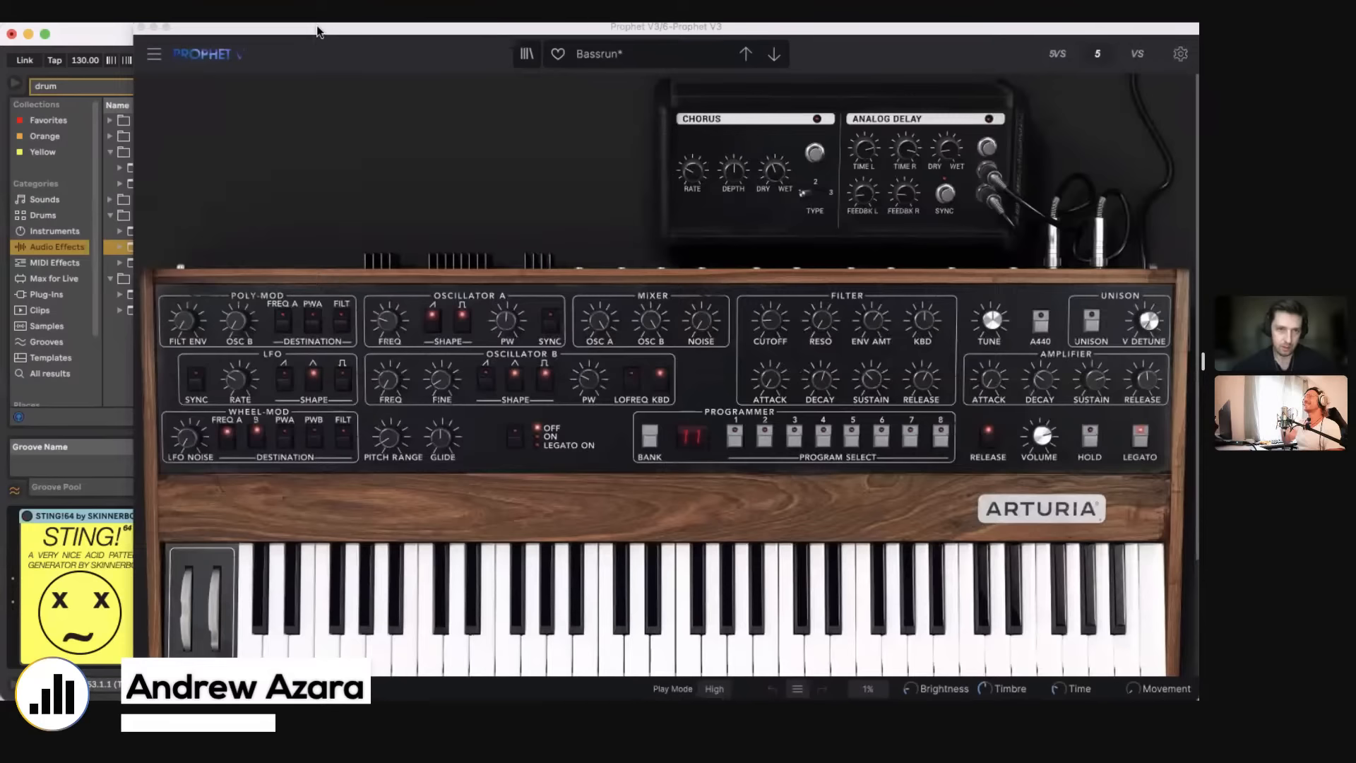
pyautogui.moveTo(319, 36); pyautogui.dragTo(618, 76)
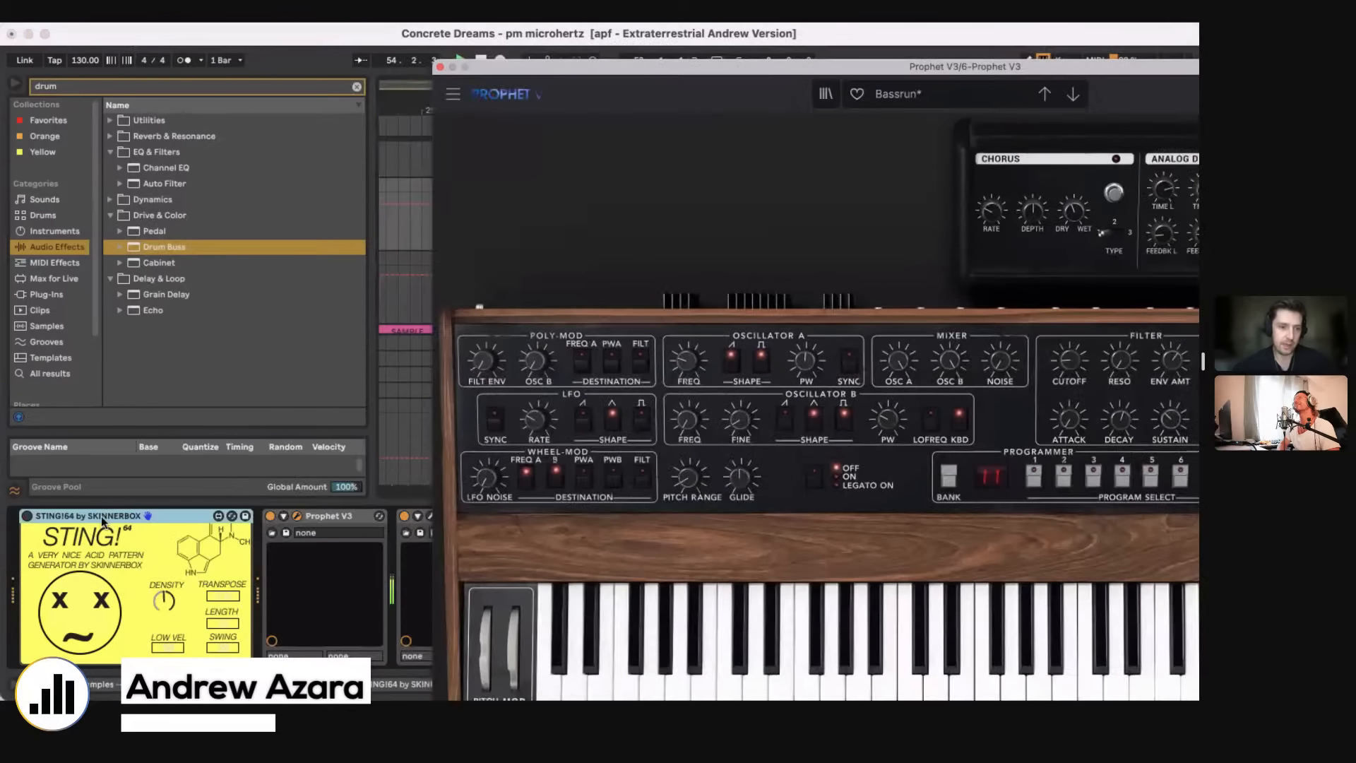
pyautogui.click(112, 517)
pyautogui.press('Delete')
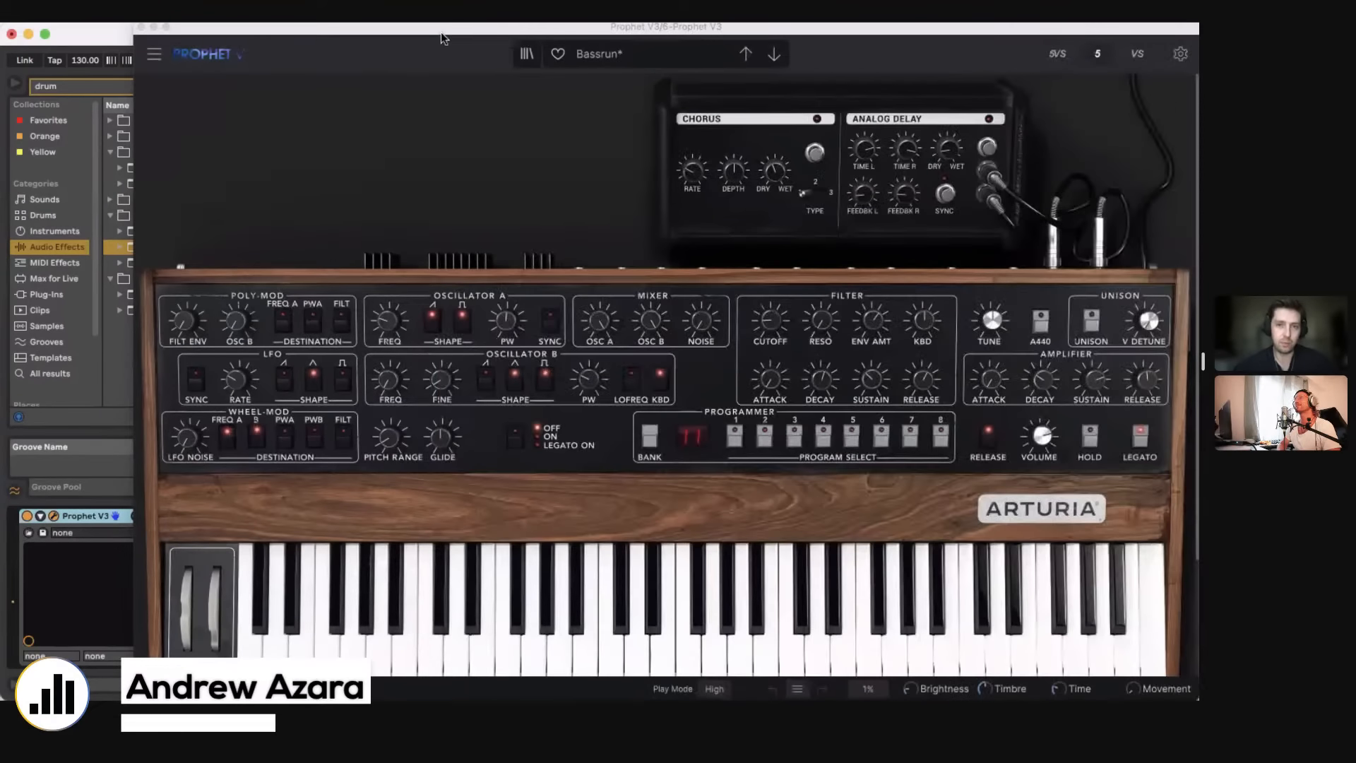
# Step: View the Prophet V3 preset types including Bass, and hide the plug-in window
pyautogui.click(612, 57)
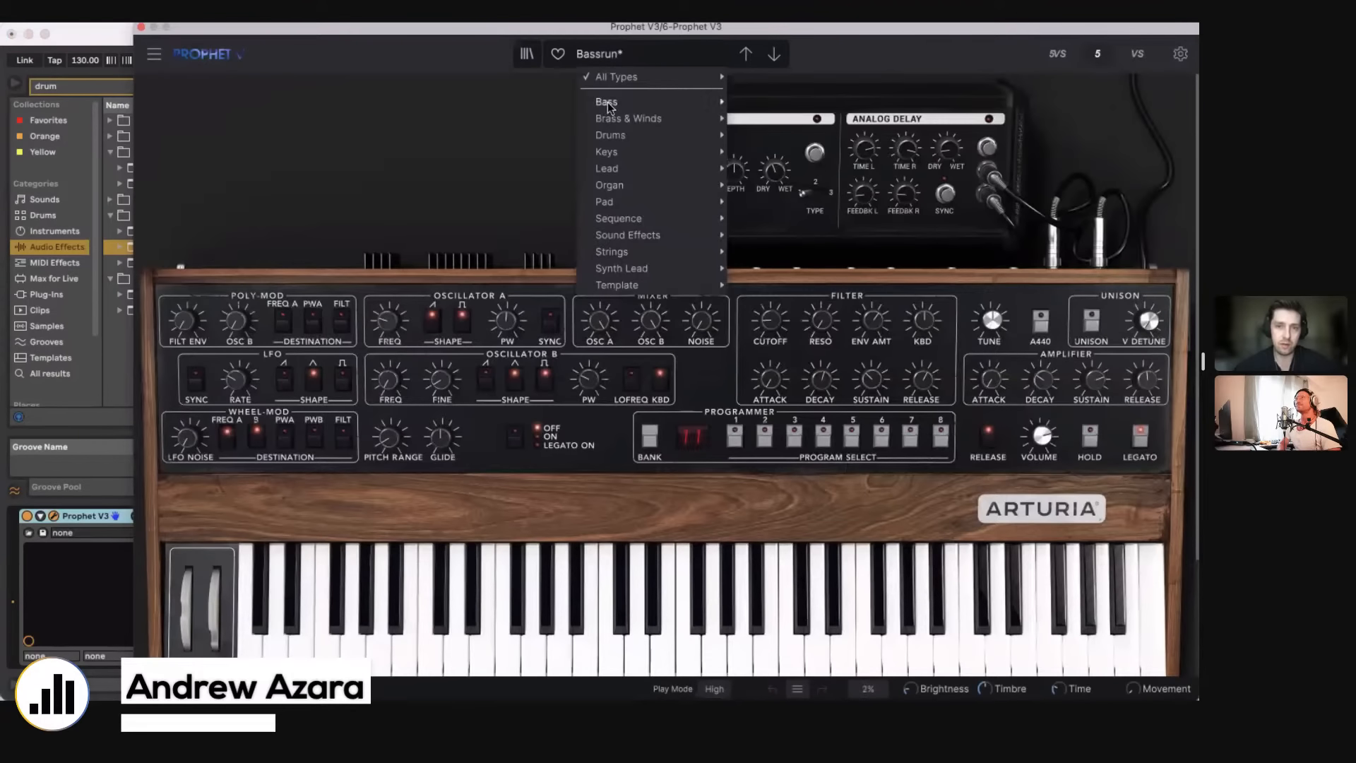
pyautogui.moveTo(609, 102)
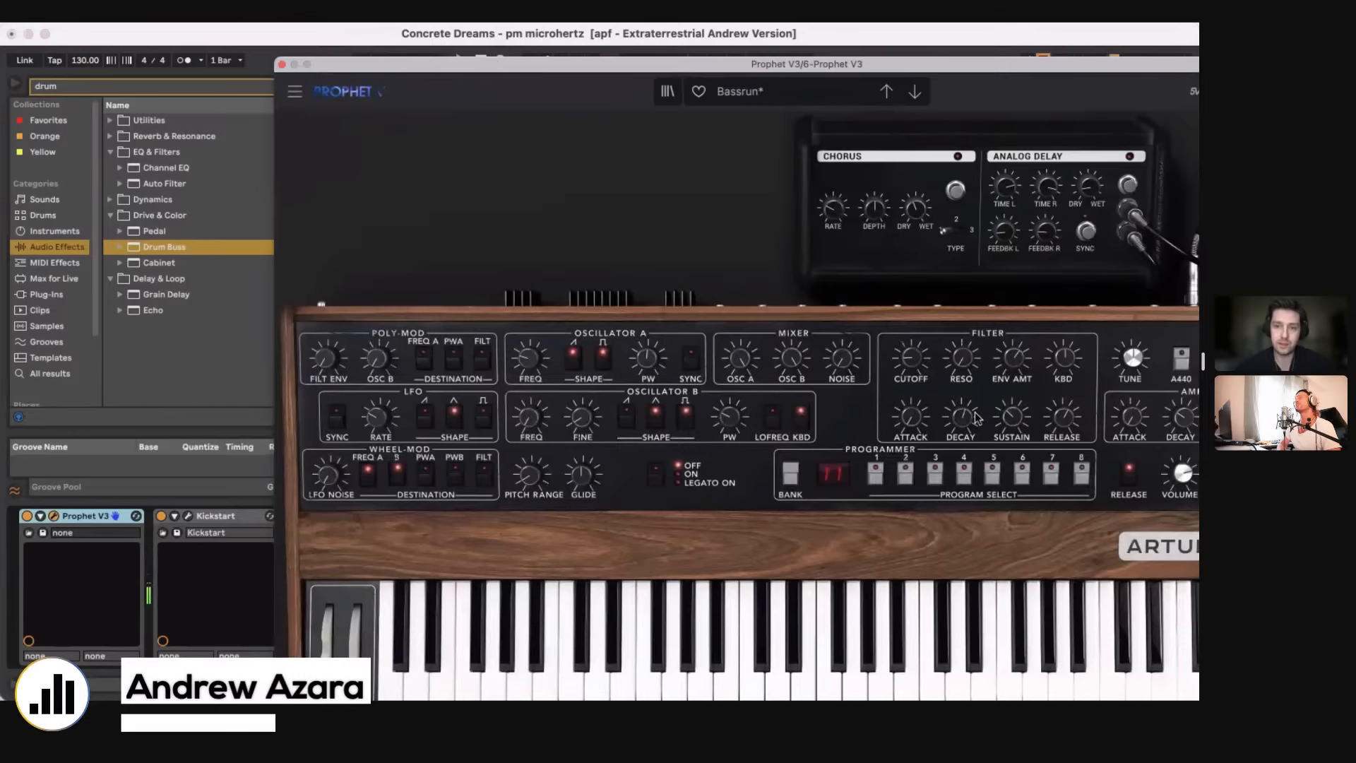
pyautogui.press('super+alt+p')
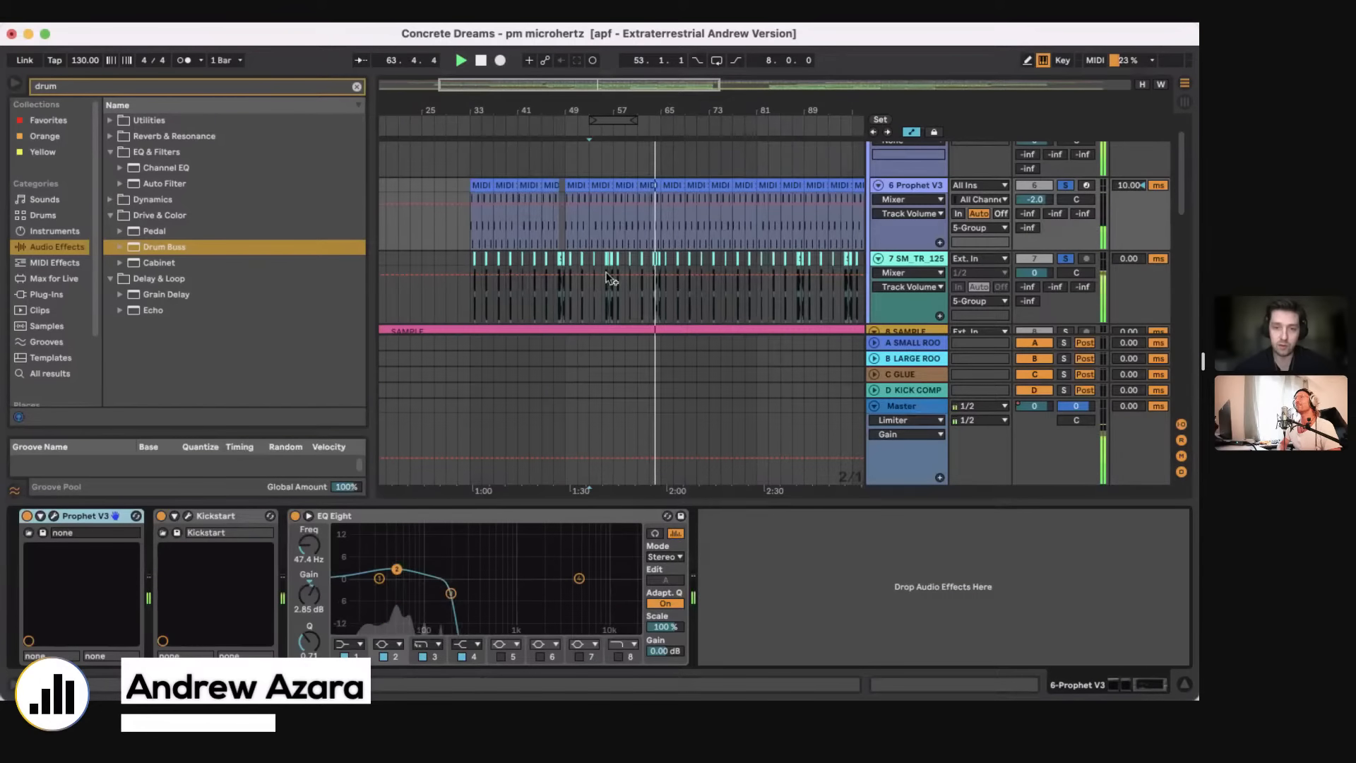
# Step: Hide the device chain and play the soloed bass tracks from bar 63 and from the fill after bar 64
pyautogui.press('super+alt+l')
pyautogui.scroll(-3, 608, 281)
pyautogui.moveTo(628, 112); pyautogui.dragTo(646, 133)
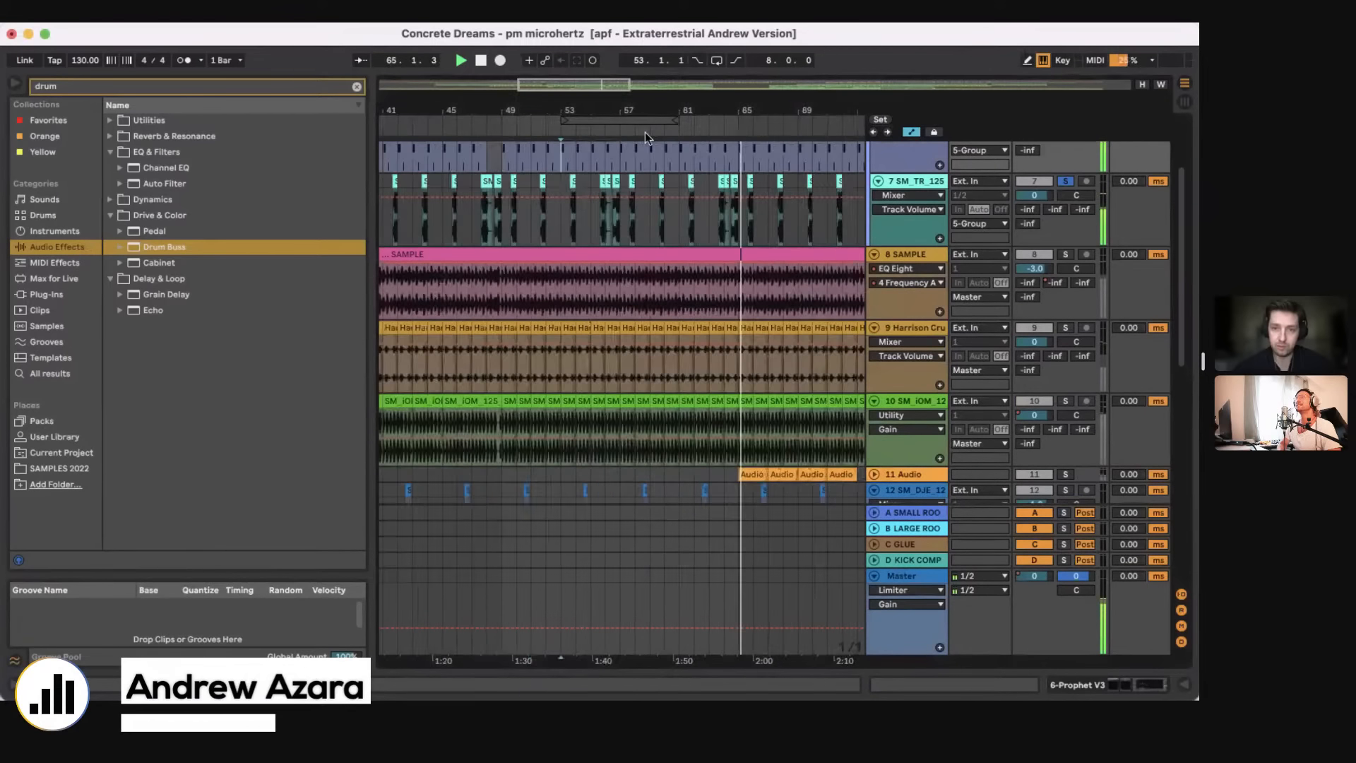
pyautogui.click(711, 218)
pyautogui.press('+')
pyautogui.press('+')
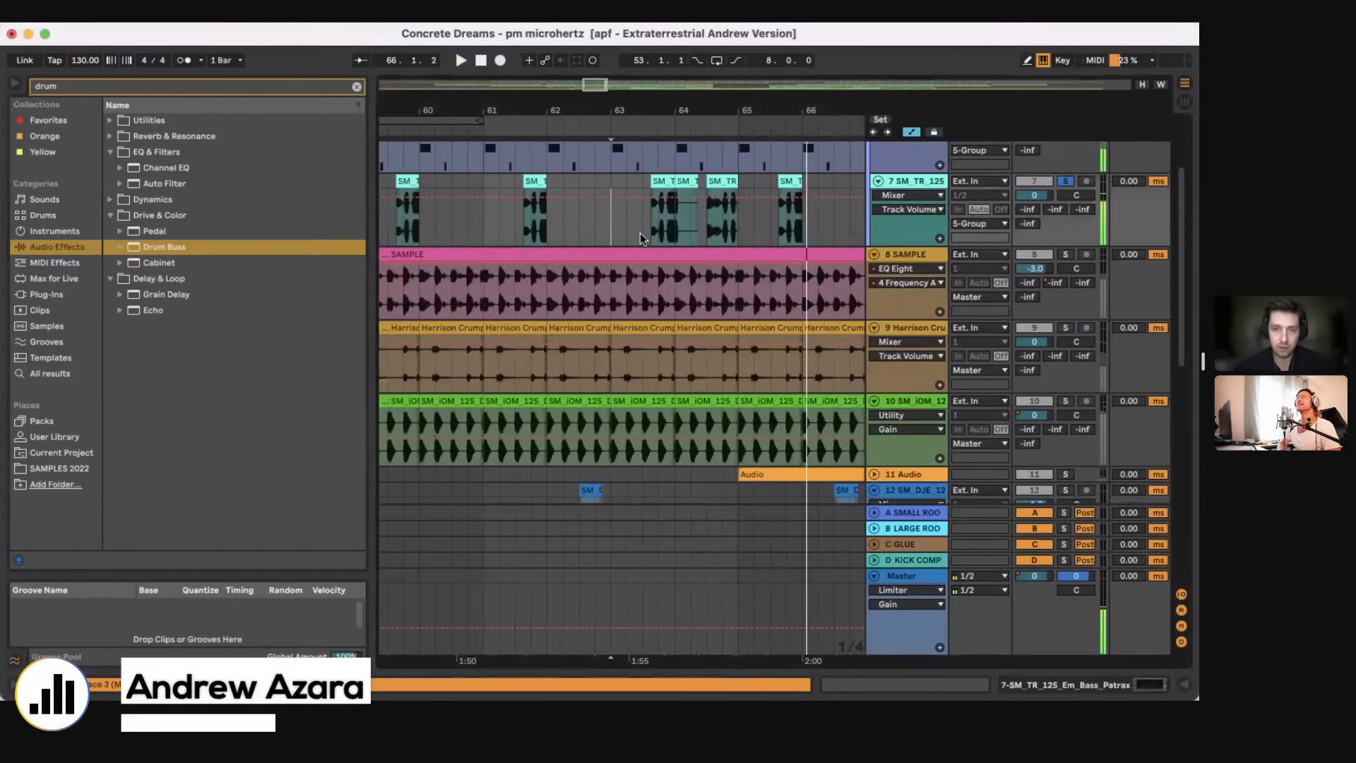
pyautogui.click(640, 232)
pyautogui.press('space')
pyautogui.press('space')
pyautogui.scroll(2, 643, 240)
pyautogui.click(710, 286)
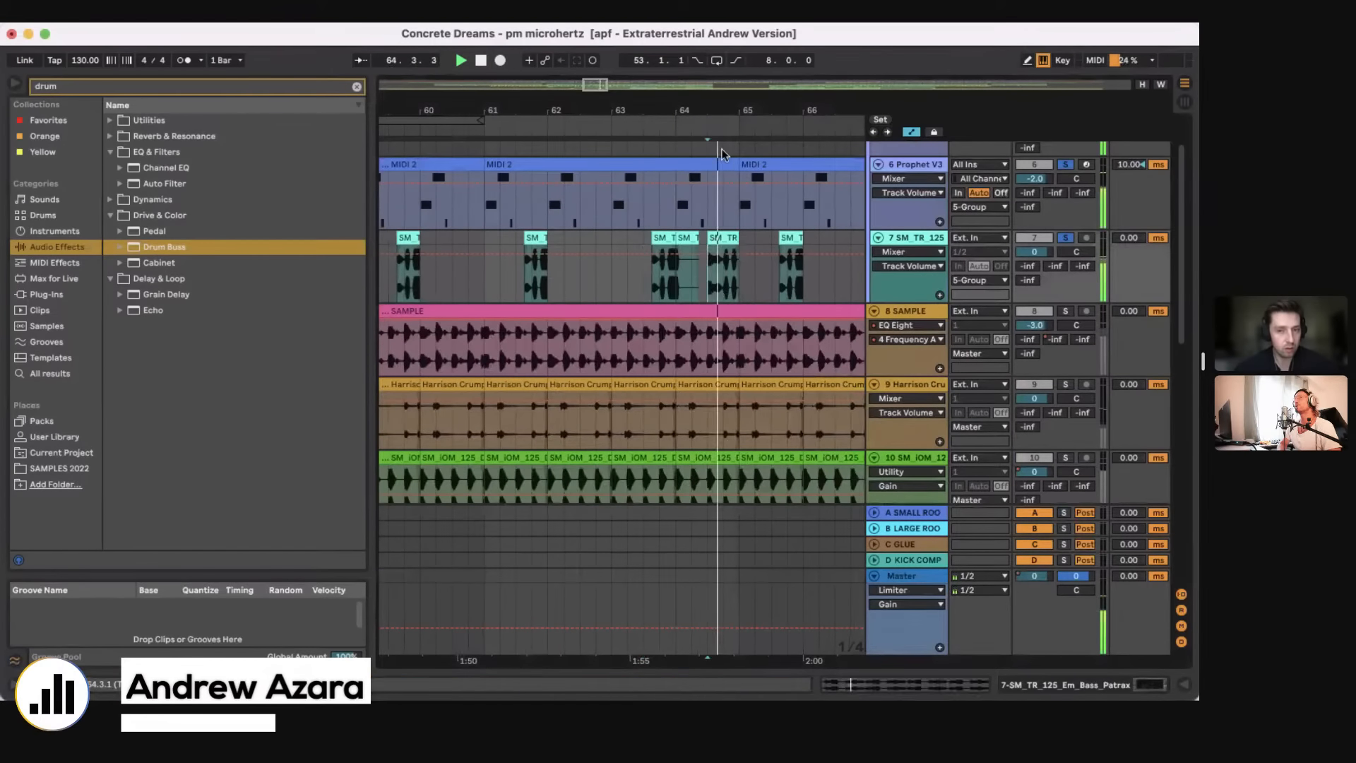
# Step: Turn looping back on and set the insert marker at bar 53 on the 12 SM_DJE track
pyautogui.moveTo(699, 111); pyautogui.dragTo(557, 184)
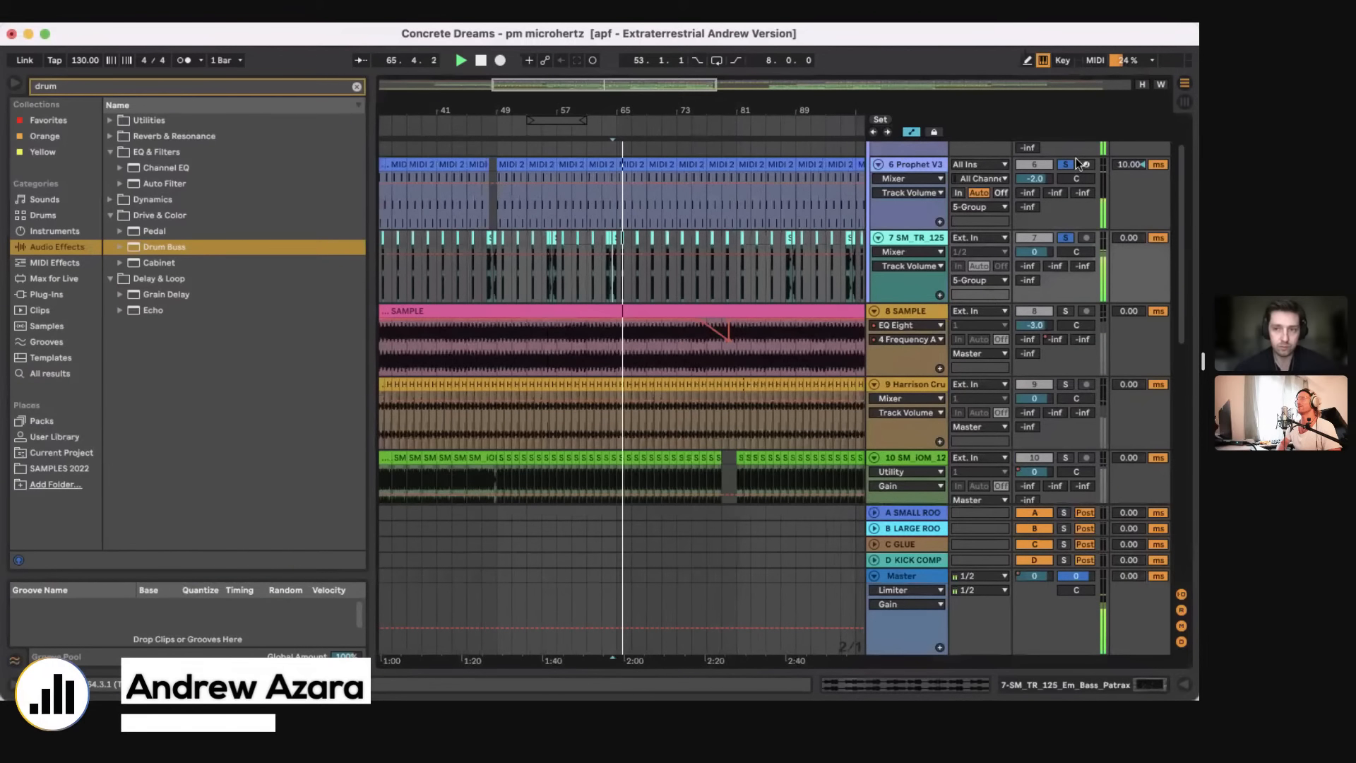
pyautogui.click(717, 61)
pyautogui.scroll(-6, 500, 278)
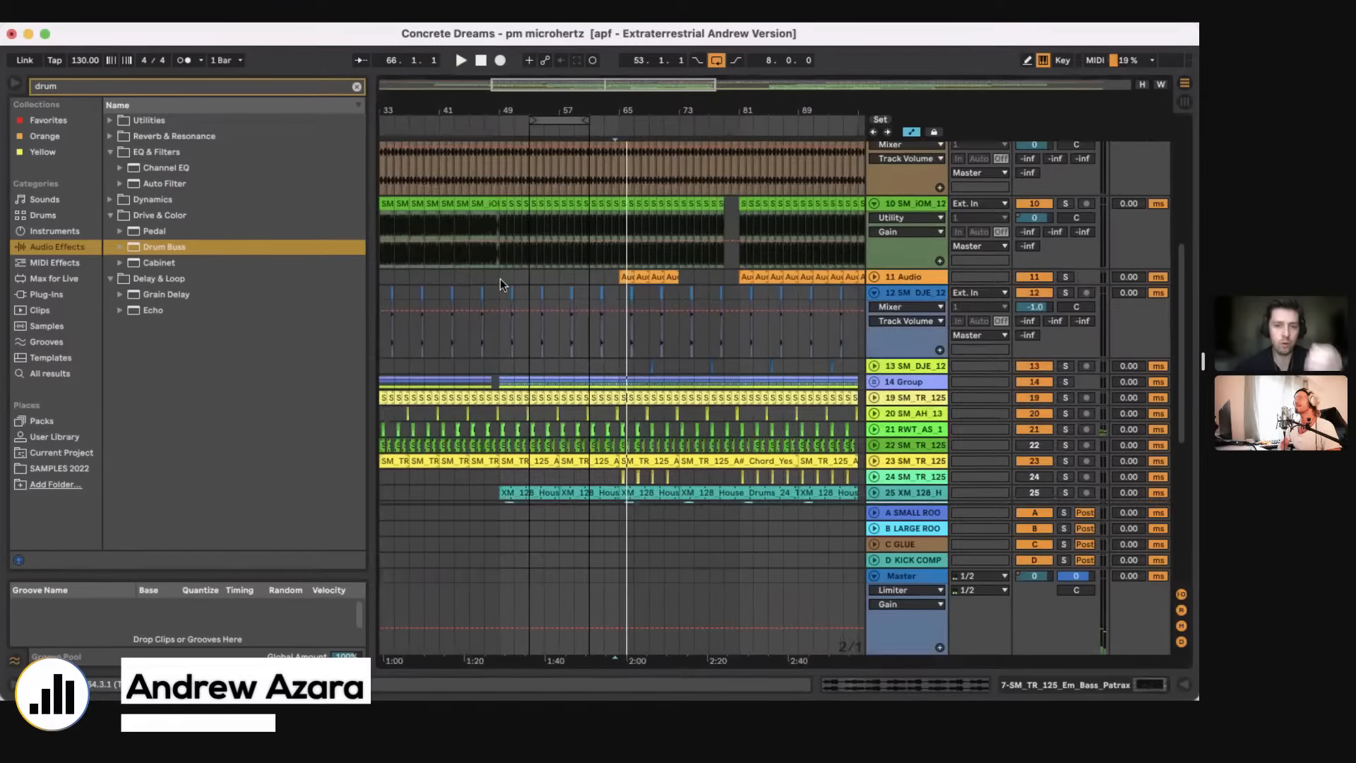
pyautogui.click(531, 345)
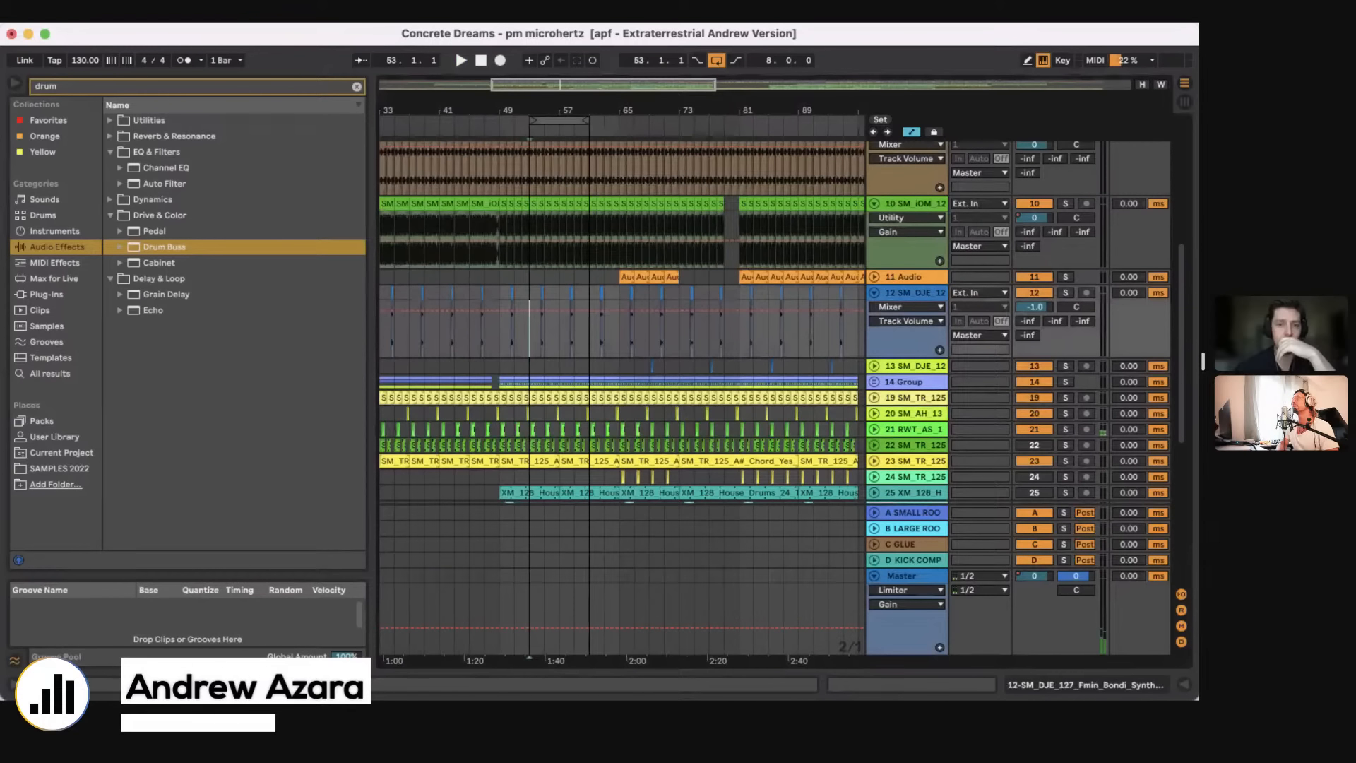
# Step: Select the empty bars 45 to 49 before the first clip on the 25 XM_128 House Drums track
pyautogui.moveTo(551, 112); pyautogui.dragTo(585, 443)
pyautogui.scroll(-5, 586, 443)
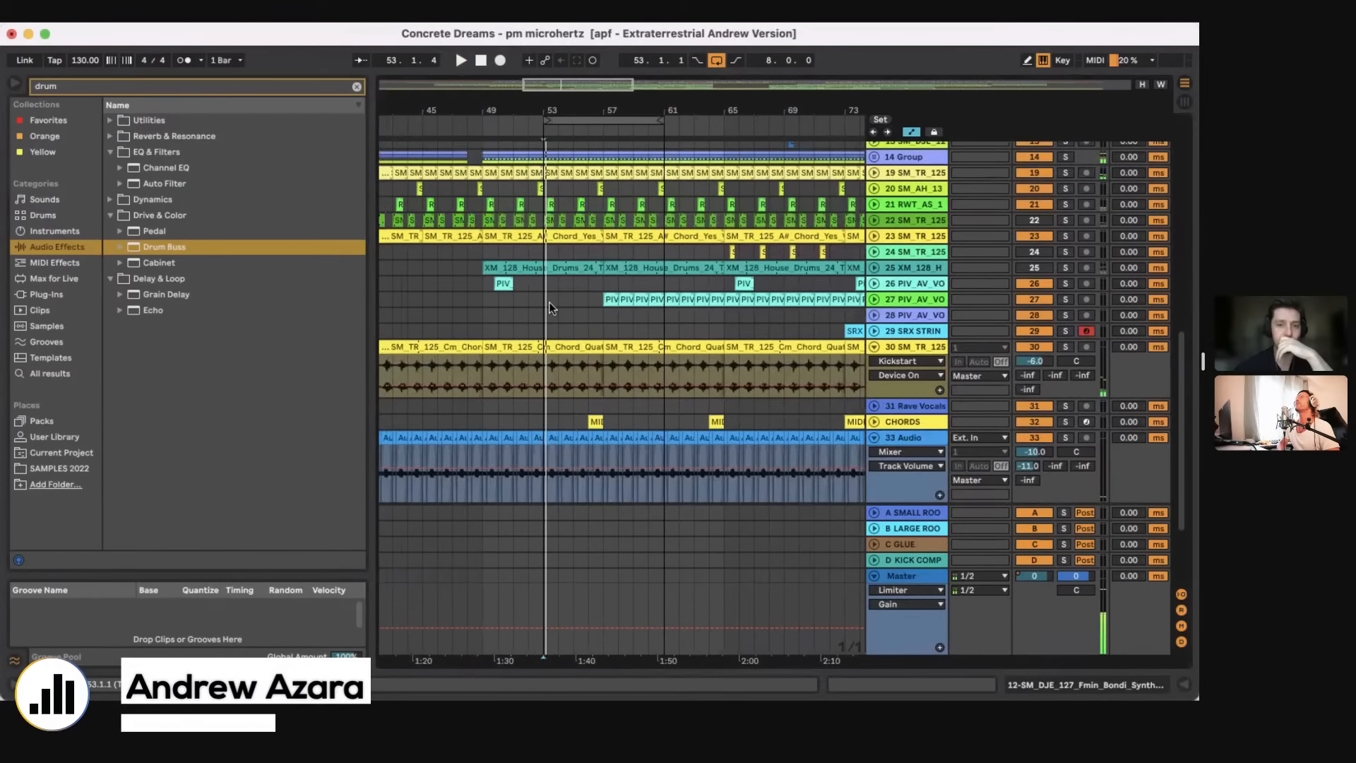
pyautogui.click(472, 278)
pyautogui.press('space')
pyautogui.click(429, 266)
pyautogui.hscroll(-2, 478, 266)
pyautogui.scroll(1, 477, 266)
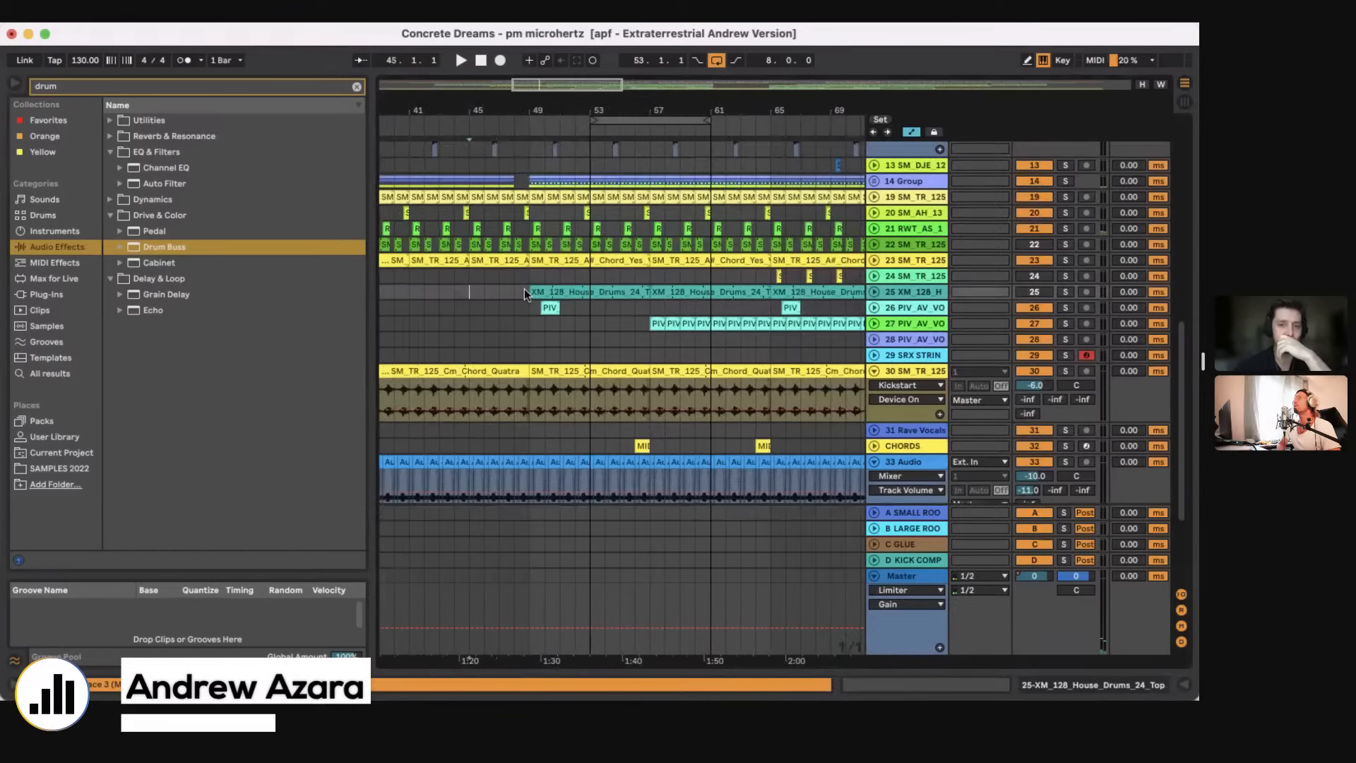
pyautogui.keyDown('shift'); pyautogui.click(524, 289); pyautogui.keyUp('shift')
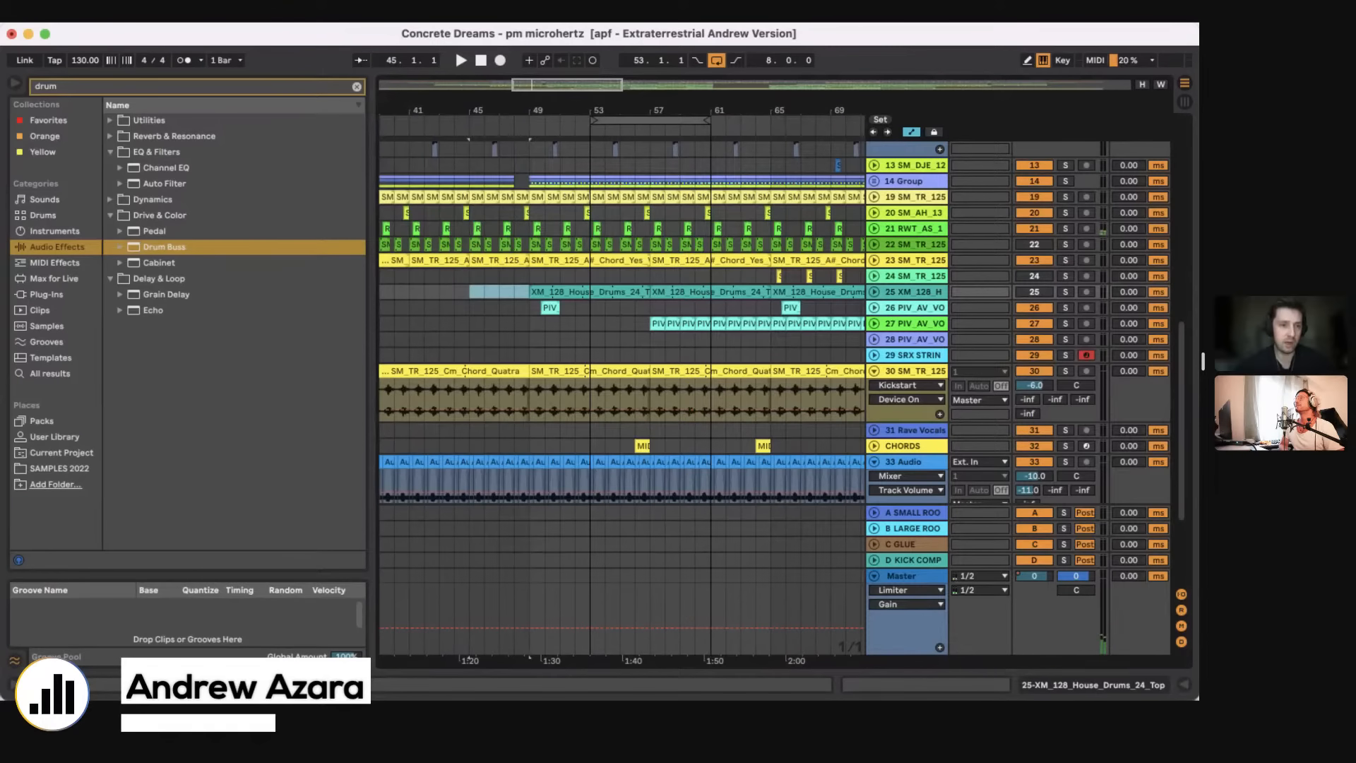
# Step: Clear the browser search for drum and look through the Yellow, Orange and Favorites collections
pyautogui.click(45, 154)
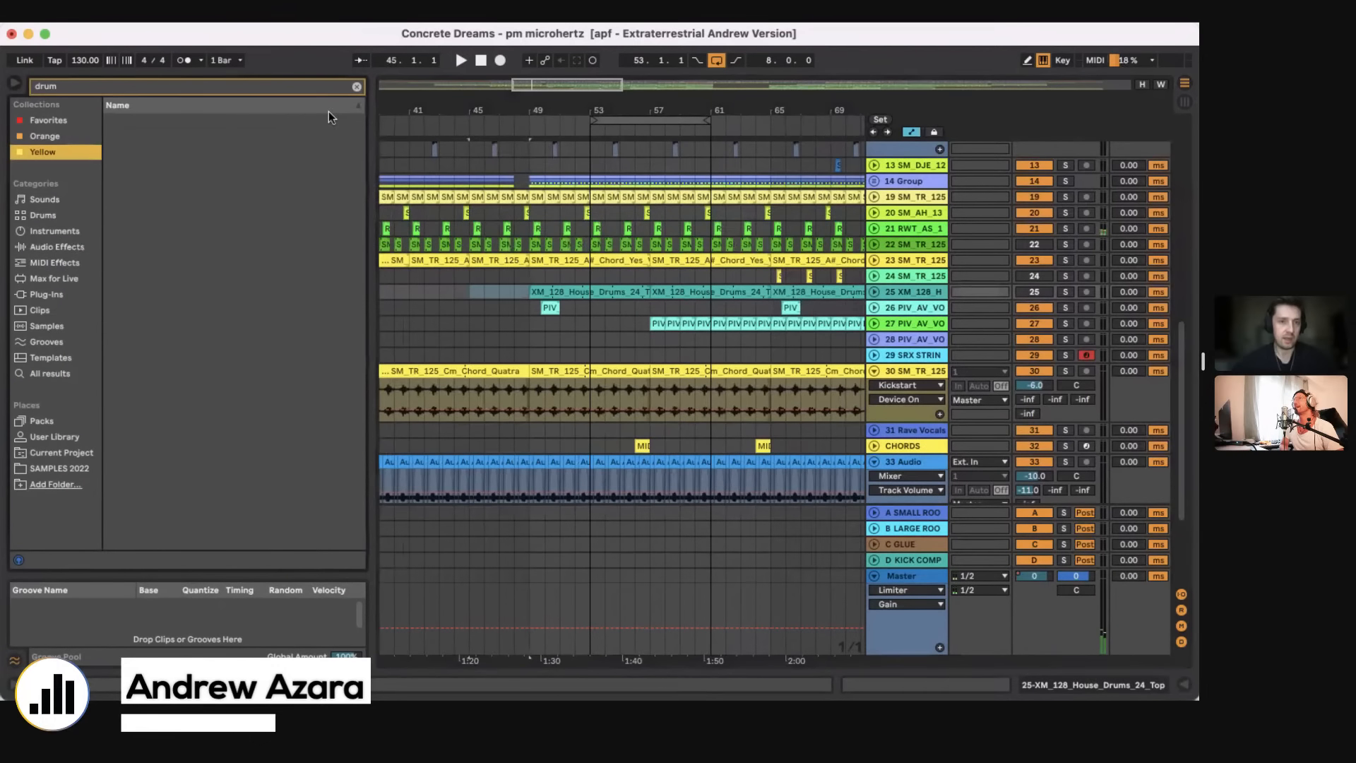
pyautogui.click(356, 86)
pyautogui.click(48, 136)
pyautogui.click(49, 120)
pyautogui.click(46, 137)
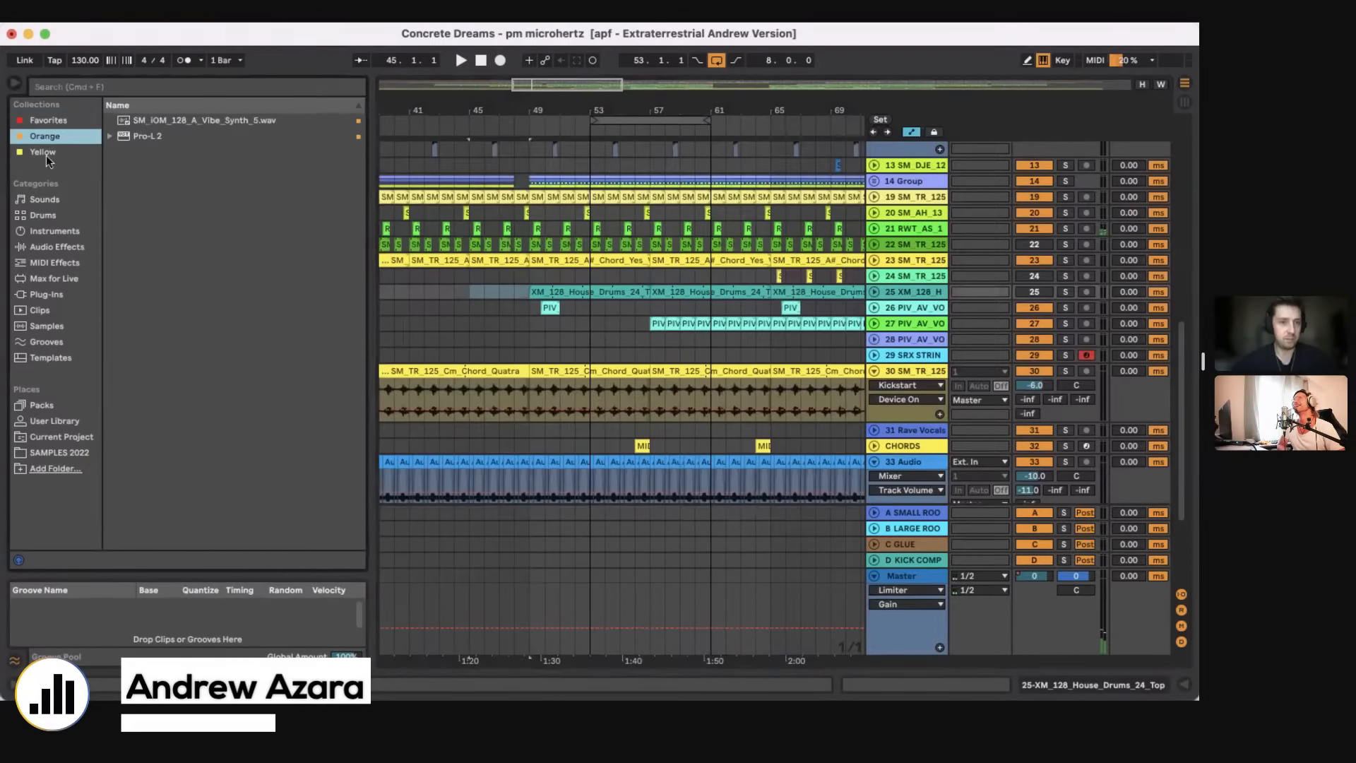
pyautogui.click(45, 155)
pyautogui.click(45, 134)
pyautogui.click(40, 119)
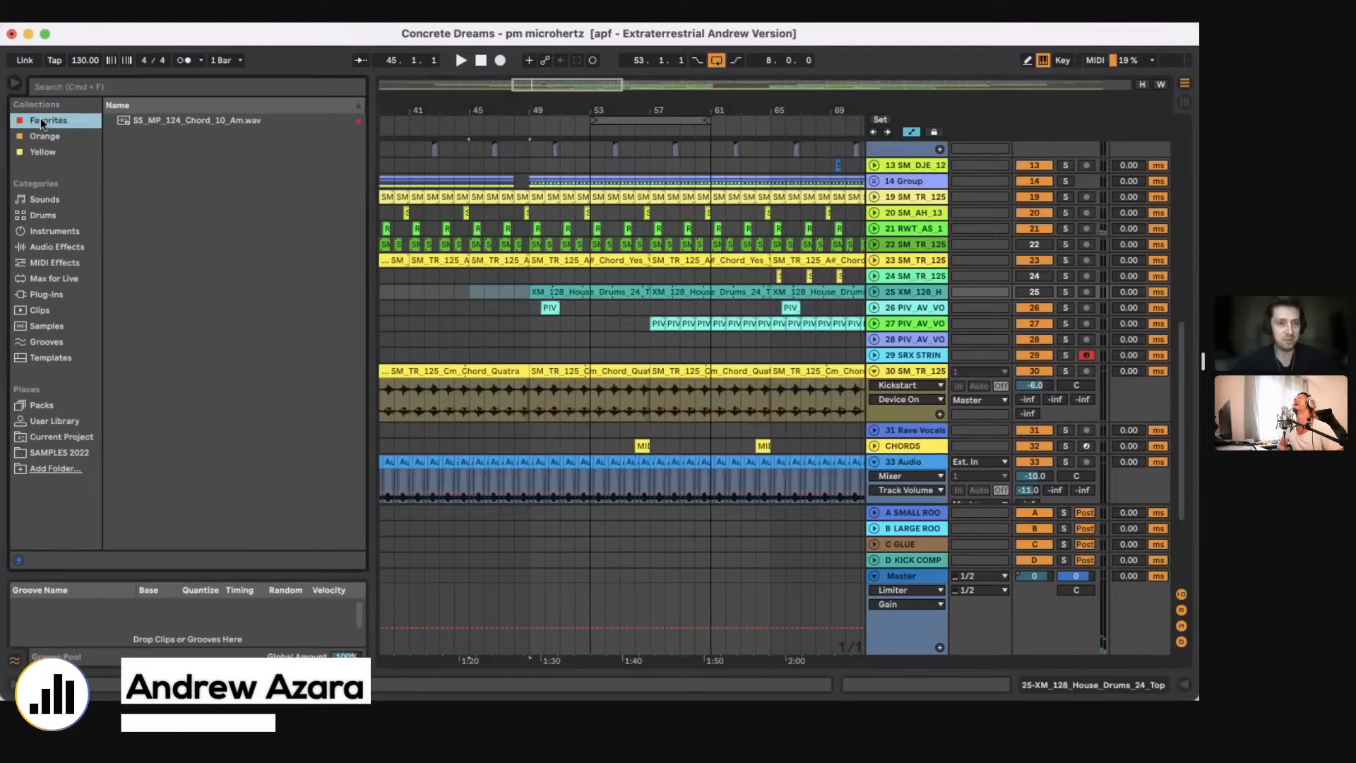
# Step: Select bars 53 to 61 on the 26 PIV_AV_VOICES track, and set the insert marker at bar 48 on track 24
pyautogui.moveTo(586, 302); pyautogui.dragTo(654, 308)
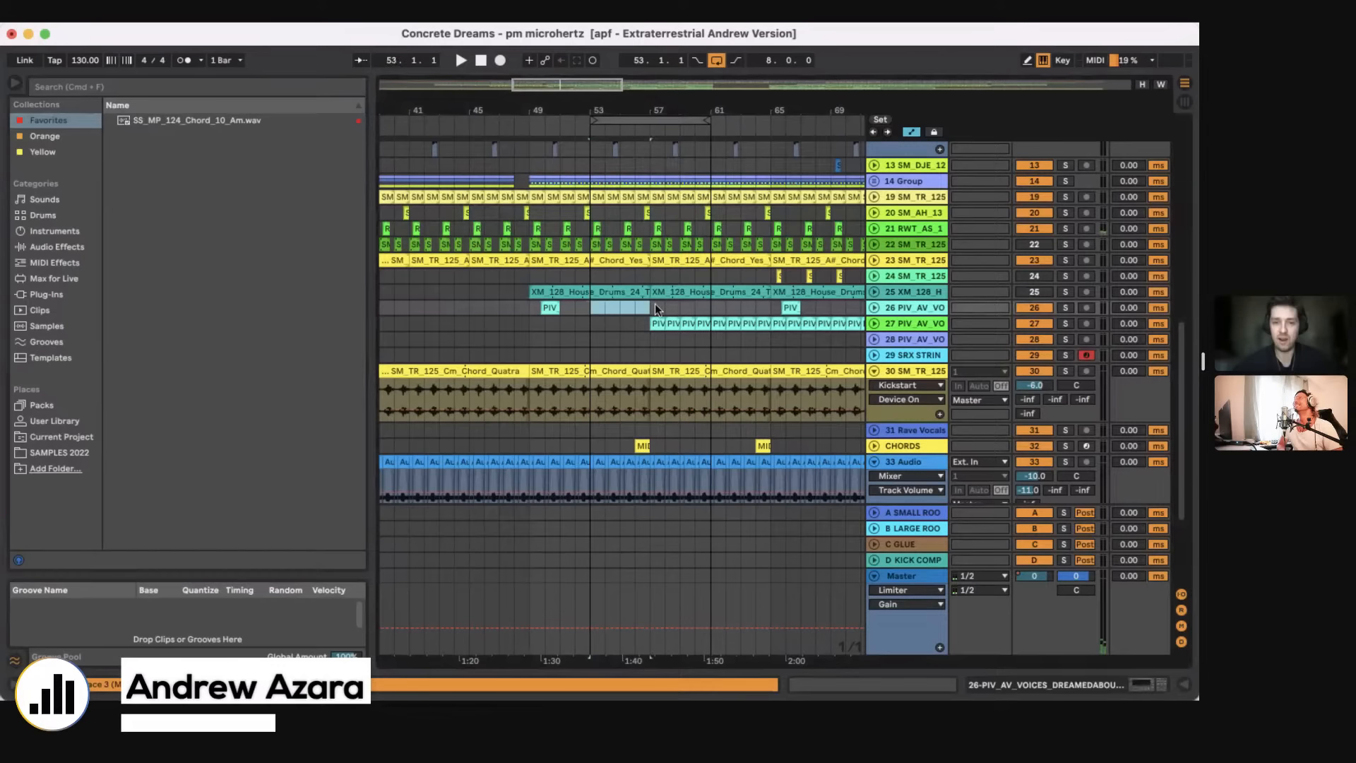
pyautogui.keyDown('shift'); pyautogui.click(710, 308); pyautogui.keyUp('shift')
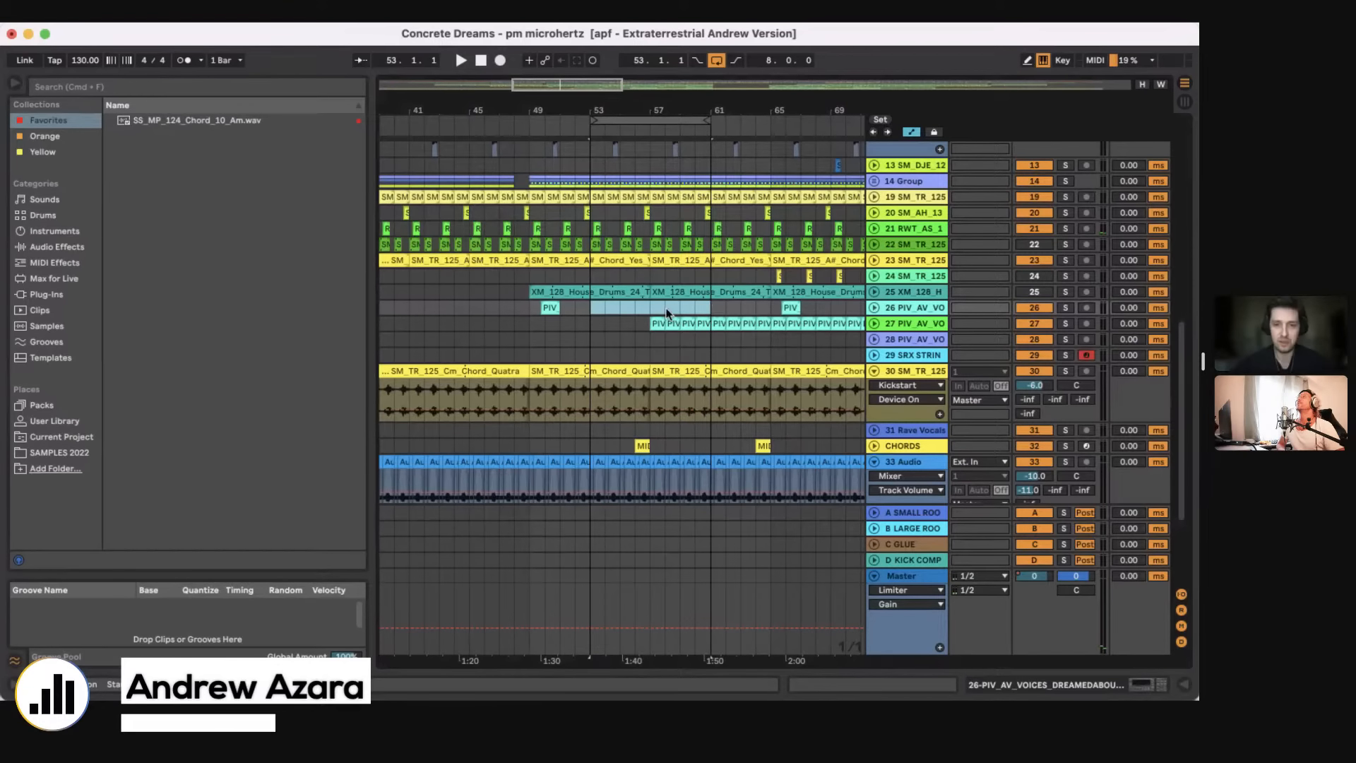
pyautogui.scroll(10, 666, 311)
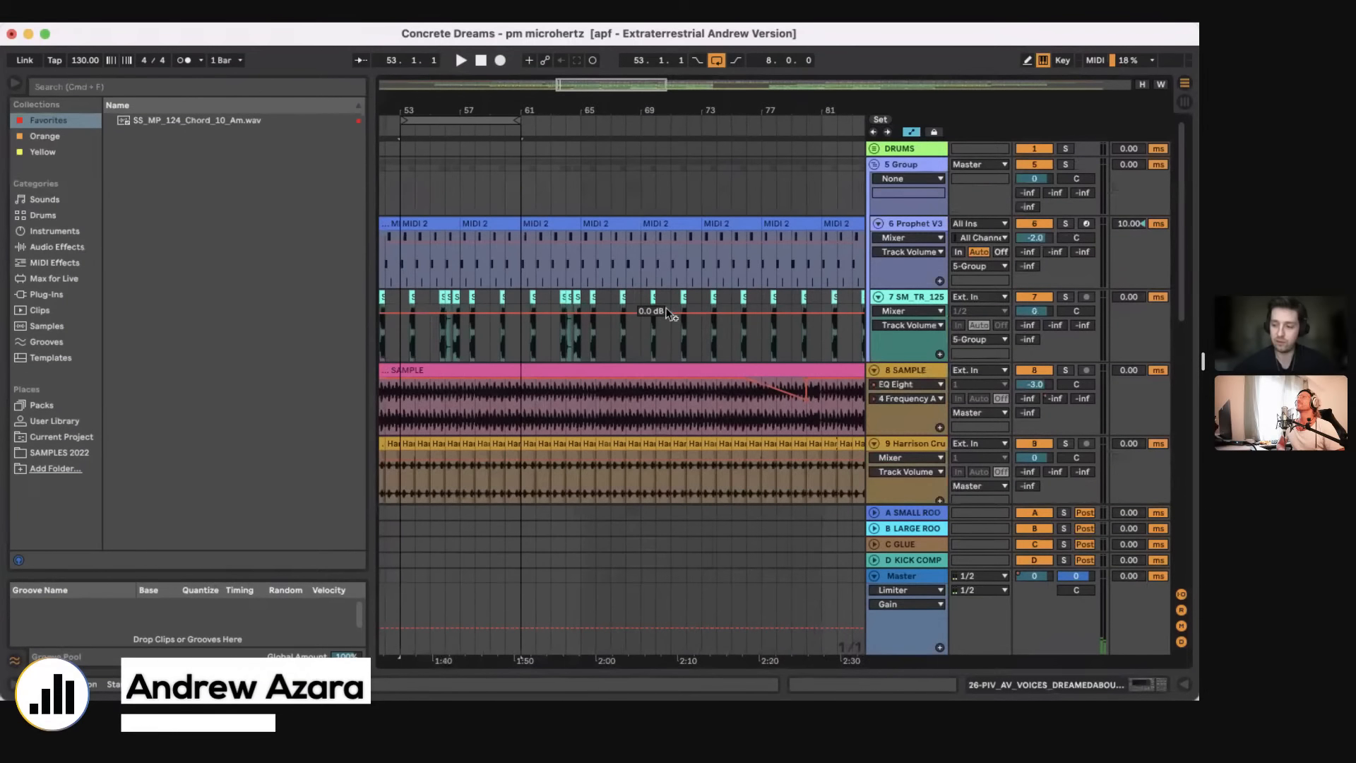
pyautogui.hscroll(3, 666, 307)
pyautogui.scroll(-10, 666, 309)
pyautogui.hscroll(-3, 667, 308)
pyautogui.click(469, 415)
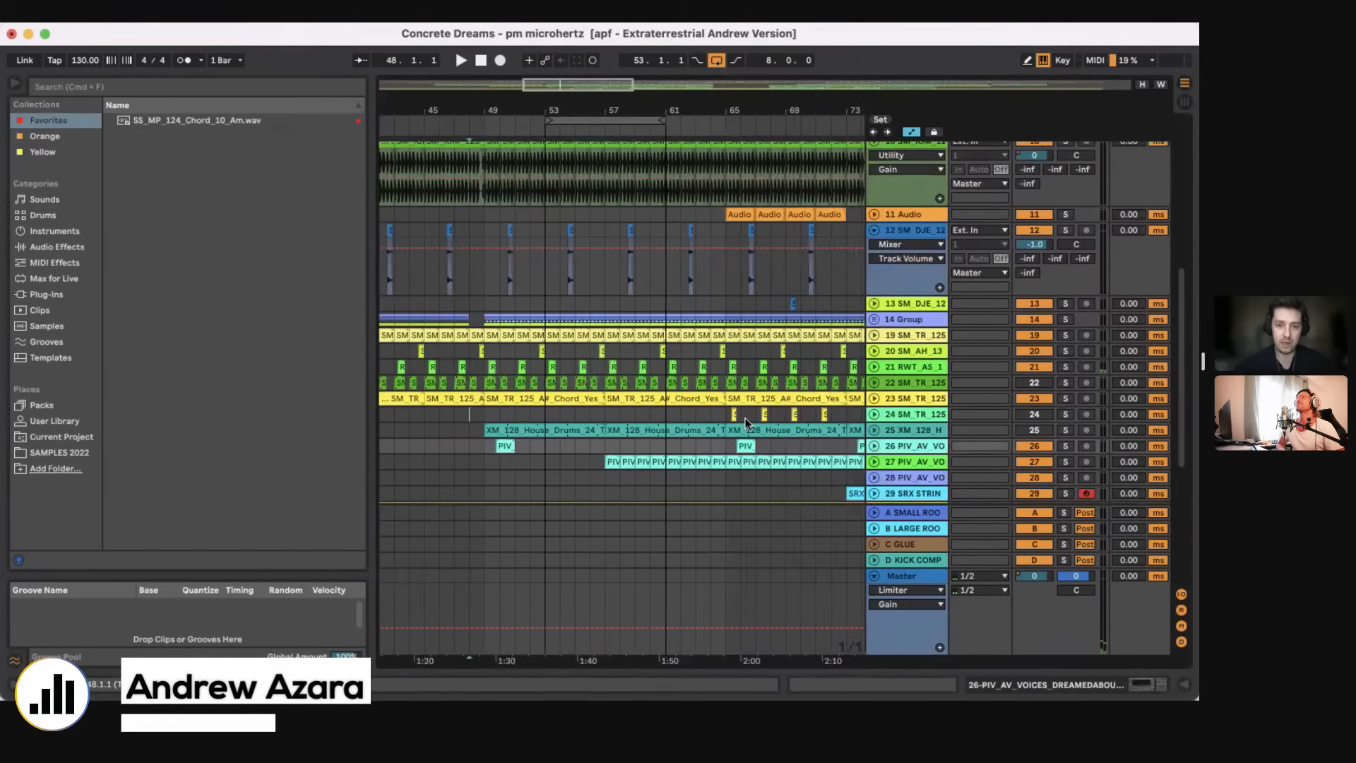
# Step: Play the full arrangement from bar 41 on the 8 SAMPLE track
pyautogui.scroll(5, 525, 371)
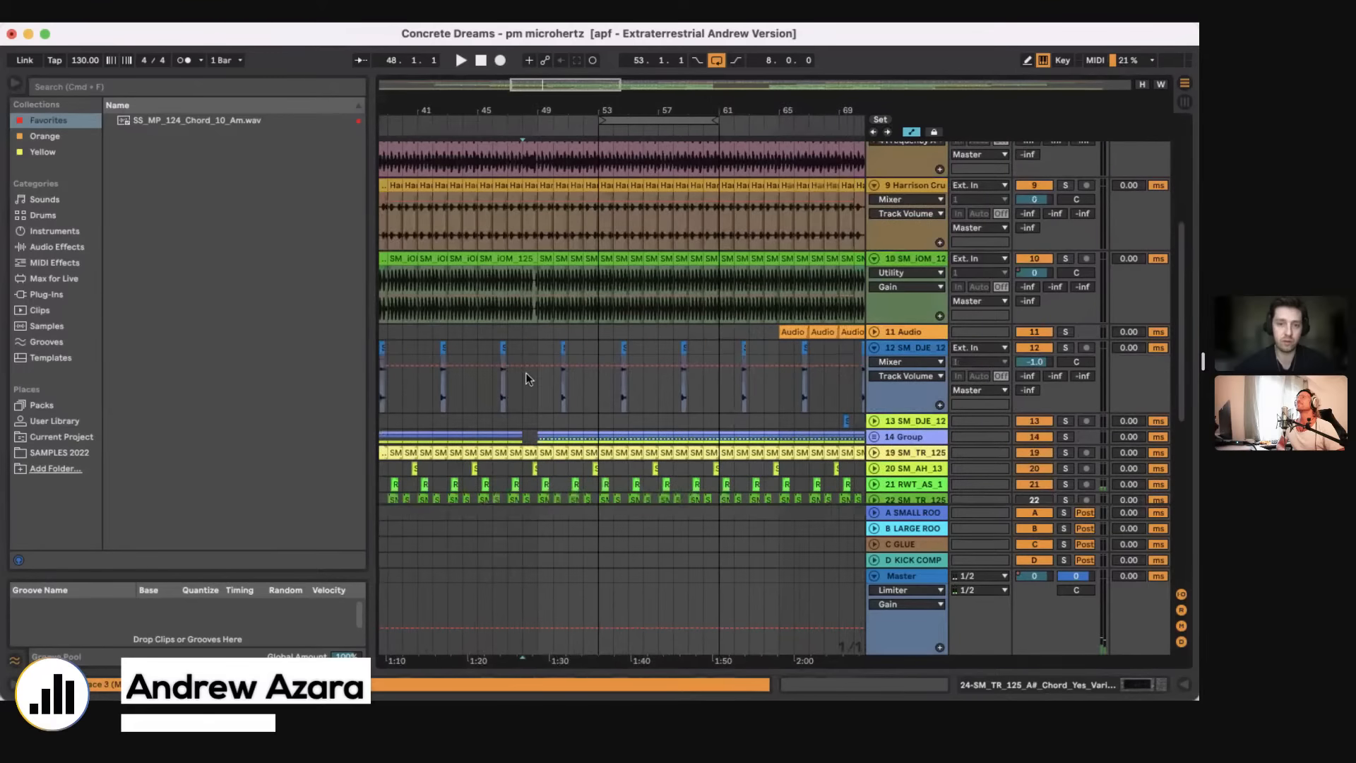
pyautogui.hscroll(-8, 525, 372)
pyautogui.click(668, 228)
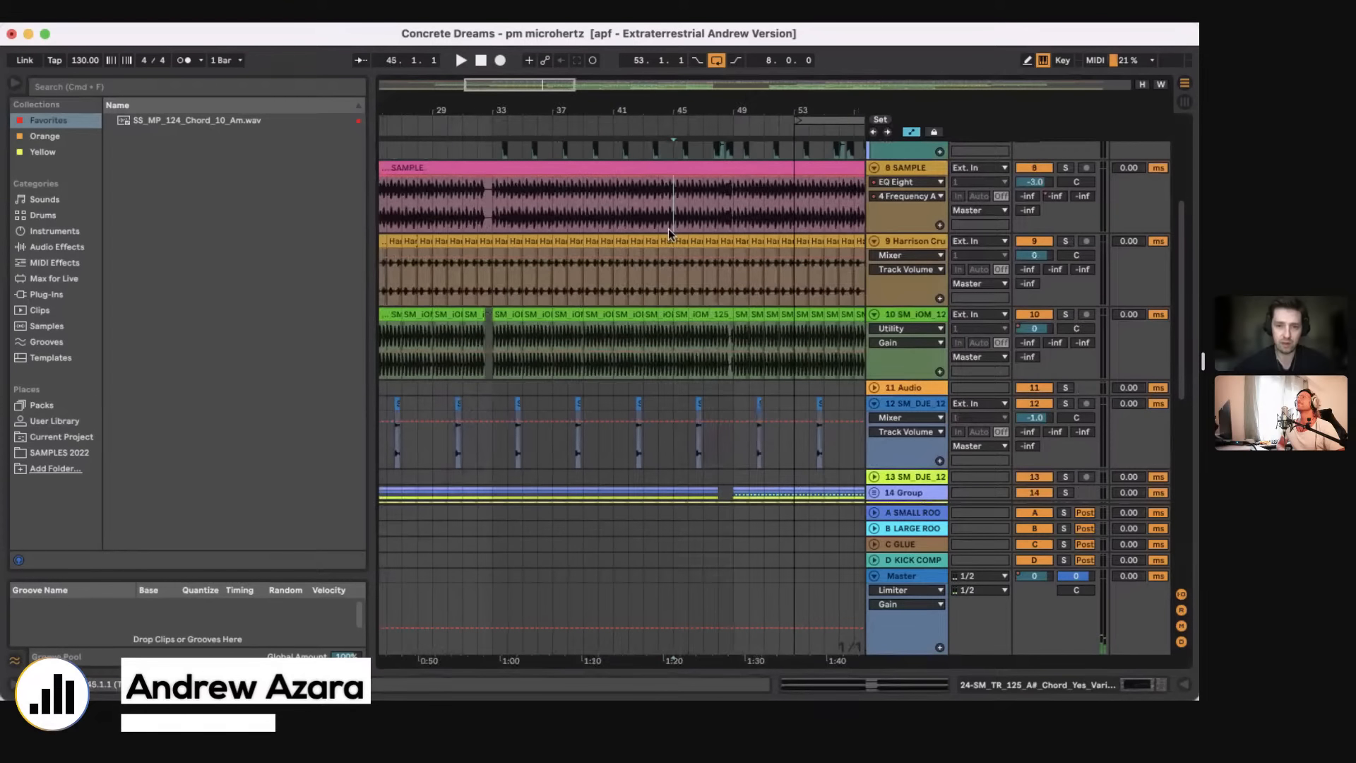
pyautogui.click(627, 218)
pyautogui.press('space')
pyautogui.scroll(3, 626, 217)
pyautogui.hscroll(1, 626, 217)
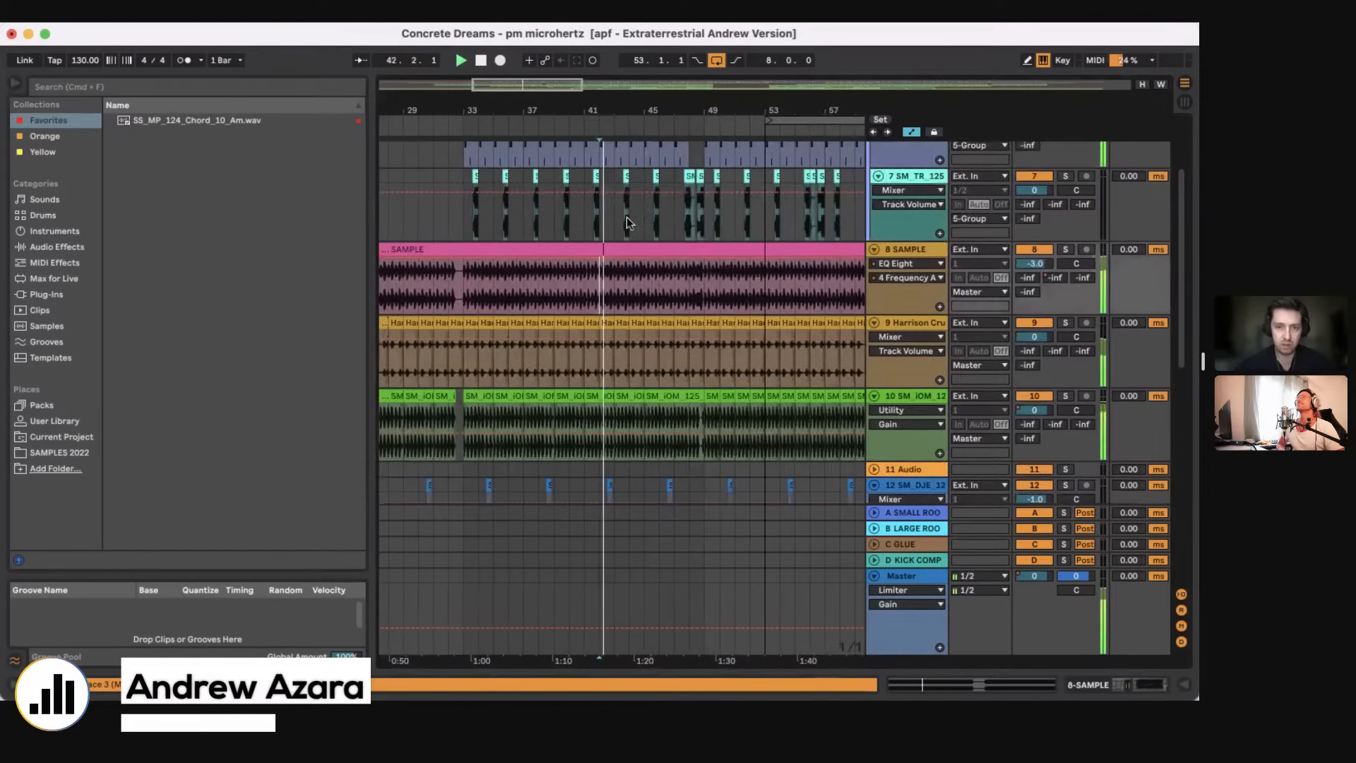
# Step: Set the loop range to 16 bars, from bar 33 to bar 49
pyautogui.scroll(-3, 705, 143)
pyautogui.hscroll(1, 705, 142)
pyautogui.scroll(-3, 705, 143)
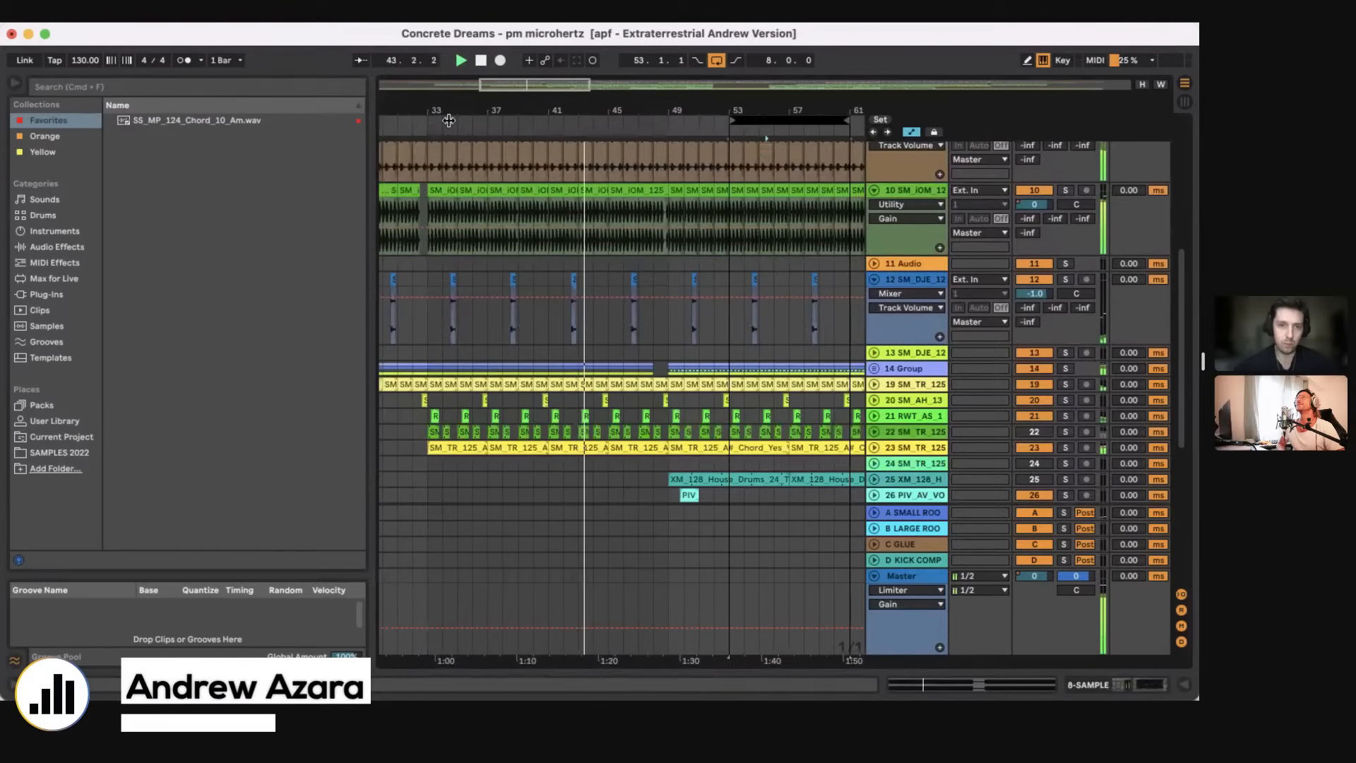
pyautogui.moveTo(448, 121); pyautogui.dragTo(668, 121)
pyautogui.scroll(5, 544, 391)
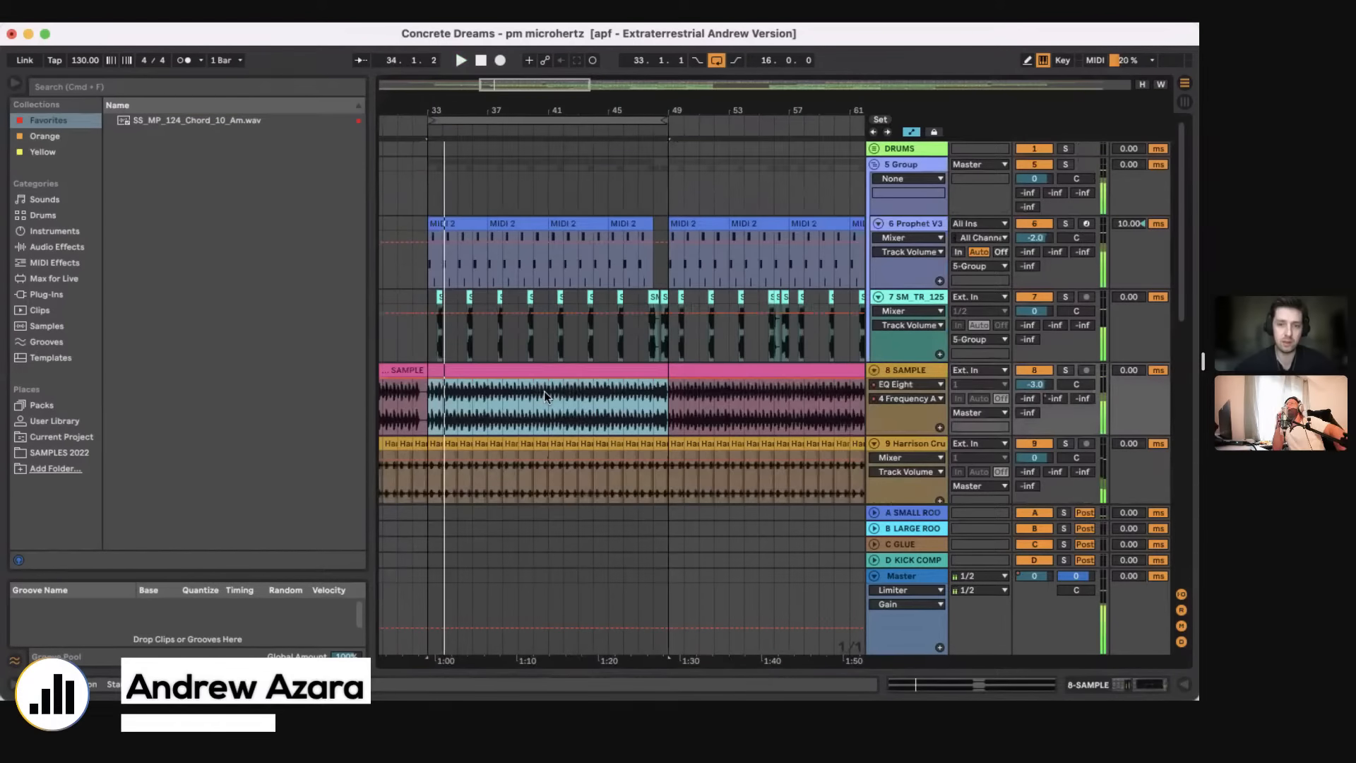
# Step: Unfold the 23 SM_TR_125 chord track and play it soloed from bar 33
pyautogui.scroll(-10, 544, 391)
pyautogui.hscroll(-1, 544, 391)
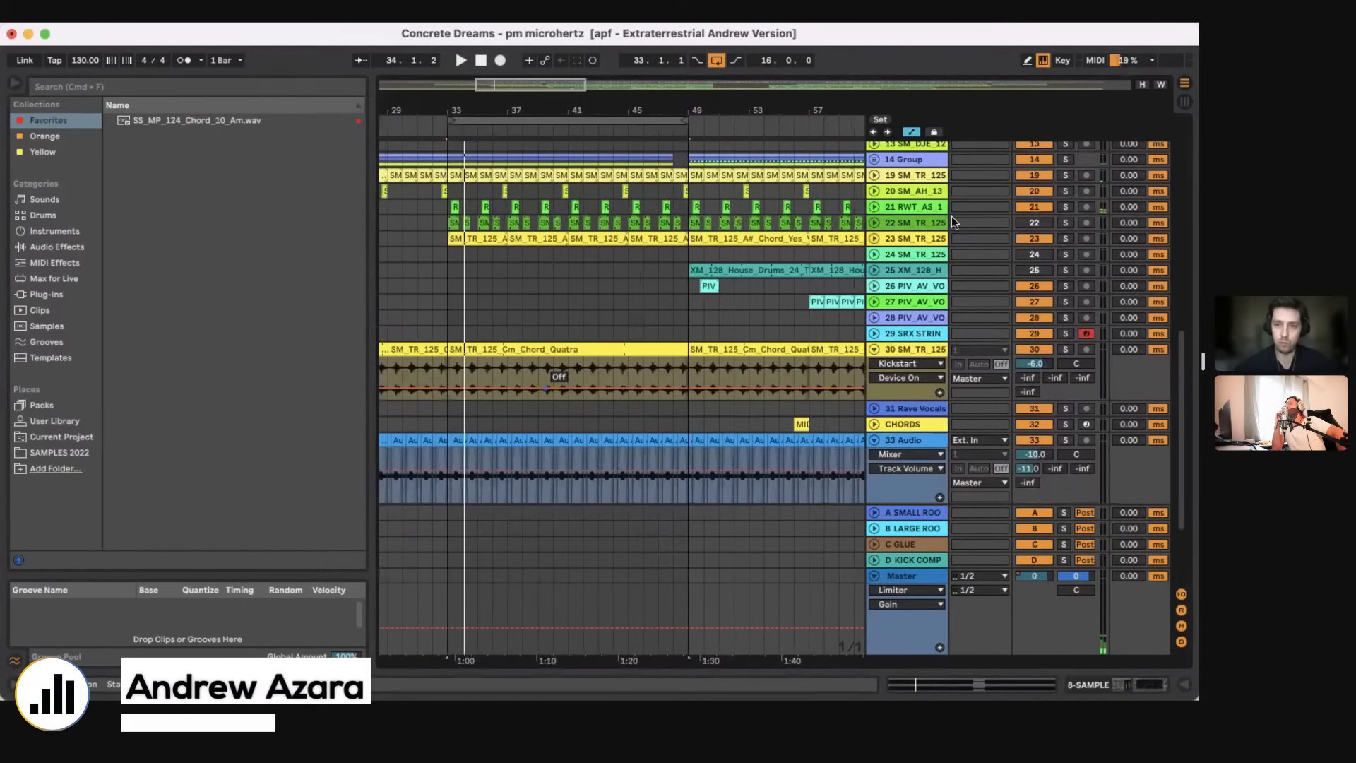
pyautogui.click(873, 237)
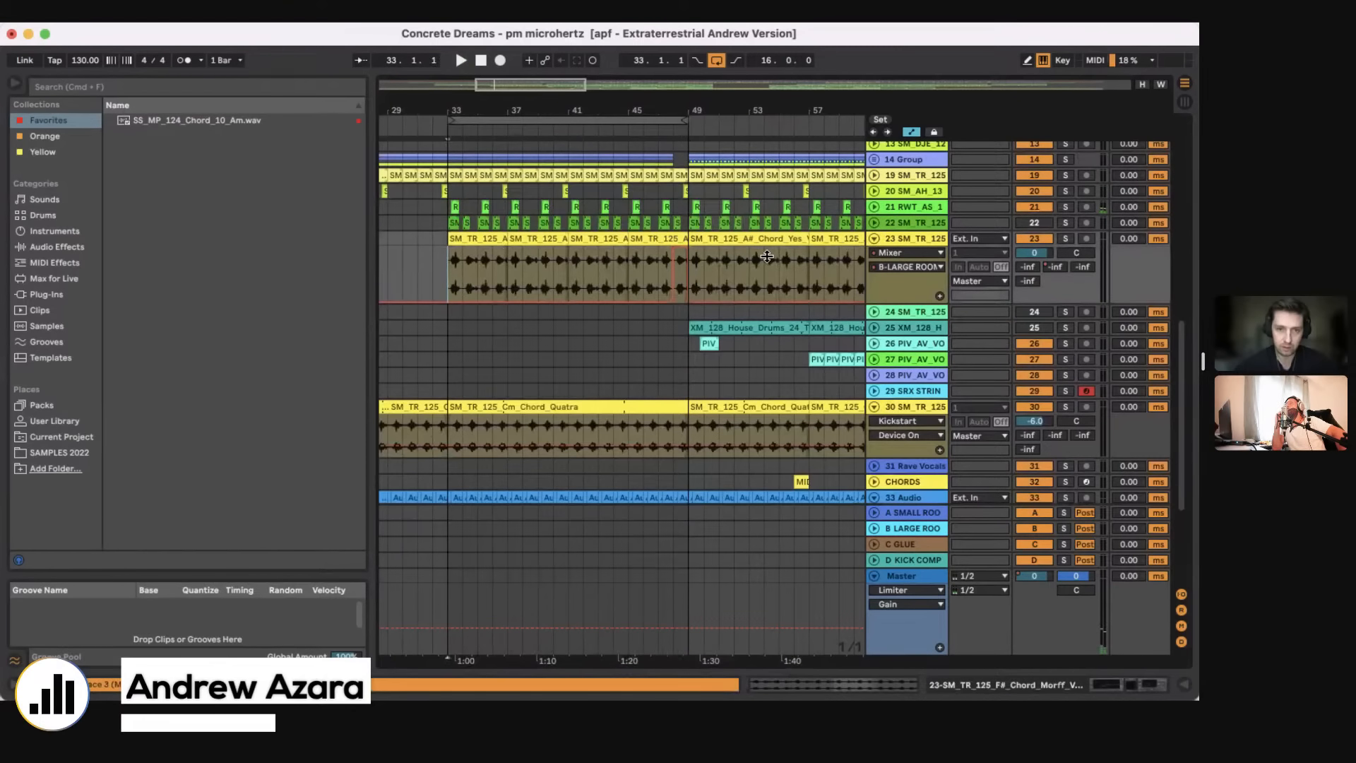
pyautogui.press('space')
pyautogui.click(1066, 239)
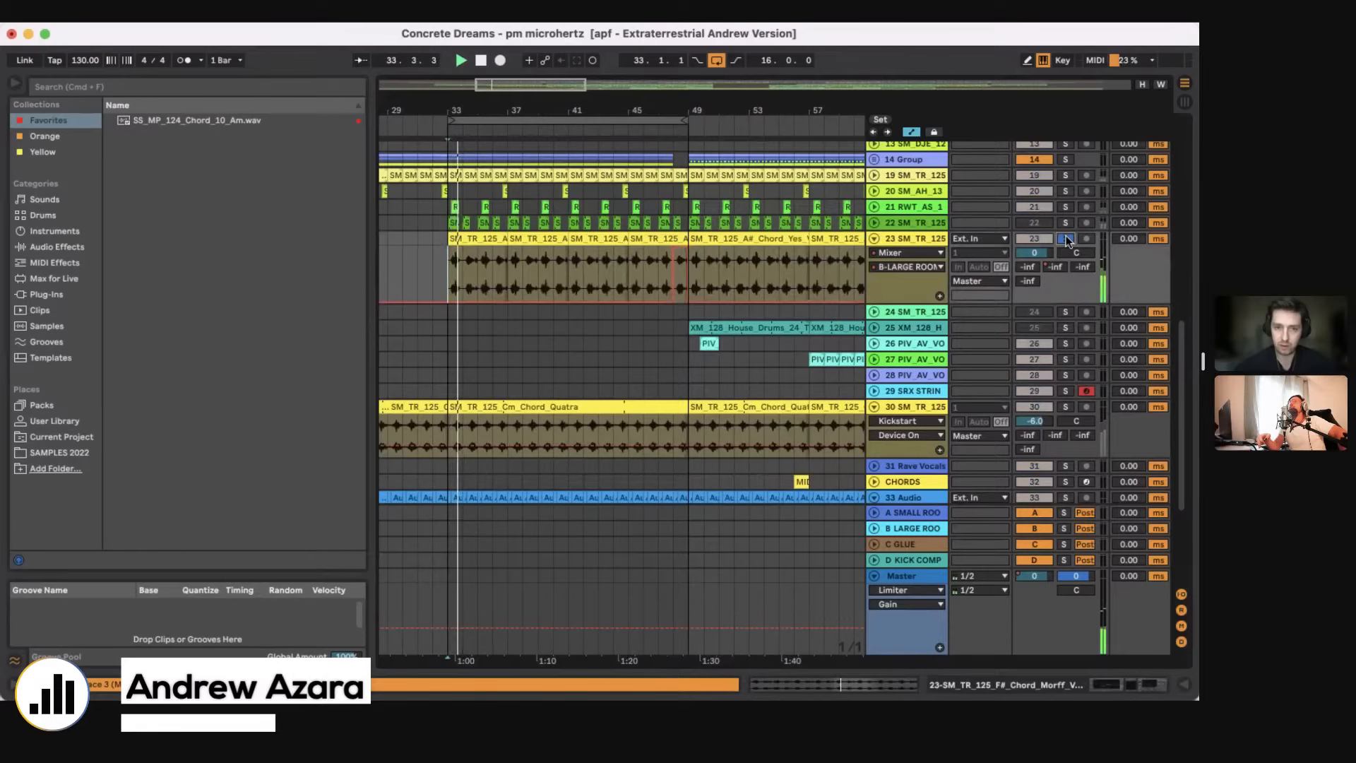
# Step: Select the chord clips at bars 37 and 33, examine the track's device chain and hide it, and set the insert marker at bar 37
pyautogui.click(521, 238)
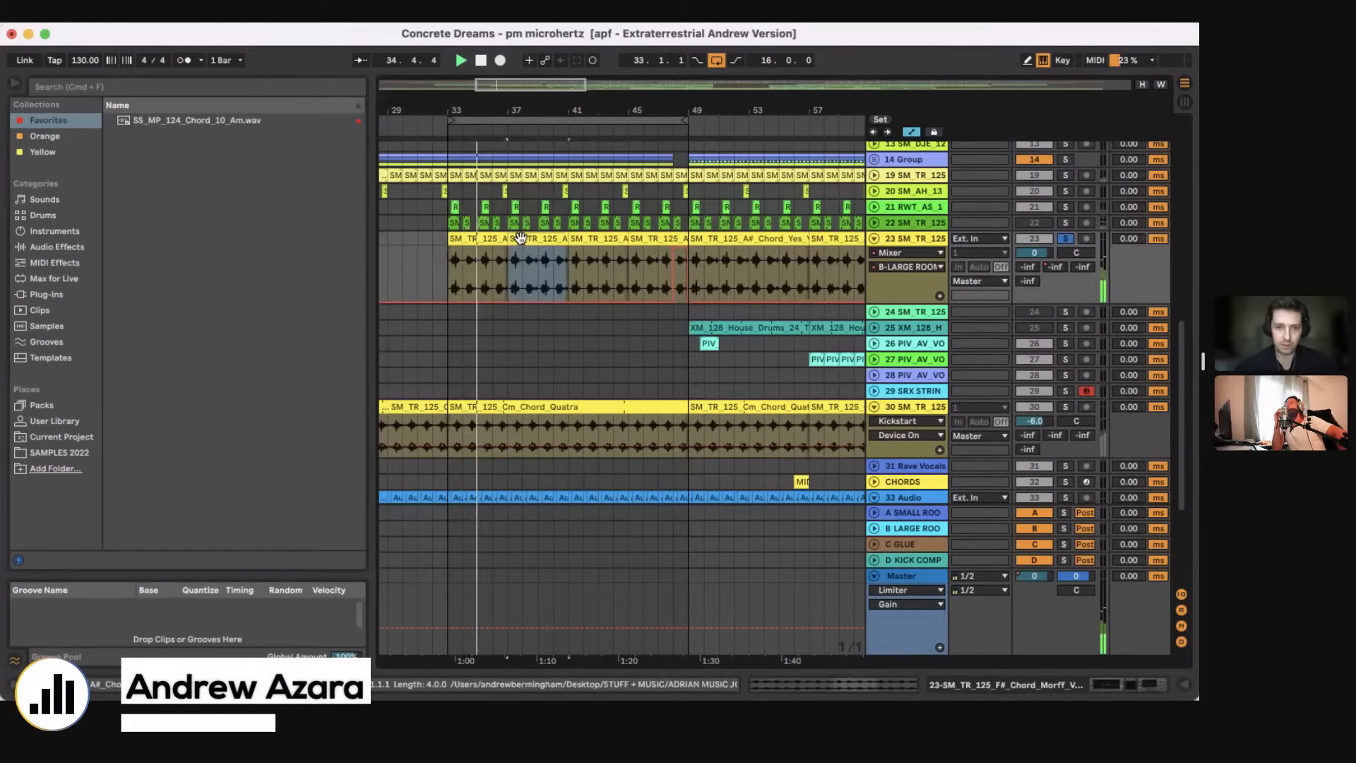
pyautogui.click(483, 239)
pyautogui.hotkey('shift', 'Tab')
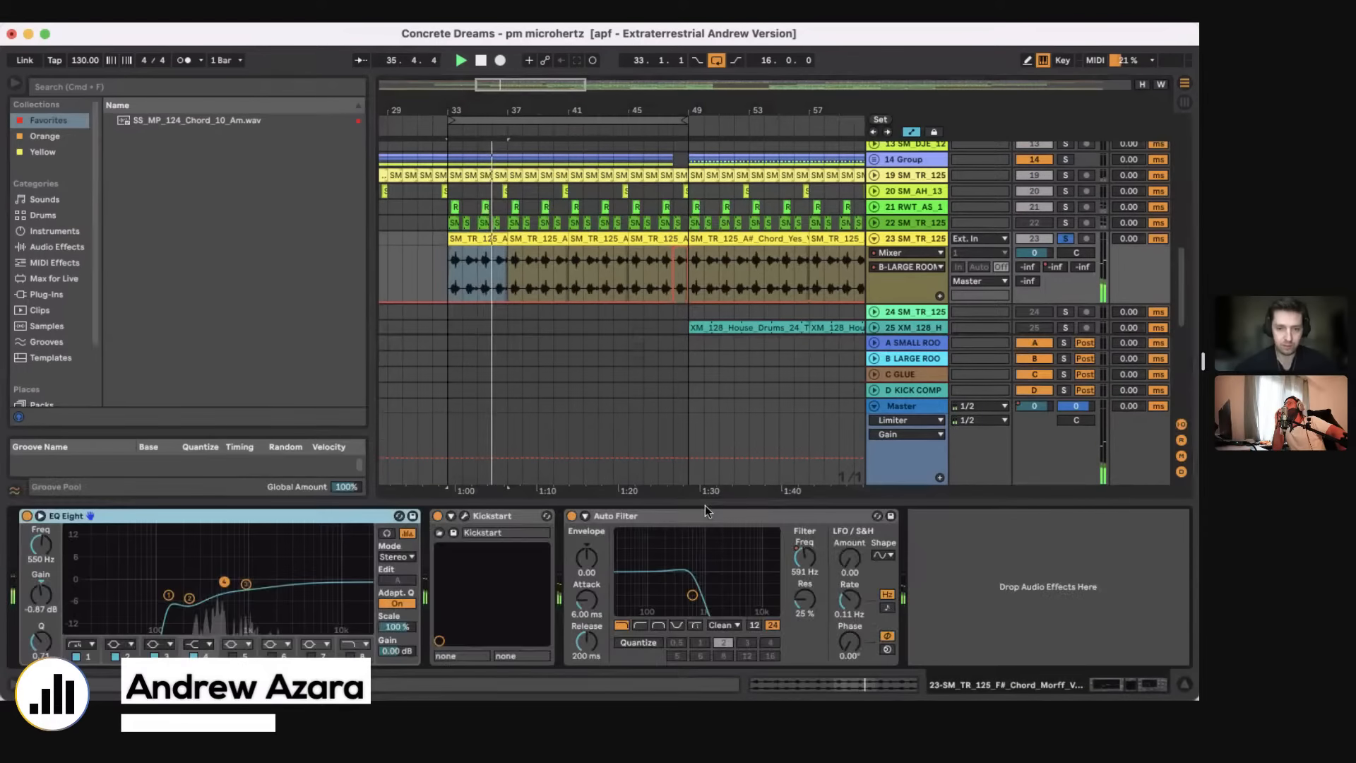
pyautogui.moveTo(694, 503); pyautogui.dragTo(694, 614)
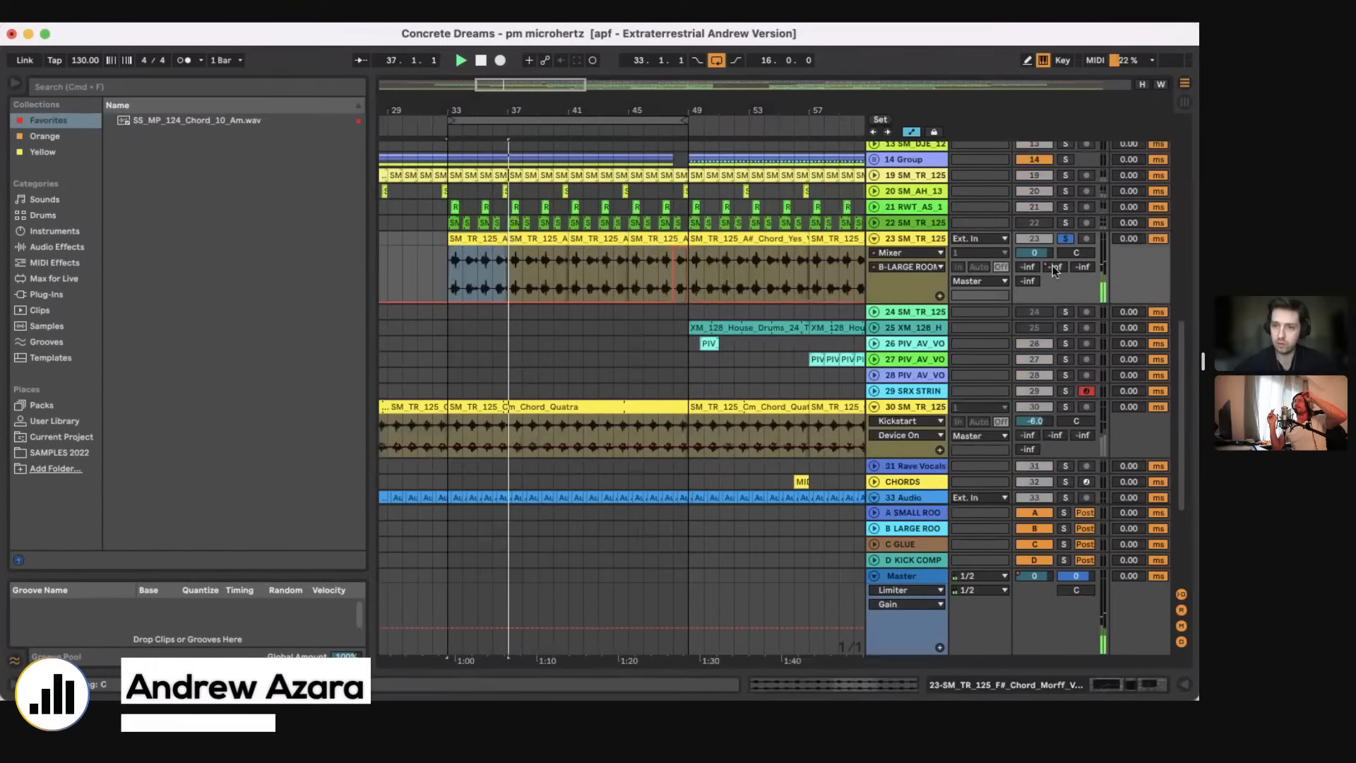
pyautogui.click(509, 276)
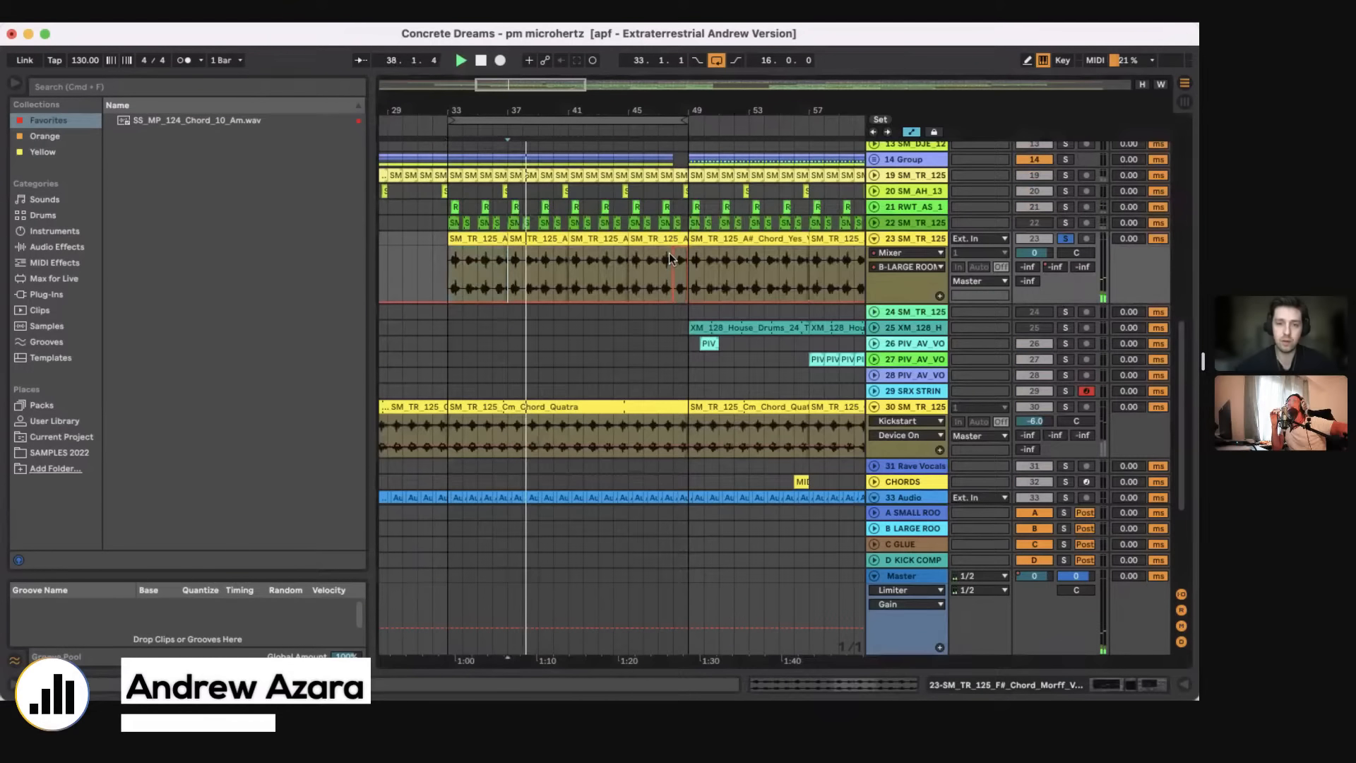
pyautogui.scroll(-5, 570, 277)
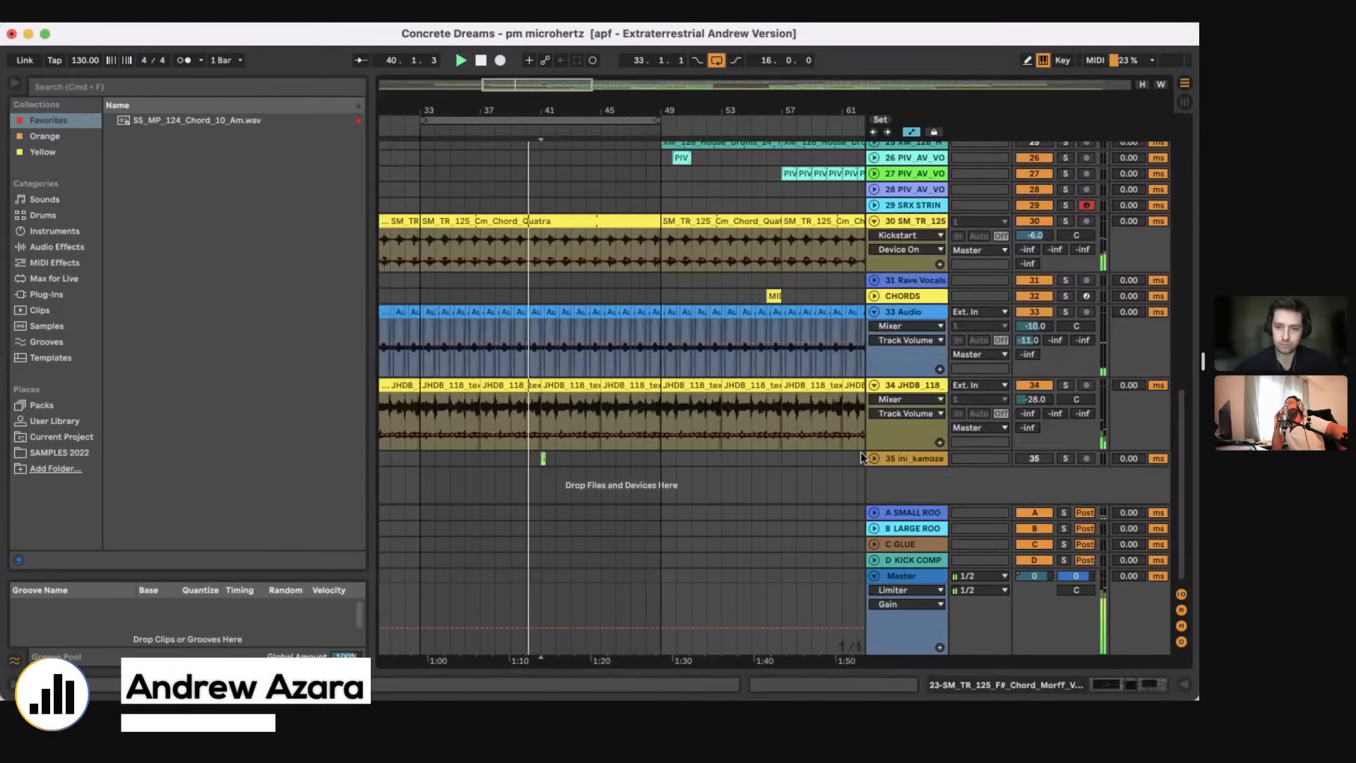
# Step: Unfold the 35 ini_kamoze track and raise its volume to 3.2 dB
pyautogui.click(876, 457)
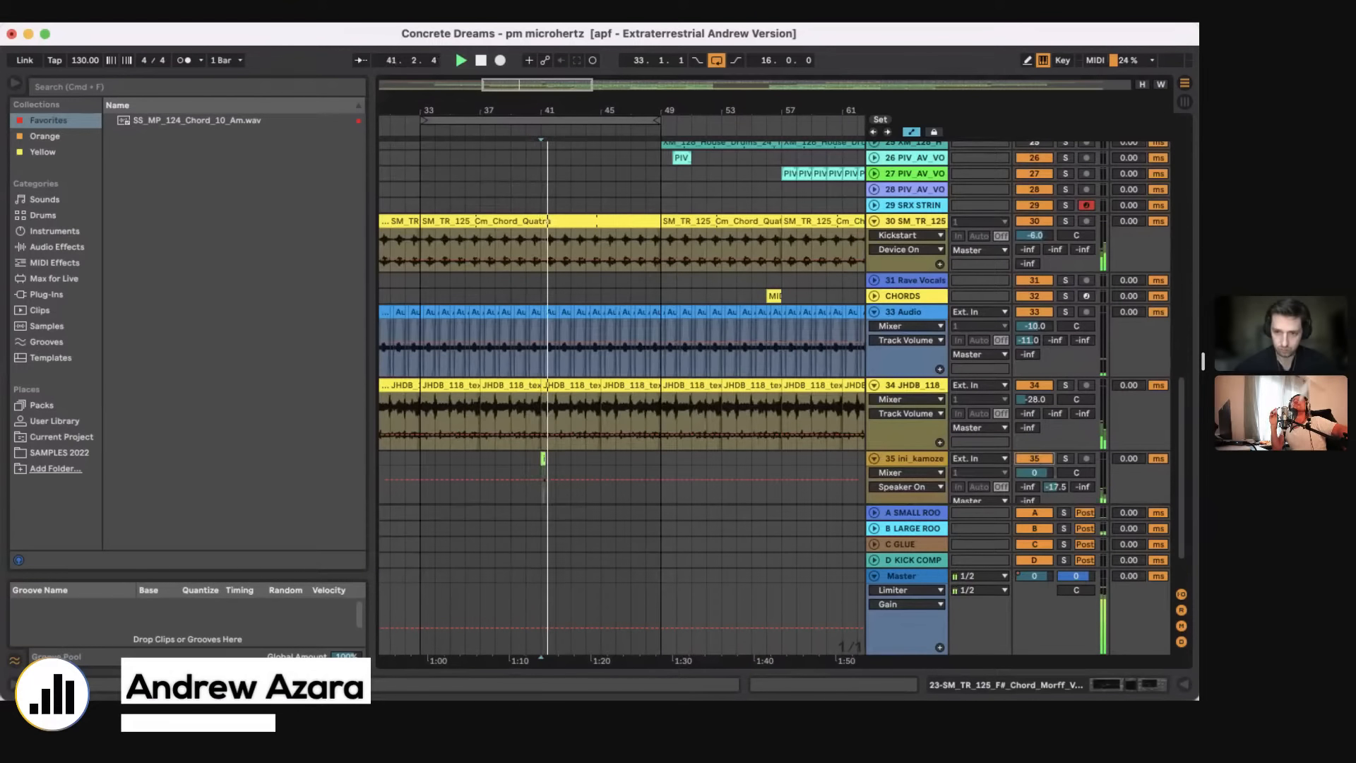
pyautogui.moveTo(1034, 472); pyautogui.dragTo(1032, 461)
# Step: Move the 16-bar loop to start at bar 49 and look through the tracks playing in that section
pyautogui.scroll(15, 592, 188)
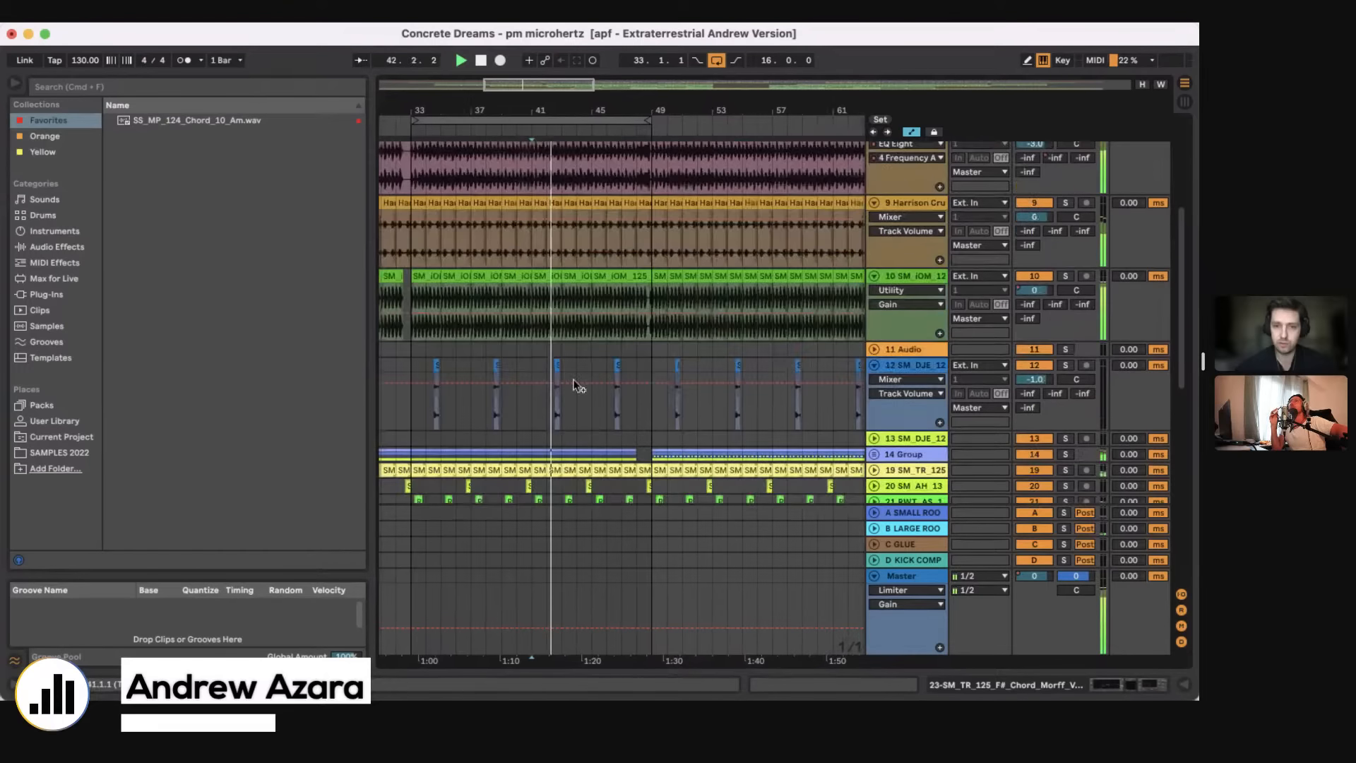
pyautogui.moveTo(498, 121); pyautogui.dragTo(597, 91)
pyautogui.scroll(-15, 660, 298)
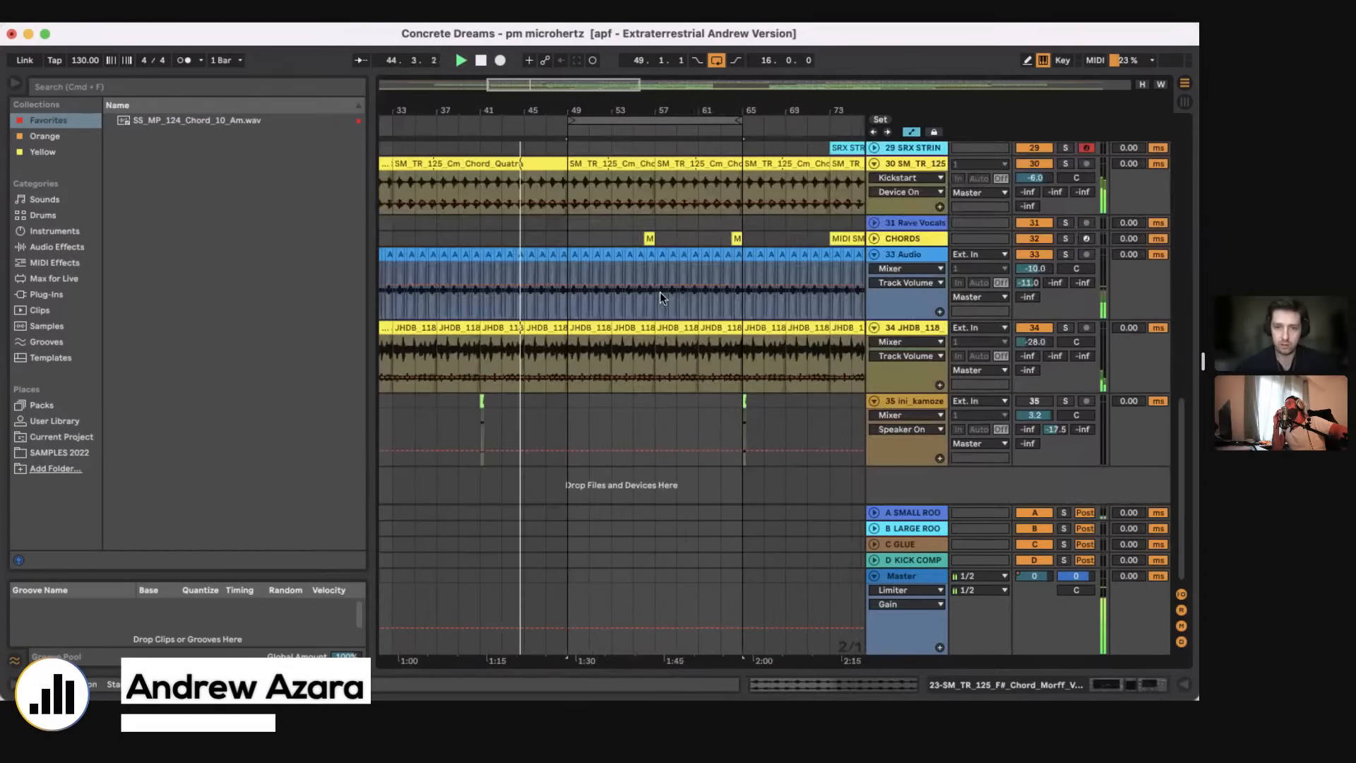
pyautogui.scroll(10, 660, 297)
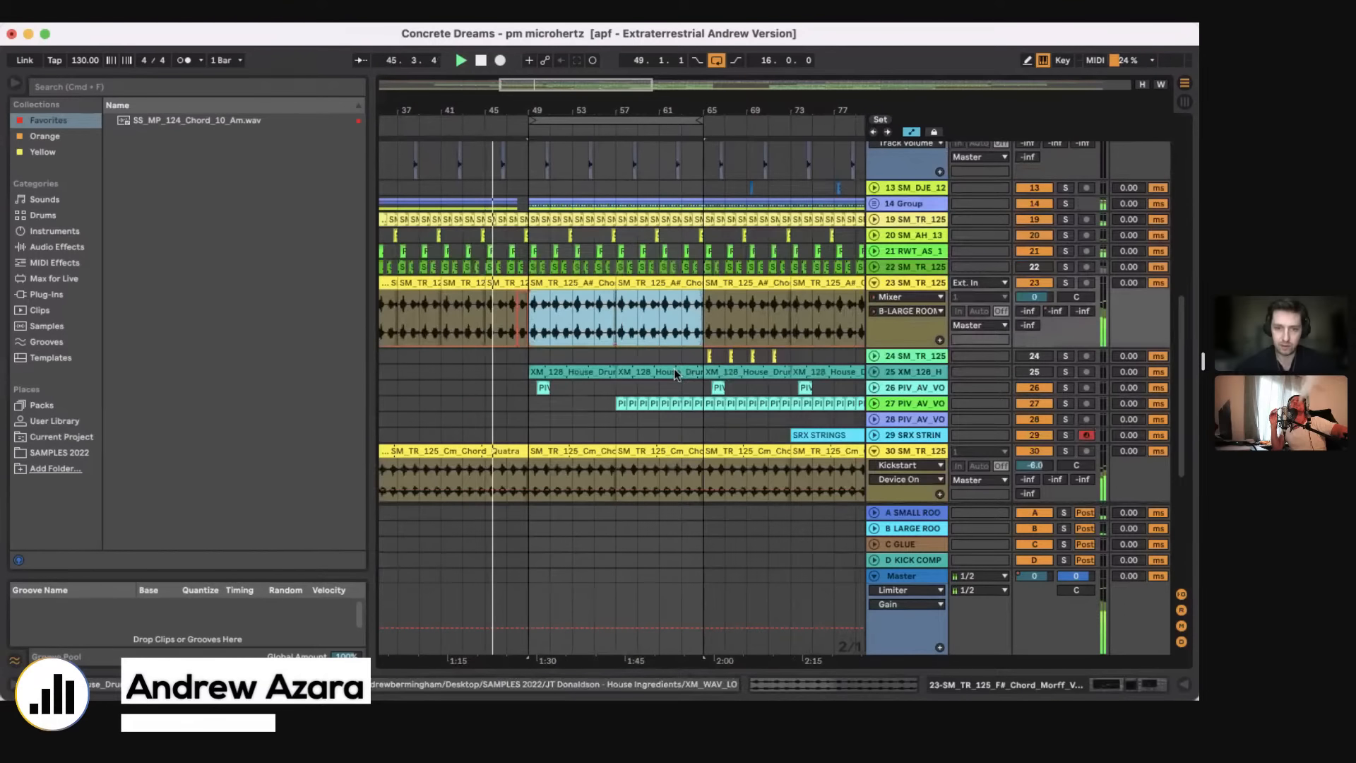
pyautogui.scroll(5, 674, 373)
pyautogui.scroll(6, 674, 371)
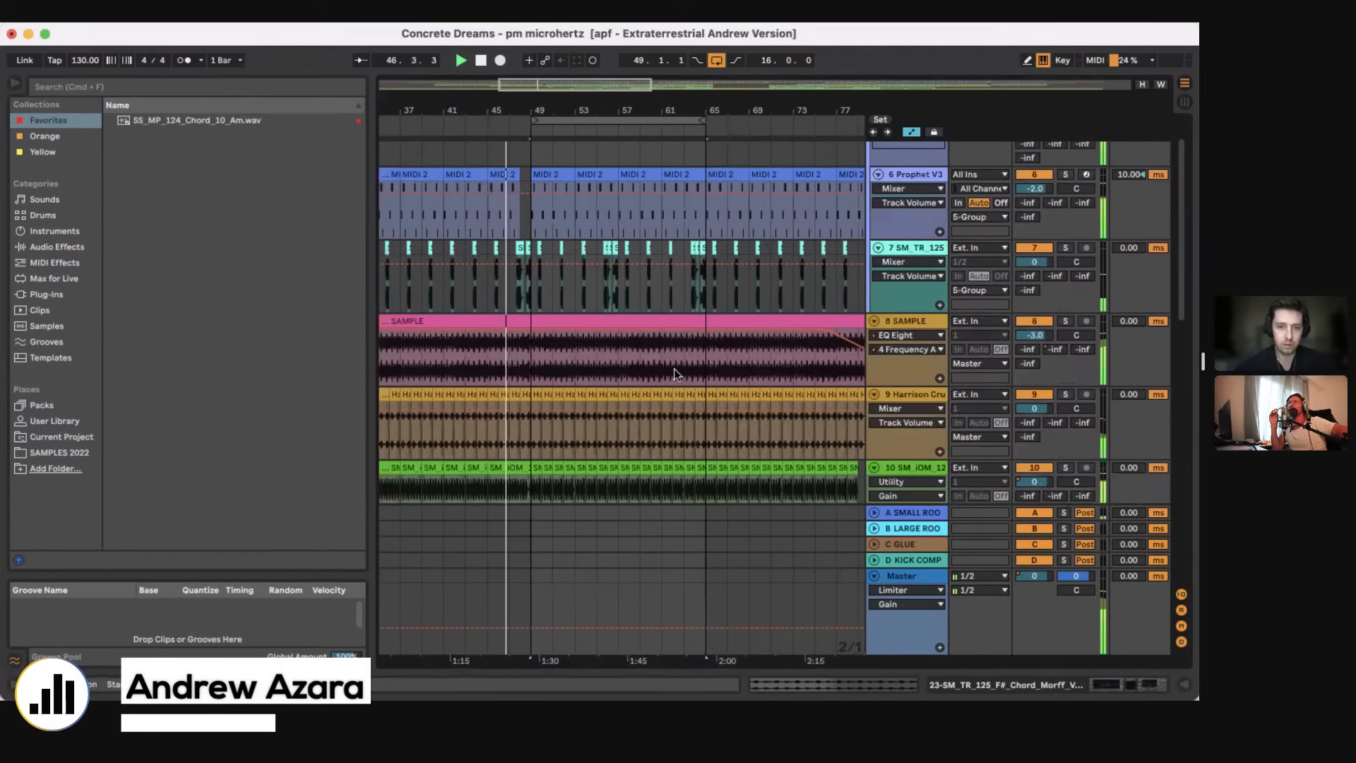
pyautogui.scroll(-15, 674, 369)
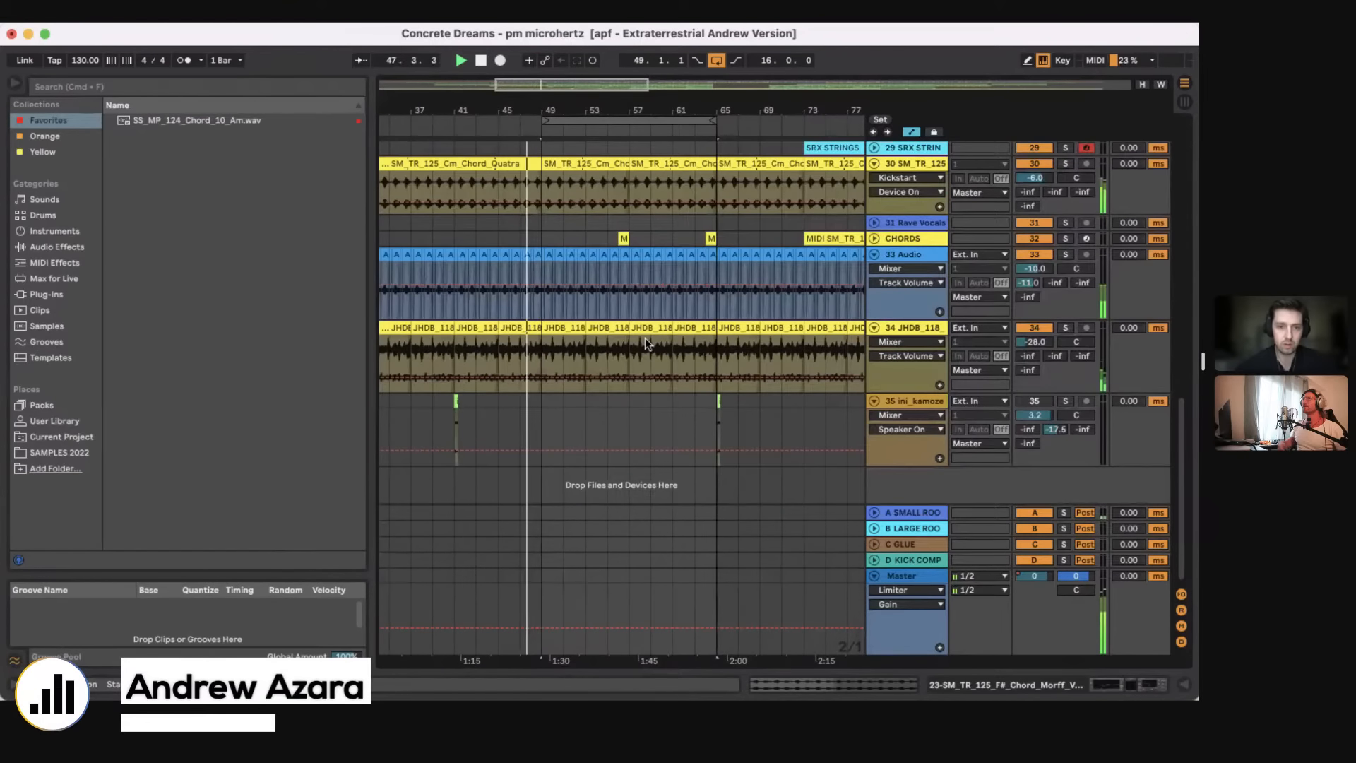
pyautogui.scroll(3, 645, 338)
pyautogui.scroll(8, 646, 338)
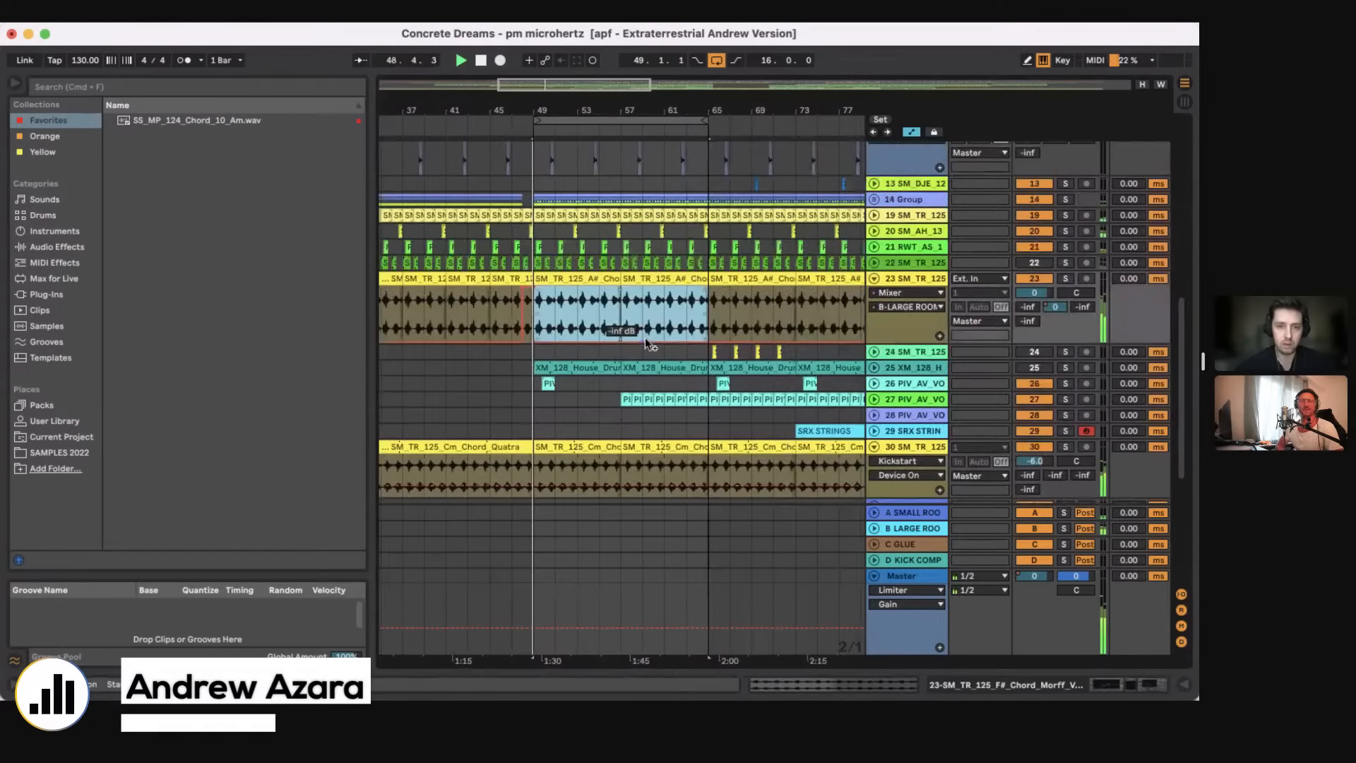
pyautogui.scroll(-4, 646, 338)
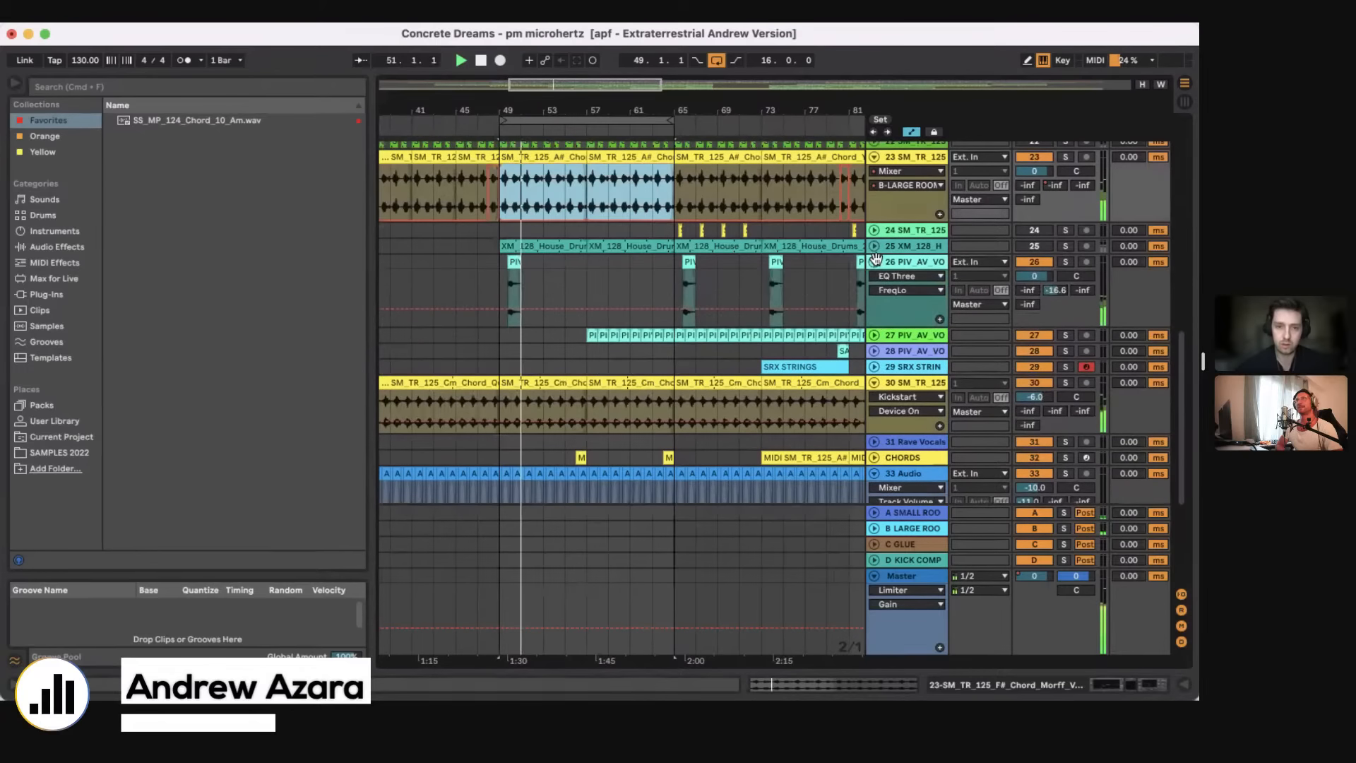
# Step: Examine the voice clip near bar 49 on the 26 PIV_AV_VO track and close the clip view
pyautogui.doubleClick(511, 260)
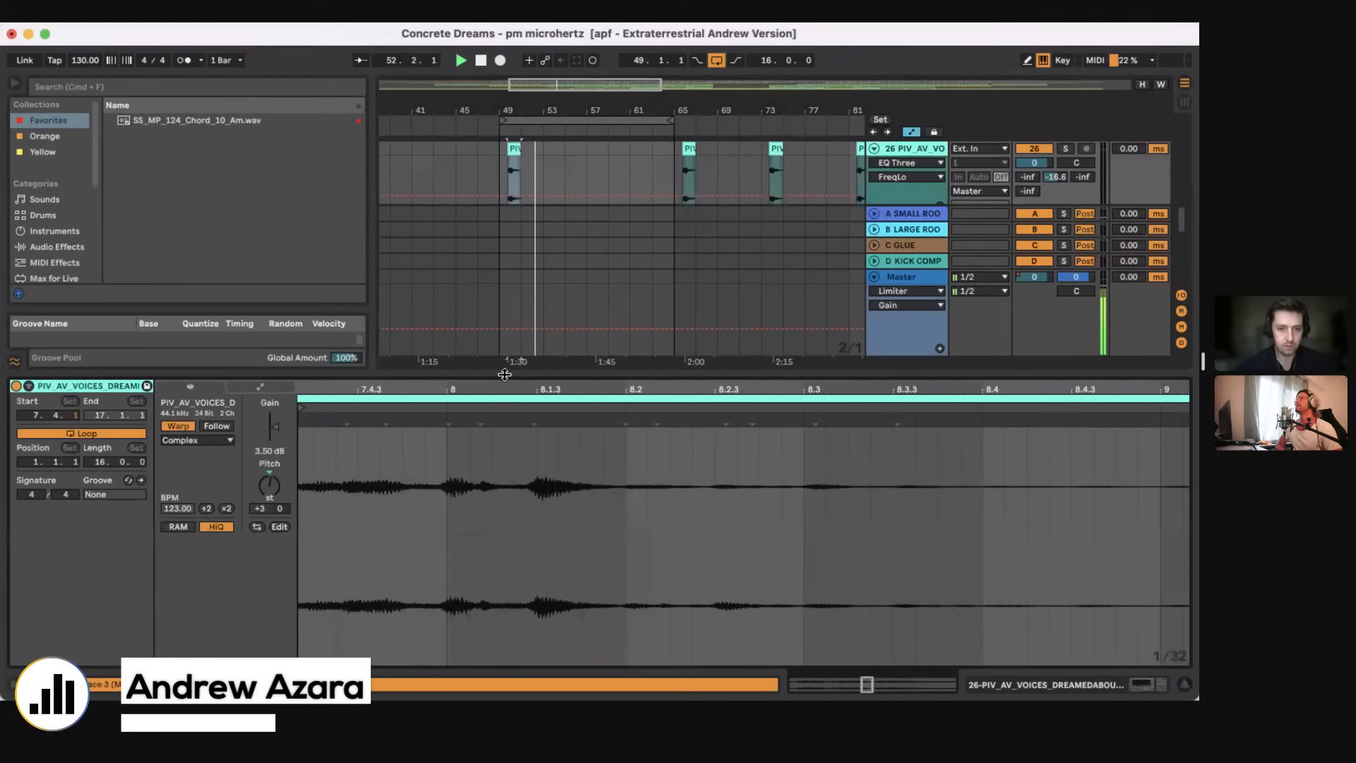
pyautogui.press('super+alt+l')
pyautogui.scroll(4, 504, 374)
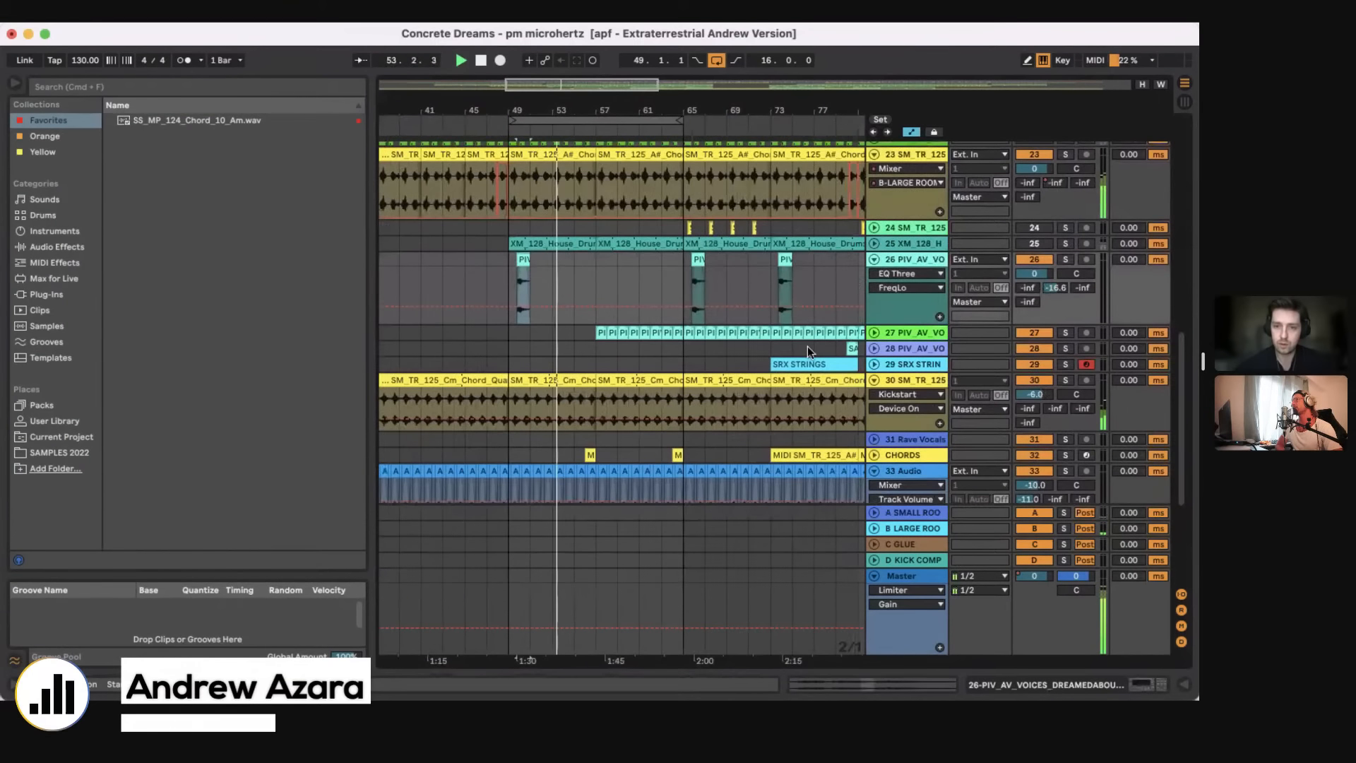
# Step: Unfold the 27 PIV_AV_VO track, restart playback from bar 57 and hear the track soloed briefly
pyautogui.click(874, 333)
pyautogui.click(598, 386)
pyautogui.press('space')
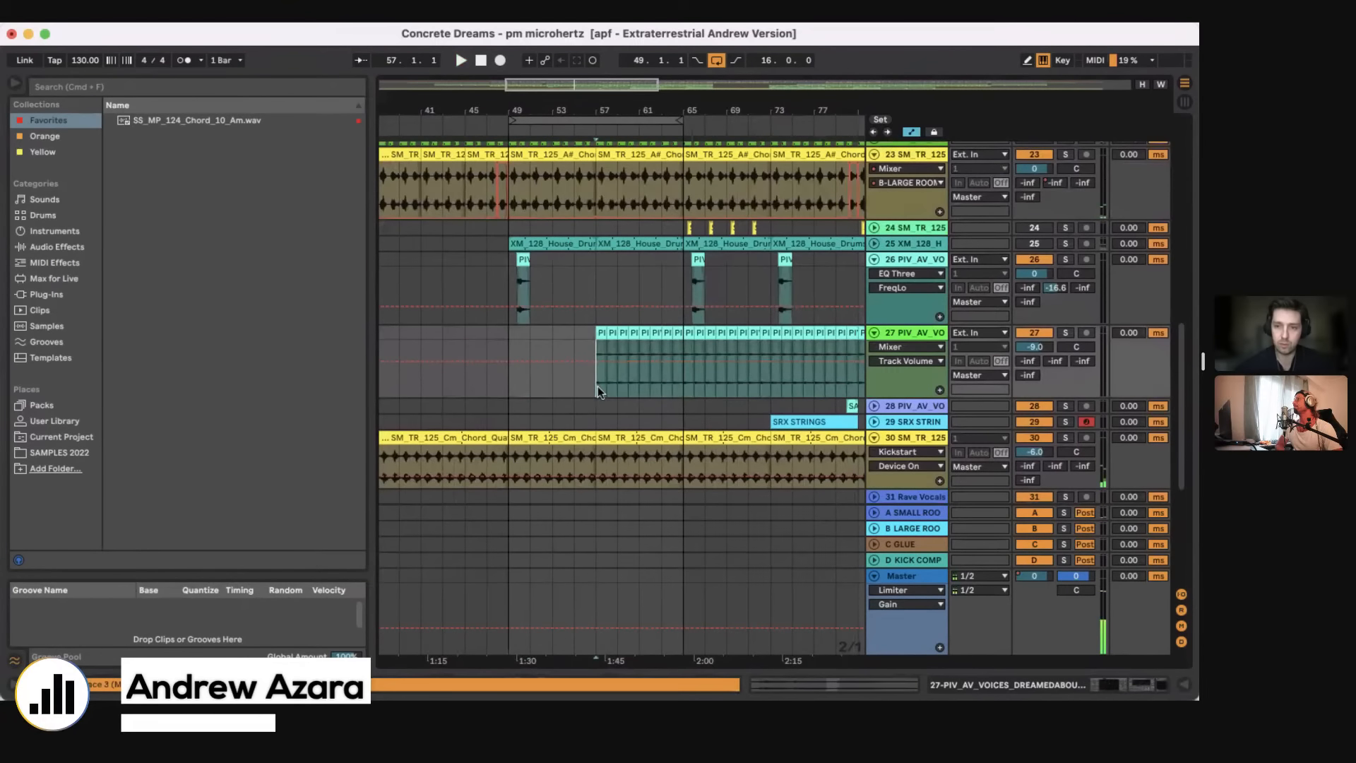
pyautogui.press('space')
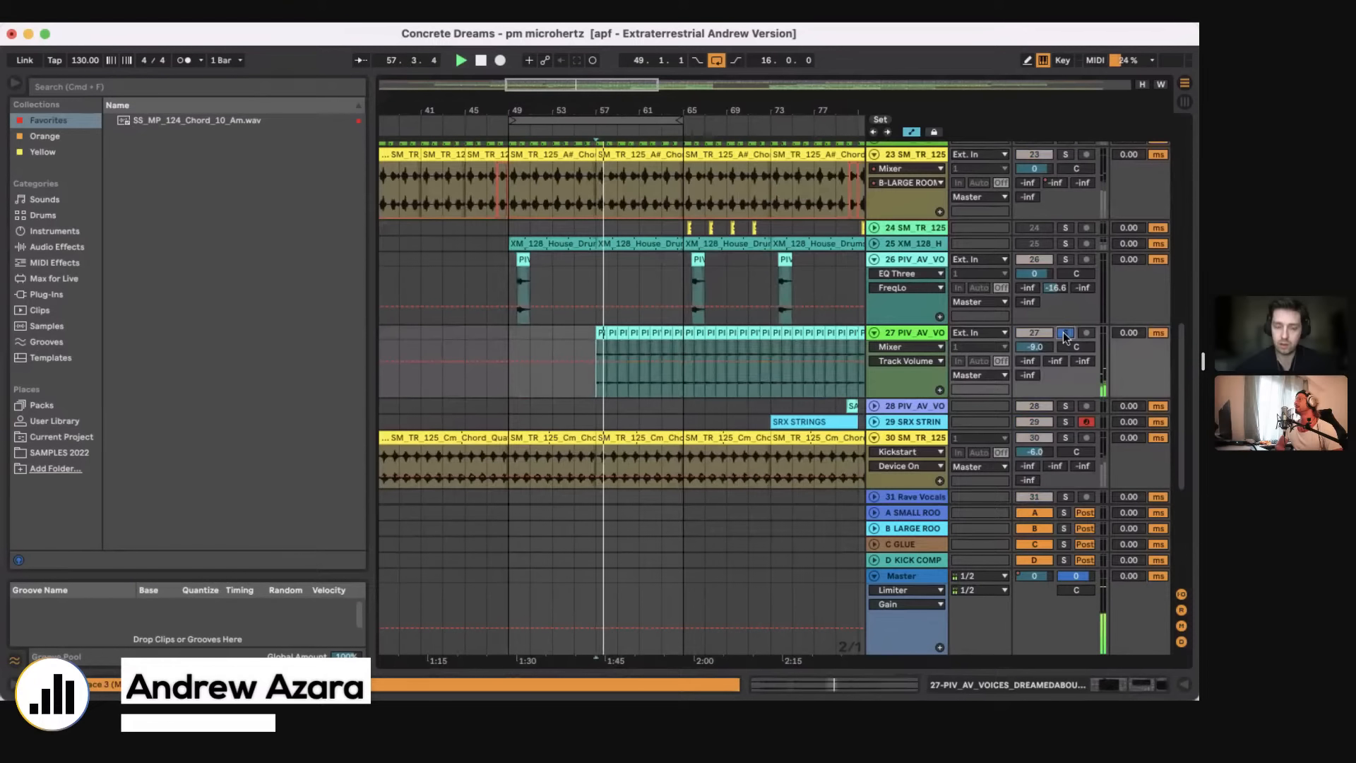
pyautogui.click(1066, 333)
pyautogui.click(1066, 333)
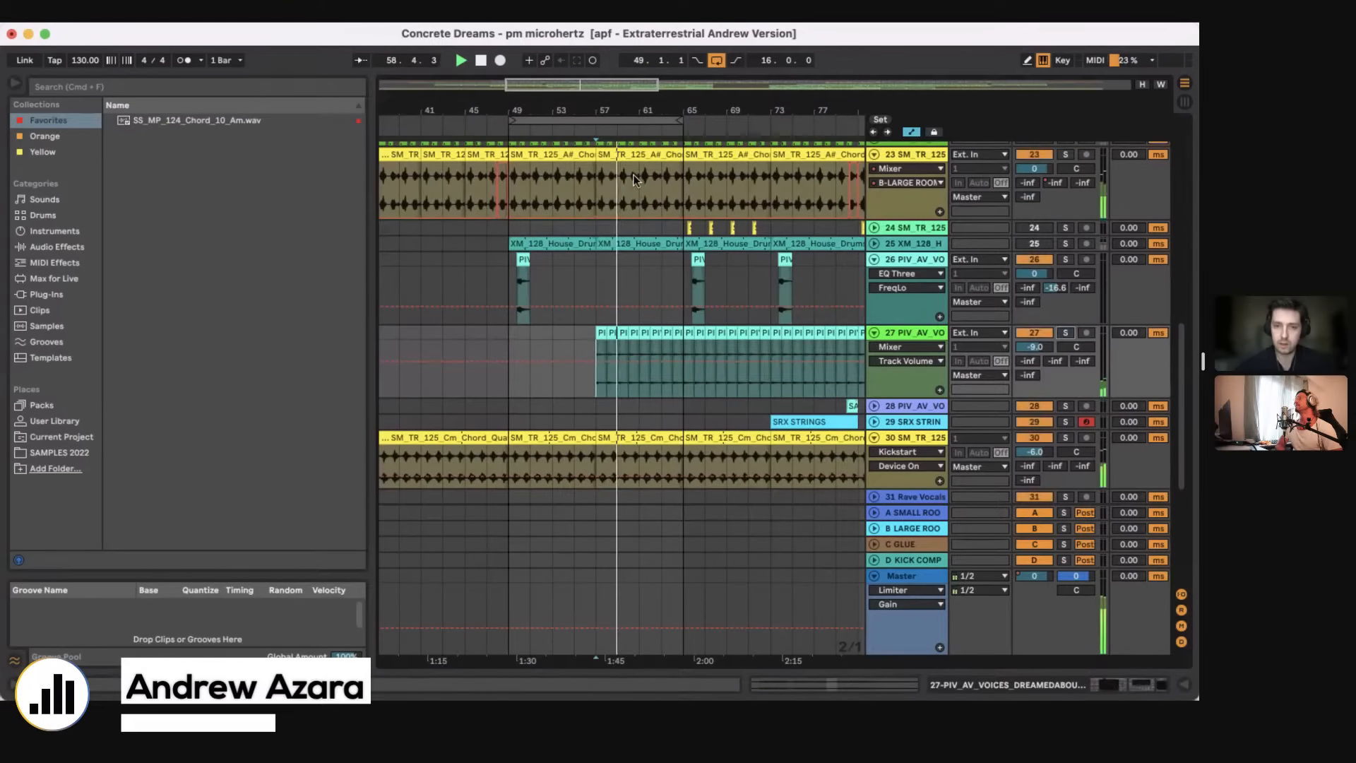
# Step: Move the 16-bar loop to start at bar 65 and restart playback from bar 73
pyautogui.moveTo(565, 126); pyautogui.dragTo(740, 127)
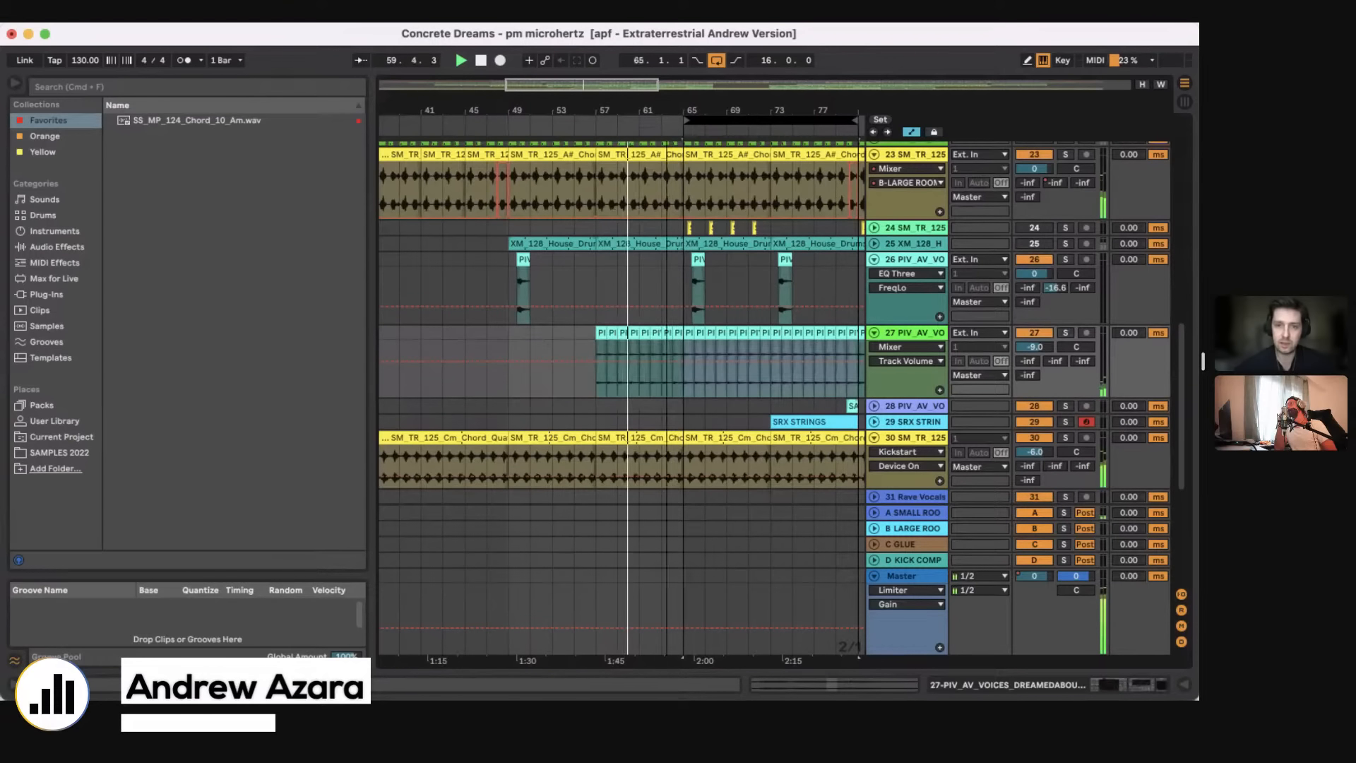
pyautogui.press('-')
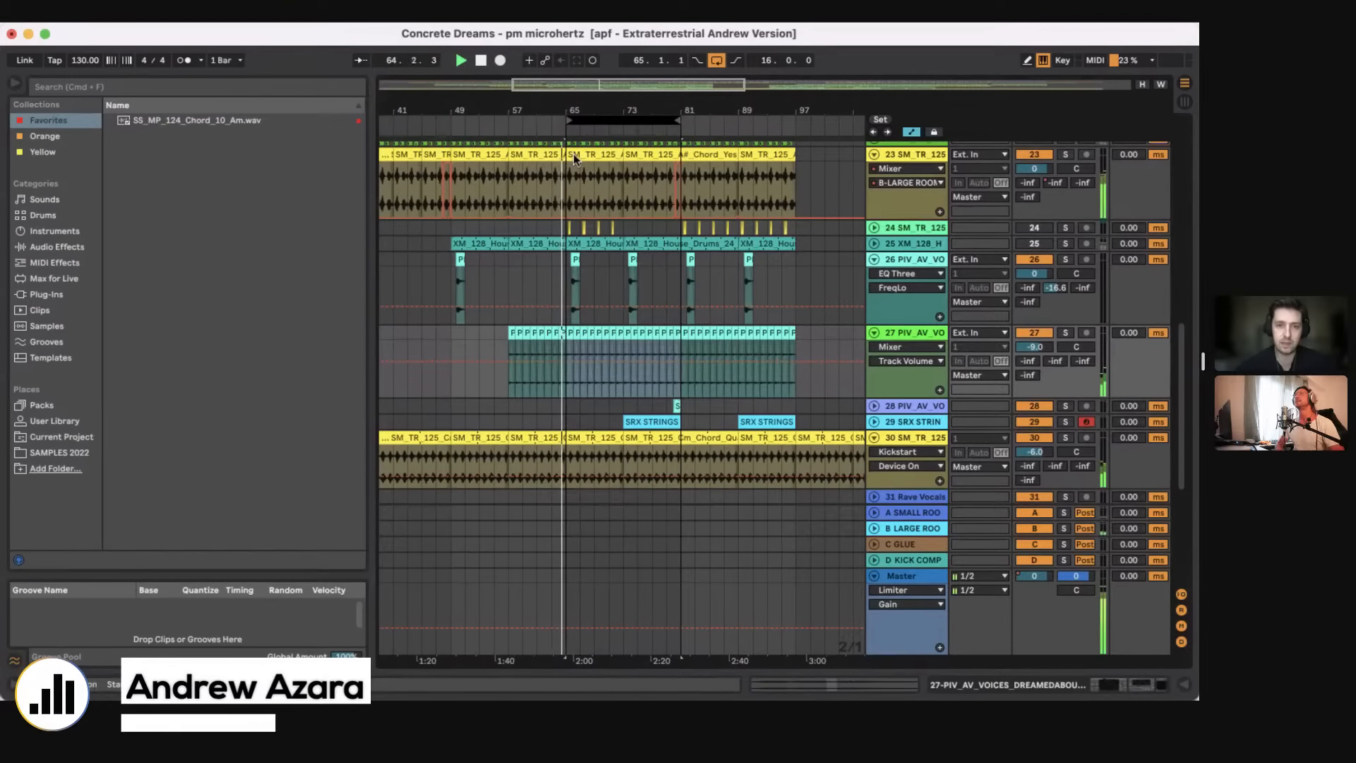
pyautogui.scroll(-5, 586, 211)
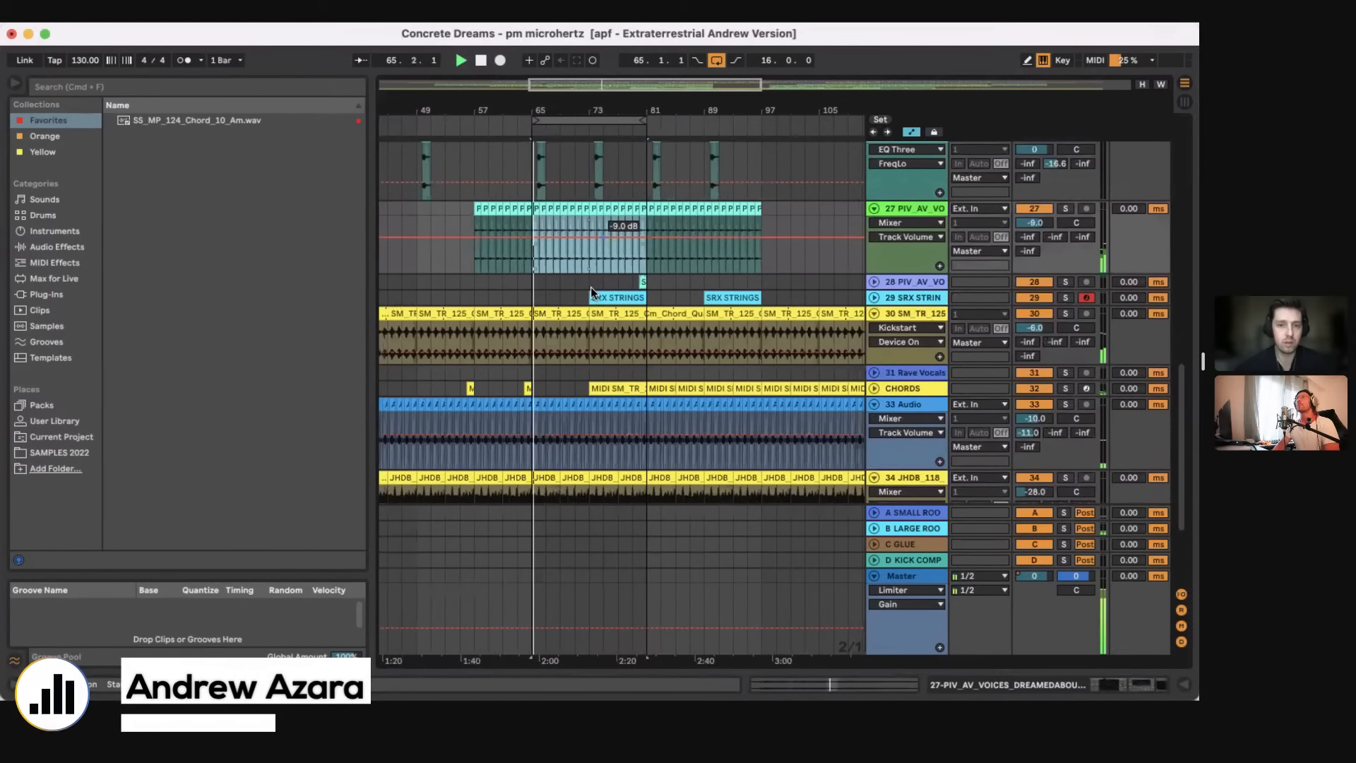
pyautogui.click(590, 287)
pyautogui.click(585, 390)
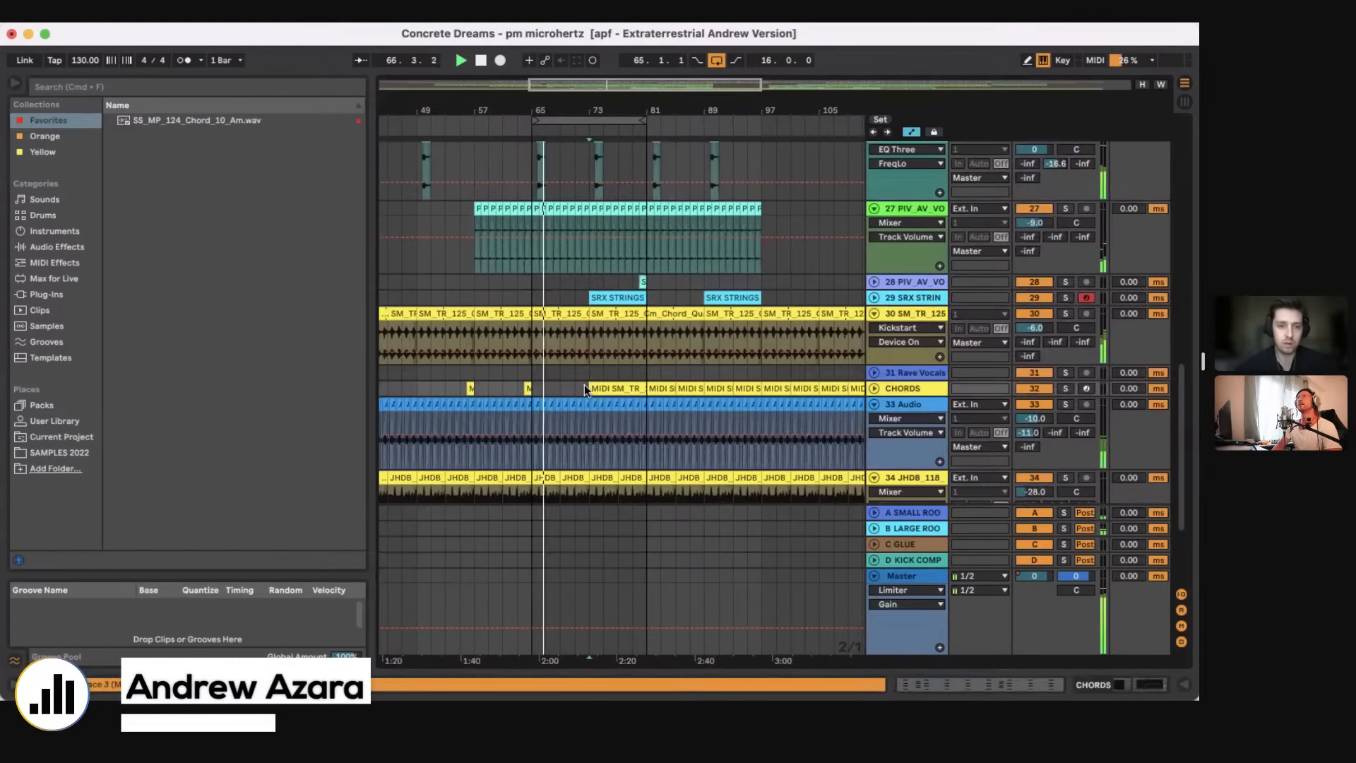
pyautogui.press('space')
pyautogui.press('space')
# Step: Unfold the CHORDS and 29 SRX STRIN tracks and move the 16-bar loop to start at bar 73
pyautogui.scroll(-3, 584, 385)
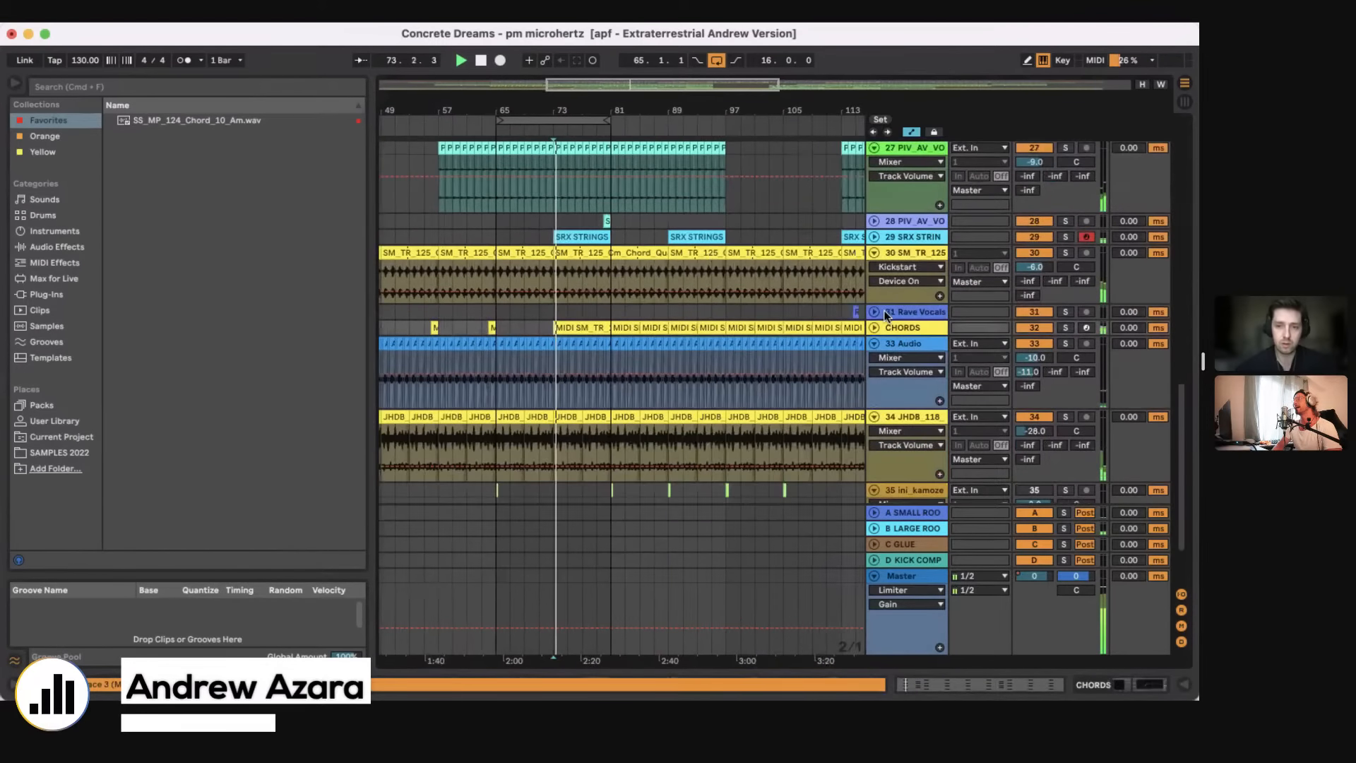
pyautogui.click(875, 325)
pyautogui.scroll(-1, 696, 329)
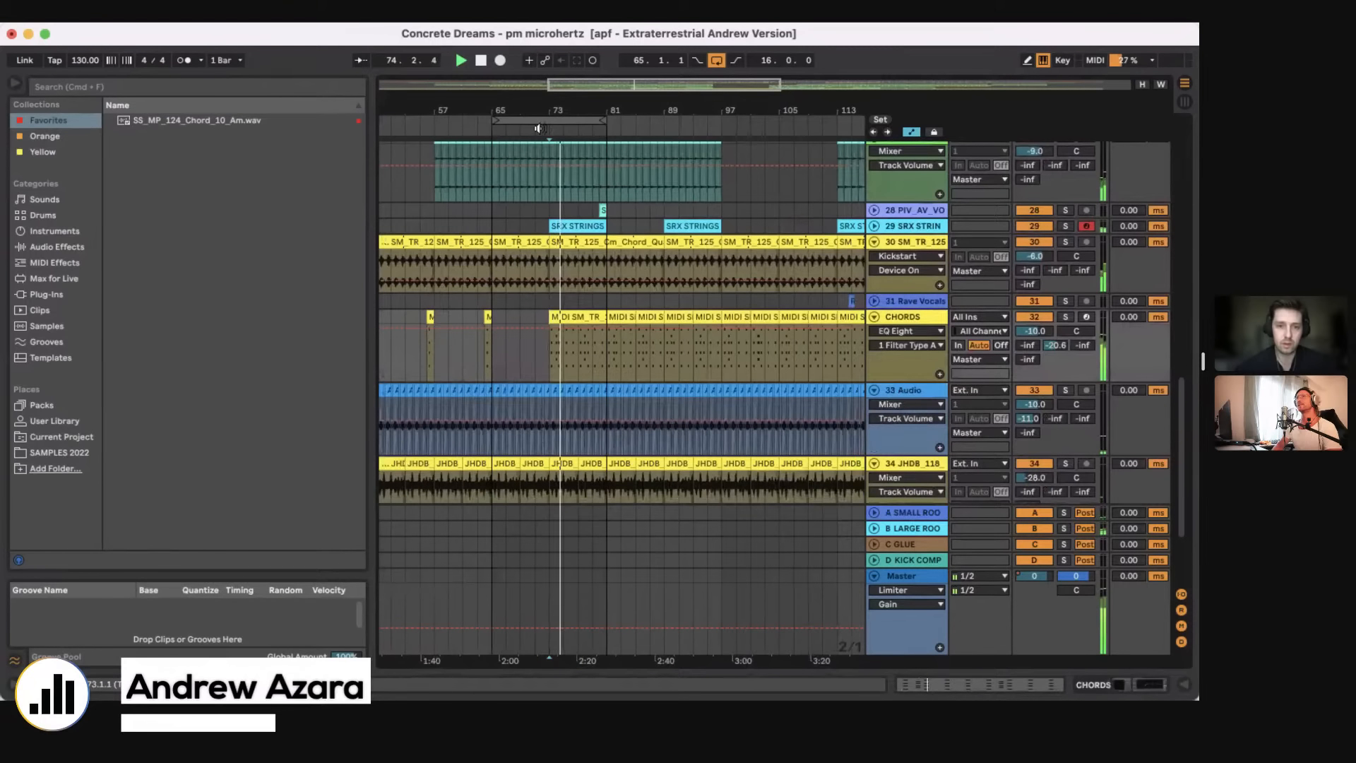
pyautogui.moveTo(534, 112); pyautogui.dragTo(644, 142)
pyautogui.click(892, 226)
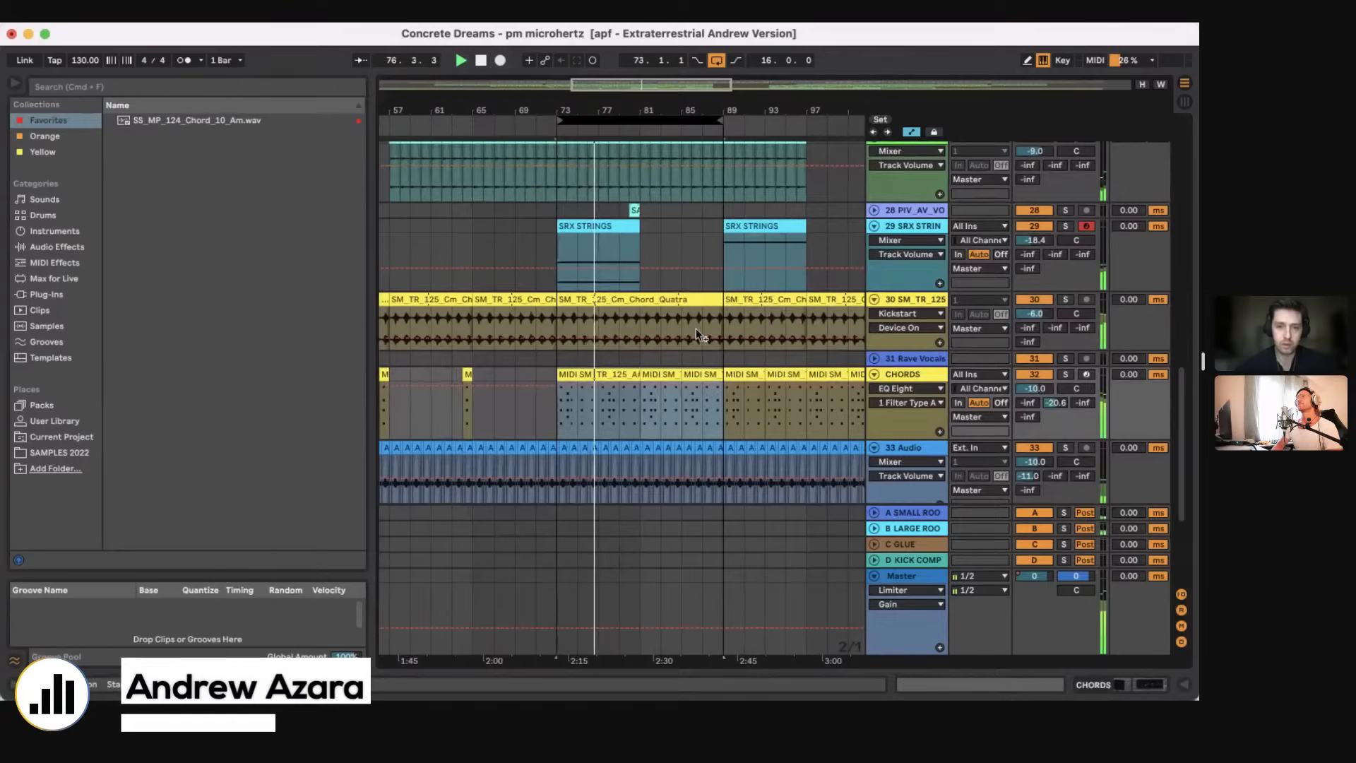
# Step: Listen to the CHORDS track soloed briefly and place the insert marker at bar 73
pyautogui.scroll(-3, 696, 329)
pyautogui.click(1065, 279)
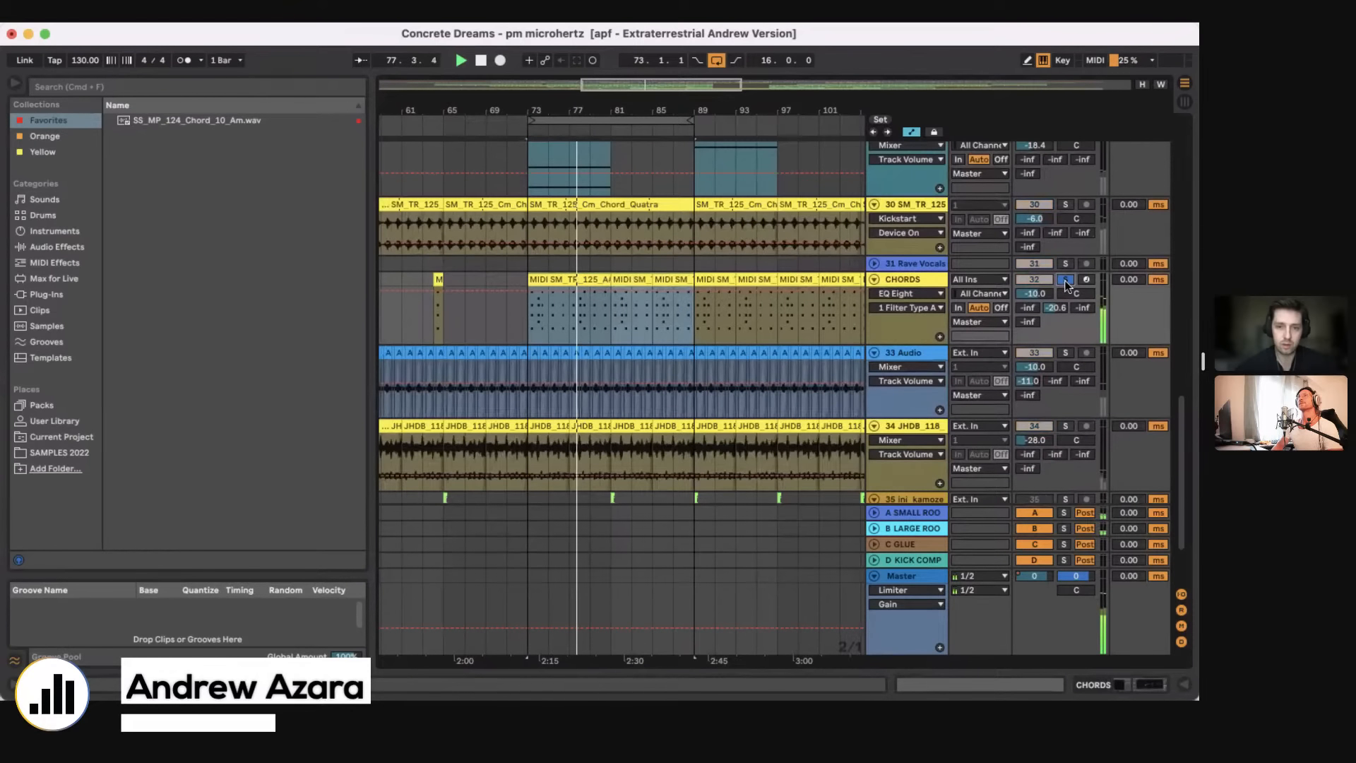
pyautogui.click(603, 306)
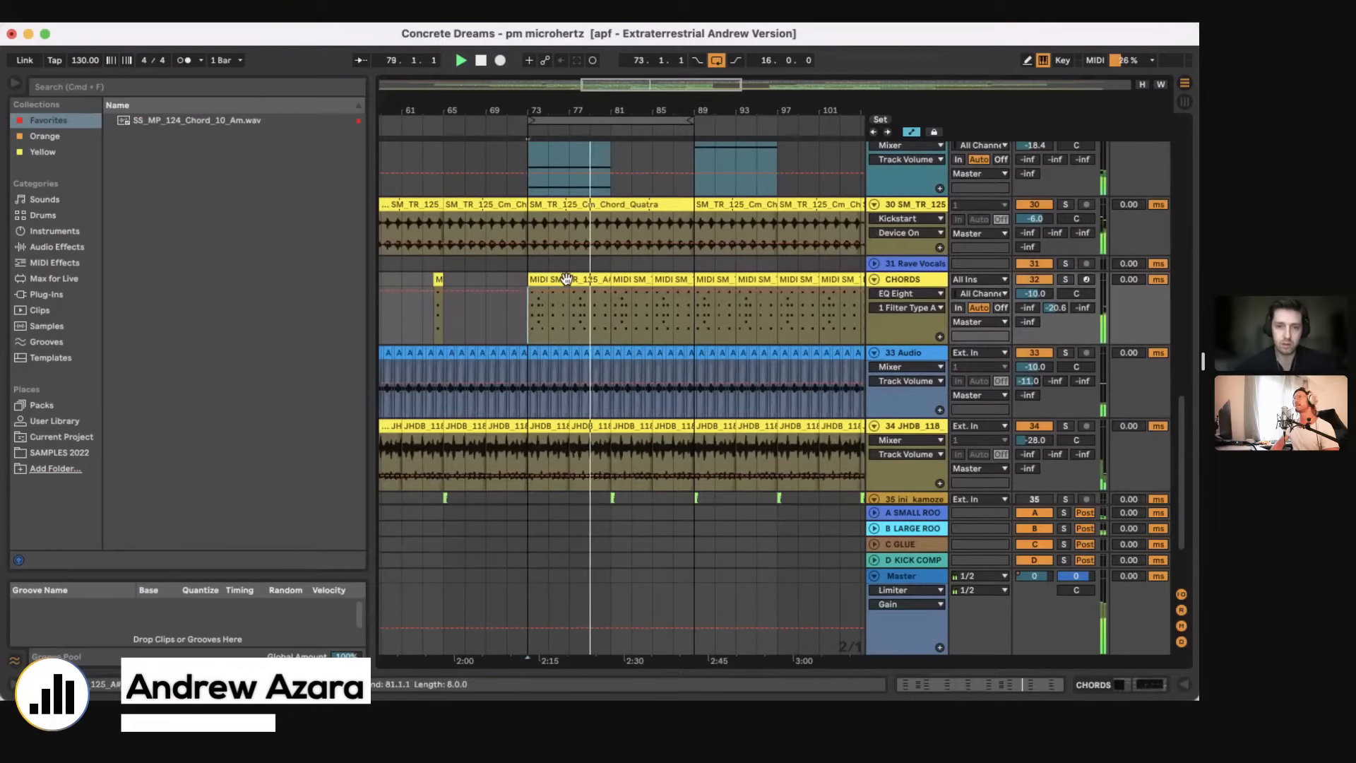
# Step: Consolidate the CHORDS clips from bar 73 to bar 89 into a single 16-bar clip
pyautogui.moveTo(615, 112); pyautogui.dragTo(615, 130)
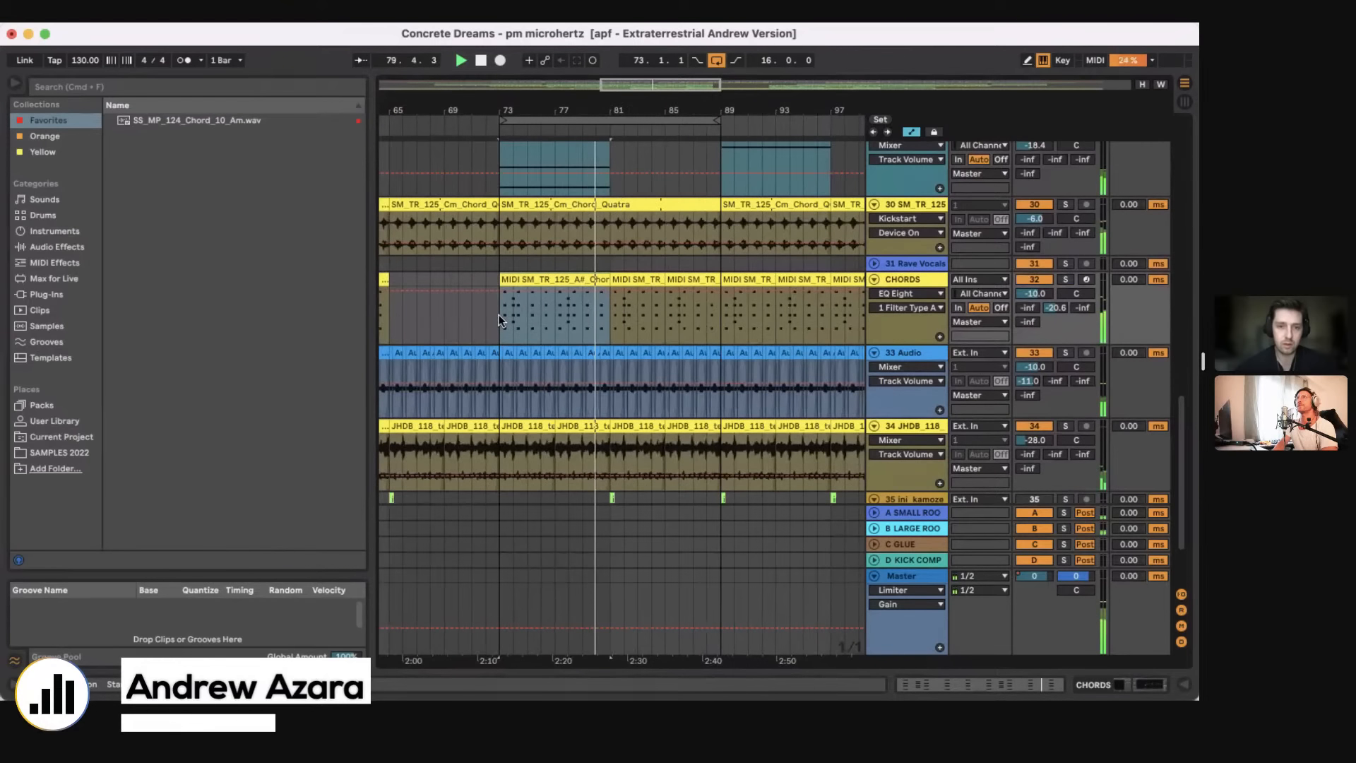
pyautogui.moveTo(500, 318); pyautogui.dragTo(714, 276)
pyautogui.press('super+j')
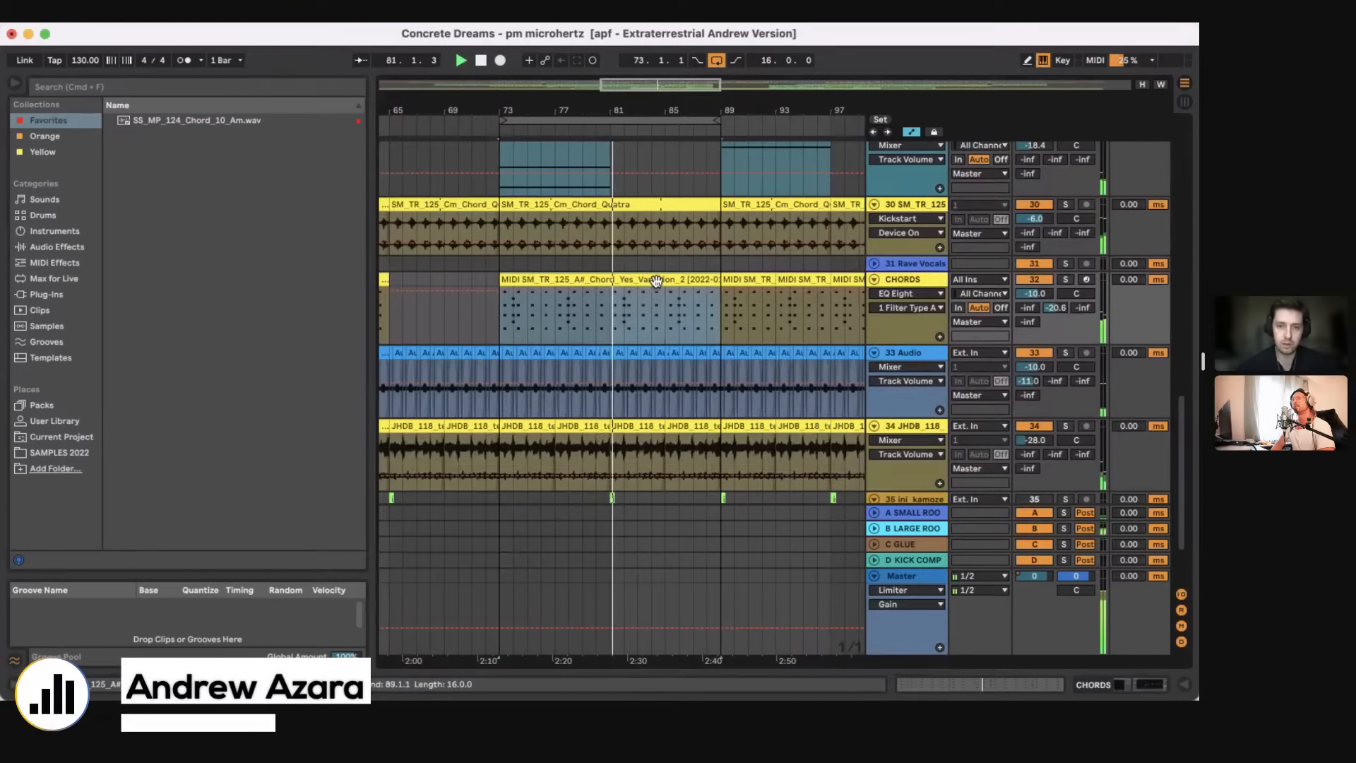
# Step: Show the CHORDS track's device chain and open the JUNO-106 instrument window
pyautogui.doubleClick(656, 281)
pyautogui.hotkey('shift', 'Tab')
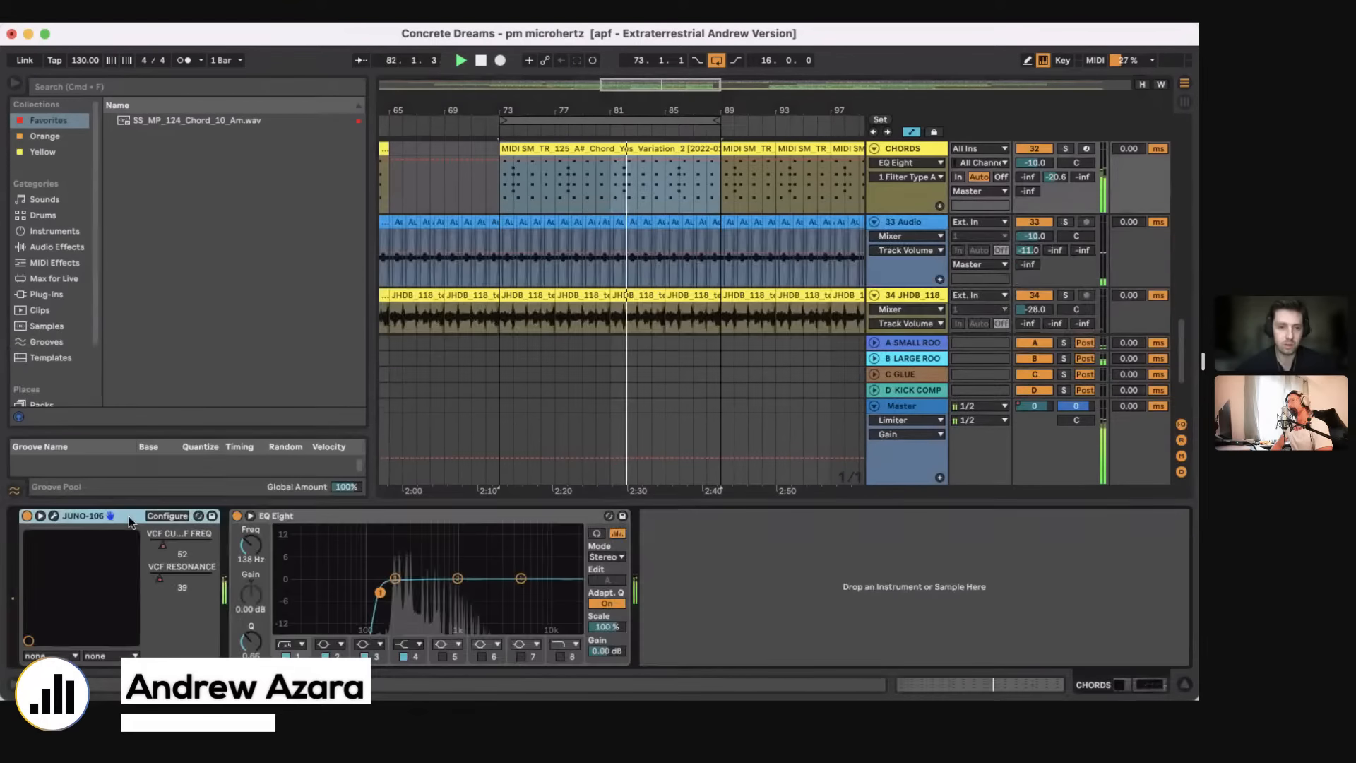
pyautogui.click(54, 515)
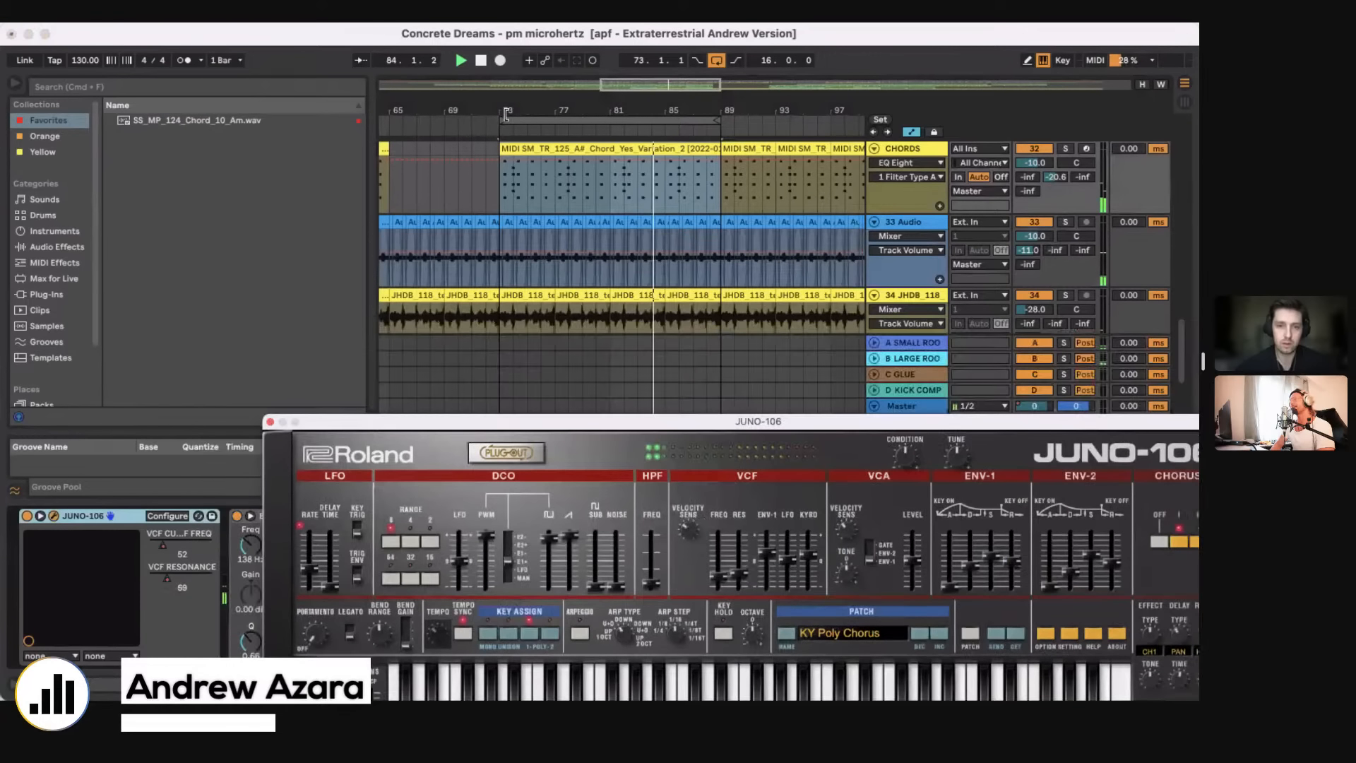
# Step: Set the loop to 8 bars from bar 81 and play the CHORDS track soloed with the JUNO-106 window in view
pyautogui.moveTo(506, 116); pyautogui.dragTo(615, 119)
pyautogui.press('space')
pyautogui.moveTo(616, 426); pyautogui.dragTo(594, 295)
pyautogui.moveTo(698, 338); pyautogui.dragTo(632, 215)
pyautogui.press('space')
pyautogui.click(1066, 150)
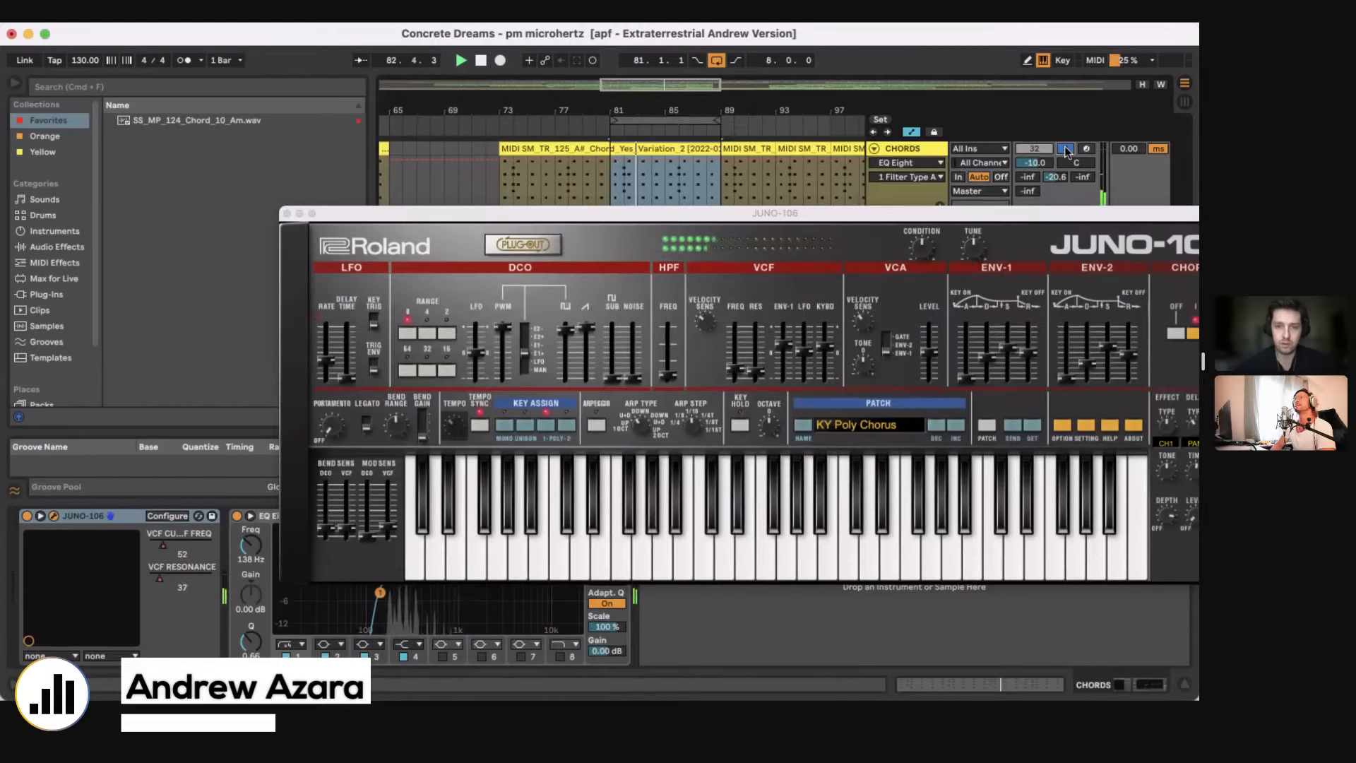
pyautogui.click(1066, 149)
# Step: Open the consolidated CHORDS clip's notes, close the JUNO-106 window, and examine the chord notes zoomed in during playback from bar 73
pyautogui.doubleClick(672, 149)
pyautogui.press('space')
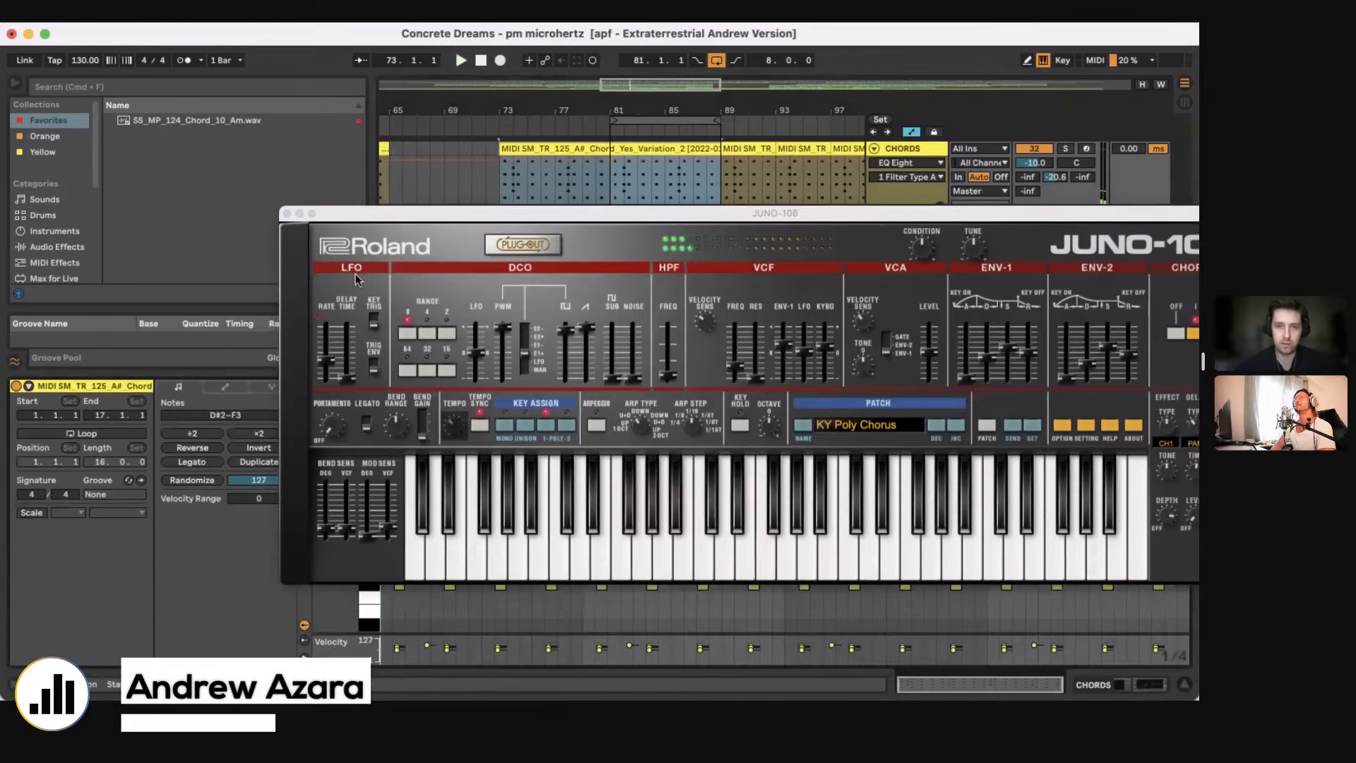
pyautogui.moveTo(408, 219); pyautogui.dragTo(719, 254)
pyautogui.click(599, 250)
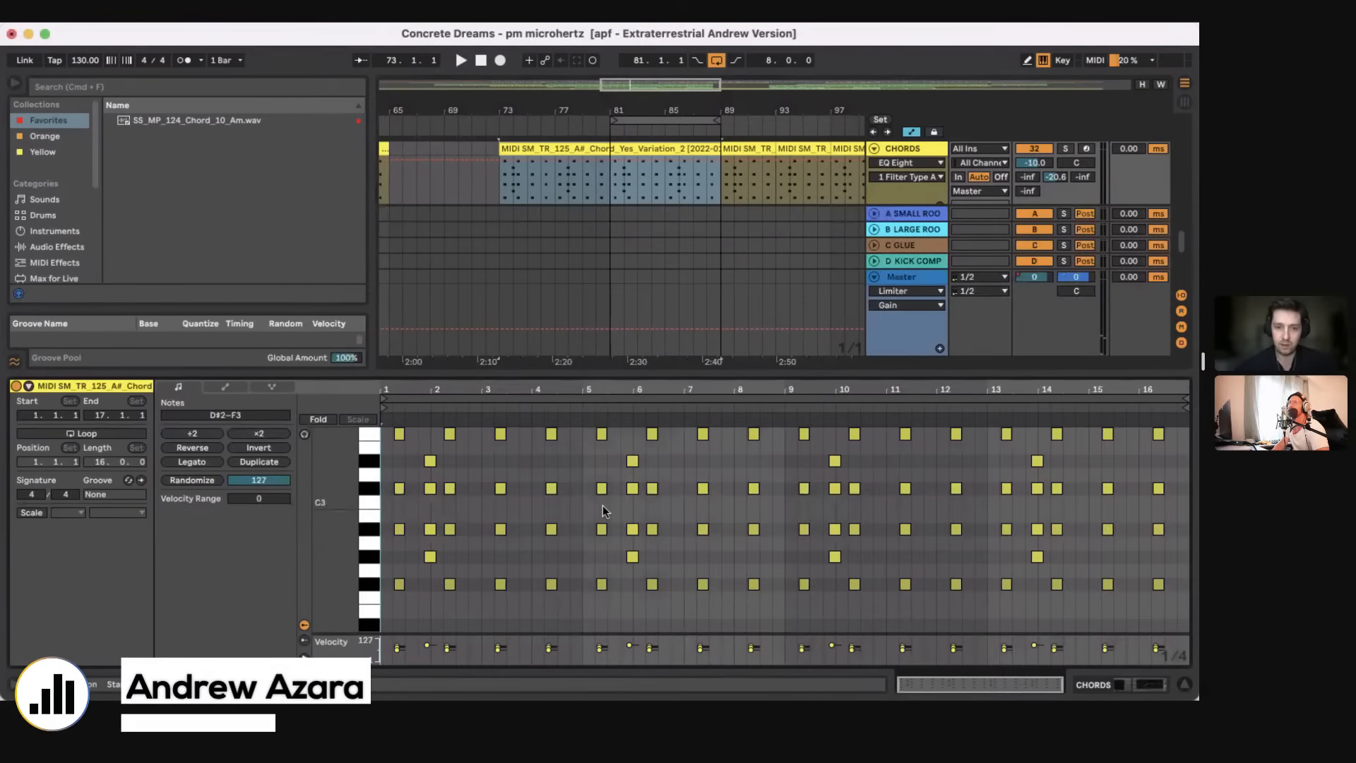
pyautogui.scroll(1, 603, 515)
pyautogui.press('space')
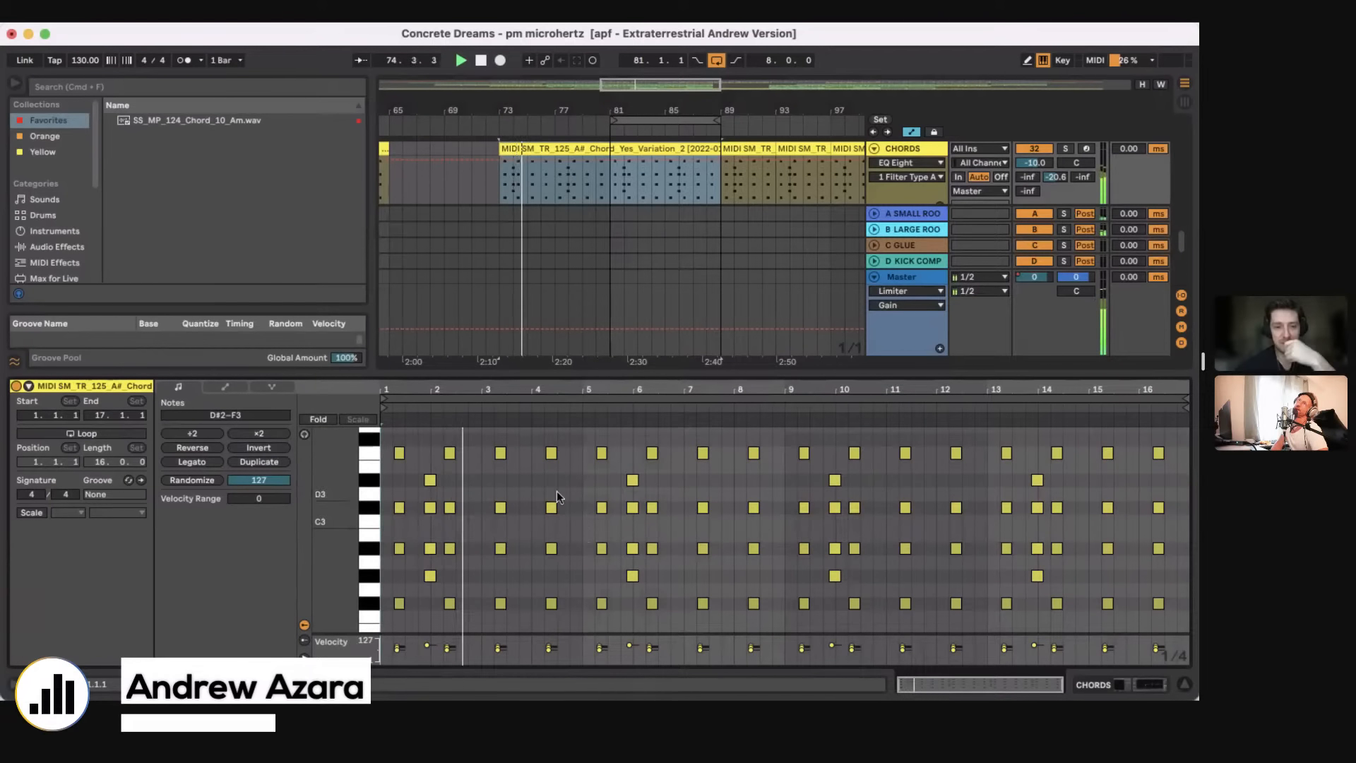
pyautogui.moveTo(456, 393); pyautogui.dragTo(547, 459)
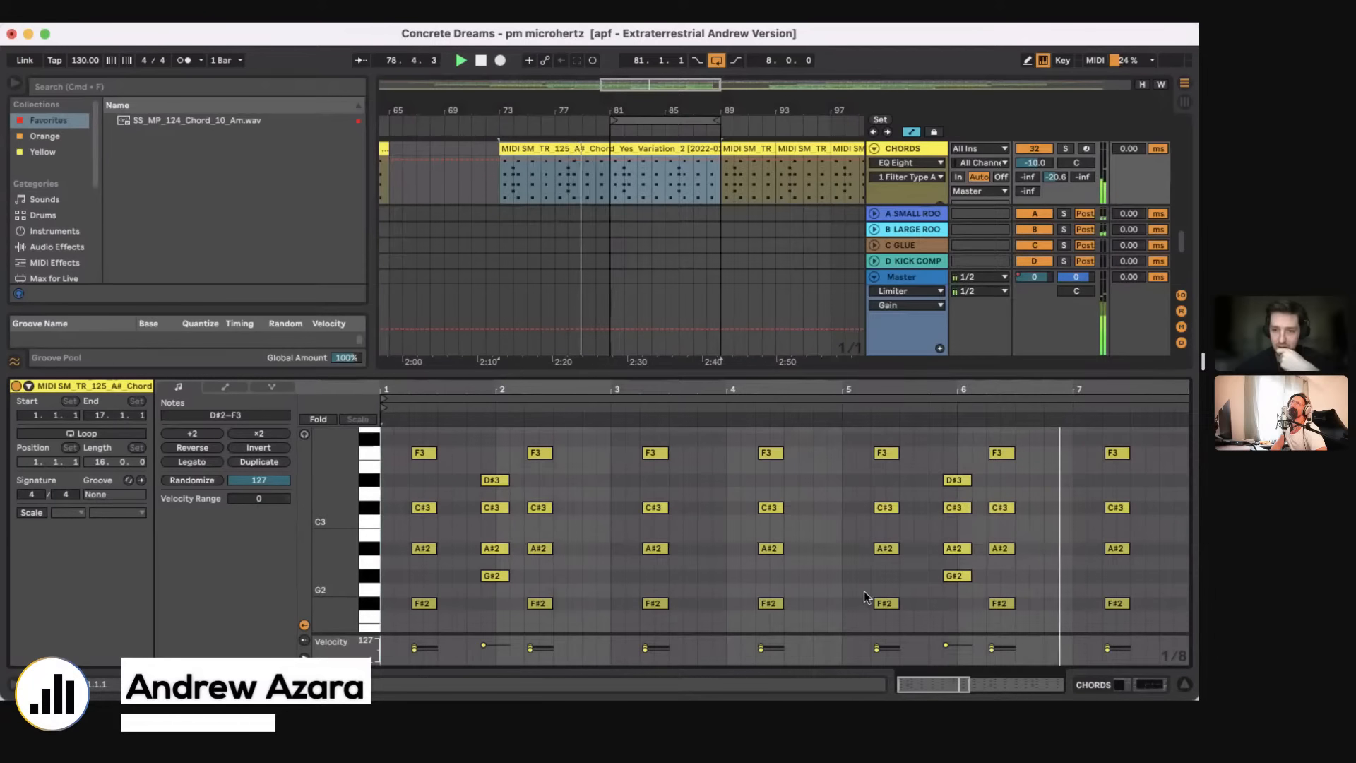
pyautogui.hscroll(5, 865, 566)
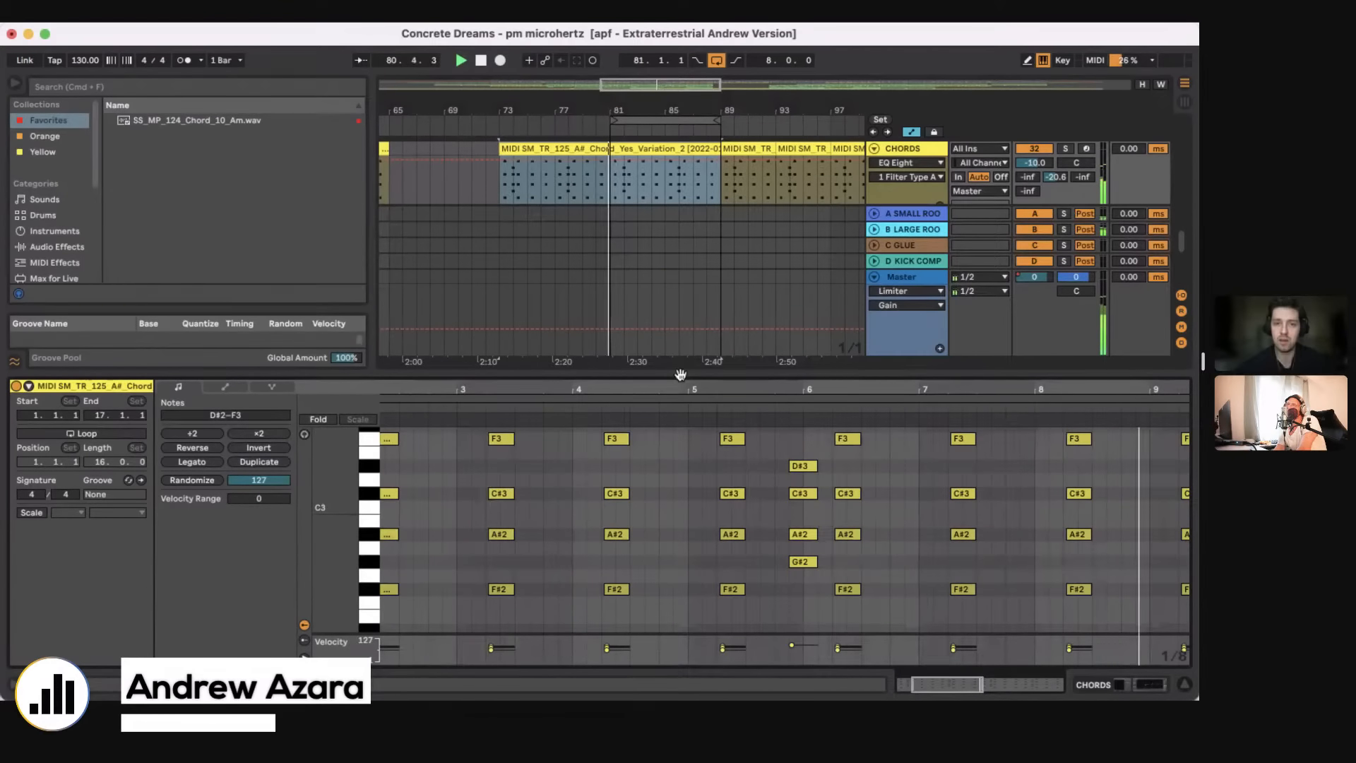
# Step: Hide the clip view, stop playback and select bars 81 to 89 on the CHORDS track
pyautogui.press('alt+super+l')
pyautogui.hscroll(1, 577, 258)
pyautogui.click(579, 272)
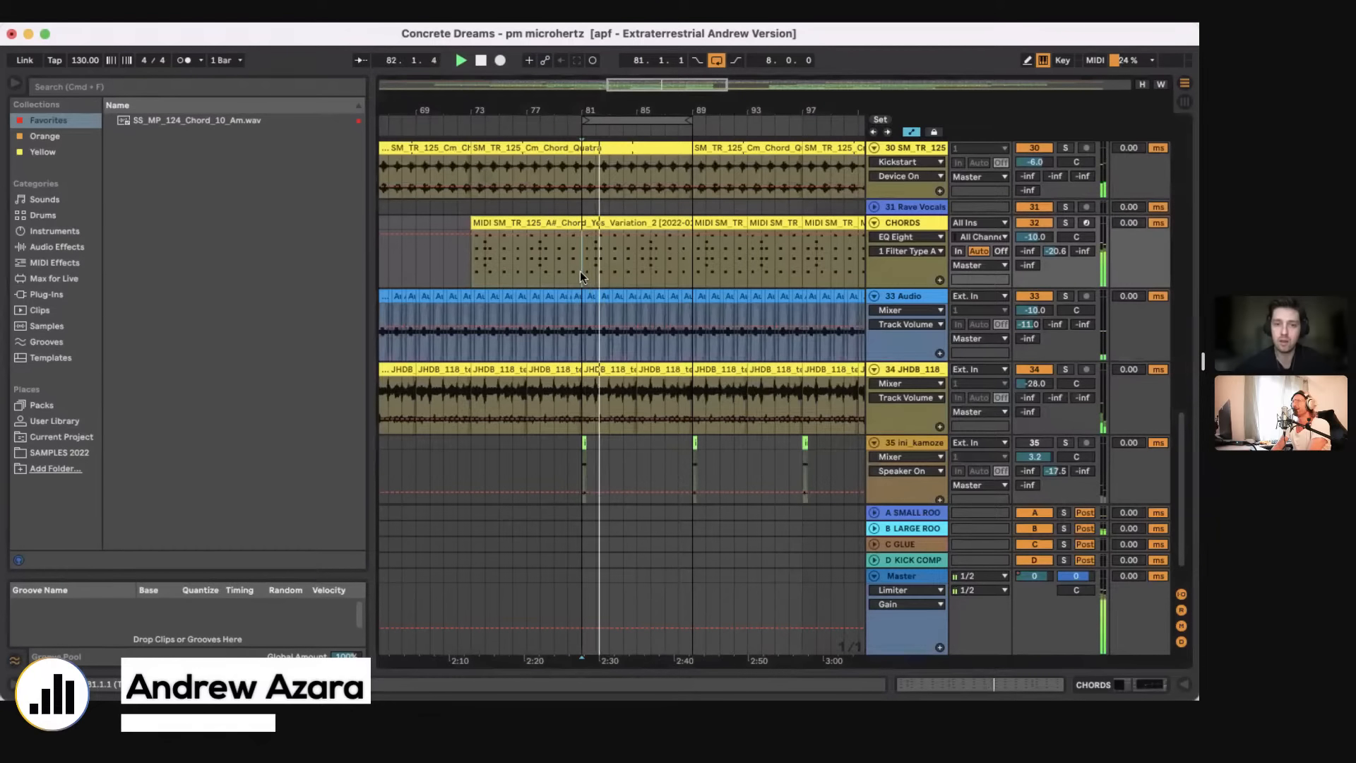
pyautogui.moveTo(583, 272); pyautogui.dragTo(651, 241)
pyautogui.press('space')
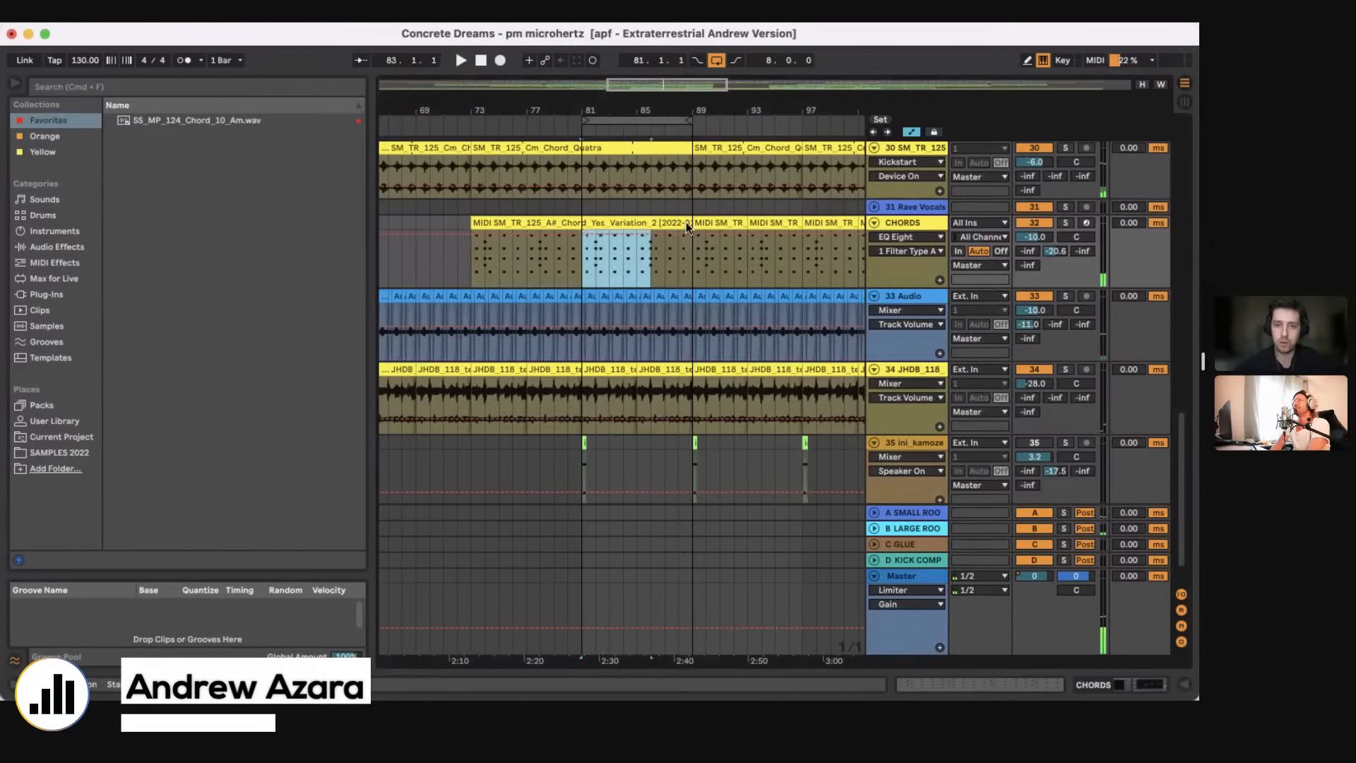
pyautogui.keyDown('shift'); pyautogui.click(686, 222); pyautogui.keyUp('shift')
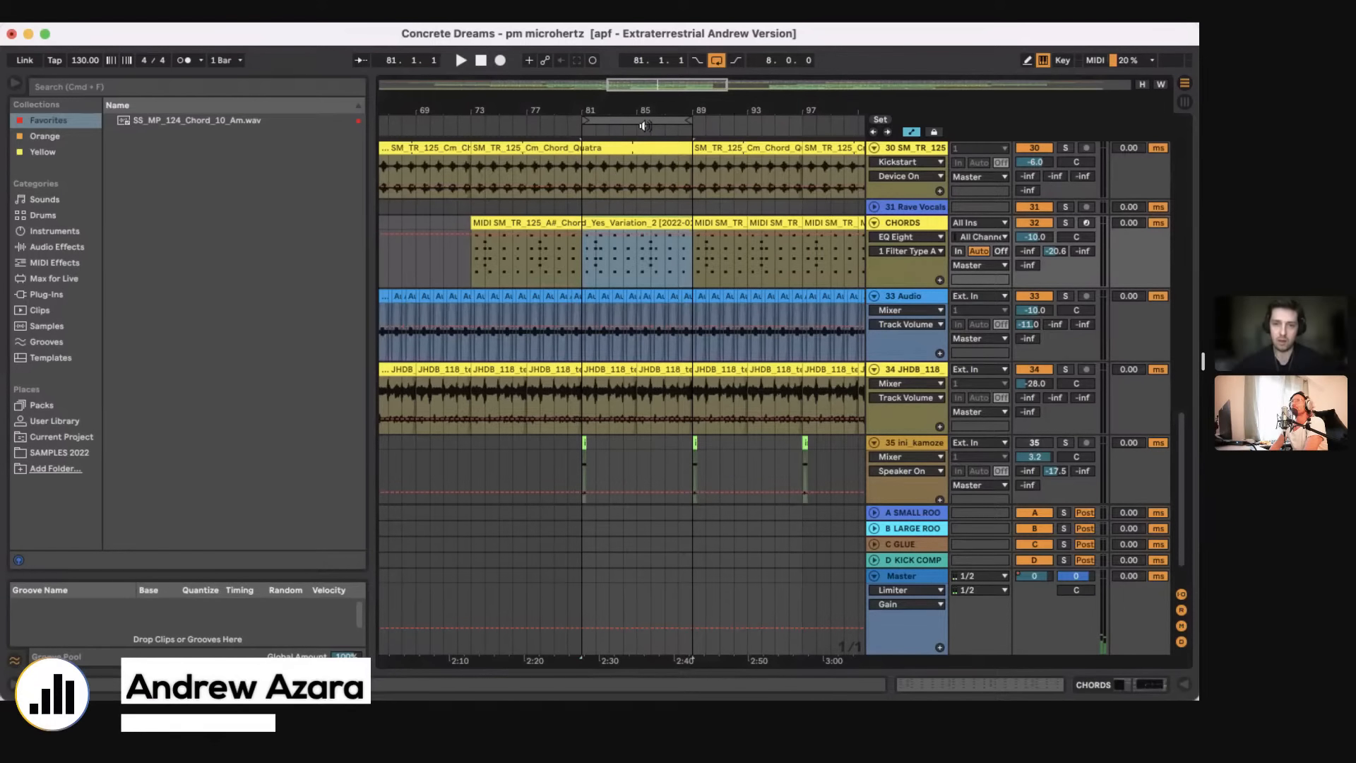
# Step: Show the JUNO-106 VCF cutoff frequency automation on the CHORDS track and extend the loop to 64 bars from bar 81
pyautogui.moveTo(628, 112)
pyautogui.mouseDown()
pyautogui.moveTo(625, 78)
pyautogui.moveTo(555, 70)
pyautogui.mouseUp()
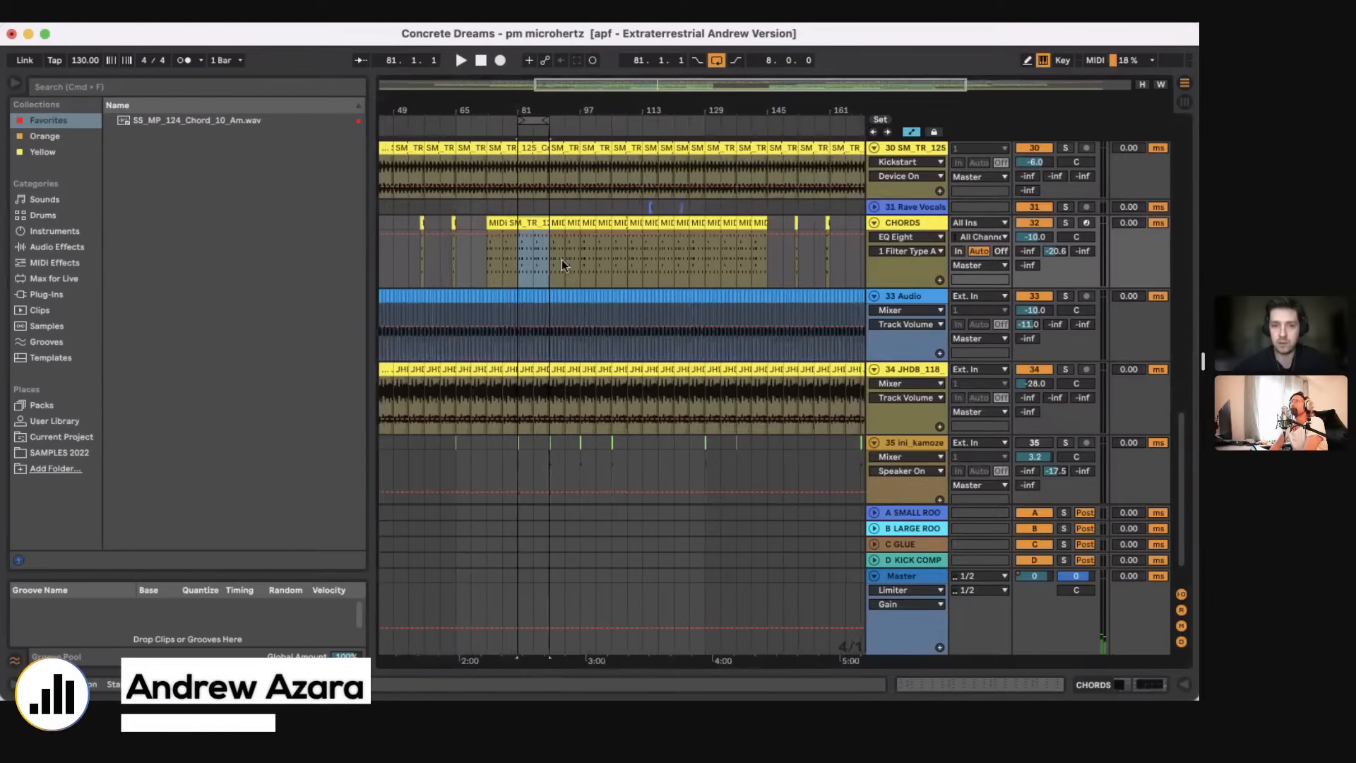
pyautogui.click(643, 258)
pyautogui.click(919, 241)
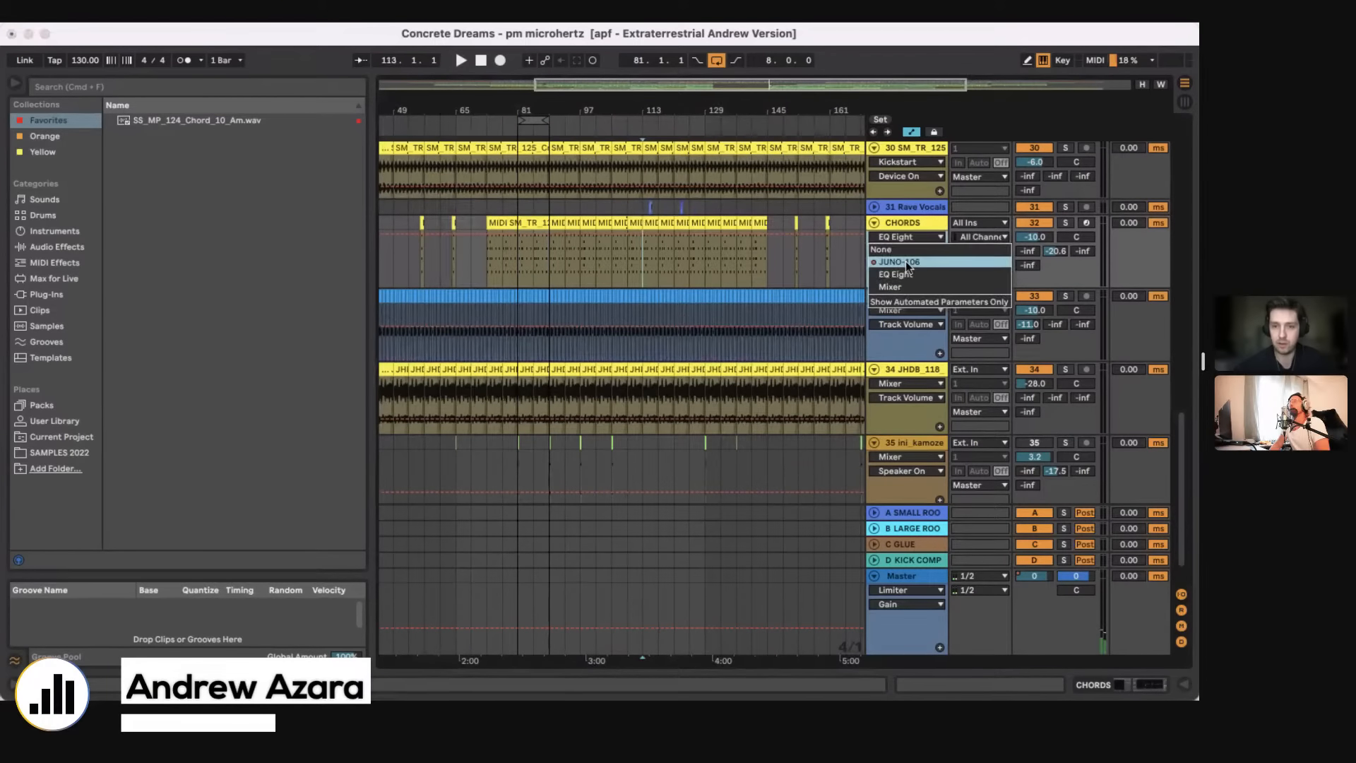
pyautogui.click(918, 262)
pyautogui.moveTo(548, 120); pyautogui.dragTo(758, 123)
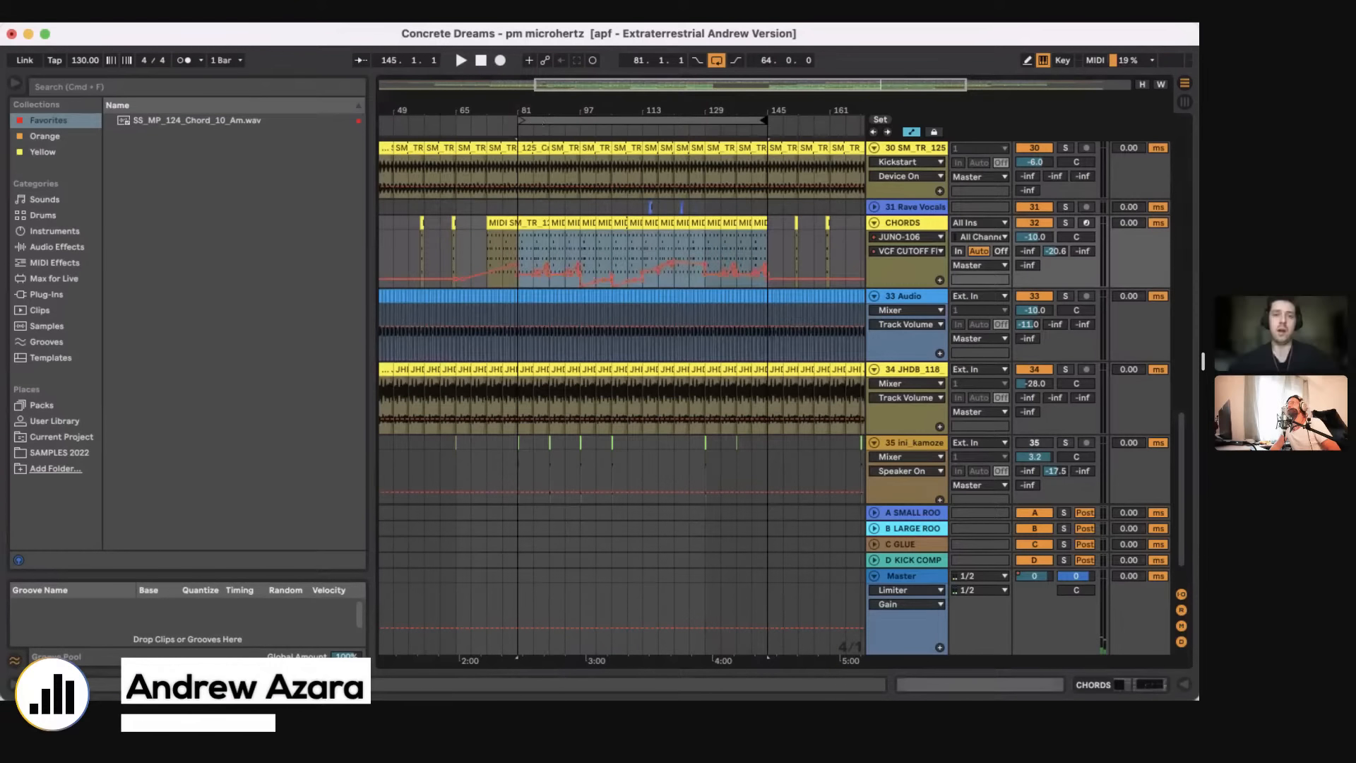
# Step: Examine the CHORDS track's cutoff automation from bar 81 and start playback from about bar 87
pyautogui.moveTo(542, 111); pyautogui.dragTo(587, 278)
pyautogui.scroll(-1, 587, 278)
pyautogui.hscroll(2, 586, 278)
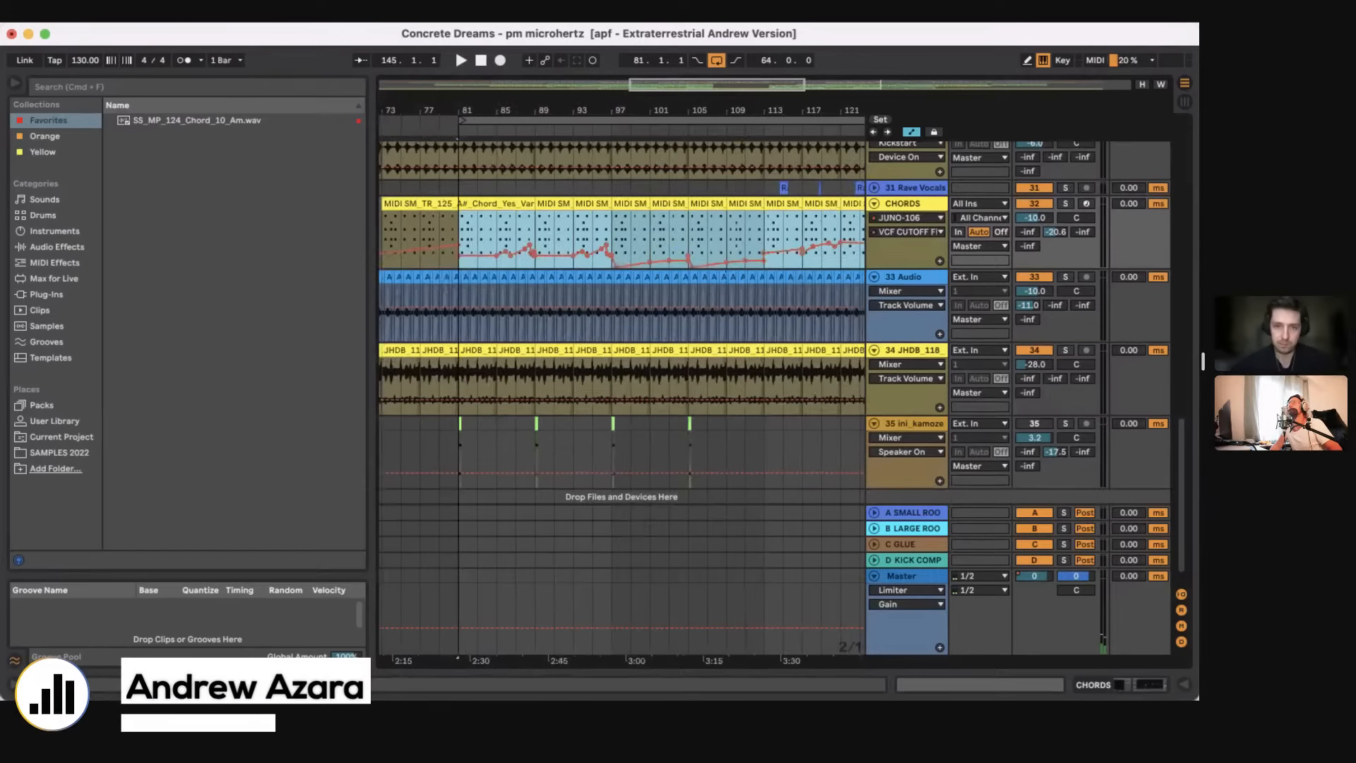
pyautogui.moveTo(491, 111); pyautogui.dragTo(480, 78)
pyautogui.click(477, 231)
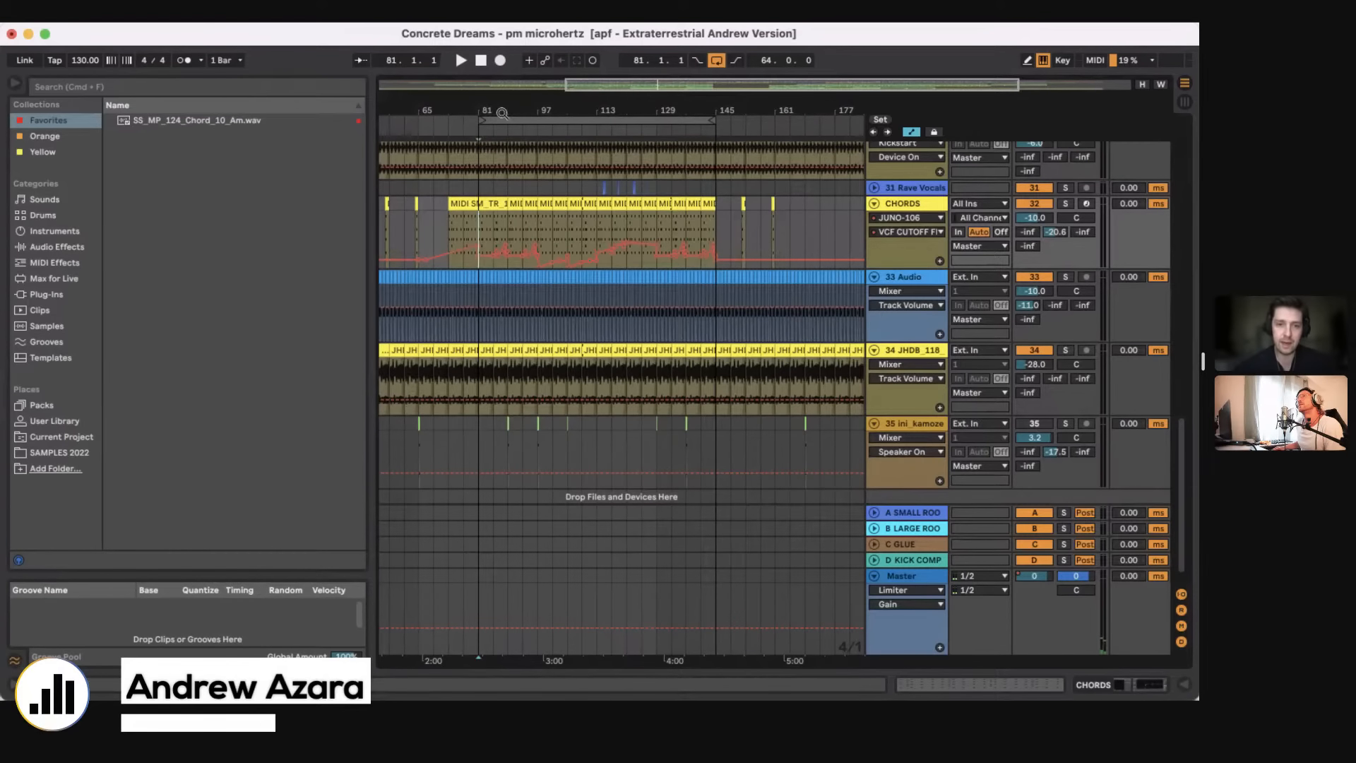
pyautogui.scroll(5, 499, 218)
pyautogui.click(499, 217)
pyautogui.press('space')
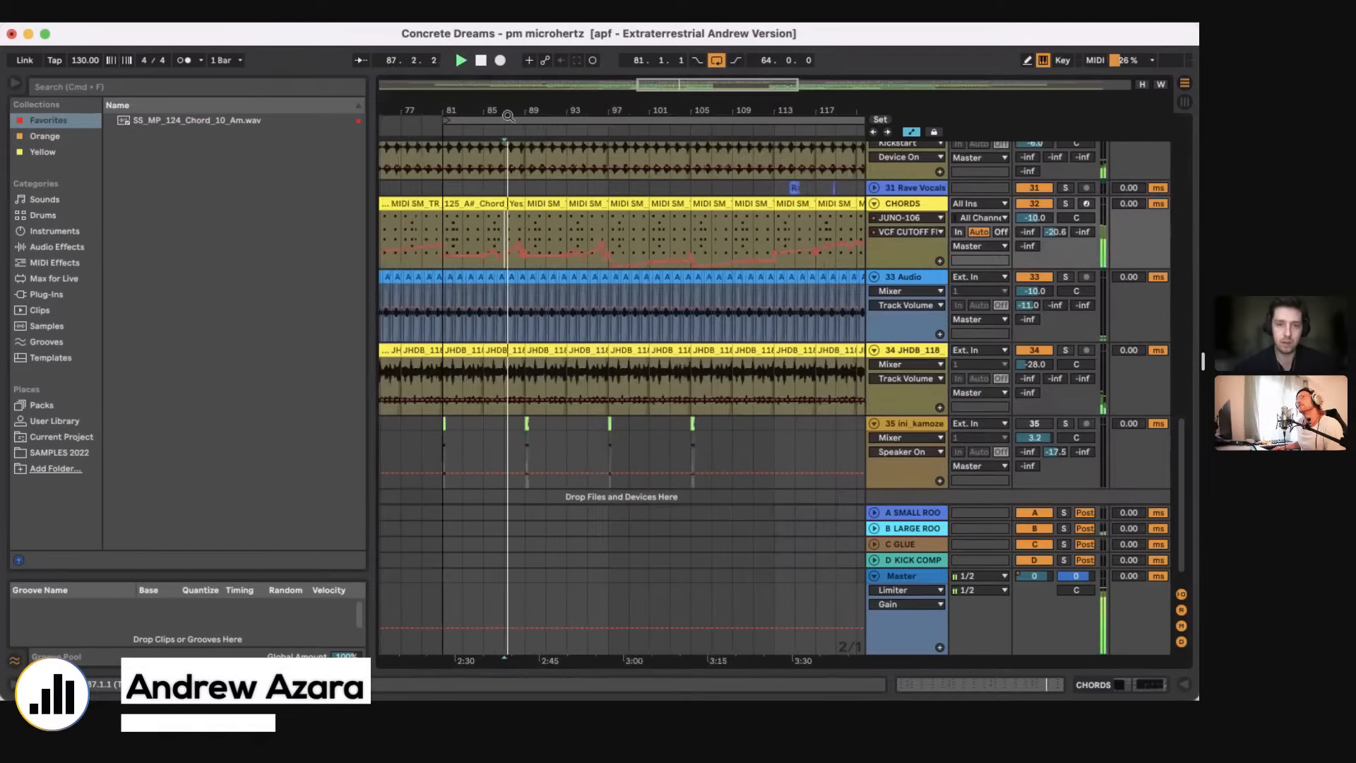
# Step: Show the JUNO-106 VCF RESONANCE automation on the CHORDS track during playback and look over its curve
pyautogui.scroll(4, 508, 115)
pyautogui.click(910, 232)
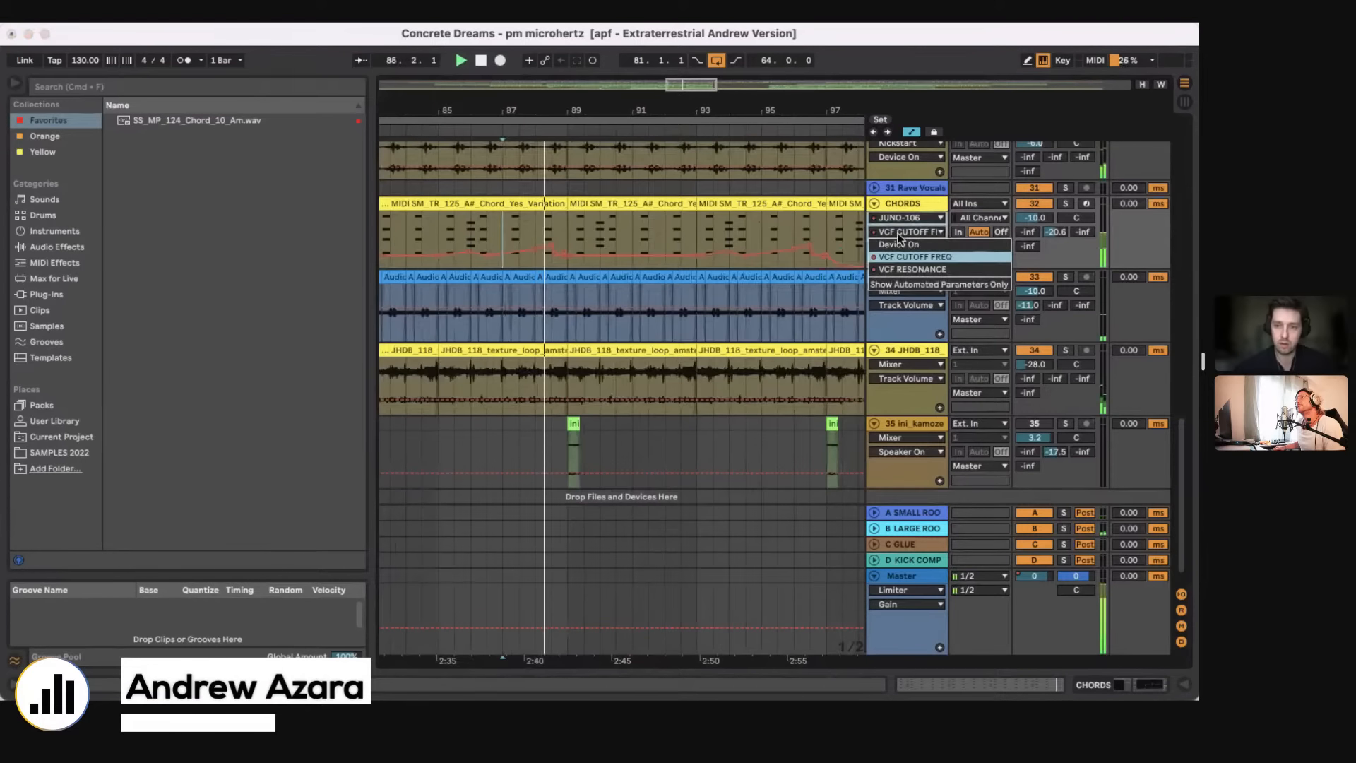
pyautogui.click(896, 269)
pyautogui.scroll(-8, 664, 104)
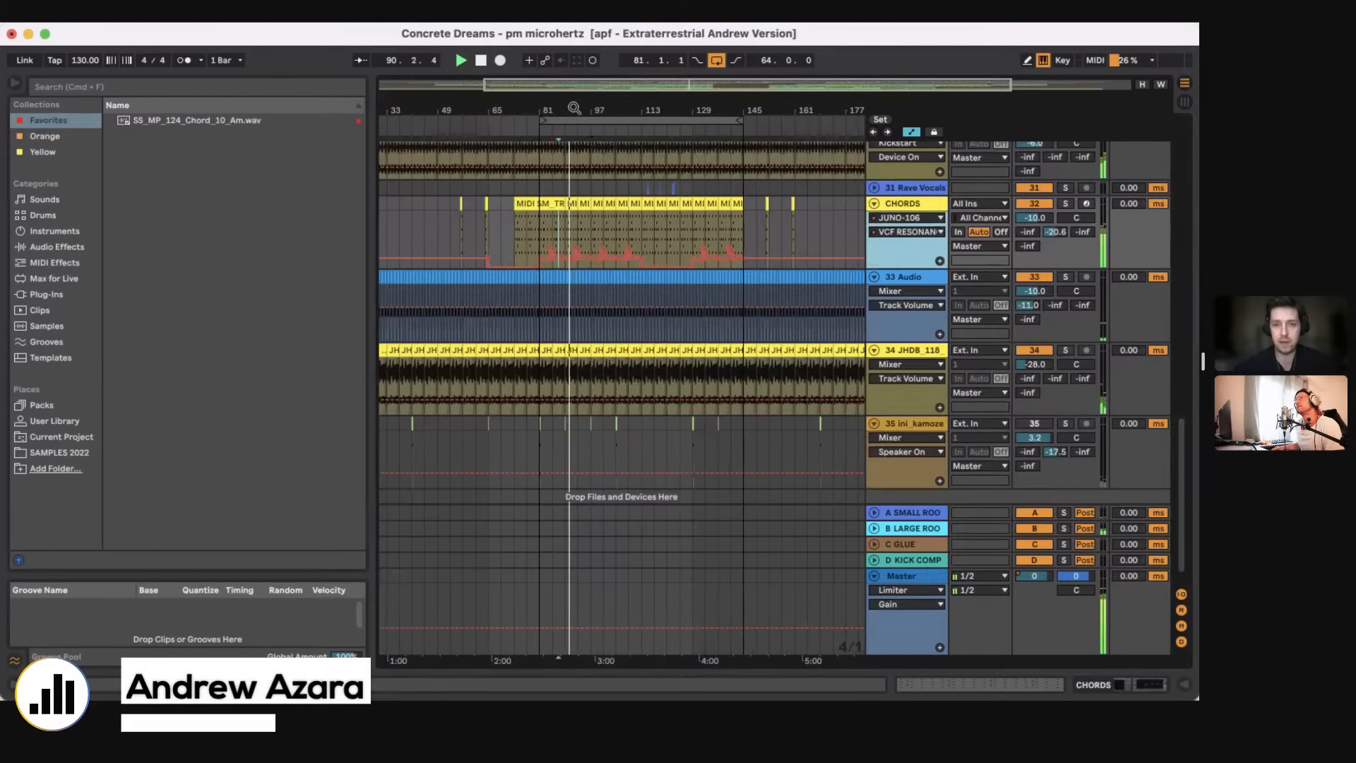
pyautogui.scroll(5, 585, 132)
# Step: Switch the CHORDS lane back to VCF CUTOFF FREQ, follow its curve during playback up to bar 97, and stop
pyautogui.click(901, 235)
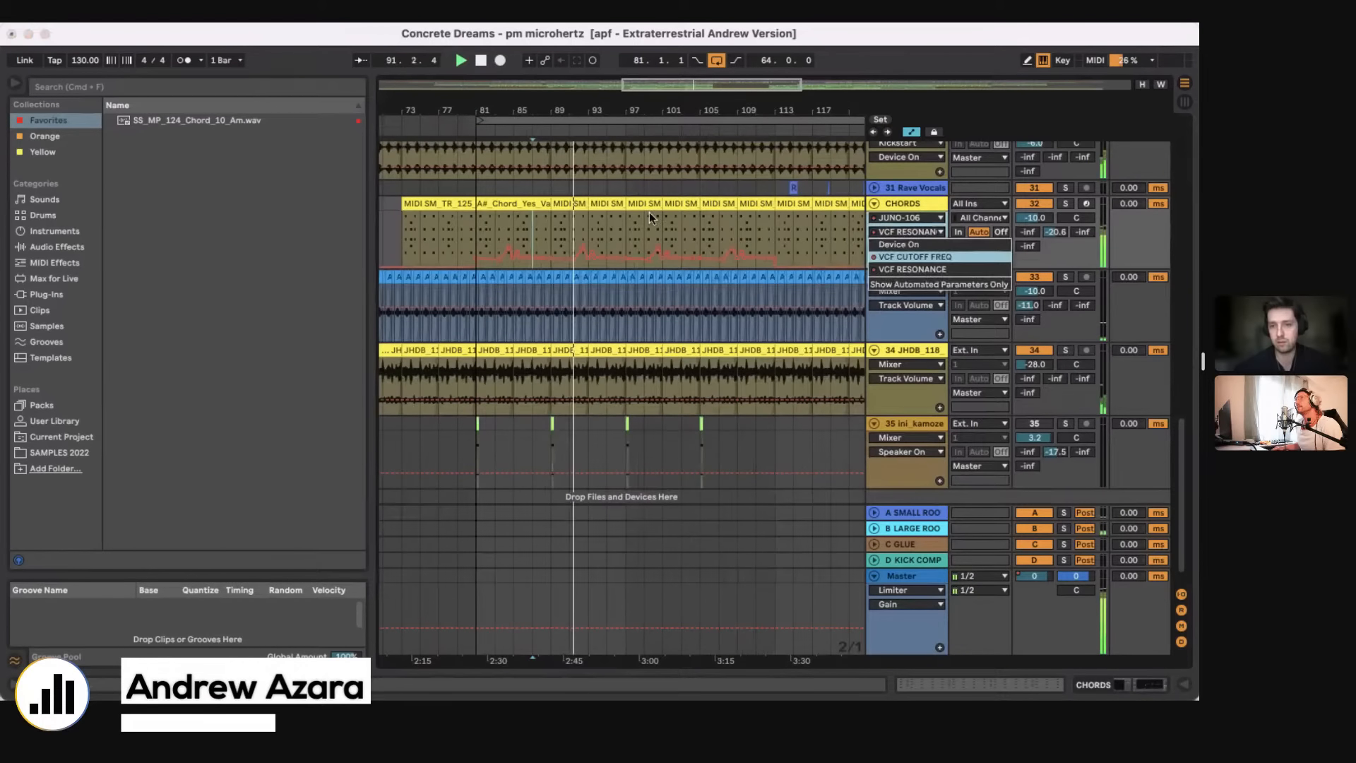
pyautogui.click(897, 254)
pyautogui.click(539, 251)
pyautogui.hscroll(3, 587, 256)
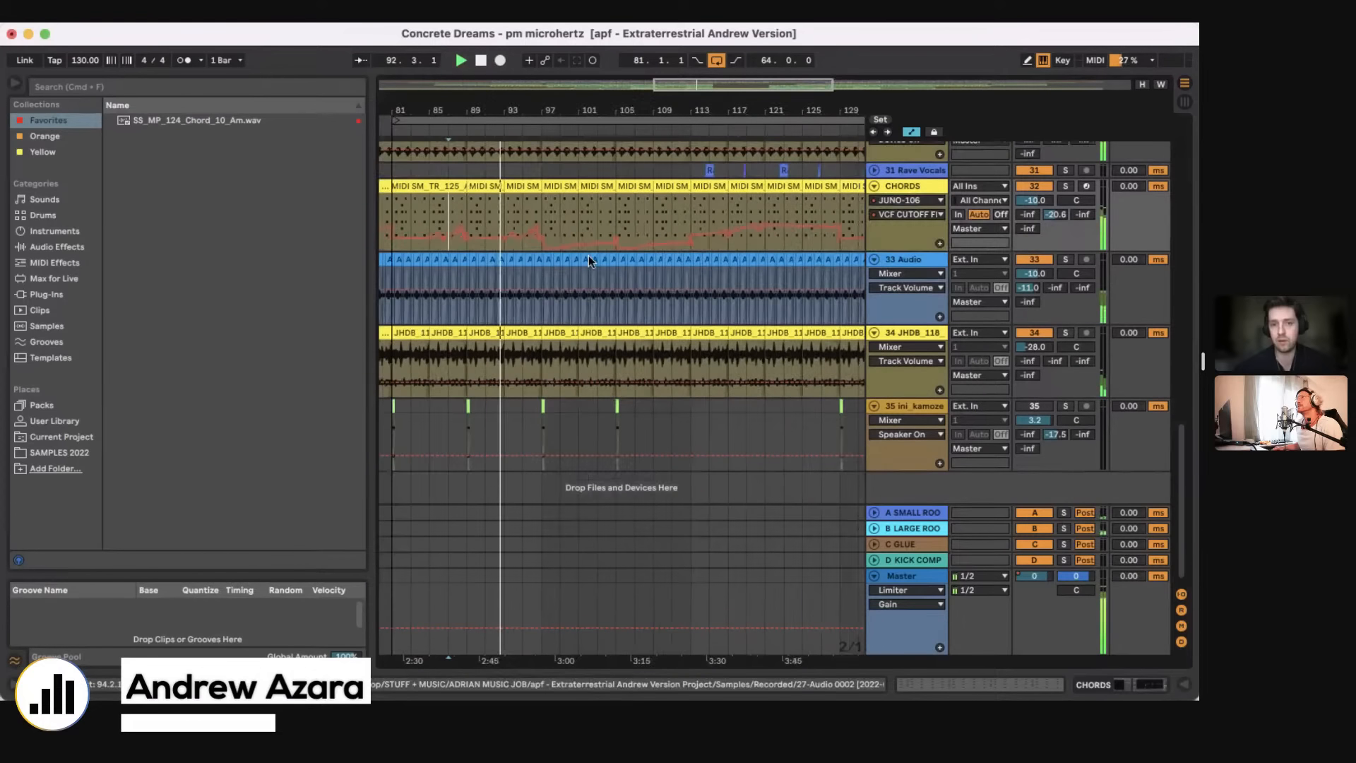
pyautogui.moveTo(531, 114); pyautogui.dragTo(544, 197)
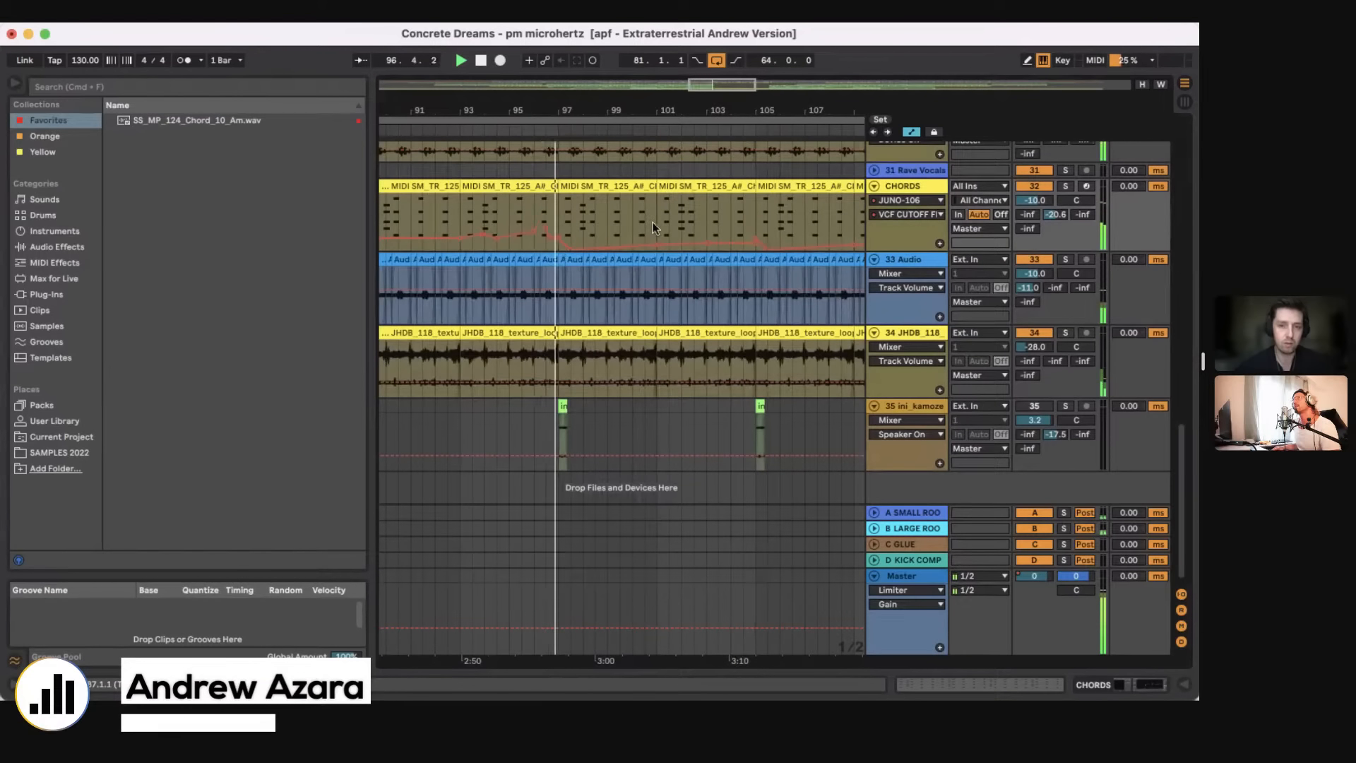
pyautogui.scroll(-5, 566, 204)
pyautogui.press('space')
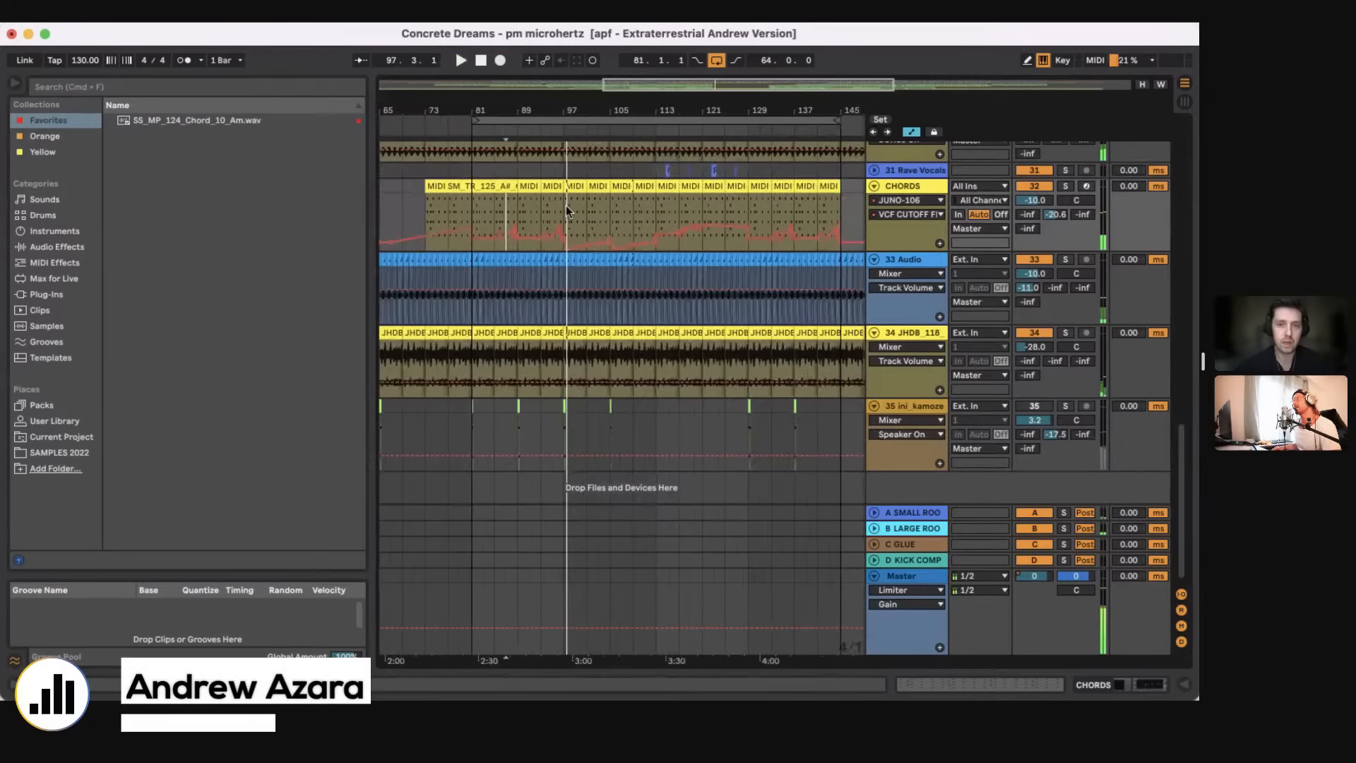
# Step: Play from bar 79 with the CHORDS track soloed, unsolo it to hear the full mix, and stop playback
pyautogui.moveTo(566, 205); pyautogui.dragTo(633, 212)
pyautogui.scroll(4, 640, 226)
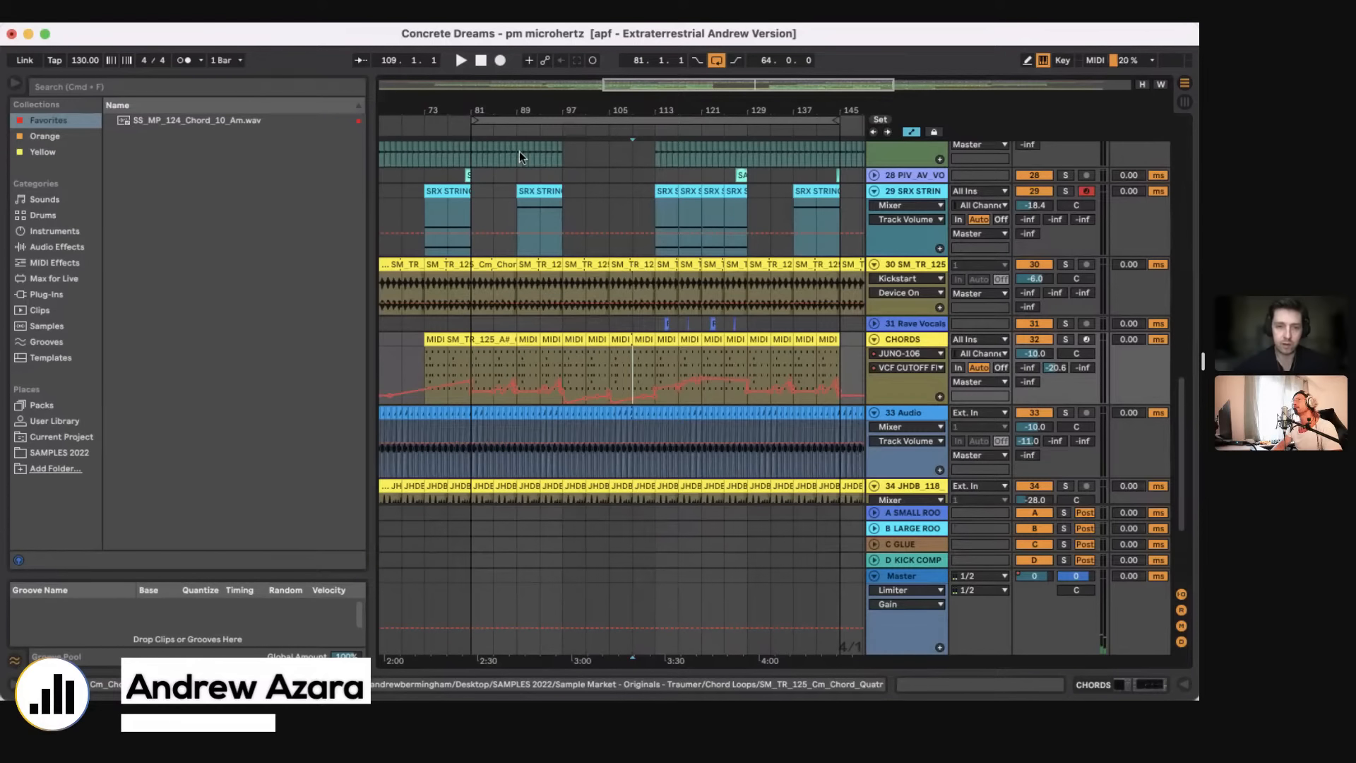
pyautogui.moveTo(458, 107); pyautogui.dragTo(459, 141)
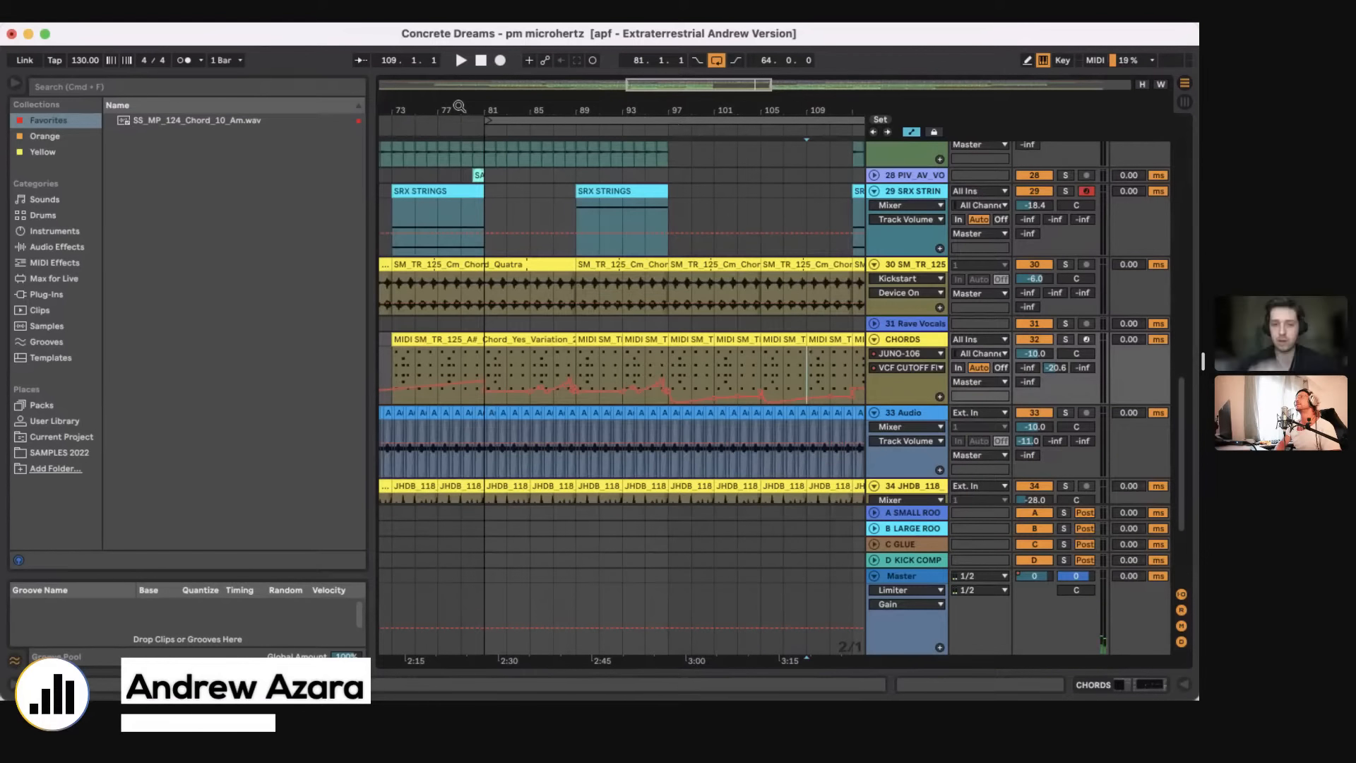
pyautogui.click(460, 359)
pyautogui.press('space')
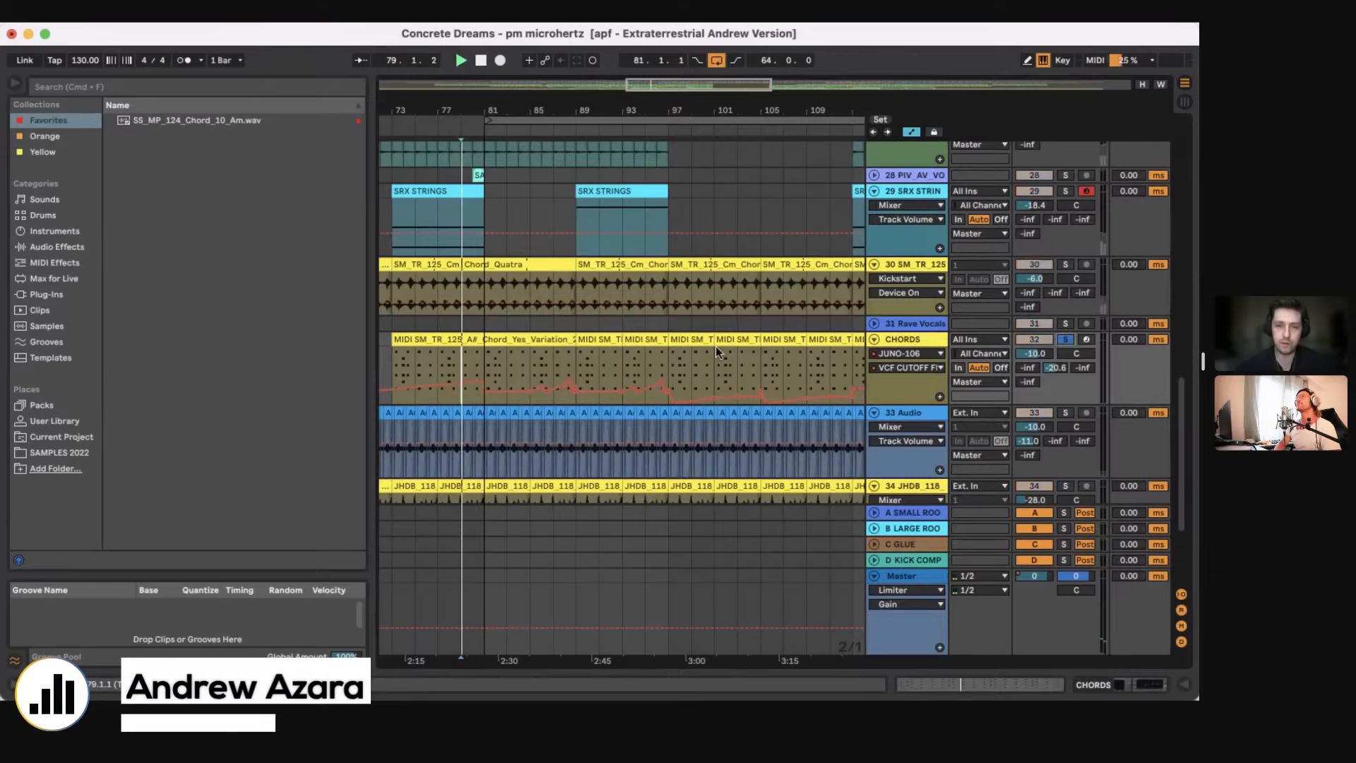
pyautogui.click(1065, 340)
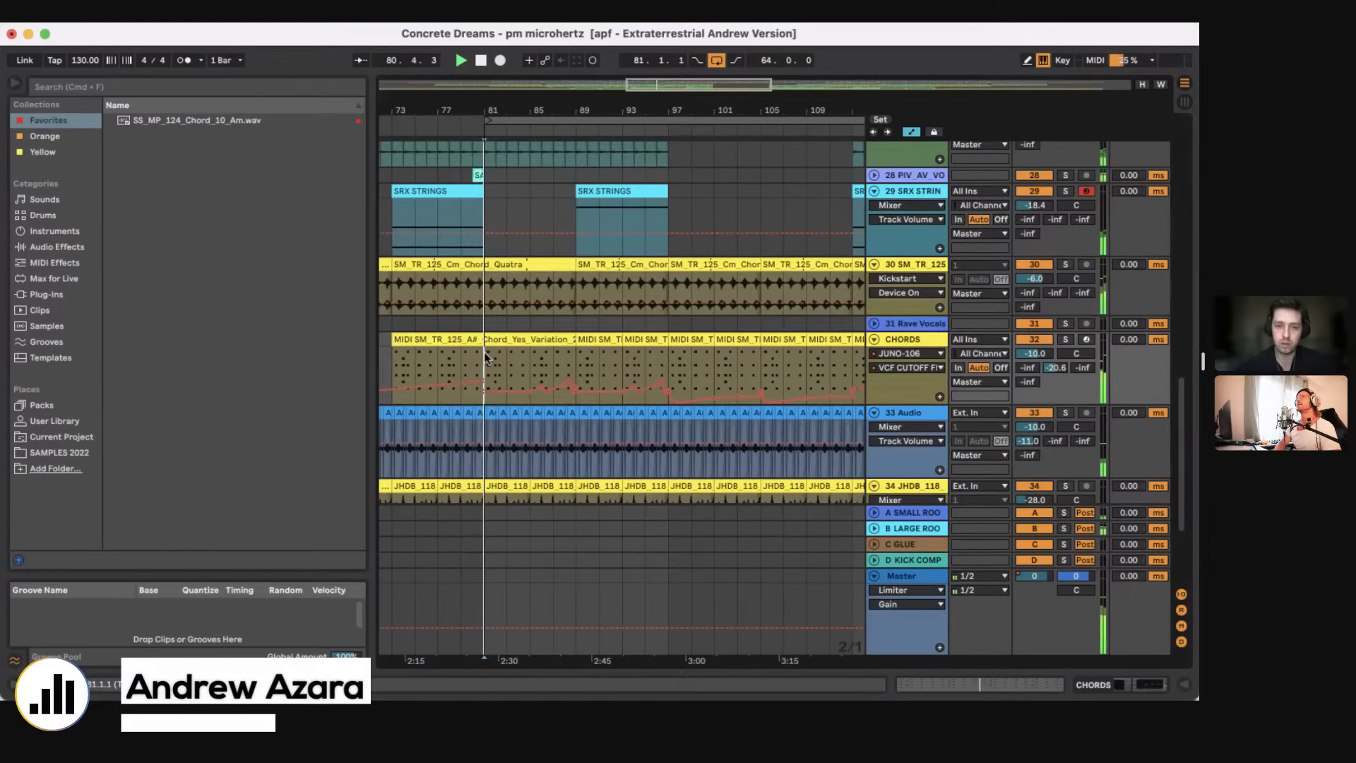
pyautogui.moveTo(481, 114); pyautogui.dragTo(480, 93)
pyautogui.click(600, 362)
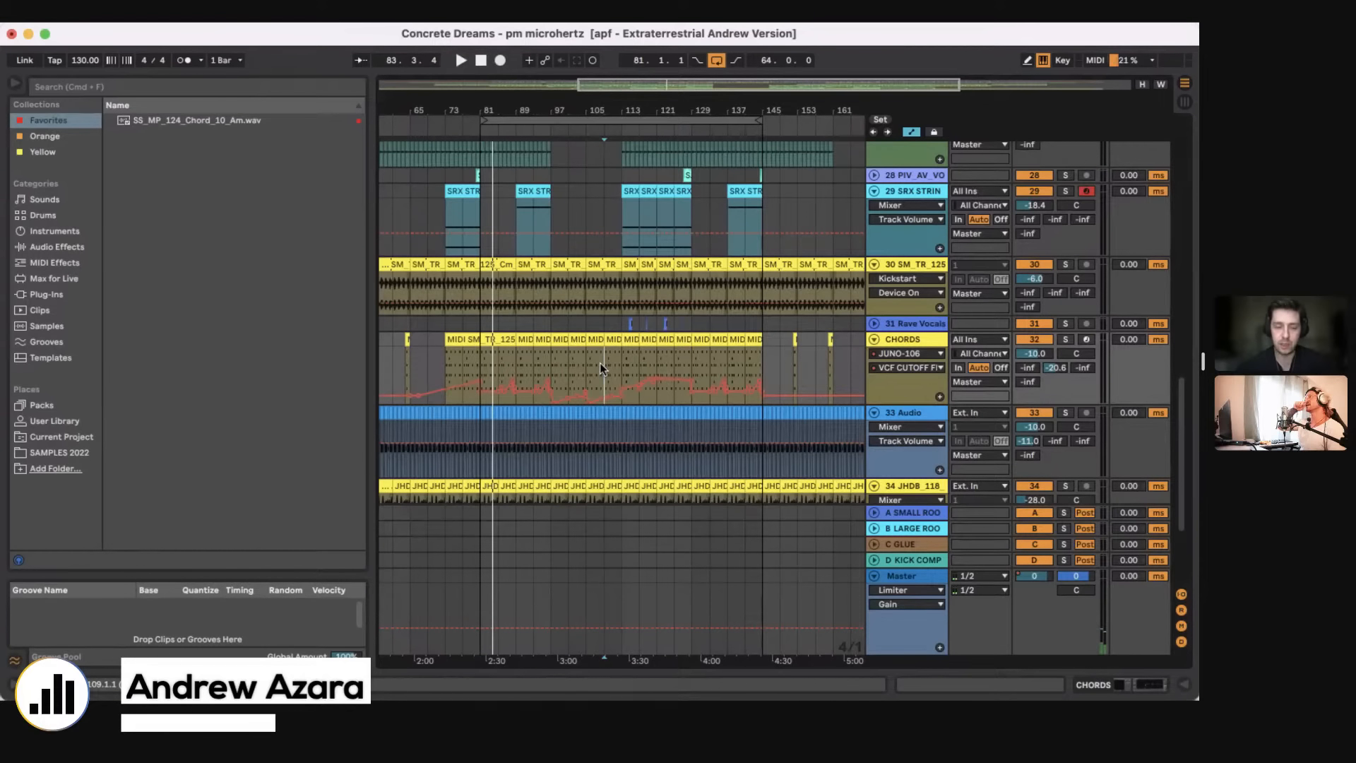
# Step: Solo the SRX STRINGS track, show its device chain and open the SRX STRINGS instrument window
pyautogui.scroll(5, 600, 362)
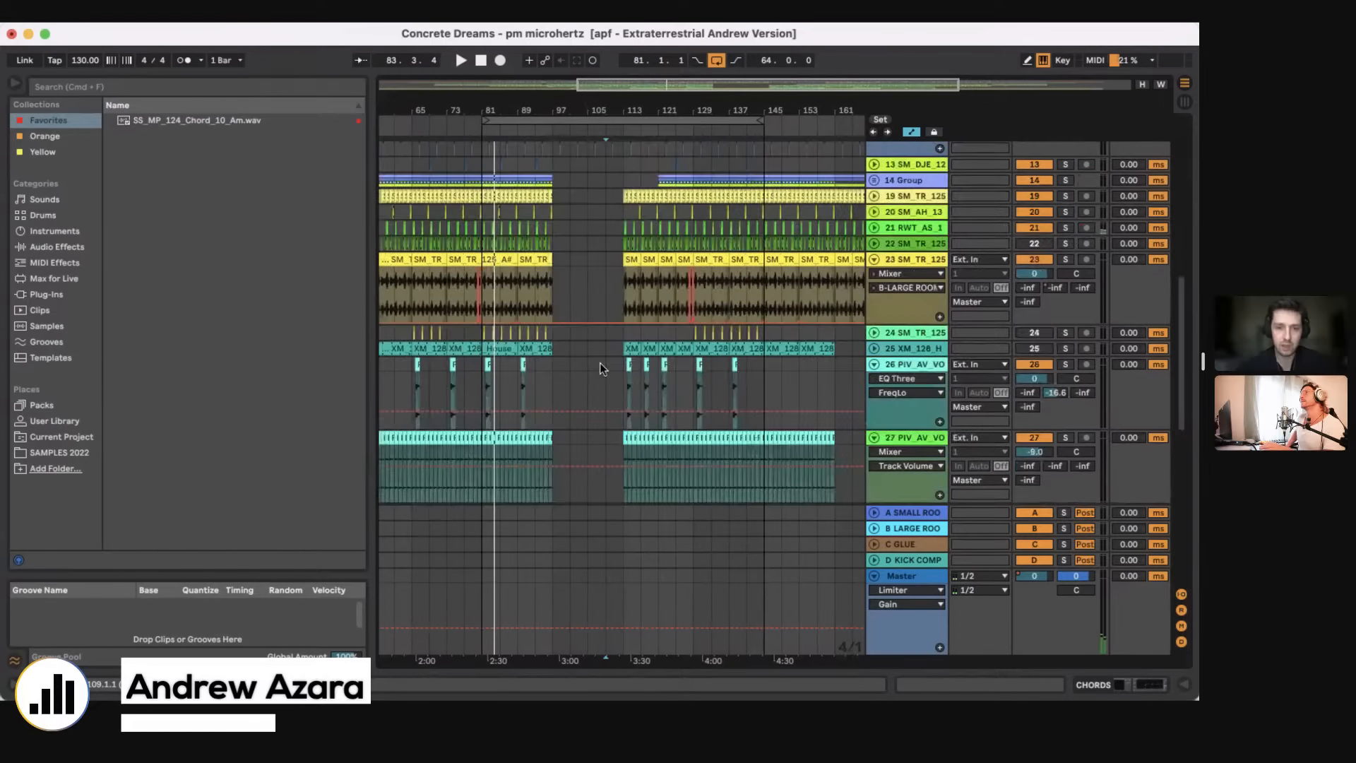
pyautogui.scroll(-5, 600, 366)
pyautogui.click(1057, 323)
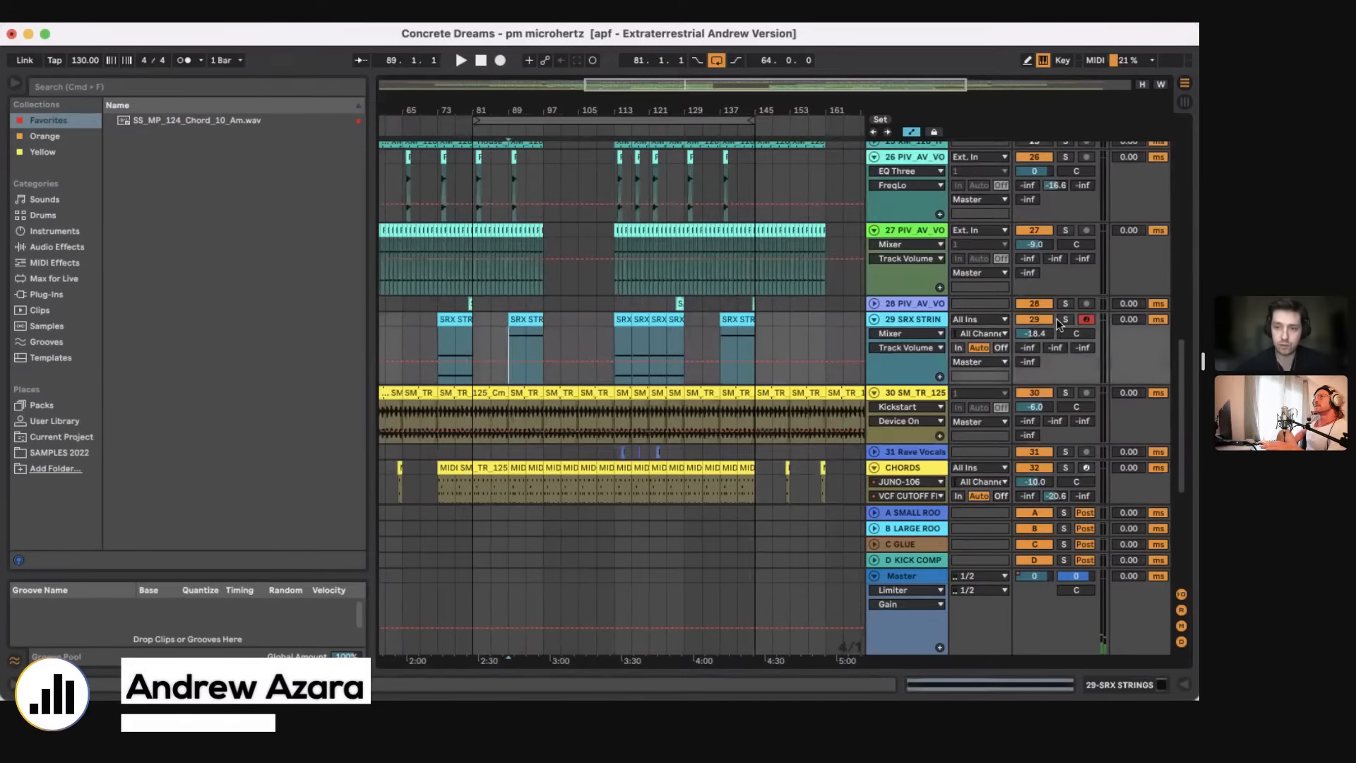
pyautogui.click(1061, 321)
pyautogui.click(1122, 686)
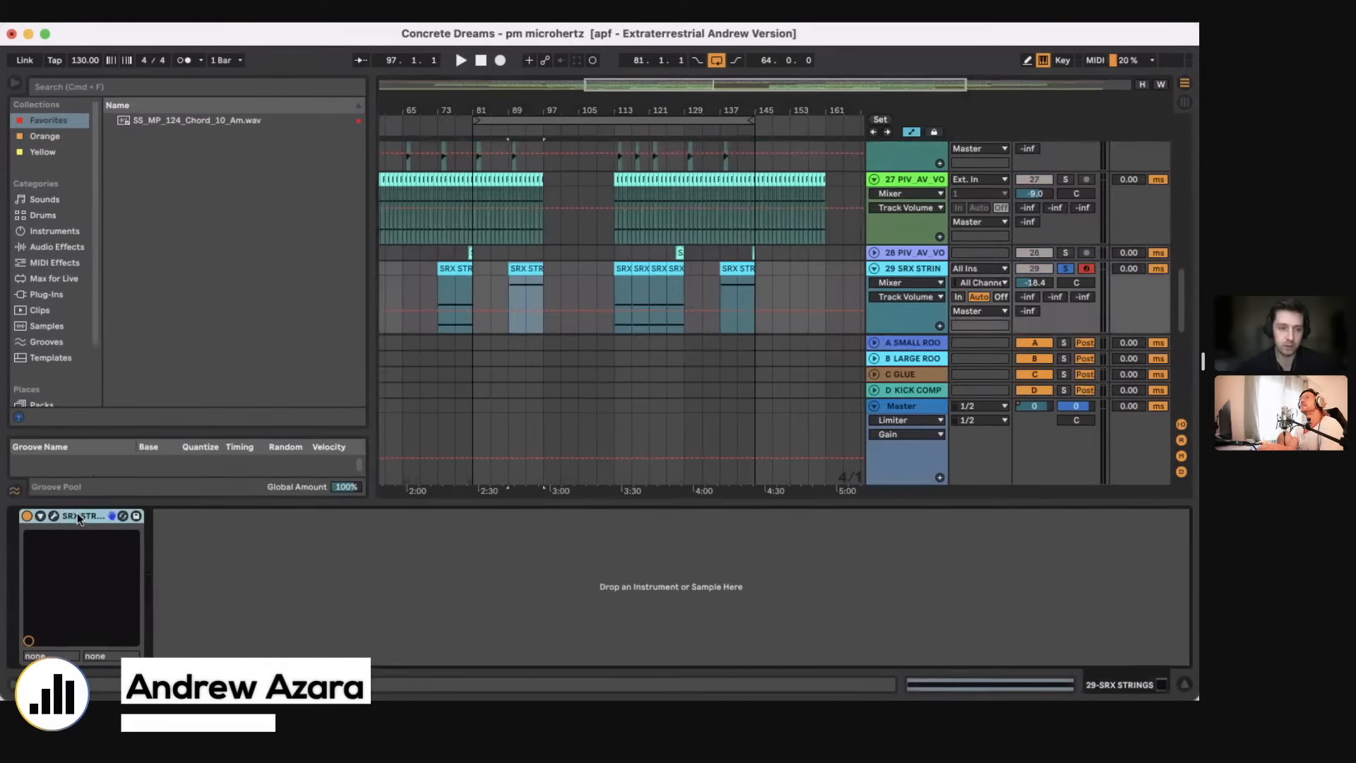
pyautogui.click(55, 516)
# Step: Play the soloed SRX STRINGS track from bar 89 with the instrument window moved over the arrangement, and close the window
pyautogui.press('space')
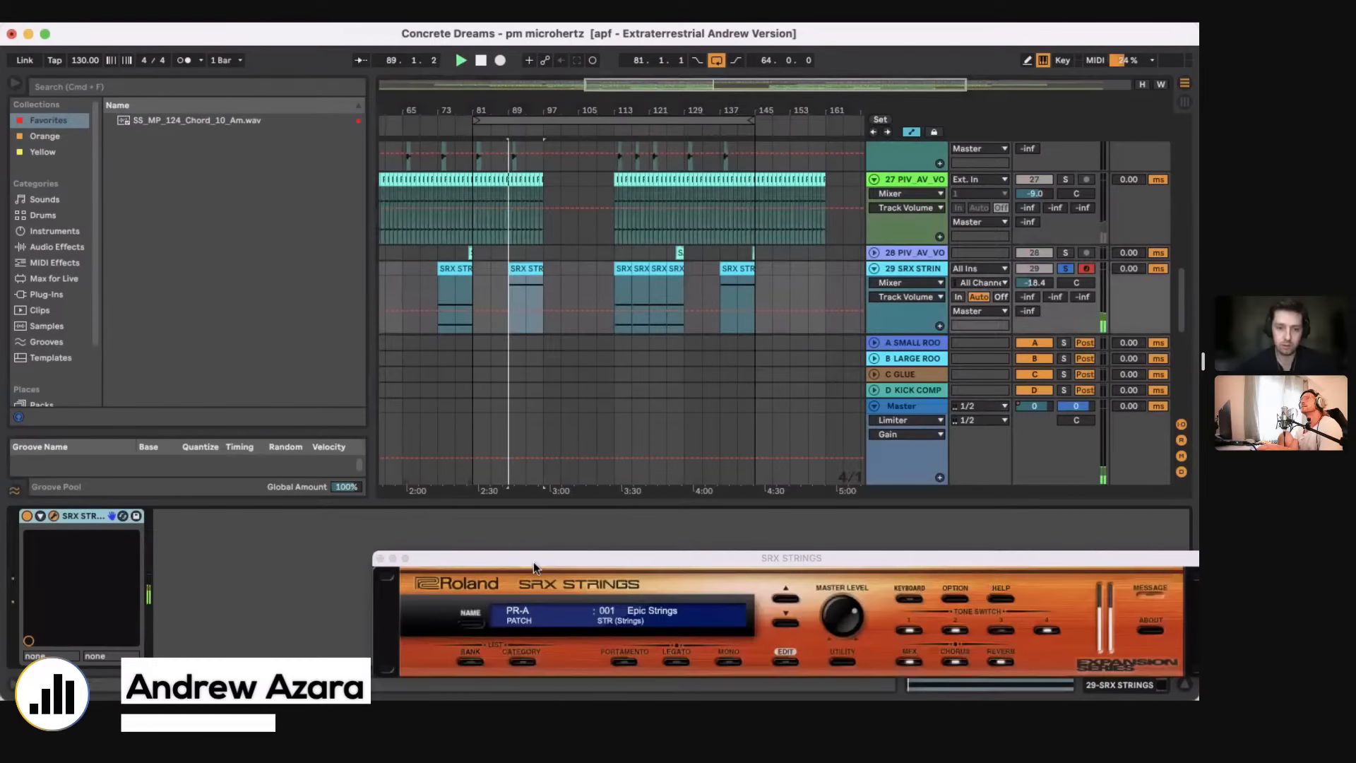
pyautogui.moveTo(533, 561); pyautogui.dragTo(613, 283)
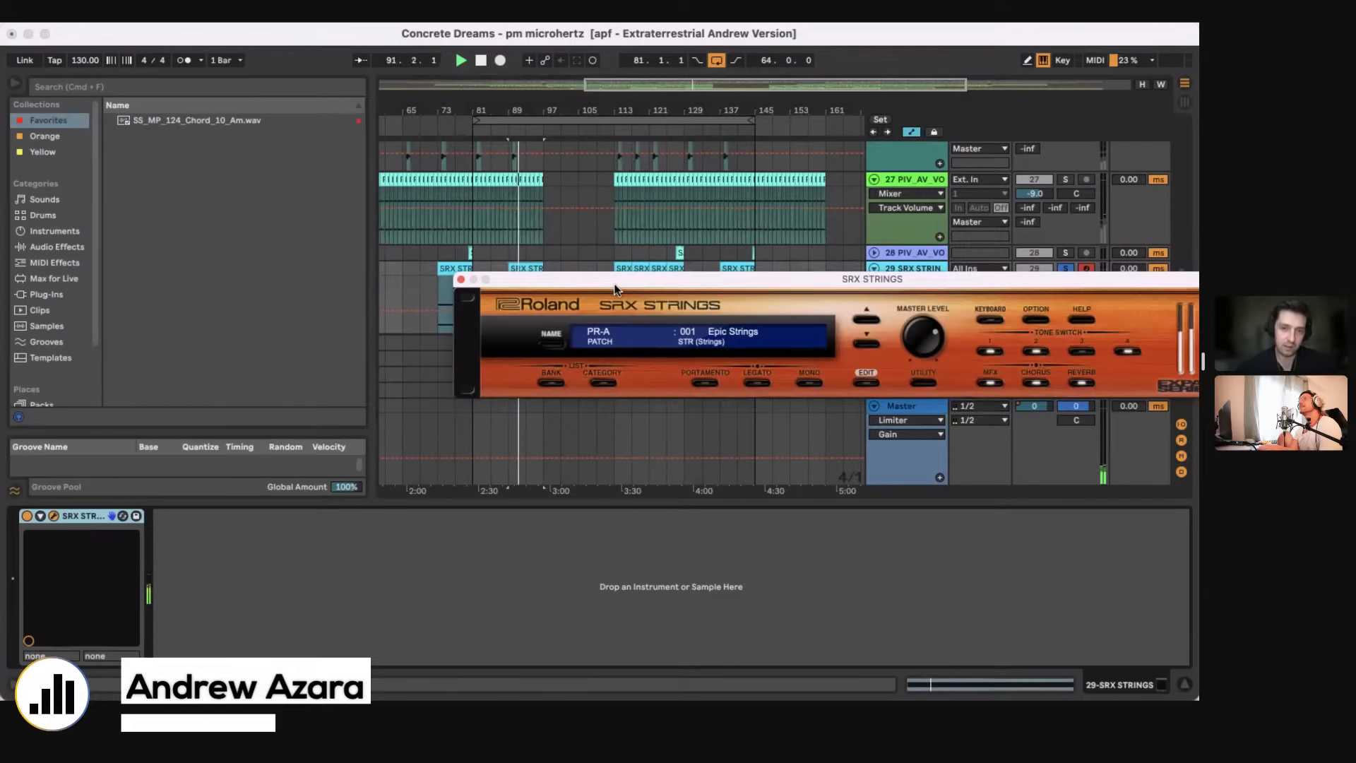
pyautogui.click(430, 574)
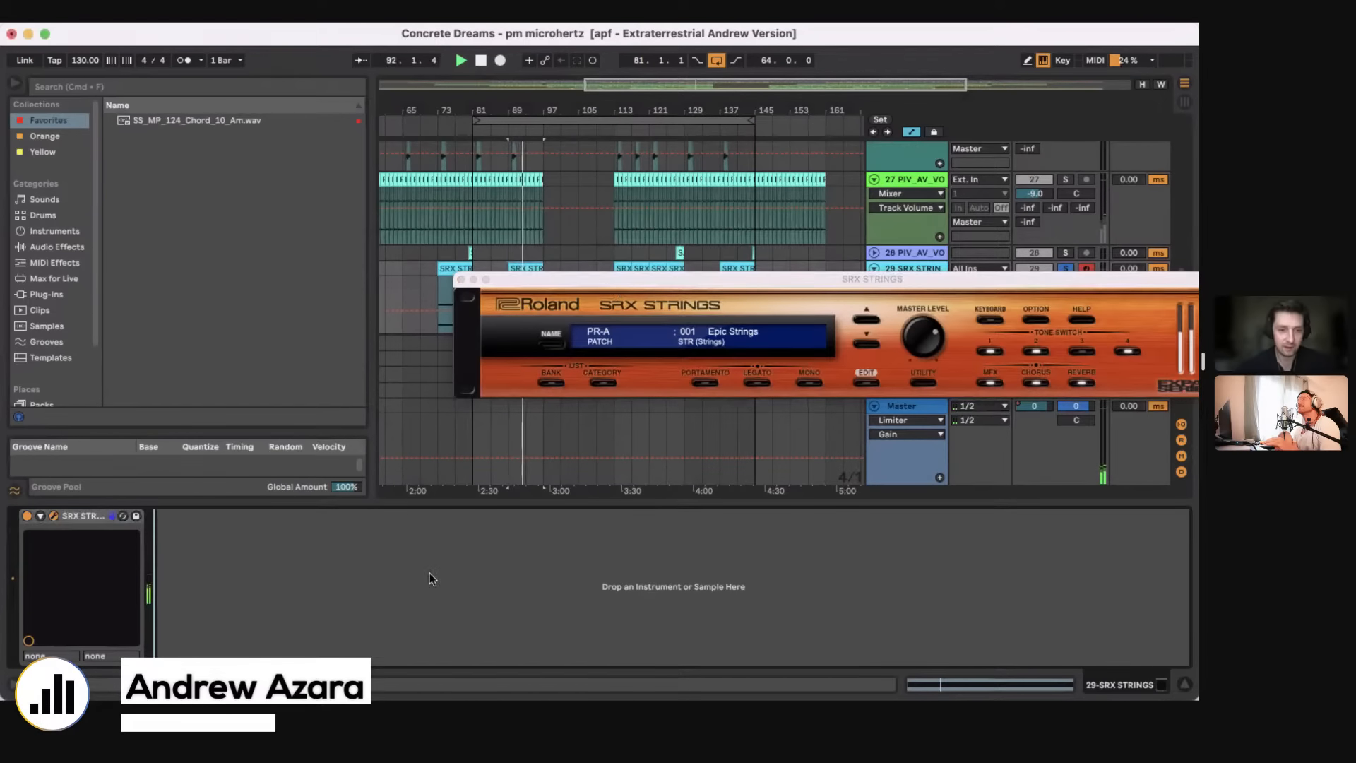
pyautogui.click(462, 279)
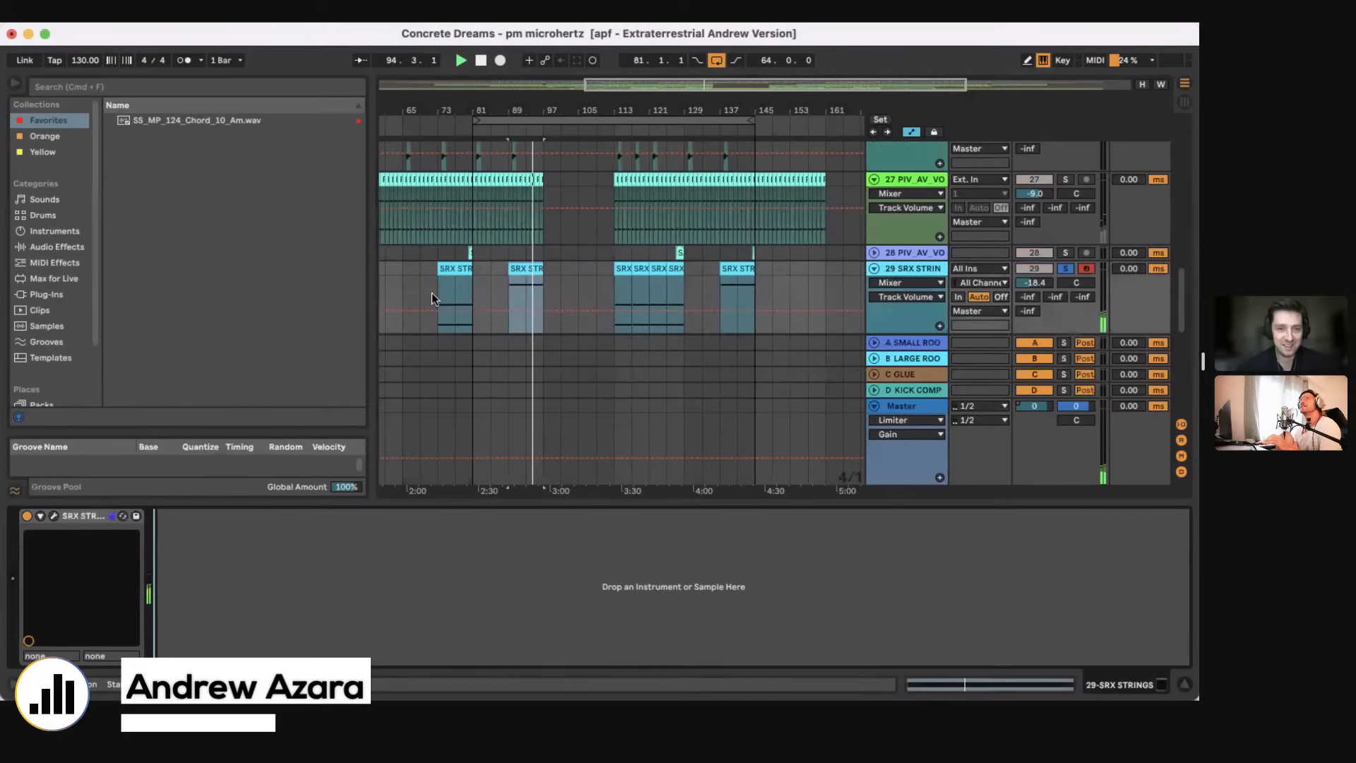
# Step: Play the soloed SRX STRINGS clip that starts at bar 73
pyautogui.moveTo(445, 111); pyautogui.dragTo(469, 245)
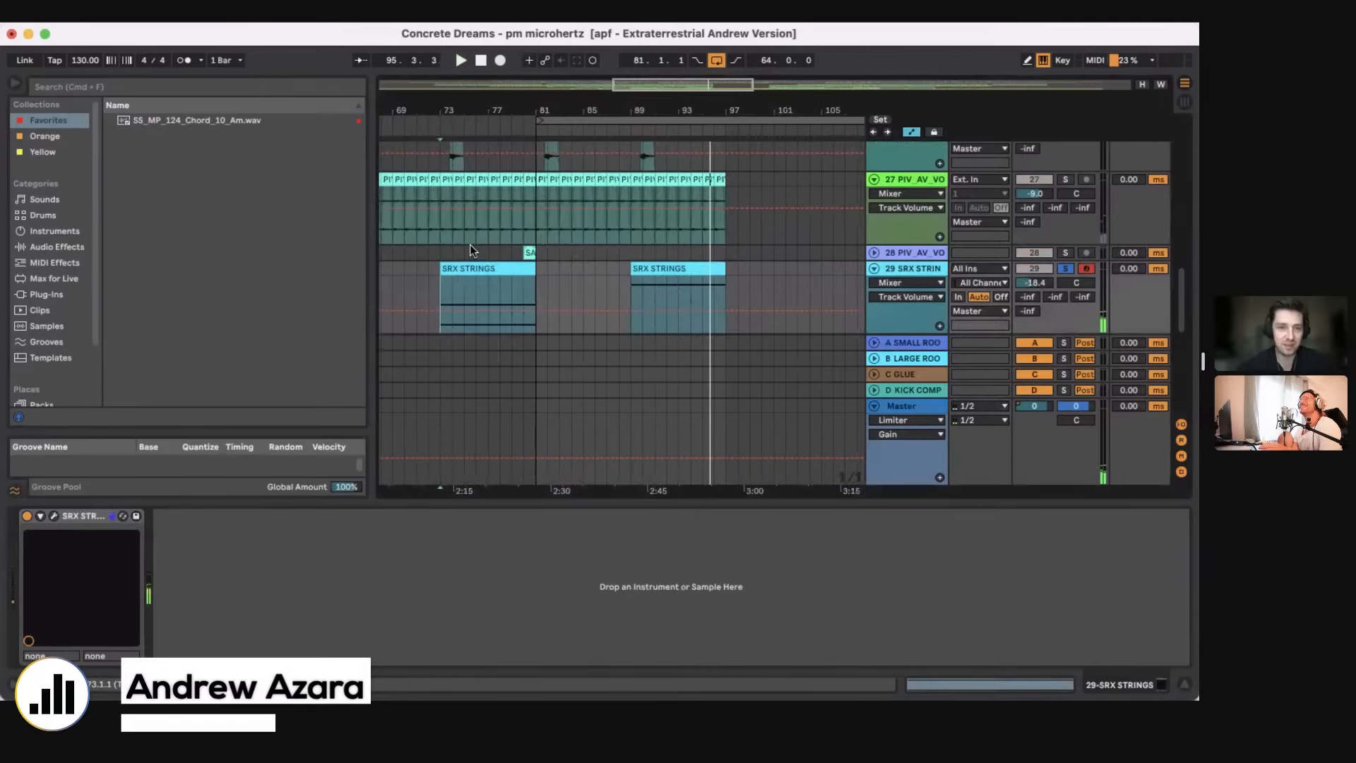
pyautogui.press('space')
pyautogui.click(468, 269)
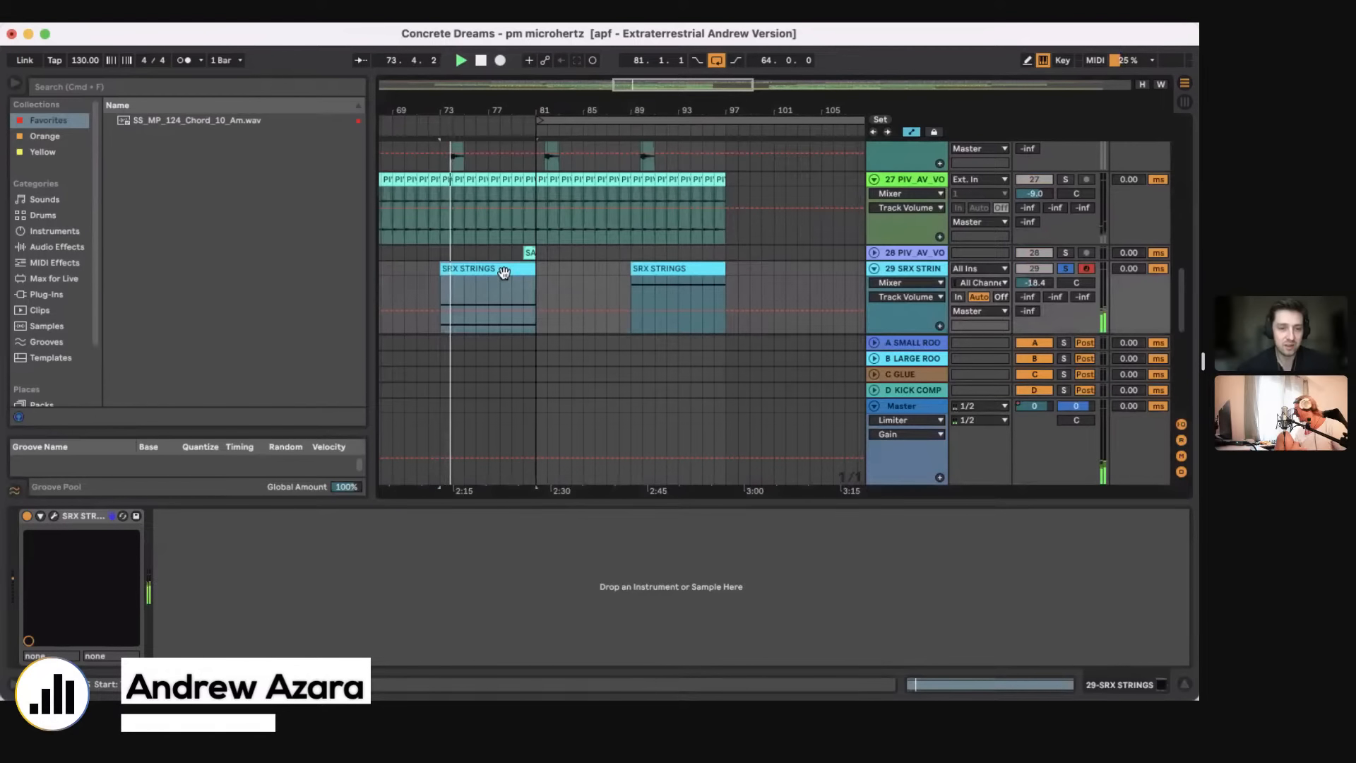
# Step: Open the notes of the SRX STRINGS clip at bar 73, examine them down to A#3, and stop playback
pyautogui.scroll(-5, 501, 275)
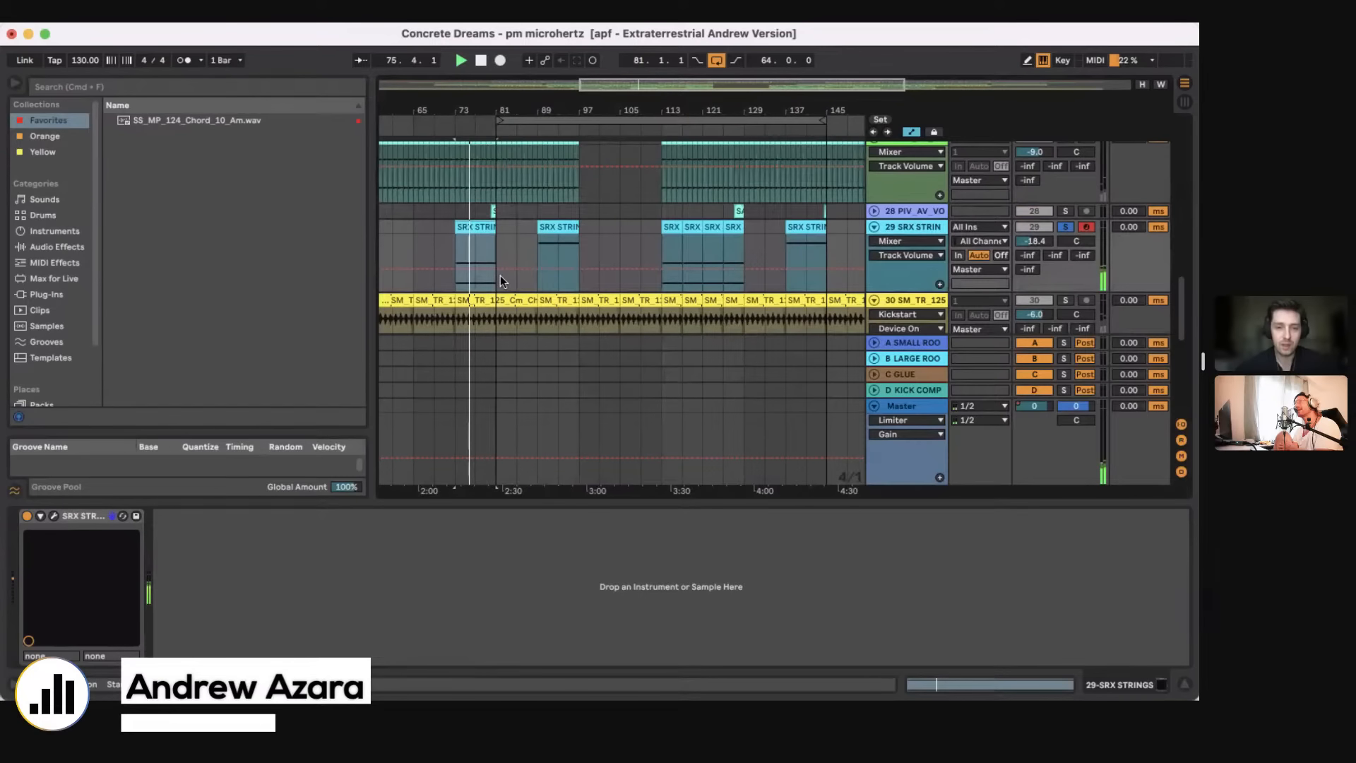
pyautogui.doubleClick(500, 276)
pyautogui.scroll(-4, 520, 539)
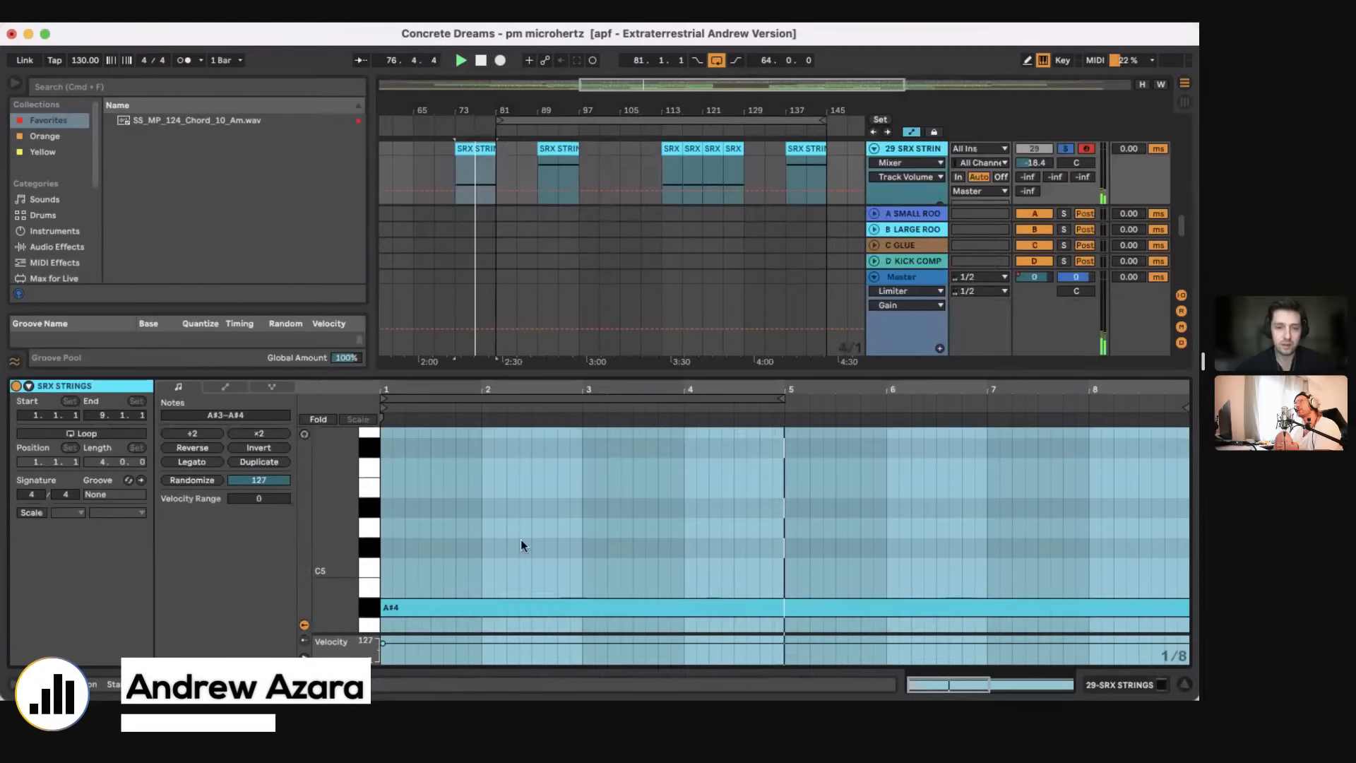
pyautogui.scroll(-4, 520, 540)
pyautogui.click(484, 530)
pyautogui.press('space')
# Step: Try adding a long C#4 note above the A#3 in the SRX STRINGS clip, listen to it, and undo it
pyautogui.moveTo(386, 498); pyautogui.dragTo(671, 501)
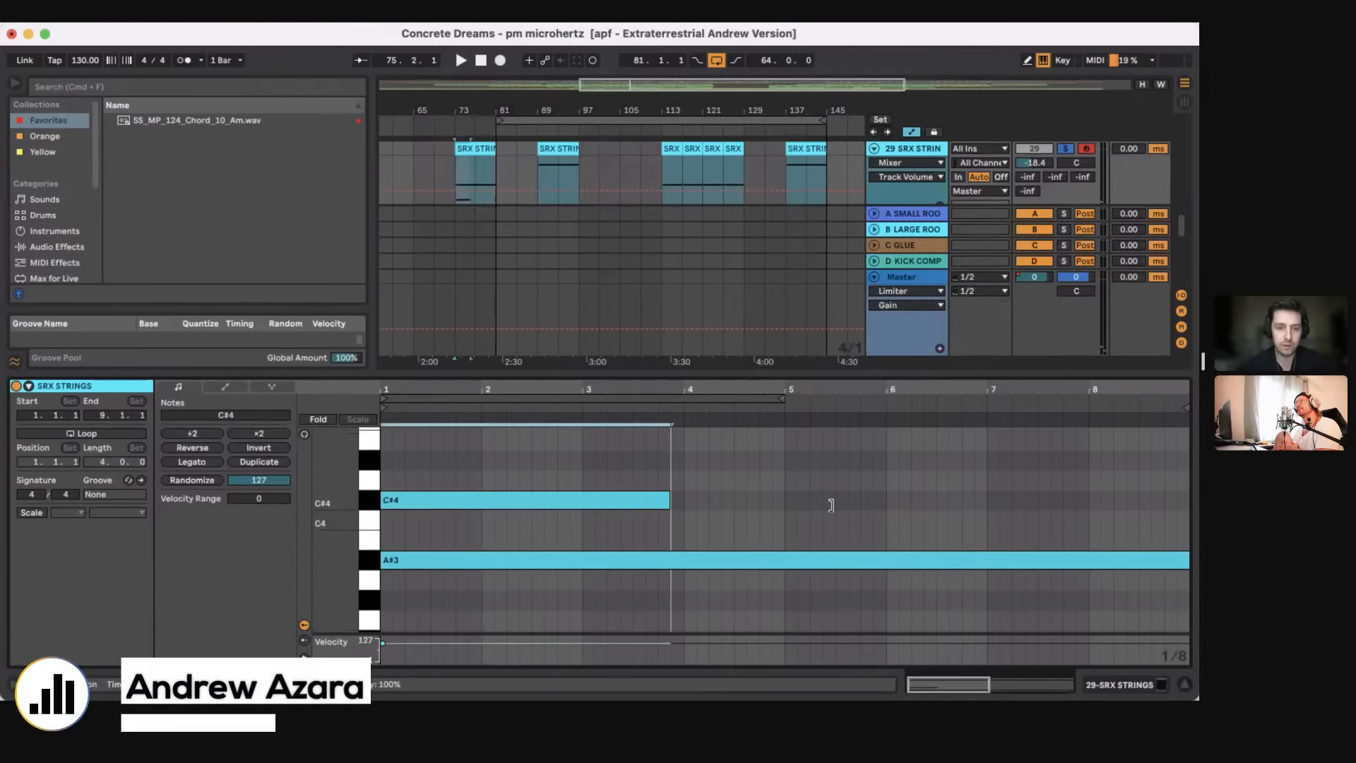
pyautogui.moveTo(832, 505)
pyautogui.mouseDown()
pyautogui.moveTo(963, 505)
pyautogui.moveTo(952, 498)
pyautogui.mouseUp()
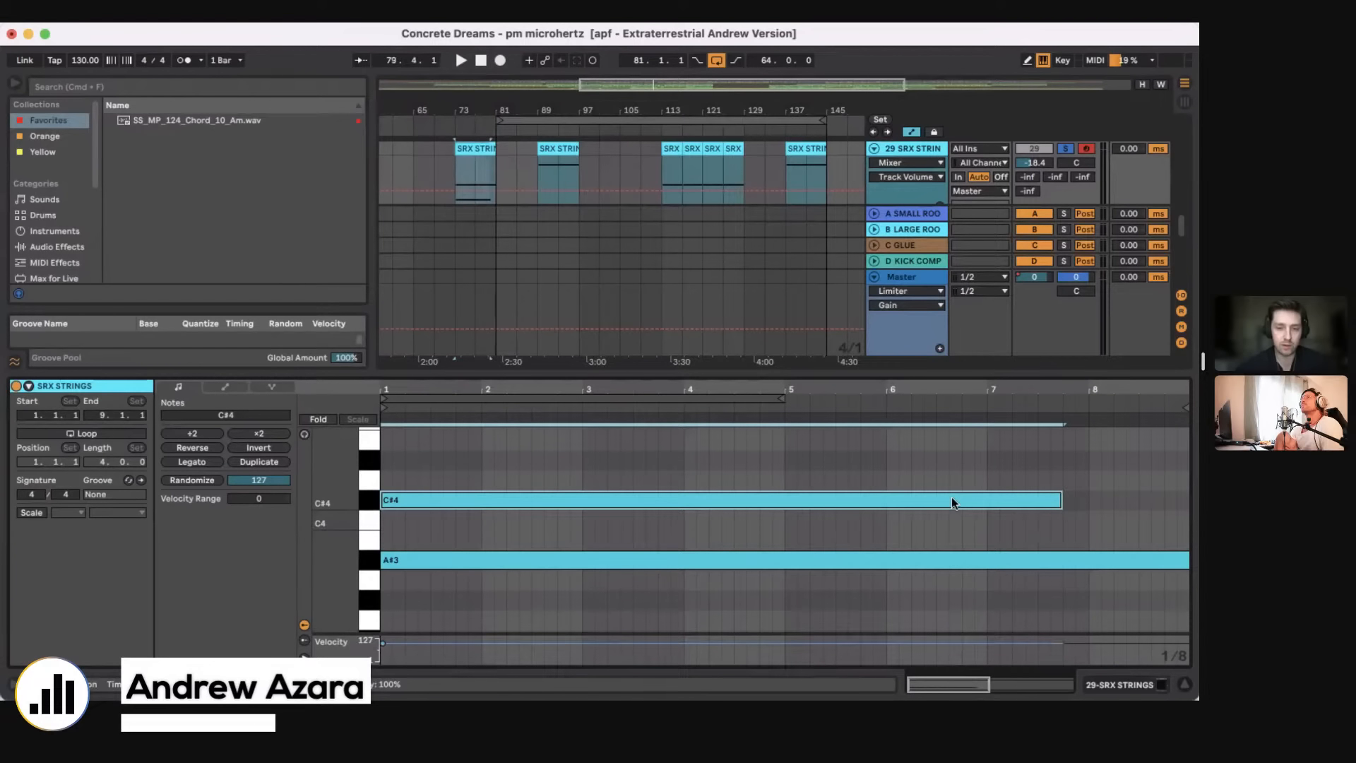
pyautogui.scroll(1, 947, 509)
pyautogui.press('space')
pyautogui.press('super+z')
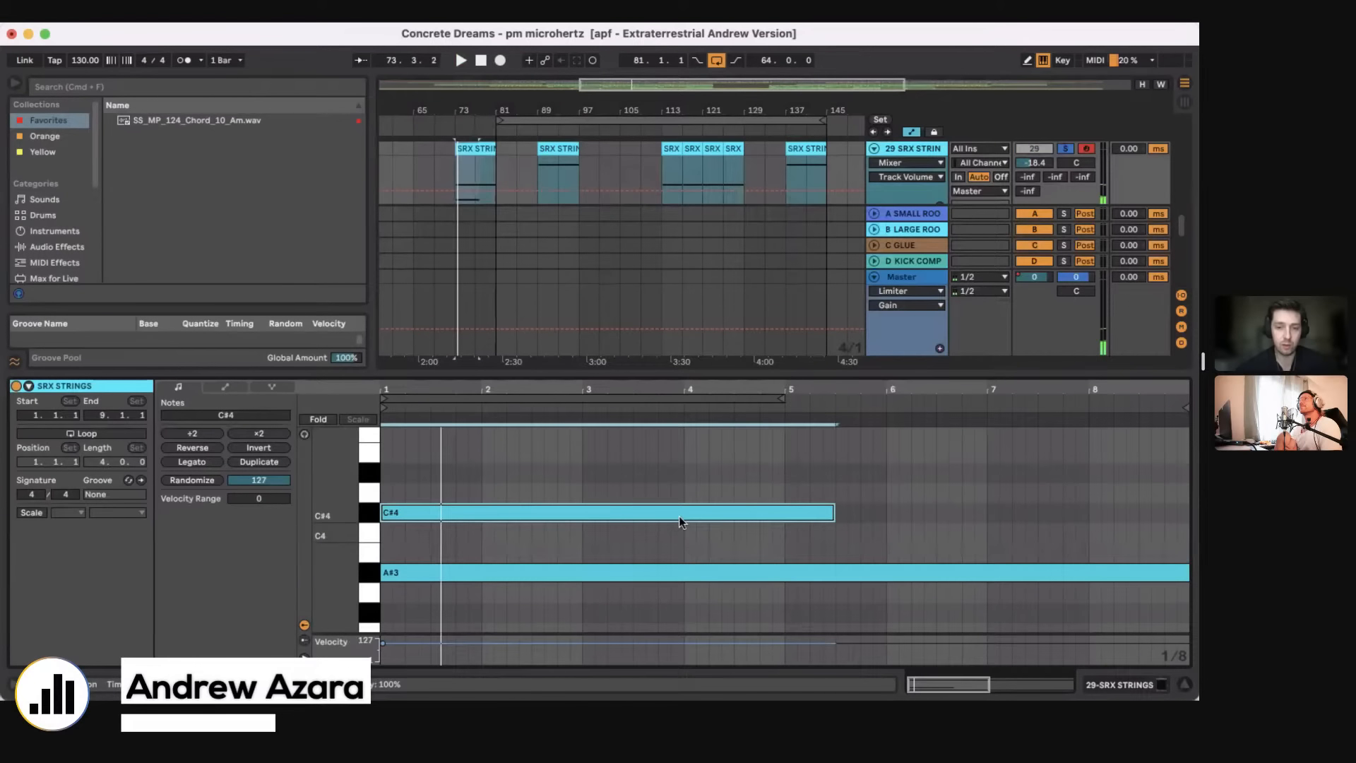
pyautogui.press('super+z')
# Step: Hide the clip view and briefly play the soloed SRX STRINGS track from bar 89
pyautogui.press('space')
pyautogui.press('super+alt+l')
pyautogui.scroll(4, 565, 312)
pyautogui.click(538, 291)
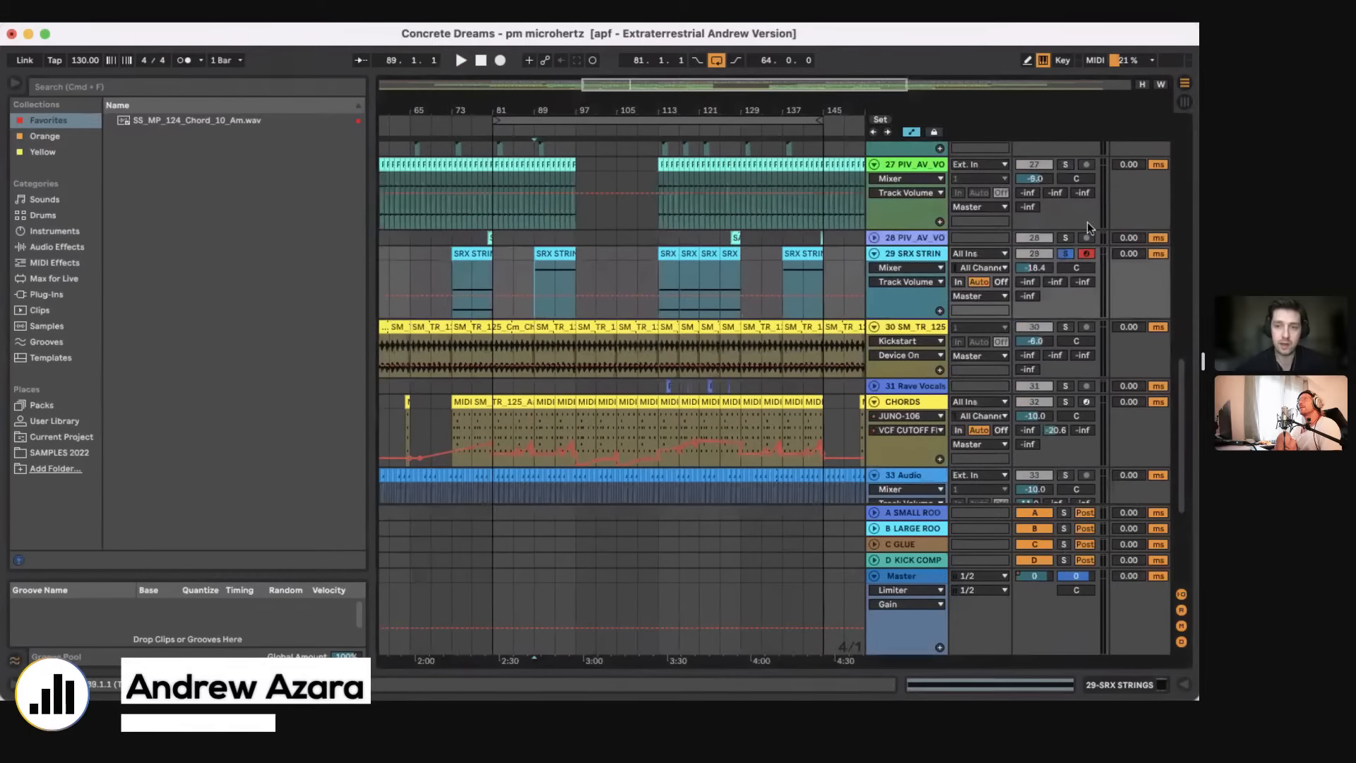
pyautogui.press('space')
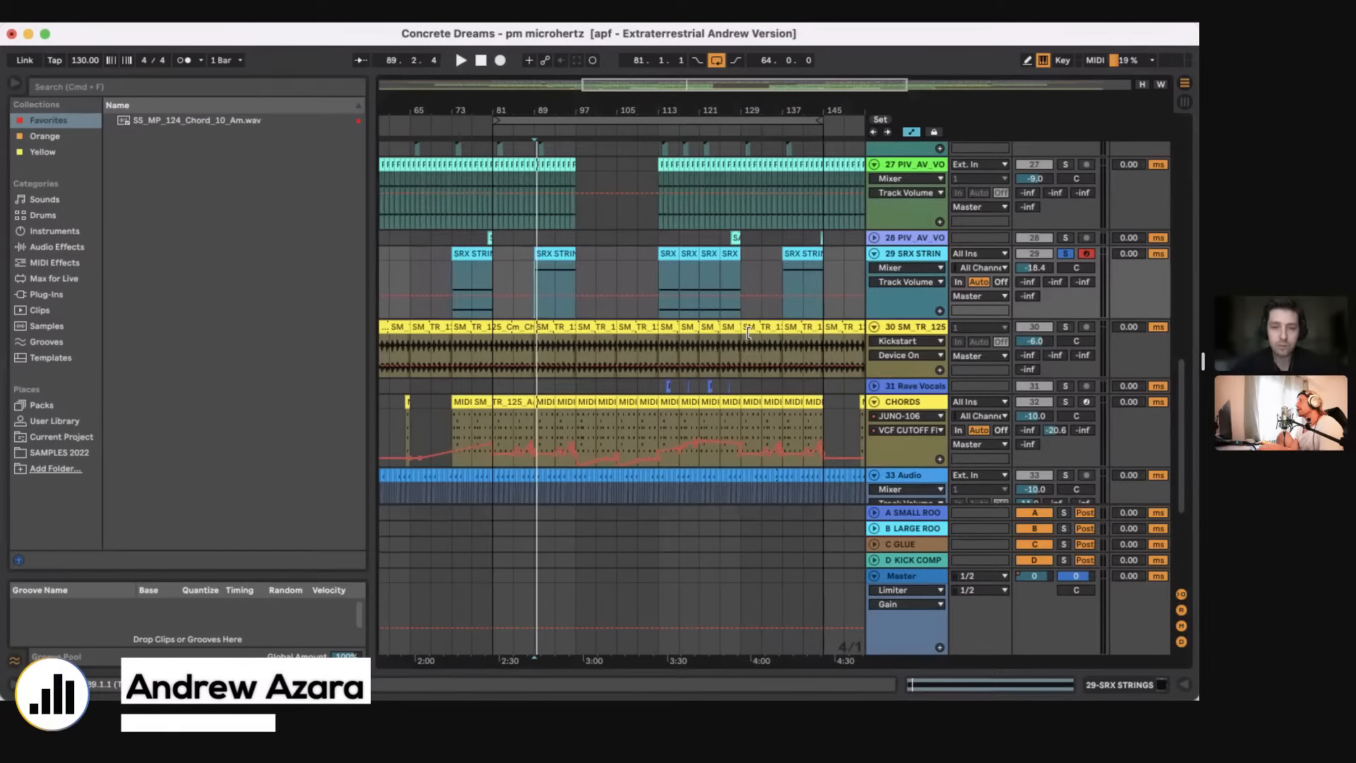
# Step: Return to the SAMPLE track and place the insert marker at bar 105
pyautogui.scroll(5, 748, 333)
pyautogui.scroll(10, 749, 333)
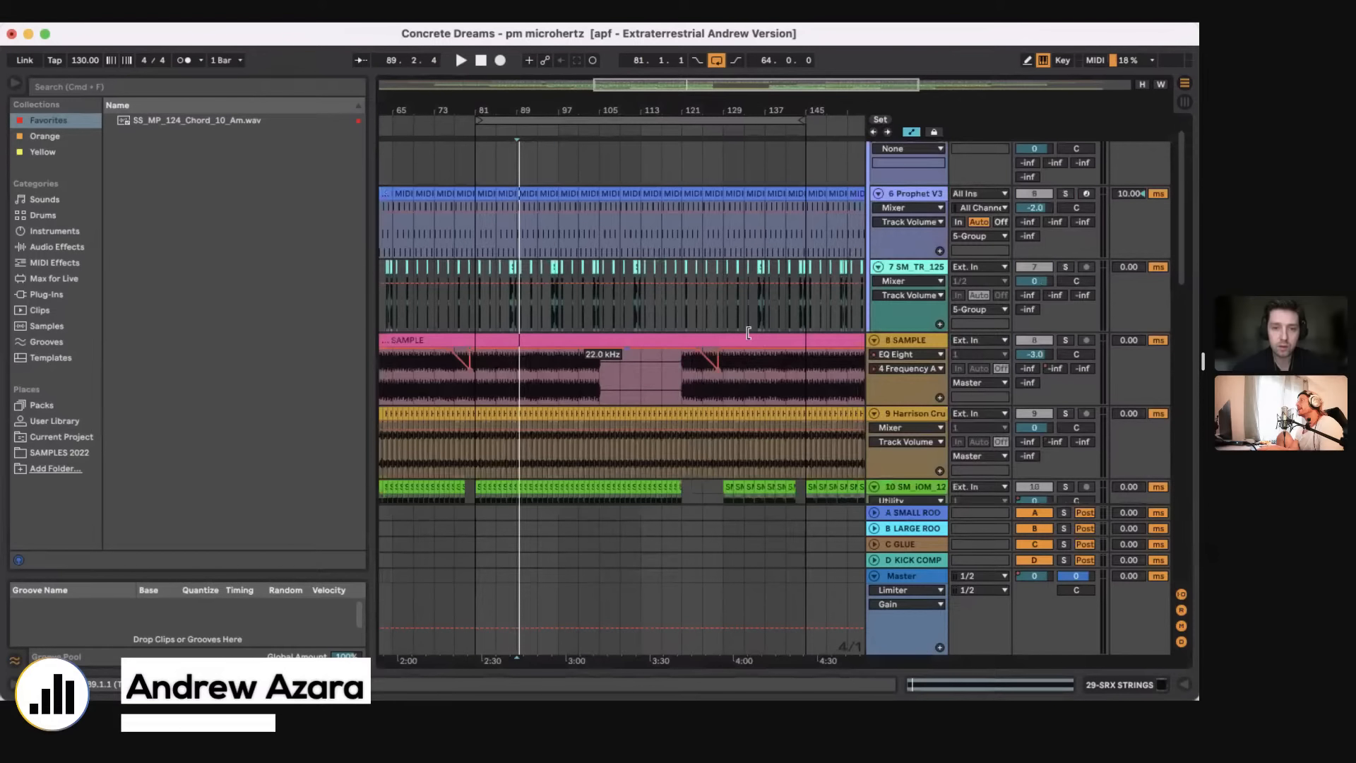
pyautogui.scroll(3, 748, 333)
pyautogui.click(600, 414)
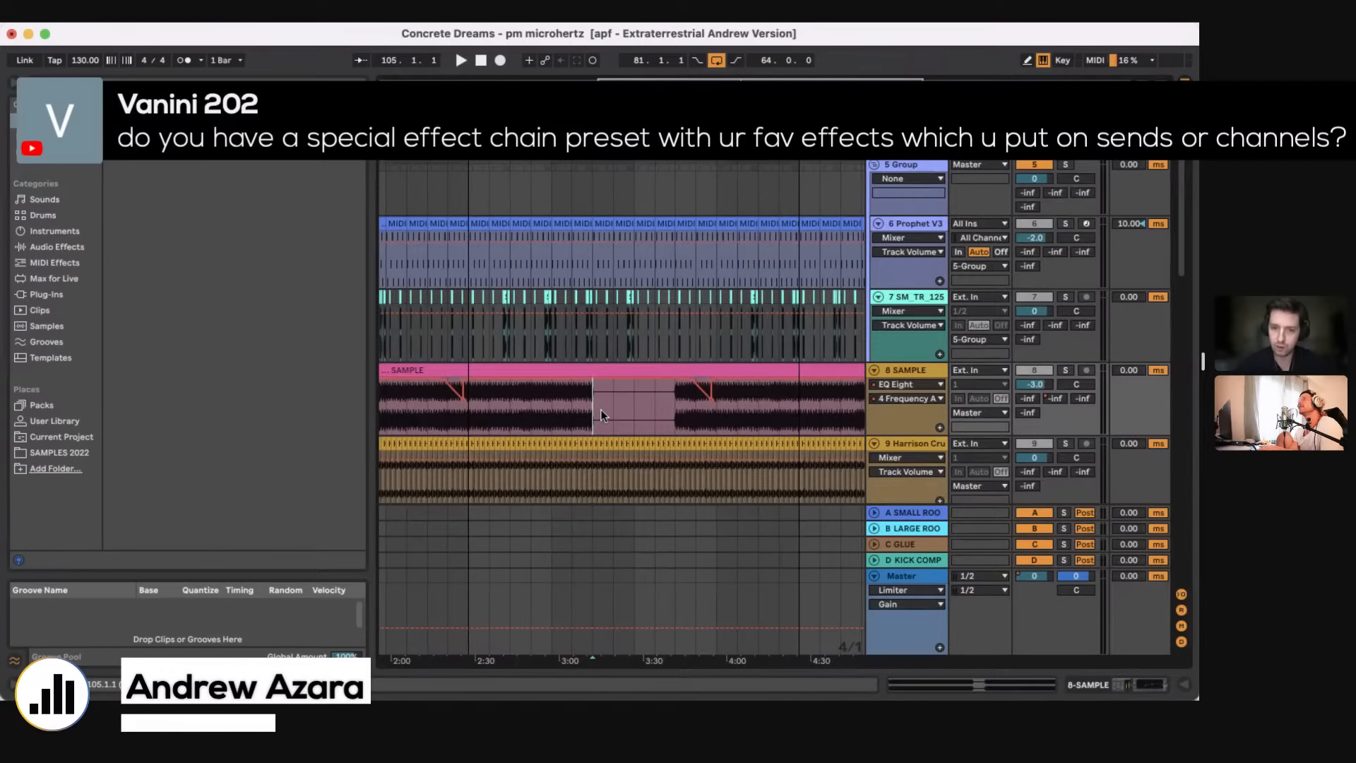
# Step: Show the devices of the CHORDS track and open the JUNO-106 plug-in window to examine its patch and built-in effects
pyautogui.scroll(-15, 601, 416)
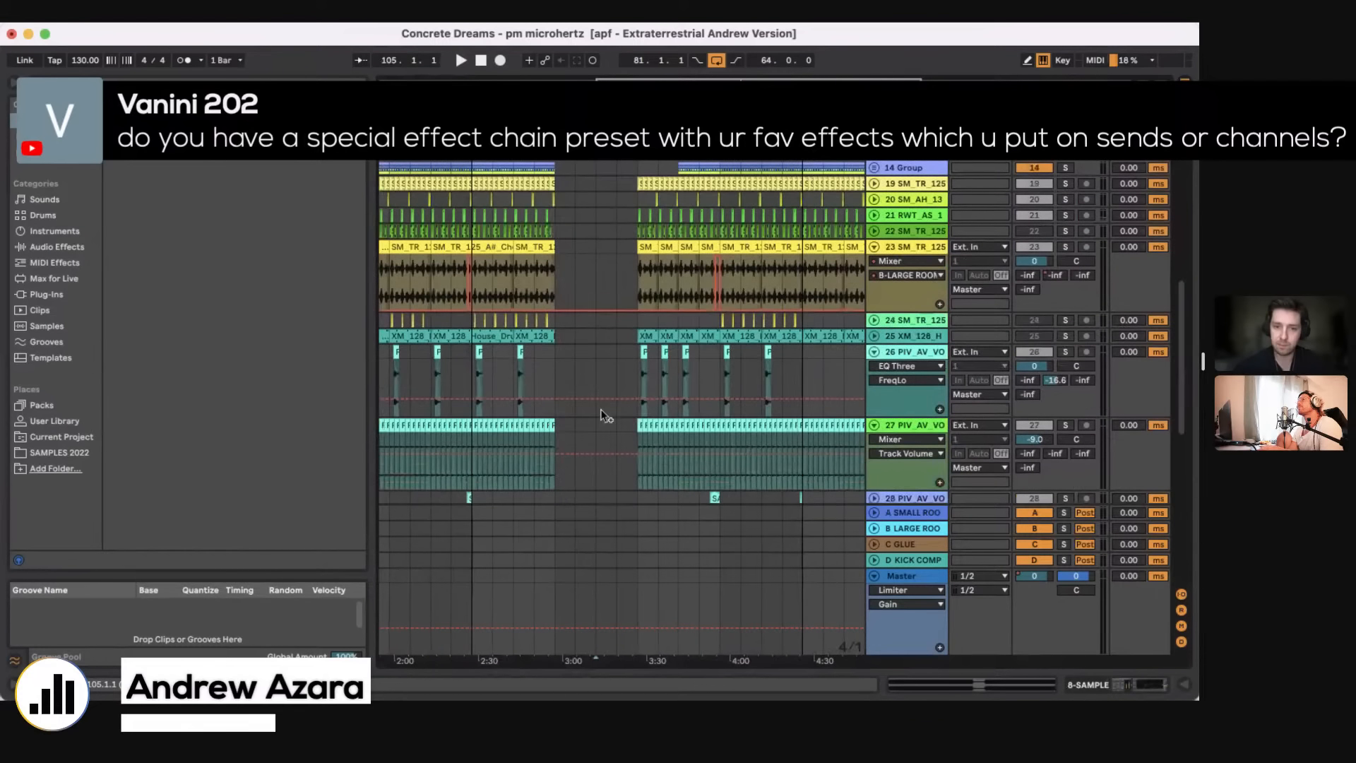
pyautogui.scroll(-3, 602, 415)
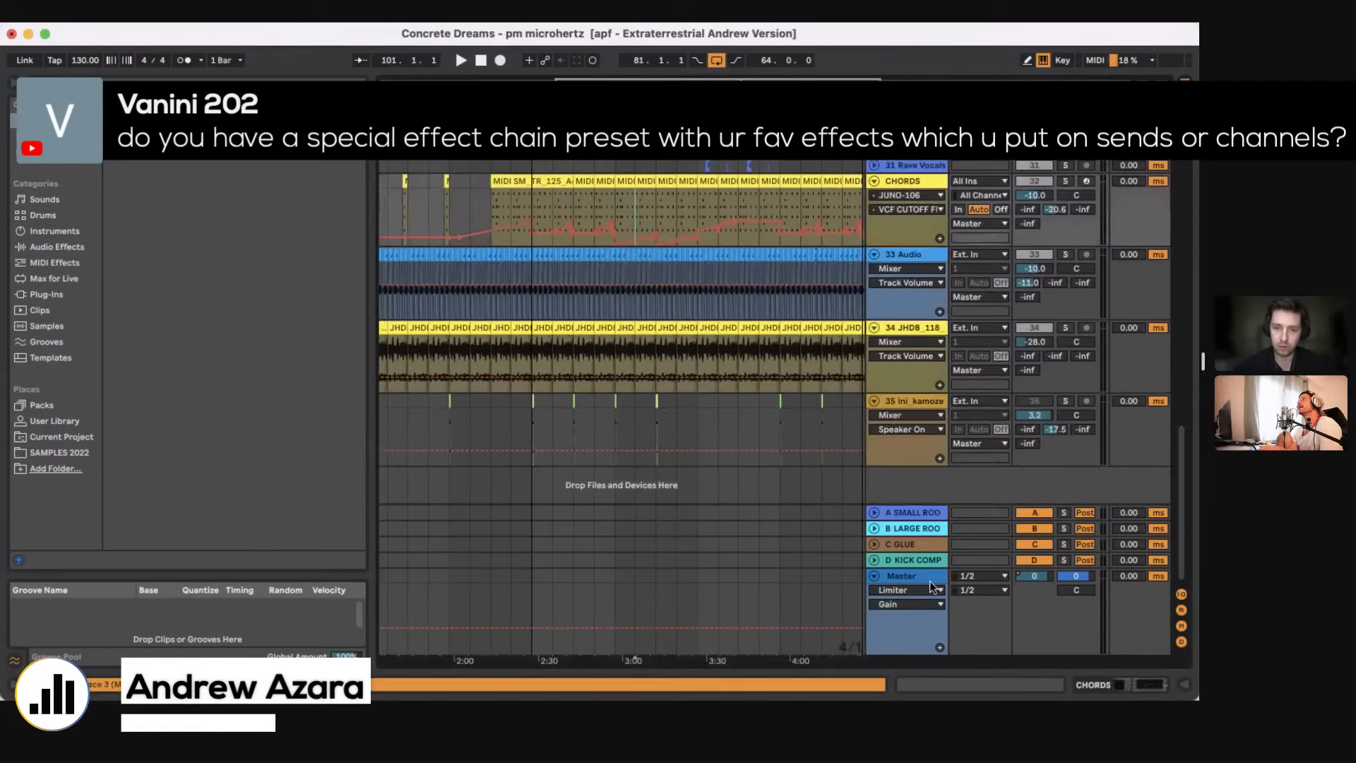
pyautogui.click(1118, 686)
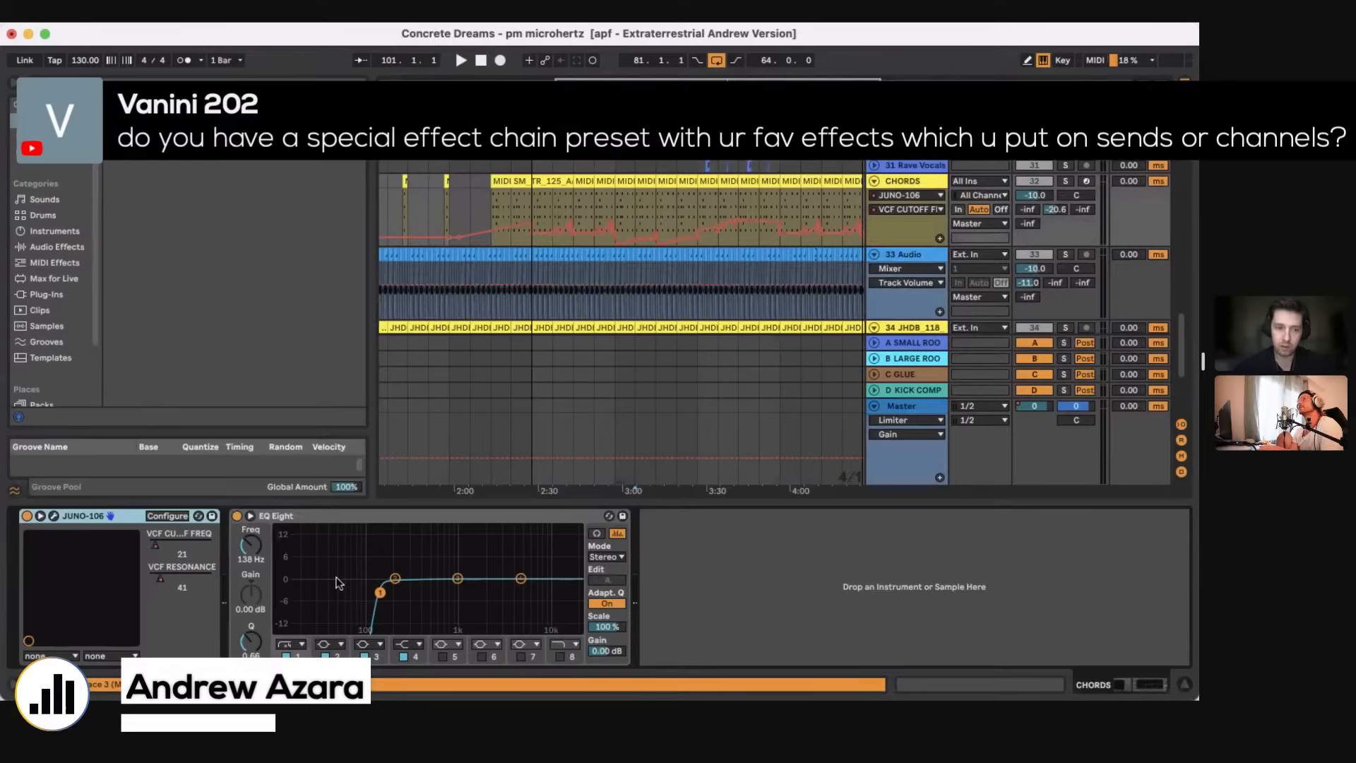
pyautogui.click(53, 517)
pyautogui.moveTo(845, 245); pyautogui.dragTo(254, 202)
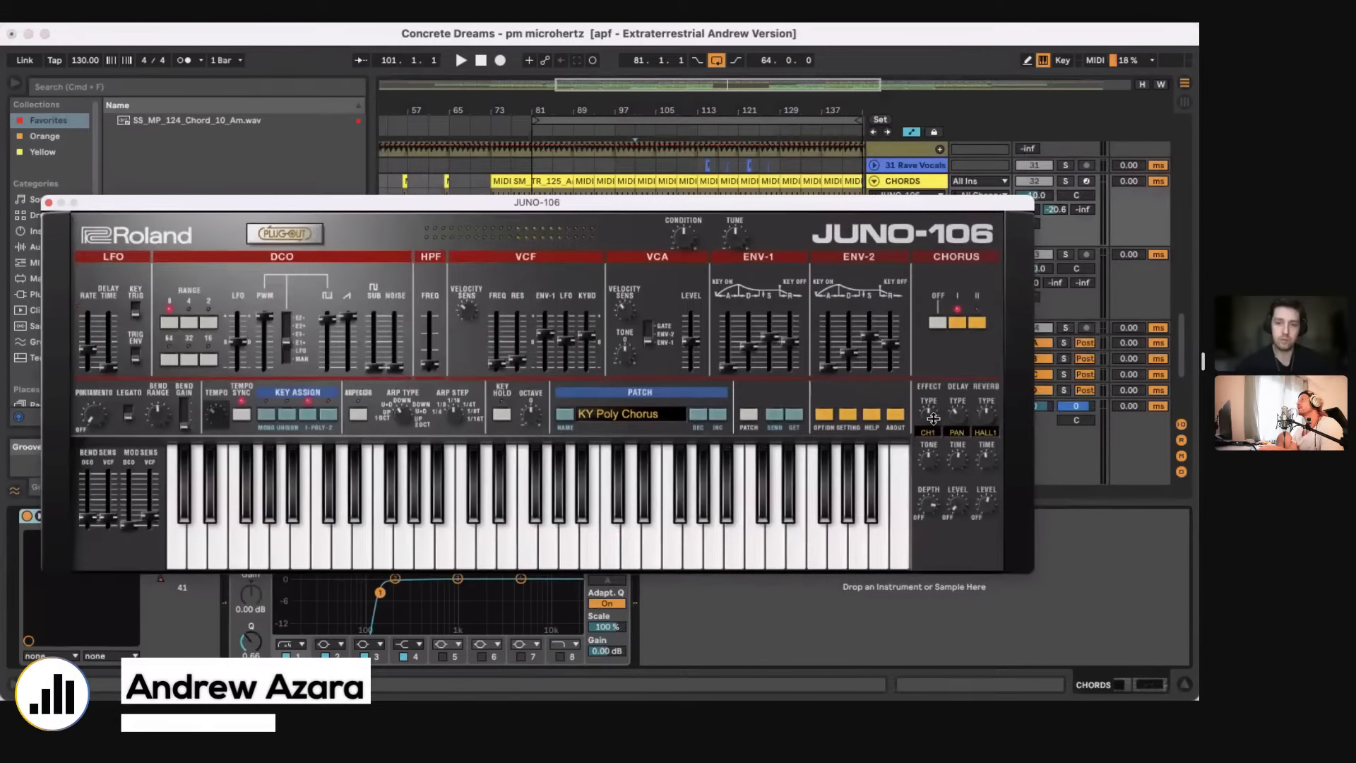
# Step: Move the JUNO-106 window clear of the tracks, display the B-LARGE ROOM send automation on CHORDS, and solo that track
pyautogui.moveTo(751, 204); pyautogui.dragTo(861, 462)
pyautogui.click(1058, 210)
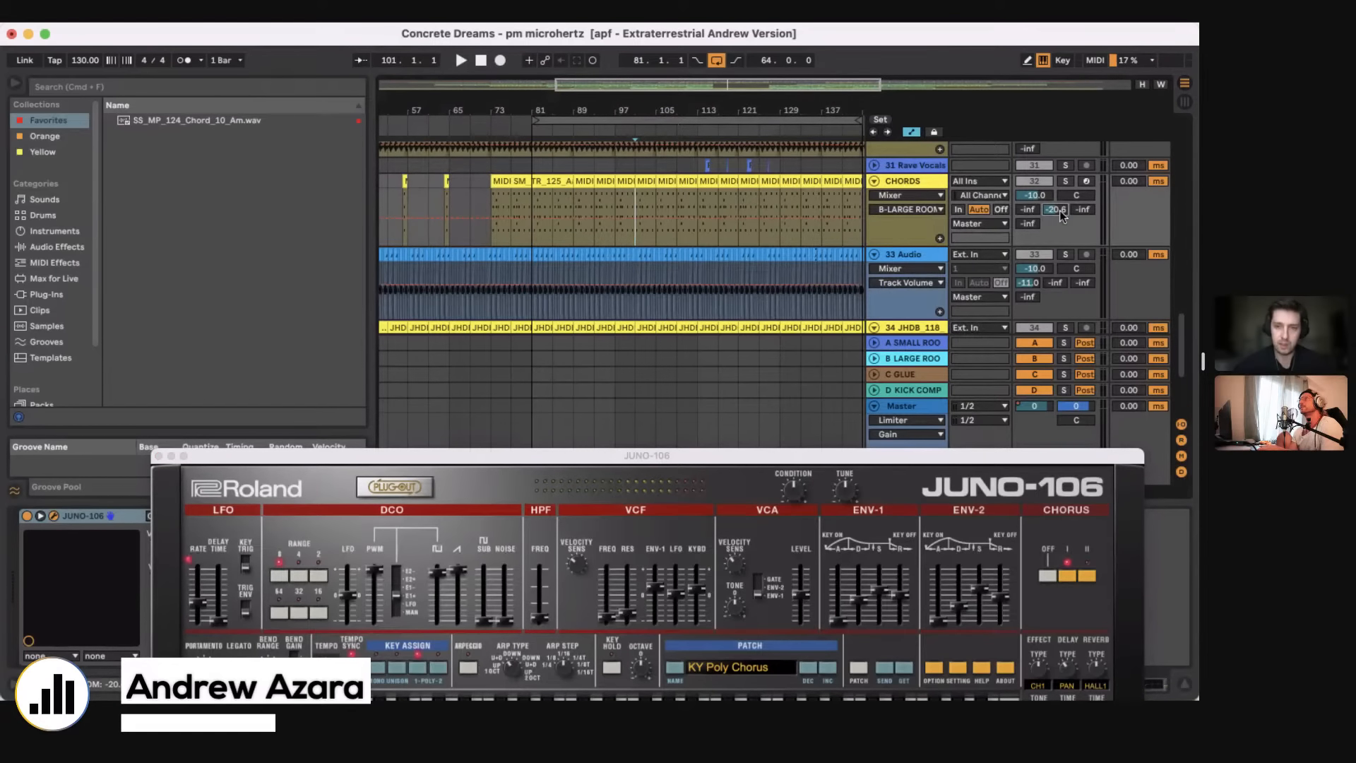
pyautogui.click(1066, 181)
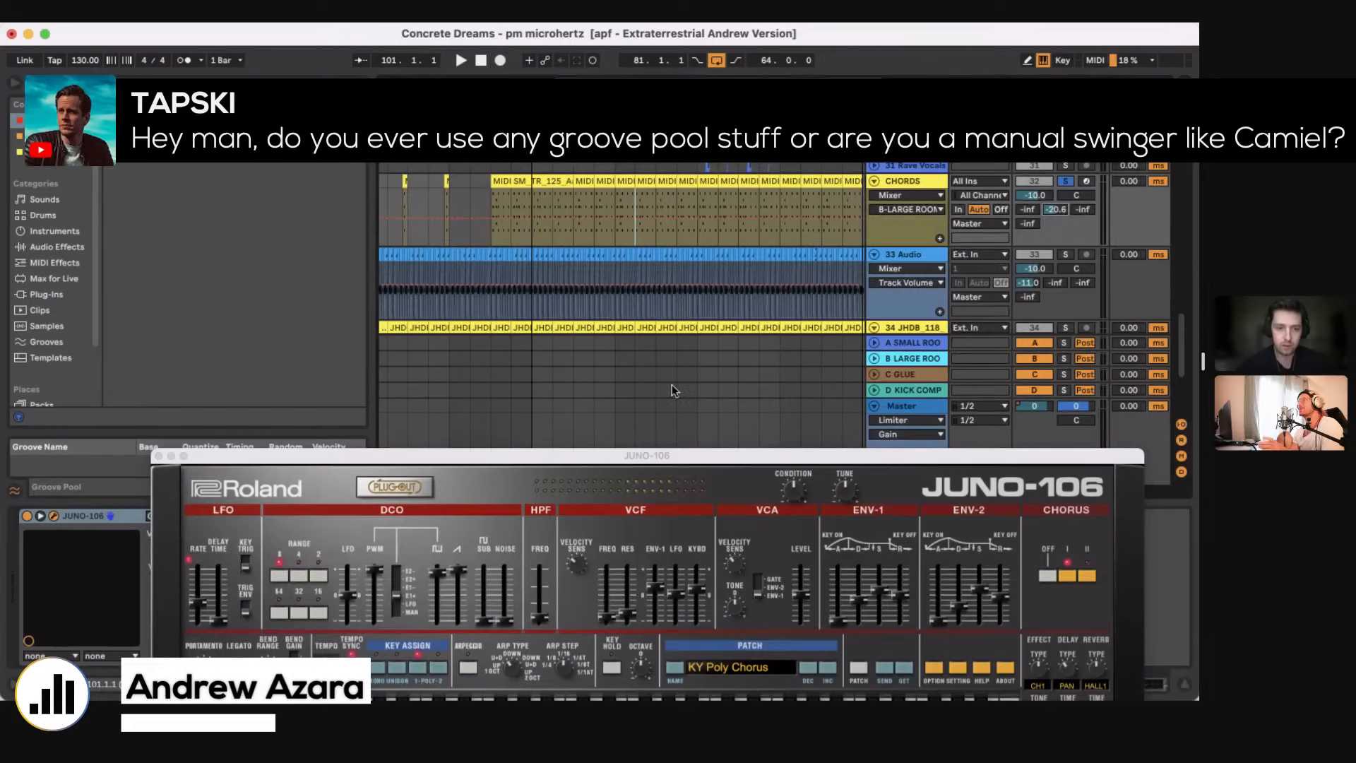
# Step: Close the JUNO-106 window and hide the device view
pyautogui.moveTo(227, 455); pyautogui.dragTo(674, 431)
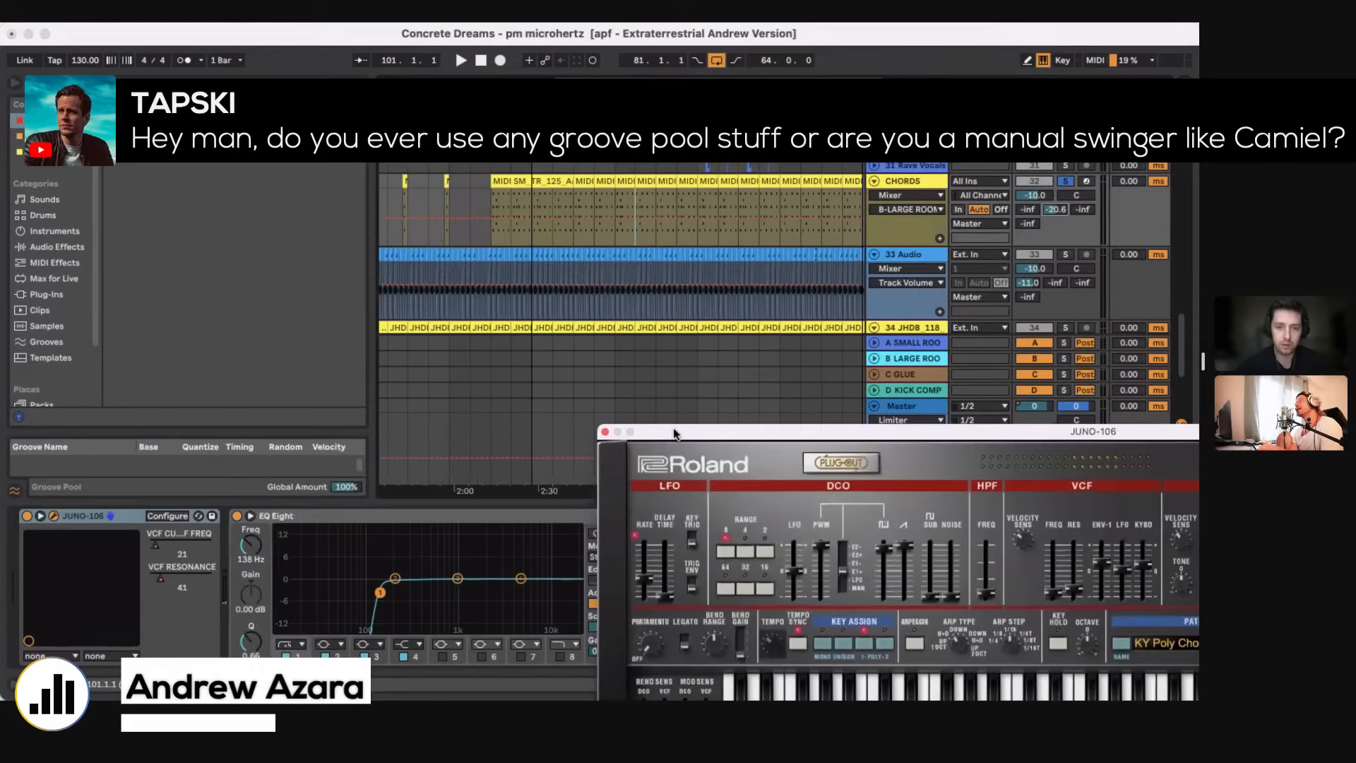
pyautogui.click(604, 433)
pyautogui.scroll(15, 585, 320)
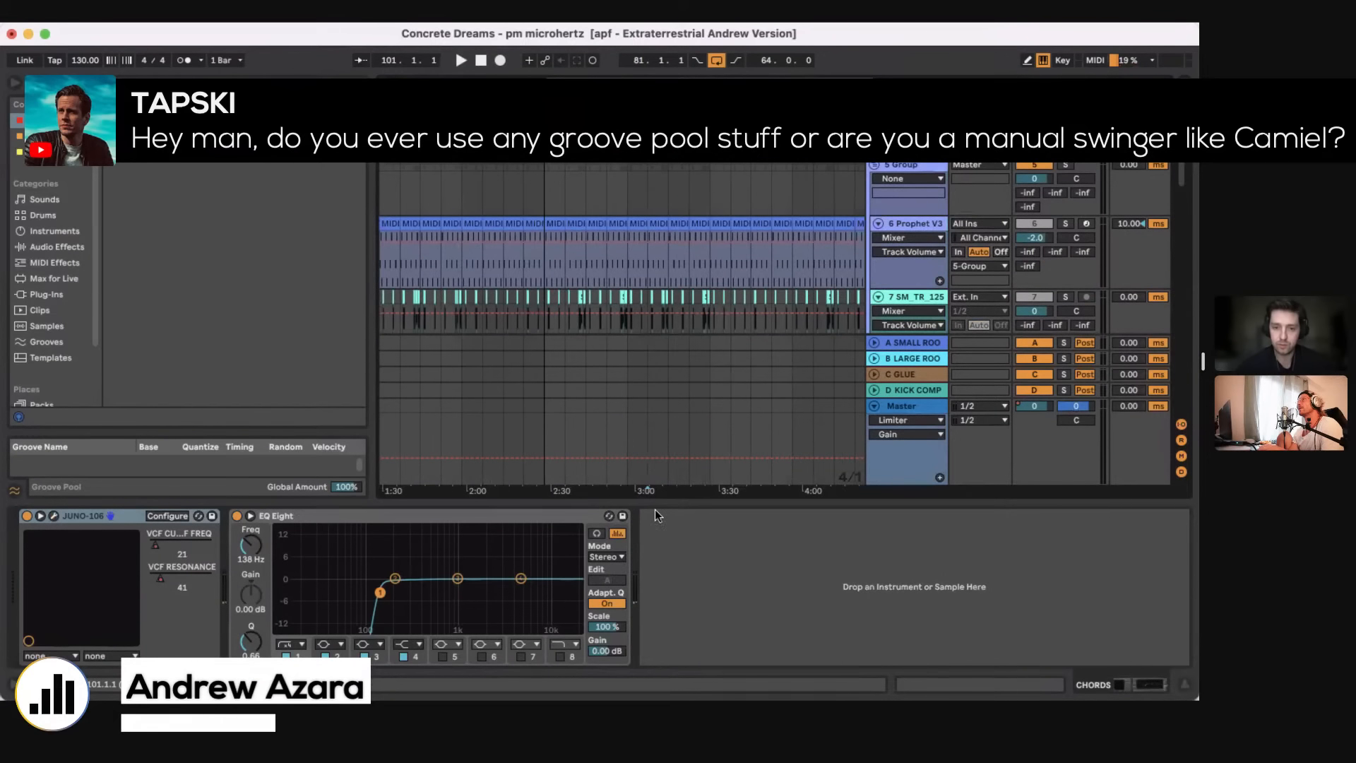
pyautogui.press('super+alt+l')
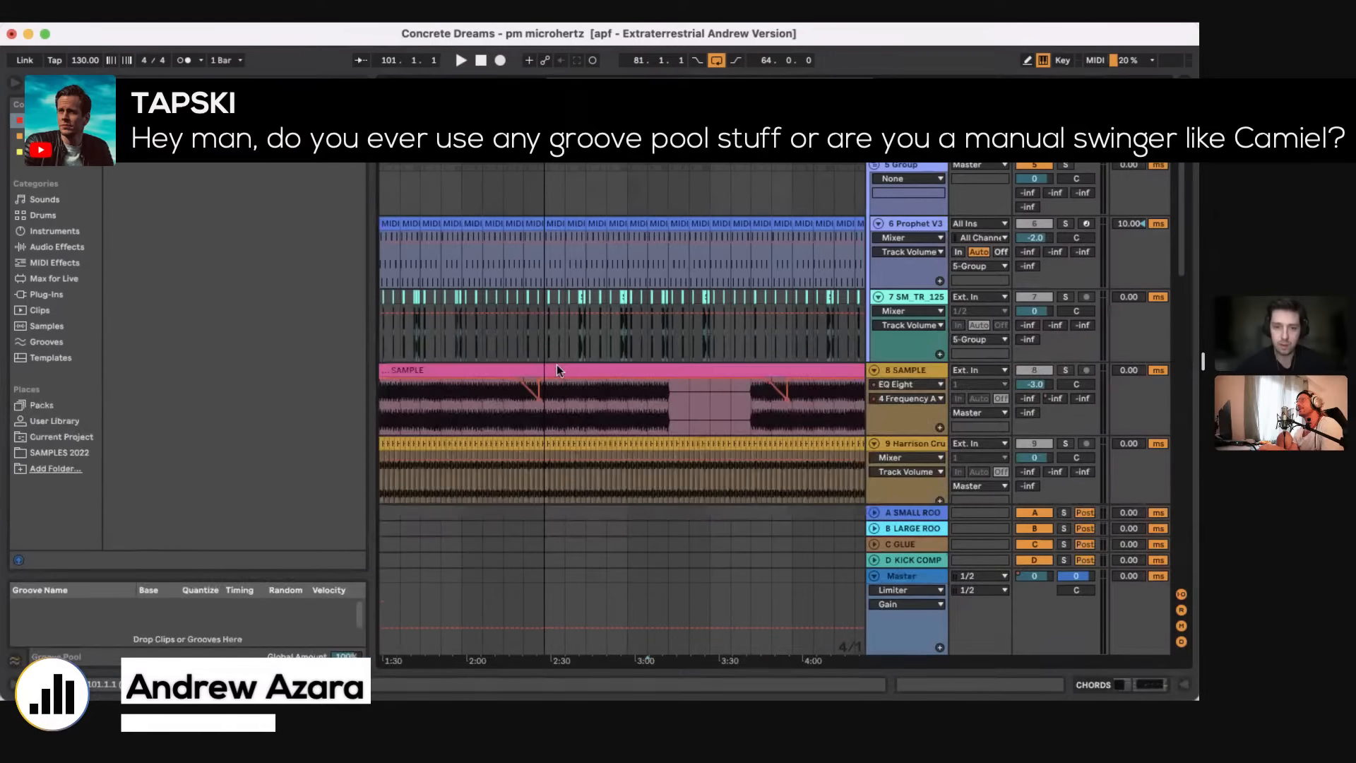
# Step: Place the insert marker at bar 81 on the SM_TR_125 bass track and unfold track 20 SM_AH_13
pyautogui.click(538, 346)
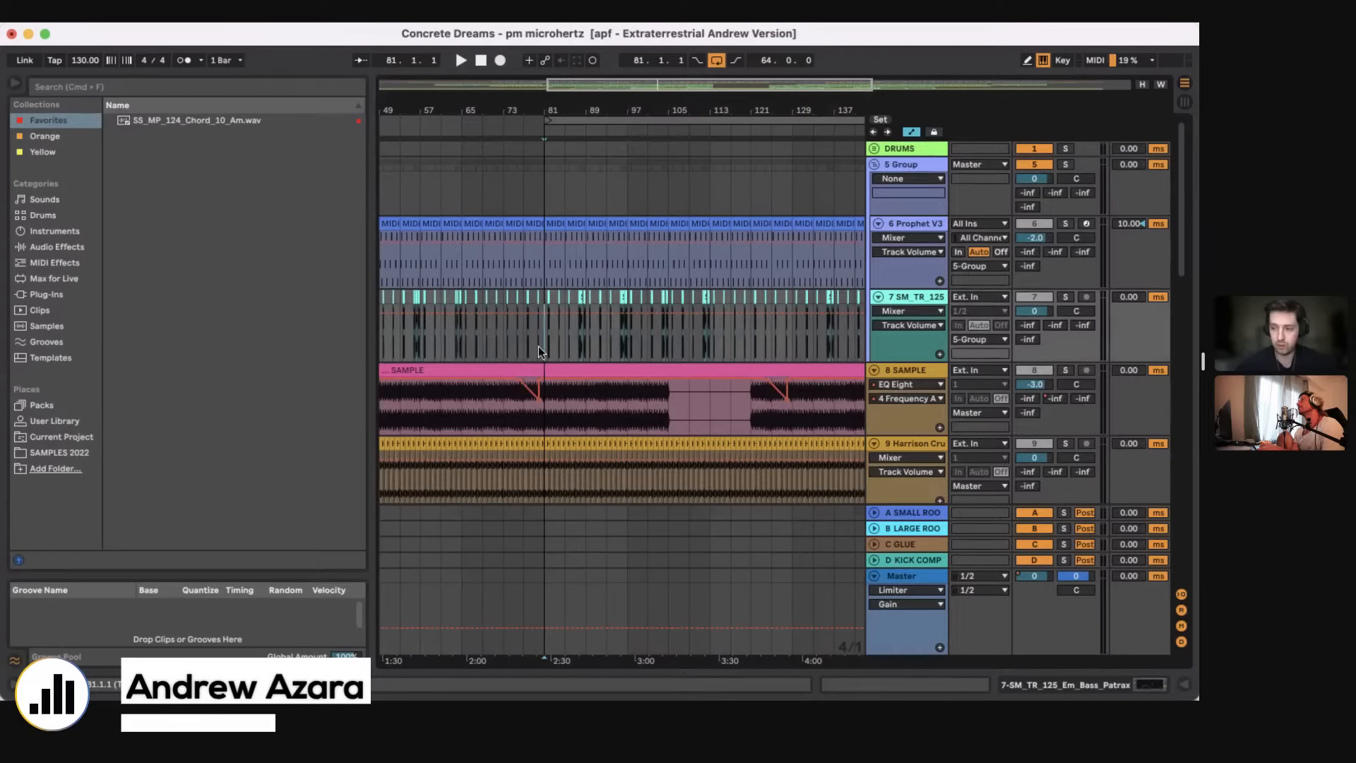
pyautogui.scroll(-1, 578, 185)
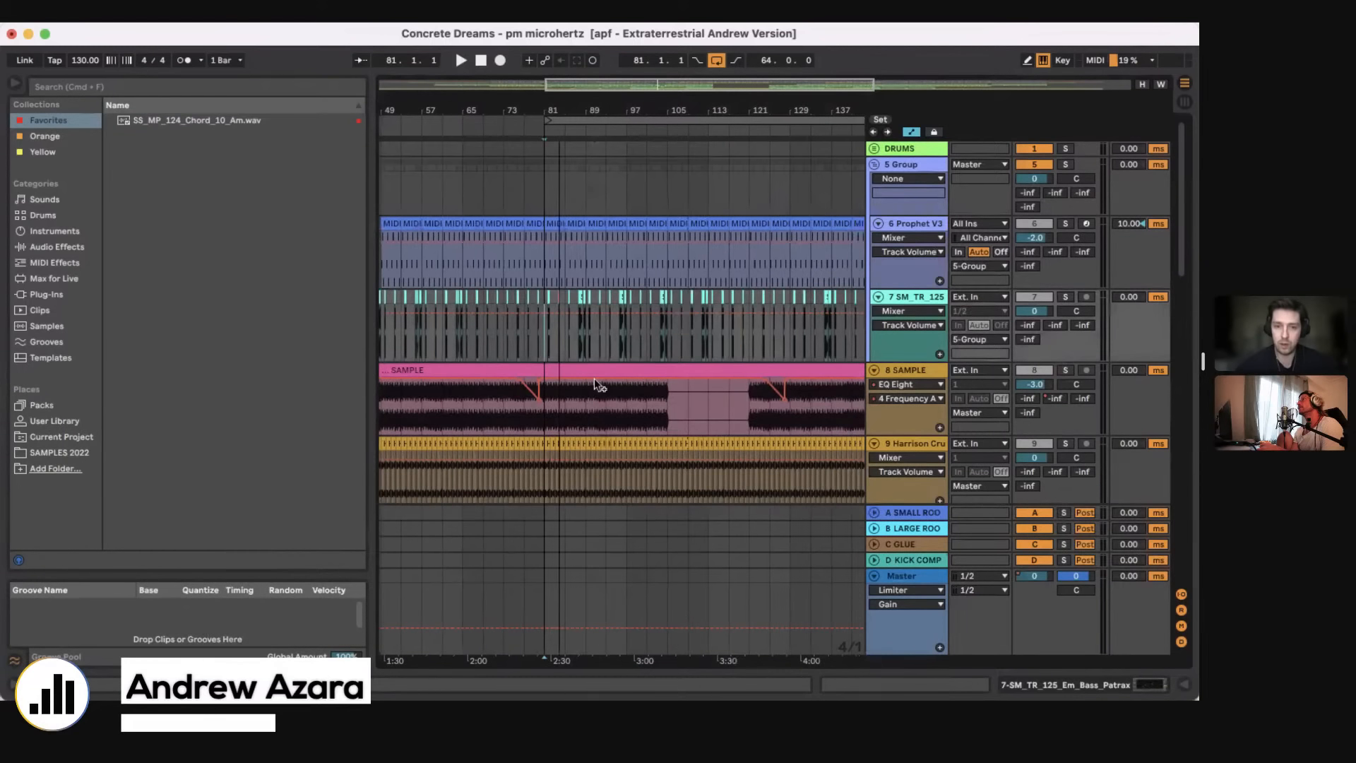
pyautogui.scroll(-10, 594, 378)
pyautogui.scroll(5, 595, 378)
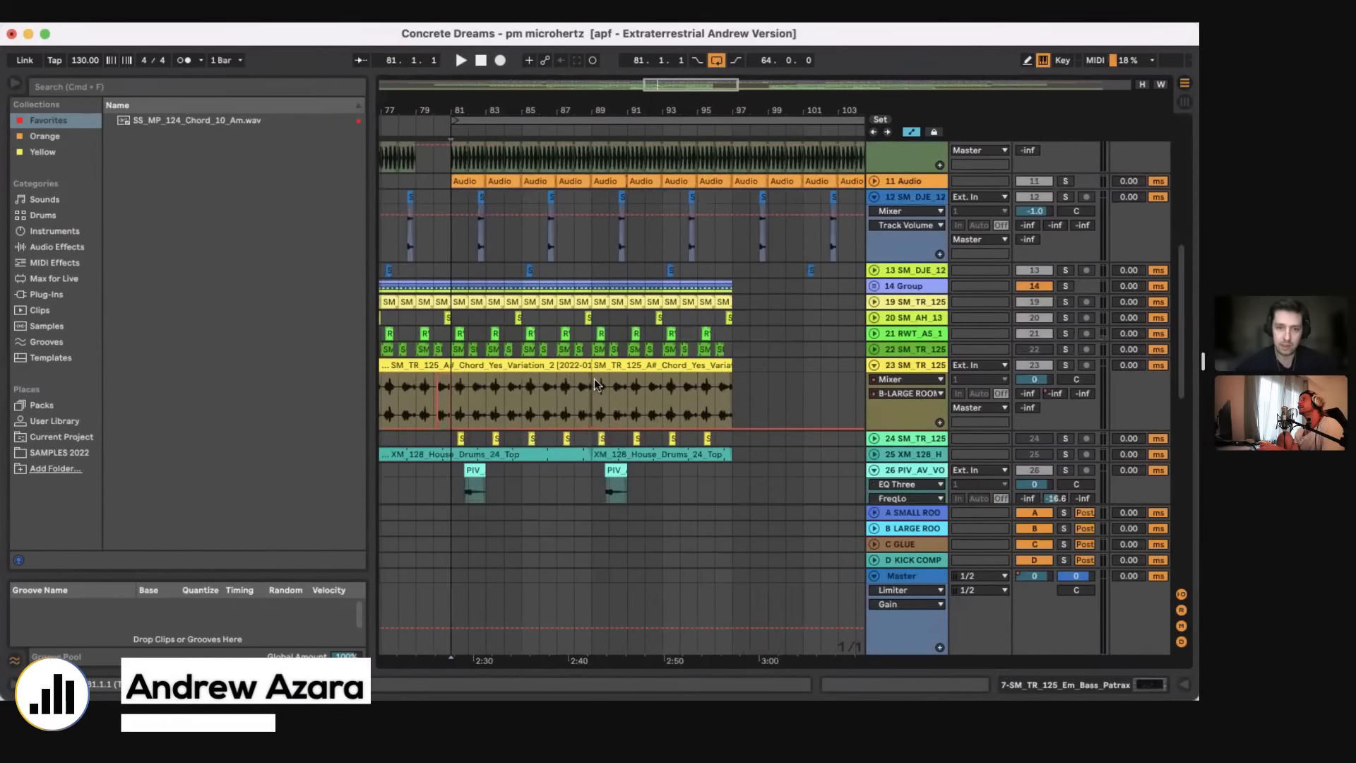
pyautogui.scroll(-2, 595, 379)
pyautogui.click(872, 274)
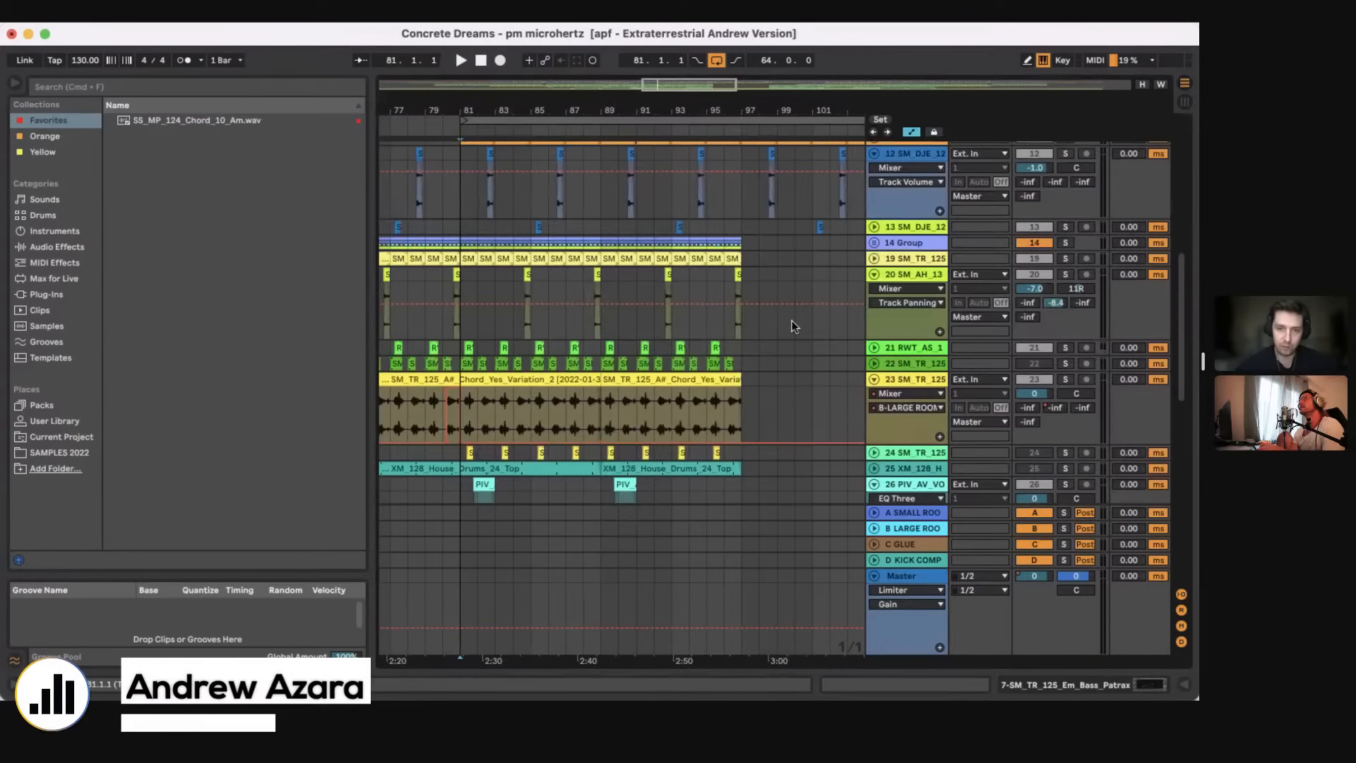
# Step: Zoom in around bar 89 and select the PIV_AV_VOICES clip on track 26 to examine it
pyautogui.scroll(-5, 791, 320)
pyautogui.moveTo(618, 104); pyautogui.dragTo(622, 183)
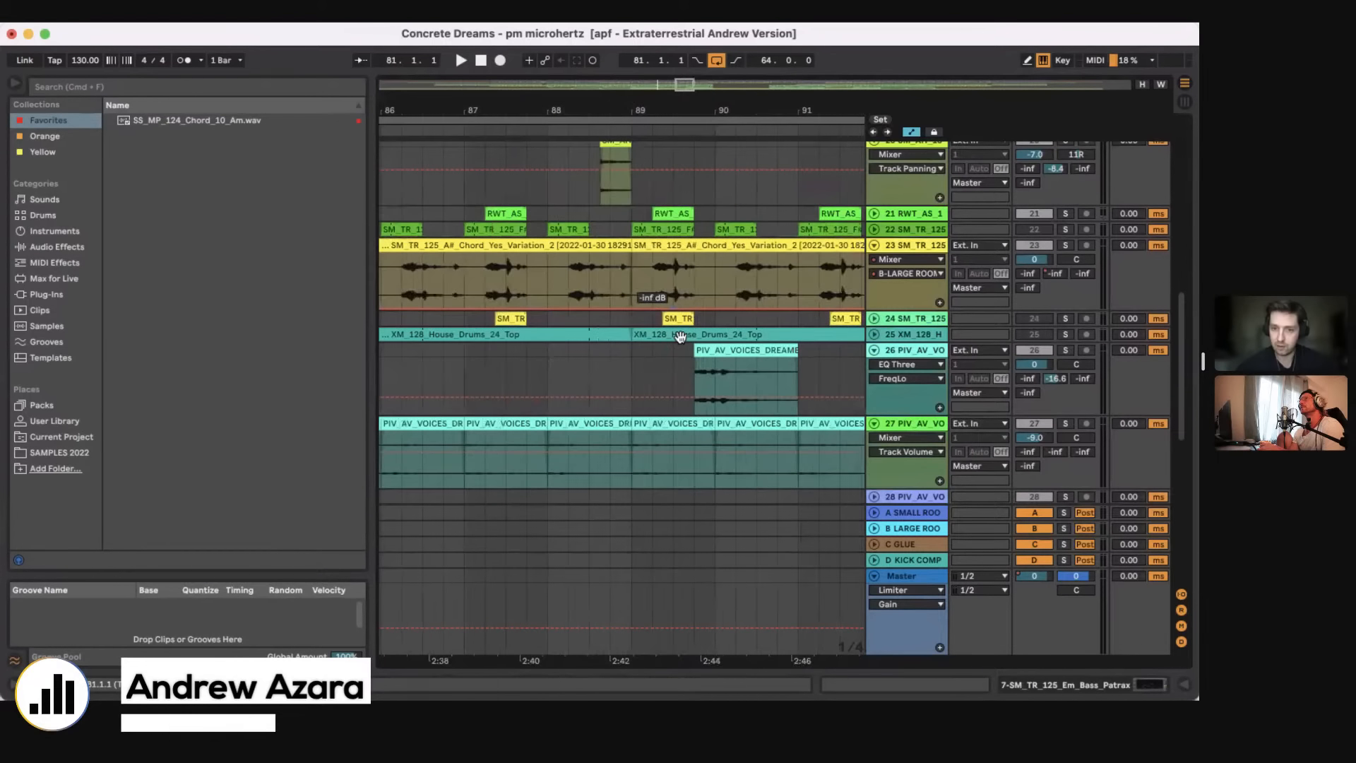
pyautogui.click(693, 366)
pyautogui.click(721, 349)
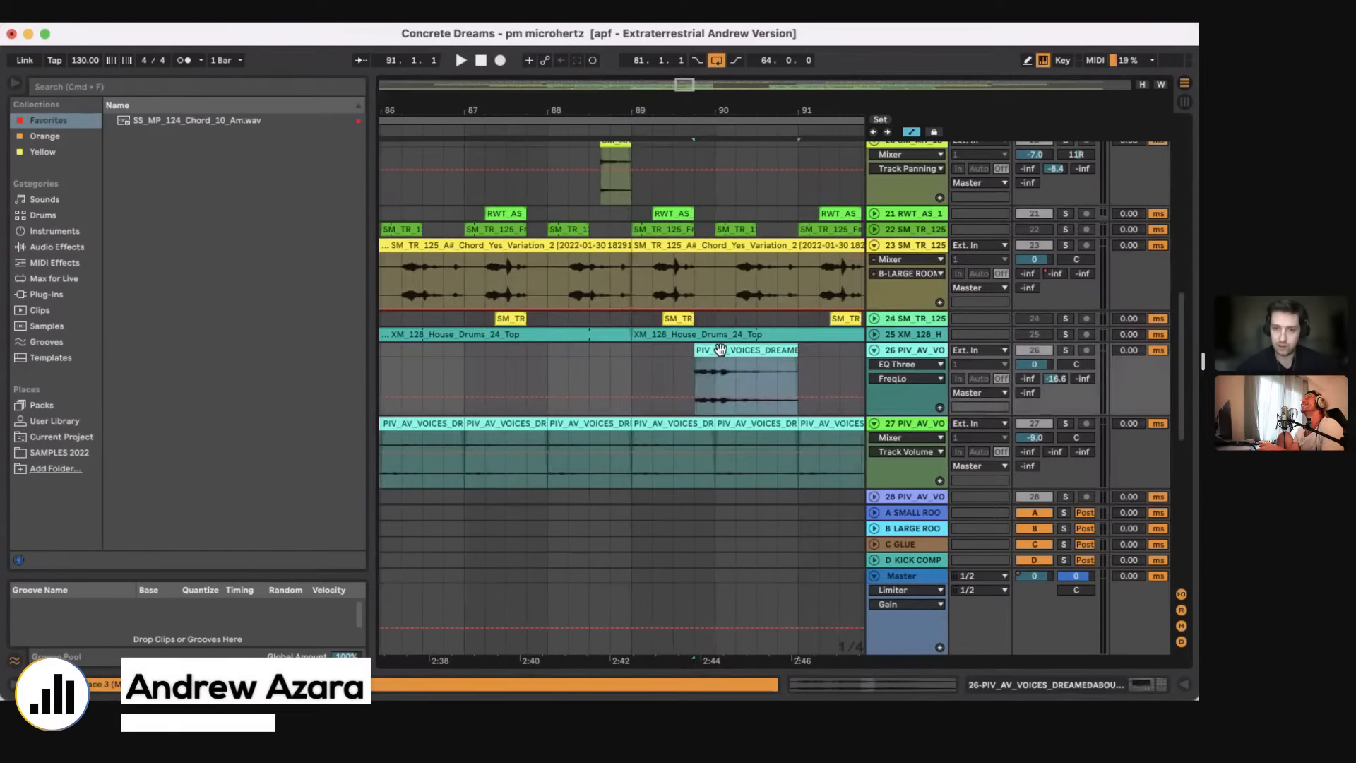
pyautogui.moveTo(726, 351); pyautogui.dragTo(713, 355)
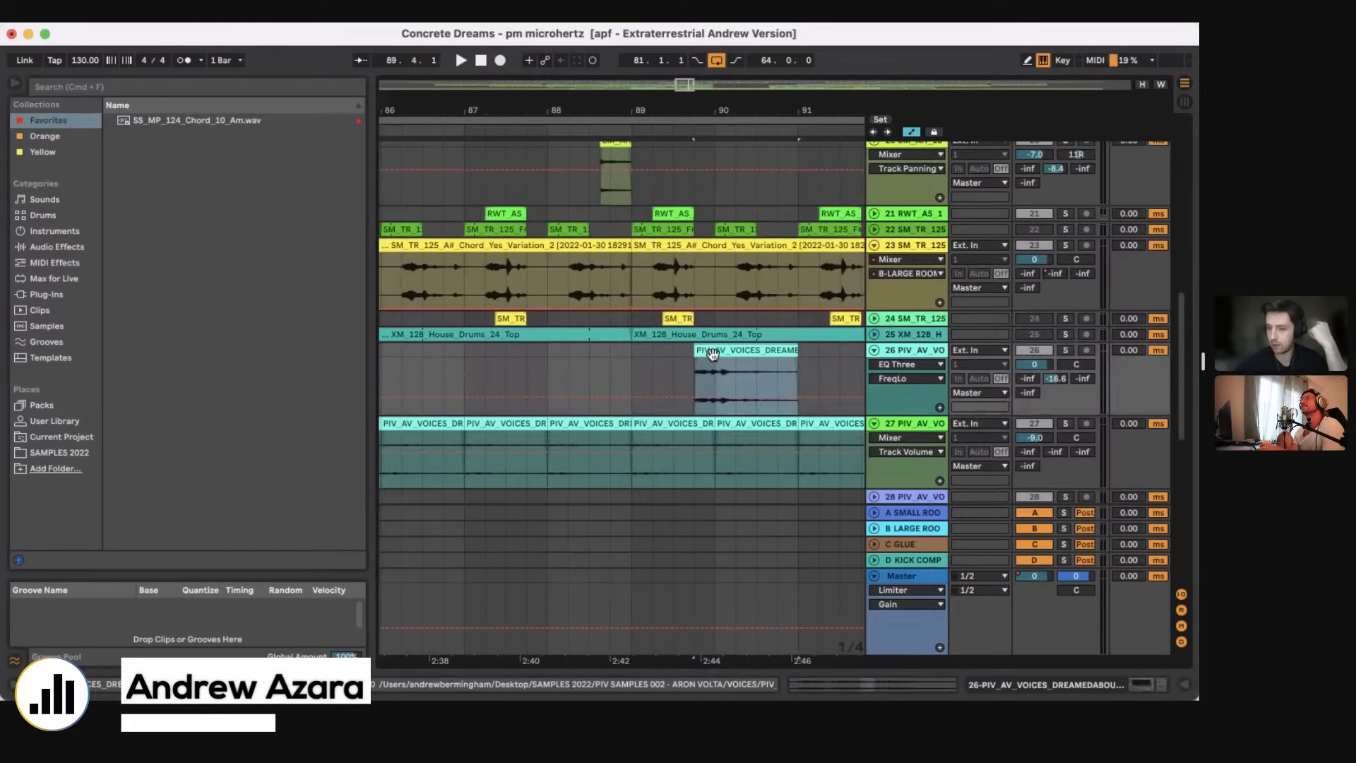
# Step: Unfold tracks 21 and 22, solo the RWT_AS vocal track, and play it briefly from the middle of bar 89
pyautogui.click(874, 230)
pyautogui.click(874, 213)
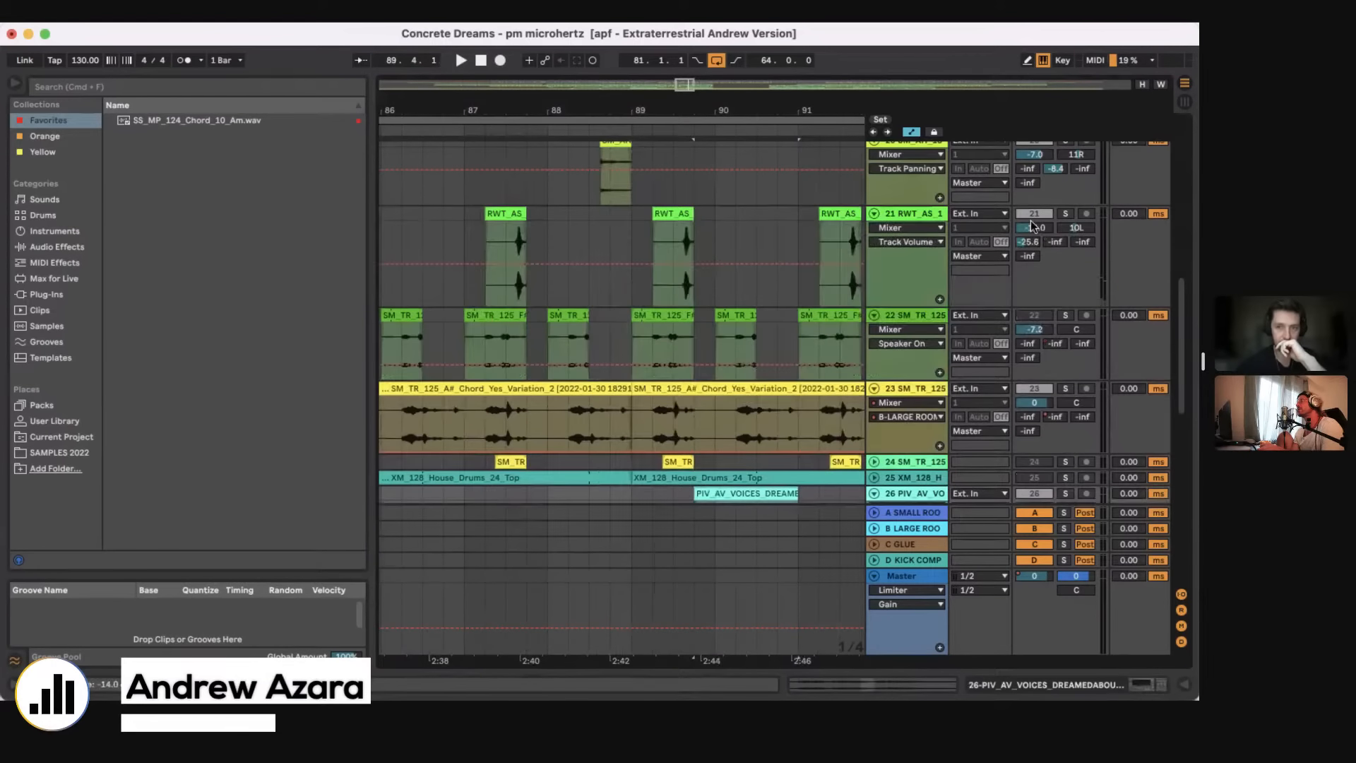
pyautogui.click(1066, 214)
pyautogui.click(672, 240)
pyautogui.press('space')
pyautogui.press('space')
pyautogui.press('space')
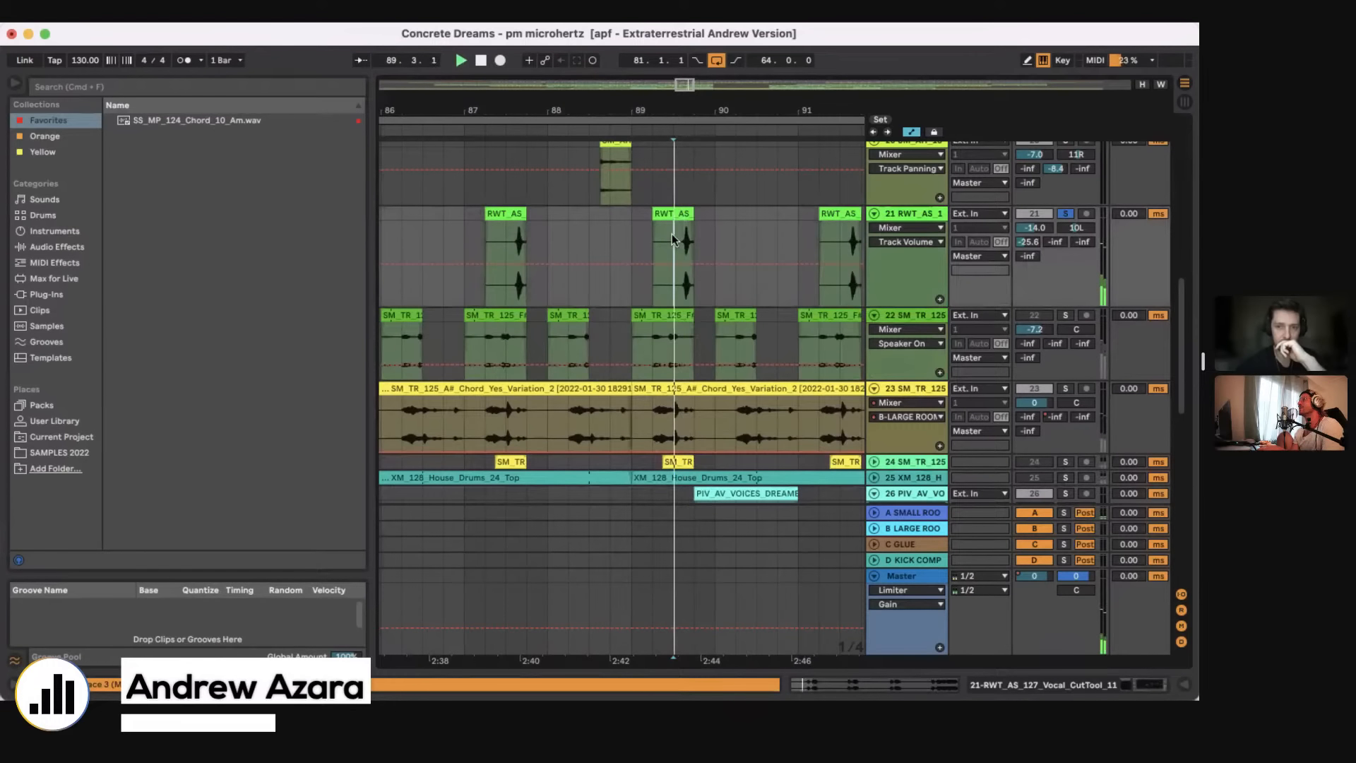
pyautogui.press('-')
pyautogui.press('-')
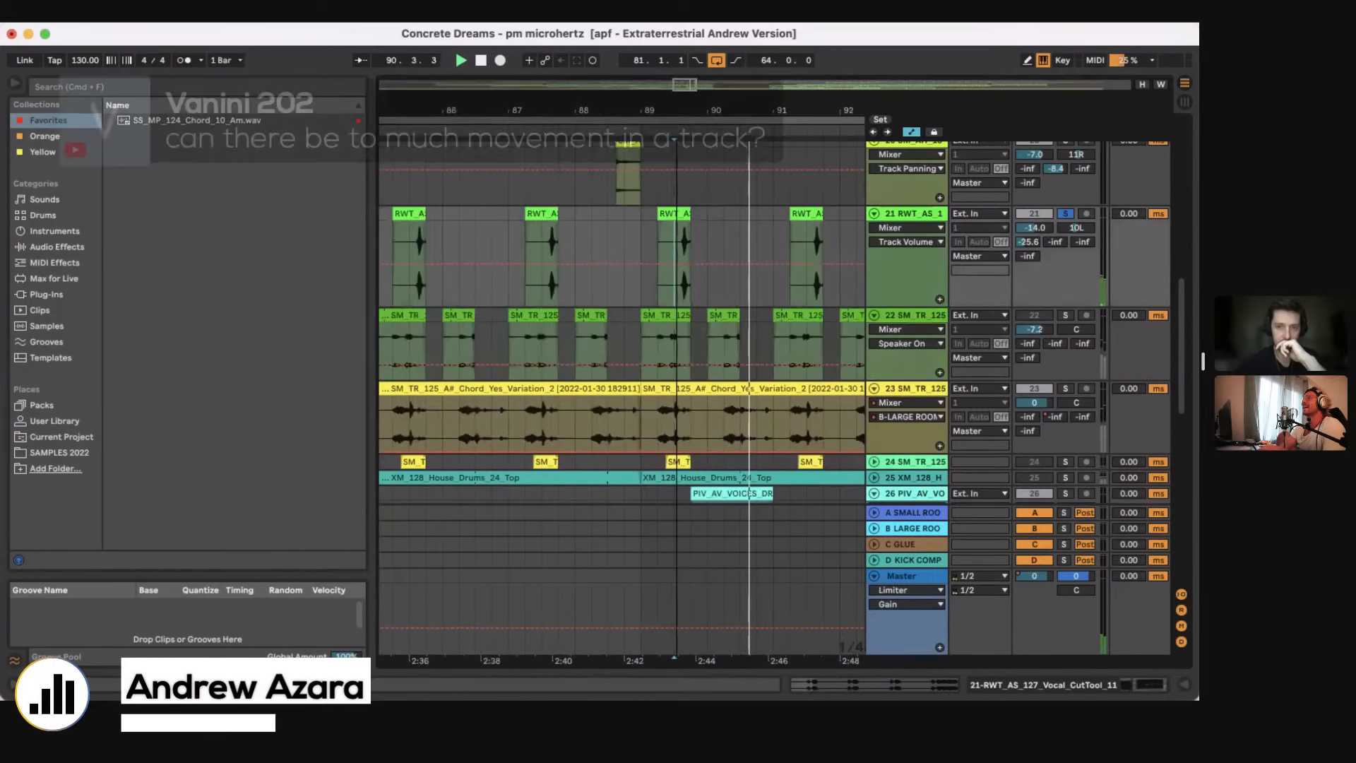
# Step: Unsolo the RWT_AS vocal track and shorten the arrangement loop starting at bar 81 to 16 bars
pyautogui.click(1067, 212)
pyautogui.press('-')
pyautogui.press('-')
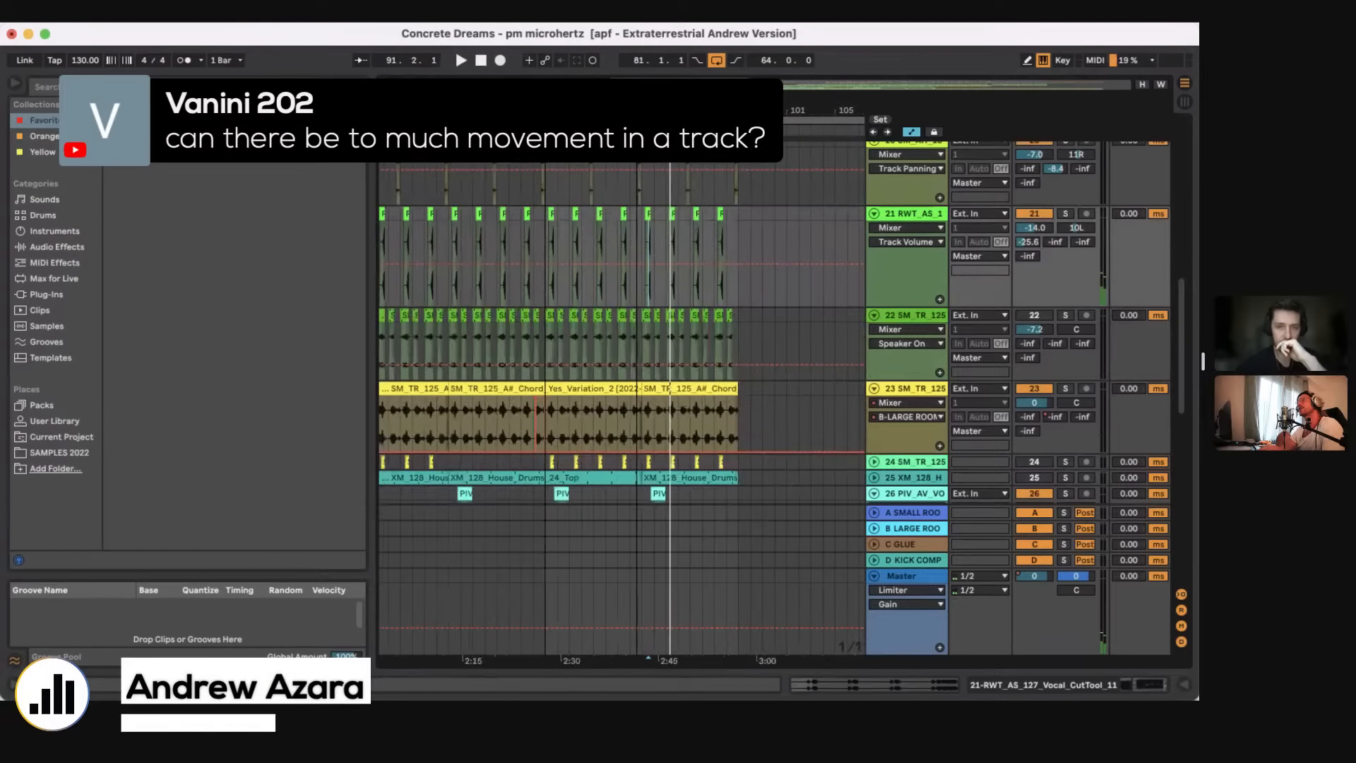
pyautogui.press('-')
pyautogui.press('-')
pyautogui.press('-')
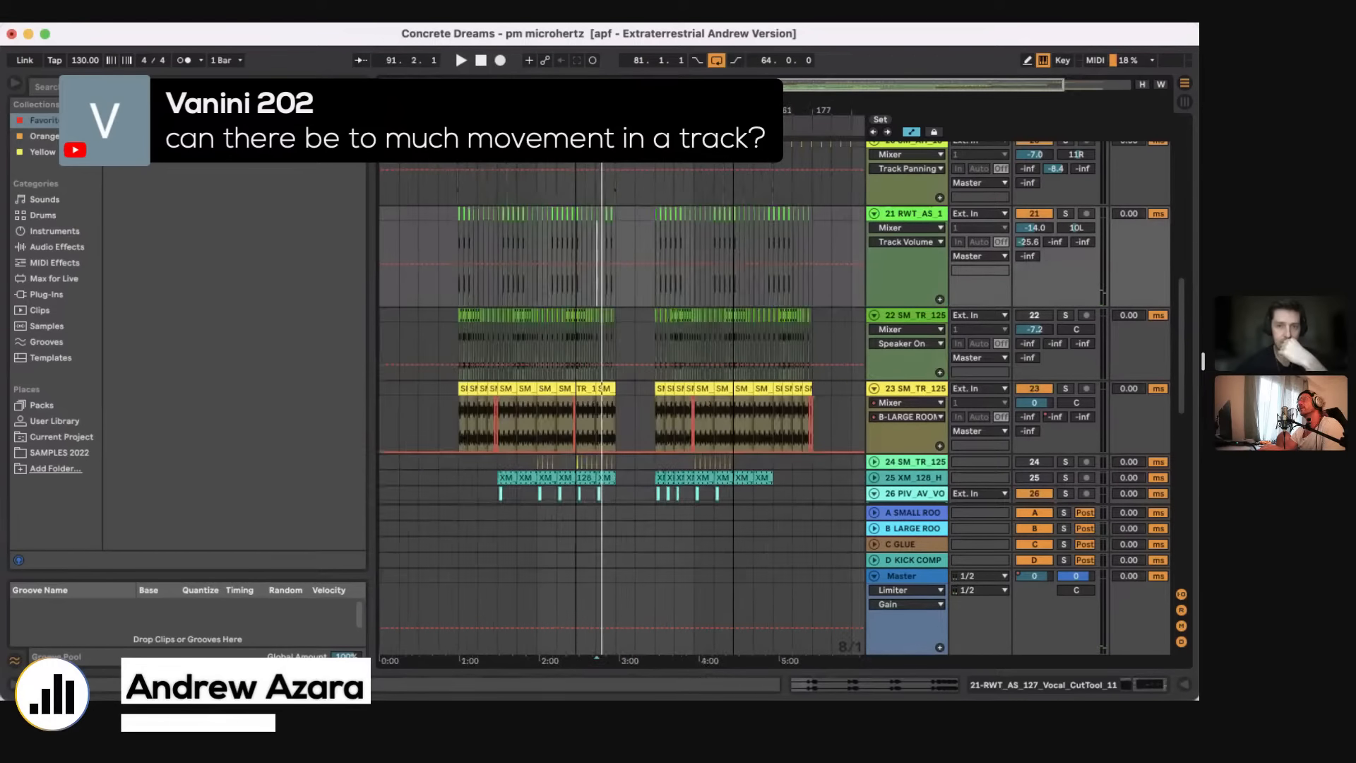
pyautogui.moveTo(733, 121); pyautogui.dragTo(615, 124)
pyautogui.press('+')
# Step: Display the JUNO-106 VCF cutoff automation on the CHORDS track
pyautogui.scroll(-2, 643, 303)
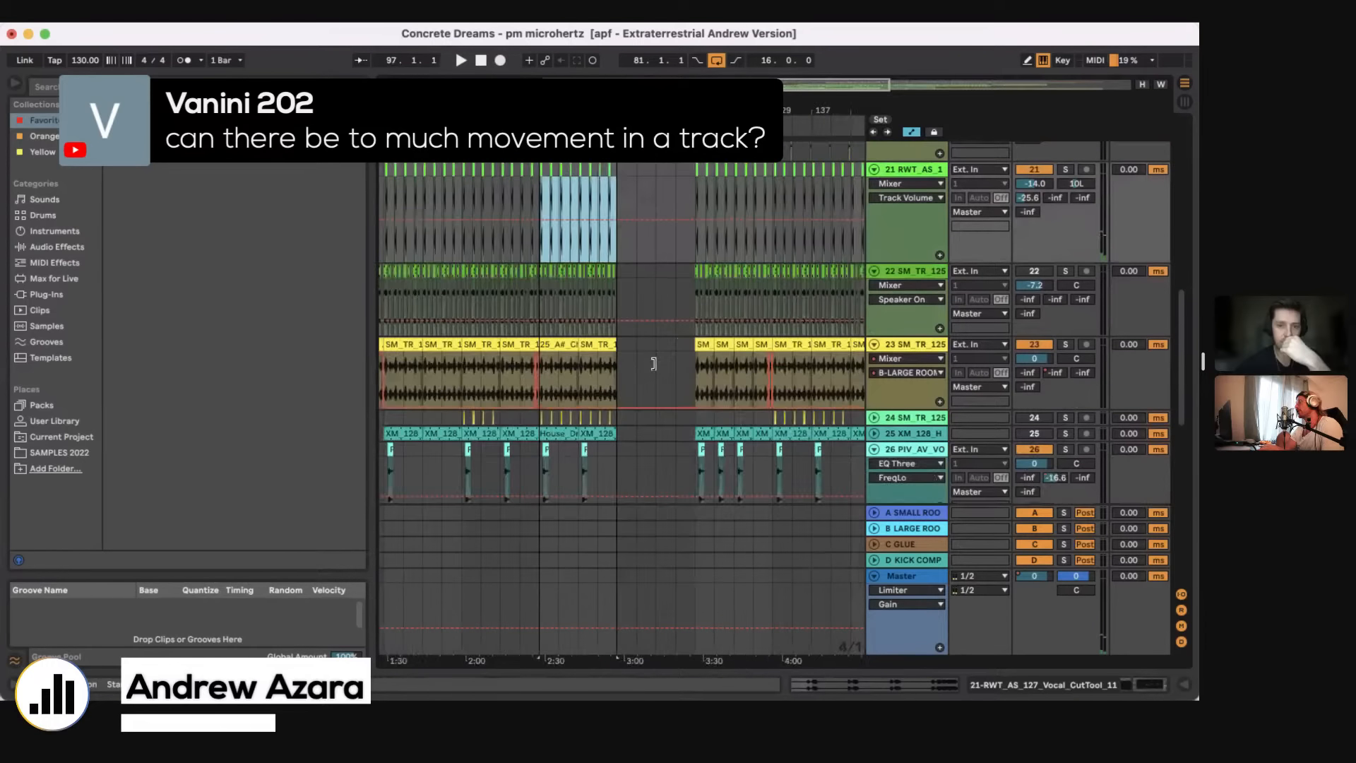
pyautogui.scroll(-5, 643, 346)
pyautogui.scroll(-2, 632, 341)
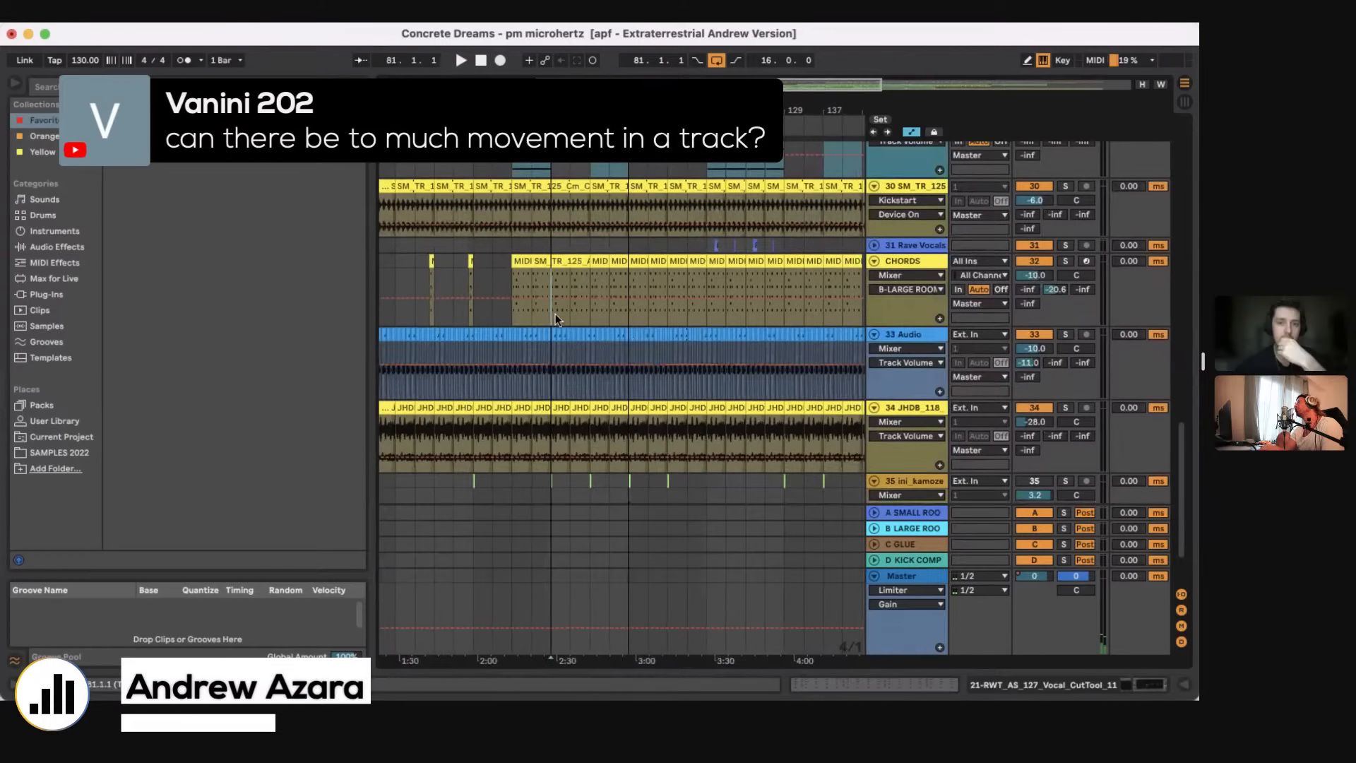
pyautogui.click(634, 308)
pyautogui.click(876, 275)
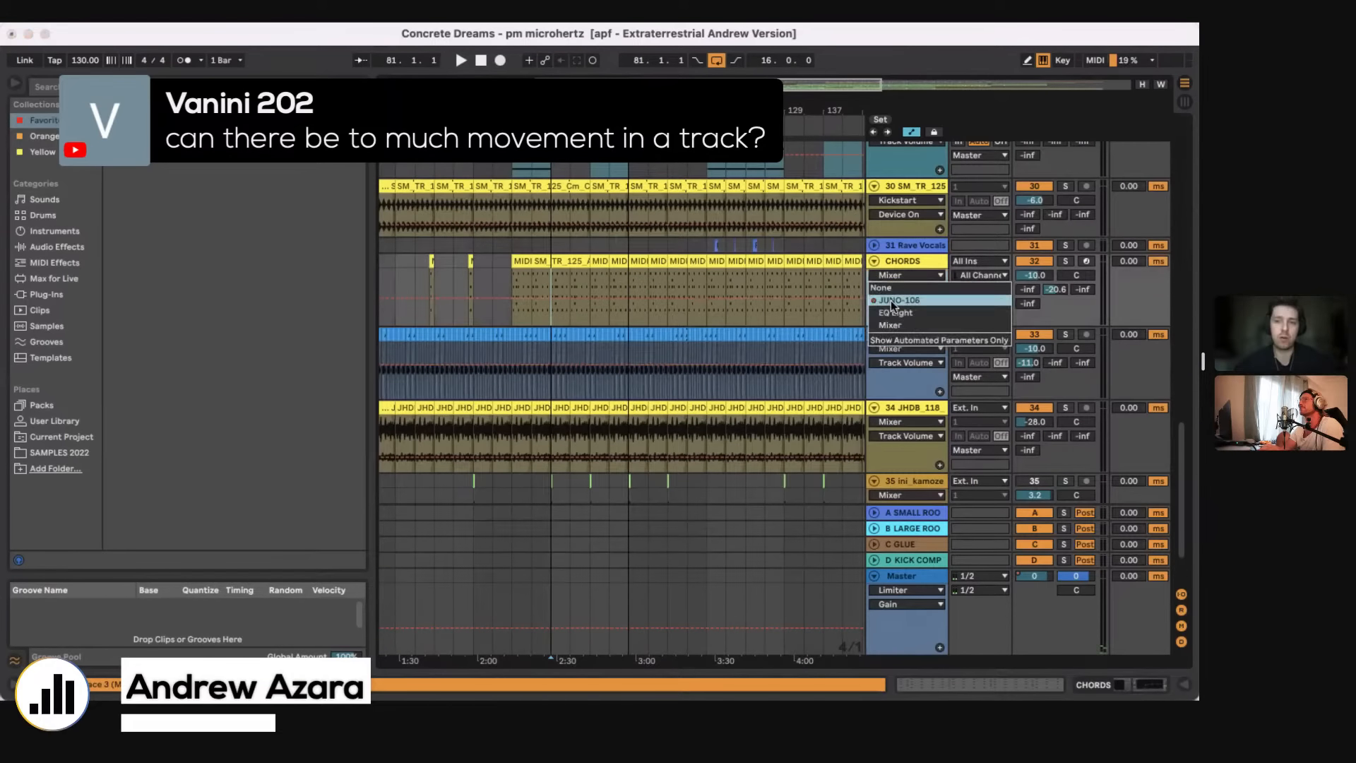
pyautogui.click(892, 300)
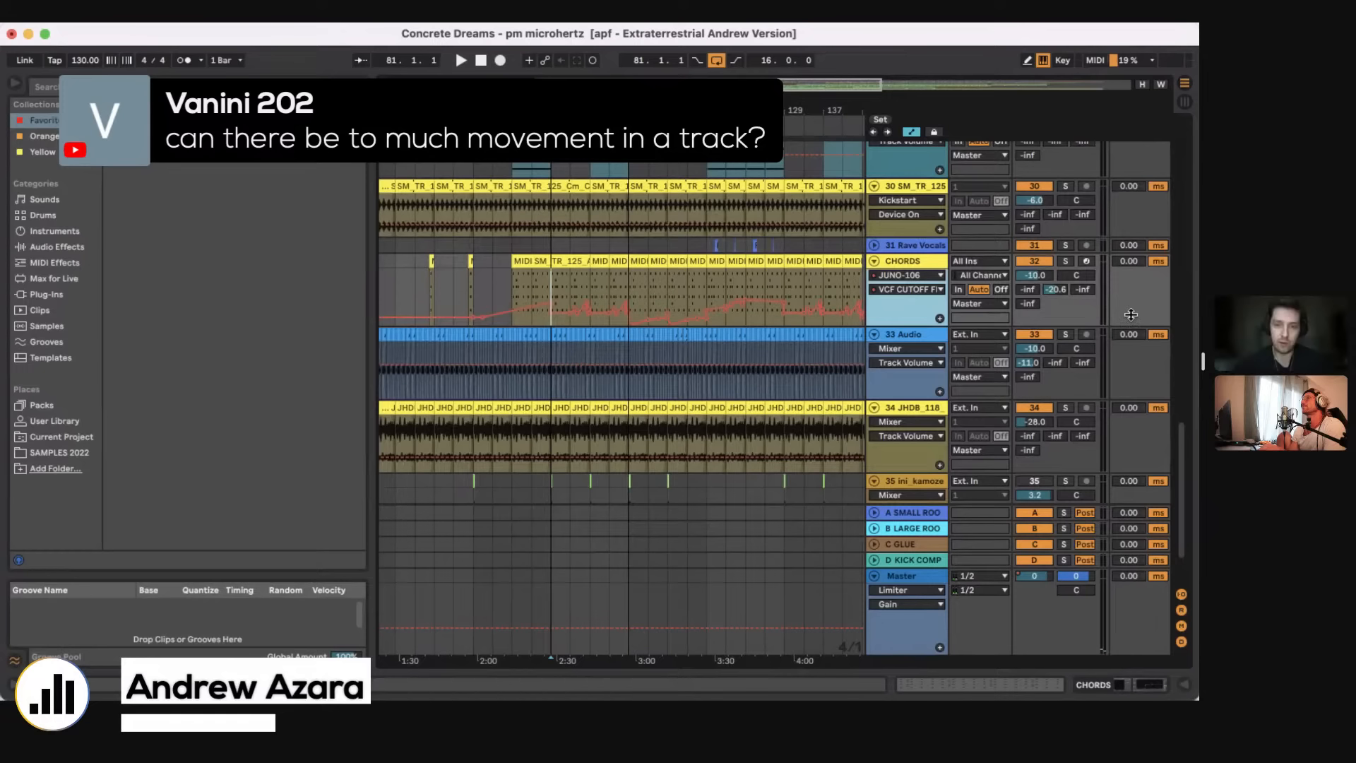
# Step: Solo the CHORDS track and play it from bar 115 to hear the VCF cutoff automation
pyautogui.hscroll(3, 650, 301)
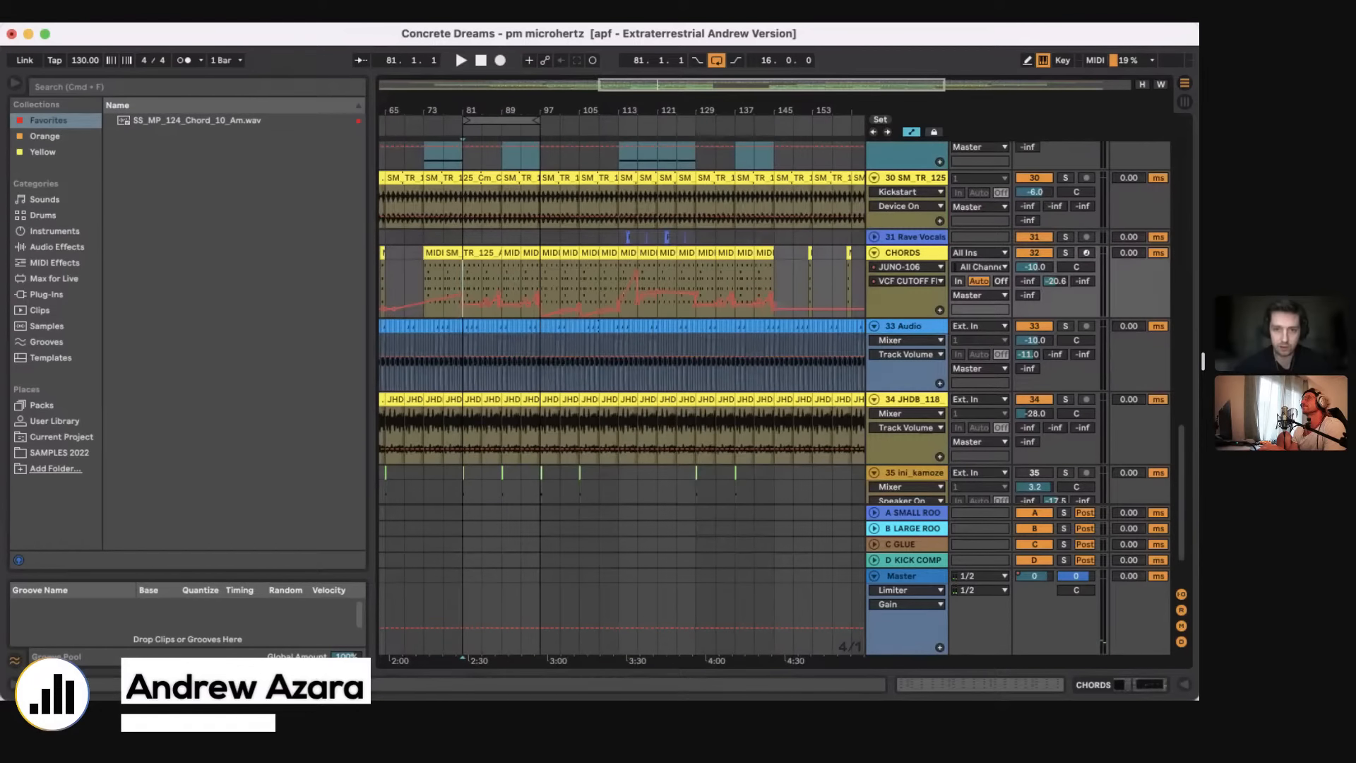
pyautogui.scroll(5, 671, 308)
pyautogui.press('space')
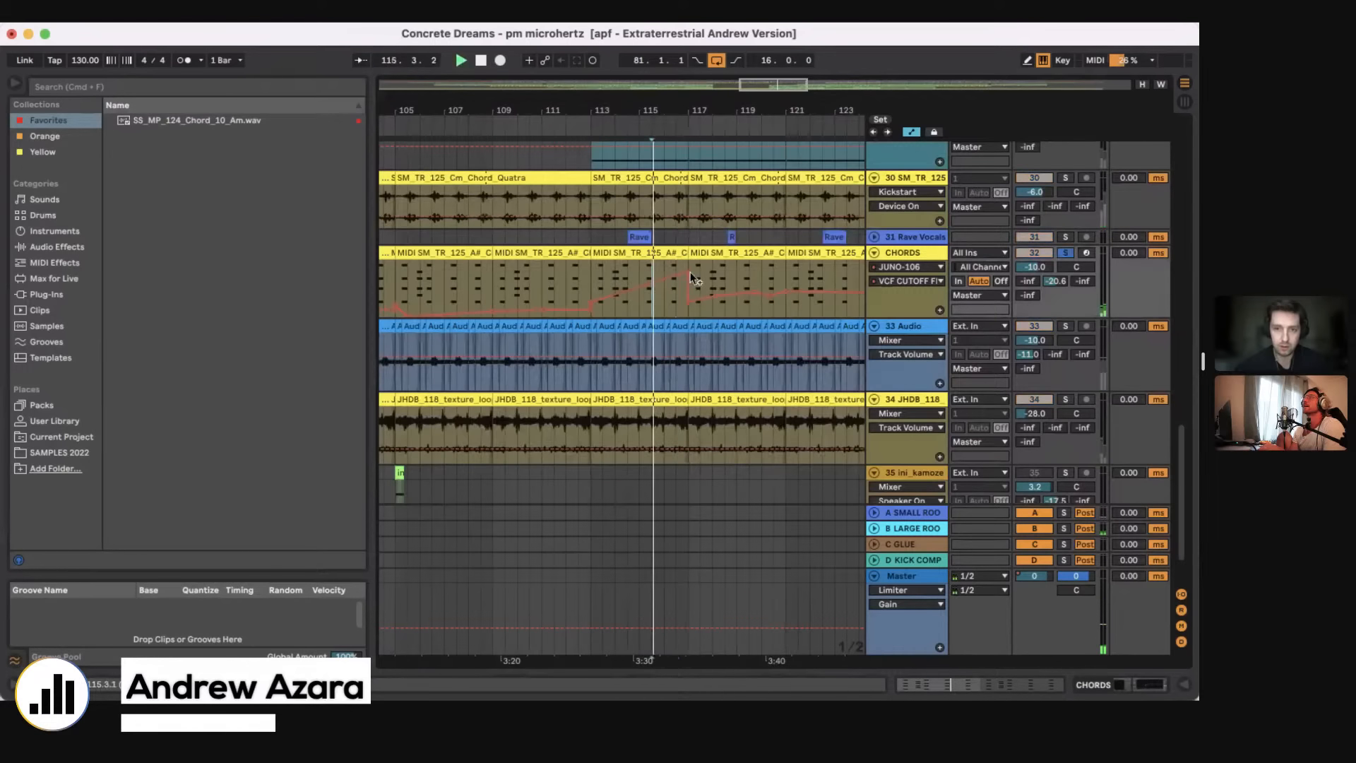
# Step: Try raising the CHORDS VCF cutoff automation around bars 115 to 117 to 255 during playback, stop, and undo it
pyautogui.moveTo(665, 280); pyautogui.dragTo(665, 262)
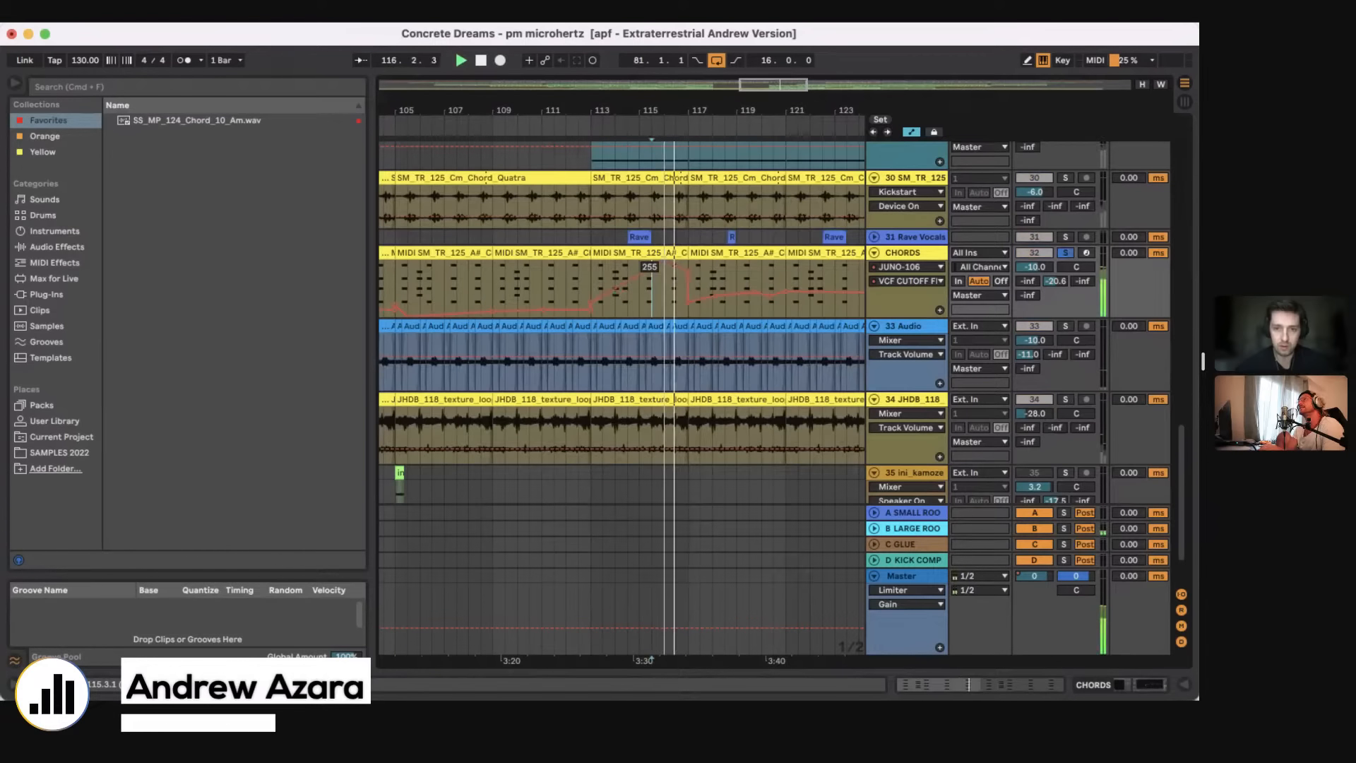
pyautogui.press('space')
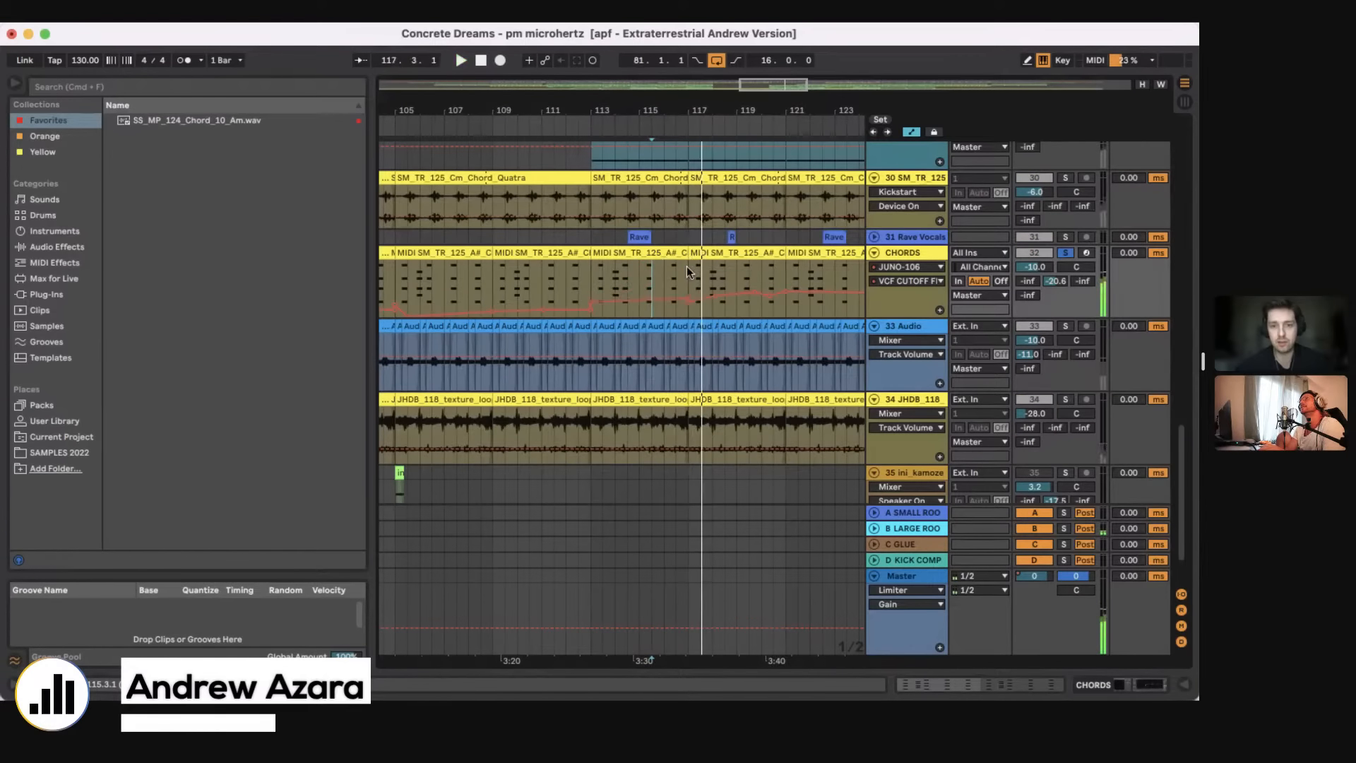
pyautogui.press('super+z')
pyautogui.moveTo(651, 113); pyautogui.dragTo(651, 93)
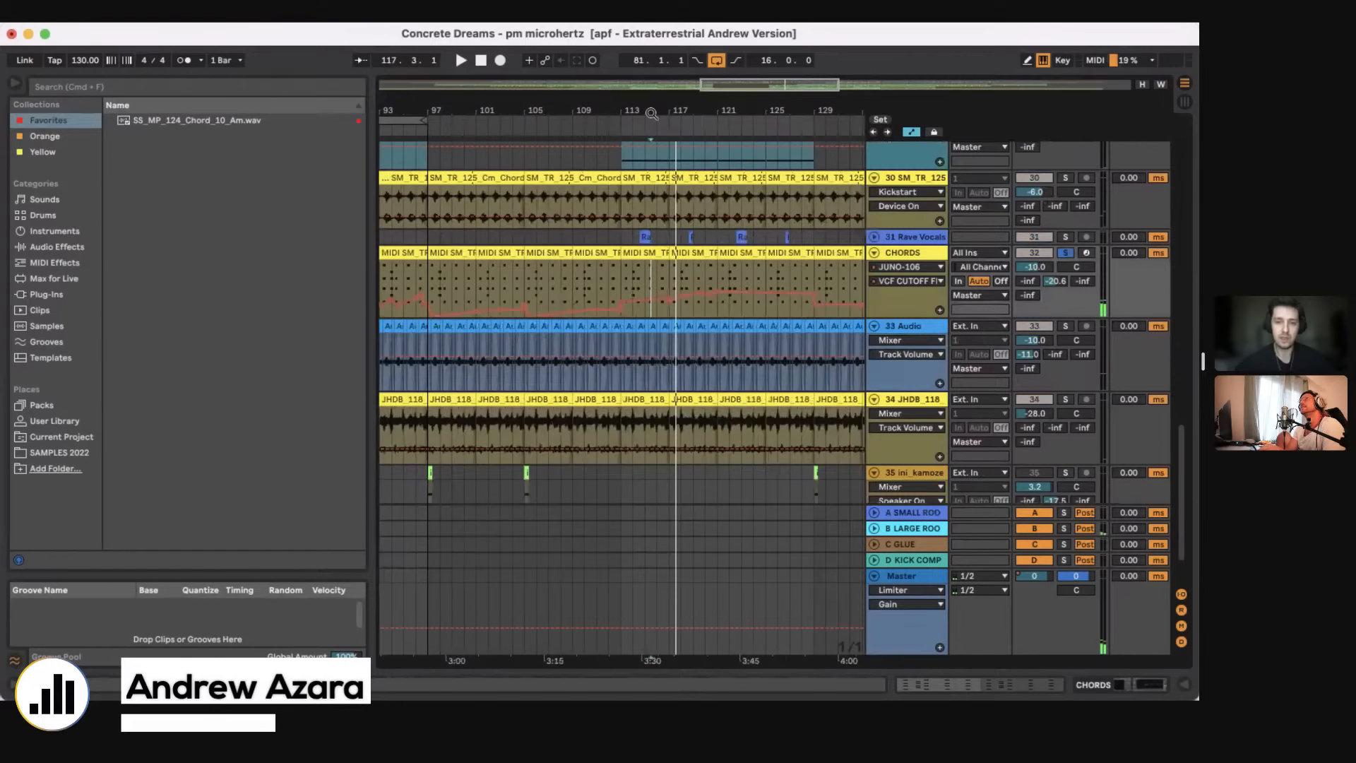
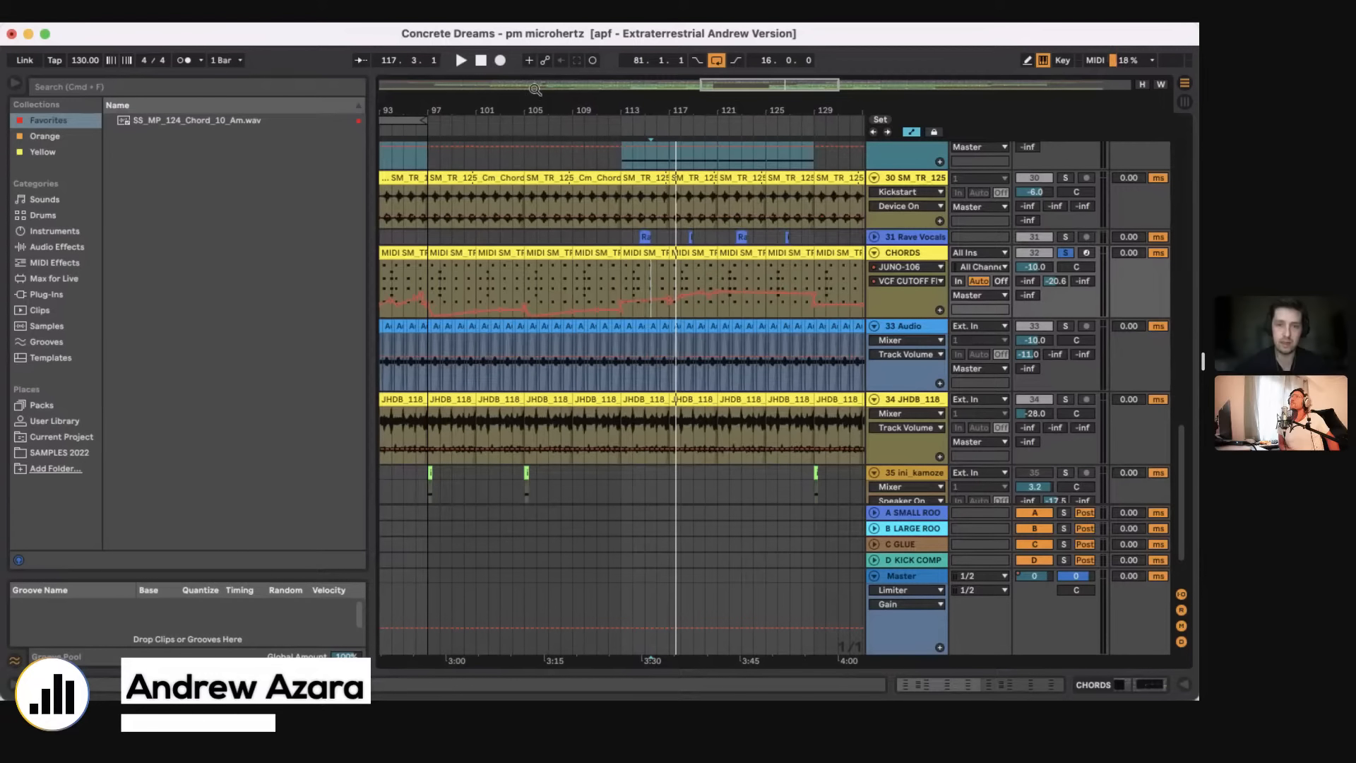
# Step: Look through the arrangement around bars 81 to 145, from the CHORDS track to the SAMPLE track's EQ automation and the tracks below it
pyautogui.moveTo(526, 105); pyautogui.dragTo(526, 75)
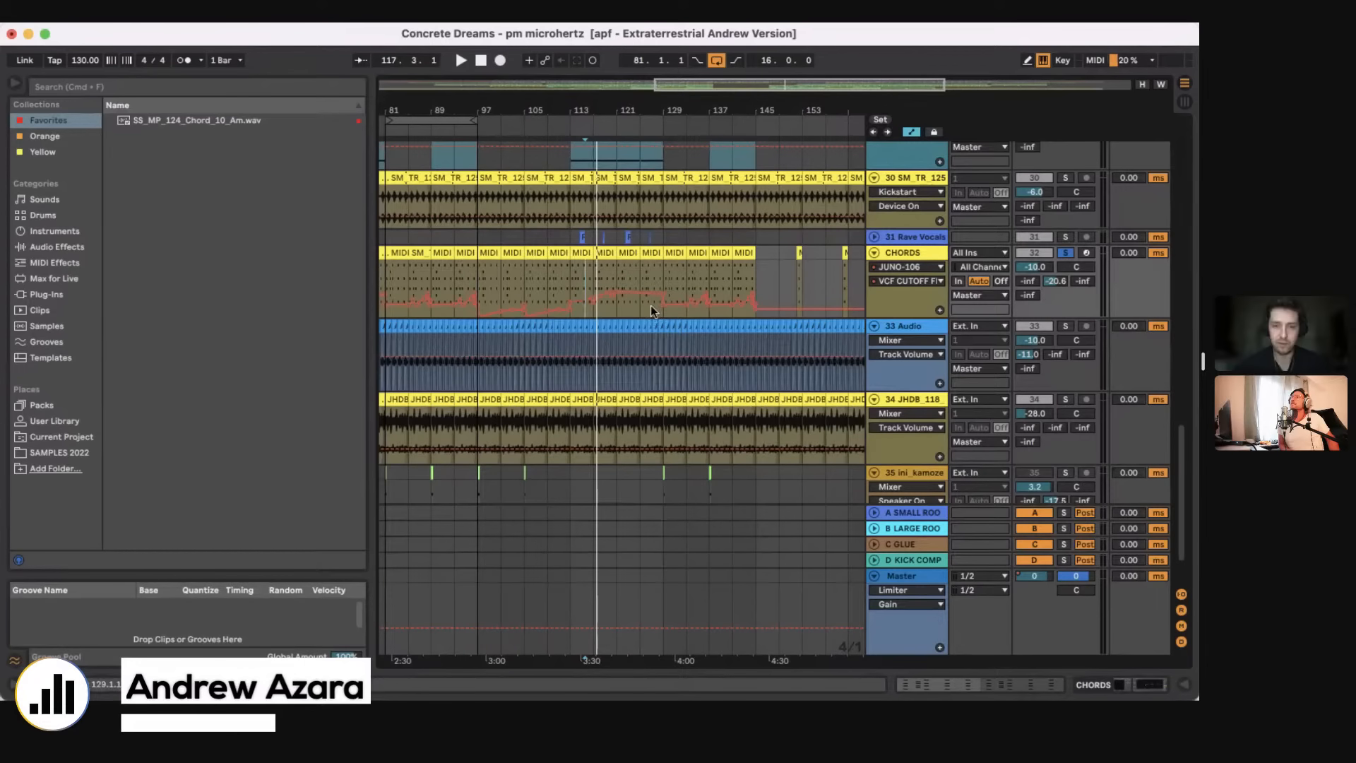
pyautogui.hscroll(-3, 570, 323)
pyautogui.scroll(-1, 570, 323)
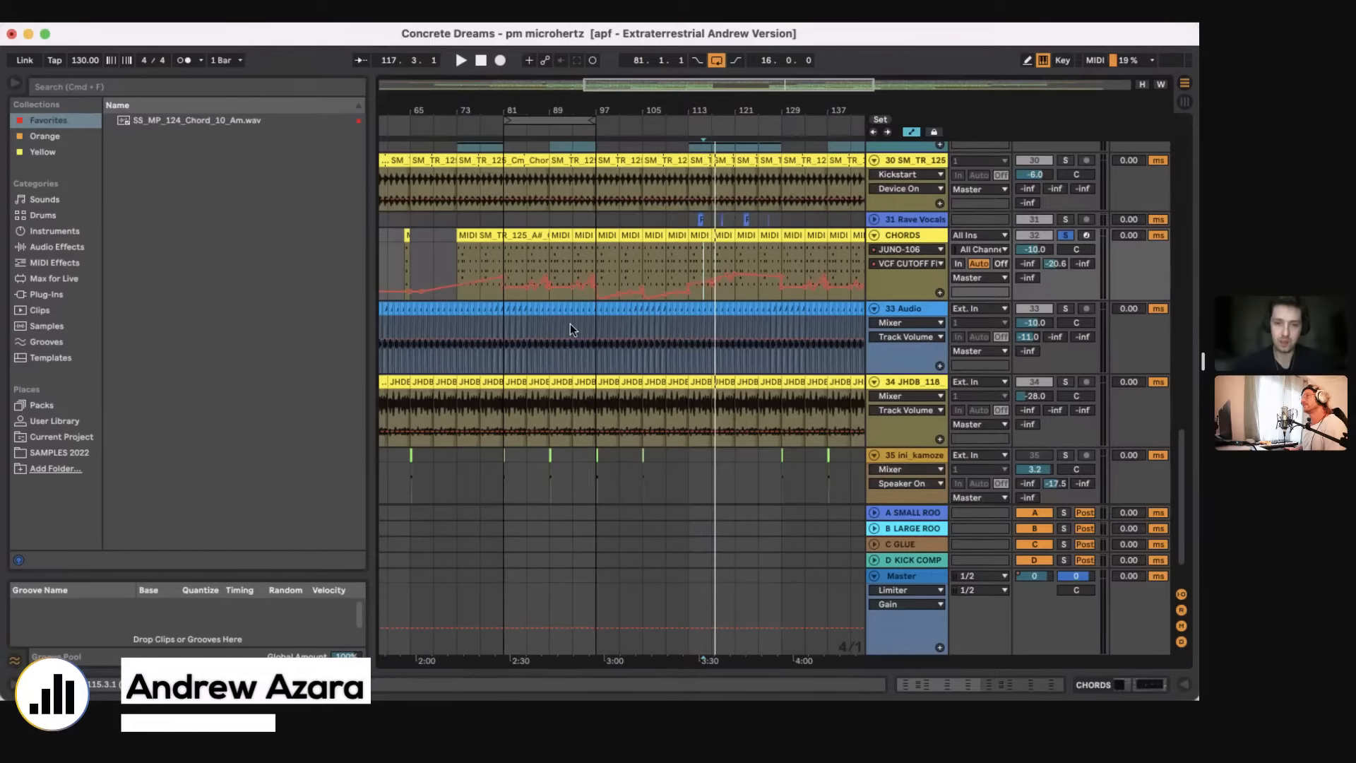
pyautogui.scroll(20, 571, 323)
pyautogui.hscroll(2, 570, 324)
pyautogui.click(665, 424)
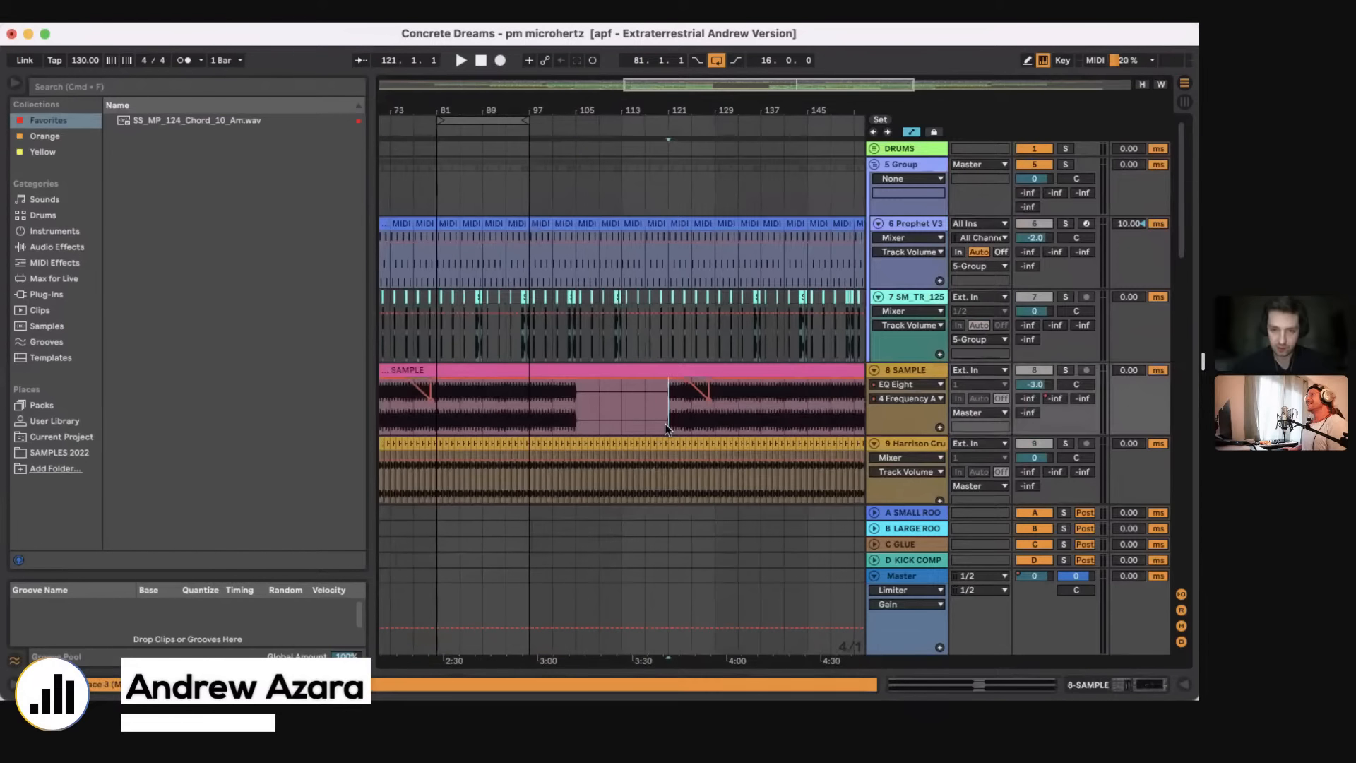
pyautogui.scroll(-6, 666, 427)
pyautogui.scroll(-3, 665, 427)
pyautogui.hscroll(1, 665, 427)
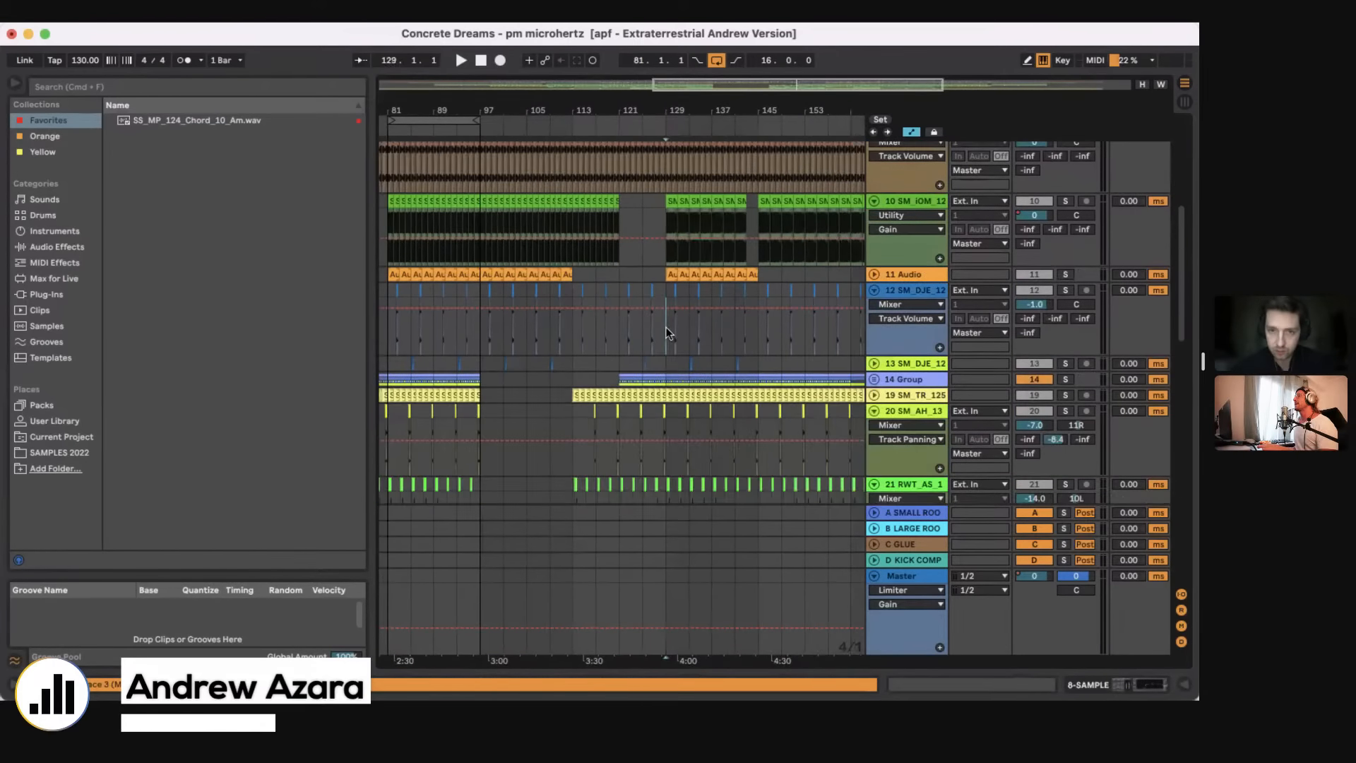
# Step: Unfold 14 Group, solo it and play it from bar 121 to hear its Auto Filter frequency automation
pyautogui.click(666, 329)
pyautogui.moveTo(650, 113); pyautogui.dragTo(651, 107)
pyautogui.click(621, 341)
pyautogui.click(876, 379)
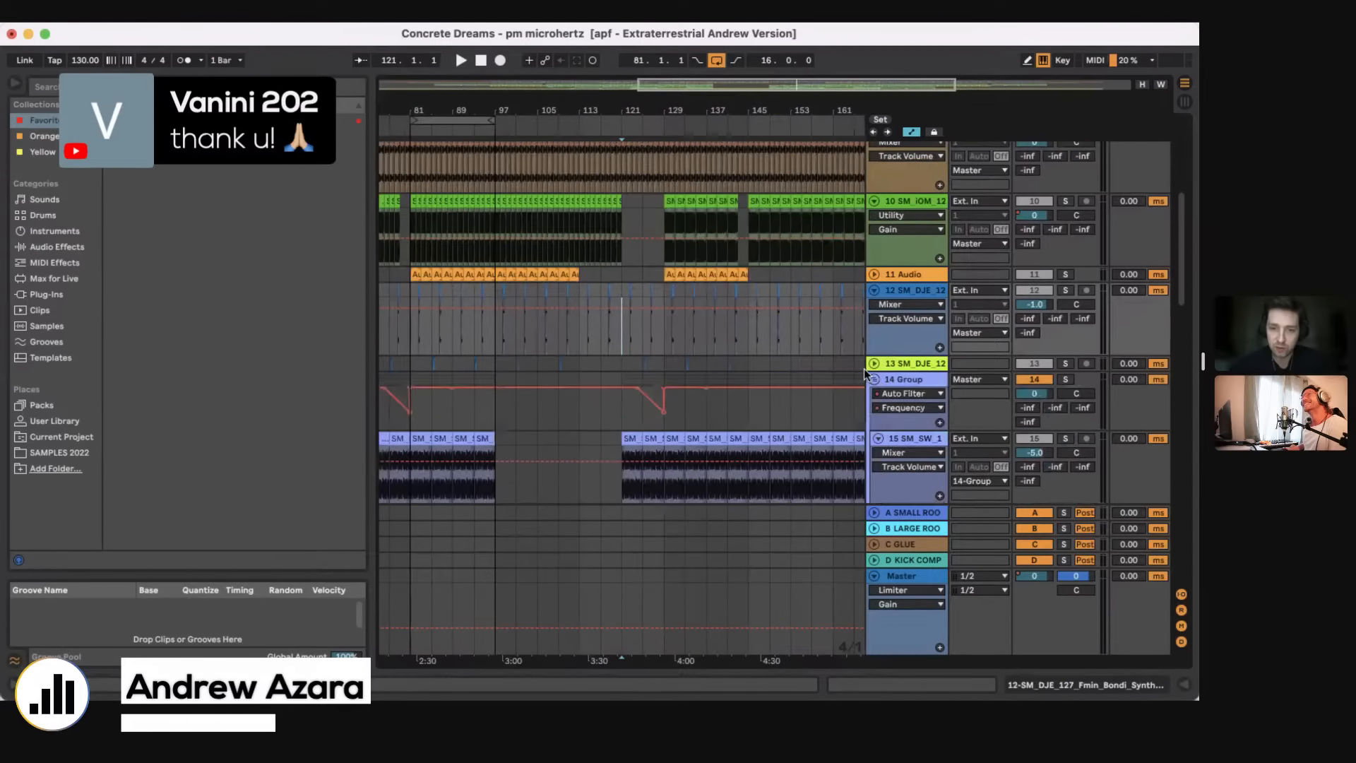
pyautogui.scroll(-3, 863, 369)
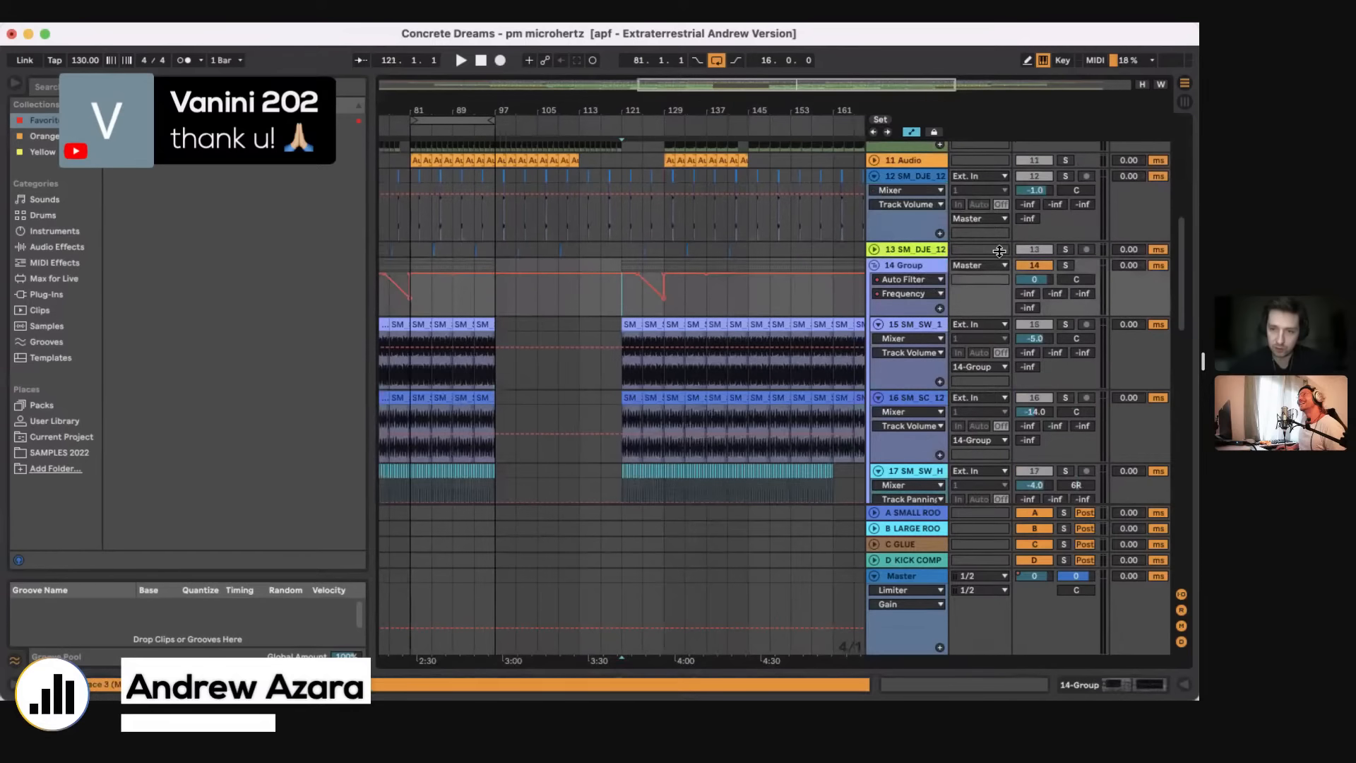
pyautogui.click(1065, 266)
pyautogui.click(903, 265)
pyautogui.press('space')
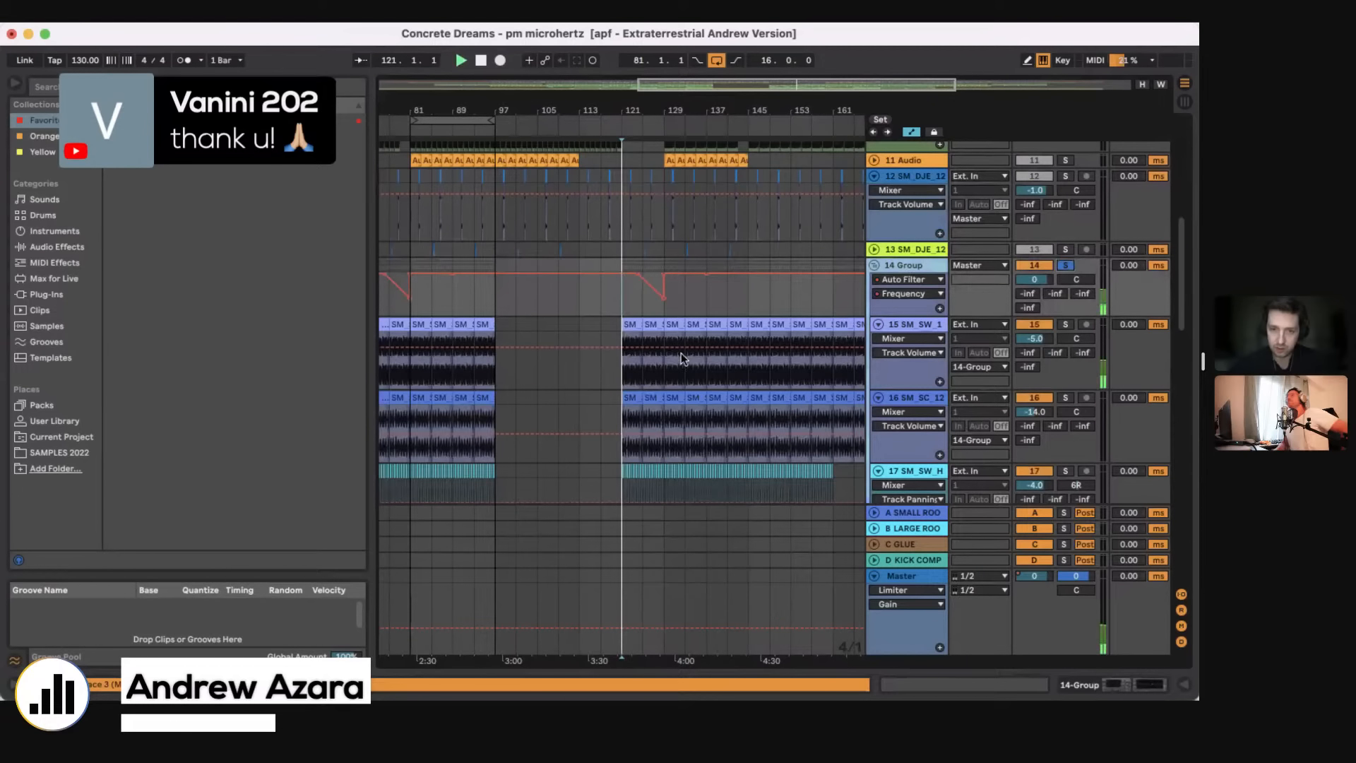
pyautogui.click(667, 366)
pyautogui.scroll(5, 657, 247)
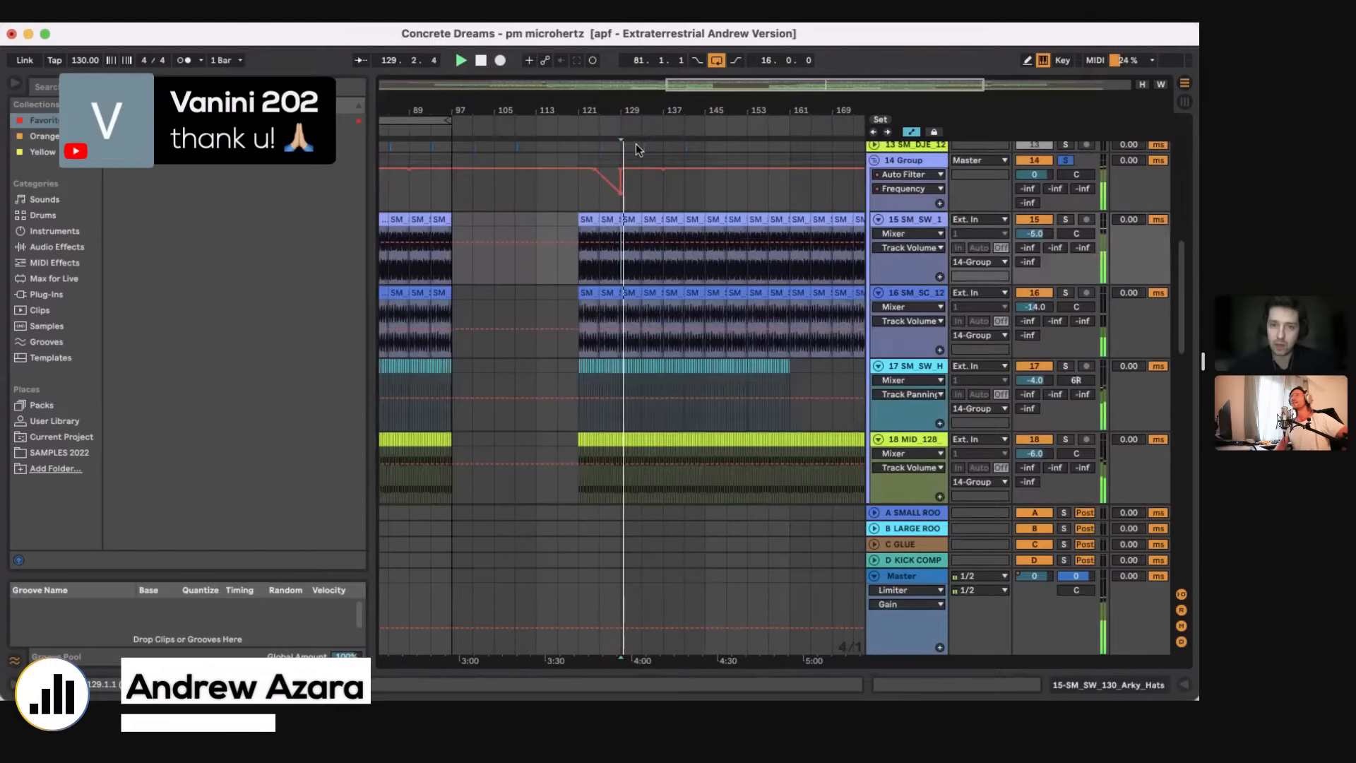
# Step: Solo the SAMPLE and Harrison tracks together and play them from around bar 129
pyautogui.click(1062, 370)
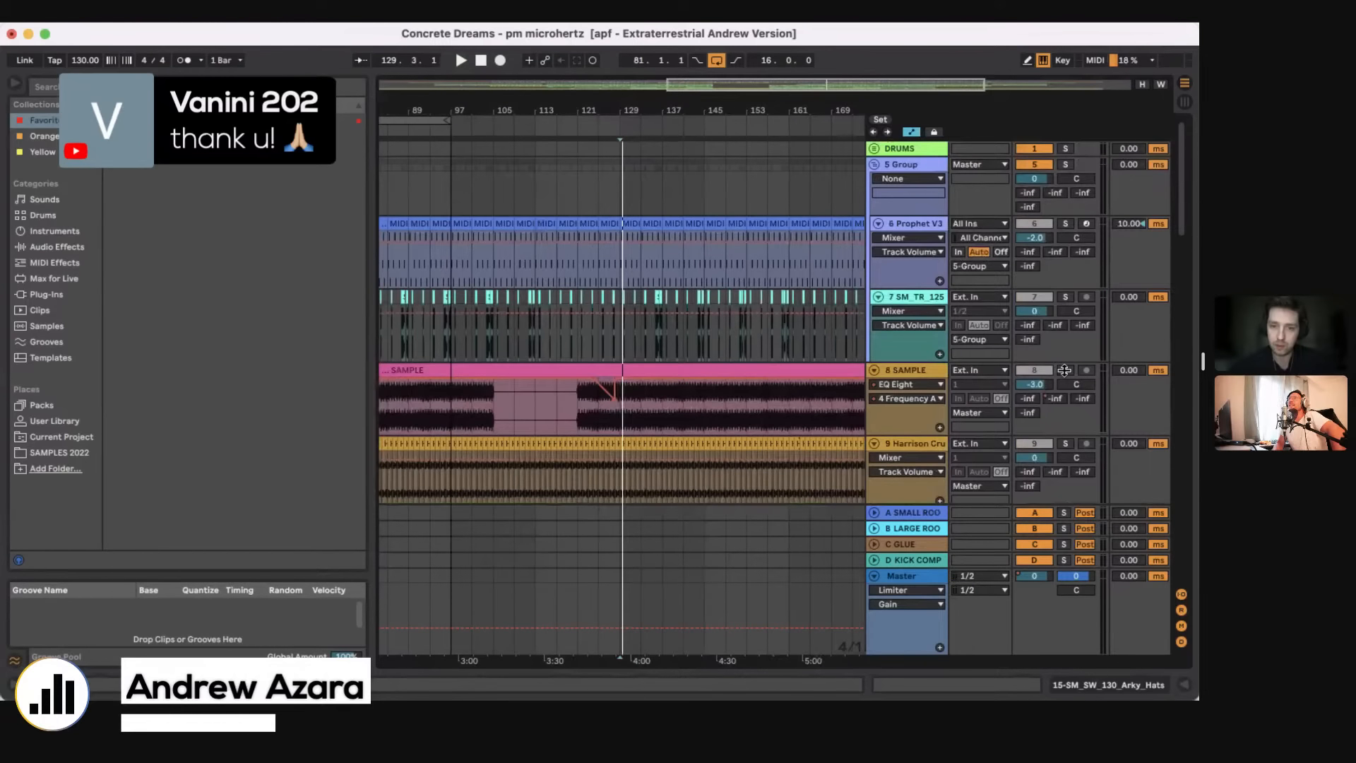
pyautogui.scroll(-3, 1058, 371)
pyautogui.click(1064, 354)
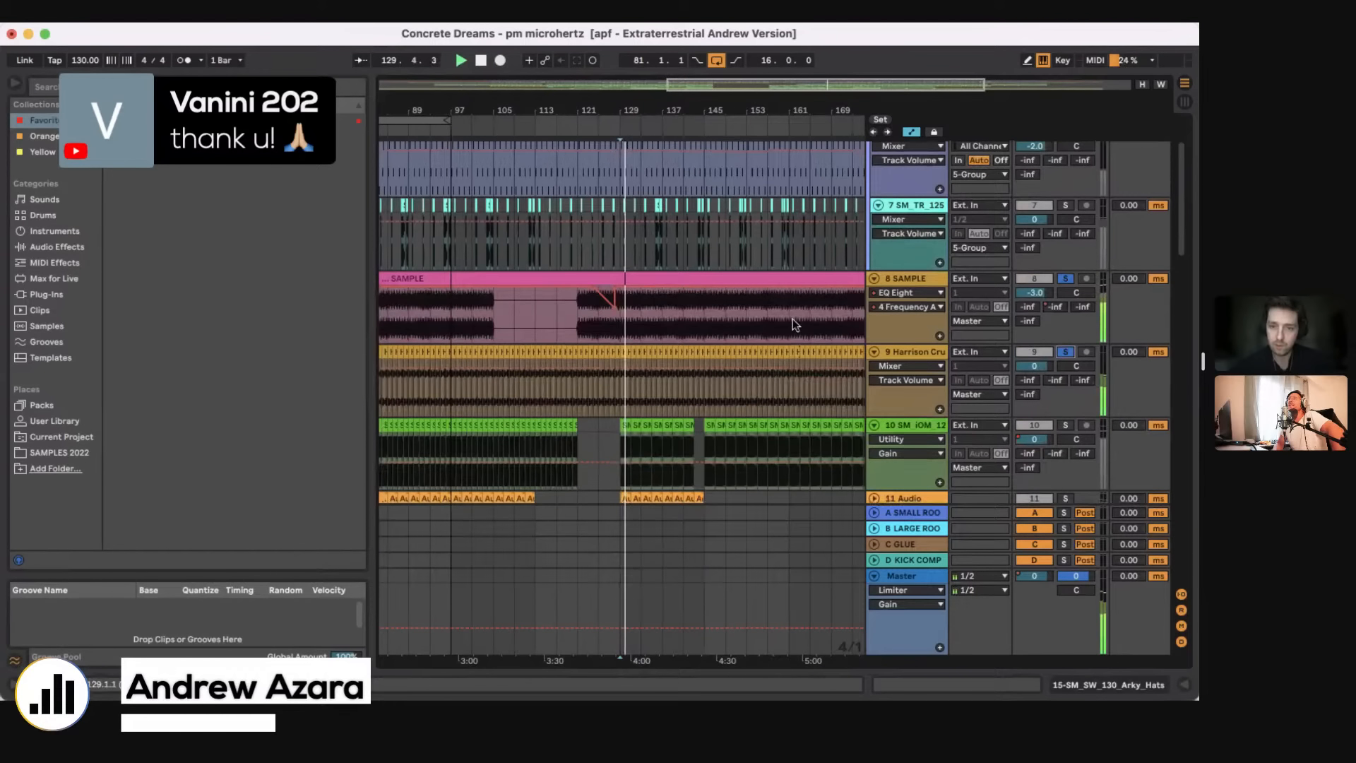
pyautogui.scroll(-4, 793, 321)
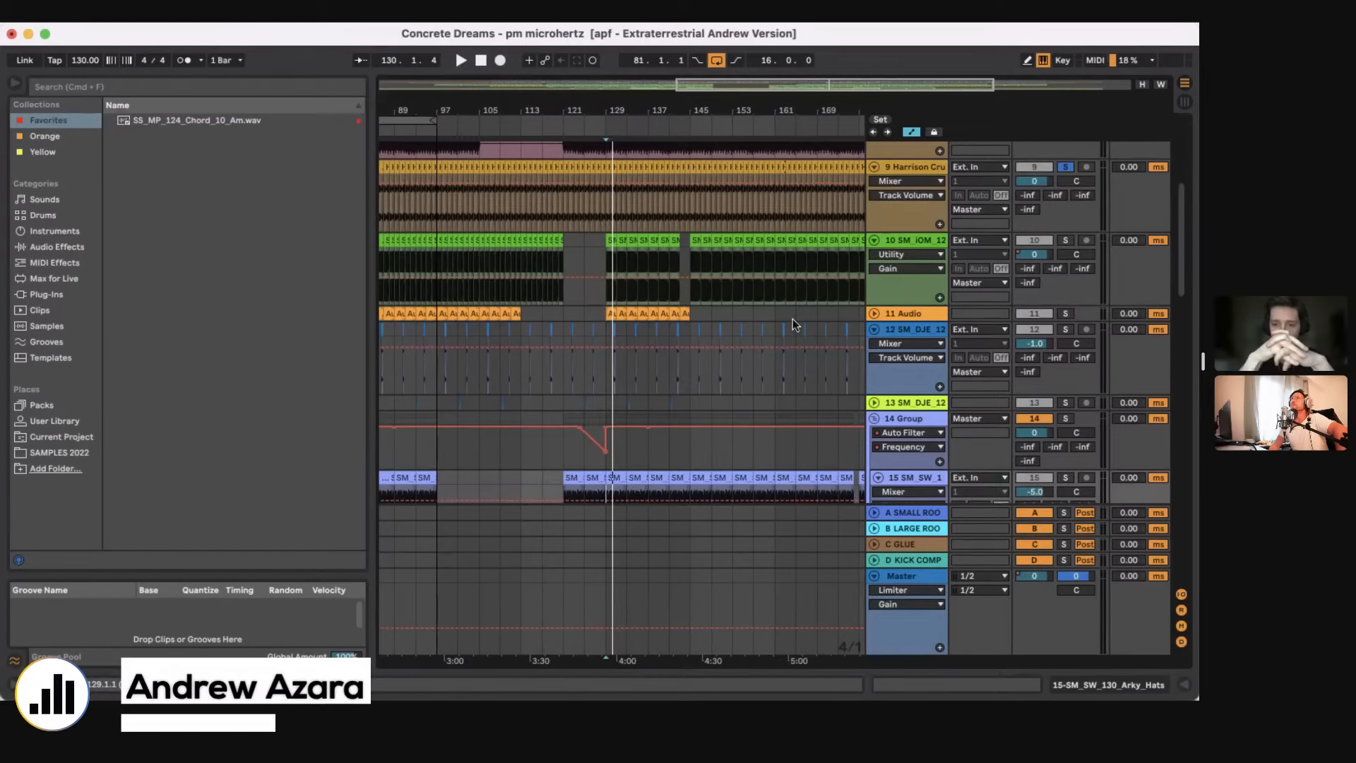
# Step: Display the device chain of 14 Group with its Auto Filter and EQ Eight
pyautogui.click(623, 445)
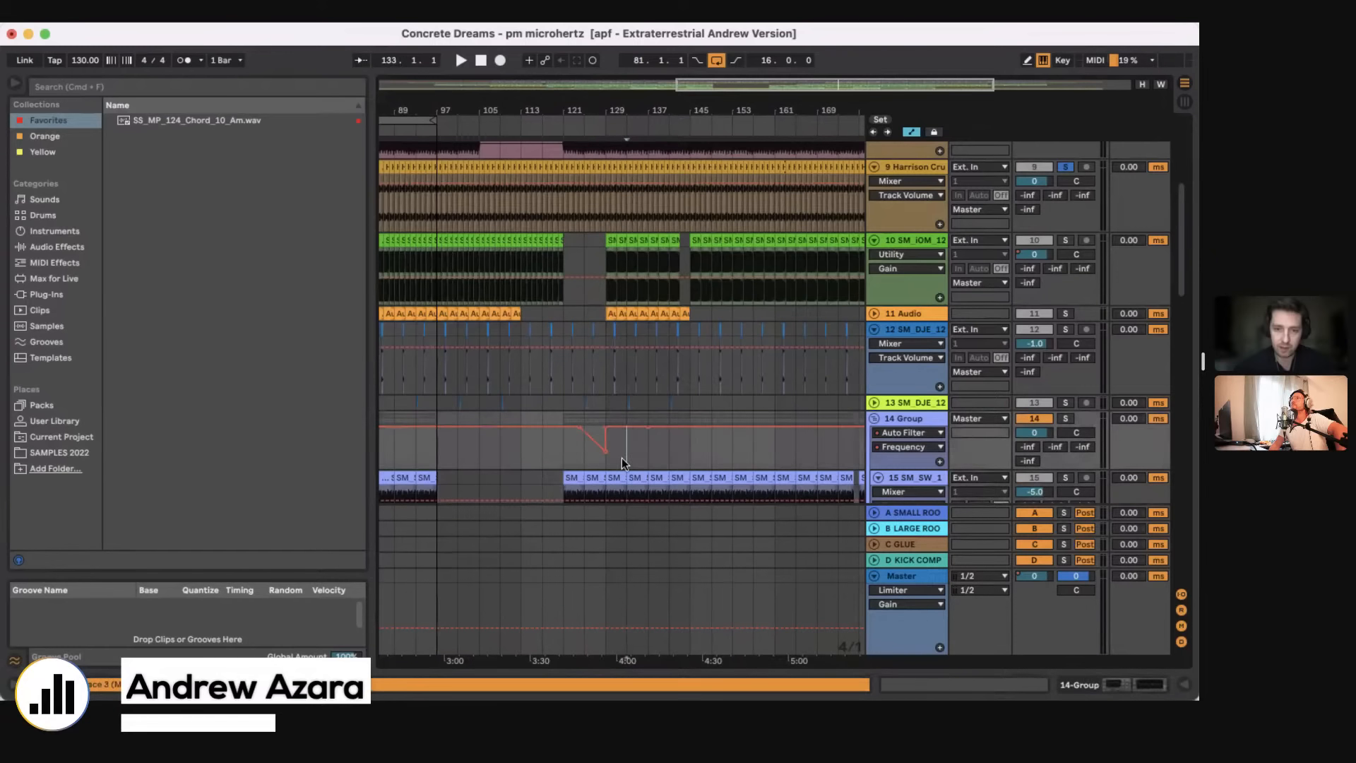
pyautogui.scroll(-3, 622, 457)
pyautogui.scroll(-6, 622, 457)
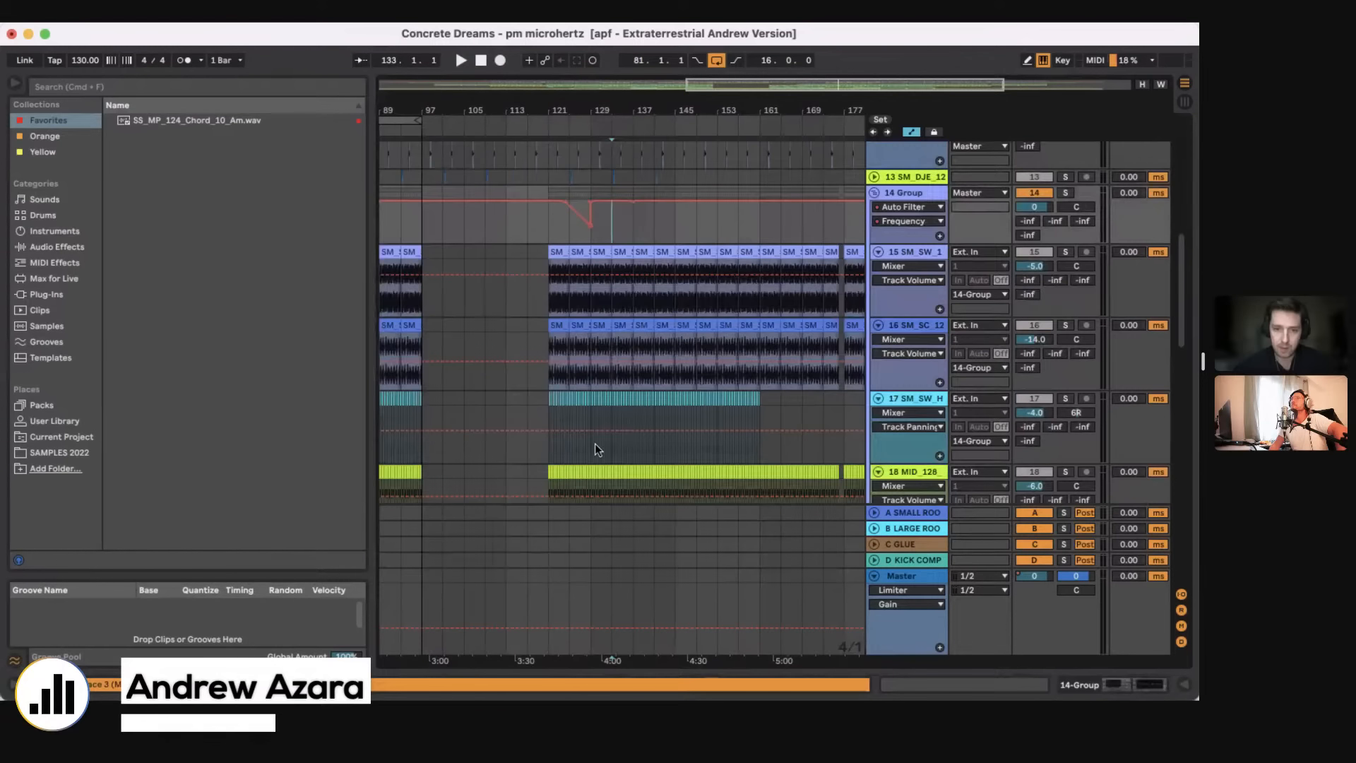
pyautogui.click(595, 444)
pyautogui.click(670, 235)
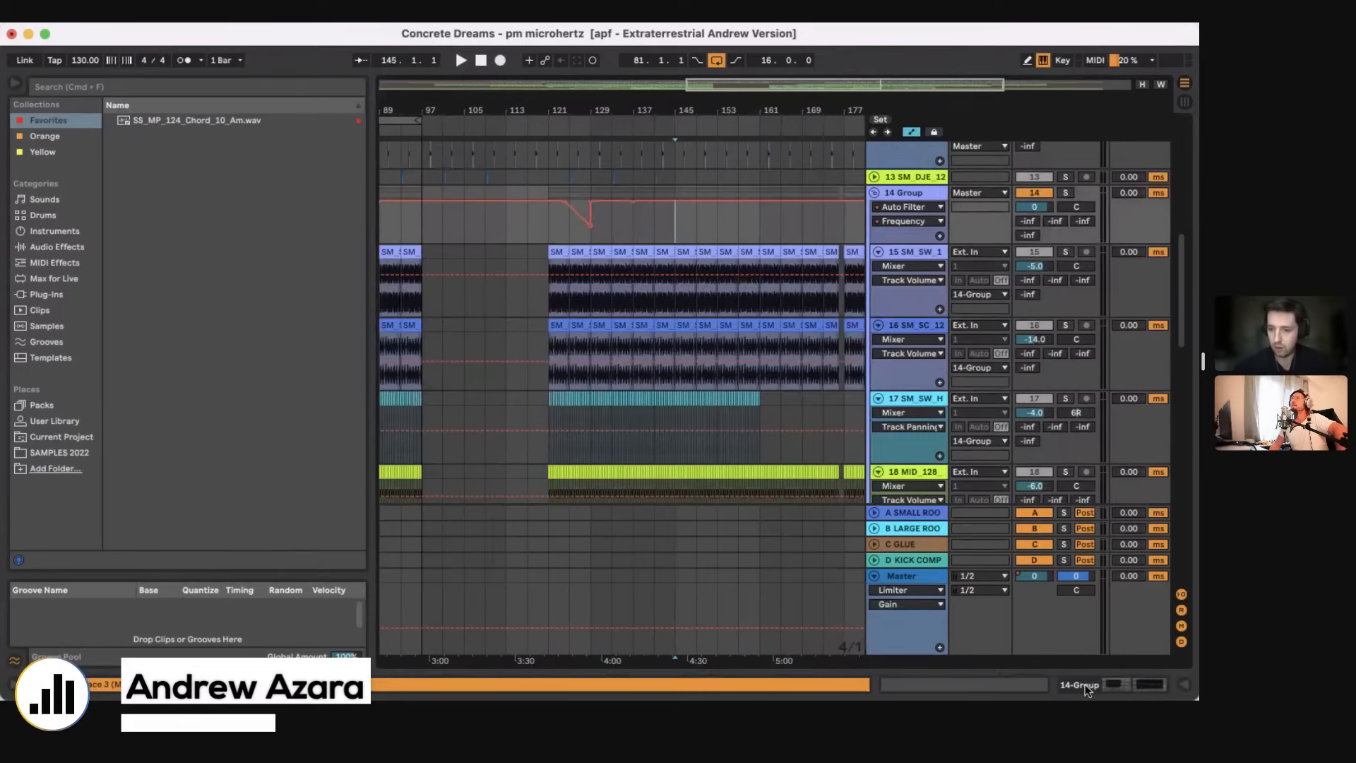
pyautogui.hotkey('shift', 'Tab')
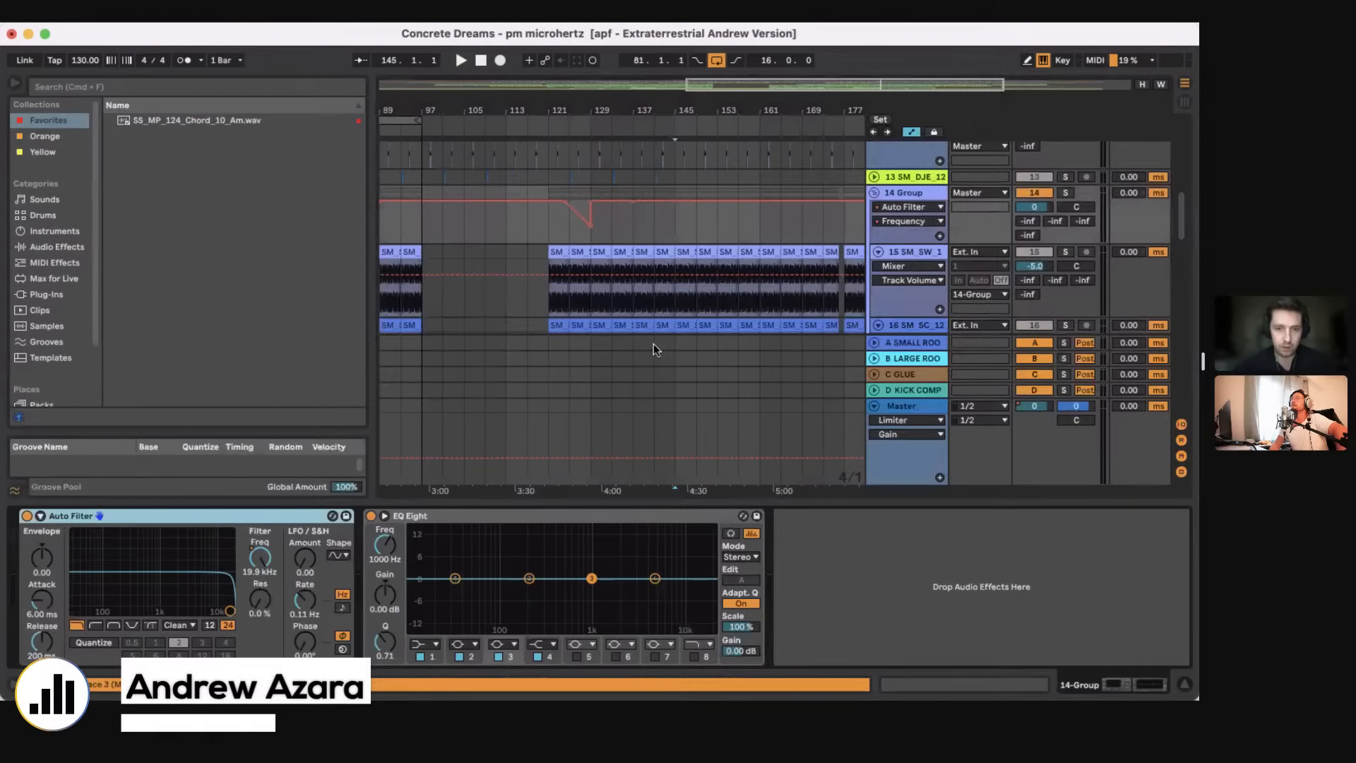
pyautogui.click(610, 231)
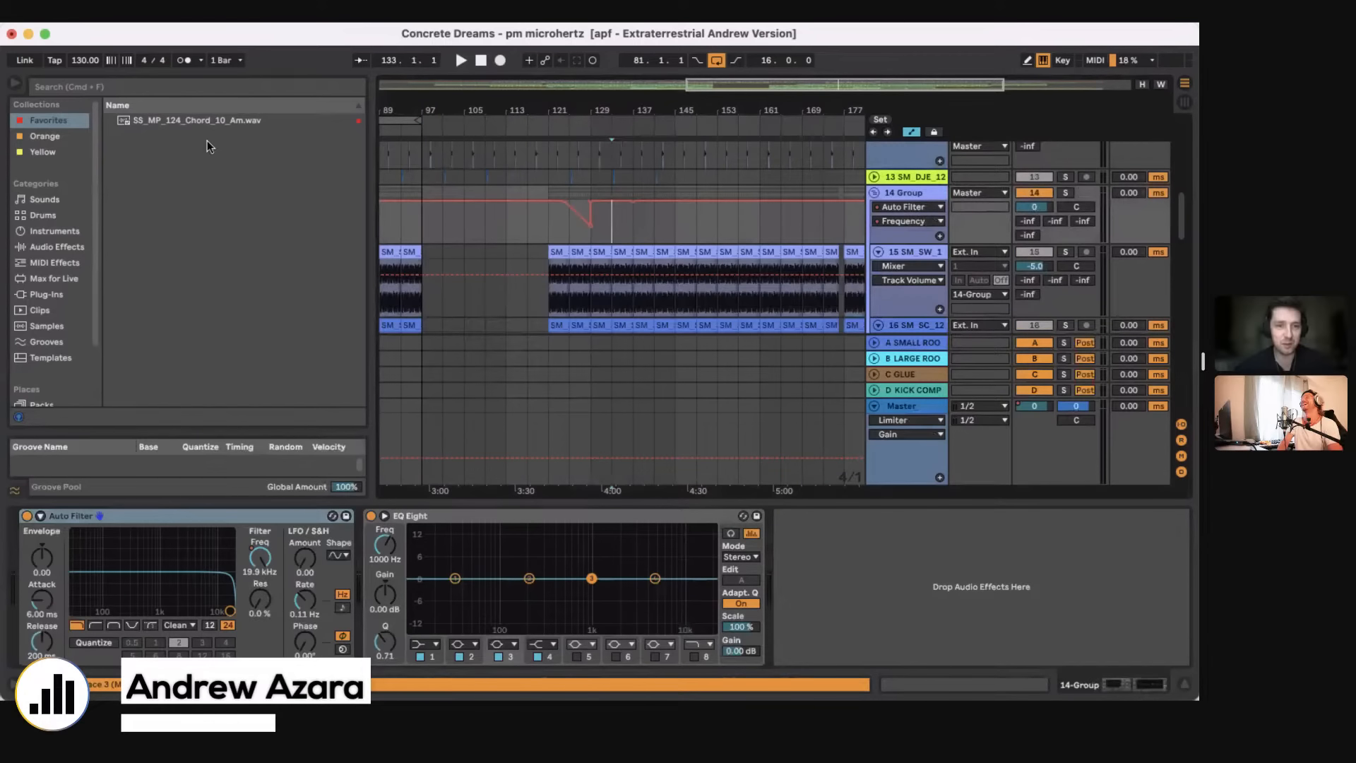
pyautogui.click(56, 246)
pyautogui.click(68, 87)
pyautogui.write('glue')
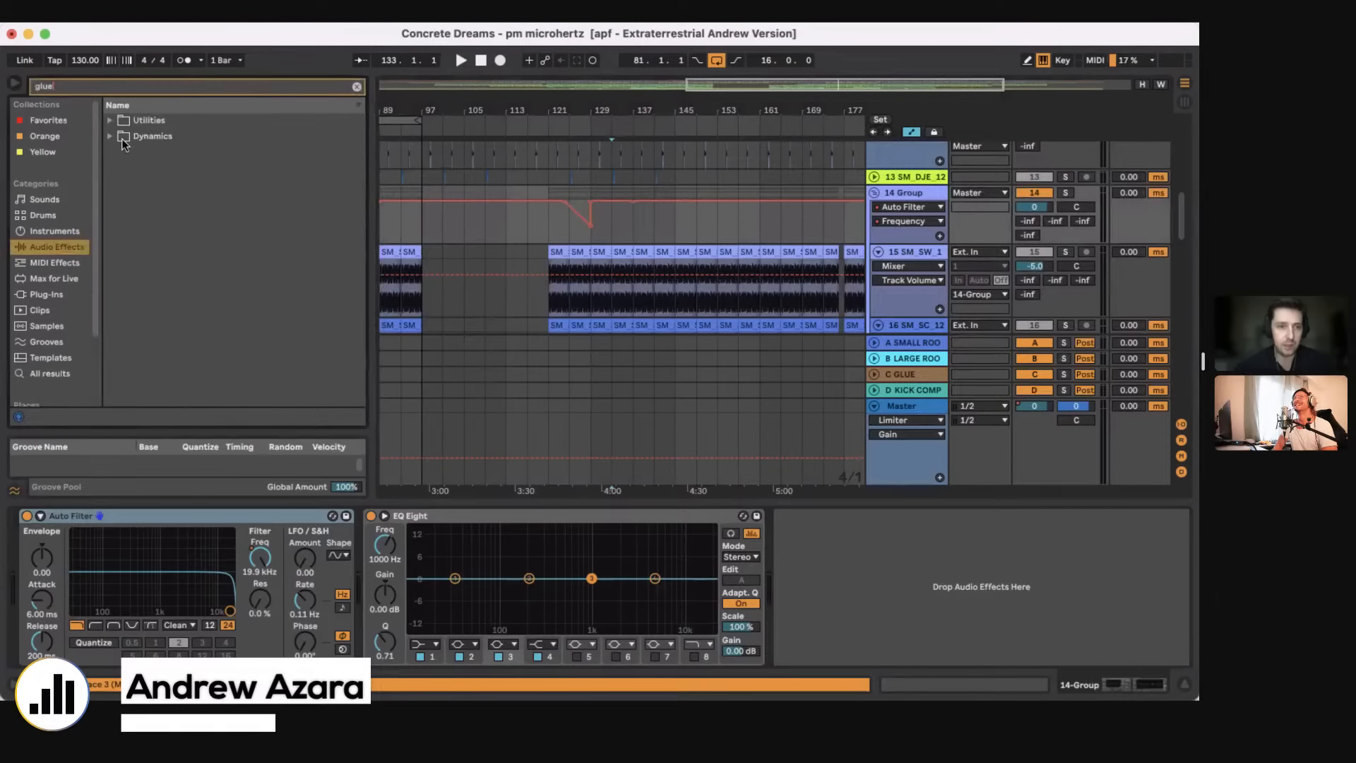
pyautogui.click(110, 137)
pyautogui.doubleClick(153, 152)
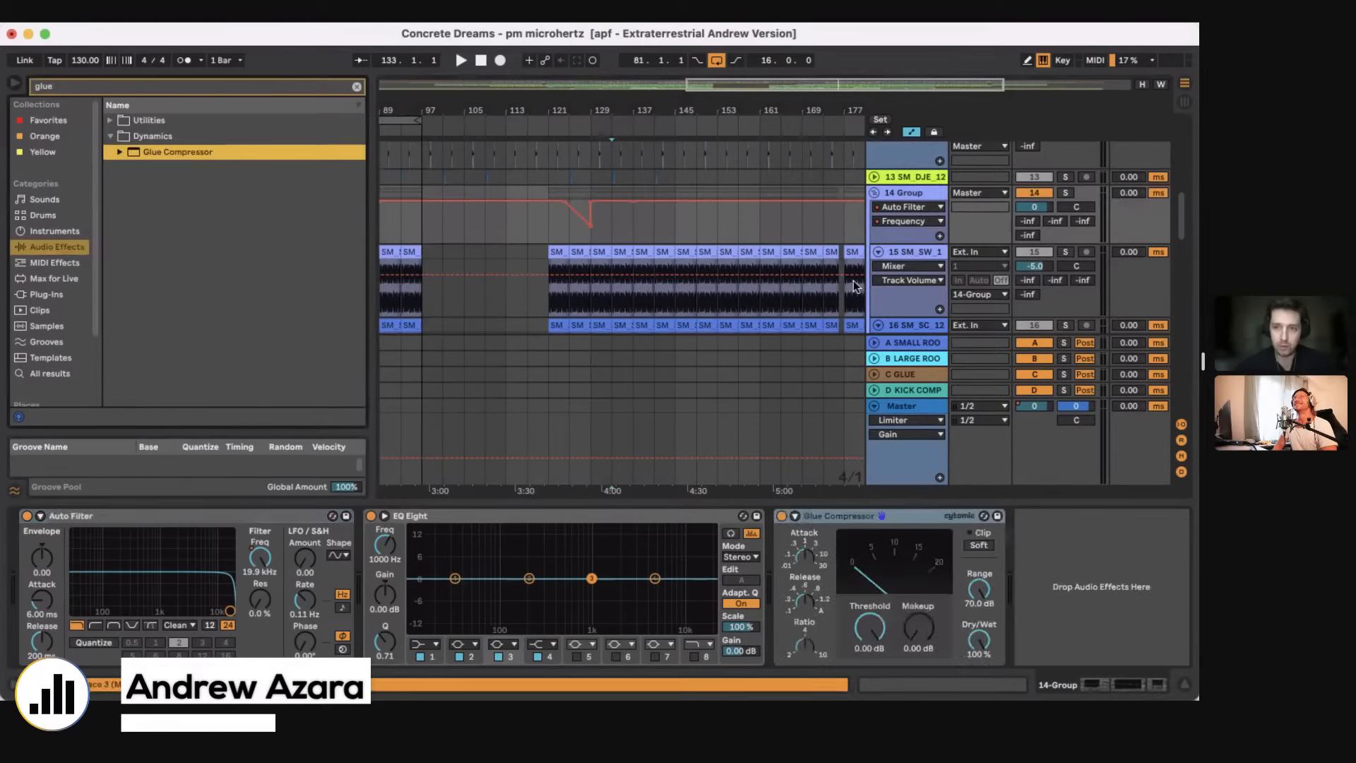
# Step: Solo 14 Group and set its Glue Compressor to a threshold of -17.1 dB and a makeup of 3.02 dB
pyautogui.click(1064, 192)
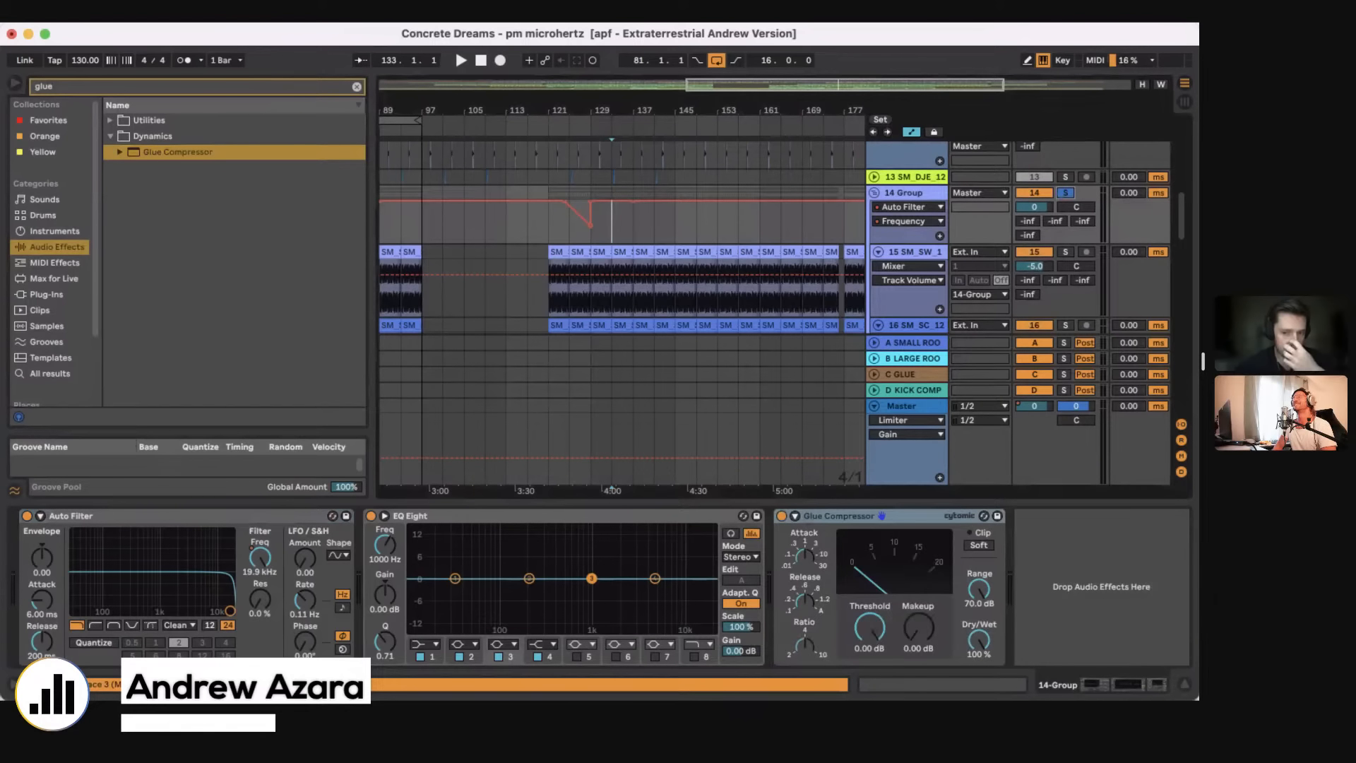
pyautogui.moveTo(869, 627); pyautogui.dragTo(869, 650)
pyautogui.moveTo(918, 627); pyautogui.dragTo(919, 607)
pyautogui.click(804, 563)
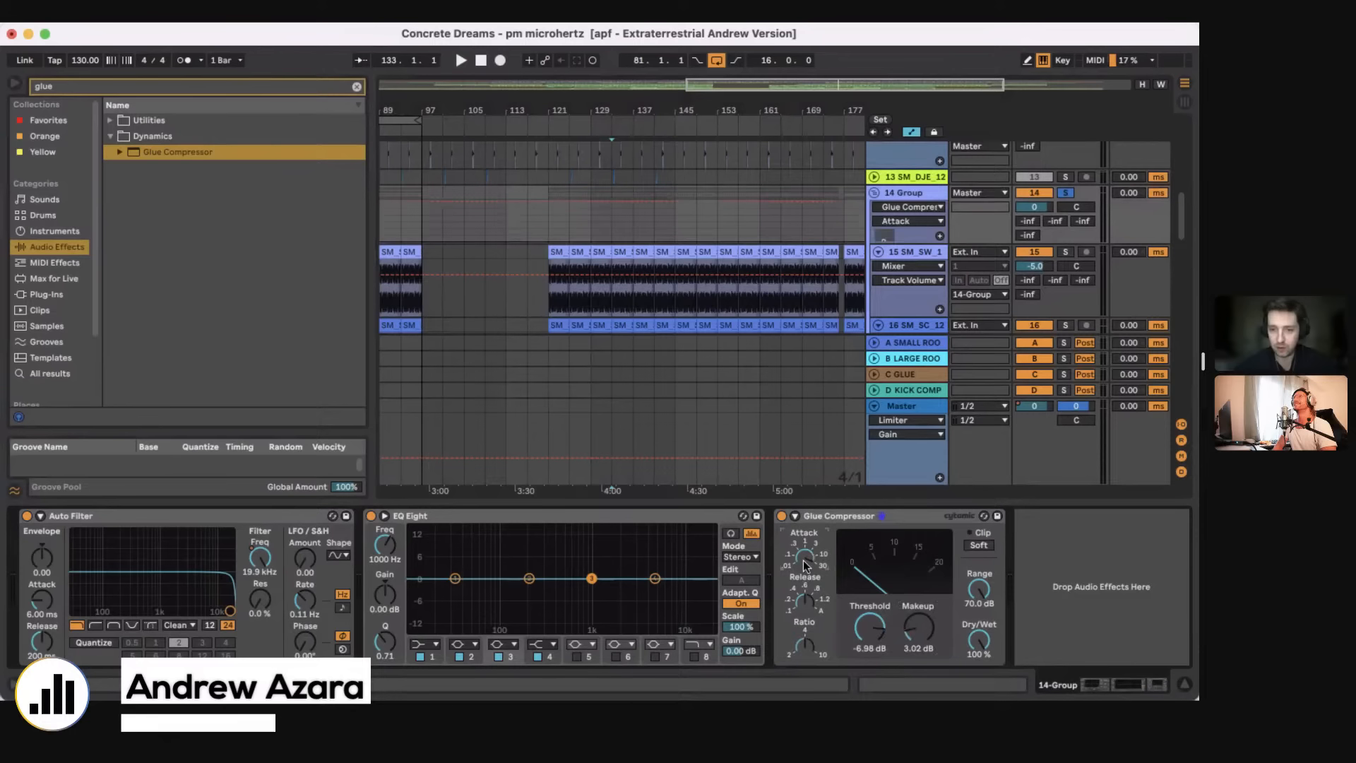
pyautogui.click(805, 601)
pyautogui.moveTo(859, 655)
pyautogui.mouseDown()
pyautogui.moveTo(859, 671)
pyautogui.moveTo(869, 649)
pyautogui.moveTo(870, 674)
pyautogui.moveTo(869, 654)
pyautogui.mouseUp()
# Step: Play 14 Group from bar 133 with makeup at 3.81 dB, toggling the Glue Compressor to compare, and leave it bypassed
pyautogui.press('space')
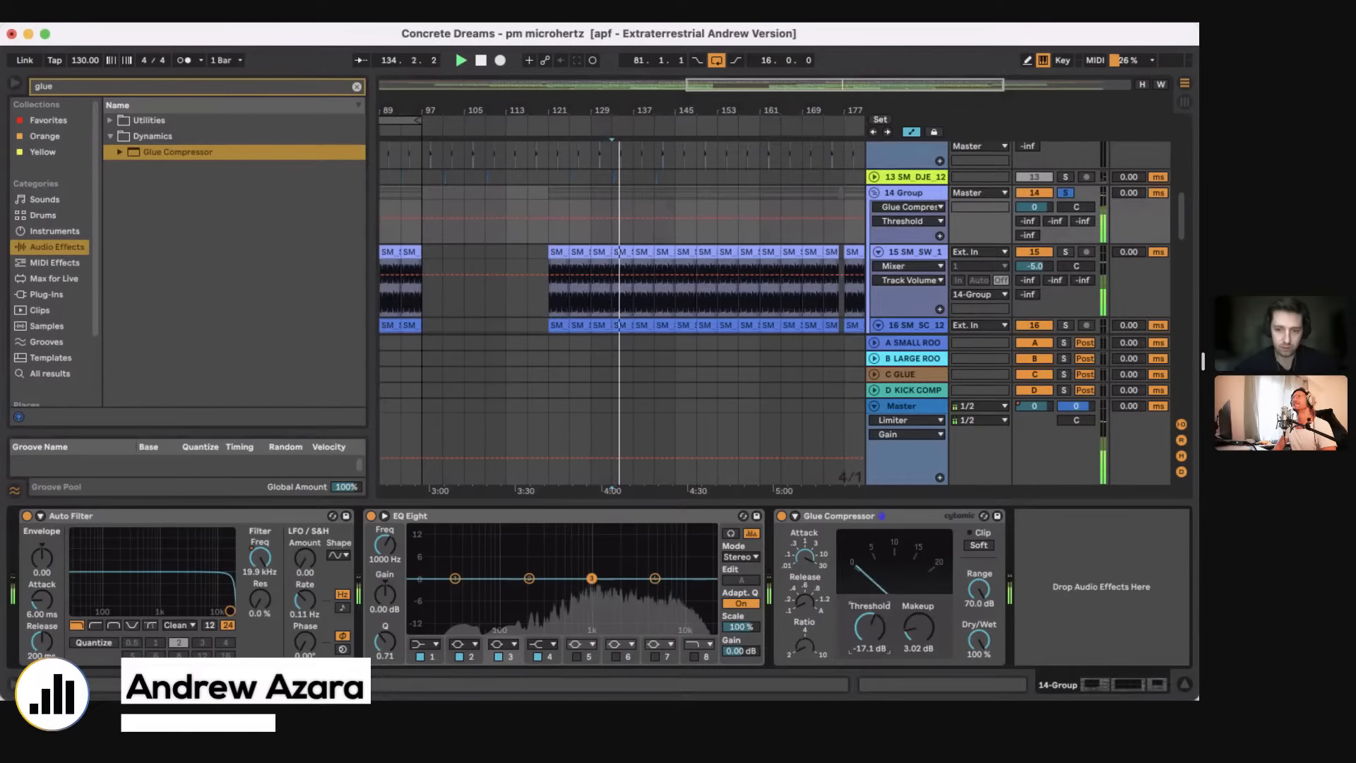
pyautogui.click(781, 516)
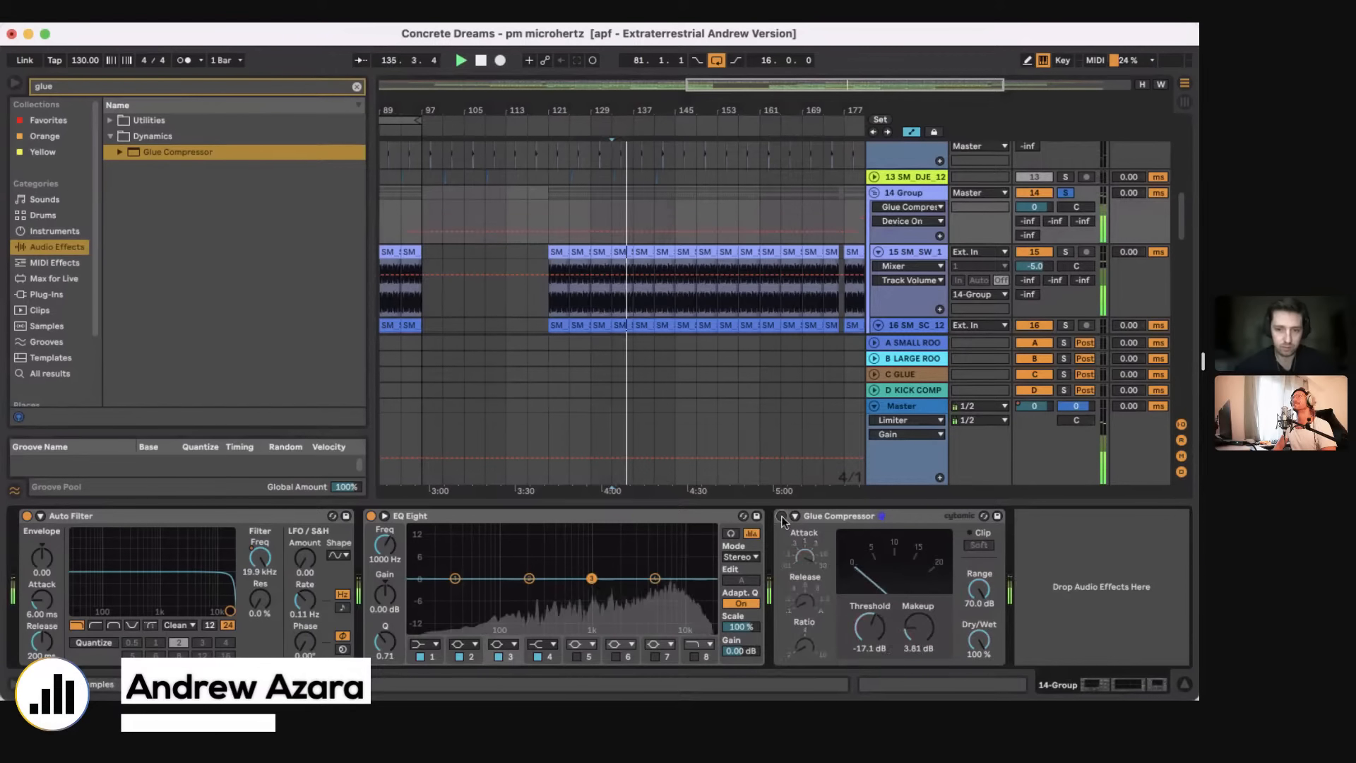
pyautogui.click(781, 516)
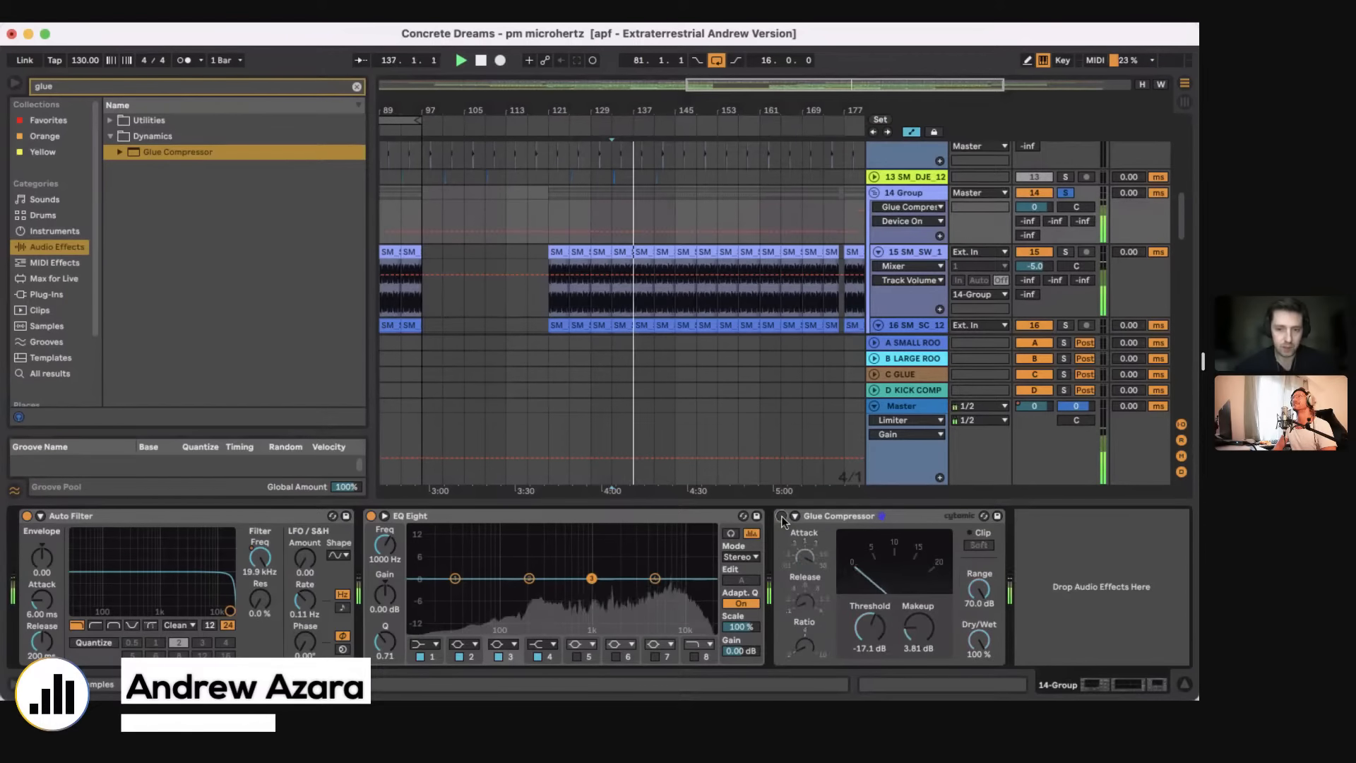
pyautogui.click(781, 516)
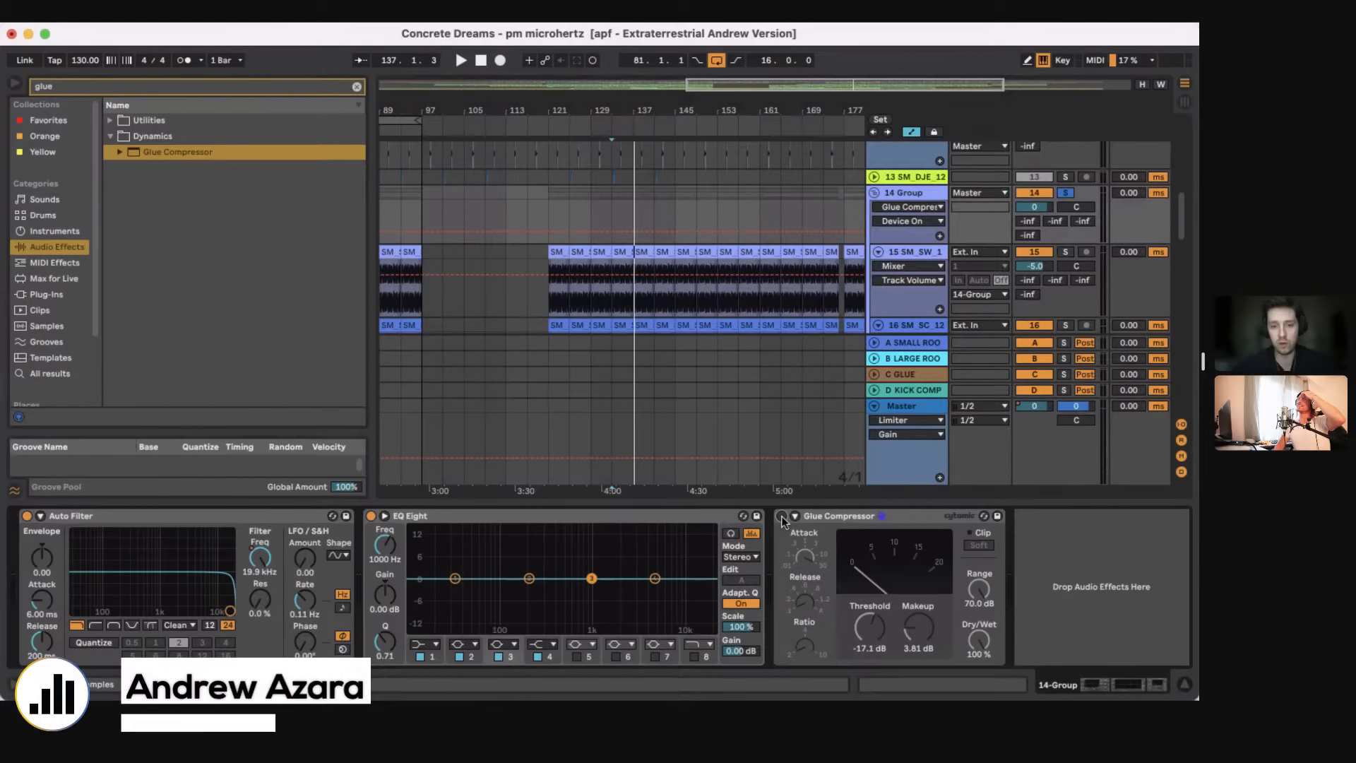
pyautogui.click(781, 516)
# Step: Check the device chains of the individual hat and clap tracks inside 14 Group for any effects
pyautogui.scroll(-1, 621, 306)
pyautogui.click(623, 280)
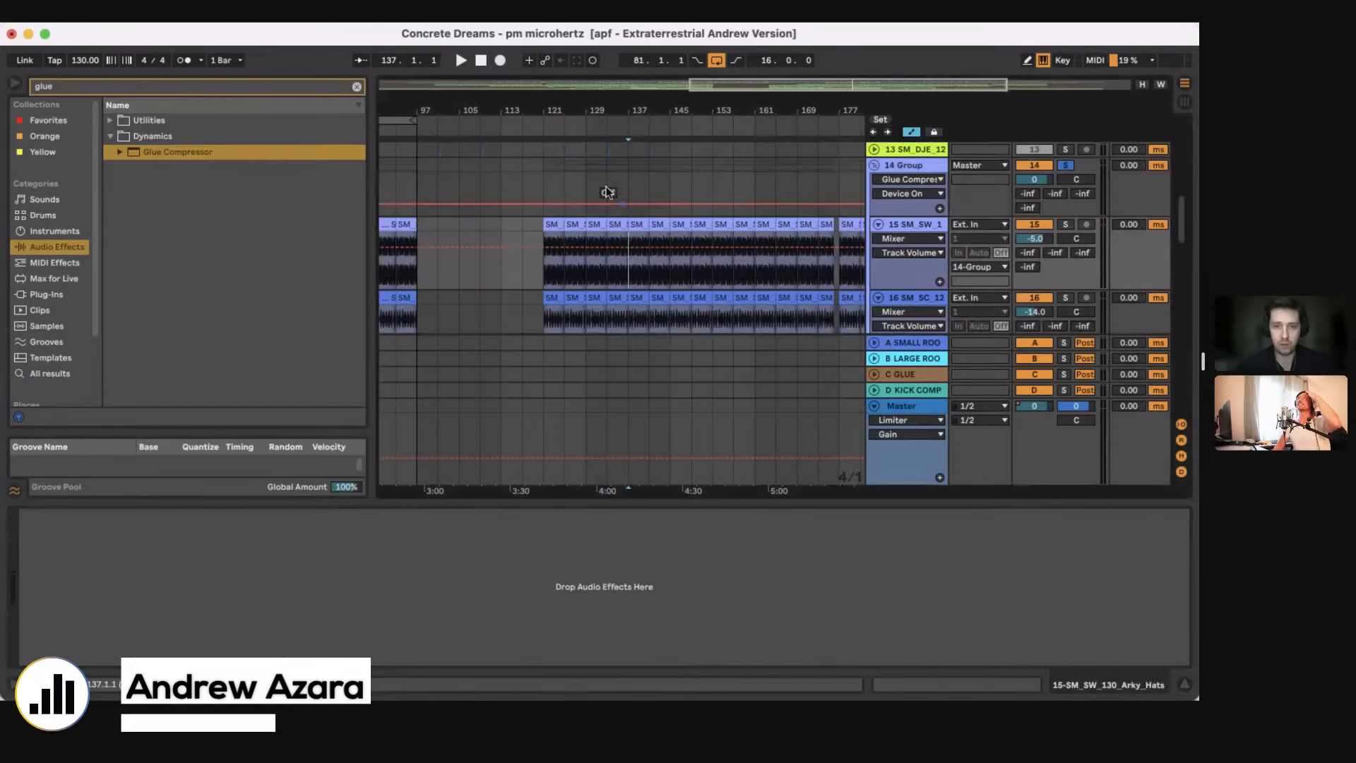
pyautogui.scroll(-1, 617, 285)
pyautogui.click(611, 287)
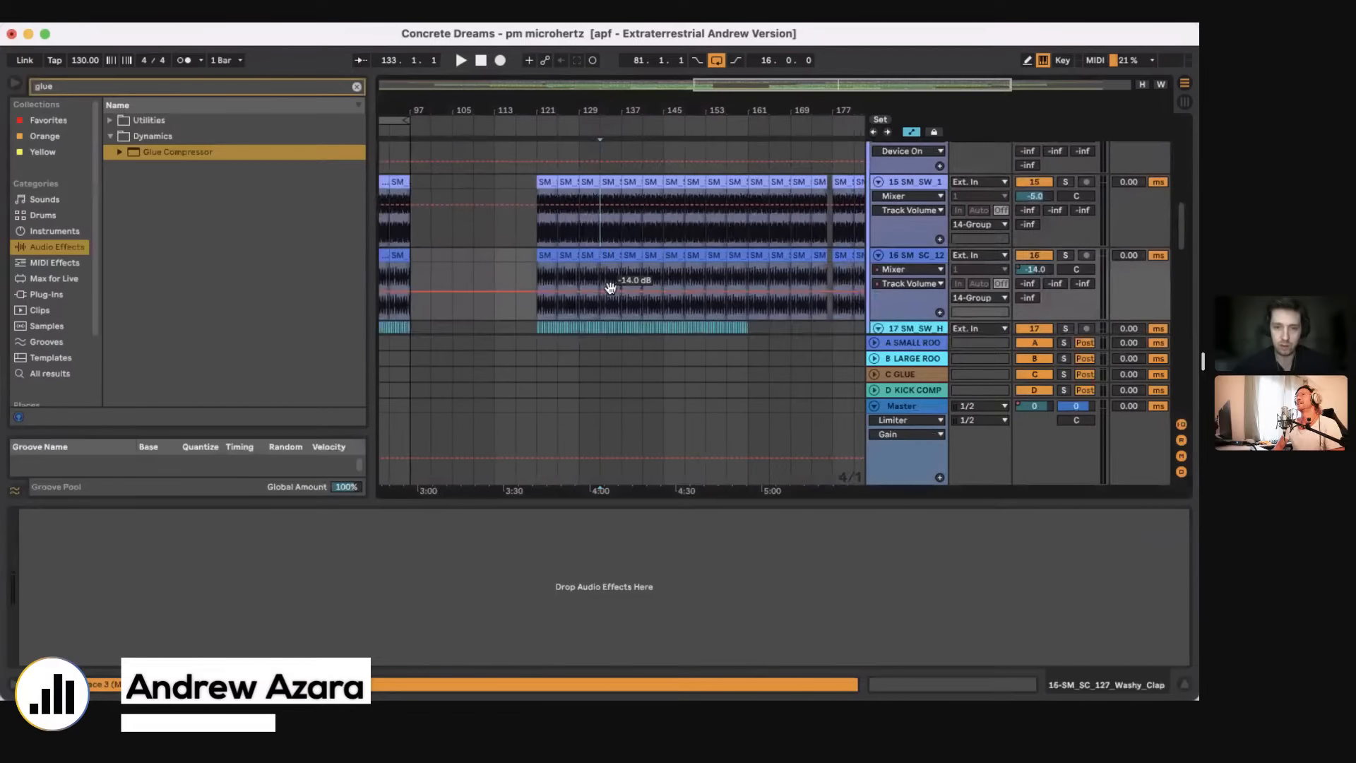
pyautogui.scroll(-2, 610, 288)
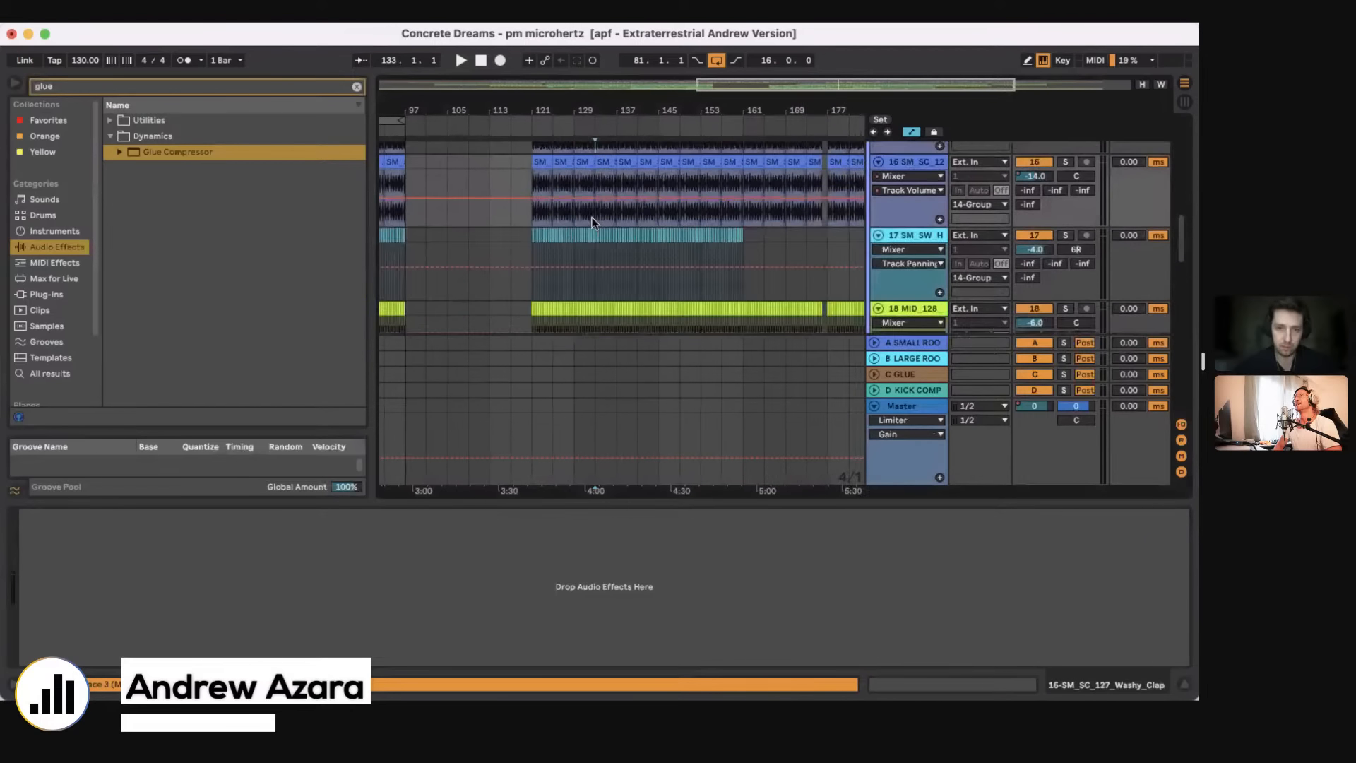
pyautogui.click(594, 295)
pyautogui.scroll(-1, 592, 291)
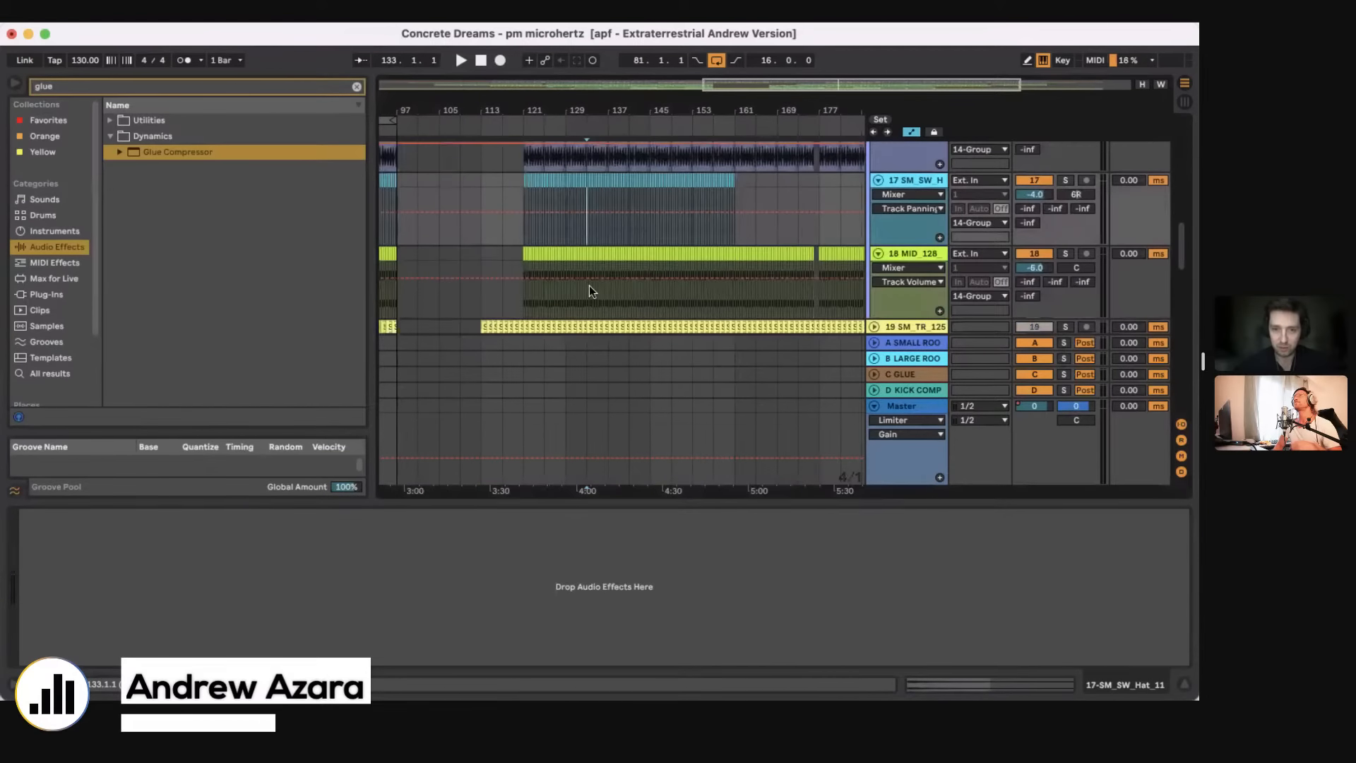
pyautogui.click(586, 295)
pyautogui.scroll(2, 587, 295)
pyautogui.click(599, 291)
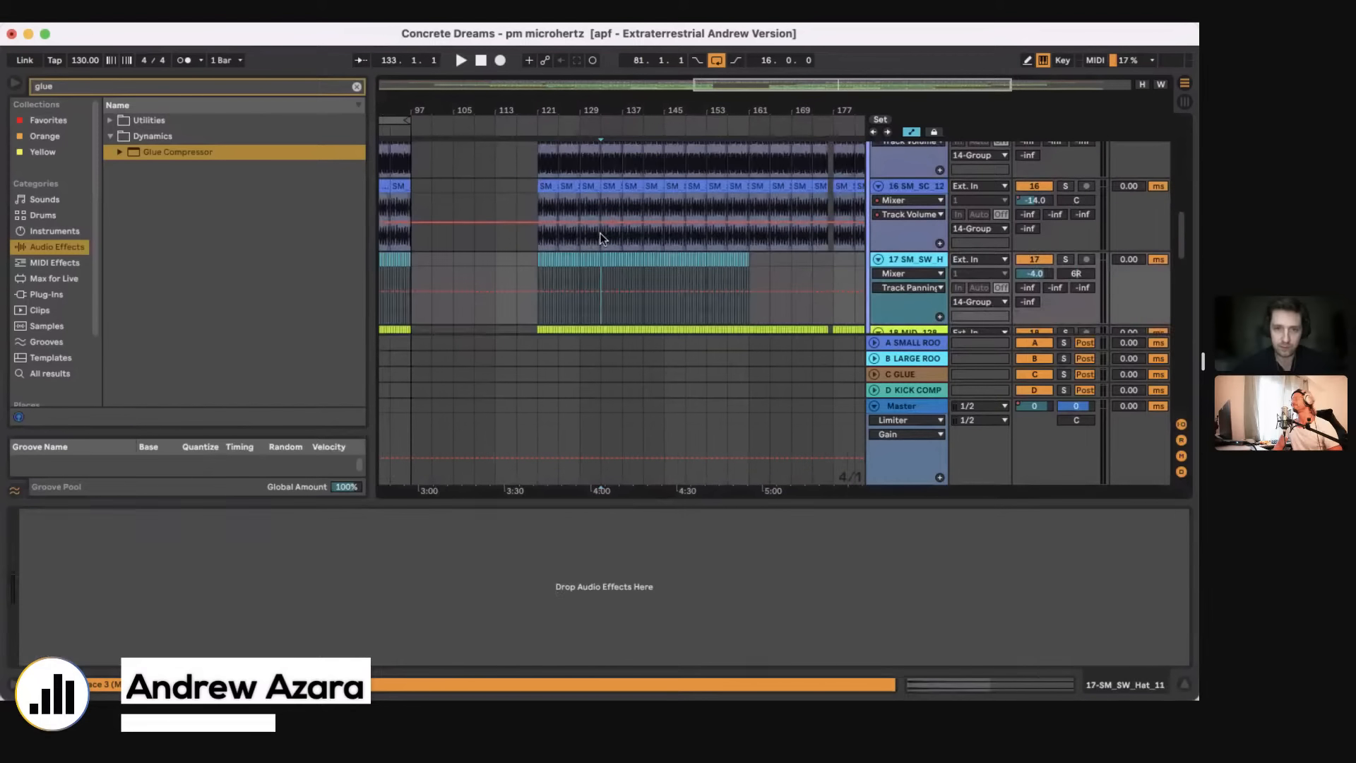
pyautogui.scroll(3, 600, 232)
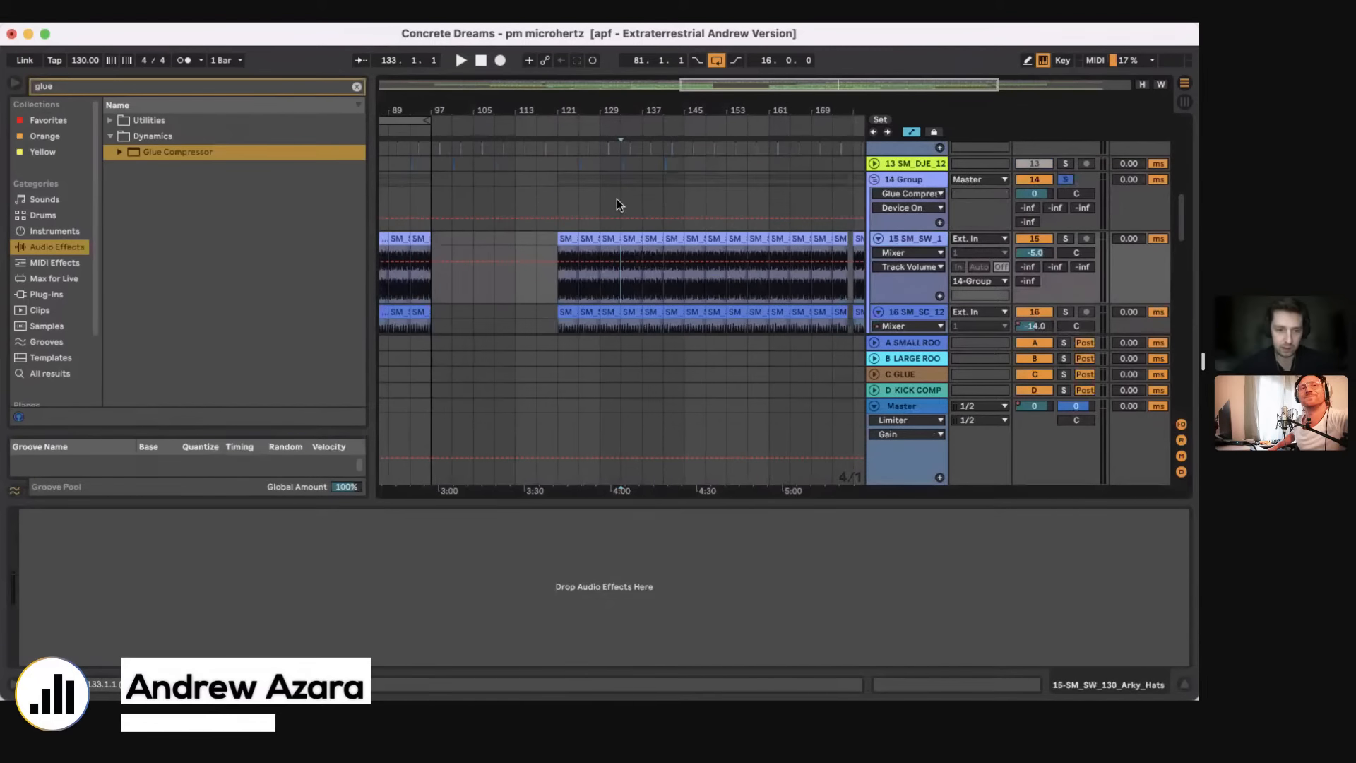
# Step: Change band 1 of 14 Group's EQ Eight to a low cut at 10 Hz with Q 0.58, and play from bar 137
pyautogui.click(617, 198)
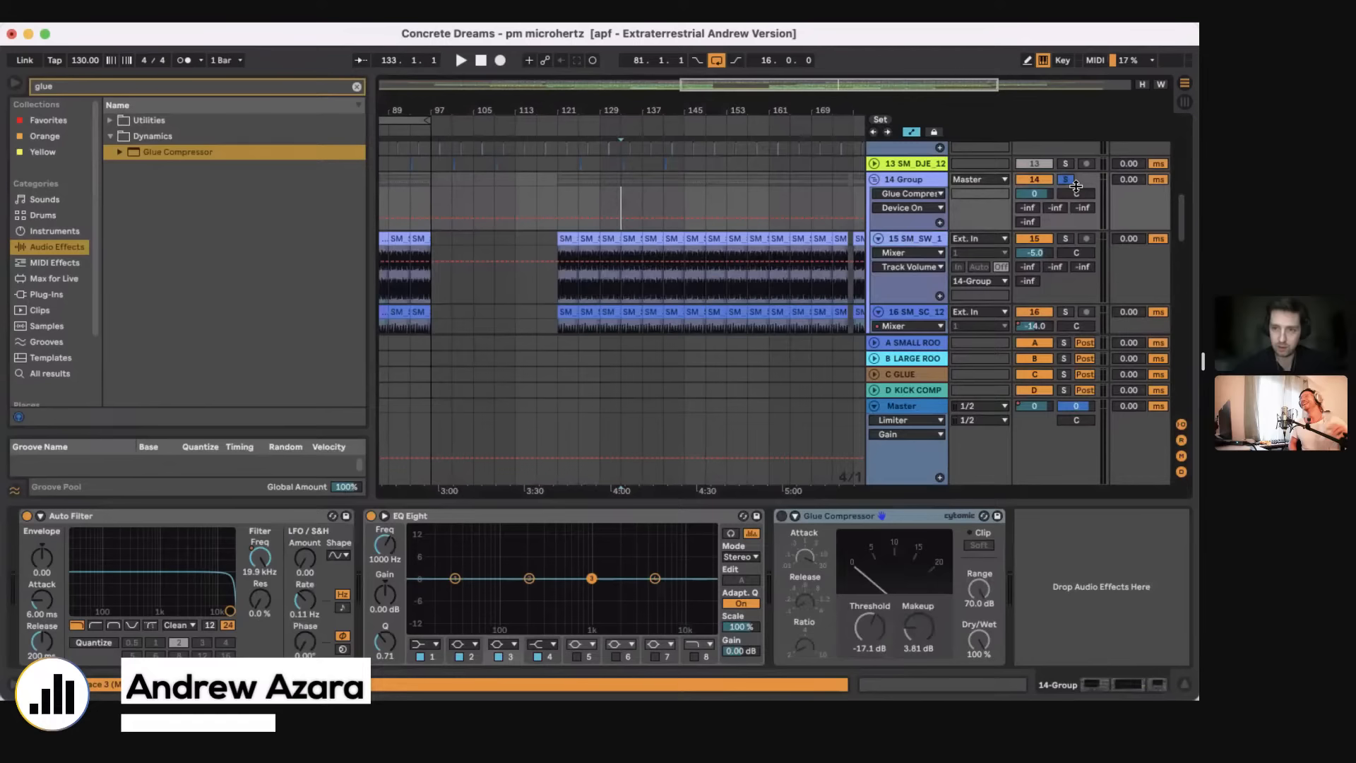
pyautogui.press('space')
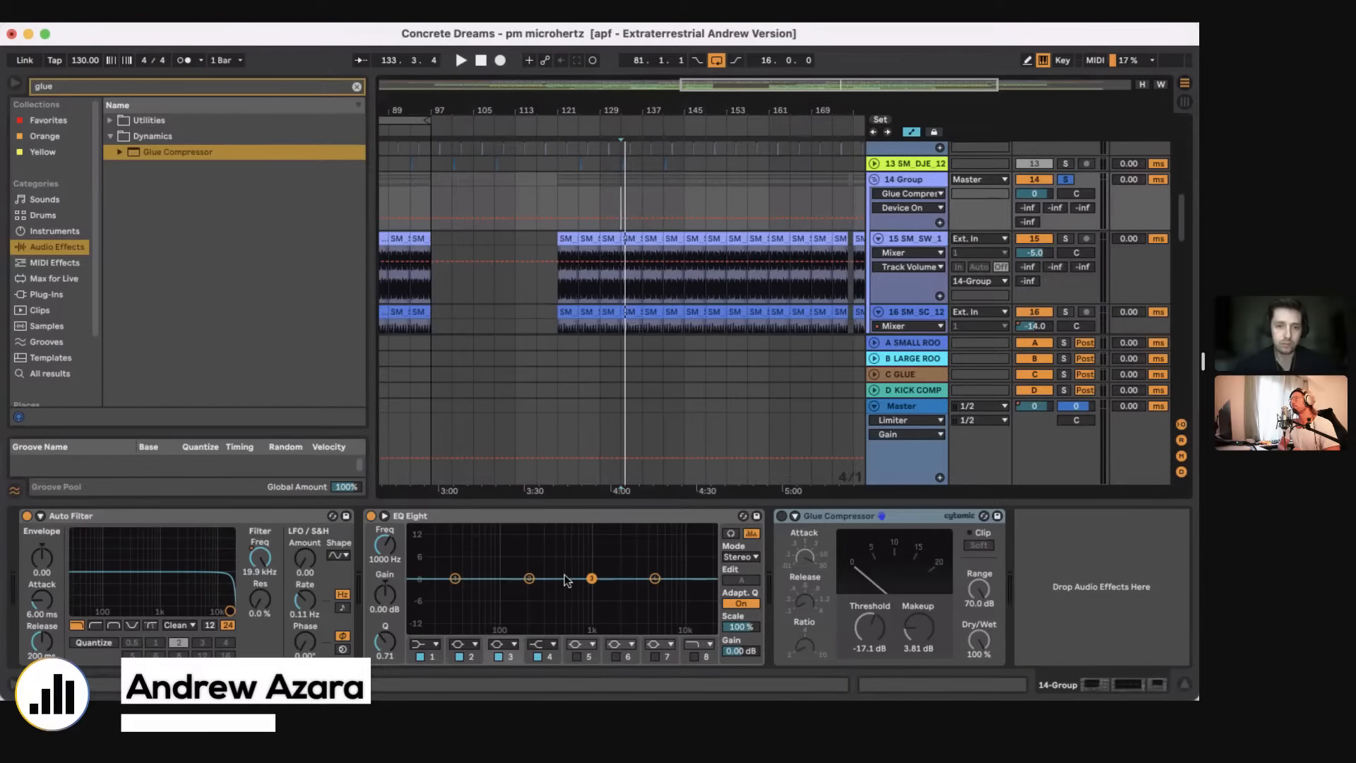
pyautogui.press('Right')
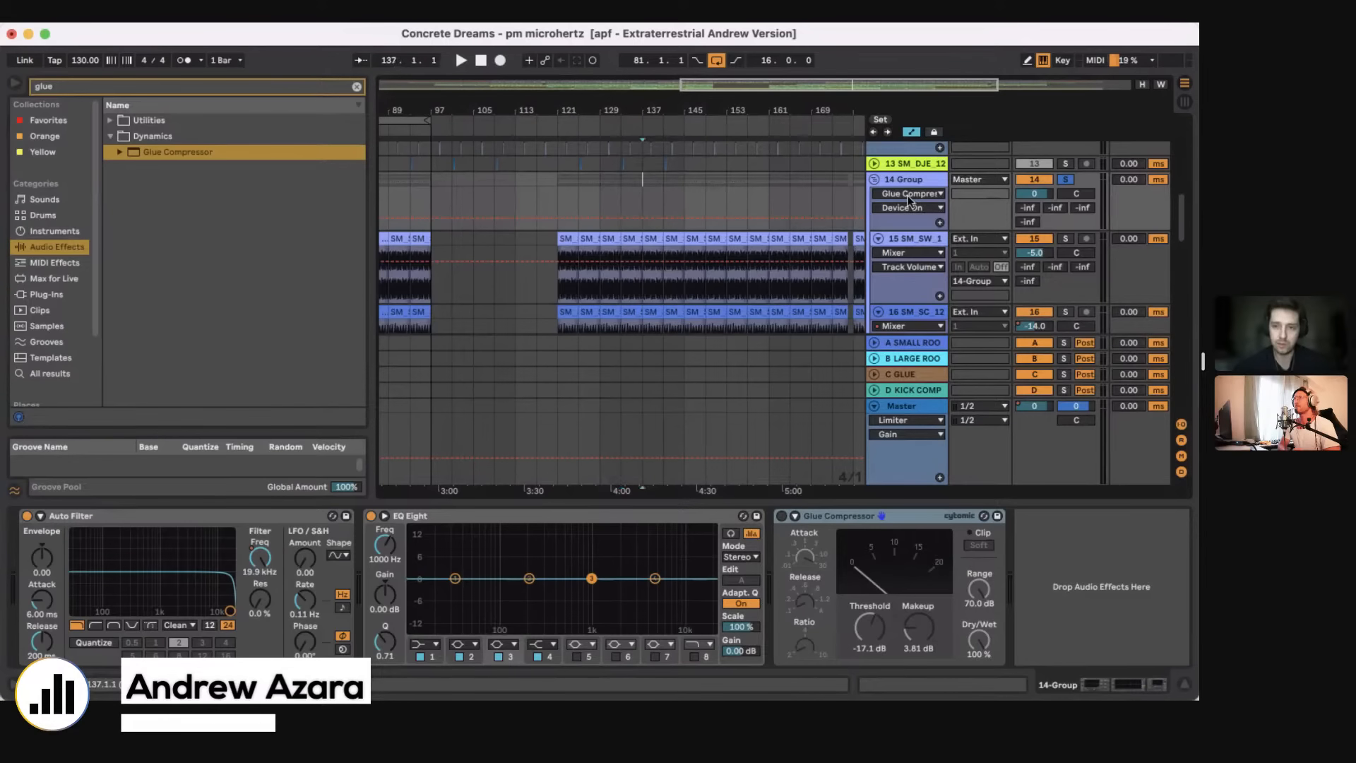
pyautogui.click(424, 647)
pyautogui.click(424, 546)
pyautogui.moveTo(456, 588); pyautogui.dragTo(414, 596)
pyautogui.press('space')
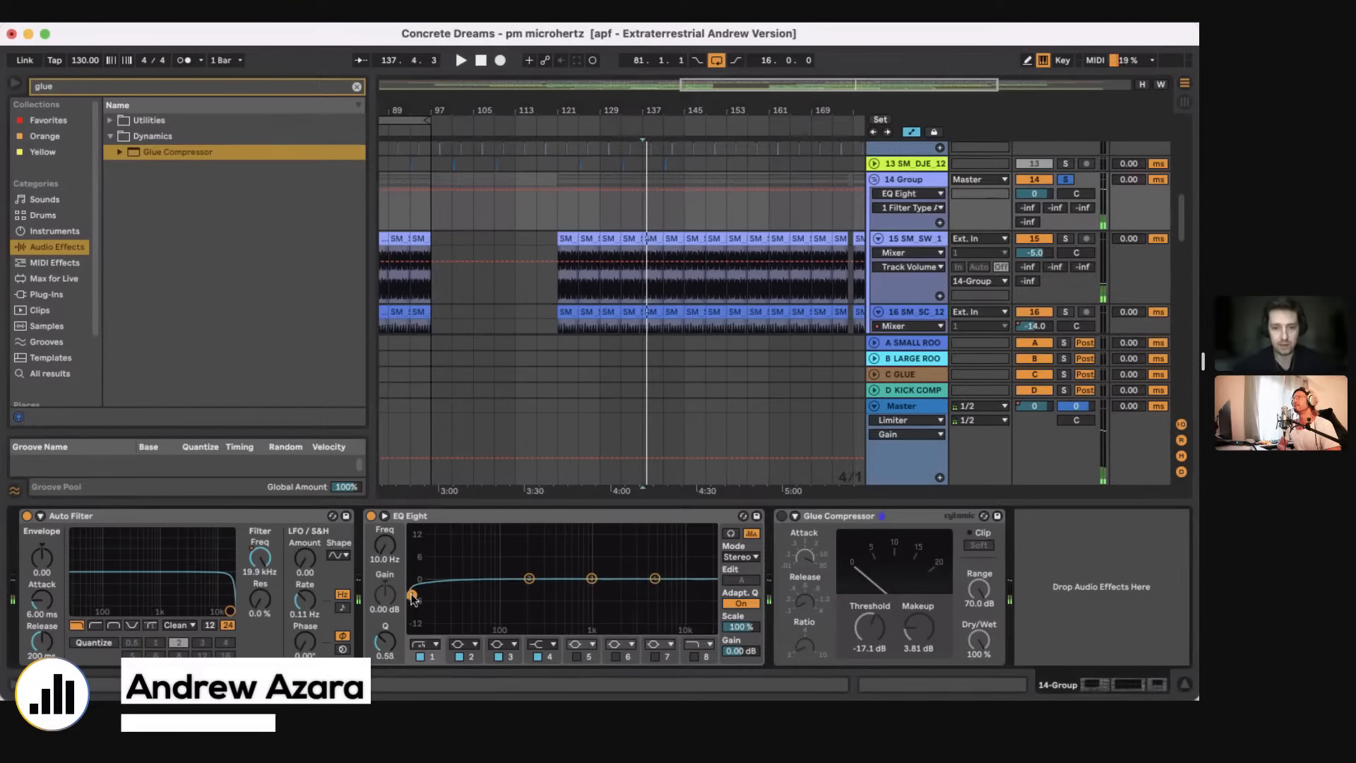
# Step: Change band 2 of 14 Group's EQ Eight to a steep high cut at 147 Hz and audition it
pyautogui.click(463, 642)
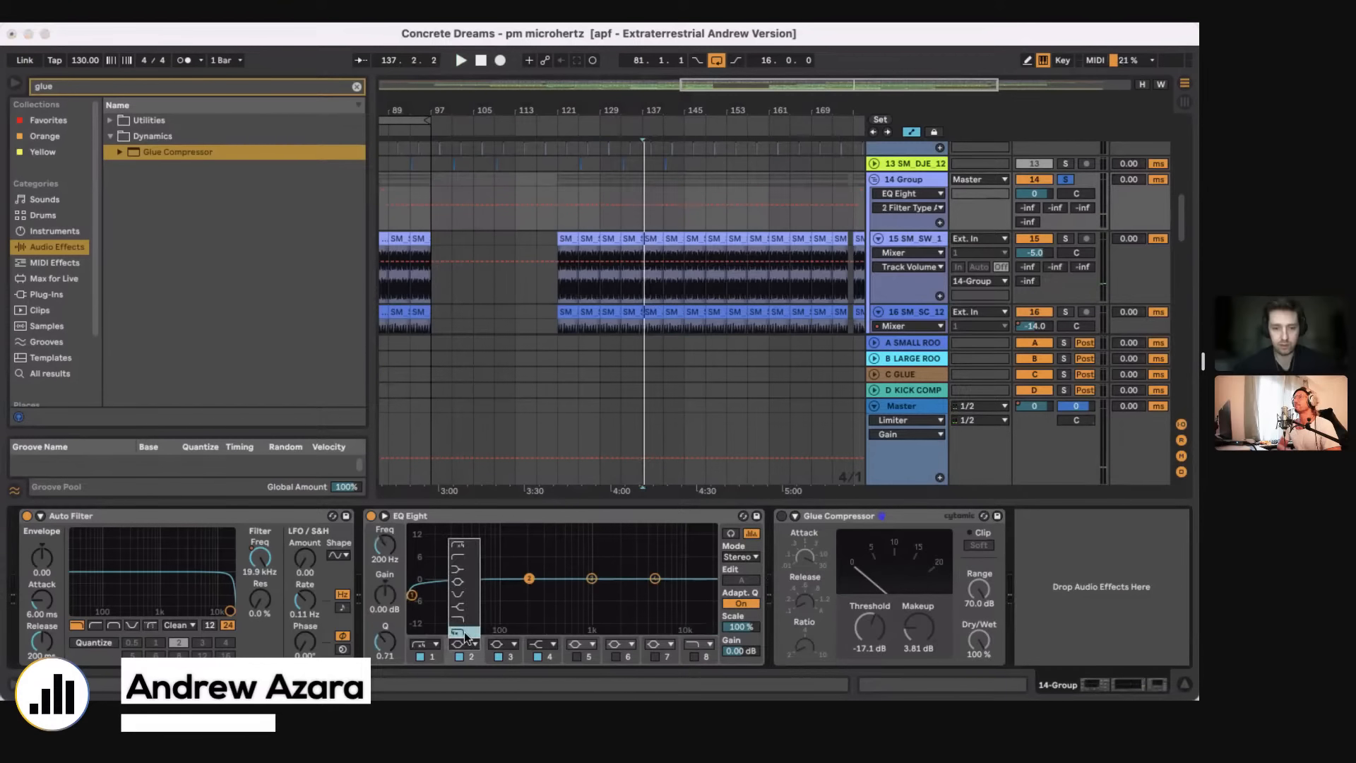
pyautogui.click(463, 633)
pyautogui.moveTo(517, 589); pyautogui.dragTo(515, 592)
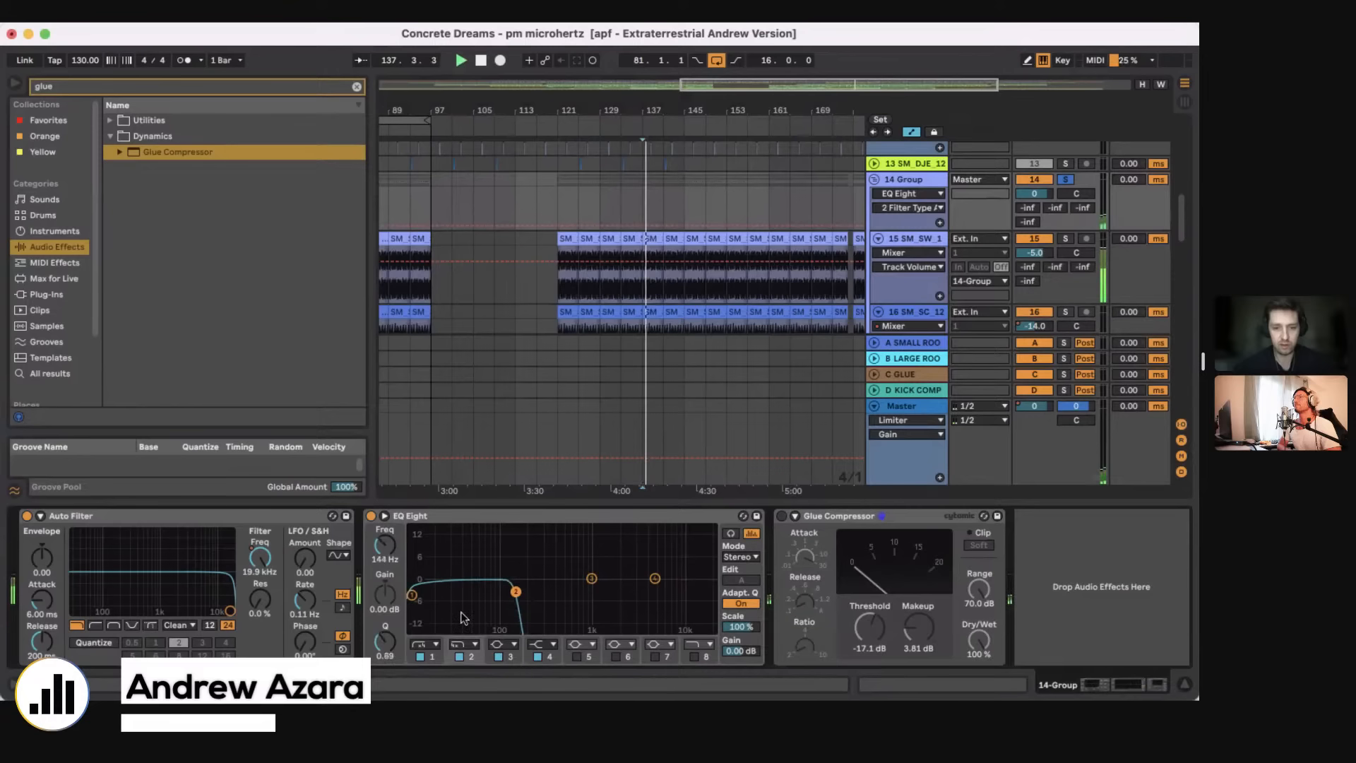
pyautogui.moveTo(385, 545); pyautogui.dragTo(385, 543)
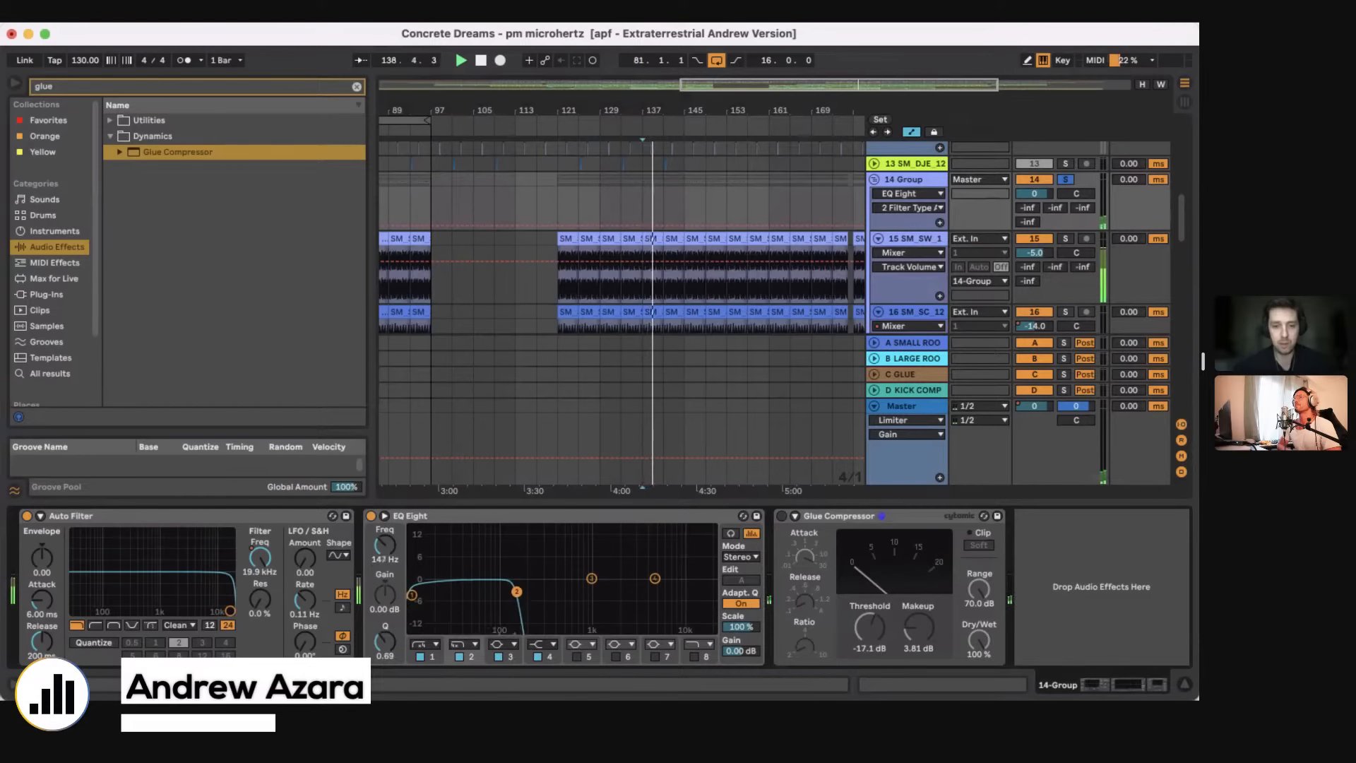
pyautogui.press('space')
# Step: Set EQ Eight's band 1 to a gentler low cut at 129 Hz and band 2's high cut to 18.6 kHz, auditioning during playback
pyautogui.moveTo(517, 592); pyautogui.dragTo(712, 590)
pyautogui.moveTo(412, 595); pyautogui.dragTo(511, 598)
pyautogui.click(436, 645)
pyautogui.click(424, 559)
pyautogui.press('space')
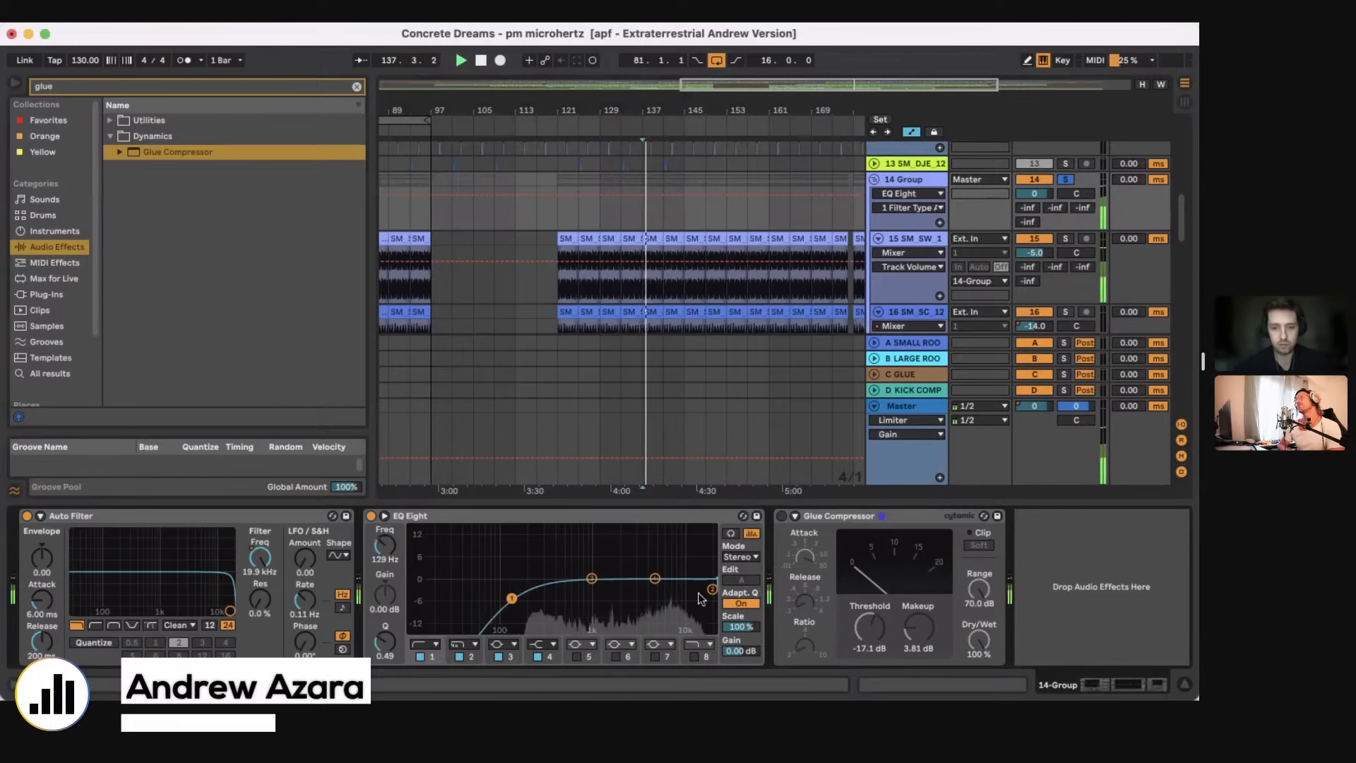
pyautogui.moveTo(712, 588); pyautogui.dragTo(720, 620)
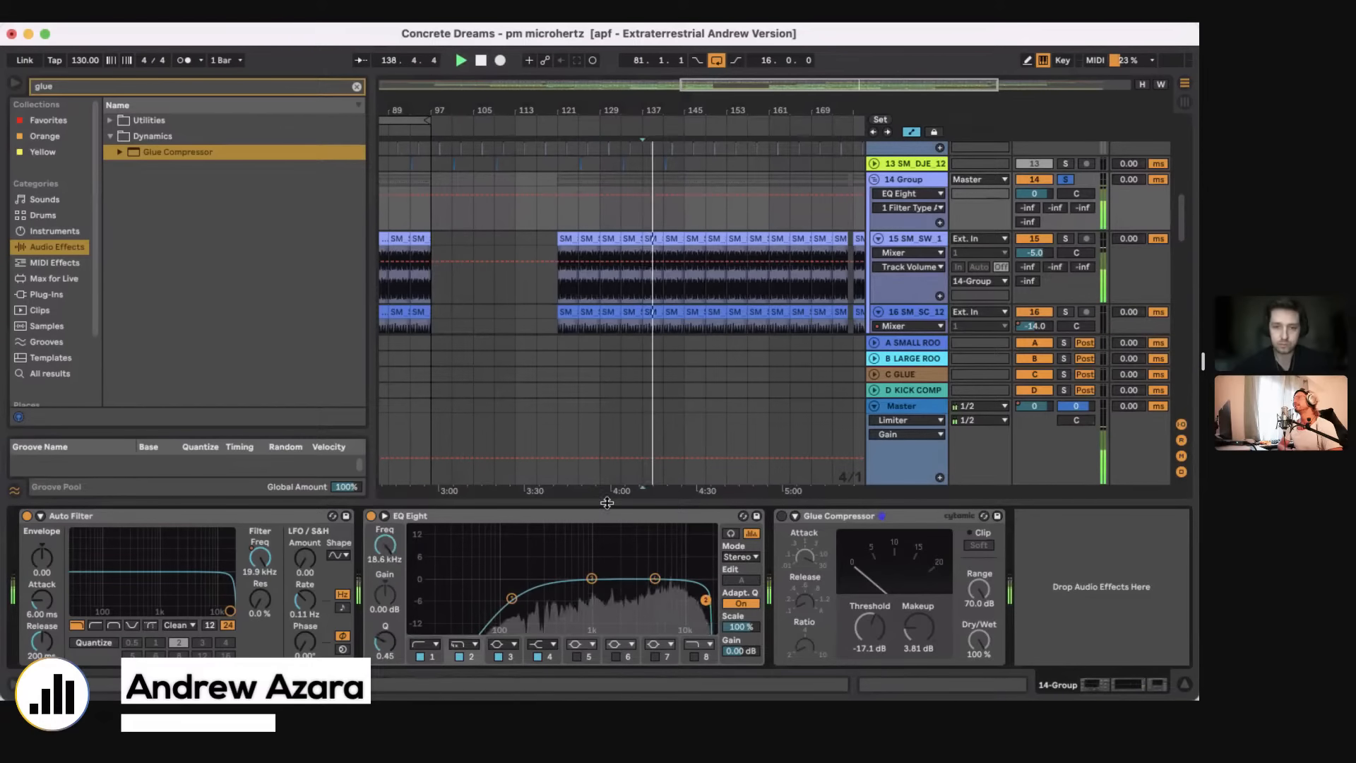
# Step: Show the device chain of track 16, the Washy Clap, and solo that track
pyautogui.moveTo(607, 502); pyautogui.dragTo(609, 621)
pyautogui.click(665, 323)
pyautogui.hscroll(2, 666, 323)
pyautogui.scroll(-1, 666, 324)
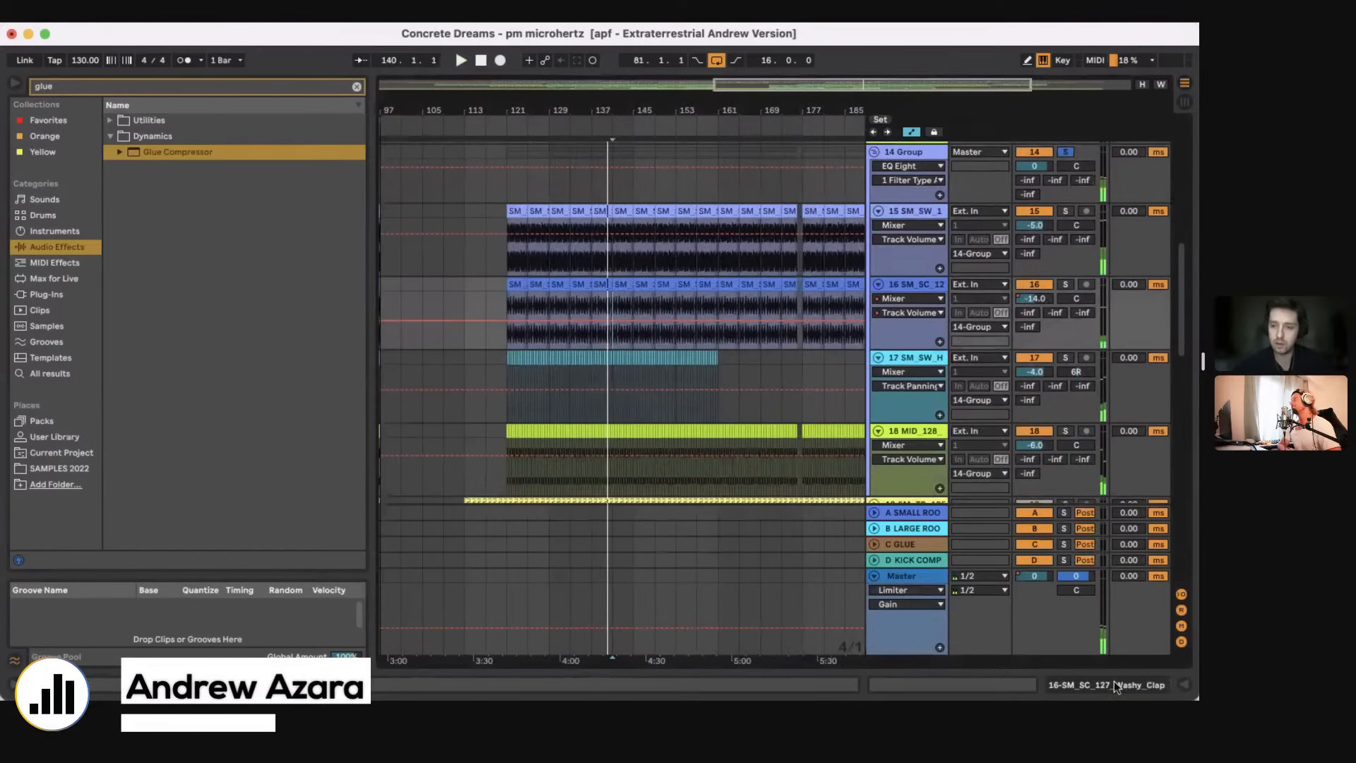
pyautogui.click(1113, 681)
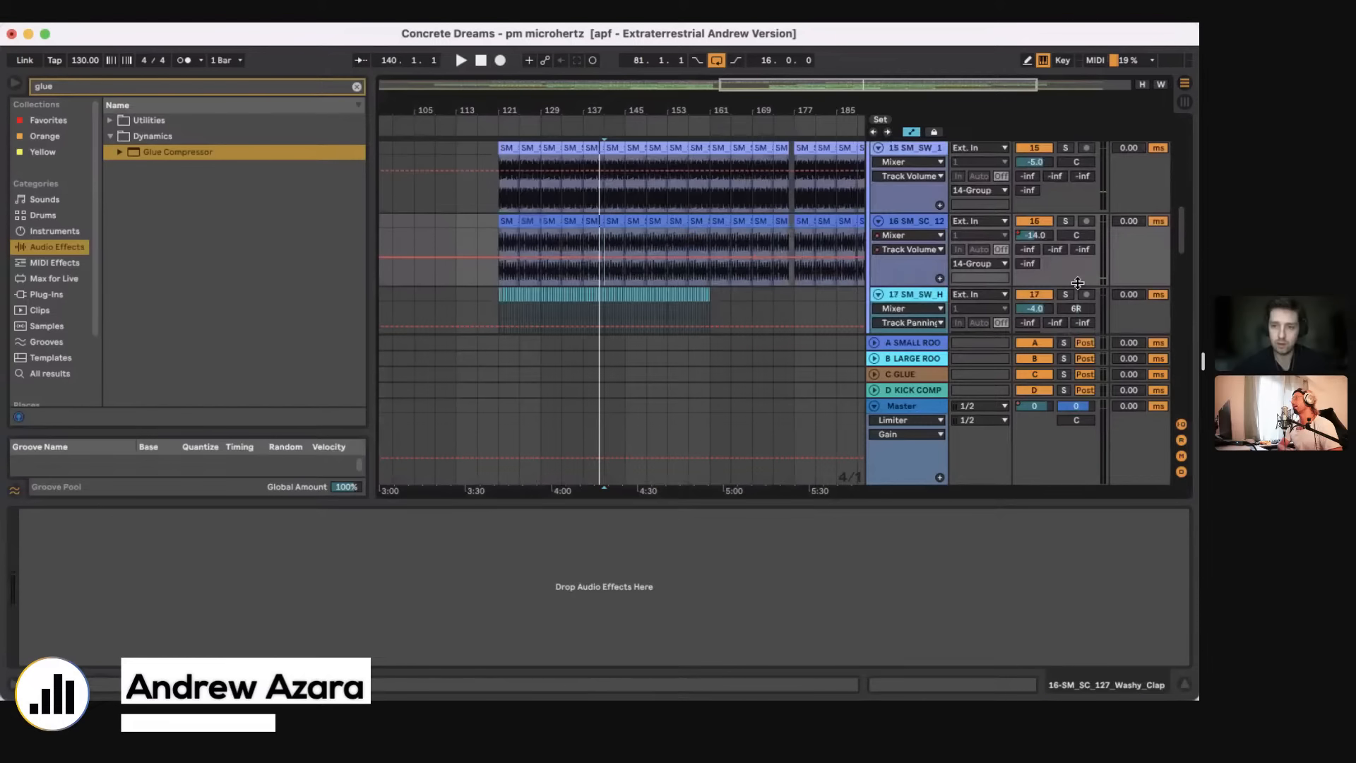
pyautogui.click(1065, 221)
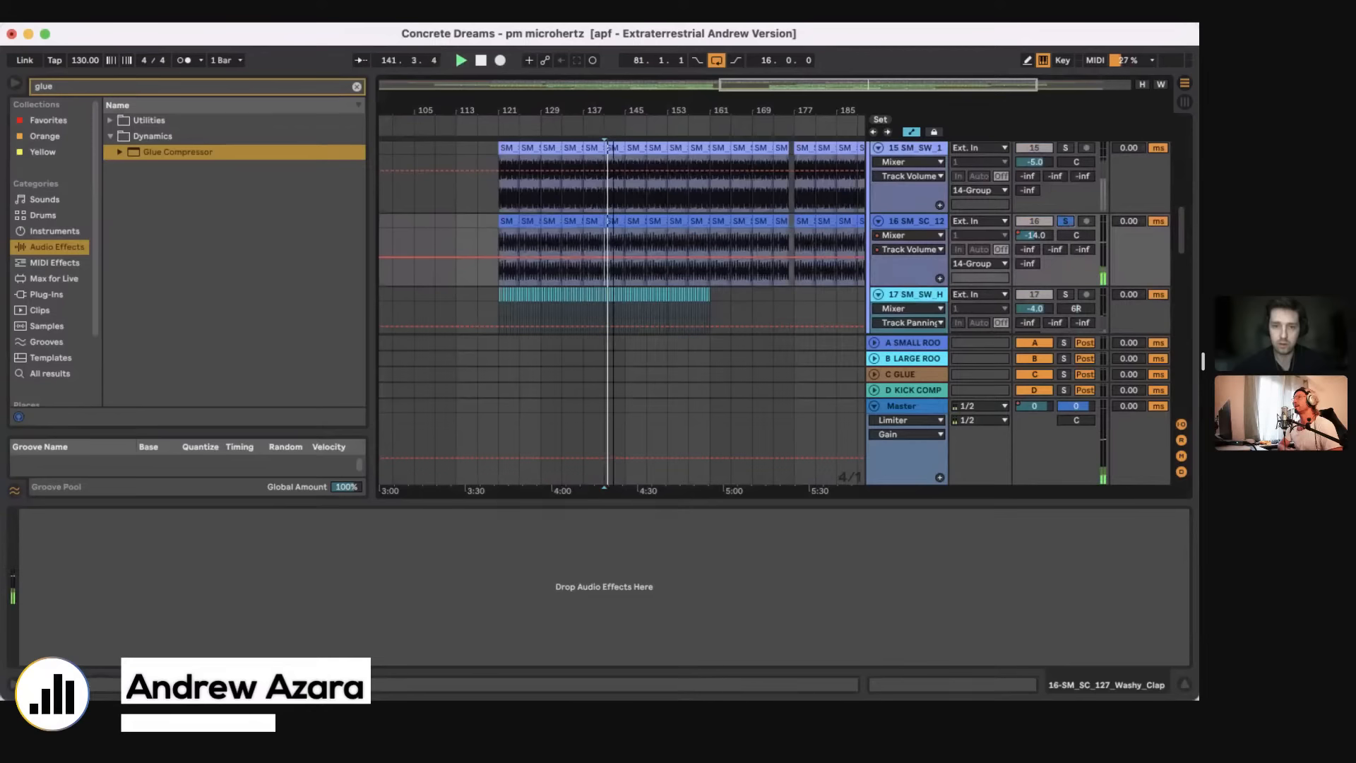
# Step: Examine the Washy Clap clips between bars 141 and 149 up close while they play
pyautogui.click(610, 222)
pyautogui.press('z')
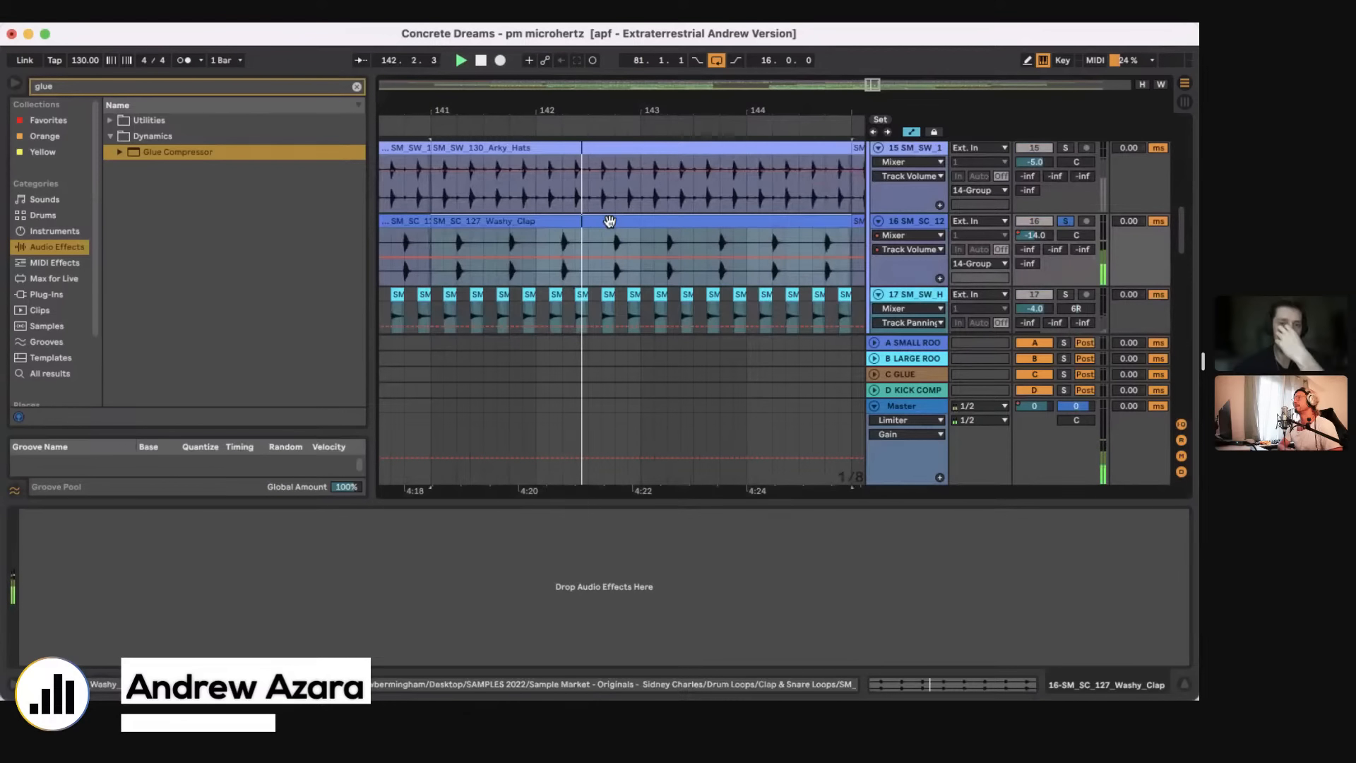
pyautogui.moveTo(591, 112); pyautogui.dragTo(592, 70)
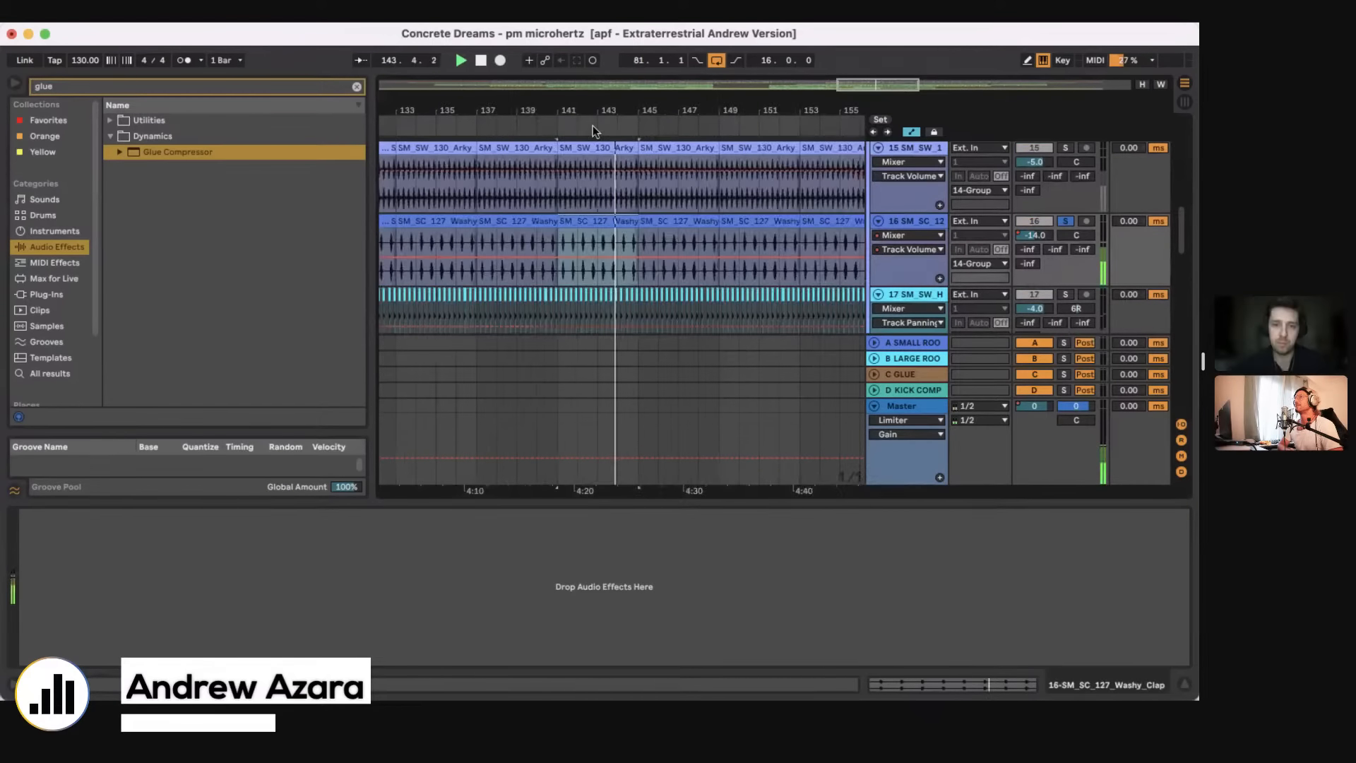
pyautogui.click(557, 239)
pyautogui.click(638, 240)
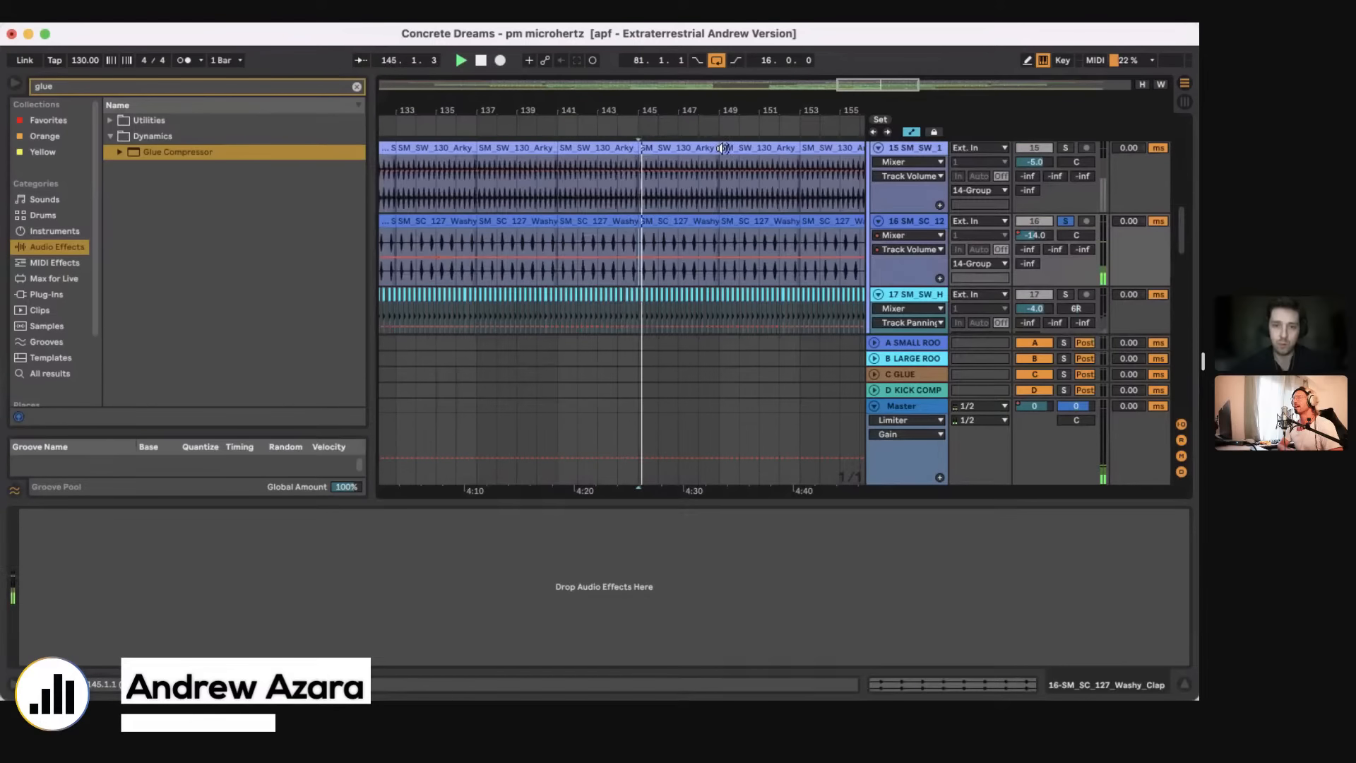
pyautogui.moveTo(663, 112); pyautogui.dragTo(624, 216)
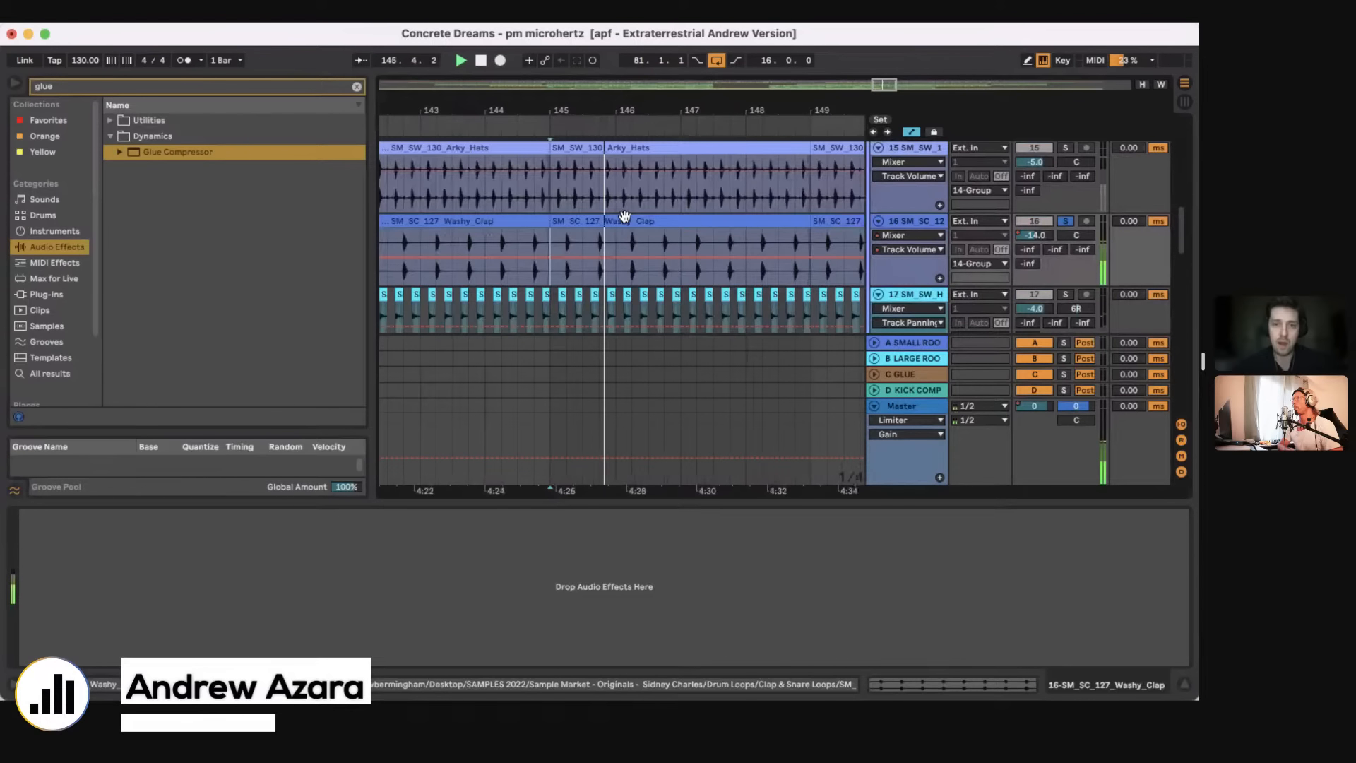
pyautogui.click(624, 216)
# Step: Add an EQ Eight to the Washy Clap track and boost band 4's high shelf by 3.60 dB at 1.26 kHz
pyautogui.click(342, 82)
pyautogui.write('eq')
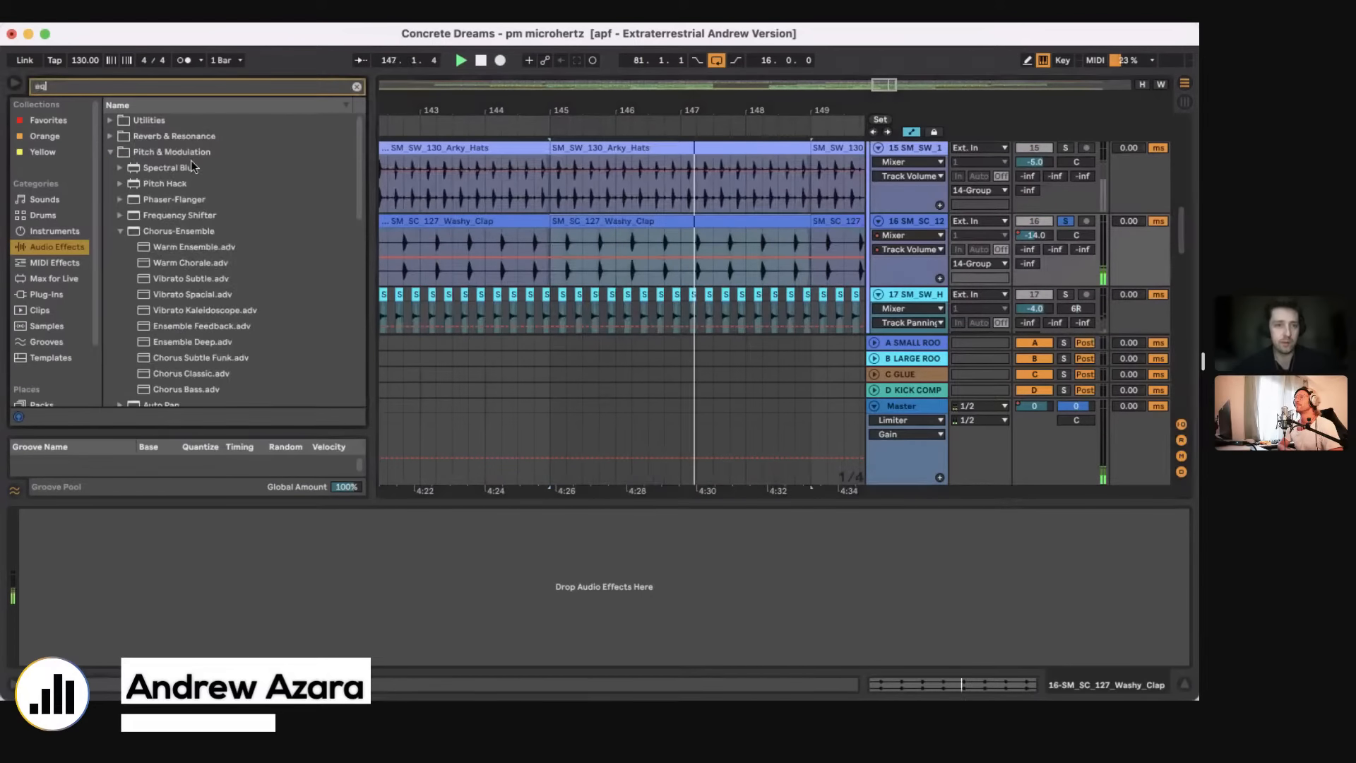
pyautogui.click(191, 163)
pyautogui.moveTo(312, 578); pyautogui.dragTo(256, 567)
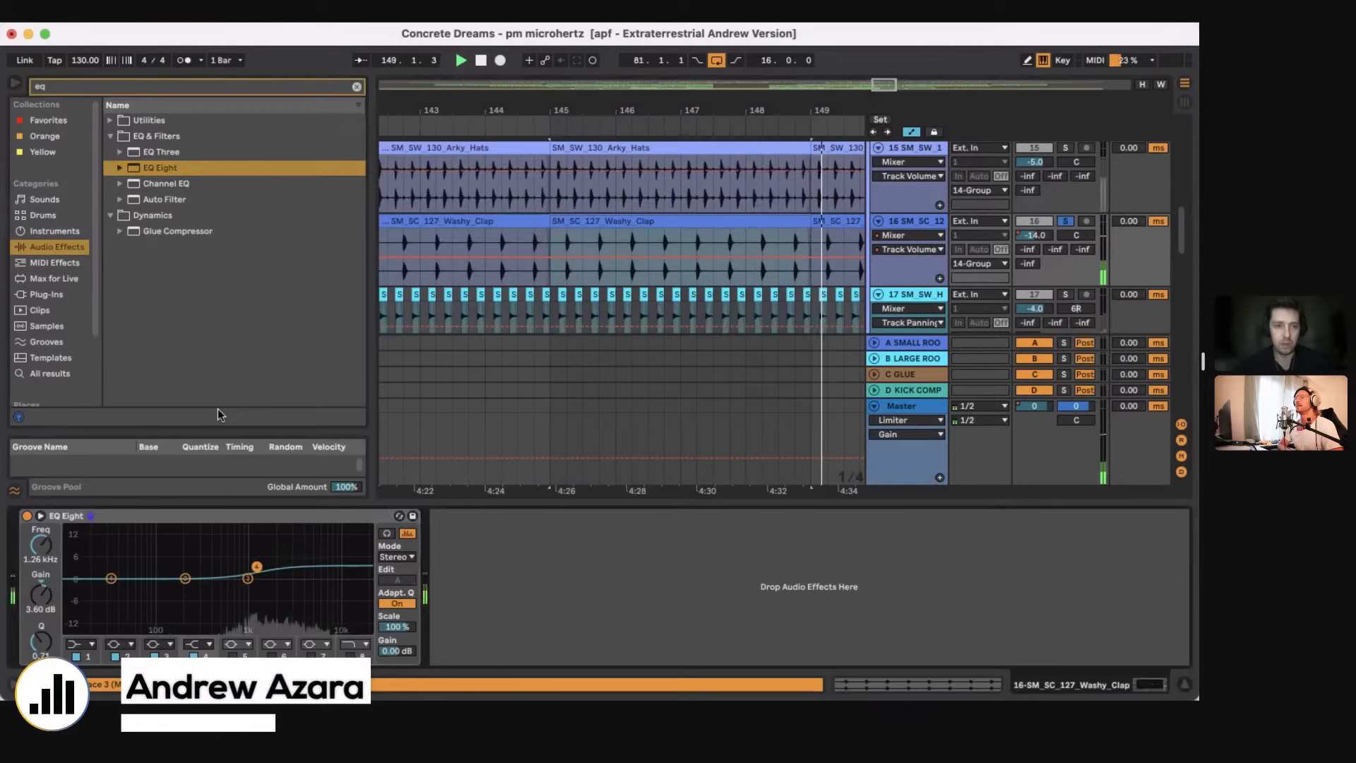
# Step: Add a Utility after the EQ Eight on the Washy Clap track and set its stereo width to 195%
pyautogui.click(187, 85)
pyautogui.write('ut')
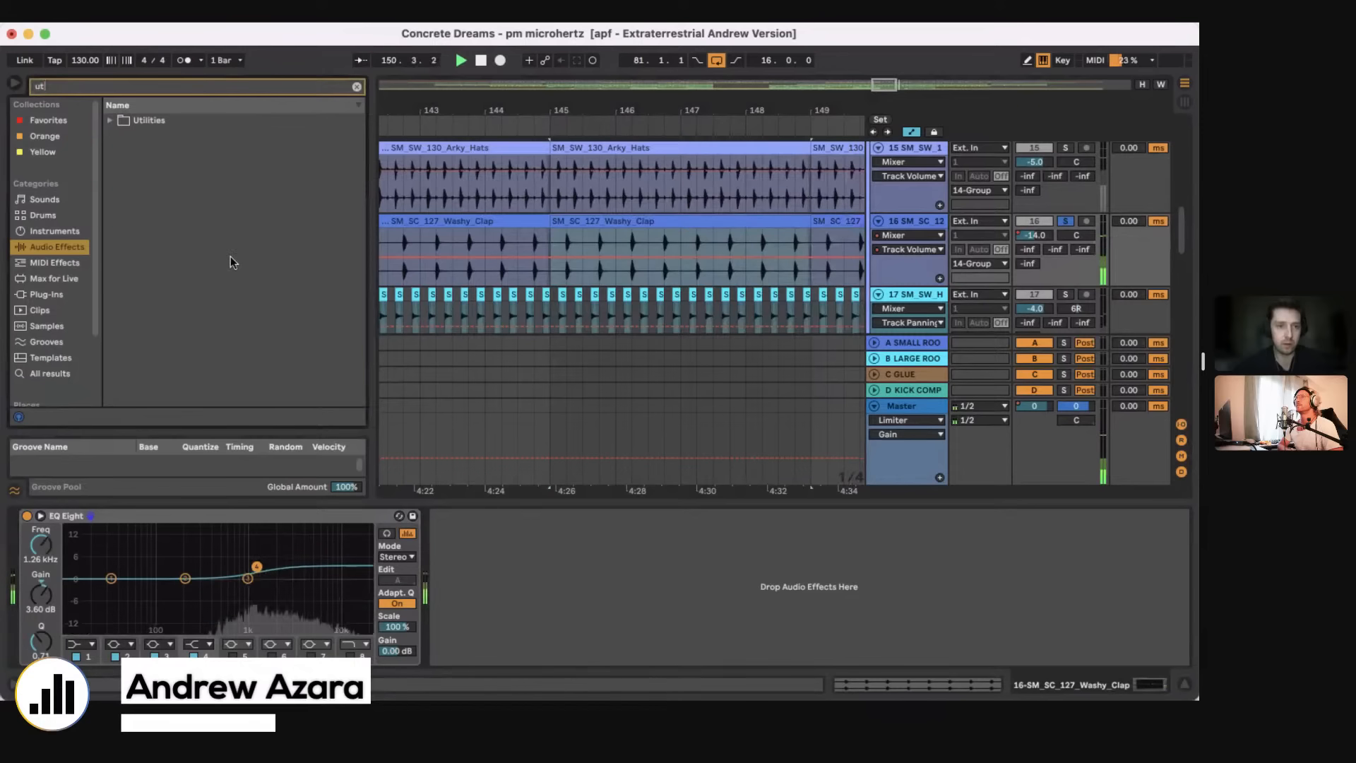
pyautogui.click(147, 134)
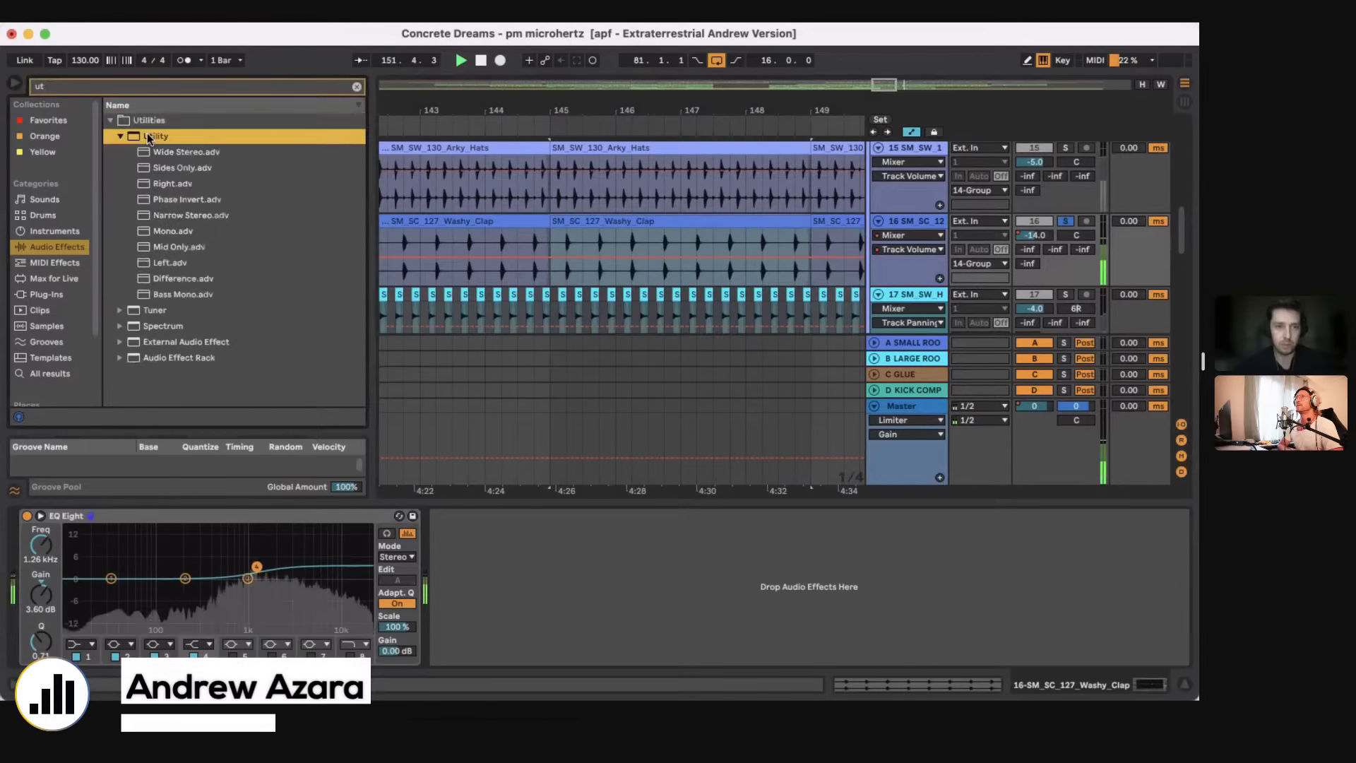
pyautogui.moveTo(147, 134); pyautogui.dragTo(471, 599)
pyautogui.moveTo(789, 244); pyautogui.dragTo(789, 245)
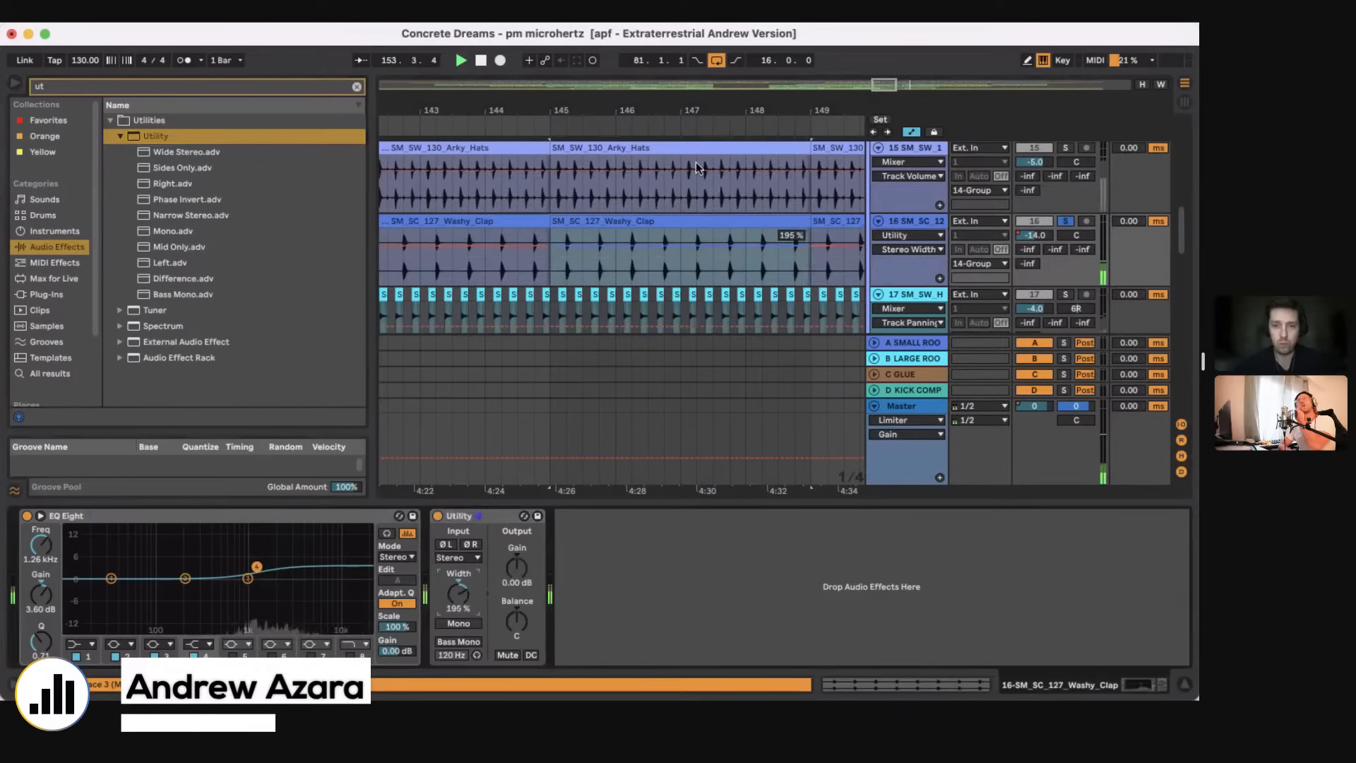
# Step: Unsolo the Washy Clap, play from bar 145 and toggle its Utility off and on to compare the stereo width
pyautogui.moveTo(640, 110); pyautogui.dragTo(639, 109)
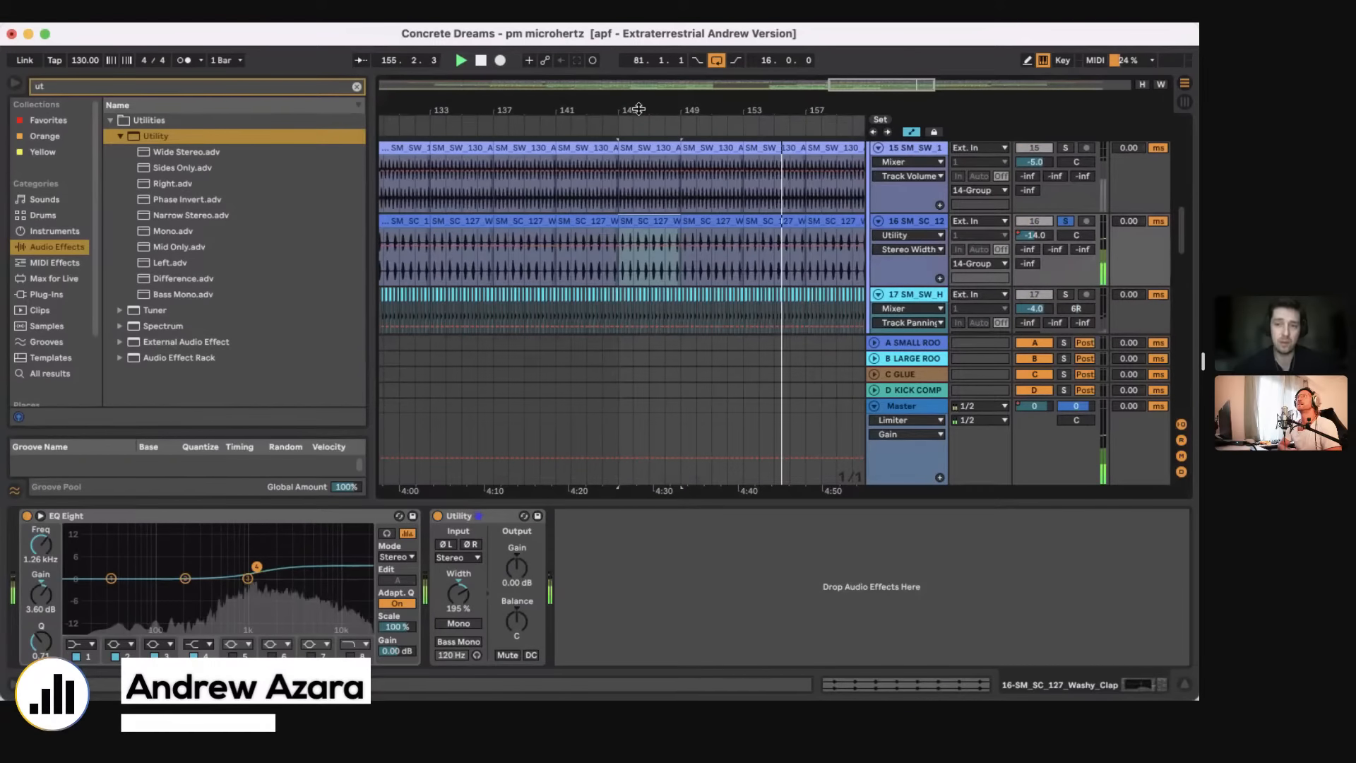
pyautogui.click(1065, 221)
pyautogui.click(619, 274)
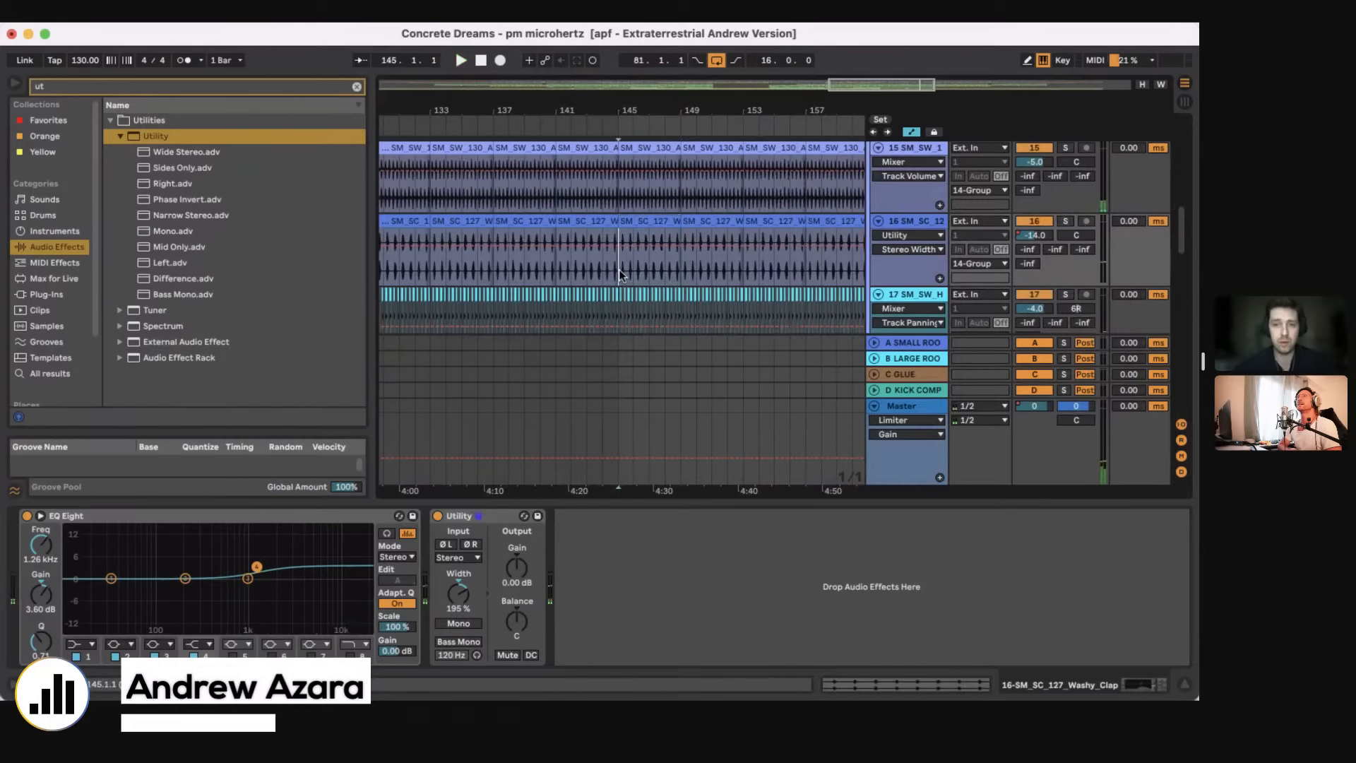
pyautogui.press('space')
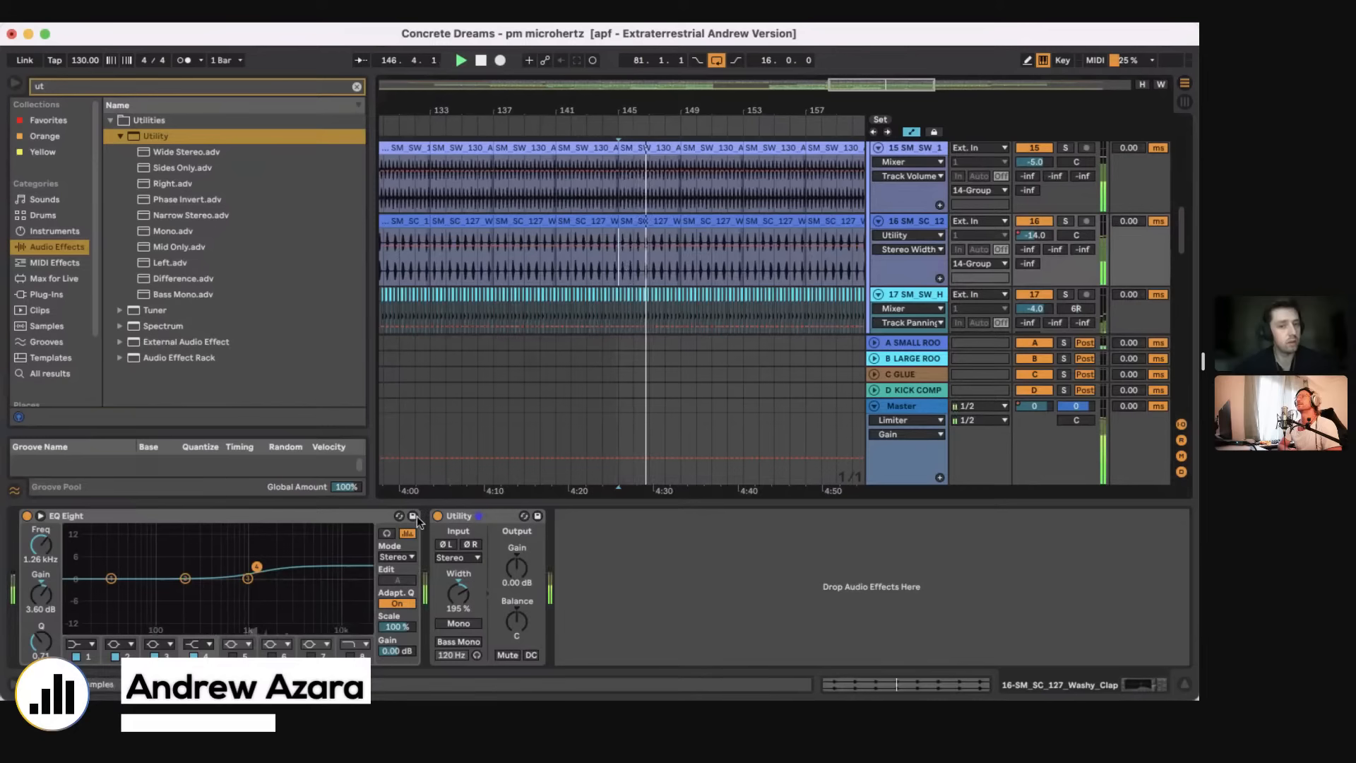
pyautogui.click(438, 517)
pyautogui.click(438, 516)
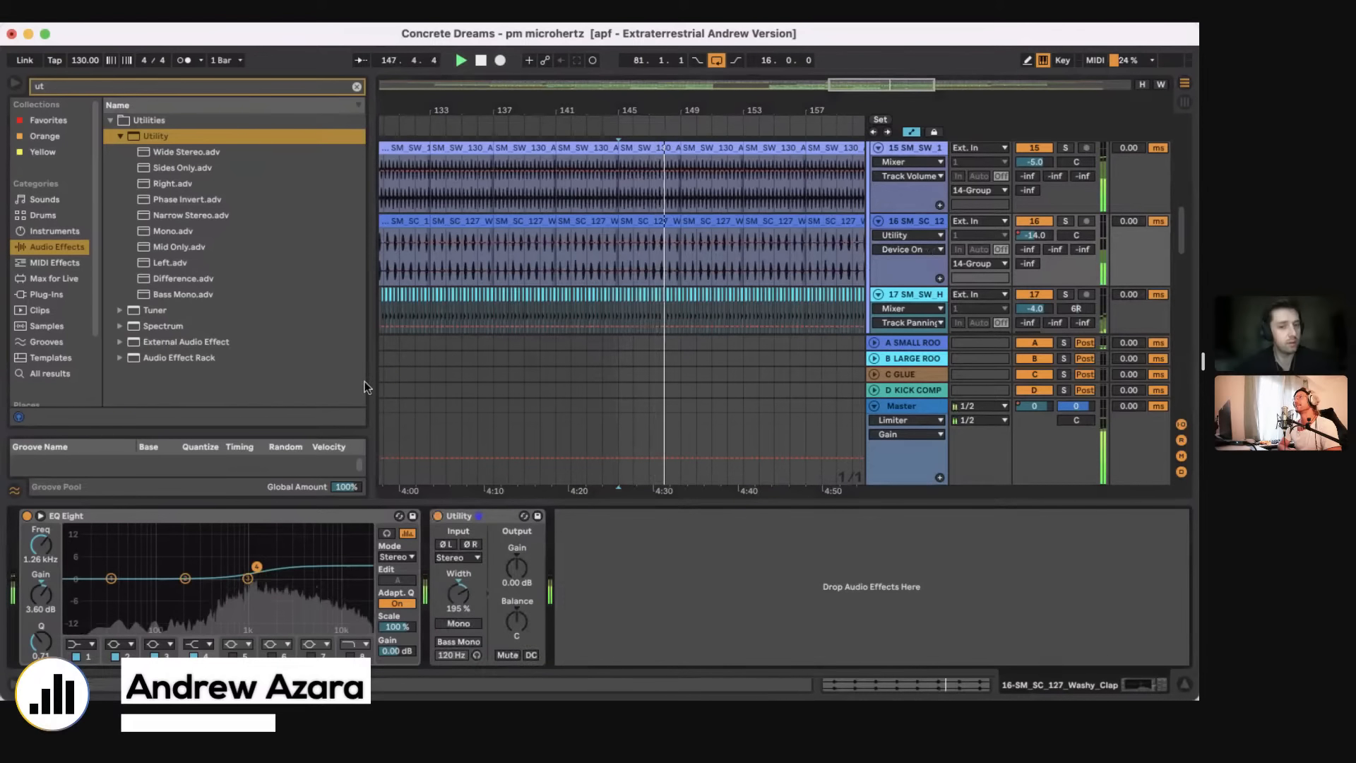
# Step: Stop playback, hide the device chain and review the arrangement from the top tracks down to 14 Group
pyautogui.press('super+alt+l')
pyautogui.press('space')
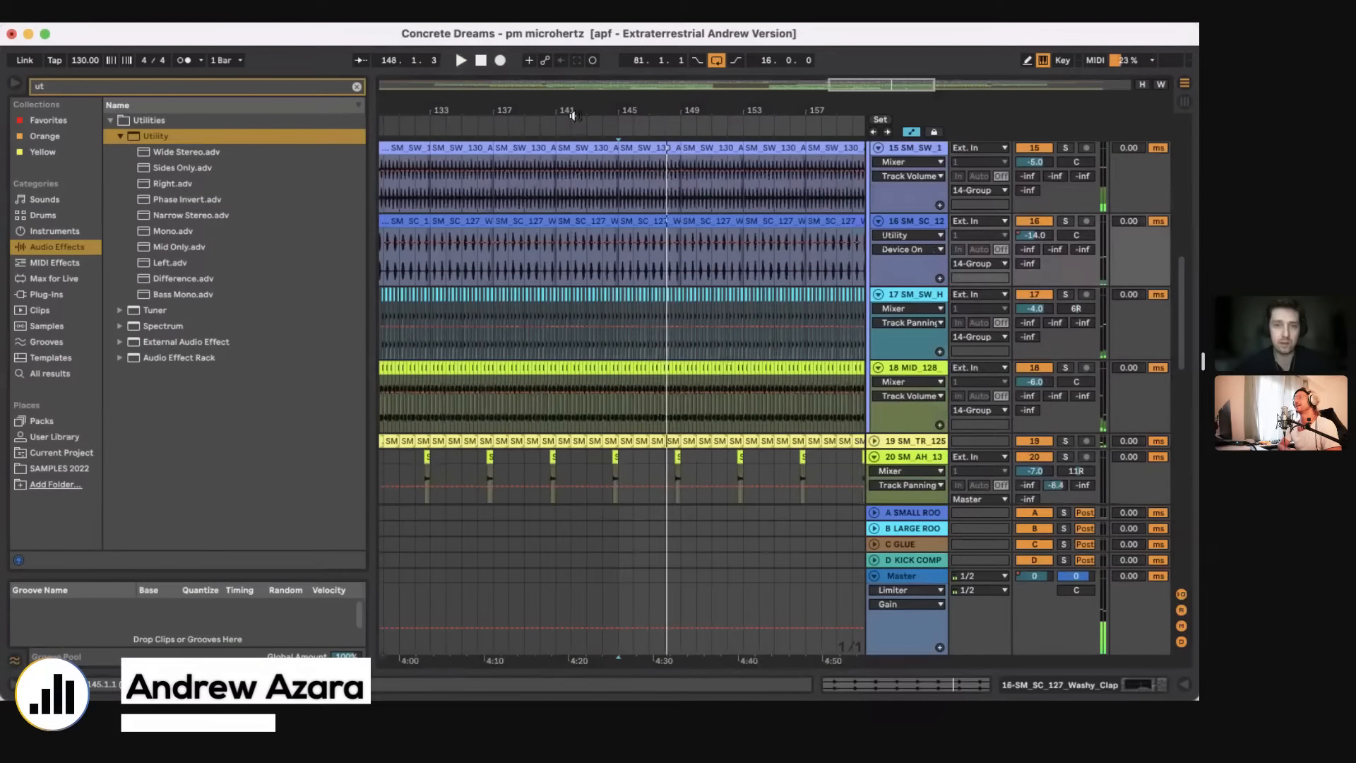
pyautogui.moveTo(574, 111); pyautogui.dragTo(573, 77)
pyautogui.scroll(10, 650, 366)
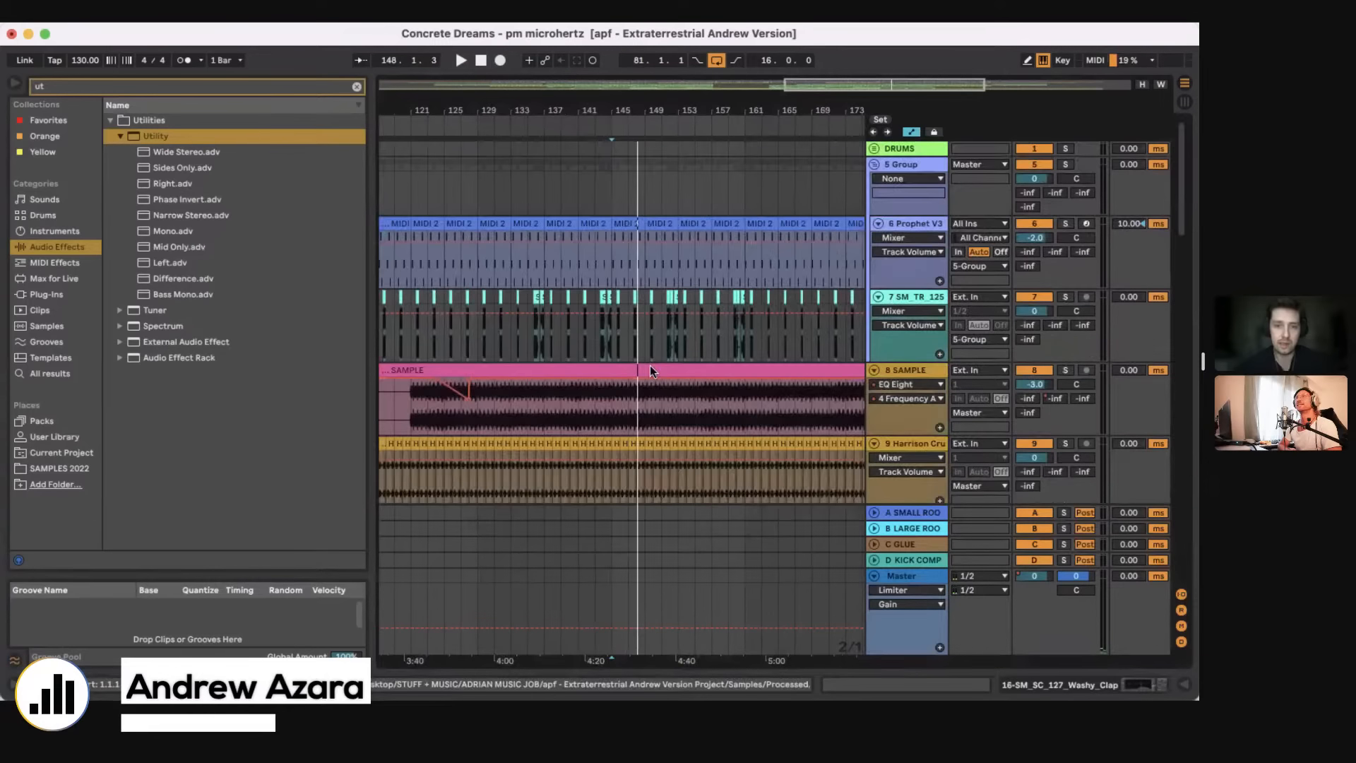
pyautogui.scroll(-5, 650, 366)
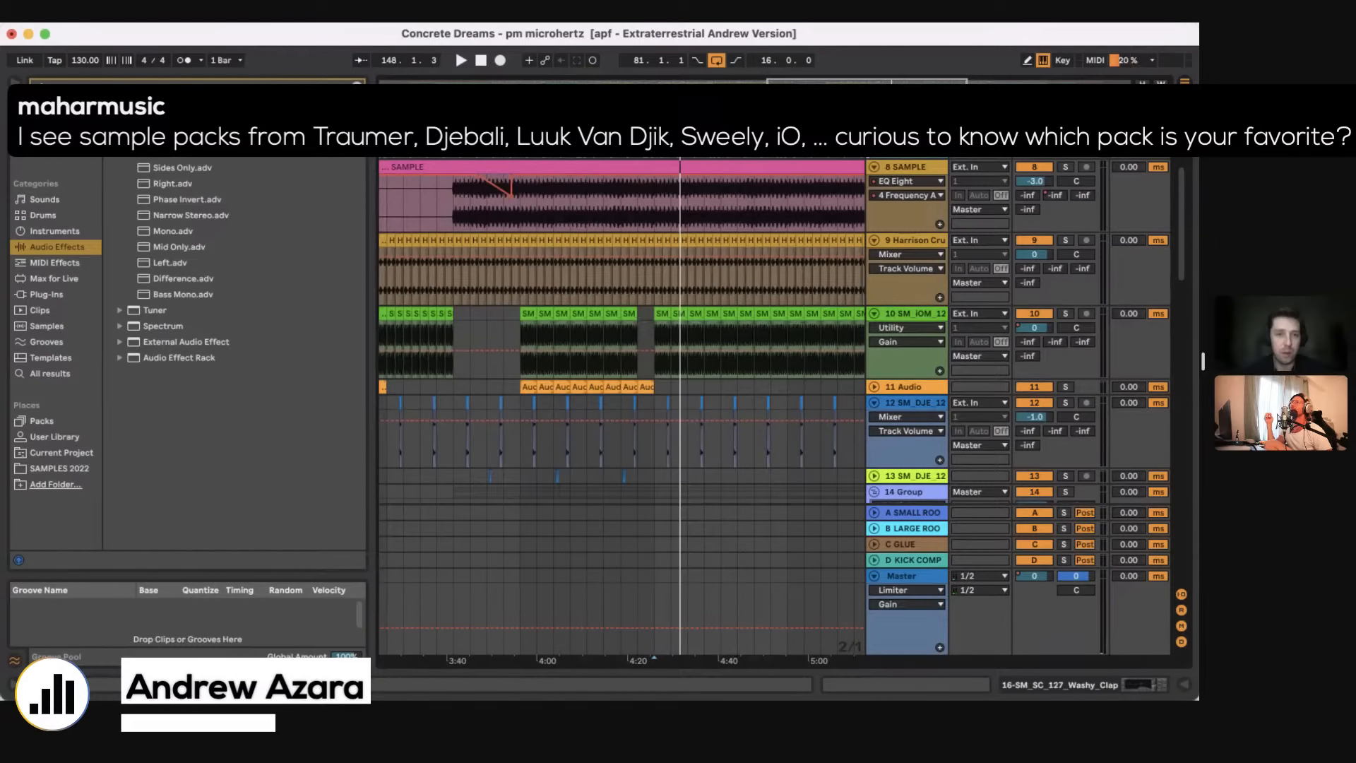
# Step: Search the SAMPLES 2022 folder for "io" and open the Drum Loops of Sample Market - Originals - iO (Mulen)
pyautogui.click(356, 86)
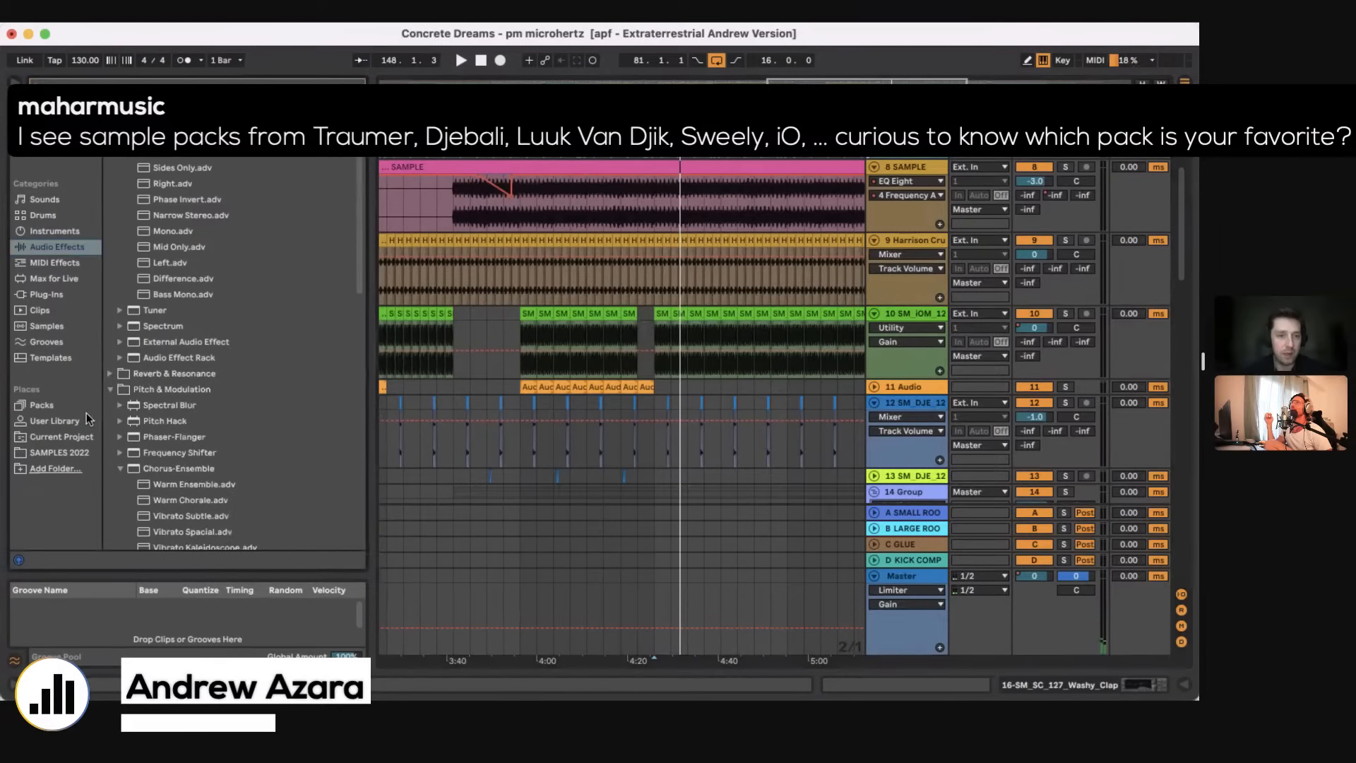
pyautogui.click(61, 452)
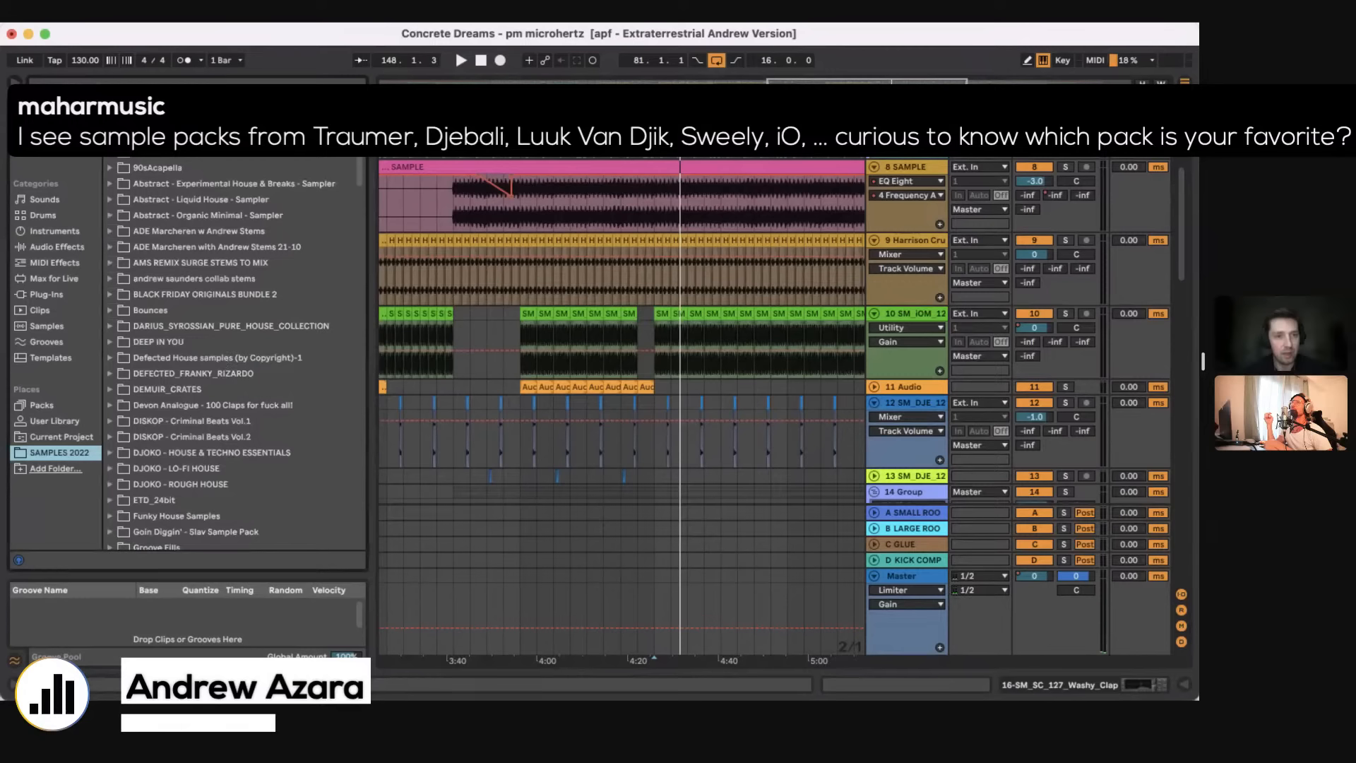
pyautogui.click(190, 86)
pyautogui.write('io')
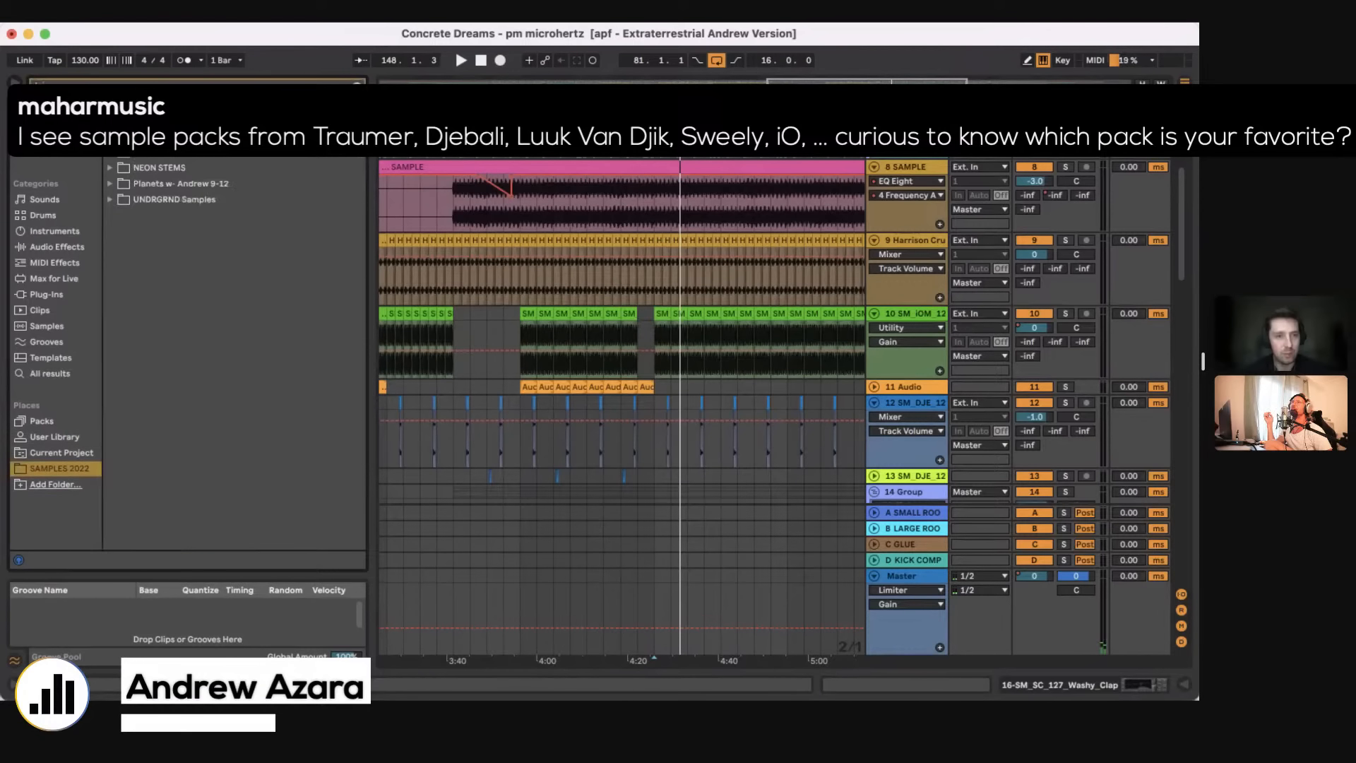
pyautogui.click(111, 137)
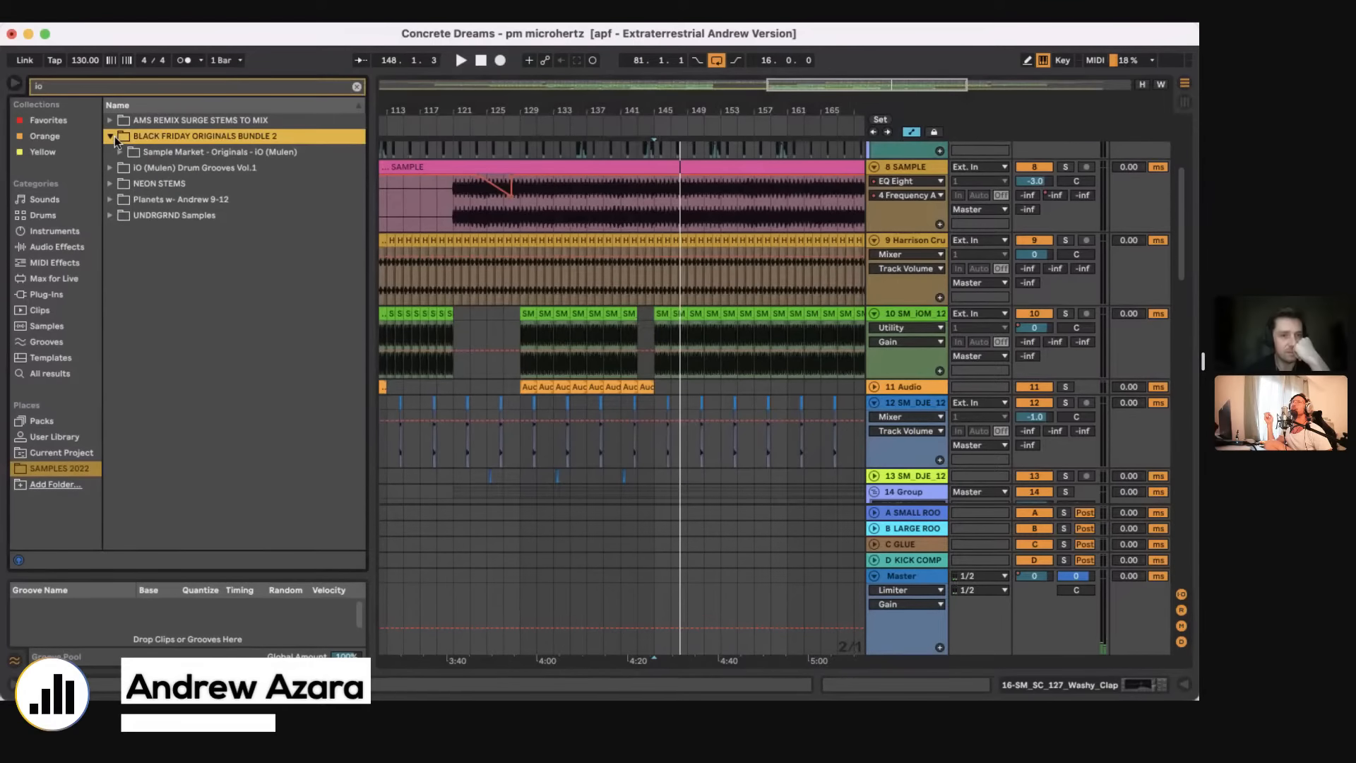
pyautogui.click(120, 151)
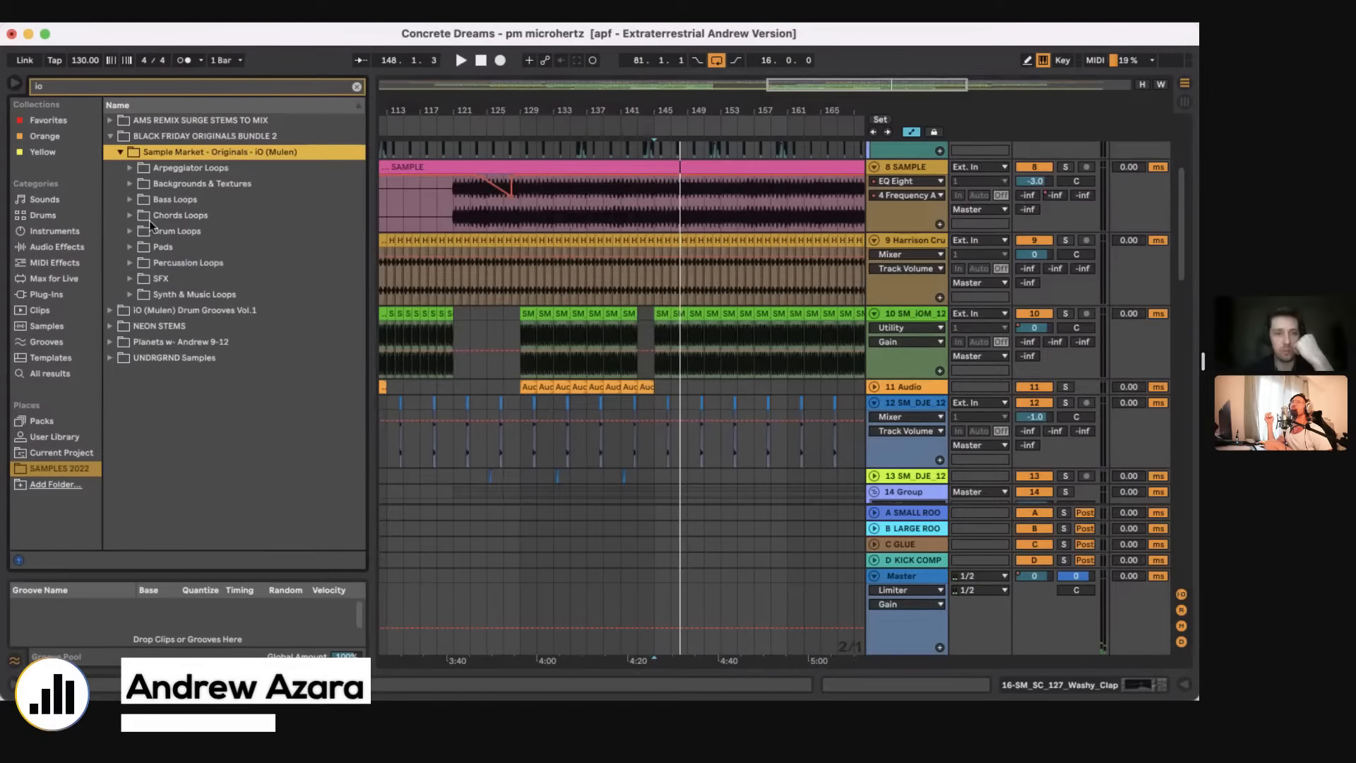
pyautogui.click(132, 232)
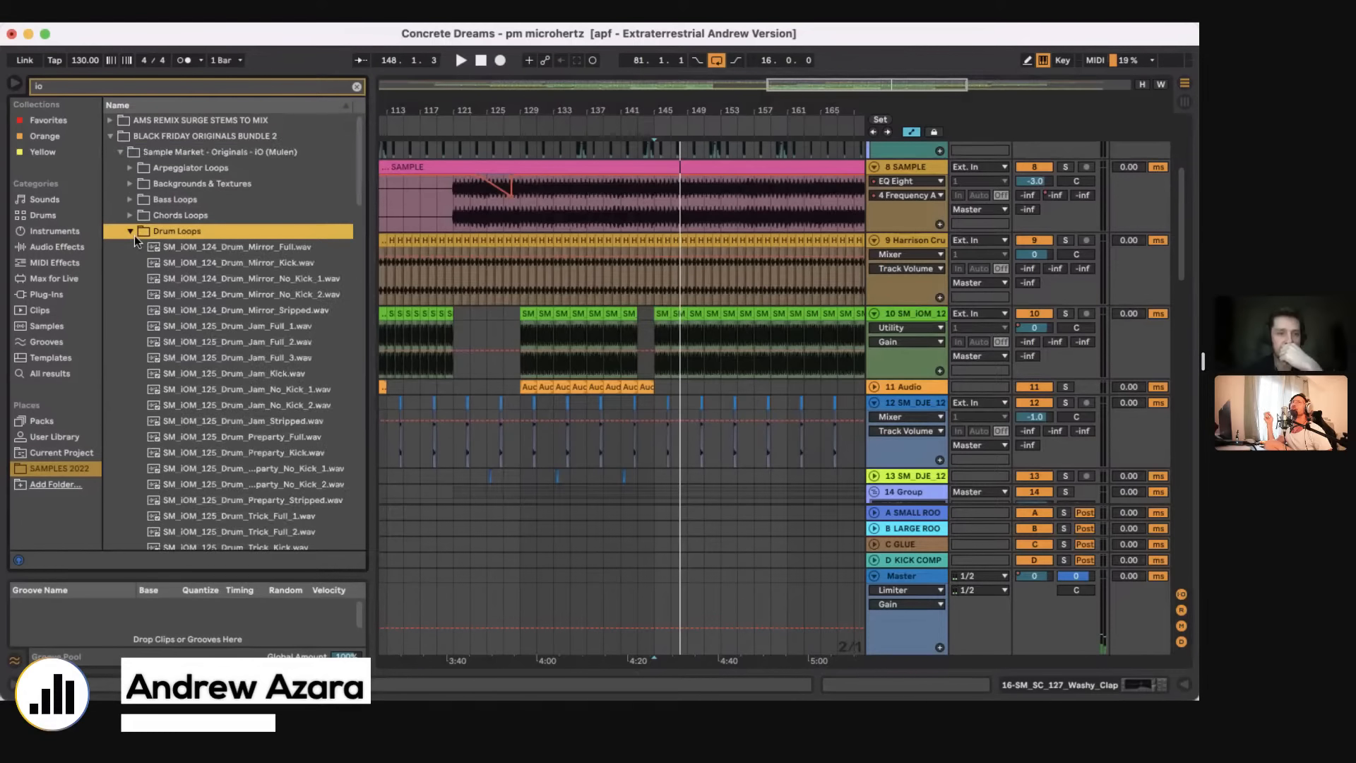
# Step: Preview several iO (Mulen) drum loops, including Drum_Jam_No_Kick_1, Drum_Preparty_No_Kick_2, Drum_Trick_No_Kick and Drum_Flop_Kick
pyautogui.click(278, 393)
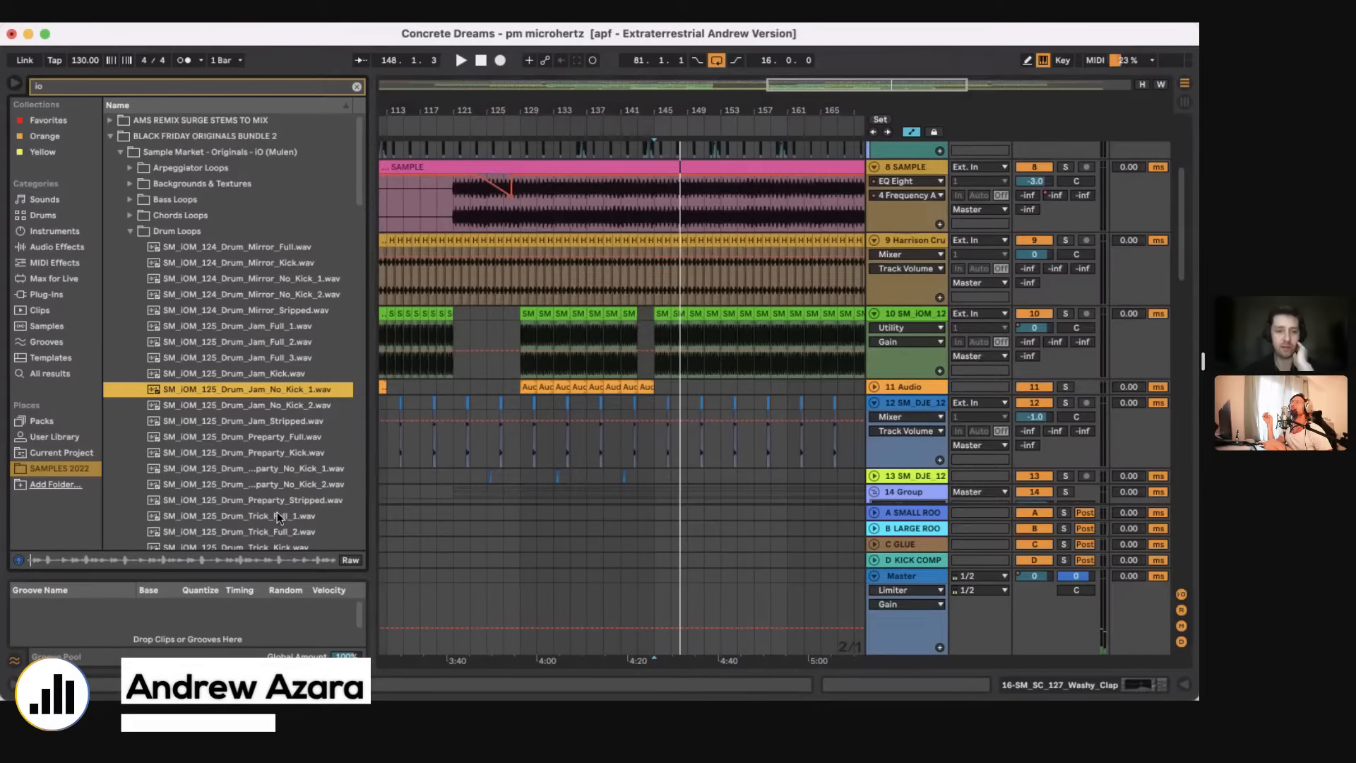
pyautogui.press('Down')
pyautogui.press('Down')
pyautogui.press('Down')
pyautogui.press('Down')
pyautogui.click(240, 490)
pyautogui.scroll(-2, 269, 532)
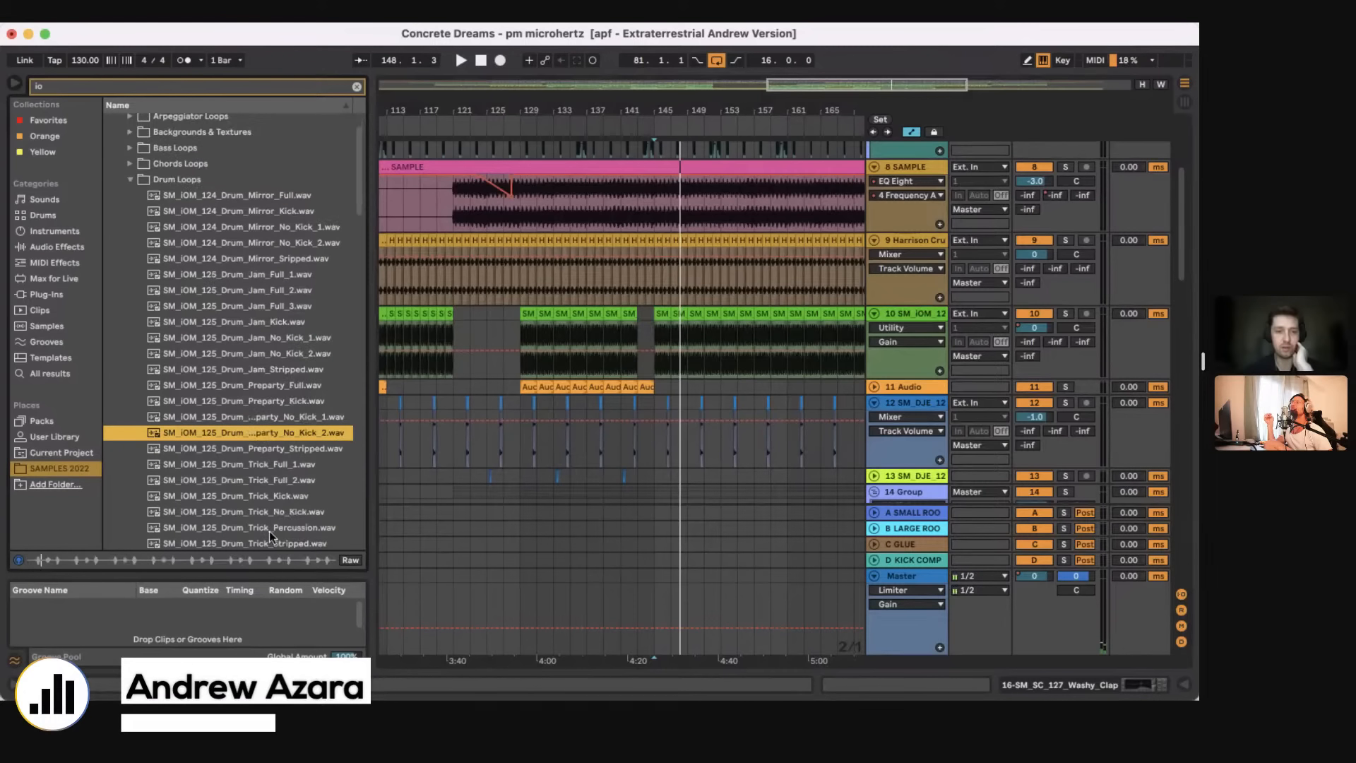
pyautogui.scroll(-1, 269, 532)
pyautogui.click(269, 493)
pyautogui.scroll(-3, 260, 526)
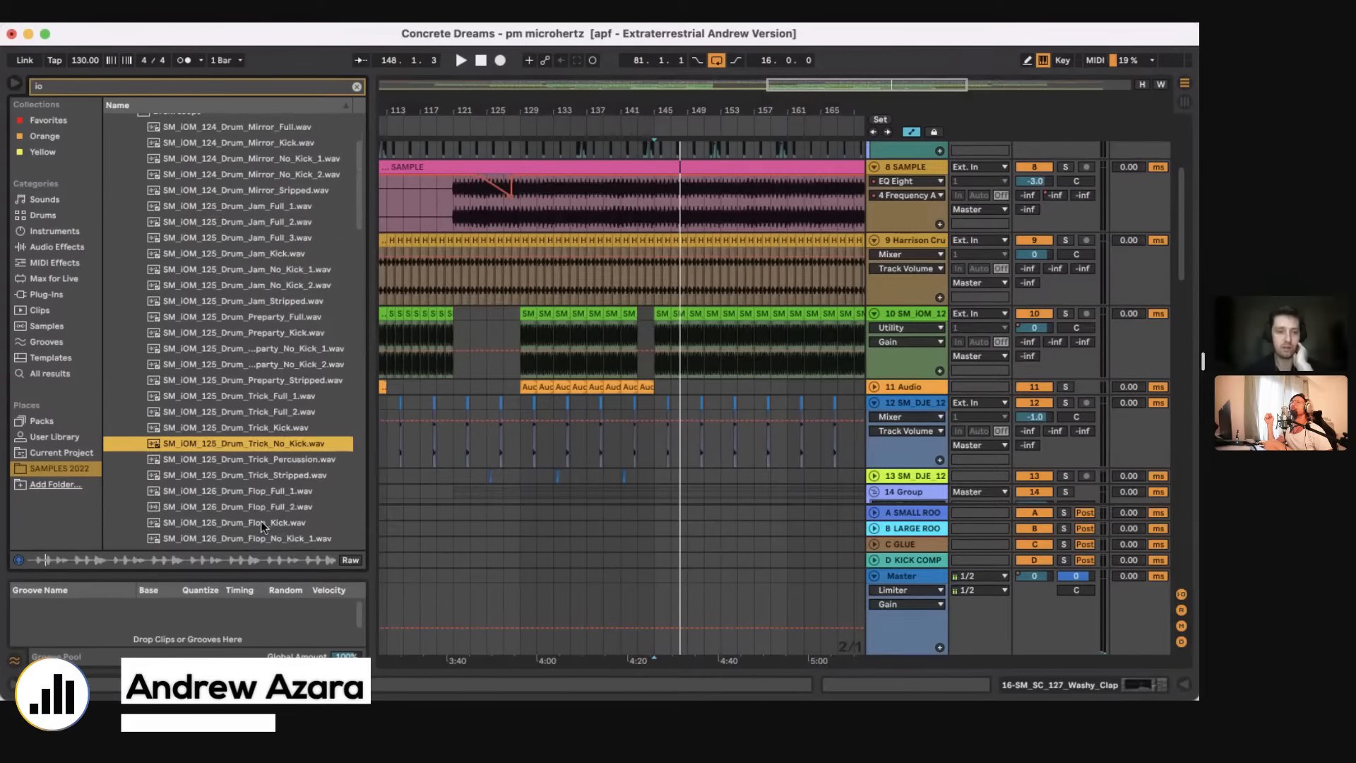
pyautogui.click(261, 523)
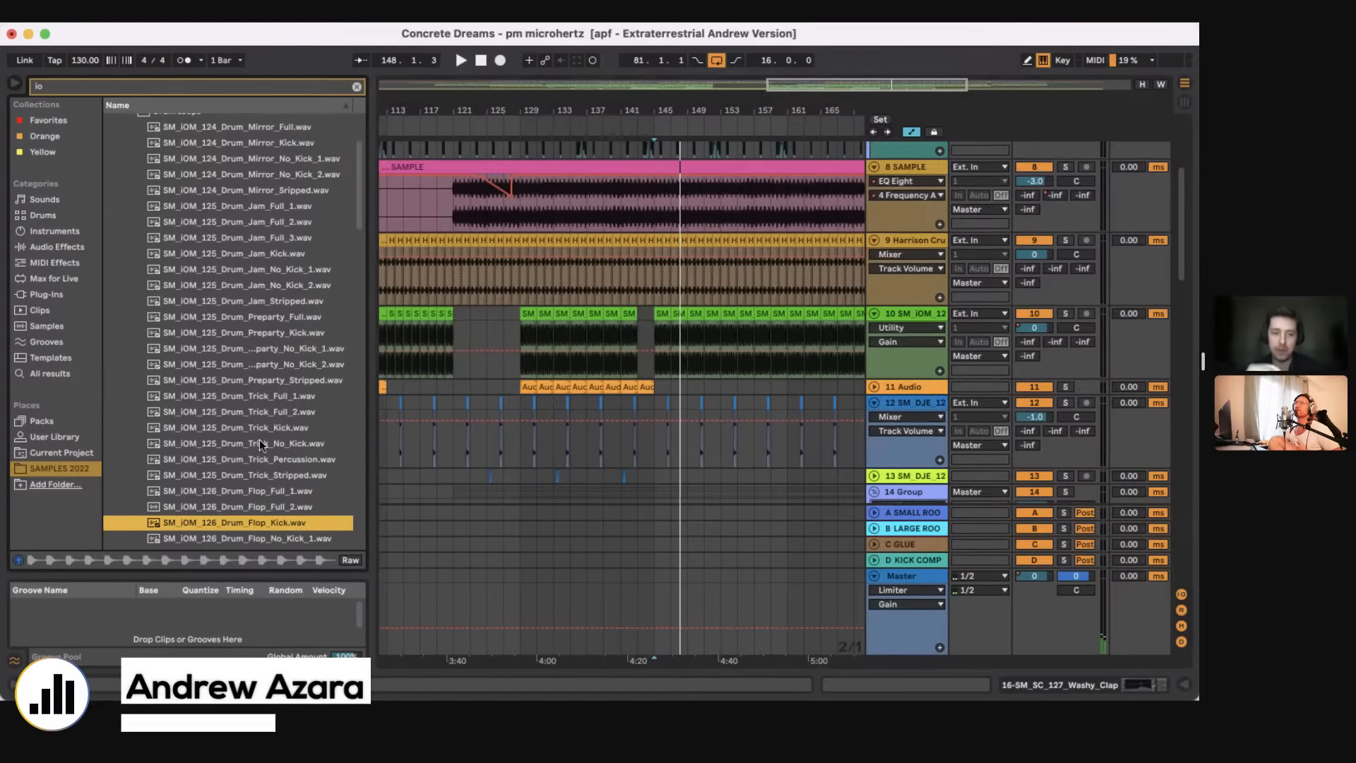
# Step: Solo vocal track 26 PIV_AV_VO and open its first clip near bar 113 in the clip editor
pyautogui.click(520, 371)
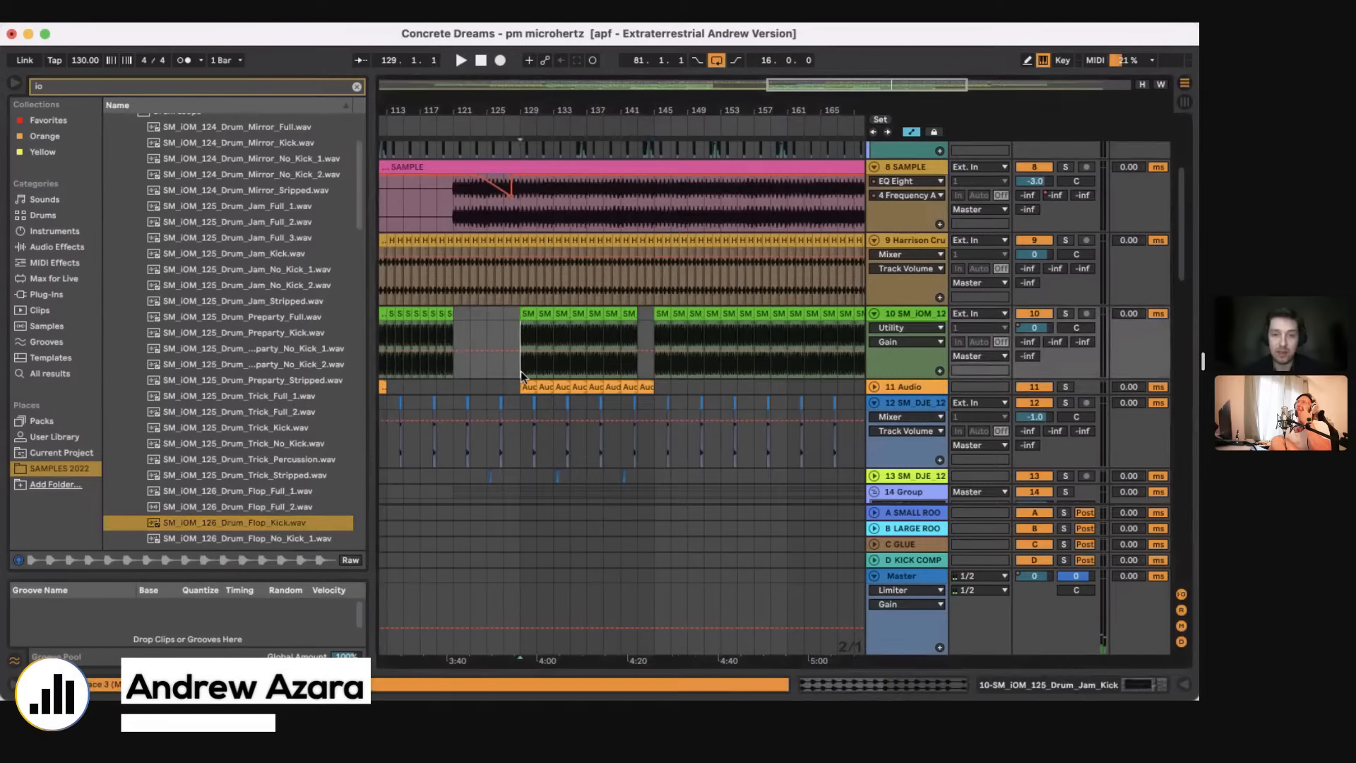
pyautogui.scroll(-12, 520, 371)
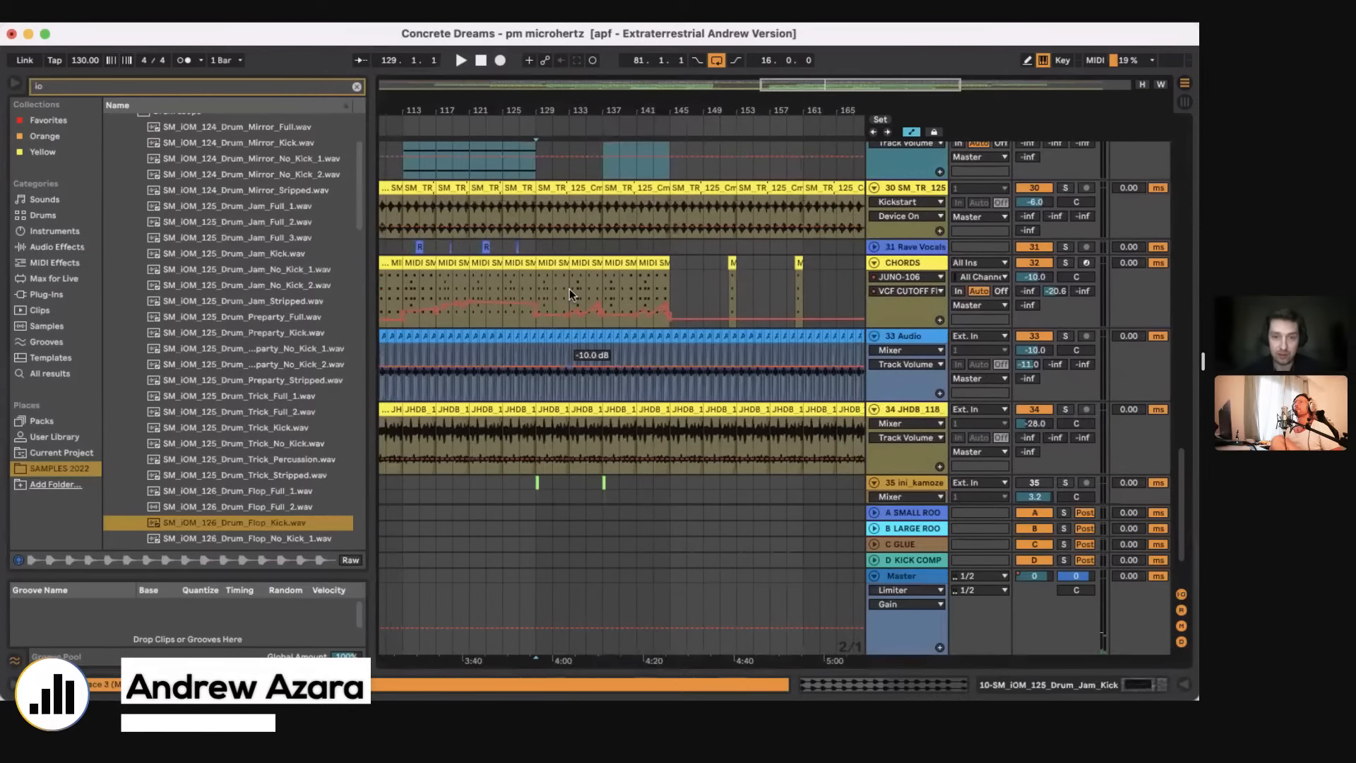
pyautogui.click(637, 443)
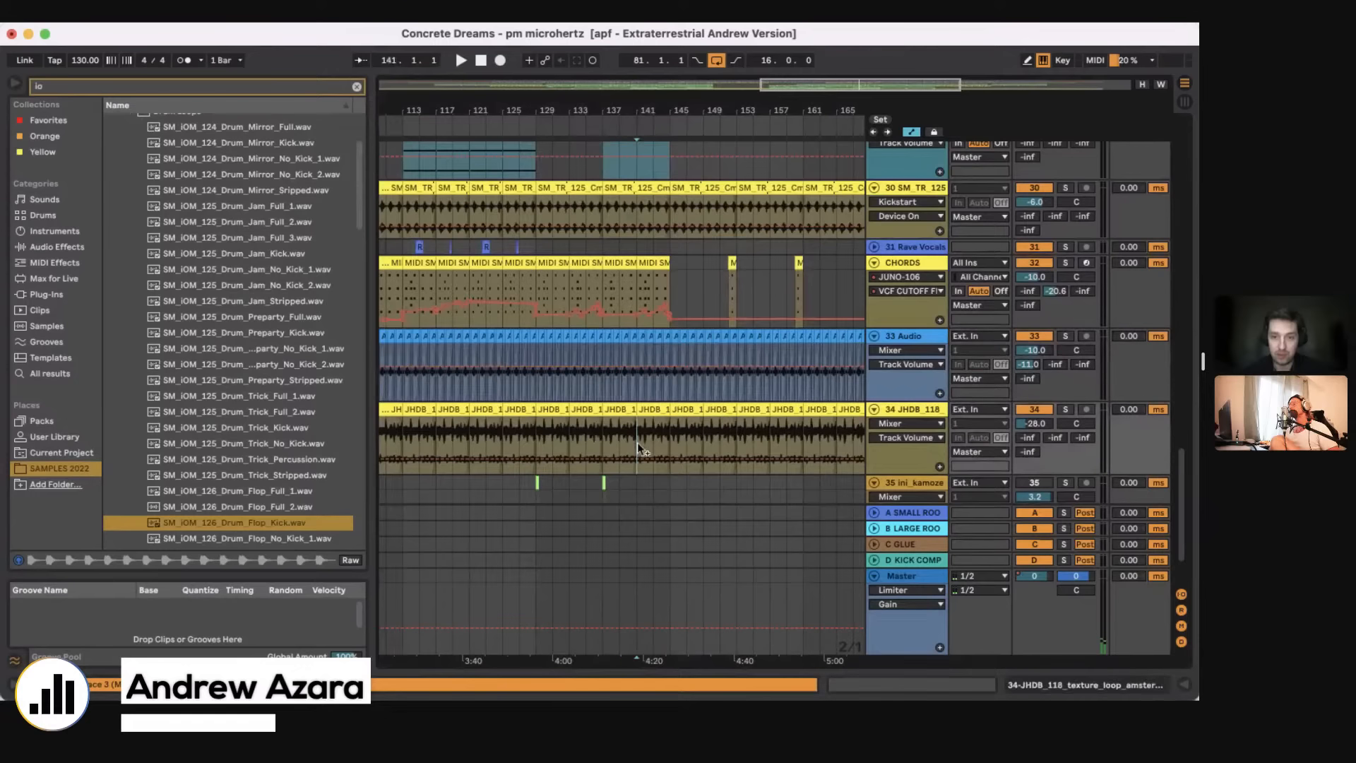
pyautogui.scroll(5, 611, 388)
pyautogui.scroll(3, 611, 388)
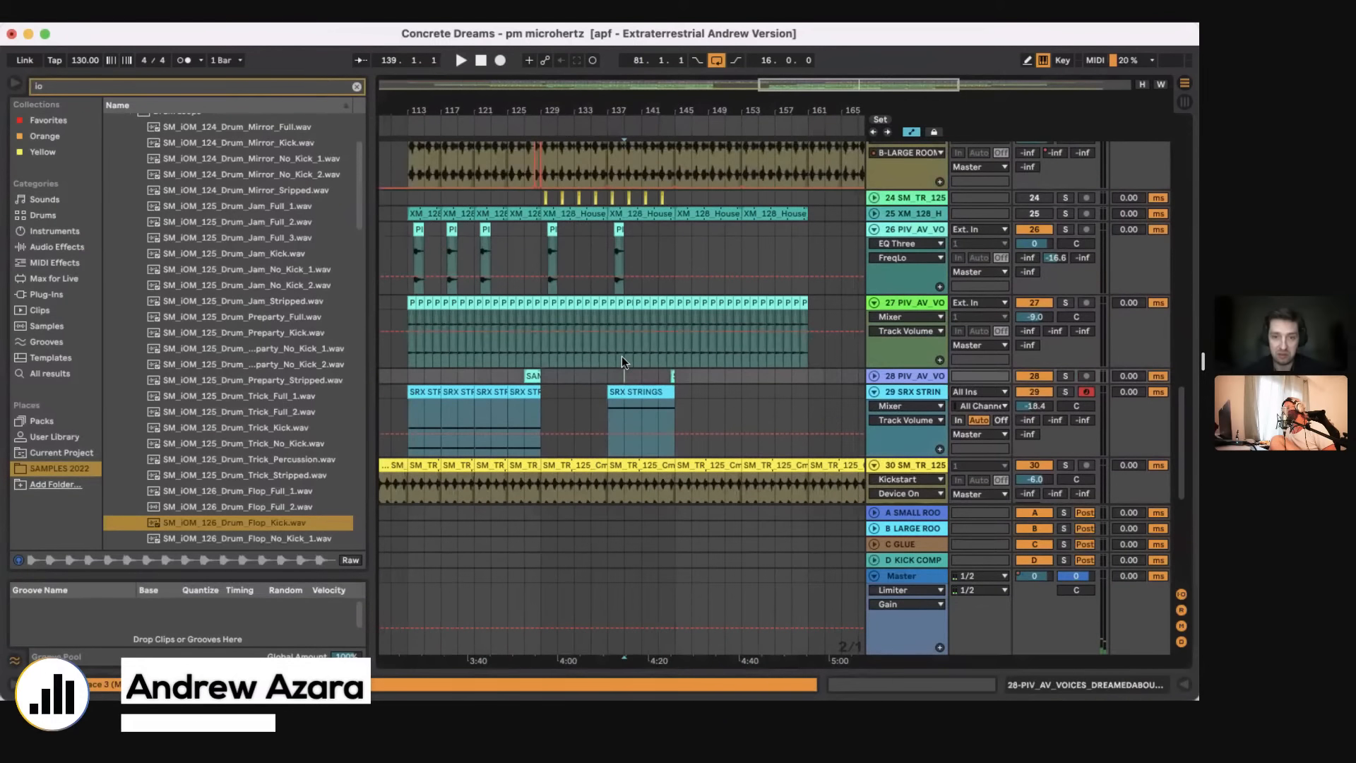
pyautogui.click(609, 235)
pyautogui.click(1067, 227)
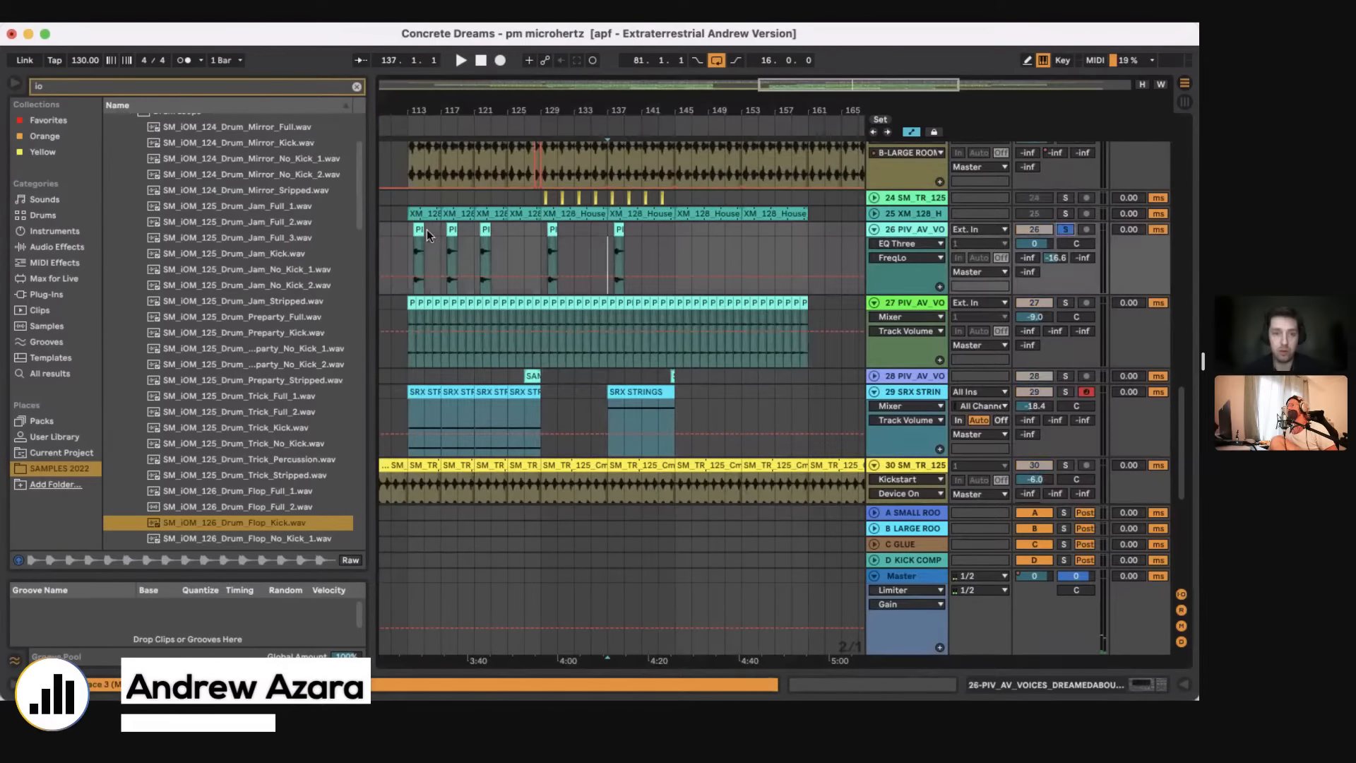
pyautogui.doubleClick(422, 230)
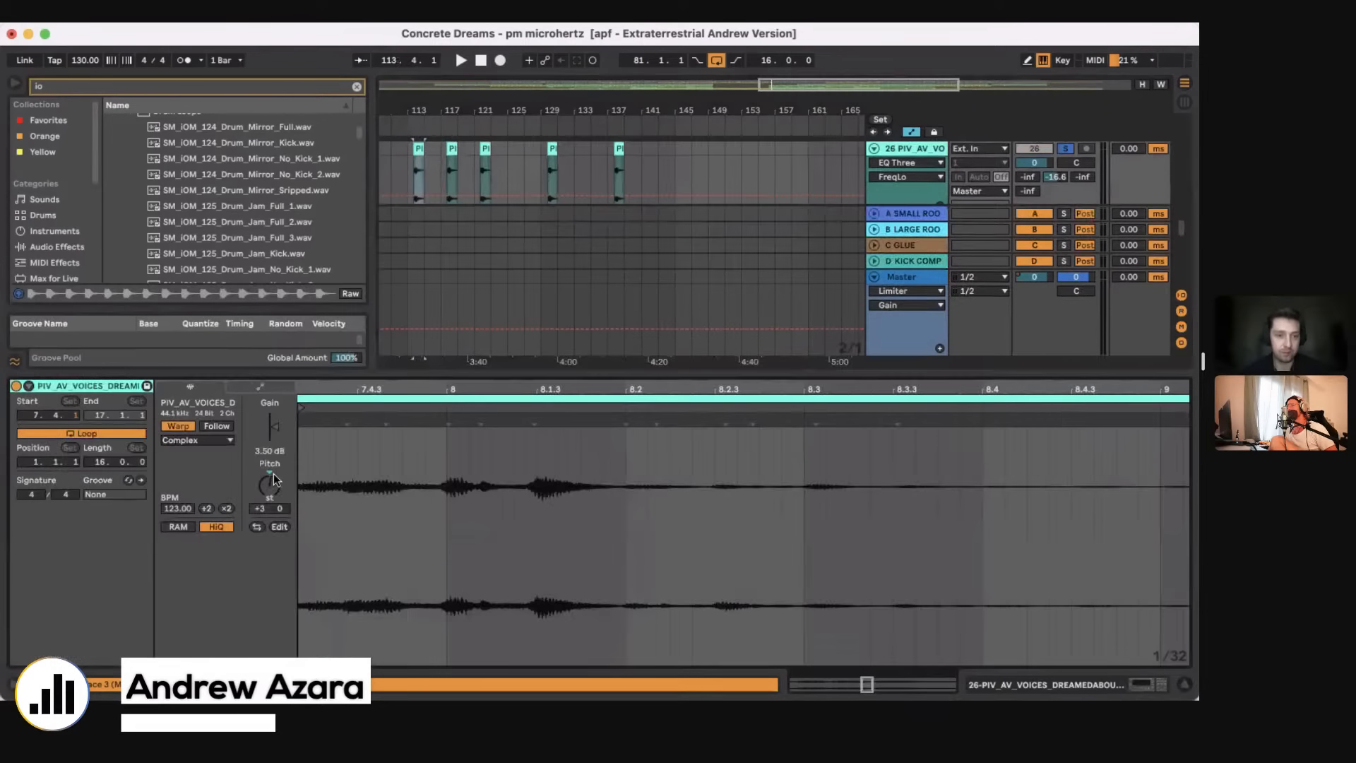
# Step: Extend the first vocal clip's start back to about bar 105 and reset its pitch to 0 st
pyautogui.moveTo(421, 125); pyautogui.dragTo(421, 169)
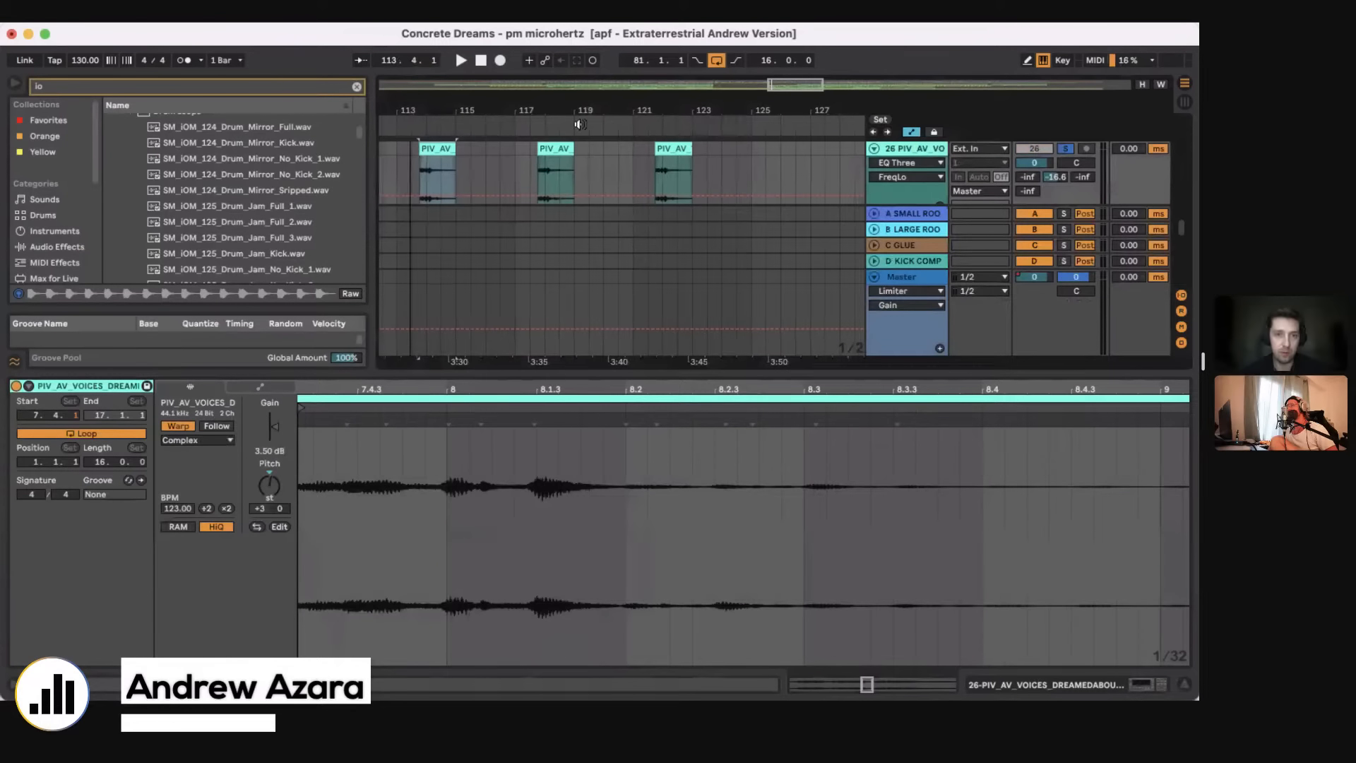
pyautogui.hscroll(-5, 578, 142)
pyautogui.moveTo(572, 152); pyautogui.dragTo(432, 185)
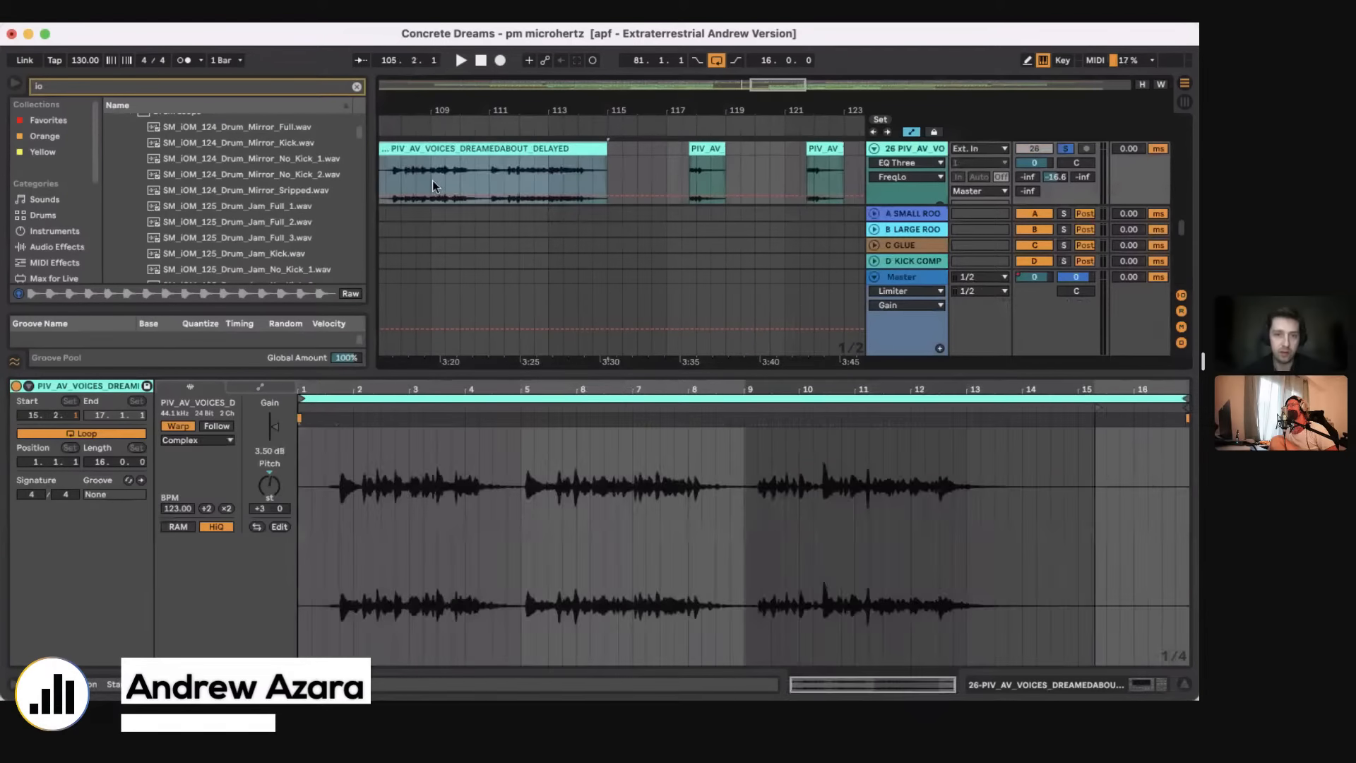
pyautogui.click(432, 185)
pyautogui.click(268, 472)
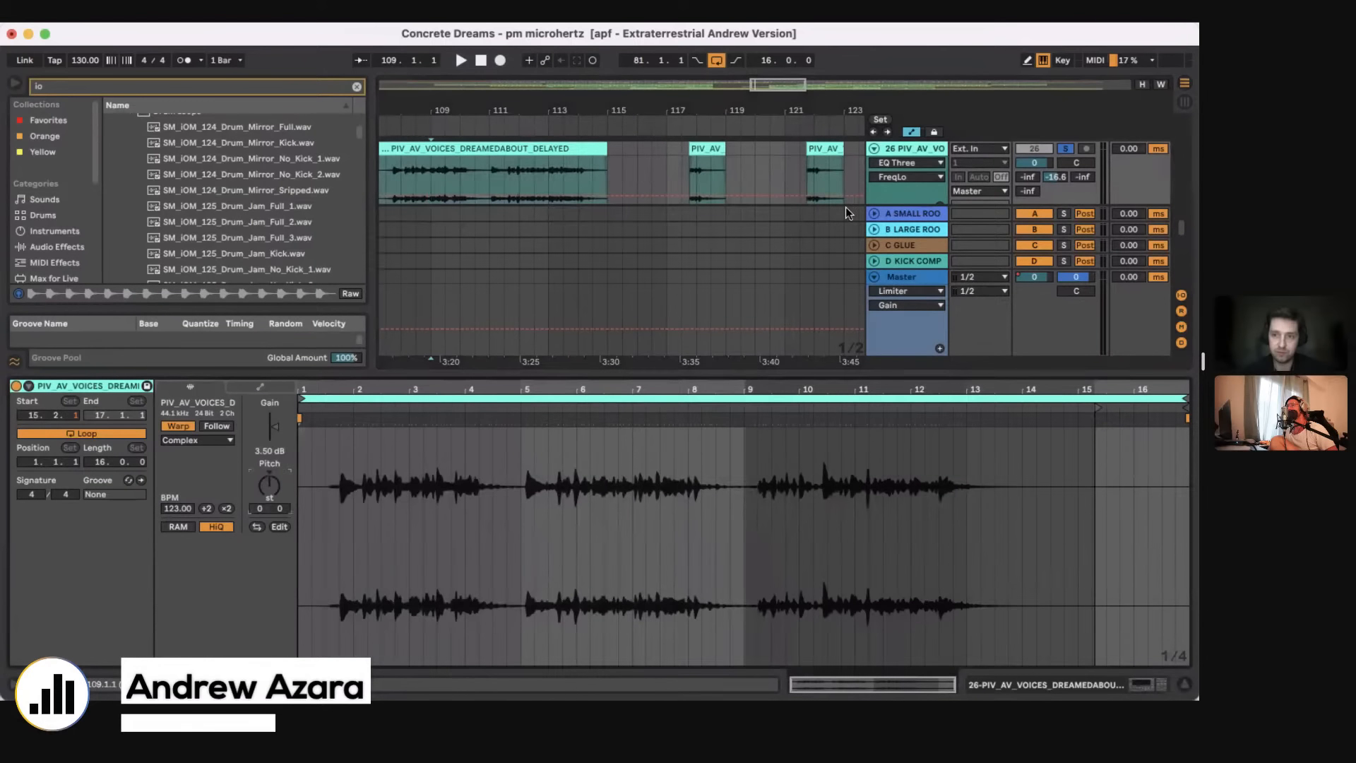
# Step: Play the extended vocal clip from bar 109 and again from bar 113, and undo its pitch and length changes
pyautogui.press('space')
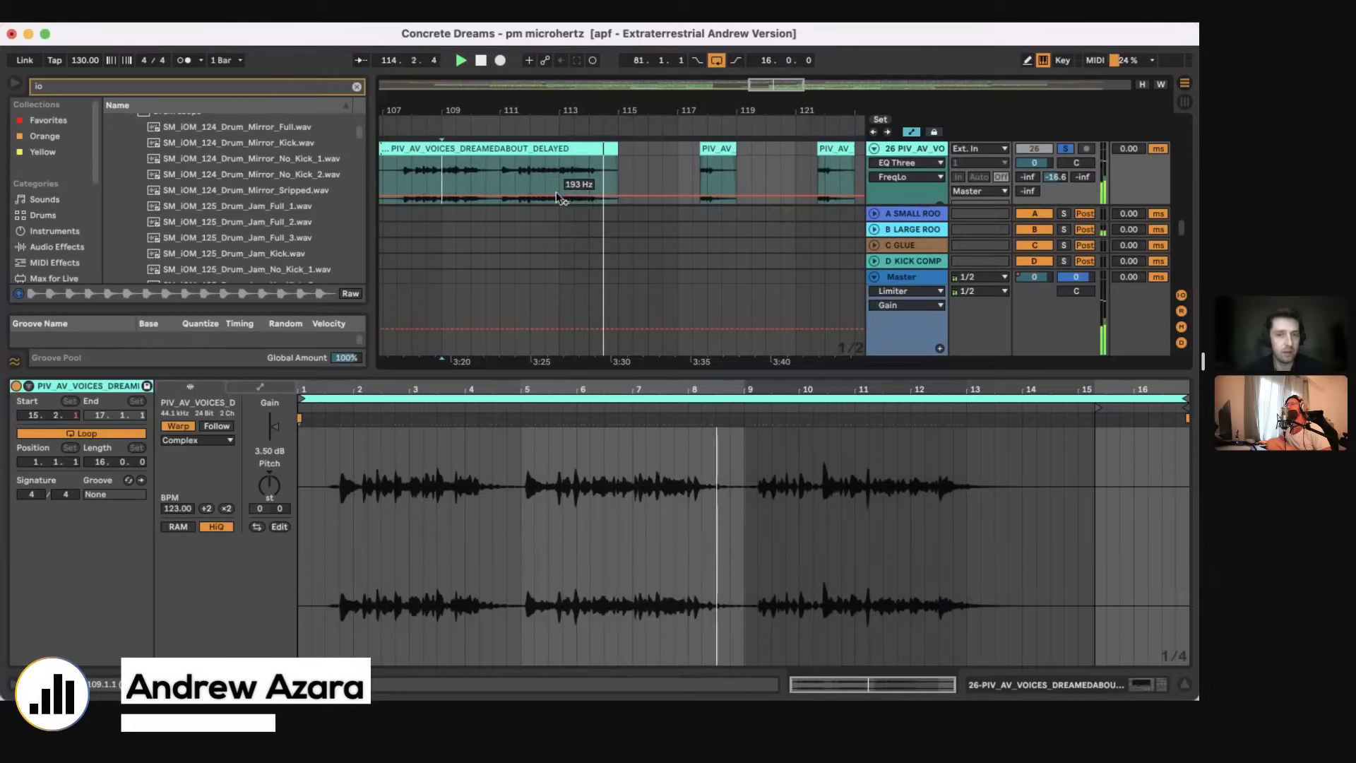
pyautogui.click(572, 171)
pyautogui.press('space')
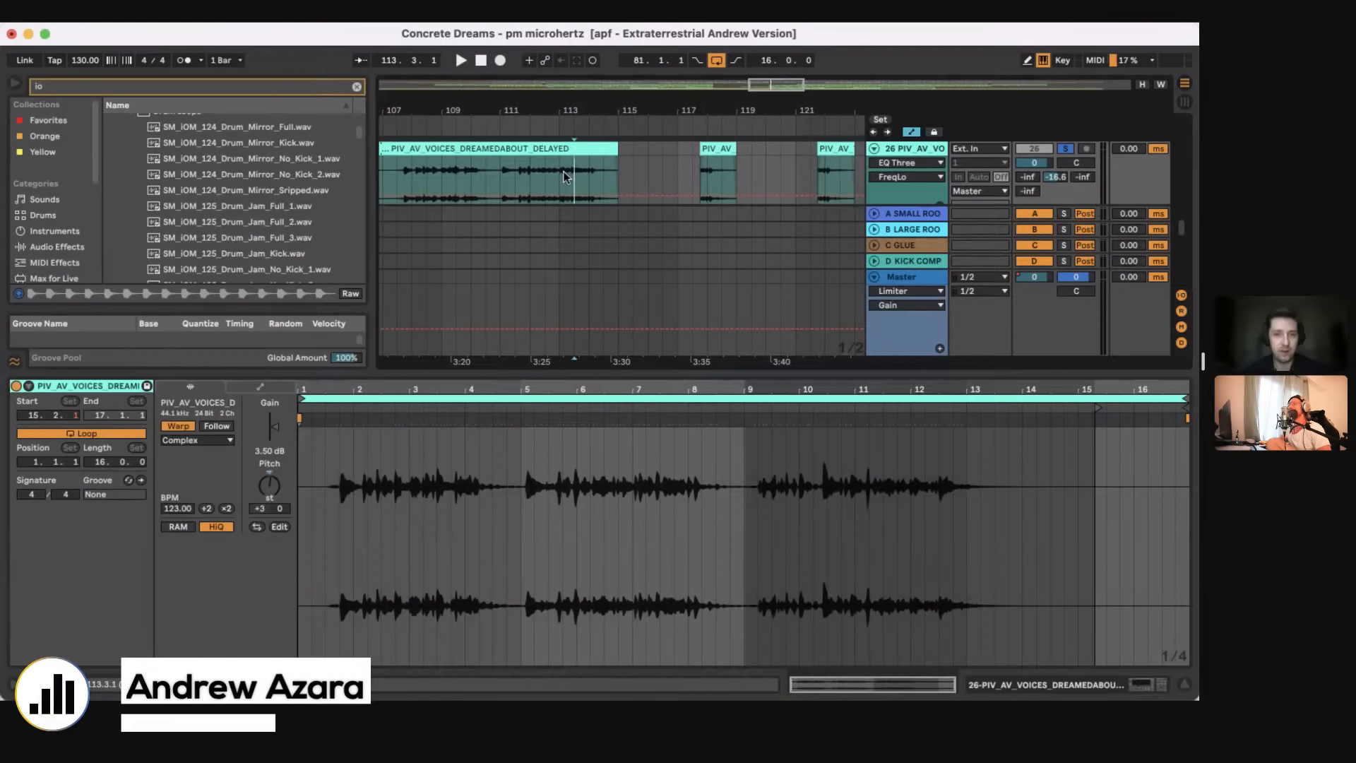
pyautogui.press('super+z')
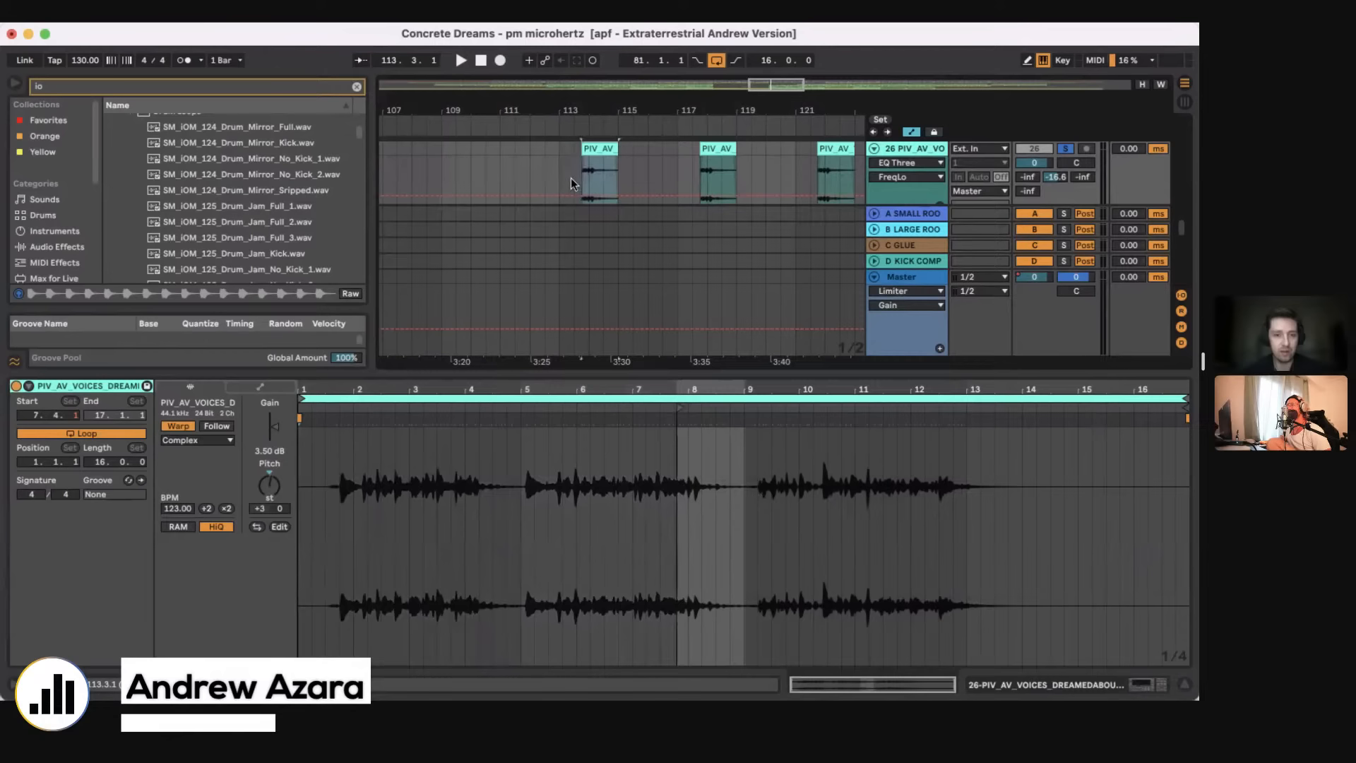
# Step: Unsolo track 26, play its chopped vocal in the full mix from bar 113 and hide the clip editor
pyautogui.click(574, 177)
pyautogui.press('space')
pyautogui.click(558, 164)
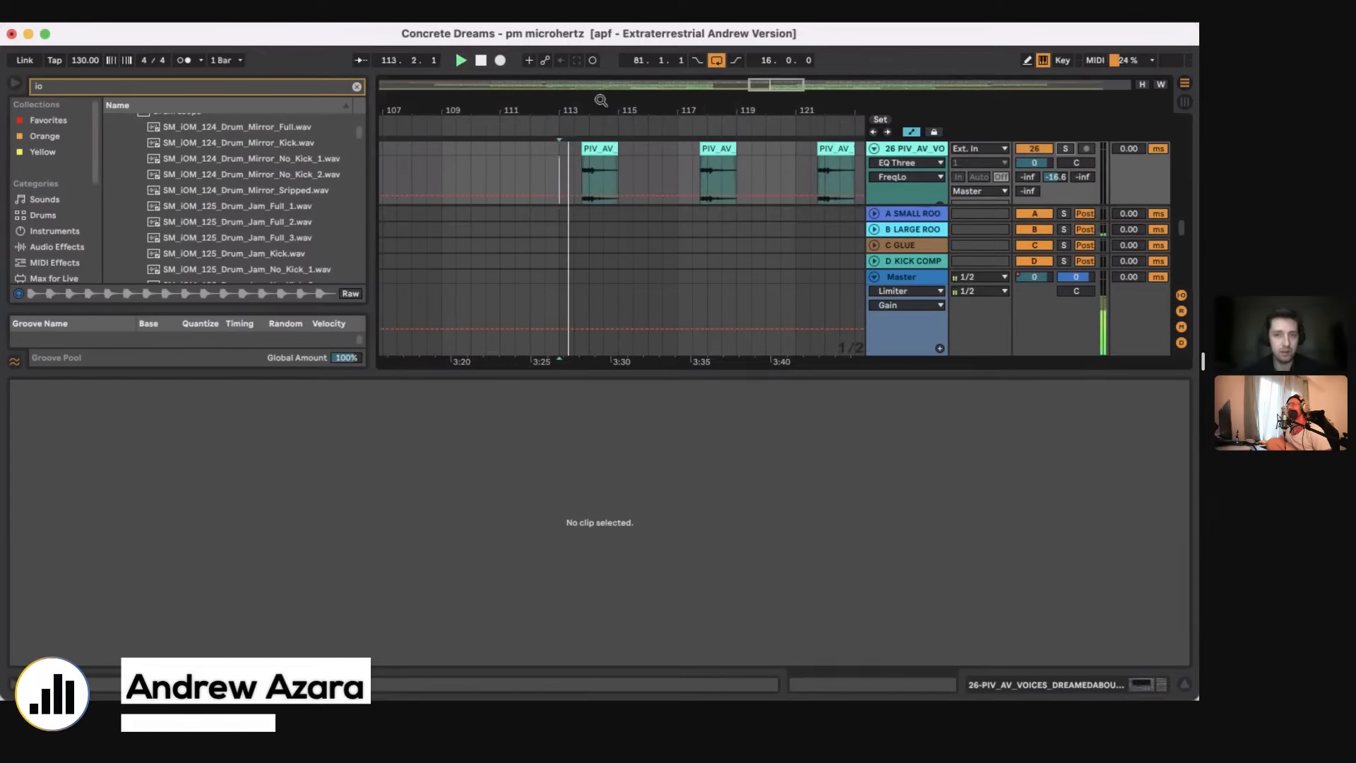
pyautogui.moveTo(597, 98); pyautogui.dragTo(597, 104)
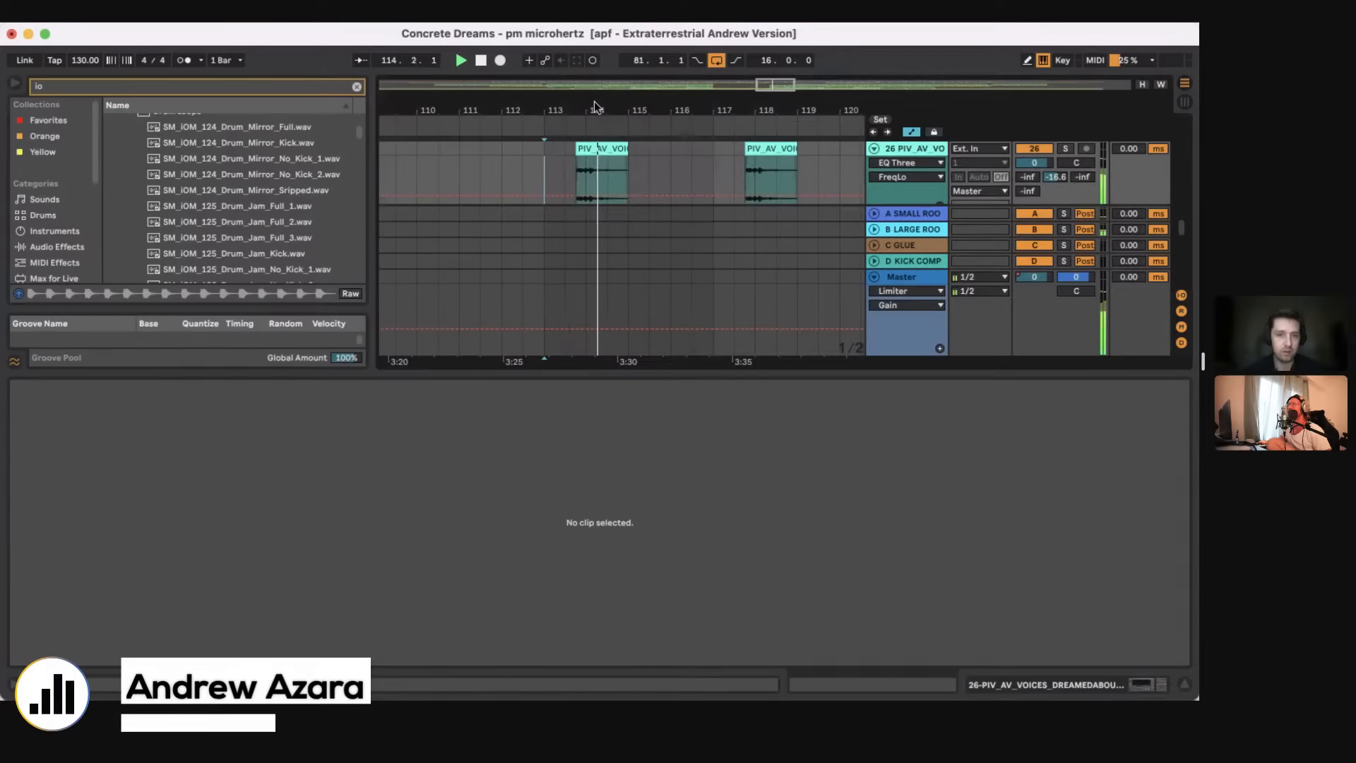
pyautogui.press('super+alt+l')
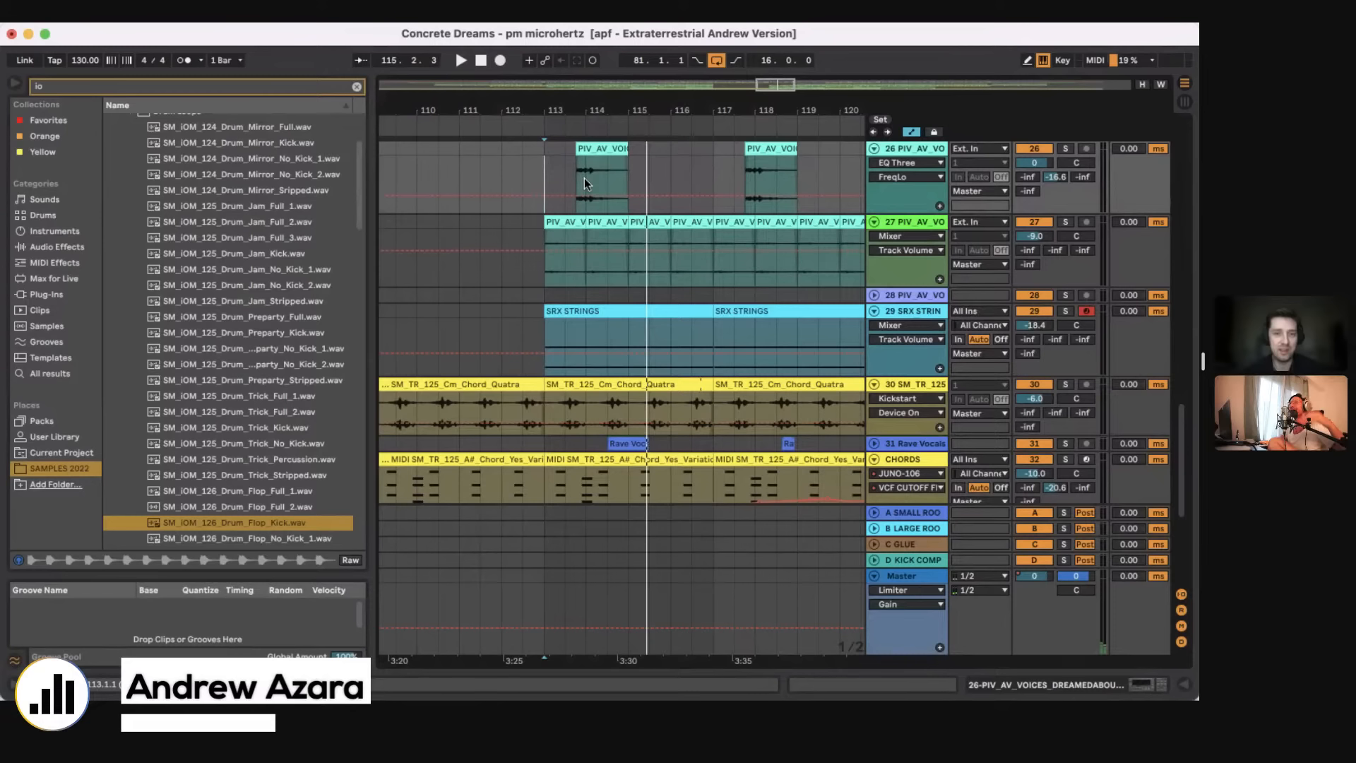
# Step: Find vocal track 28 PIV_AV_VO, unfold it and place the insert marker at its SAMPLE clip on bar 127
pyautogui.moveTo(602, 113); pyautogui.dragTo(565, 63)
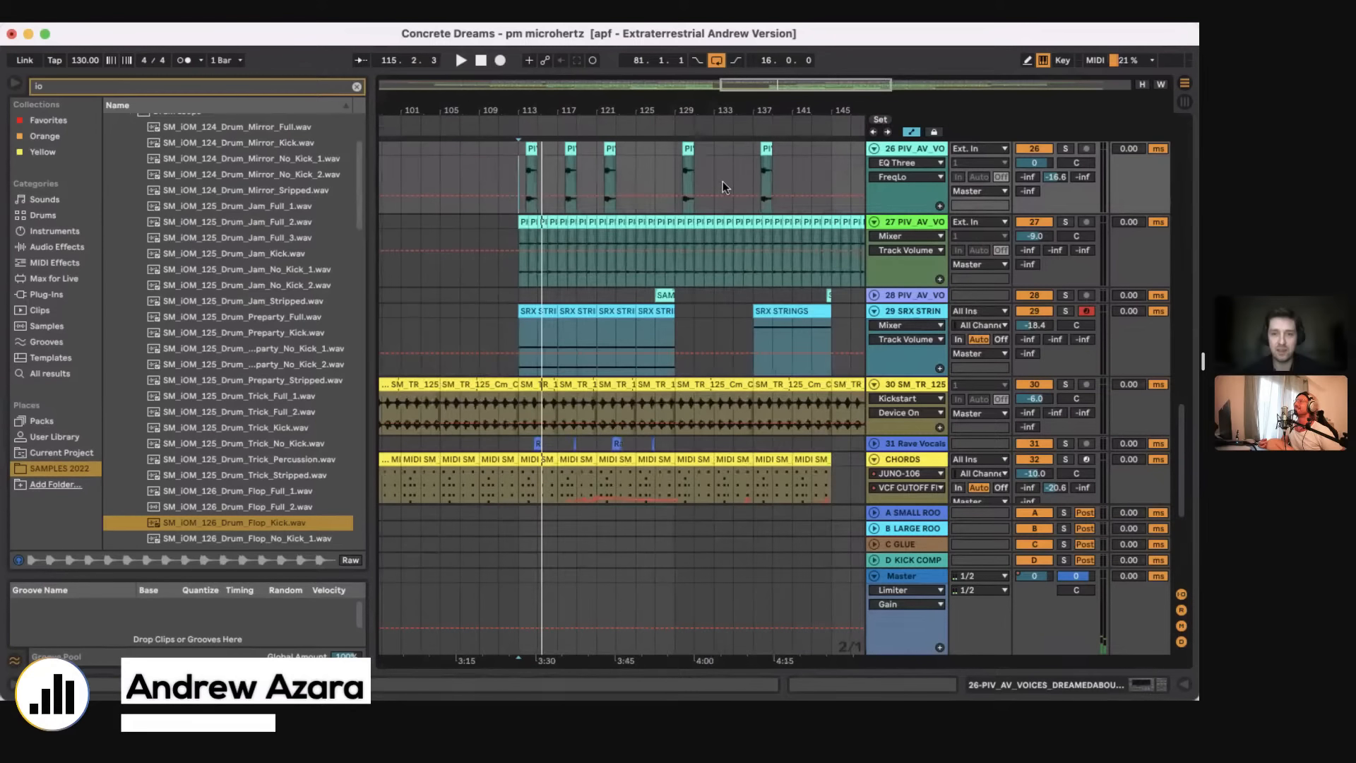
pyautogui.scroll(5, 723, 181)
pyautogui.hscroll(-4, 727, 186)
pyautogui.hscroll(6, 728, 185)
pyautogui.hscroll(5, 727, 185)
pyautogui.scroll(-1, 728, 185)
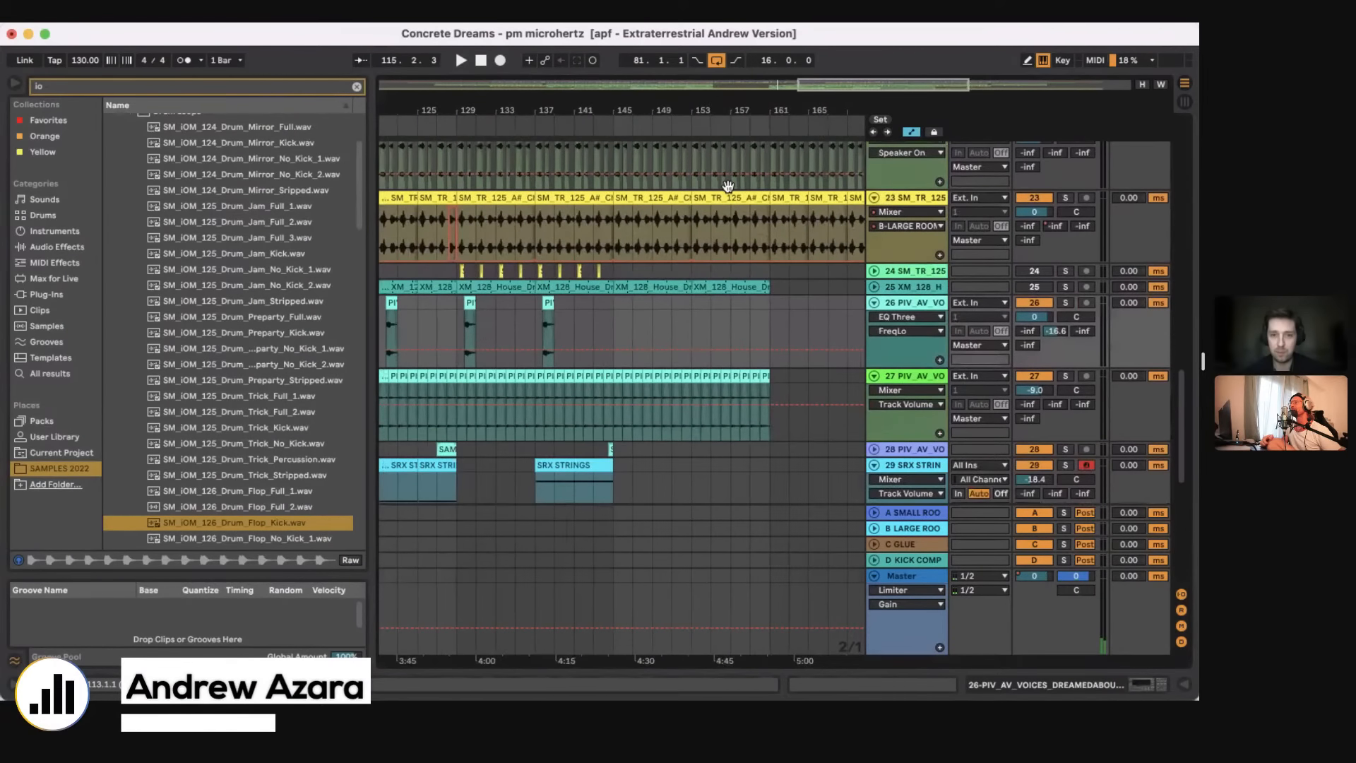
pyautogui.scroll(-3, 727, 186)
pyautogui.hscroll(-3, 728, 188)
pyautogui.hscroll(-6, 728, 185)
pyautogui.scroll(-1, 729, 194)
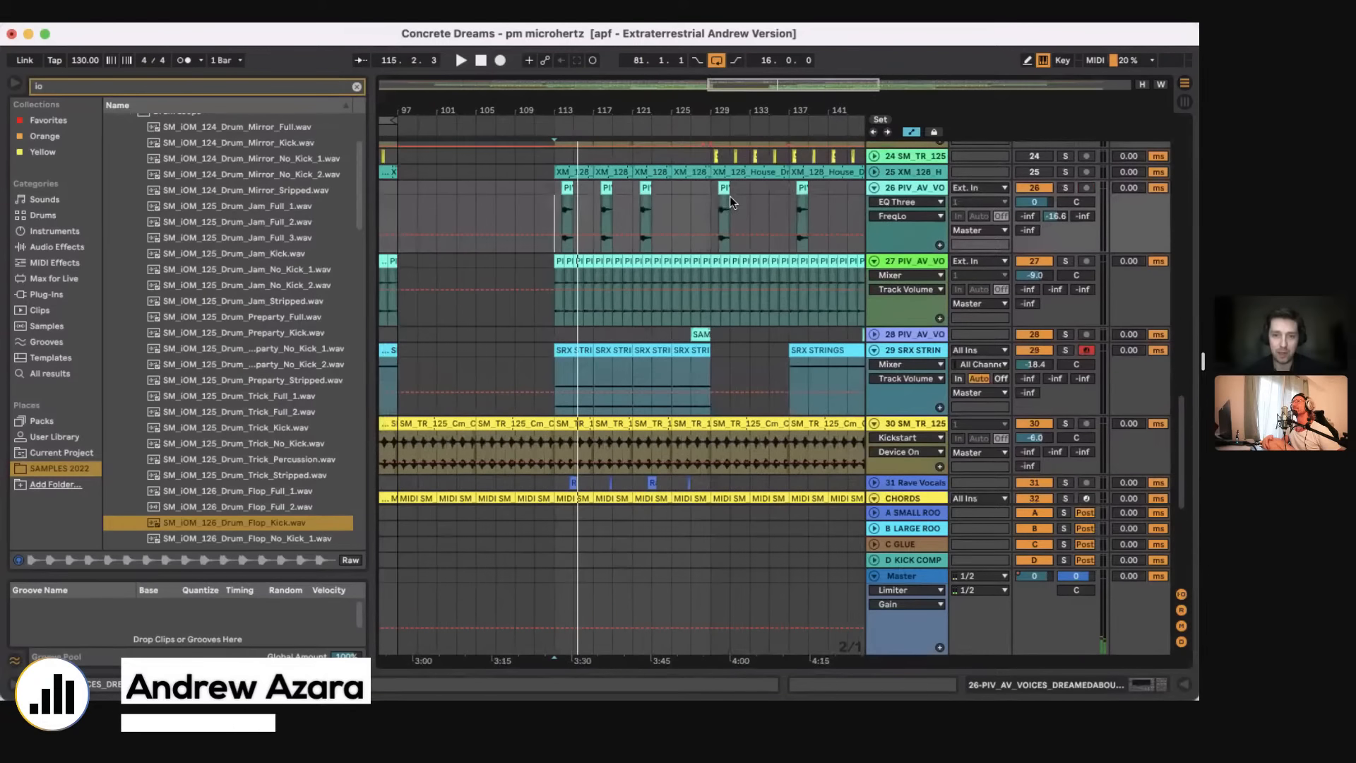
pyautogui.click(874, 335)
pyautogui.click(690, 368)
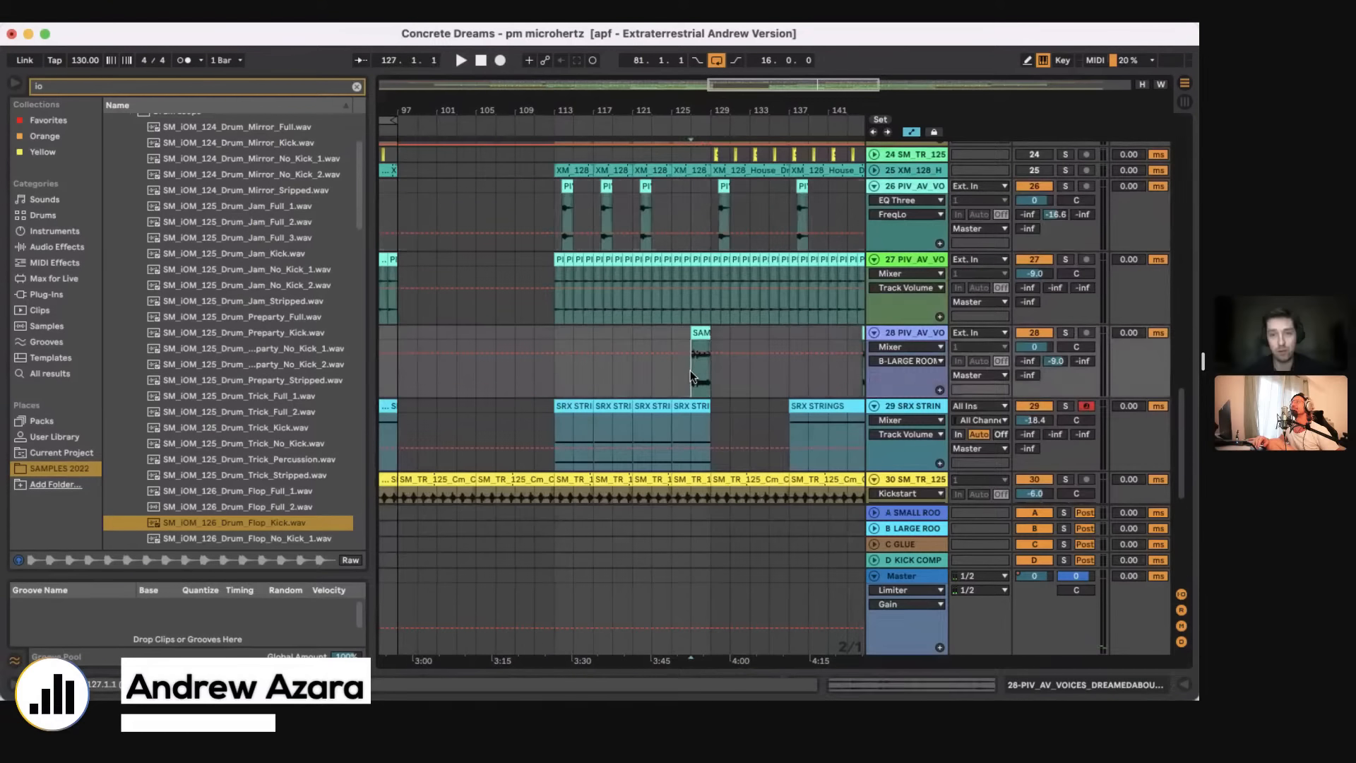
# Step: Open the SAMPLE clip at bar 127 on track 28 and play it within the full mix
pyautogui.press('+')
pyautogui.press('+')
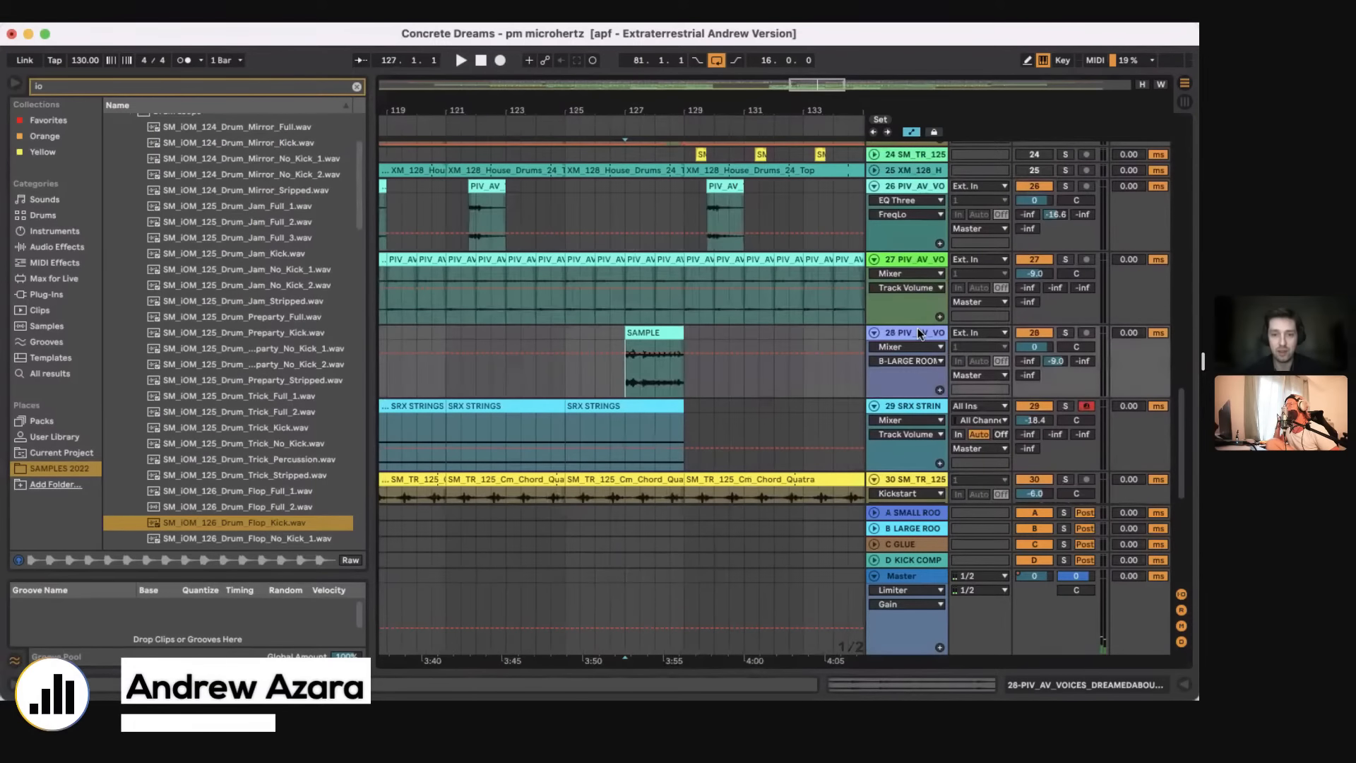
pyautogui.doubleClick(624, 373)
pyautogui.press('space')
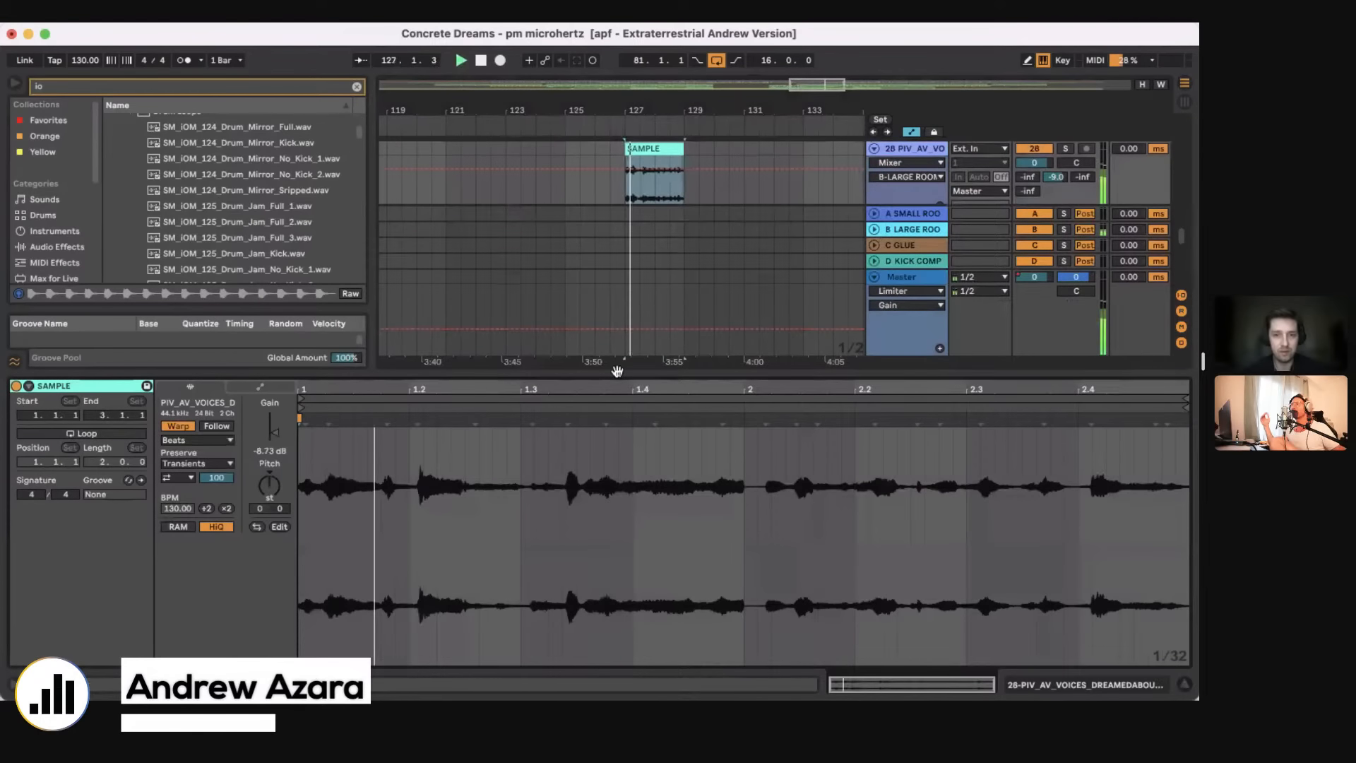
pyautogui.press('alt+super+l')
pyautogui.press('space')
# Step: Solo track 28 and replay the SAMPLE clip on its own, leaving the clip editor hidden
pyautogui.scroll(2, 1017, 279)
pyautogui.click(1065, 269)
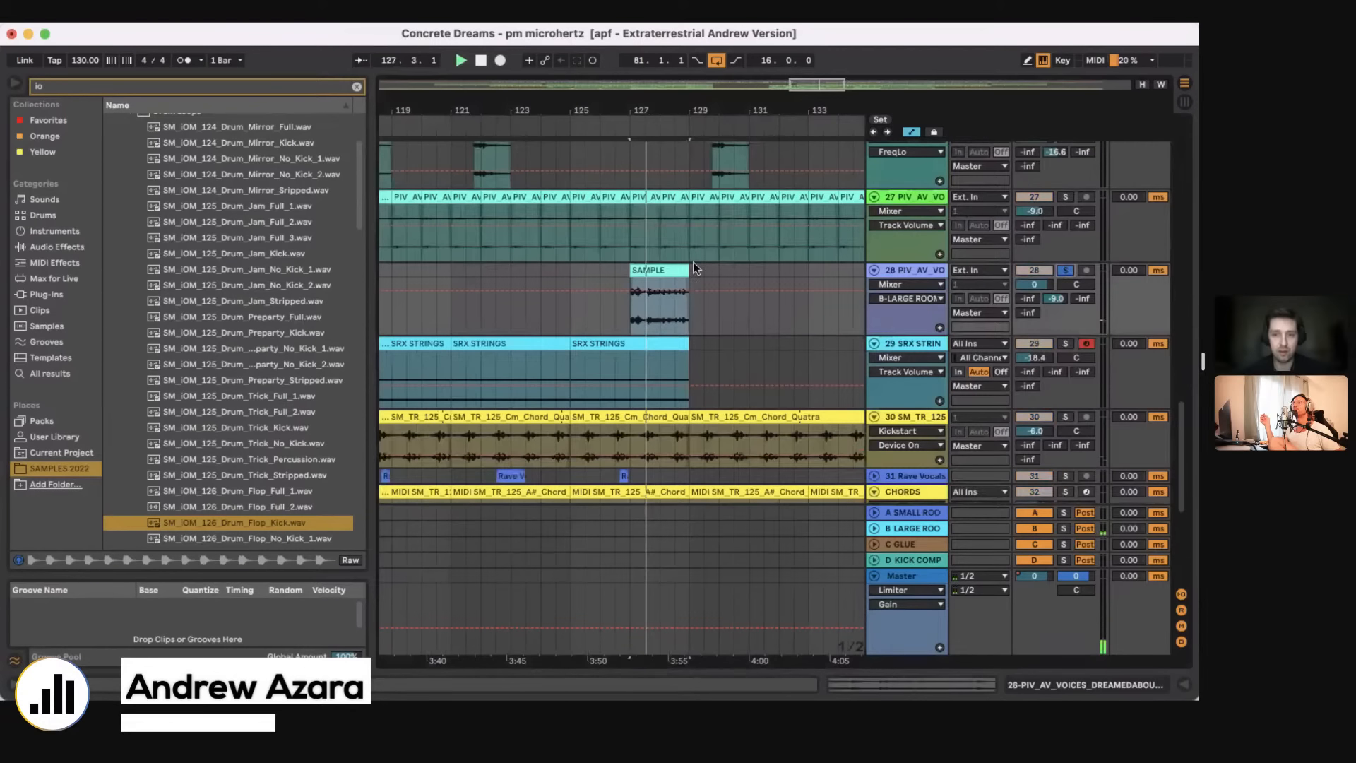
pyautogui.press('alt+super+l')
pyautogui.press('space')
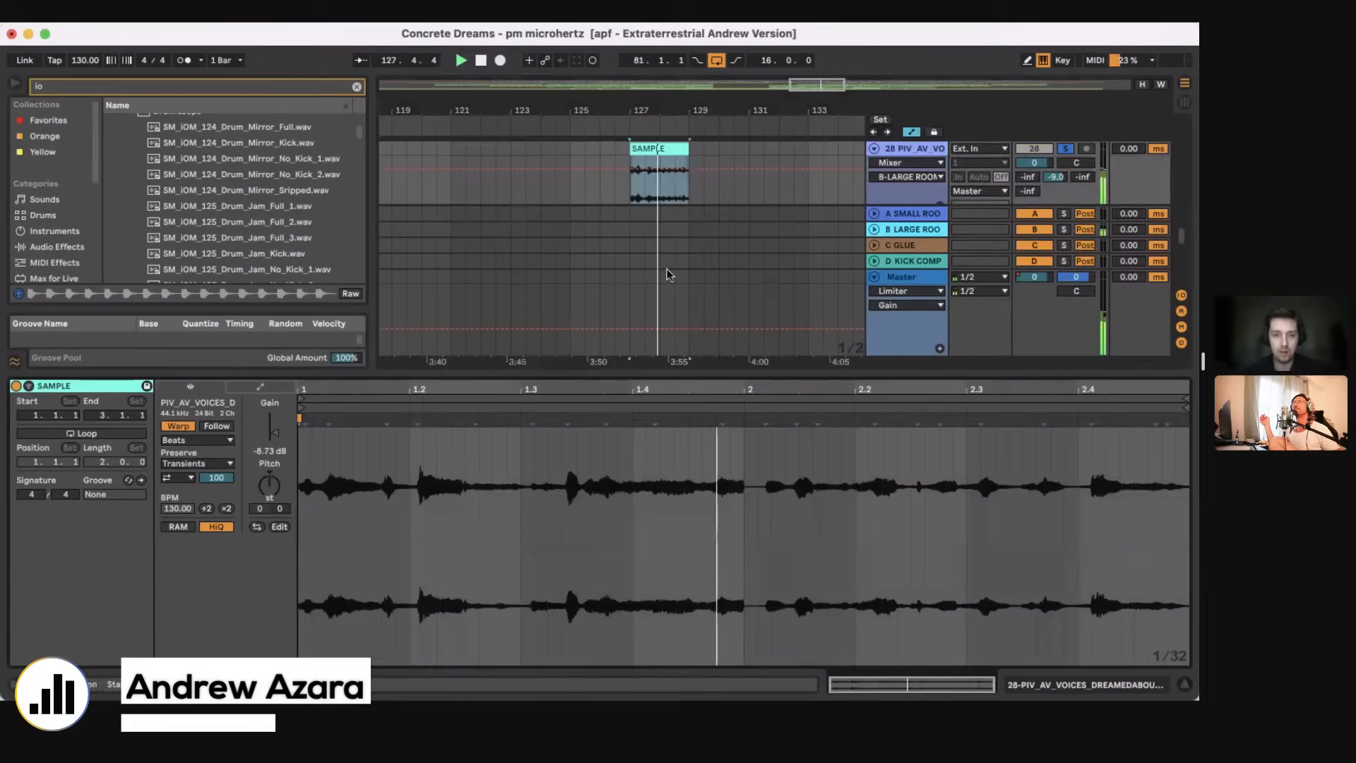
pyautogui.press('alt+super+l')
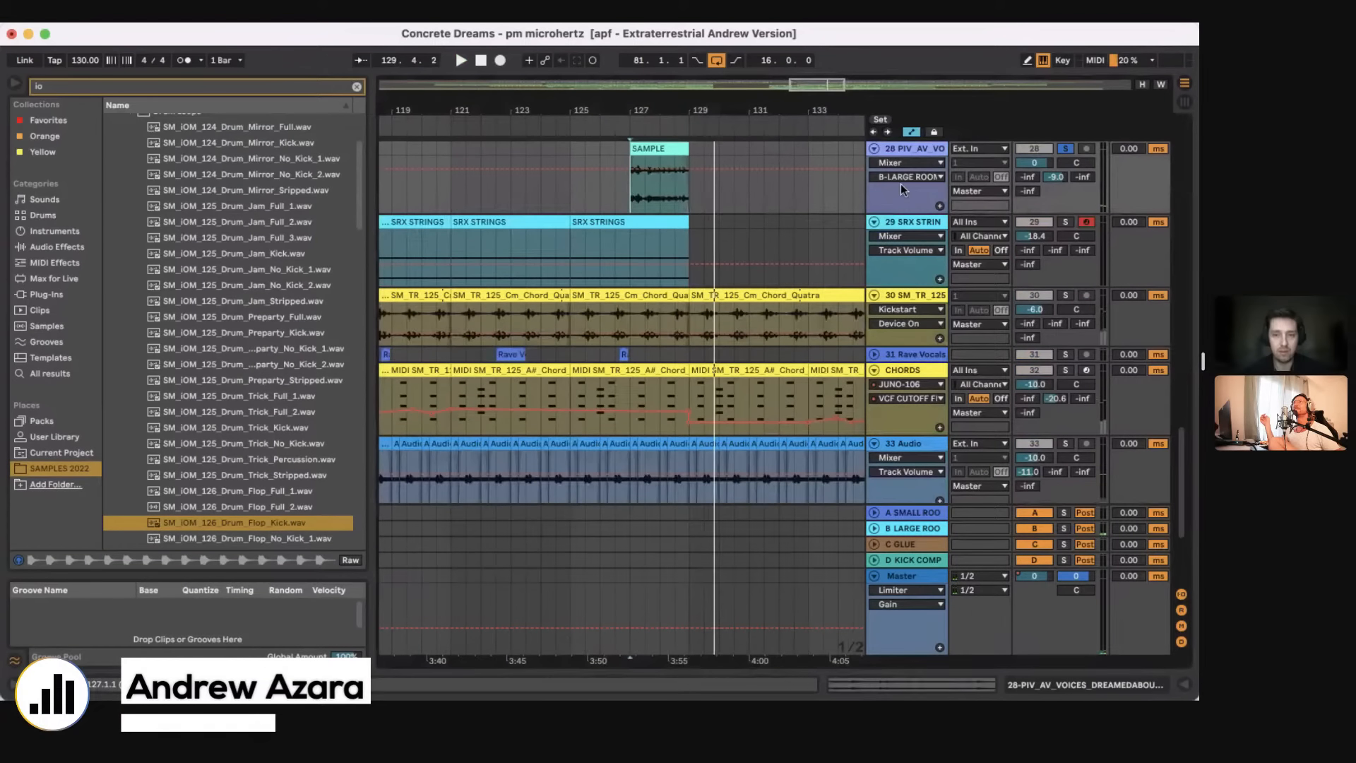
# Step: Replay the SAMPLE clip, unsolo track 28 and listen to it against the other tracks up to bar 129
pyautogui.click(674, 145)
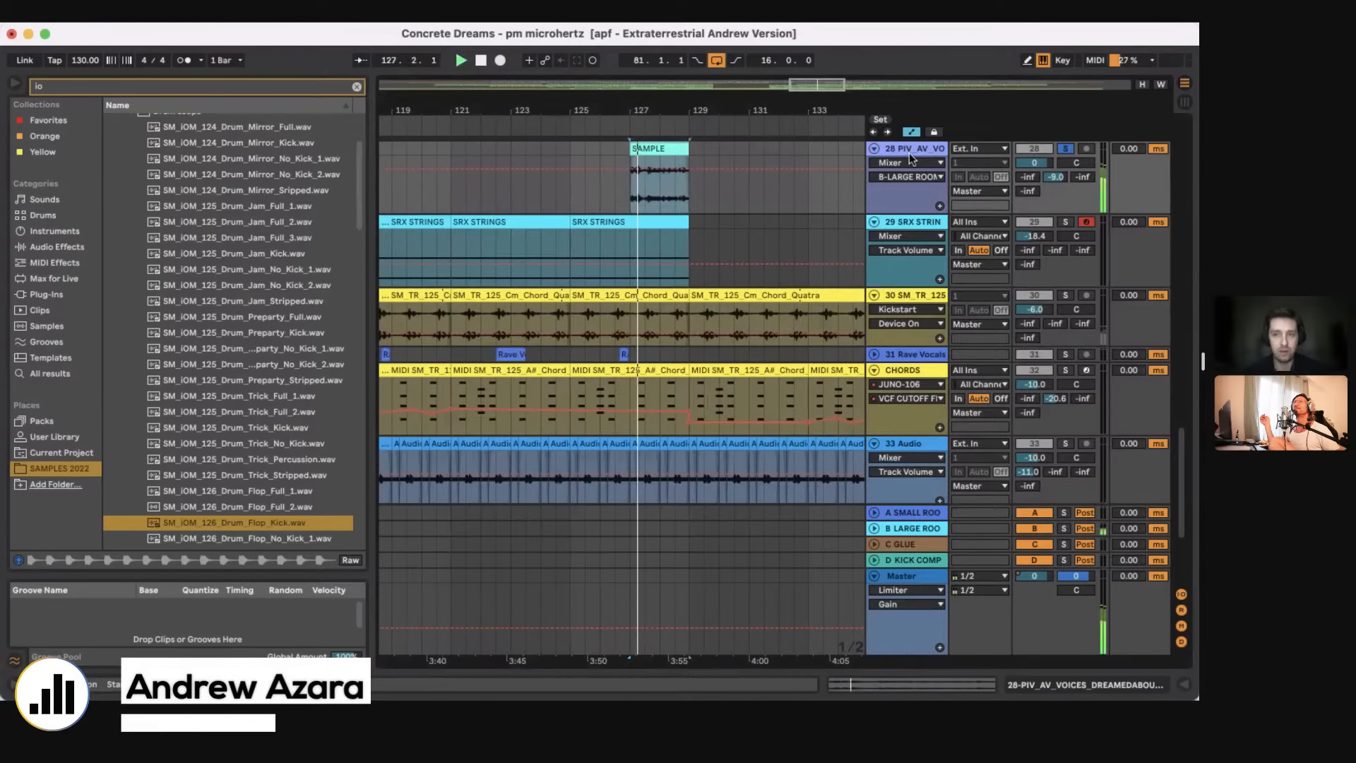
pyautogui.scroll(3, 625, 277)
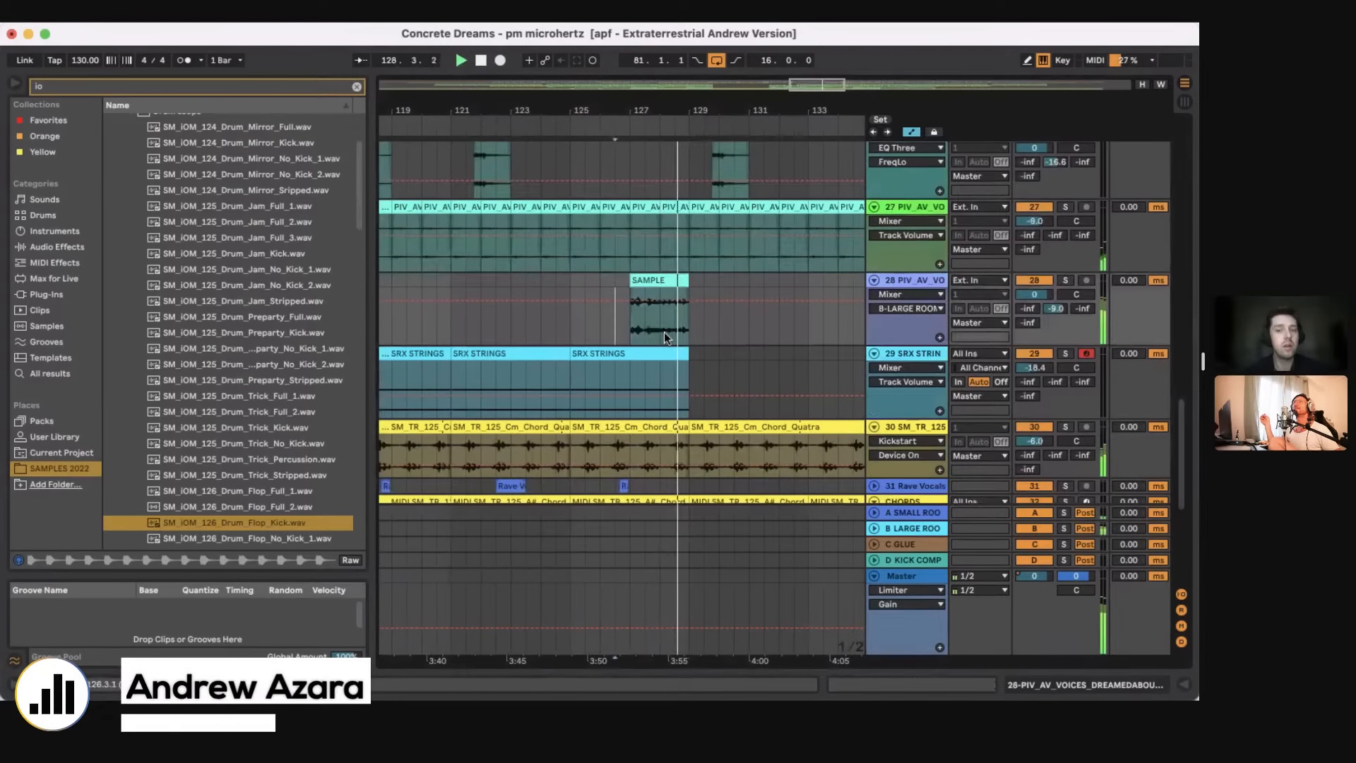
pyautogui.click(686, 325)
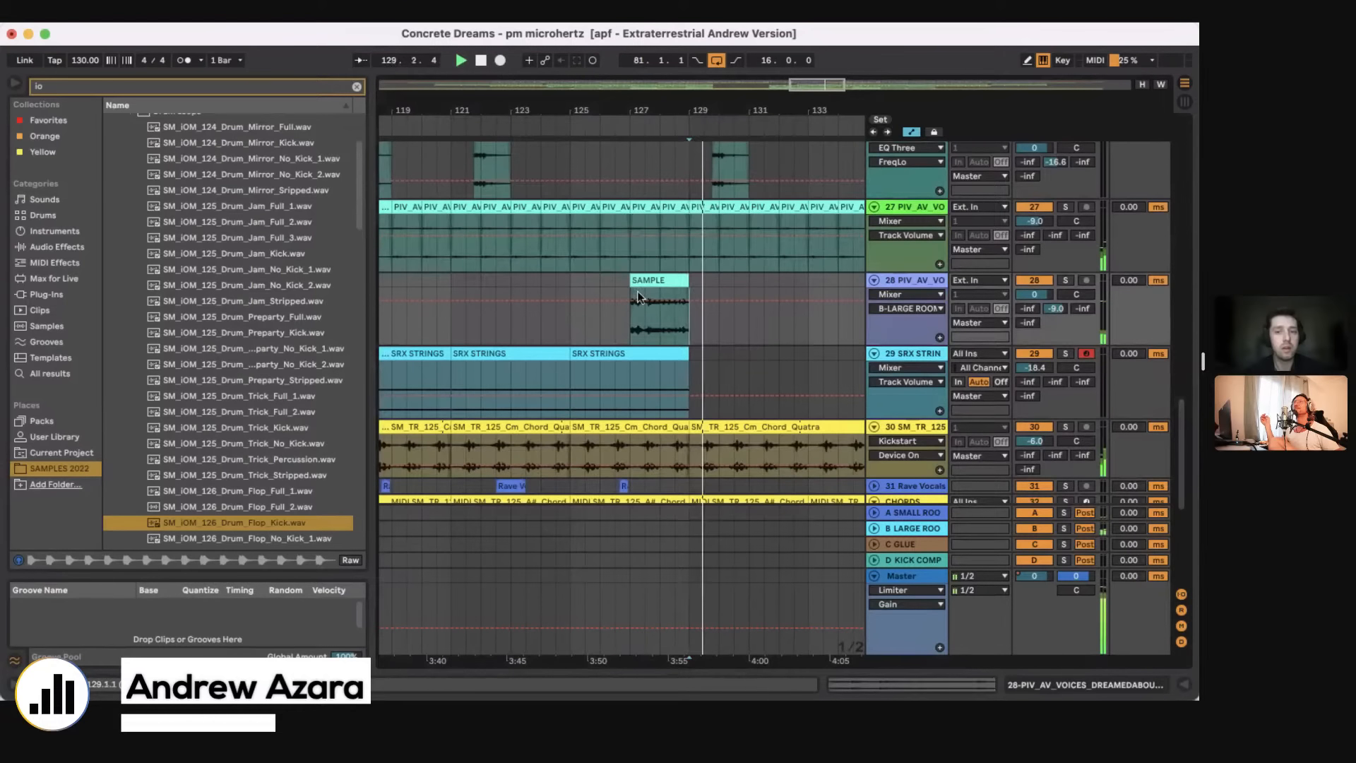
# Step: Review the whole arrangement from the top groups to the last tracks and fold all tracks into a compact overview
pyautogui.scroll(-3, 633, 205)
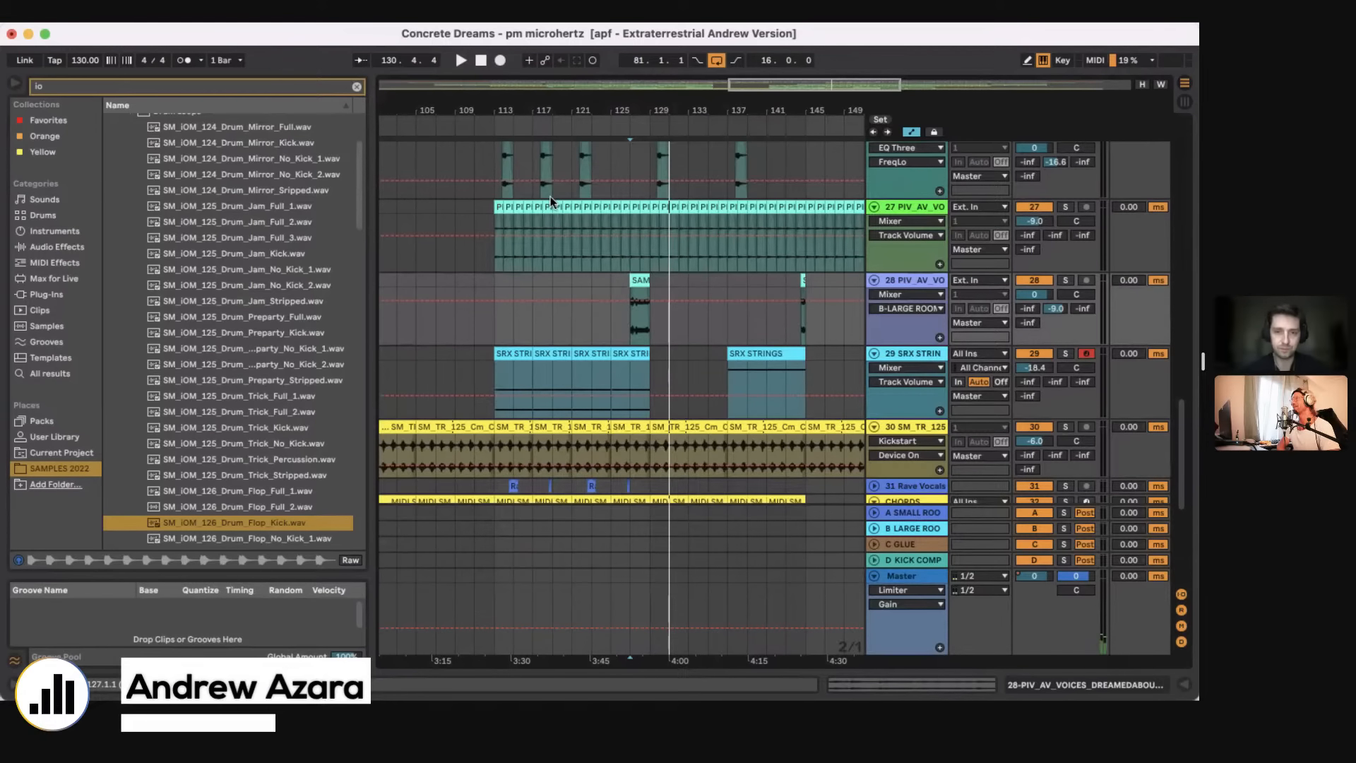
pyautogui.scroll(-10, 714, 329)
pyautogui.scroll(3, 713, 329)
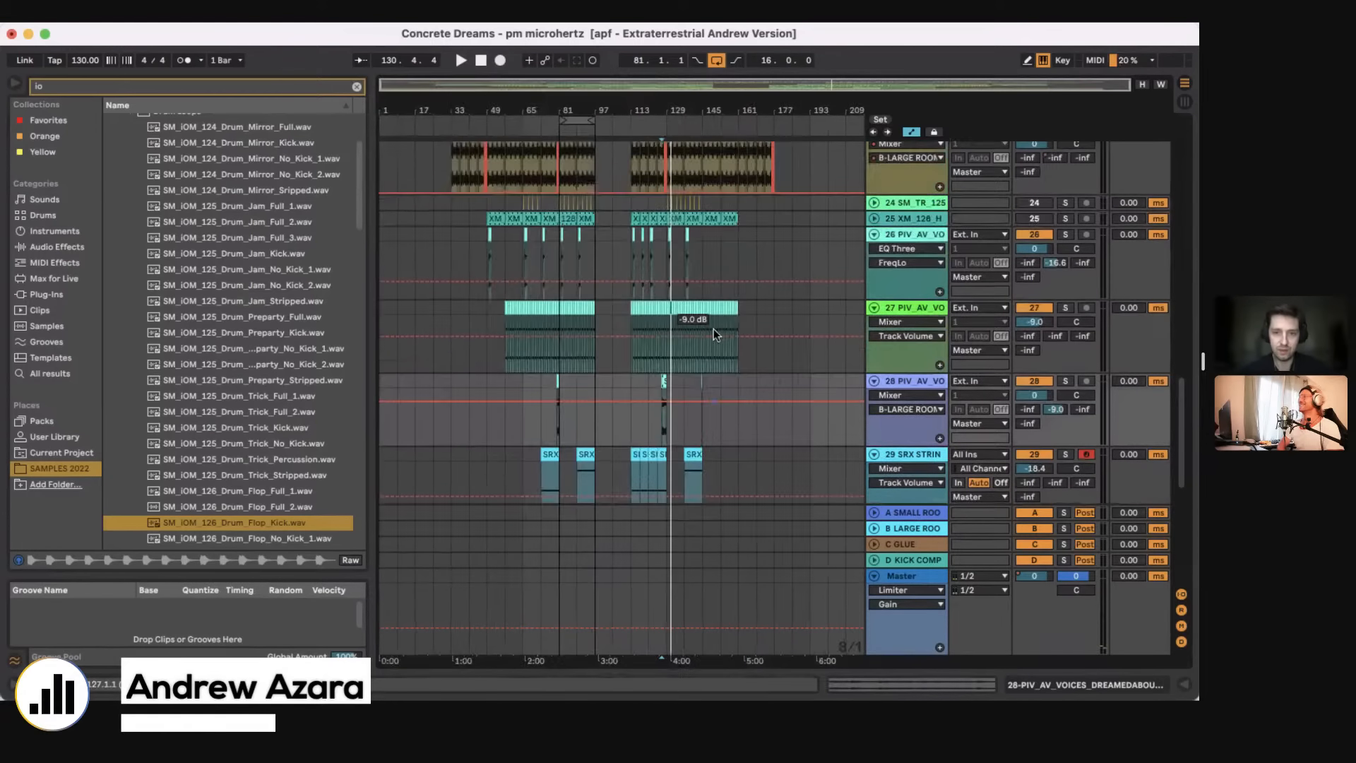
pyautogui.scroll(10, 714, 328)
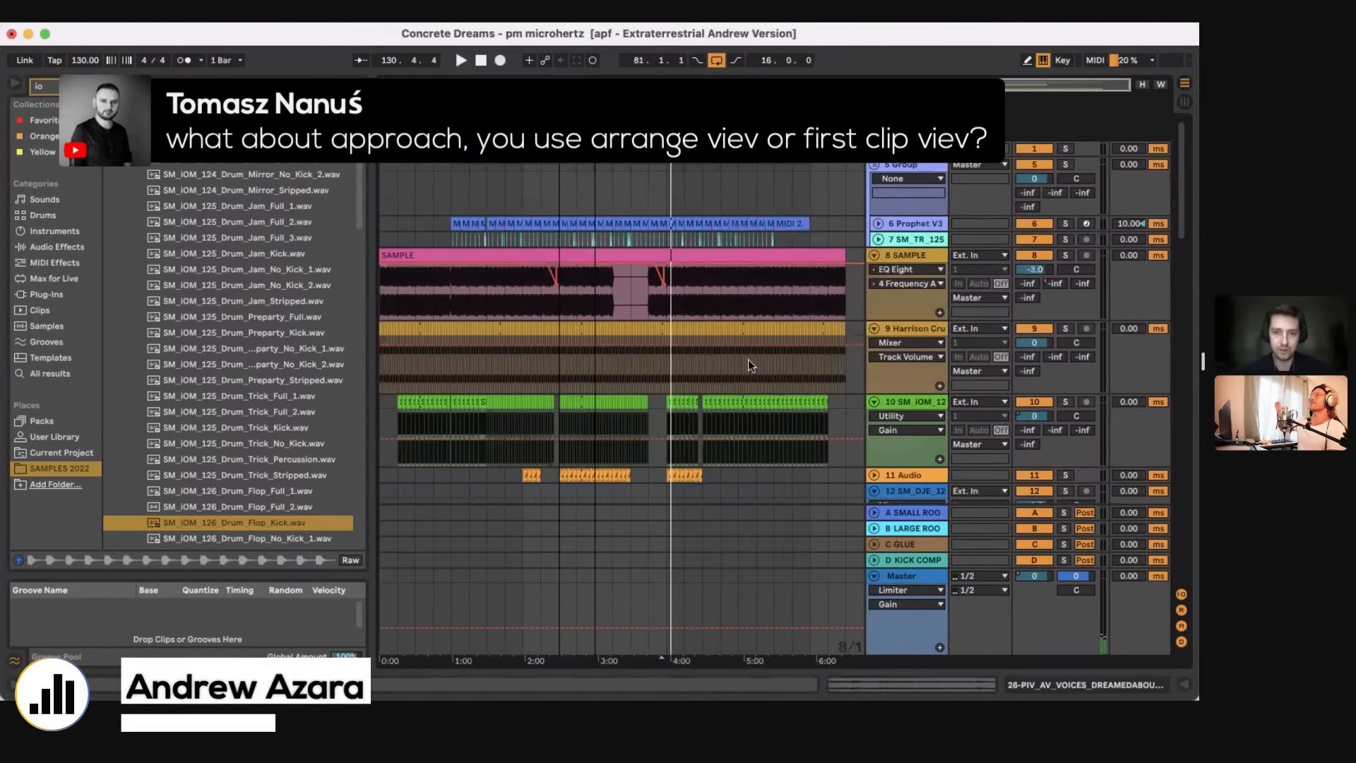
pyautogui.scroll(-12, 748, 359)
pyautogui.scroll(-1, 748, 359)
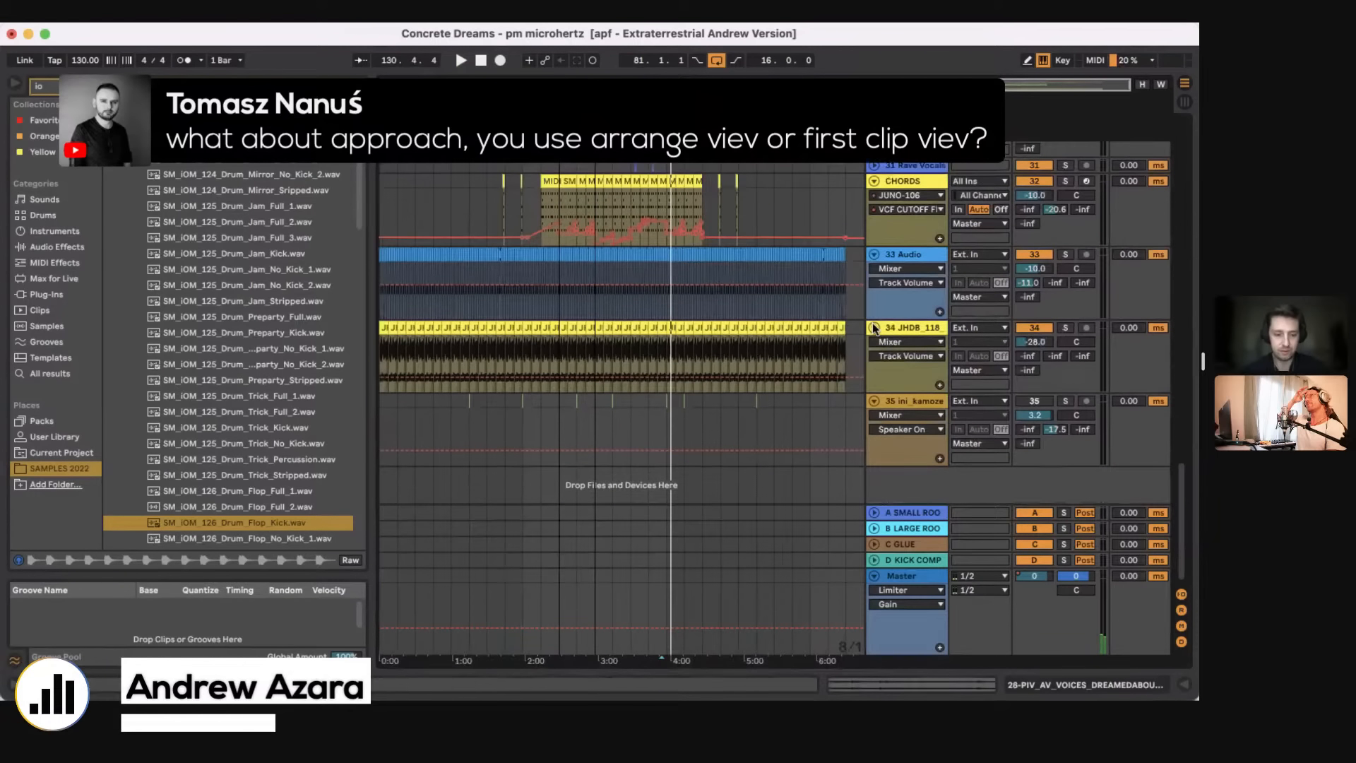
pyautogui.keyDown('alt'); pyautogui.click(874, 327); pyautogui.keyUp('alt')
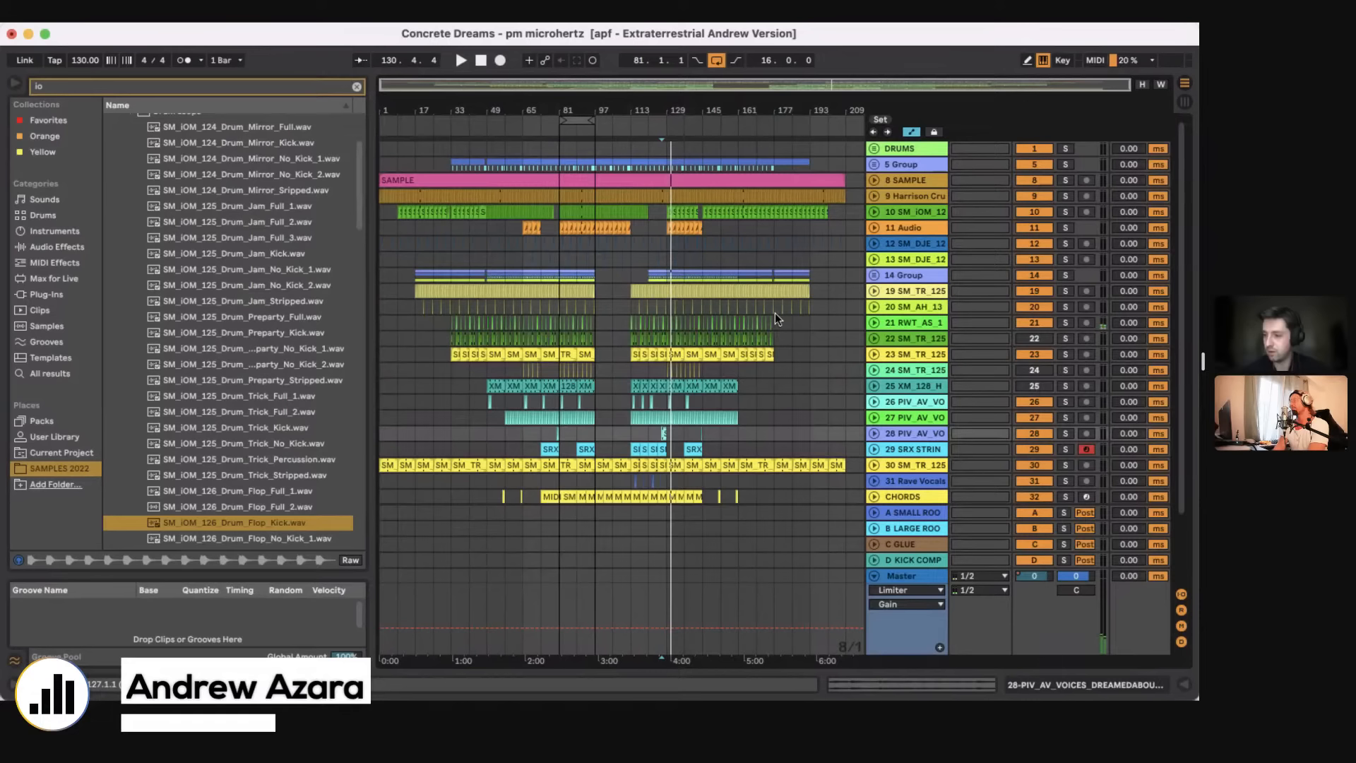
# Step: Open the recent set LIVE BEAT from The Pressure (Moscow), saving the changes to Concrete Dreams
pyautogui.click(88, 12)
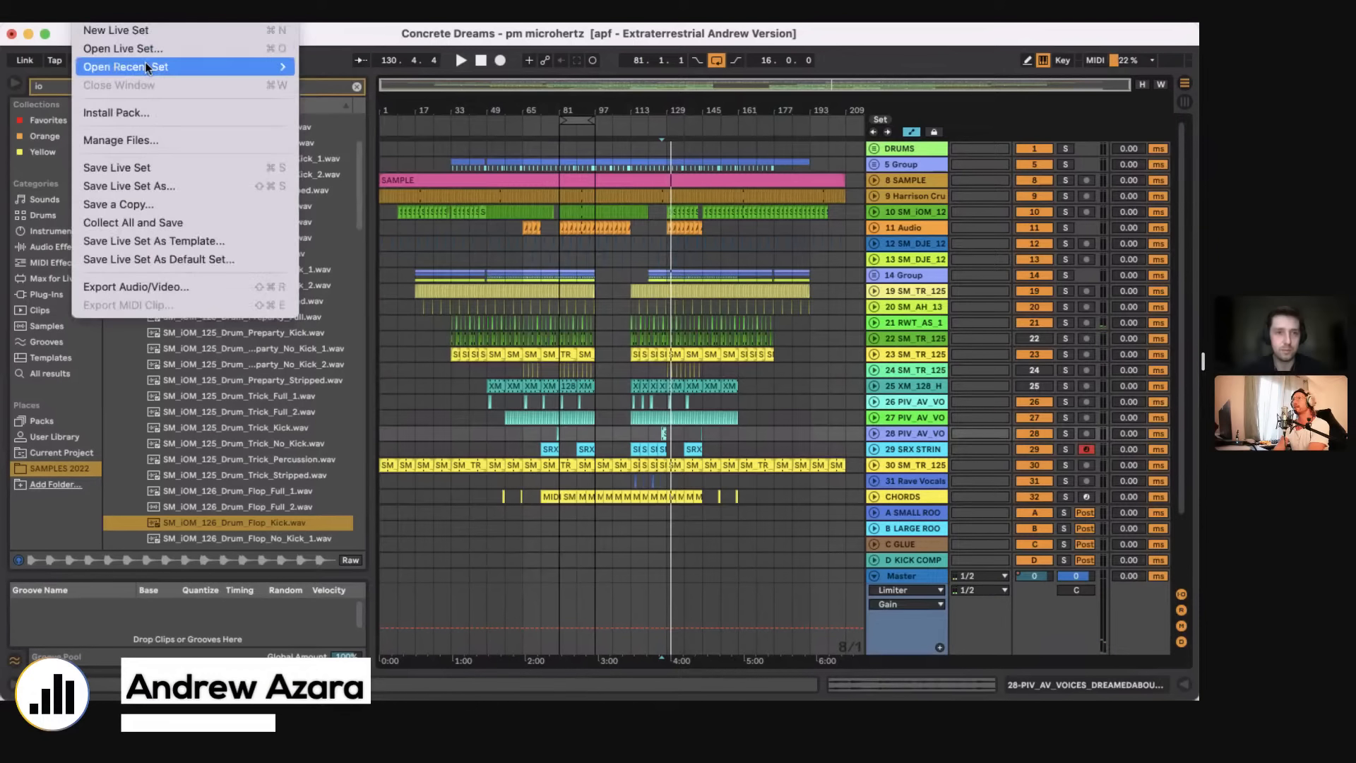
pyautogui.moveTo(145, 65)
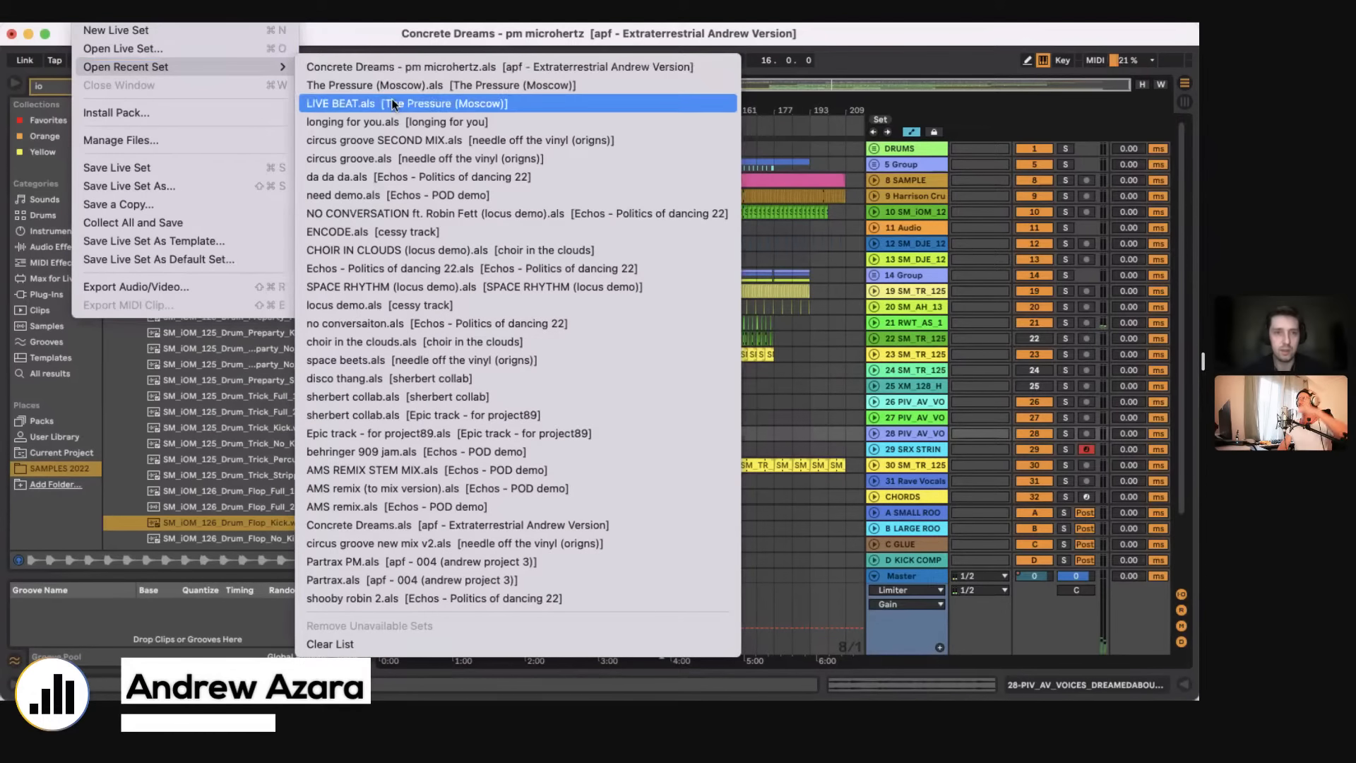
pyautogui.click(400, 103)
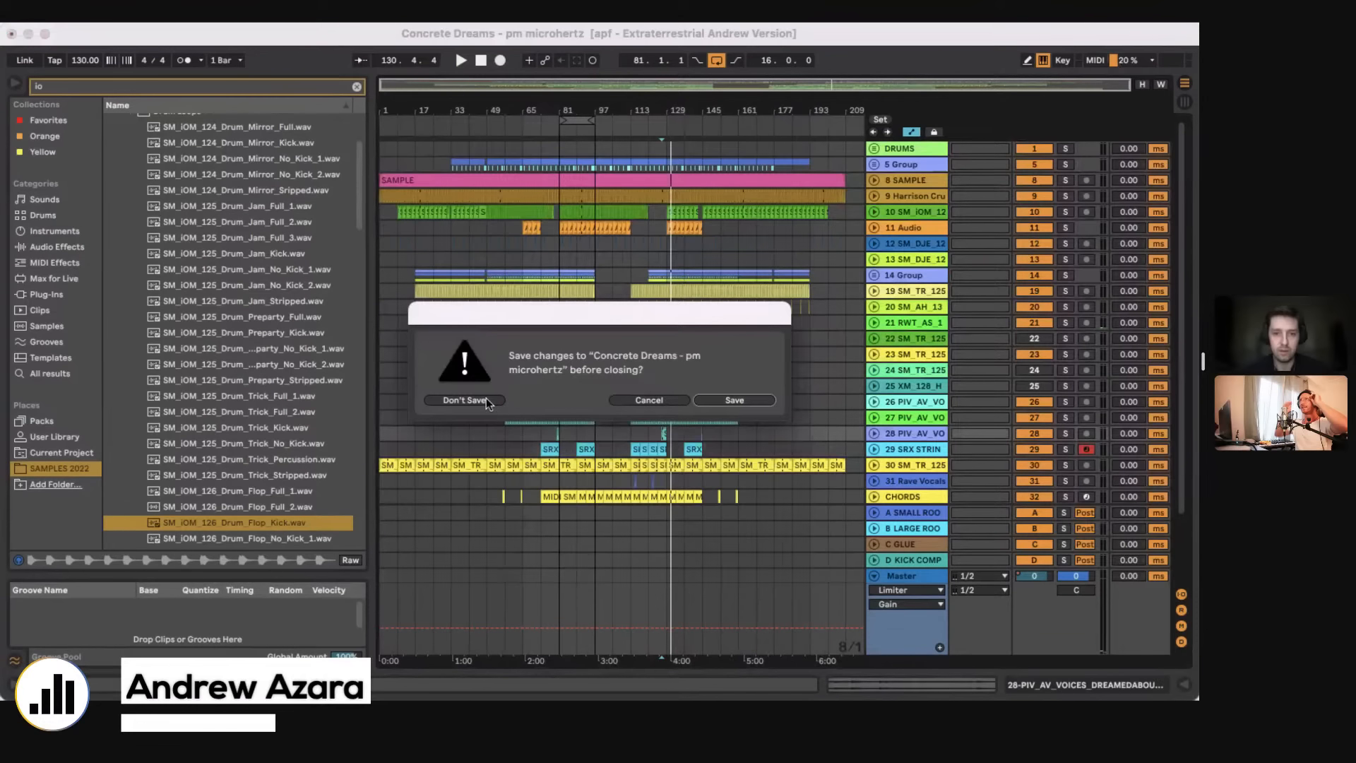
pyautogui.click(735, 400)
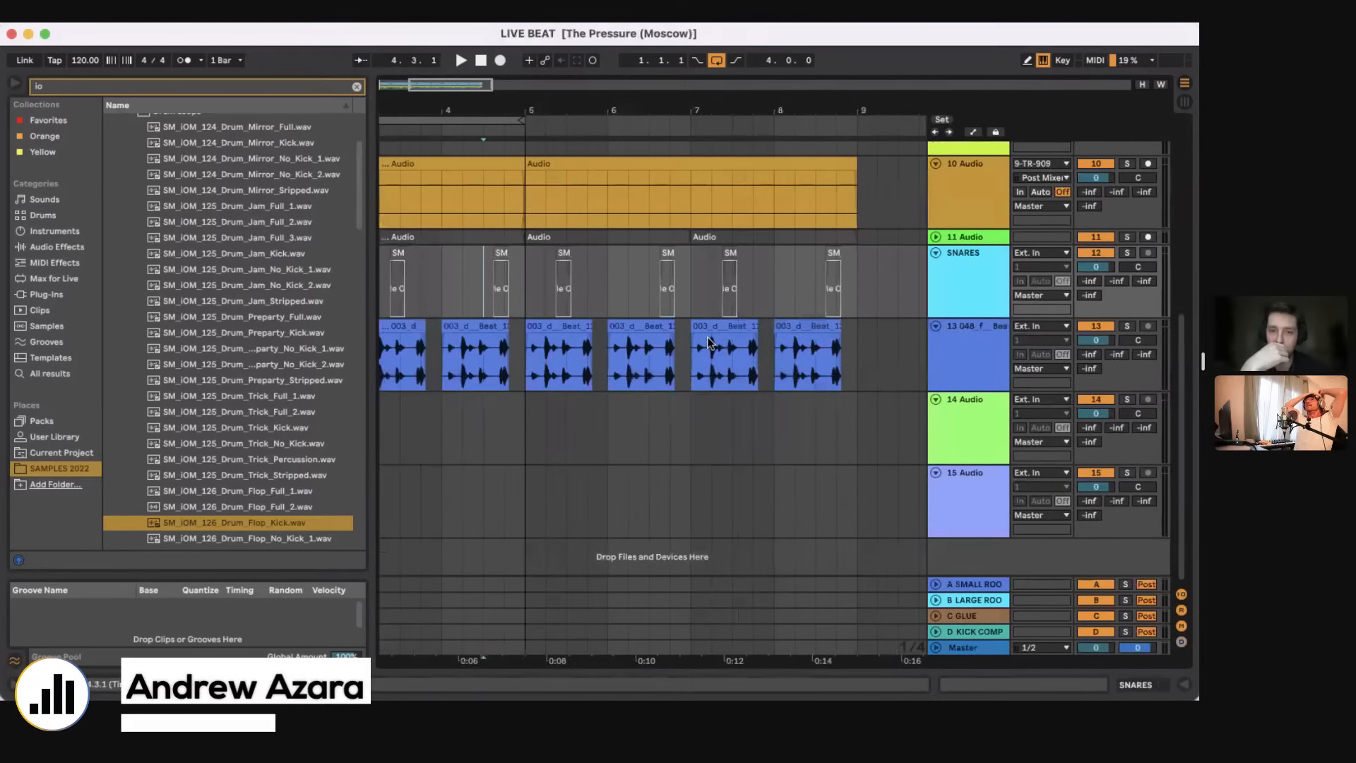
# Step: Deactivate track 13, extend the loop to eight bars from bar 1 and play the start of the beat
pyautogui.click(1094, 327)
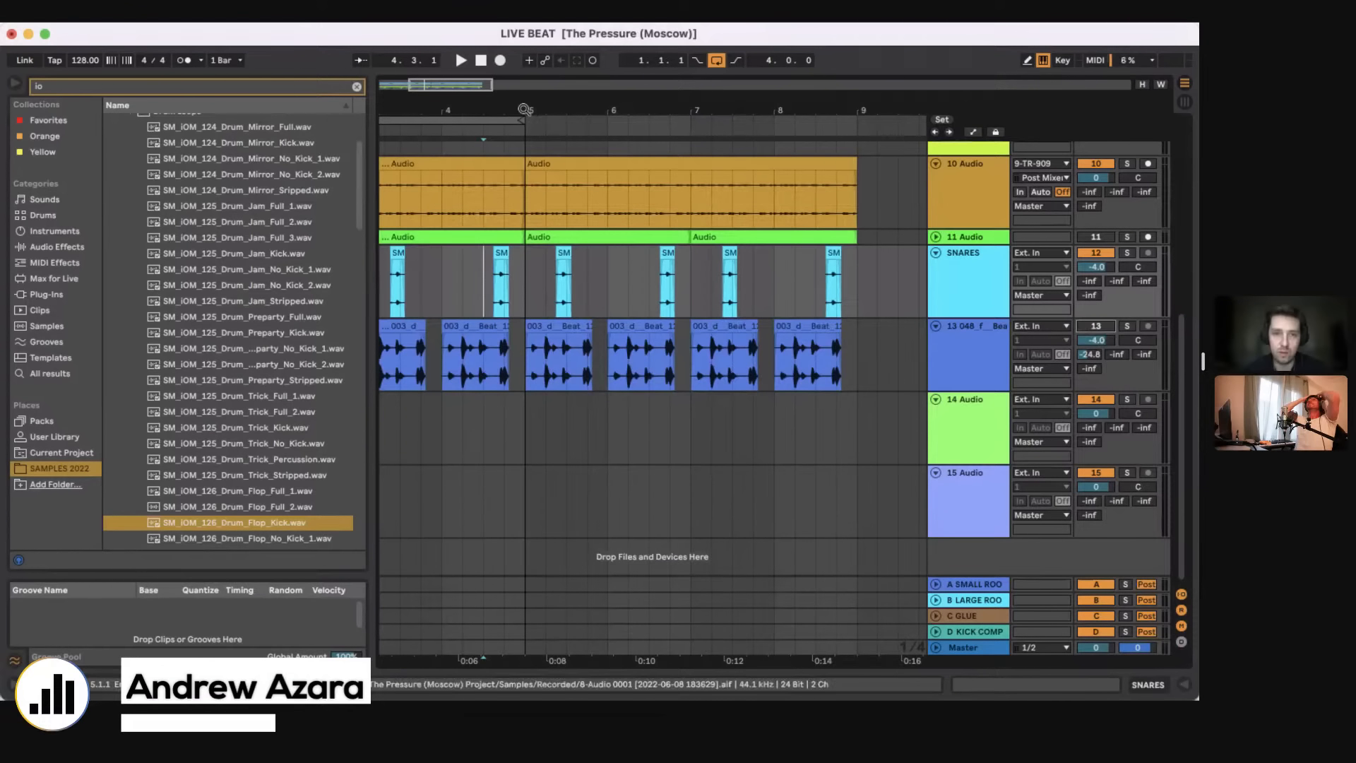
pyautogui.moveTo(524, 110)
pyautogui.mouseDown()
pyautogui.moveTo(525, 77)
pyautogui.moveTo(665, 122)
pyautogui.mouseUp()
pyautogui.scroll(10, 592, 296)
pyautogui.press('space')
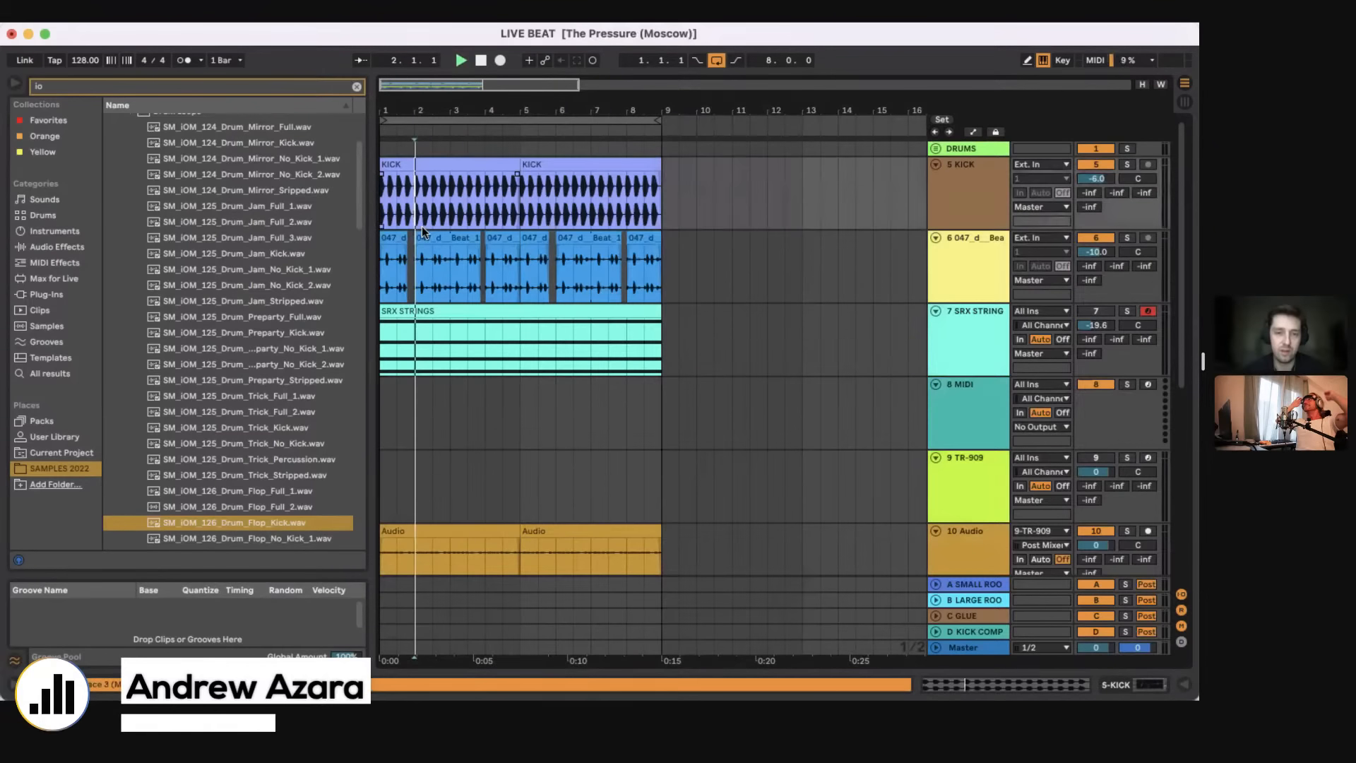
pyautogui.press('space')
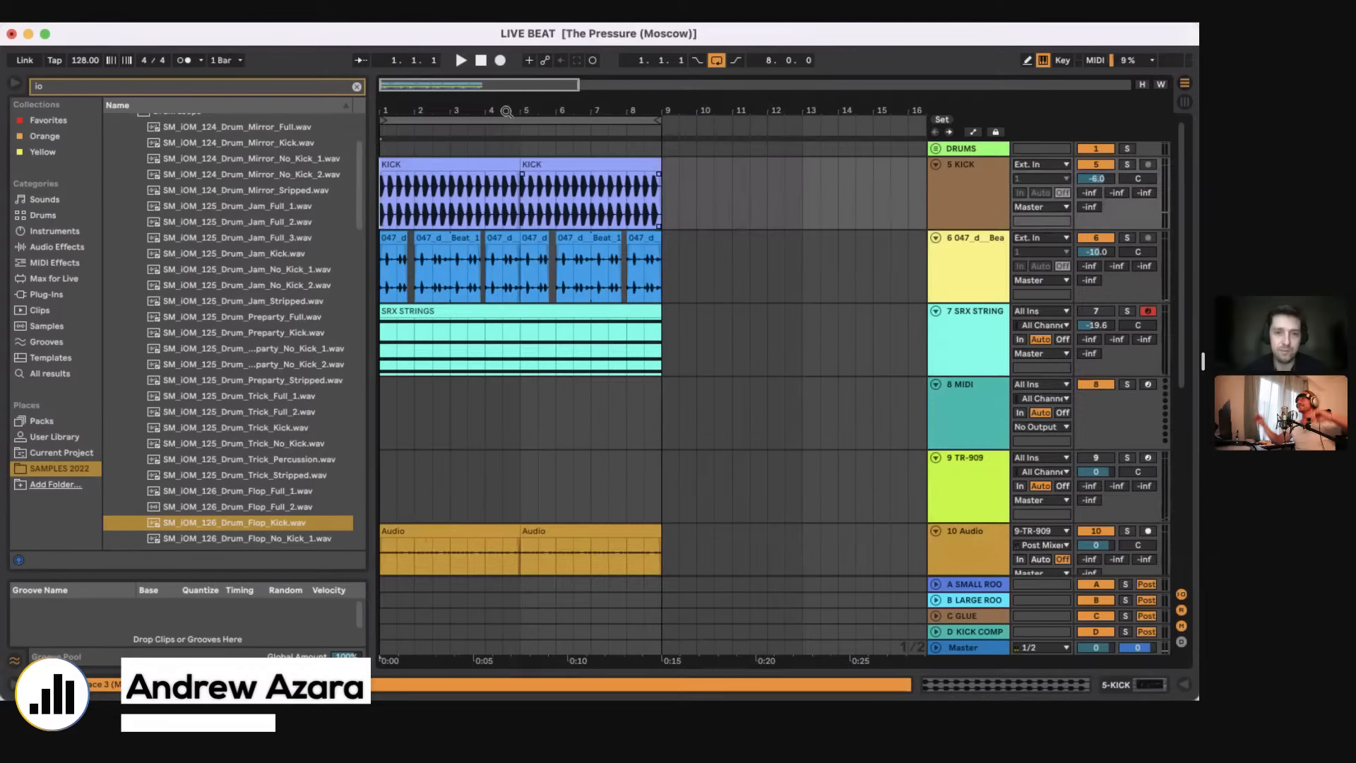
# Step: Play the beat from bar 1, solo track 6 for a moment and look over the clips on all tracks
pyautogui.moveTo(507, 112); pyautogui.dragTo(507, 97)
pyautogui.scroll(-6, 511, 302)
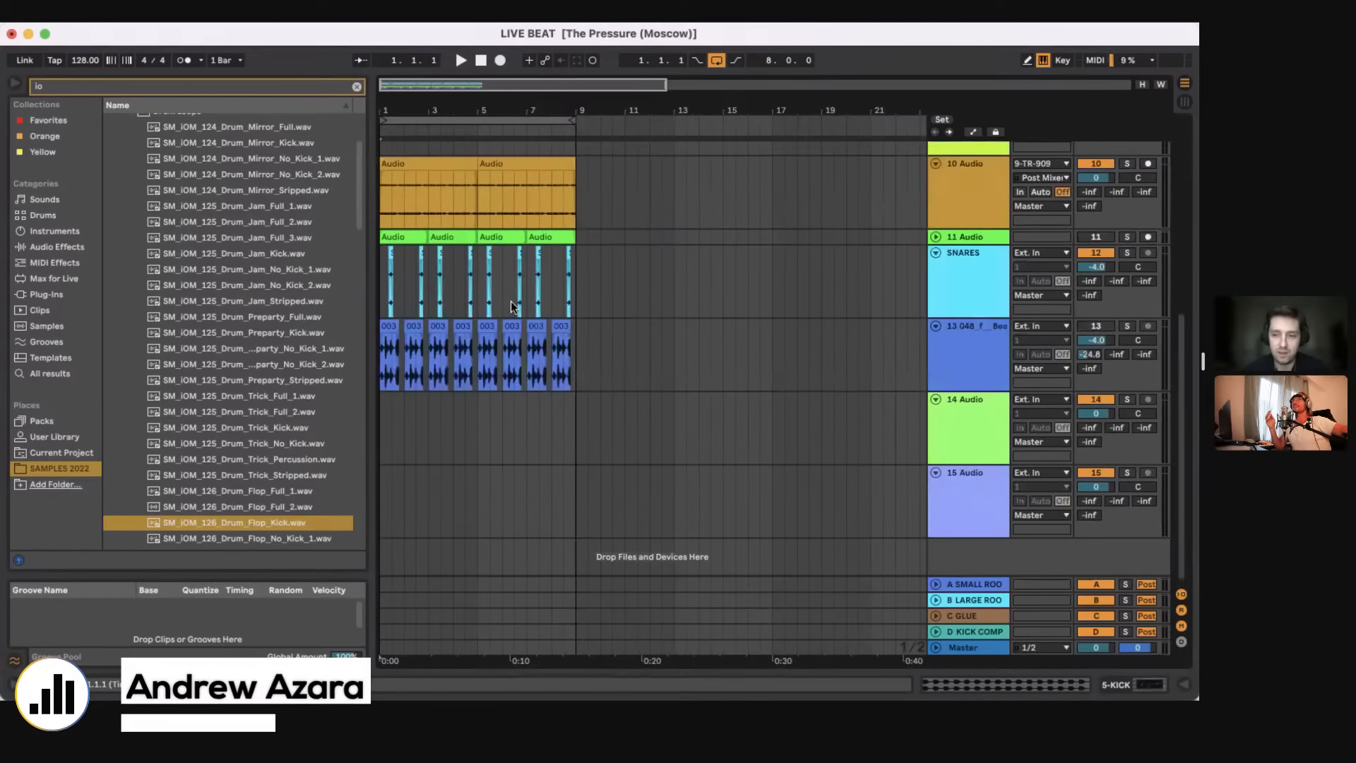
pyautogui.scroll(5, 511, 305)
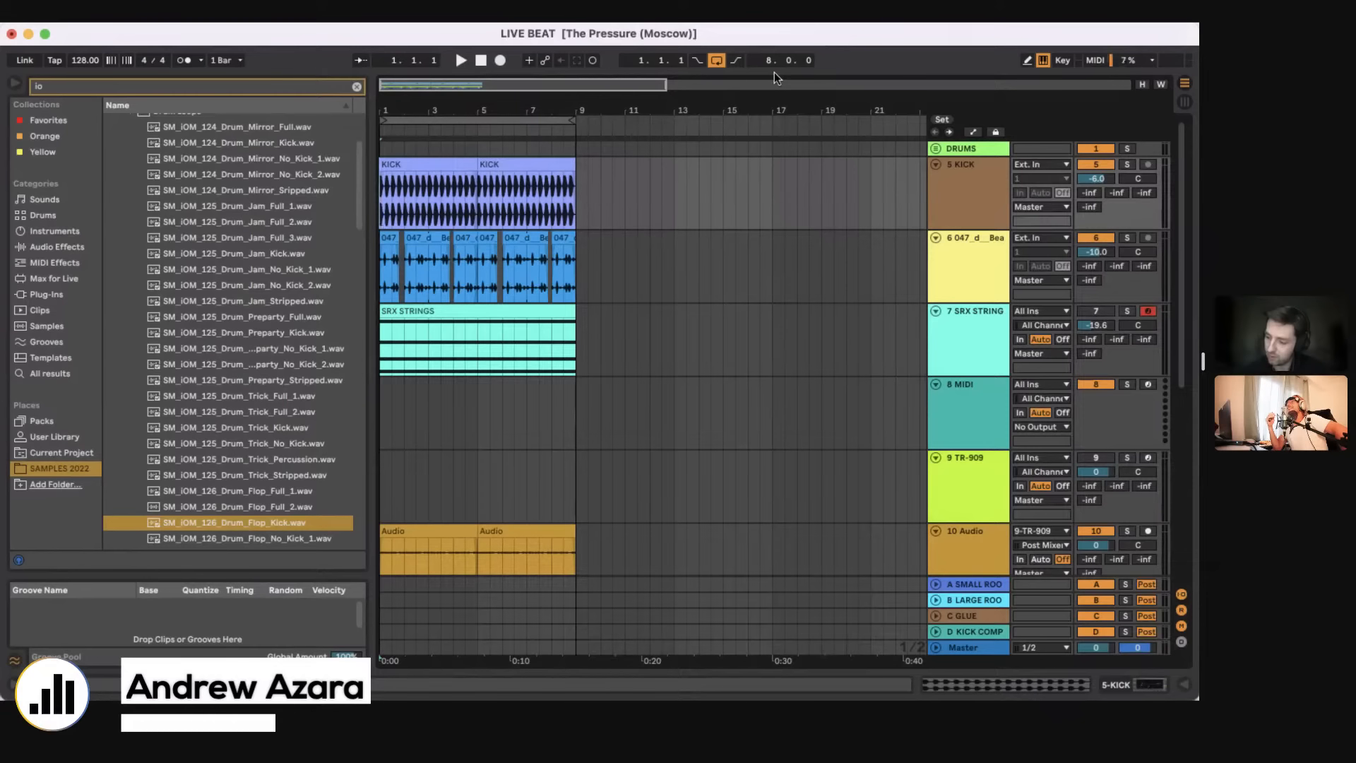
pyautogui.click(391, 212)
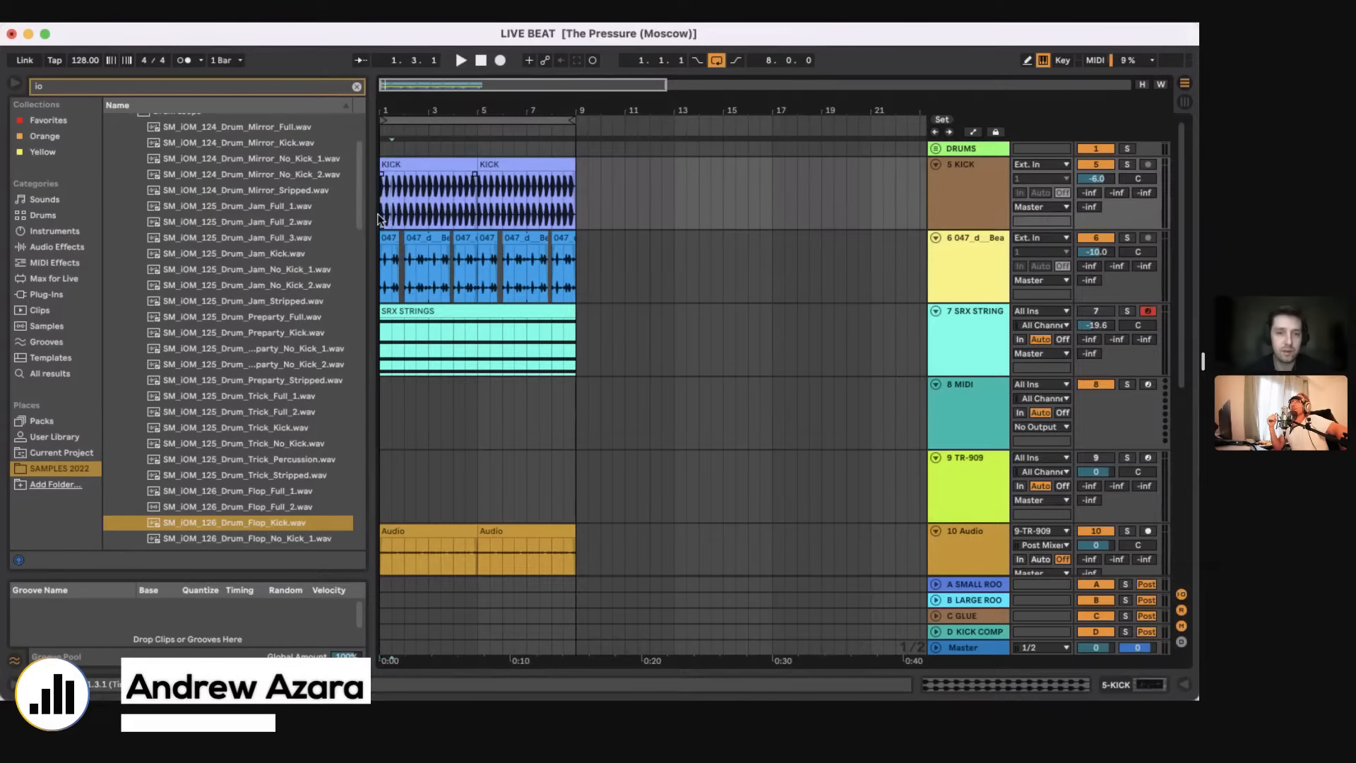
pyautogui.press('space')
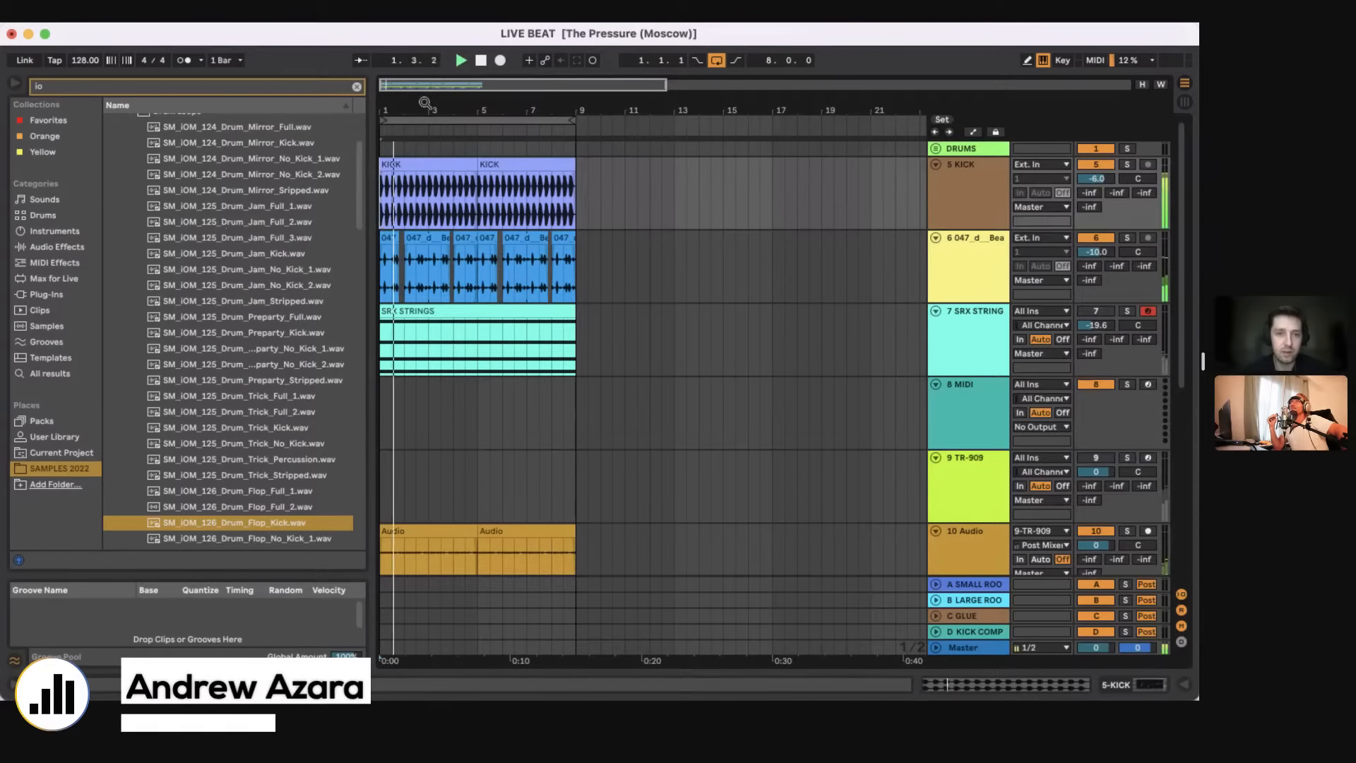
pyautogui.moveTo(424, 104); pyautogui.dragTo(425, 162)
pyautogui.click(1129, 240)
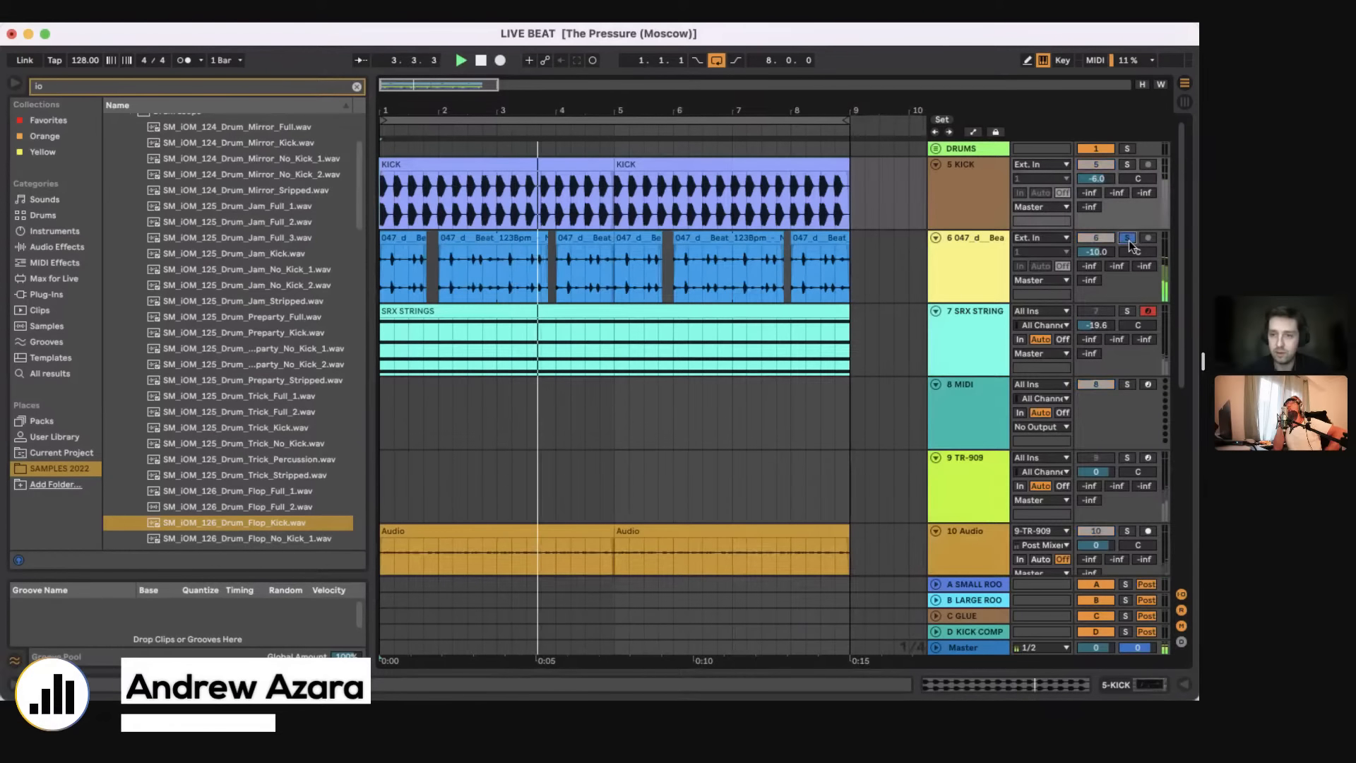
pyautogui.scroll(-5, 732, 349)
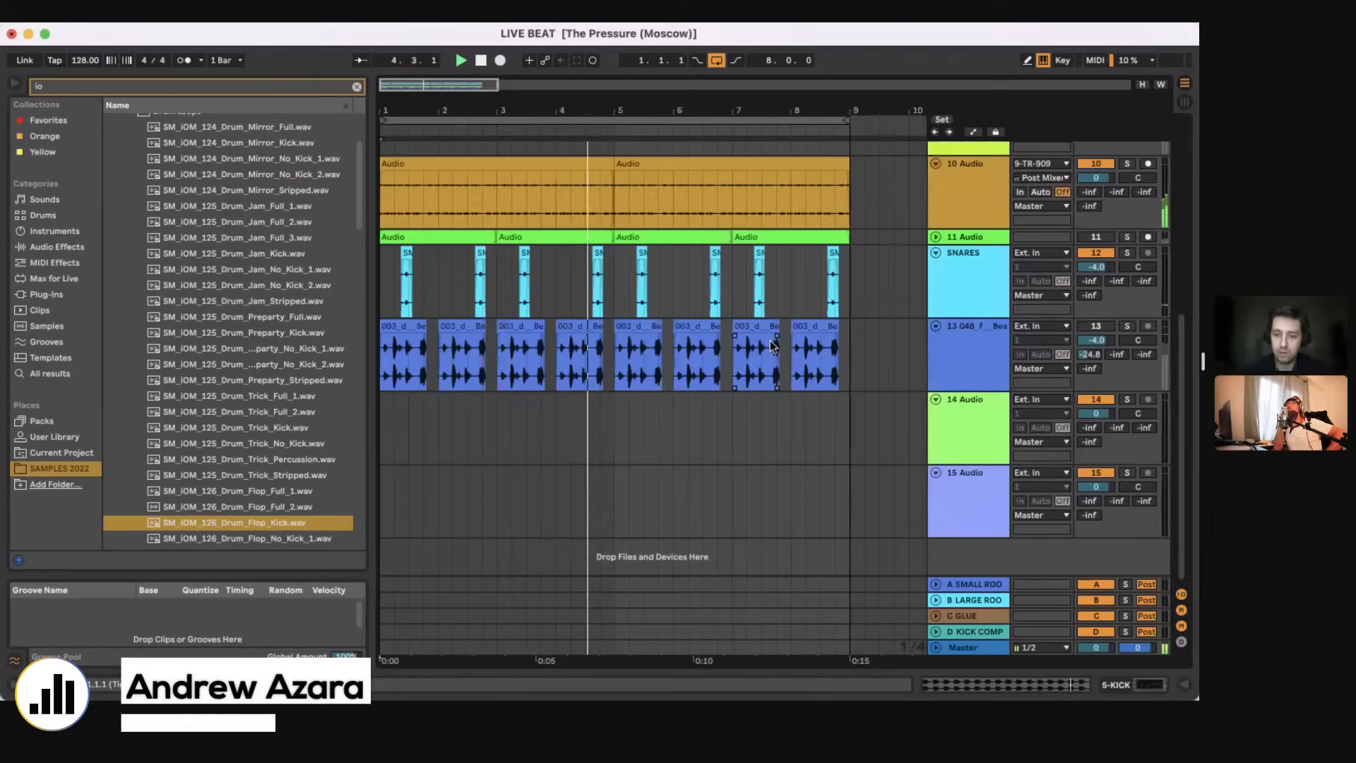
pyautogui.scroll(5, 668, 320)
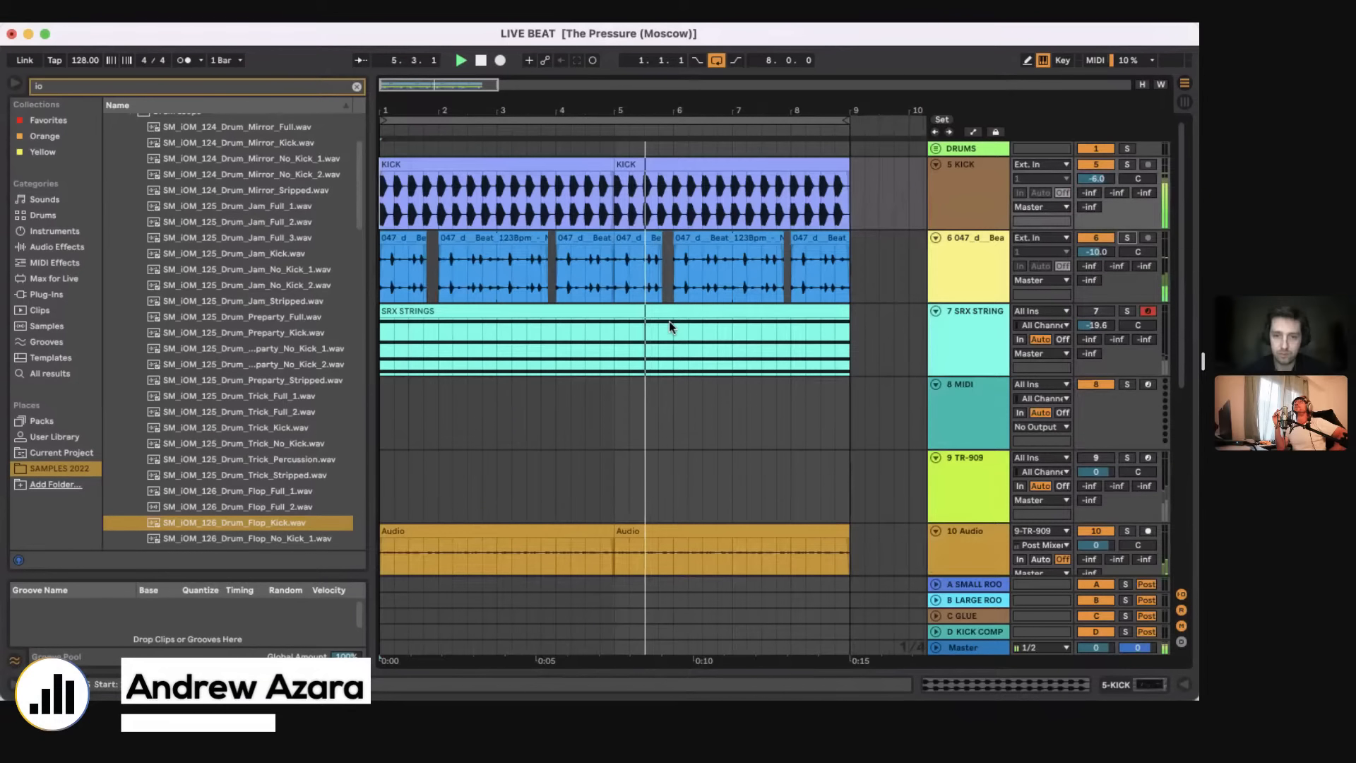
# Step: Activate track 13, lower its volume to -10.1 dB and raise its first send to -12.5 dB
pyautogui.scroll(-5, 1040, 328)
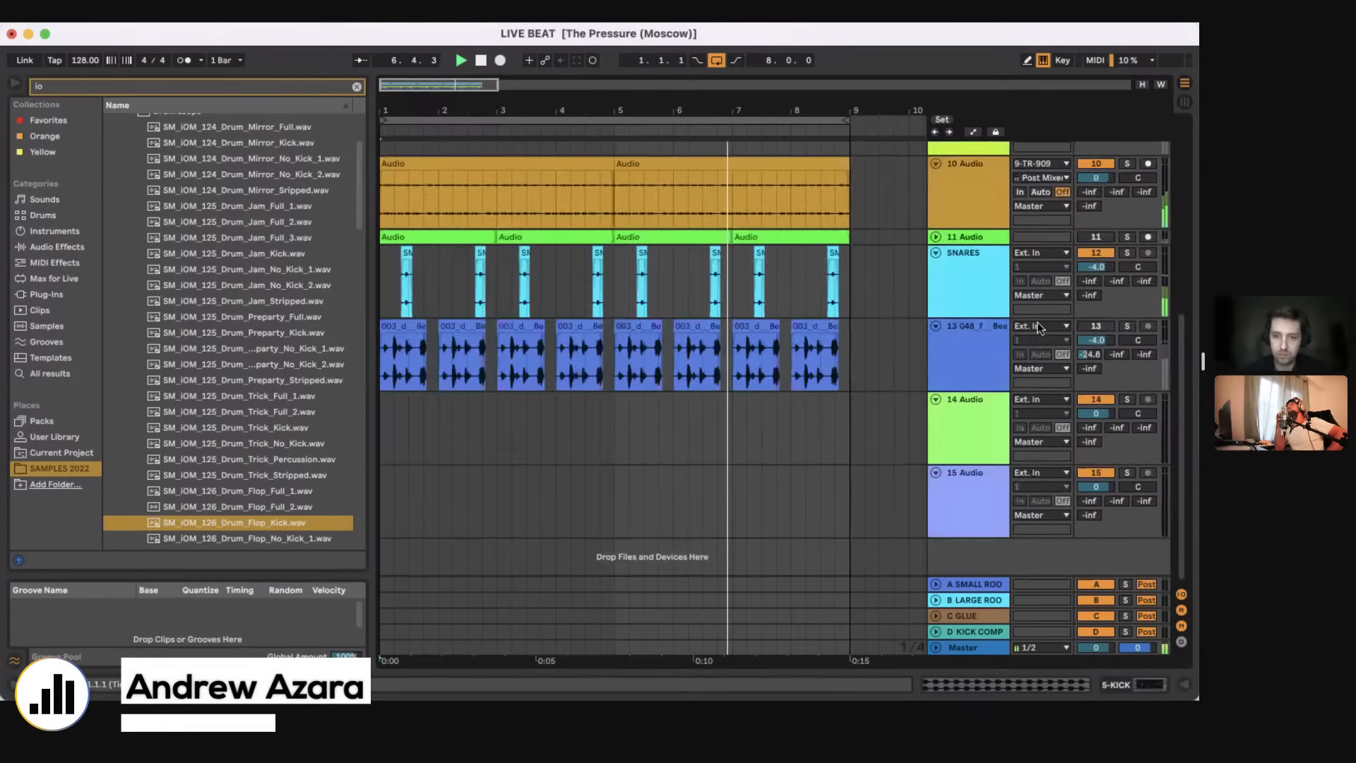
pyautogui.click(1097, 327)
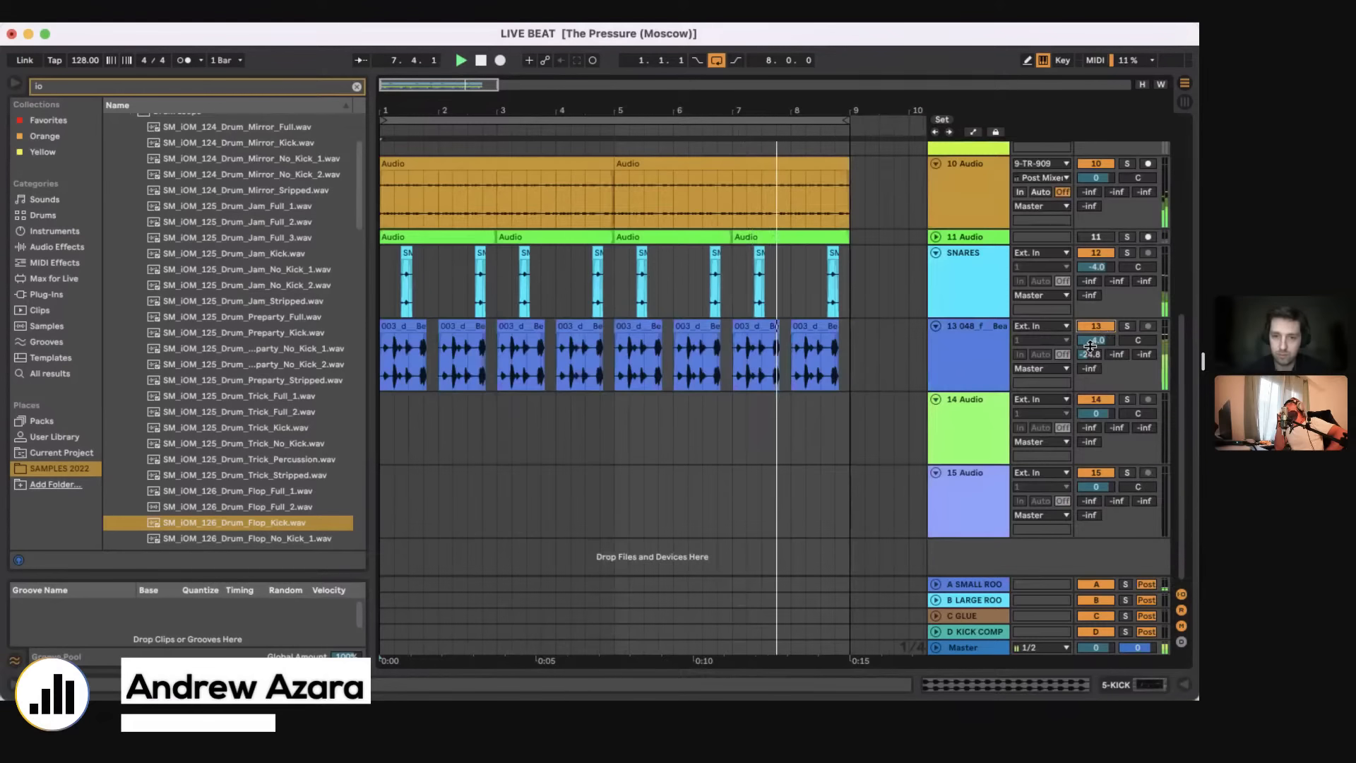
pyautogui.moveTo(1090, 346); pyautogui.dragTo(1090, 370)
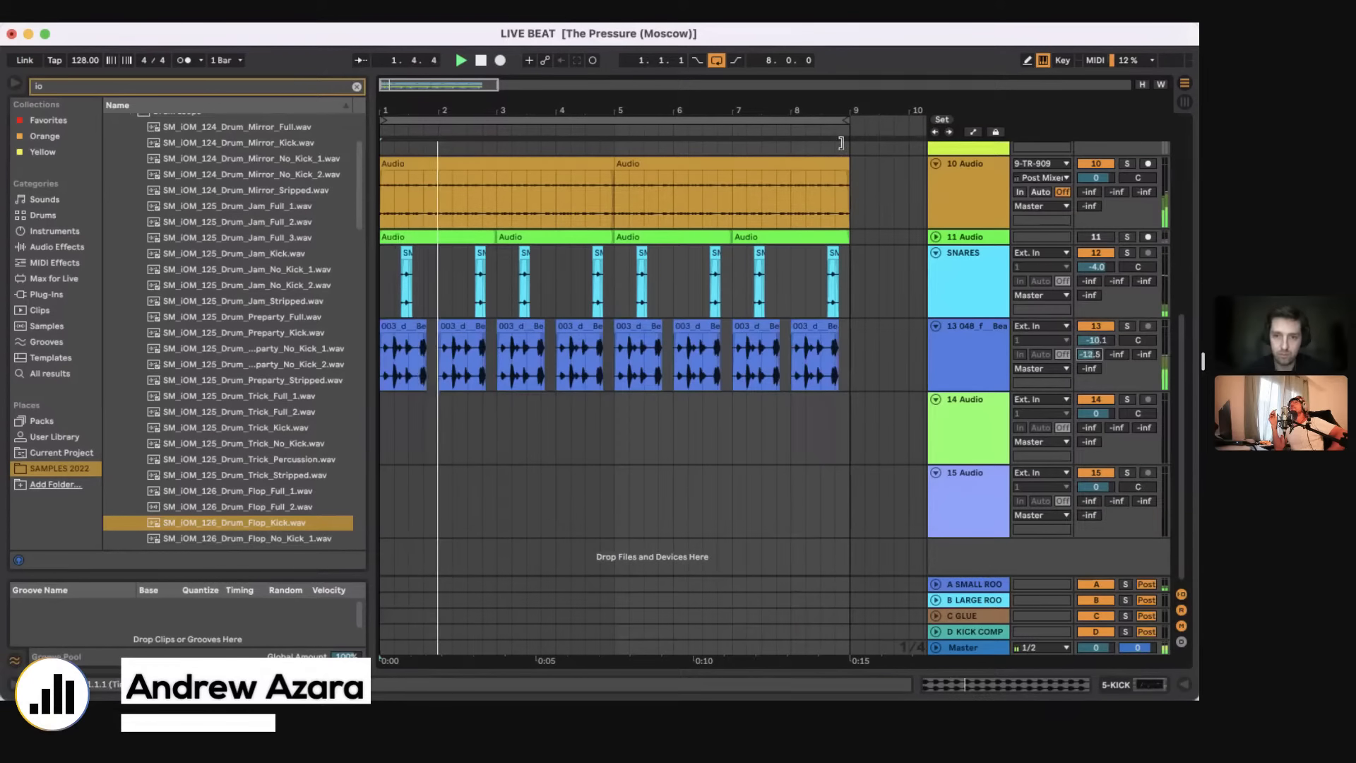
# Step: Cut the second beat out of track 13's first clip and lengthen the remaining tail, with the loop set to bar 1
pyautogui.moveTo(840, 143); pyautogui.dragTo(424, 107)
pyautogui.click(421, 327)
pyautogui.press('+')
pyautogui.press('+')
pyautogui.press('+')
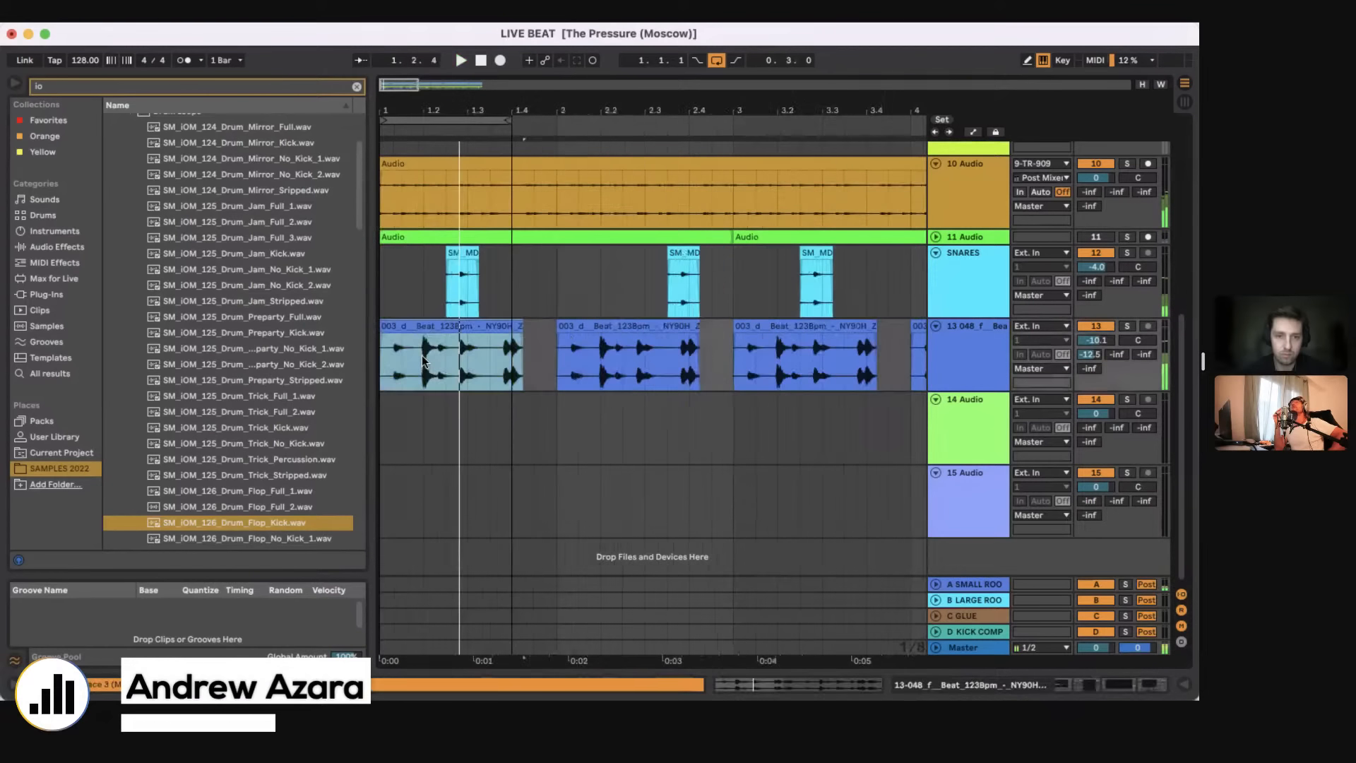
pyautogui.moveTo(422, 354); pyautogui.dragTo(466, 357)
pyautogui.press('Delete')
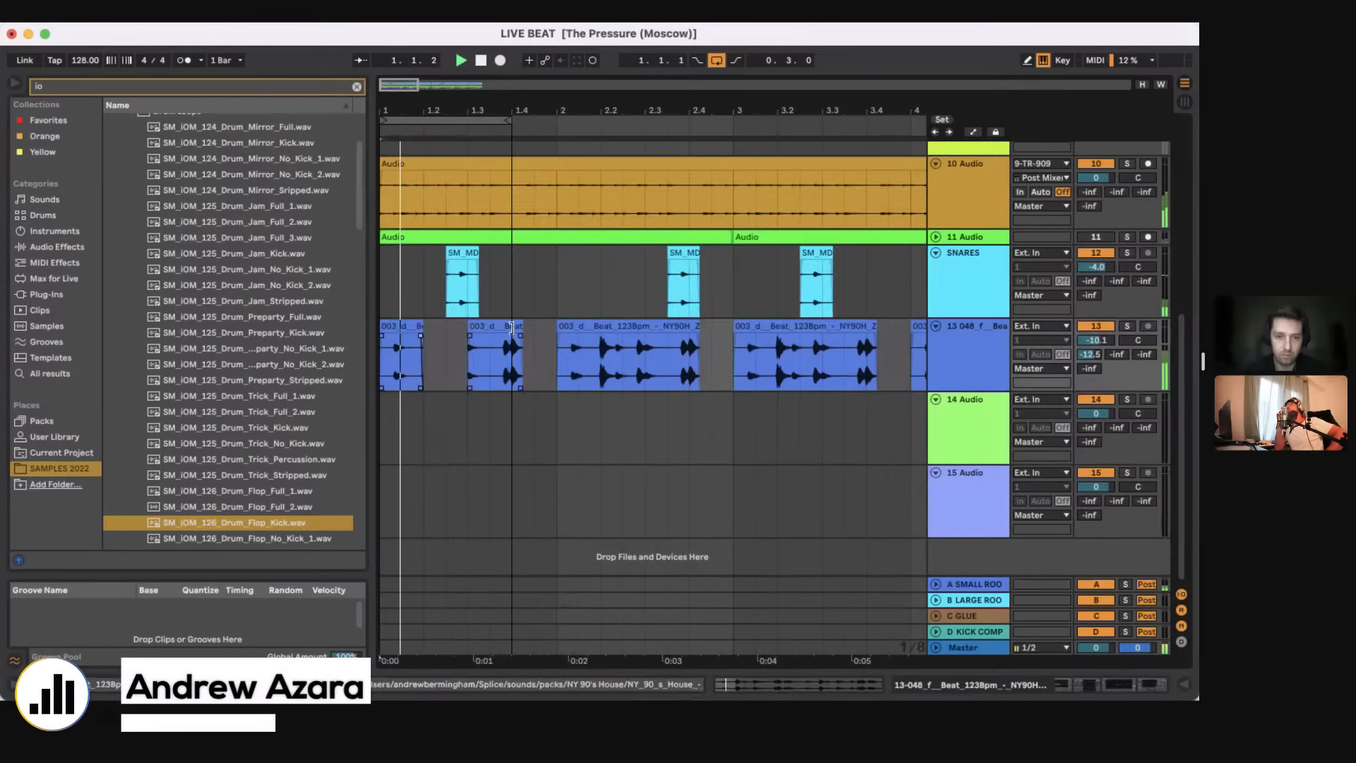
pyautogui.moveTo(512, 327); pyautogui.dragTo(543, 338)
pyautogui.moveTo(509, 121)
pyautogui.mouseDown()
pyautogui.moveTo(570, 135)
pyautogui.moveTo(556, 135)
pyautogui.mouseUp()
# Step: Clear track 13 from bar 2 to the middle of bar 3 and duplicate the chopped bar 1 pattern into bar 2
pyautogui.moveTo(823, 370); pyautogui.dragTo(557, 371)
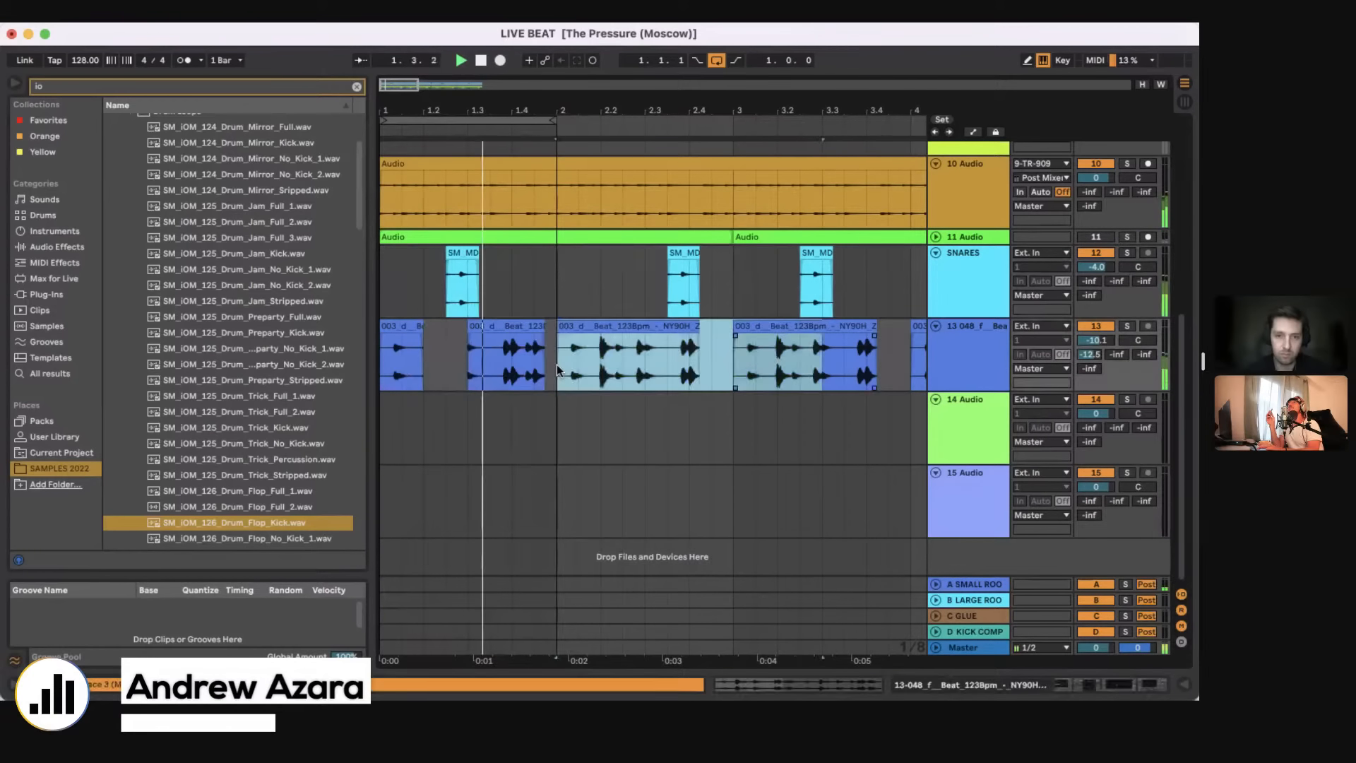
pyautogui.press('Delete')
pyautogui.moveTo(382, 367); pyautogui.dragTo(549, 367)
pyautogui.press('super+d')
# Step: Delete all remaining original clips on track 13 after bar 3
pyautogui.scroll(-5, 549, 367)
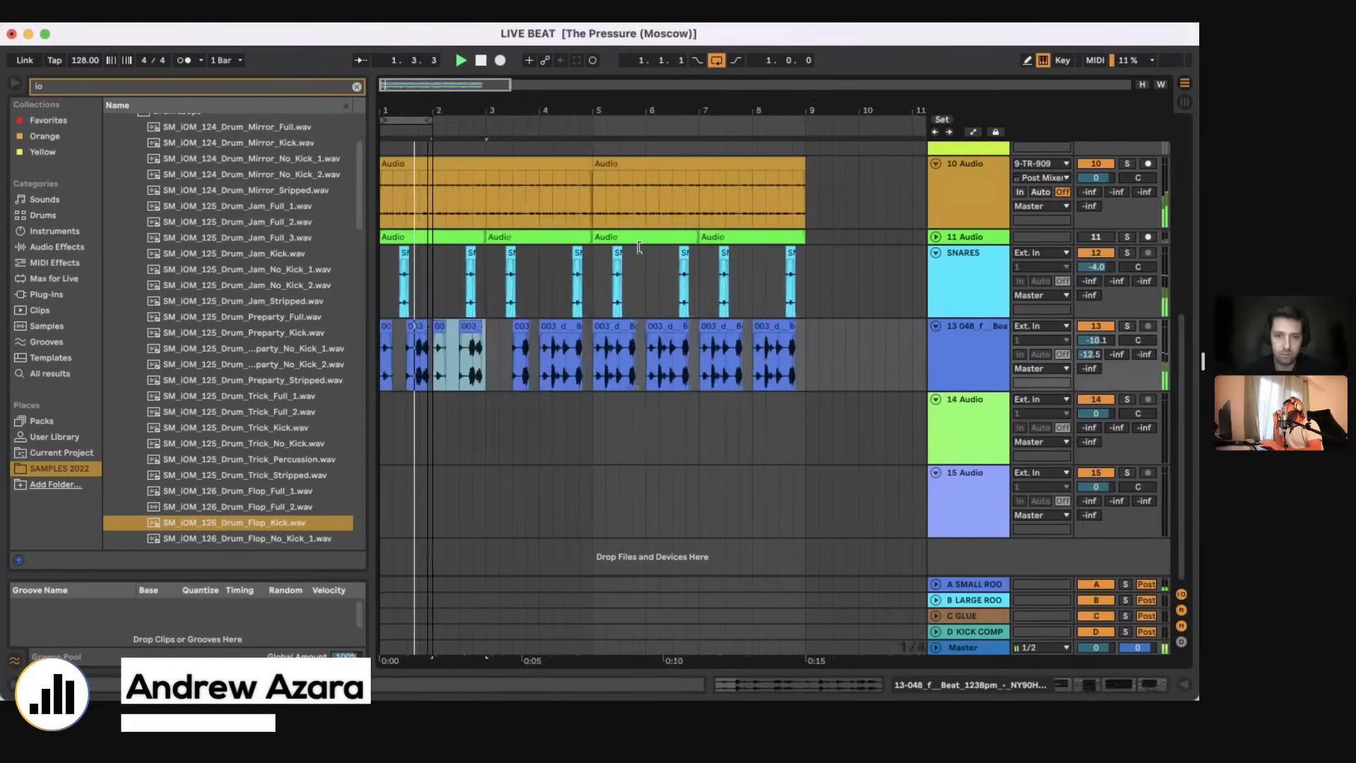
pyautogui.scroll(-3, 455, 353)
pyautogui.moveTo(456, 353); pyautogui.dragTo(732, 351)
pyautogui.press('Delete')
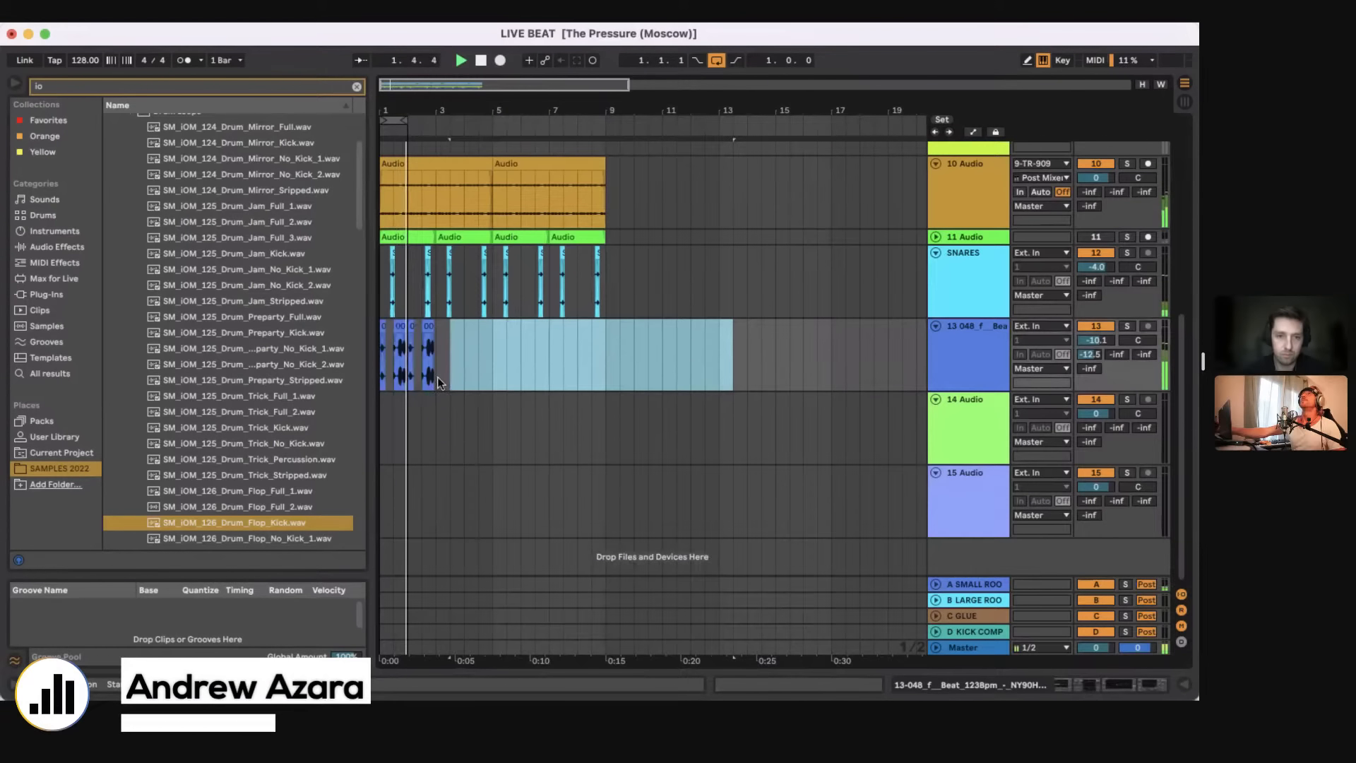
# Step: Duplicate the two-bar chop on track 13 until it fills eight bars, with the loop set to four bars
pyautogui.moveTo(438, 376); pyautogui.dragTo(381, 374)
pyautogui.press('super+d')
pyautogui.moveTo(408, 121); pyautogui.dragTo(572, 330)
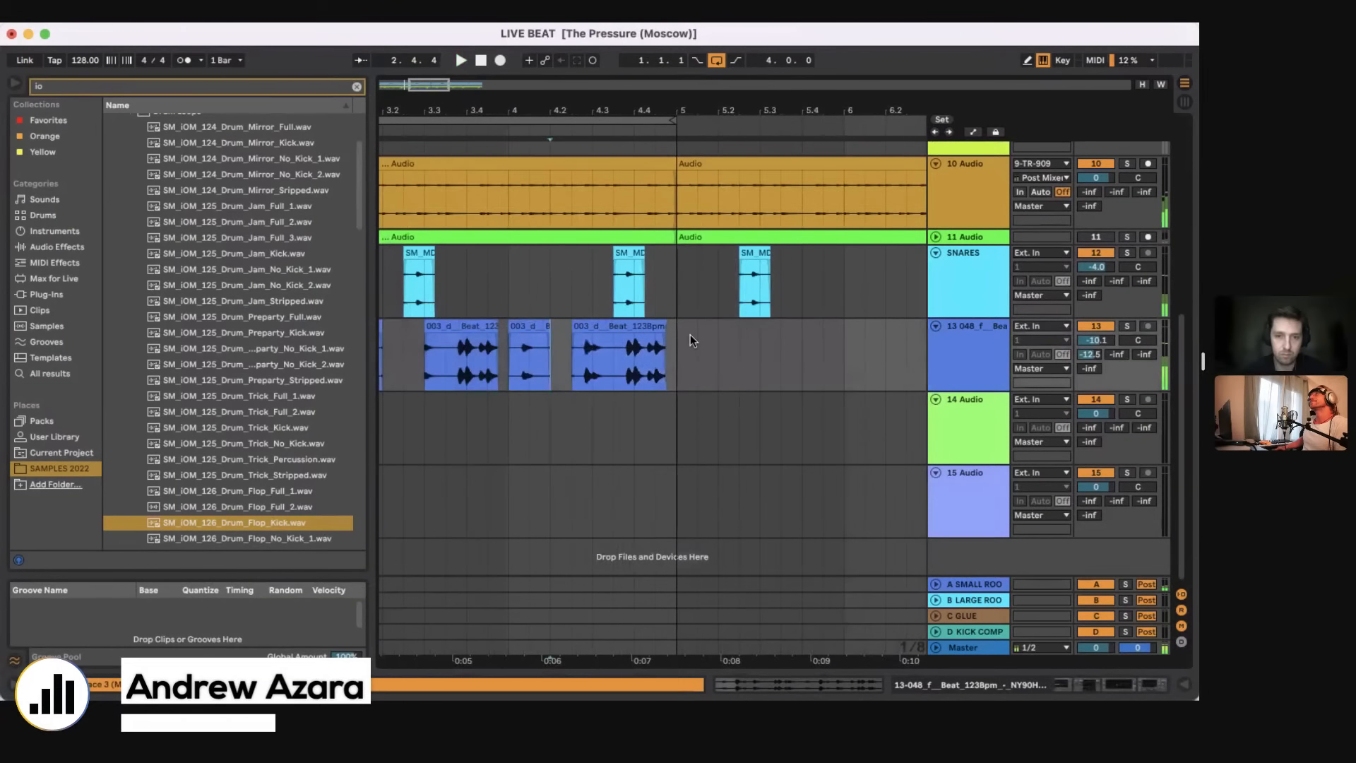
pyautogui.moveTo(680, 325); pyautogui.dragTo(675, 326)
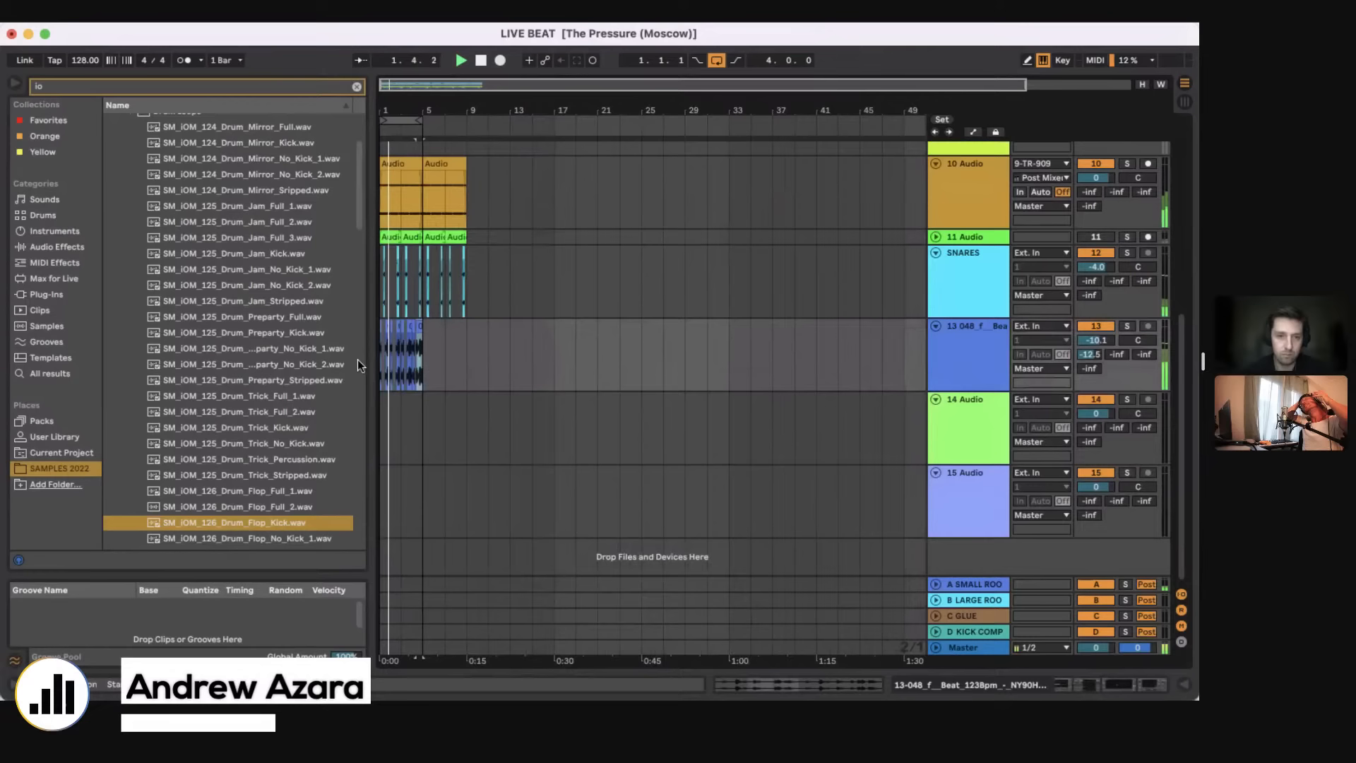
pyautogui.press('super+d')
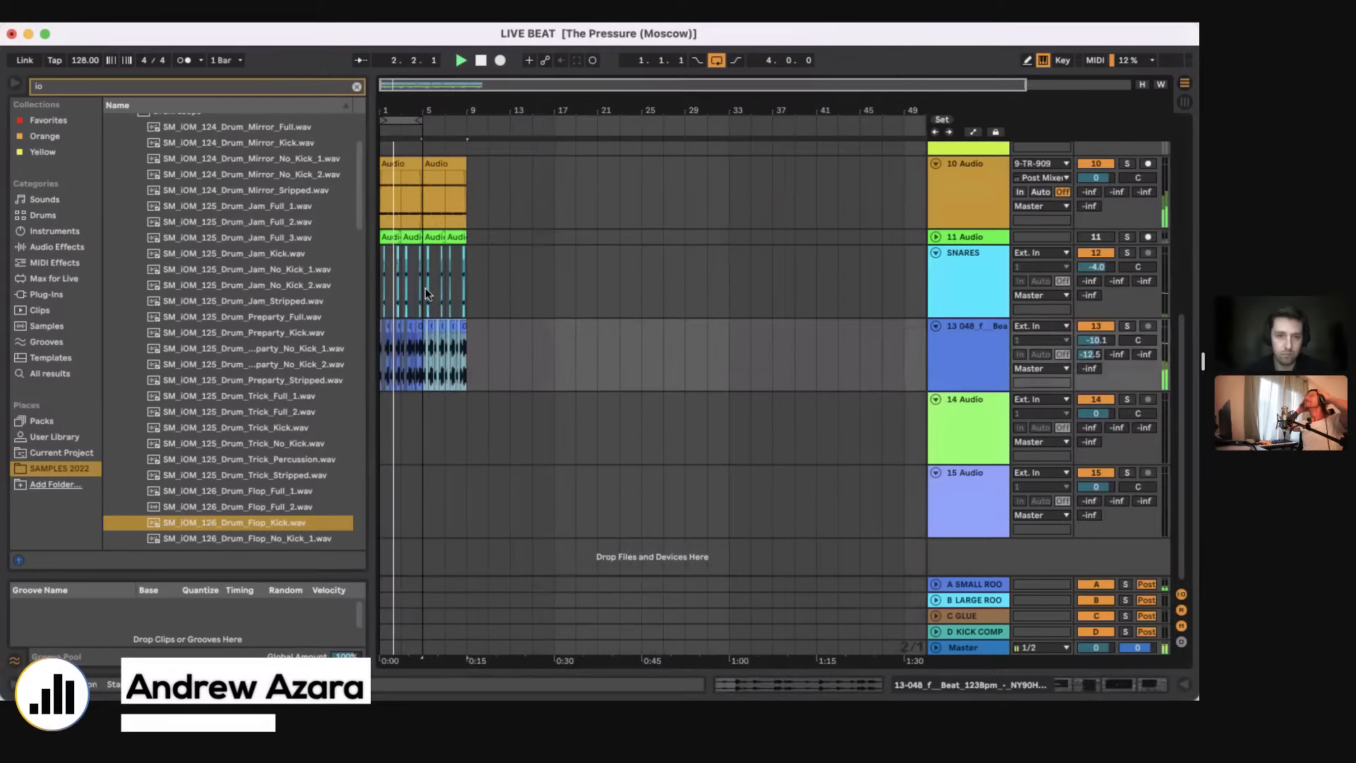
# Step: Listen to the beat with the repeated chops and extend the loop to eight bars
pyautogui.click(426, 287)
pyautogui.moveTo(382, 104); pyautogui.dragTo(385, 152)
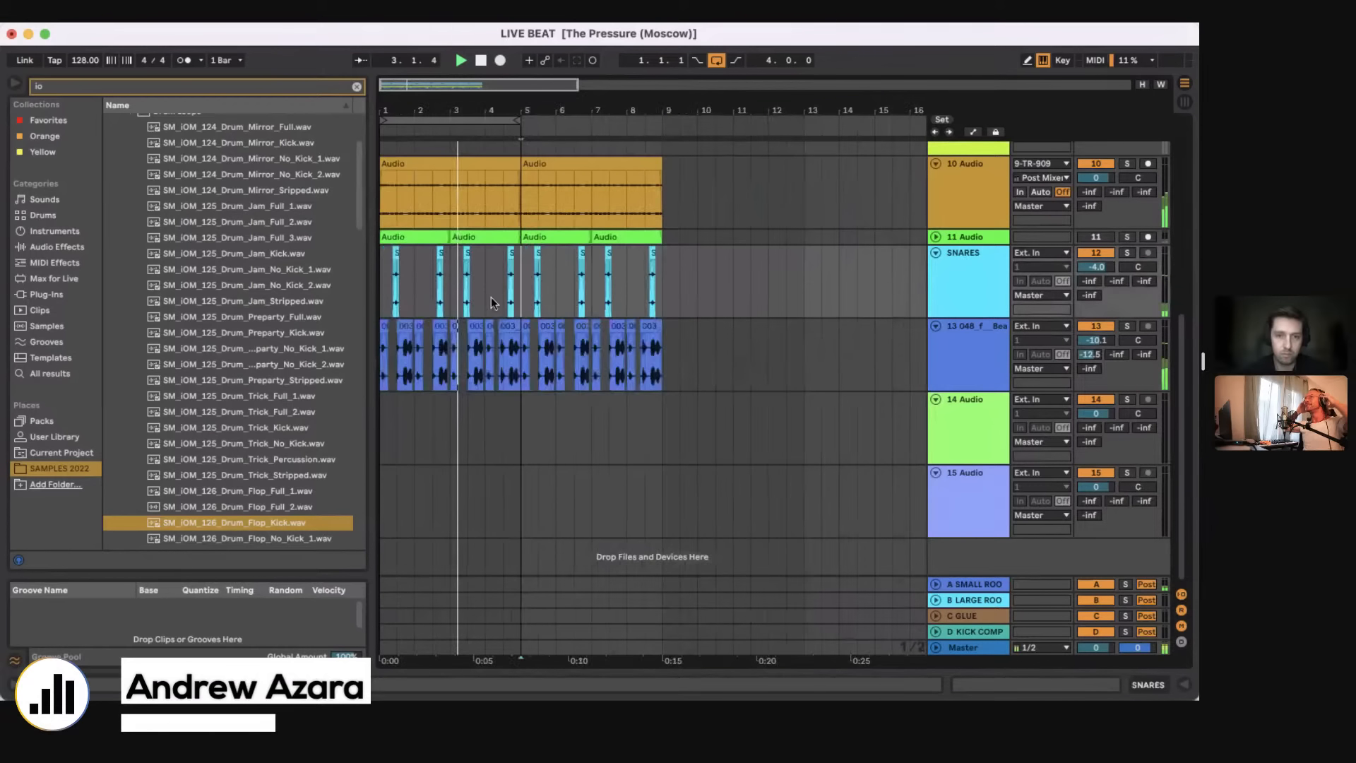
pyautogui.click(514, 370)
pyautogui.scroll(8, 514, 370)
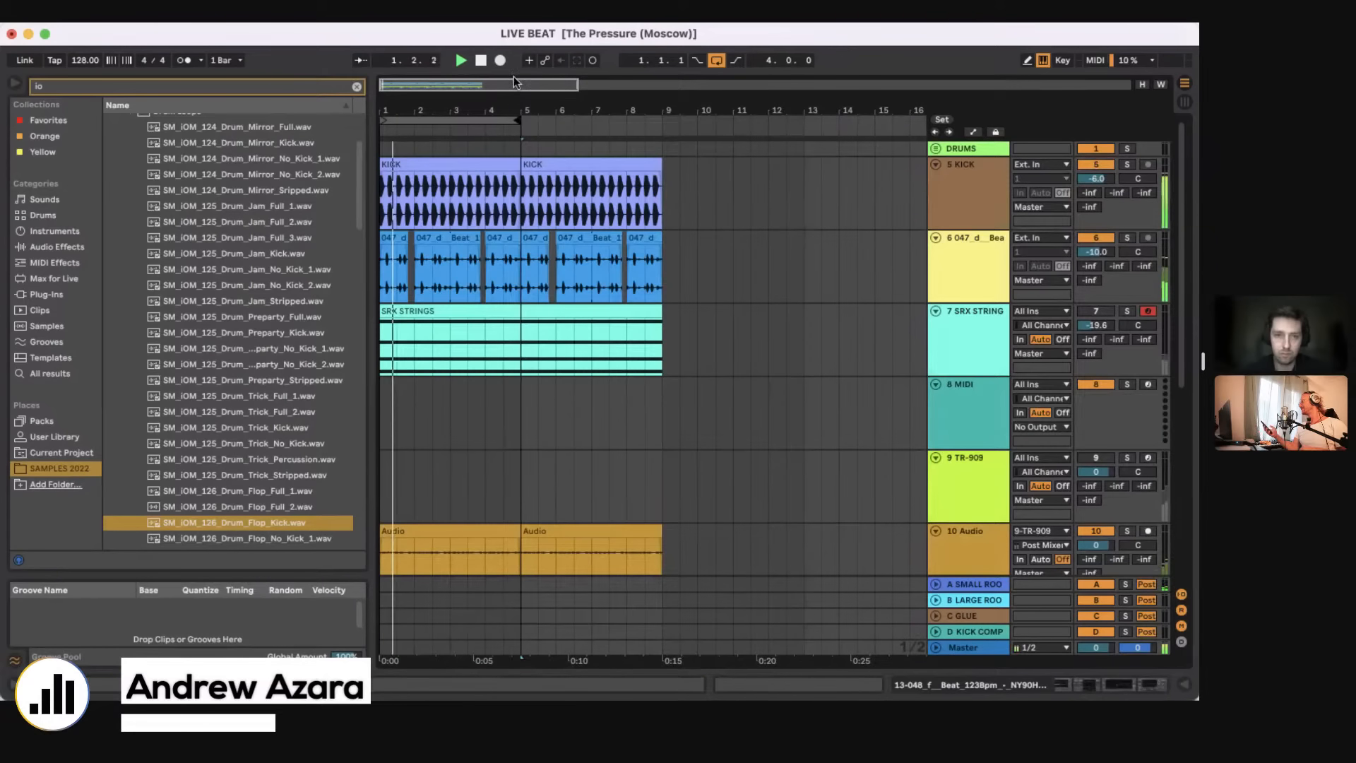
pyautogui.moveTo(518, 121); pyautogui.dragTo(665, 130)
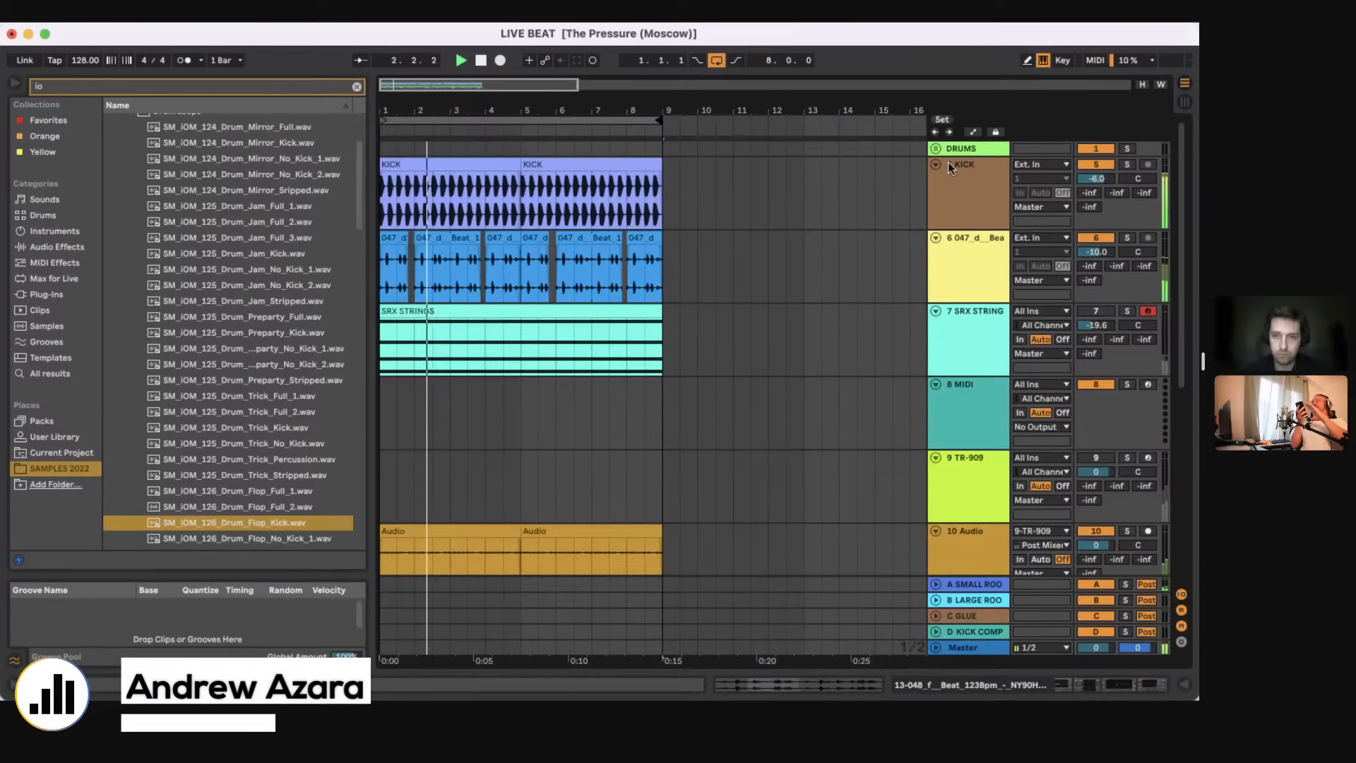
# Step: Fold all tracks and duplicate the whole eight-bar section three times, filling the arrangement up to bar 33
pyautogui.press('super+alt+u')
pyautogui.click(533, 123)
pyautogui.press('super+d')
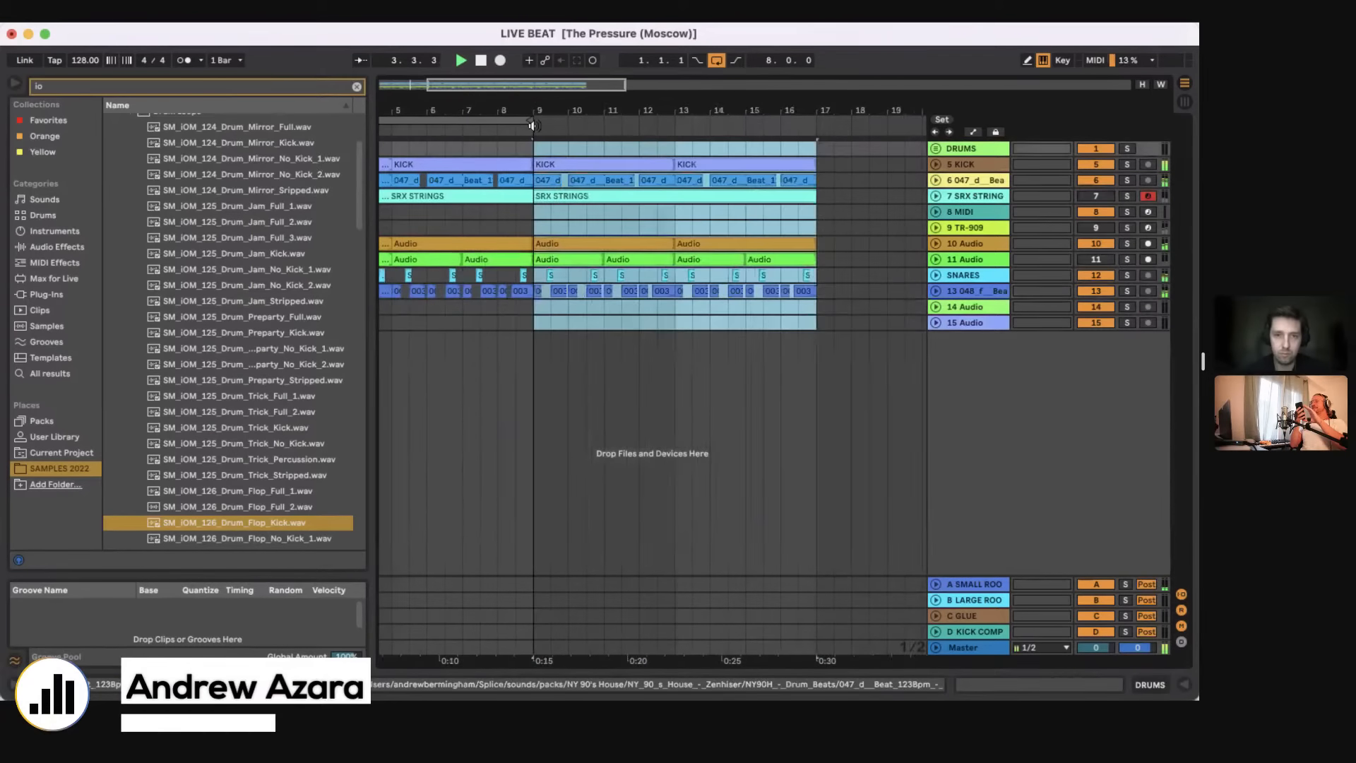
pyautogui.press('-')
pyautogui.press('-')
pyautogui.press('super+d')
pyautogui.press('super+d')
# Step: Switch looping off and set the loop range back to the first eight bars
pyautogui.moveTo(382, 121); pyautogui.dragTo(458, 121)
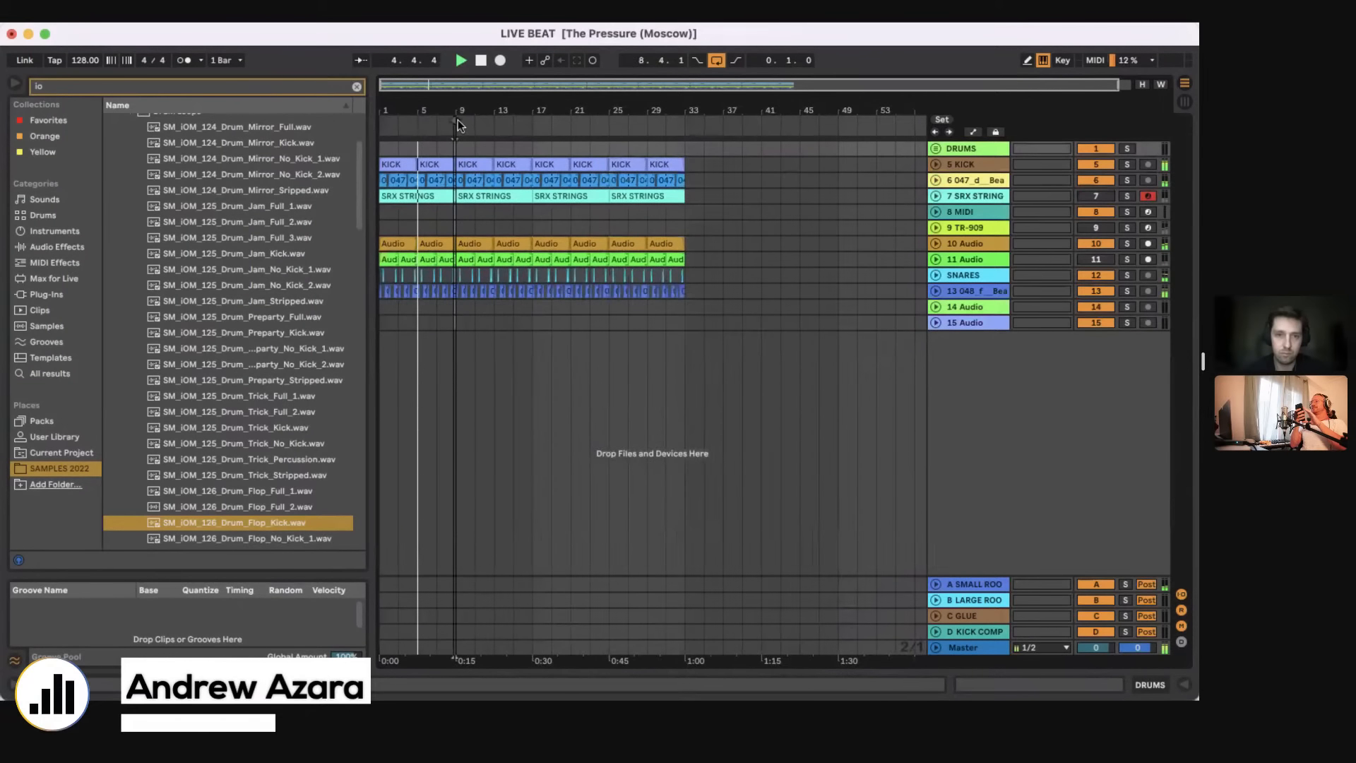
pyautogui.press('super+l')
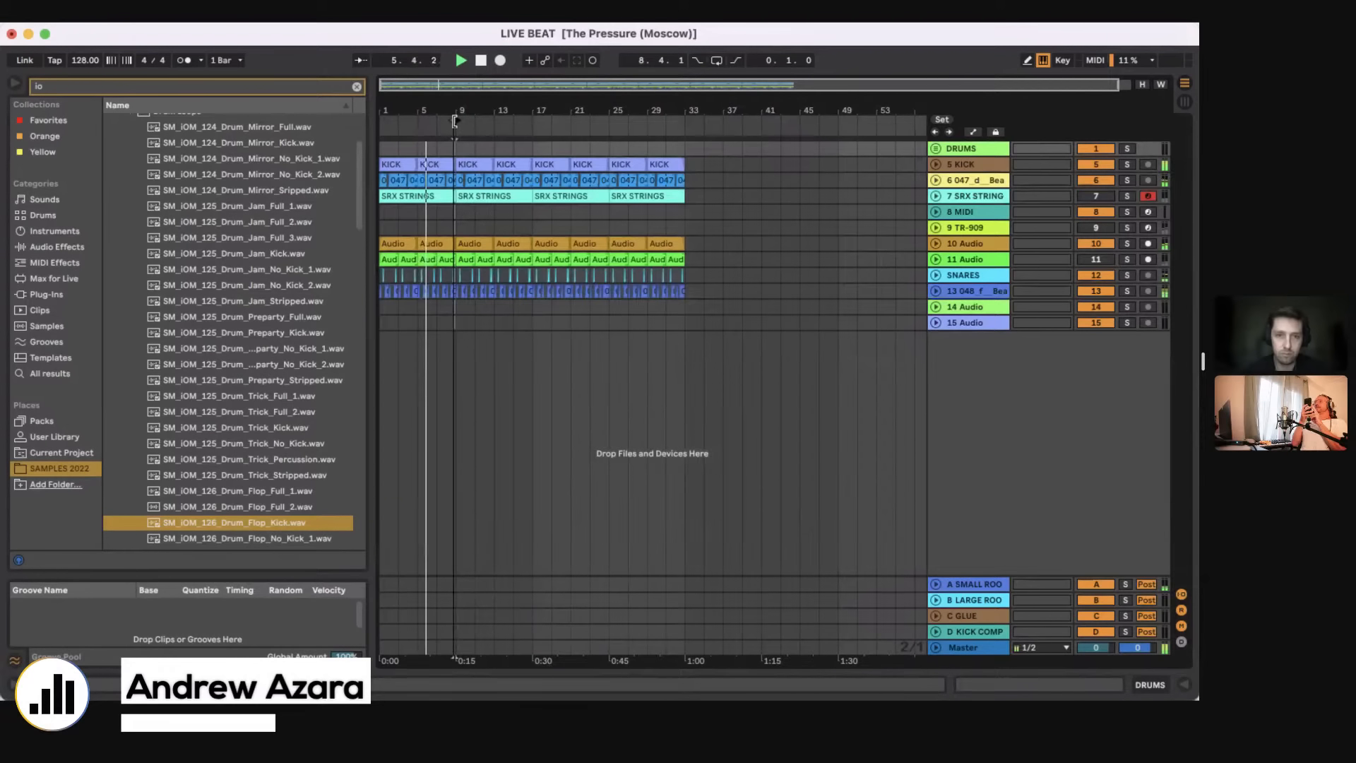
pyautogui.press('+')
pyautogui.press('+')
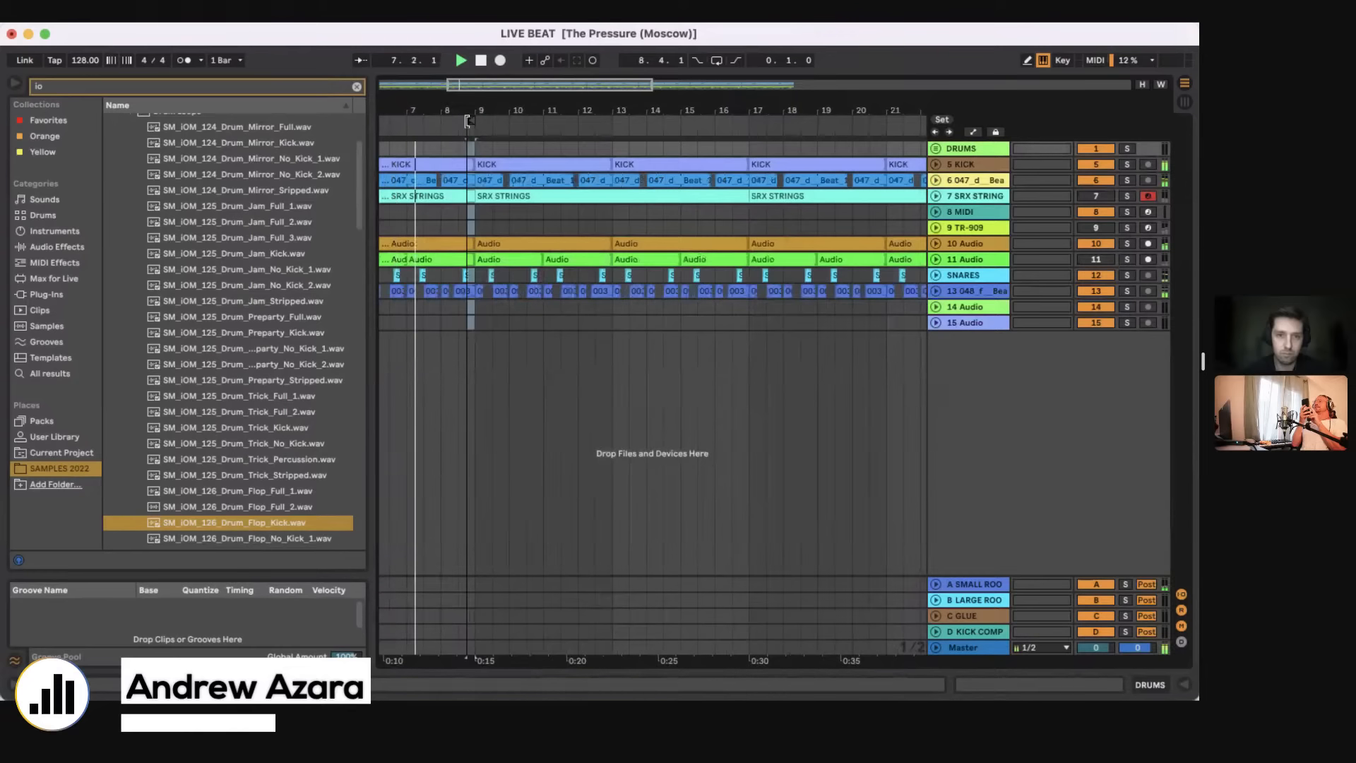
pyautogui.moveTo(468, 121); pyautogui.dragTo(358, 120)
pyautogui.press('-')
pyautogui.press('-')
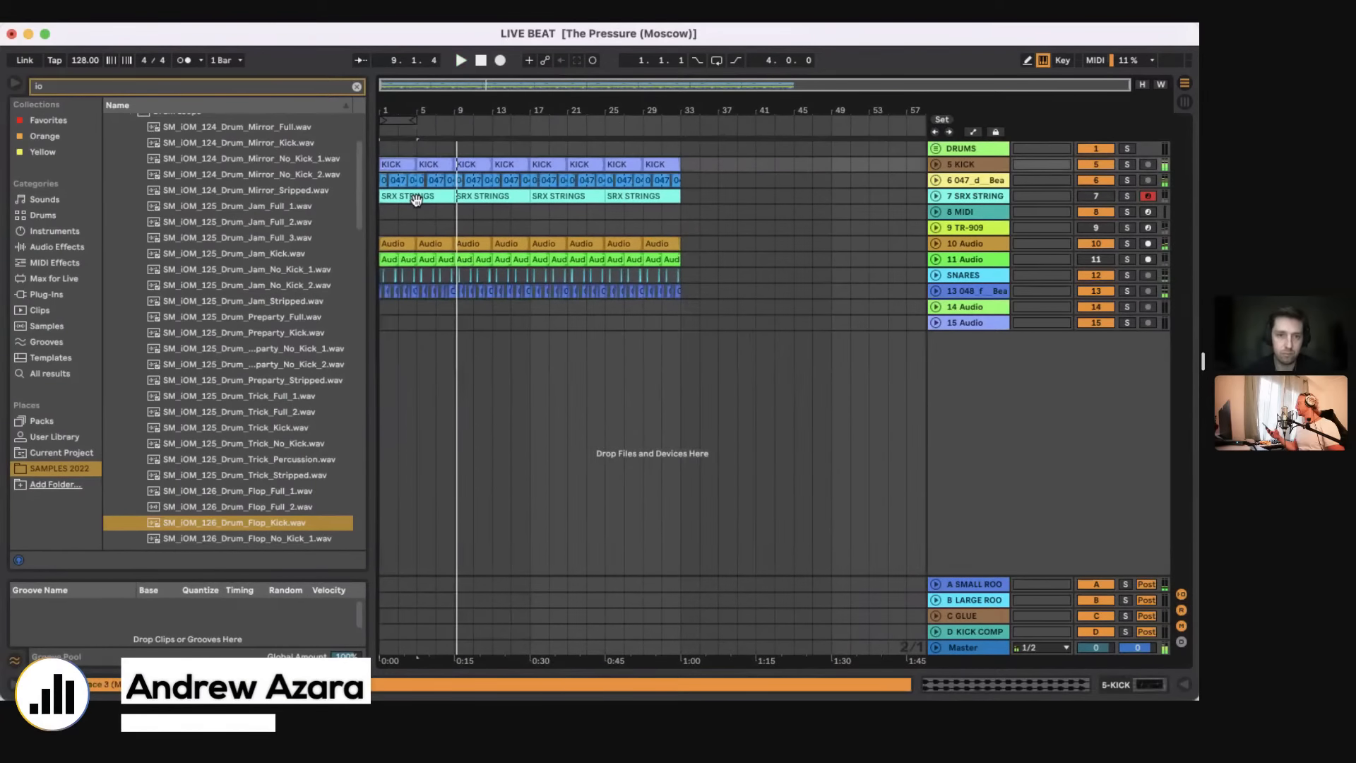
# Step: Insert a new MIDI track below the 8 MIDI track and load the Prophet V3 plug-in on it, searching plug-ins for "prop"
pyautogui.click(417, 212)
pyautogui.press('super+shift+t')
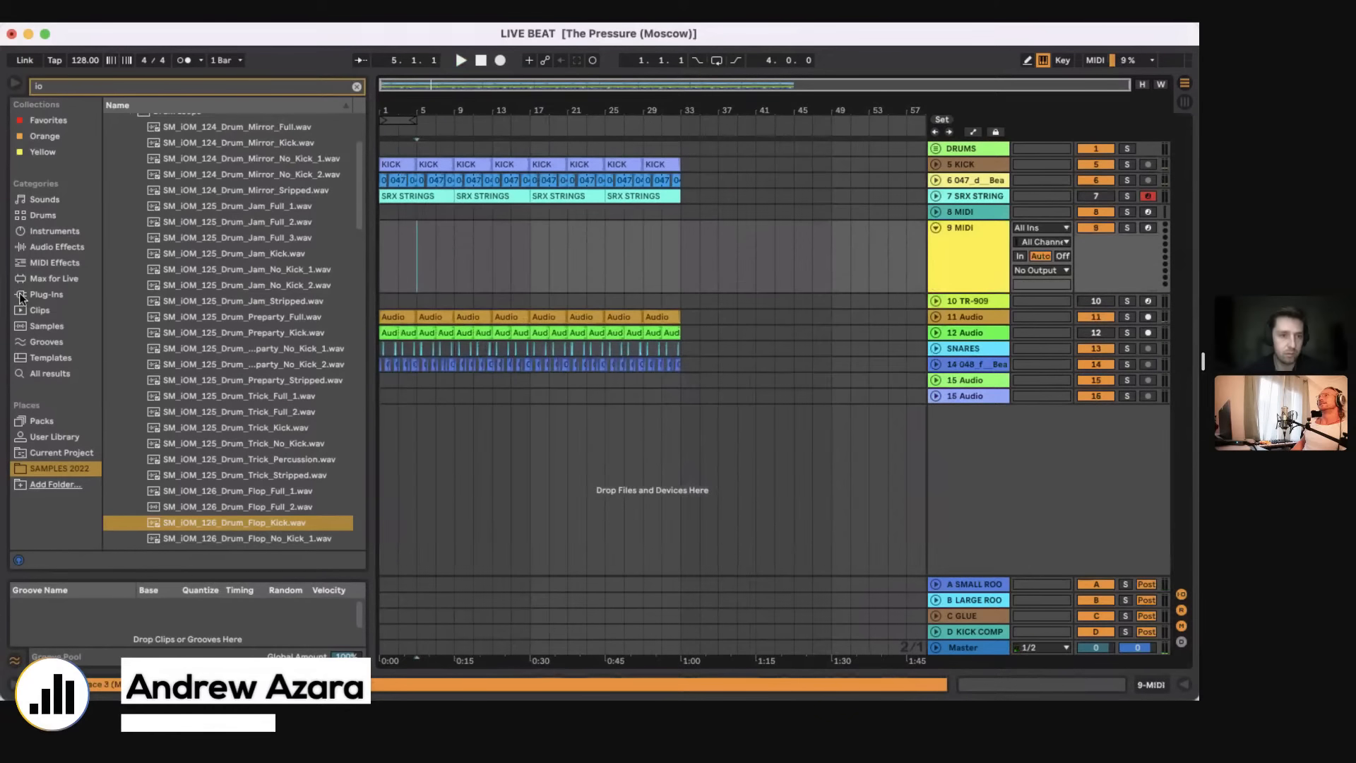
pyautogui.click(22, 295)
pyautogui.click(54, 85)
pyautogui.write('pro')
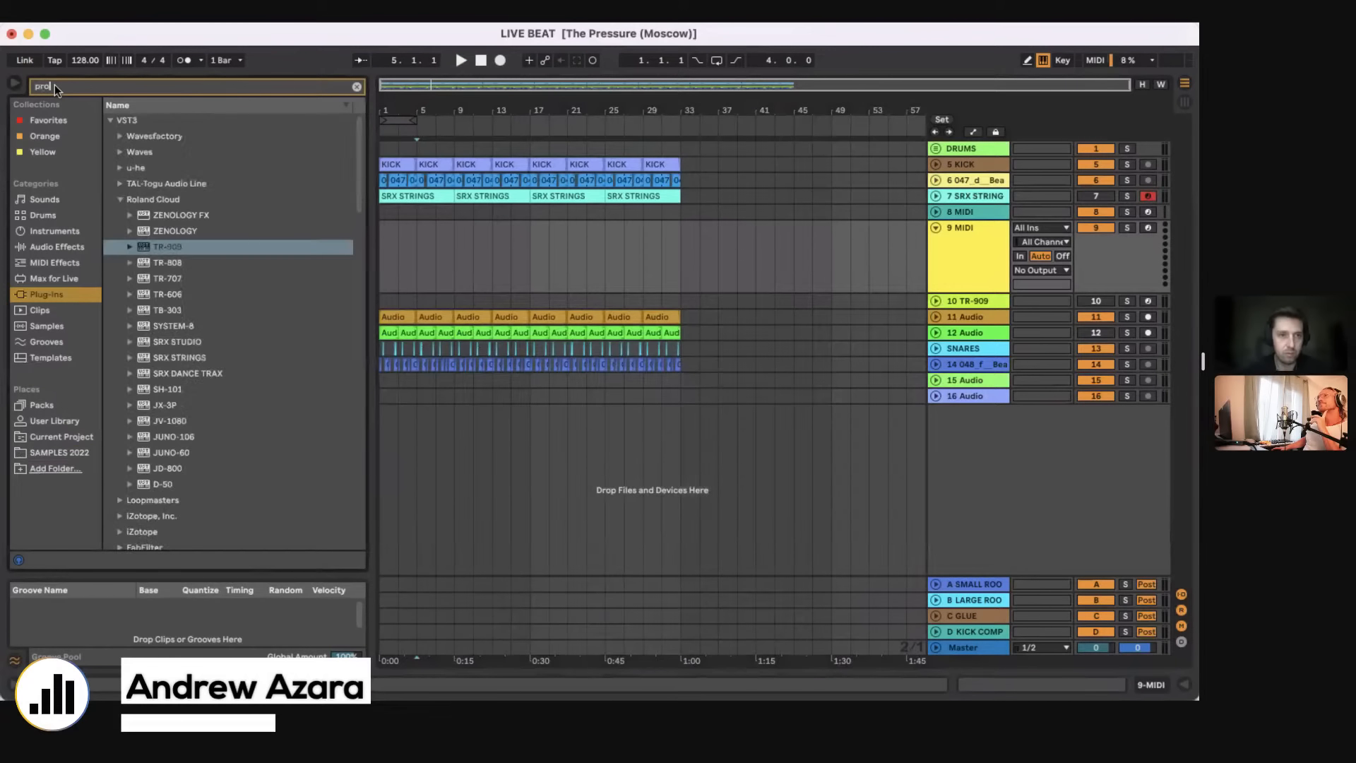
pyautogui.write('p')
pyautogui.click(176, 215)
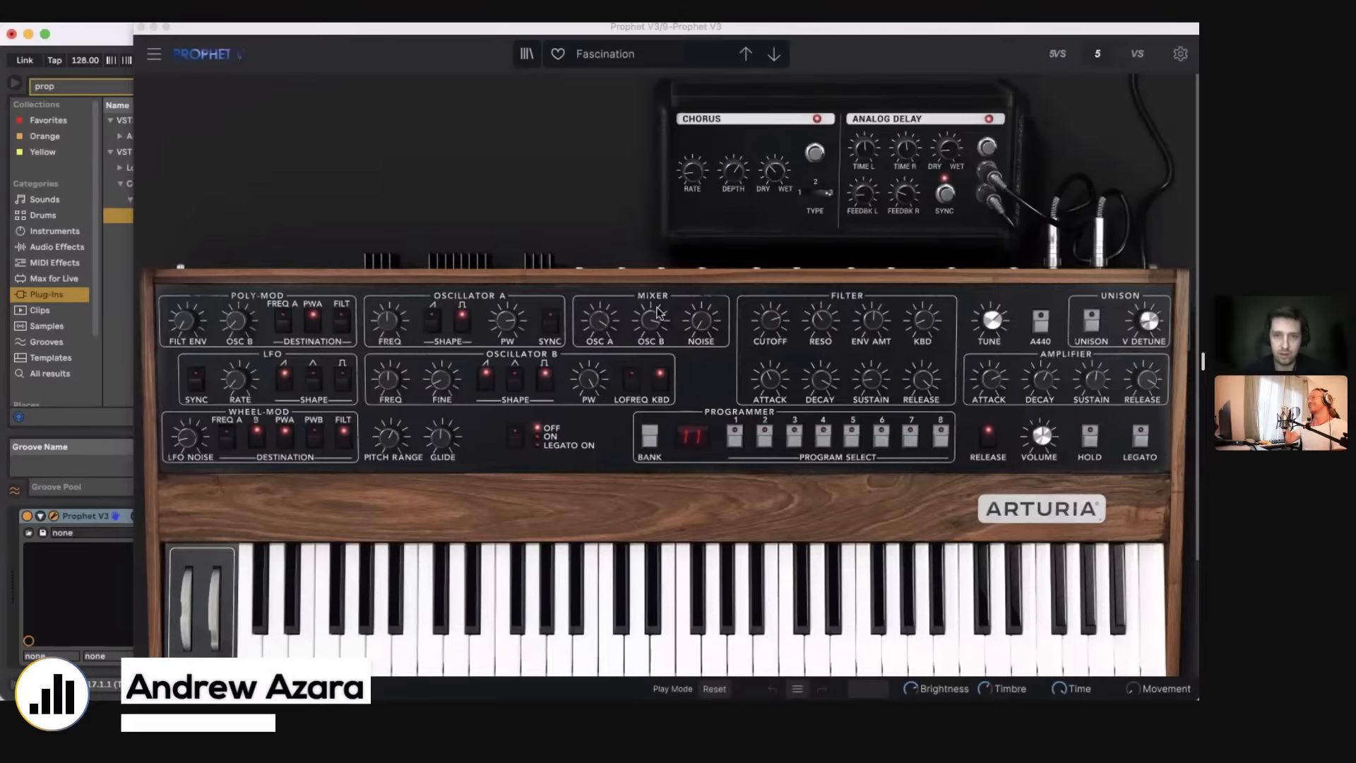
# Step: Load the Bassrun preset from the Bass presets in Prophet V3, switch off its chorus, and close the synth window
pyautogui.click(742, 169)
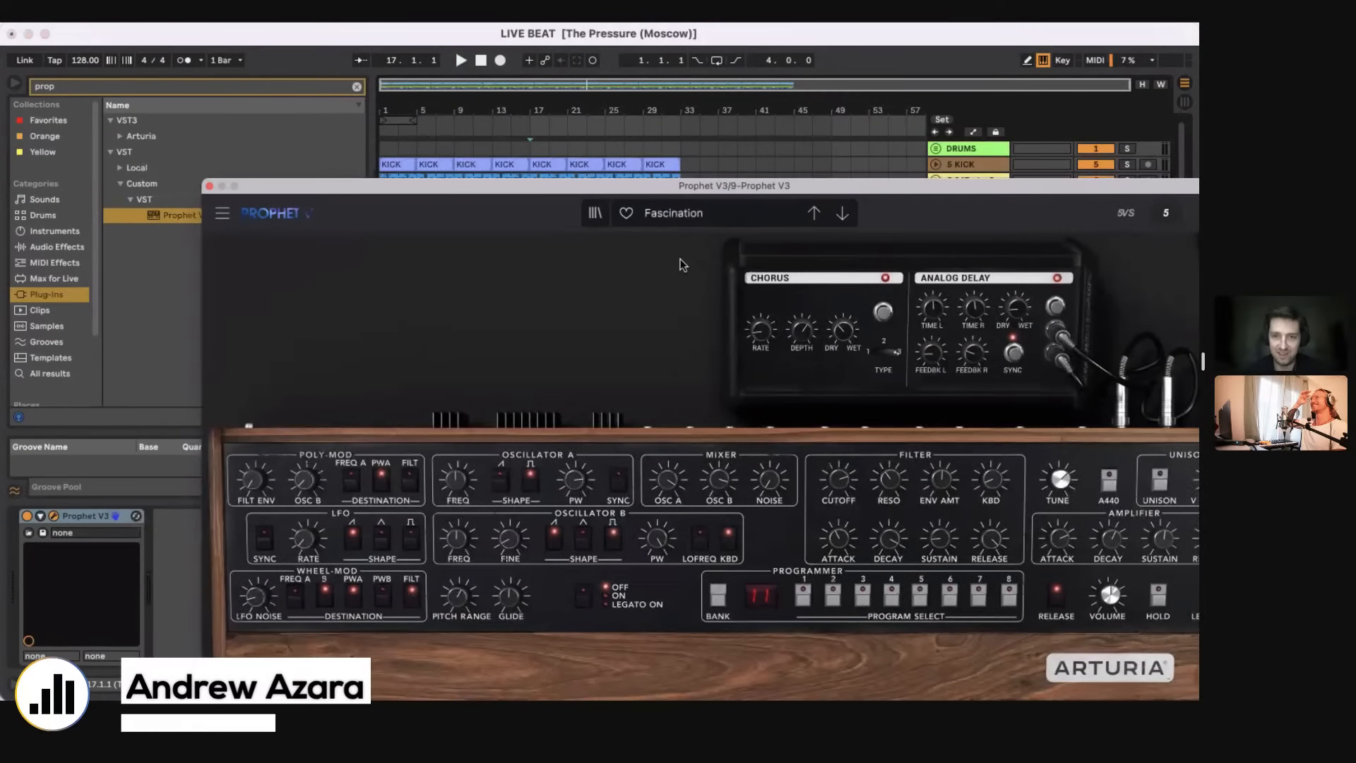
pyautogui.click(673, 213)
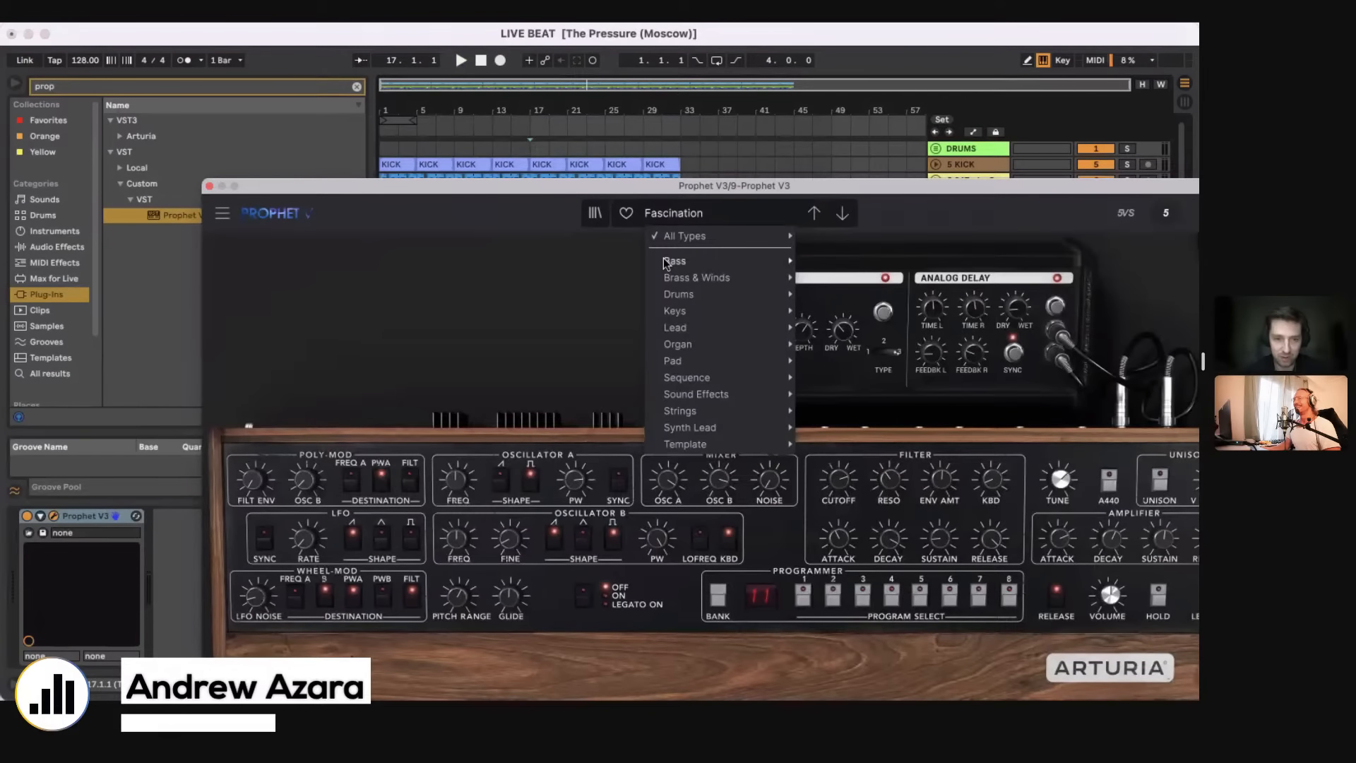
pyautogui.moveTo(666, 262)
pyautogui.click(388, 248)
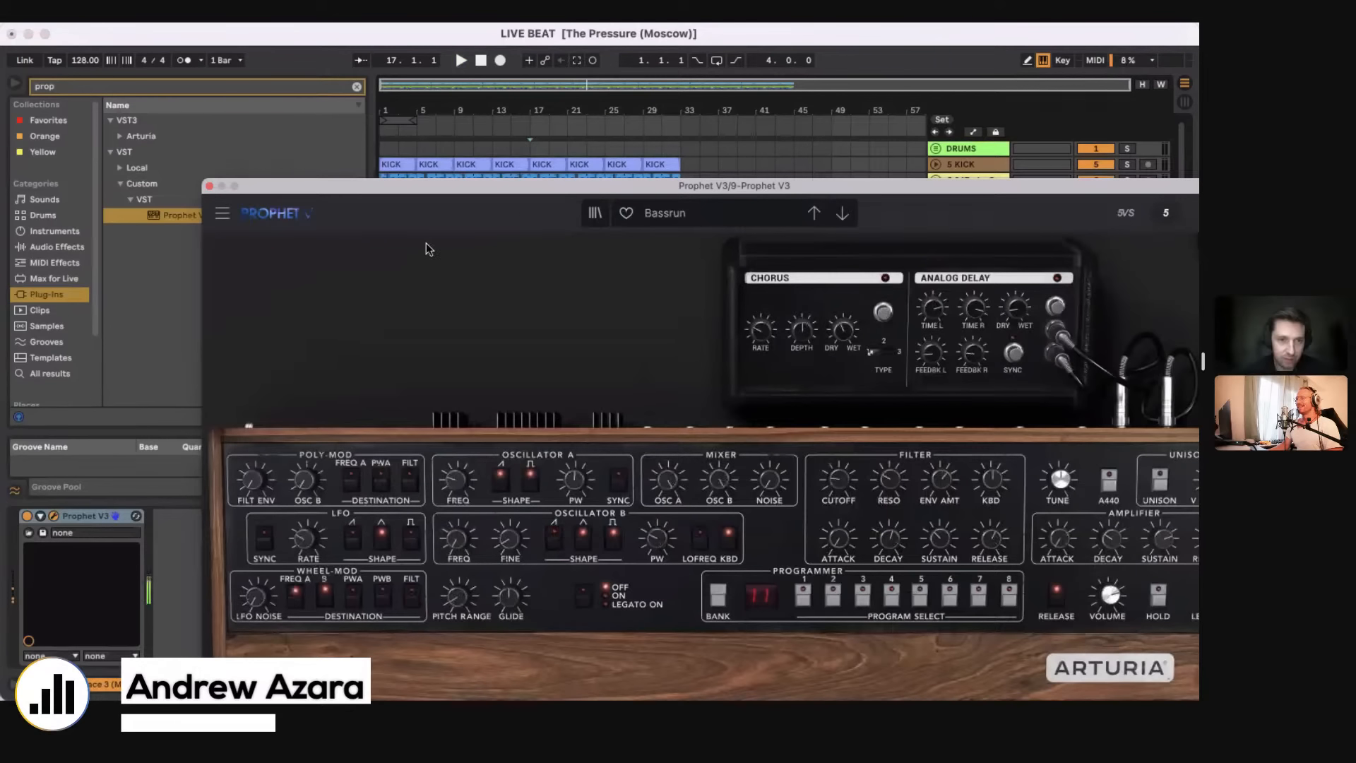
pyautogui.moveTo(452, 185); pyautogui.dragTo(526, 228)
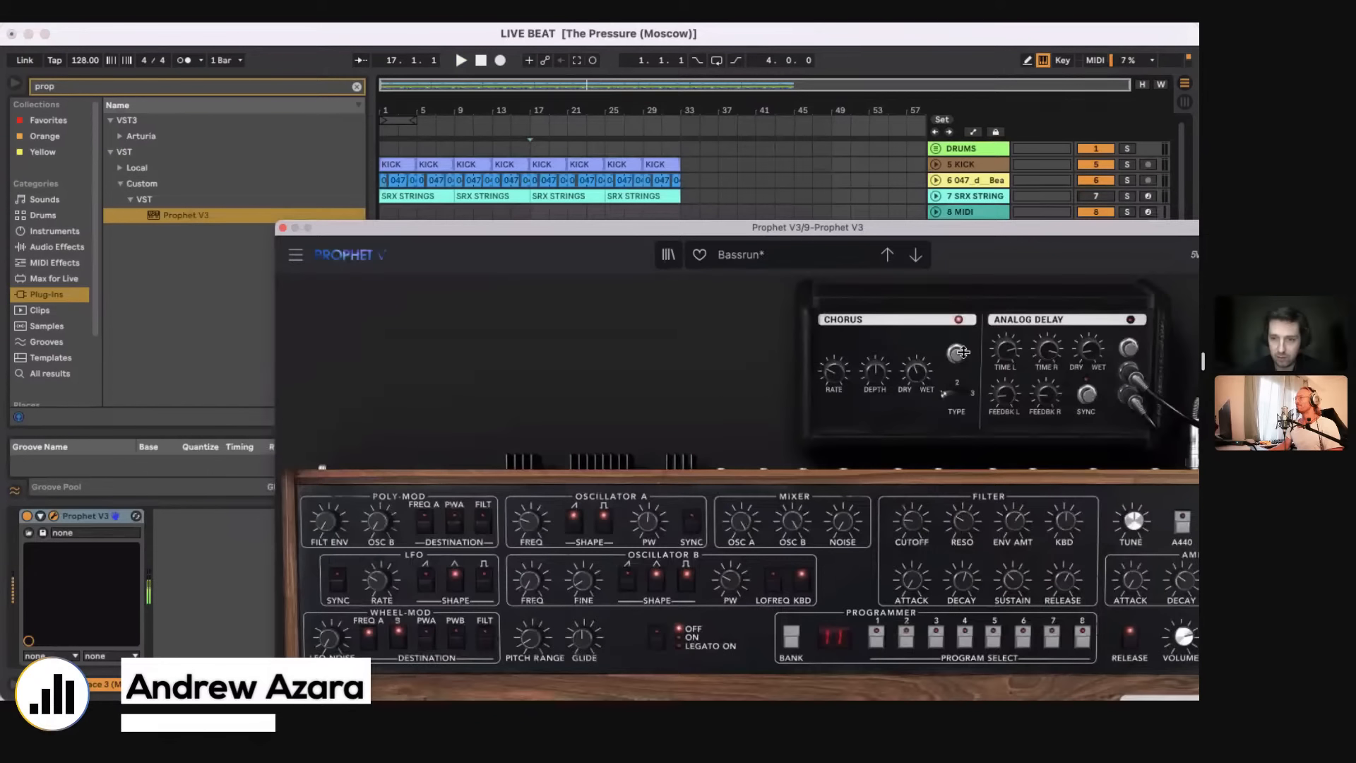
pyautogui.click(959, 320)
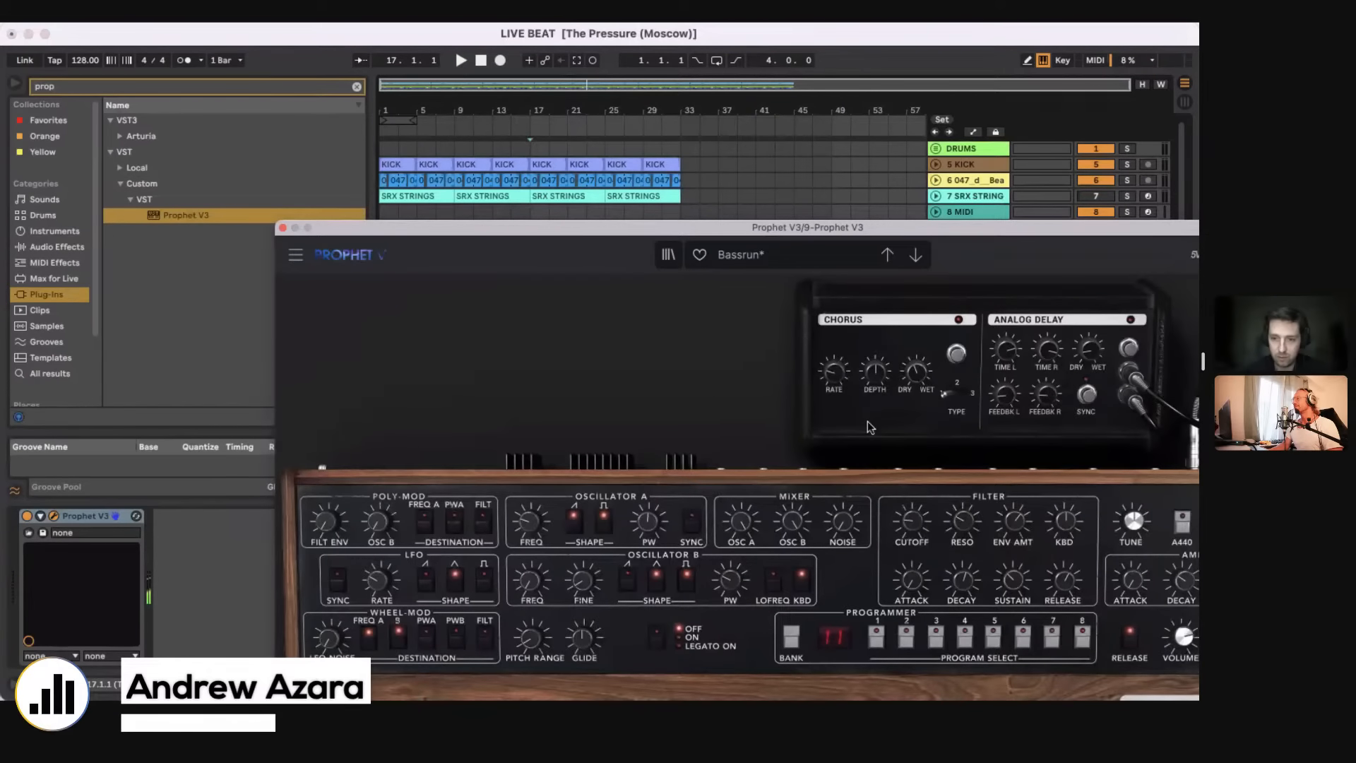
pyautogui.click(282, 227)
# Step: Play the arrangement from the start and lower the Prophet V3 track's volume to -7.0 dB
pyautogui.click(386, 273)
pyautogui.press('space')
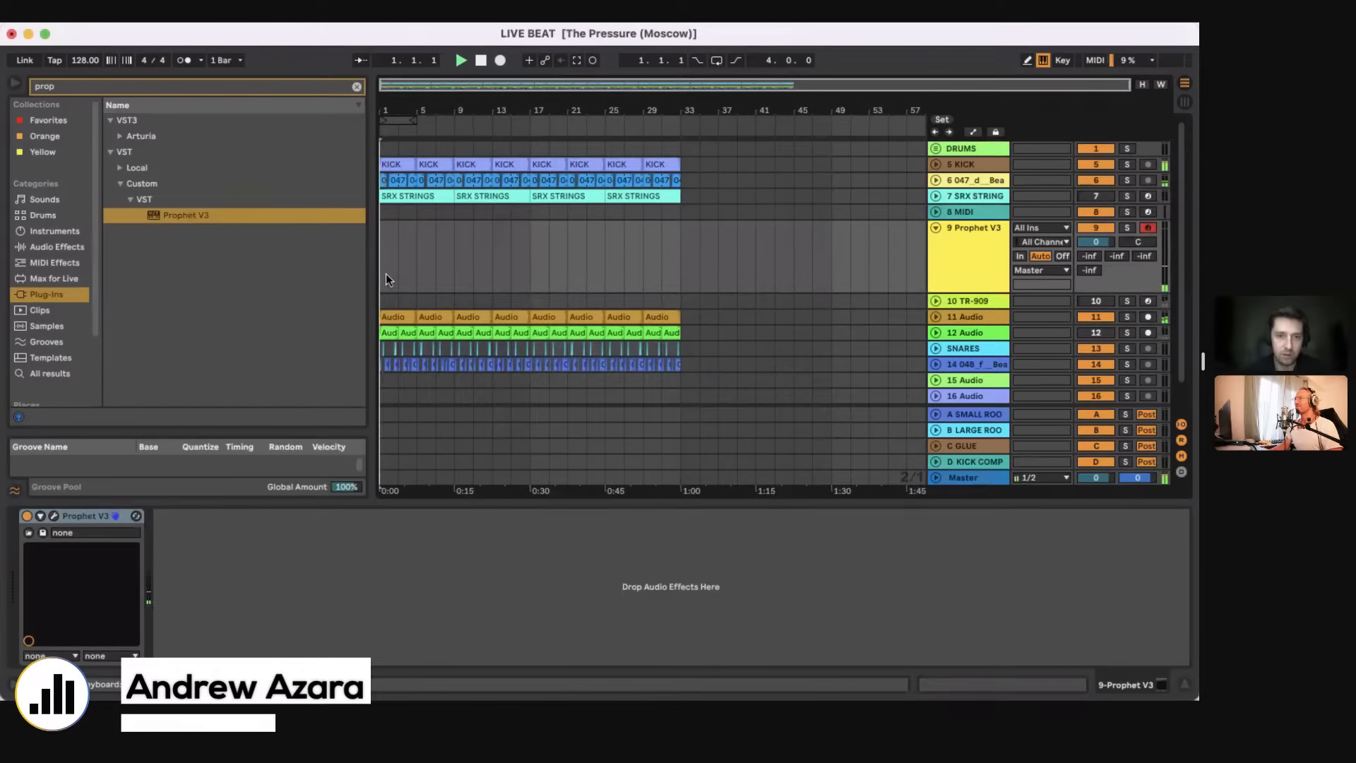
pyautogui.moveTo(1101, 241); pyautogui.dragTo(1100, 247)
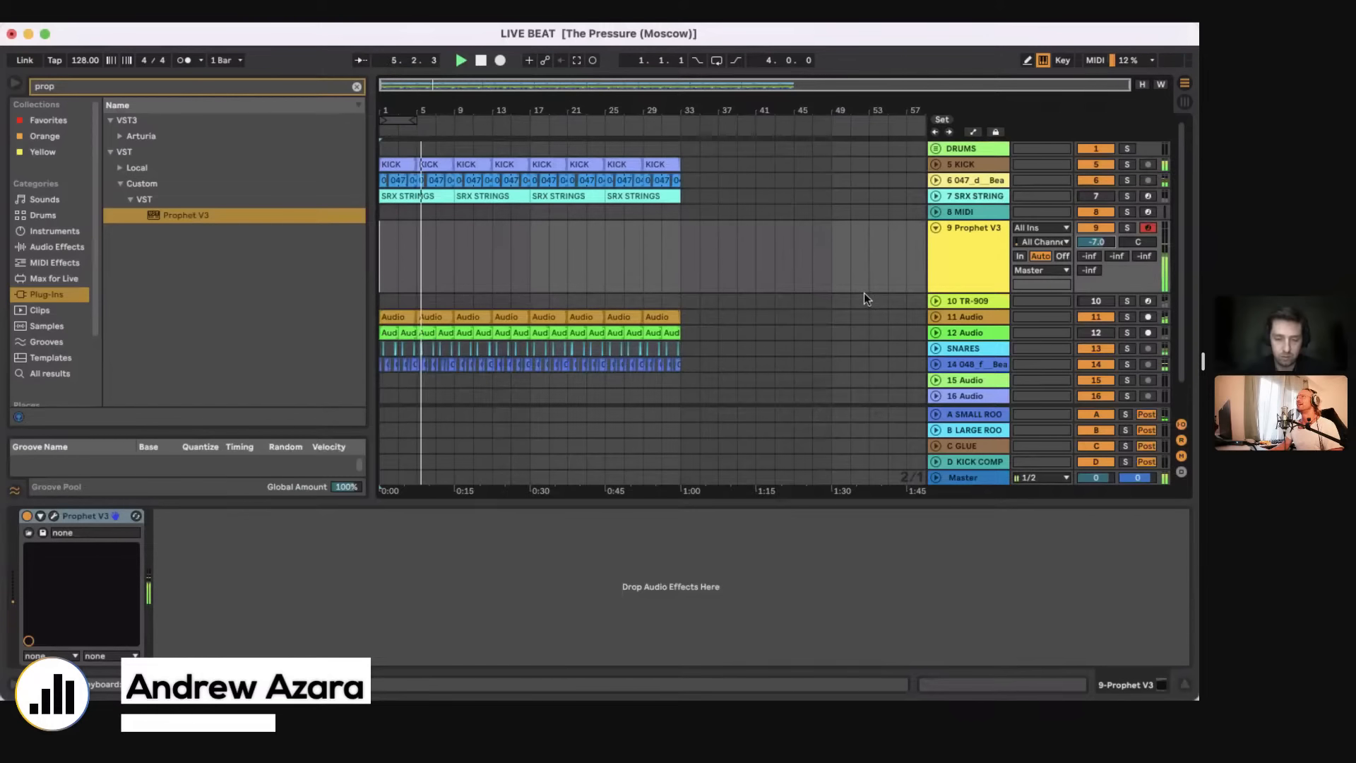
# Step: Record a short bass phrase on the Prophet V3 track during bars 7 and 8
pyautogui.press('+')
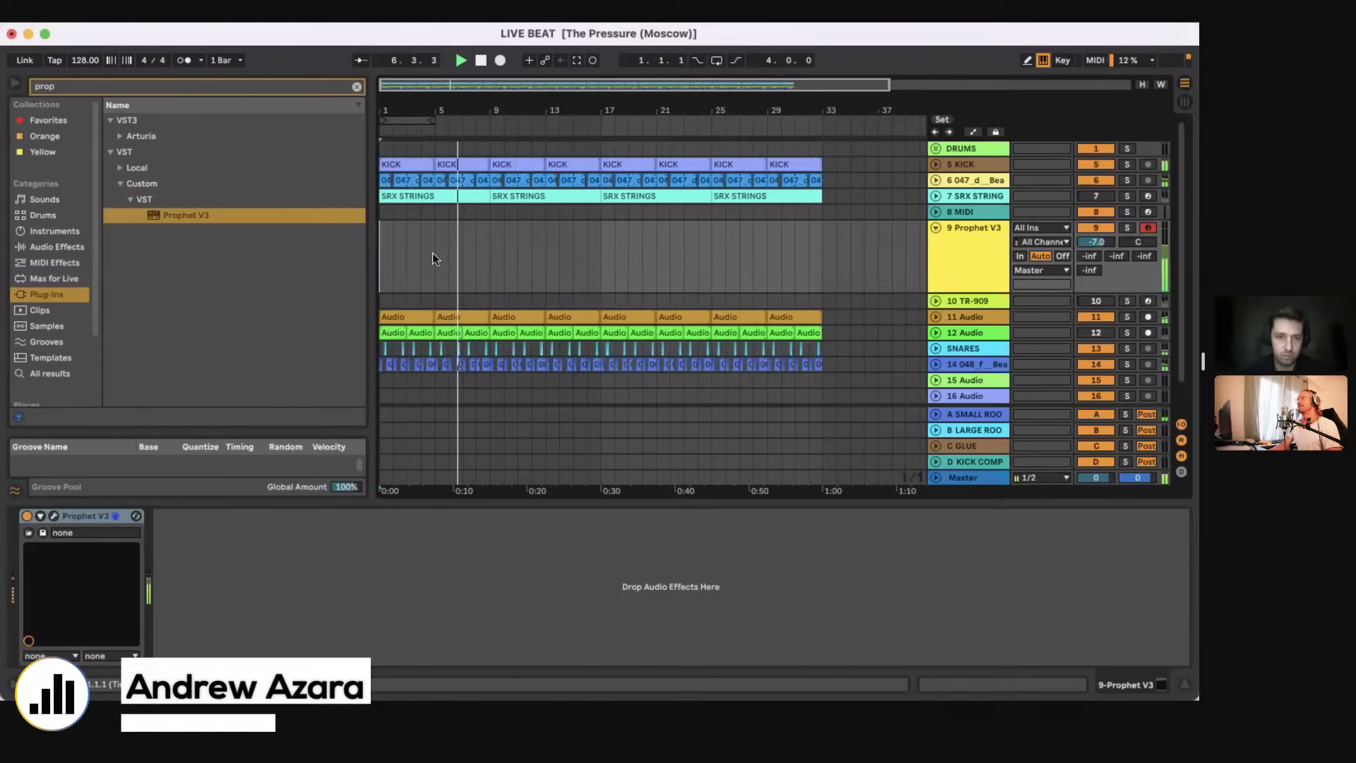
pyautogui.click(433, 255)
pyautogui.press('F9')
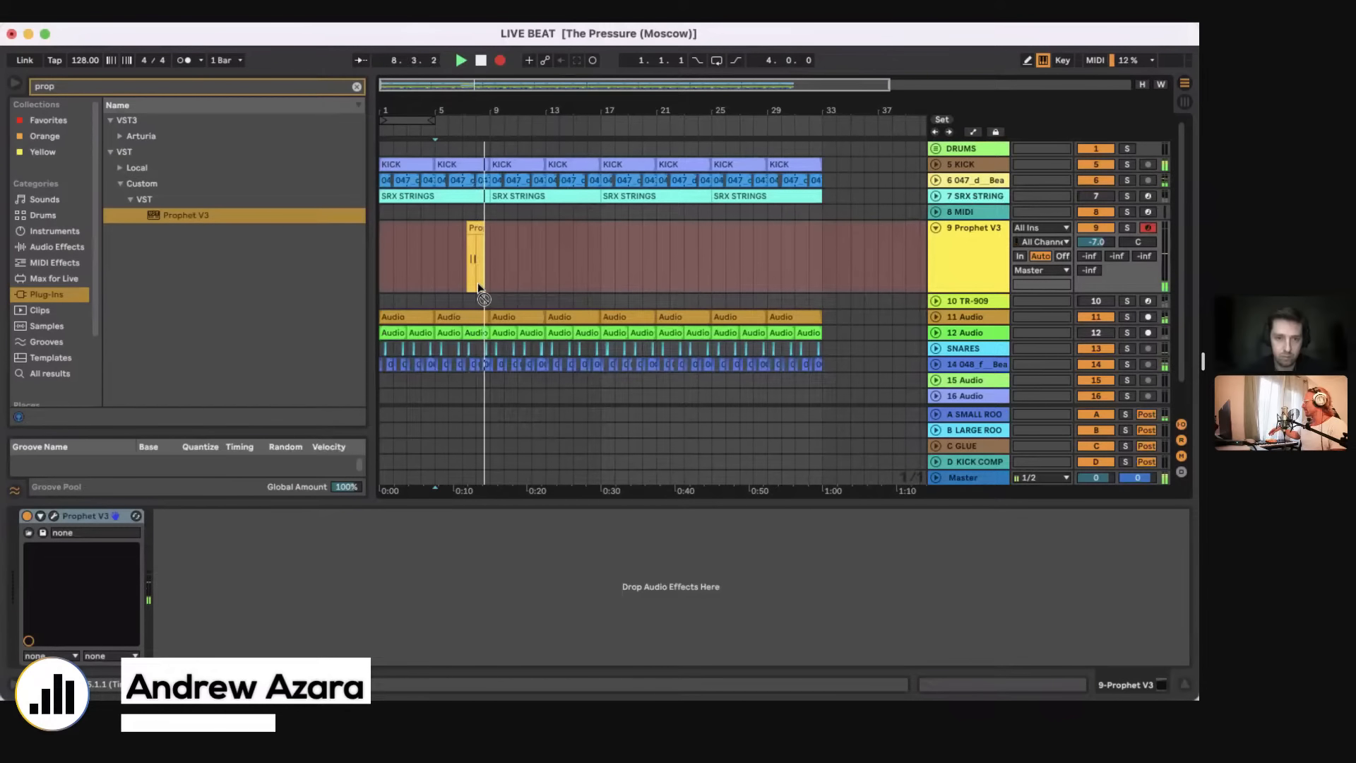
pyautogui.press('space')
# Step: Split the recorded bass clip near bar 8 and paste a copy of its one-bar second part at bar 1
pyautogui.moveTo(475, 277); pyautogui.dragTo(493, 267)
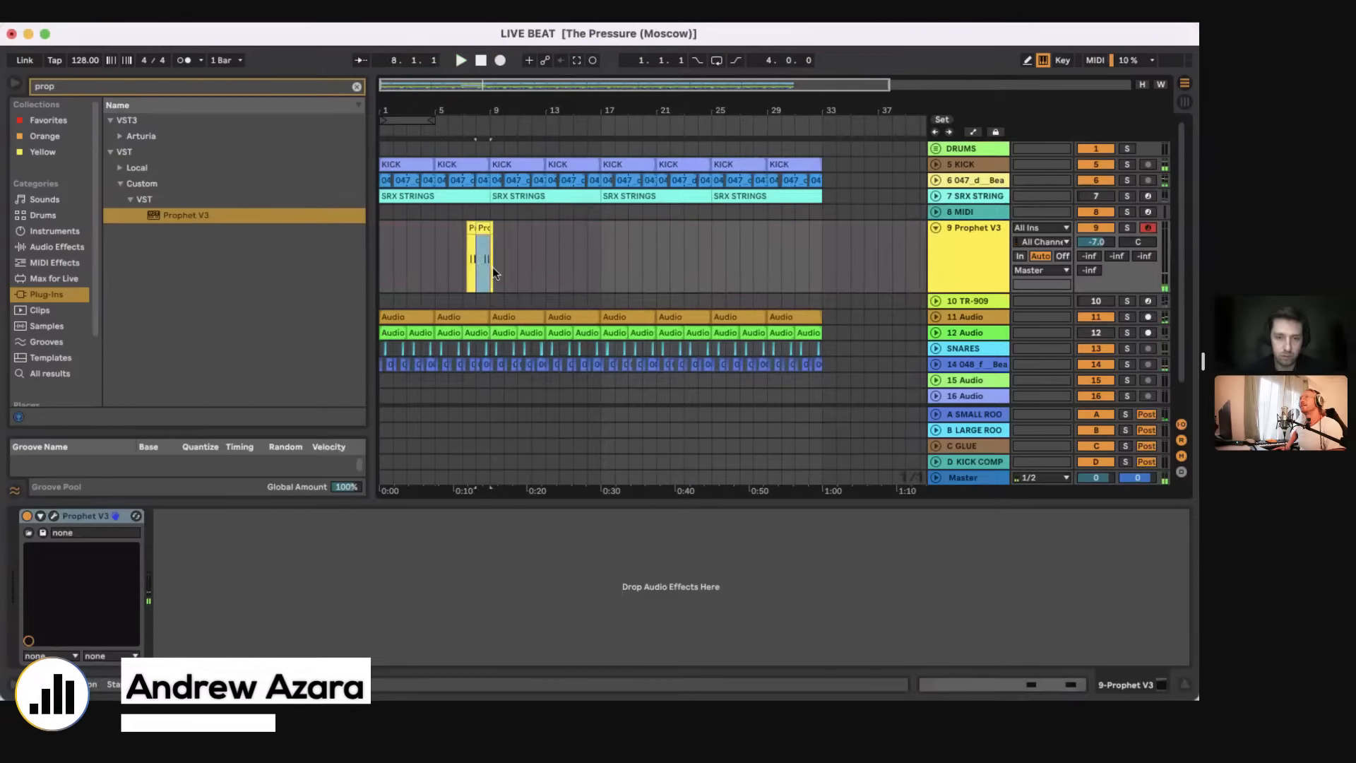
pyautogui.press('super+e')
pyautogui.press('super+c')
pyautogui.click(383, 277)
pyautogui.press('super+v')
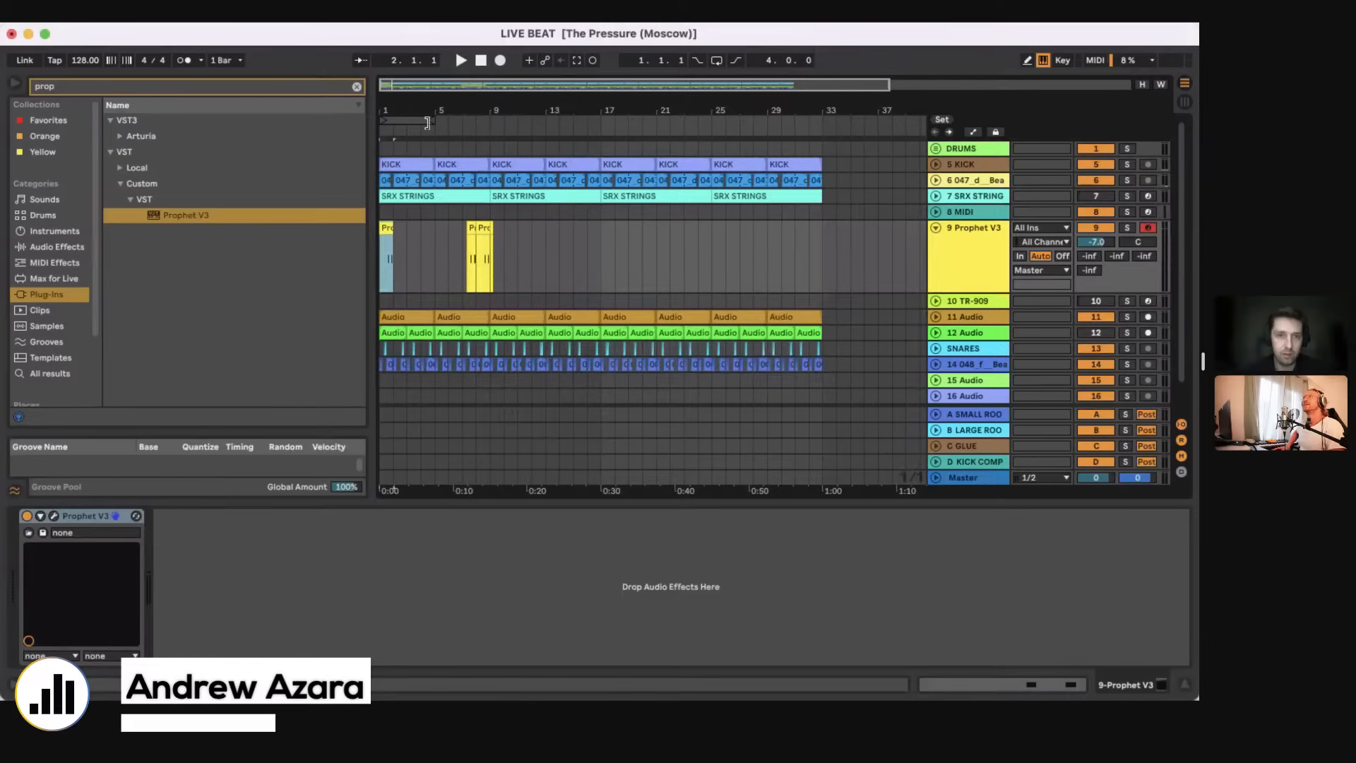
# Step: Set the loop to the first bar, enable looping and play the pasted bass clip
pyautogui.moveTo(428, 123); pyautogui.dragTo(427, 278)
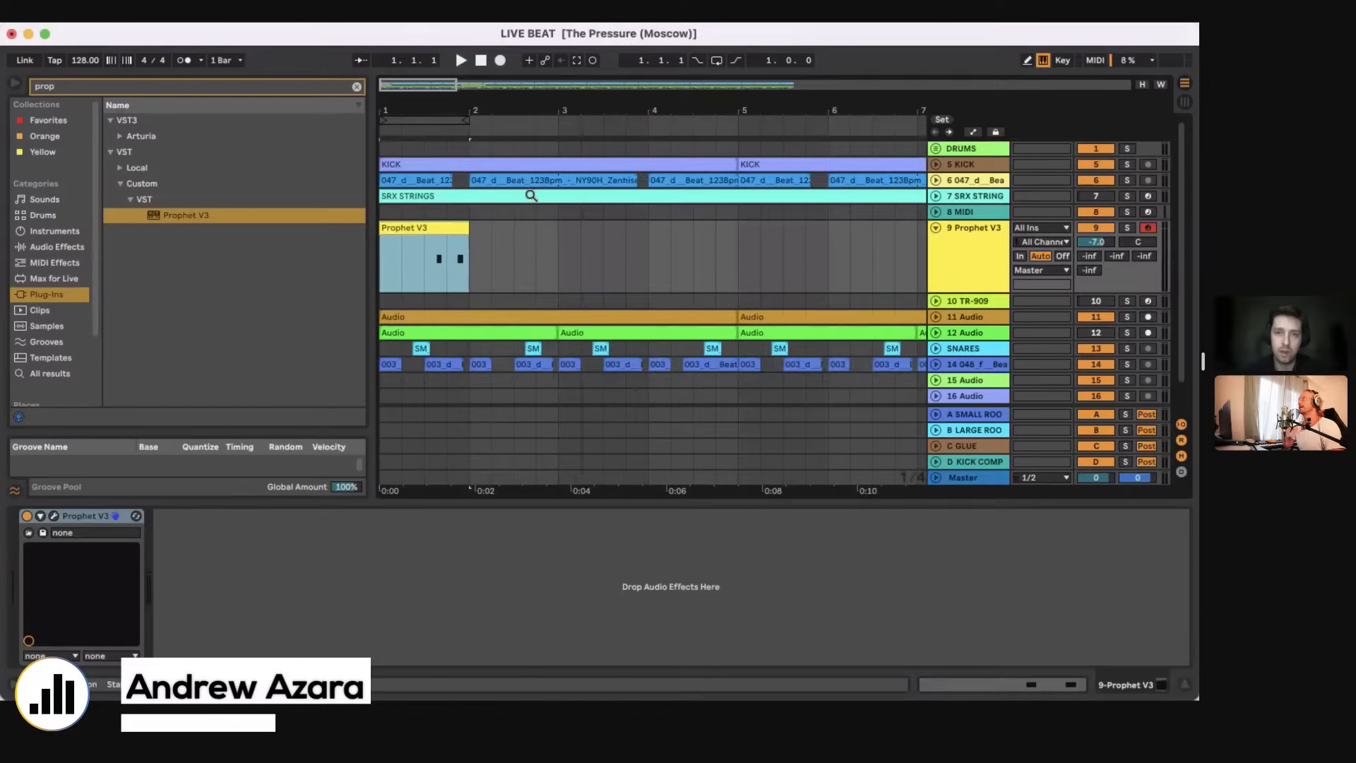
pyautogui.click(717, 61)
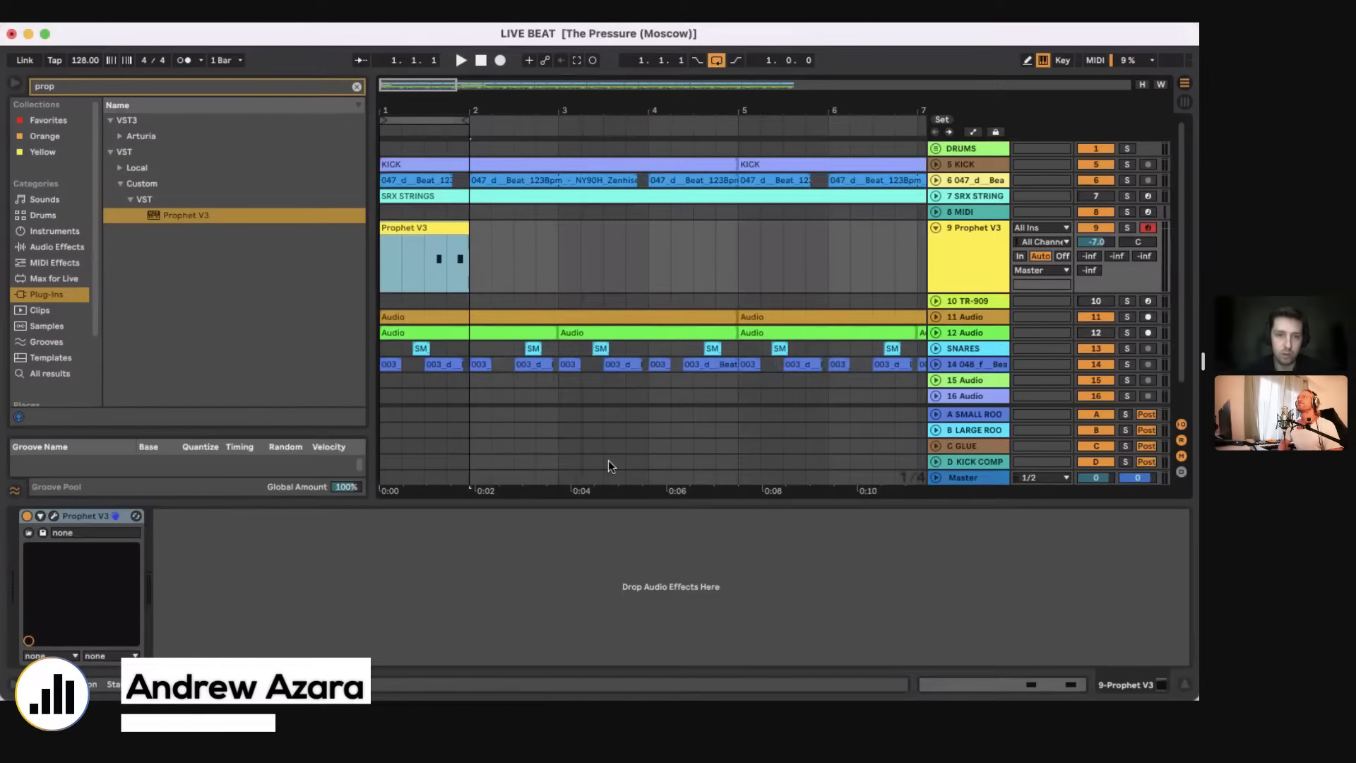
pyautogui.click(384, 267)
pyautogui.press('space')
# Step: In the Prophet V3 clip, move the first D#1 note to start at 1.3.3 and lengthen it to 1.4
pyautogui.click(444, 224)
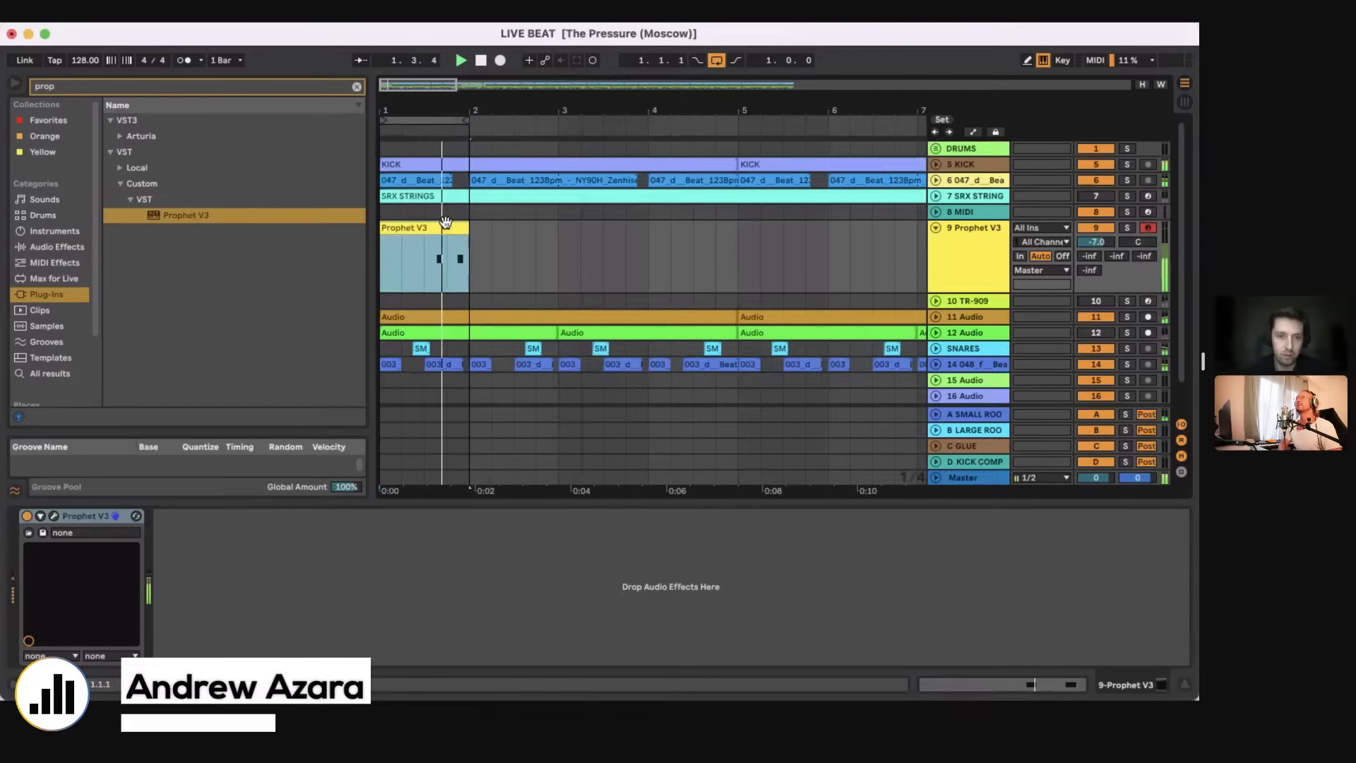
pyautogui.doubleClick(445, 224)
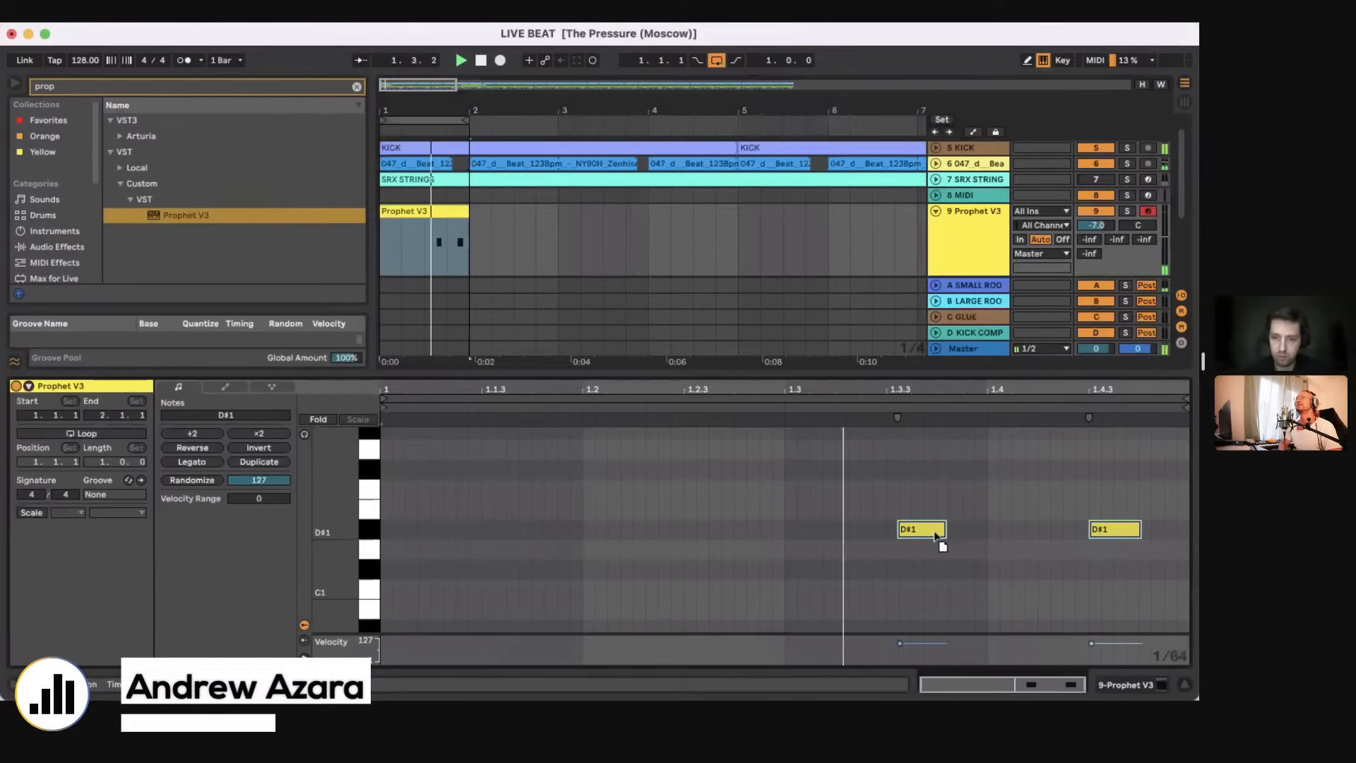
pyautogui.moveTo(936, 537); pyautogui.dragTo(923, 536)
pyautogui.click(1001, 541)
pyautogui.moveTo(1099, 530); pyautogui.dragTo(1113, 530)
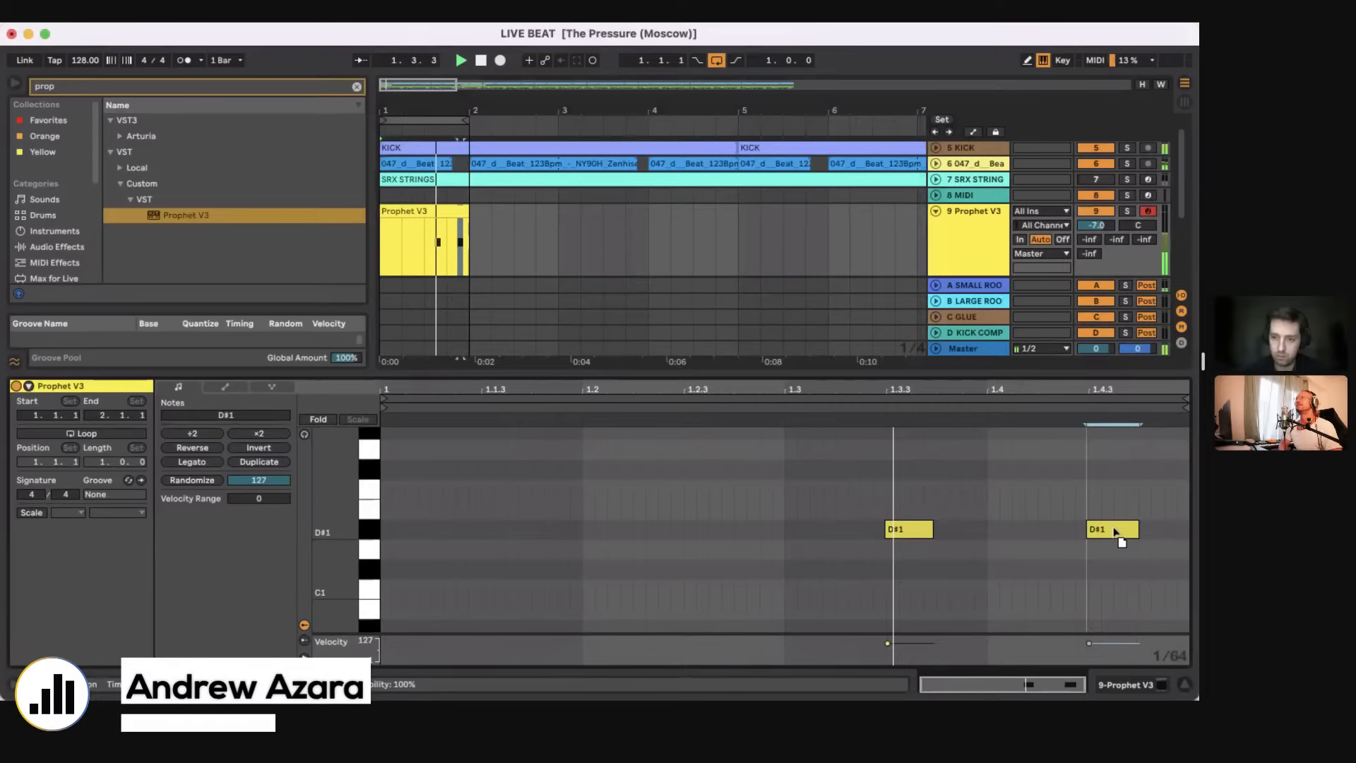
pyautogui.click(915, 532)
pyautogui.moveTo(931, 532); pyautogui.dragTo(990, 527)
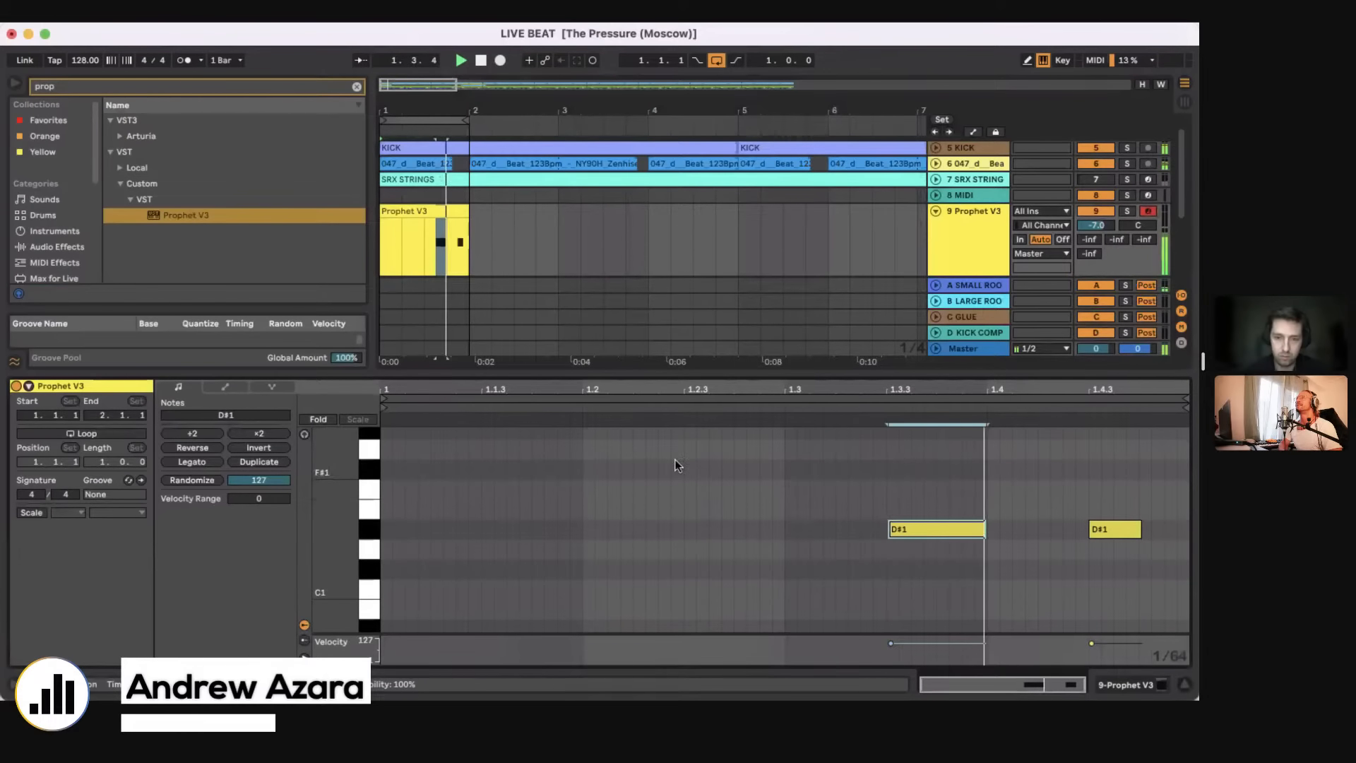
# Step: Add a short G#1 note ending at 1.2.3 in the bass clip
pyautogui.scroll(3, 654, 472)
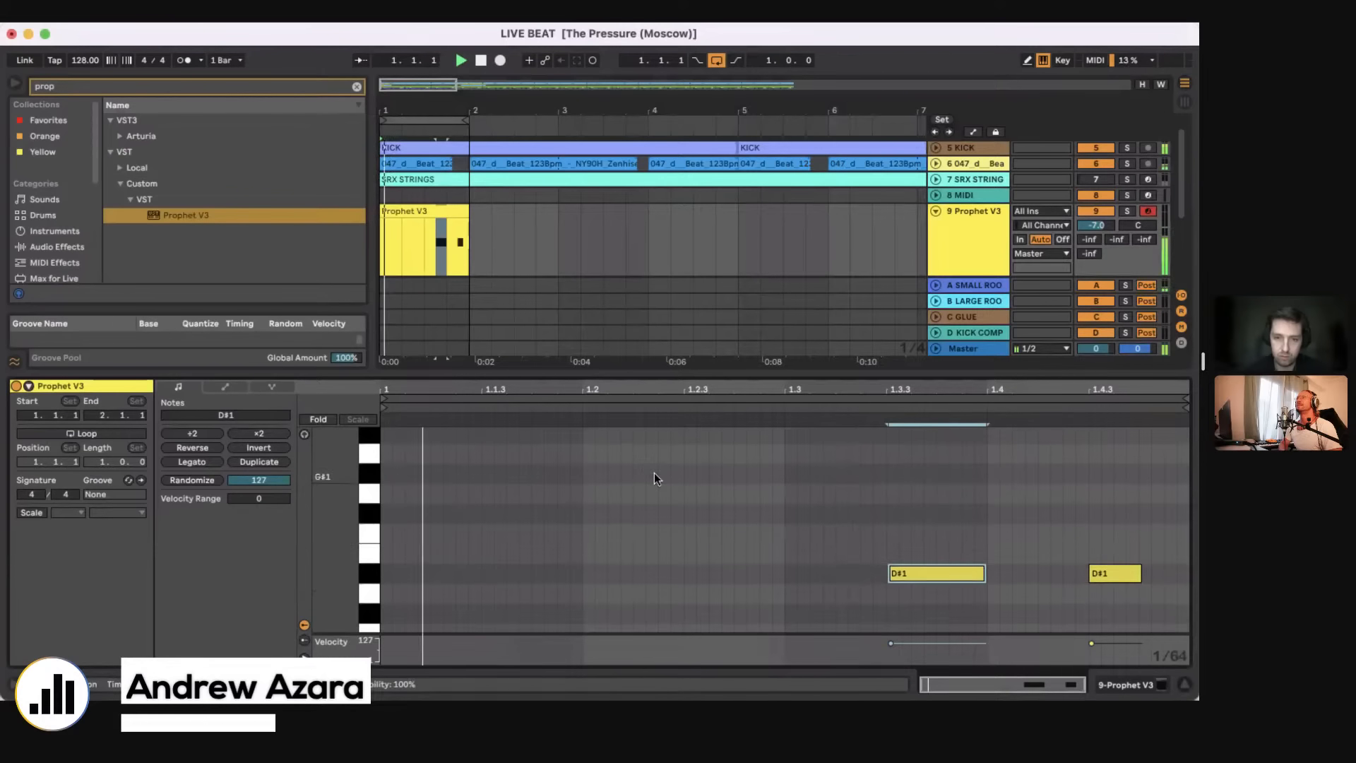
pyautogui.doubleClick(654, 473)
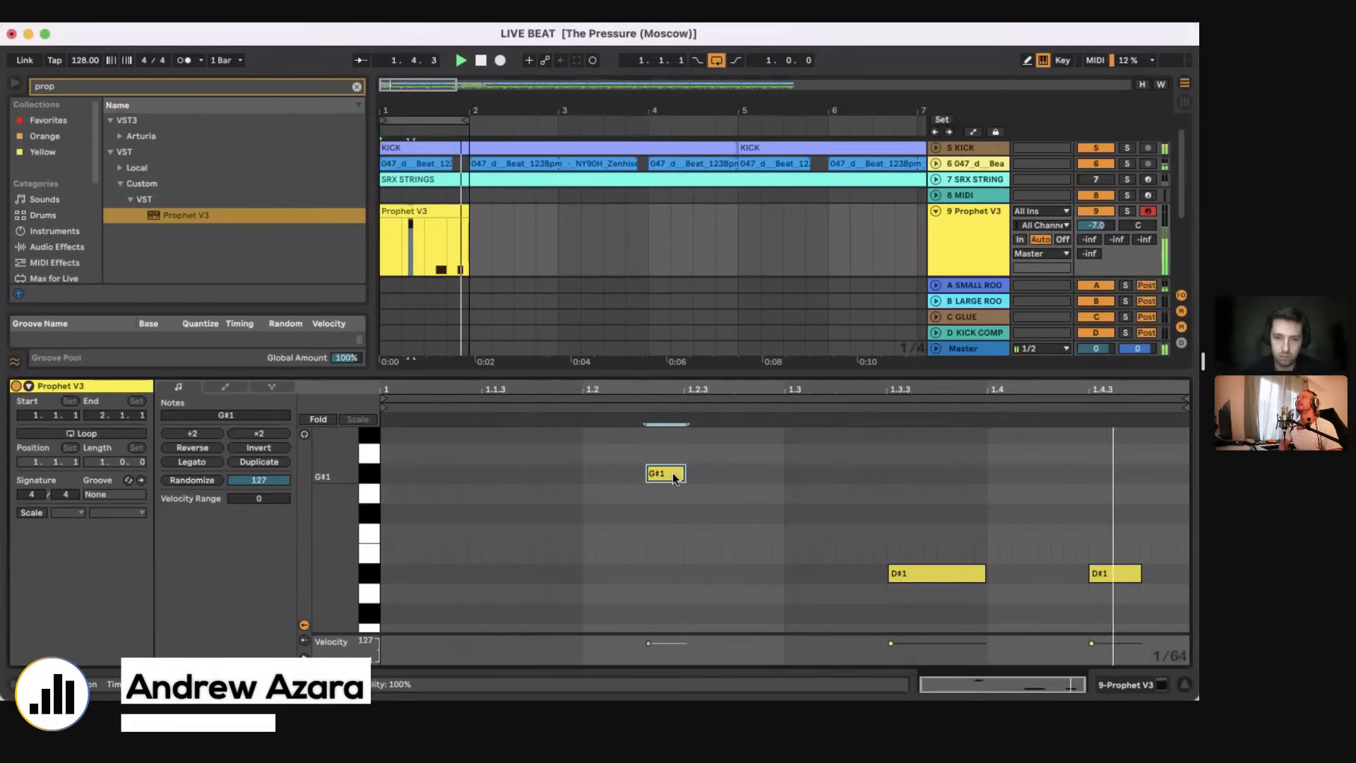
pyautogui.click(686, 474)
# Step: Add another note in the first beat, try it on A#1 and A#0, and place it on C#1 ending at 1.1.3
pyautogui.click(558, 574)
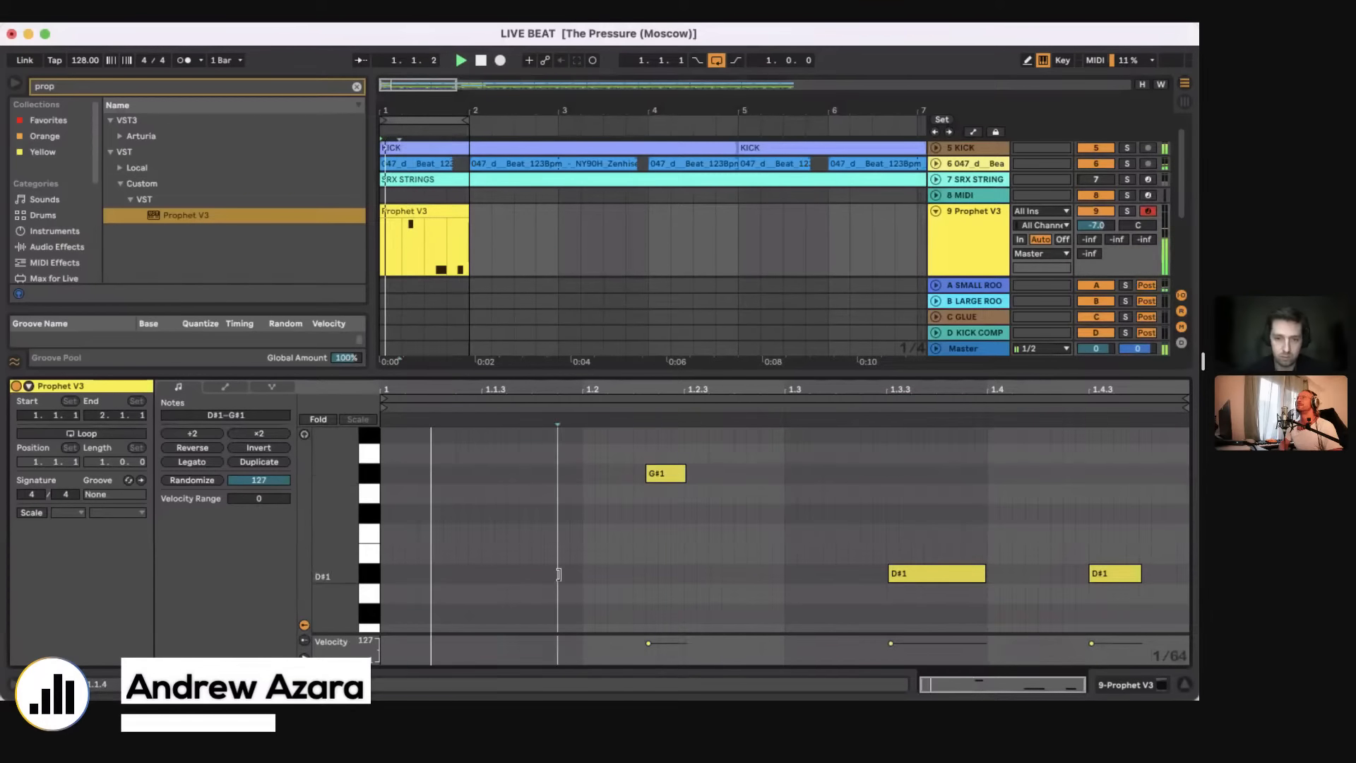
pyautogui.doubleClick(509, 574)
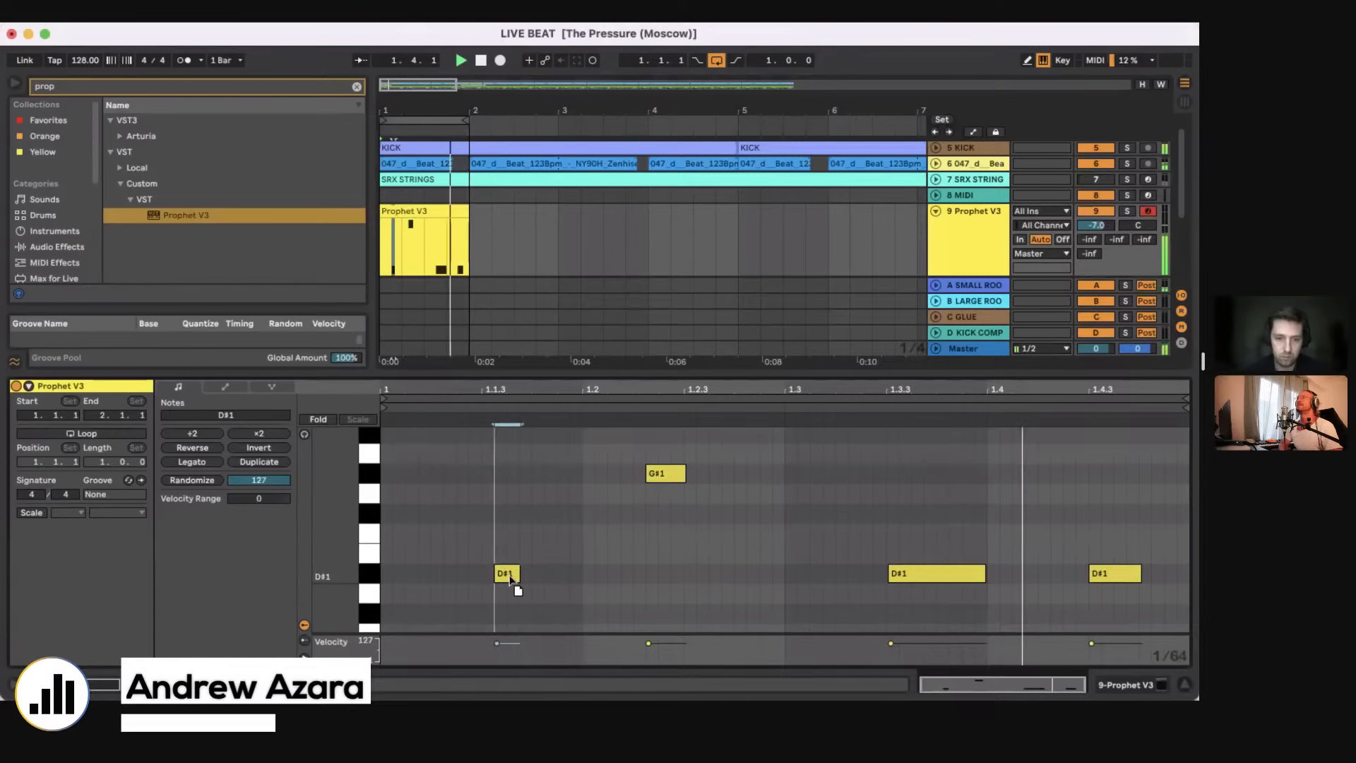
pyautogui.moveTo(509, 576); pyautogui.dragTo(563, 438)
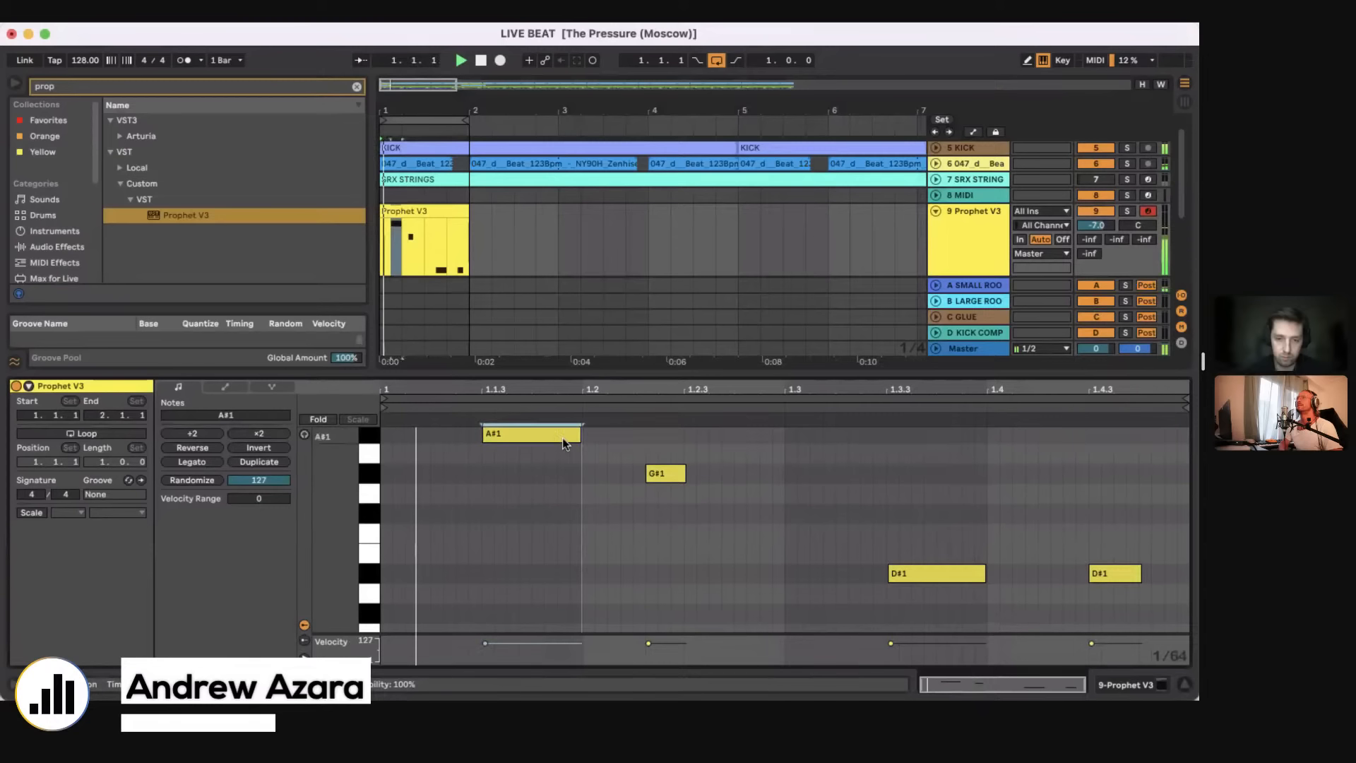
pyautogui.hotkey('shift', 'Down')
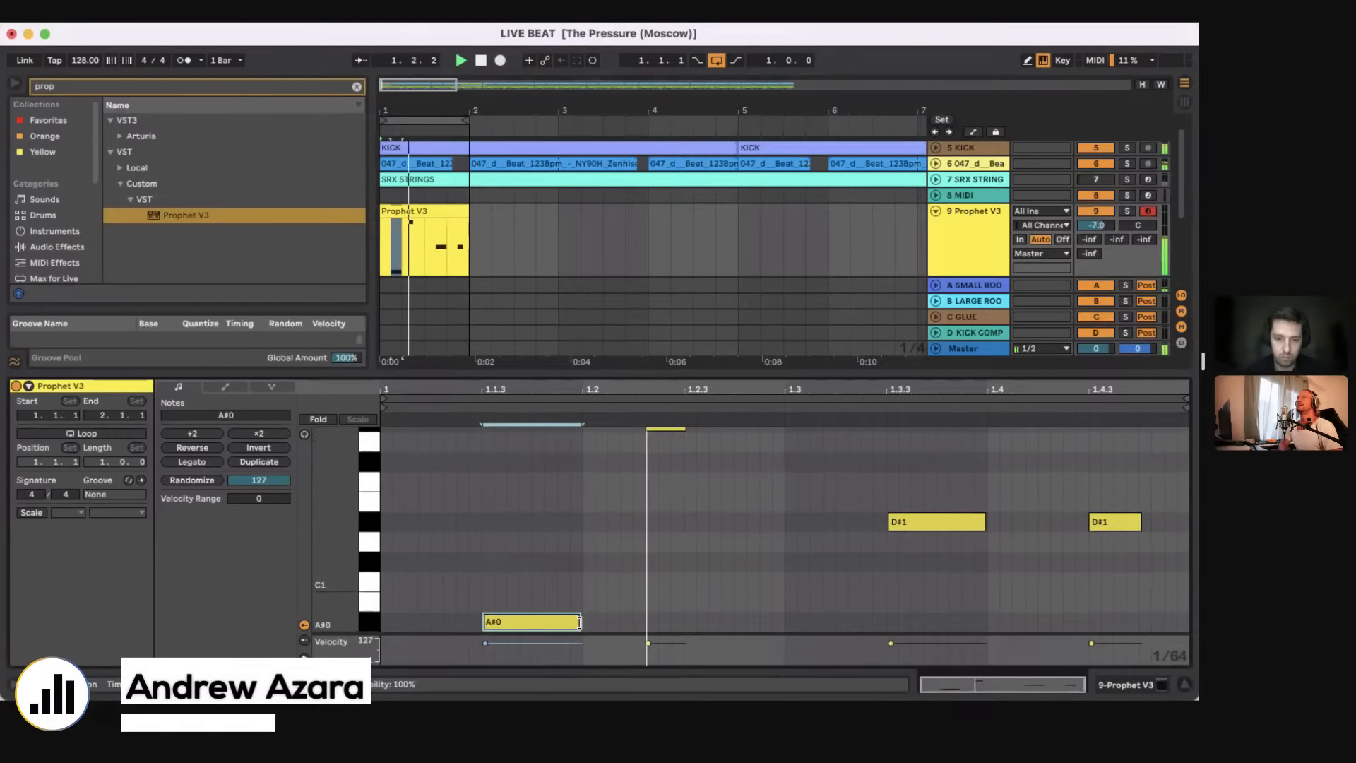
pyautogui.moveTo(574, 623)
pyautogui.mouseDown()
pyautogui.moveTo(573, 554)
pyautogui.moveTo(468, 562)
pyautogui.mouseUp()
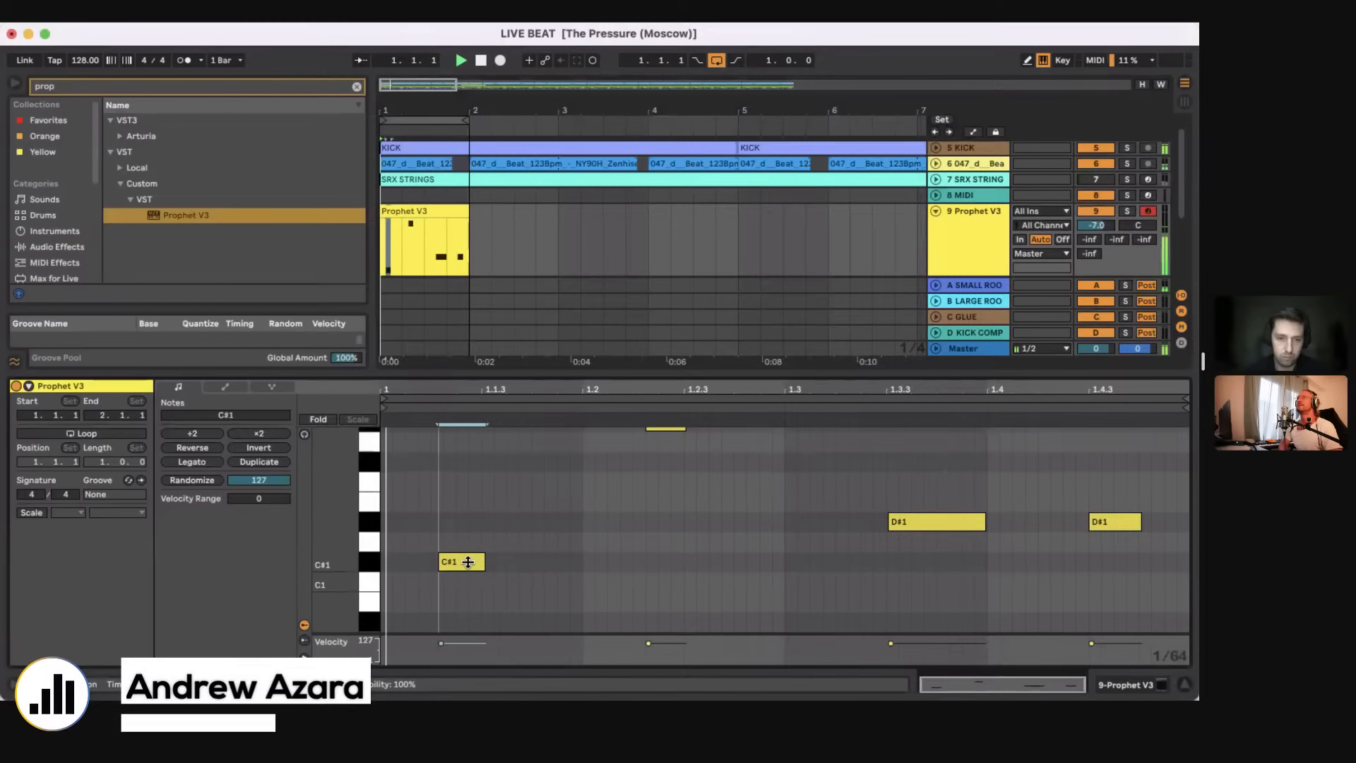
# Step: Reopen the Prophet V3 window, adjust the cutoff and neighbouring filter settings, and close the synth
pyautogui.click(1140, 688)
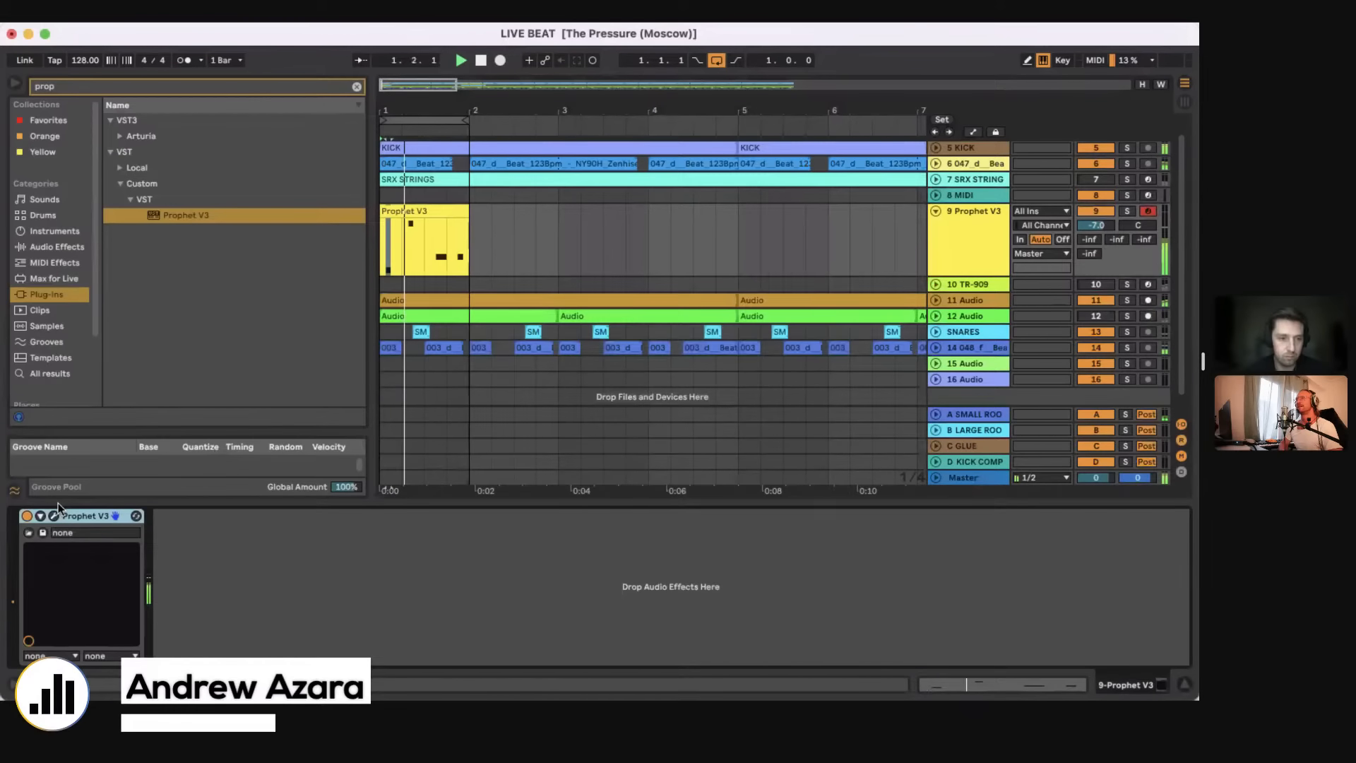
pyautogui.click(55, 515)
pyautogui.moveTo(770, 320); pyautogui.dragTo(770, 304)
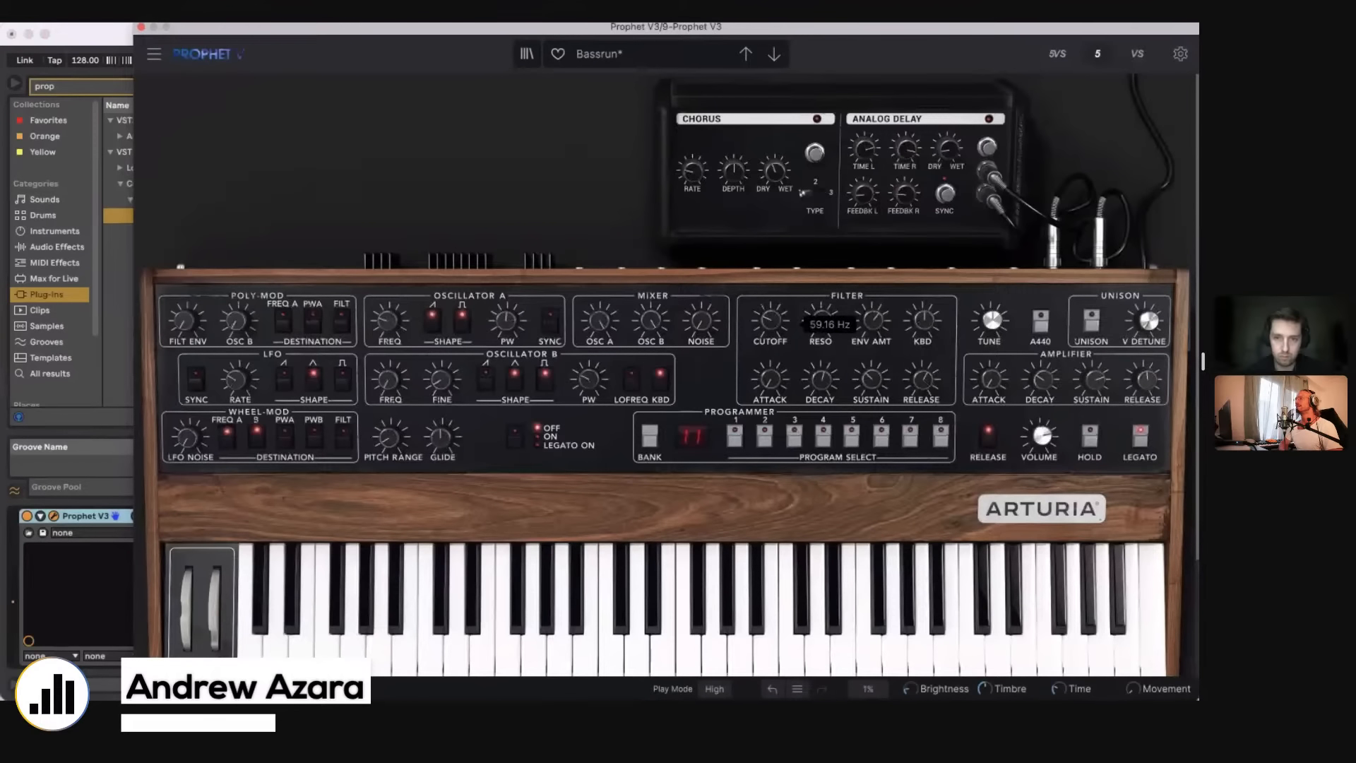
pyautogui.moveTo(872, 320); pyautogui.dragTo(922, 311)
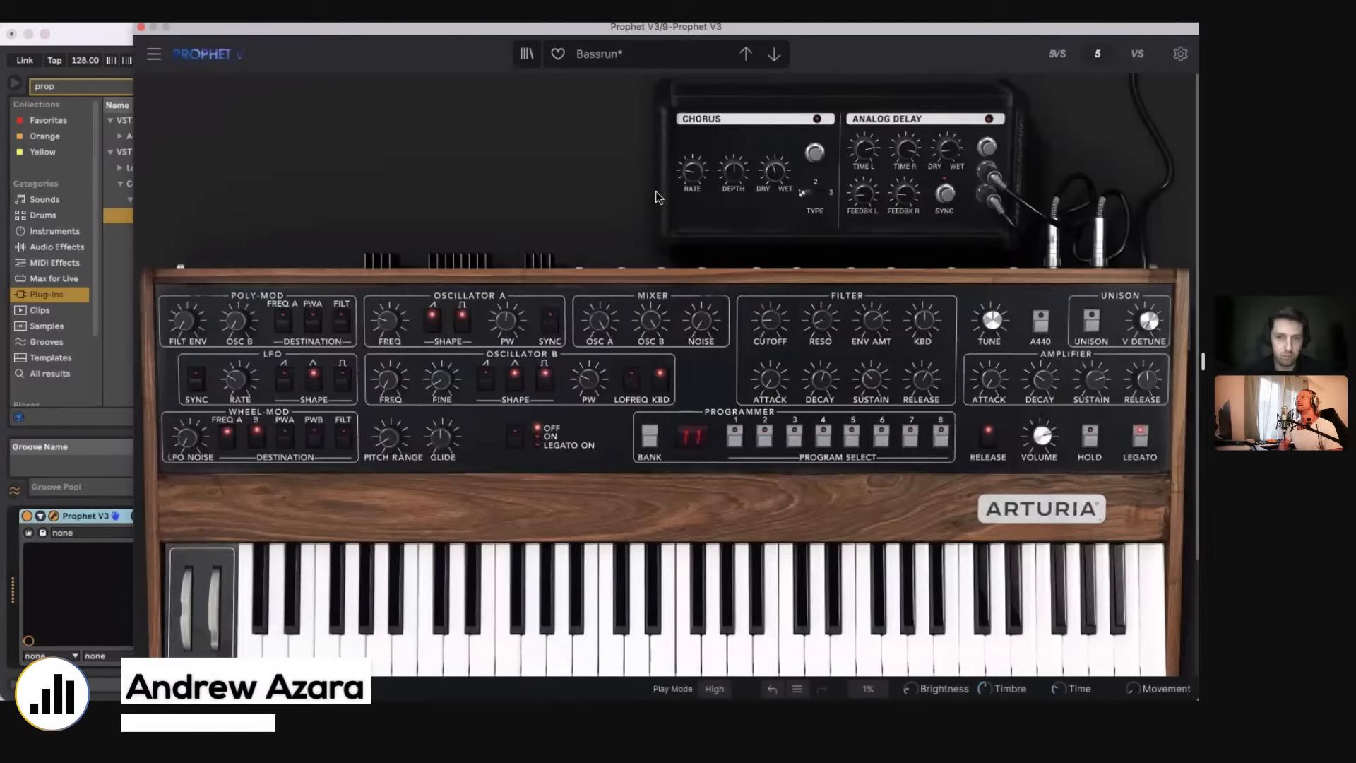
pyautogui.moveTo(832, 323)
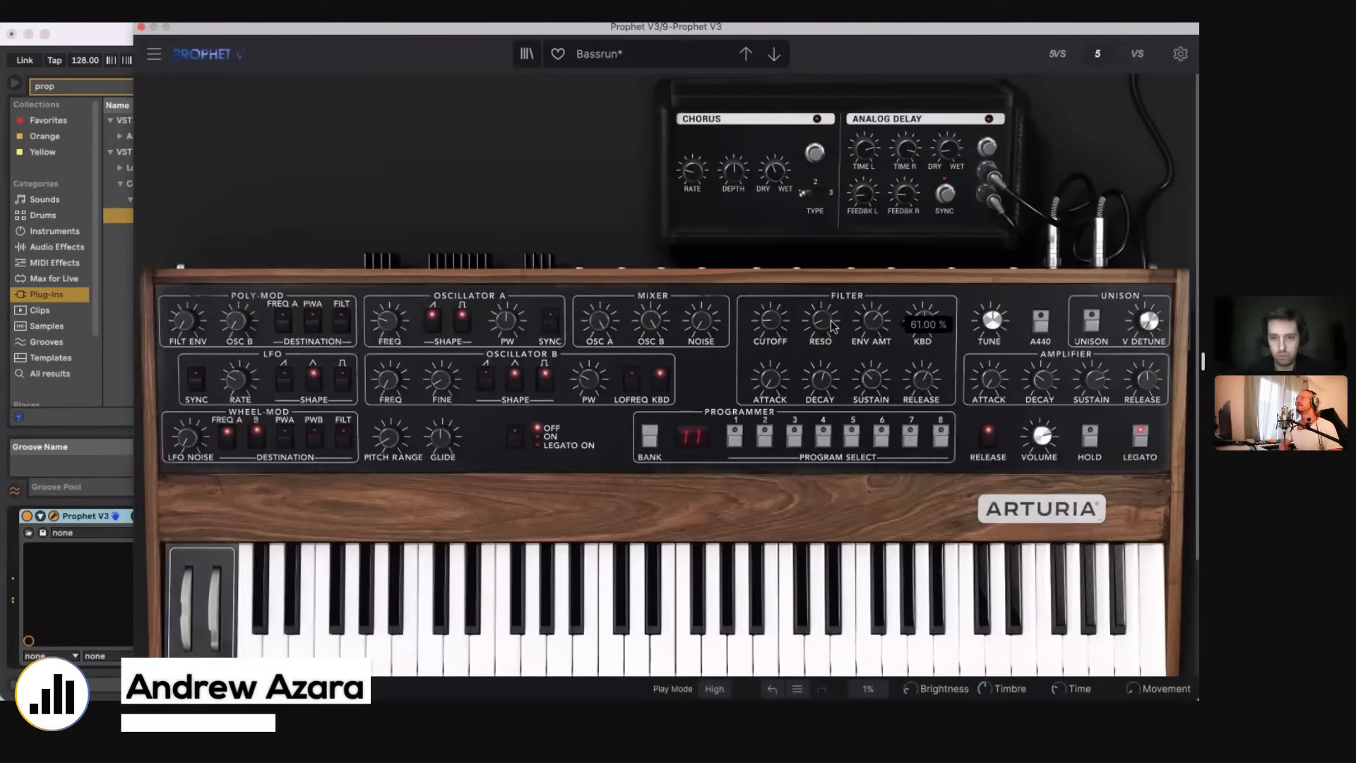
pyautogui.moveTo(771, 322)
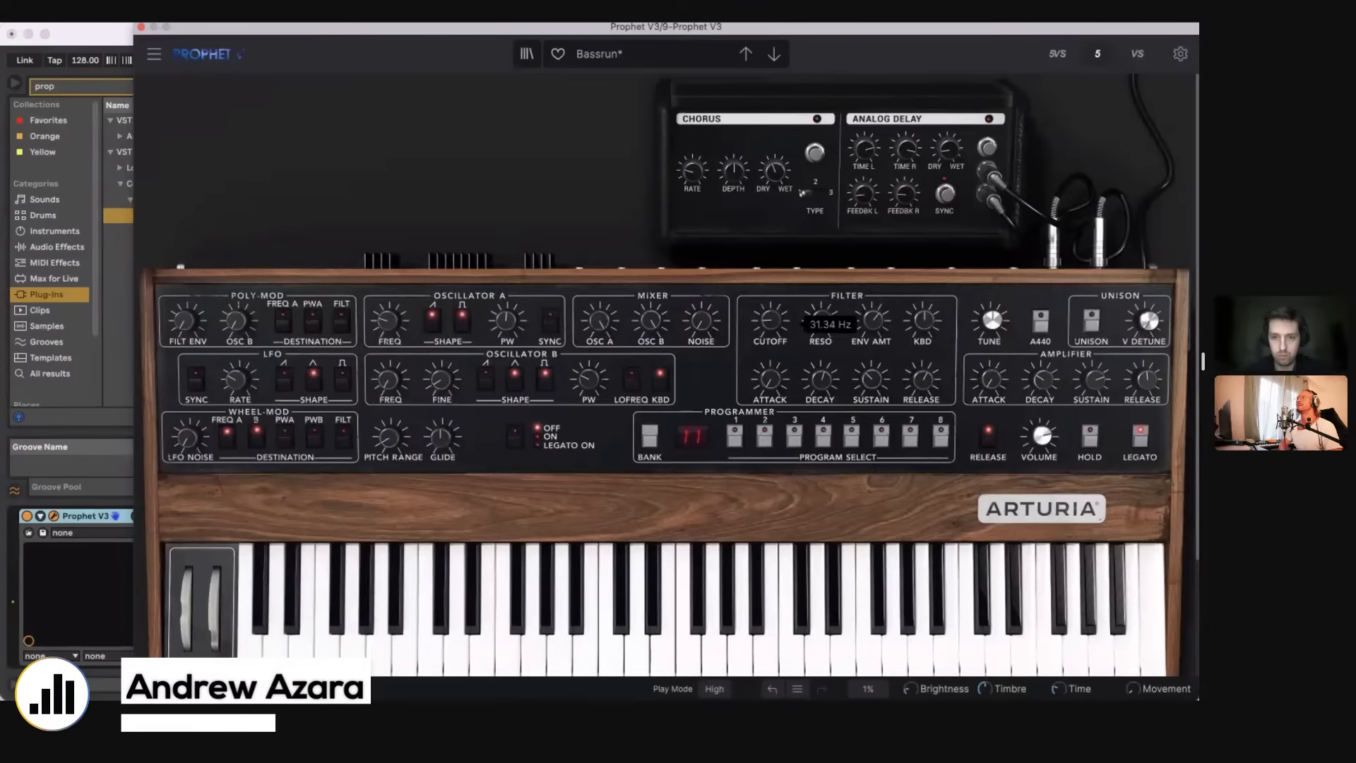
pyautogui.moveTo(771, 321); pyautogui.dragTo(771, 329)
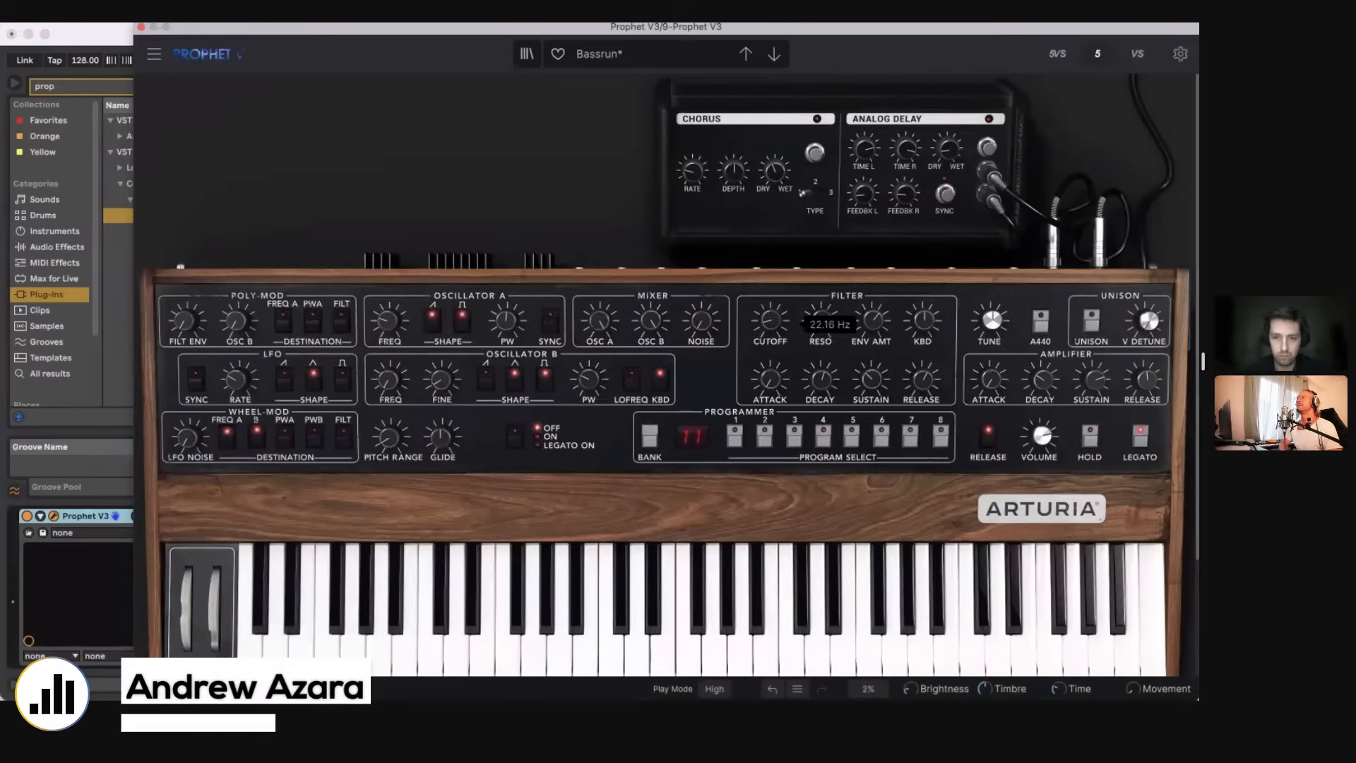
pyautogui.click(142, 28)
# Step: Delete the C#1 note from the Prophet V3 clip
pyautogui.click(423, 212)
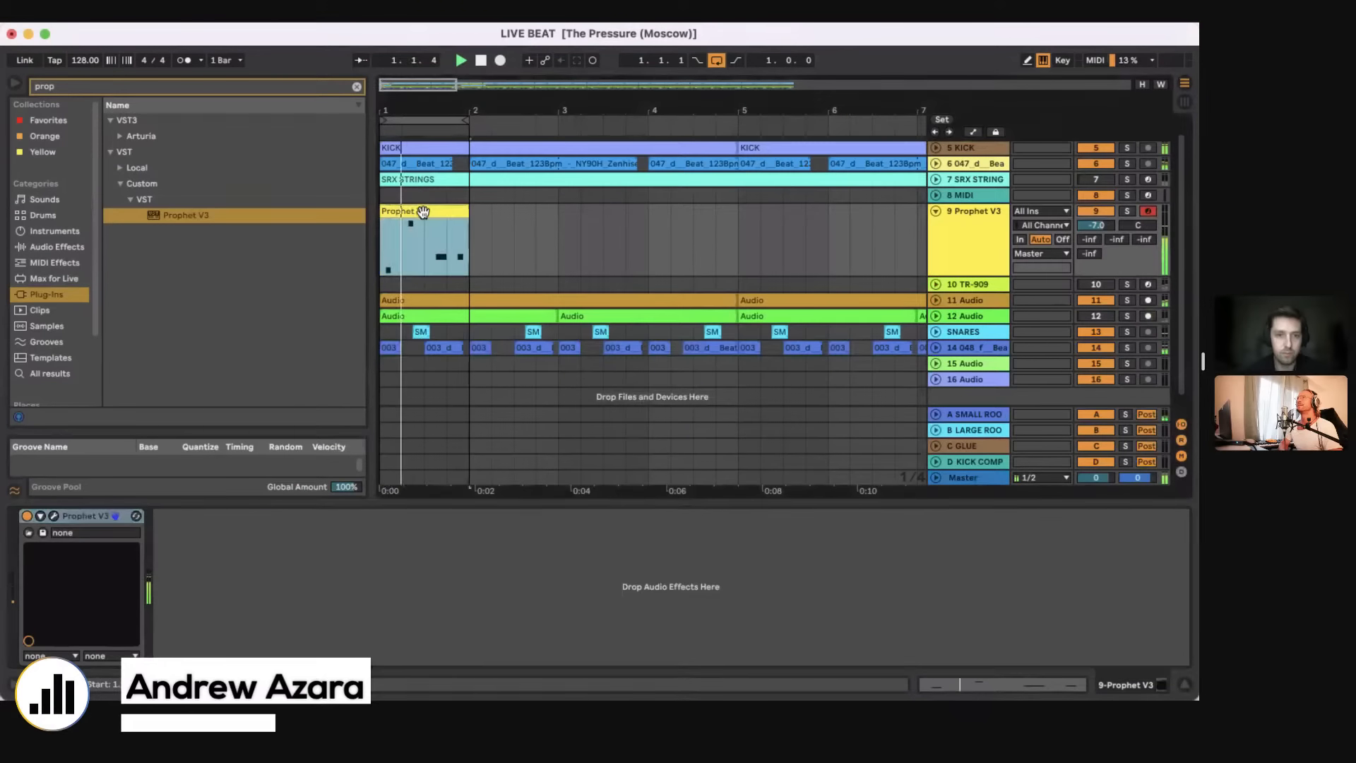
pyautogui.doubleClick(423, 213)
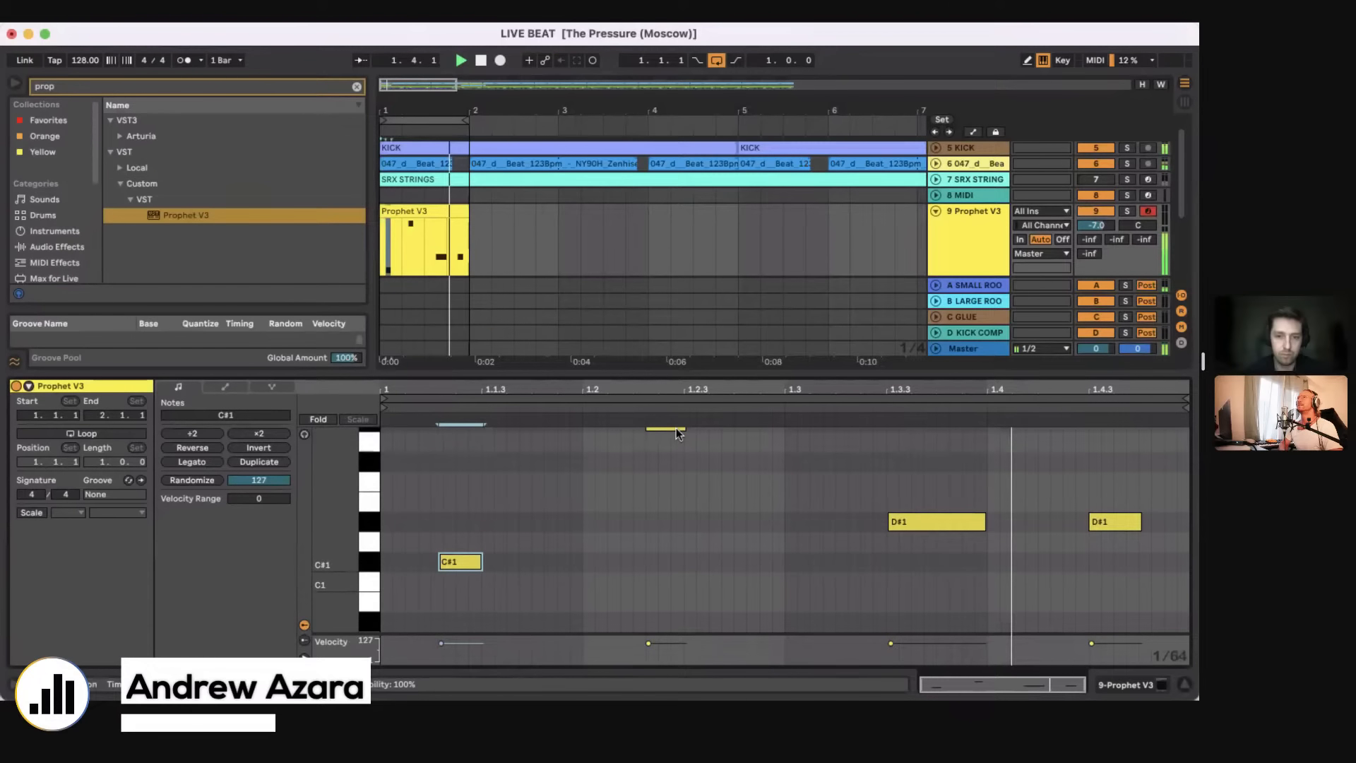
pyautogui.press('Delete')
# Step: Duplicate the one-bar bass clip three times so it fills the first four bars
pyautogui.press('super+d')
pyautogui.press('super+d')
pyautogui.press('super+d')
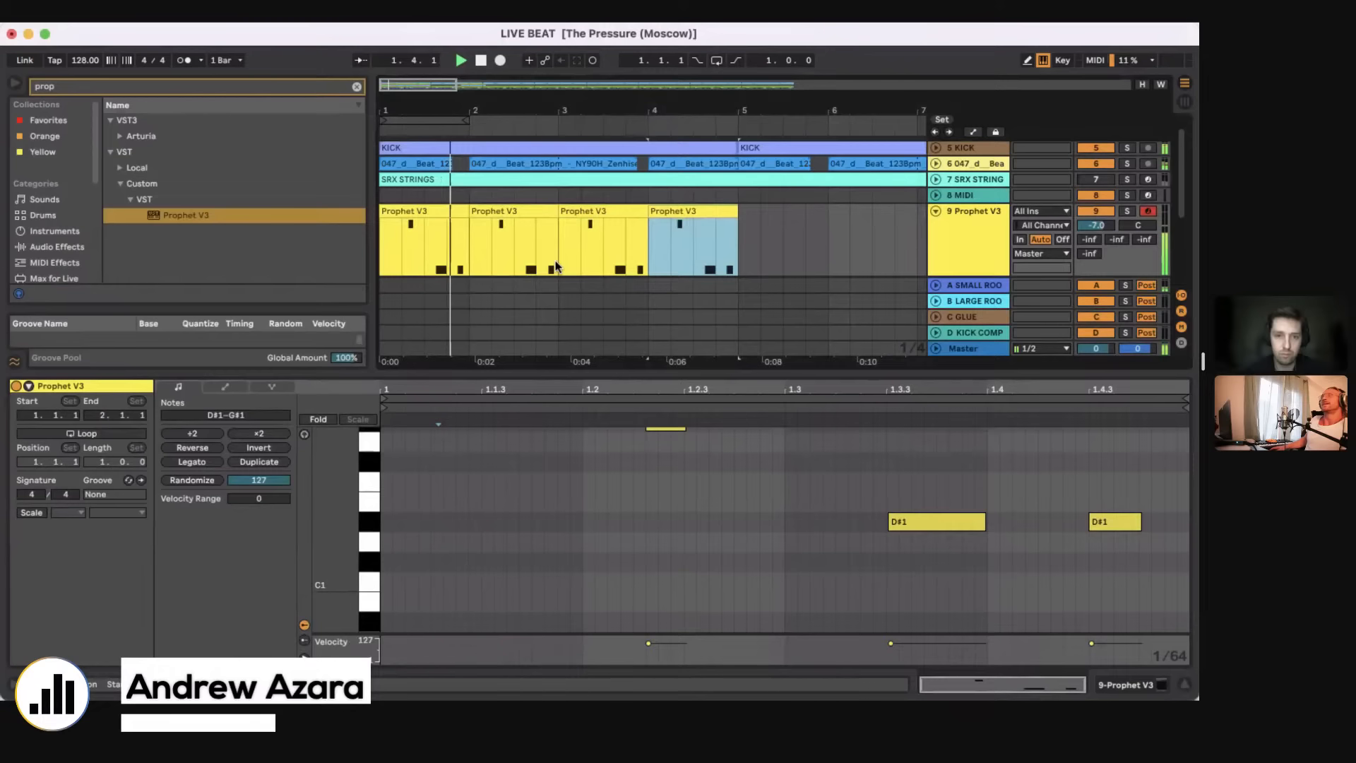
# Step: Consolidate the four one-bar bass clips into one four-bar clip and duplicate it up to bar 9
pyautogui.press('super+j')
pyautogui.press('super+d')
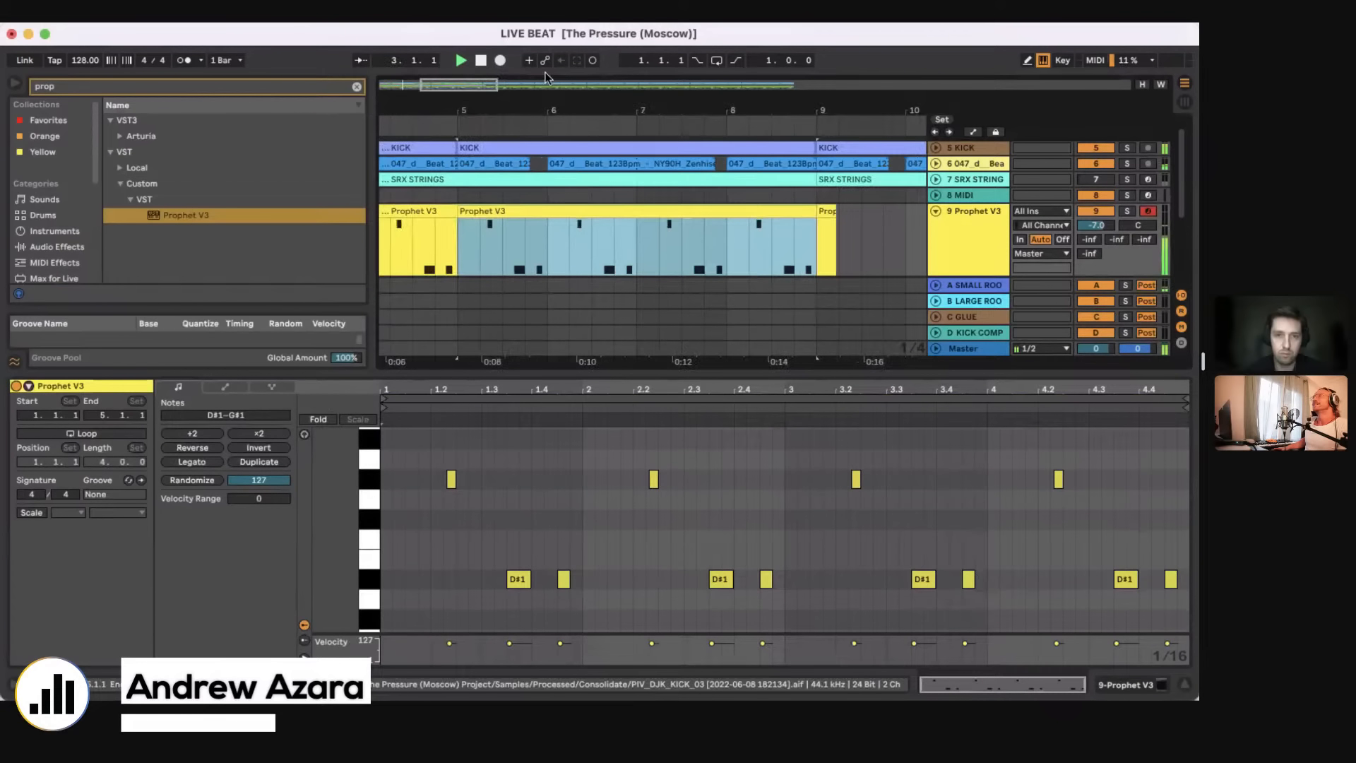
pyautogui.moveTo(553, 110); pyautogui.dragTo(553, 49)
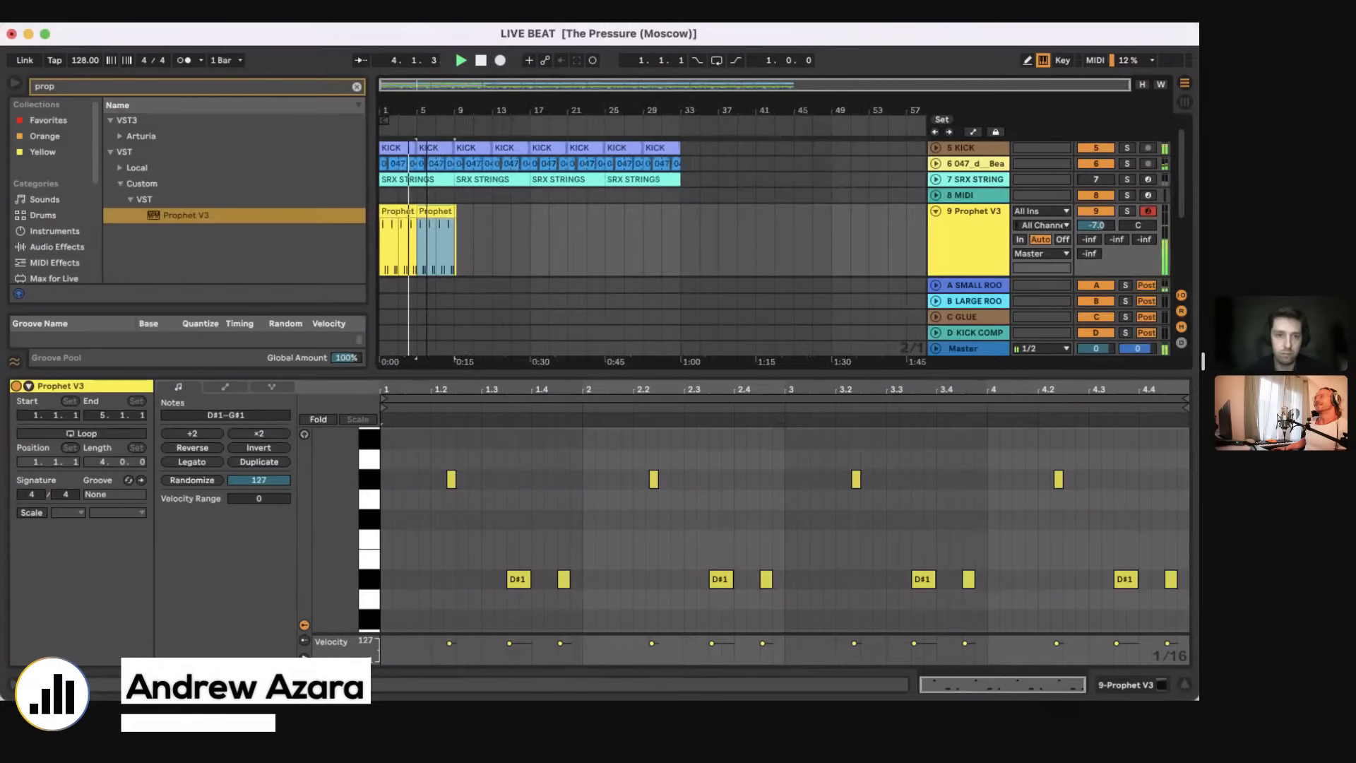
# Step: Consolidate the two four-bar Prophet V3 clips into one eight-bar clip and duplicate it up to bar 17
pyautogui.moveTo(427, 111); pyautogui.dragTo(390, 118)
pyautogui.moveTo(382, 255); pyautogui.dragTo(505, 262)
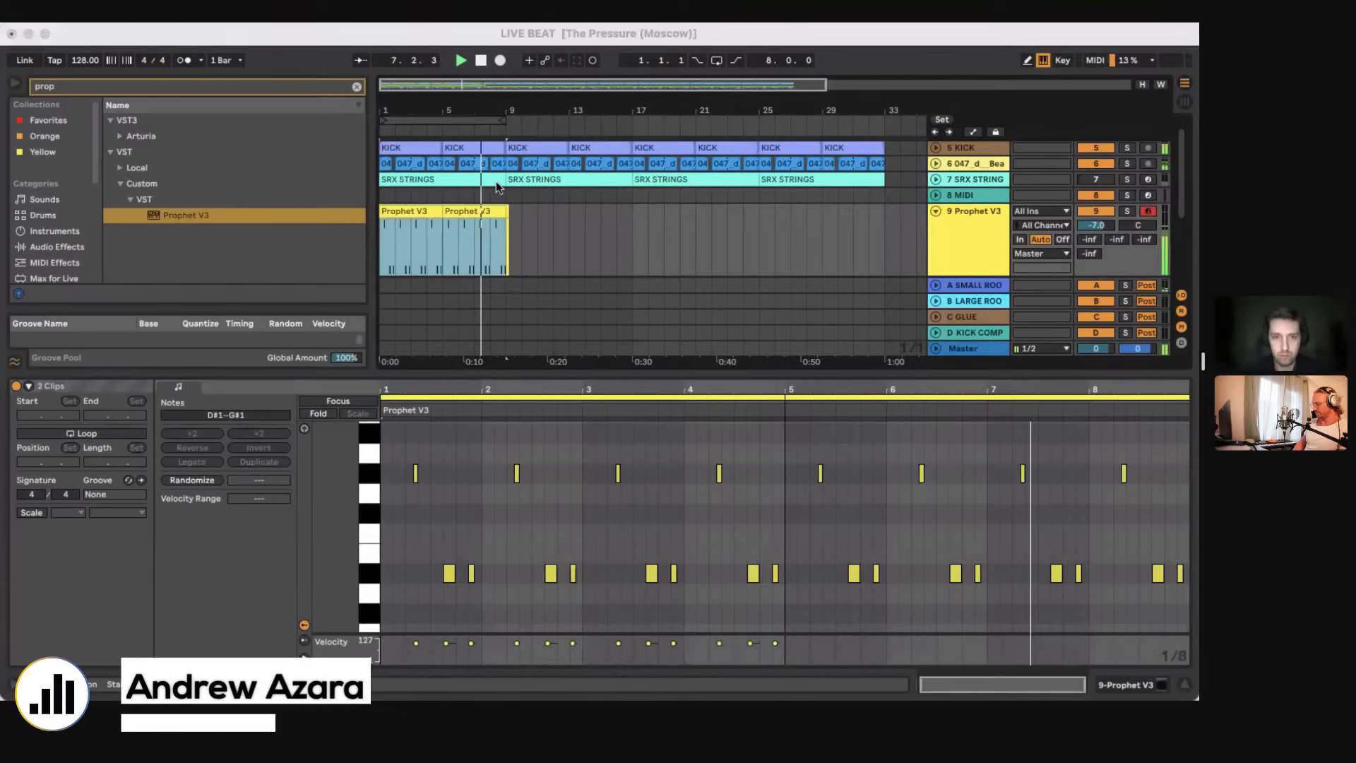
pyautogui.click(376, 249)
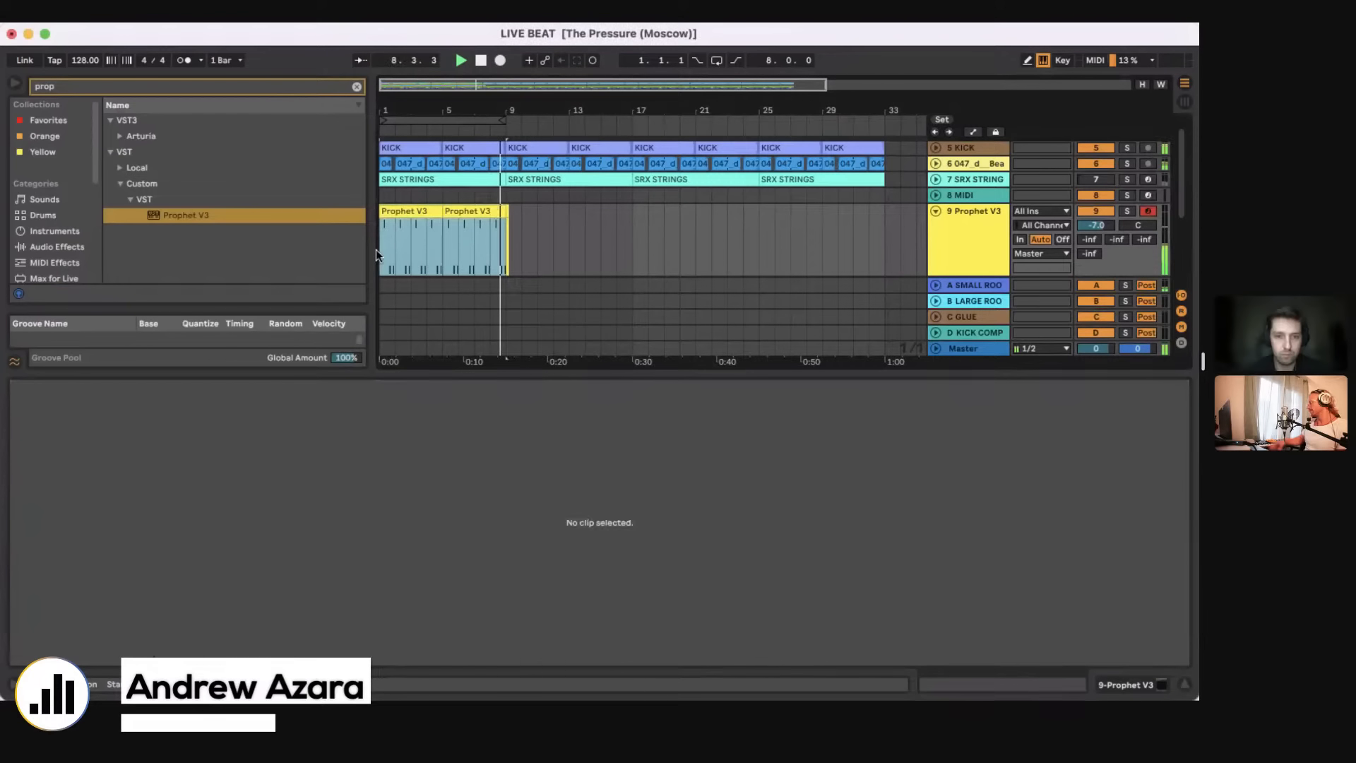
pyautogui.click(506, 259)
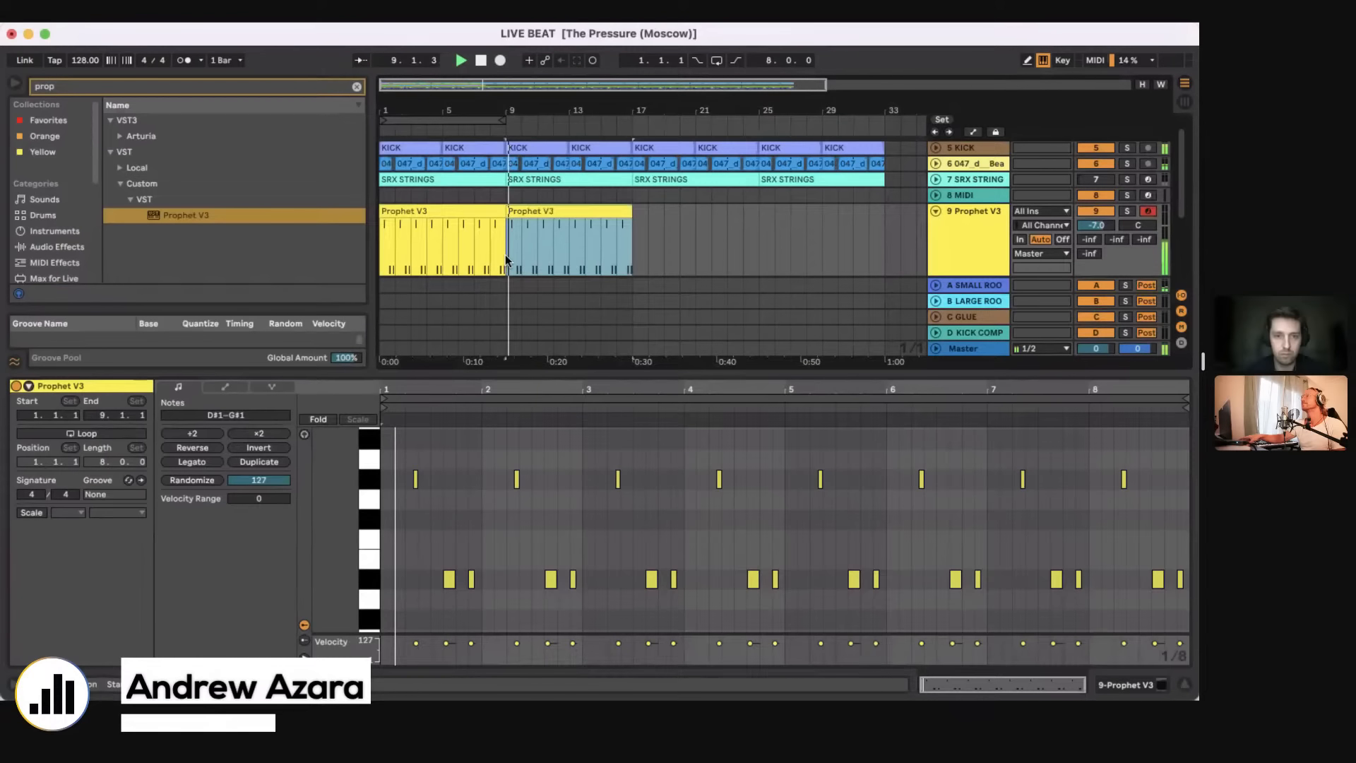
pyautogui.press('space')
pyautogui.press('super+d')
pyautogui.click(424, 264)
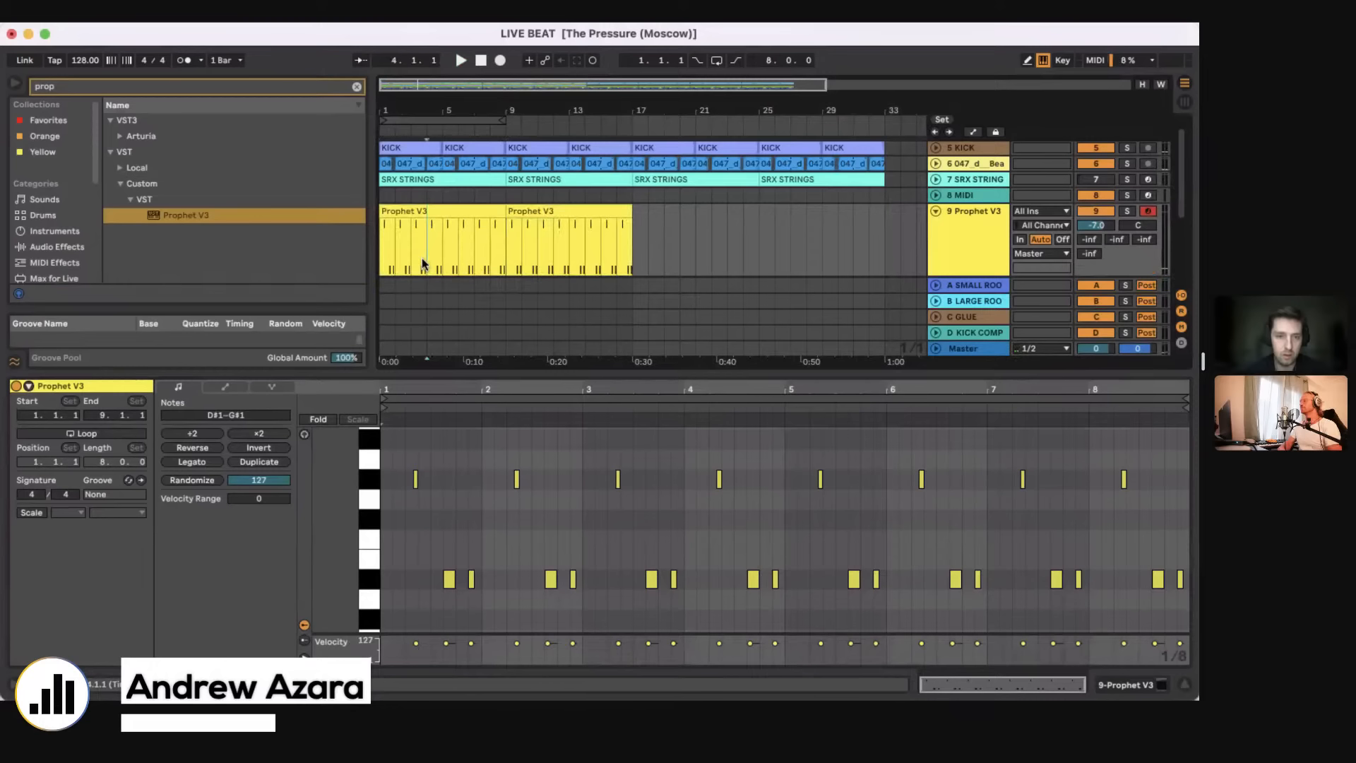
# Step: Insert a MIDI track below Prophet V3, search the plug-ins for 808 and load TR-808 onto it
pyautogui.press('super+shift+t')
pyautogui.click(395, 241)
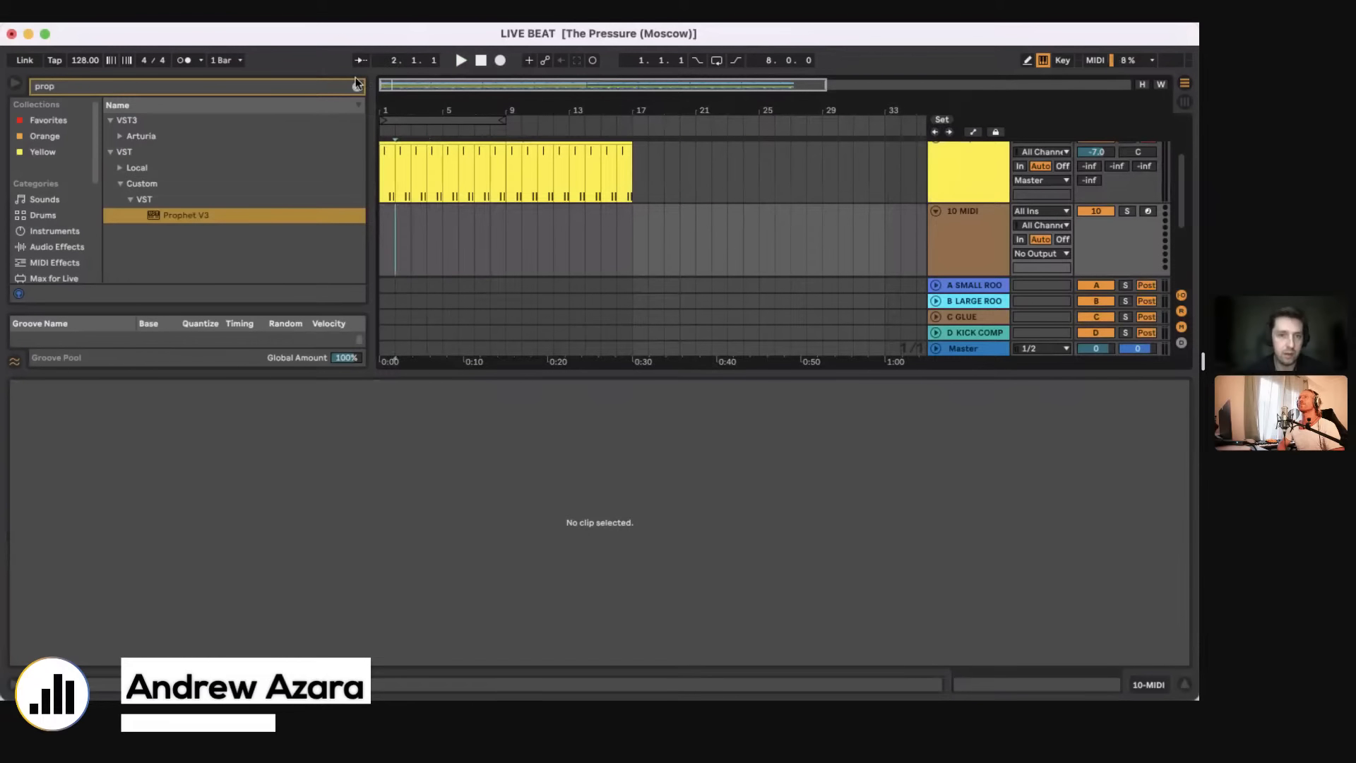
pyautogui.click(357, 85)
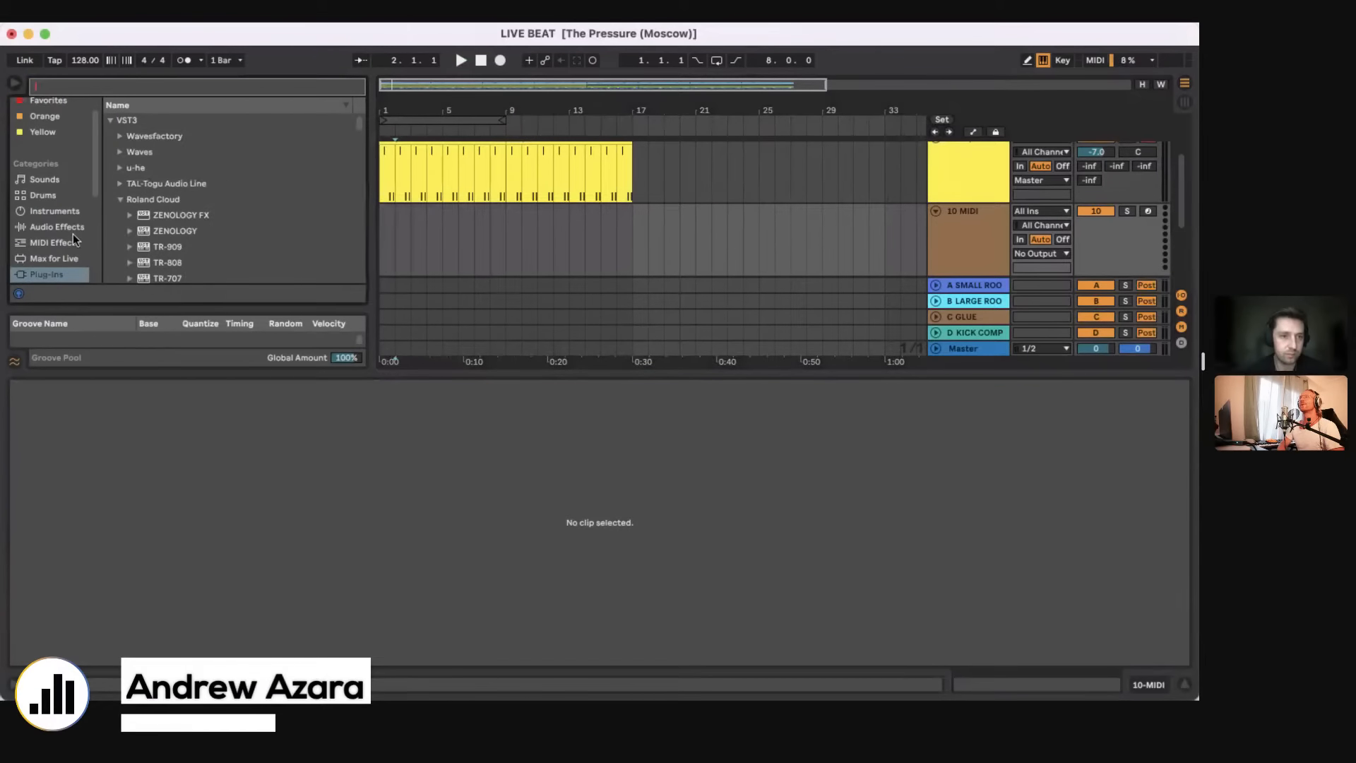
pyautogui.write('808')
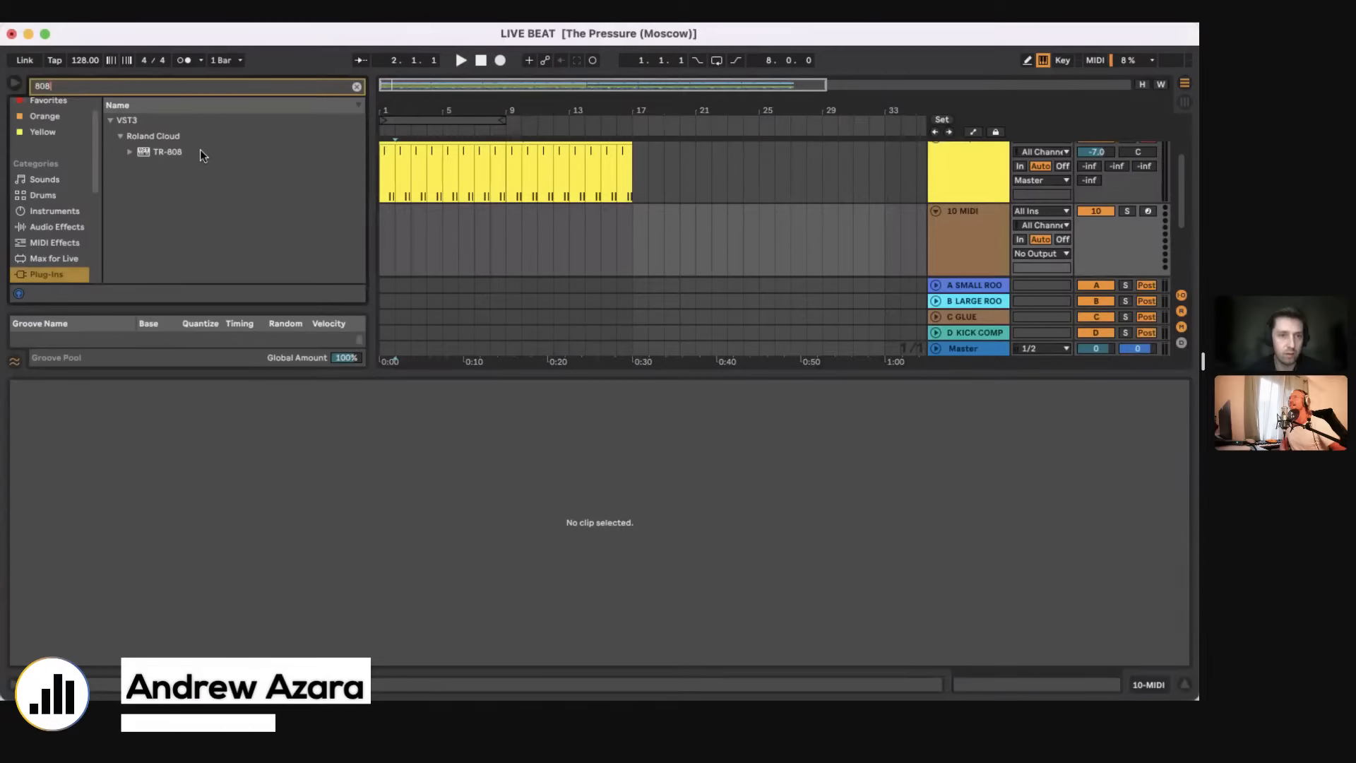
pyautogui.moveTo(201, 151); pyautogui.dragTo(450, 267)
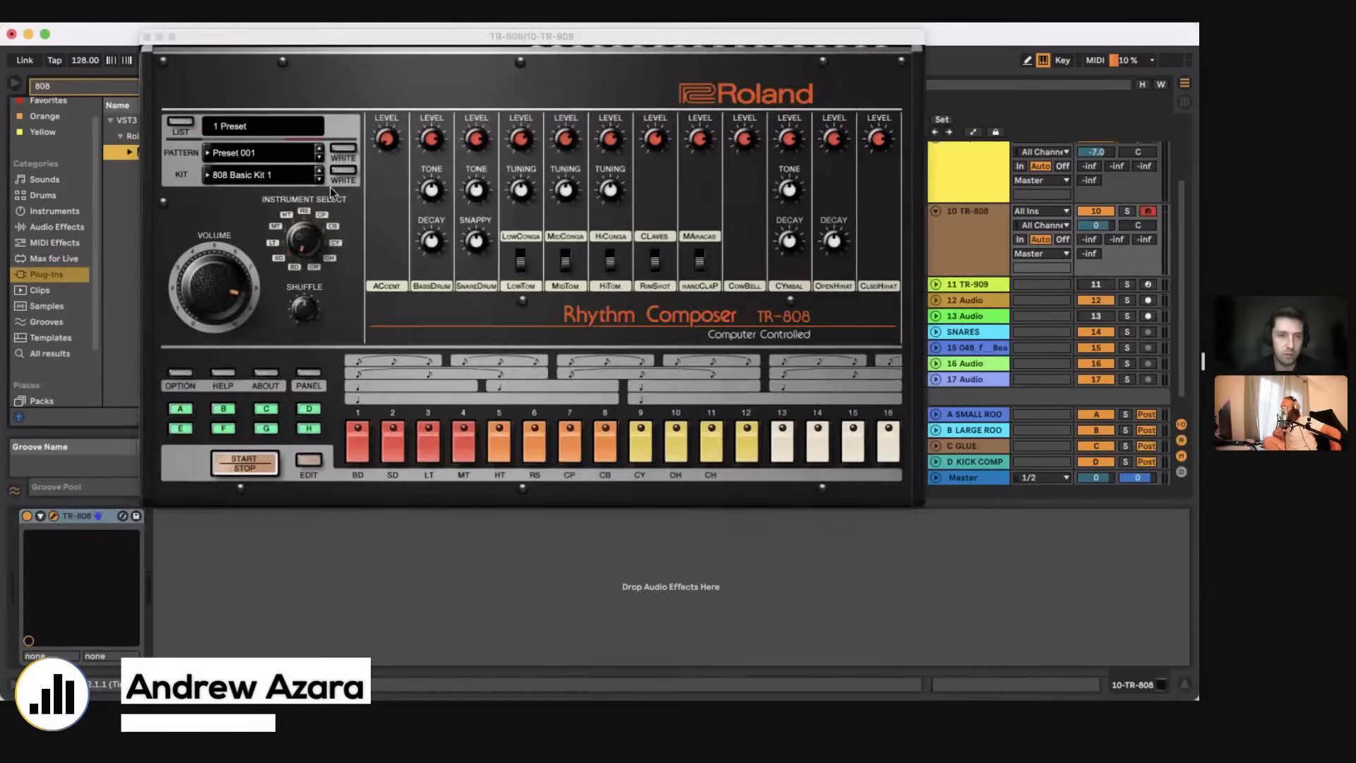
# Step: Select the empty pattern 071 in the TR-808 and open its step editor
pyautogui.click(300, 177)
pyautogui.moveTo(275, 208)
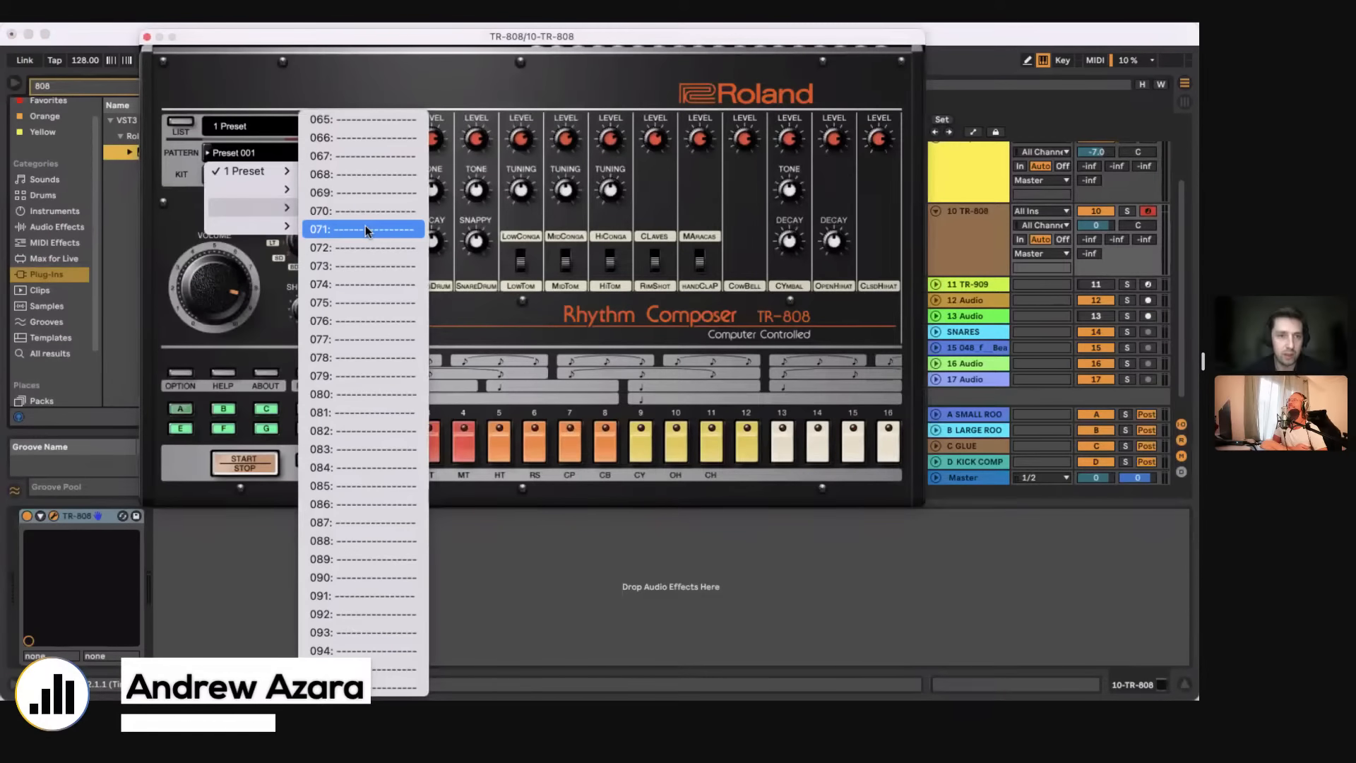
pyautogui.click(366, 226)
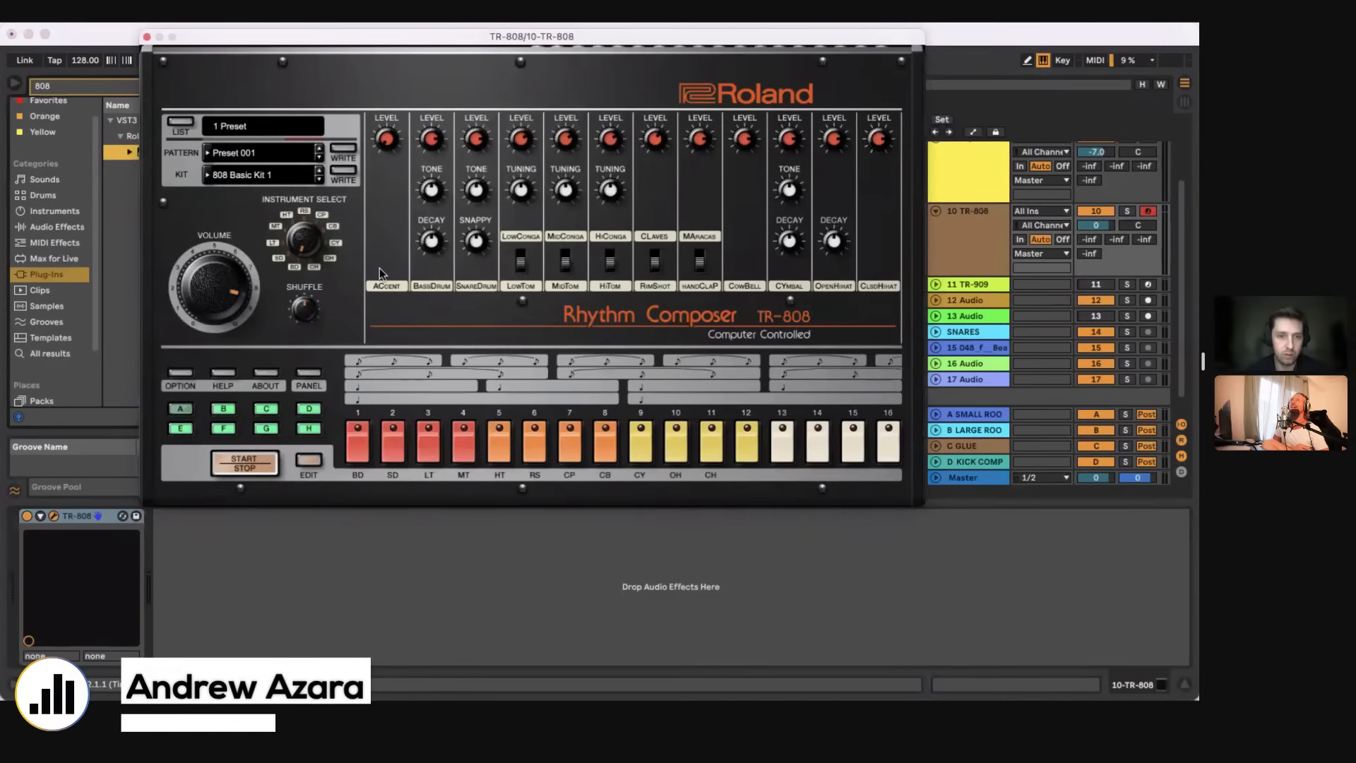
pyautogui.click(307, 460)
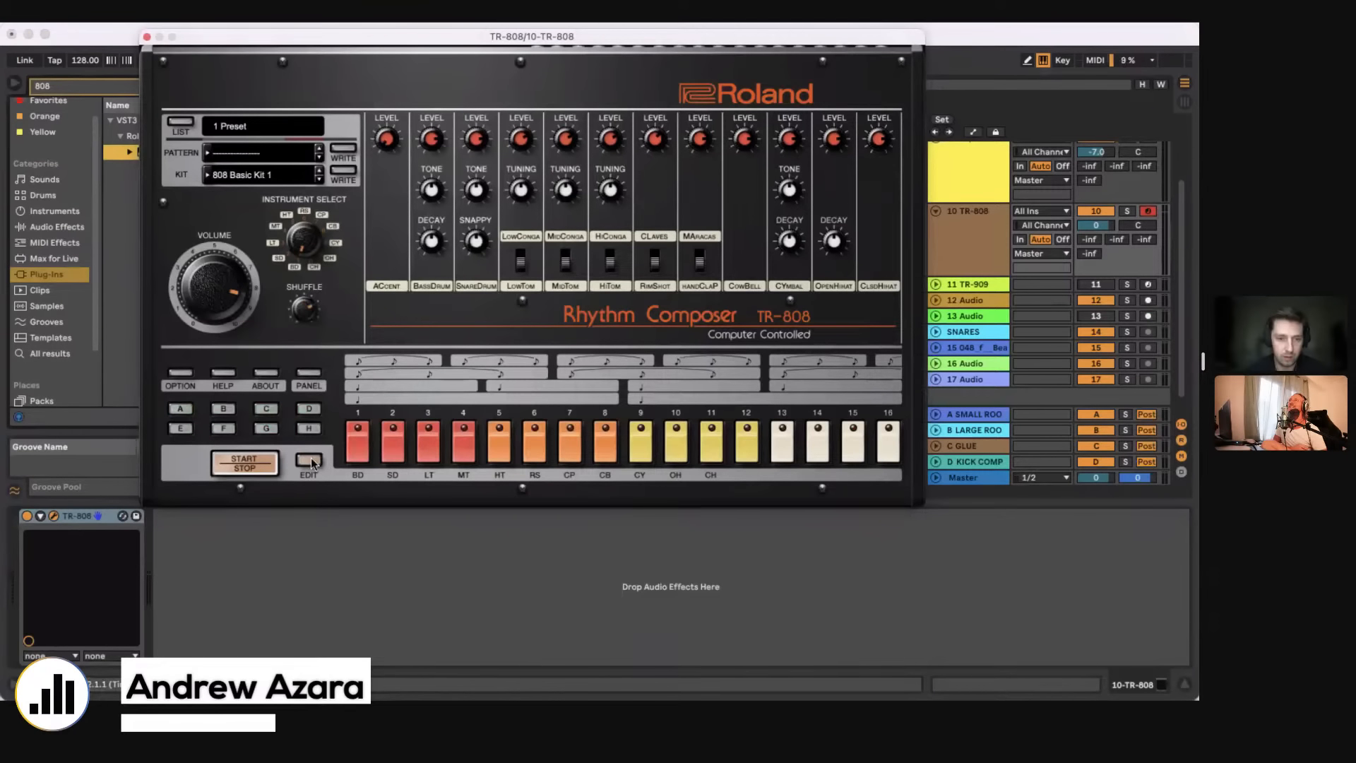
pyautogui.click(311, 461)
# Step: Place an open hi-hat hit on step 6, play the pattern, adjust the TR-808 volume and close its window
pyautogui.click(479, 449)
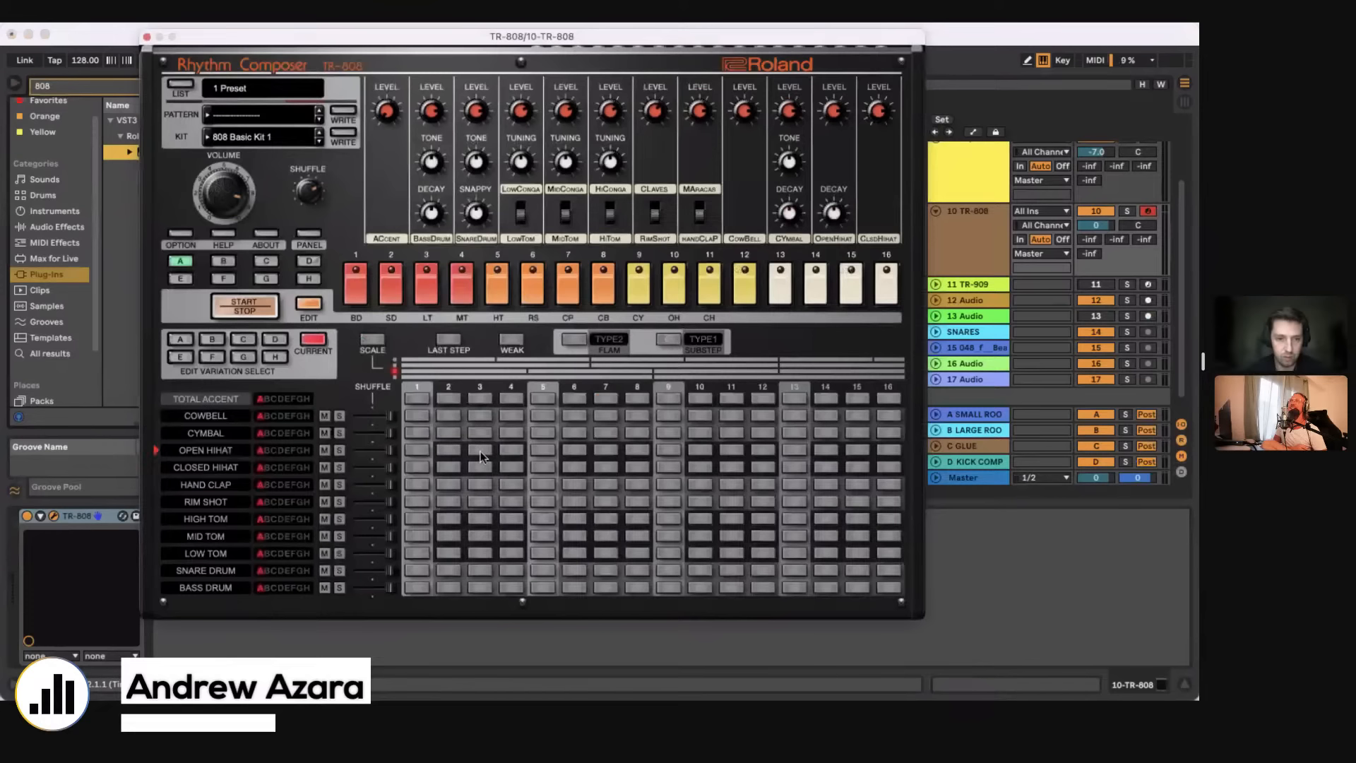
pyautogui.click(578, 449)
pyautogui.press('space')
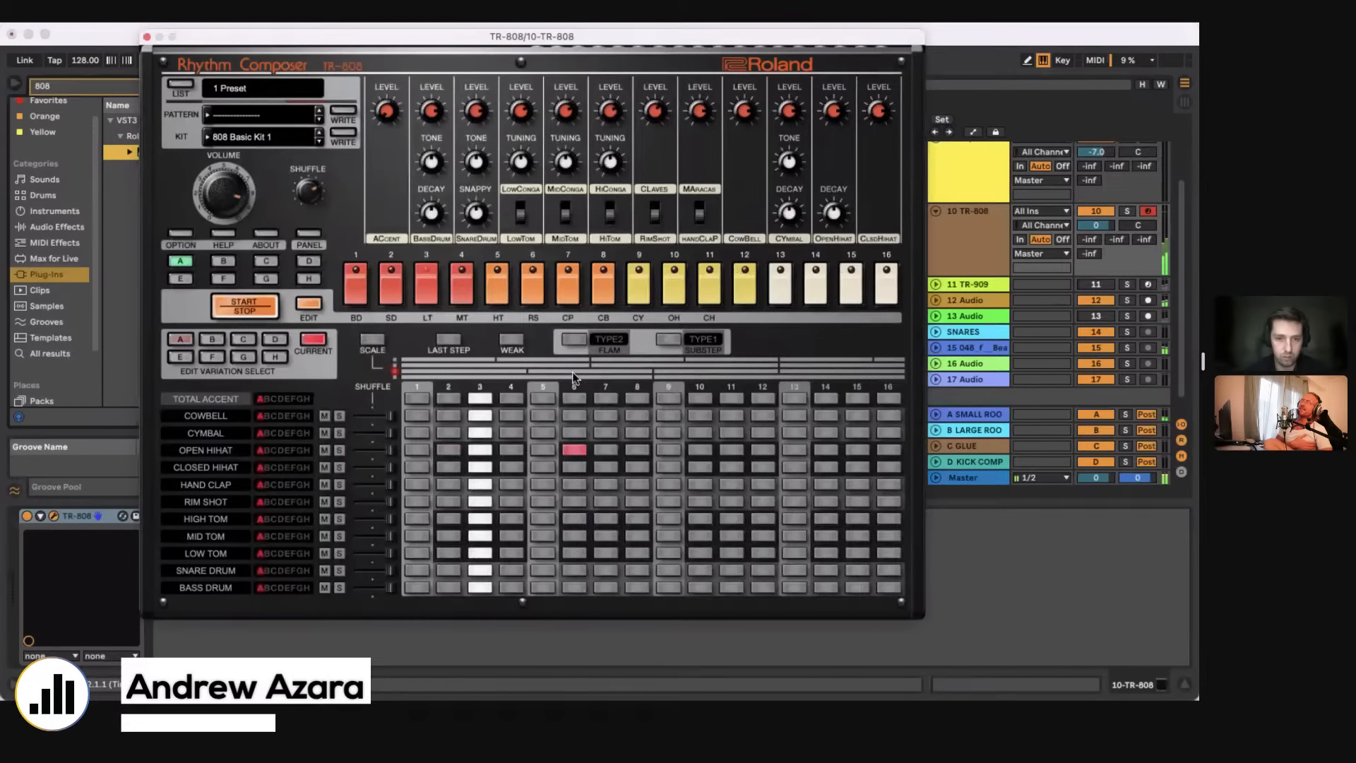
pyautogui.moveTo(228, 189)
pyautogui.moveTo(228, 189); pyautogui.dragTo(231, 194)
pyautogui.click(147, 38)
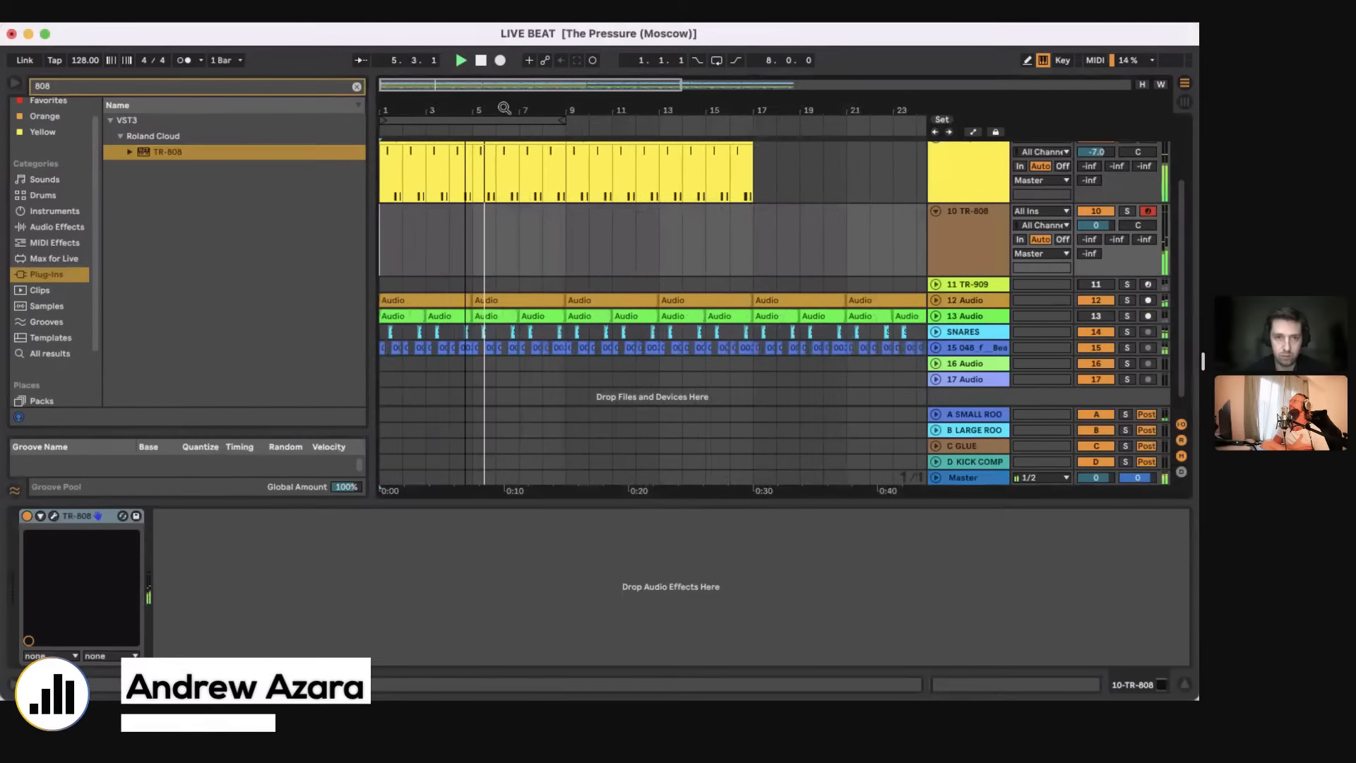
# Step: Turn on the arrangement loop, insert an audio track with 10-TR-808 as its input and arm it for recording
pyautogui.click(717, 61)
pyautogui.press('super+t')
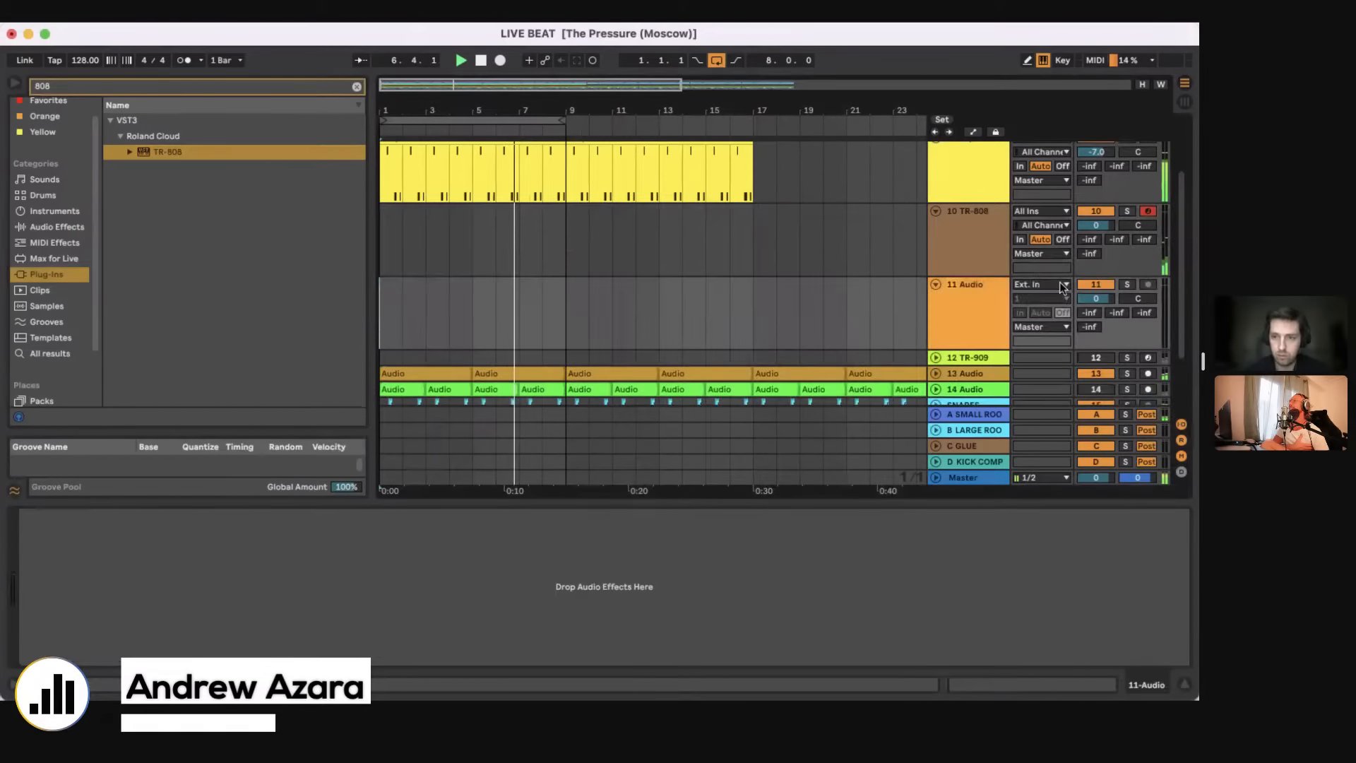
pyautogui.click(1063, 286)
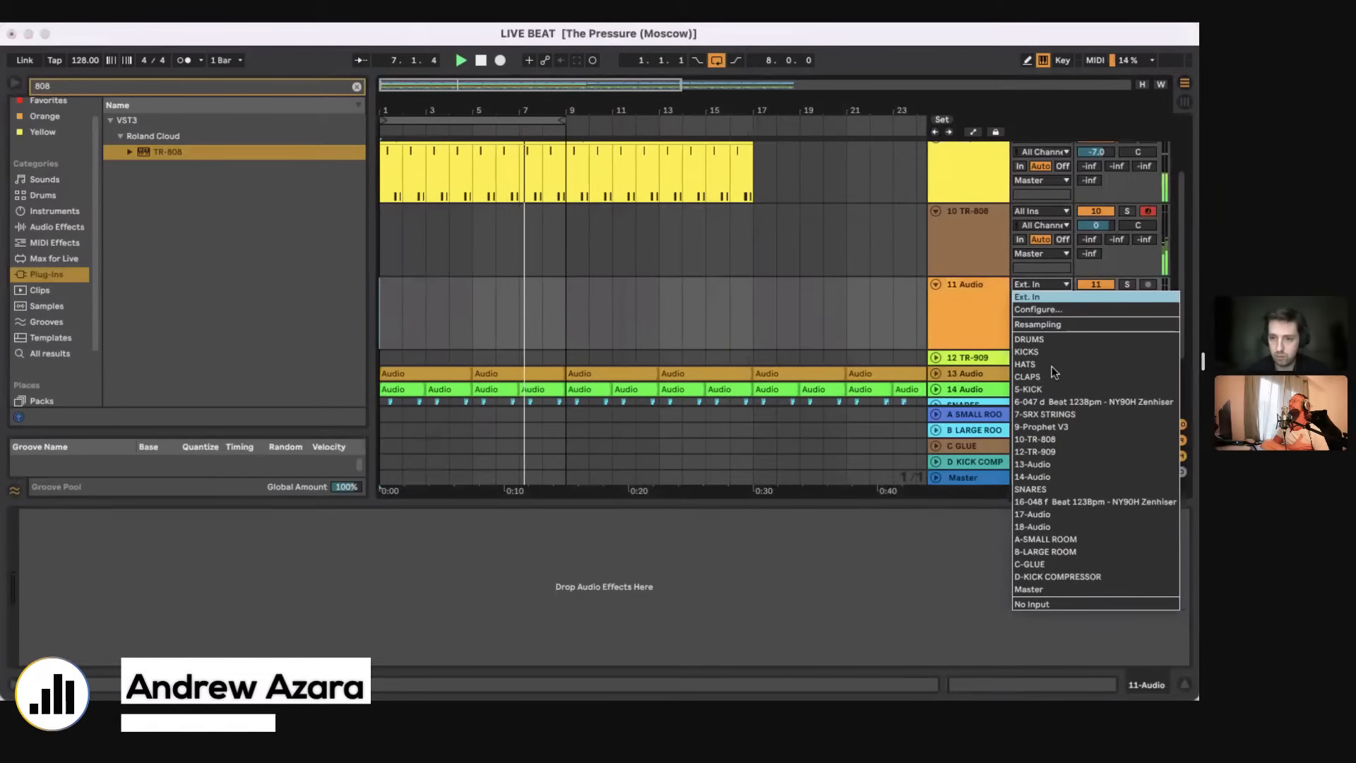
pyautogui.click(1045, 438)
pyautogui.click(1148, 285)
# Step: Record the TR-808 pattern onto the new audio track and fill the first four bars with one-bar clips
pyautogui.press('F9')
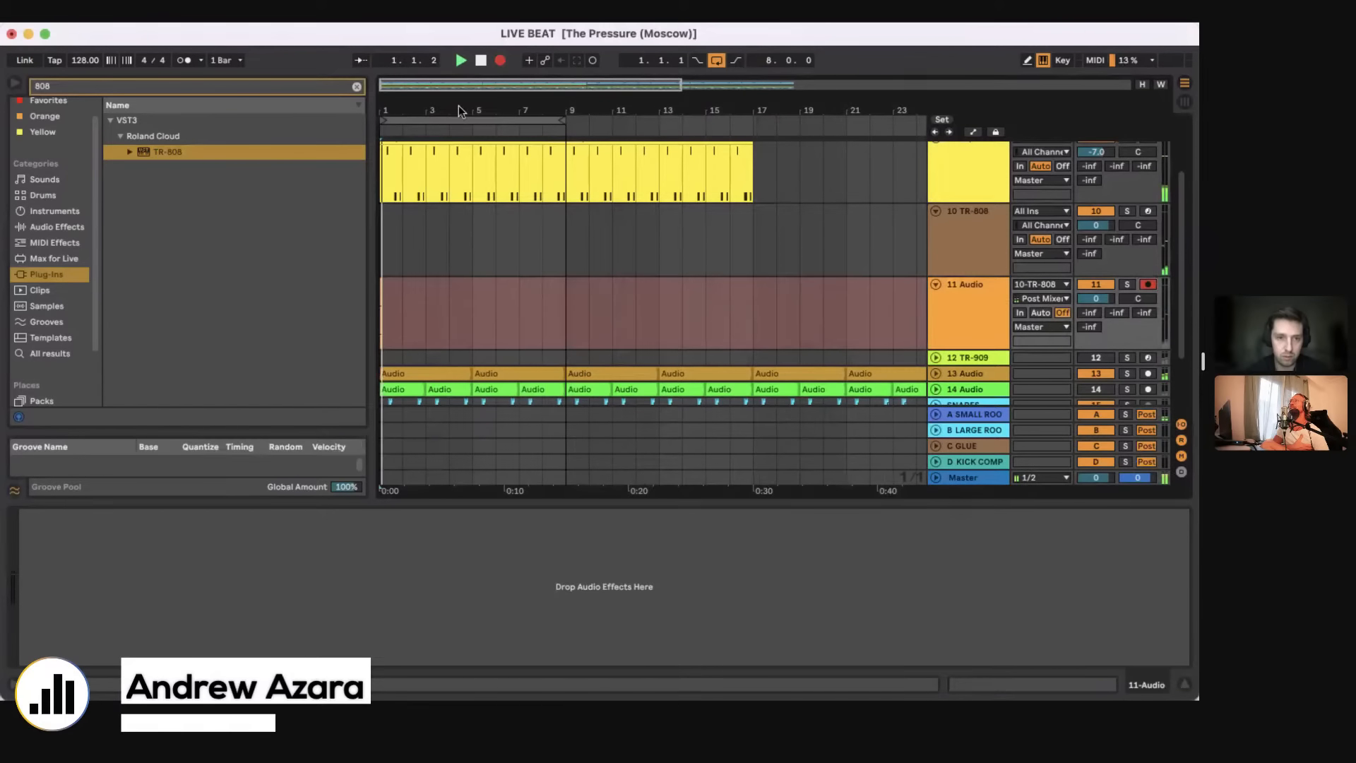
pyautogui.moveTo(385, 109); pyautogui.dragTo(462, 274)
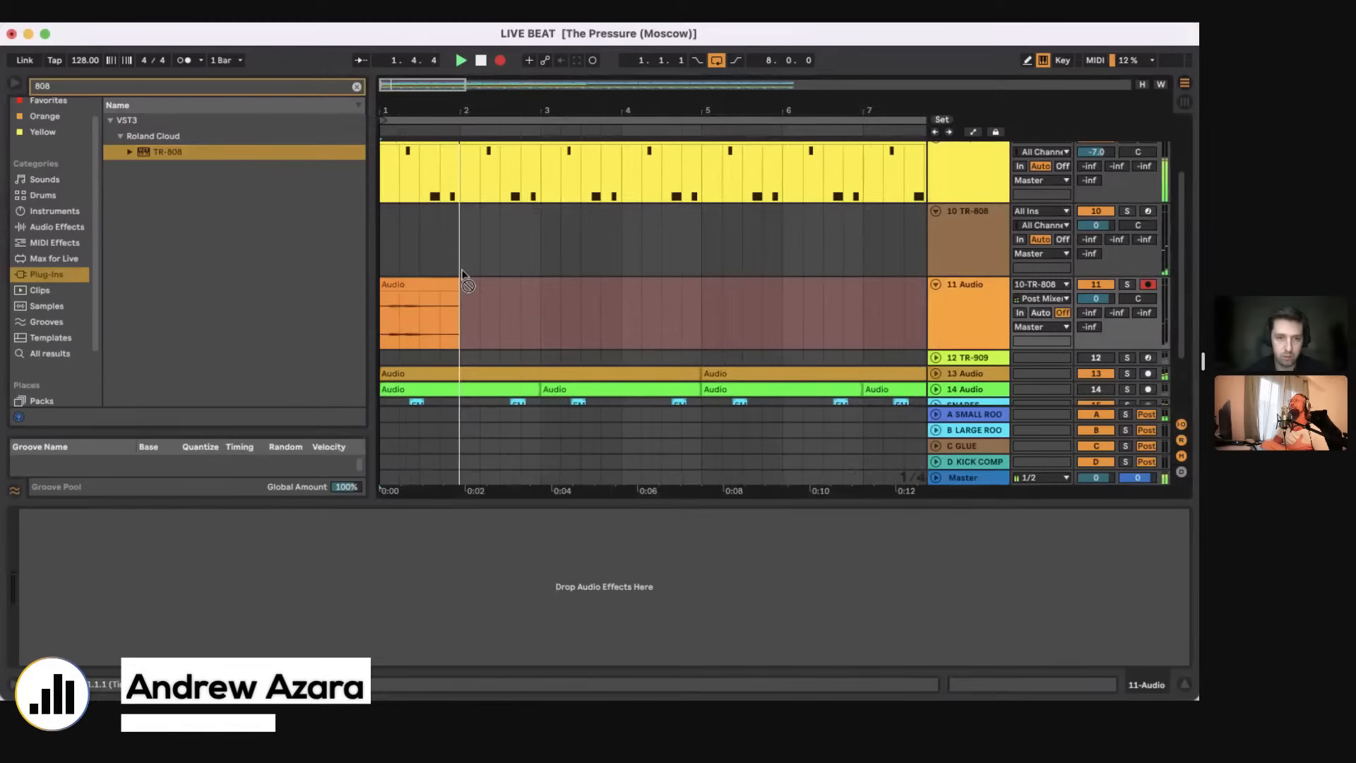
pyautogui.press('F9')
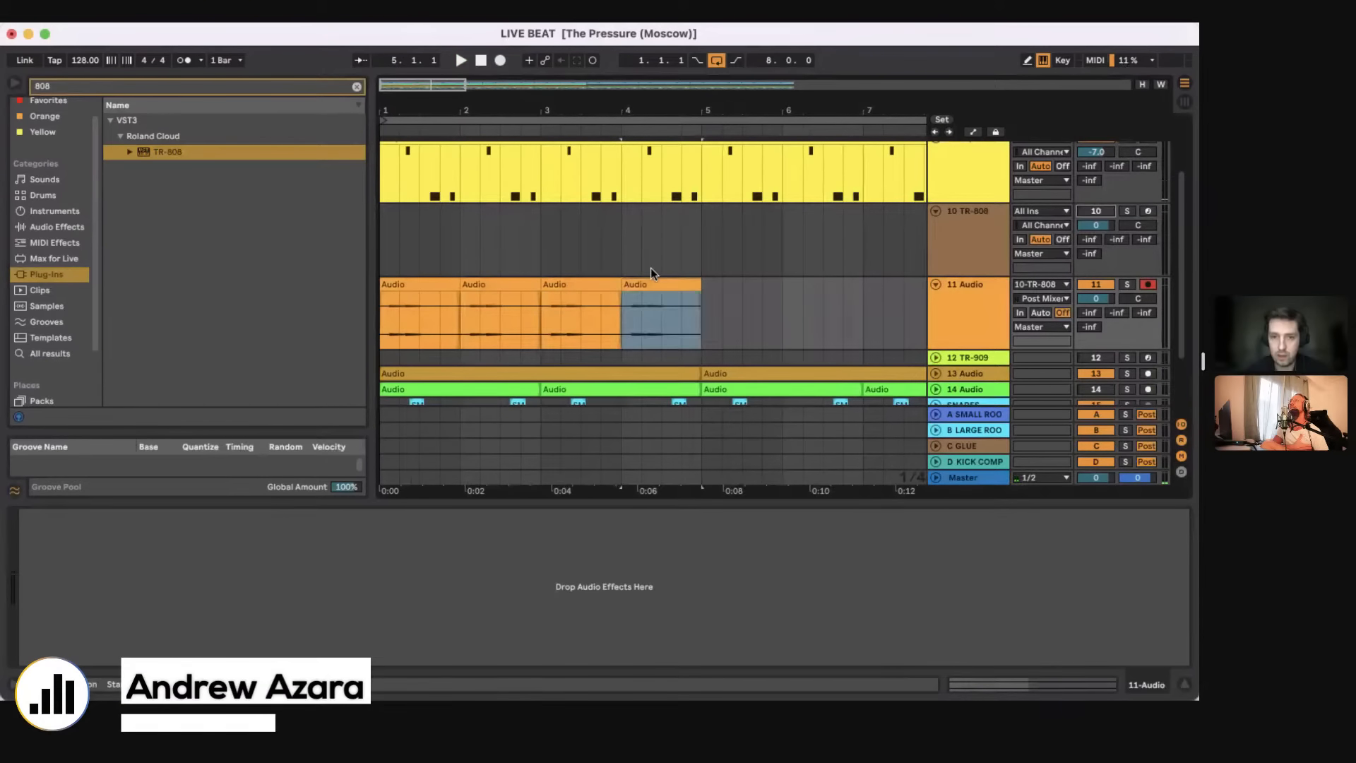
# Step: Unfold the 13 Audio track and audition the recorded TR-909 part in solo during playback
pyautogui.scroll(3, 934, 212)
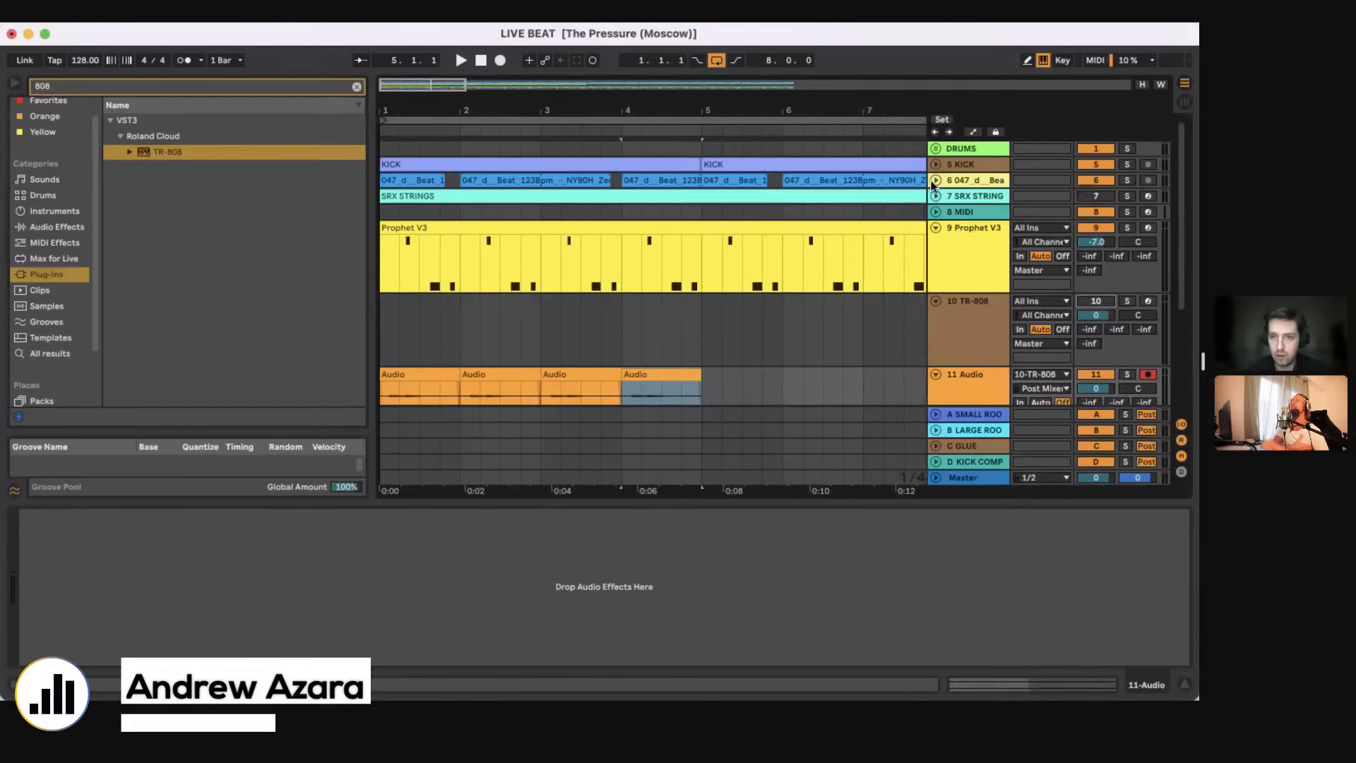
pyautogui.click(935, 181)
pyautogui.scroll(-5, 922, 318)
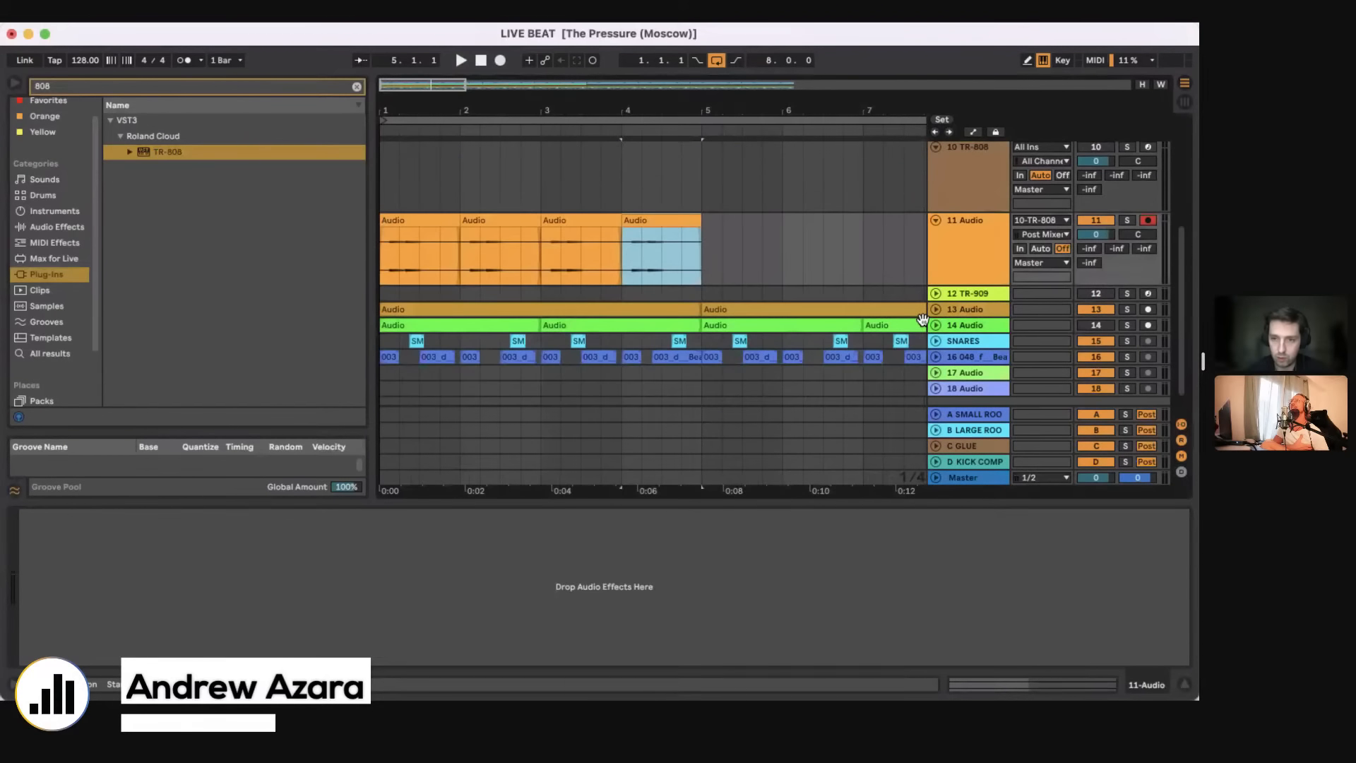
pyautogui.press('space')
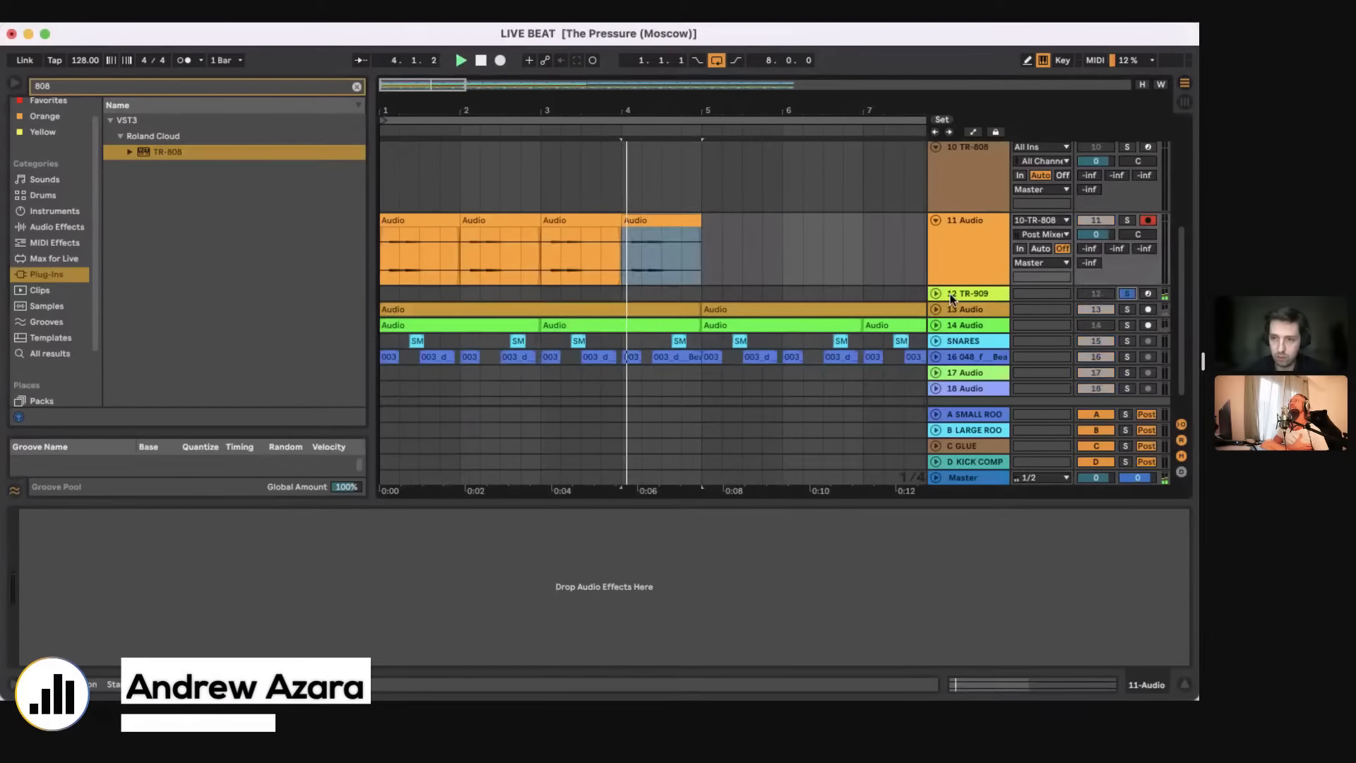
pyautogui.scroll(-2, 950, 298)
pyautogui.click(936, 278)
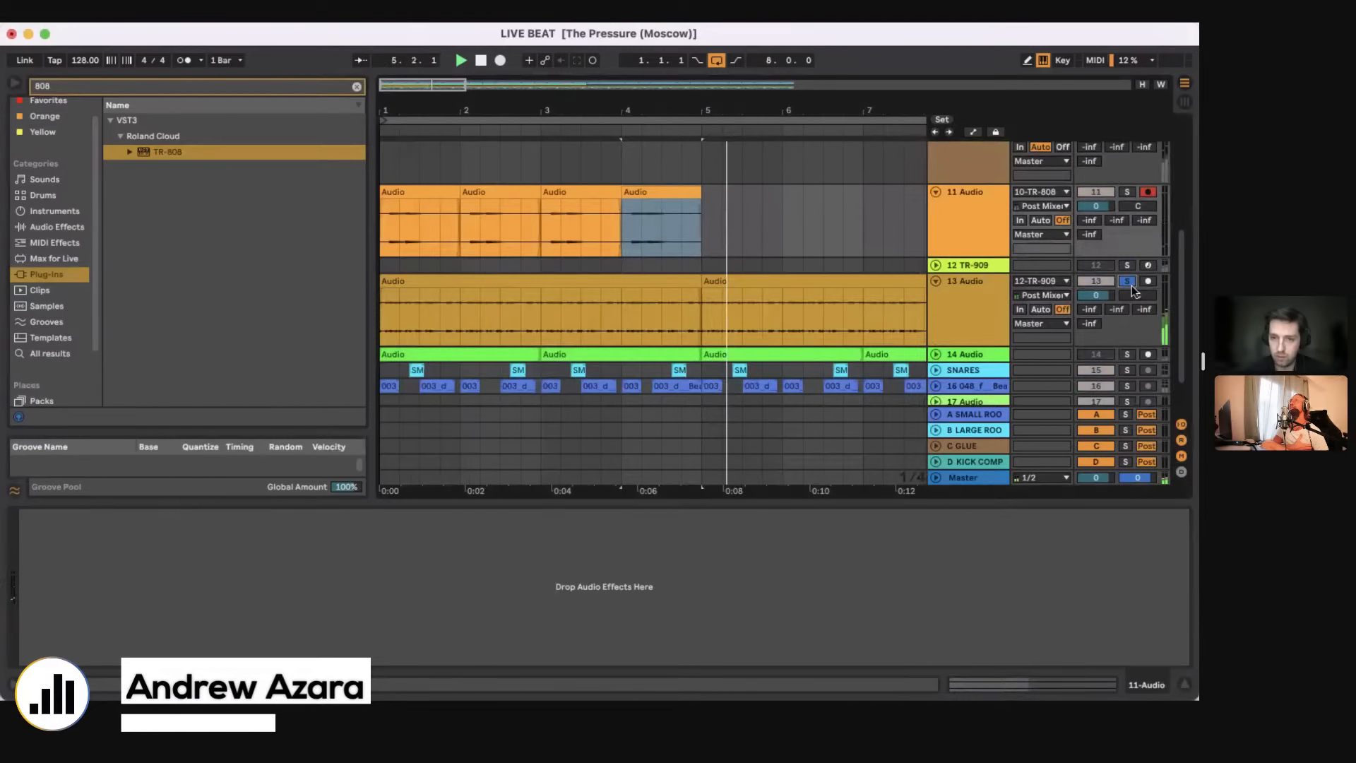
pyautogui.click(1128, 282)
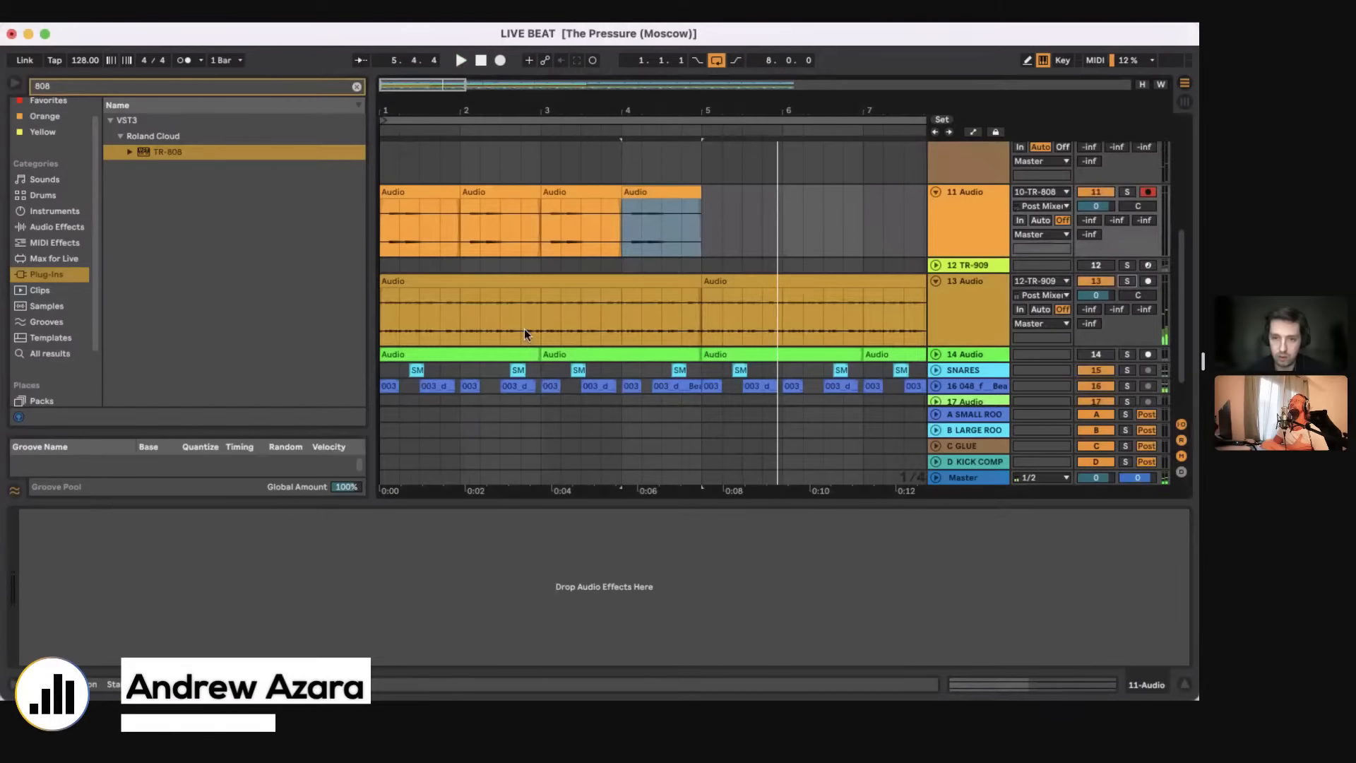
# Step: Duplicate the one-bar TR-808 audio clip until the clips reach bar 9
pyautogui.moveTo(560, 118); pyautogui.dragTo(559, 102)
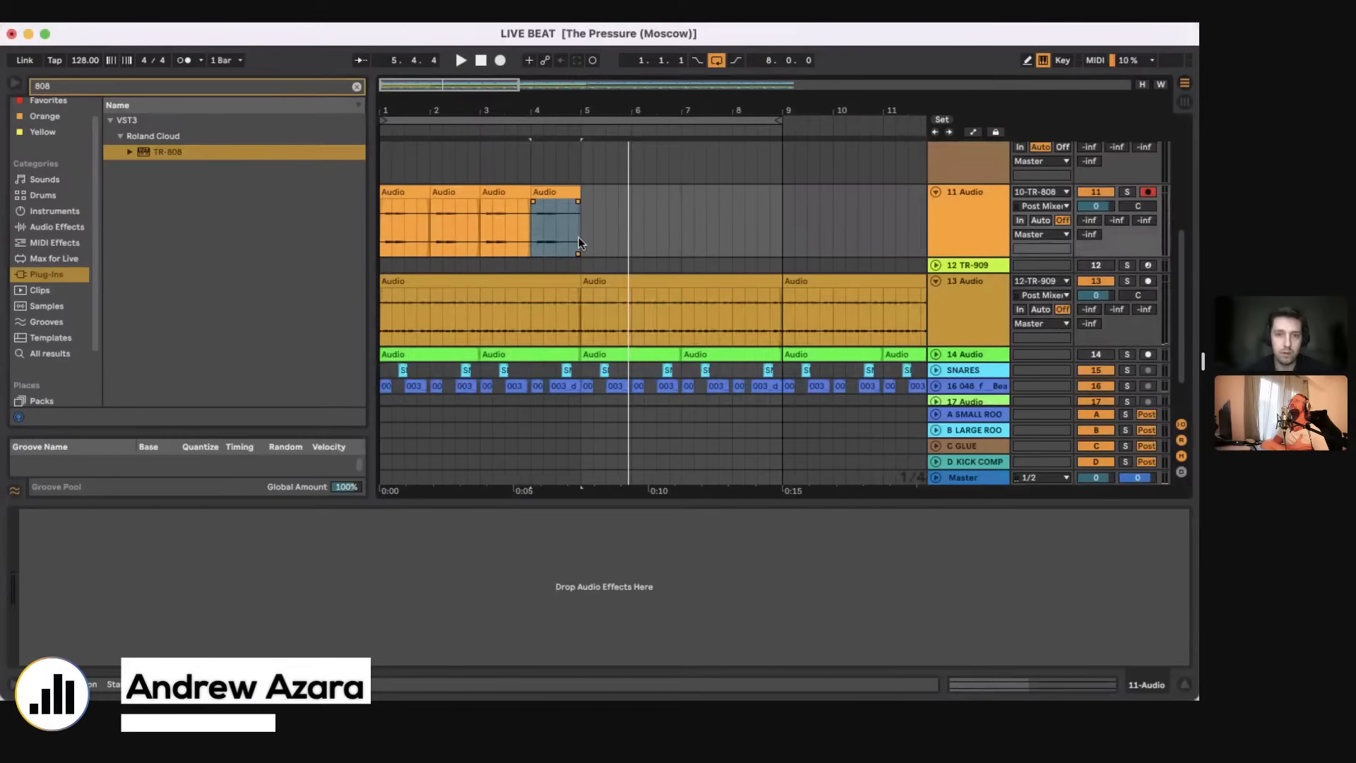
pyautogui.press('super+d')
pyautogui.press('super+d')
pyautogui.press('super+d')
pyautogui.press('super+d')
pyautogui.click(541, 234)
# Step: Play the loop, search the audio effects for eq and add Auto Filter to the Prophet V3 track
pyautogui.press('space')
pyautogui.scroll(4, 557, 216)
pyautogui.click(567, 194)
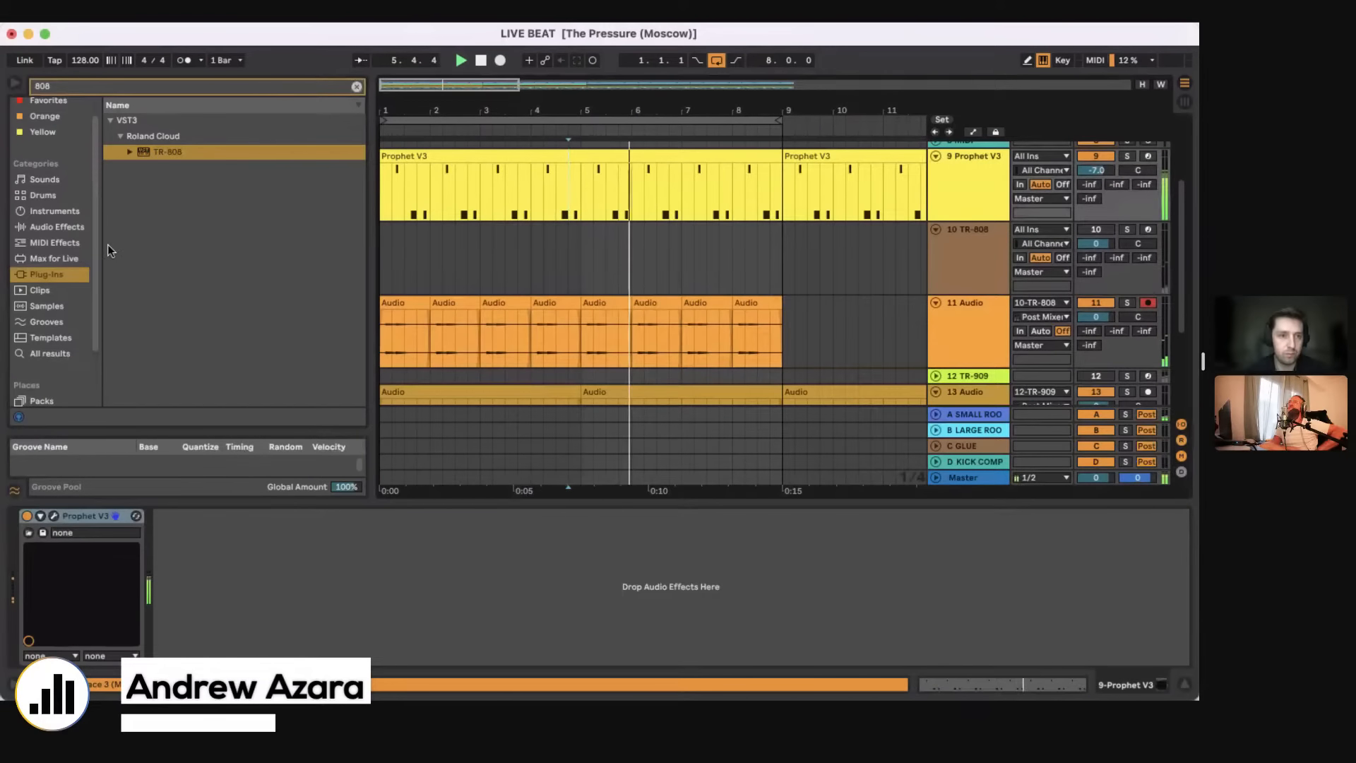
pyautogui.click(50, 249)
pyautogui.click(57, 88)
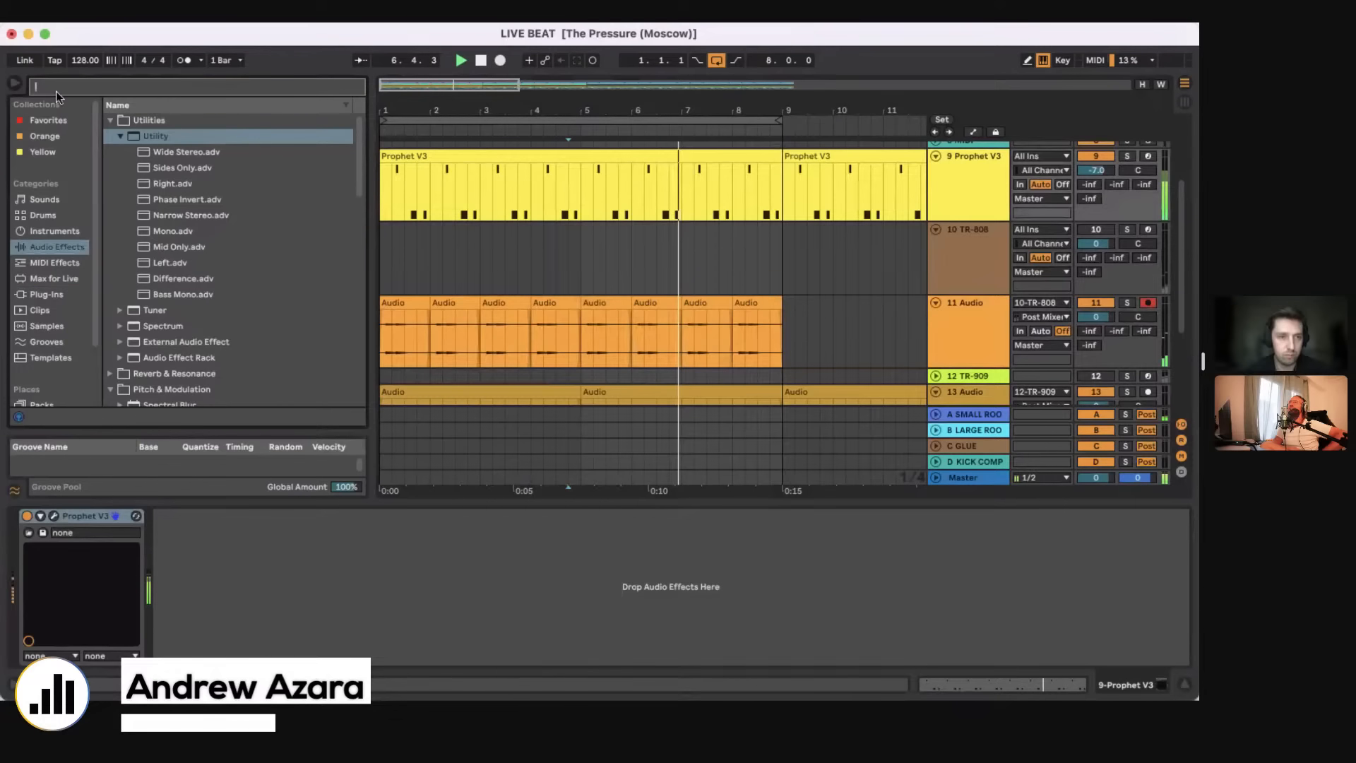
pyautogui.write('eq')
pyautogui.doubleClick(166, 213)
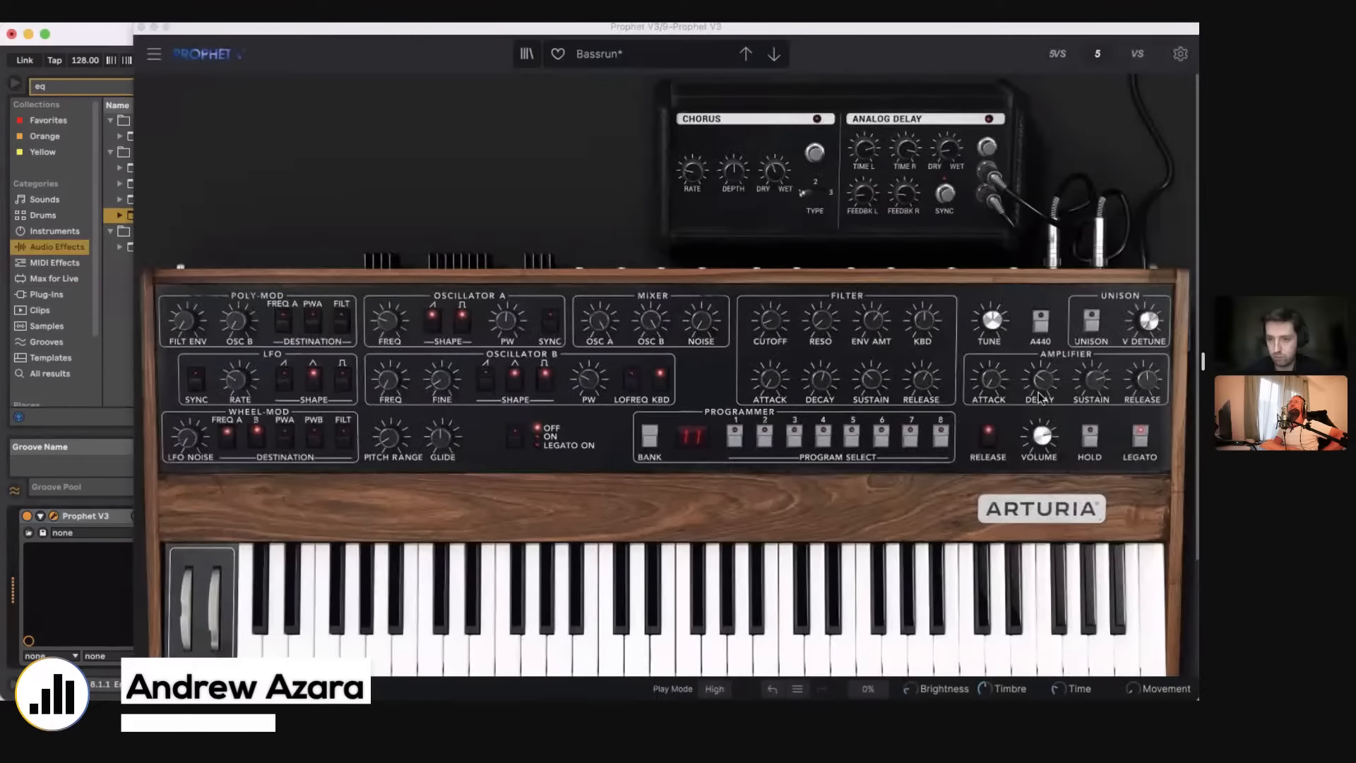
# Step: Adjust the Prophet V3 amplifier decay and filter envelope, set the cutoff to 16.60 Hz, and close the synth
pyautogui.click(1038, 396)
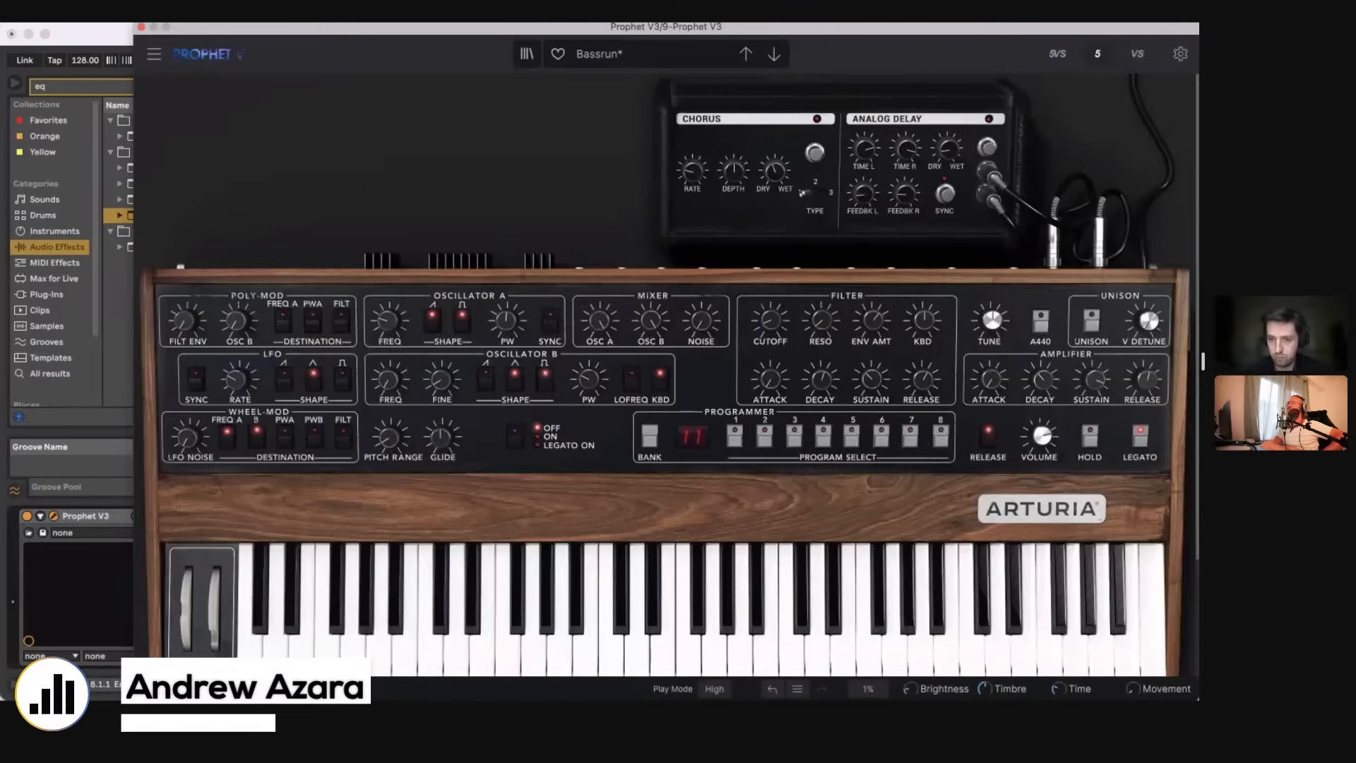
pyautogui.moveTo(876, 384); pyautogui.dragTo(821, 377)
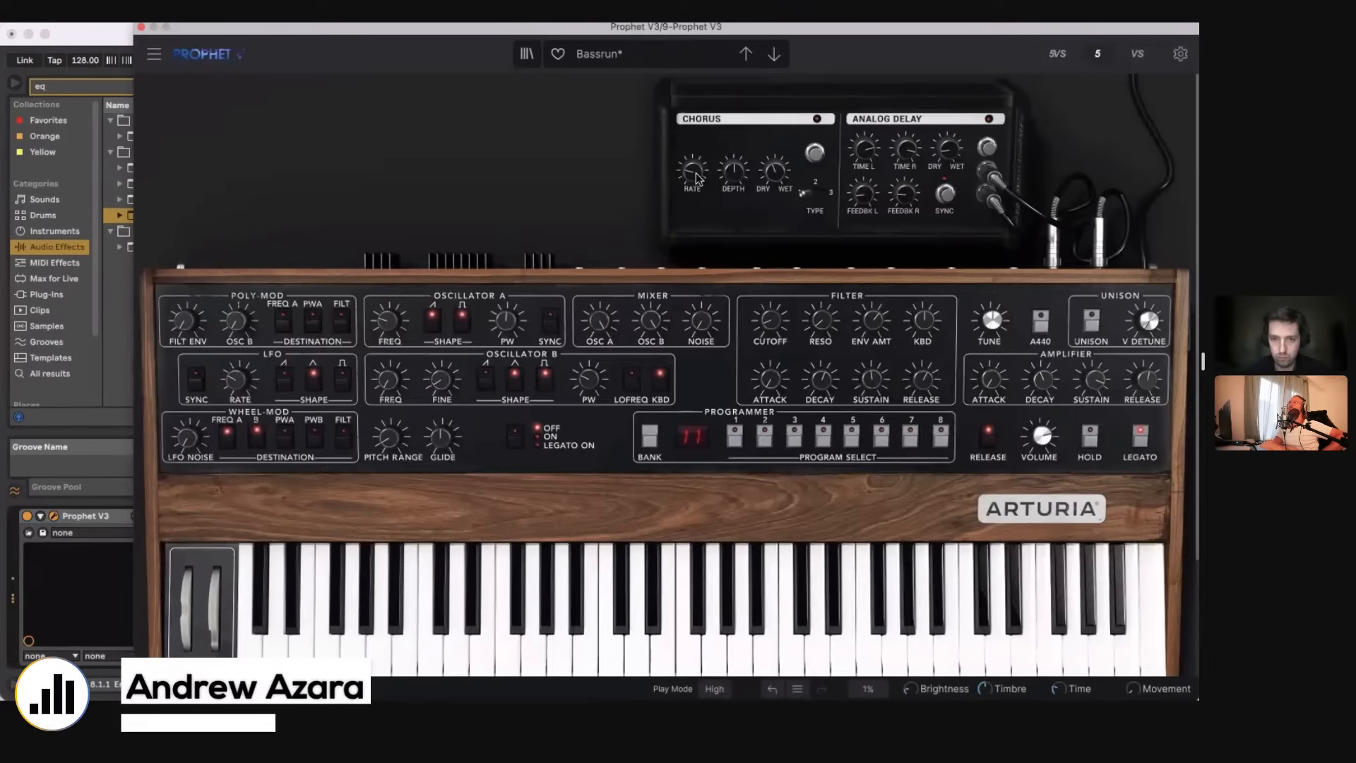
pyautogui.moveTo(770, 320); pyautogui.dragTo(770, 326)
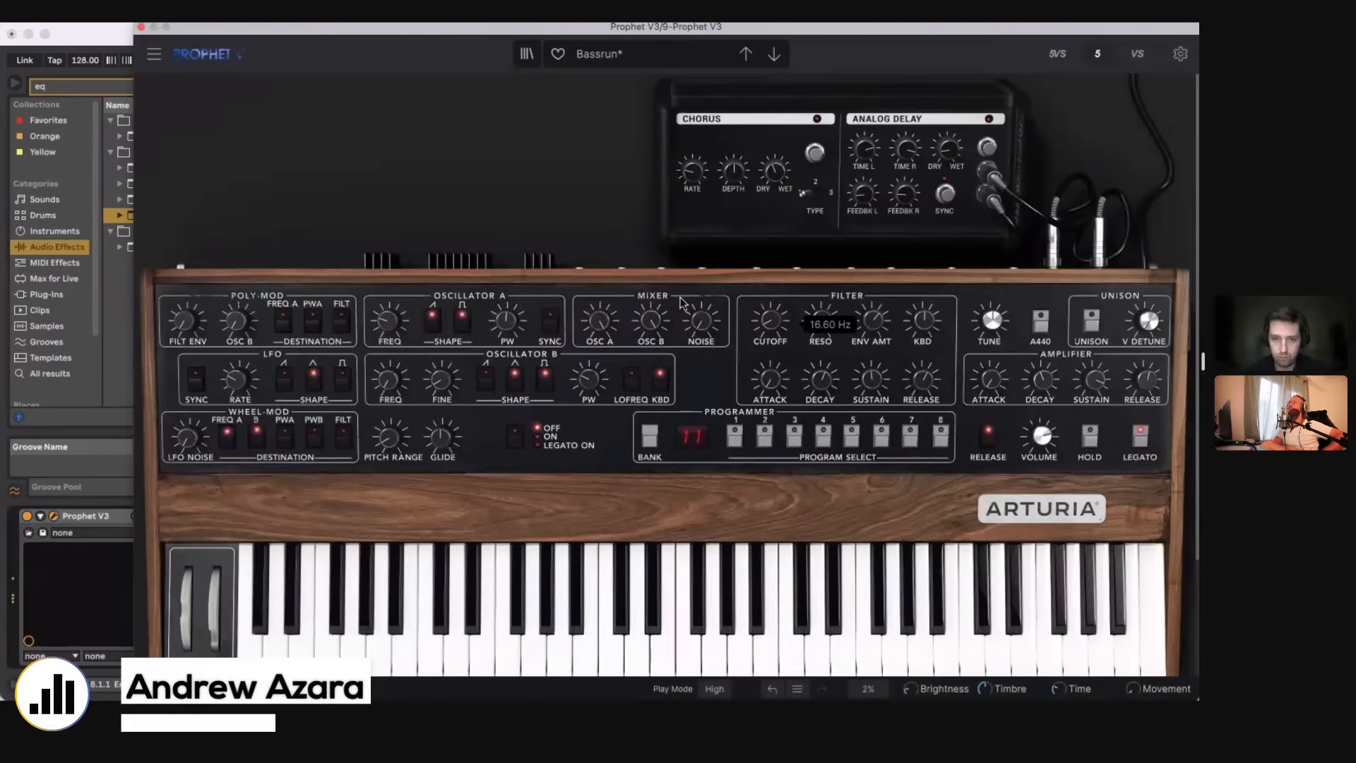
pyautogui.click(141, 27)
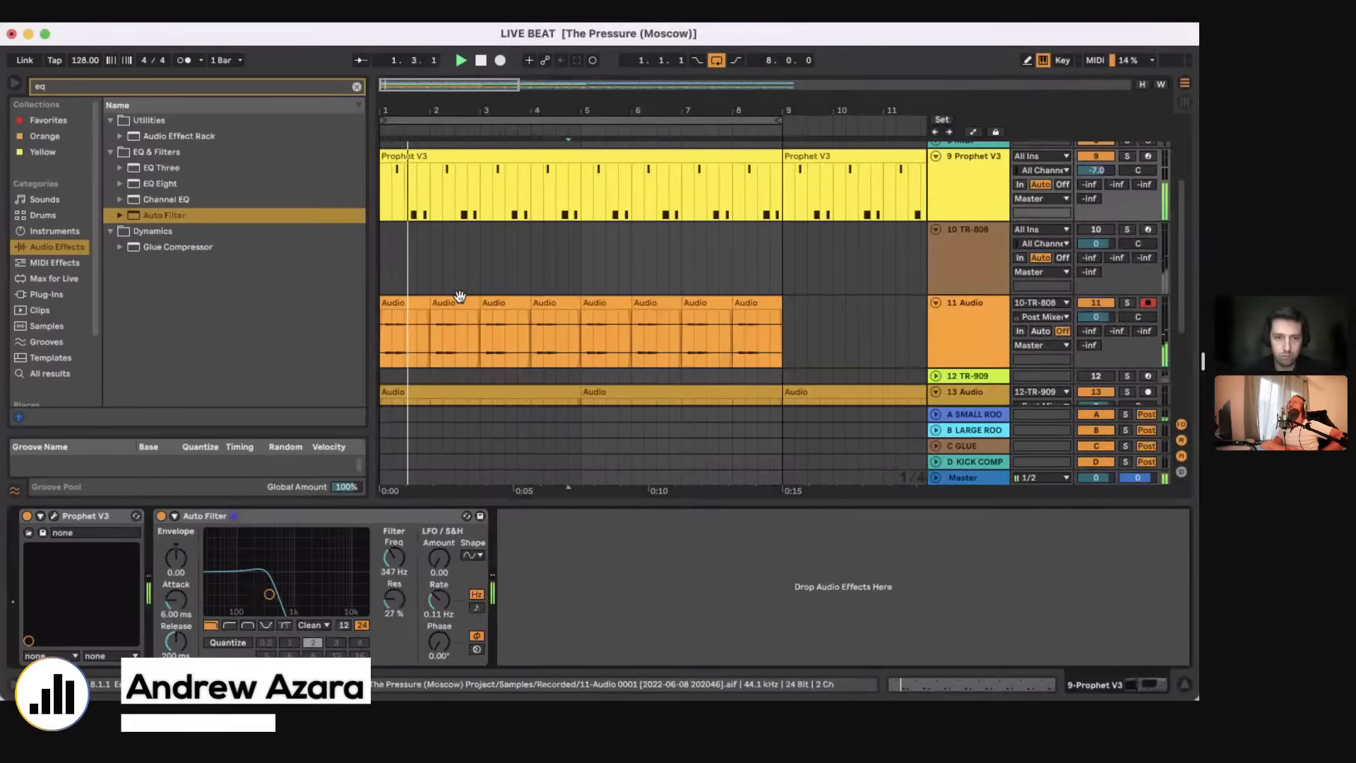
# Step: Stop playback, unfold track 16 048_f Beat, select its first four bars and set the loop length to four bars
pyautogui.scroll(2, 460, 296)
pyautogui.scroll(-5, 413, 303)
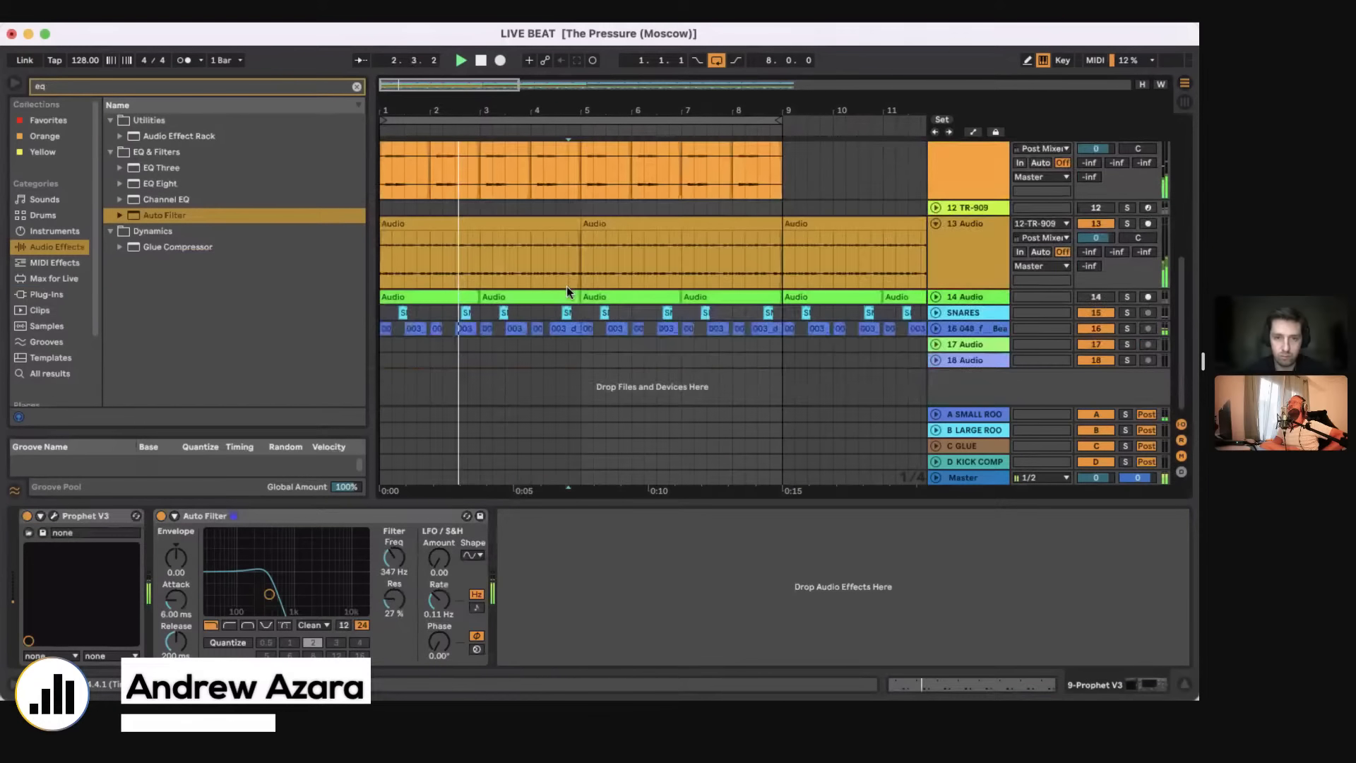
pyautogui.click(470, 374)
pyautogui.press('space')
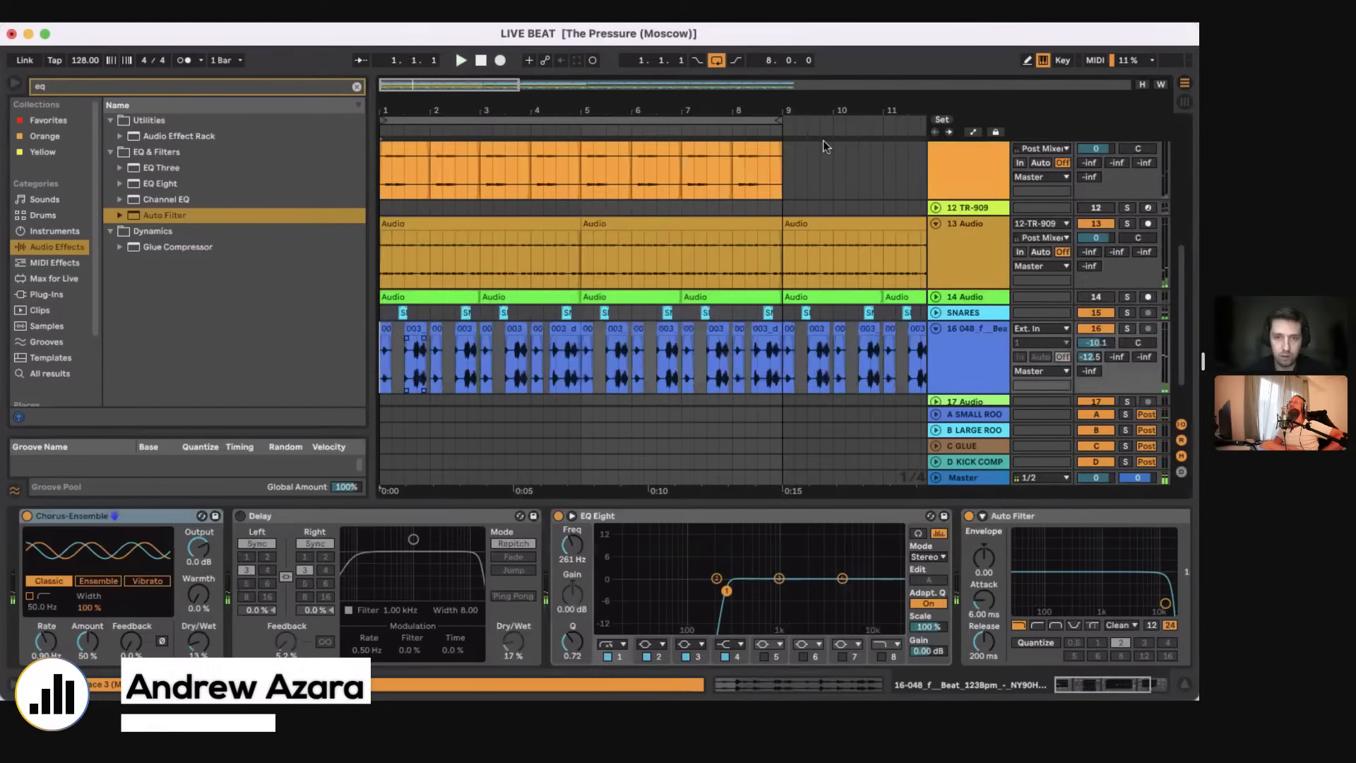
pyautogui.moveTo(573, 129); pyautogui.dragTo(579, 128)
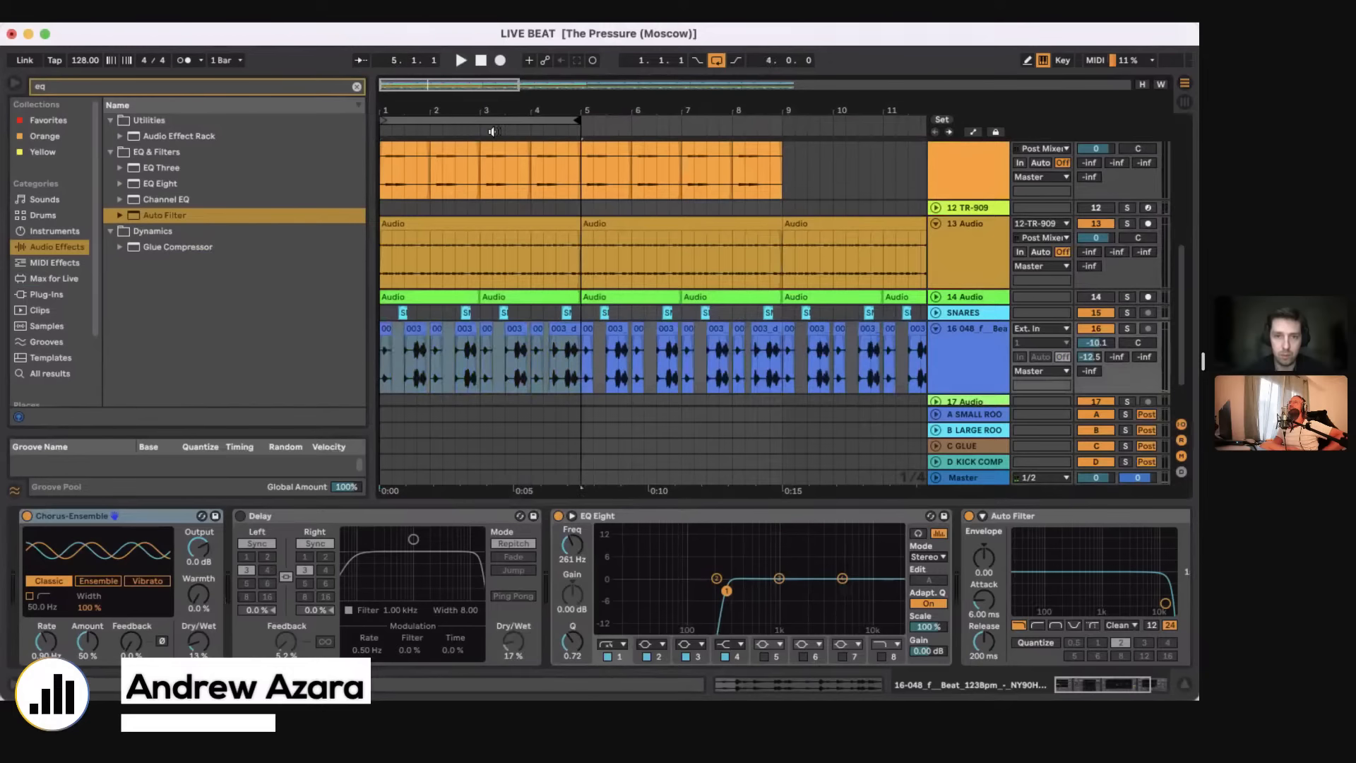
# Step: Play the four-bar loop and duplicate the first four bars of clips on track 16 048_f Beat twice
pyautogui.press('z')
pyautogui.click(1095, 328)
pyautogui.press('space')
pyautogui.click(563, 376)
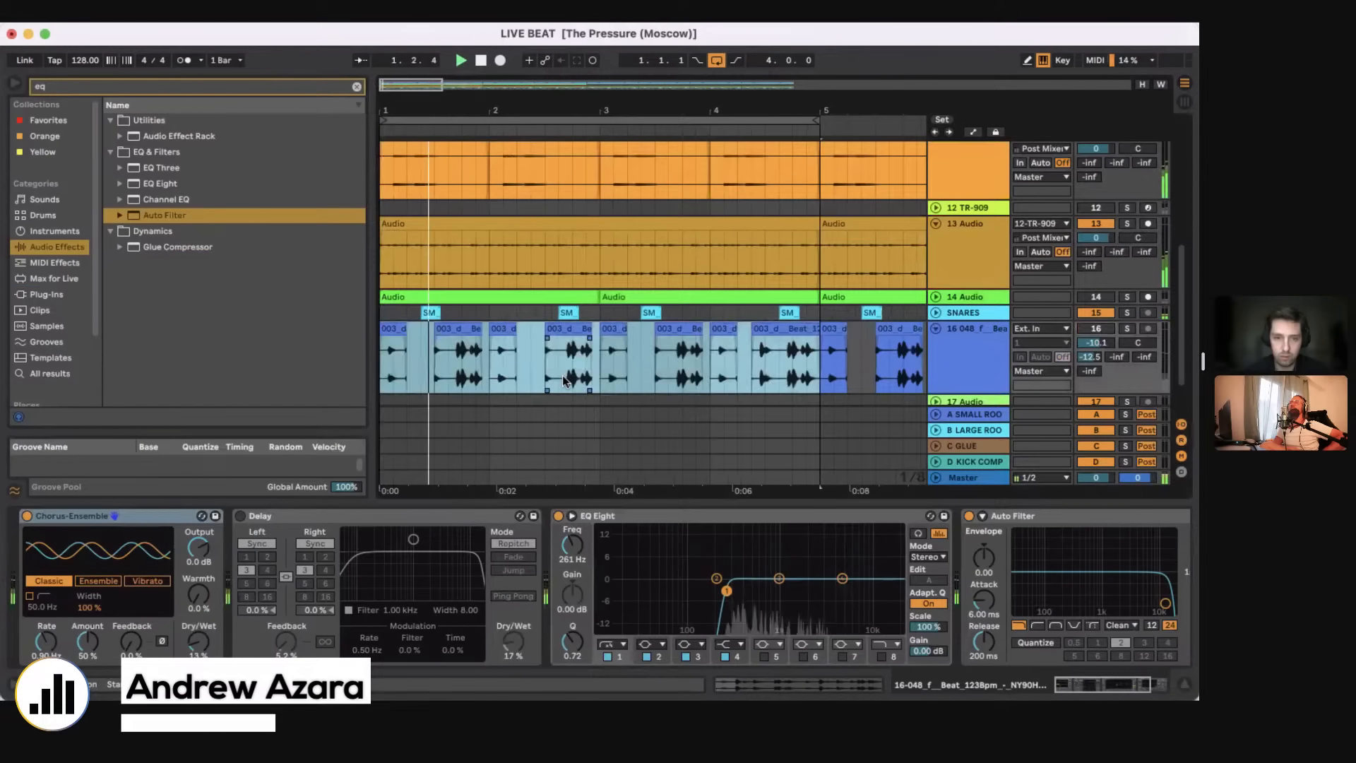
pyautogui.click(601, 383)
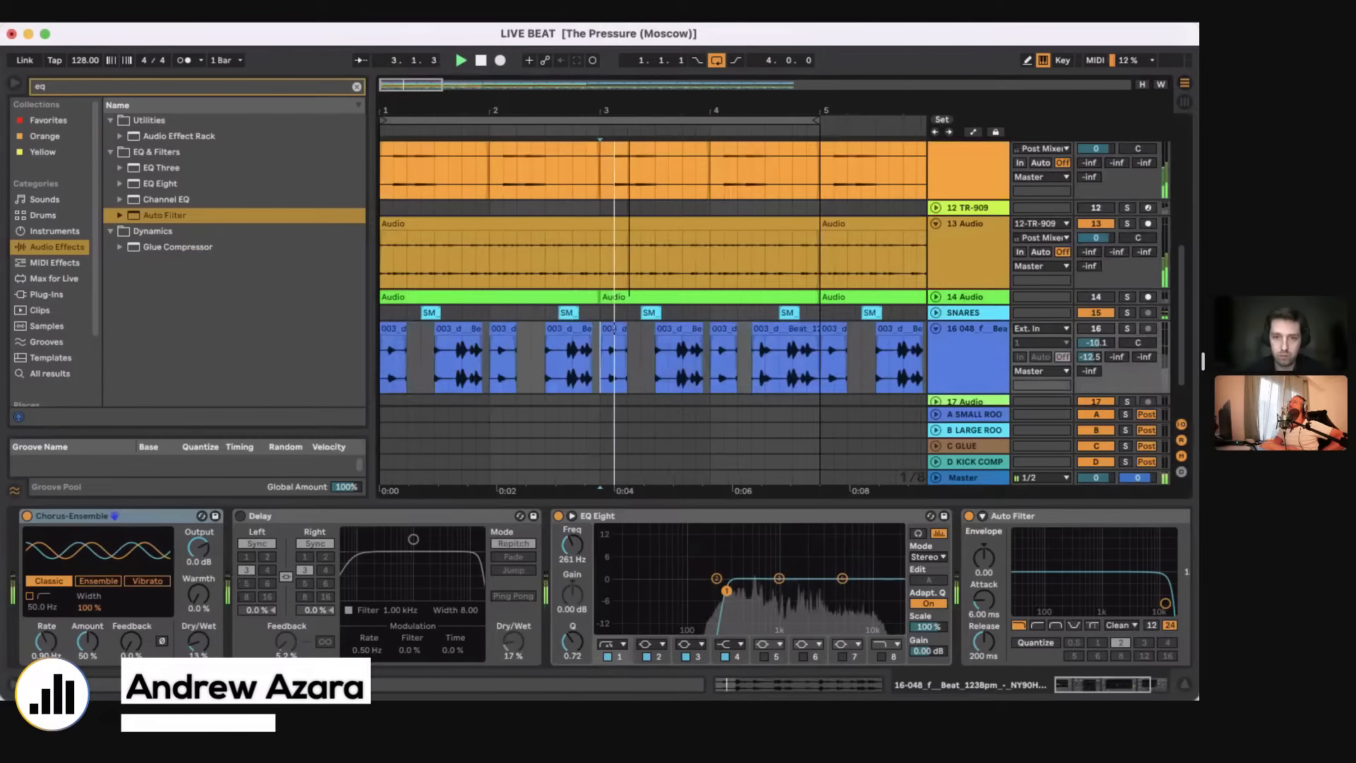
pyautogui.press('-')
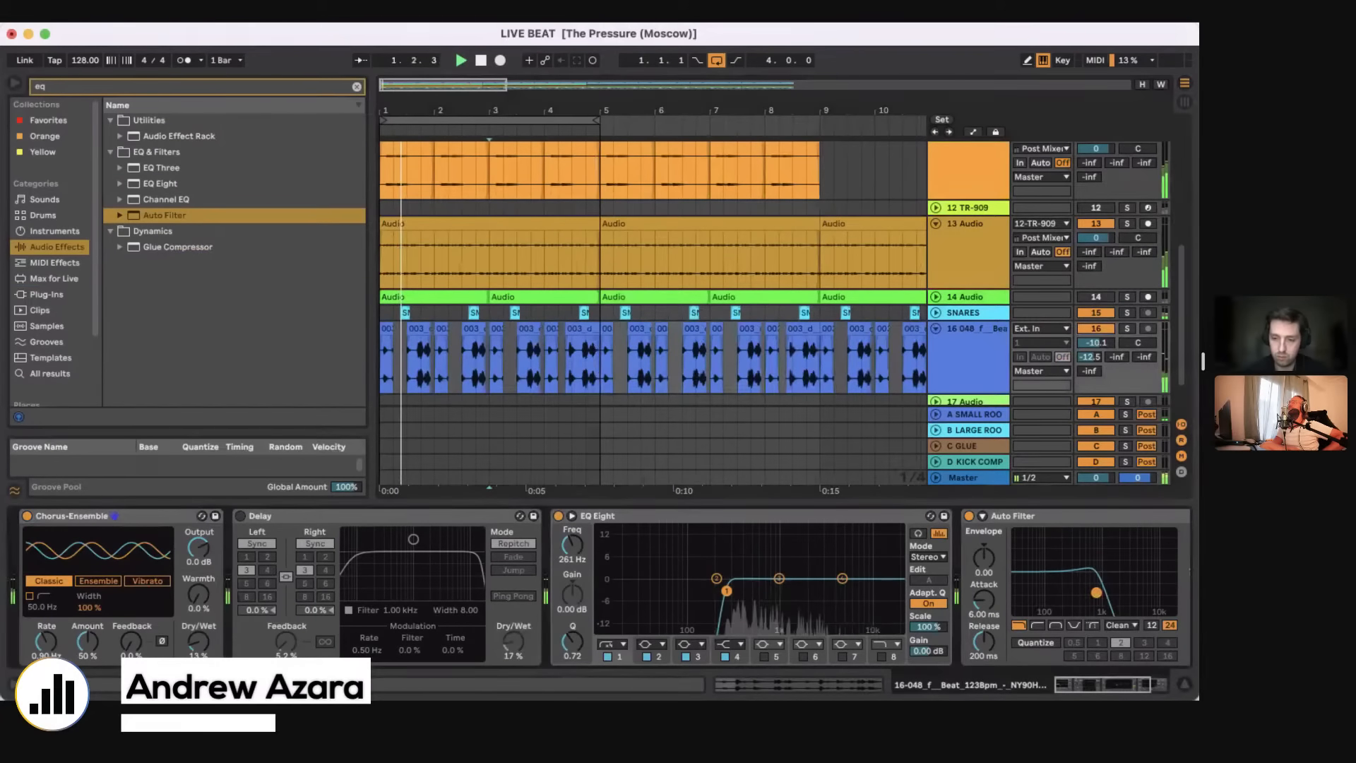
pyautogui.click(590, 382)
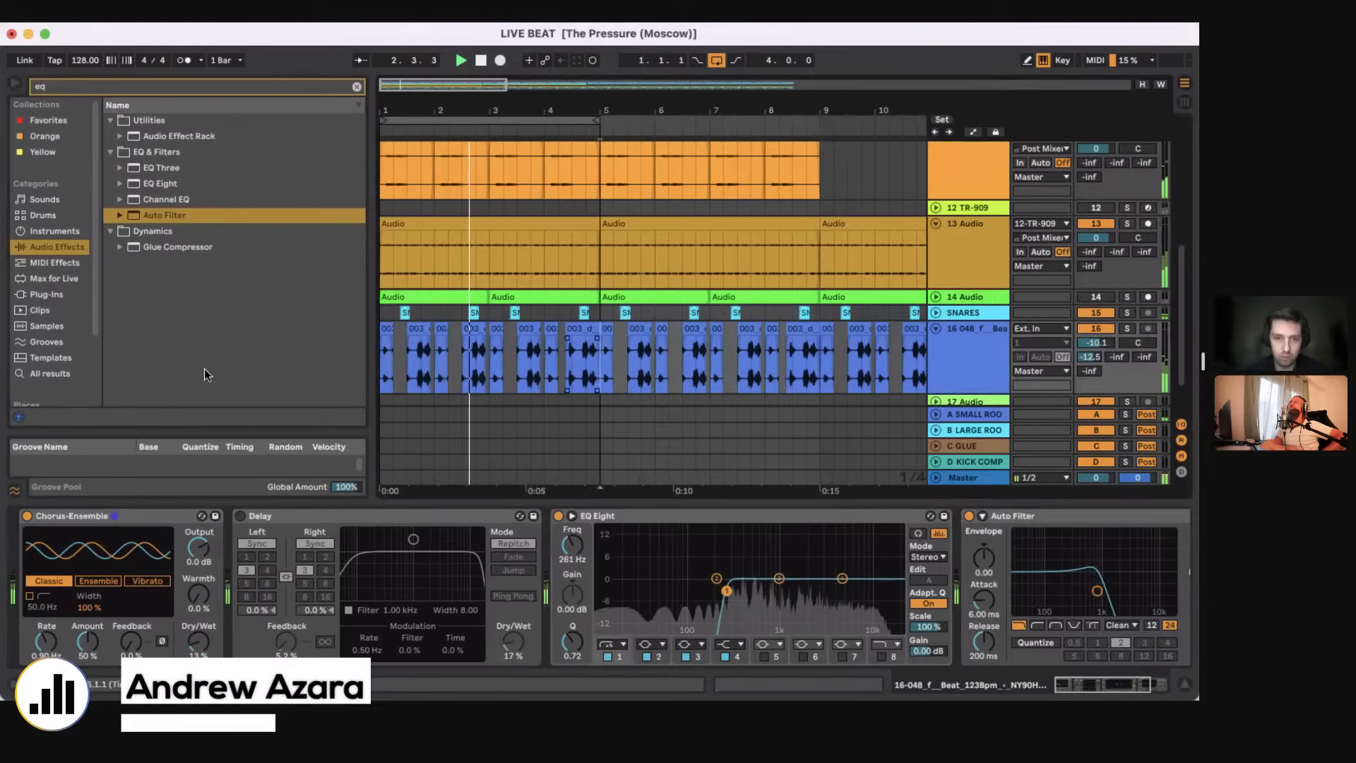
pyautogui.press('super+d')
pyautogui.press('super+d')
# Step: Duplicate the first four bars across all tracks to bar 5 and extend the loop to eight bars
pyautogui.scroll(-1, 600, 269)
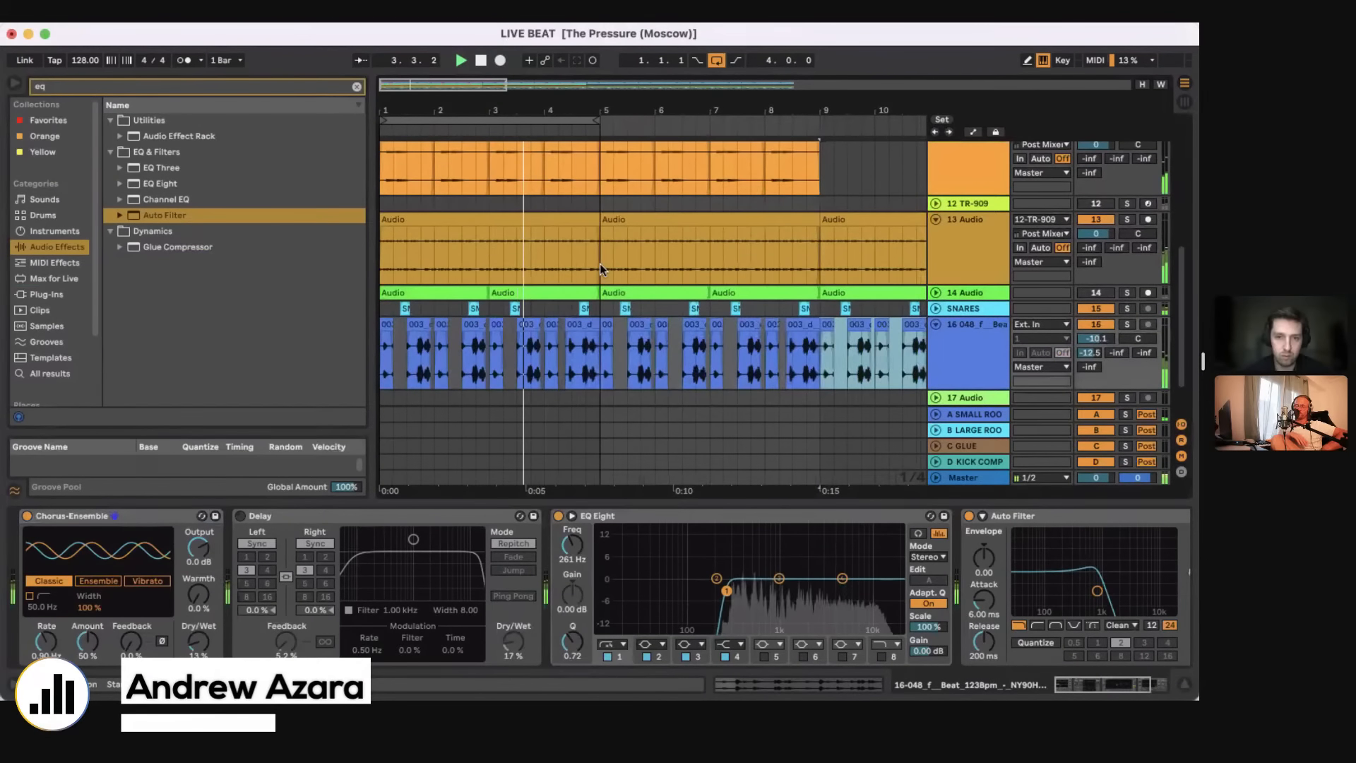
pyautogui.scroll(5, 599, 267)
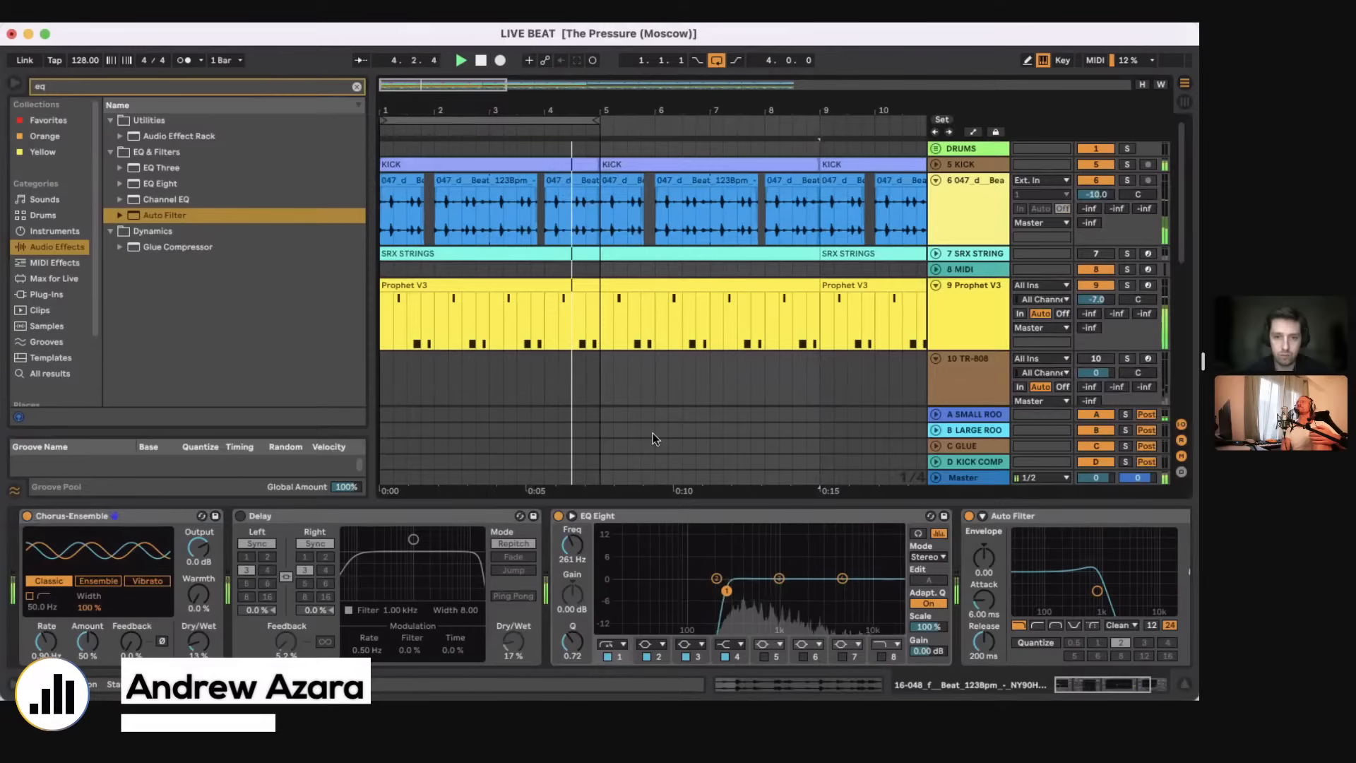
pyautogui.moveTo(601, 478); pyautogui.dragTo(317, 107)
pyautogui.press('super+d')
pyautogui.press('-')
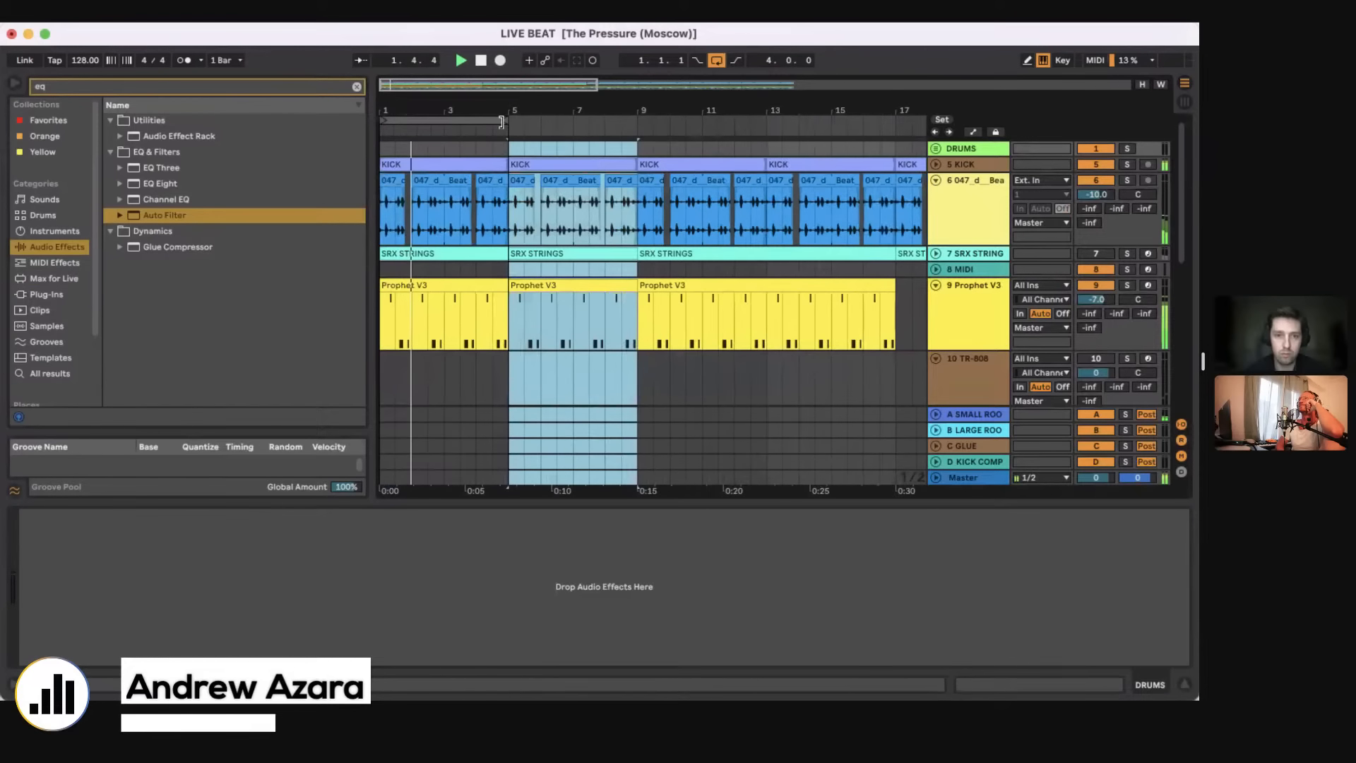
pyautogui.moveTo(501, 121); pyautogui.dragTo(634, 122)
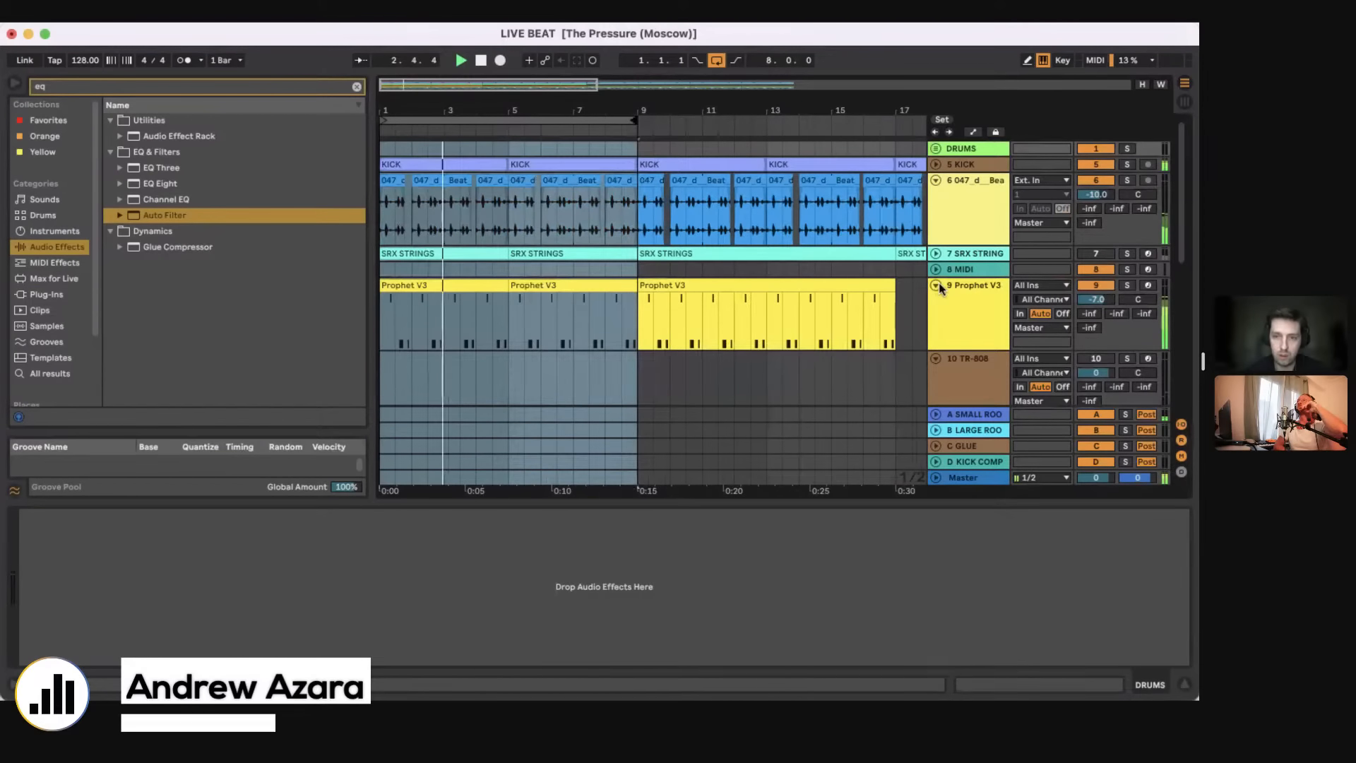
# Step: Unfold track 7 SRX STRINGS, loop its first four-bar clip and set the track volume to -17.7 dB
pyautogui.click(936, 253)
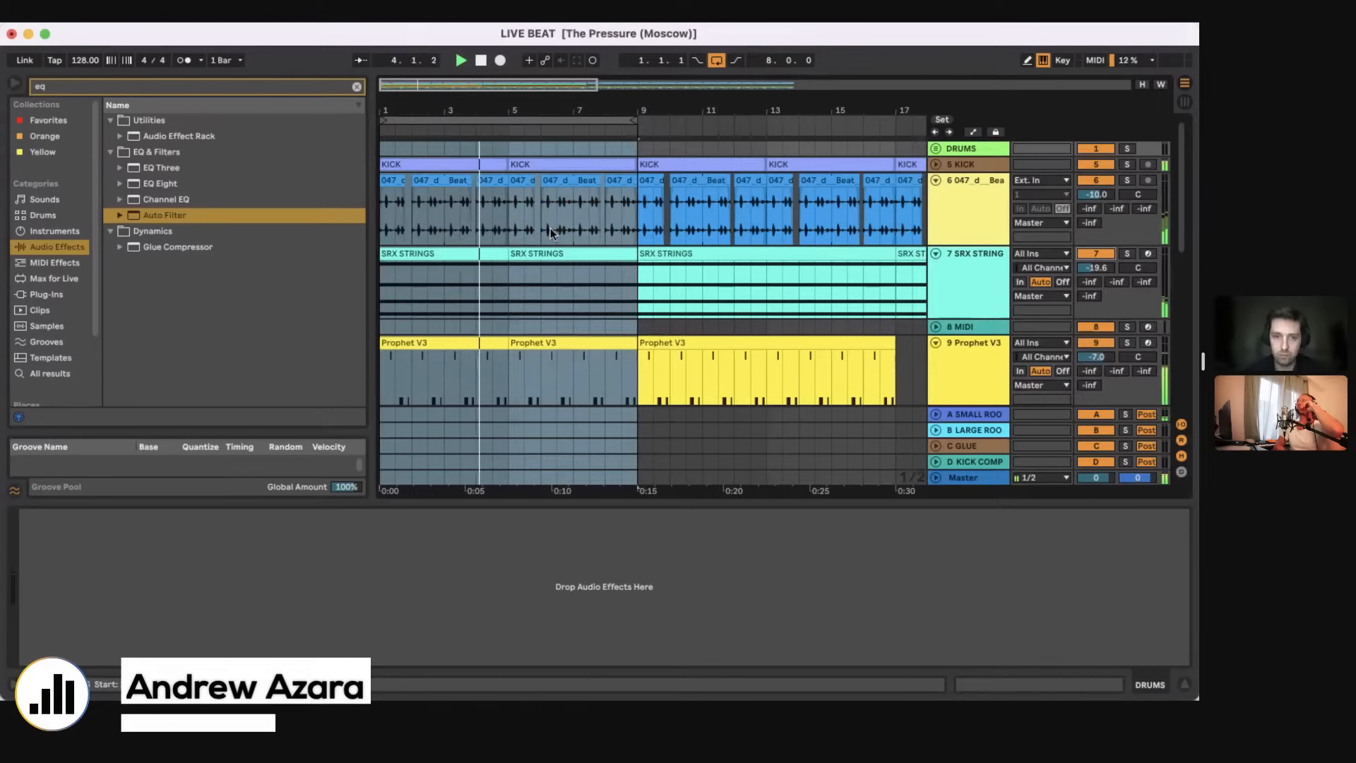
pyautogui.click(484, 254)
pyautogui.press('super+l')
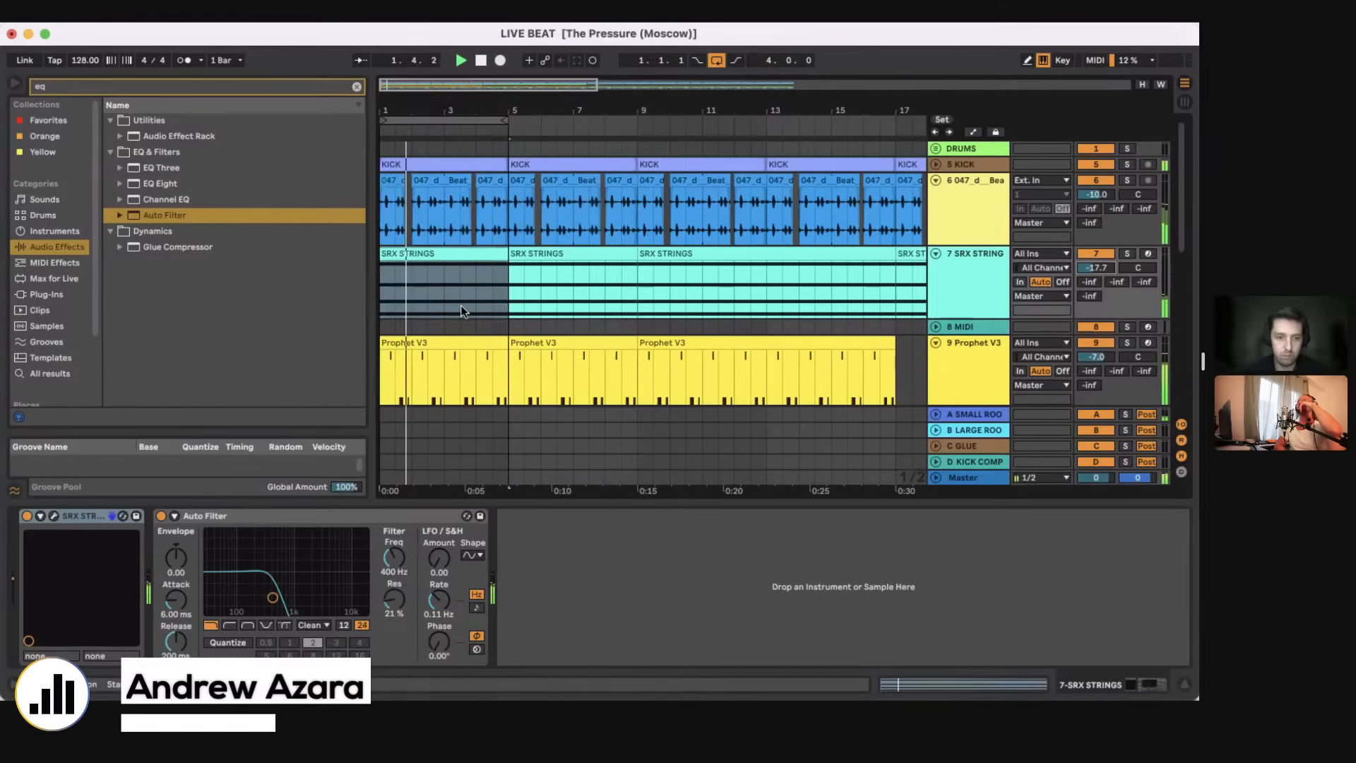
# Step: Open the first SRX STRINGS clip and lower its D#3 note two semitones to C#3
pyautogui.doubleClick(439, 257)
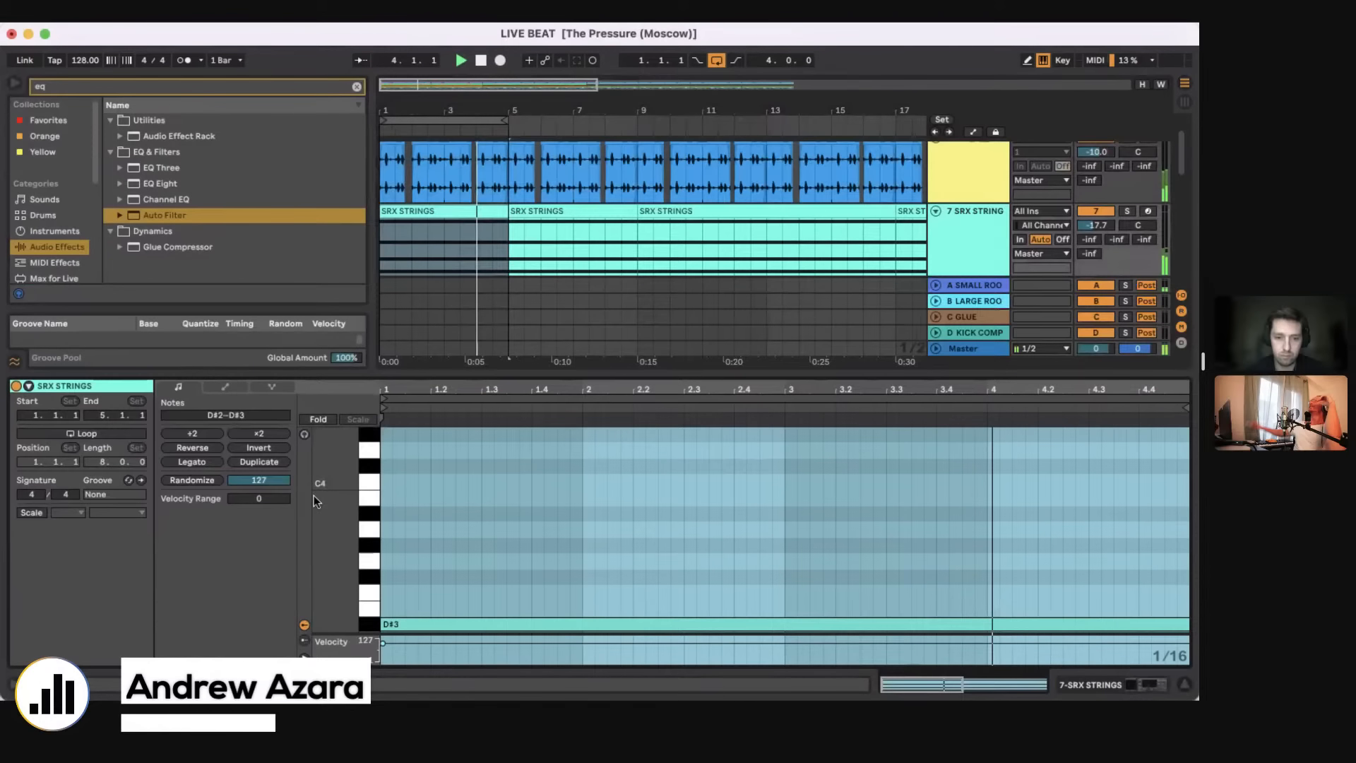
pyautogui.scroll(-3, 633, 550)
pyautogui.click(609, 506)
pyautogui.press('Down')
pyautogui.press('Down')
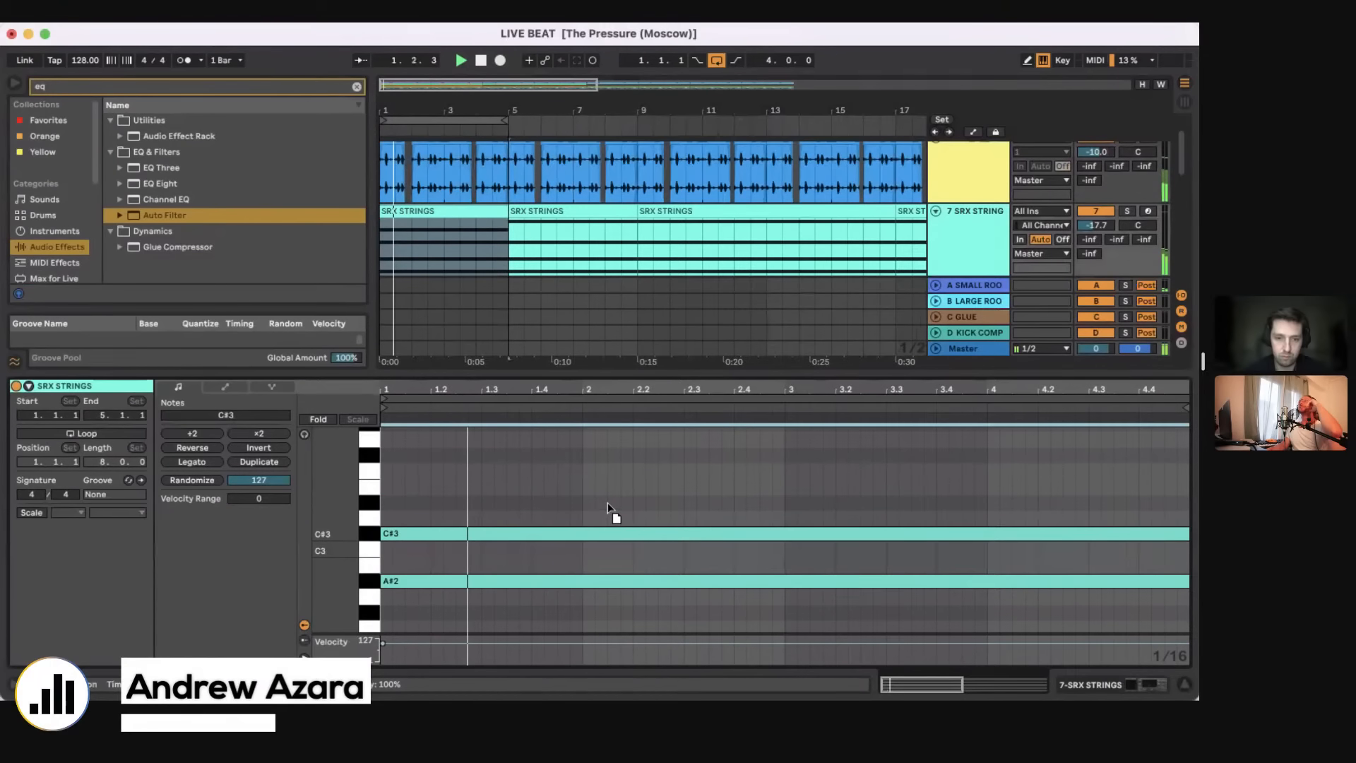
pyautogui.press('Up')
pyautogui.press('Up')
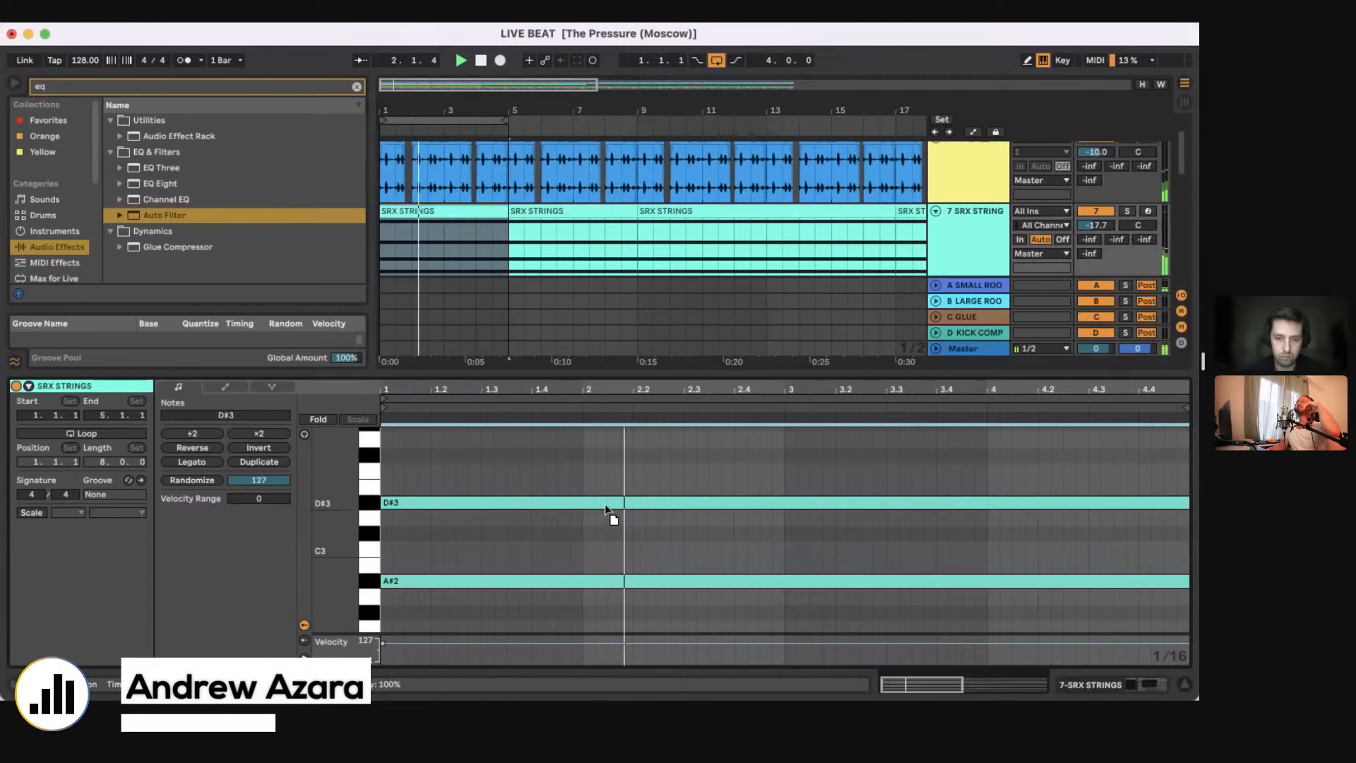
pyautogui.press('Down')
pyautogui.press('Down')
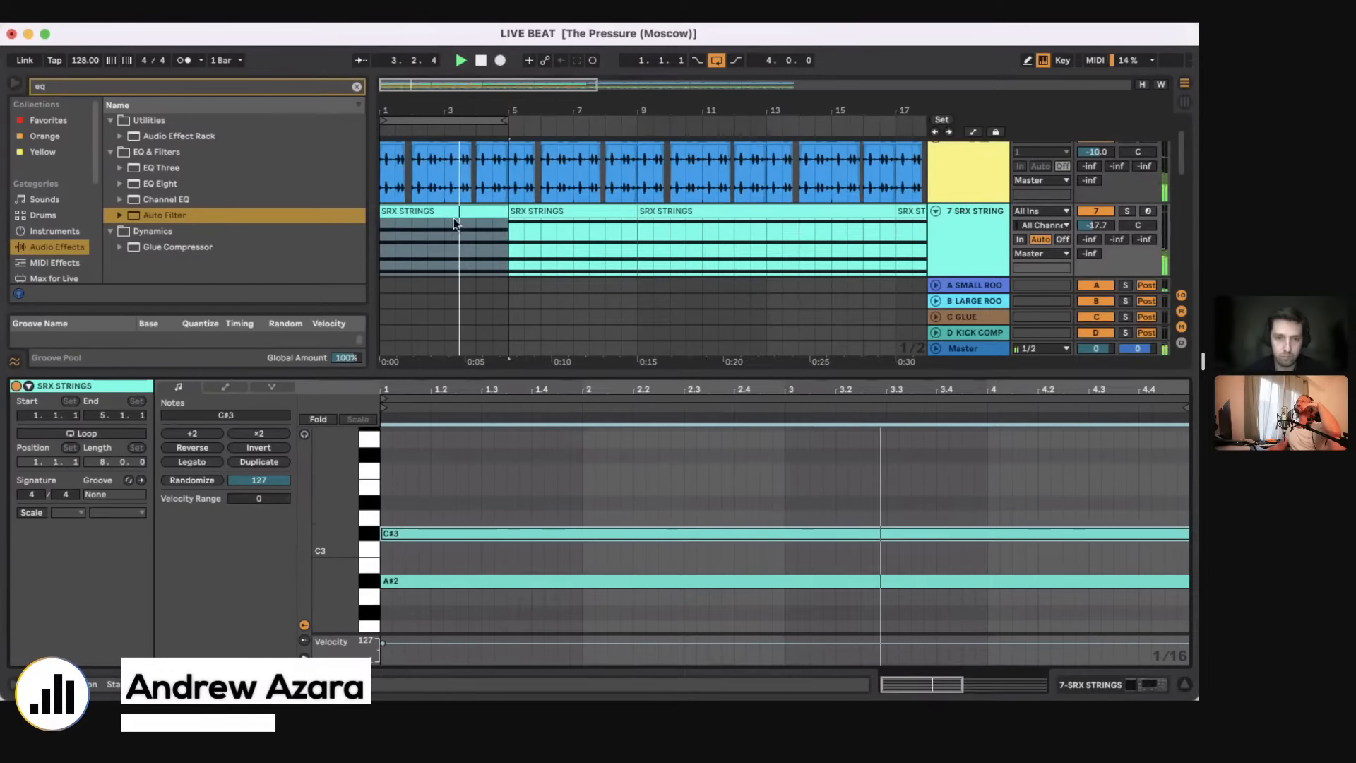
# Step: Duplicate the edited SRX STRINGS clip to bar 5, raise the copy's C#3 note to D#3, and restart playback
pyautogui.click(454, 213)
pyautogui.press('space')
pyautogui.press('super+d')
pyautogui.click(532, 212)
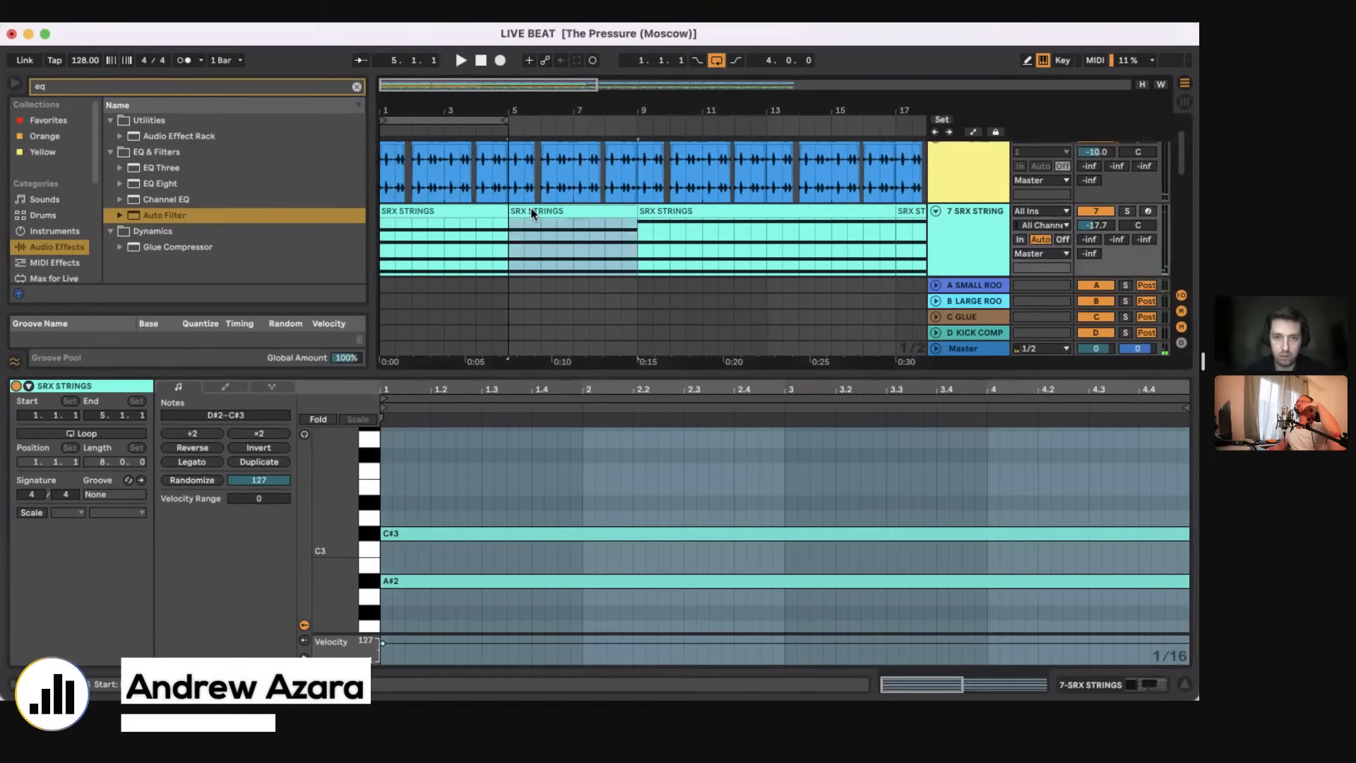
pyautogui.click(626, 532)
pyautogui.press('Up')
pyautogui.press('Up')
pyautogui.click(392, 251)
pyautogui.press('space')
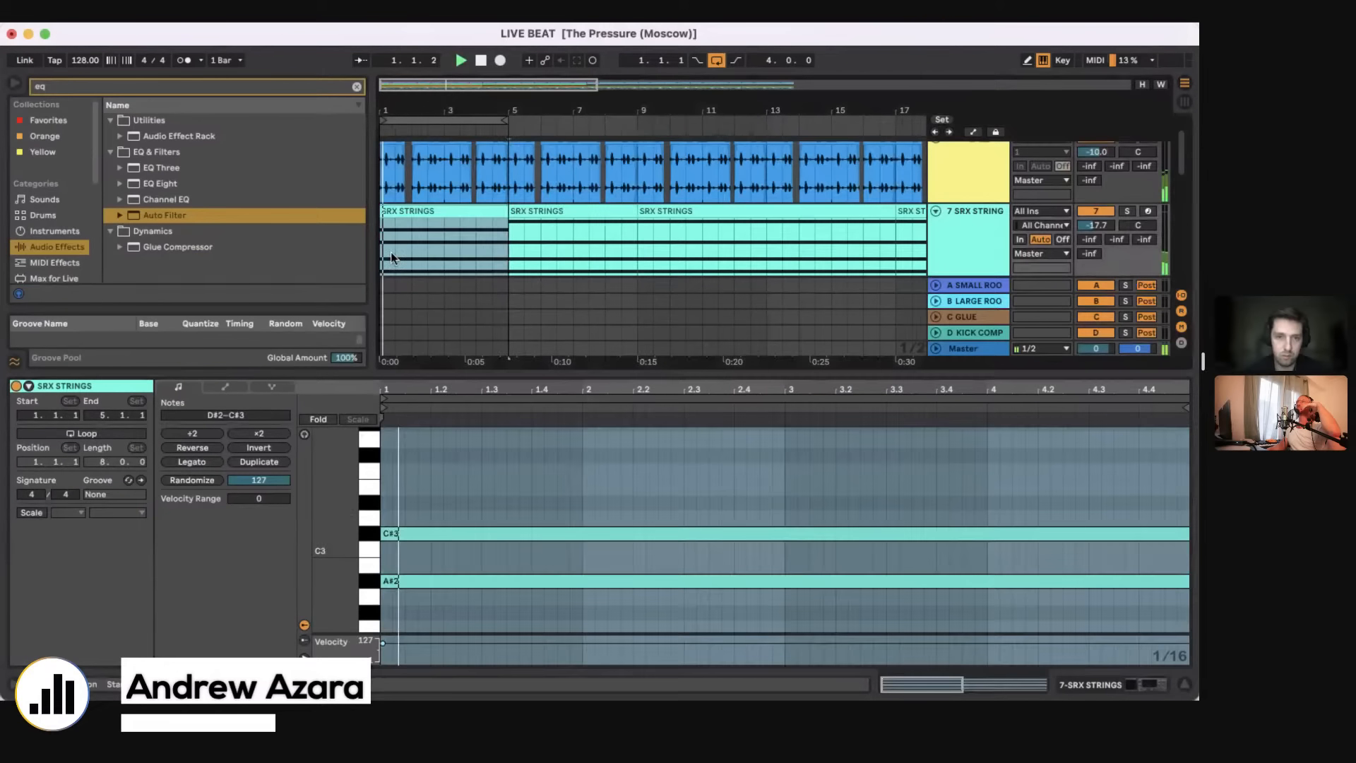
# Step: Move the D#3 SRX STRINGS clip to bar 3, consolidate the four-bar pattern and duplicate it up to bar 17
pyautogui.click(502, 124)
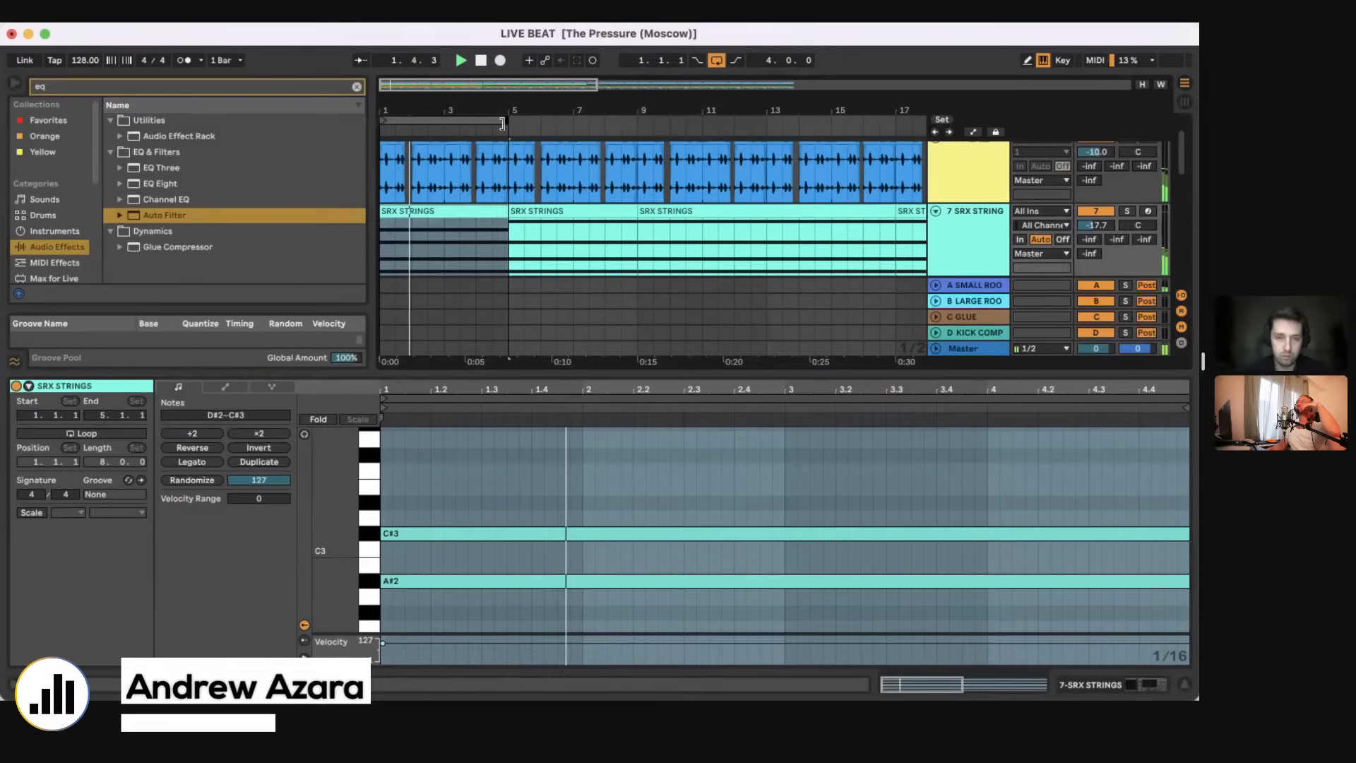
pyautogui.moveTo(537, 214); pyautogui.dragTo(511, 254)
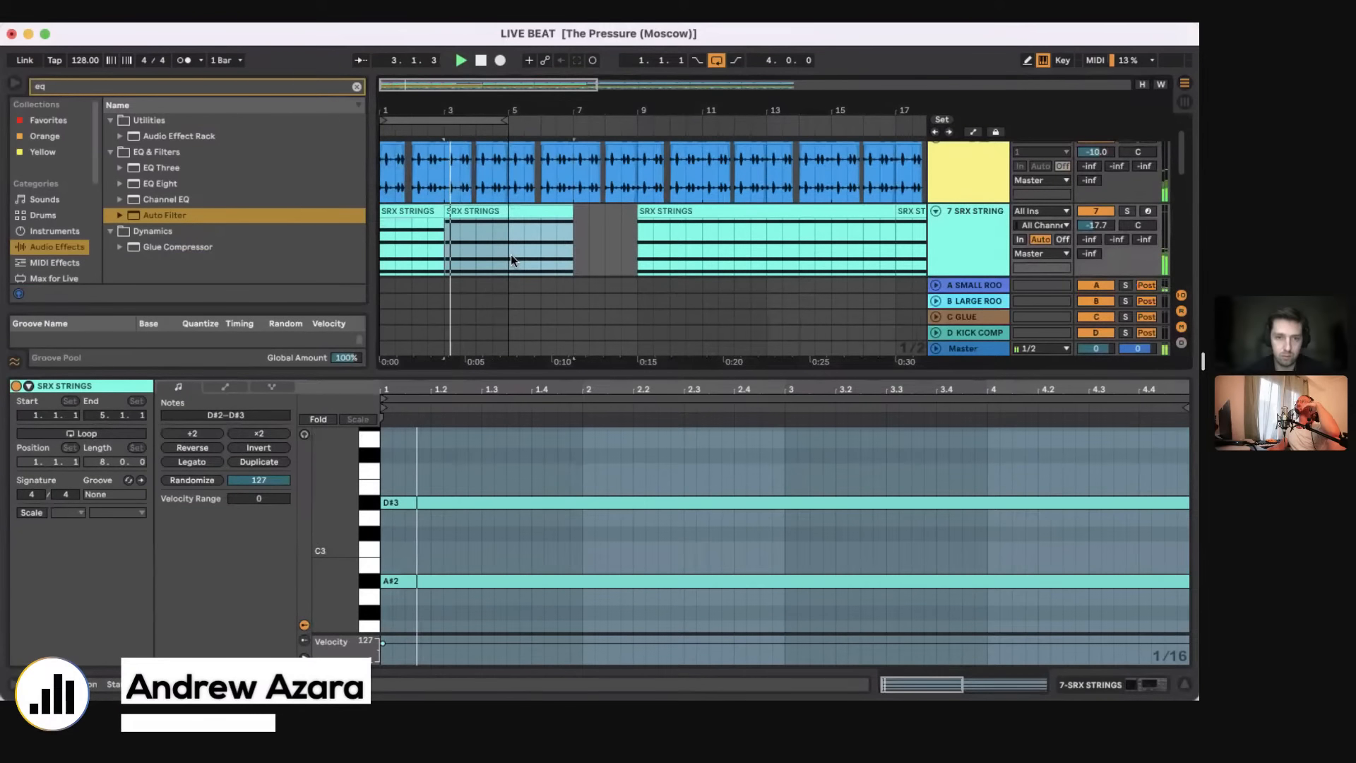
pyautogui.press('super+z')
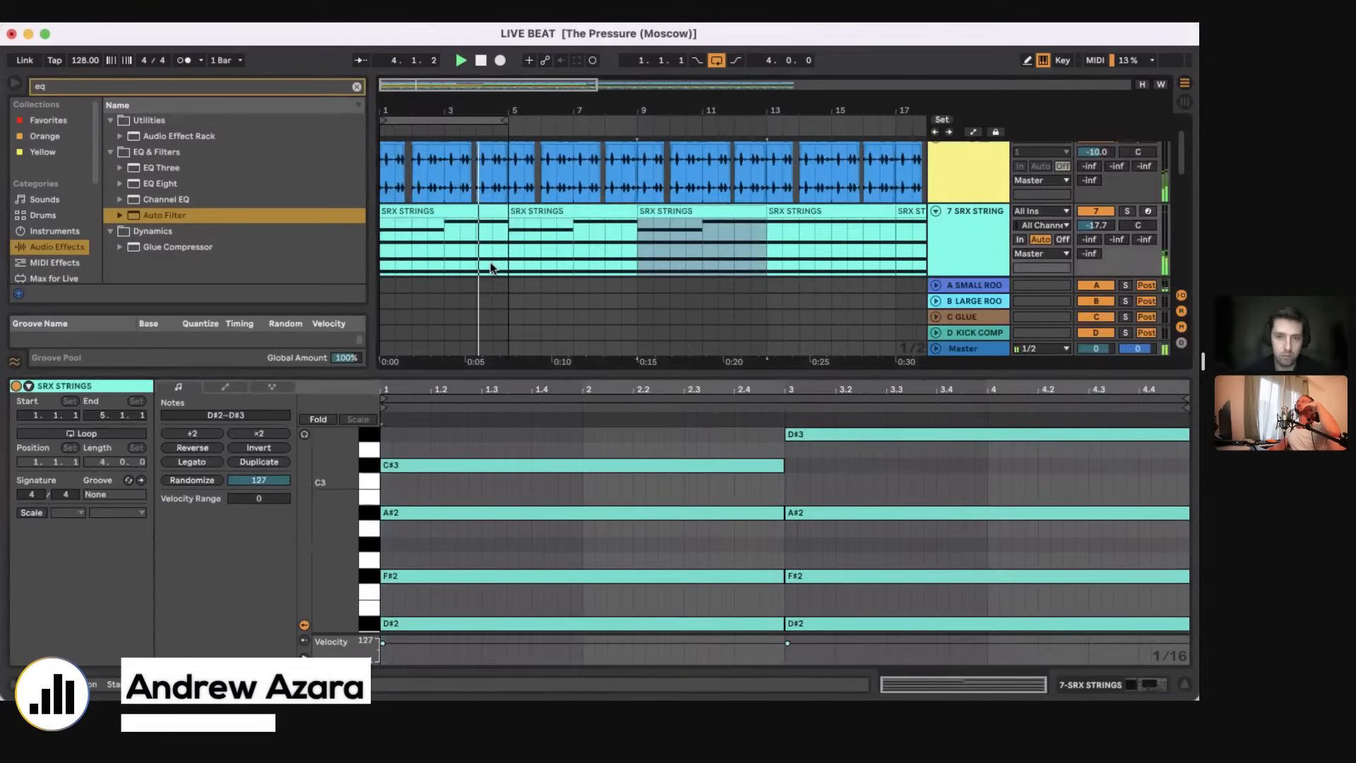
# Step: Set the SRX STRINGS Auto Filter to 906 Hz with 32% resonance and extend the loop to eight bars
pyautogui.click(1137, 684)
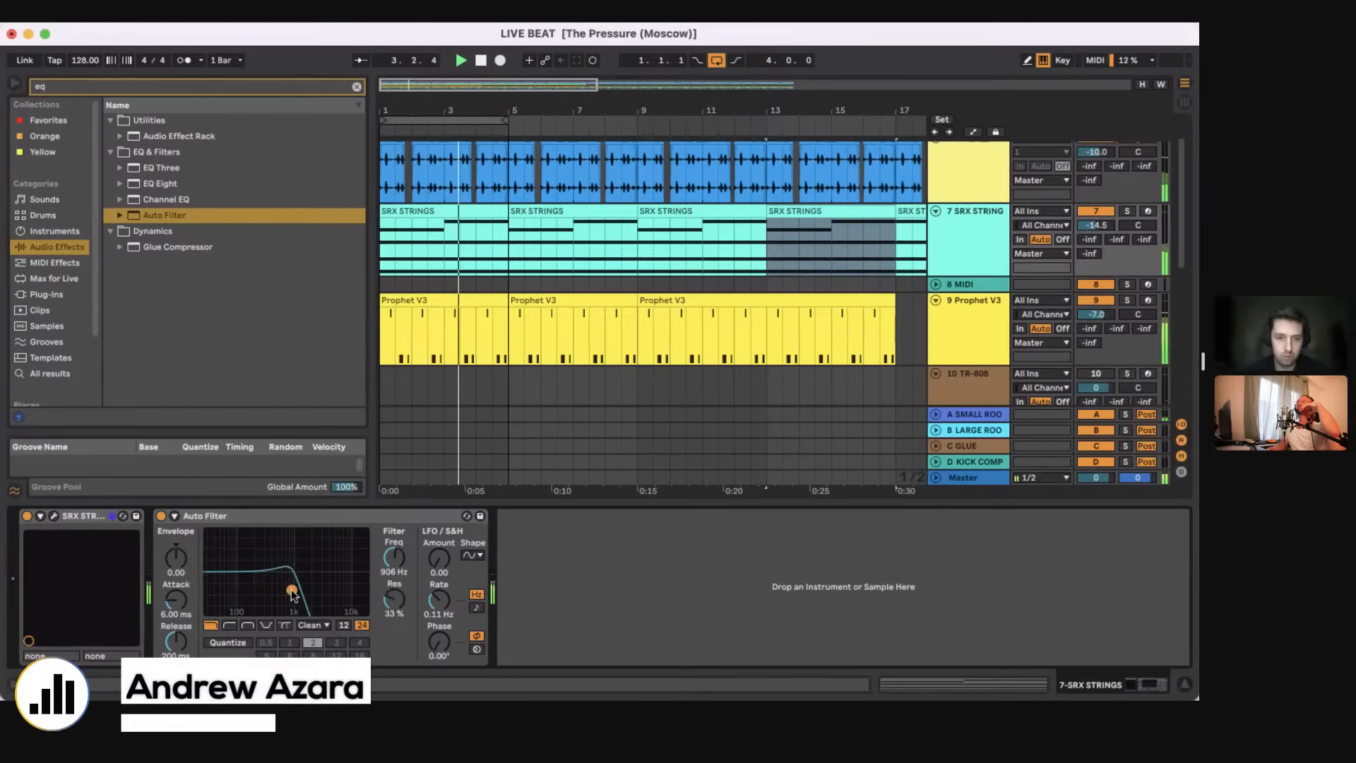
pyautogui.click(452, 265)
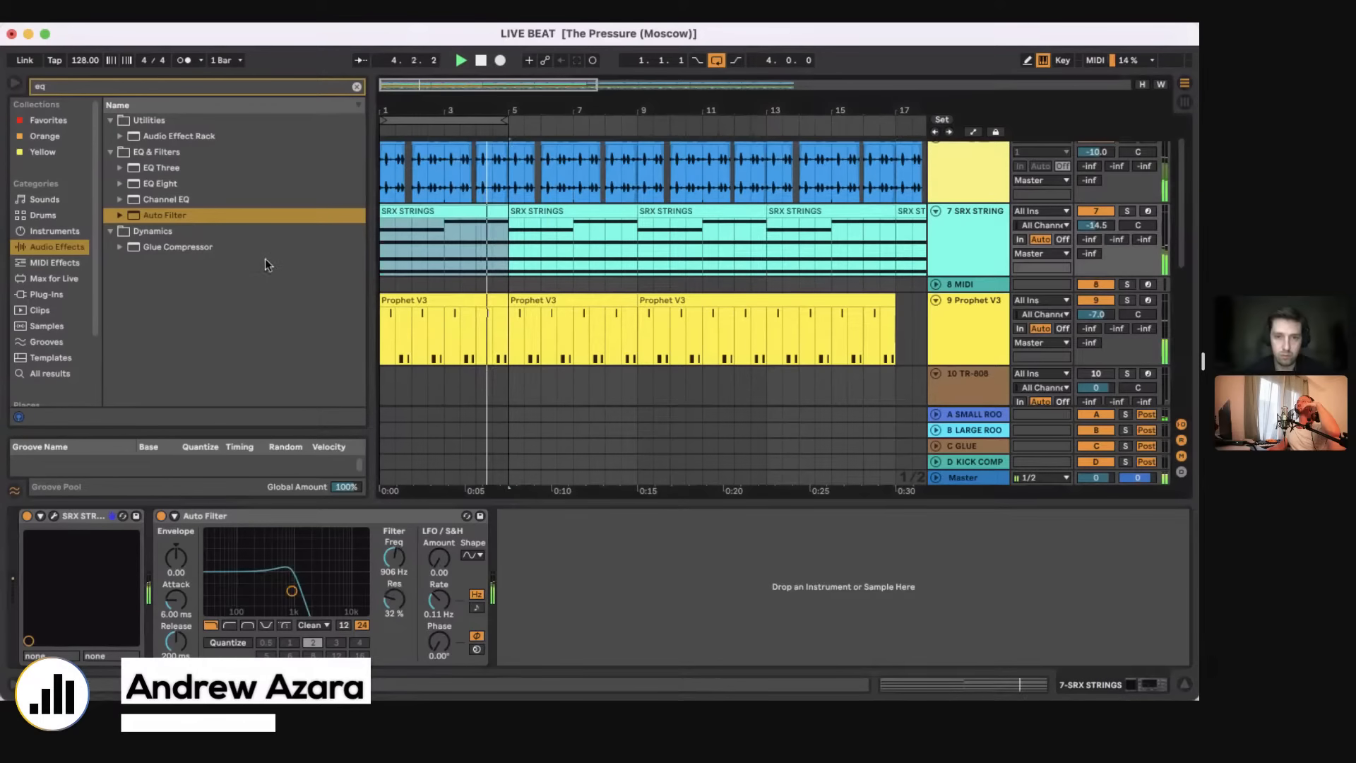
pyautogui.moveTo(505, 120); pyautogui.dragTo(637, 118)
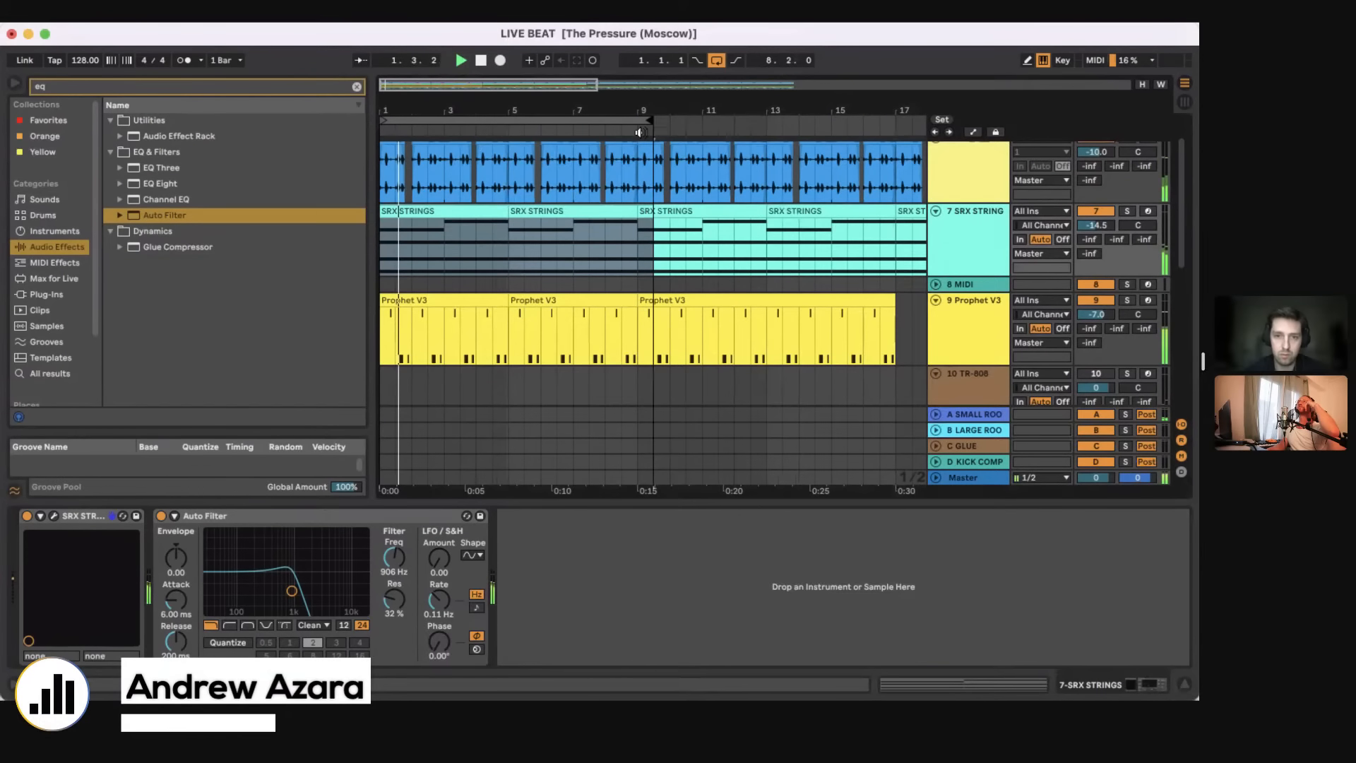
pyautogui.scroll(3, 620, 178)
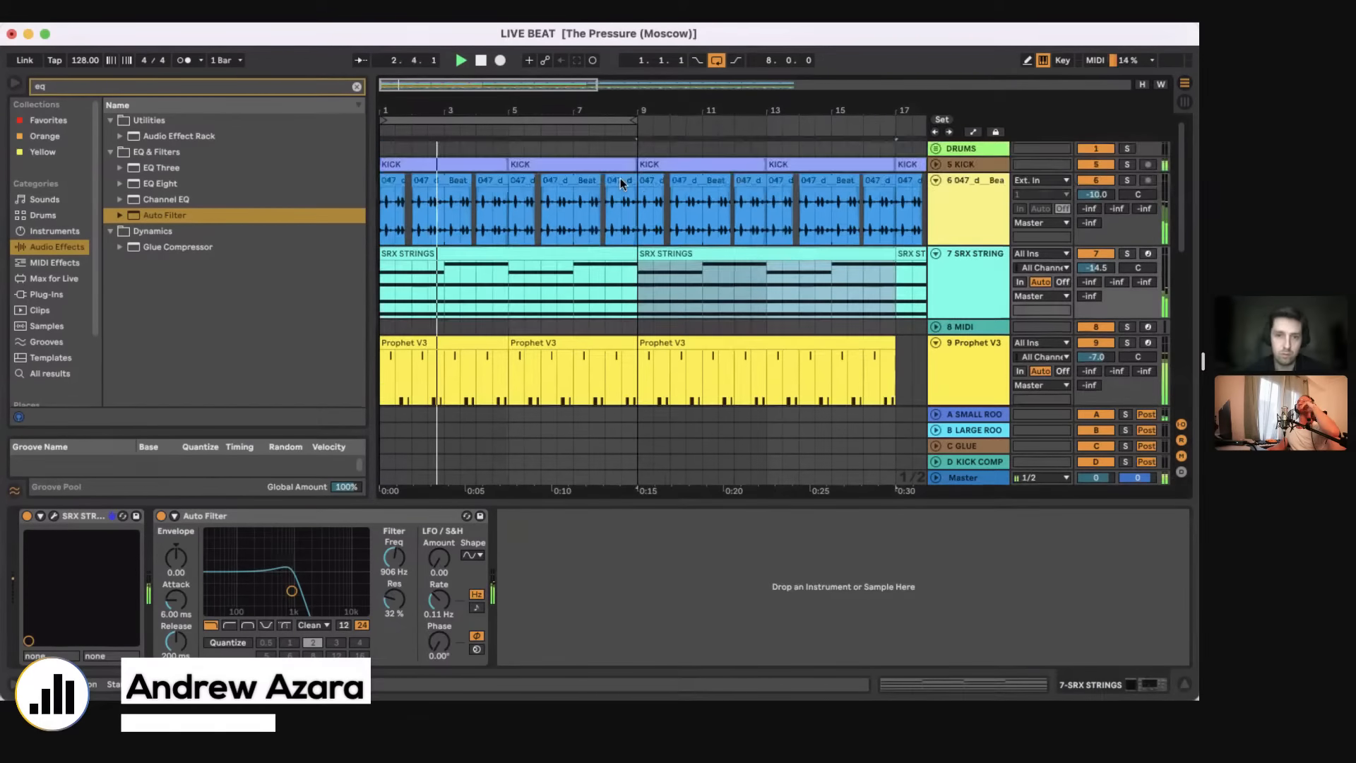
# Step: Delete the two KICK clips before bar 9
pyautogui.click(474, 167)
pyautogui.press('Delete')
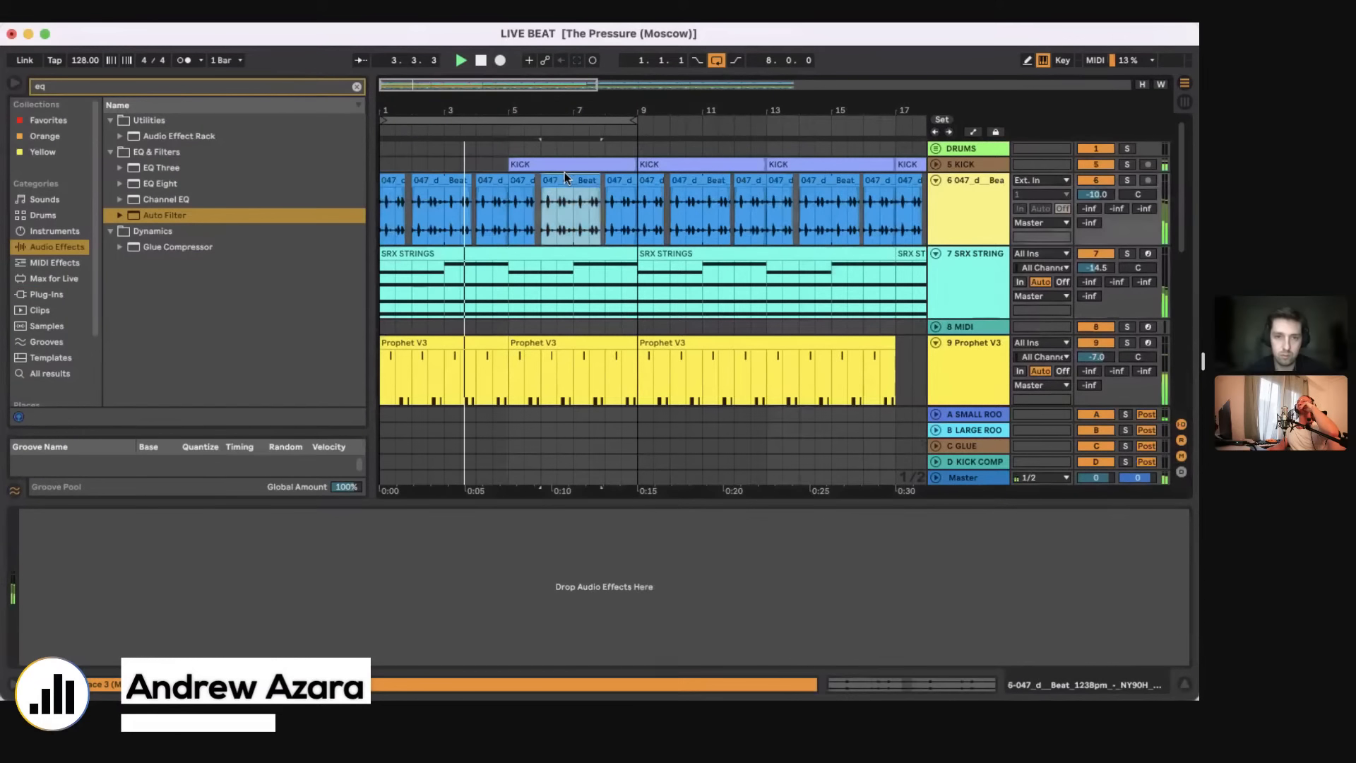
pyautogui.click(540, 161)
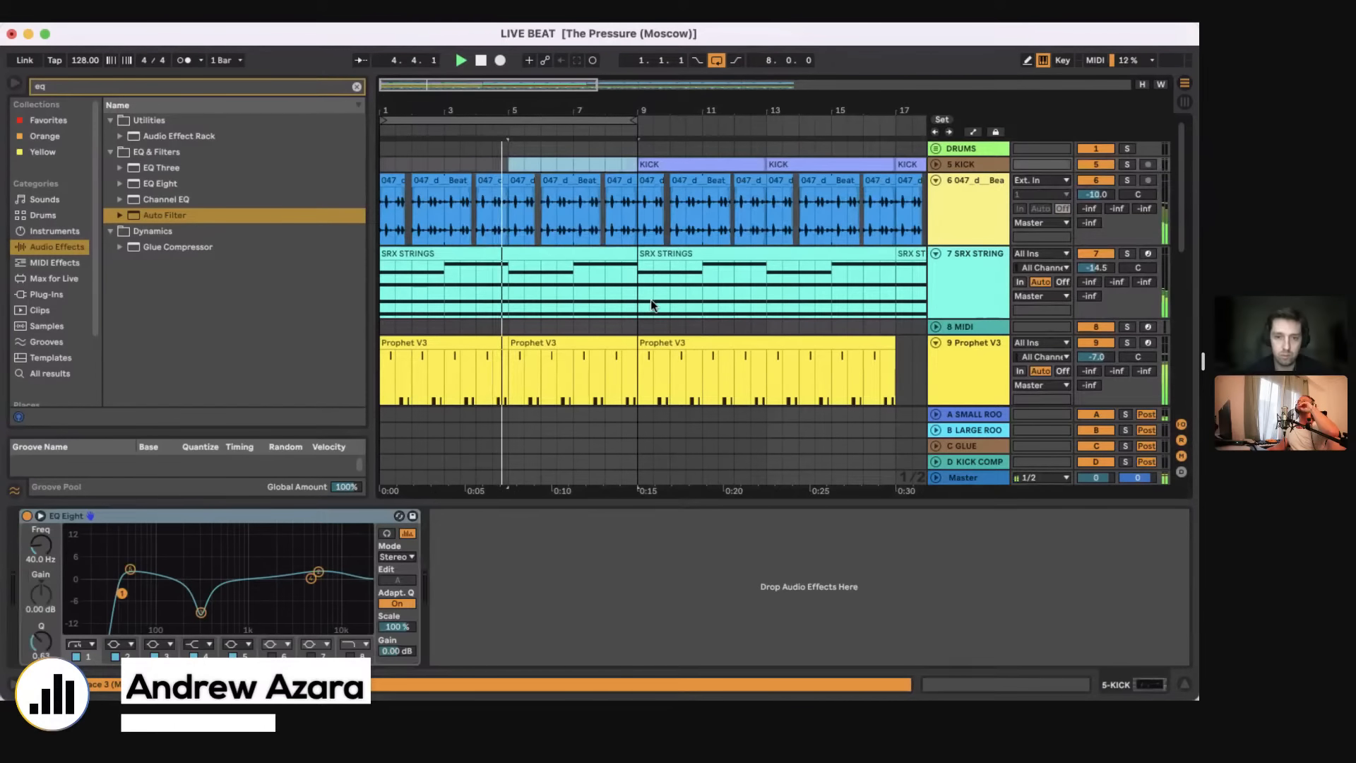
# Step: Consolidate the Prophet V3 clips in the first eight bars into one clip
pyautogui.scroll(-3, 652, 301)
pyautogui.moveTo(636, 291); pyautogui.dragTo(273, 278)
pyautogui.press('super+j')
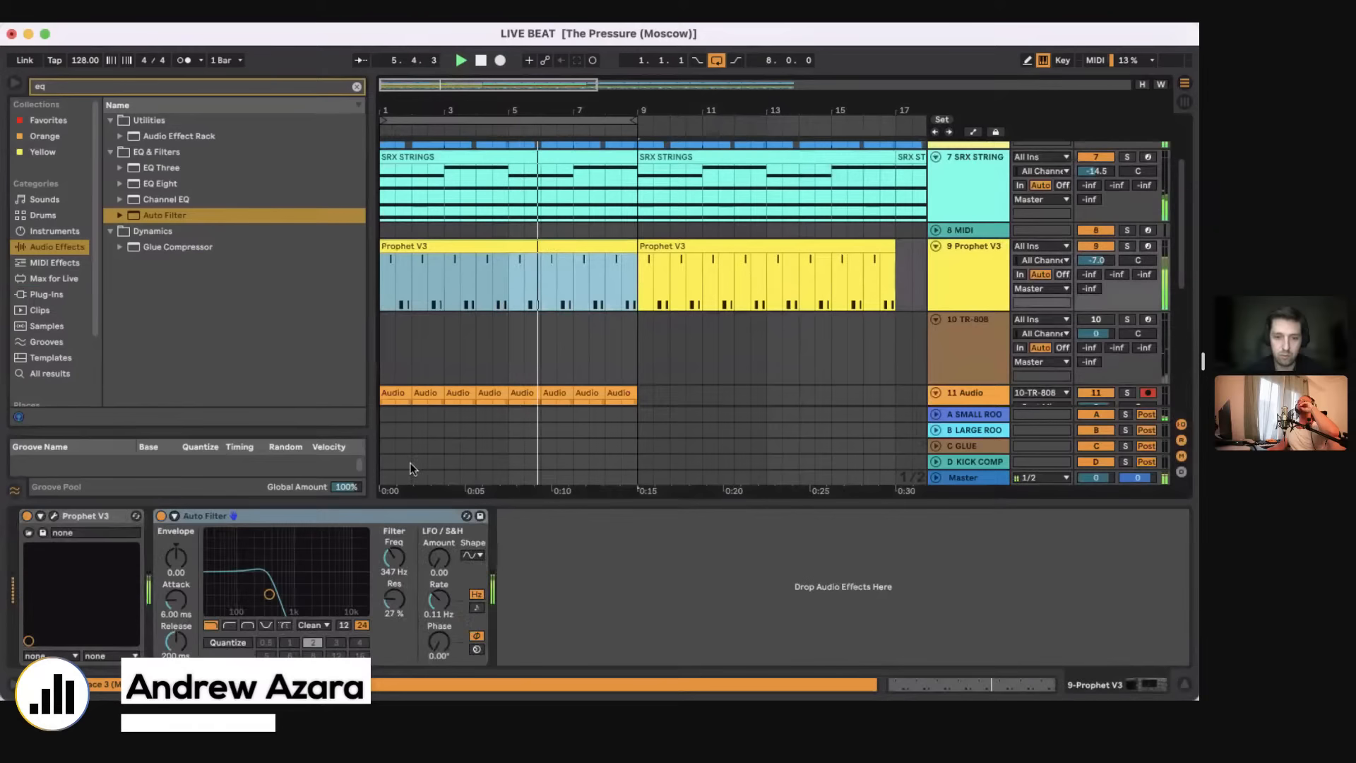
# Step: Duplicate the first eight bars of clips on track 11 Audio to bar 9 and loop the duplicated section
pyautogui.doubleClick(595, 502)
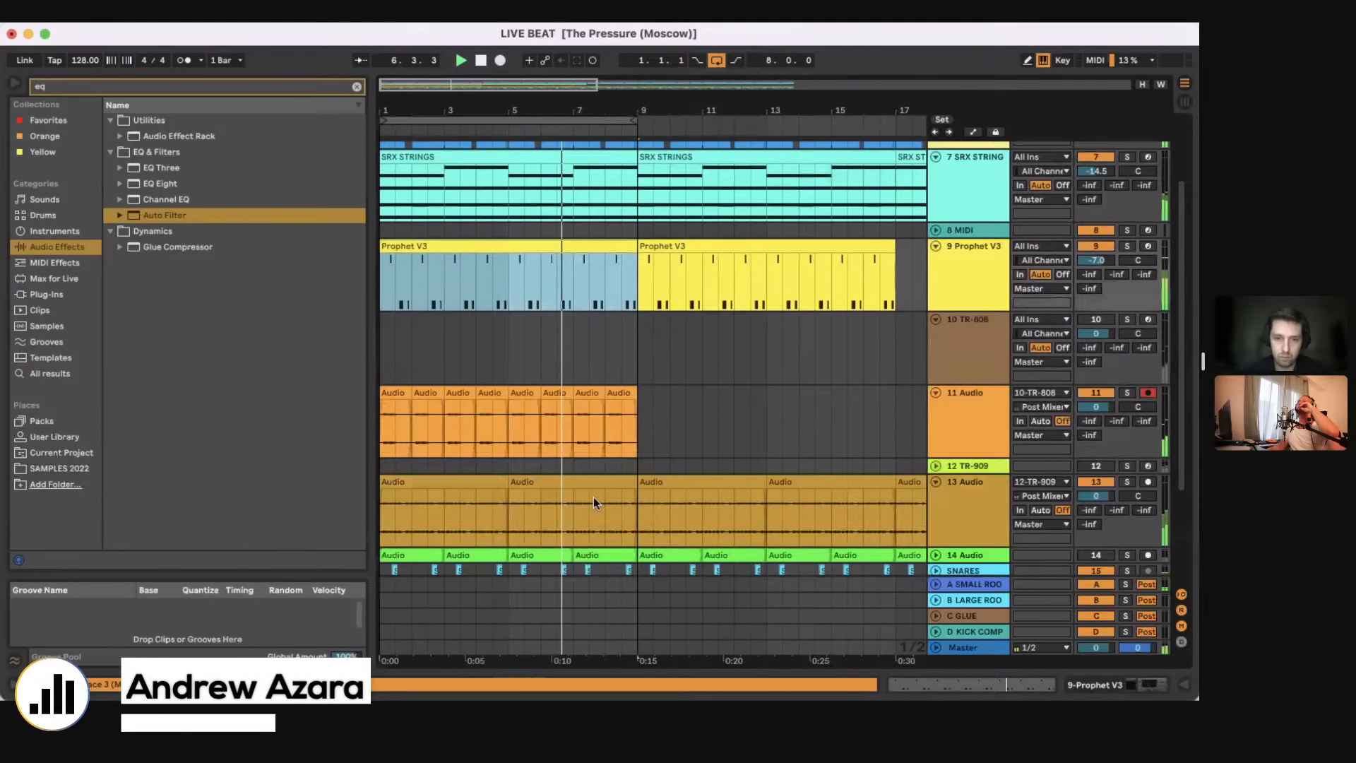
pyautogui.scroll(-3, 593, 497)
pyautogui.moveTo(634, 282); pyautogui.dragTo(374, 279)
pyautogui.press('super+d')
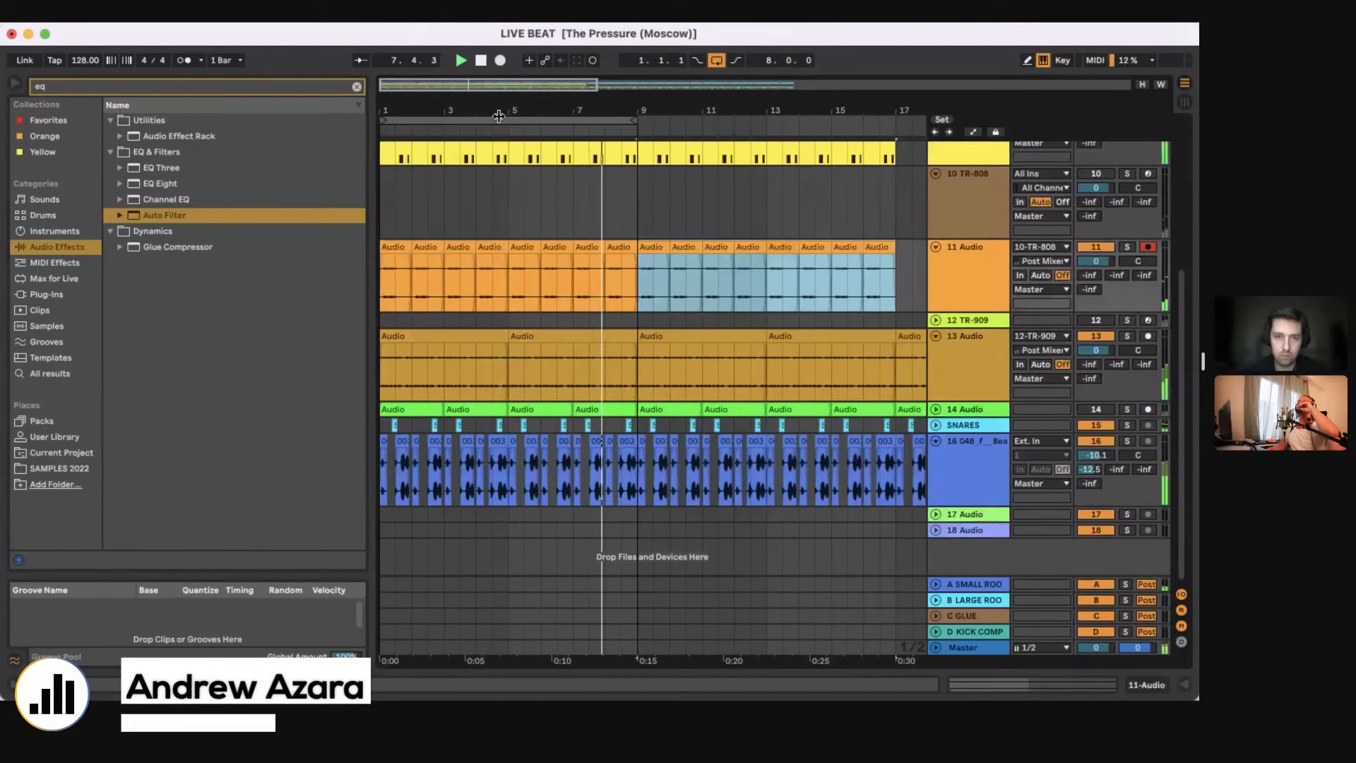
pyautogui.press('super+l')
# Step: Set track 16 048_f Beat's volume to -7.2 dB and the SRX STRINGS Auto Filter to 1.16 kHz with 44% resonance
pyautogui.click(626, 485)
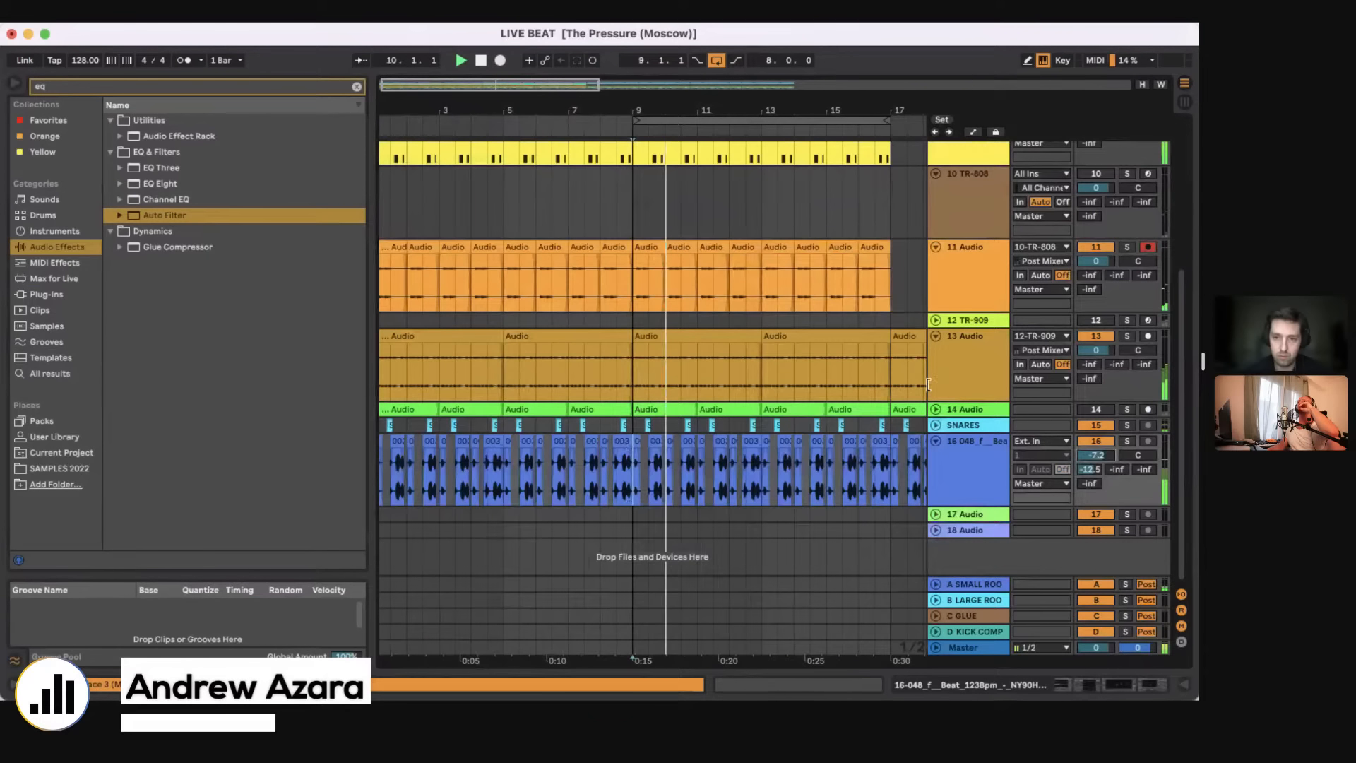
pyautogui.scroll(7, 650, 269)
pyautogui.doubleClick(975, 253)
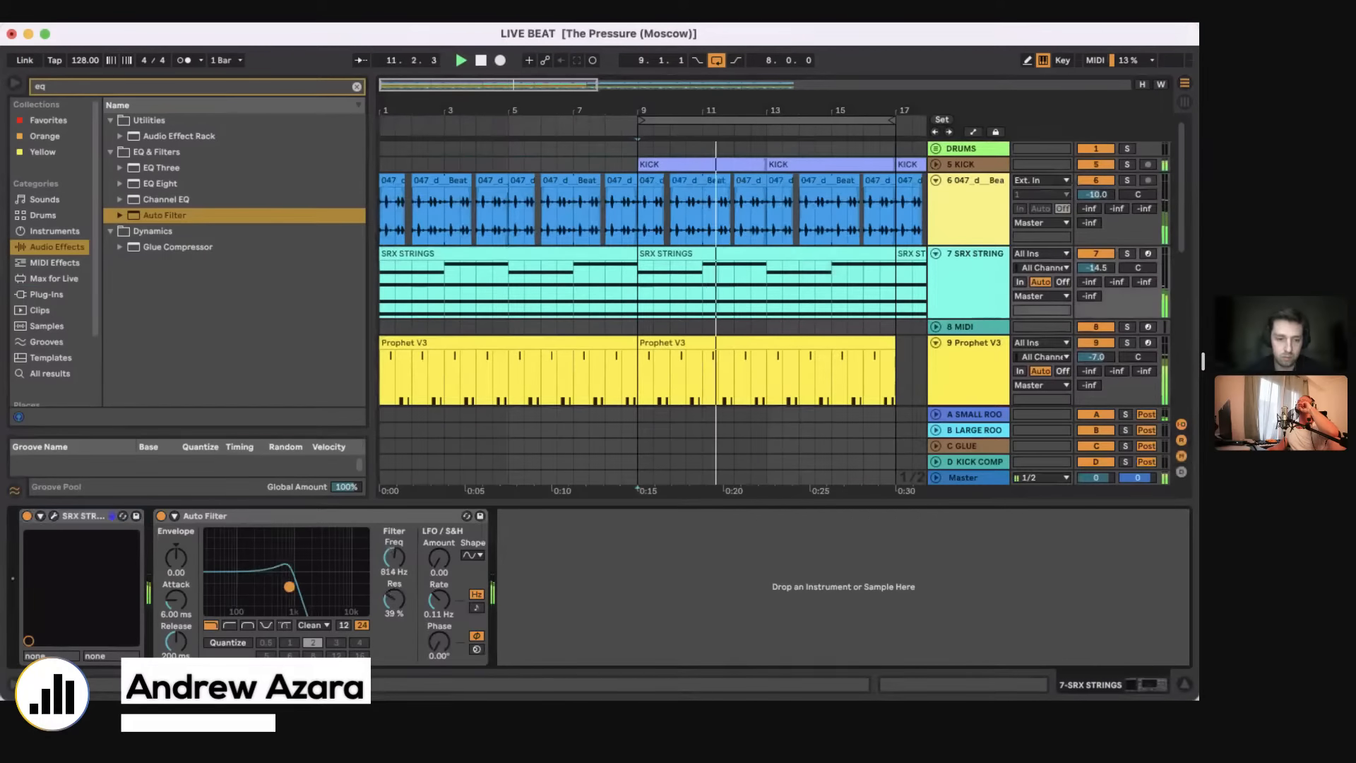
pyautogui.moveTo(290, 587); pyautogui.dragTo(297, 584)
# Step: Insert a new MIDI track below track 9 Prophet V3
pyautogui.click(612, 291)
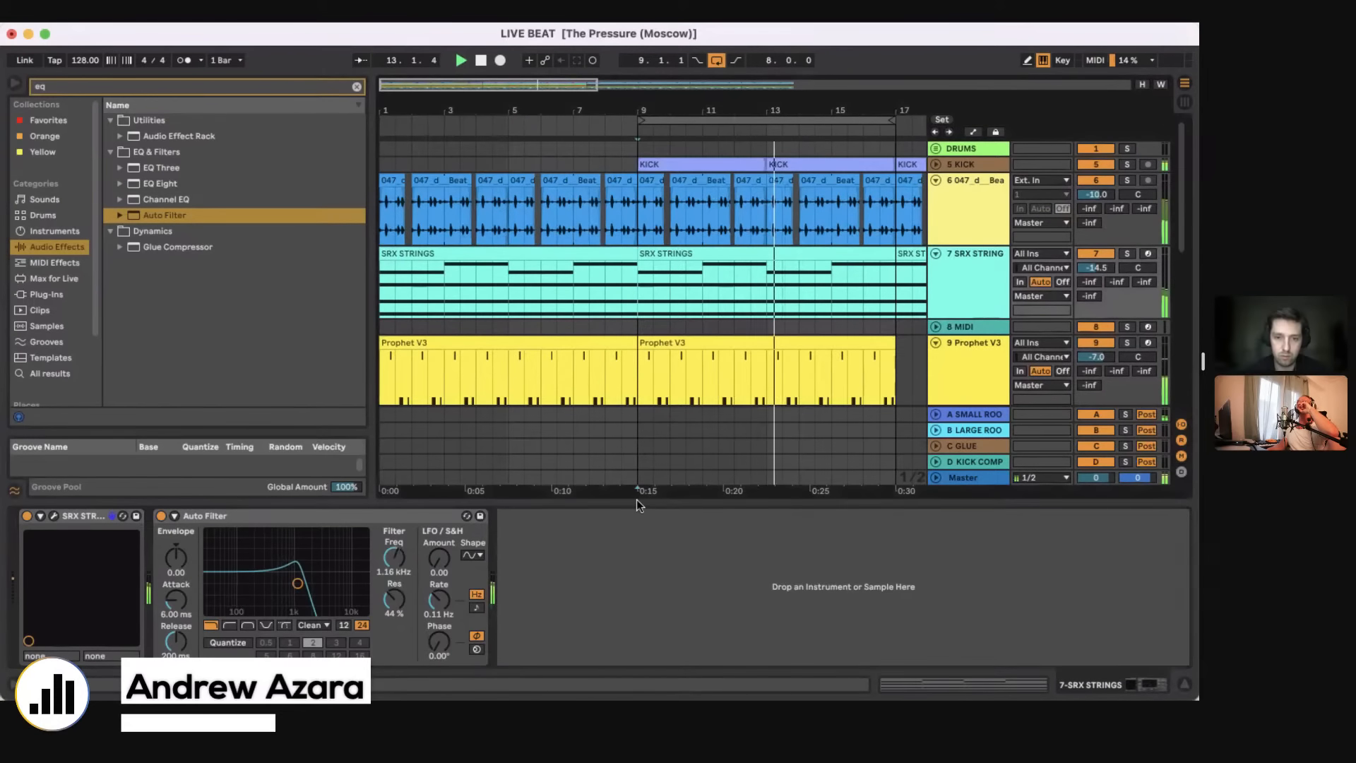
pyautogui.click(639, 388)
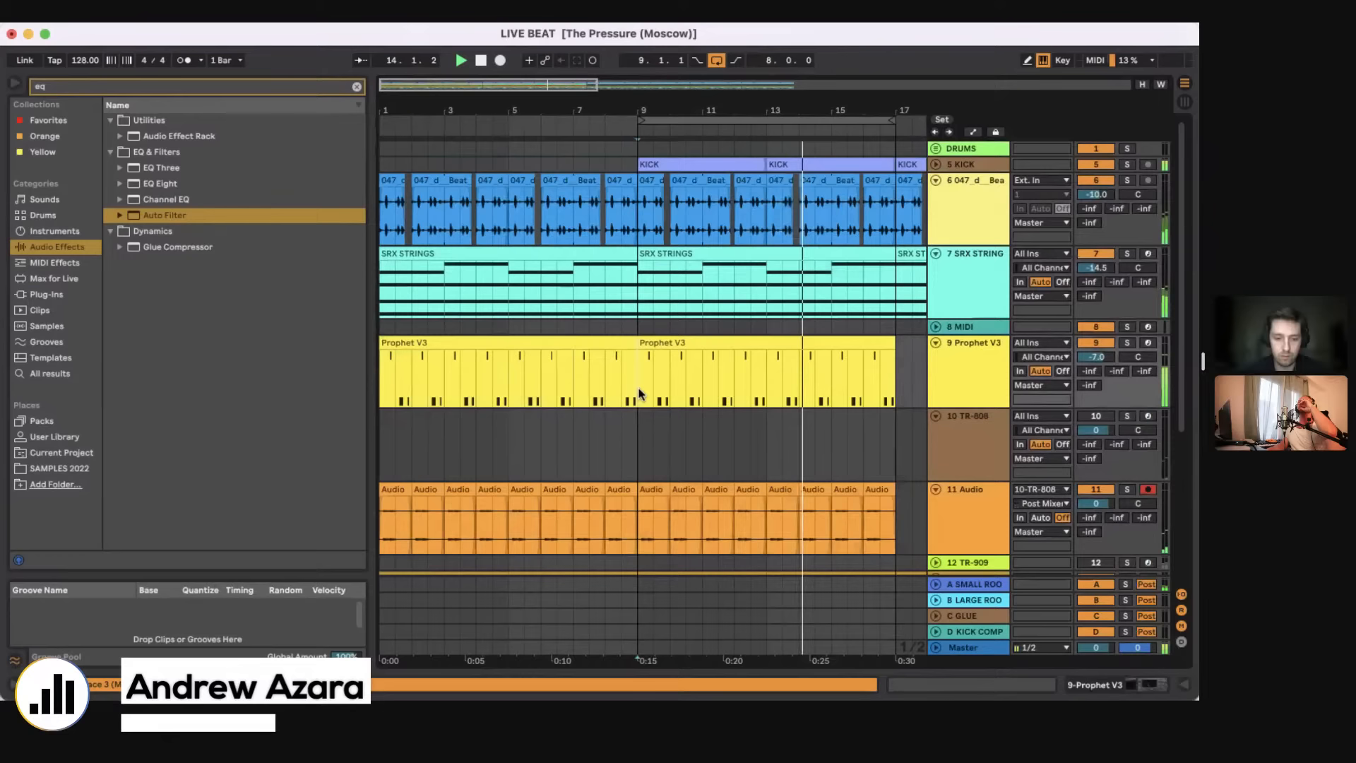
pyautogui.press('super+shift+t')
# Step: Clear the browser search and search the SAMPLES 2022 folder for vocal
pyautogui.click(356, 87)
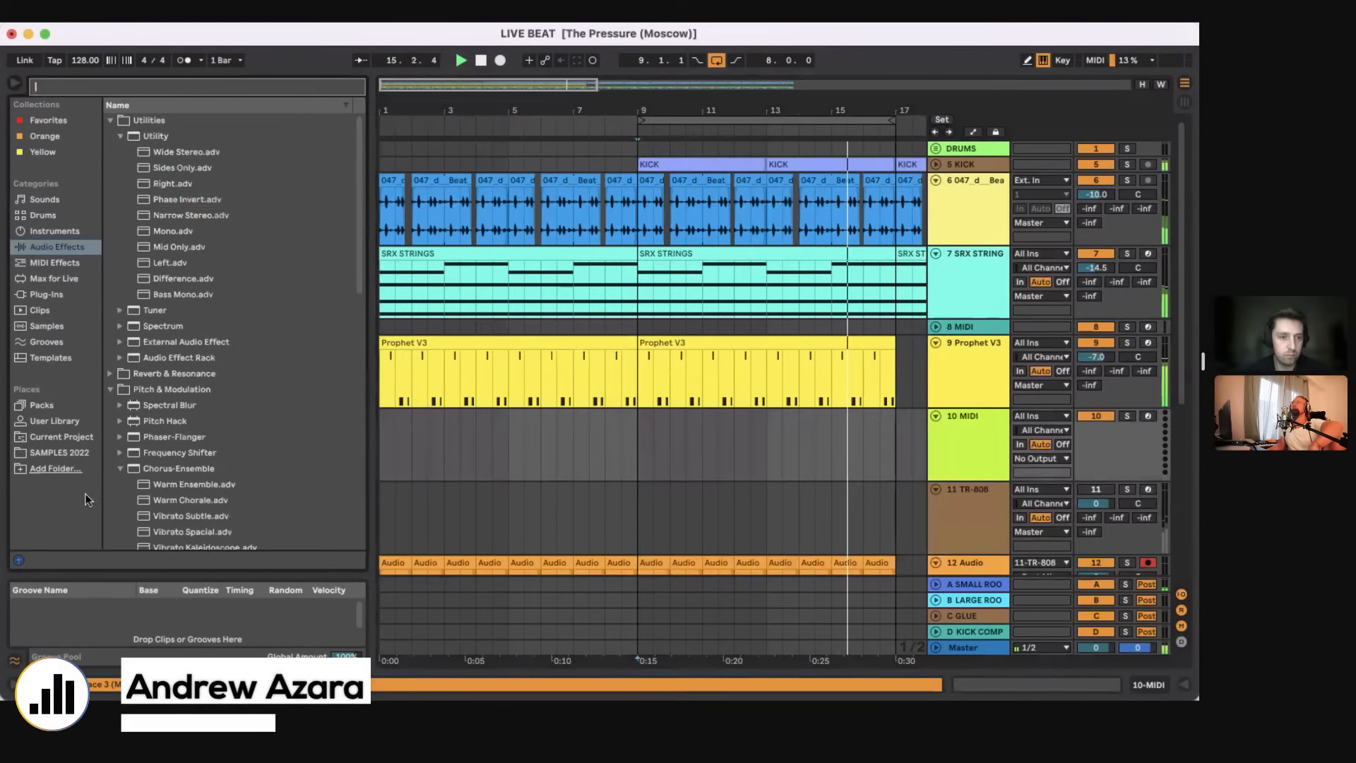
pyautogui.click(81, 449)
pyautogui.click(74, 86)
pyautogui.write('vocal')
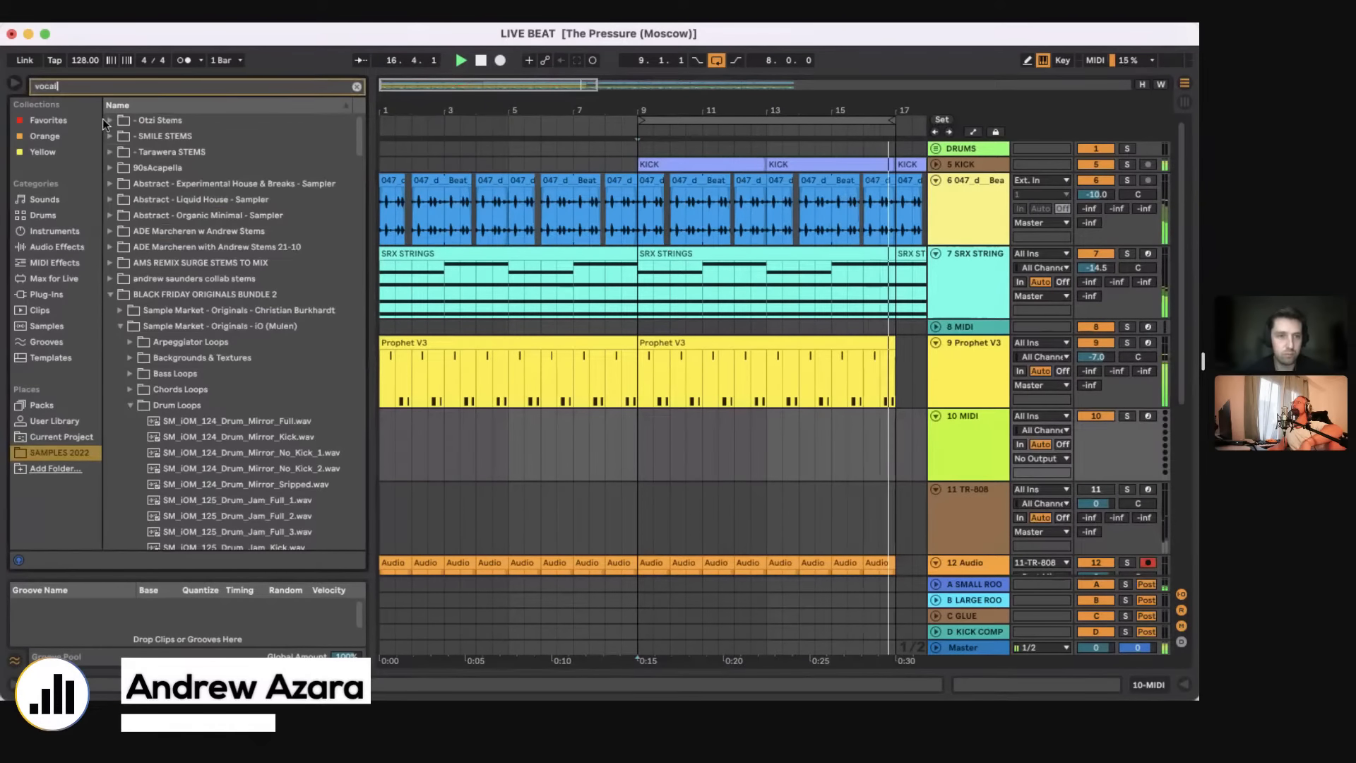
pyautogui.scroll(-10, 177, 424)
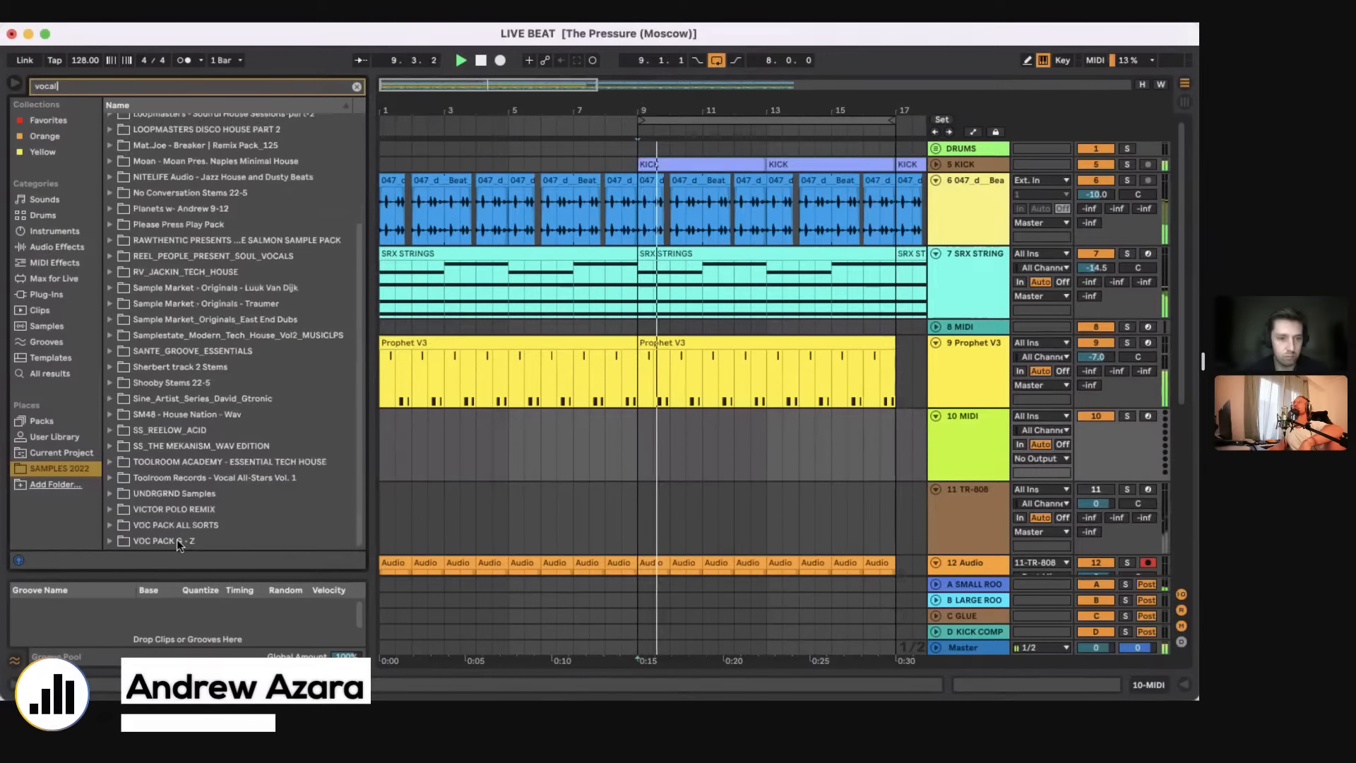
# Step: Browse the VOC PACK folder ending in Z and load the jurmaine_dupri-sweetheart acapella into Simpler on track 10 MIDI
pyautogui.click(109, 540)
pyautogui.scroll(-20, 248, 480)
pyautogui.click(248, 480)
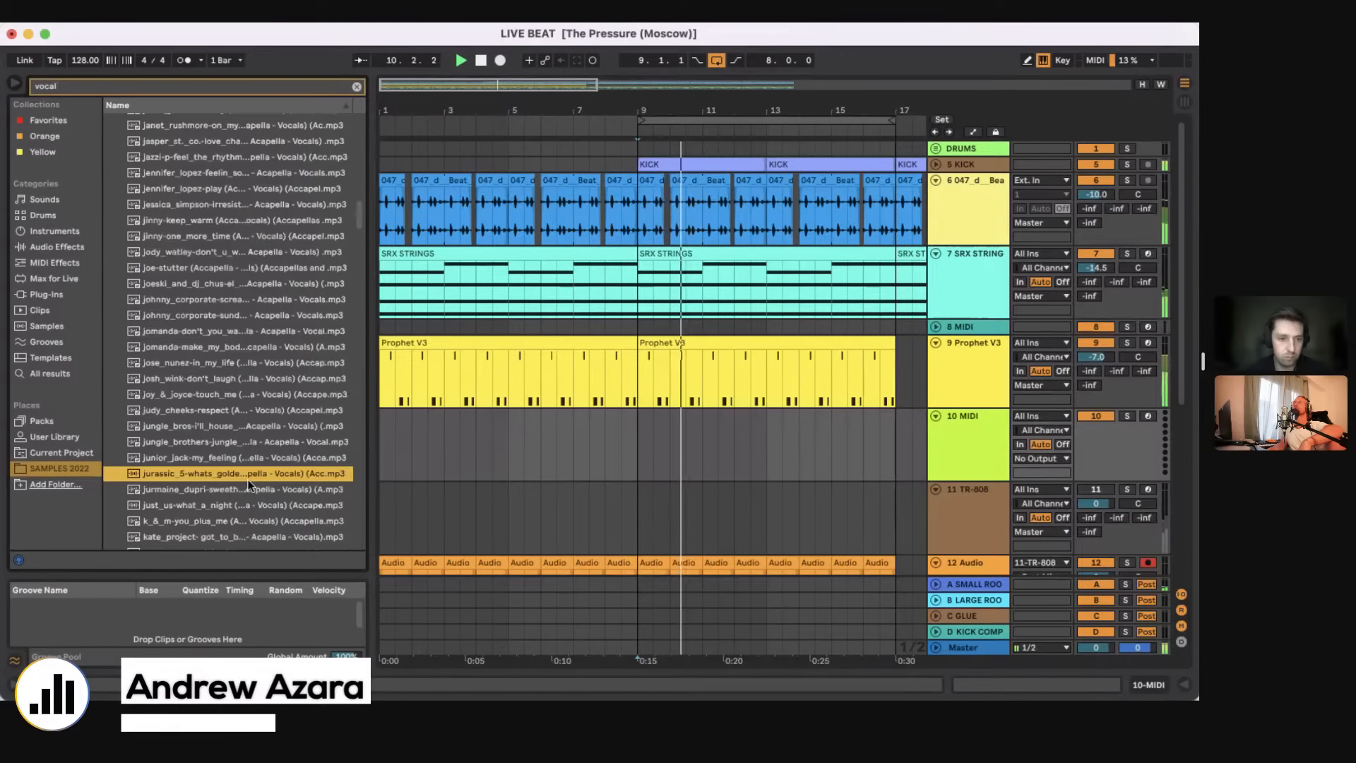
pyautogui.click(237, 490)
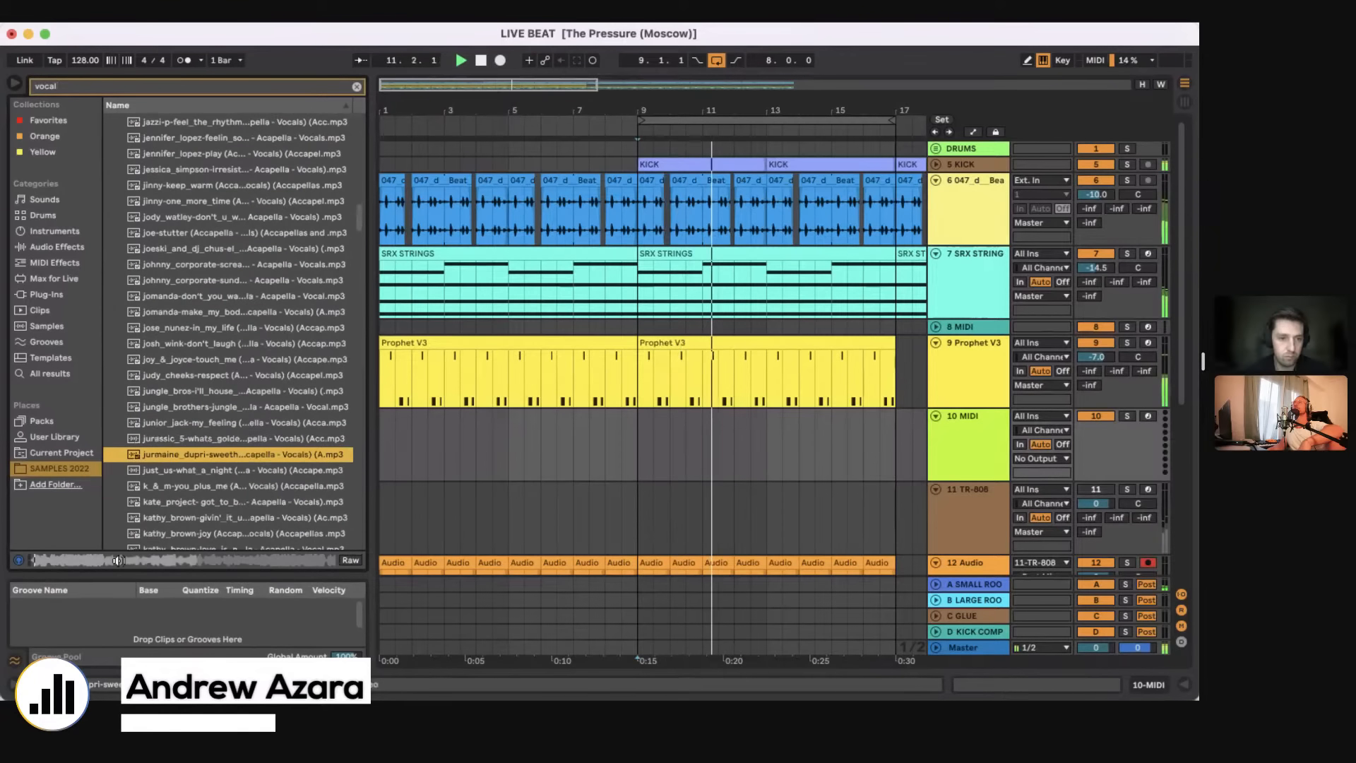
pyautogui.click(498, 442)
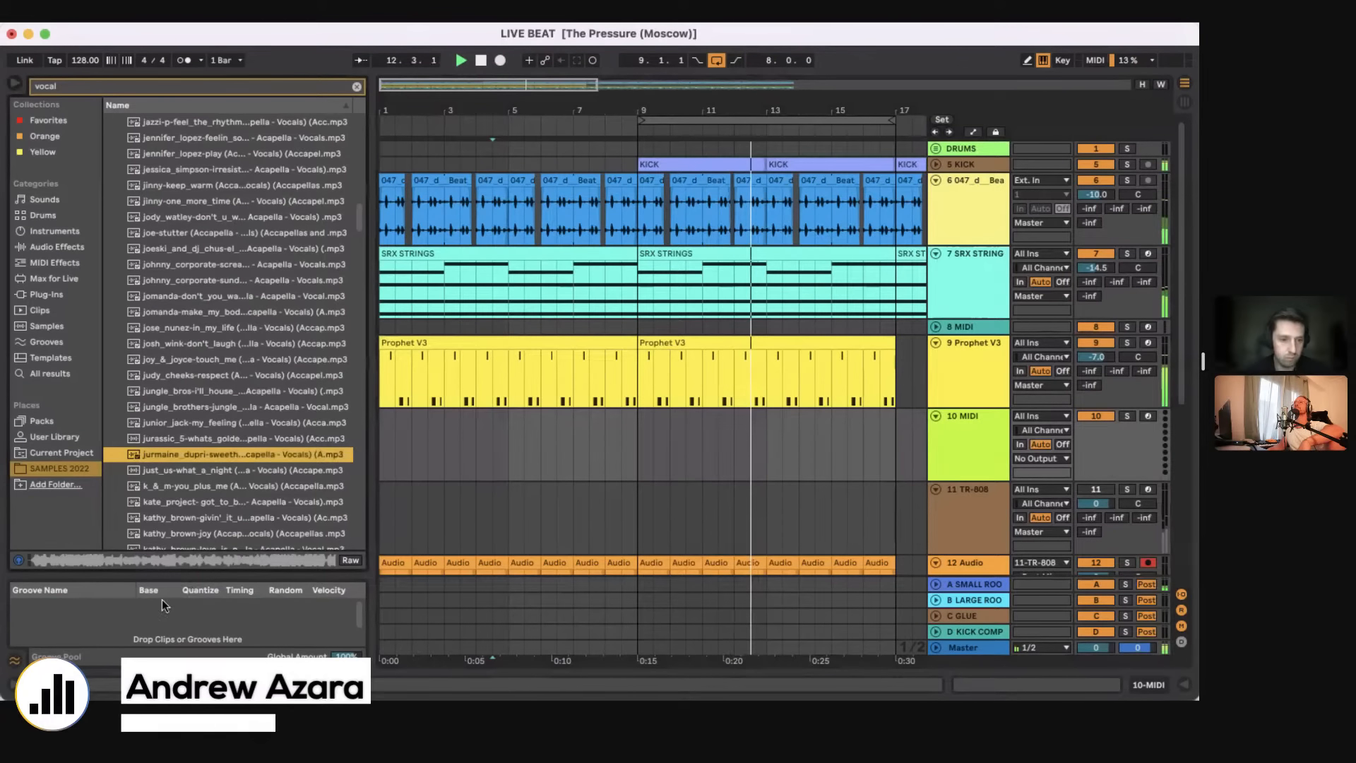
pyautogui.press('Return')
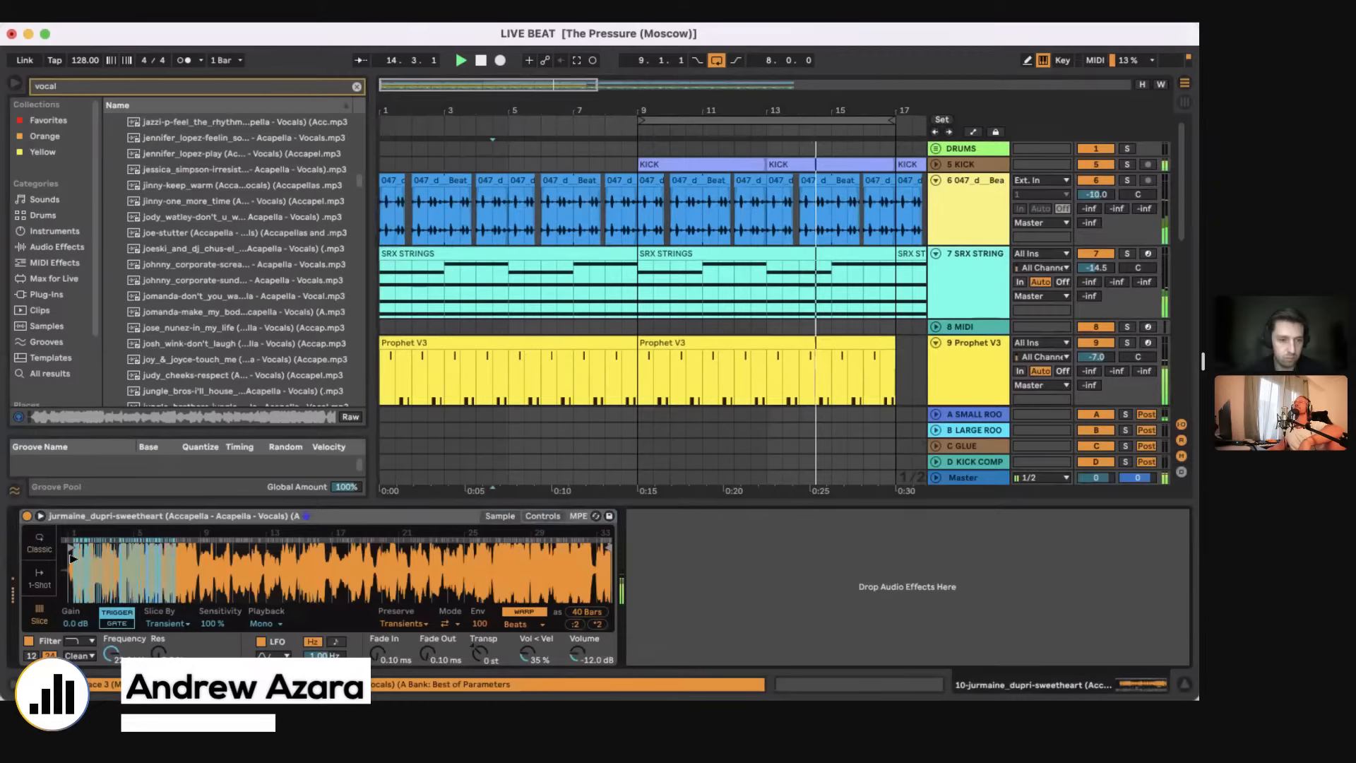
# Step: Move the jurmaine_dupri-sweetheart sample's start point further into the waveform and set Simpler's Volume to -17.1 dB
pyautogui.moveTo(72, 558); pyautogui.dragTo(348, 558)
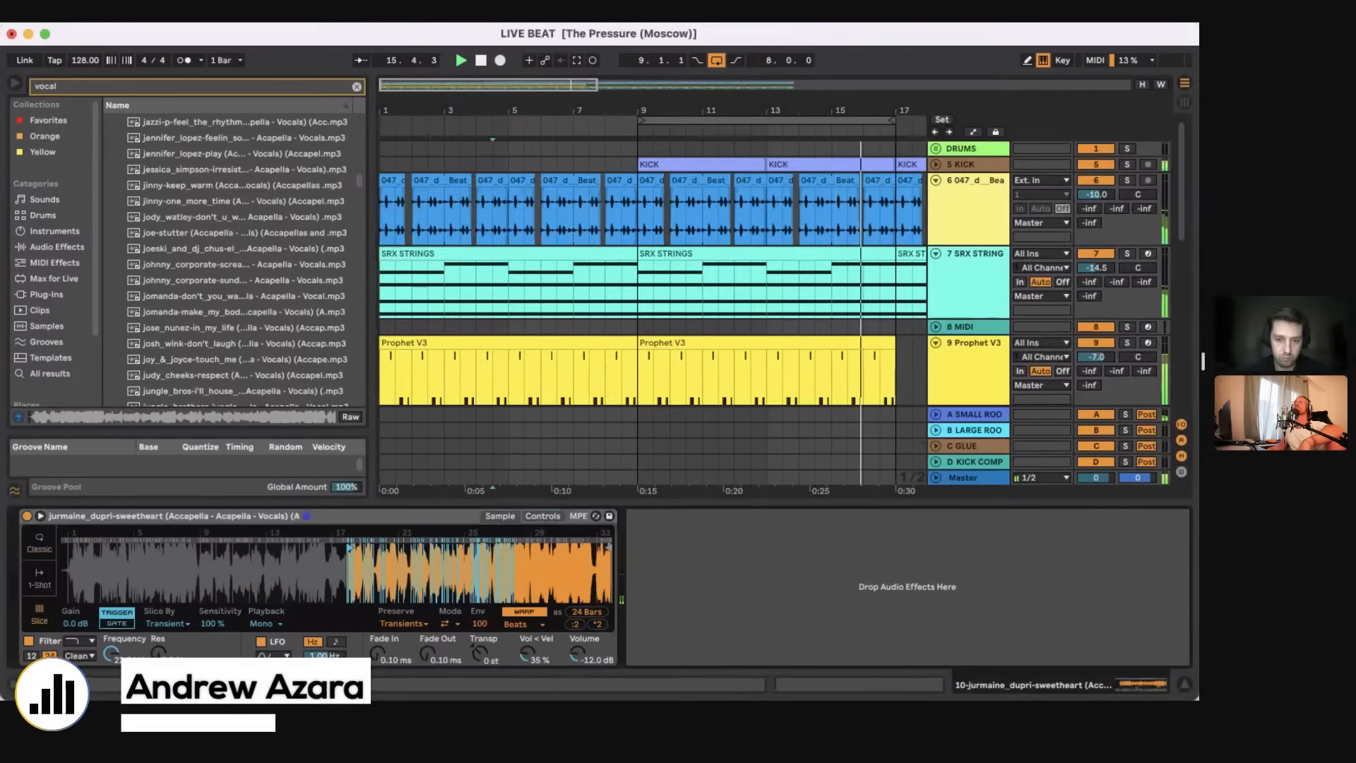
pyautogui.moveTo(578, 653); pyautogui.dragTo(578, 670)
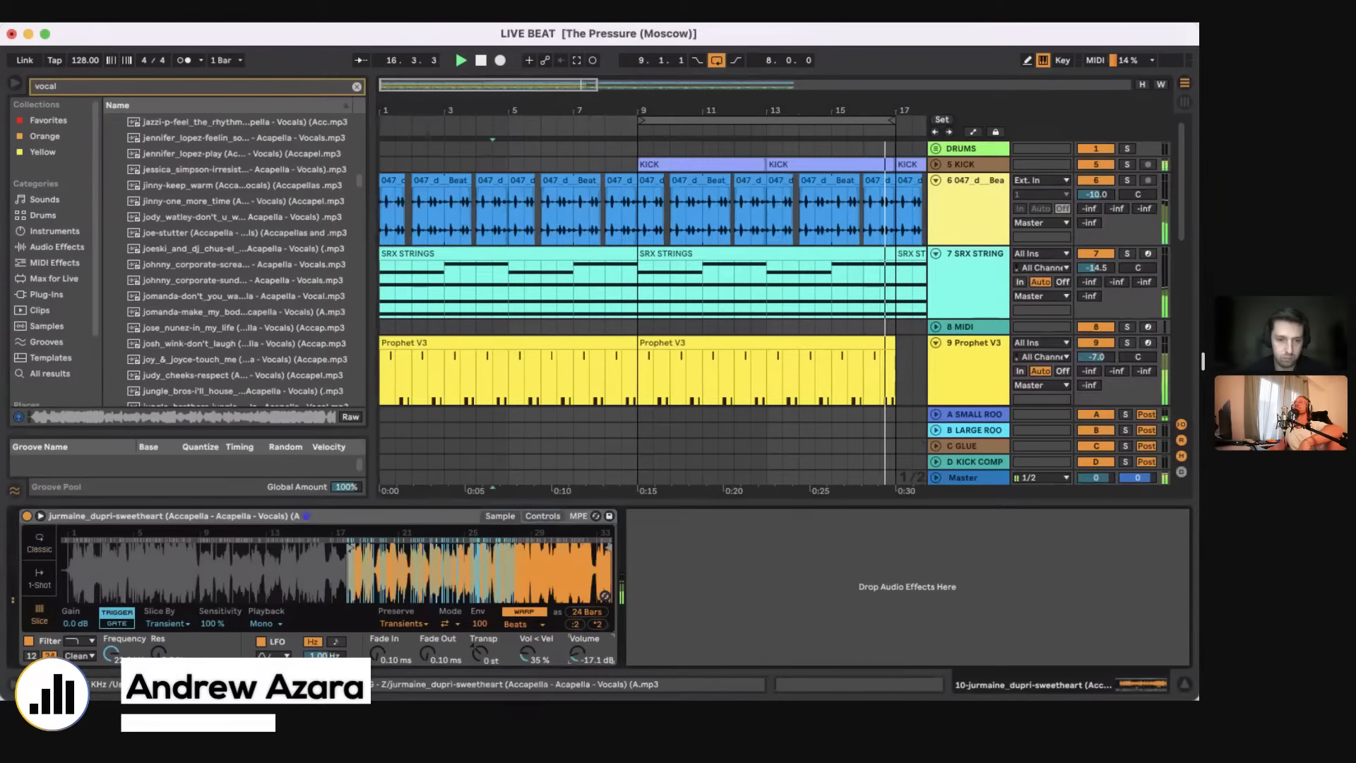
pyautogui.moveTo(348, 548)
pyautogui.mouseDown()
pyautogui.moveTo(186, 554)
pyautogui.moveTo(526, 553)
pyautogui.moveTo(518, 561)
pyautogui.mouseUp()
pyautogui.moveTo(518, 561); pyautogui.dragTo(495, 563)
# Step: Load junior_jack-my_feeling into Simpler on track 10 in Slice mode and move the sample start to about bar 9
pyautogui.scroll(-3, 287, 350)
pyautogui.moveTo(287, 350); pyautogui.dragTo(331, 587)
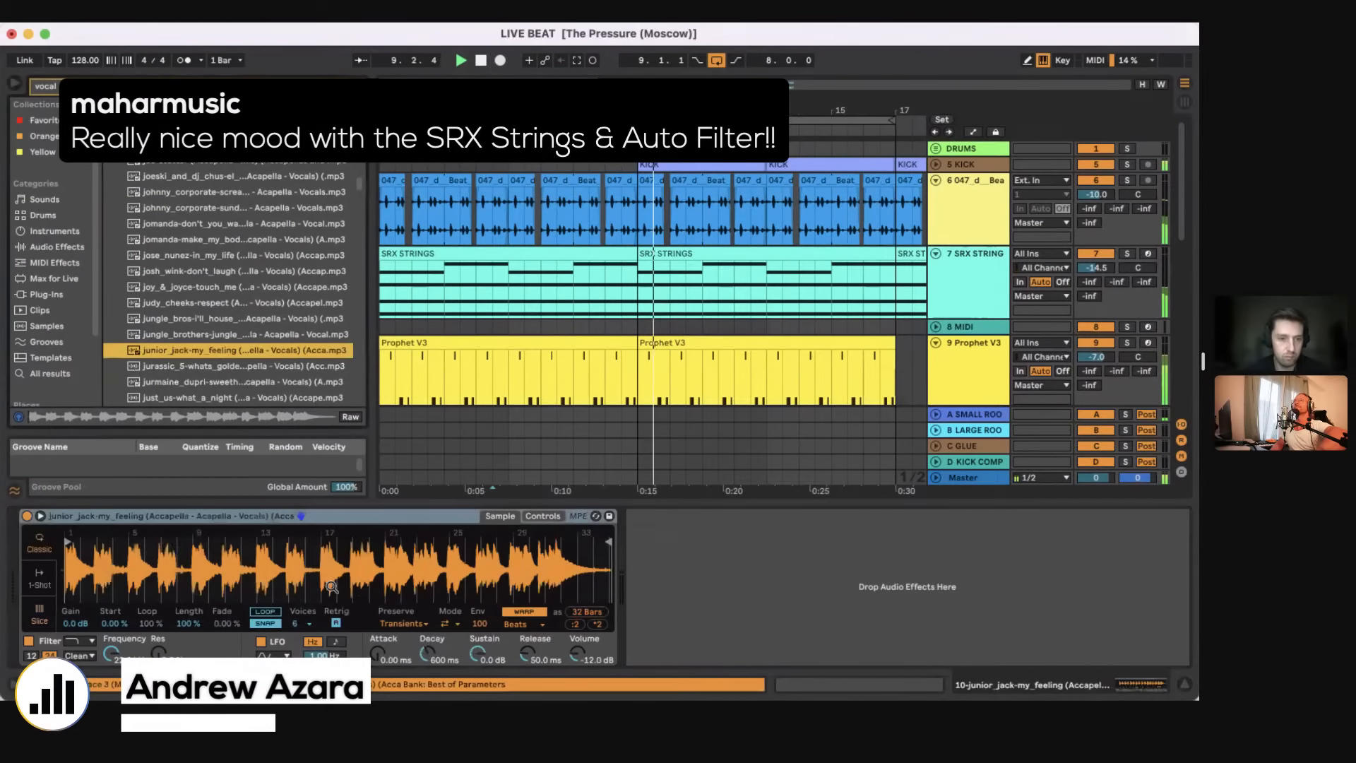
pyautogui.click(39, 613)
pyautogui.moveTo(63, 554); pyautogui.dragTo(200, 554)
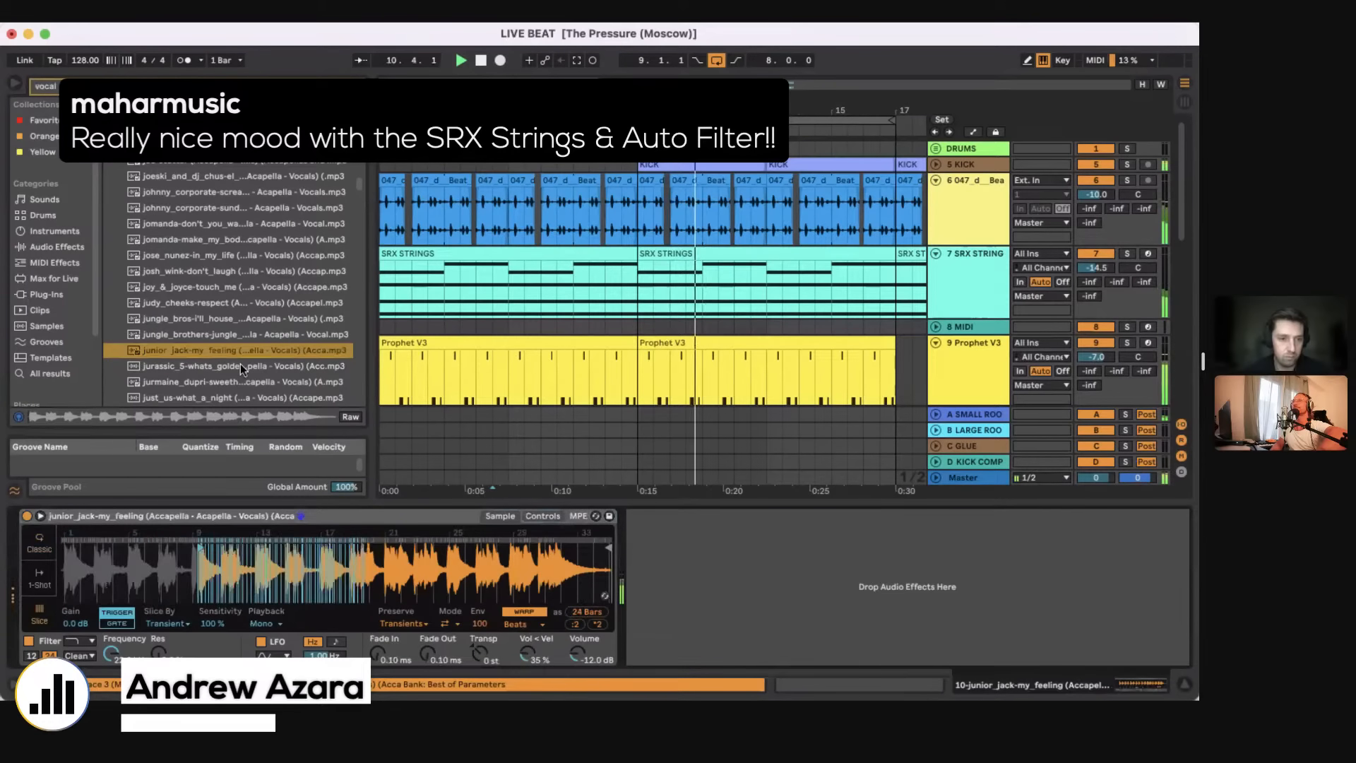
# Step: Replace the Simpler sample with k_&_m-you_plus_me, move its start point to the waveform's middle and set Volume to -17.7 dB
pyautogui.scroll(-3, 240, 369)
pyautogui.moveTo(237, 328); pyautogui.dragTo(145, 525)
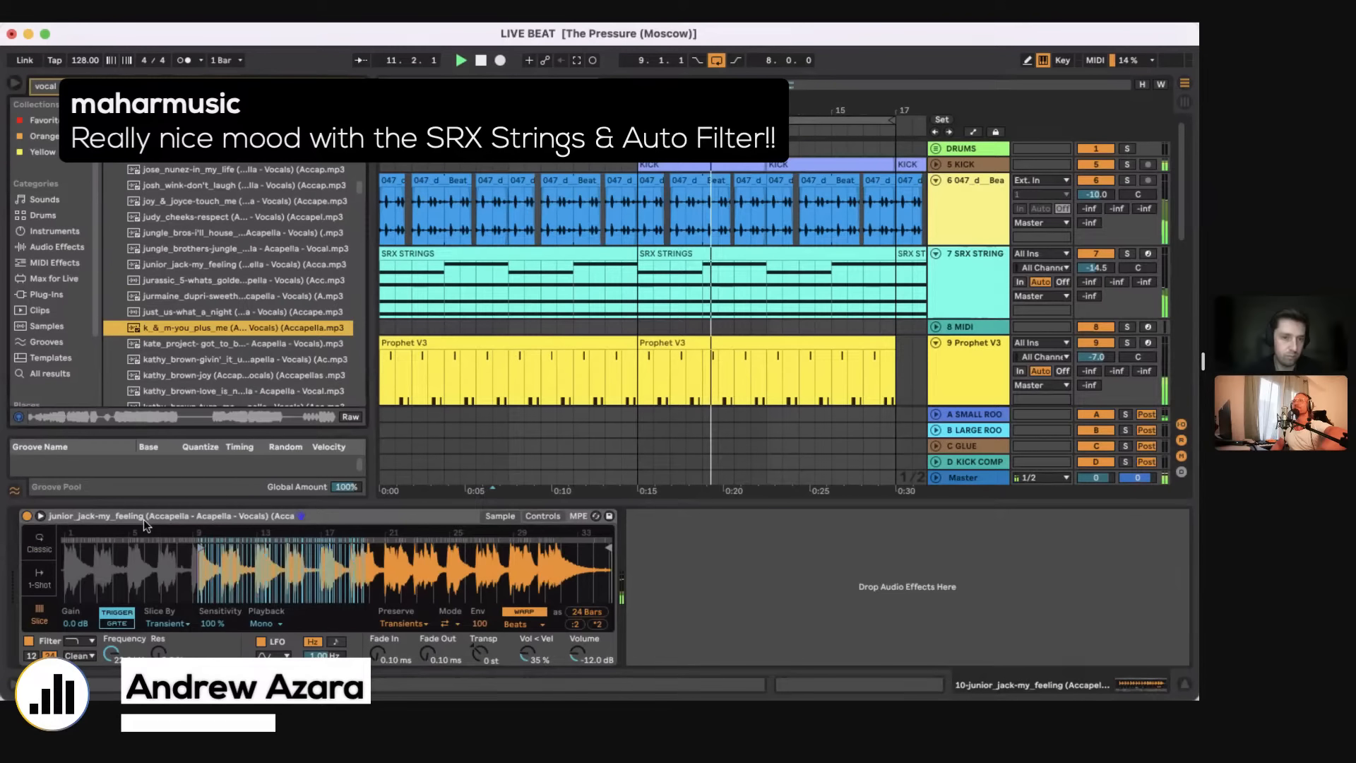
pyautogui.moveTo(71, 548); pyautogui.dragTo(309, 569)
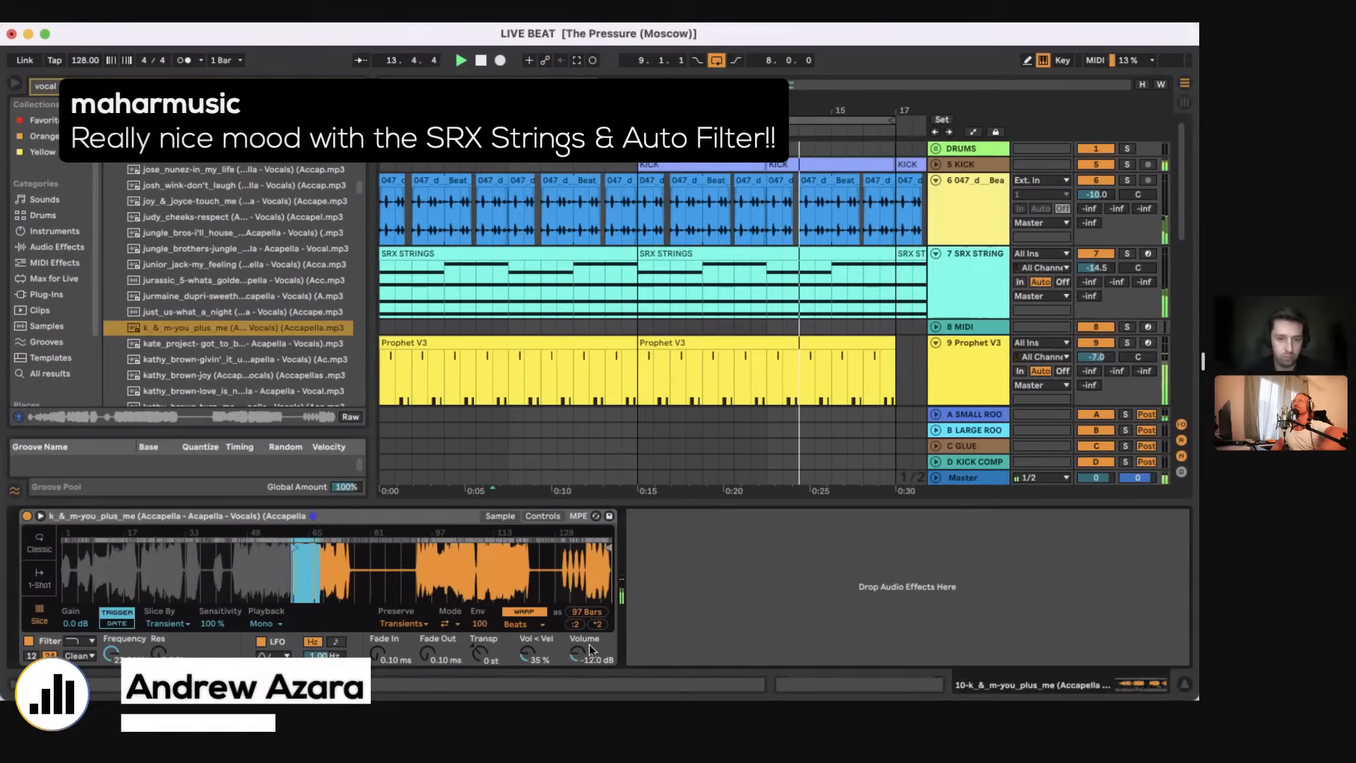
pyautogui.moveTo(588, 648); pyautogui.dragTo(588, 663)
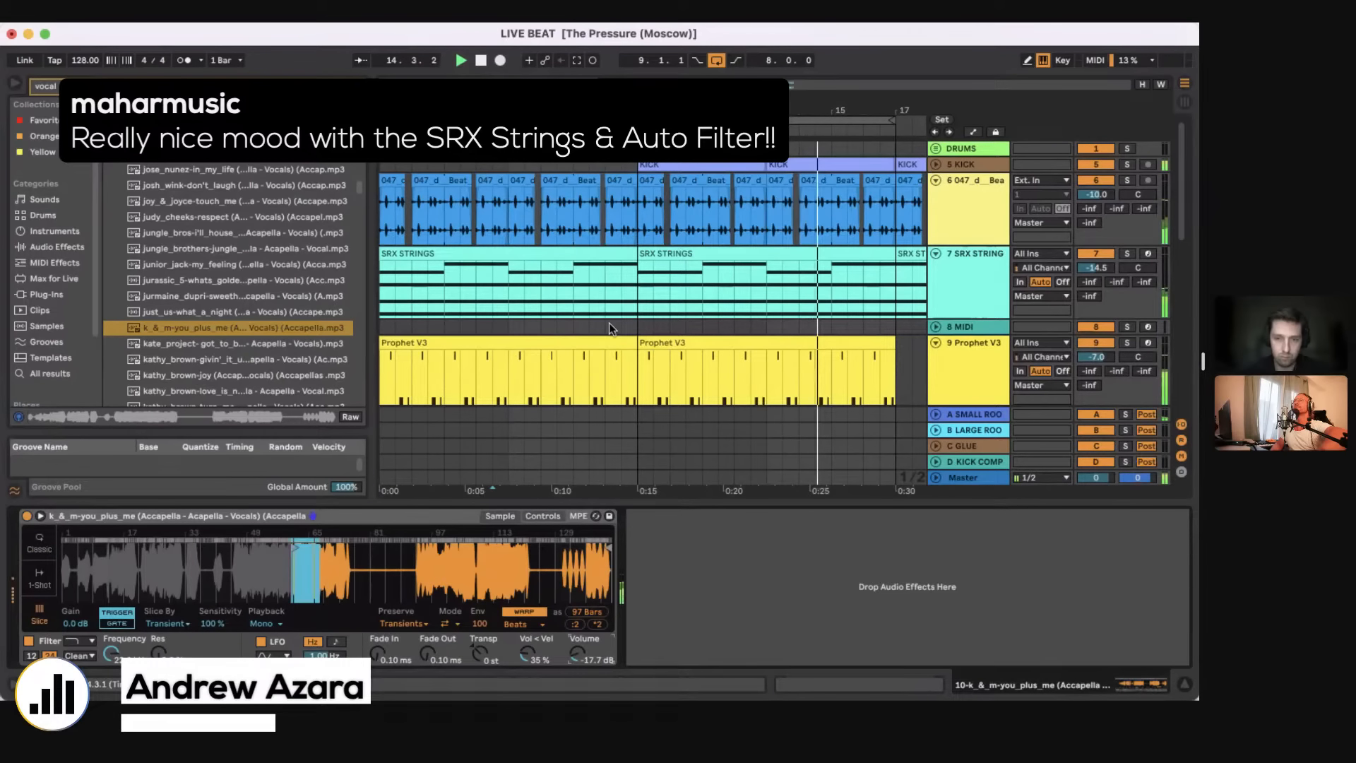
# Step: Refine the k_&_m-you_plus_me sample's start point to about bar 59 in the magnified Simpler waveform
pyautogui.scroll(-3, 609, 323)
pyautogui.moveTo(290, 584); pyautogui.dragTo(291, 629)
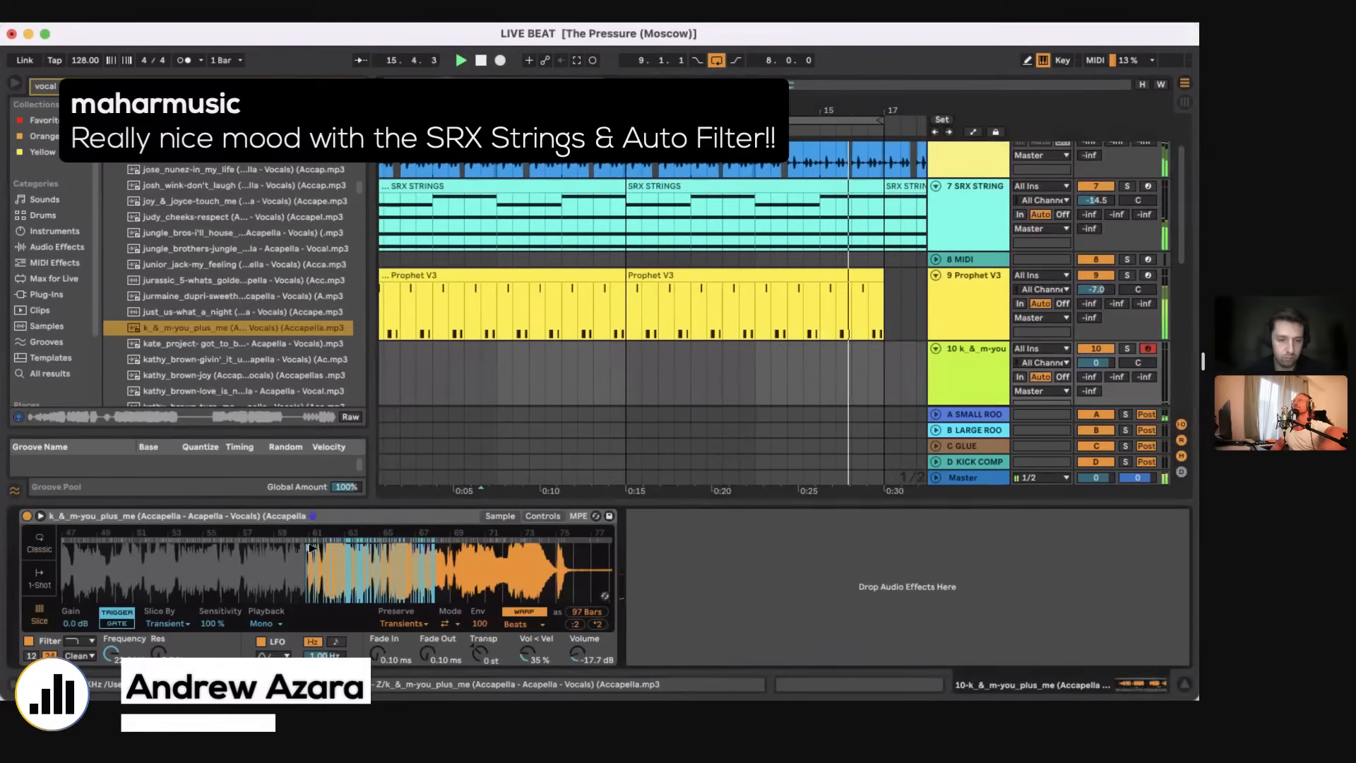
pyautogui.moveTo(311, 548); pyautogui.dragTo(280, 555)
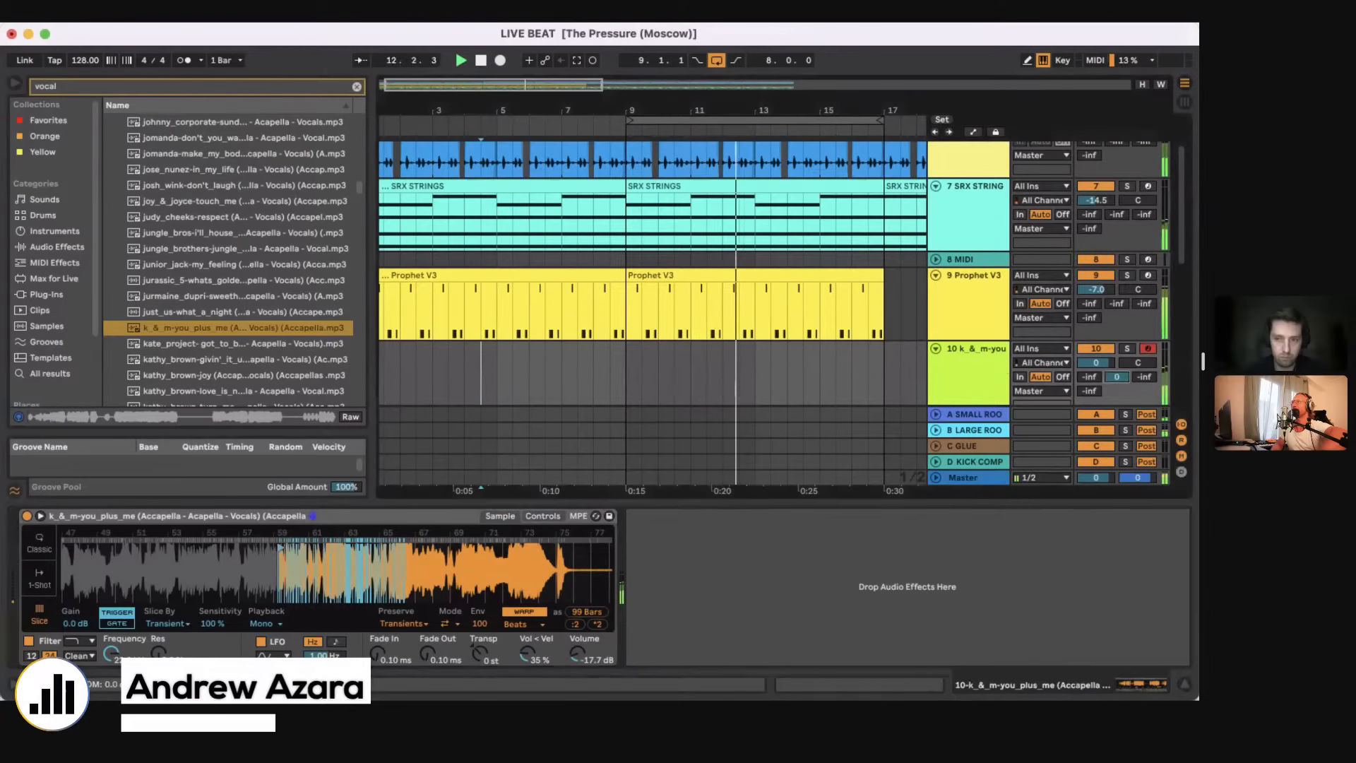
# Step: Set track 10's volume to -3.6 dB and record two vocal slice notes into a clip starting at bar 9
pyautogui.moveTo(1117, 377); pyautogui.dragTo(1093, 373)
pyautogui.press('space')
pyautogui.click(624, 398)
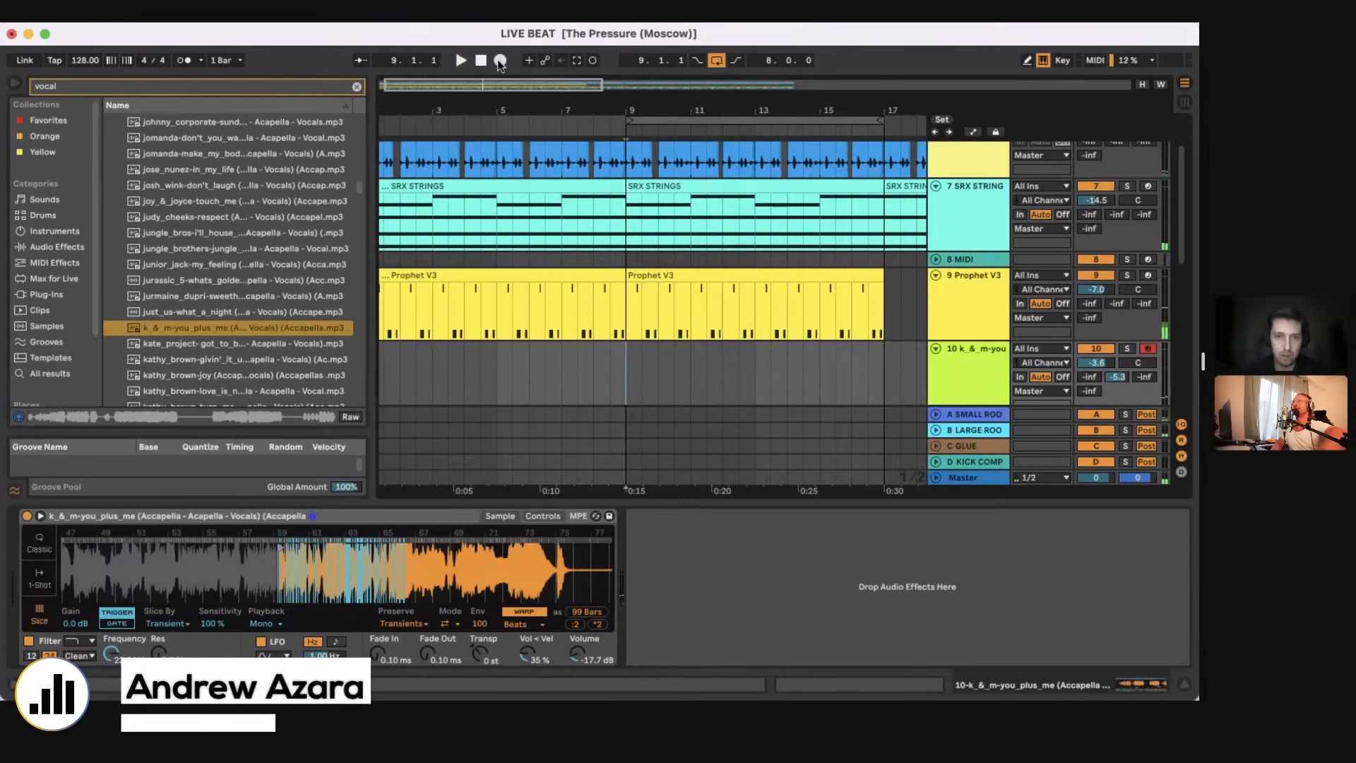
pyautogui.click(500, 61)
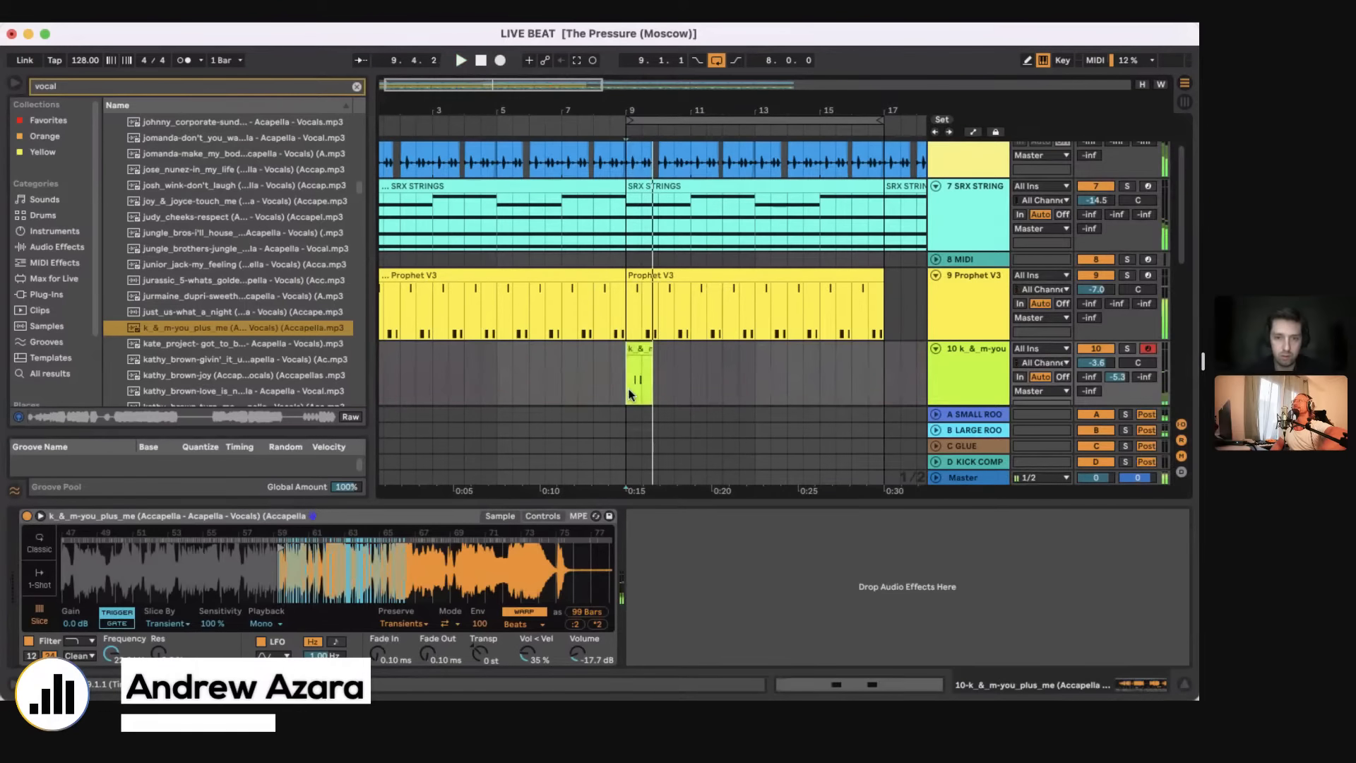
pyautogui.press('space')
# Step: Duplicate the four-bar vocal clip on track 10 to bar 13 and hide the device view
pyautogui.press('super+d')
pyautogui.click(662, 347)
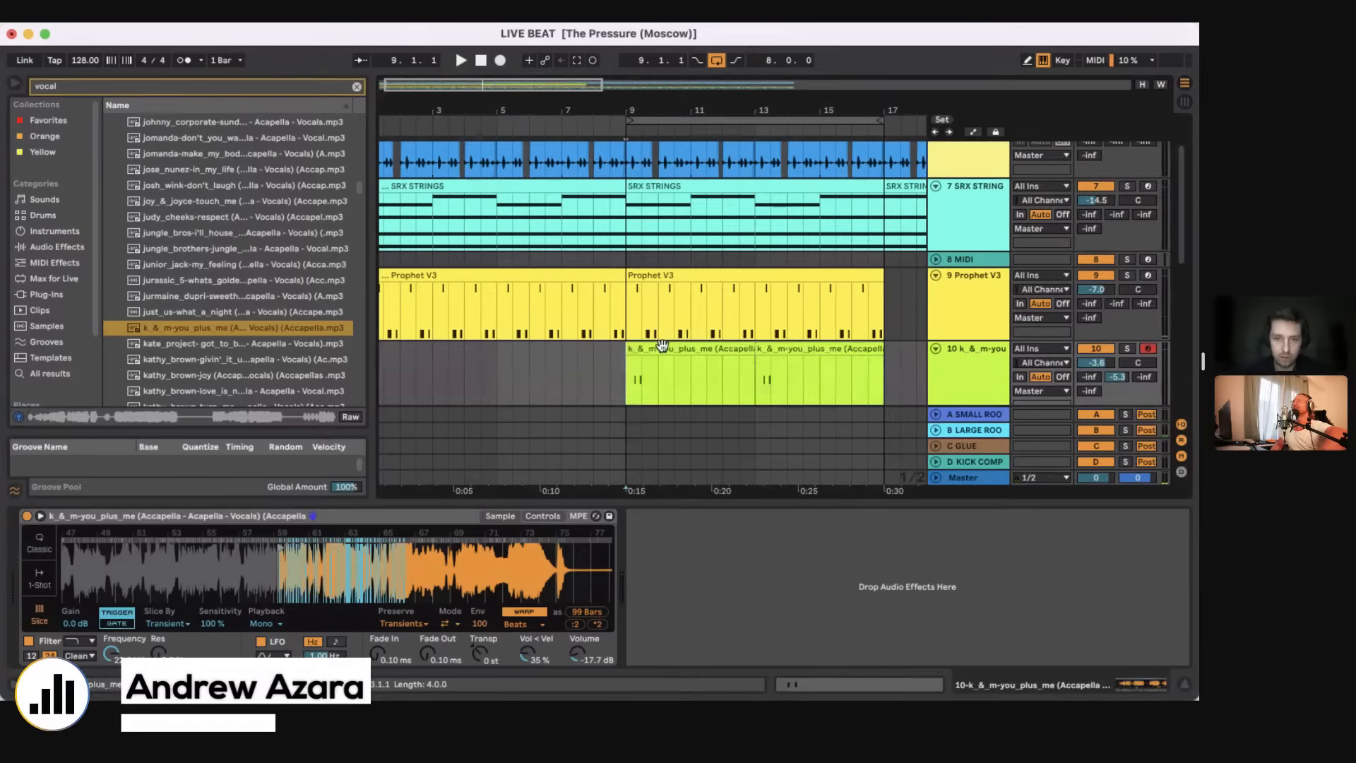
pyautogui.click(662, 345)
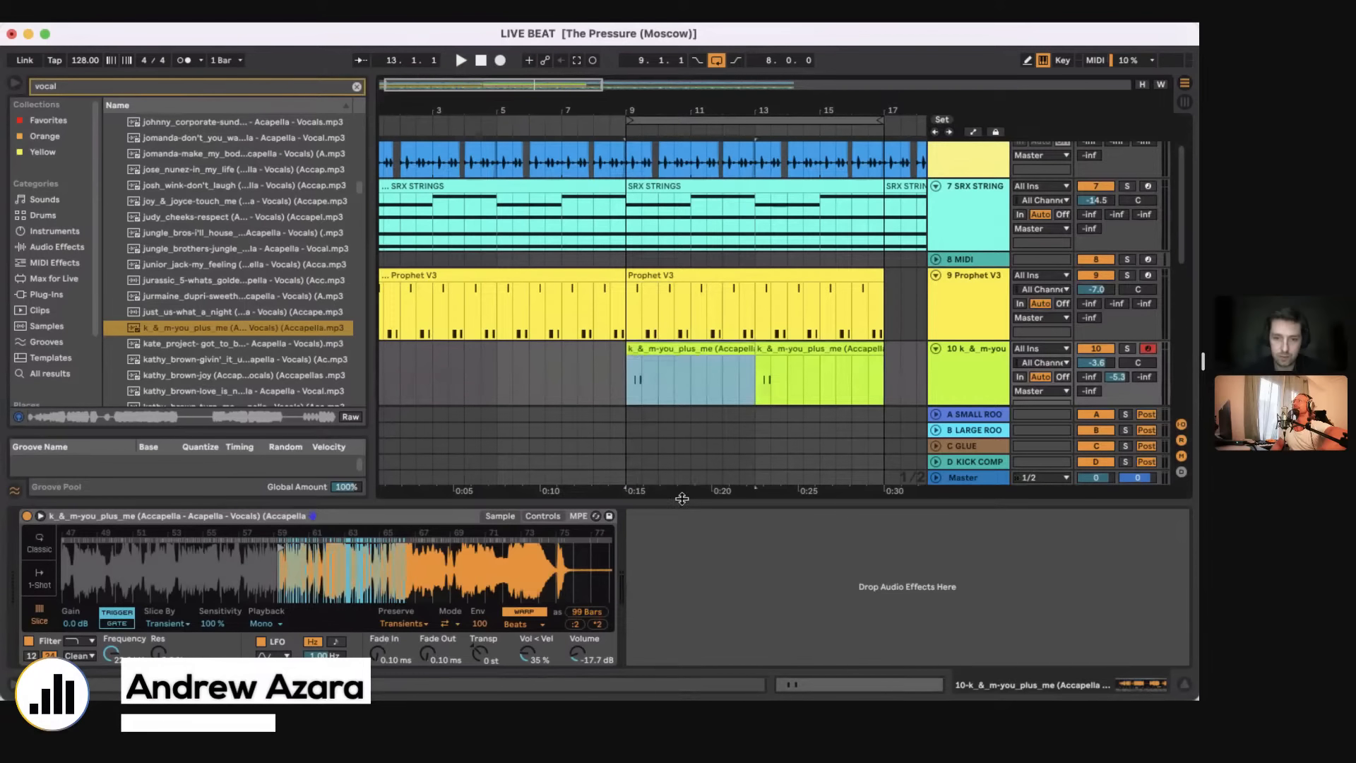
pyautogui.press('super+alt+l')
# Step: Insert a new MIDI track below track 7 SRX STRINGS and load the u-he Diva plug-in on it
pyautogui.click(626, 226)
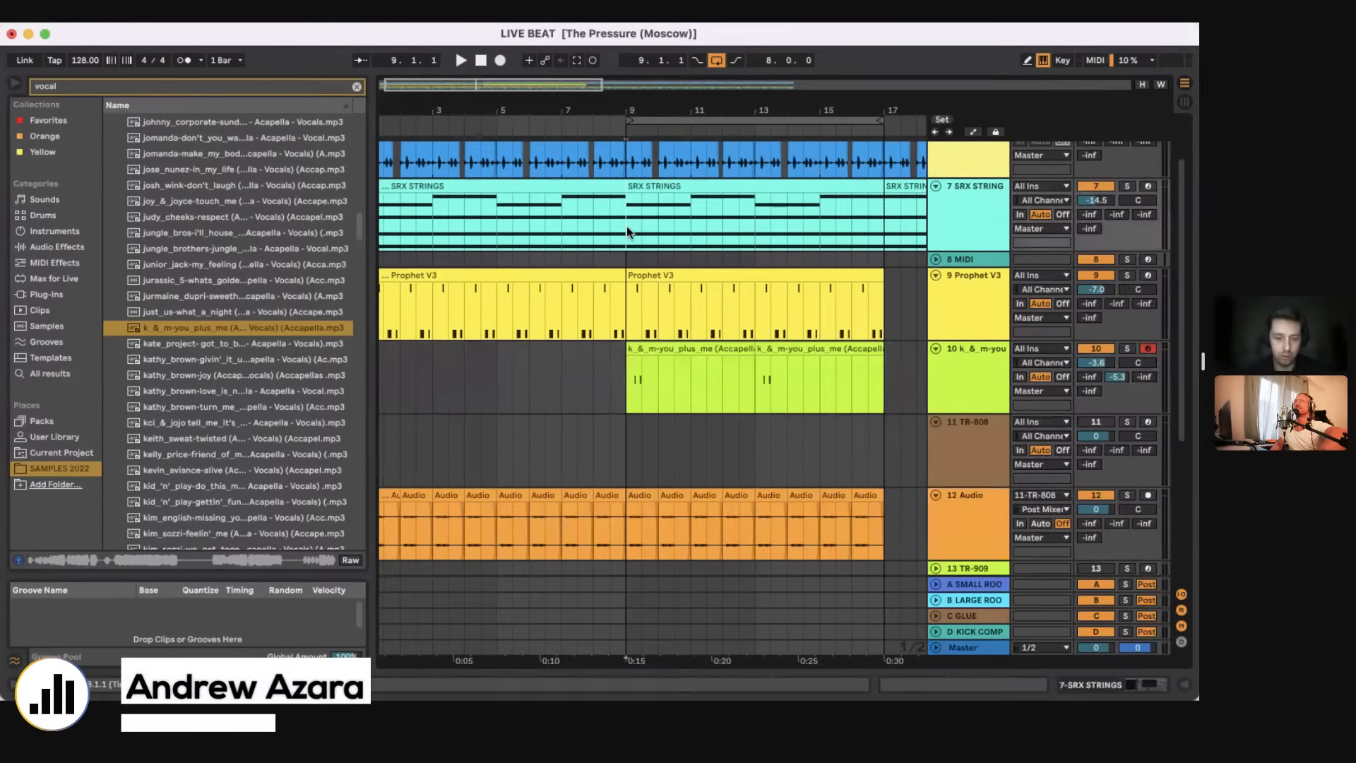
pyautogui.press('super+shift+t')
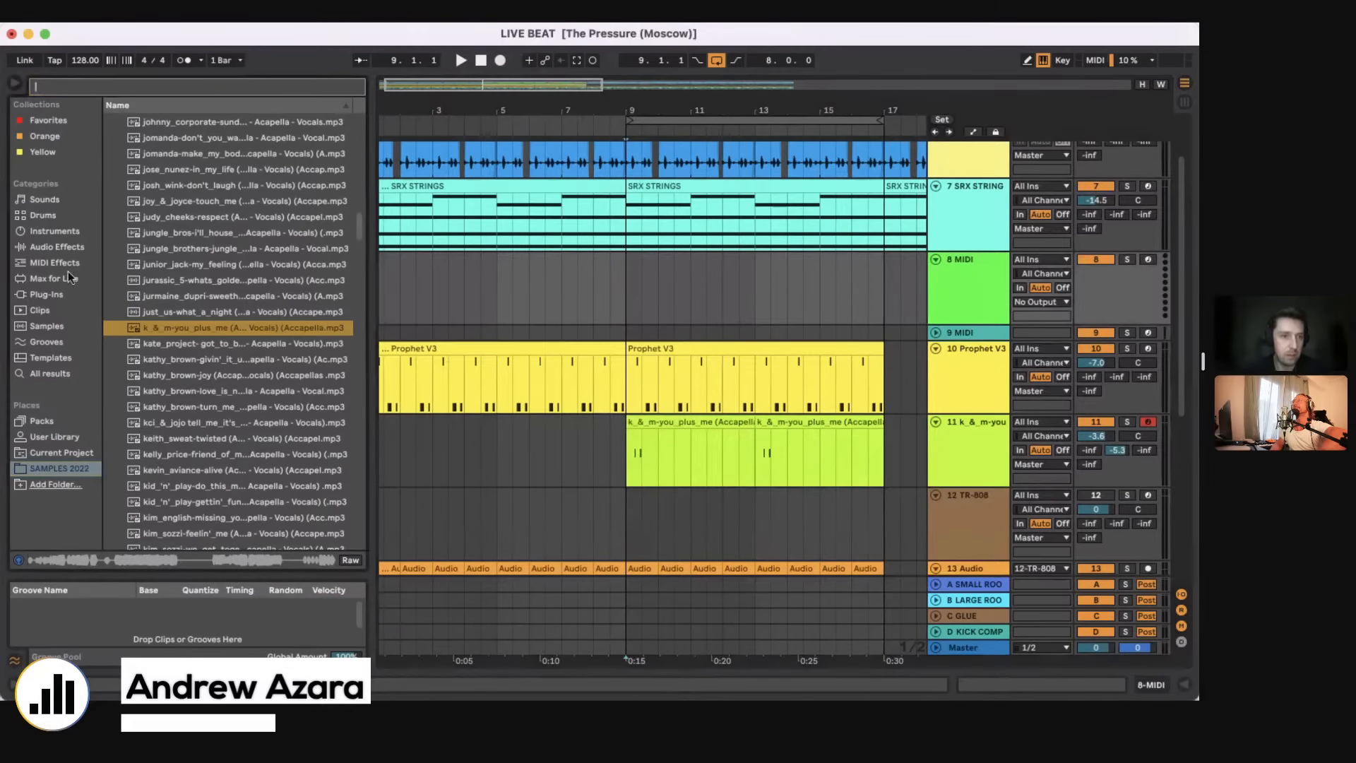
pyautogui.click(57, 294)
pyautogui.press('super+f')
pyautogui.write('div')
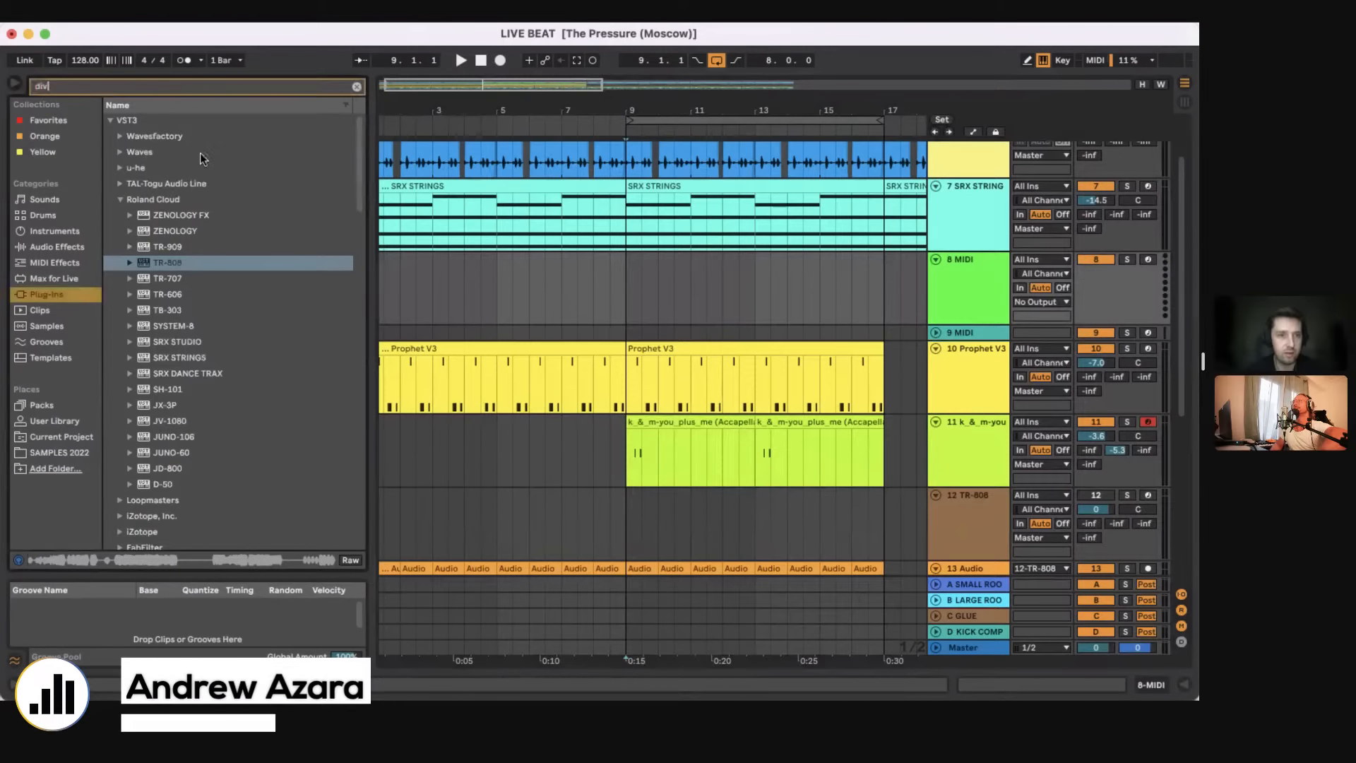
pyautogui.write('a')
pyautogui.click(164, 216)
pyautogui.moveTo(164, 218); pyautogui.dragTo(630, 297)
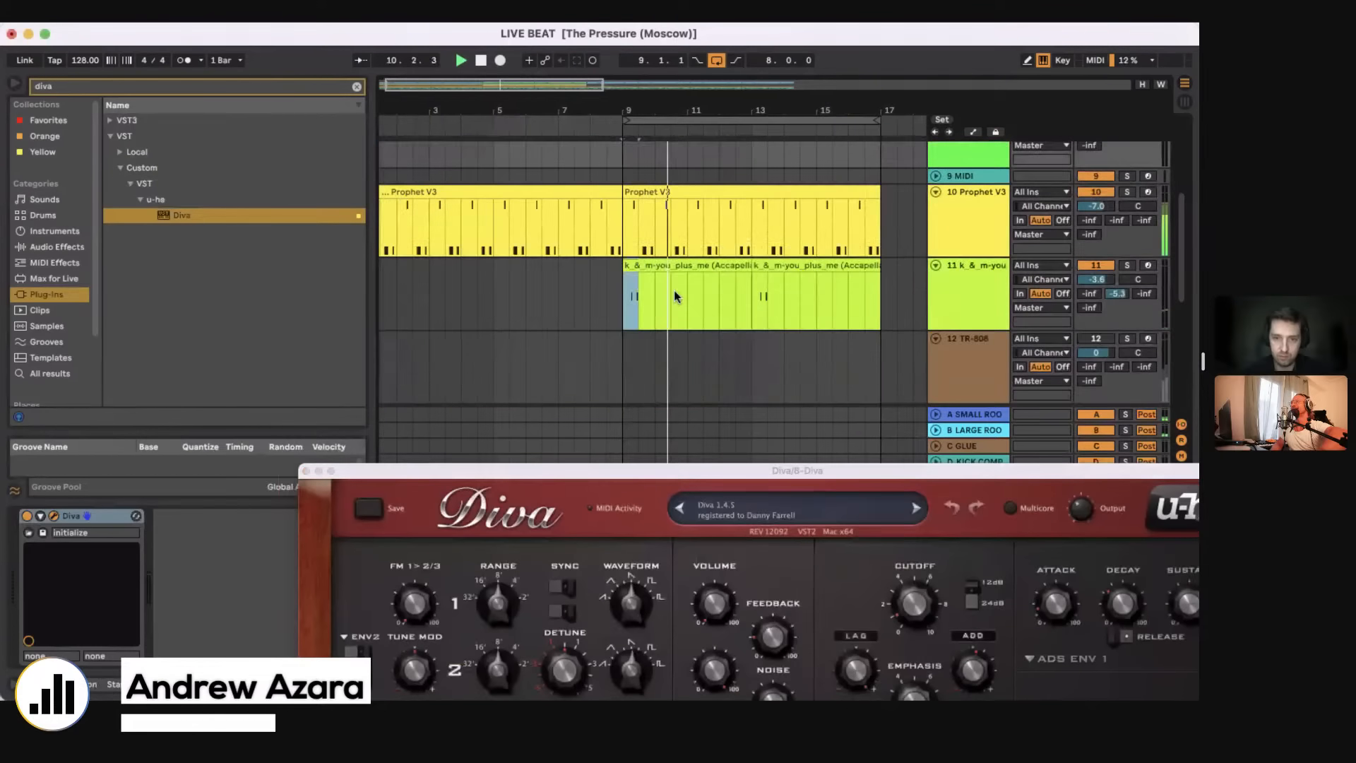
# Step: Try to repeat the two-note vocal phrase at bar 11 on track 11, consolidate the clips and adjust the first note
pyautogui.press('super+d')
pyautogui.moveTo(629, 296); pyautogui.dragTo(748, 297)
pyautogui.press('super+j')
pyautogui.doubleClick(672, 281)
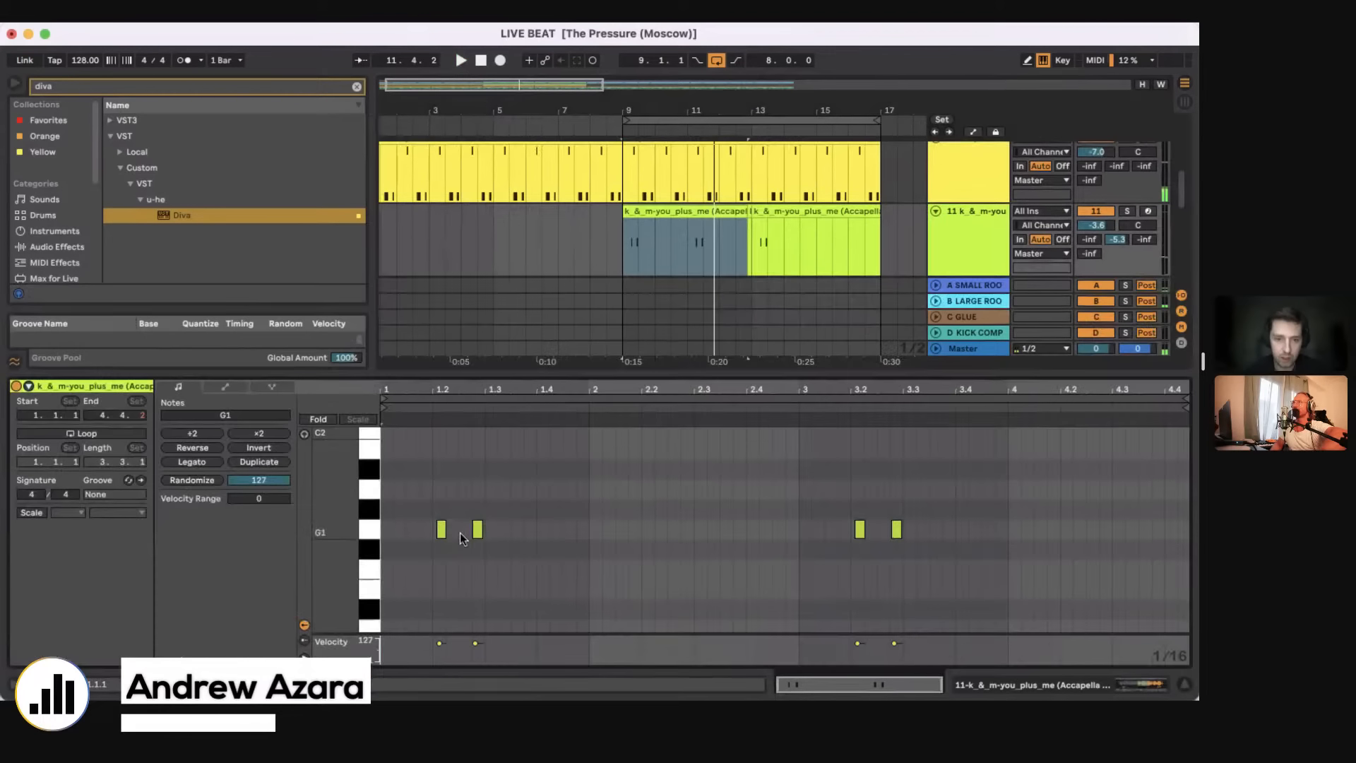
pyautogui.click(435, 532)
pyautogui.click(436, 531)
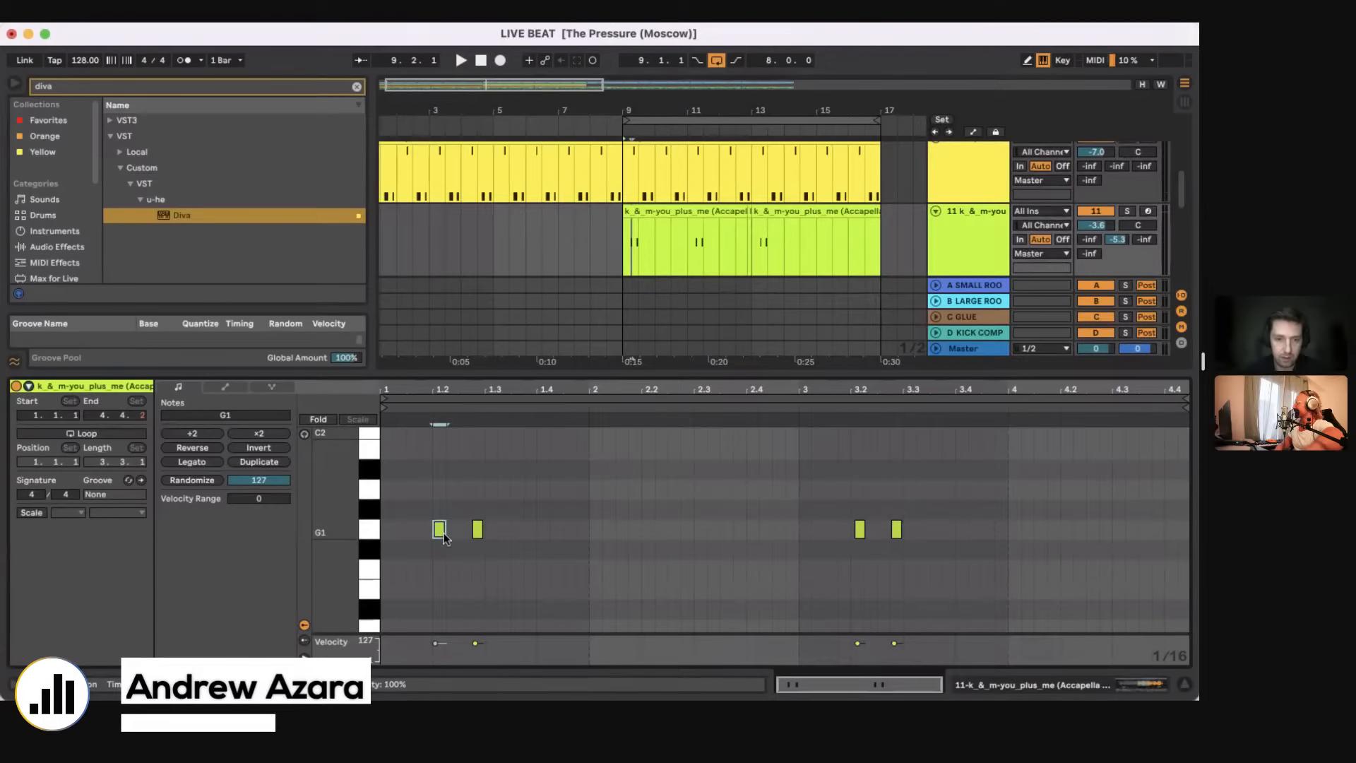
# Step: Consolidate the repeated vocal phrase on track 11 into a four-bar clip from bar 9 and duplicate it to bar 13
pyautogui.moveTo(616, 257); pyautogui.dragTo(756, 219)
pyautogui.press('super+d')
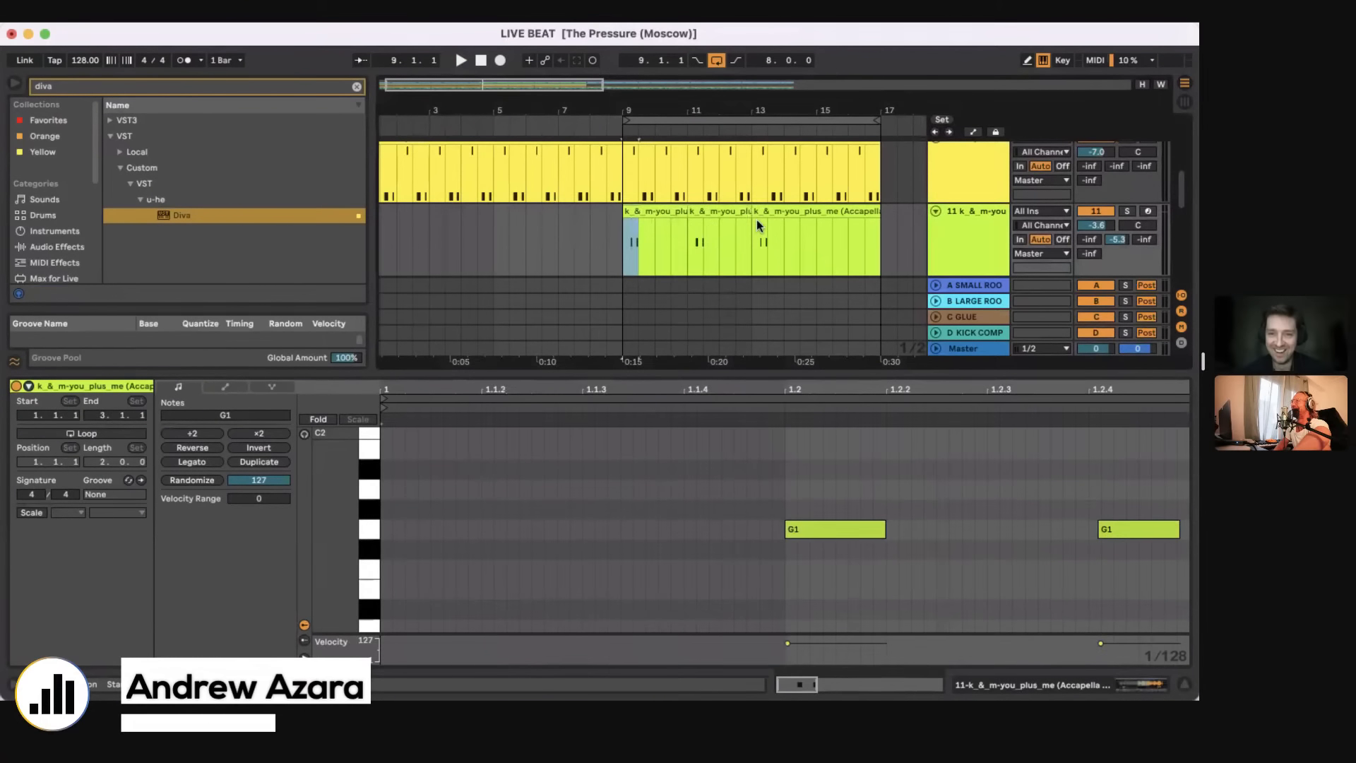
pyautogui.press('super+j')
pyautogui.press('super+d')
pyautogui.click(626, 256)
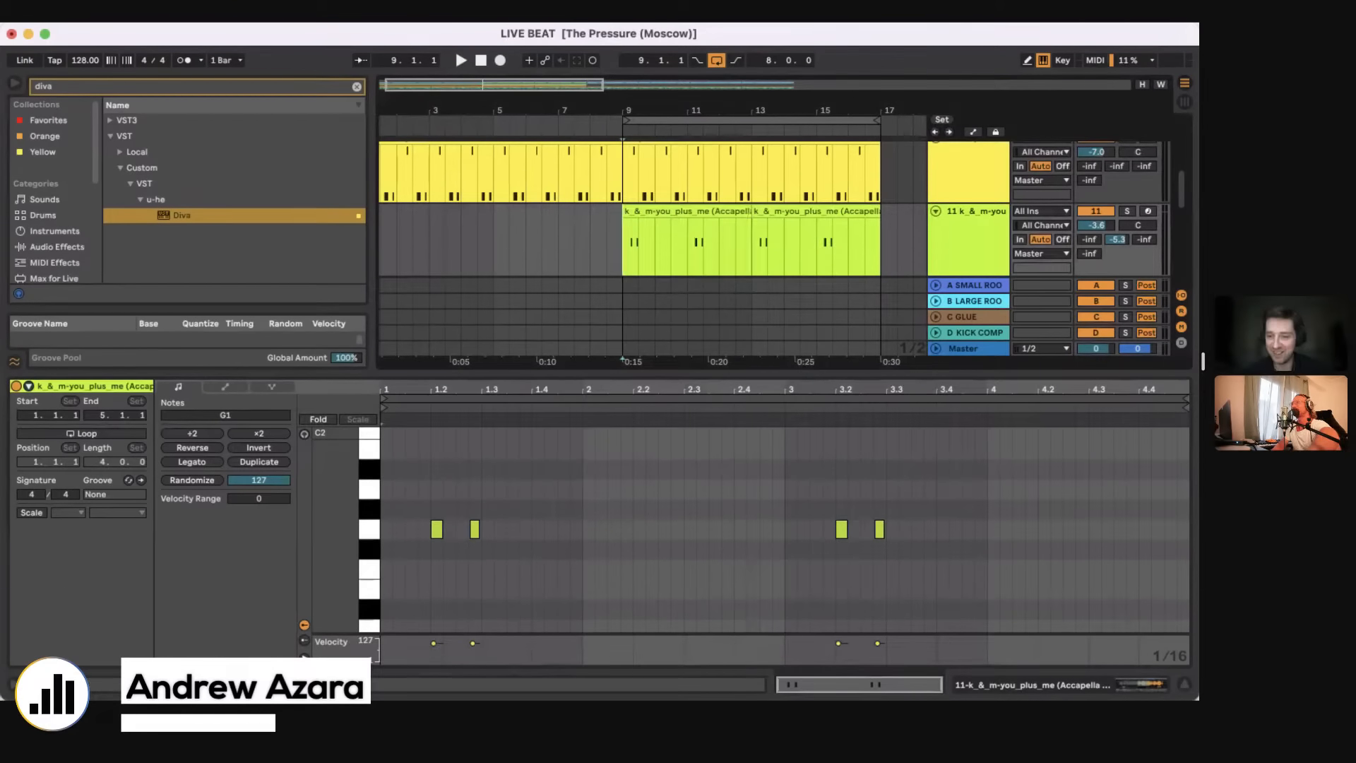
# Step: Shorten the first vocal clip on track 11 to two bars and duplicate it three times to fill bars 9 to 17
pyautogui.scroll(-10, 676, 254)
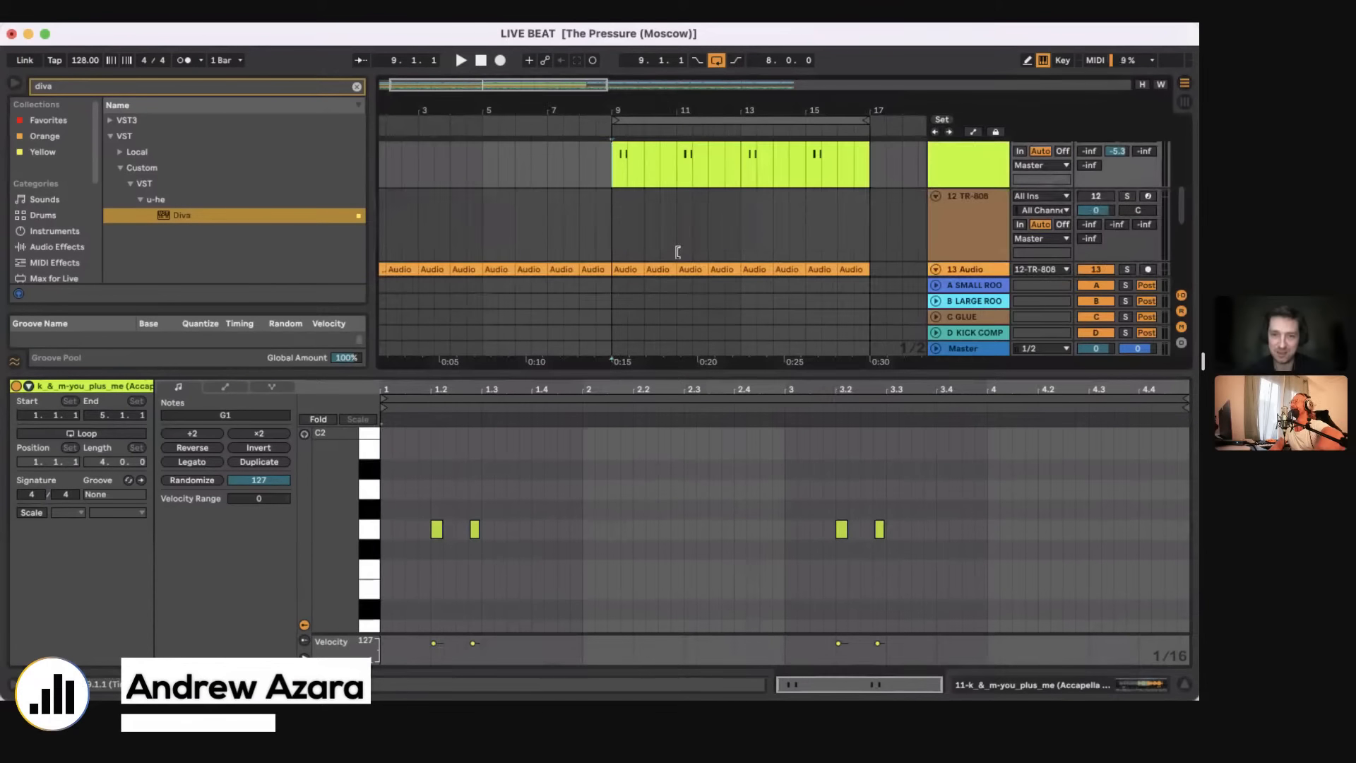
pyautogui.scroll(8, 674, 247)
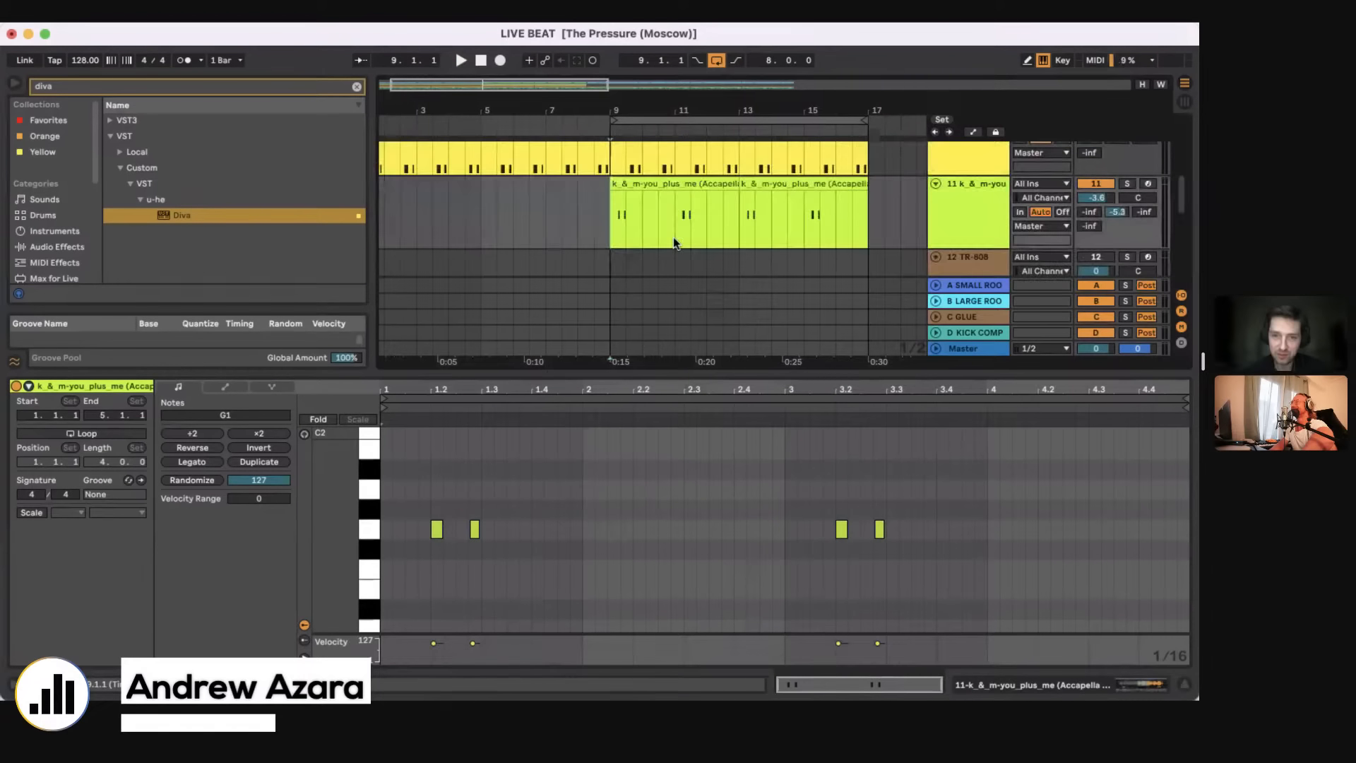
pyautogui.press('space')
pyautogui.moveTo(738, 184); pyautogui.dragTo(675, 186)
pyautogui.press('super+d')
pyautogui.press('super+d')
pyautogui.press('super+d')
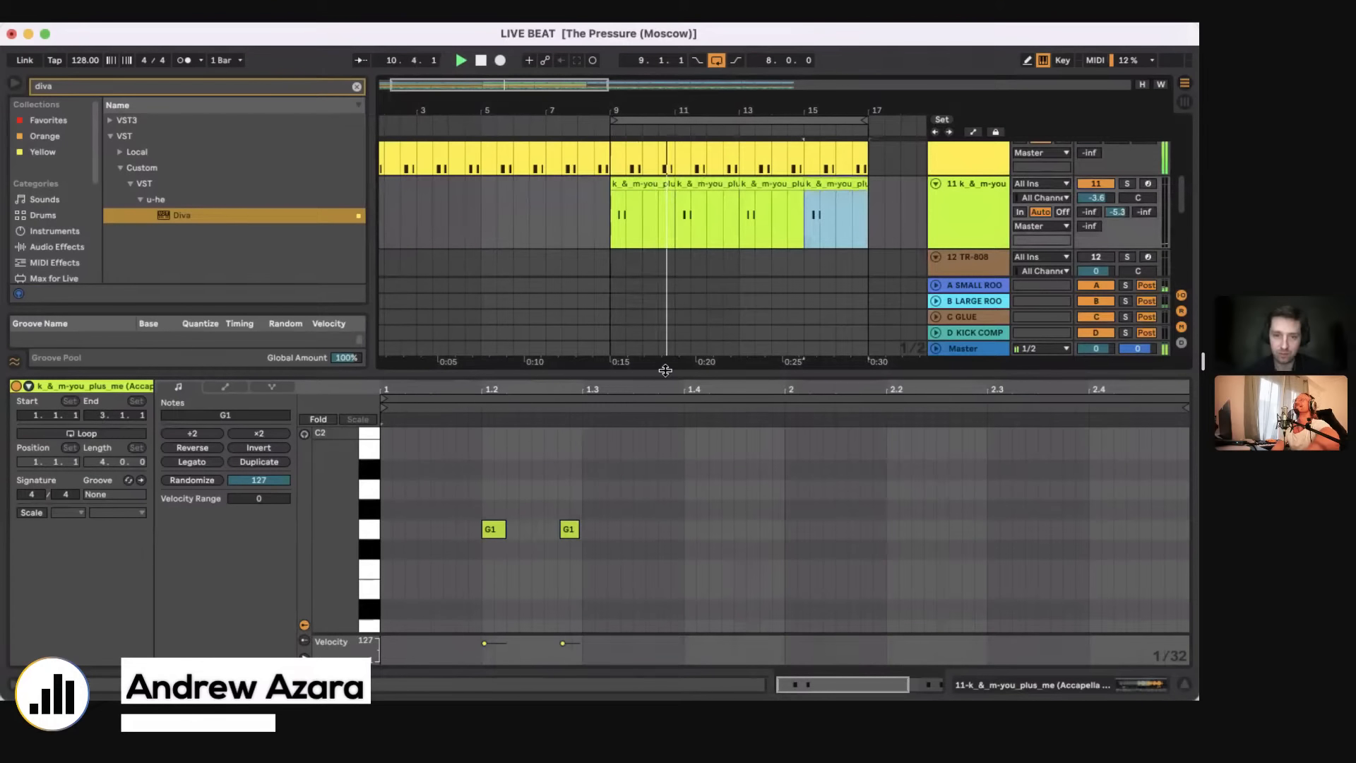
# Step: Set track 11's volume to -6.4 dB and consolidate its vocal clips from bar 9 to 17 into one clip
pyautogui.moveTo(665, 371); pyautogui.dragTo(666, 600)
pyautogui.moveTo(1096, 198); pyautogui.dragTo(1096, 209)
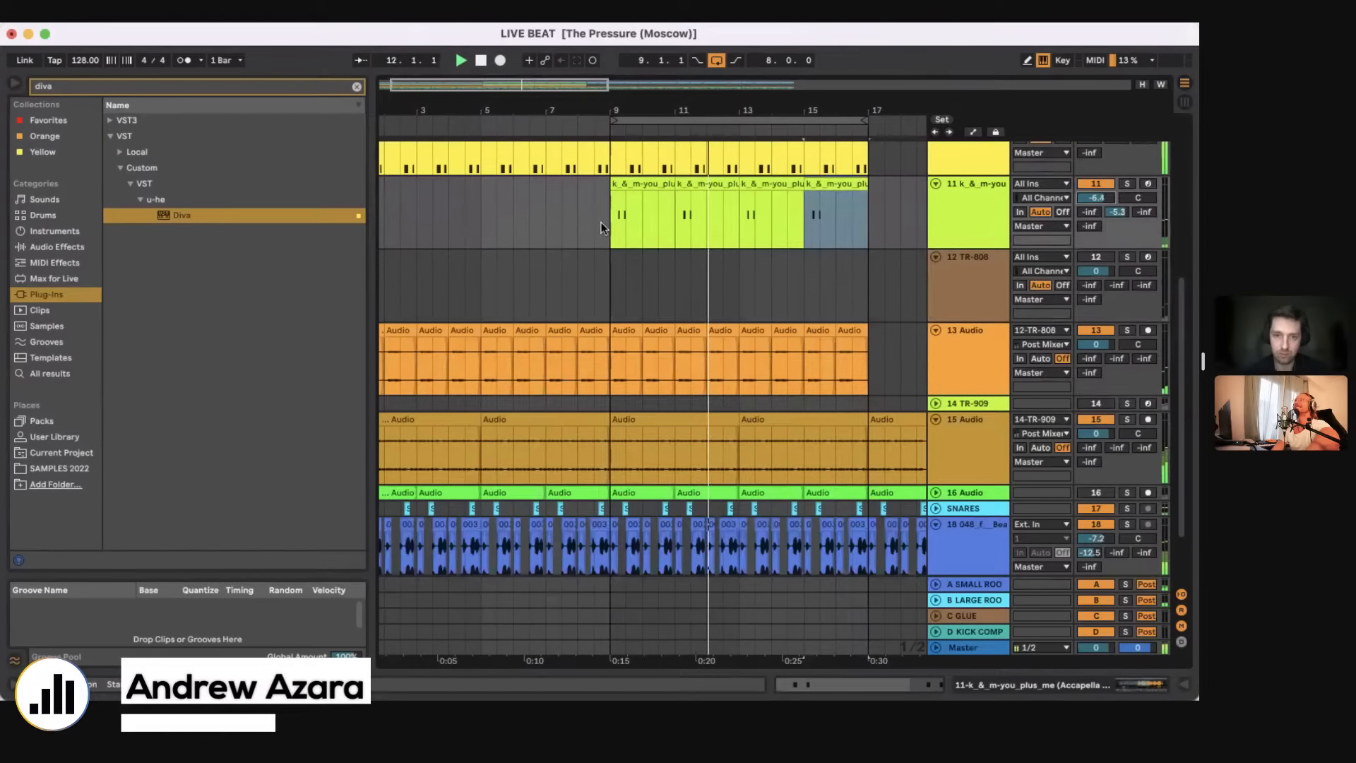
pyautogui.moveTo(600, 221); pyautogui.dragTo(866, 226)
pyautogui.press('super+j')
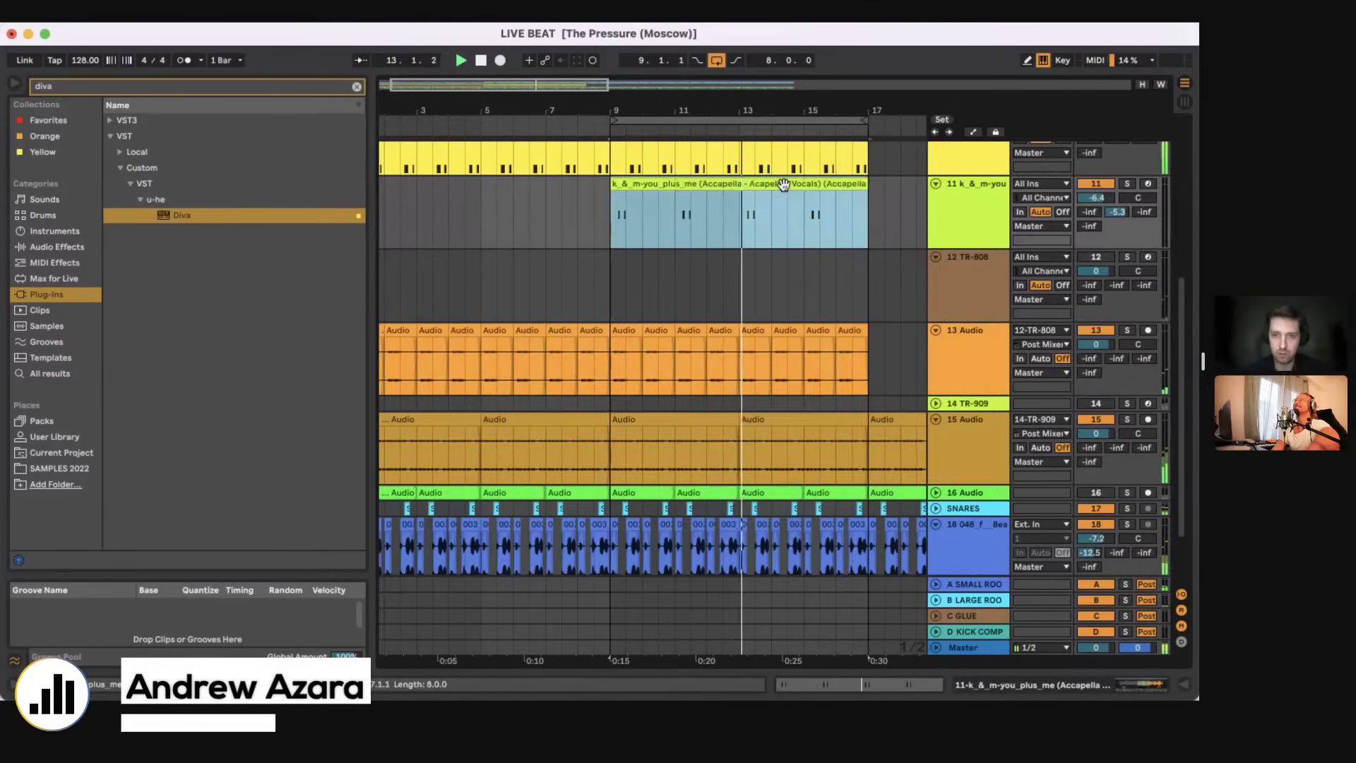
# Step: Open the consolidated vocal clip on track 11 and inspect its G1 notes
pyautogui.doubleClick(784, 184)
pyautogui.moveTo(615, 405); pyautogui.dragTo(615, 495)
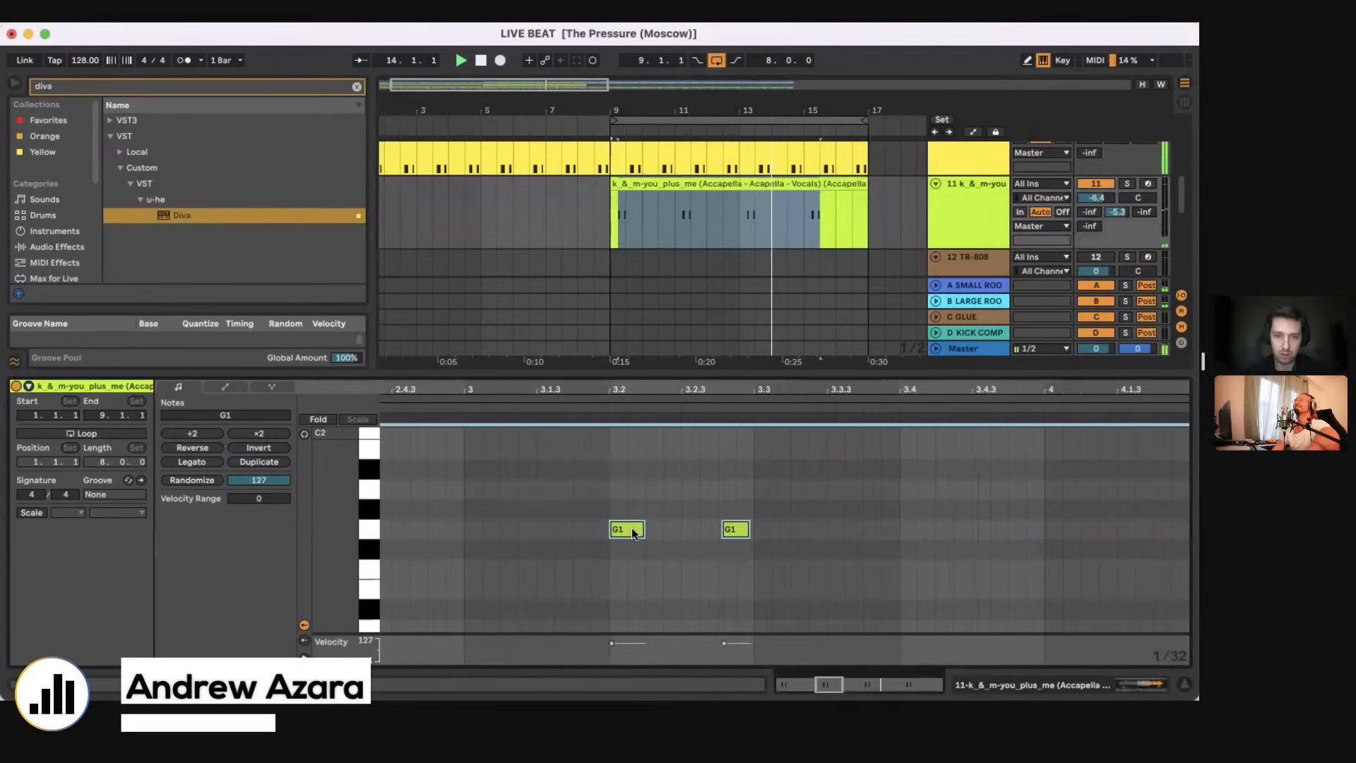
pyautogui.press('super+alt+l')
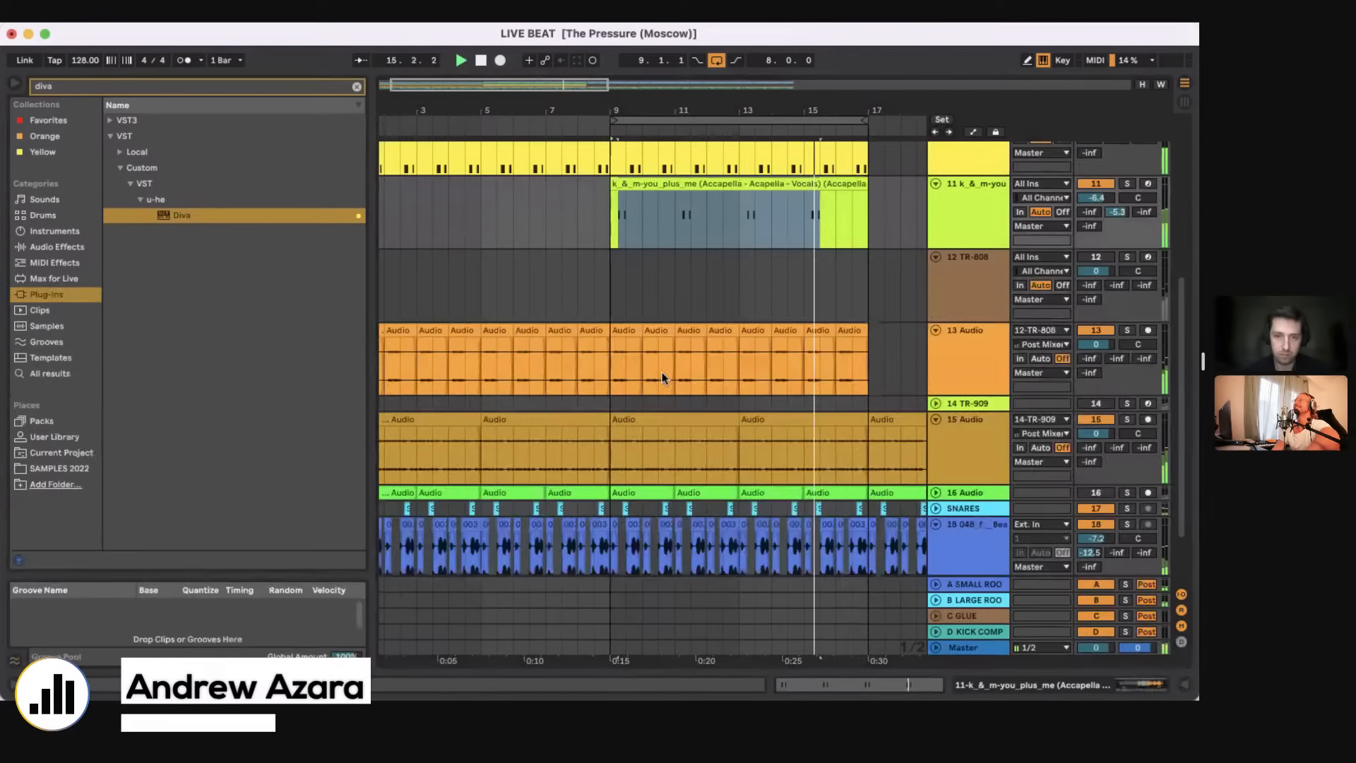
pyautogui.click(597, 290)
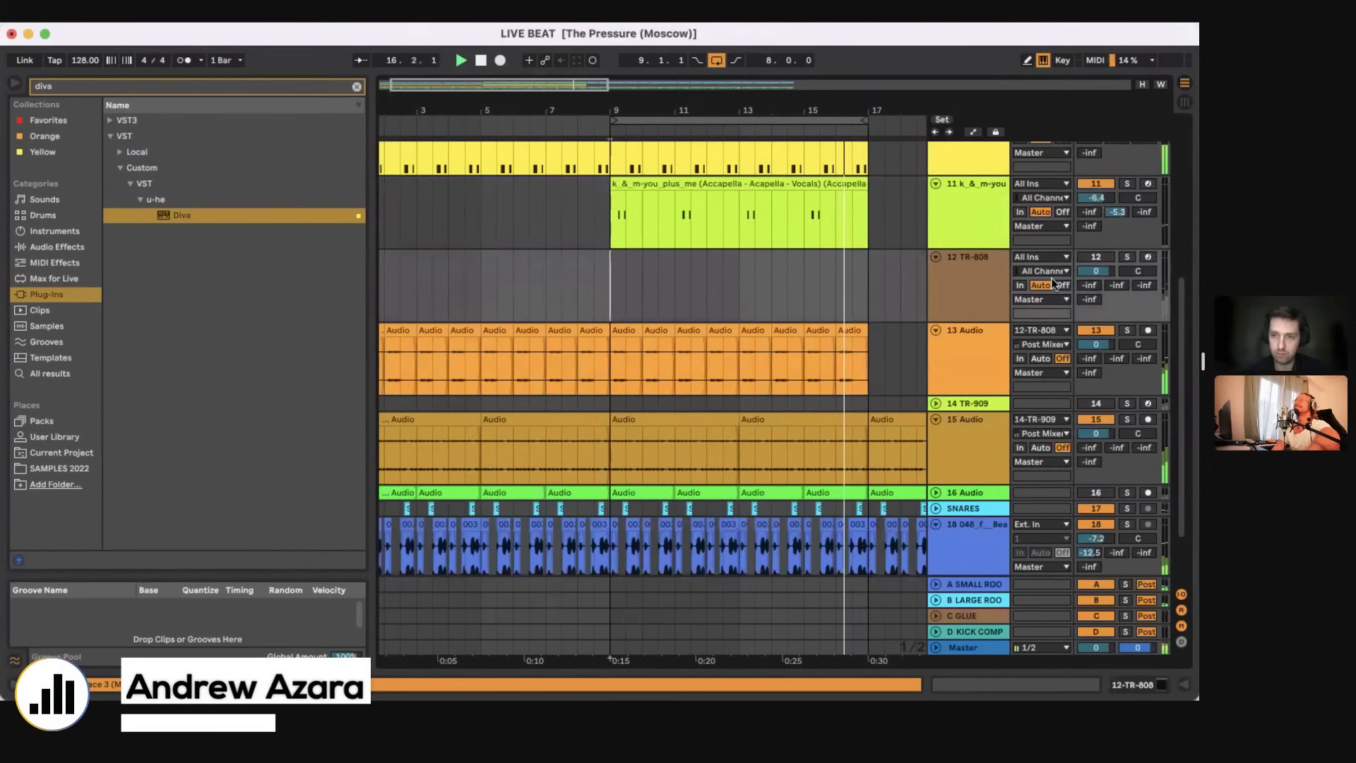
pyautogui.scroll(-1, 723, 332)
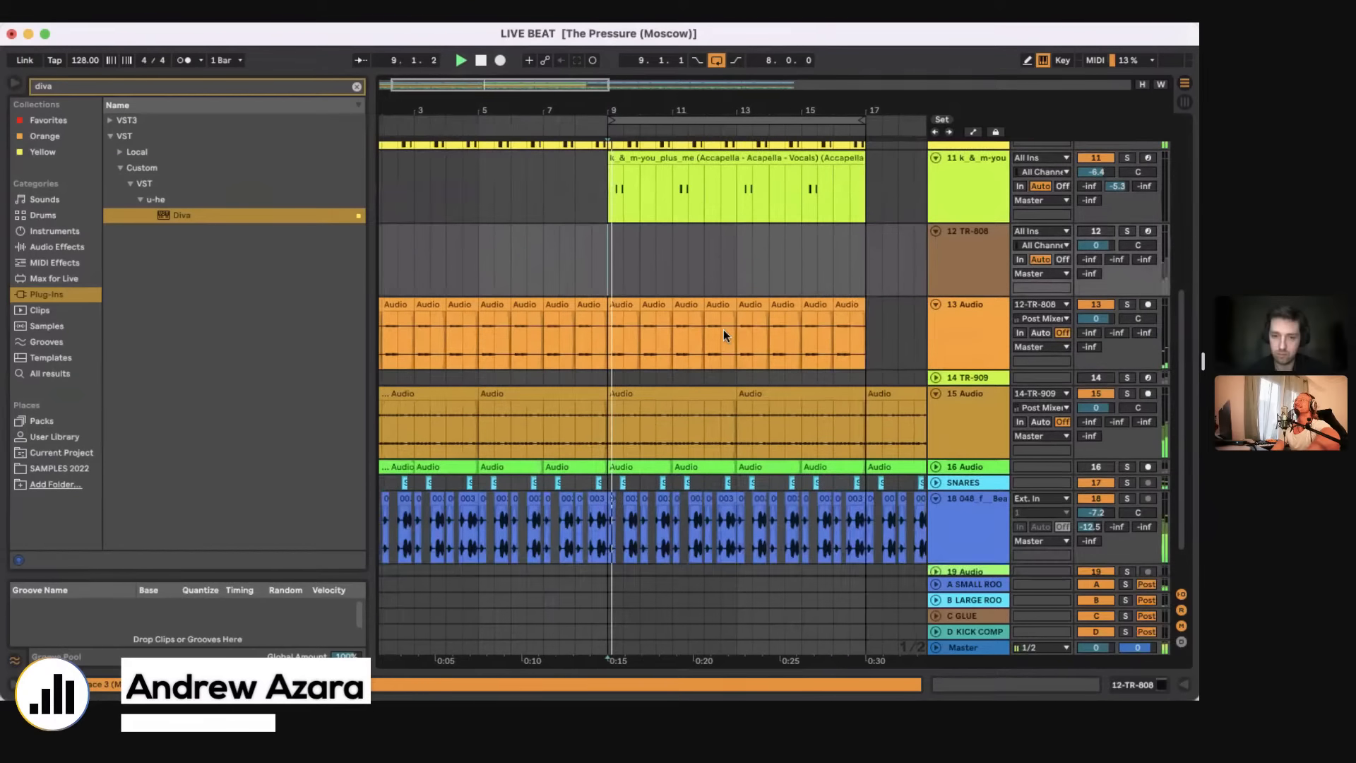
pyautogui.scroll(-2, 723, 332)
pyautogui.click(604, 480)
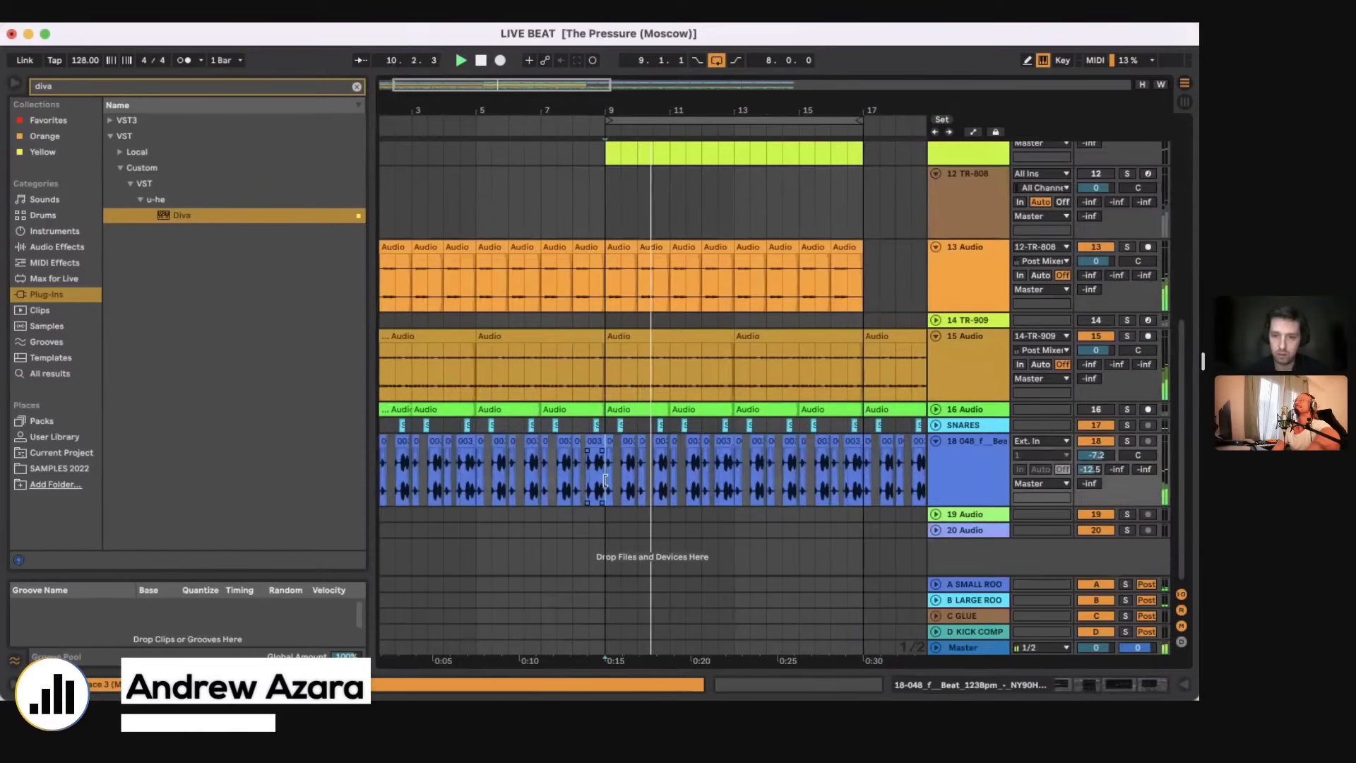
pyautogui.click(658, 330)
pyautogui.scroll(10, 659, 329)
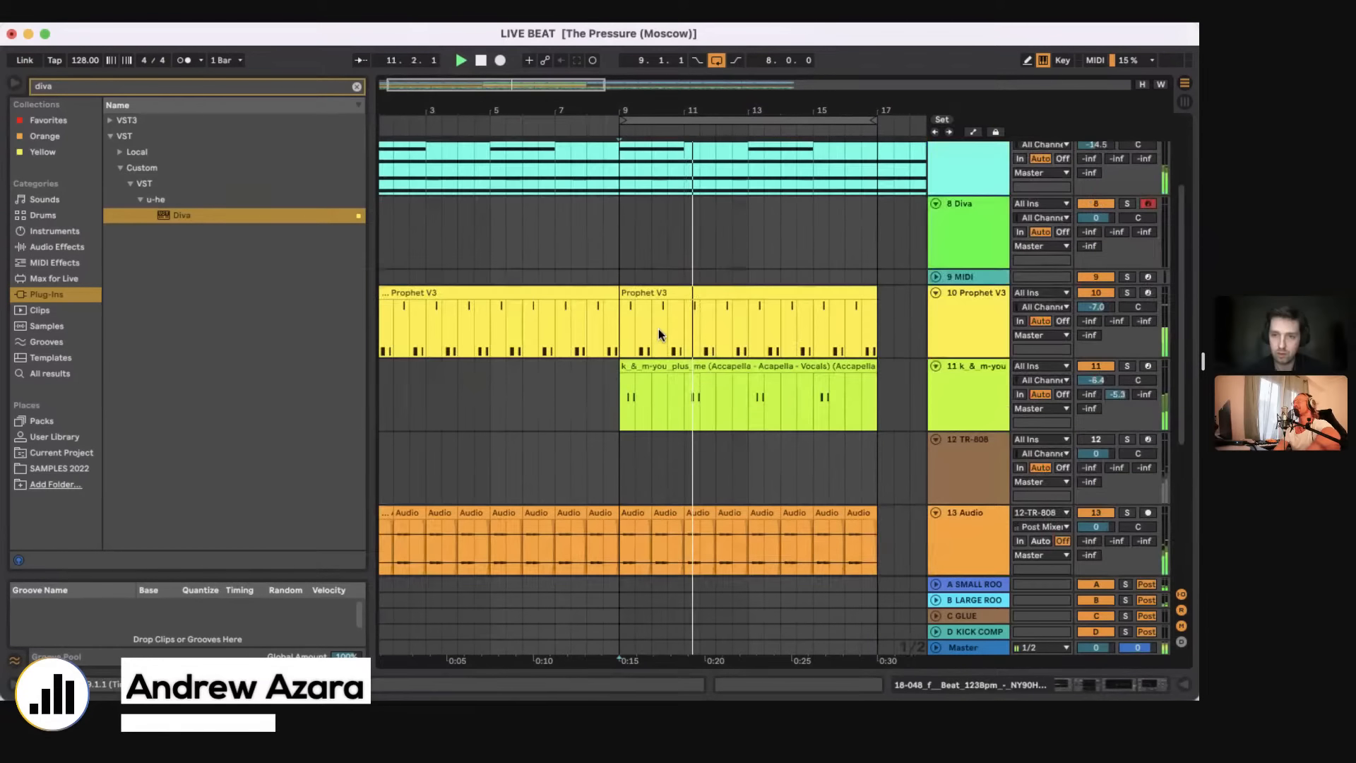
# Step: Open Diva's preset browser on track 8, check the 8 TEMPLATES folder and expand the THIRD PARTY folder
pyautogui.click(626, 357)
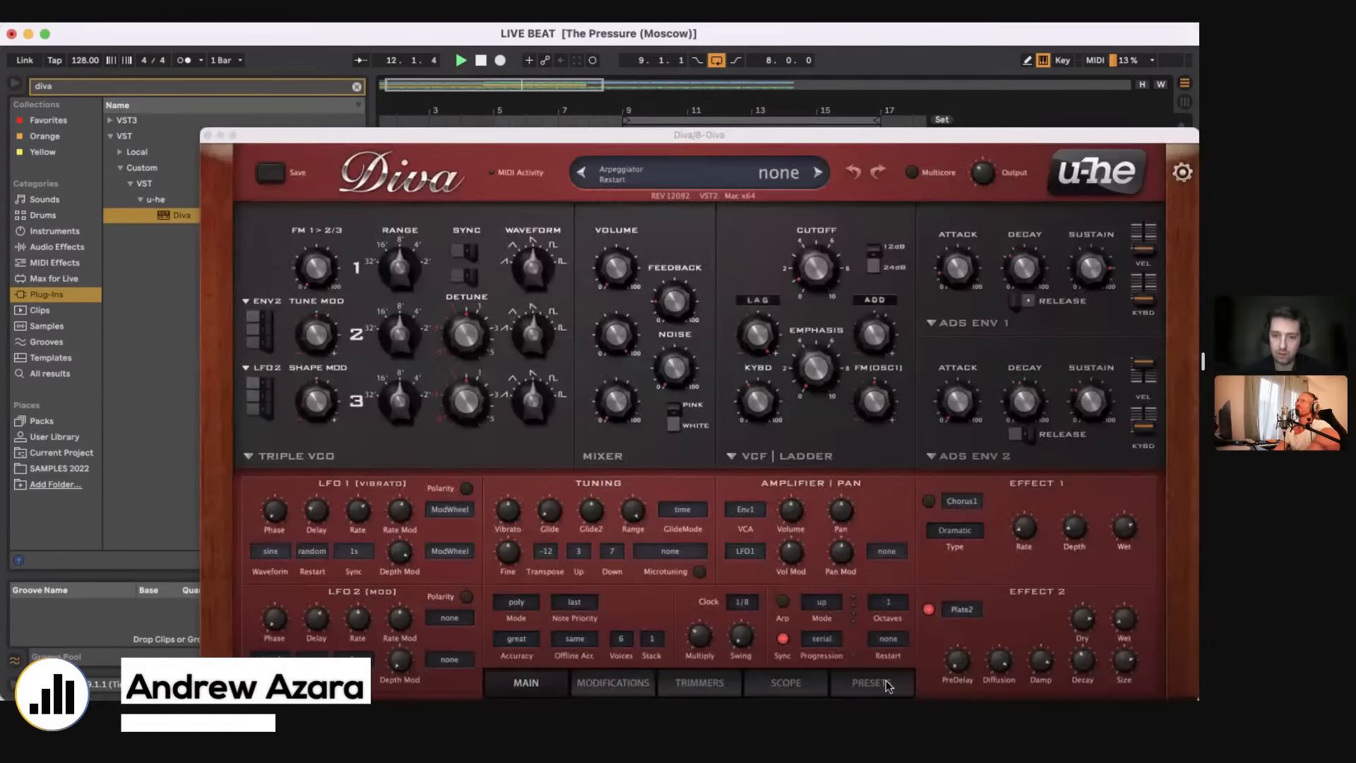
pyautogui.click(871, 682)
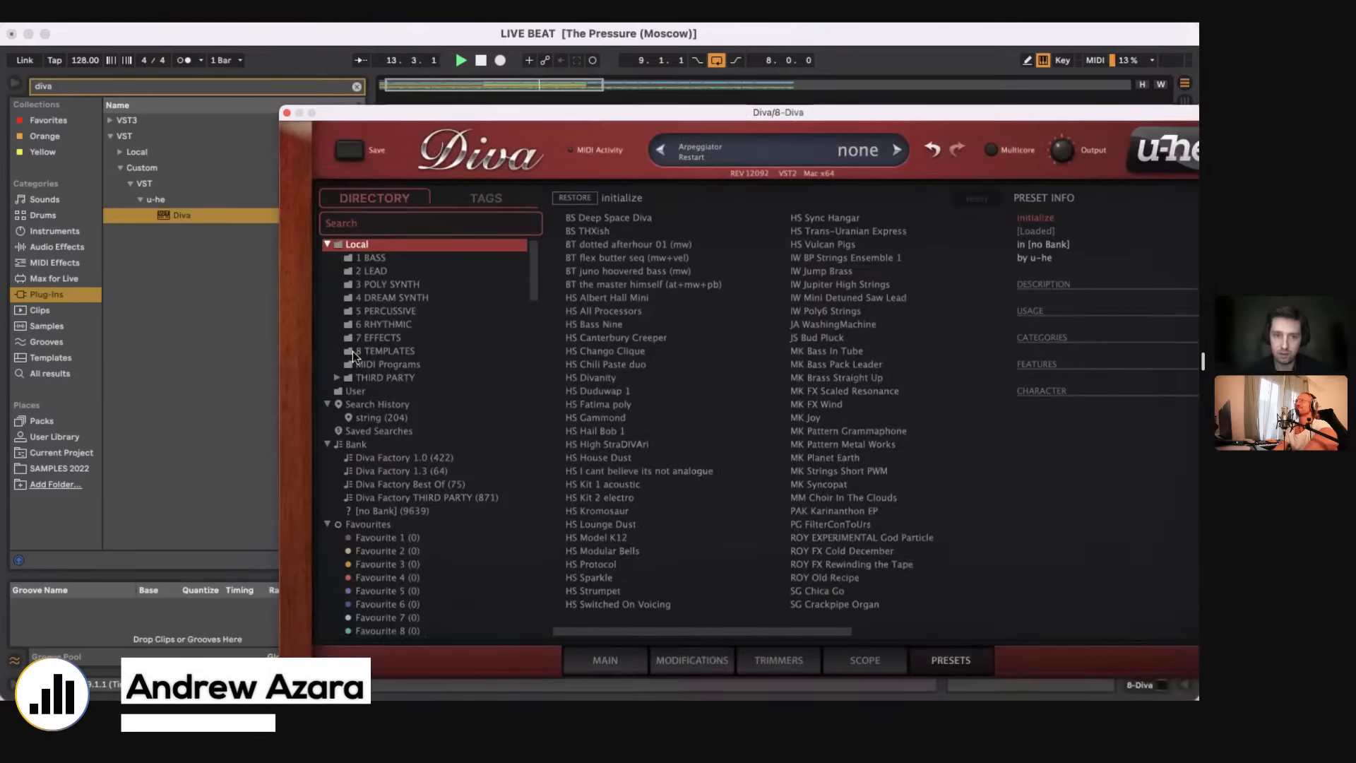
pyautogui.click(362, 353)
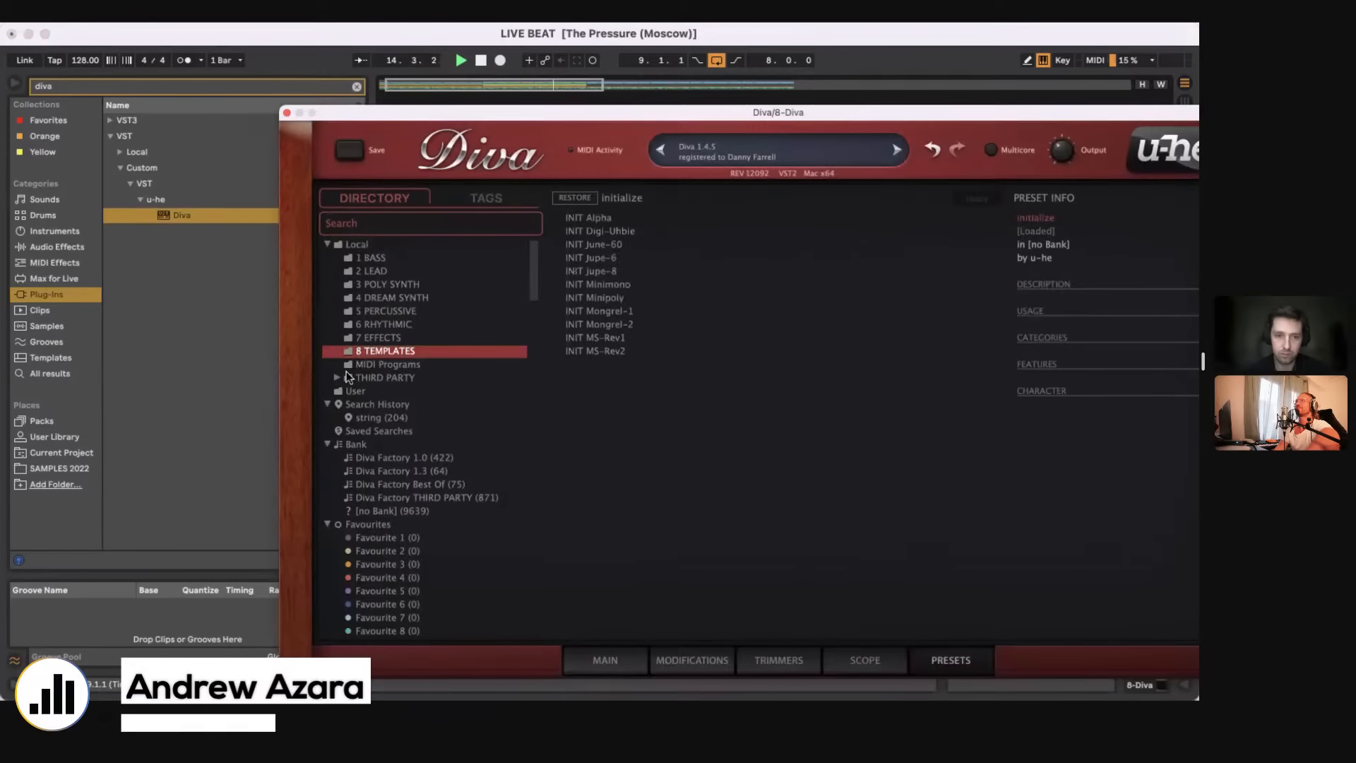
pyautogui.click(337, 377)
pyautogui.scroll(-5, 378, 283)
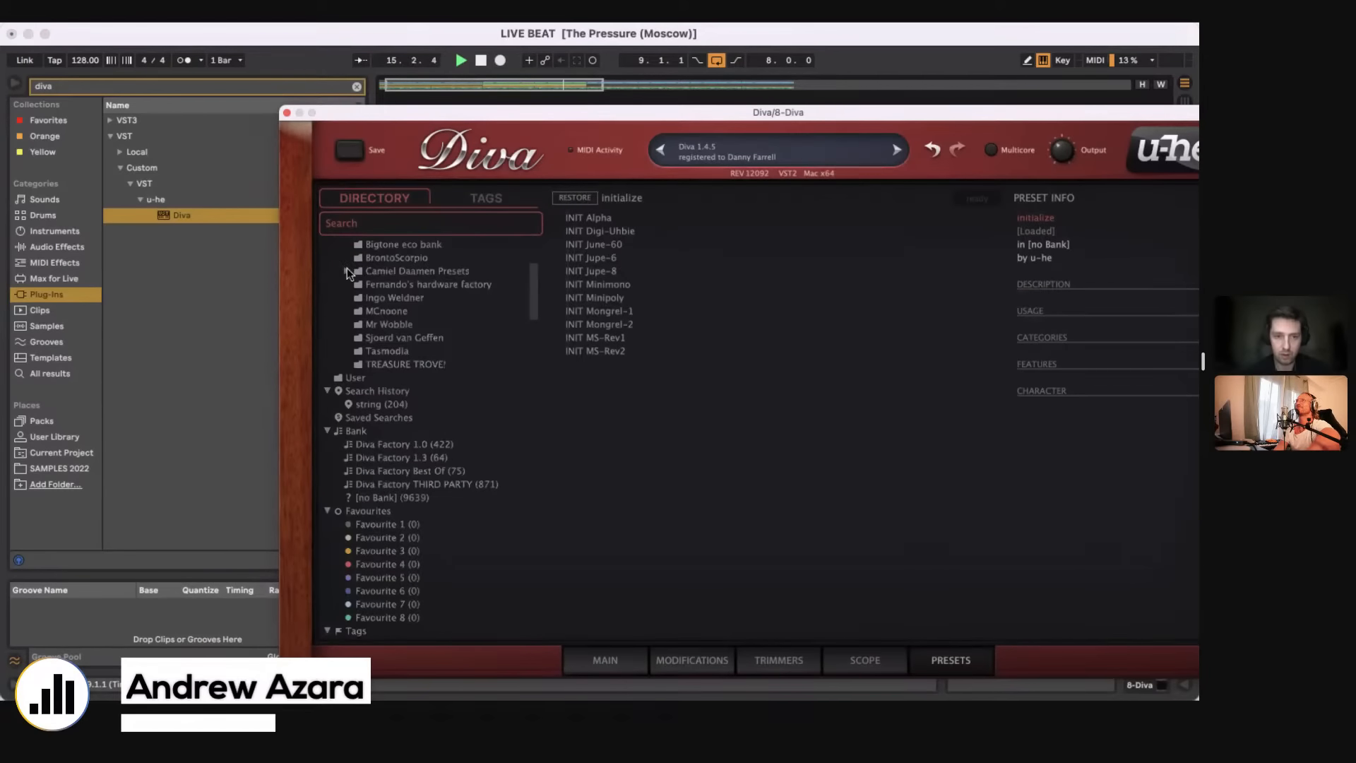
# Step: Expand the third-party u-he Diva Presets & Skins 2018 collection down to its Keys Bright folder
pyautogui.click(347, 271)
pyautogui.click(357, 284)
pyautogui.click(368, 298)
pyautogui.click(377, 311)
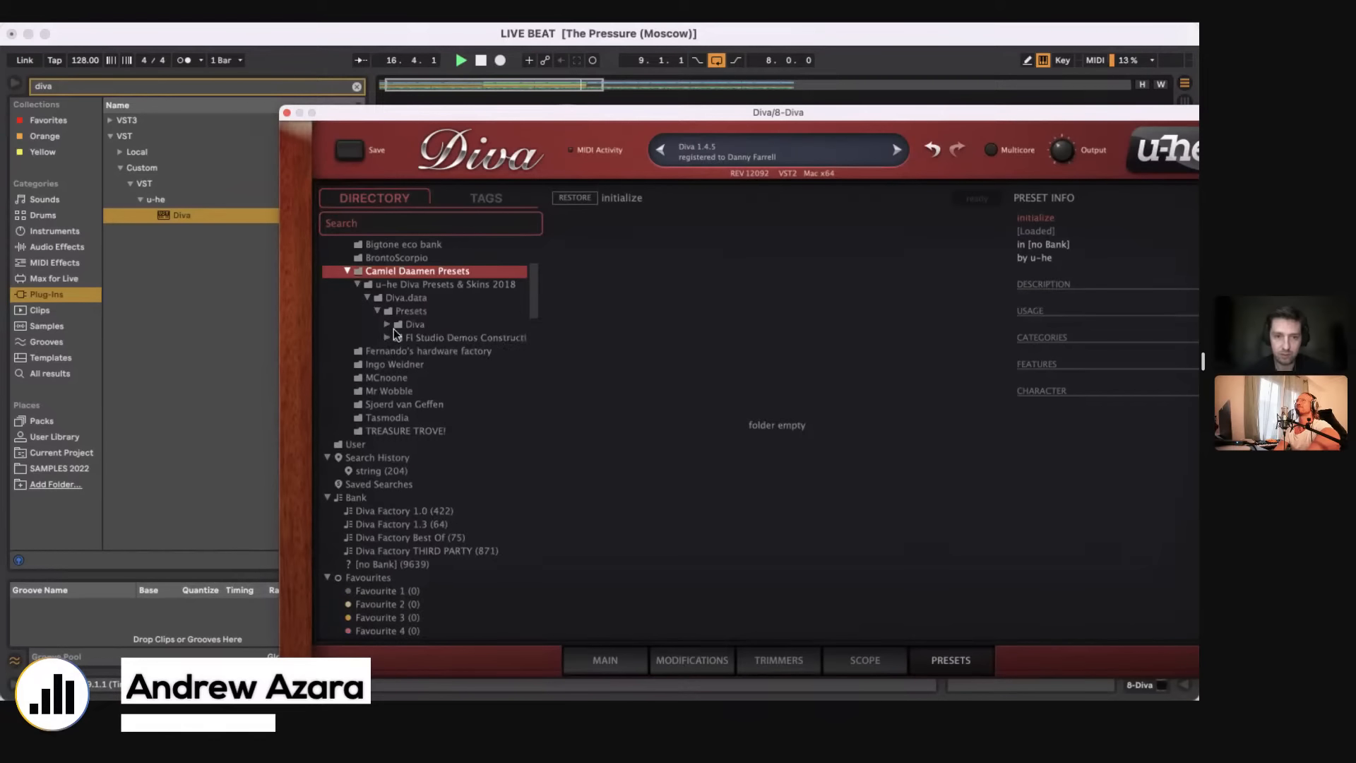
pyautogui.click(387, 325)
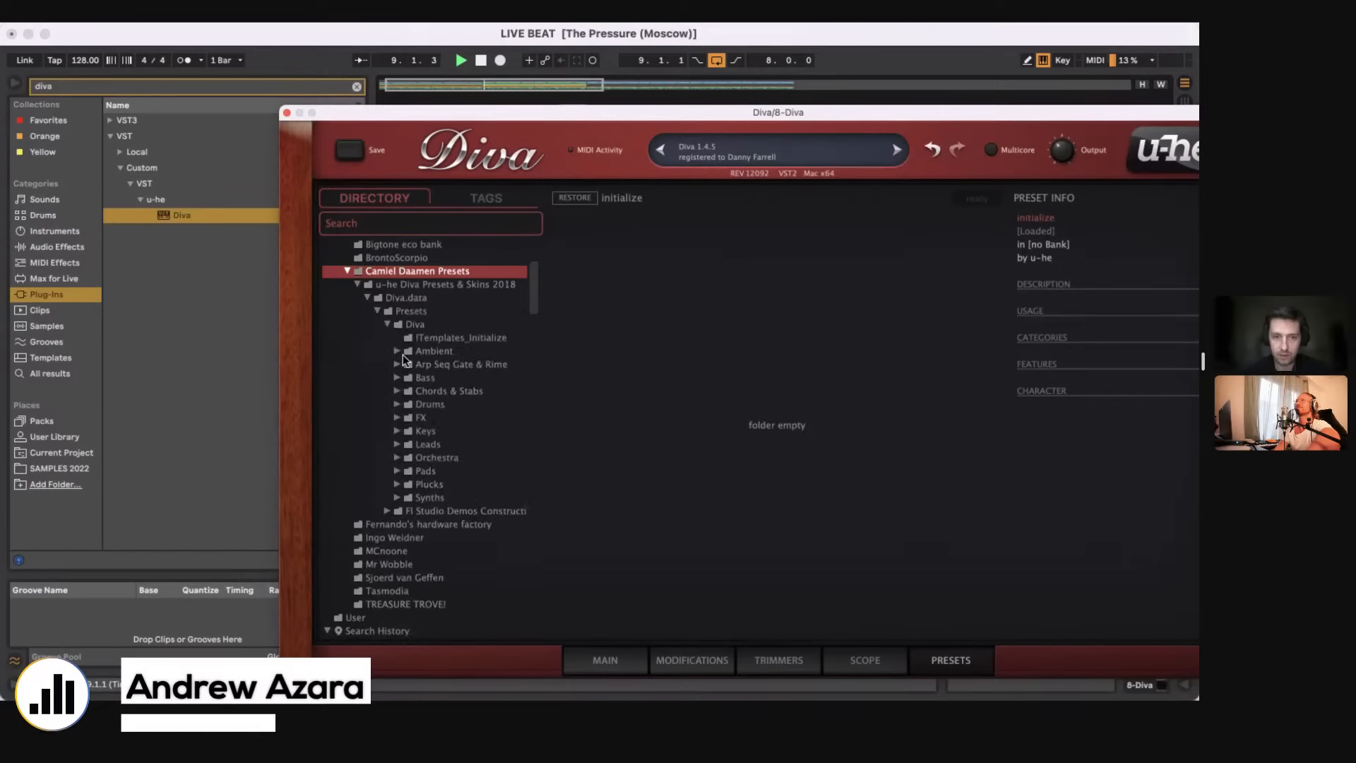
pyautogui.click(396, 431)
pyautogui.click(424, 444)
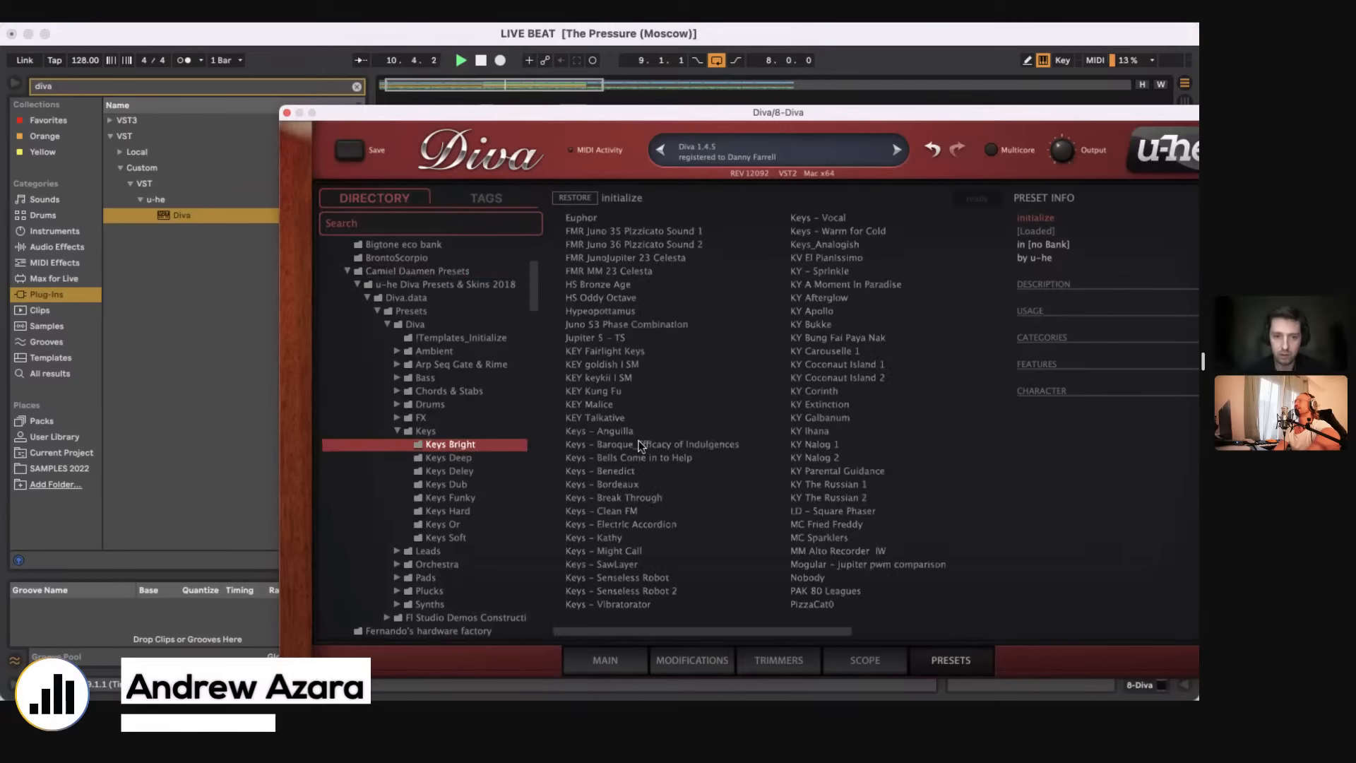
# Step: Audition Keys Bright presets in Diva, including Juno 53 Phase Combination, FMR MM 23 Celesta and KY Bung Fai Paya Nak
pyautogui.click(638, 442)
pyautogui.click(693, 404)
pyautogui.click(649, 324)
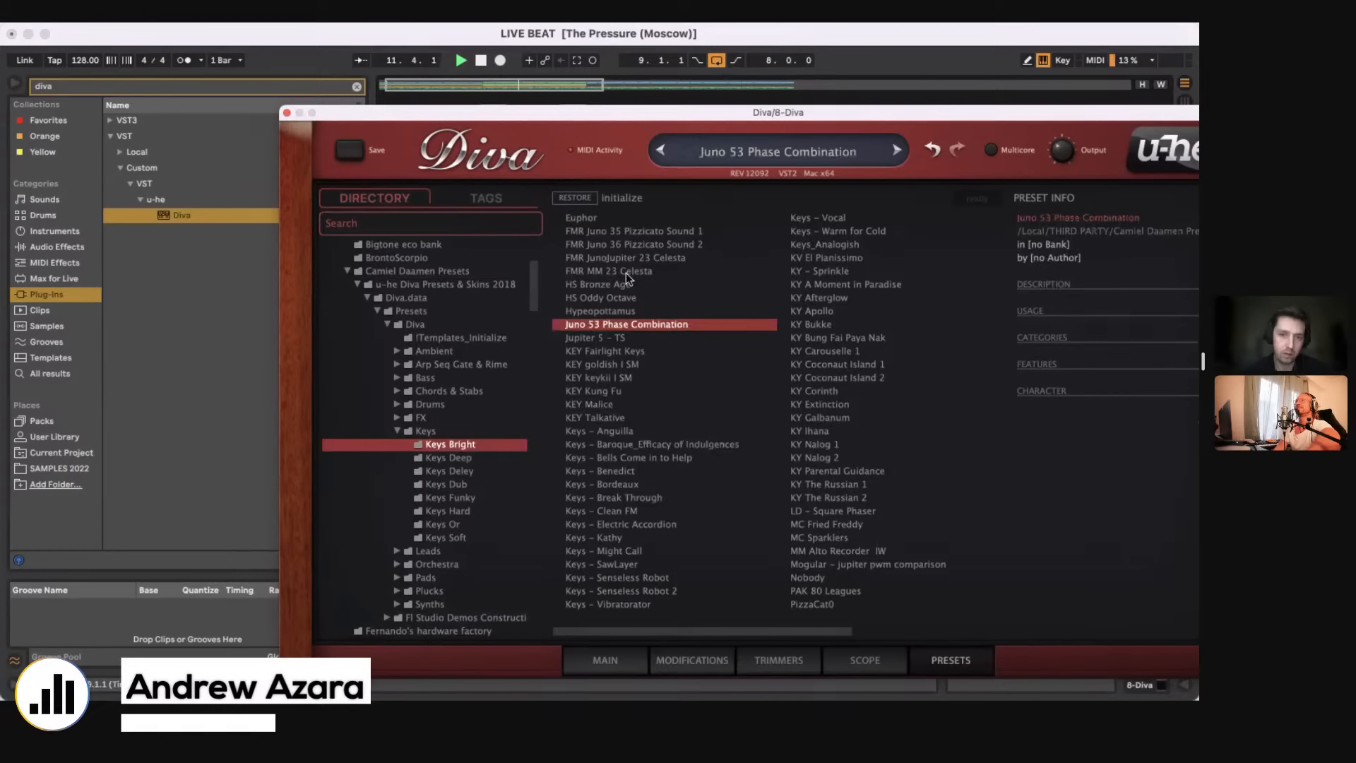
pyautogui.click(627, 271)
pyautogui.click(837, 337)
# Step: Audition the Keys Dub presets KY Brute Force, SG Back From Jupiter and KY Bumba Psy - part 1 in Diva
pyautogui.scroll(-3, 424, 357)
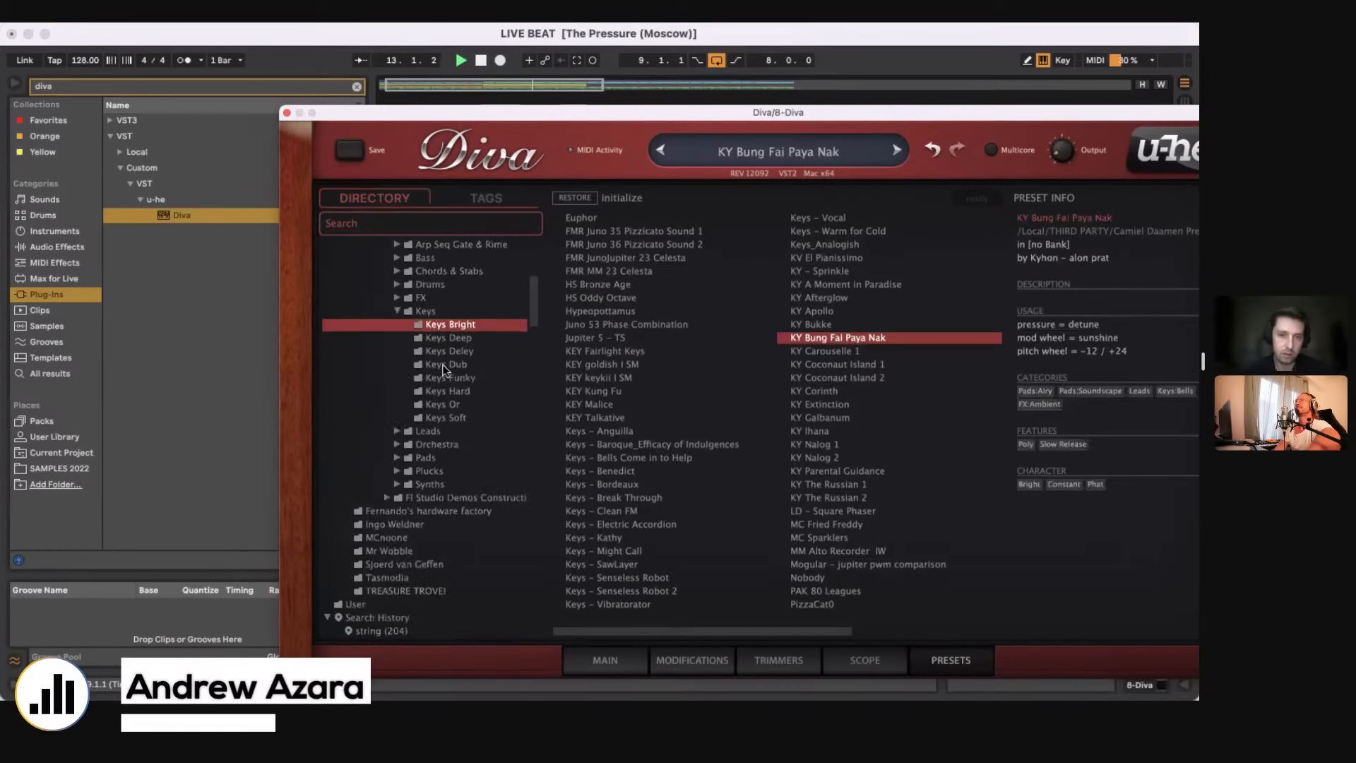
pyautogui.click(446, 364)
pyautogui.click(598, 390)
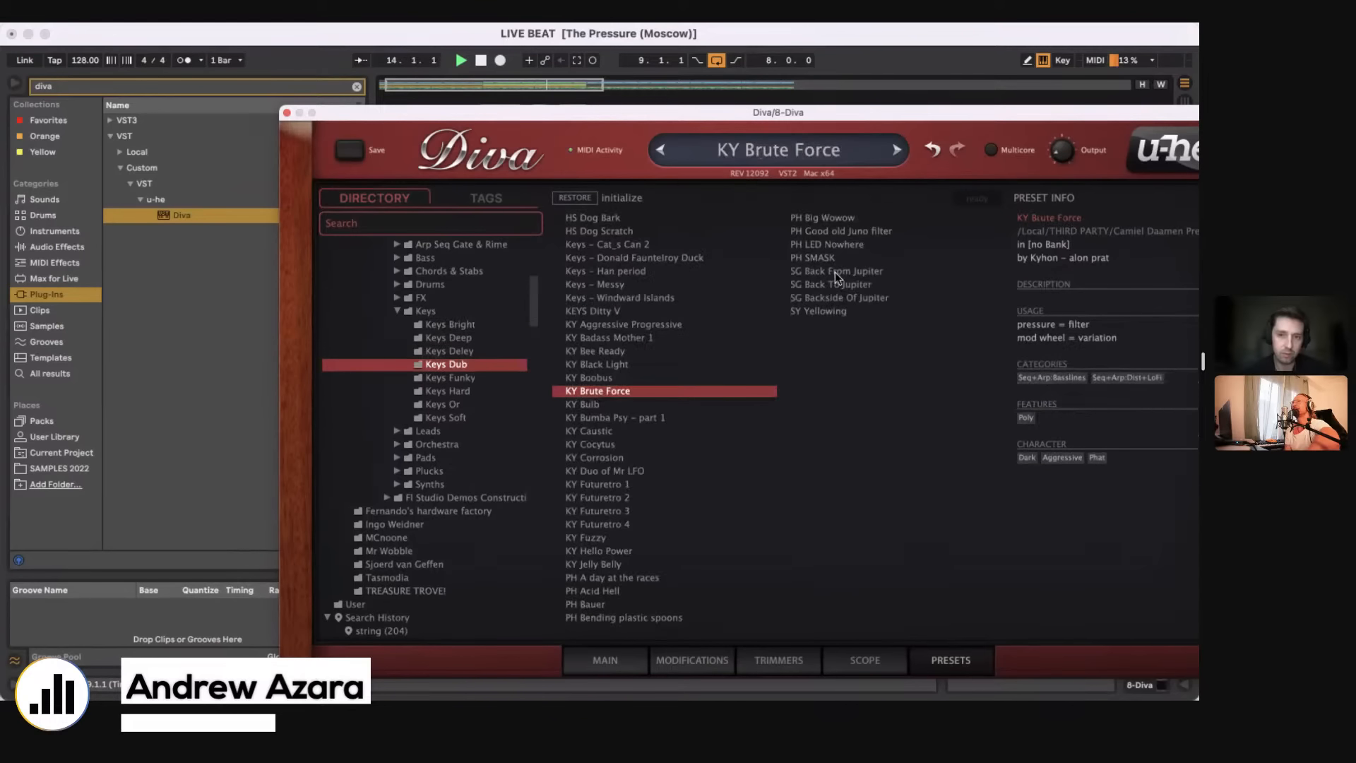
pyautogui.click(835, 271)
pyautogui.scroll(-3, 402, 387)
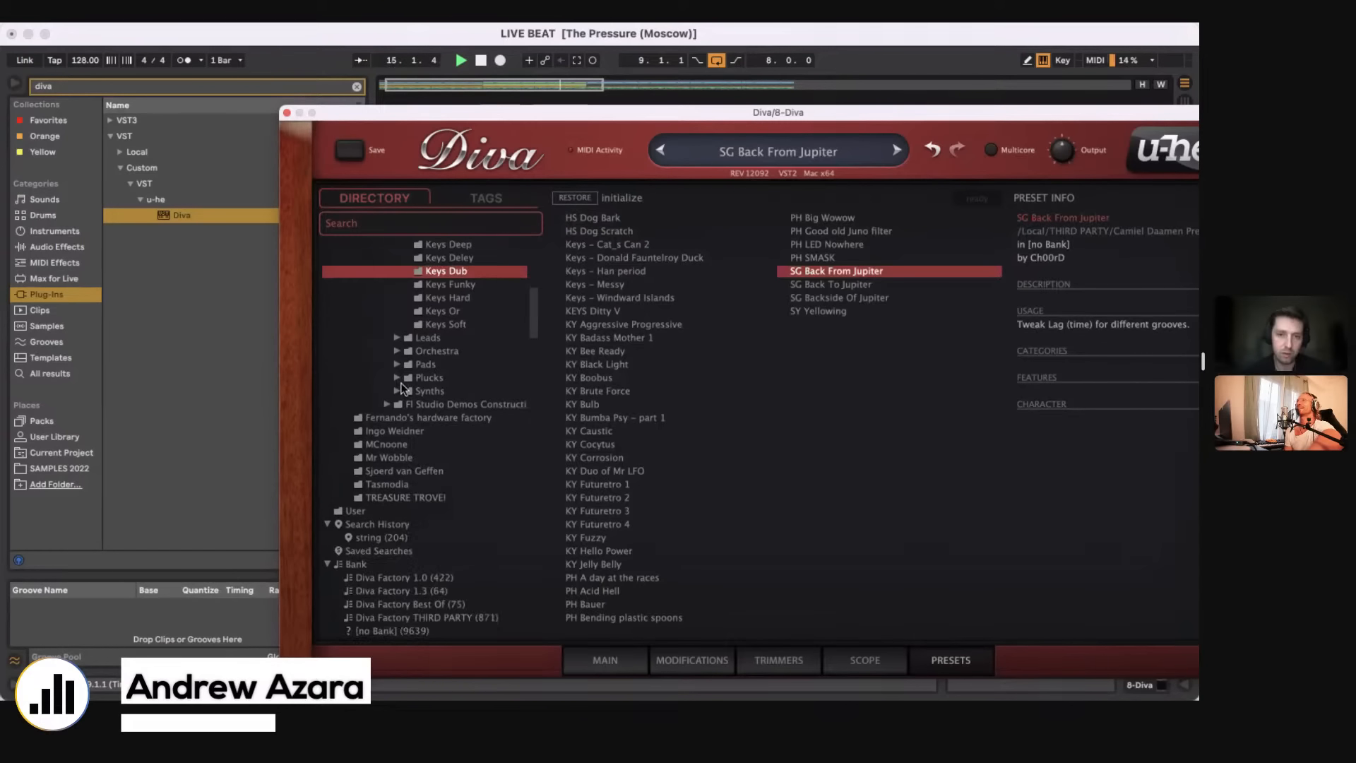
pyautogui.click(597, 418)
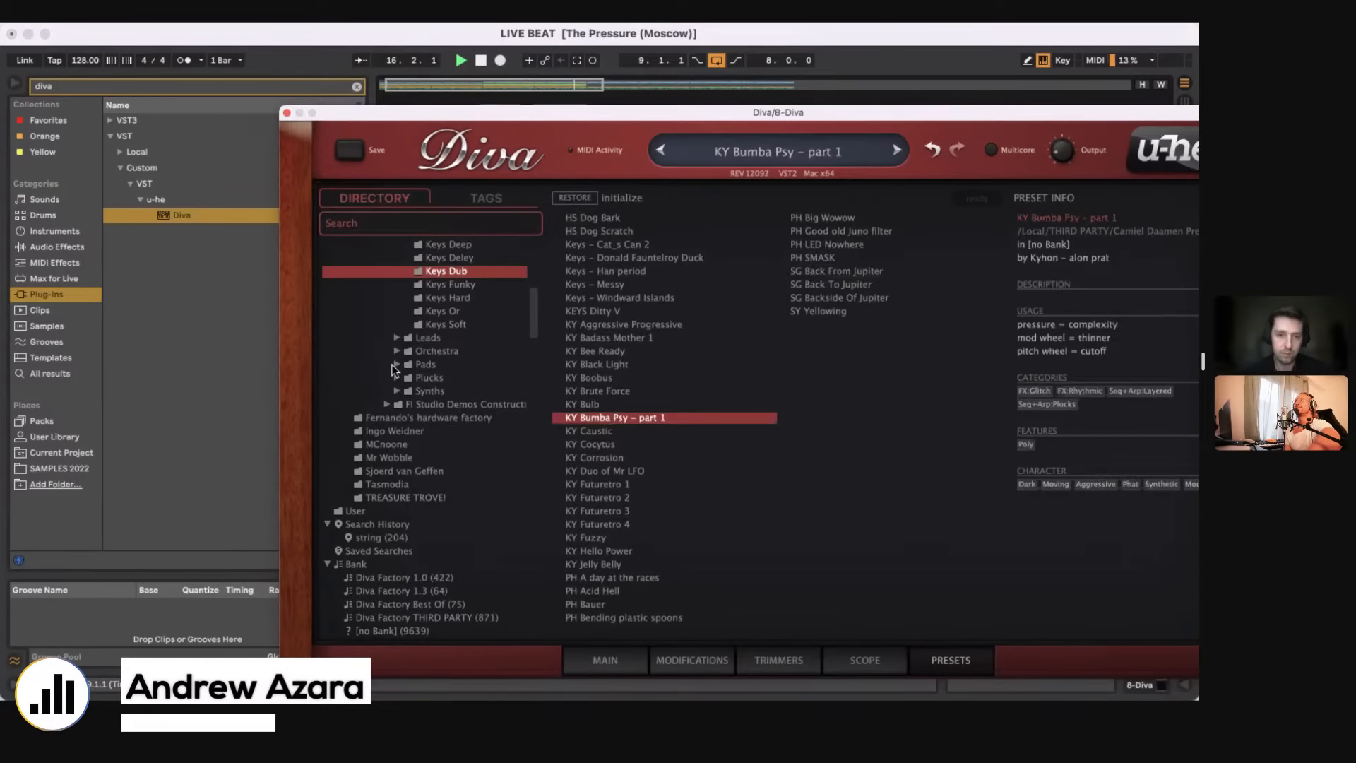
# Step: Load the KY Zardoz preset from the Pads Dark folder and close the Diva window
pyautogui.click(397, 363)
pyautogui.click(494, 404)
pyautogui.click(622, 418)
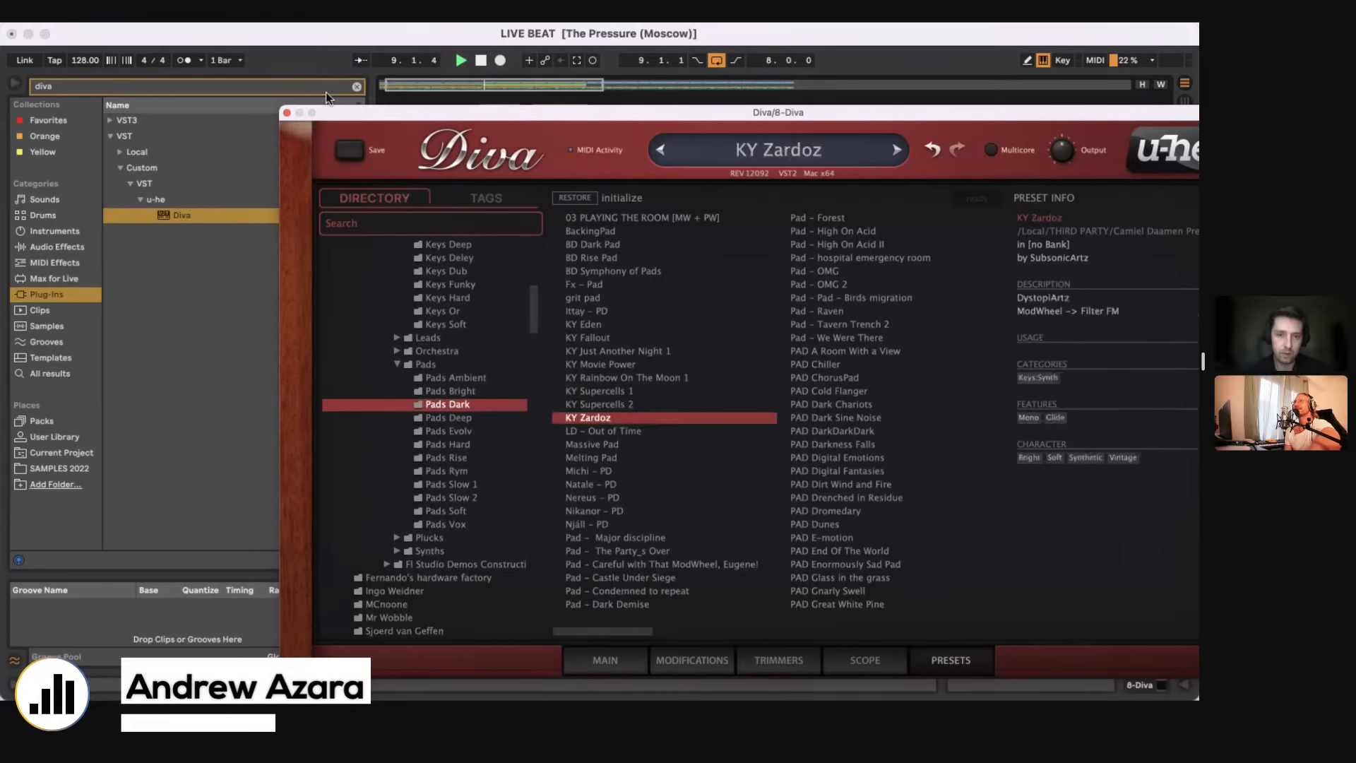
pyautogui.click(287, 112)
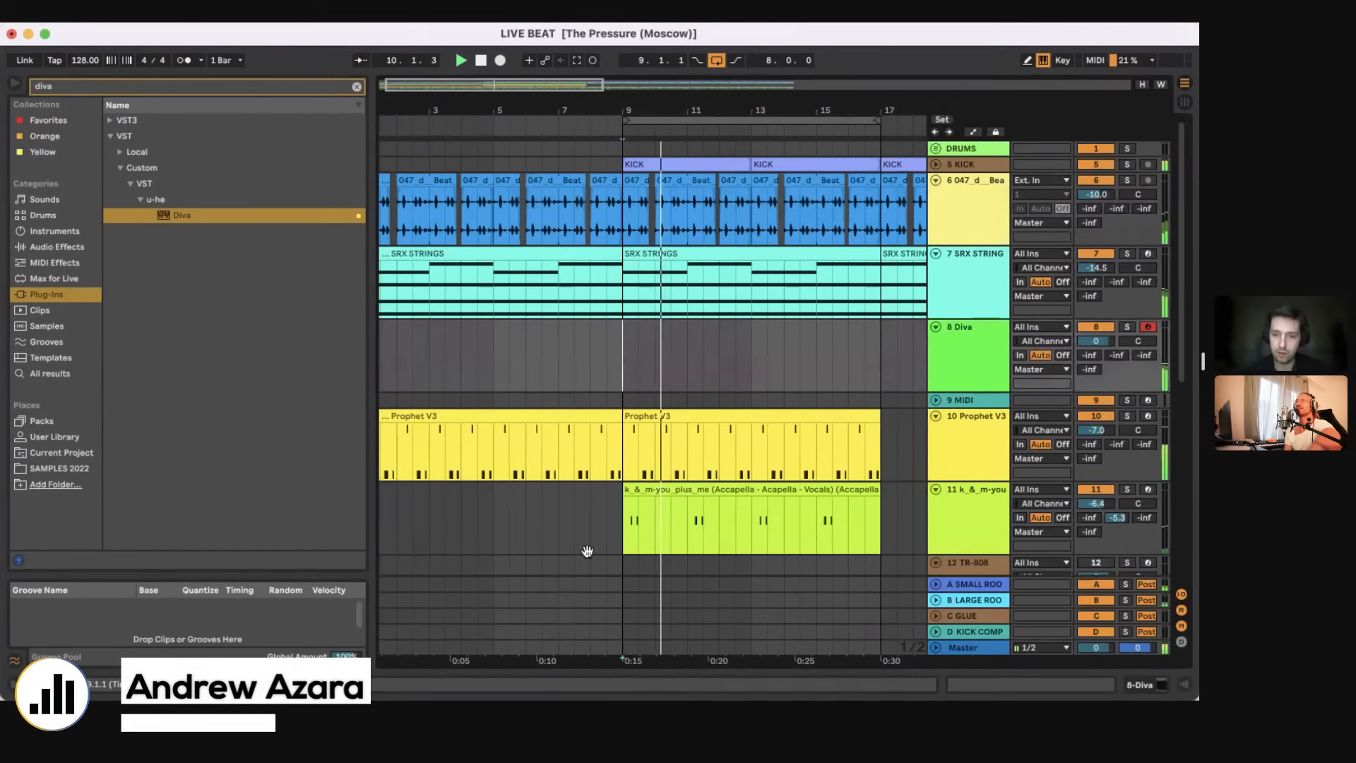
# Step: Stop playback and delete the Diva instrument from track 8
pyautogui.press('space')
pyautogui.click(659, 345)
pyautogui.hotkey('shift', 'Tab')
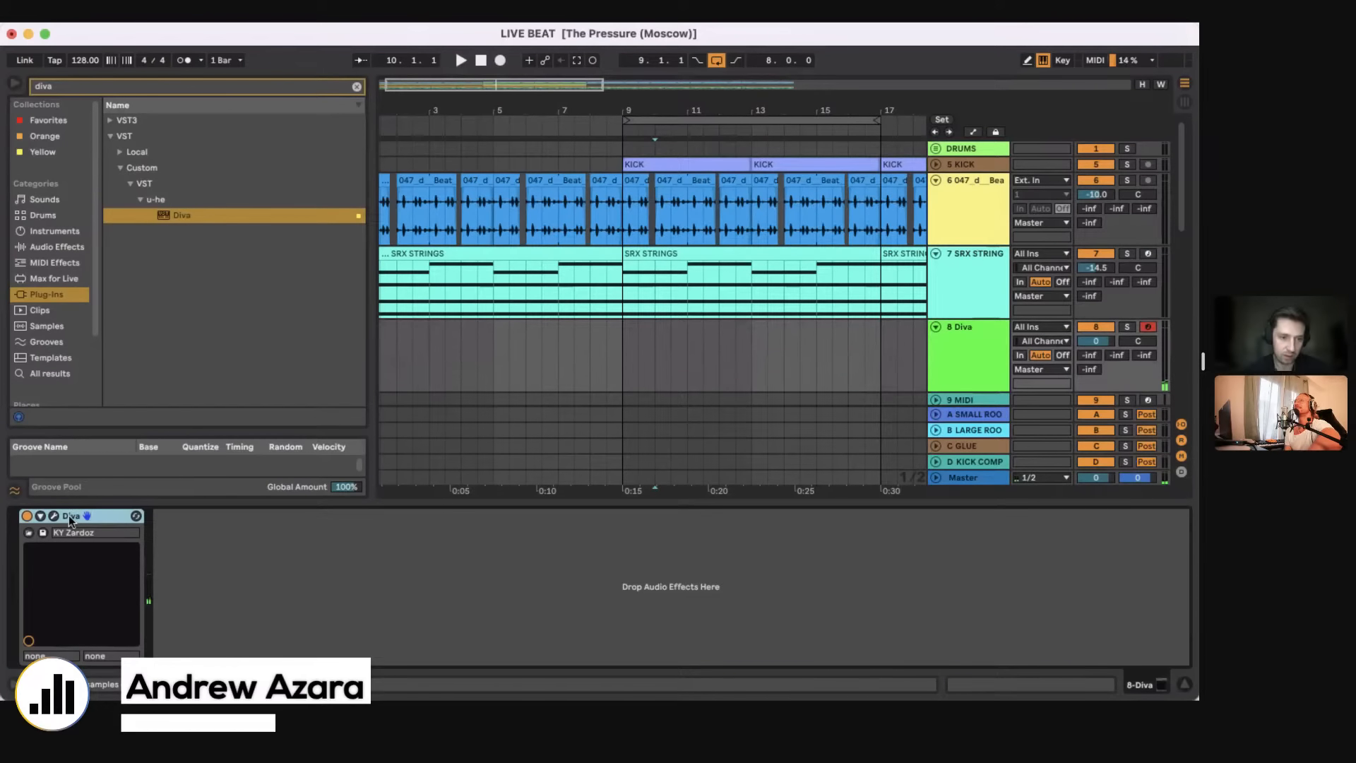
pyautogui.press('Delete')
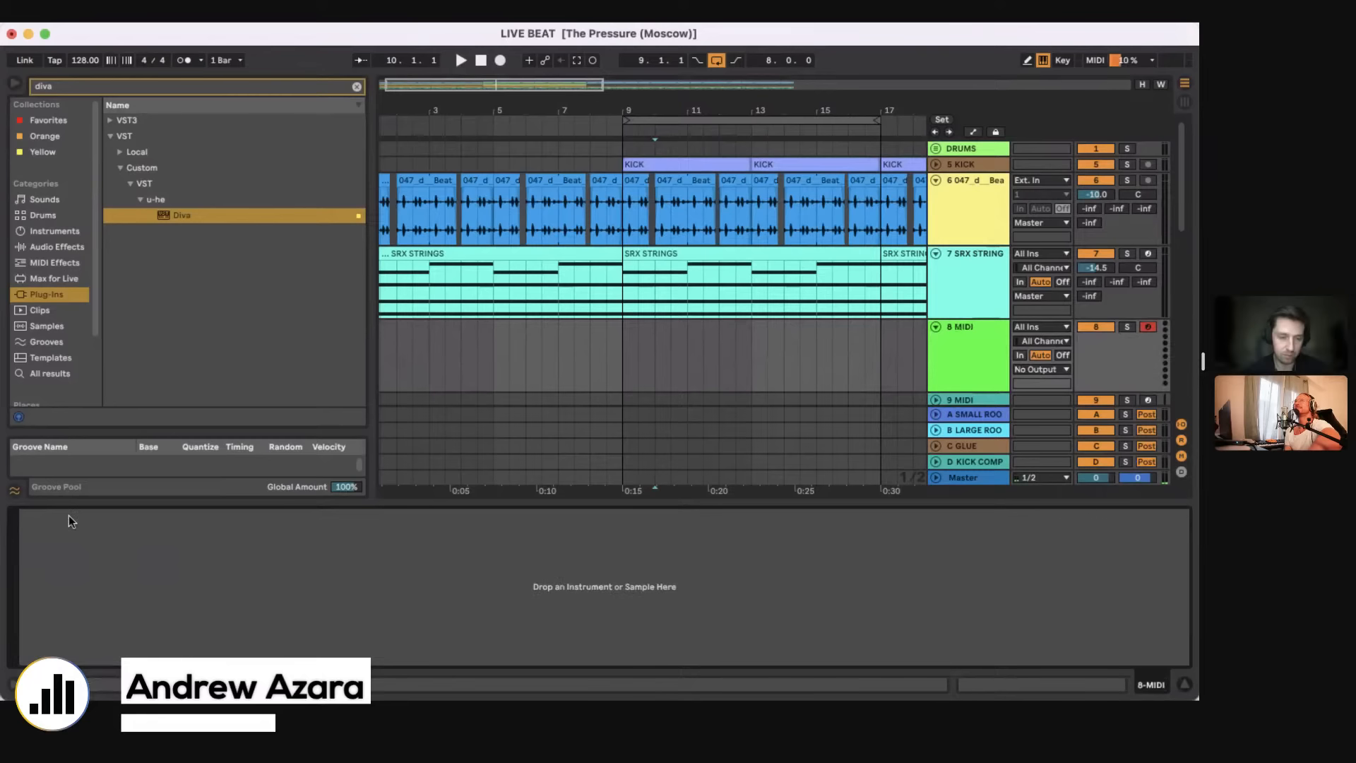
# Step: Search the plug-ins for "juno" and load the Roland Cloud JUNO-106 on track 8
pyautogui.click(358, 84)
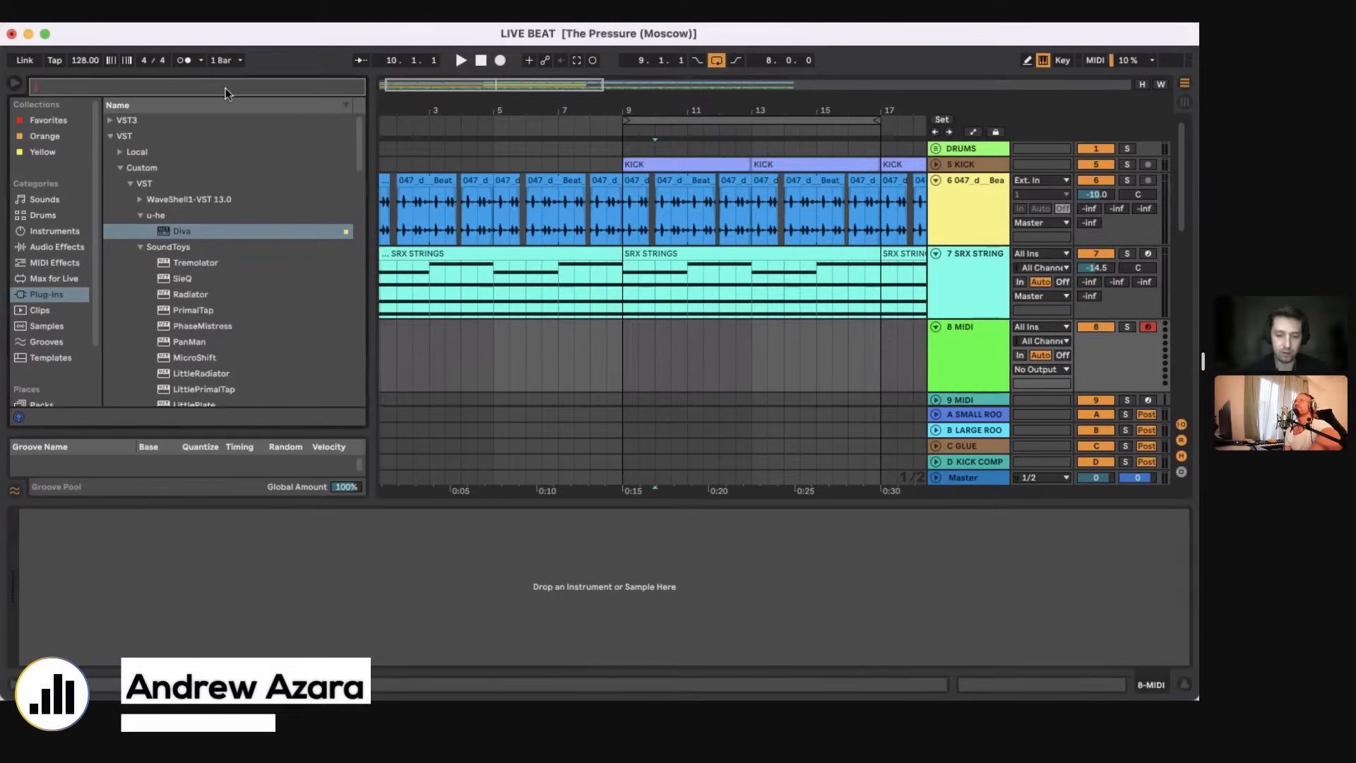
pyautogui.write('juno')
pyautogui.click(112, 121)
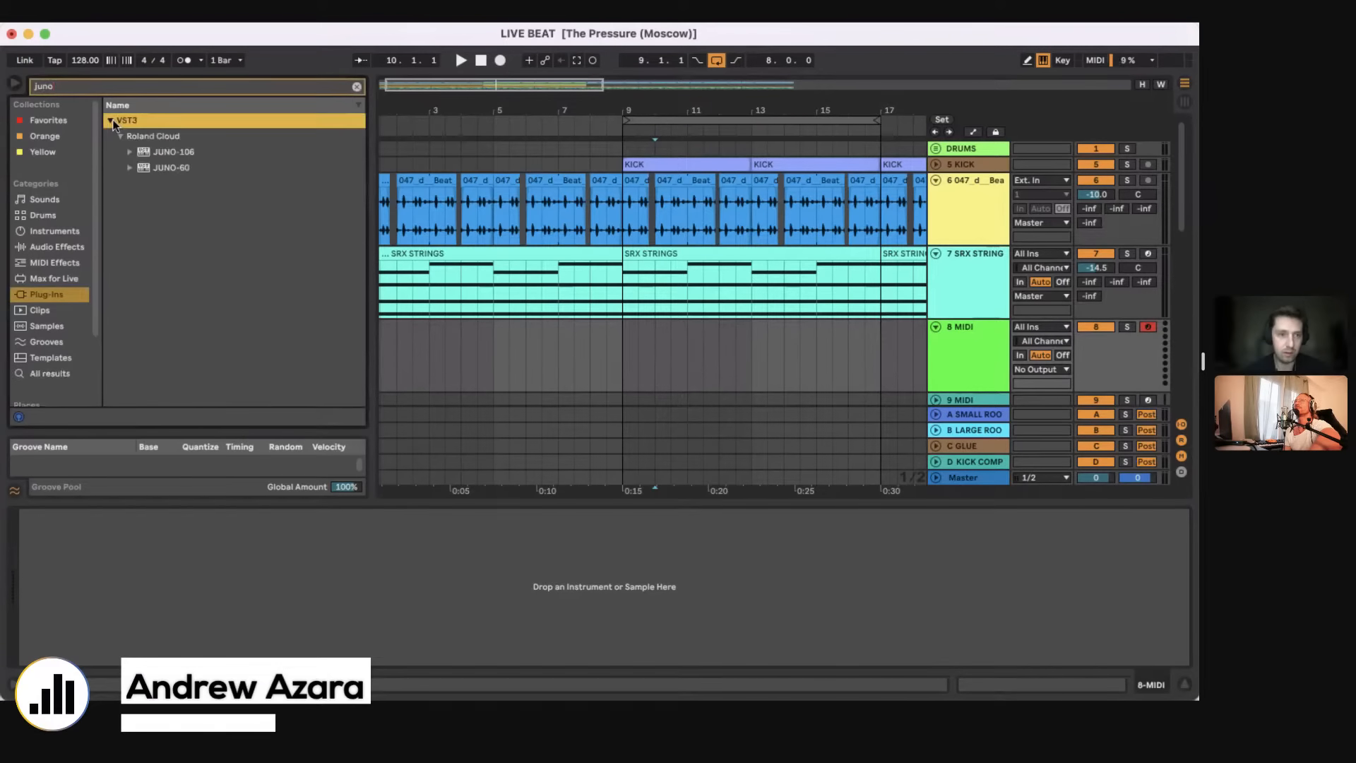
pyautogui.doubleClick(163, 153)
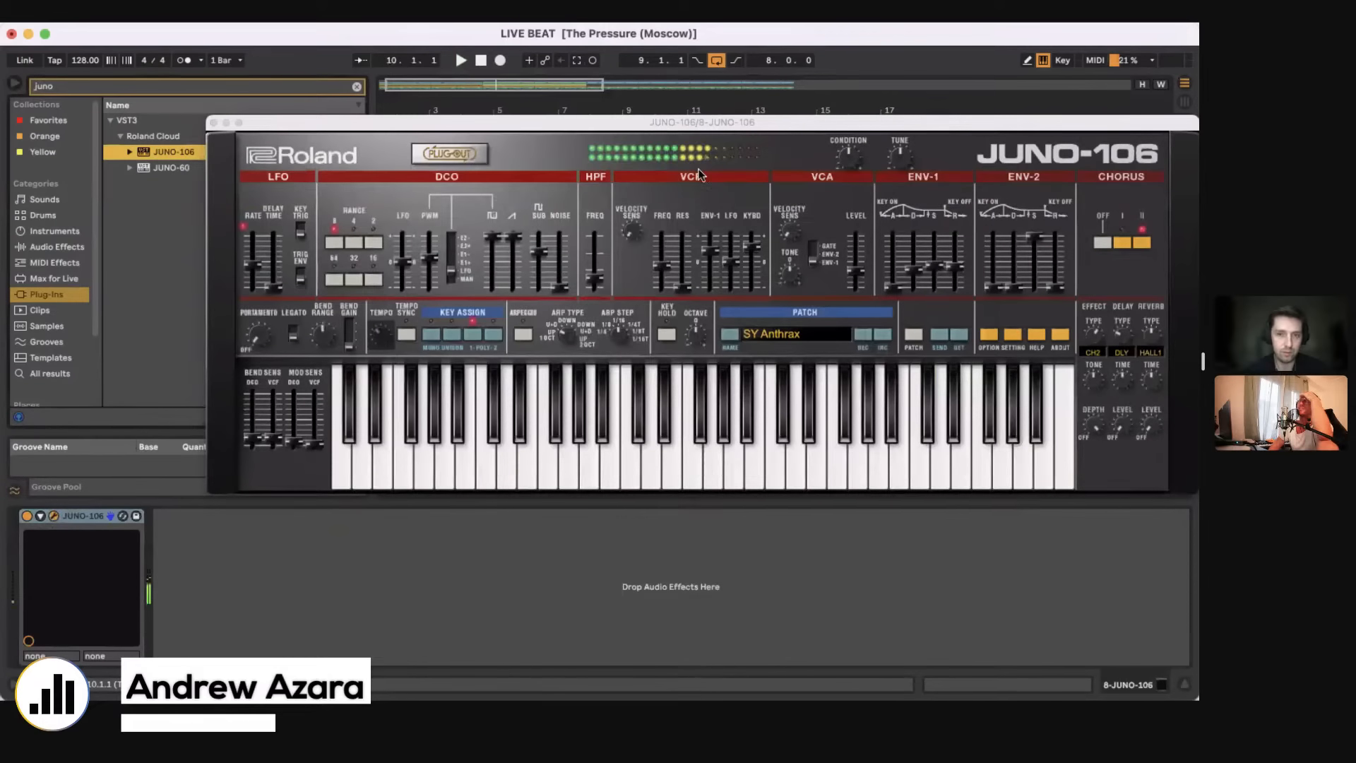
# Step: Move the JUNO-106 window clear of track 8, play test notes and set the track's volume to -12.5 dB
pyautogui.moveTo(614, 124); pyautogui.dragTo(779, 401)
pyautogui.press('z')
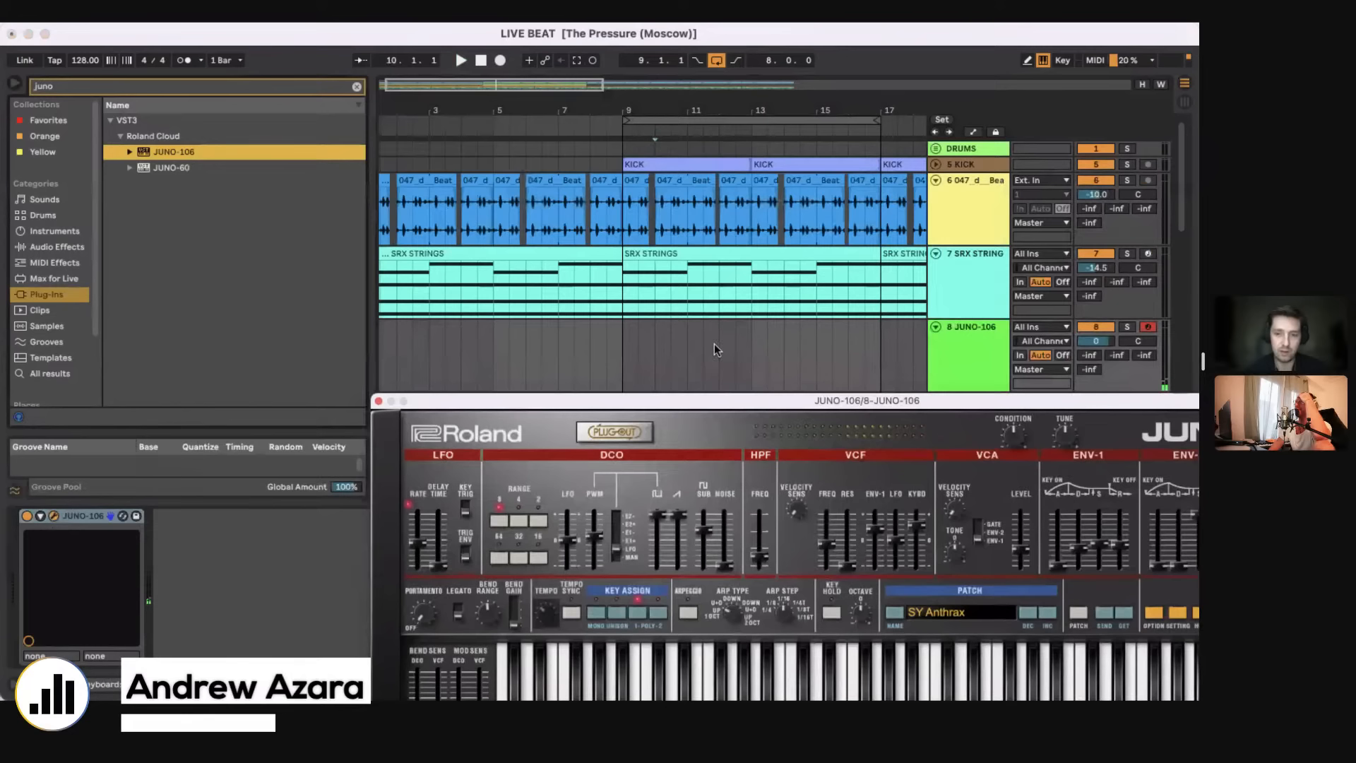
pyautogui.press('a')
pyautogui.moveTo(1095, 342); pyautogui.dragTo(1096, 367)
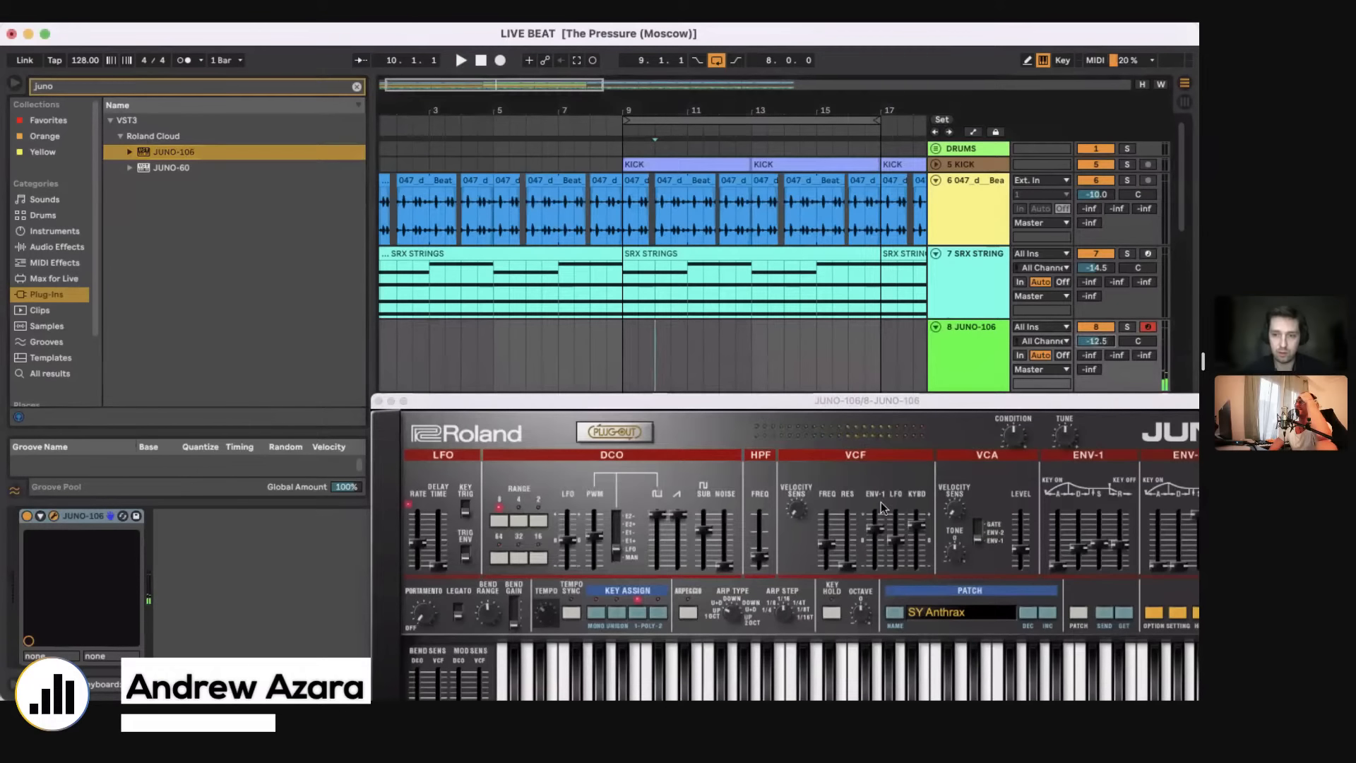
pyautogui.click(934, 616)
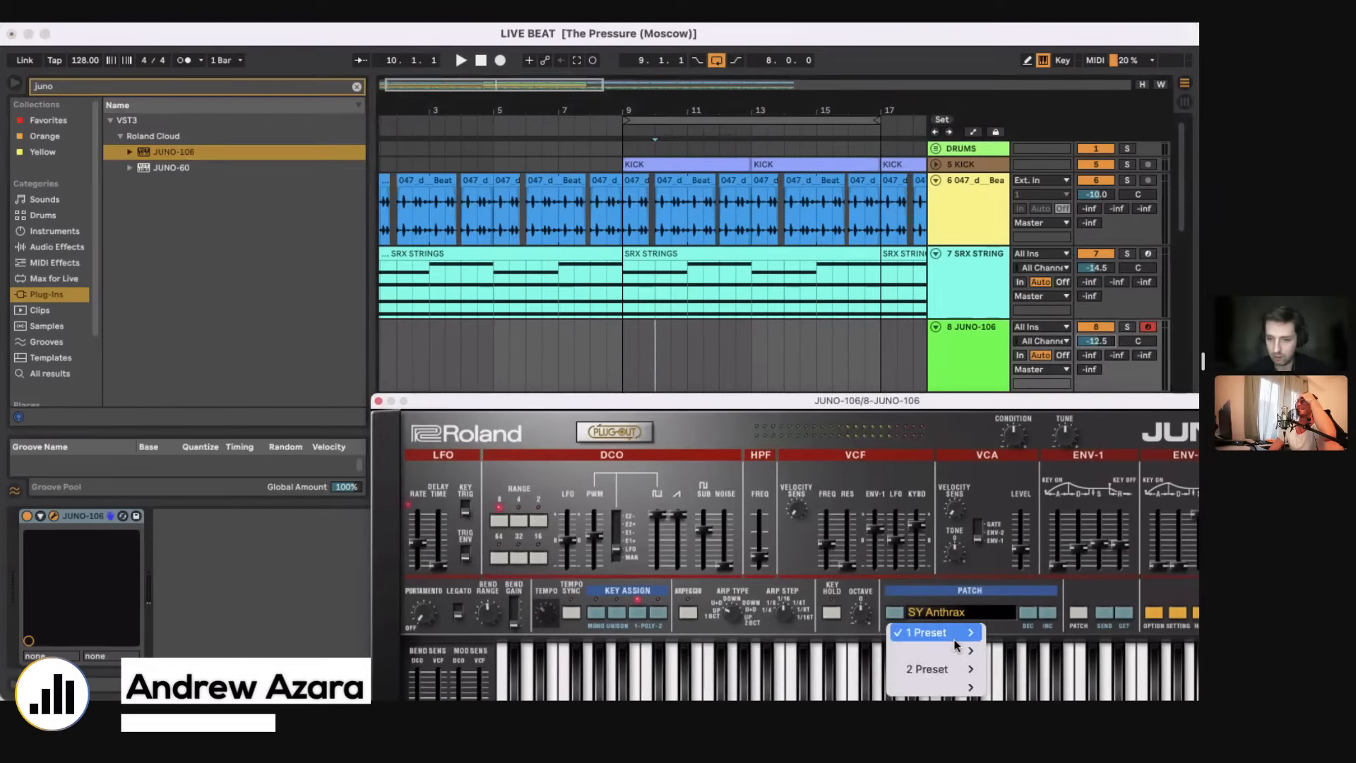
pyautogui.click(642, 357)
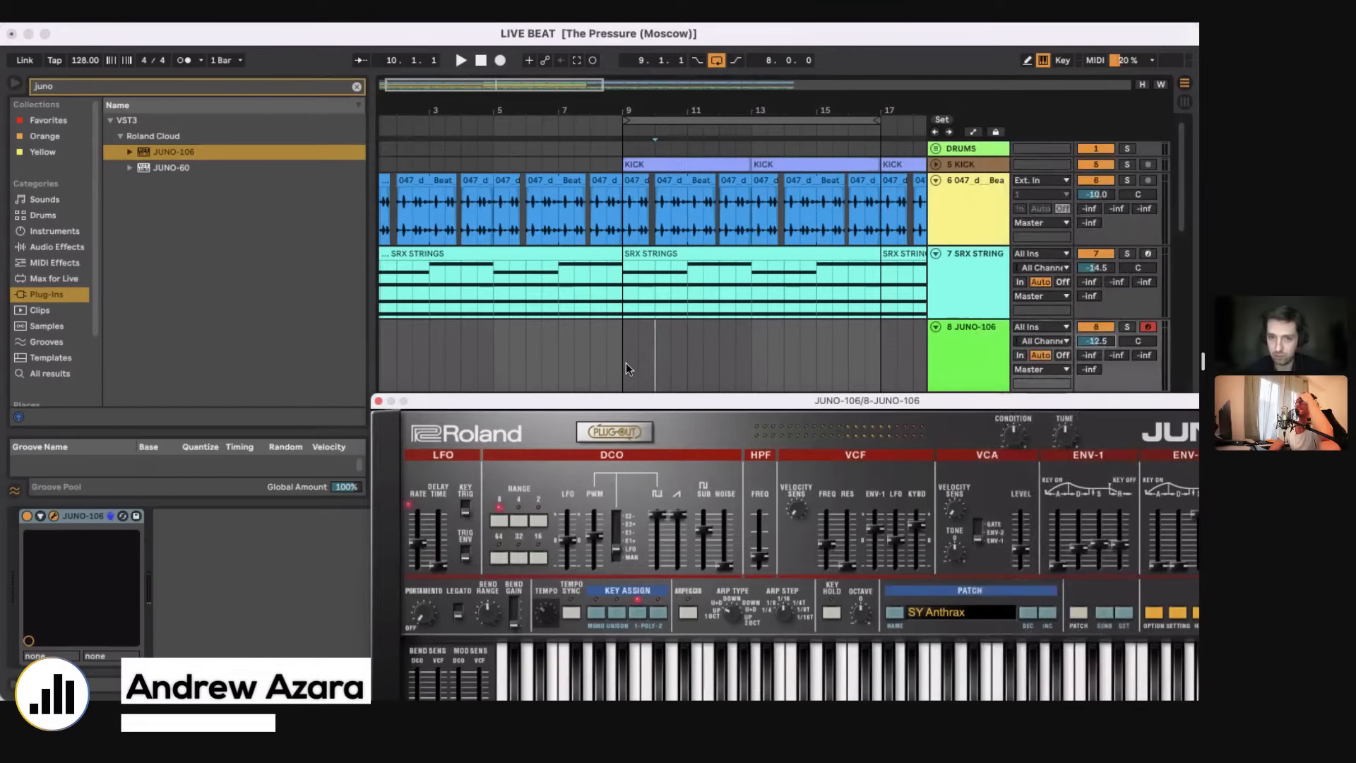
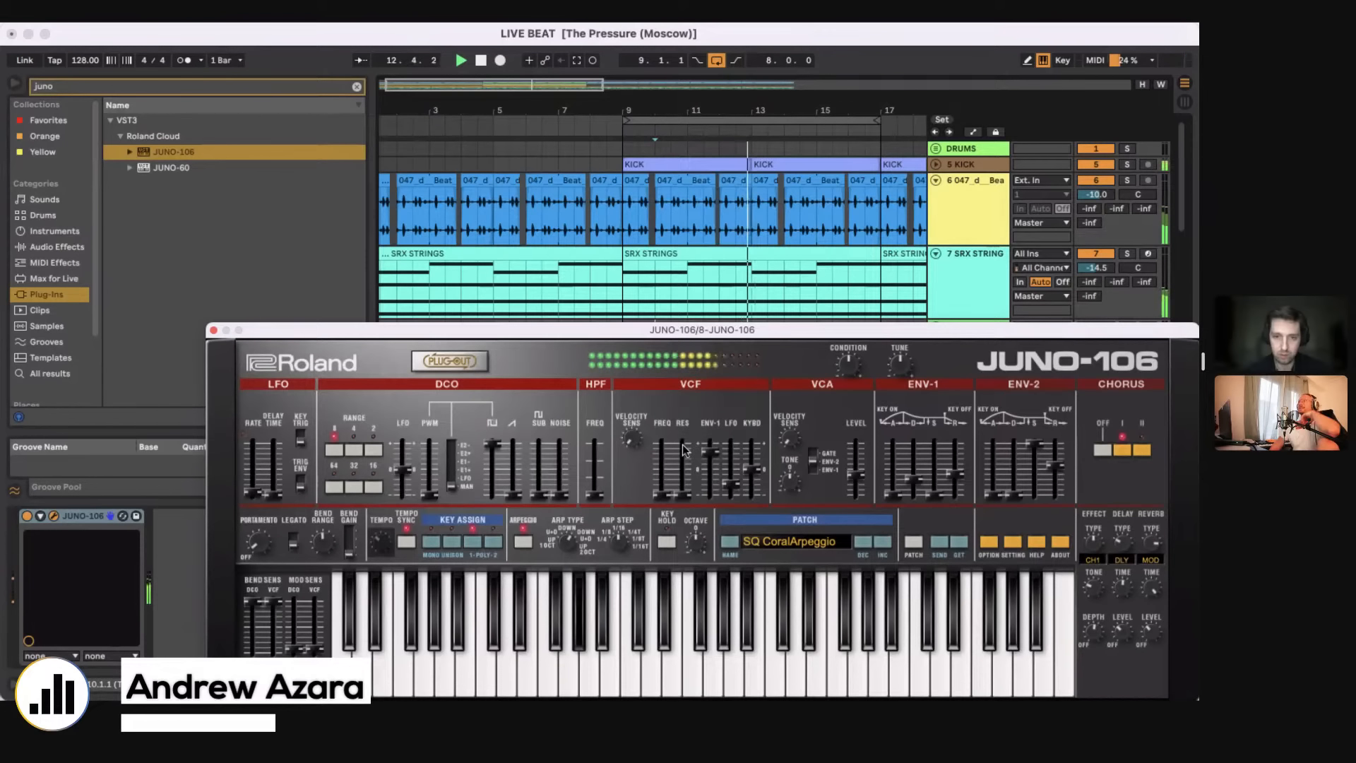
# Step: Copy the SRX STRINGS clip spanning bars 9 to 17 onto the JUNO-106 track and close the synth window
pyautogui.moveTo(629, 329); pyautogui.dragTo(672, 521)
pyautogui.moveTo(618, 295); pyautogui.dragTo(873, 283)
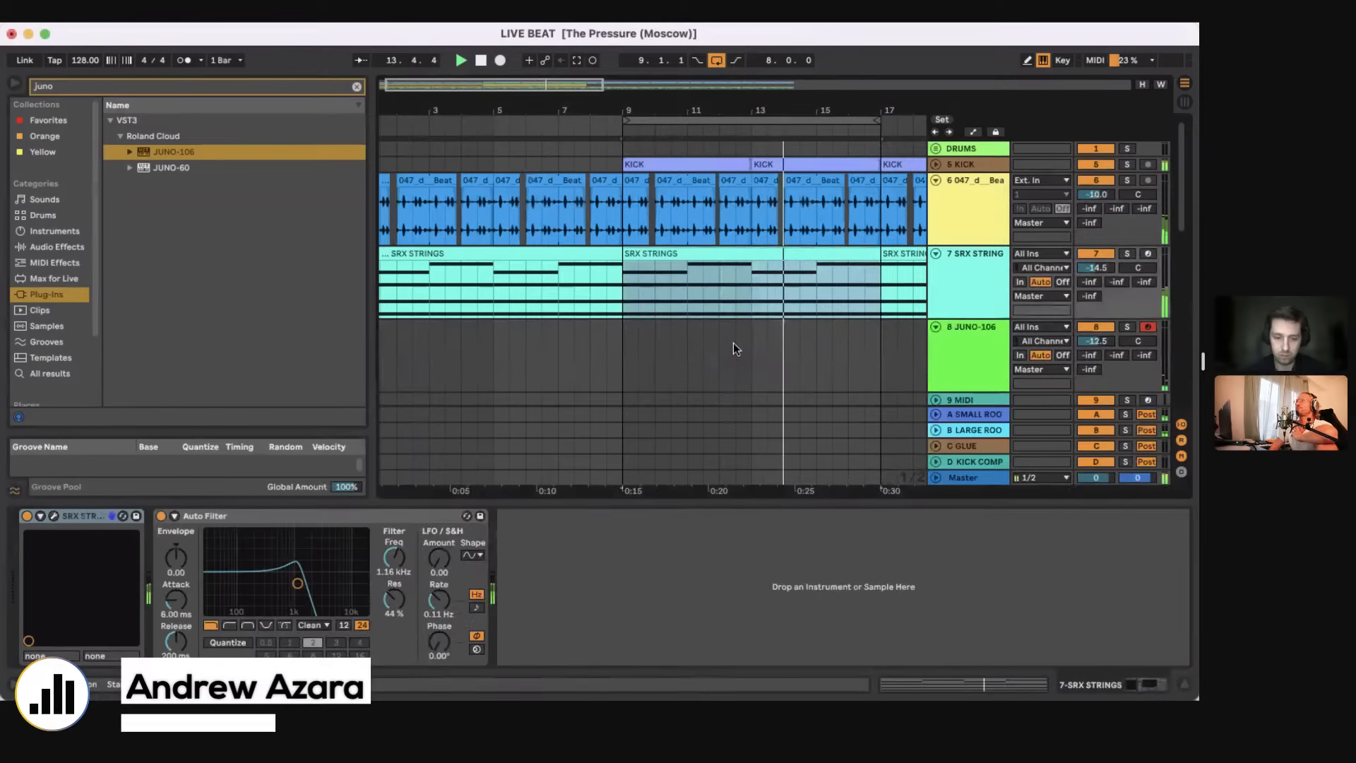
pyautogui.click(629, 380)
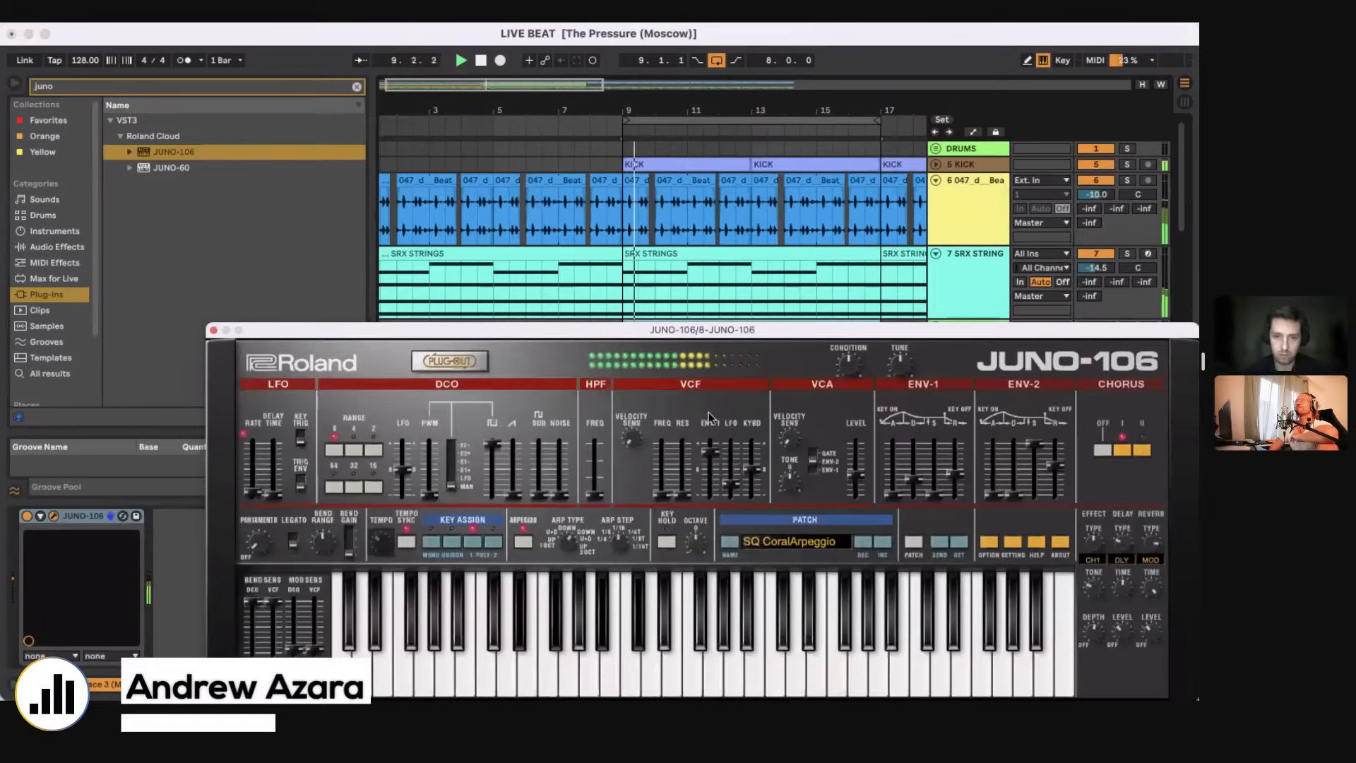
pyautogui.moveTo(653, 332); pyautogui.dragTo(877, 493)
pyautogui.click(654, 316)
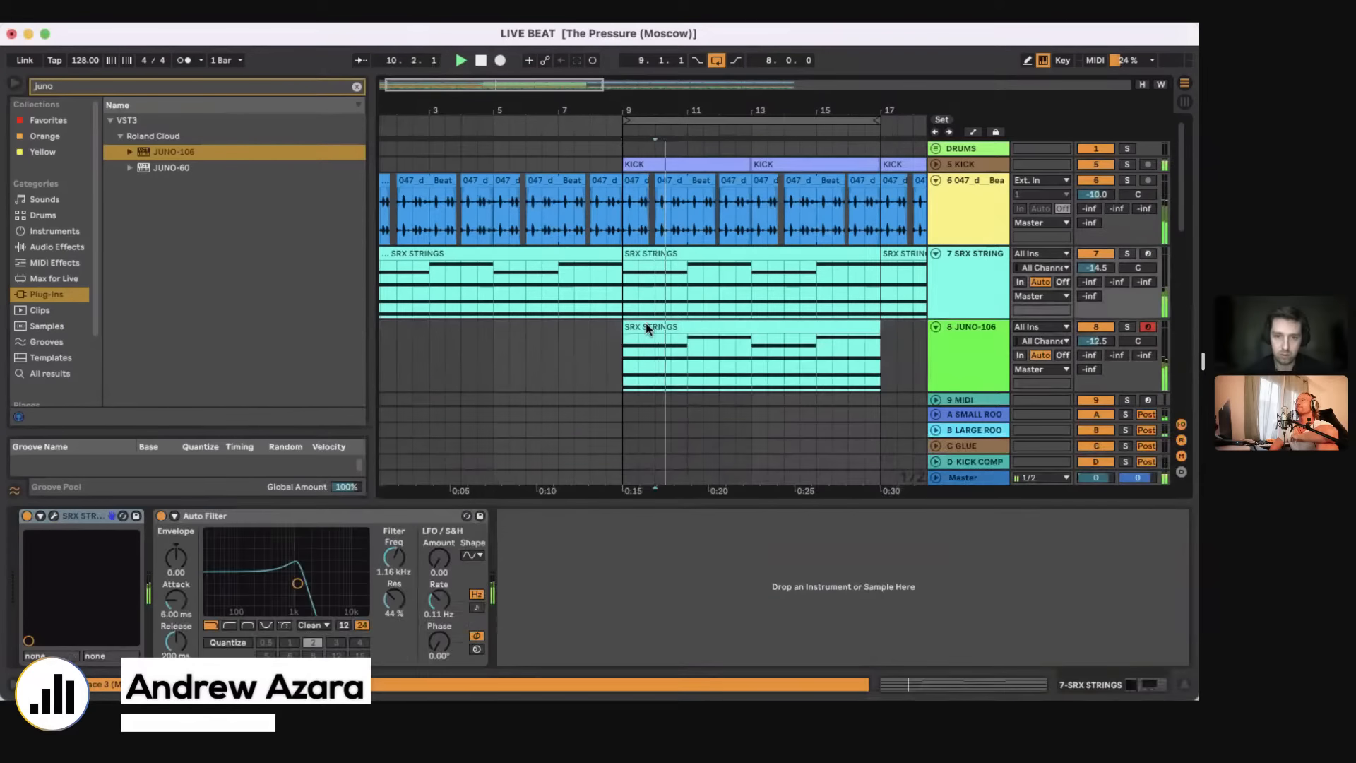
pyautogui.click(646, 326)
pyautogui.moveTo(407, 332); pyautogui.dragTo(835, 299)
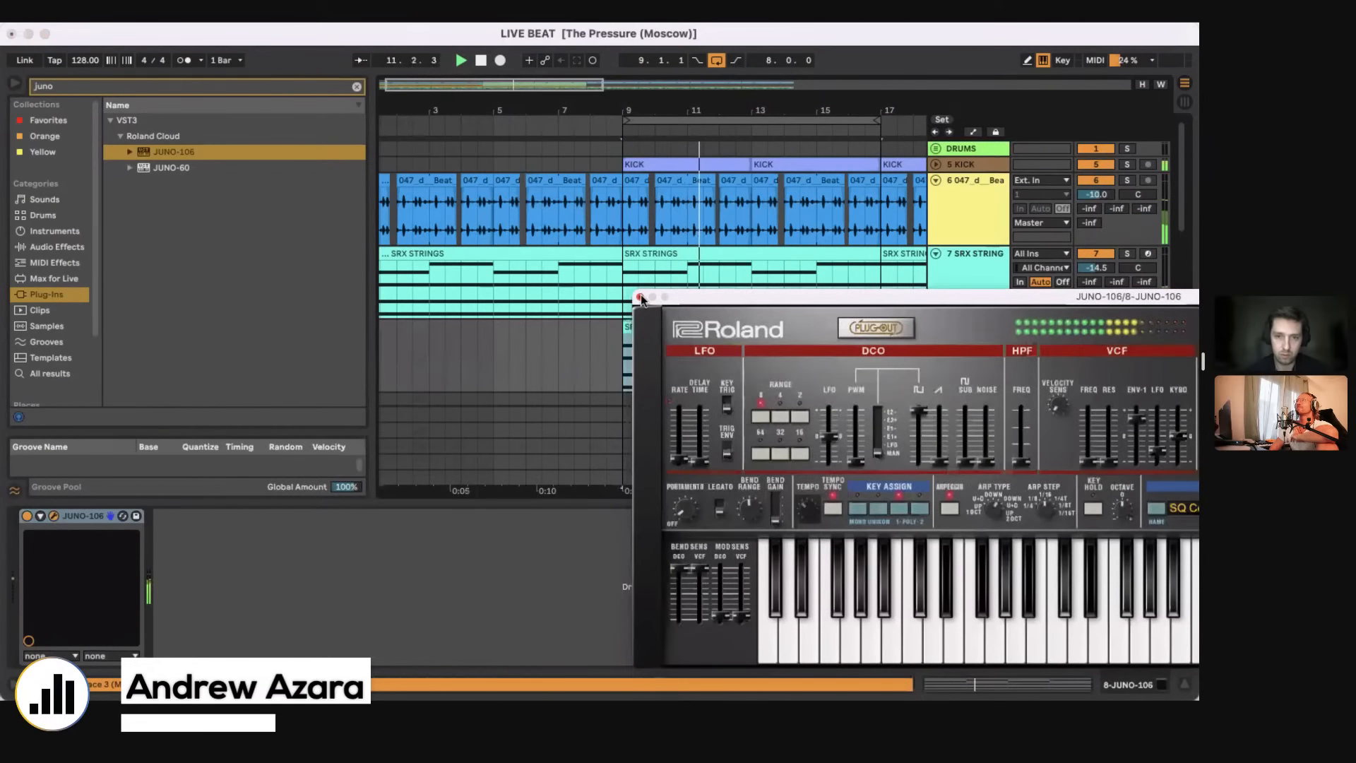
pyautogui.click(640, 297)
# Step: Delete all notes above D#2 in the copied clip on the JUNO-106 track and play it back
pyautogui.doubleClick(656, 325)
pyautogui.moveTo(437, 599); pyautogui.dragTo(1025, 432)
pyautogui.press('Delete')
pyautogui.press('space')
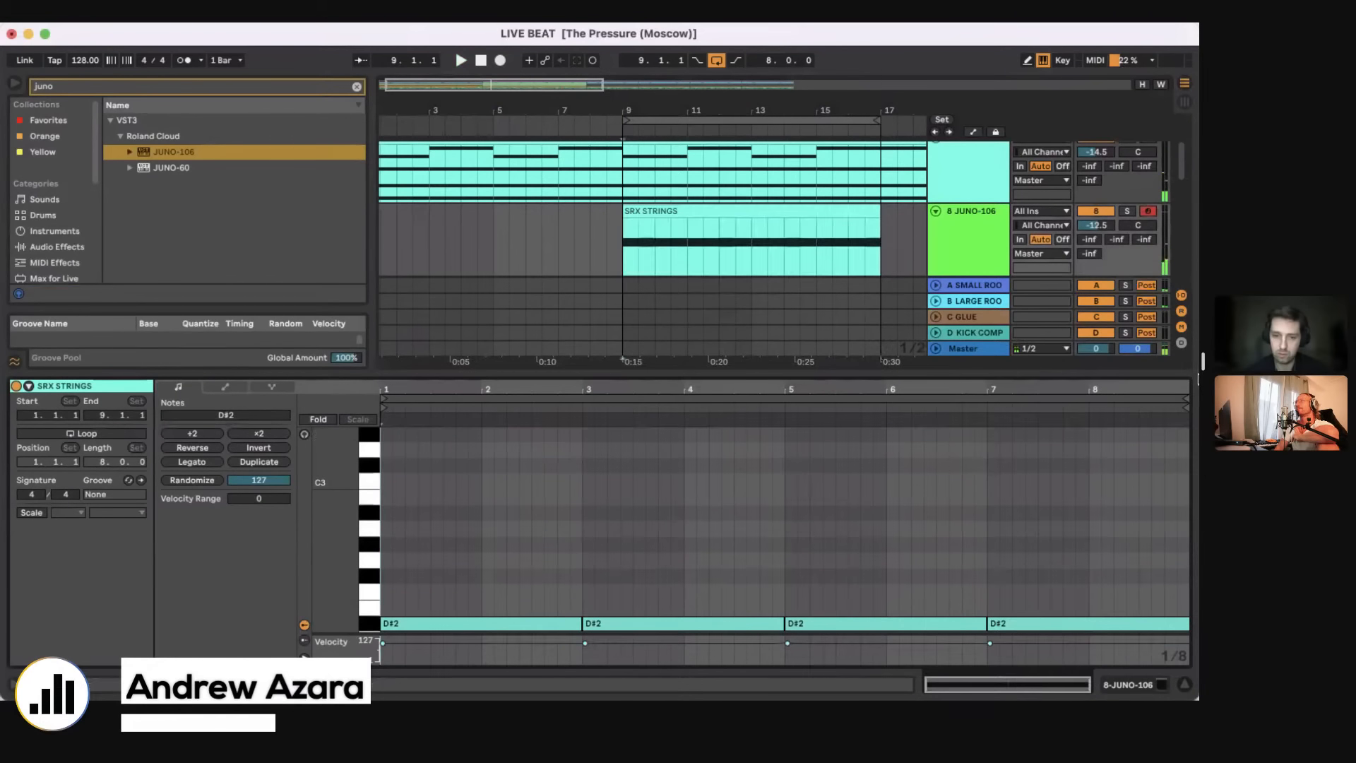
pyautogui.press('space')
pyautogui.press('super+alt+l')
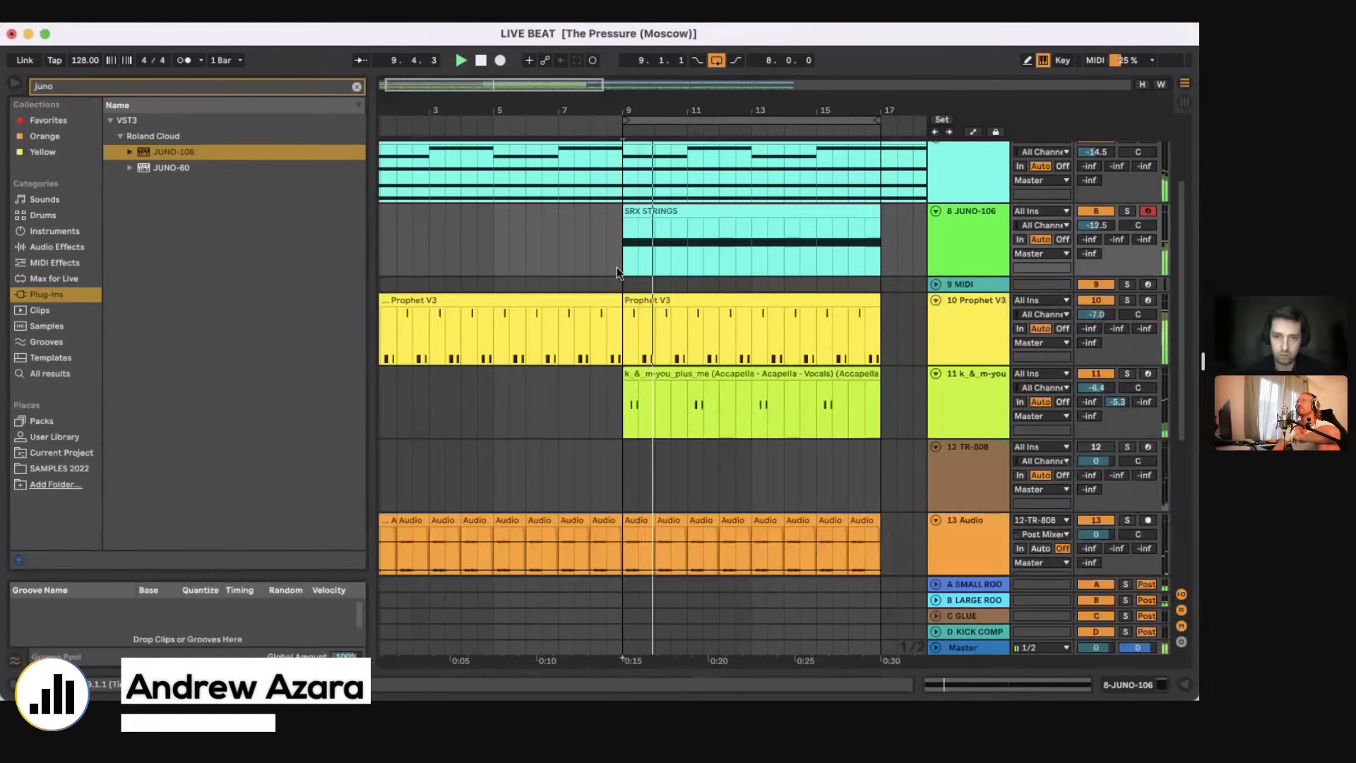
# Step: Set the JUNO-106 filter's ENV-1 amount to 84 and mute the JUNO-106 track
pyautogui.moveTo(619, 266); pyautogui.dragTo(872, 228)
pyautogui.click(1118, 685)
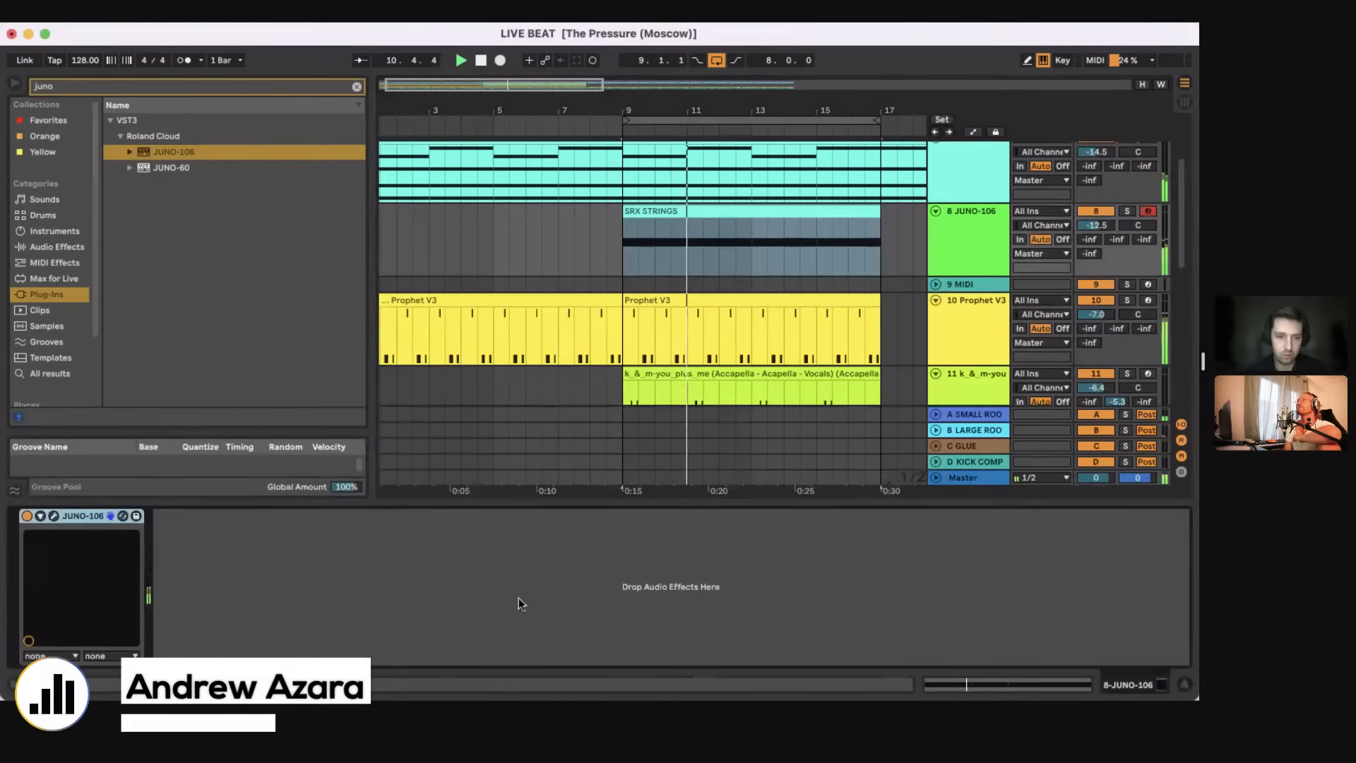
pyautogui.click(54, 516)
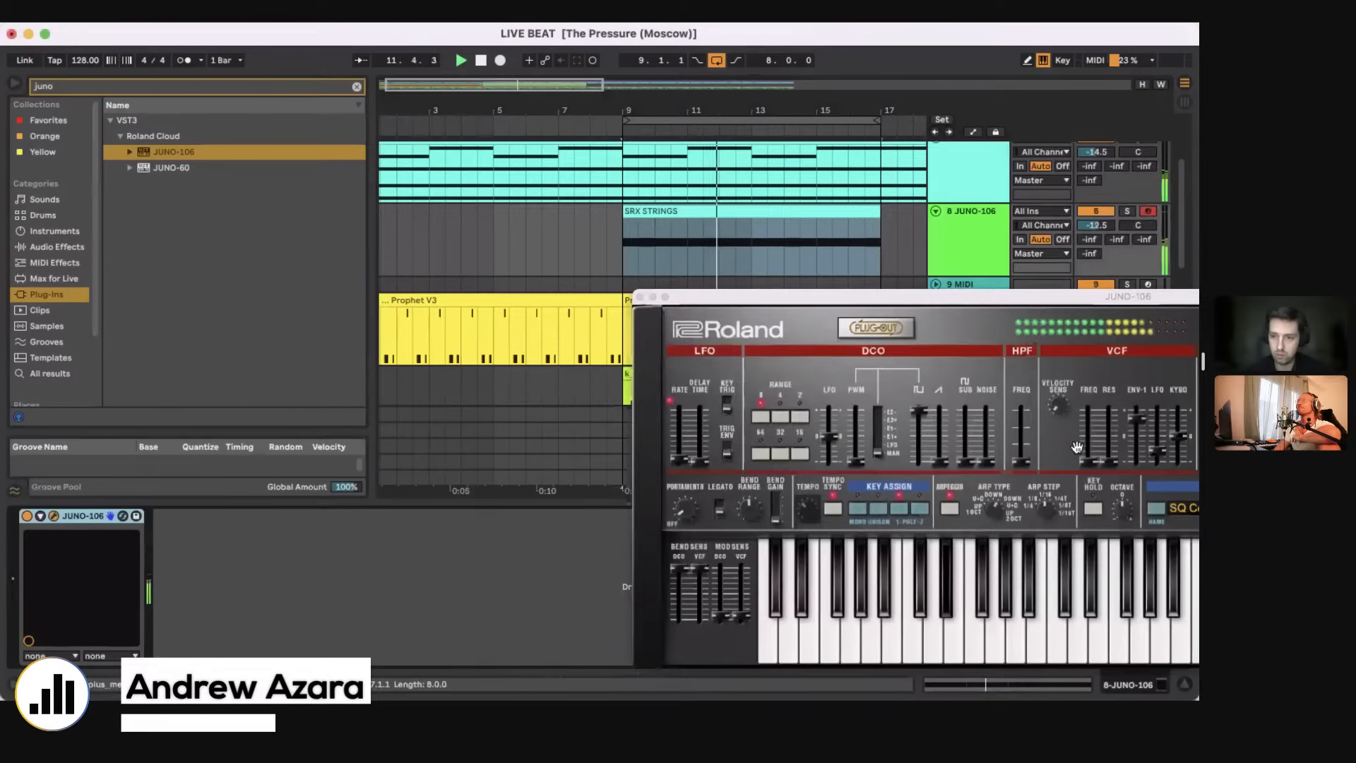
pyautogui.click(1086, 461)
pyautogui.moveTo(1009, 306); pyautogui.dragTo(700, 200)
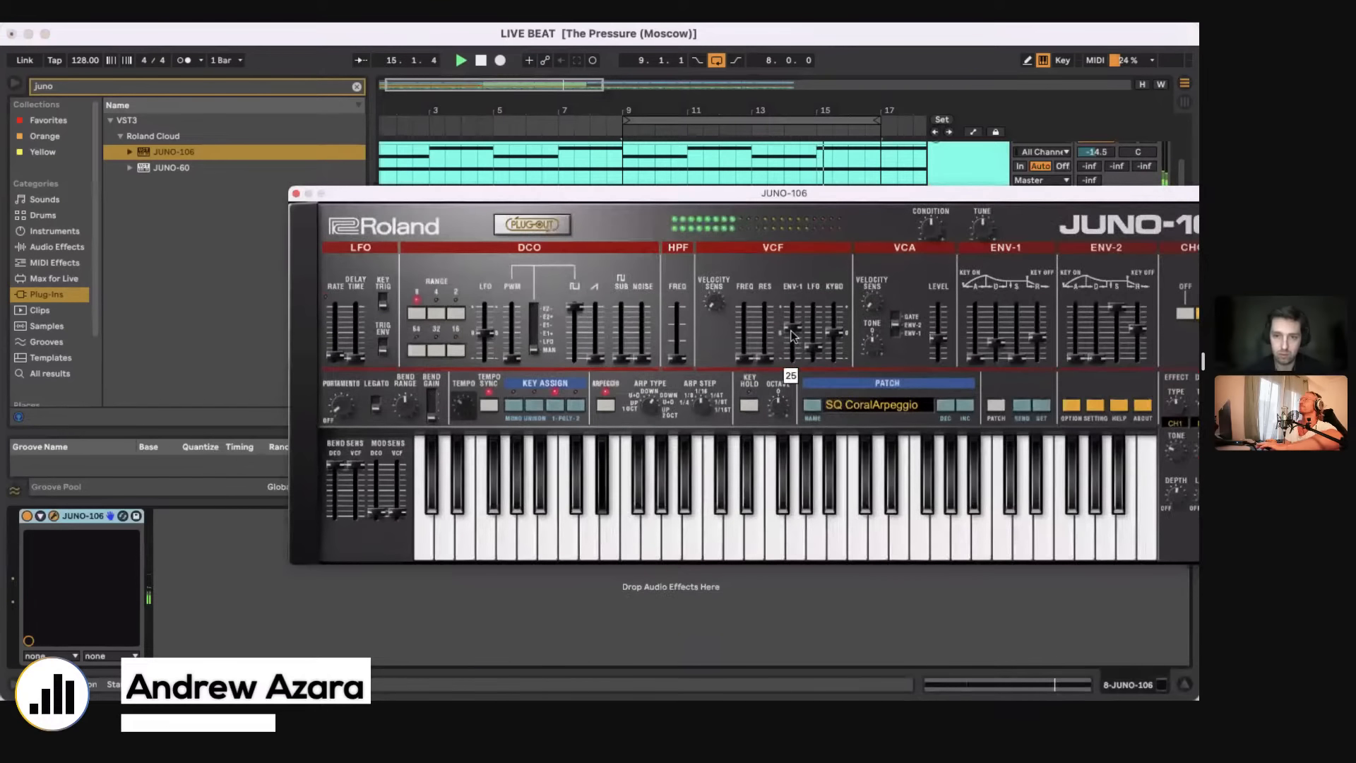
pyautogui.moveTo(791, 330); pyautogui.dragTo(792, 322)
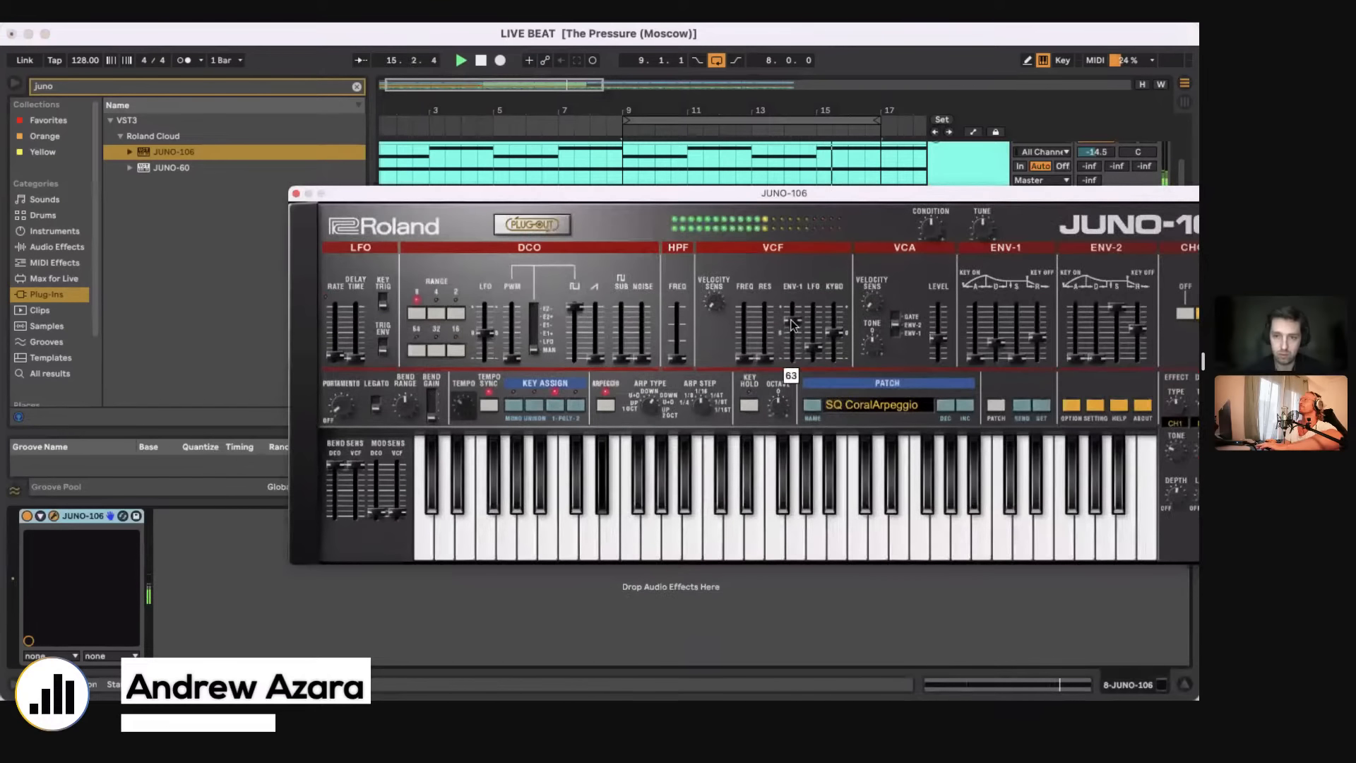
pyautogui.click(296, 193)
pyautogui.click(1097, 211)
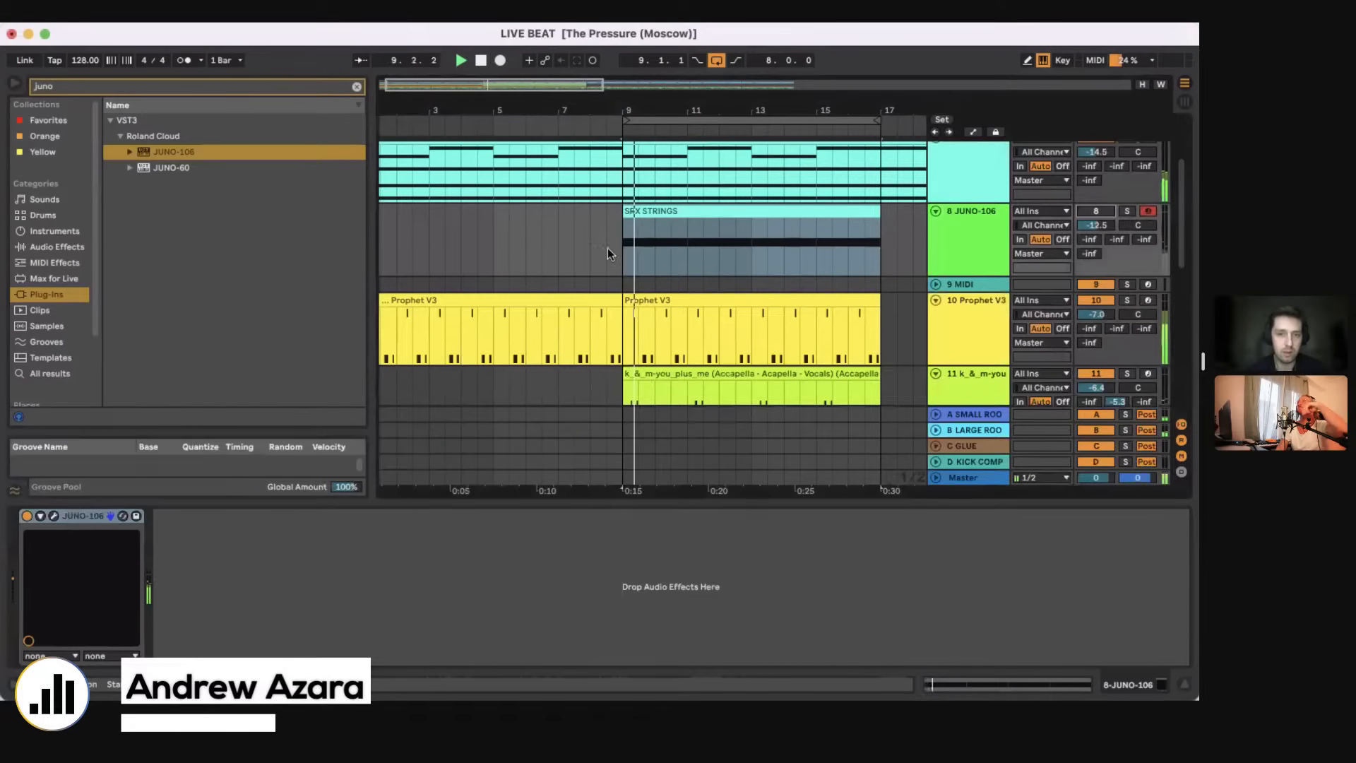
# Step: Examine the lower drum and audio tracks and the effect chain on the 048_f__Beat loop track
pyautogui.click(607, 250)
pyautogui.press('super+alt+l')
pyautogui.click(617, 426)
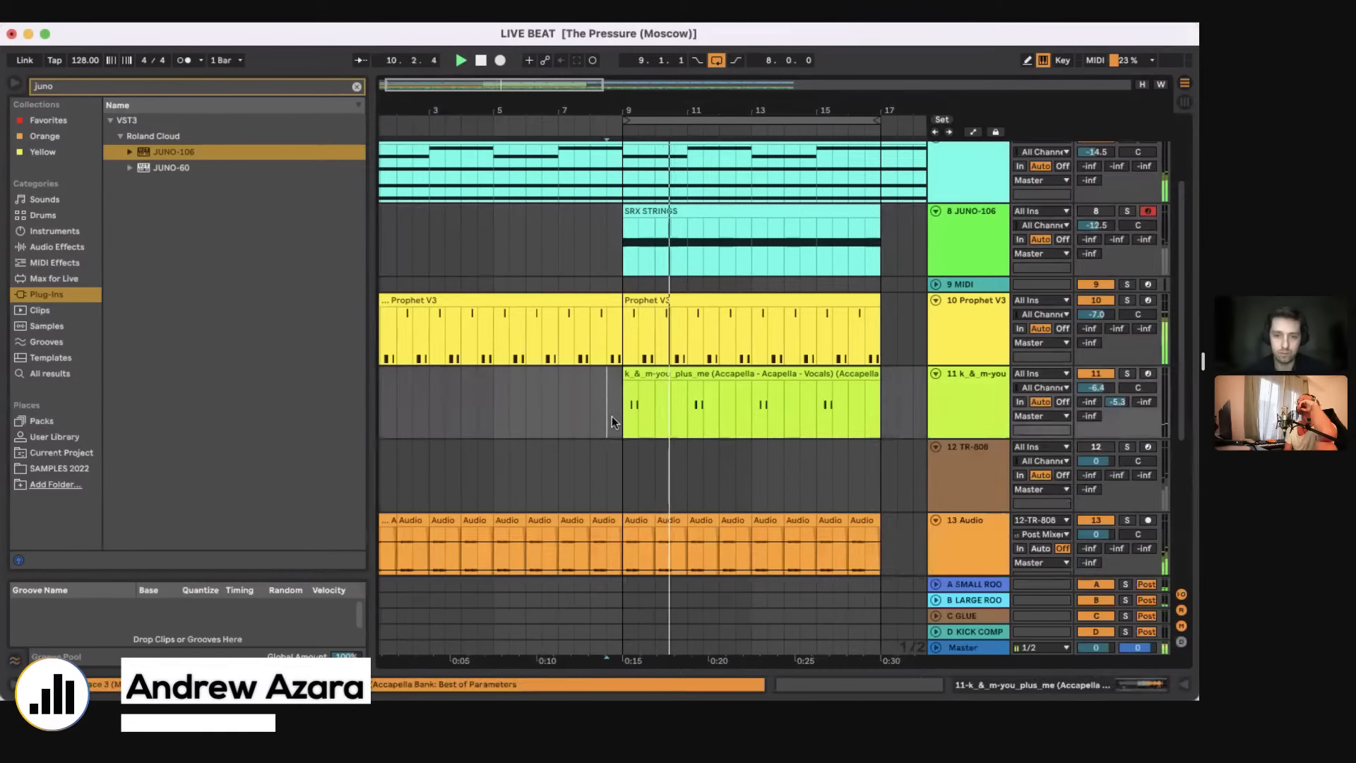
pyautogui.scroll(-8, 621, 434)
pyautogui.doubleClick(965, 460)
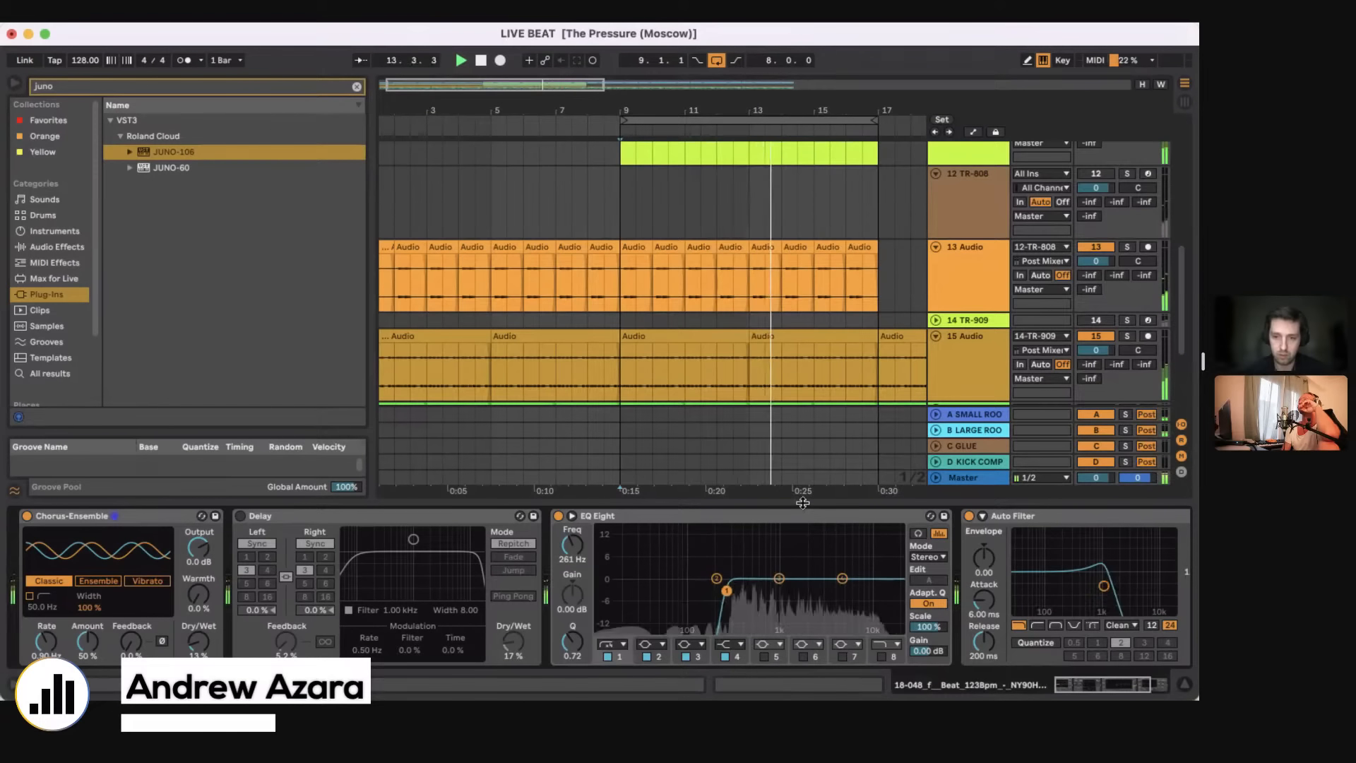
pyautogui.moveTo(803, 502); pyautogui.dragTo(801, 565)
pyautogui.scroll(6, 659, 272)
# Step: Delete the second G1 note in bar 1 of the k_&_m-you_plus_me clip
pyautogui.click(625, 371)
pyautogui.press('space')
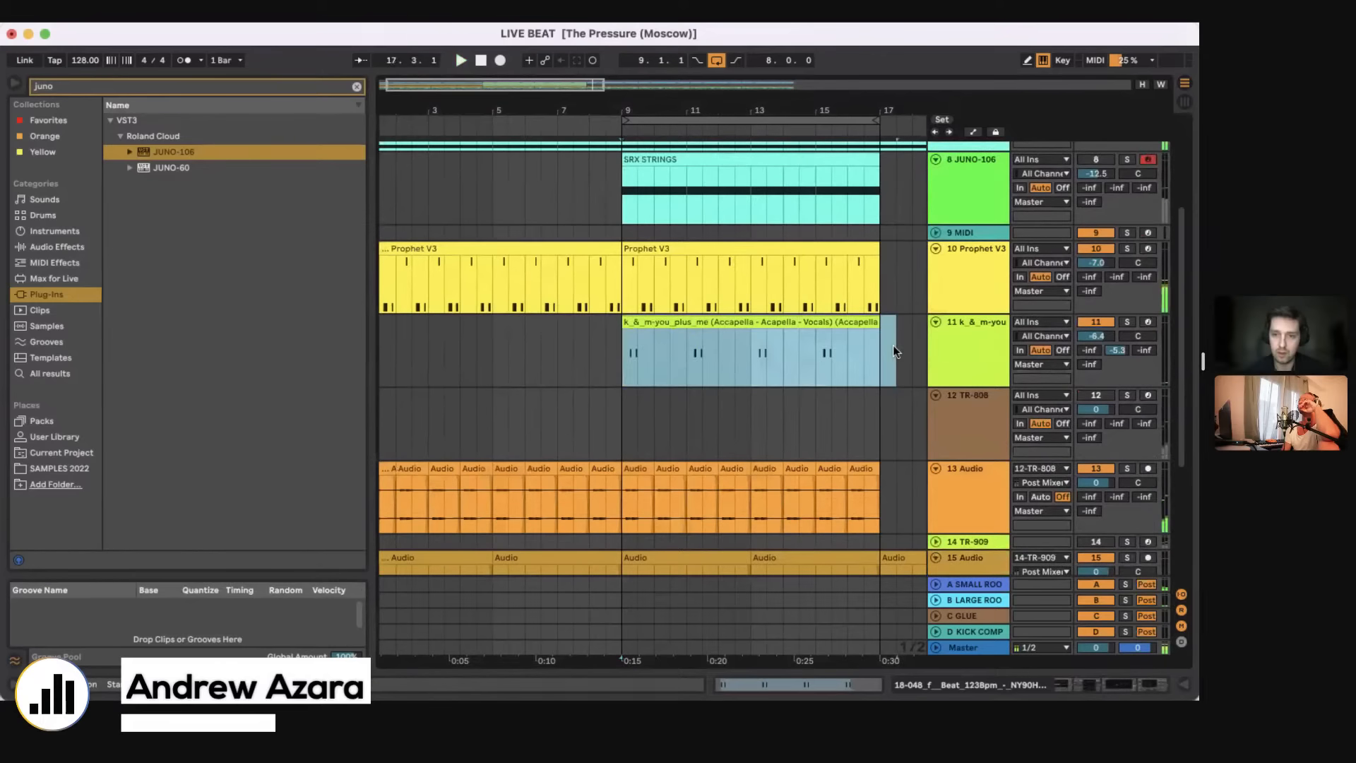
pyautogui.hotkey('shift', 'Tab')
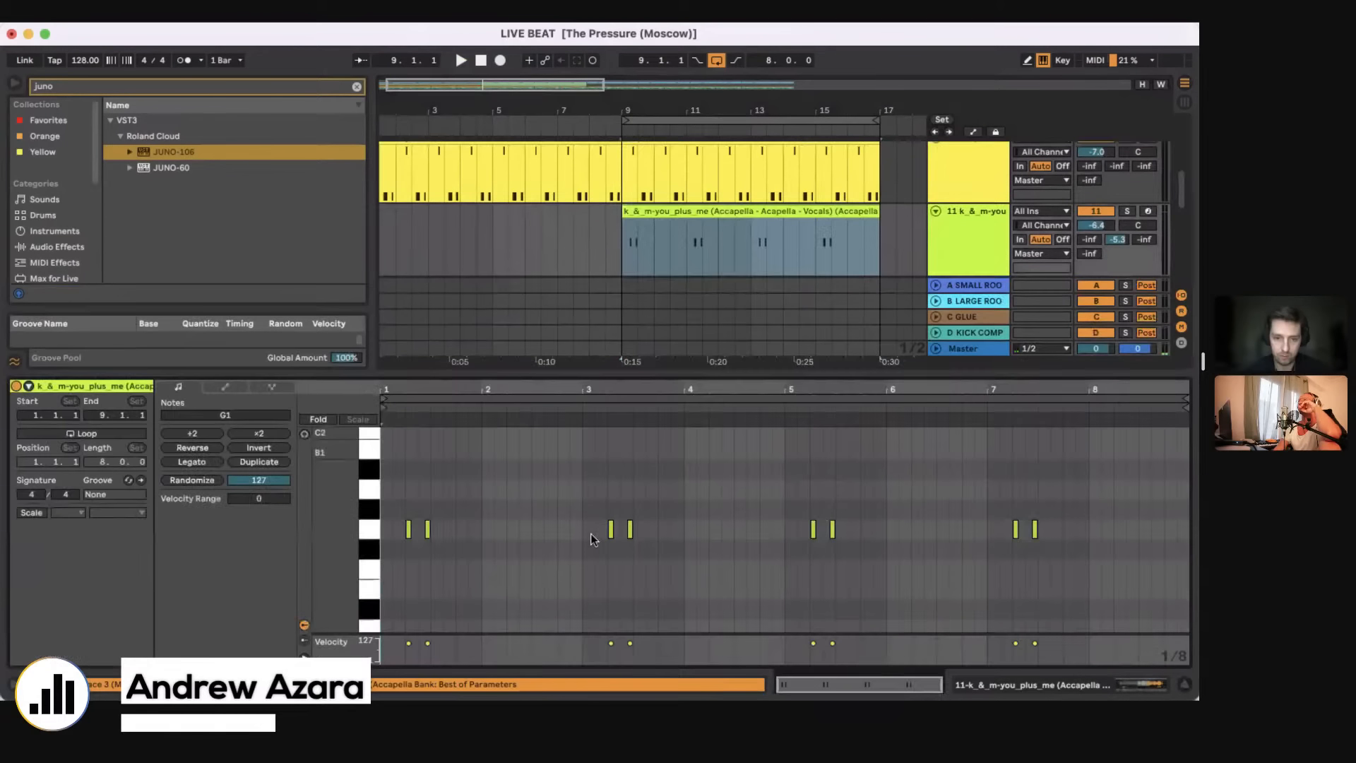
pyautogui.press('space')
pyautogui.click(428, 532)
pyautogui.press('Delete')
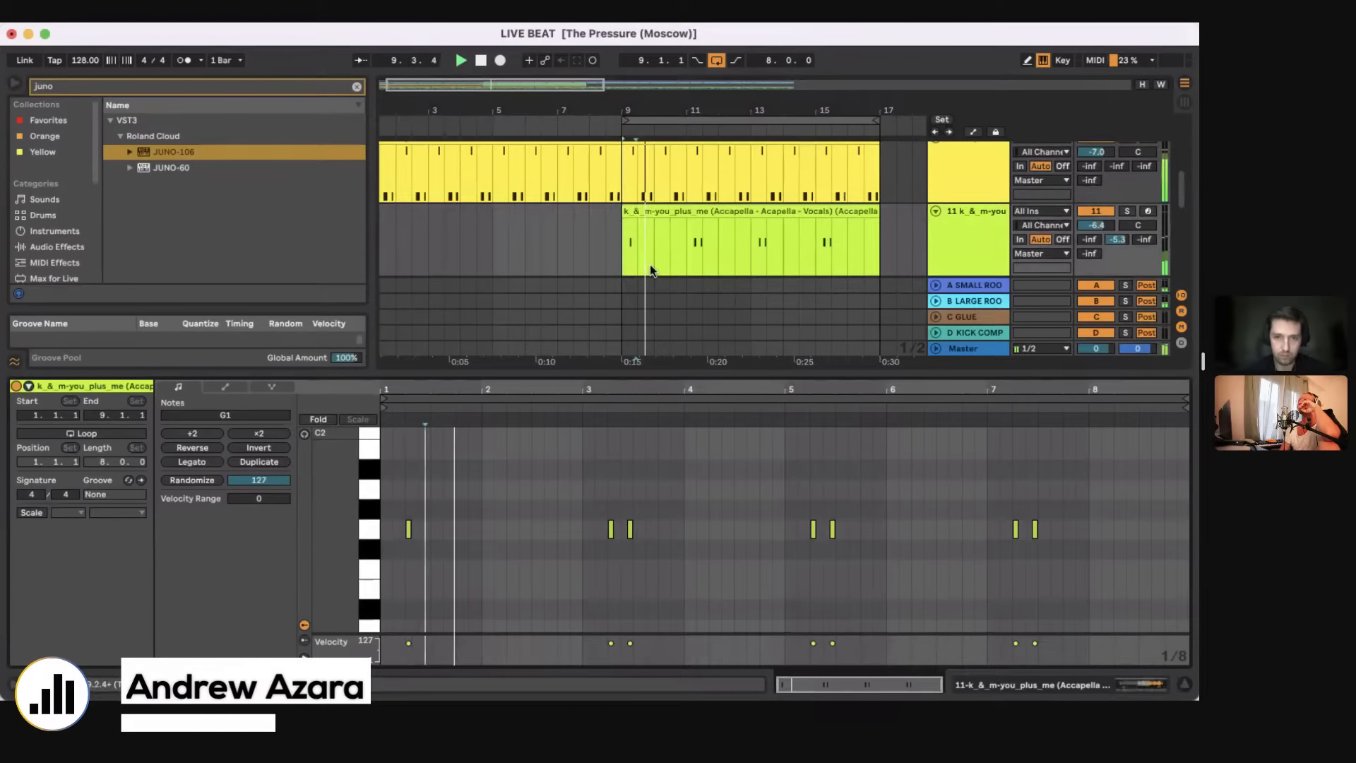
# Step: Split the k_&_m-you_plus_me clip at bar 13 and duplicate its first four bars over the second half
pyautogui.click(749, 241)
pyautogui.press('super+e')
pyautogui.press('super+d')
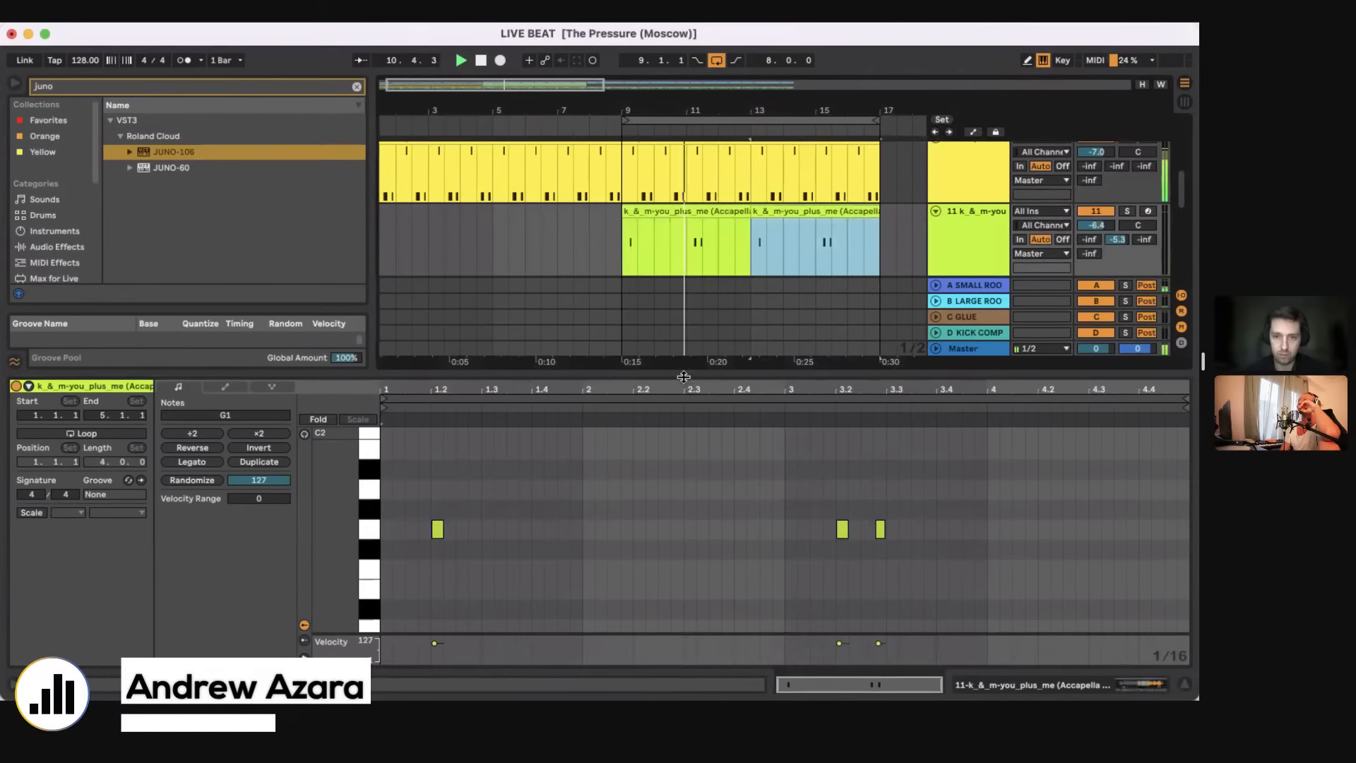
pyautogui.press('alt+super+l')
pyautogui.click(632, 293)
pyautogui.click(618, 265)
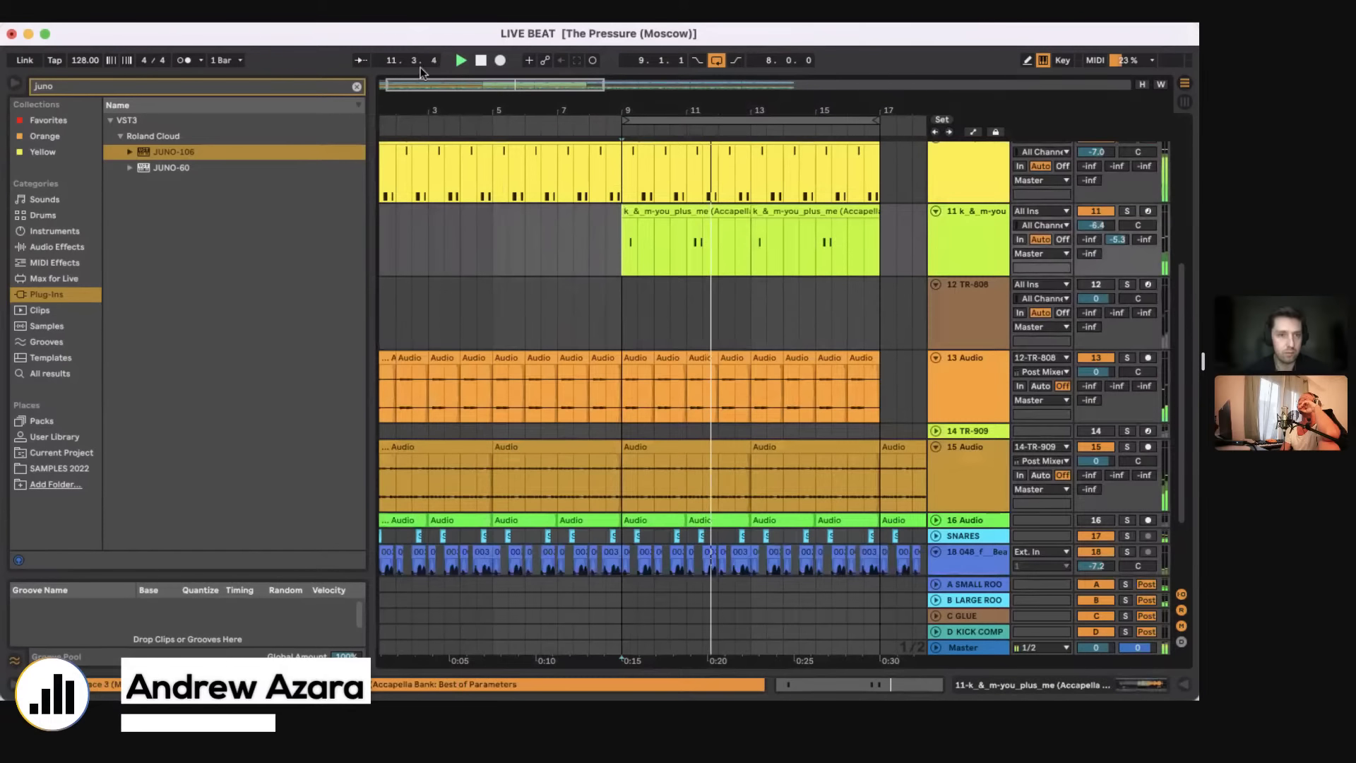
# Step: Insert an audio track below the k_&_m-you_plus_me track, clear the browser search and open the SAMPLES 2022 folder
pyautogui.press('super+t')
pyautogui.click(357, 87)
pyautogui.click(59, 453)
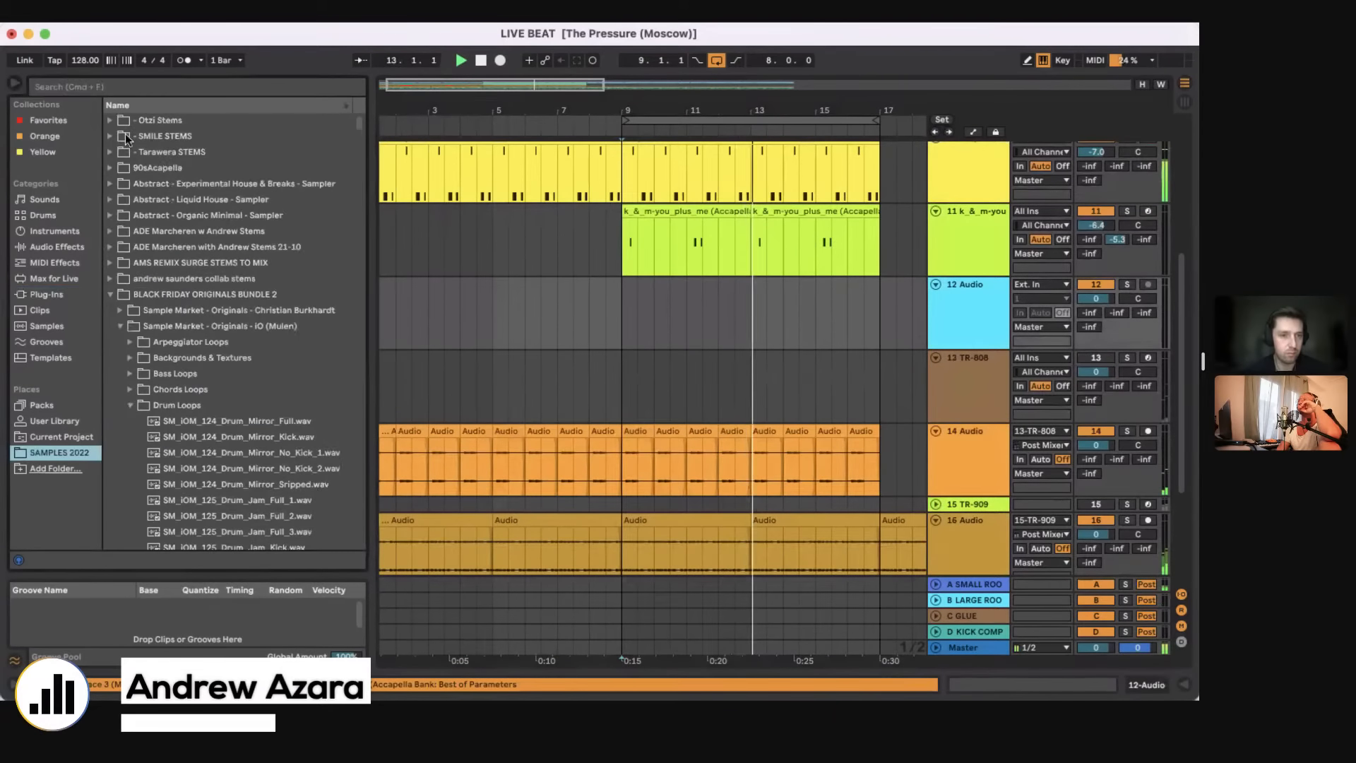
# Step: Set the Auto Filter on the SRX STRINGS track to a frequency of 3.49 kHz and 66% resonance
pyautogui.scroll(5, 630, 245)
pyautogui.scroll(-3, 629, 245)
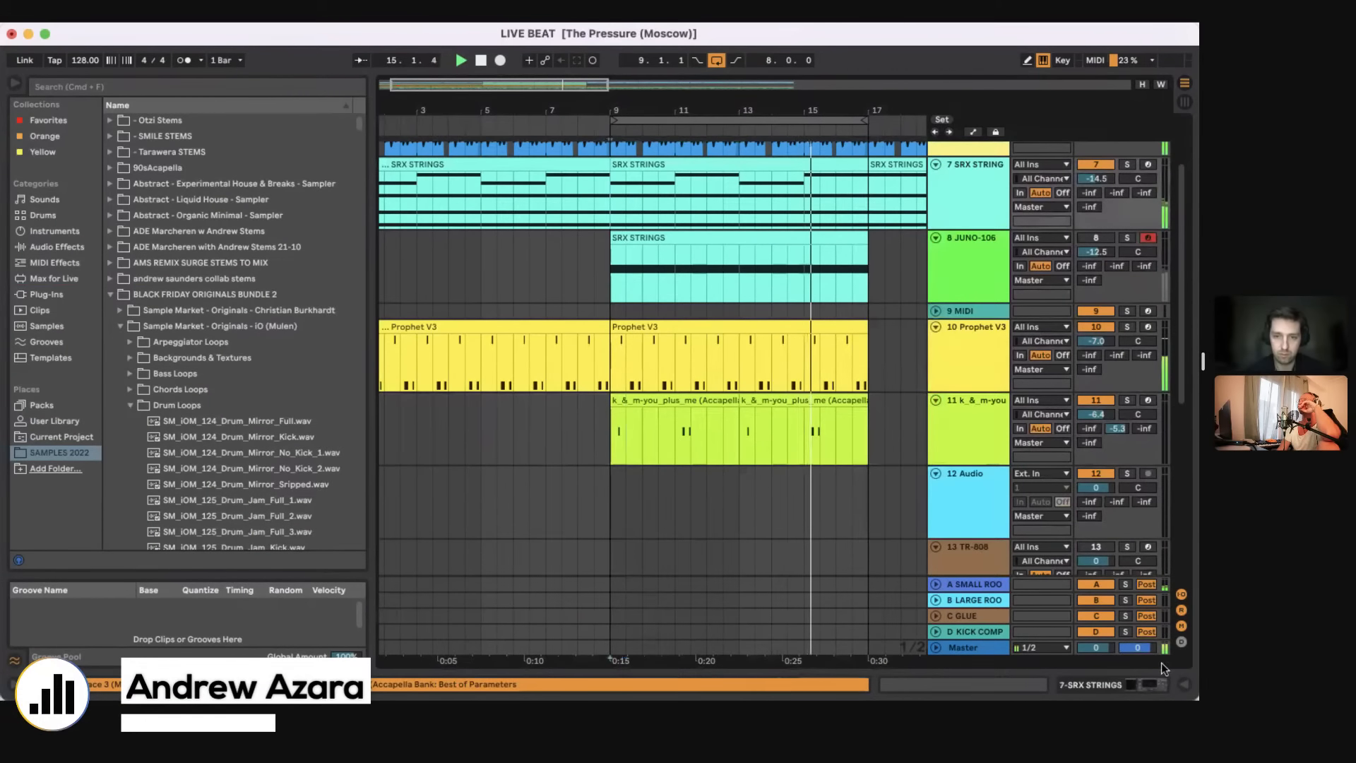
pyautogui.click(1130, 684)
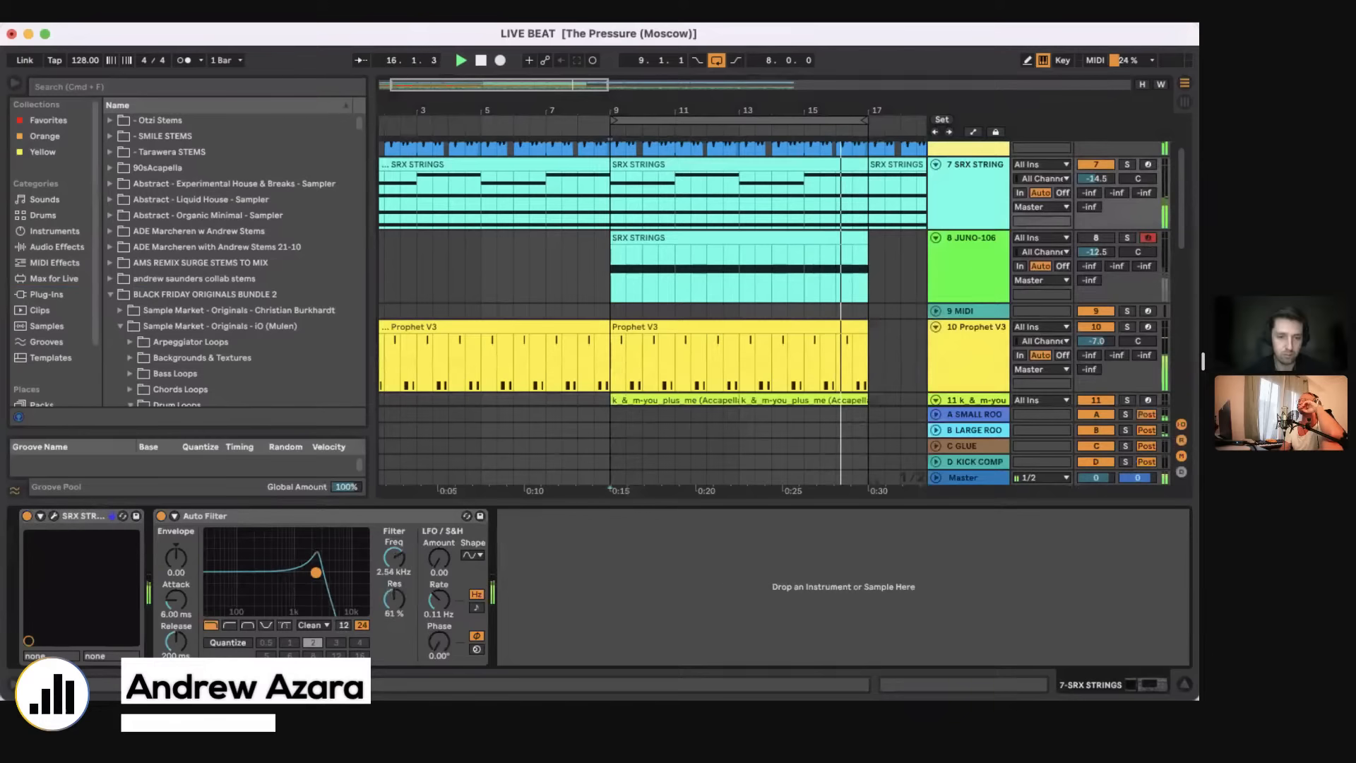
pyautogui.moveTo(315, 563); pyautogui.dragTo(324, 573)
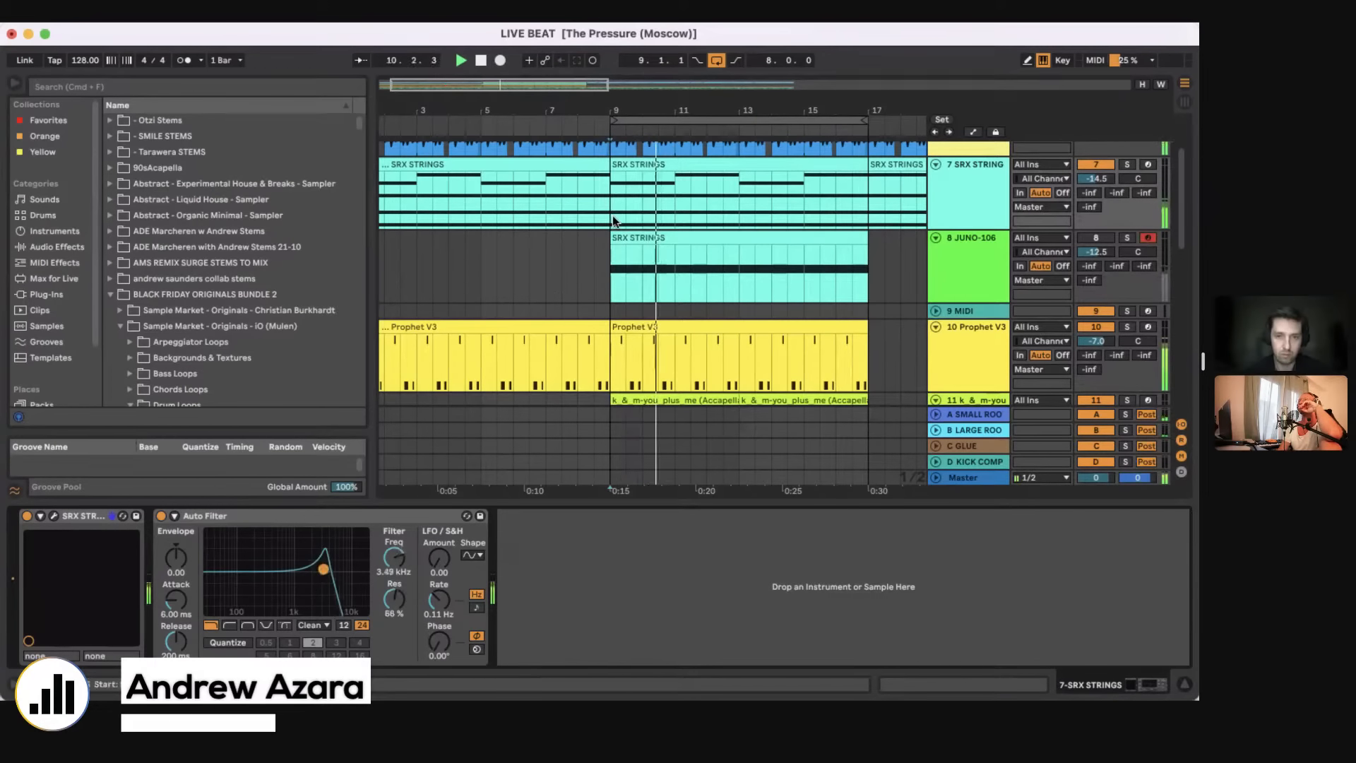
# Step: Load the ZENOLOGY plug-in onto a new MIDI track below SRX STRINGS and set the track volume to -3.4 dB
pyautogui.press('super+shift+t')
pyautogui.click(78, 290)
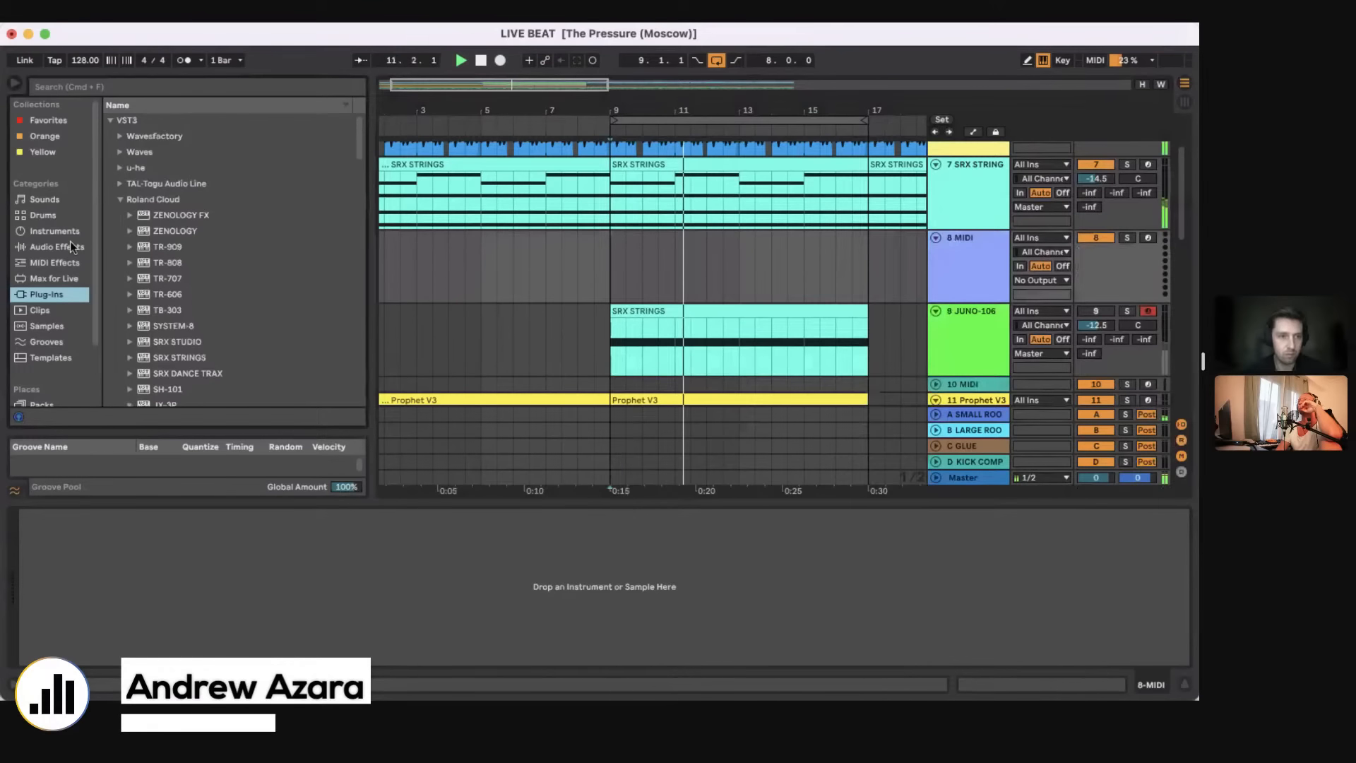
pyautogui.click(53, 89)
pyautogui.write('zen')
pyautogui.click(166, 169)
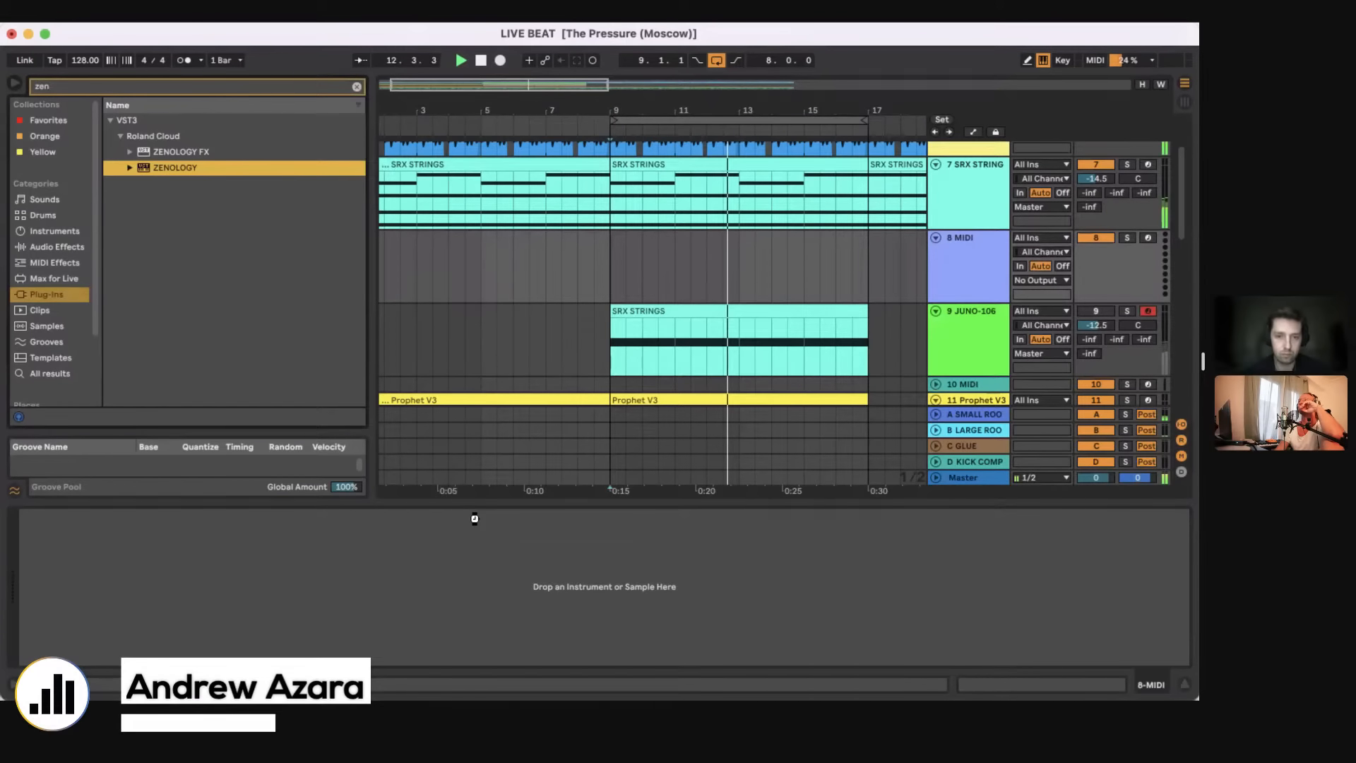
pyautogui.moveTo(477, 518); pyautogui.dragTo(477, 517)
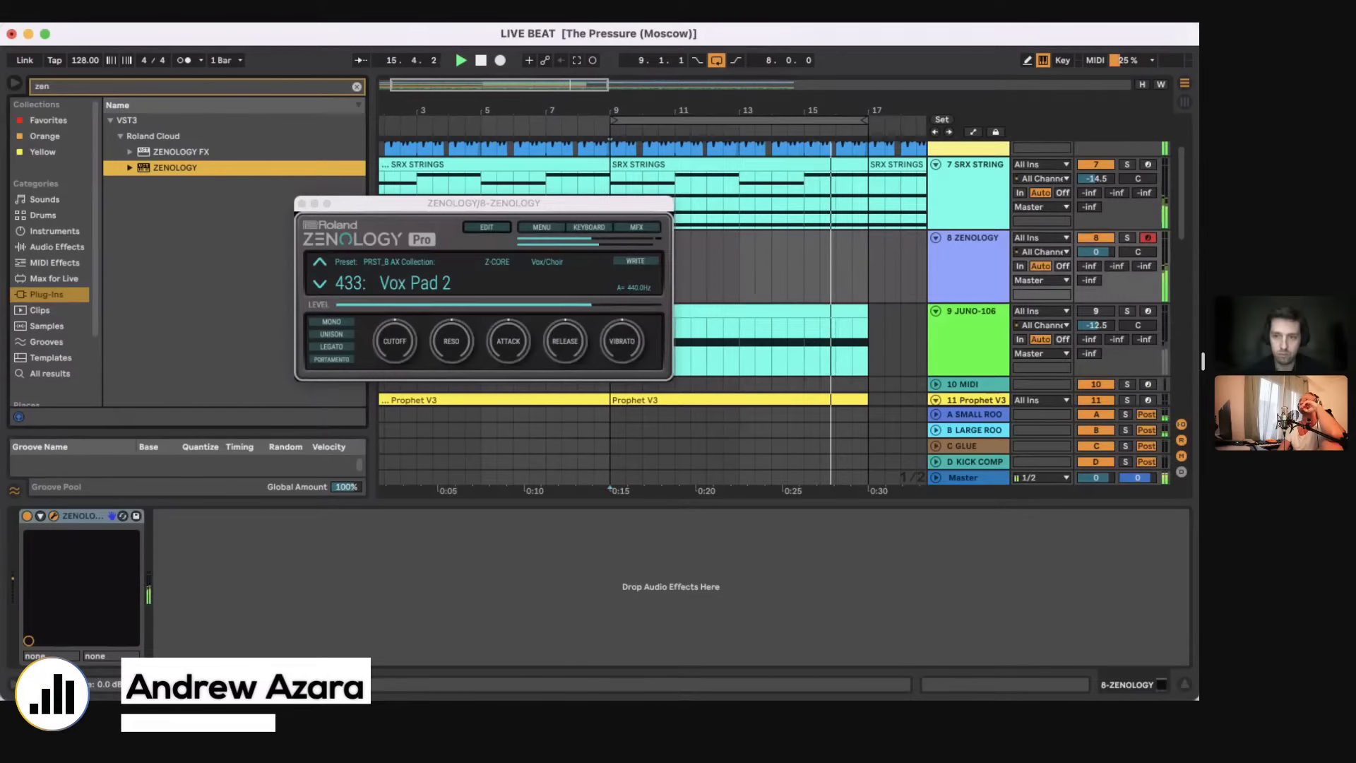
pyautogui.moveTo(1095, 252); pyautogui.dragTo(1095, 264)
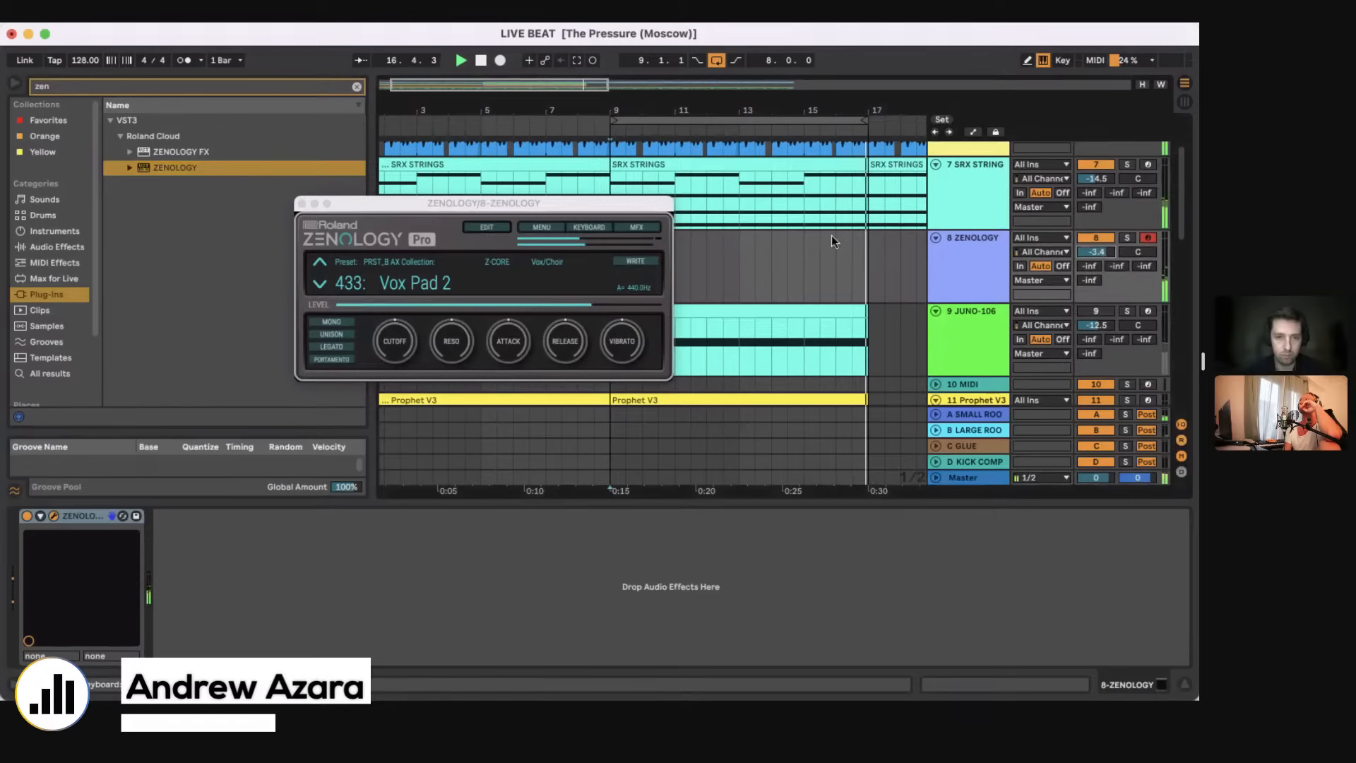
pyautogui.click(302, 204)
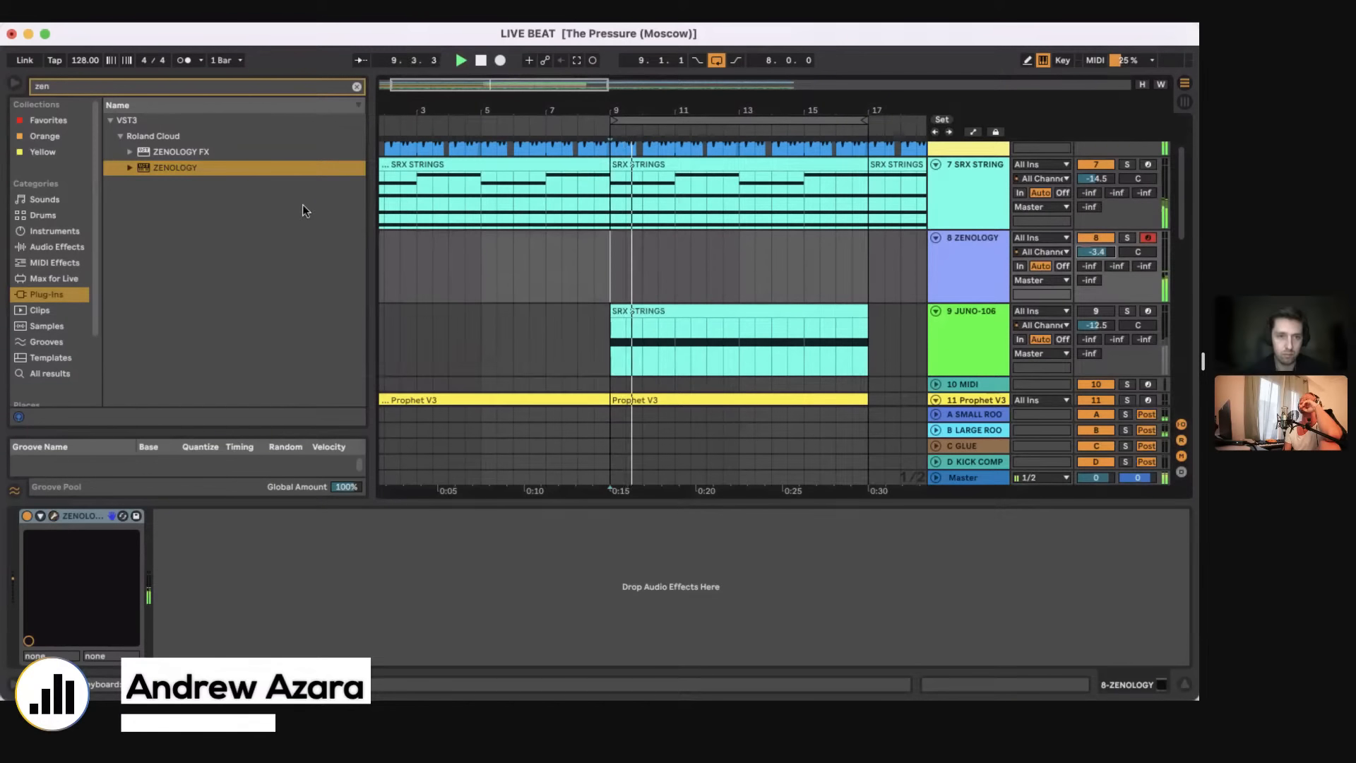
# Step: Record a short D#3 note on the ZENOLOGY track and consolidate bars 9 to 17 into one clip
pyautogui.click(501, 61)
pyautogui.press('space')
pyautogui.moveTo(610, 271); pyautogui.dragTo(868, 276)
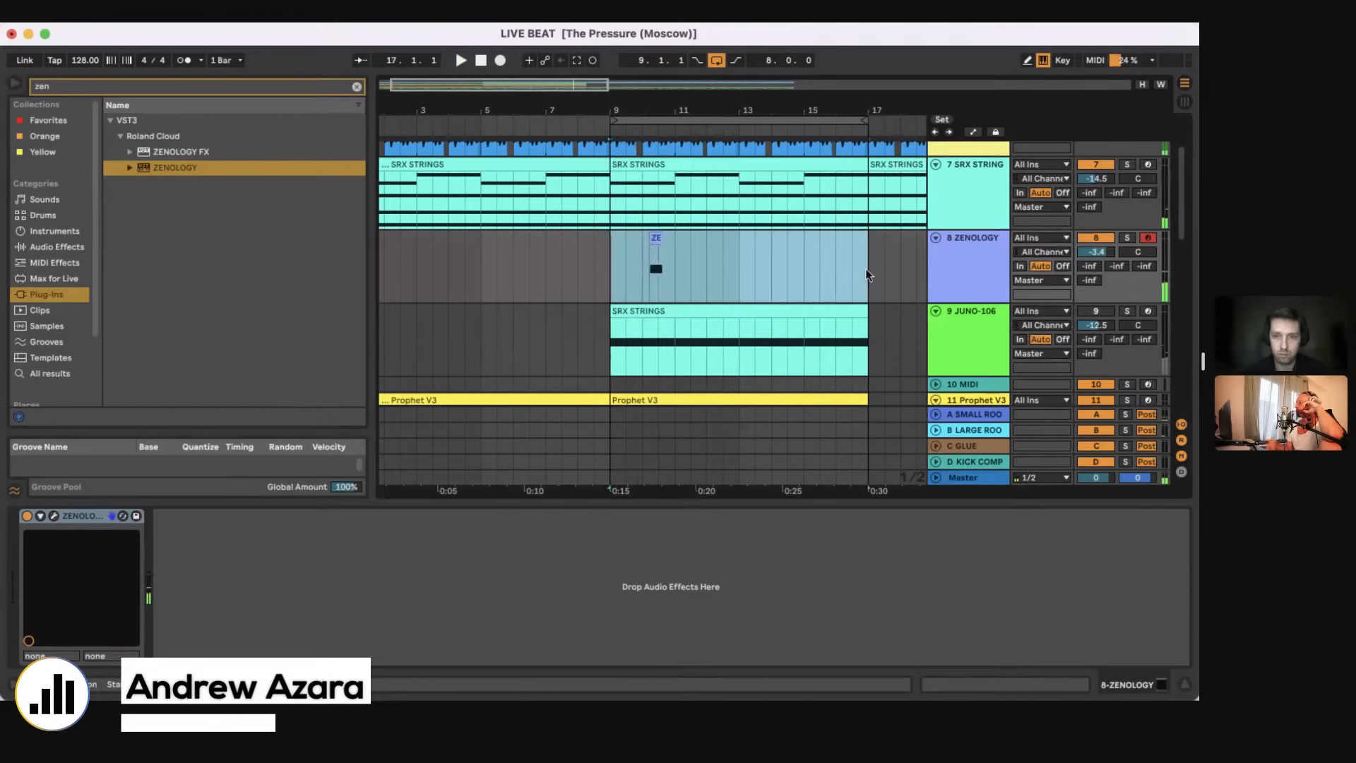
pyautogui.press('super+j')
# Step: Stretch the D#3 note in the ZENOLOGY clip from its start across all eight bars
pyautogui.doubleClick(673, 238)
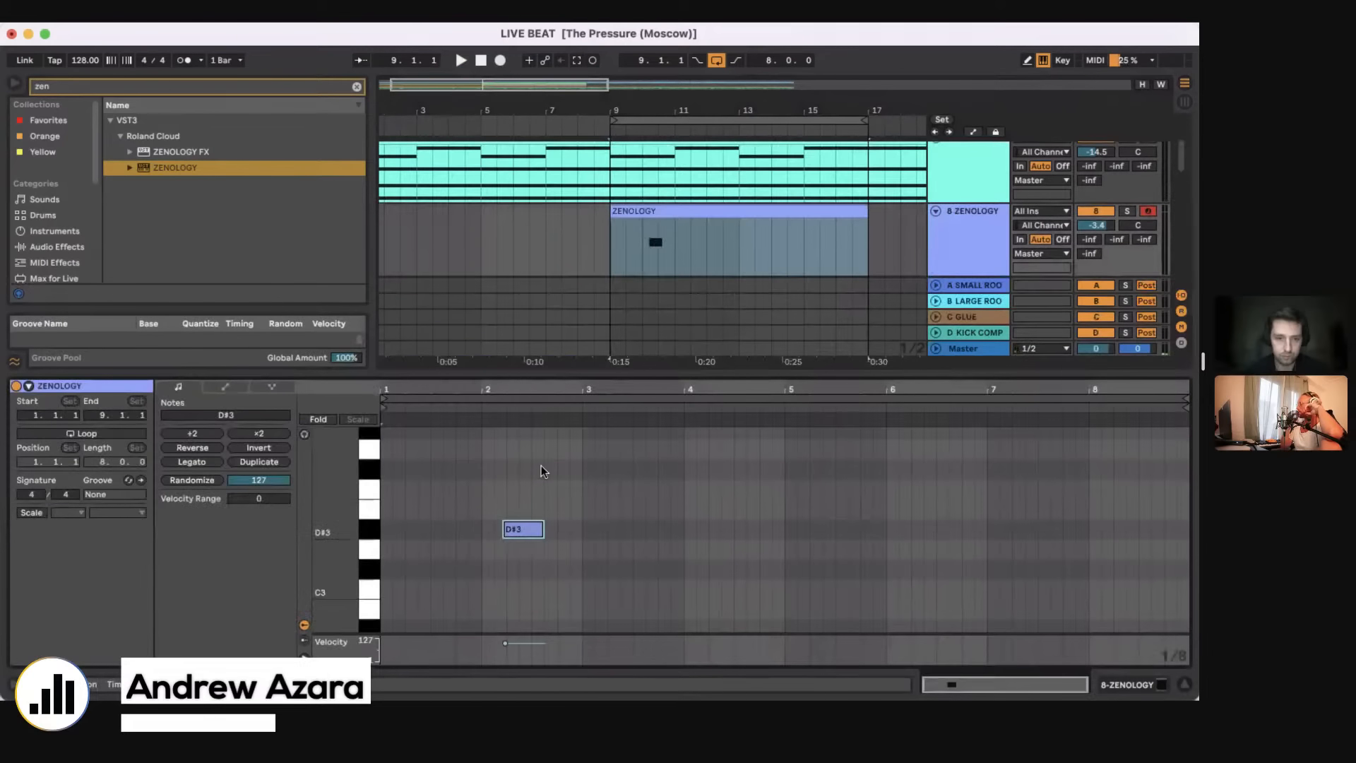
pyautogui.moveTo(510, 528); pyautogui.dragTo(385, 531)
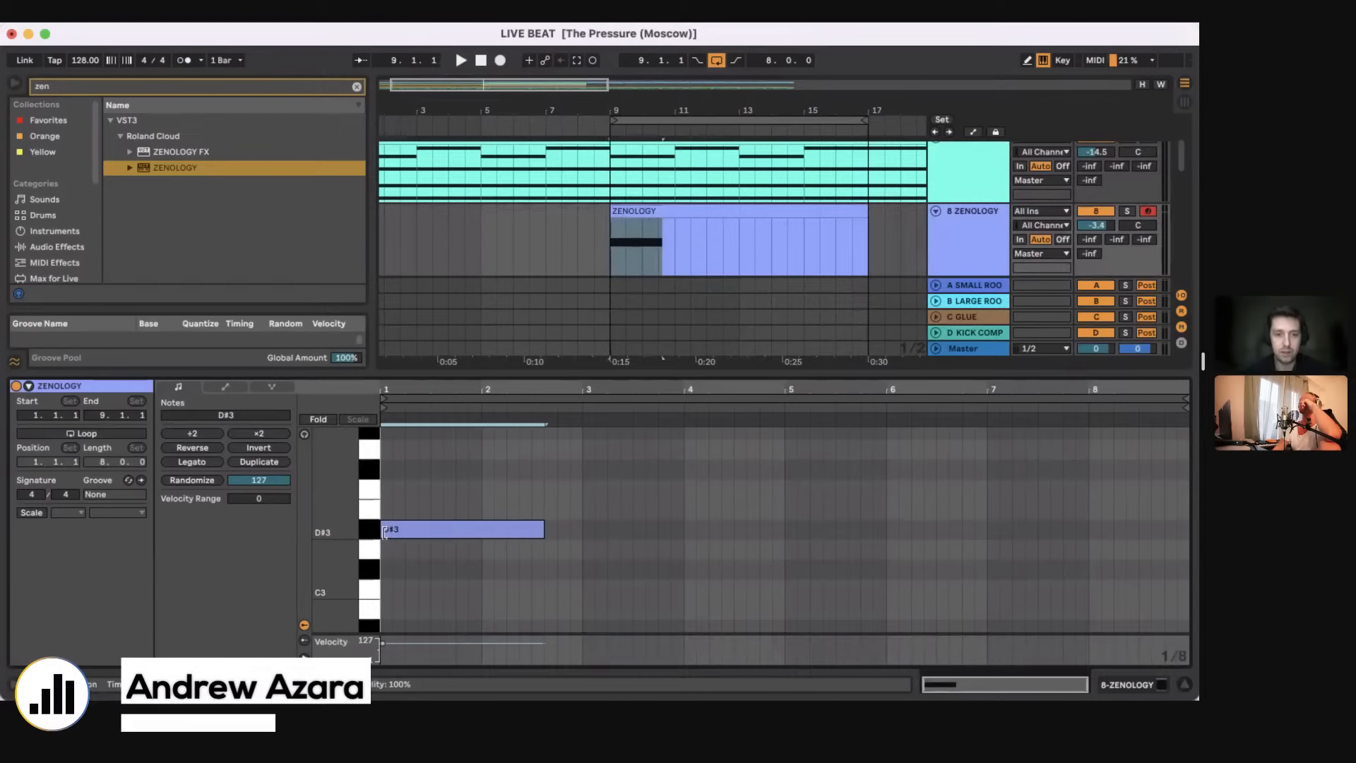
pyautogui.press('space')
pyautogui.moveTo(547, 528)
pyautogui.mouseDown()
pyautogui.moveTo(1137, 527)
pyautogui.moveTo(1118, 516)
pyautogui.mouseUp()
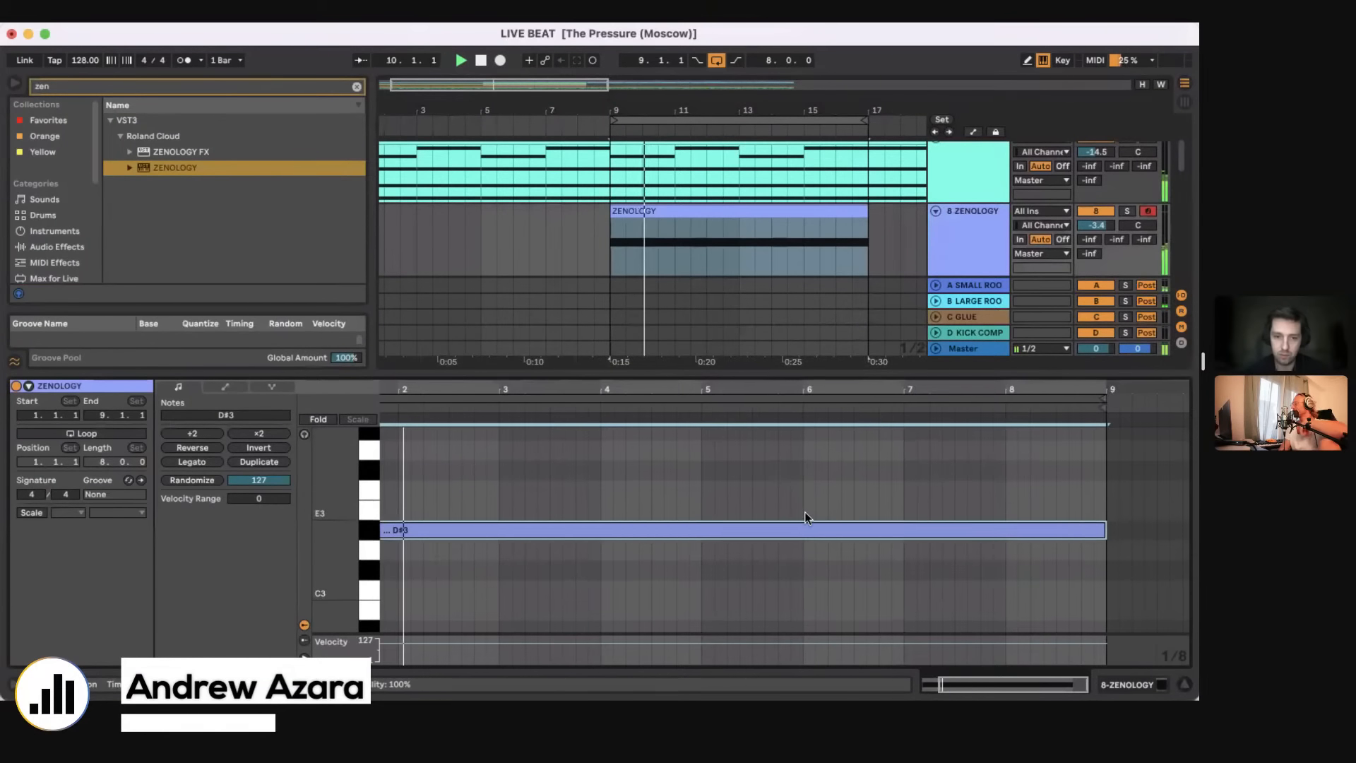
# Step: Add a short F#3 note followed by a G#3 note in the second half of bar 2 of the ZENOLOGY clip
pyautogui.hscroll(-2, 804, 512)
pyautogui.scroll(2, 803, 512)
pyautogui.click(564, 471)
pyautogui.doubleClick(564, 474)
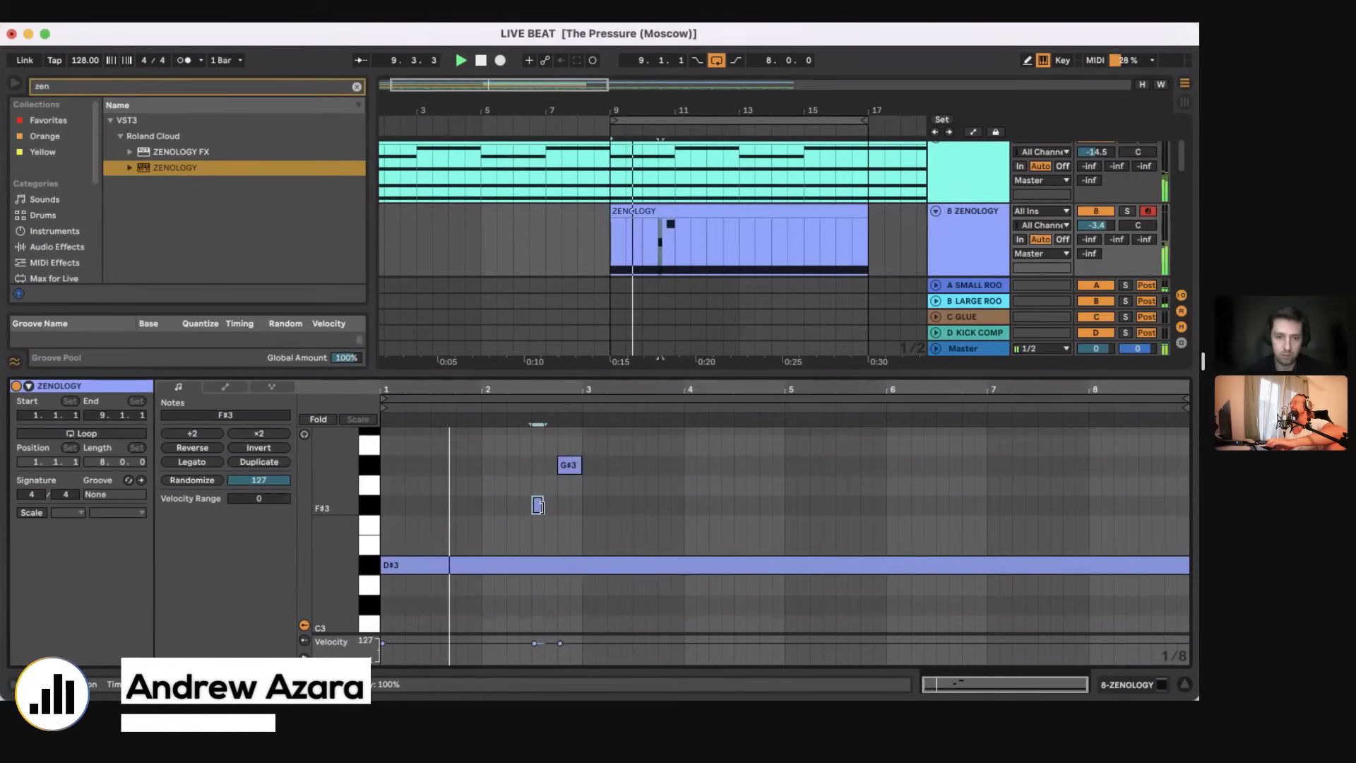
pyautogui.doubleClick(548, 504)
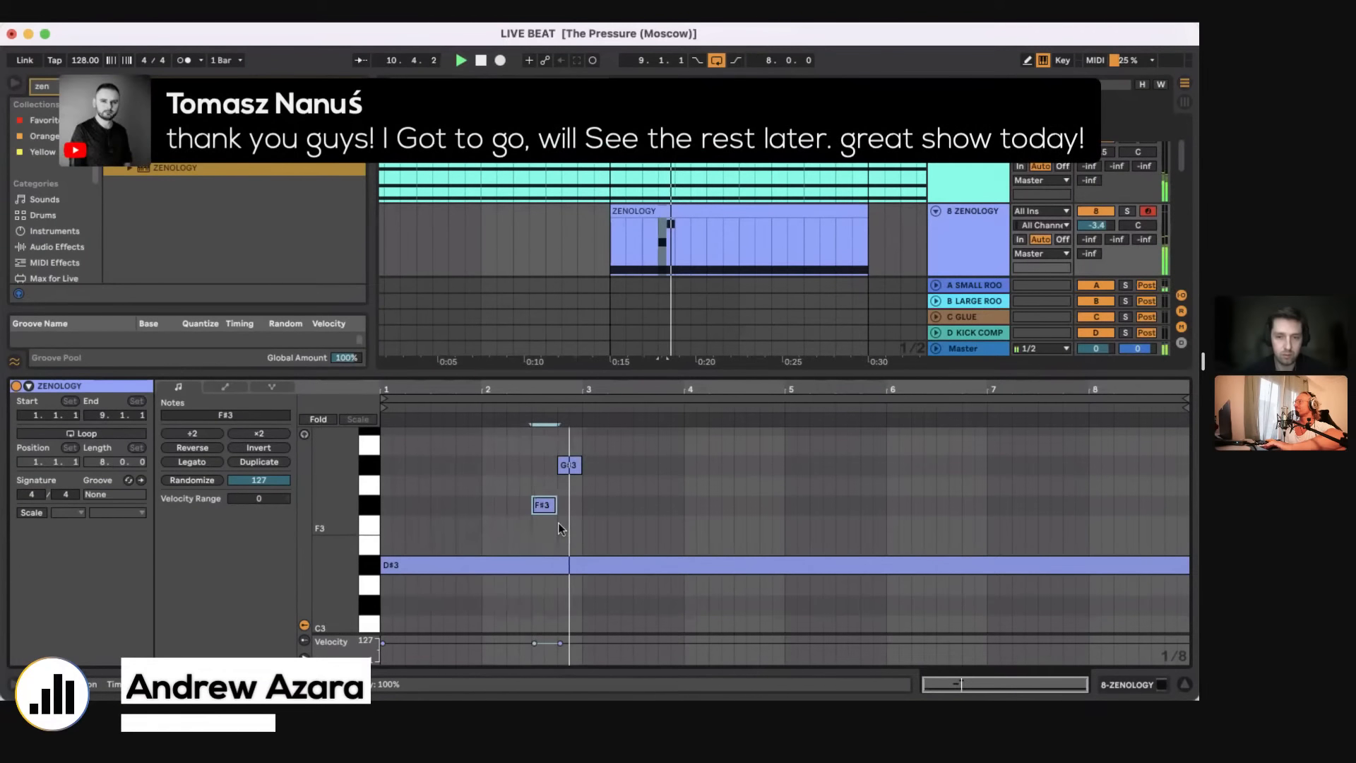
pyautogui.scroll(2, 600, 466)
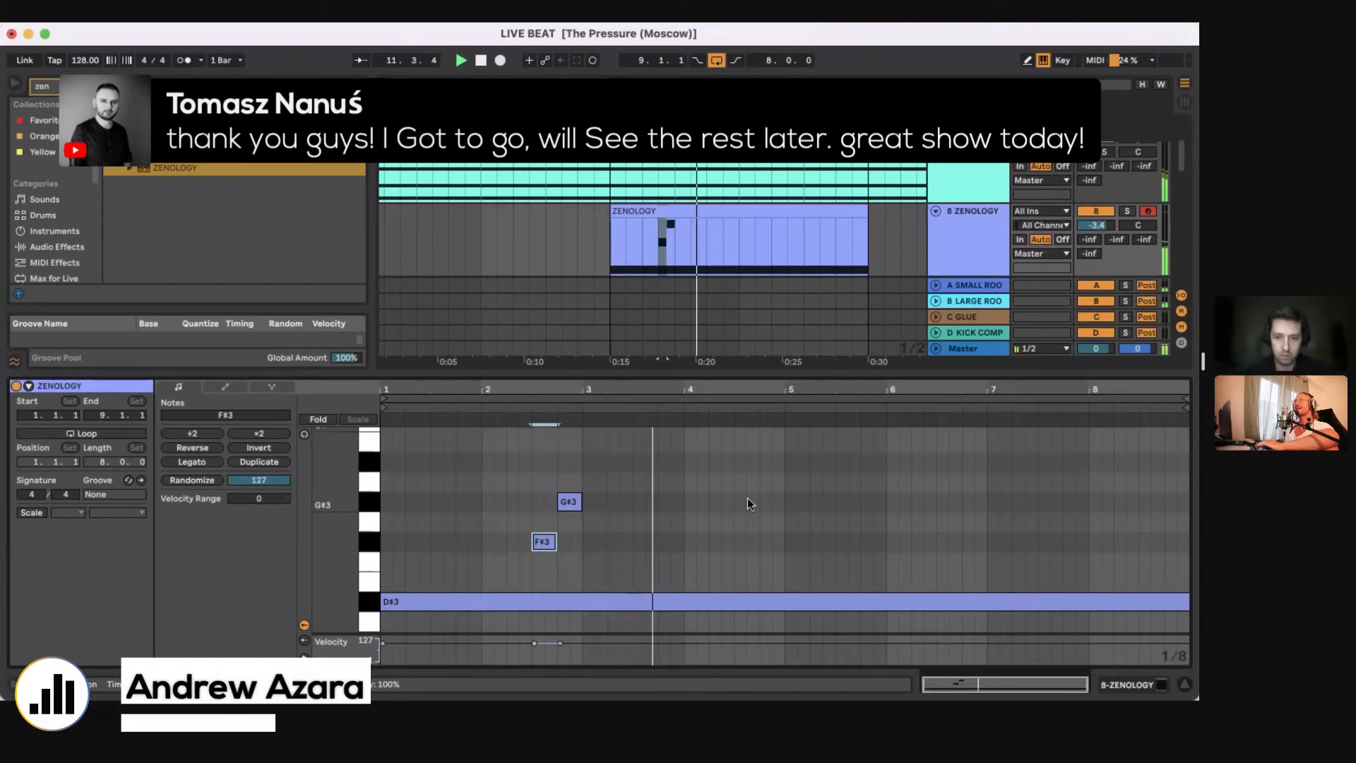
pyautogui.scroll(1, 770, 459)
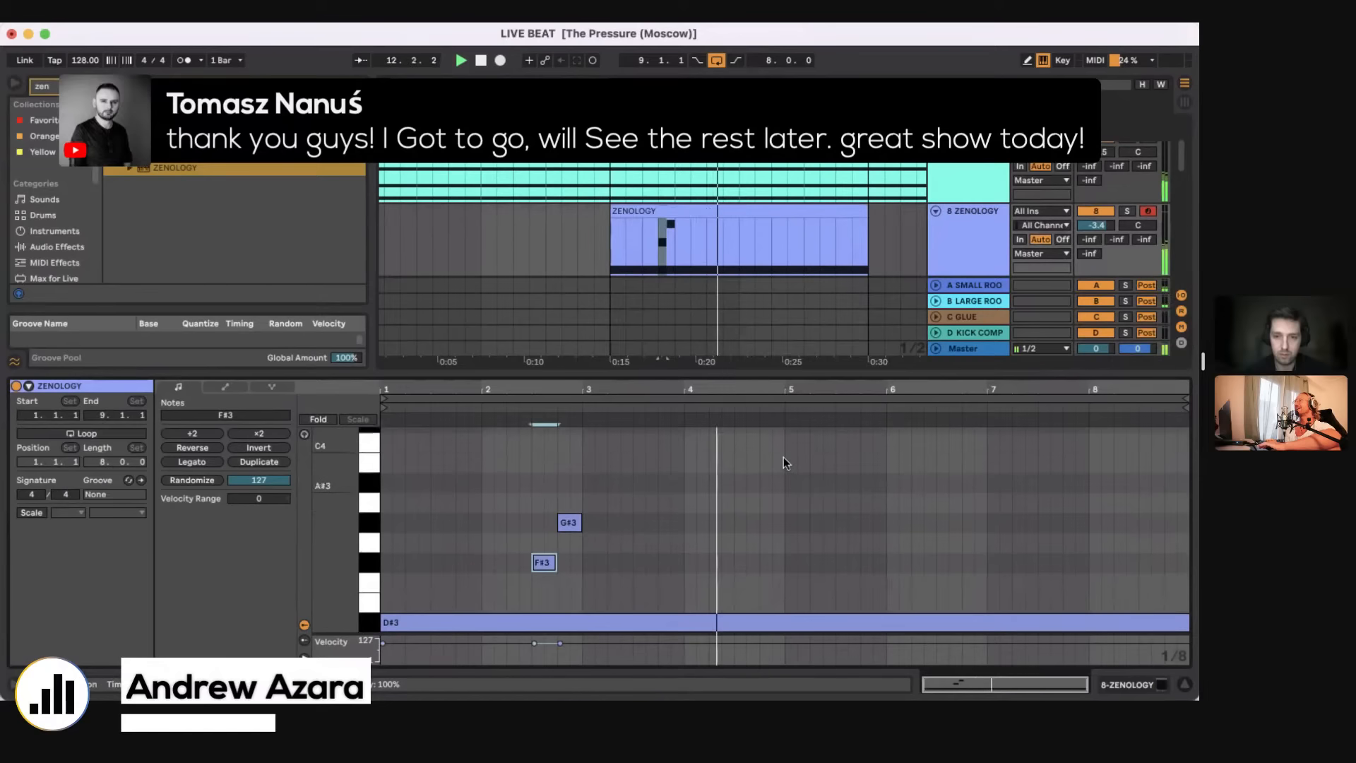
pyautogui.doubleClick(842, 483)
pyautogui.click(857, 483)
pyautogui.moveTo(859, 483); pyautogui.dragTo(861, 484)
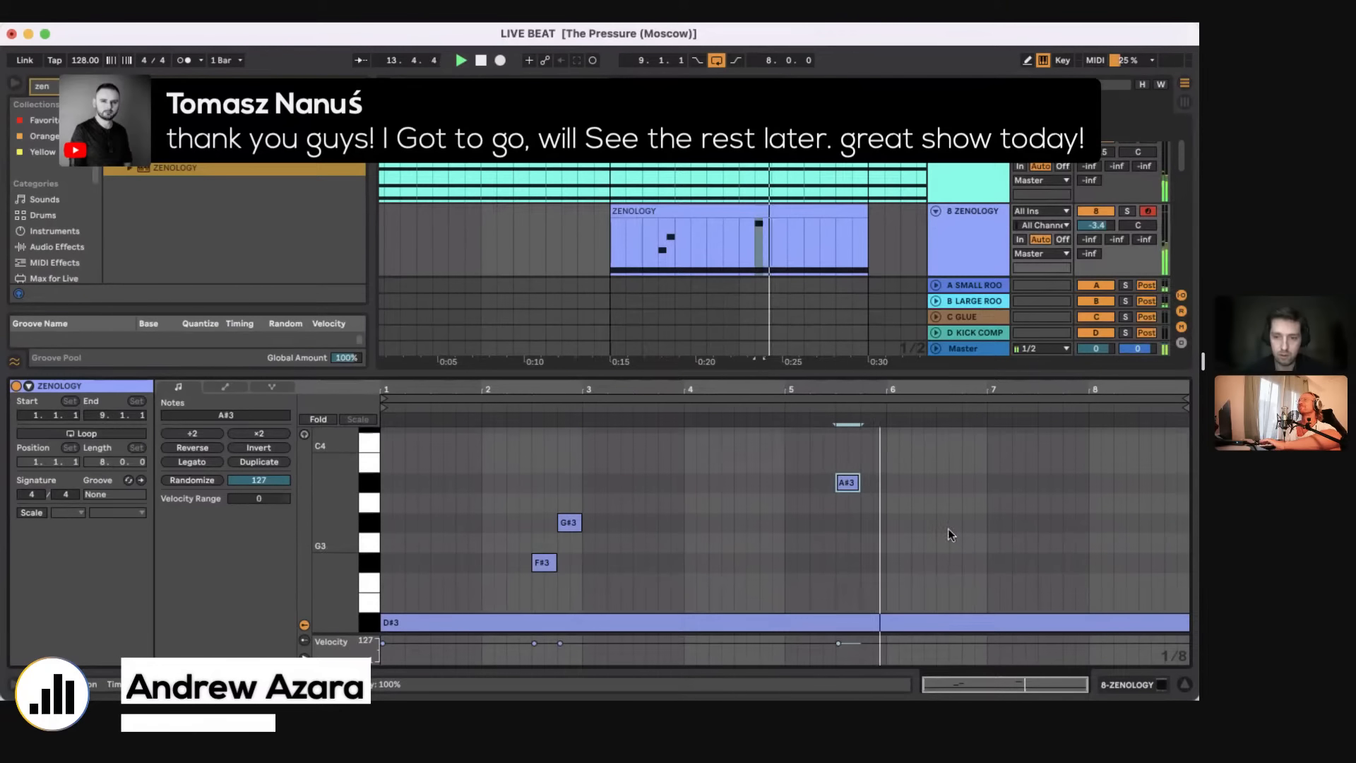
pyautogui.doubleClick(948, 526)
pyautogui.moveTo(948, 525); pyautogui.dragTo(988, 527)
pyautogui.doubleClick(1032, 564)
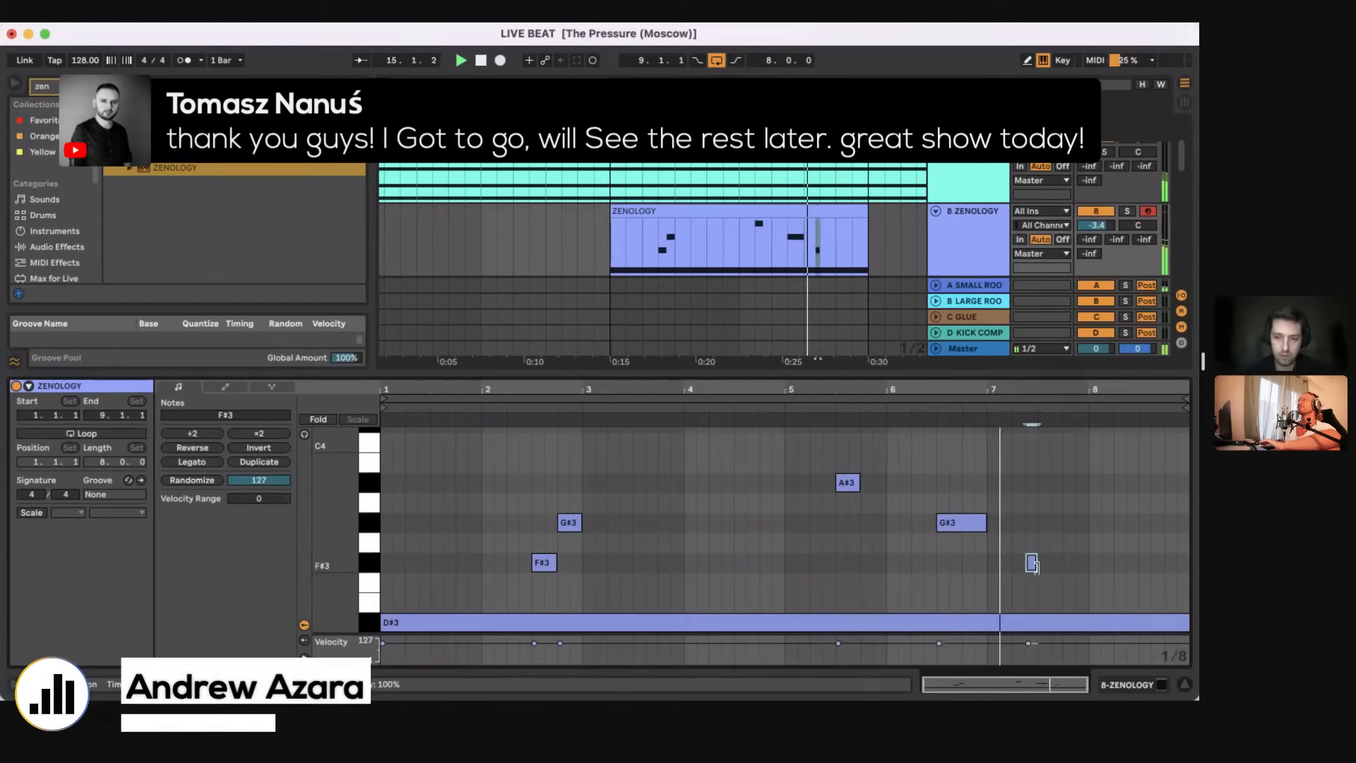
pyautogui.moveTo(1036, 564); pyautogui.dragTo(1094, 567)
pyautogui.doubleClick(1062, 562)
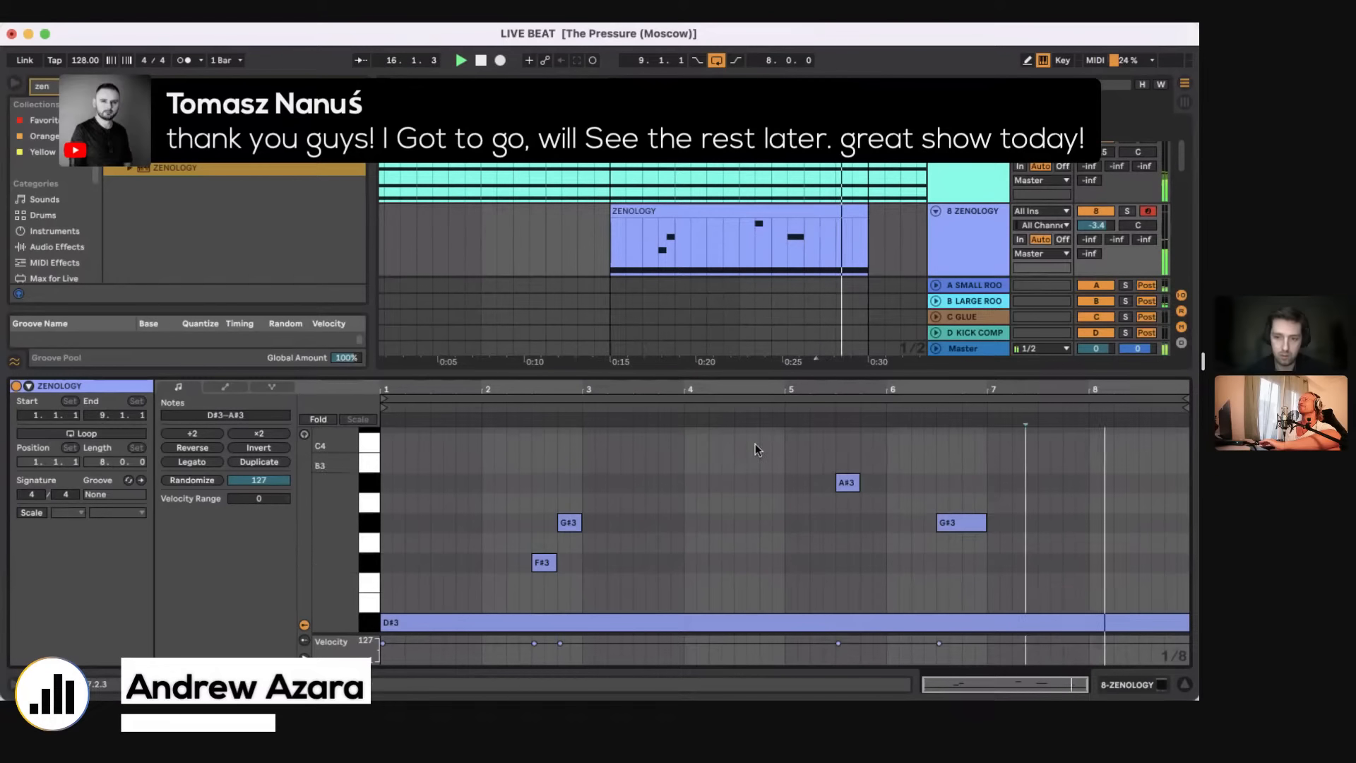
pyautogui.moveTo(756, 448); pyautogui.dragTo(1083, 574)
pyautogui.press('Delete')
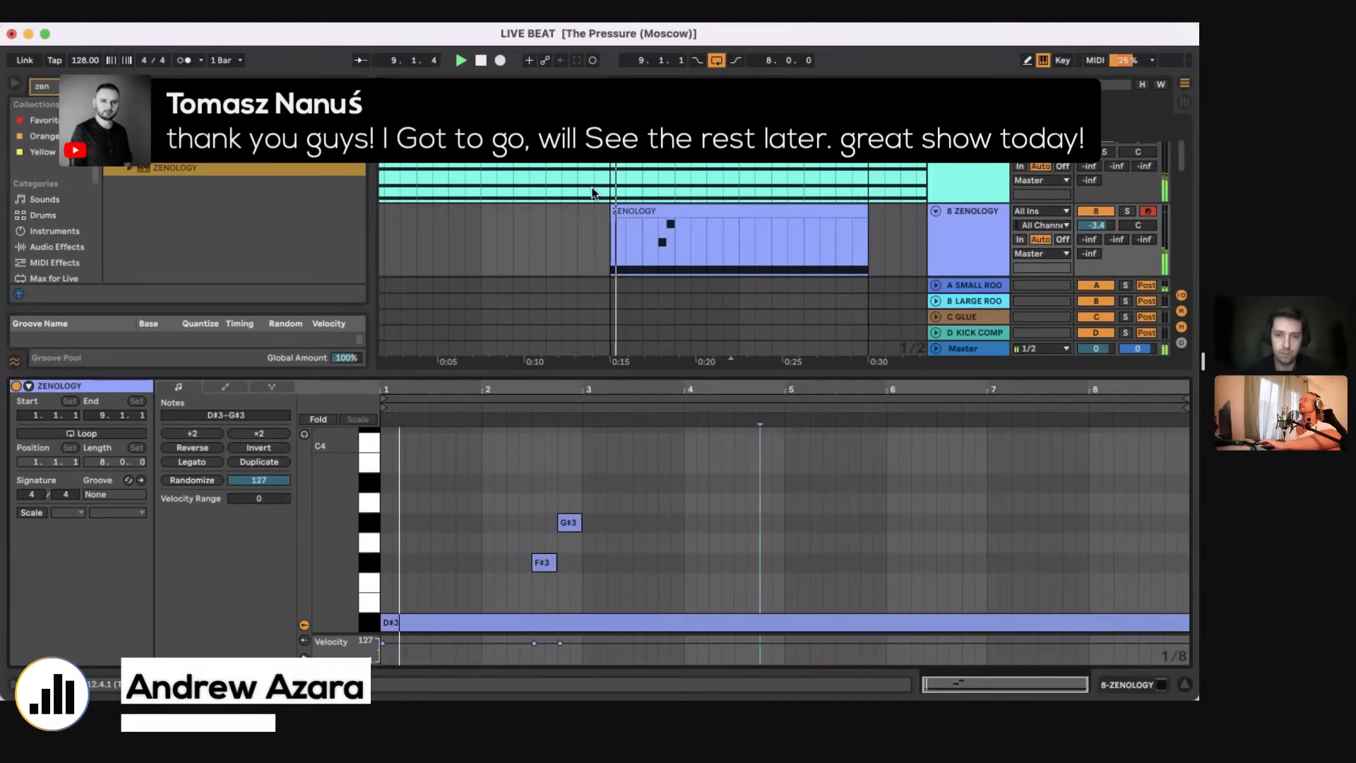
# Step: Check the notes and the device chain of the SRX STRINGS clip, and close the detail view
pyautogui.click(692, 188)
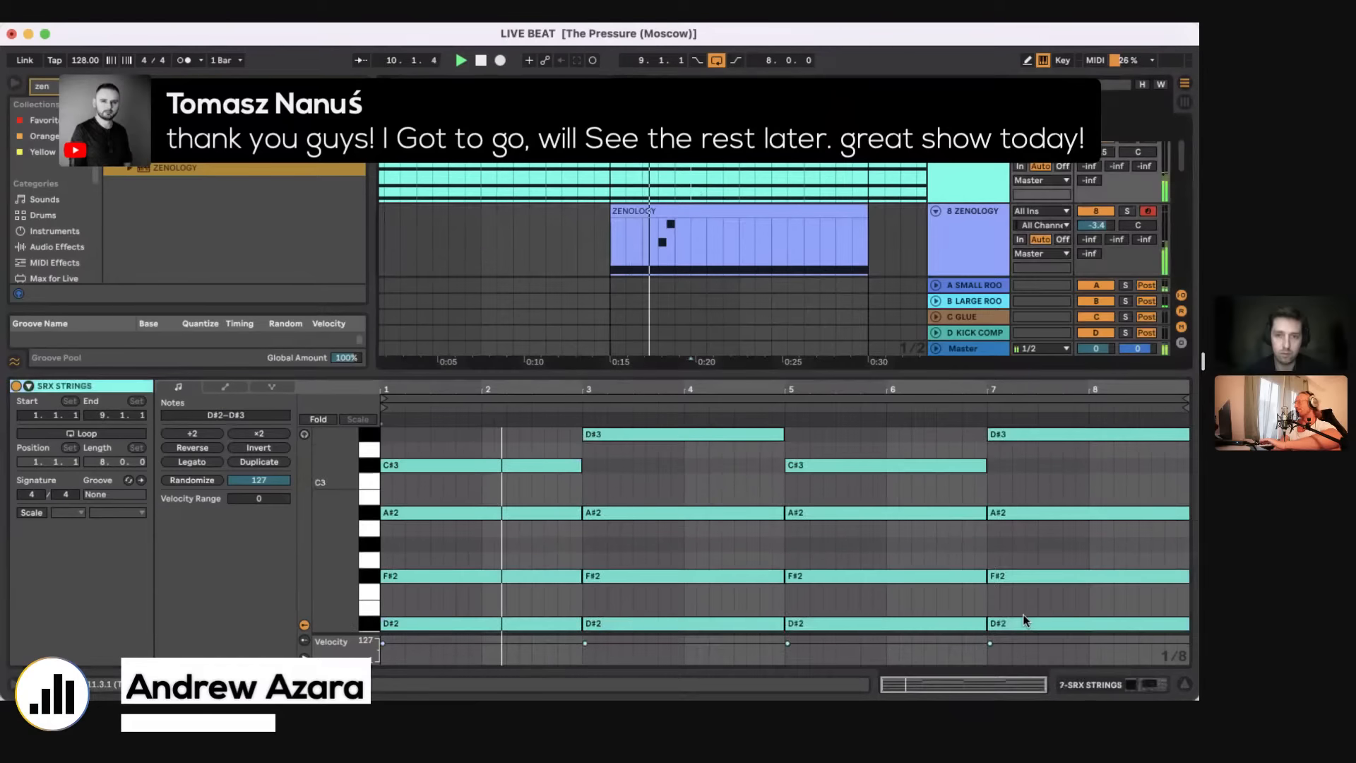
pyautogui.hotkey('shift', 'Tab')
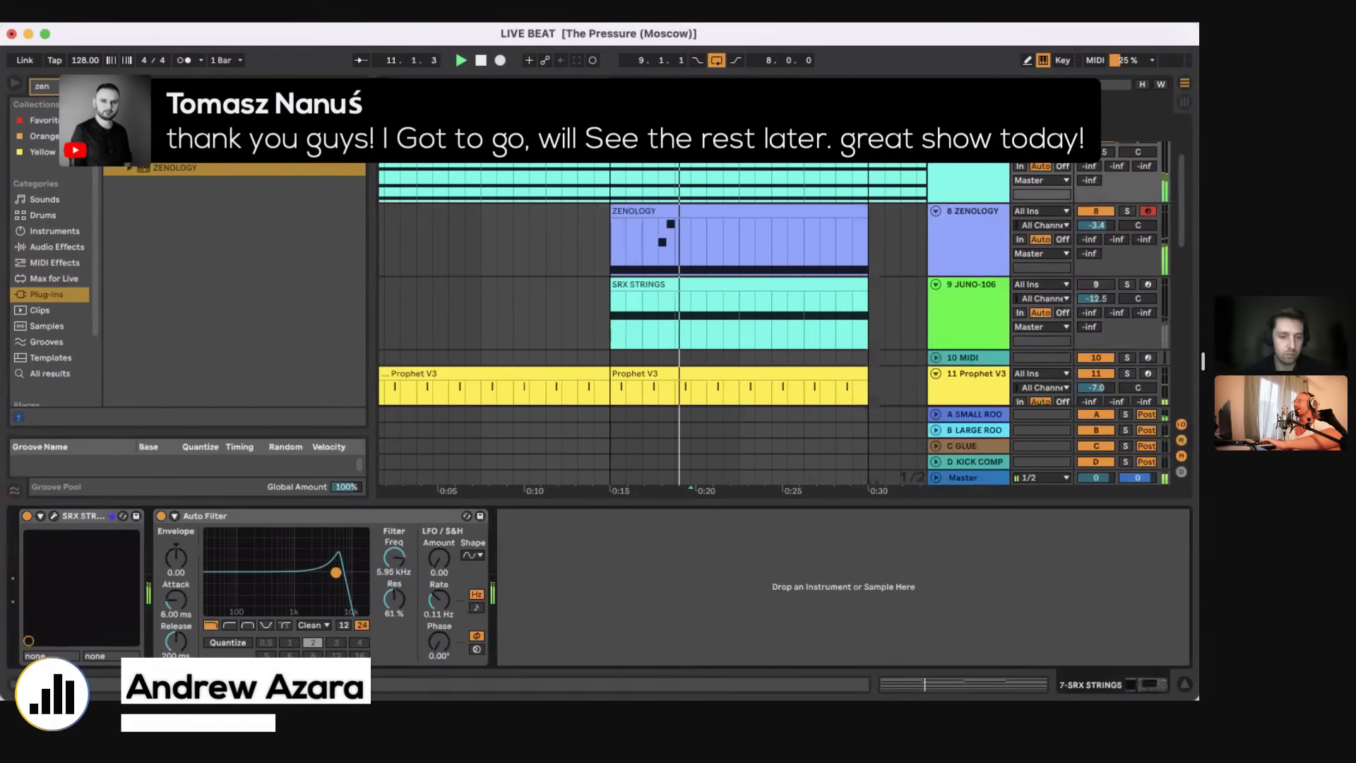
pyautogui.doubleClick(568, 503)
pyautogui.scroll(3, 690, 312)
pyautogui.click(618, 276)
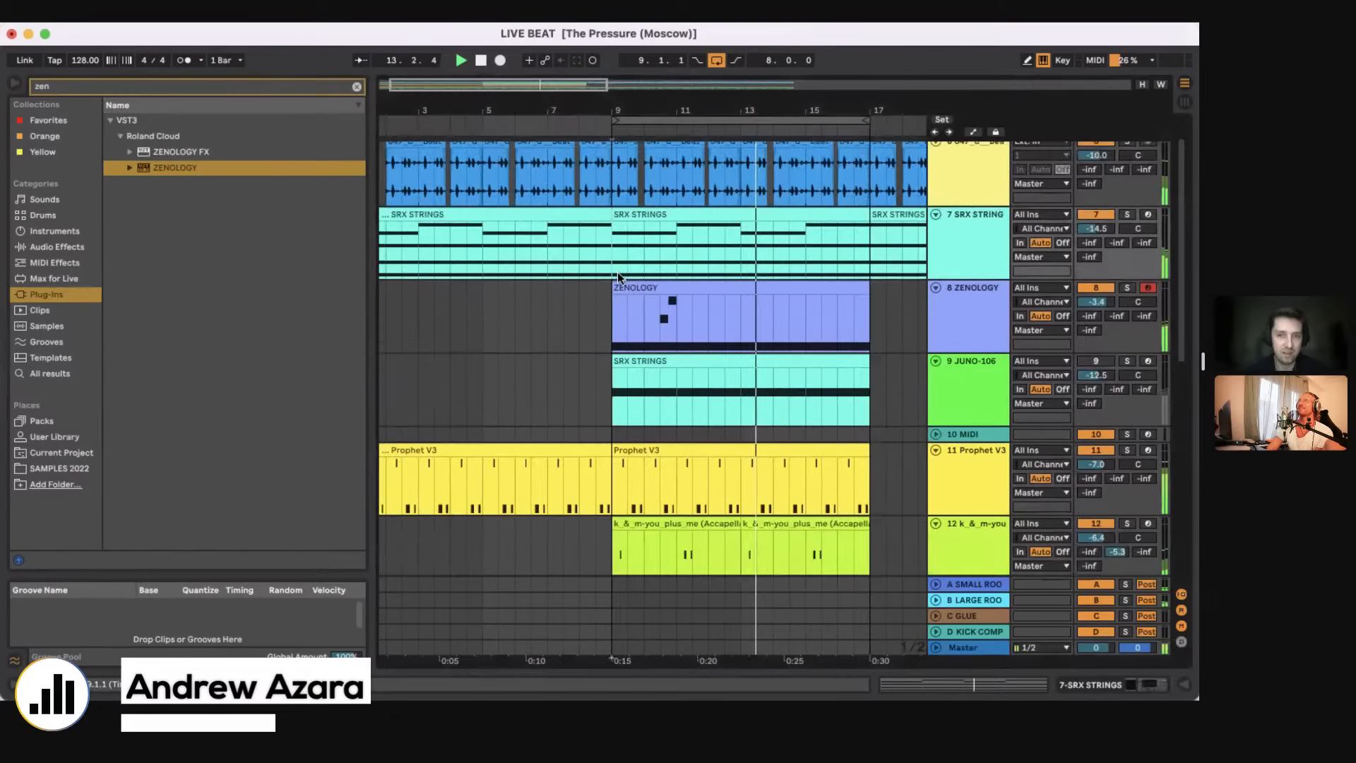
# Step: Repeat the bar 11 to 13 section of the vocal clip on track 12 as two-bar clips across bars 9 to 17
pyautogui.scroll(-2, 682, 500)
pyautogui.moveTo(682, 500); pyautogui.dragTo(746, 472)
pyautogui.press('super+d')
pyautogui.press('super+d')
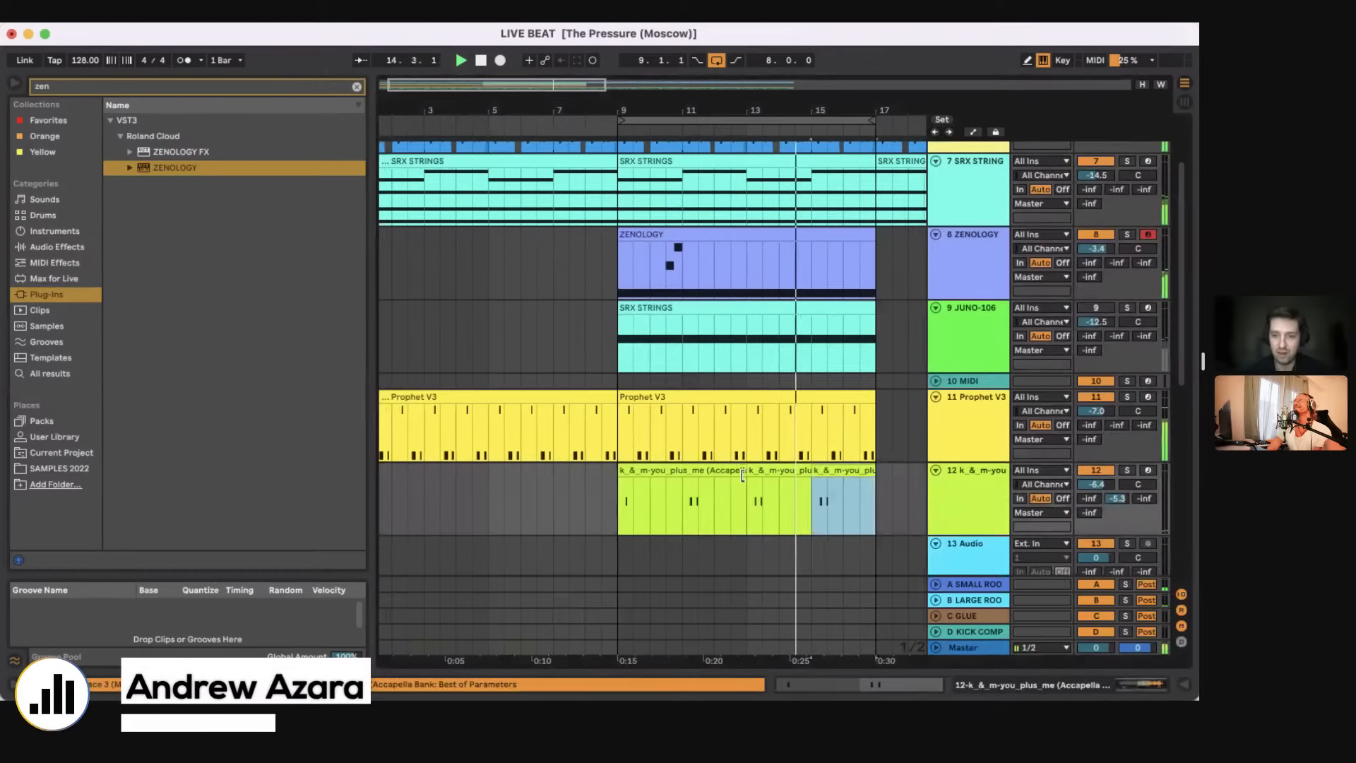
pyautogui.click(616, 511)
pyautogui.press('super+v')
pyautogui.press('super+d')
pyautogui.press('super+d')
pyautogui.press('super+d')
# Step: Insert a new MIDI track directly below vocal track 12
pyautogui.scroll(2, 644, 510)
pyautogui.hscroll(1, 644, 510)
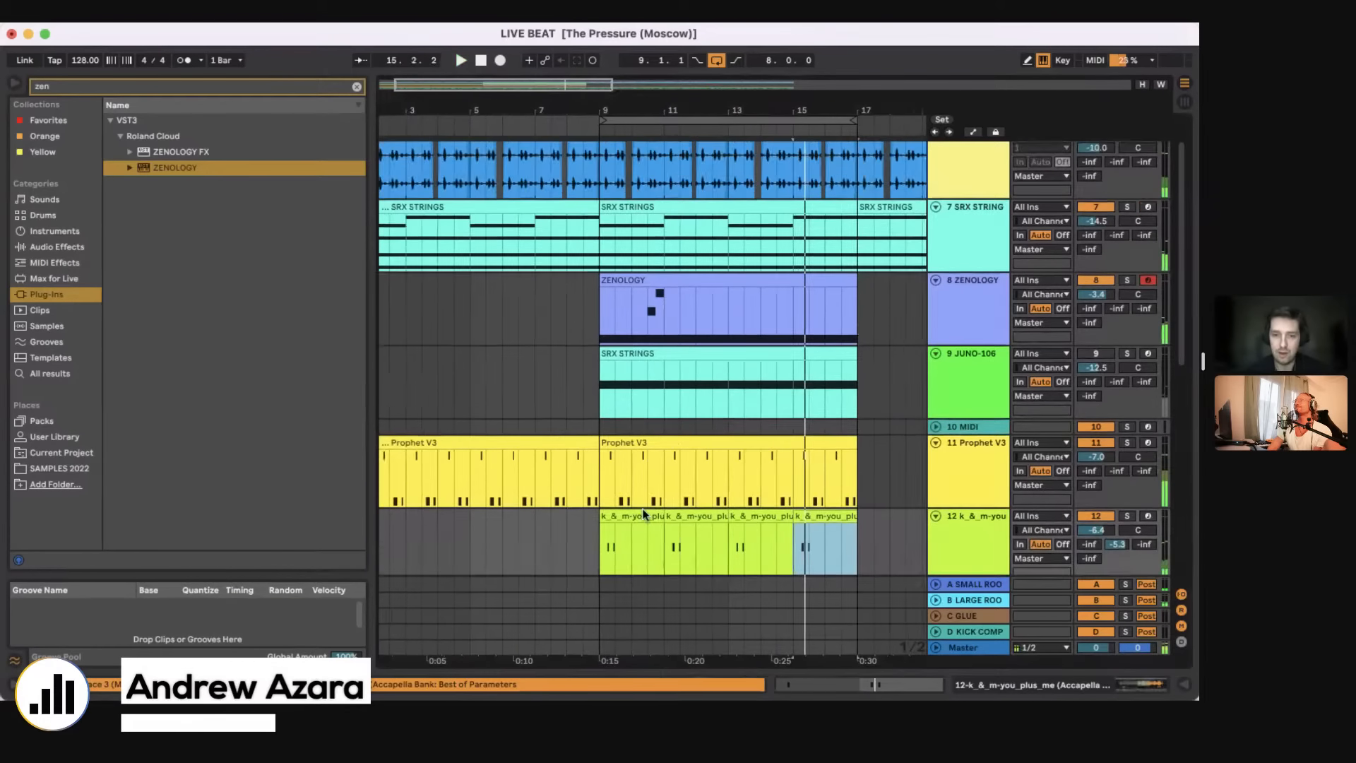
pyautogui.scroll(-1, 643, 510)
pyautogui.scroll(-1, 642, 514)
pyautogui.hscroll(1, 643, 513)
pyautogui.scroll(-10, 643, 514)
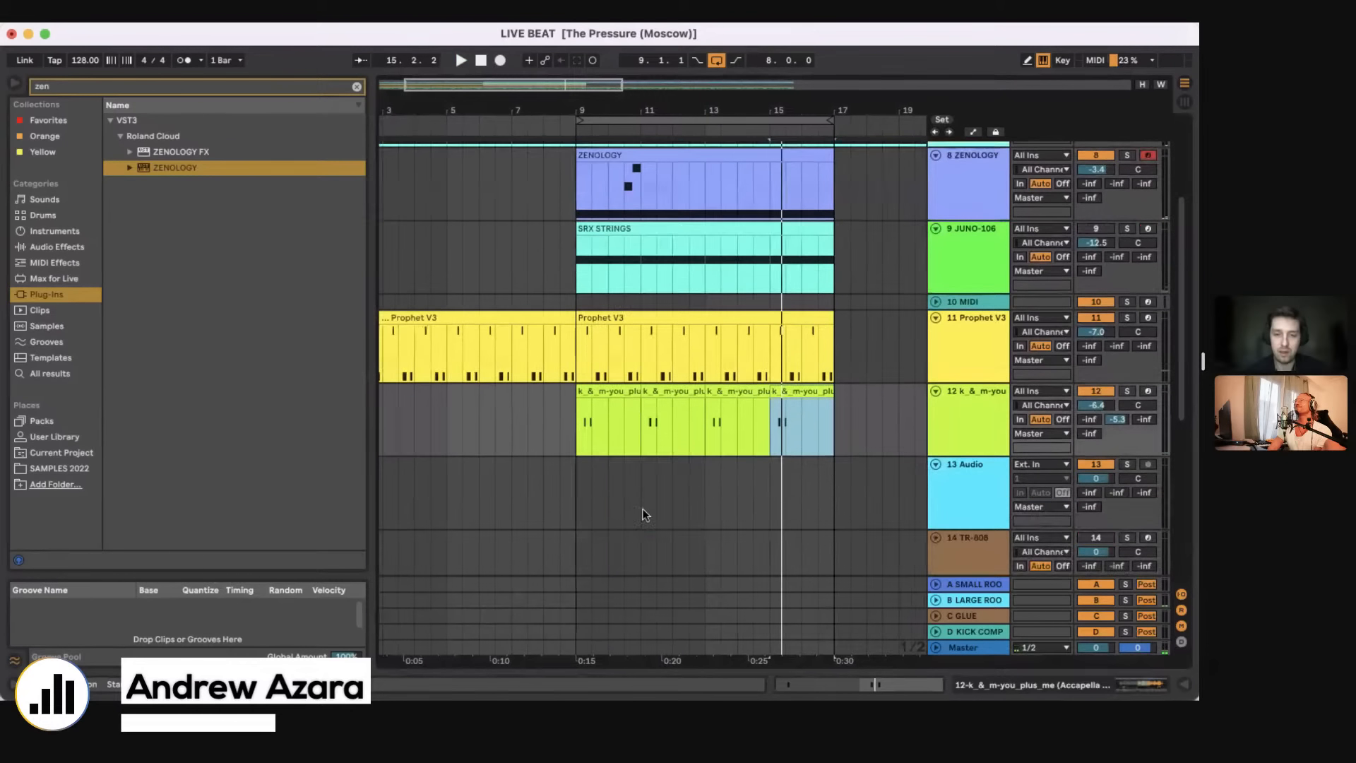
pyautogui.scroll(3, 643, 512)
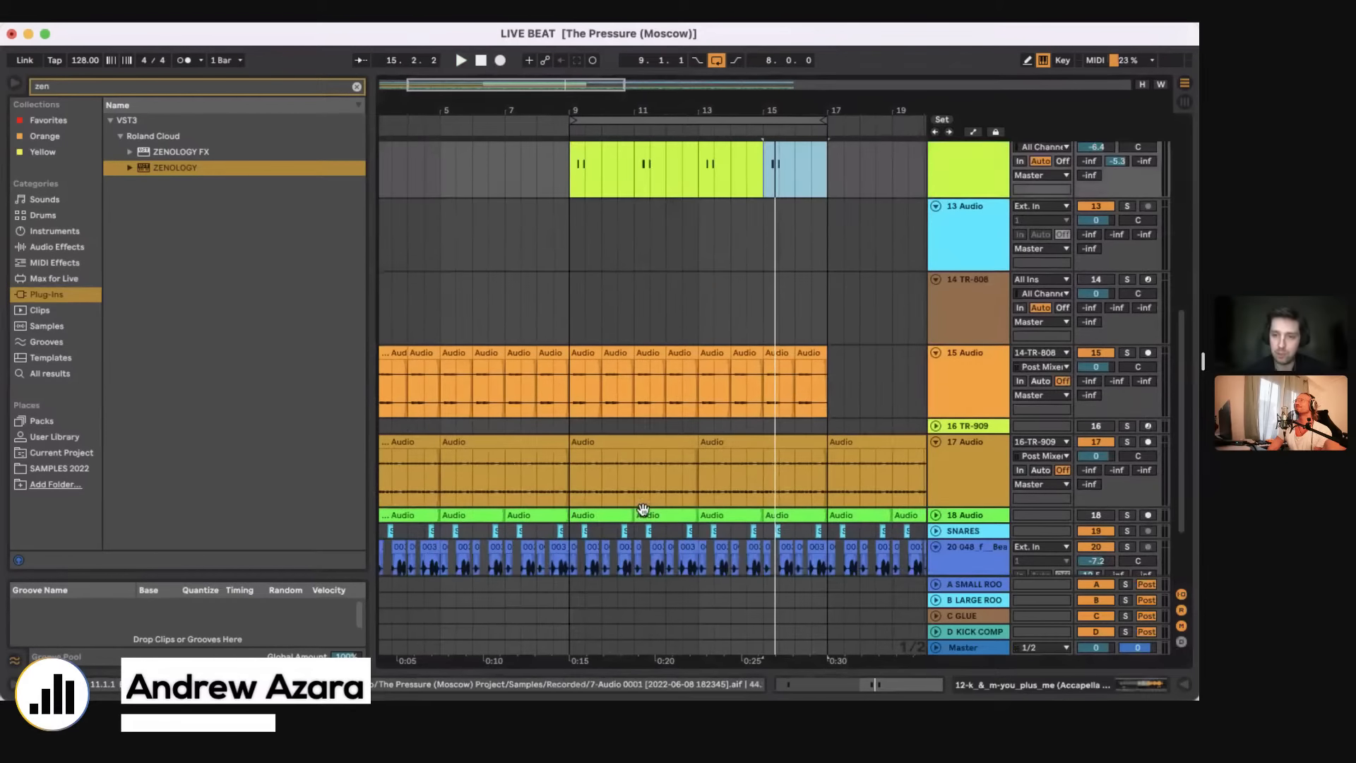
pyautogui.click(630, 442)
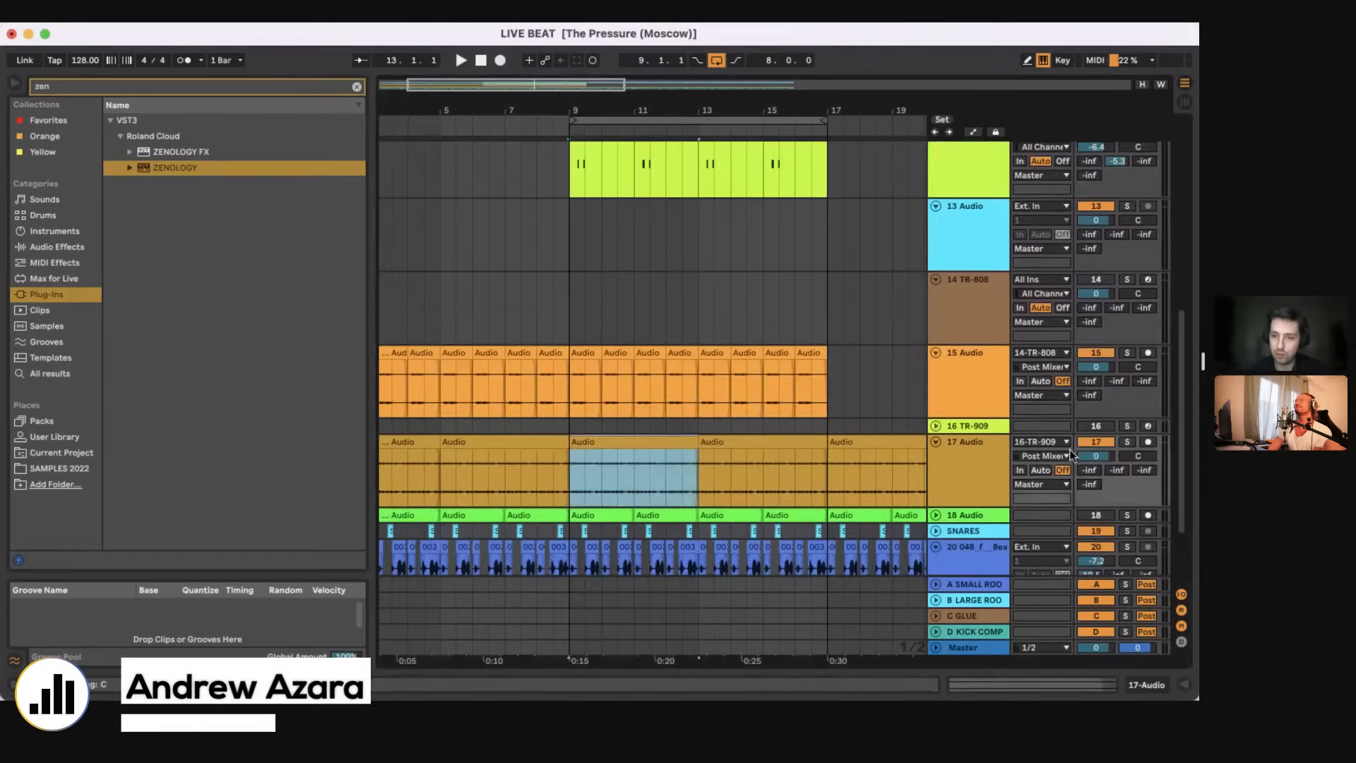
pyautogui.scroll(2, 571, 214)
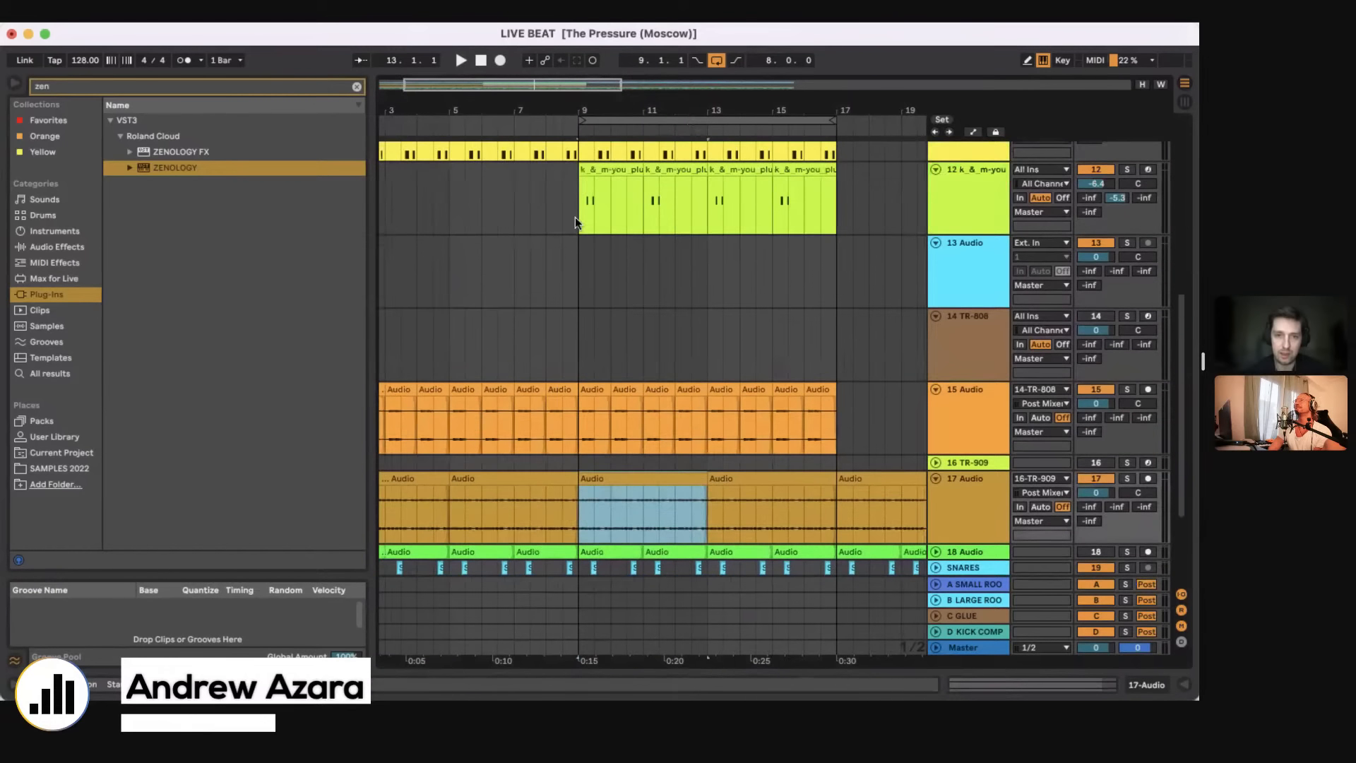
pyautogui.click(575, 217)
pyautogui.press('super+shift+t')
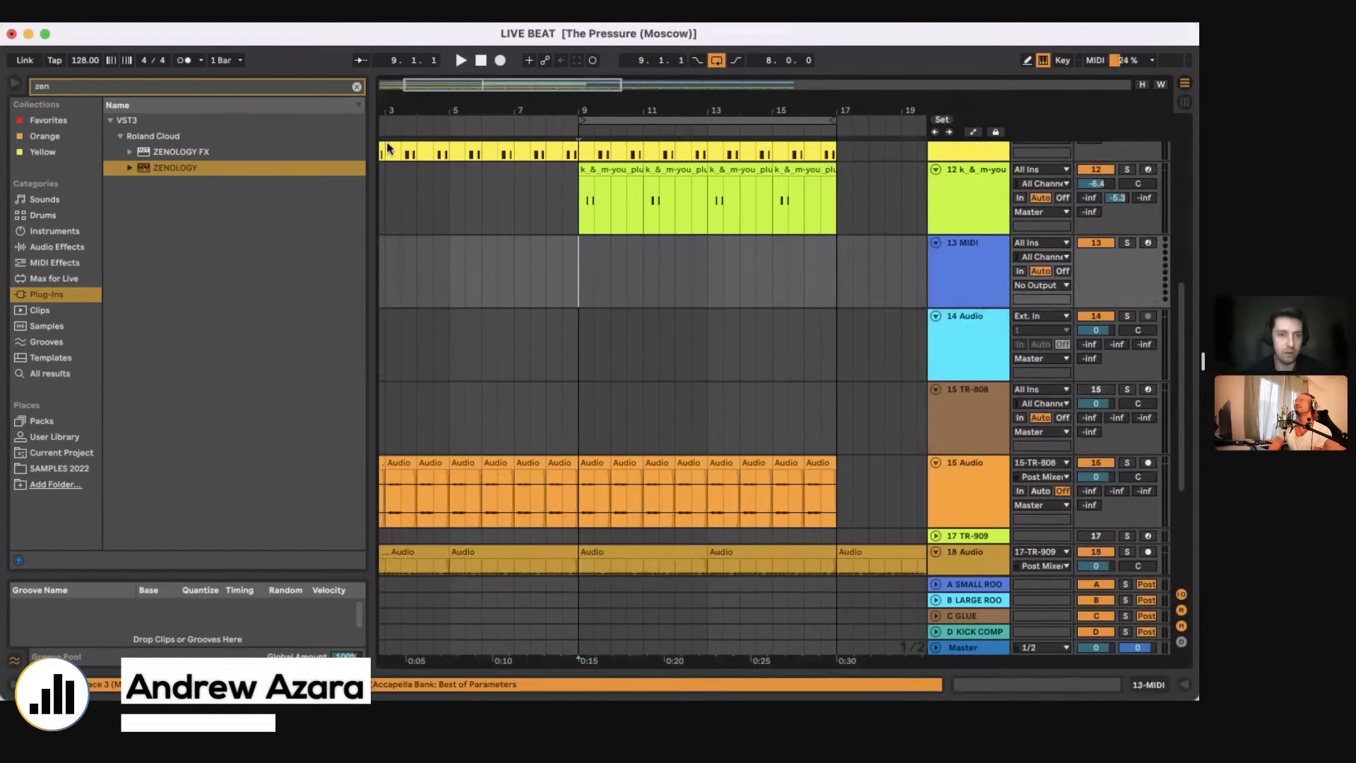
# Step: Clear the browser search and load 909 Core Kit from the drum kits onto the new MIDI track
pyautogui.click(357, 86)
pyautogui.click(42, 215)
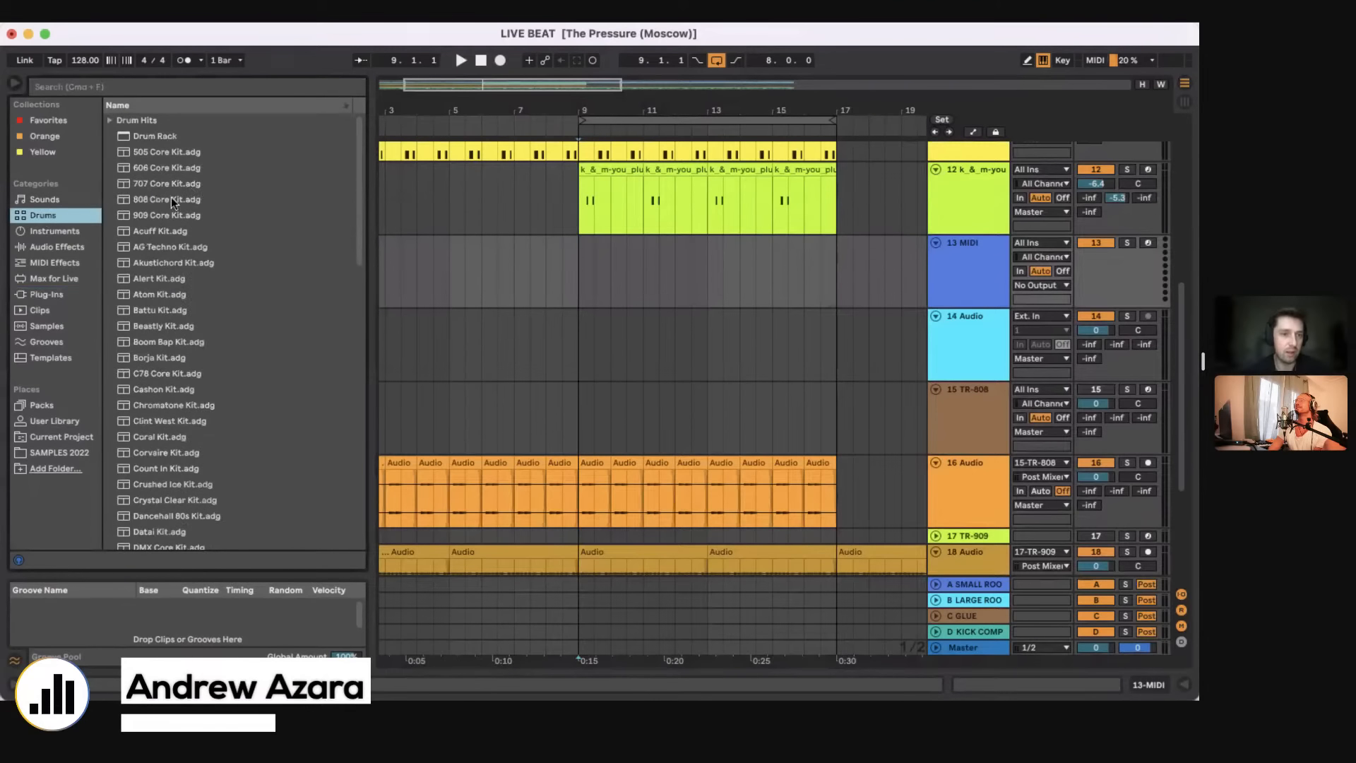
pyautogui.click(578, 286)
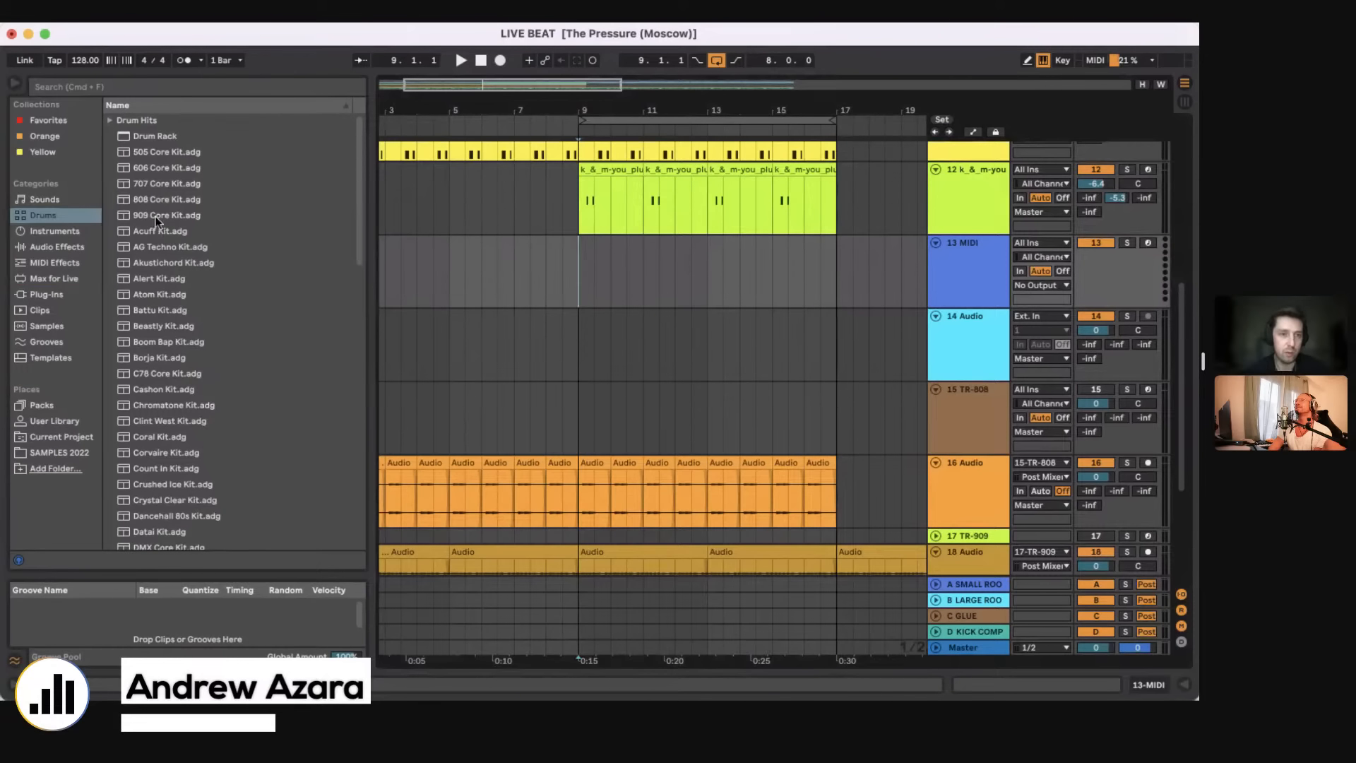
pyautogui.moveTo(156, 216); pyautogui.dragTo(584, 294)
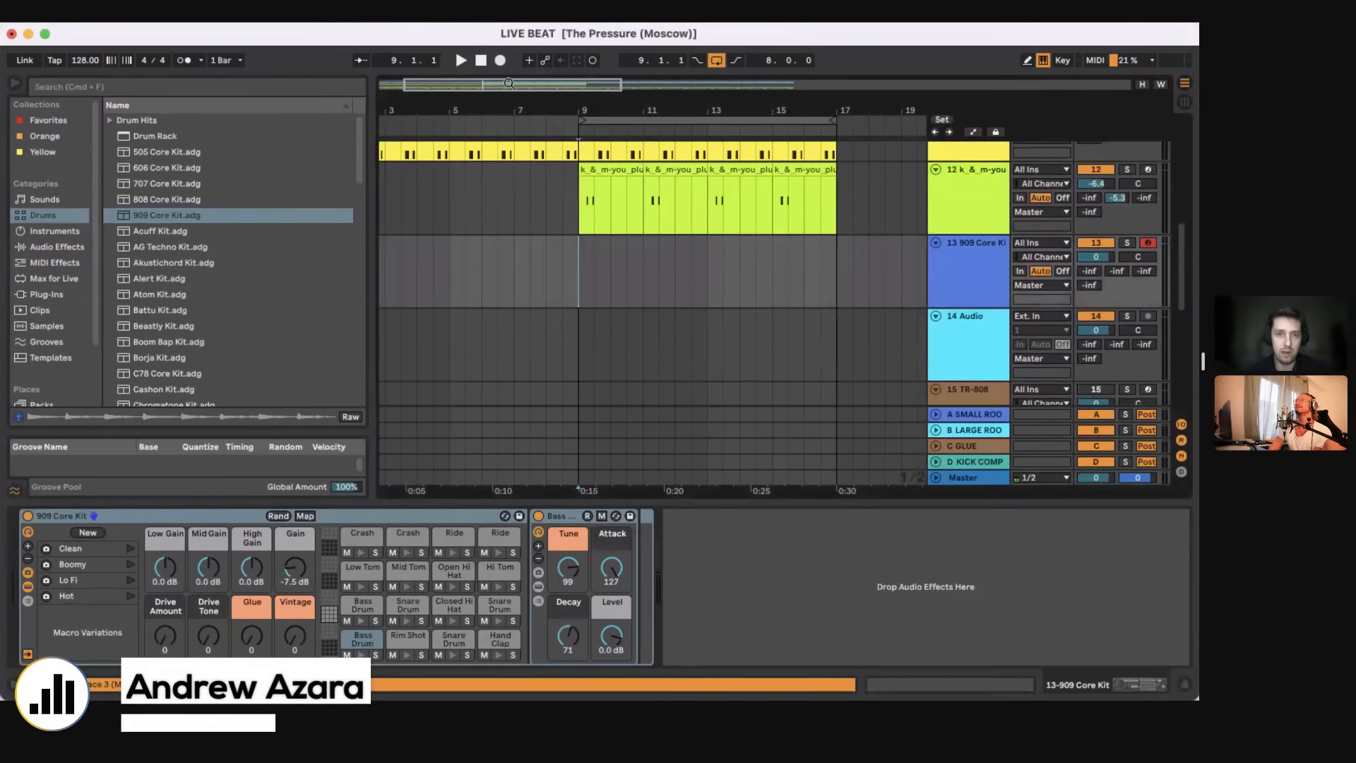
# Step: Create one empty clip across bars 9 to 17 on the 909 Core Kit track and open its notes
pyautogui.press('space')
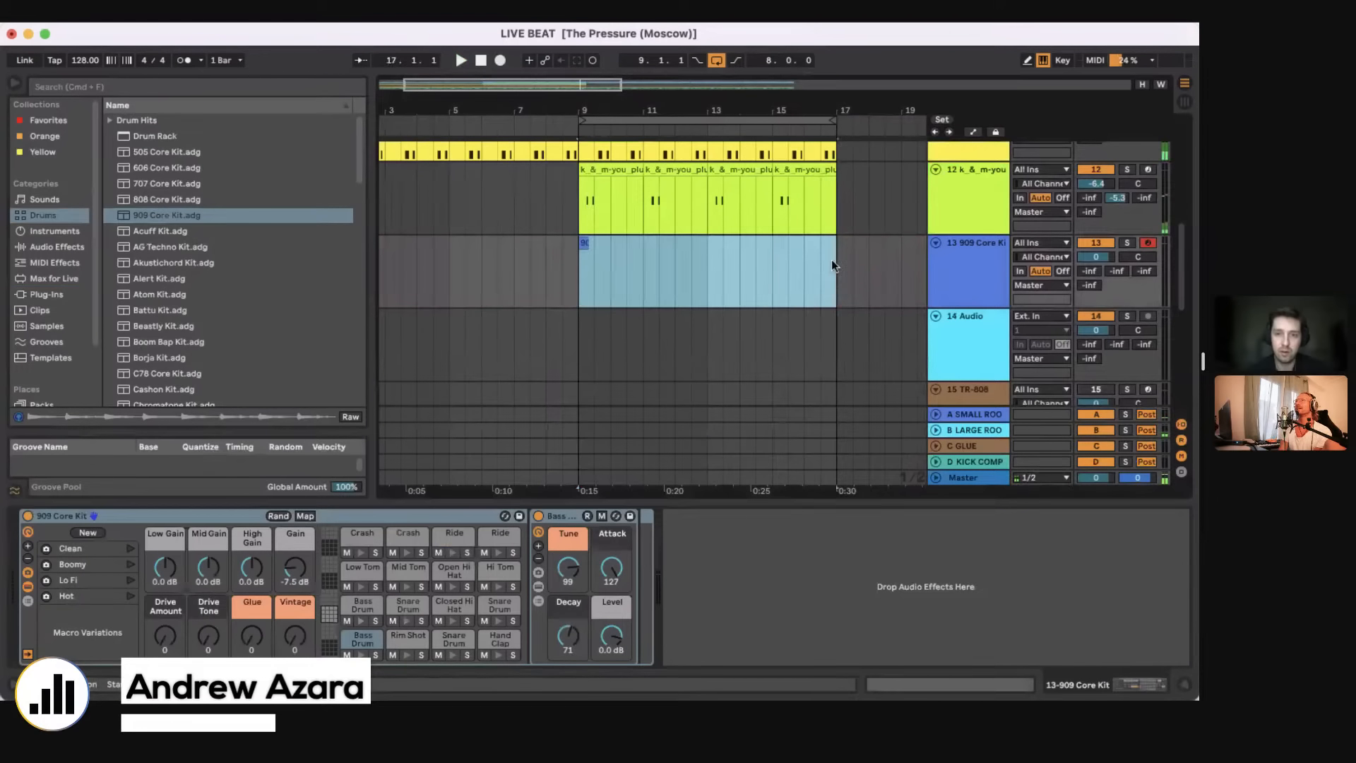
pyautogui.doubleClick(655, 242)
pyautogui.press('space')
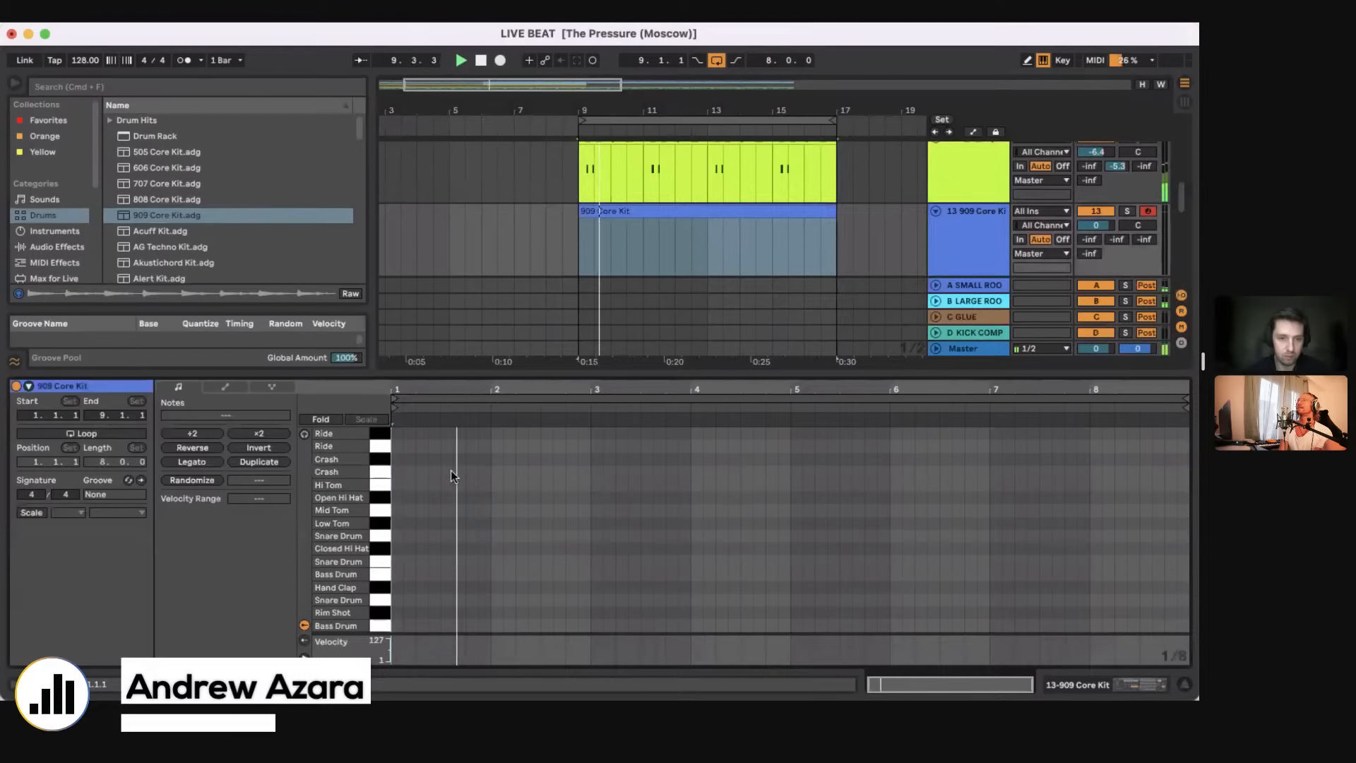
# Step: Place an Open Hi Hat note on the first off-beat eighth and duplicate it onto every off-beat through the clip's bar 5
pyautogui.doubleClick(421, 498)
pyautogui.moveTo(421, 497); pyautogui.dragTo(409, 498)
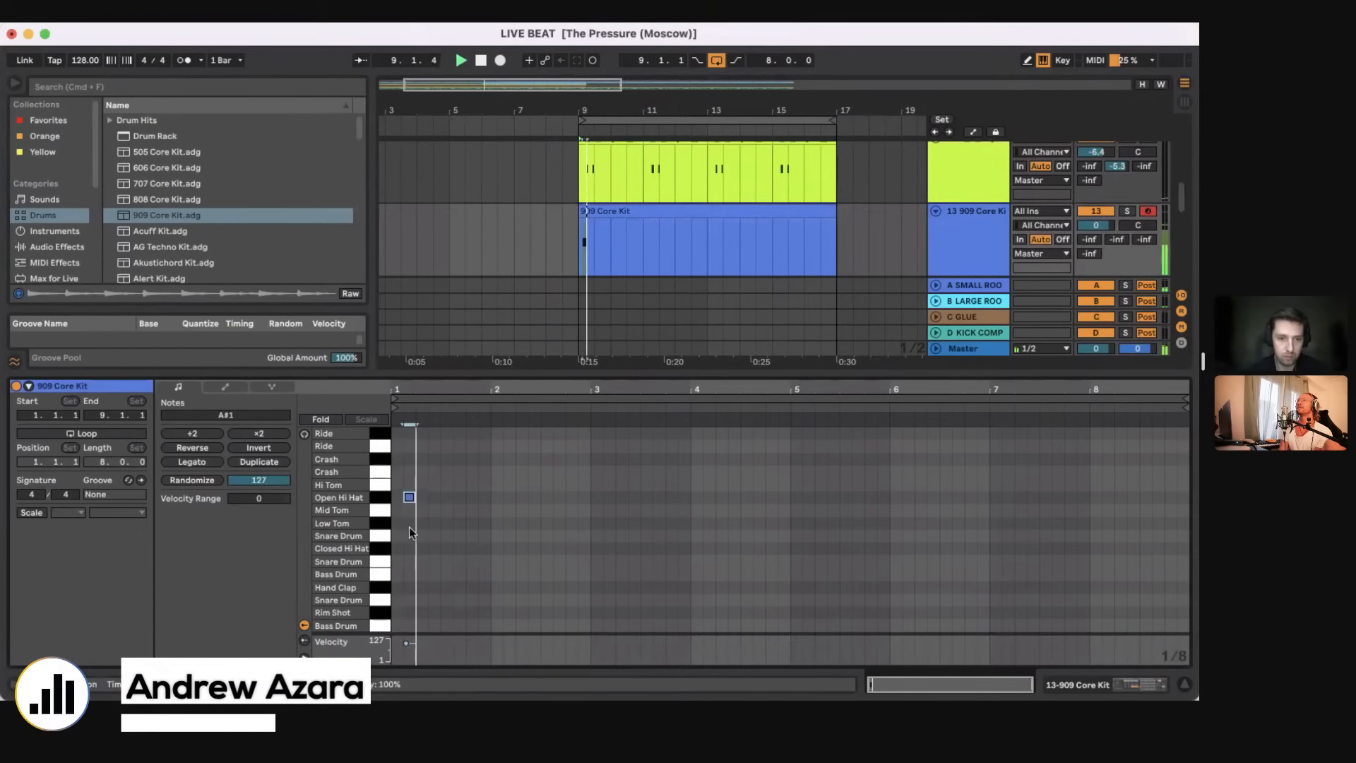
pyautogui.press('super+d')
pyautogui.press('super+d')
pyautogui.press('super+d')
pyautogui.press('super+a')
pyautogui.press('super+d')
pyautogui.press('super+d')
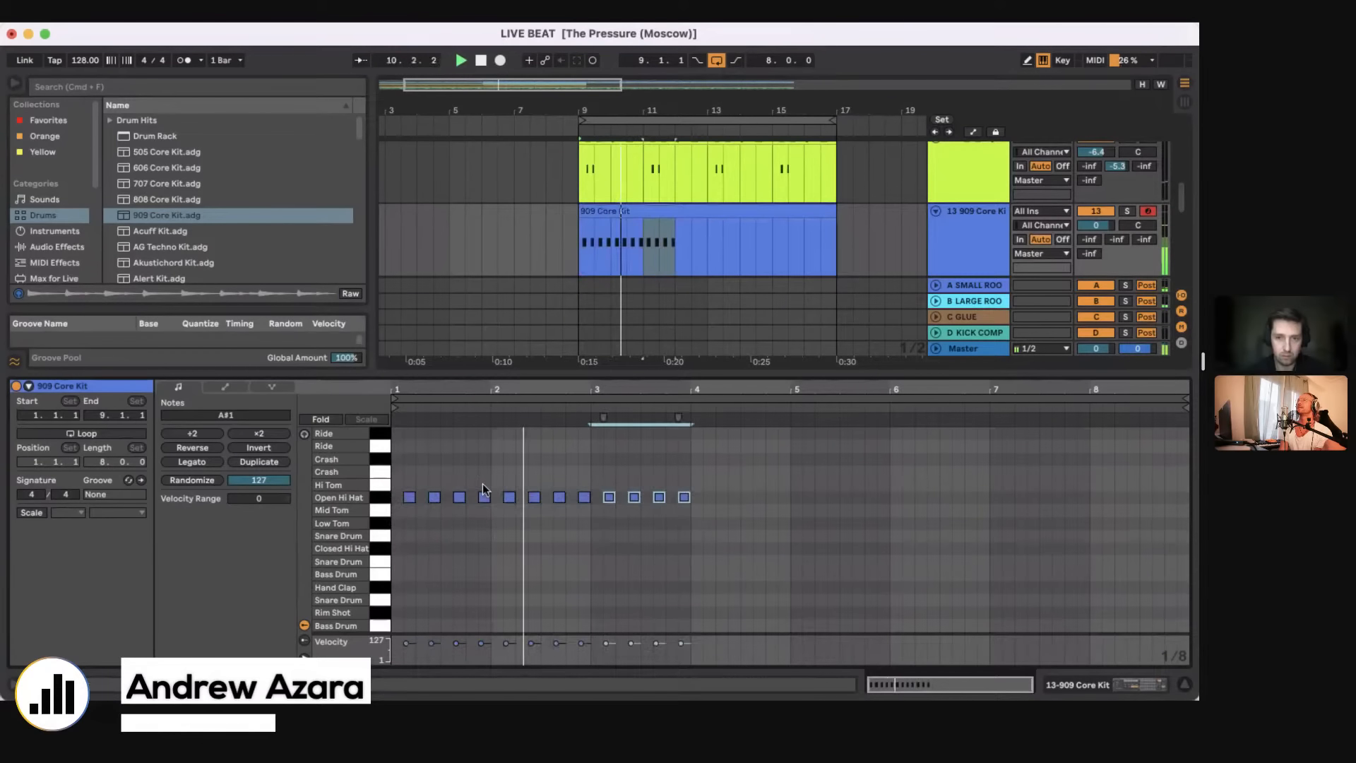
pyautogui.press('super+d')
pyautogui.press('super+d')
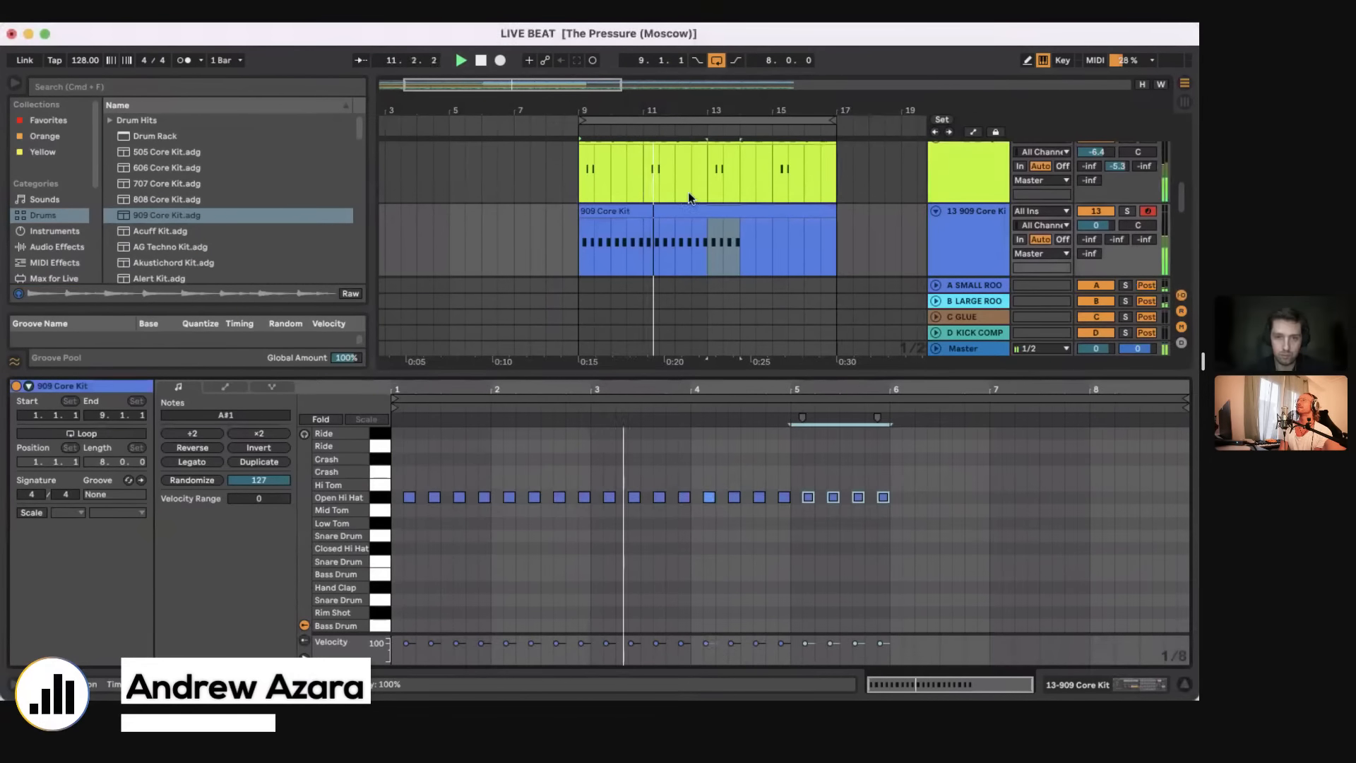
# Step: Duplicate bars 9 to 12 of the 909 Core Kit clip twice and set the track volume to -6.6 dB
pyautogui.moveTo(582, 243); pyautogui.dragTo(676, 240)
pyautogui.press('super+d')
pyautogui.press('super+d')
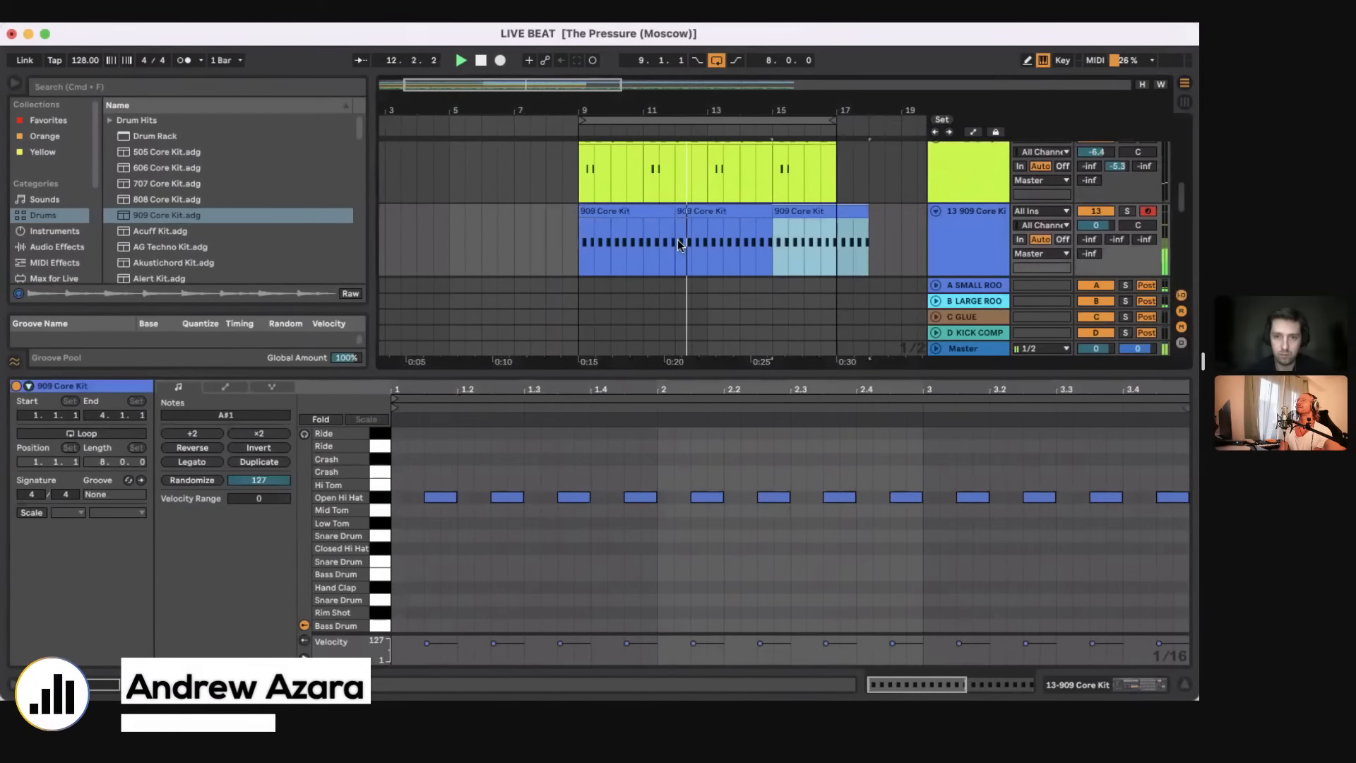
pyautogui.moveTo(1095, 225); pyautogui.dragTo(1096, 245)
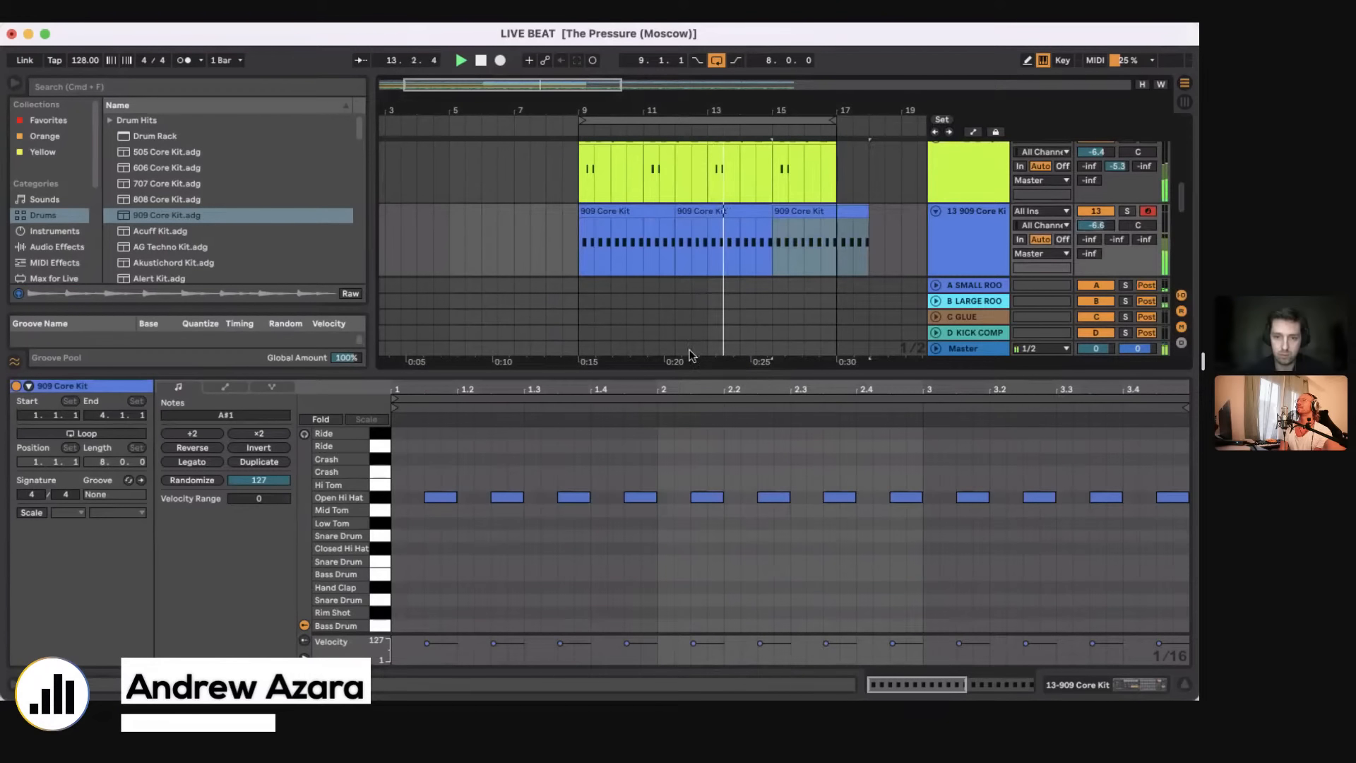
# Step: Hide the detail view and consolidate bars 9 to 17 of the 909 Core Kit track into one clip
pyautogui.press('super+alt+l')
pyautogui.moveTo(581, 239); pyautogui.dragTo(835, 238)
pyautogui.press('super+j')
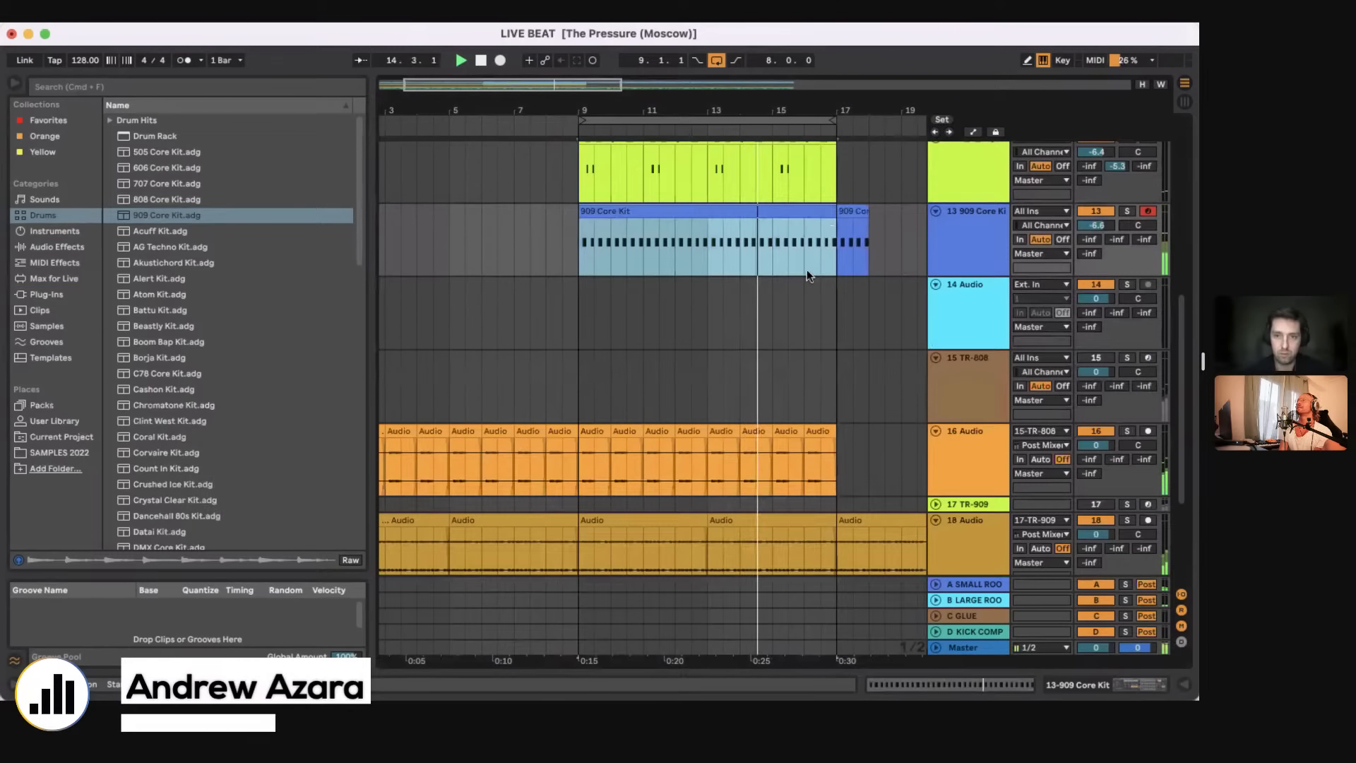
# Step: Duplicate bars 9 to 17 of all tracks twice and extend the loop to bar 33
pyautogui.scroll(5, 807, 269)
pyautogui.moveTo(583, 649); pyautogui.dragTo(841, 145)
pyautogui.press('Escape')
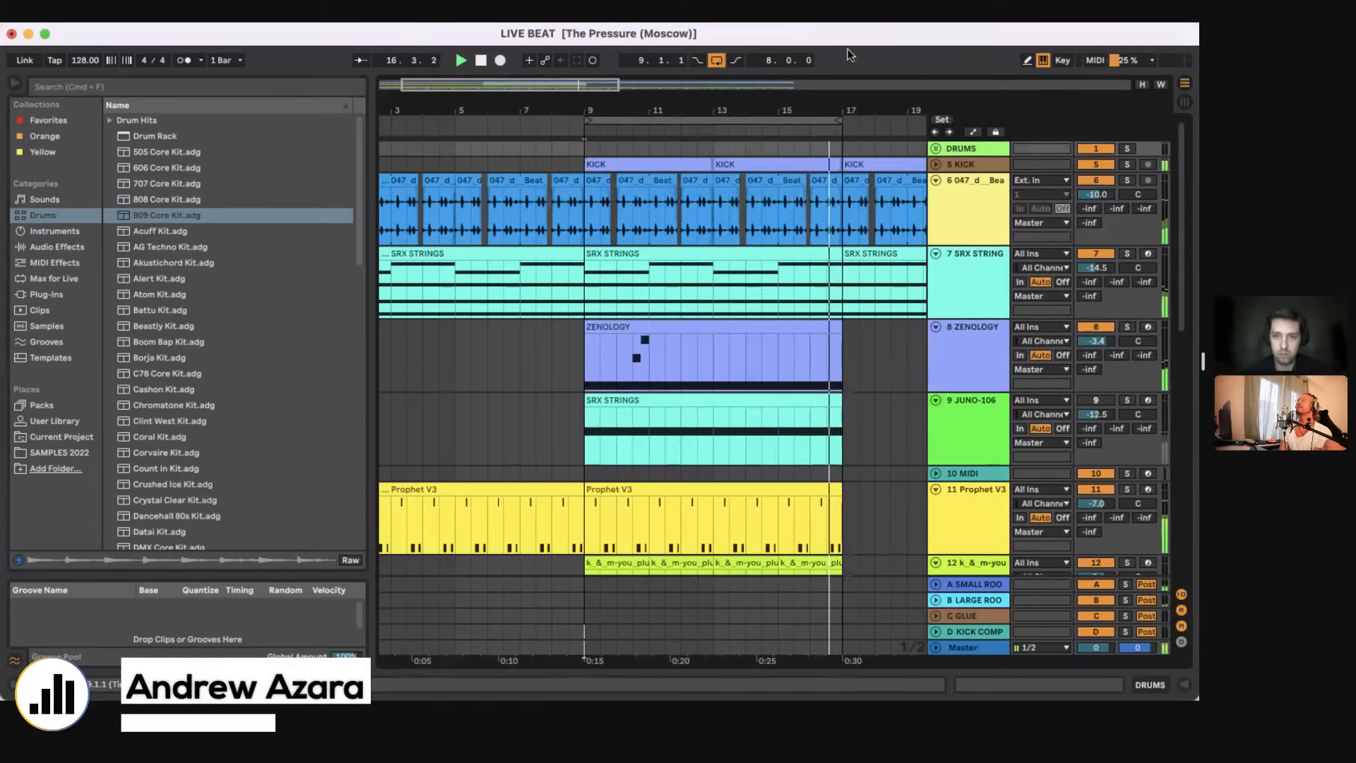
pyautogui.press('super+z')
pyautogui.press('super+d')
pyautogui.press('super+d')
pyautogui.moveTo(570, 112); pyautogui.dragTo(680, 118)
pyautogui.scroll(-2, 553, 230)
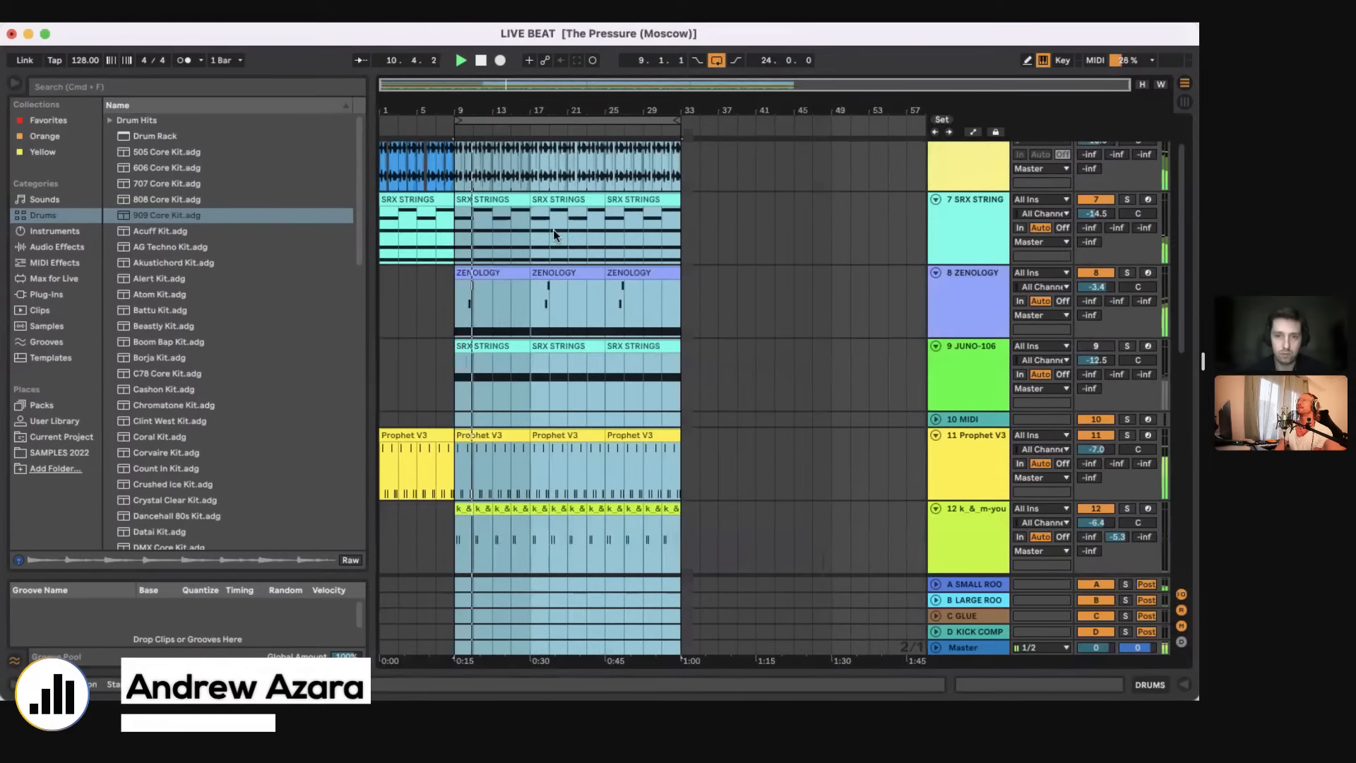
# Step: Lower the SRX STRINGS Auto Filter to 1.12 kHz with 40 % resonance and hide the device view
pyautogui.click(553, 230)
pyautogui.click(1118, 685)
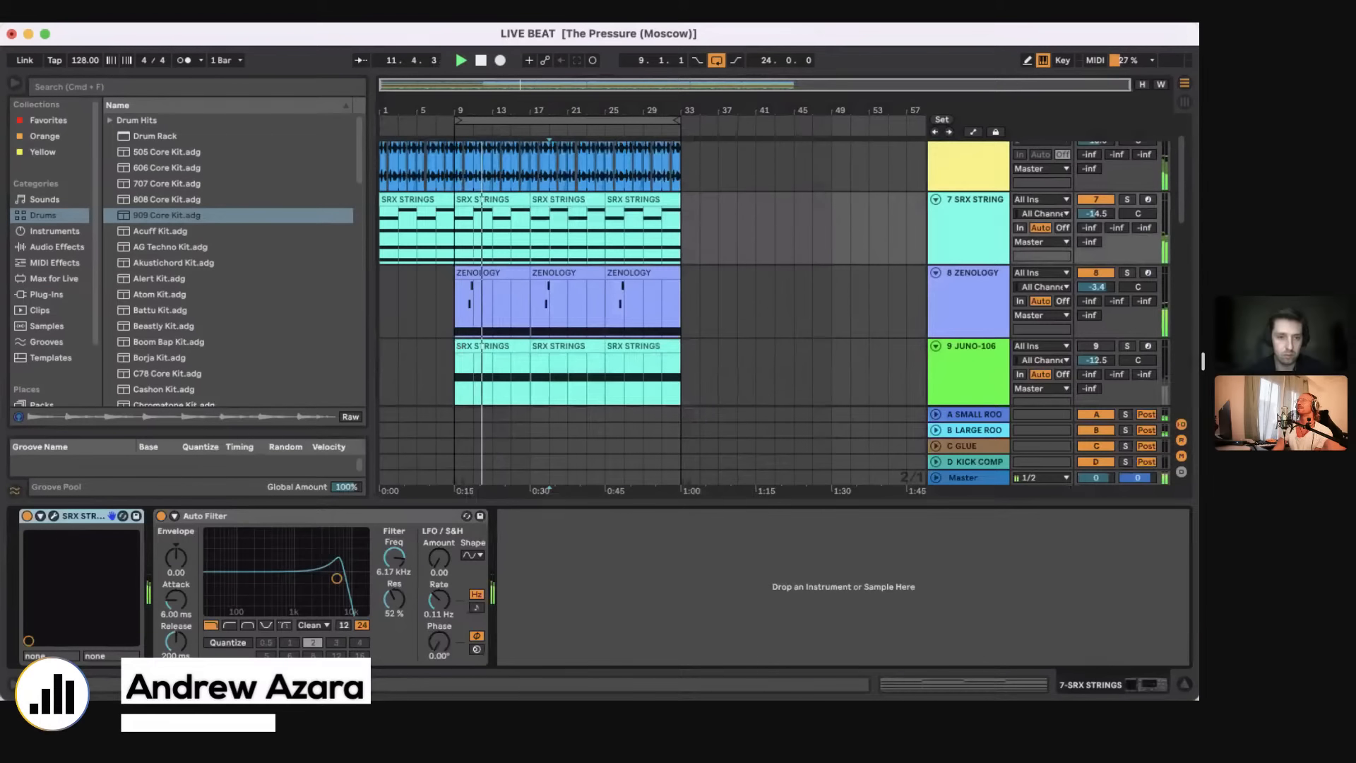
pyautogui.moveTo(337, 579); pyautogui.dragTo(297, 586)
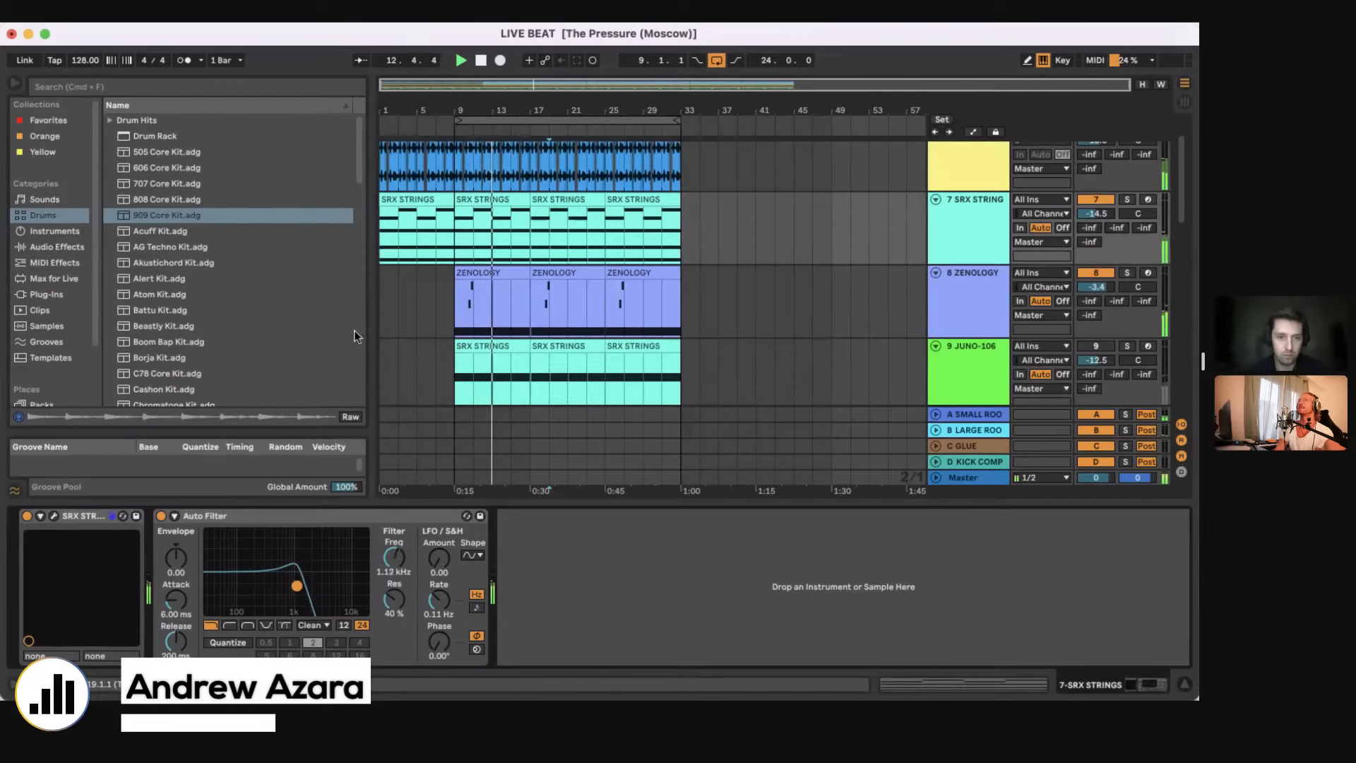
pyautogui.moveTo(505, 503); pyautogui.dragTo(500, 600)
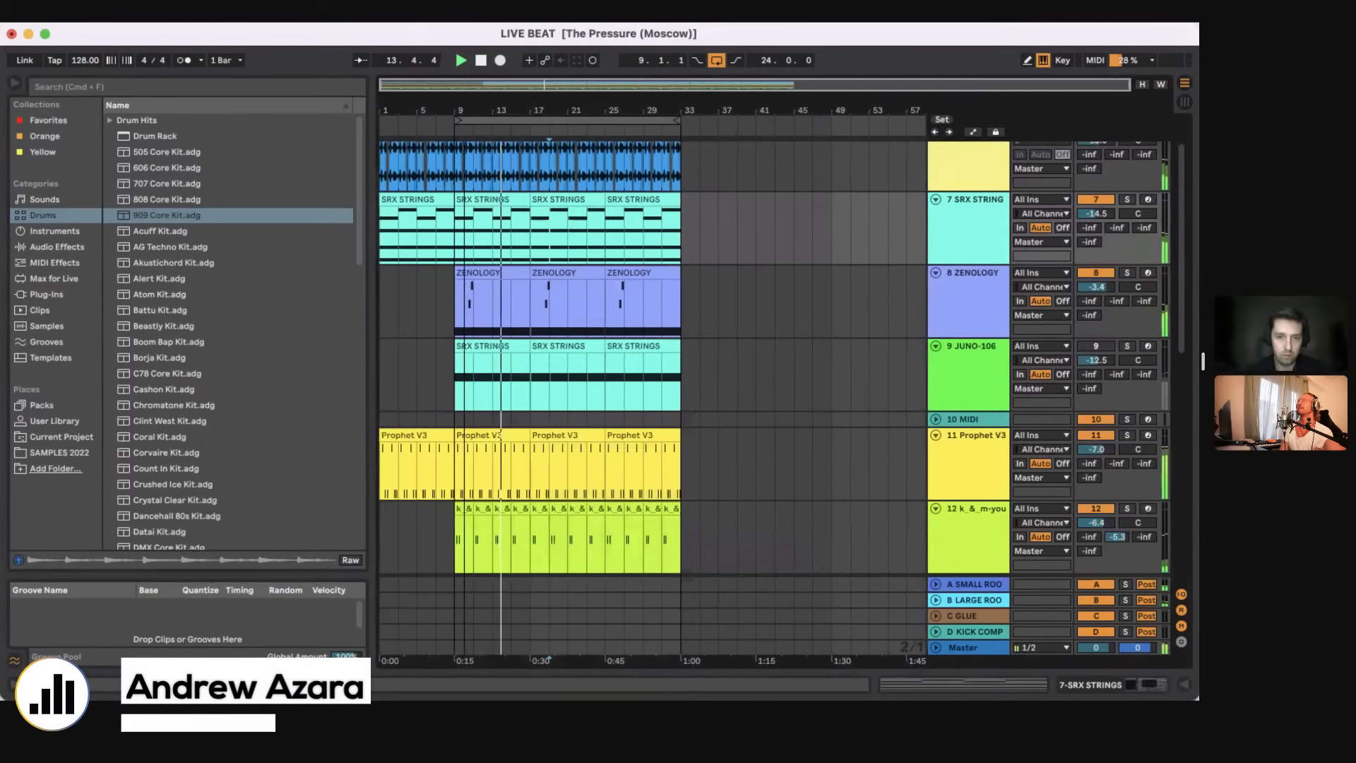
# Step: Listen to the loop with track 16 Audio muted, open its bar 9 clip, and reactivate the track
pyautogui.moveTo(464, 110); pyautogui.dragTo(464, 177)
pyautogui.scroll(-6, 579, 297)
pyautogui.click(1101, 441)
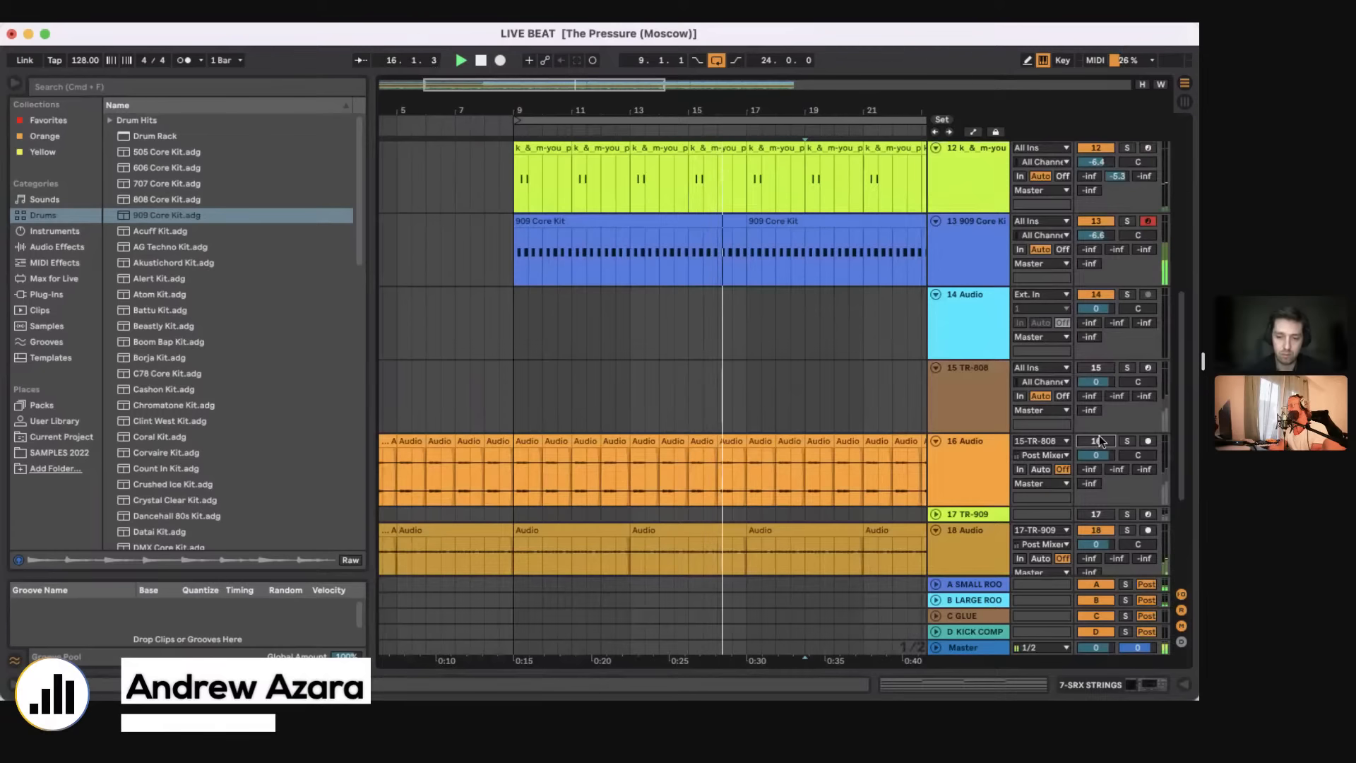
pyautogui.click(557, 423)
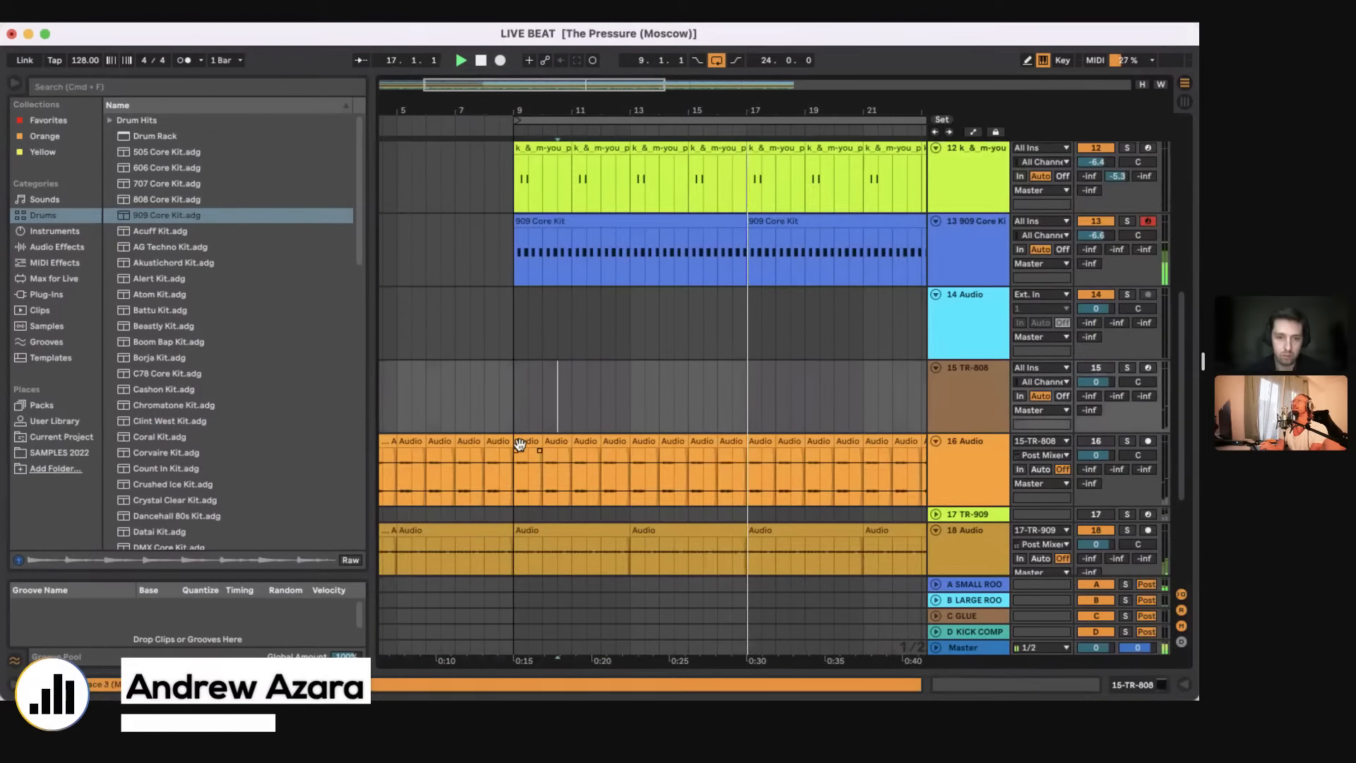
pyautogui.doubleClick(520, 443)
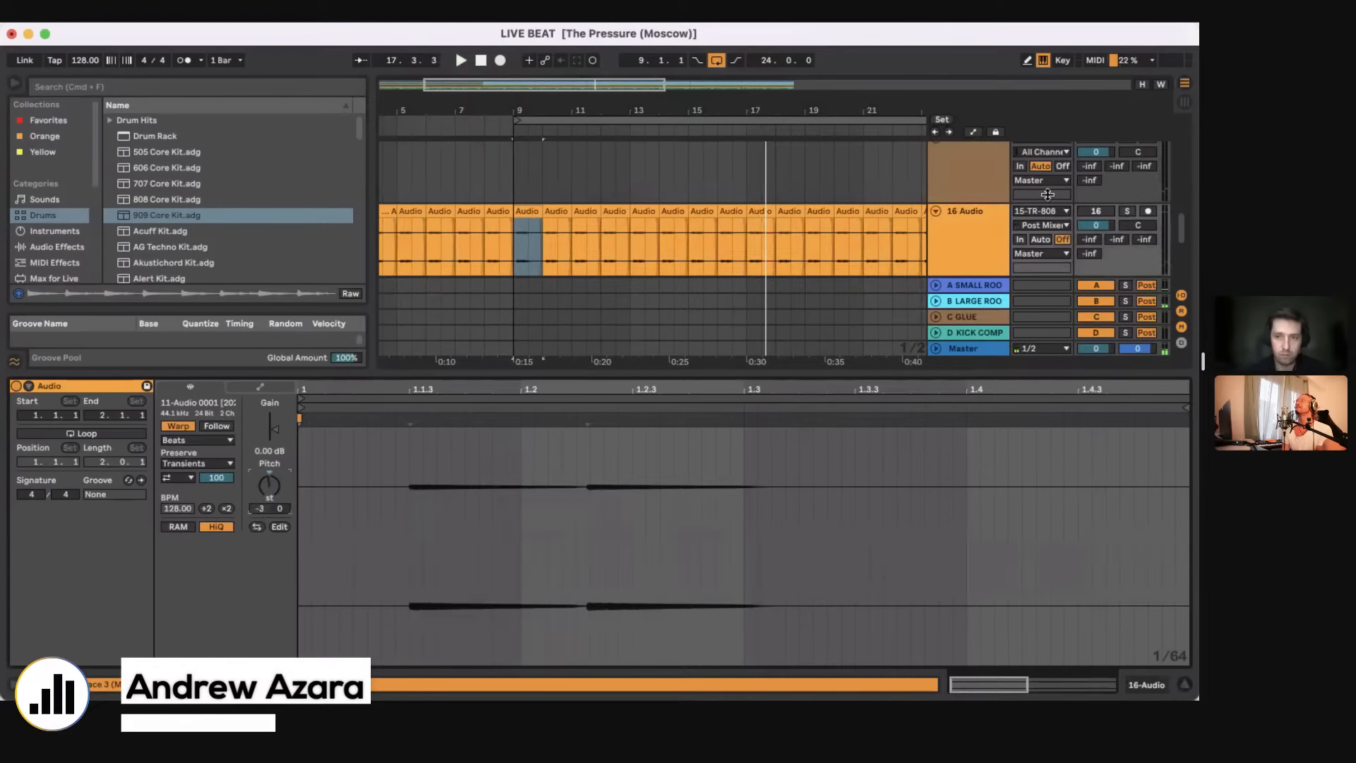
pyautogui.click(1092, 211)
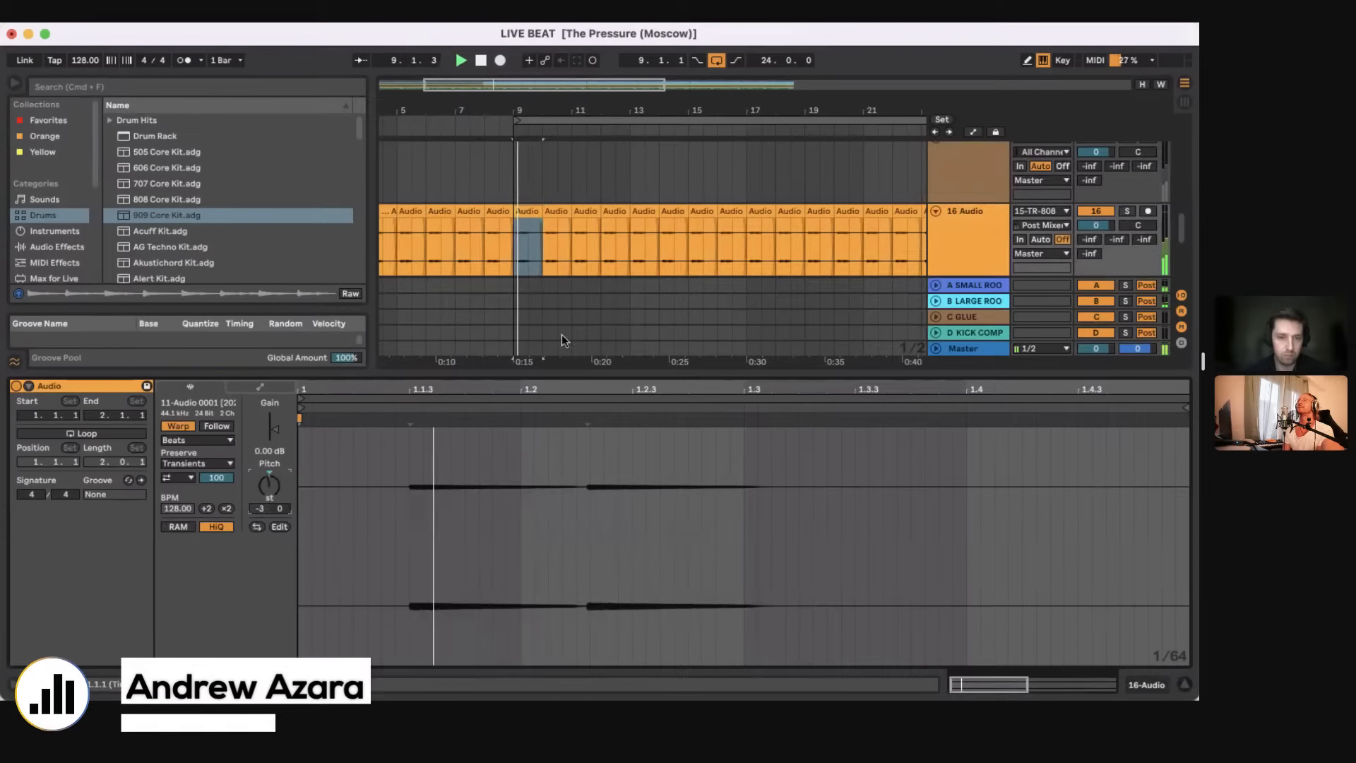
# Step: Delete the one-bar clip at bar 10 on track 16 Audio
pyautogui.click(554, 218)
pyautogui.press('Delete')
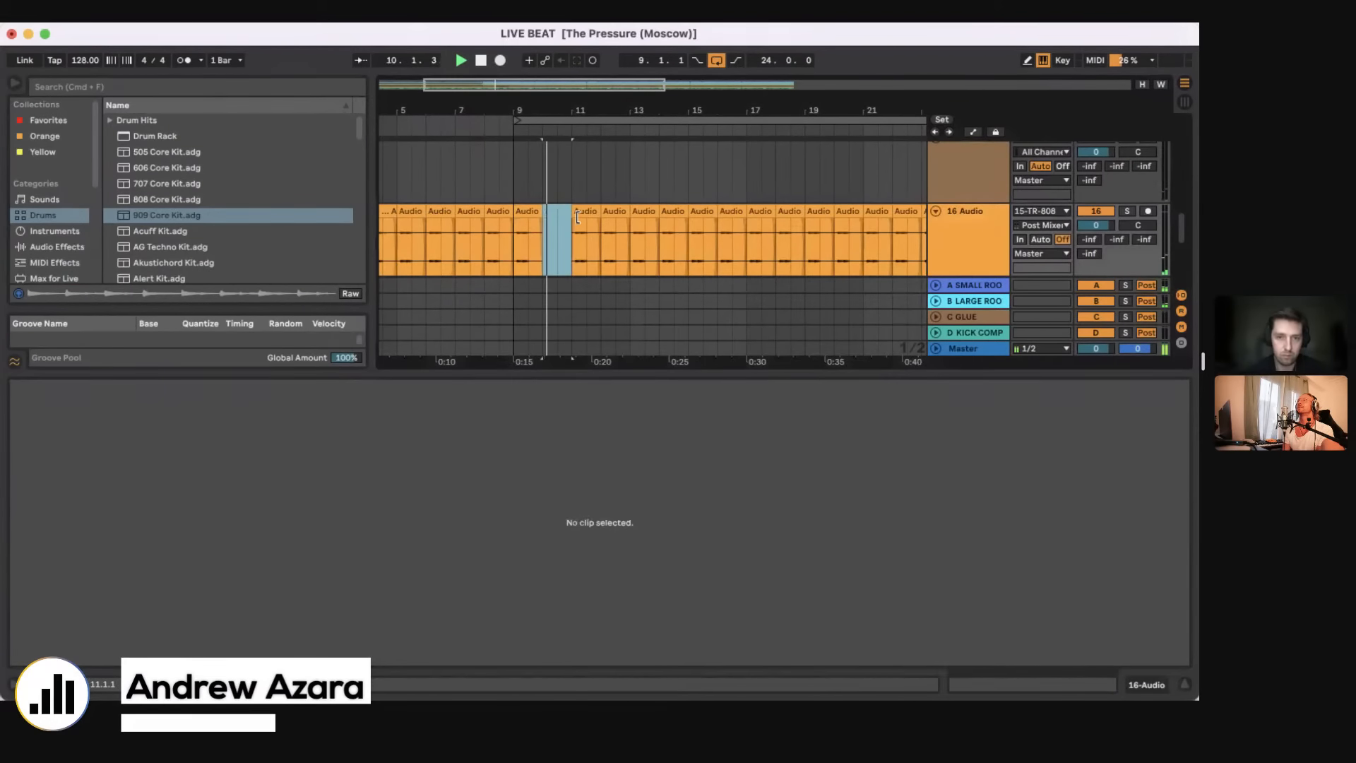
# Step: Delete the clips on track 16 Audio from bar 11 up to bar 22
pyautogui.click(577, 218)
pyautogui.press('Delete')
pyautogui.click(612, 217)
pyautogui.press('Delete')
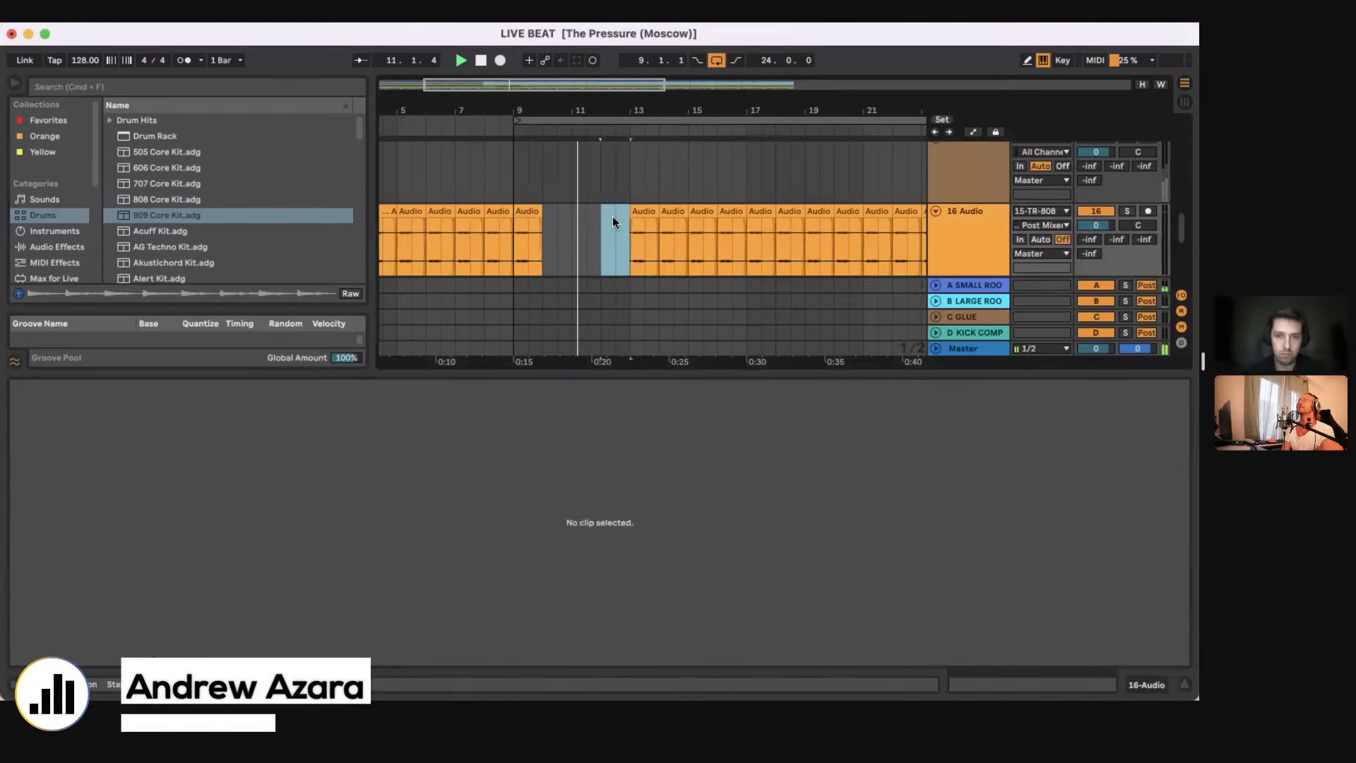
pyautogui.moveTo(612, 216); pyautogui.dragTo(896, 220)
pyautogui.press('Delete')
# Step: Duplicate bars 9 to 13 of track 16 Audio three times
pyautogui.moveTo(512, 254); pyautogui.dragTo(625, 244)
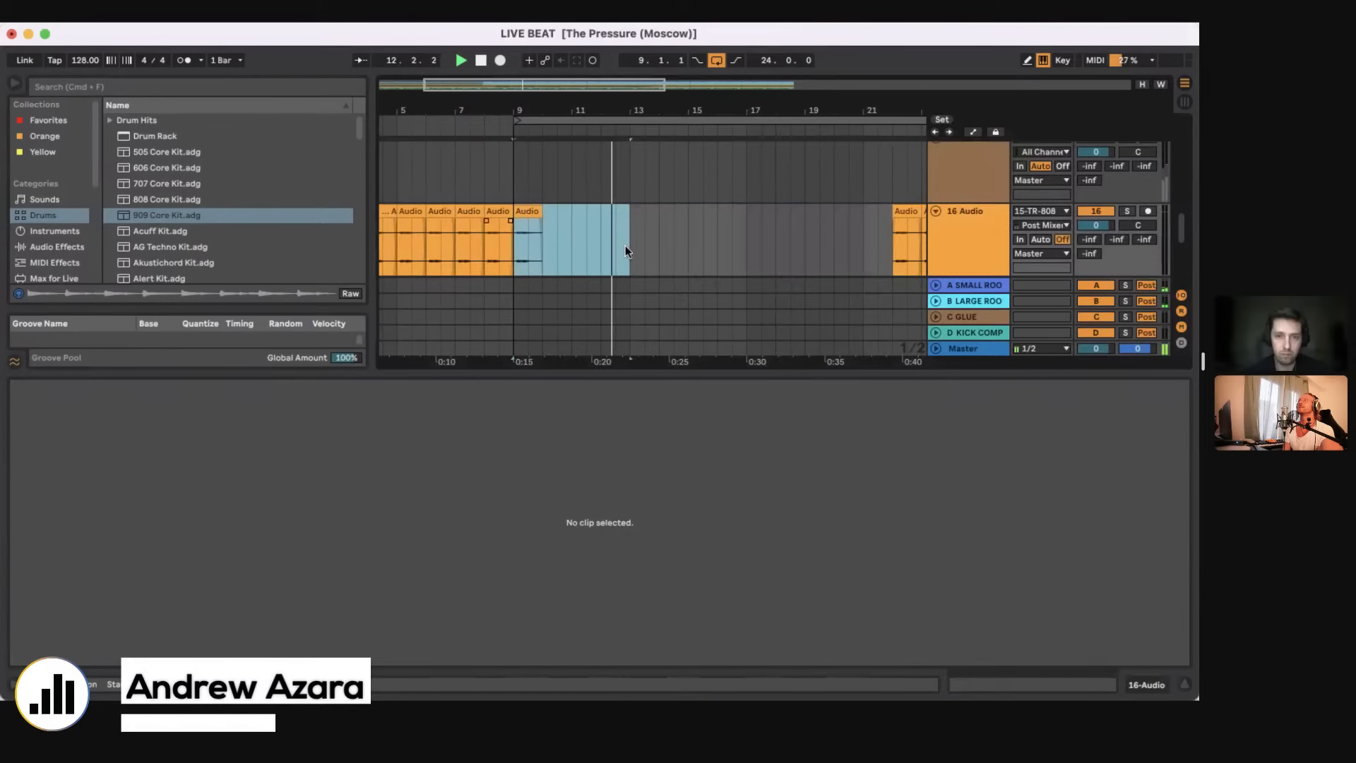
pyautogui.press('super+d')
pyautogui.press('super+d')
pyautogui.press('super+d')
pyautogui.scroll(-5, 679, 254)
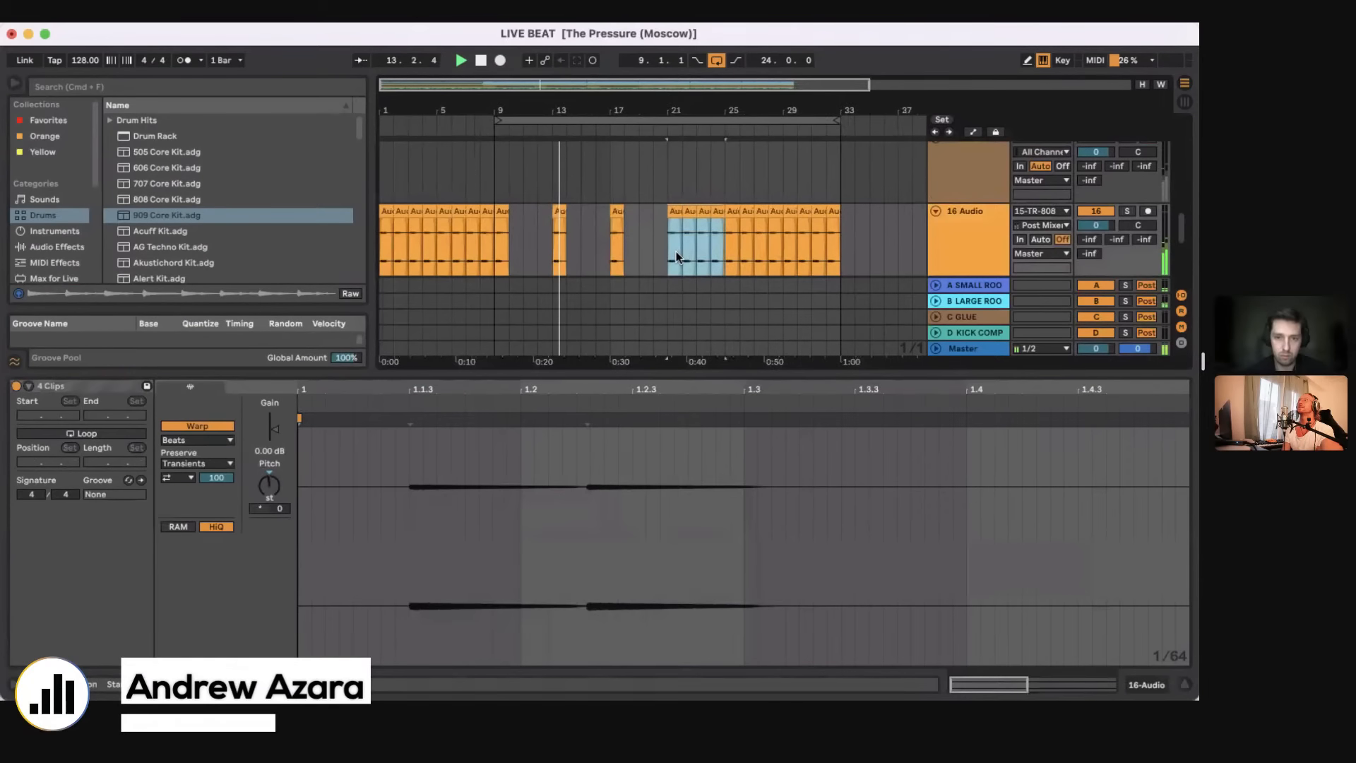
# Step: Clear track 16 Audio from bar 20 onward and repeat its four-bar pattern starting at bar 9 until bar 33
pyautogui.moveTo(643, 259); pyautogui.dragTo(900, 249)
pyautogui.press('Delete')
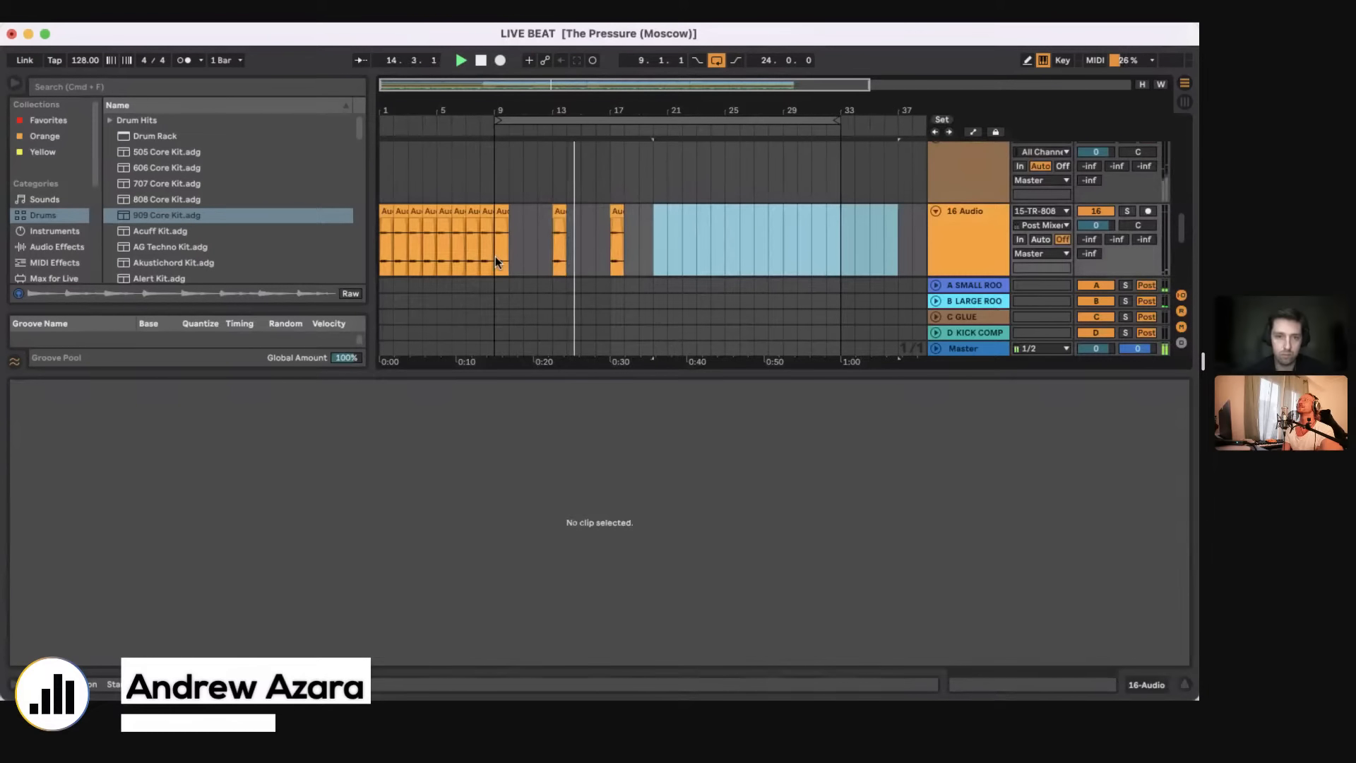
pyautogui.moveTo(496, 260); pyautogui.dragTo(551, 260)
pyautogui.press('super+d')
pyautogui.press('super+d')
pyautogui.press('super+d')
pyautogui.press('super+d')
pyautogui.press('super+d')
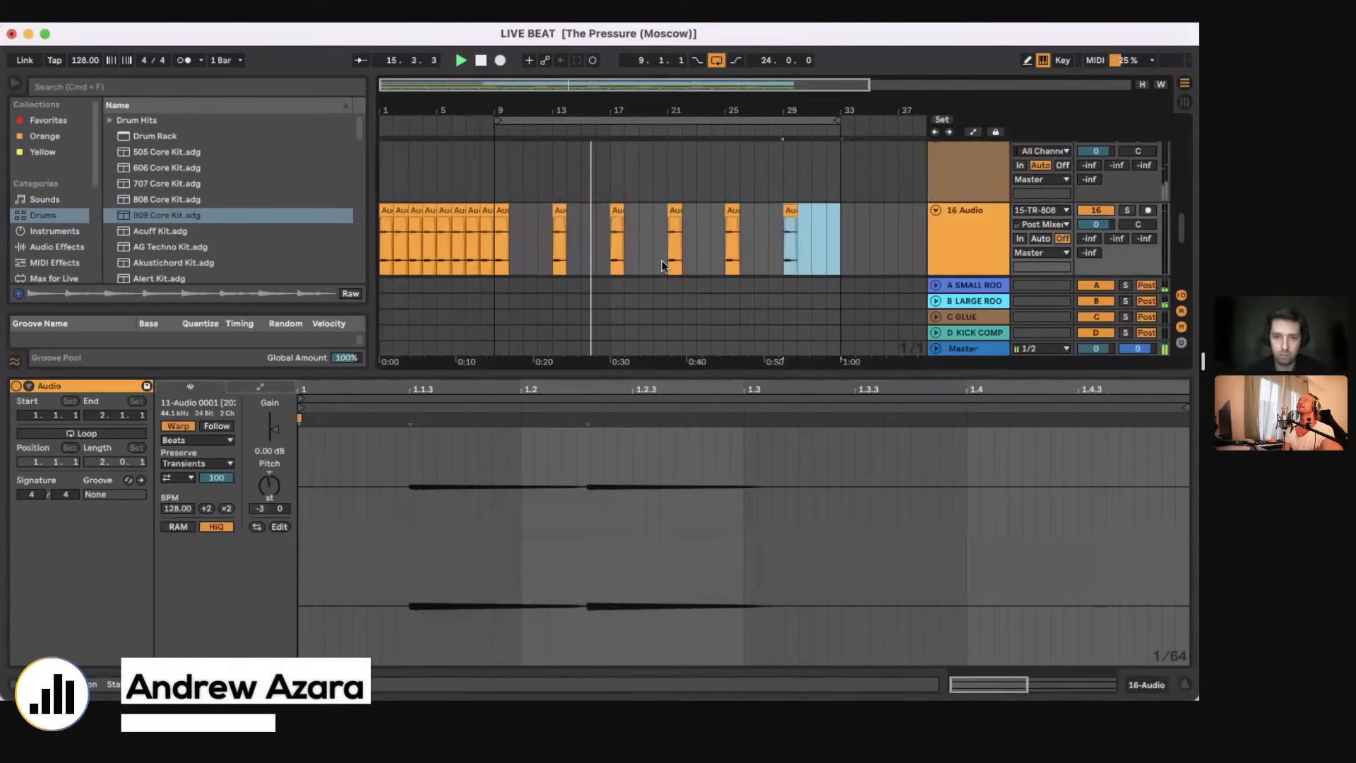
# Step: Consolidate bars 9 to 33 of the track 21 beat loop into one clip and open that clip
pyautogui.scroll(-5, 662, 265)
pyautogui.click(626, 198)
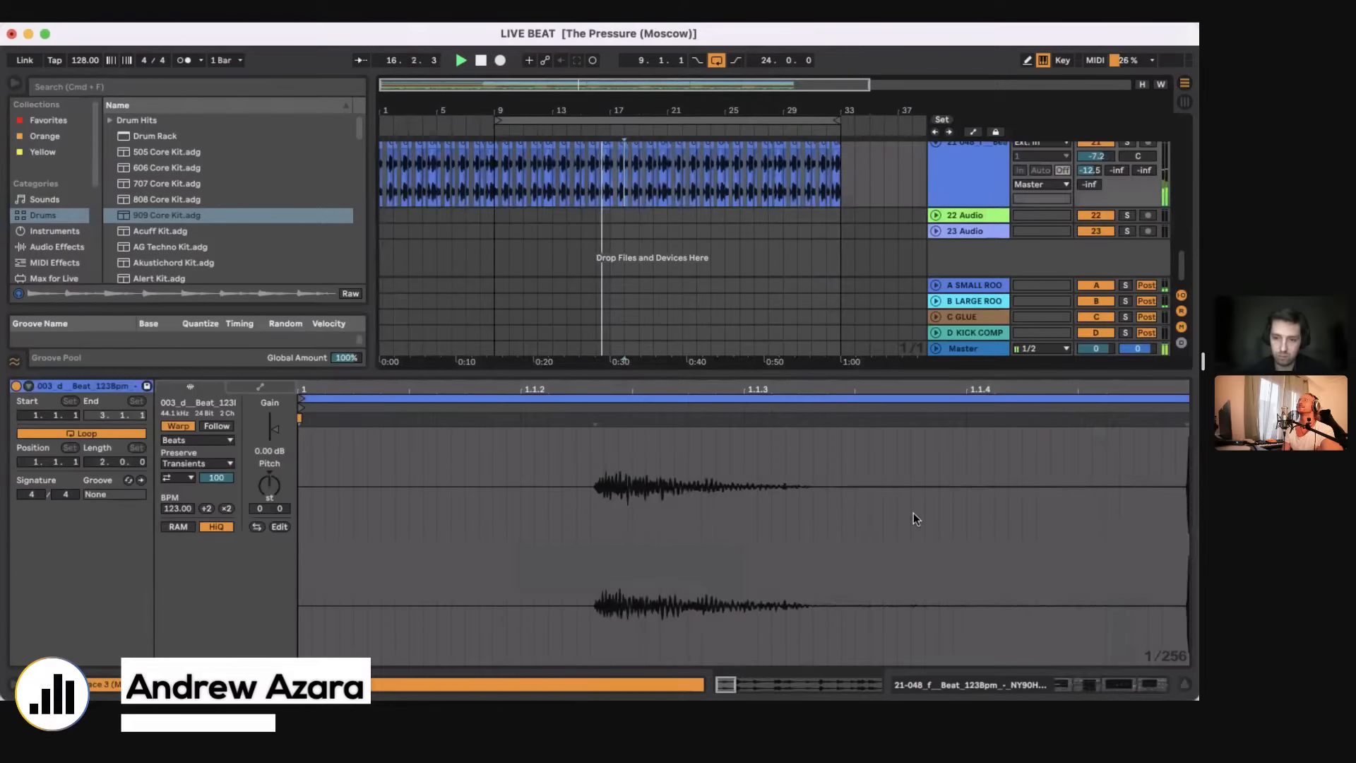
pyautogui.hotkey('shift', 'Tab')
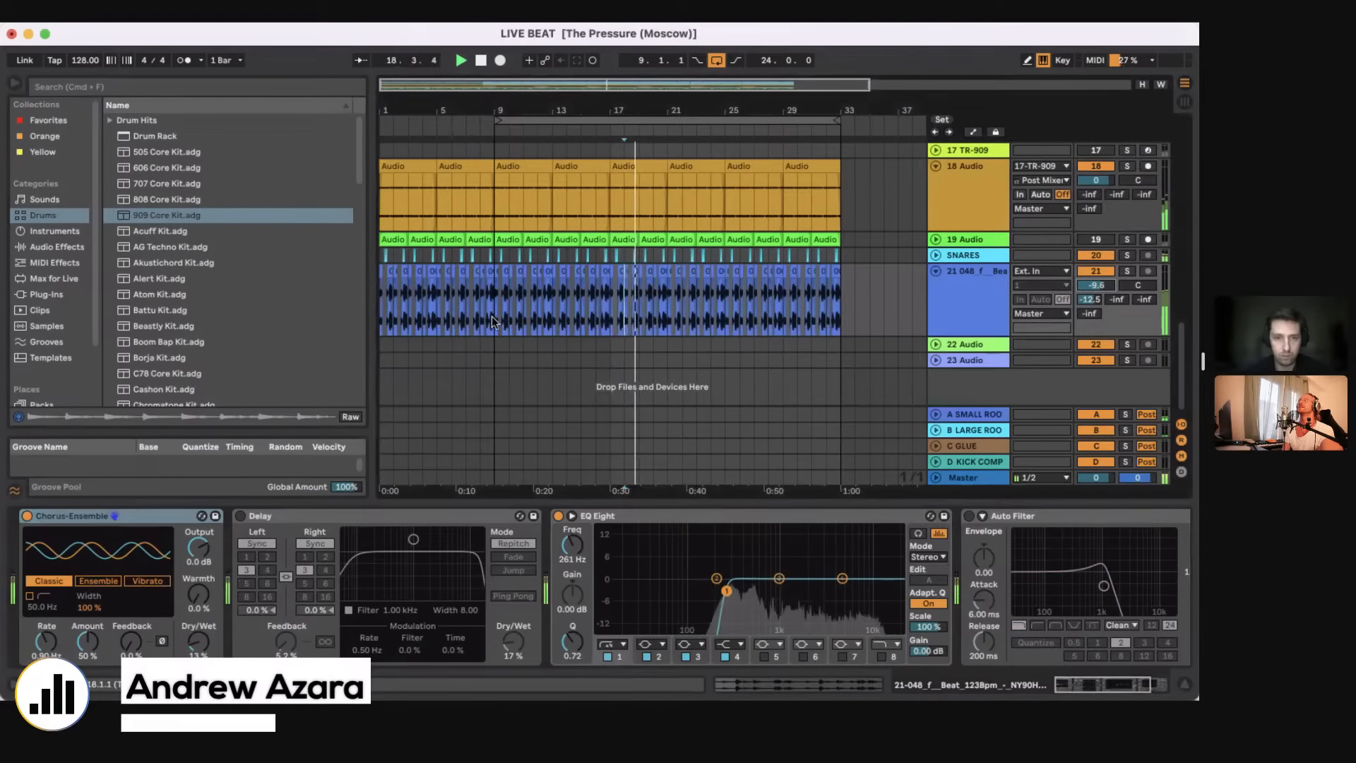
pyautogui.moveTo(492, 321); pyautogui.dragTo(841, 305)
pyautogui.press('space')
pyautogui.press('super+j')
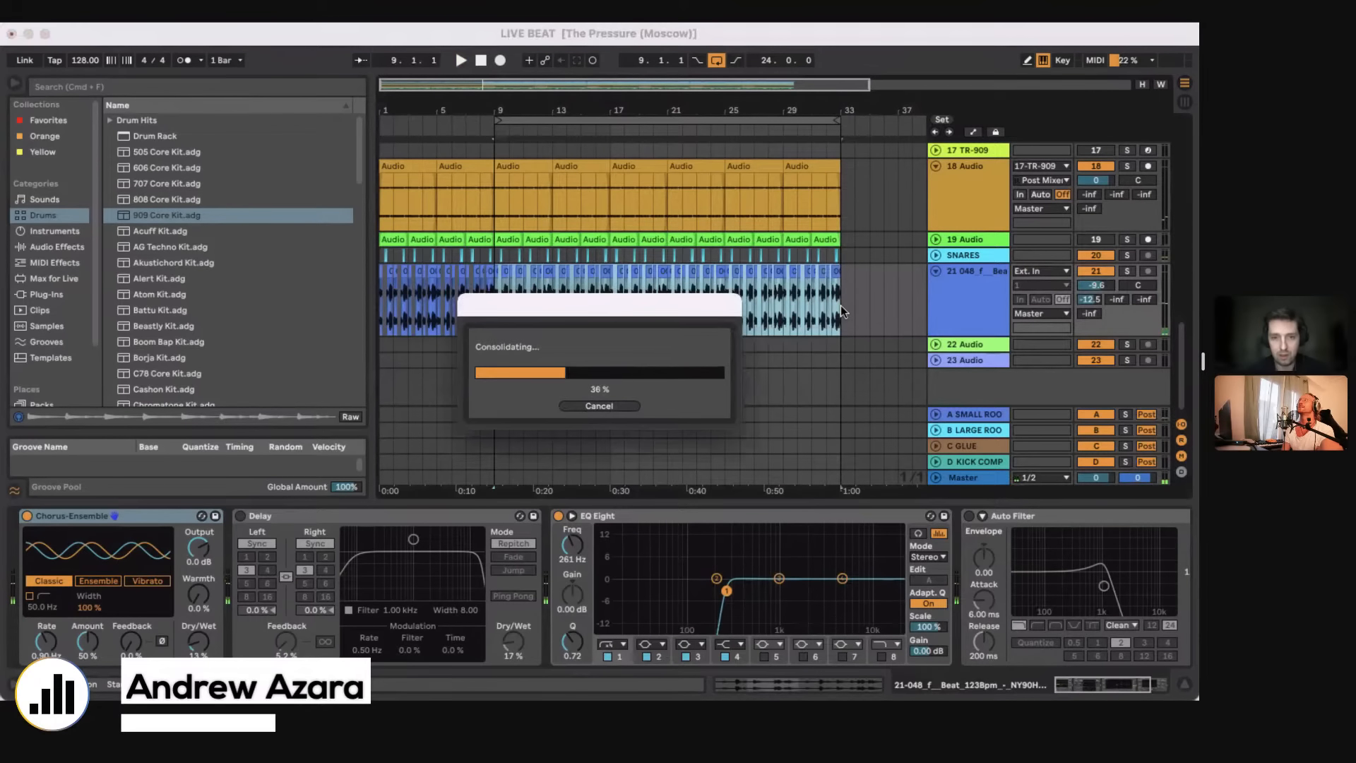
pyautogui.doubleClick(584, 269)
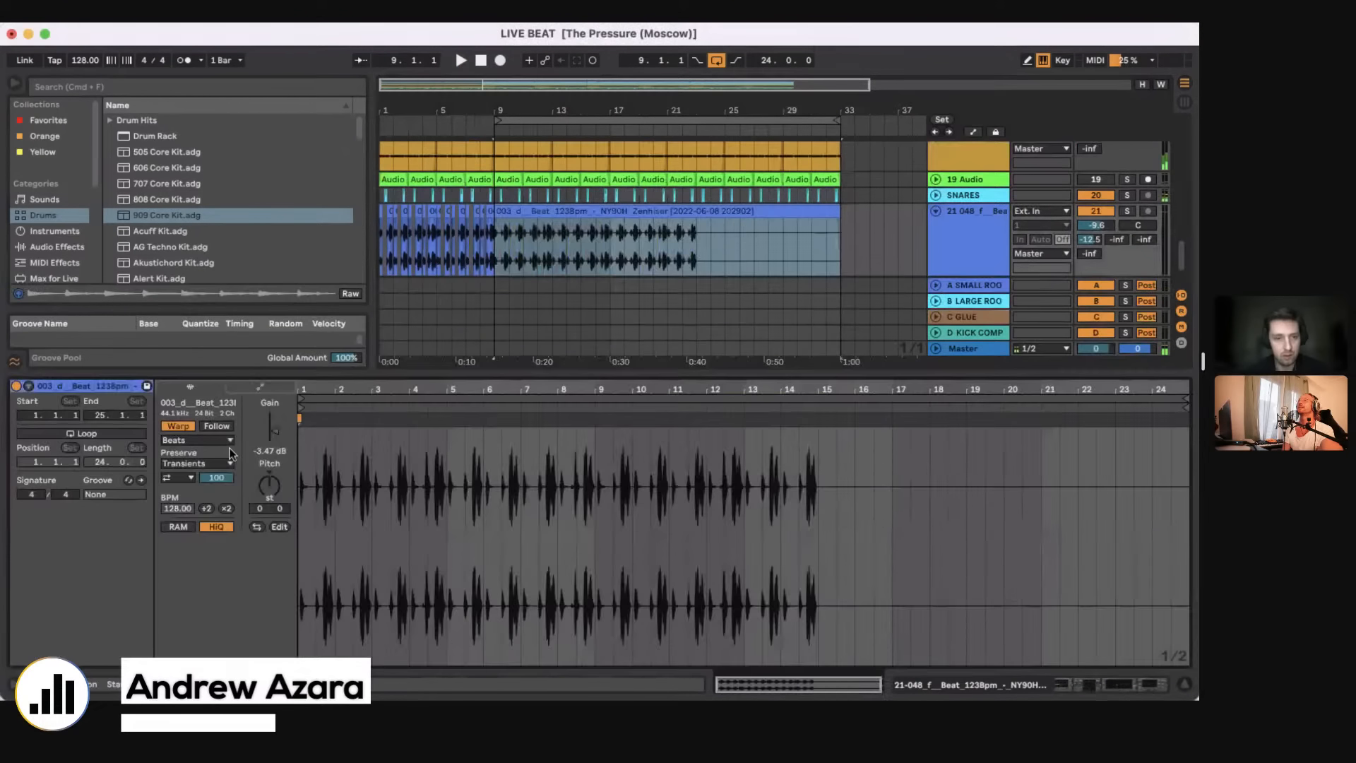
# Step: Transpose the consolidated beat clip to -9 semitones, set its warp mode to Complex and its gain to -5.08 dB
pyautogui.press('space')
pyautogui.moveTo(269, 485); pyautogui.dragTo(269, 497)
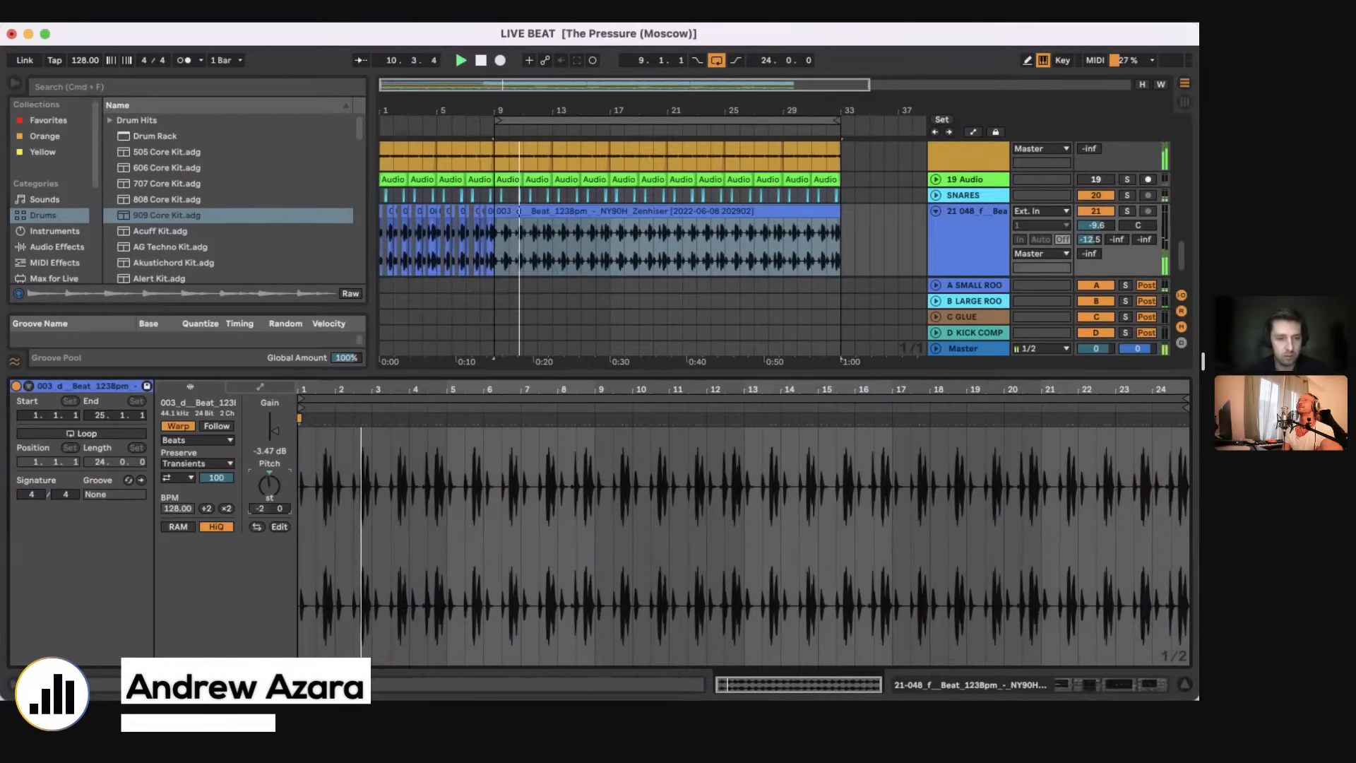
pyautogui.moveTo(274, 431); pyautogui.dragTo(274, 428)
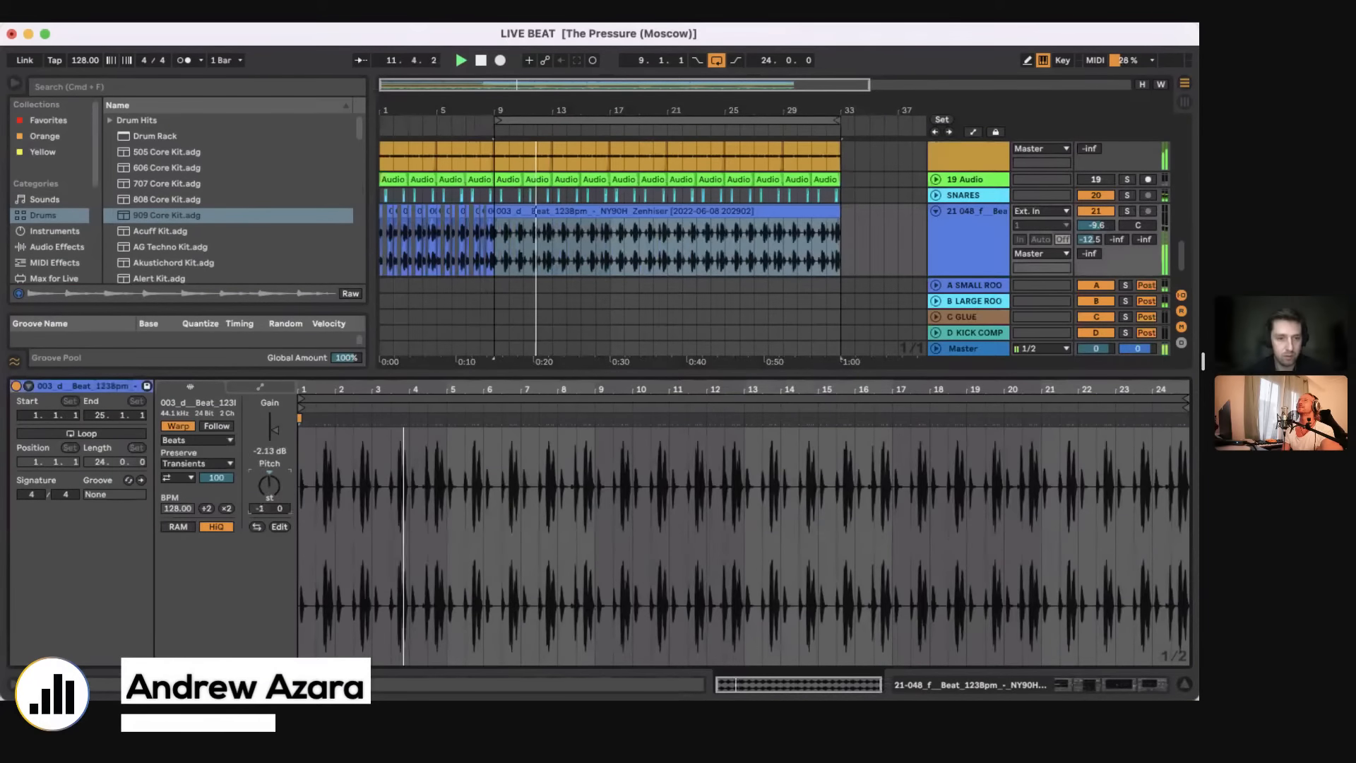
pyautogui.moveTo(269, 485); pyautogui.dragTo(269, 493)
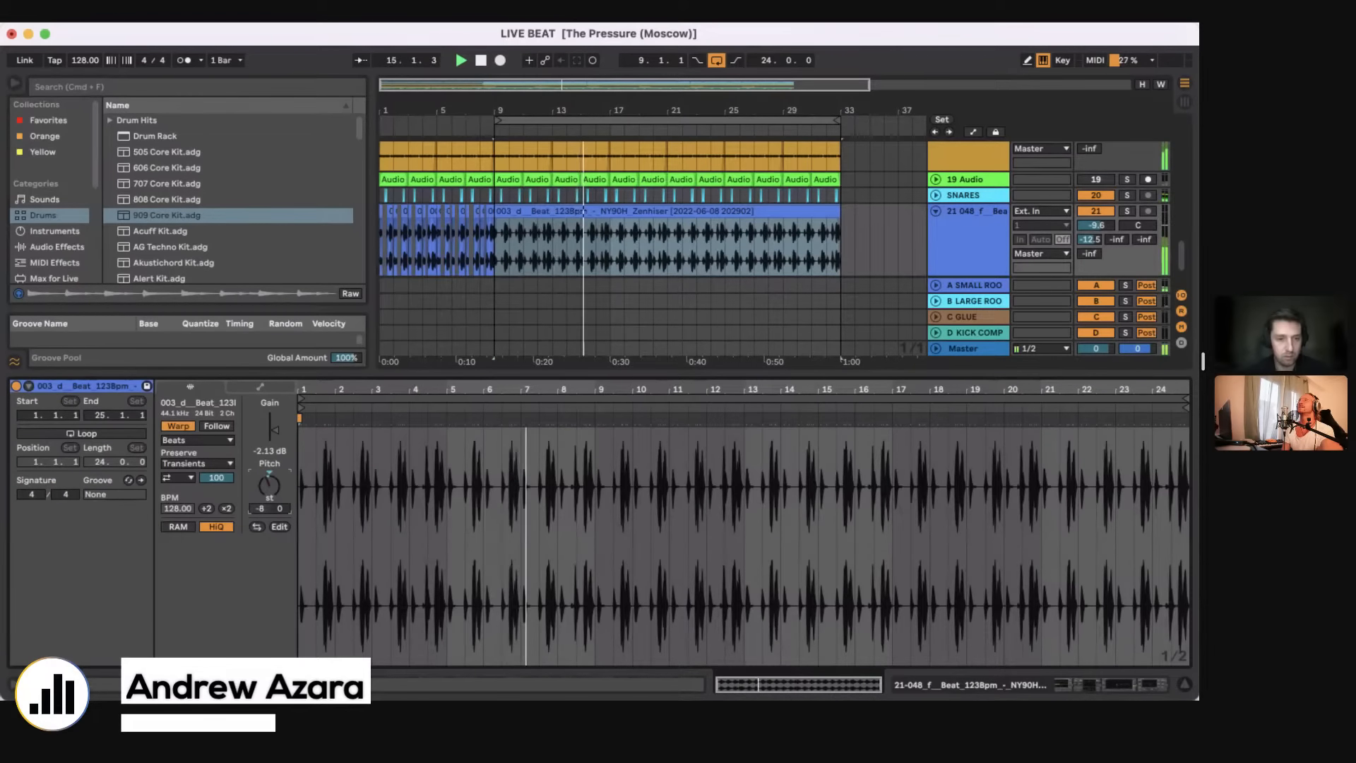
pyautogui.moveTo(269, 493); pyautogui.dragTo(269, 495)
pyautogui.click(198, 440)
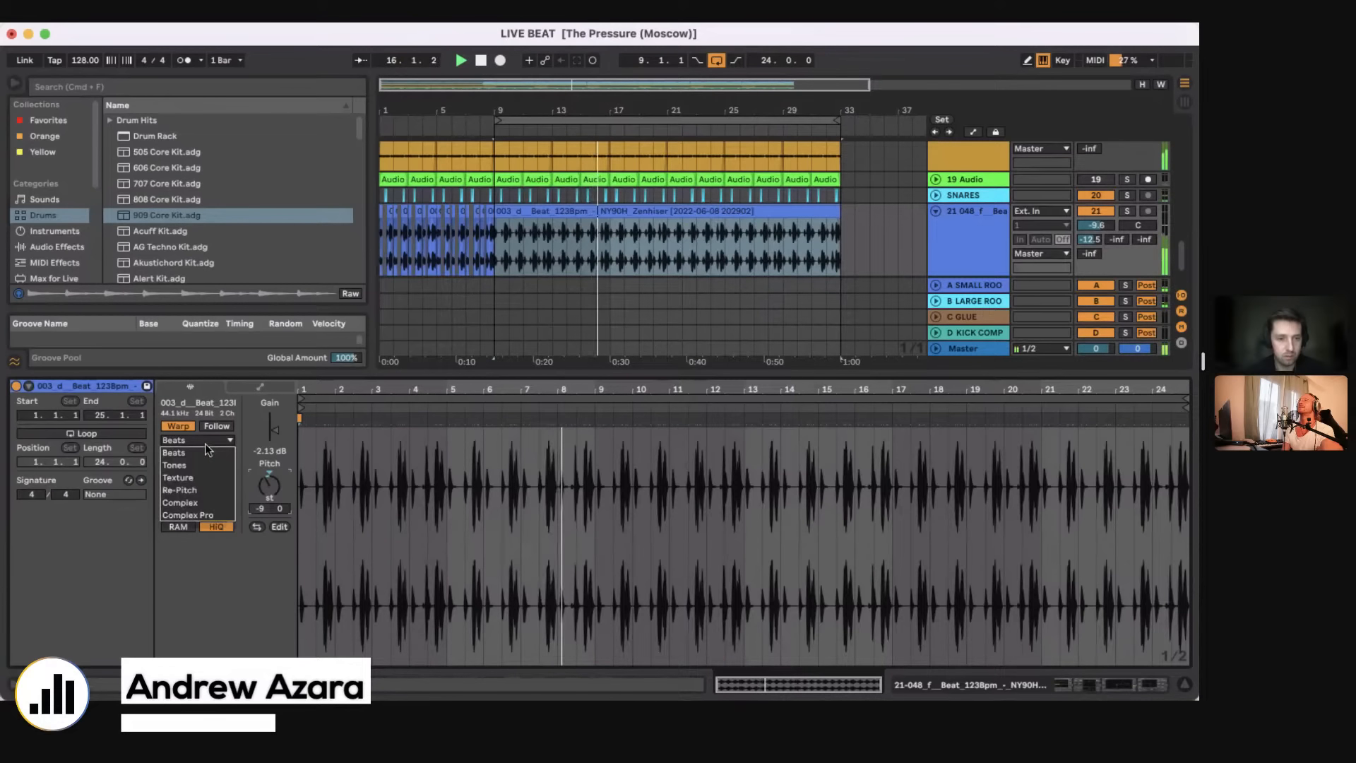
pyautogui.click(233, 475)
pyautogui.moveTo(274, 430); pyautogui.dragTo(274, 438)
# Step: Copy the consolidated beat clip to bar 1 of track 21 and duplicate bars 9 to 17 twice up to bar 33
pyautogui.click(599, 211)
pyautogui.scroll(1, 597, 212)
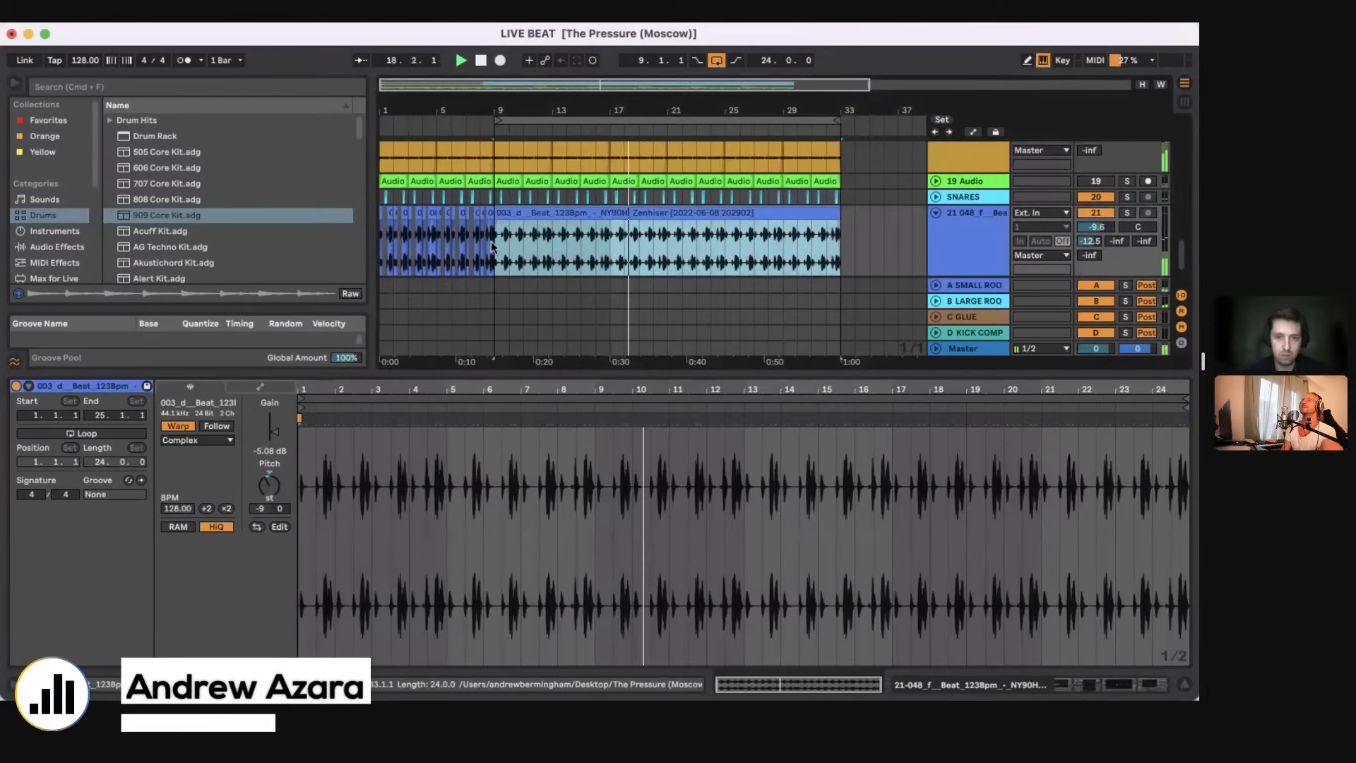
pyautogui.click(380, 258)
pyautogui.press('super+v')
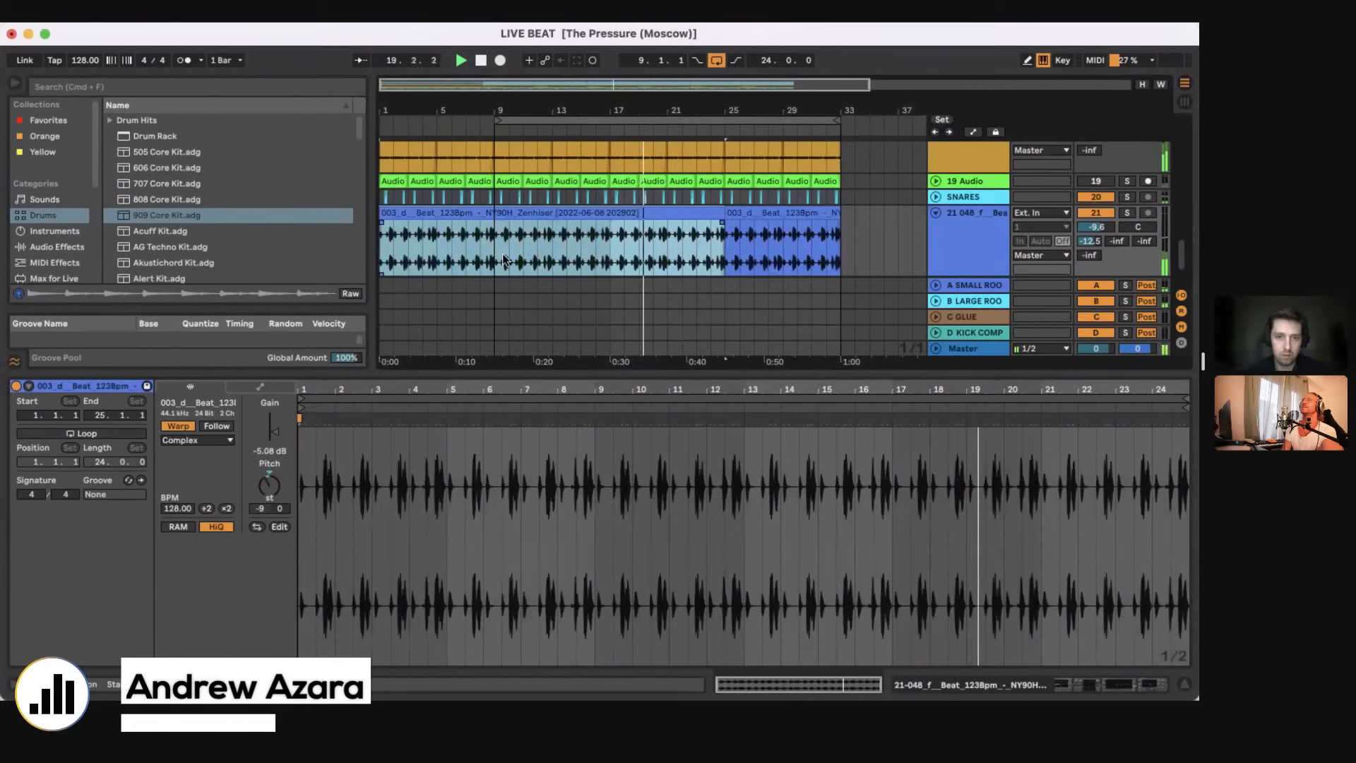
pyautogui.moveTo(495, 245); pyautogui.dragTo(612, 242)
pyautogui.press('super+d')
pyautogui.press('super+d')
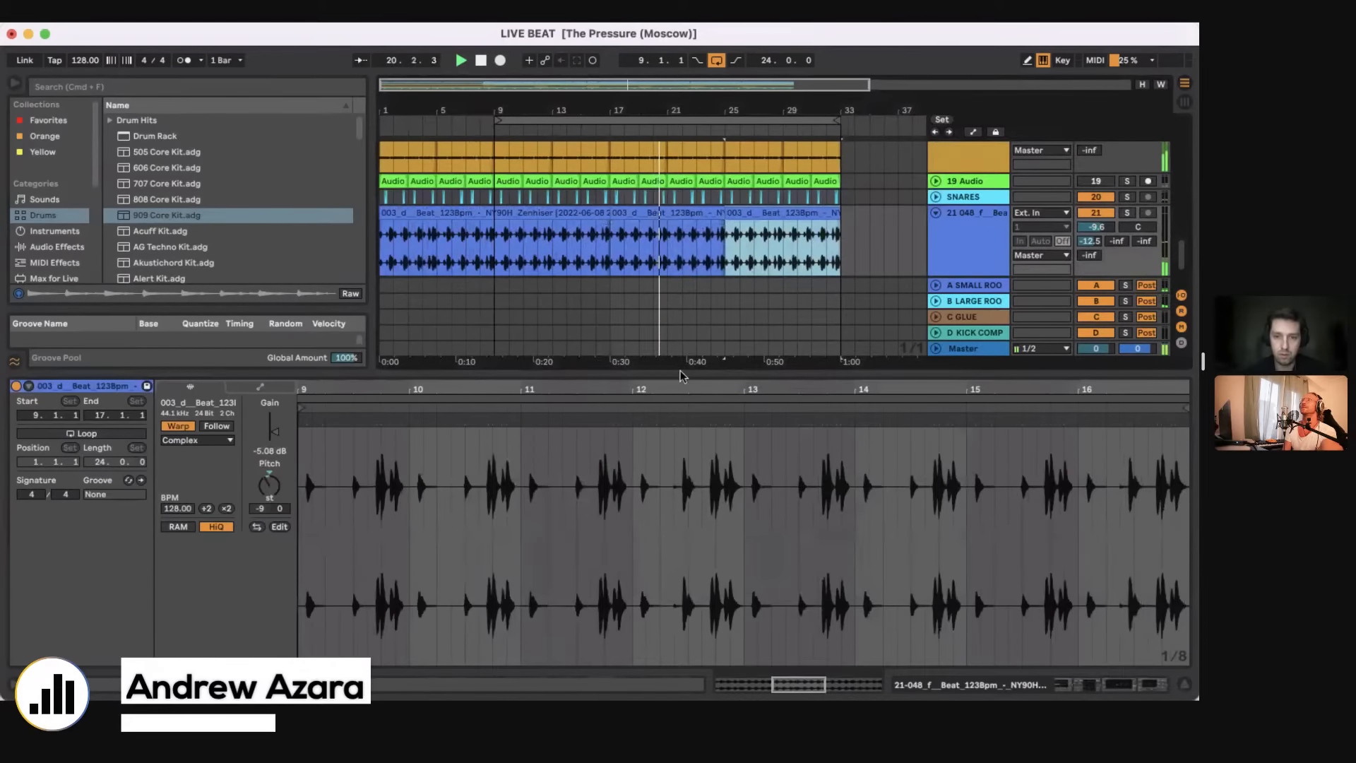
# Step: Switch on the Auto Filter in track 21's device chain and hide the device view
pyautogui.press('super+alt+l')
pyautogui.click(685, 483)
pyautogui.click(1104, 685)
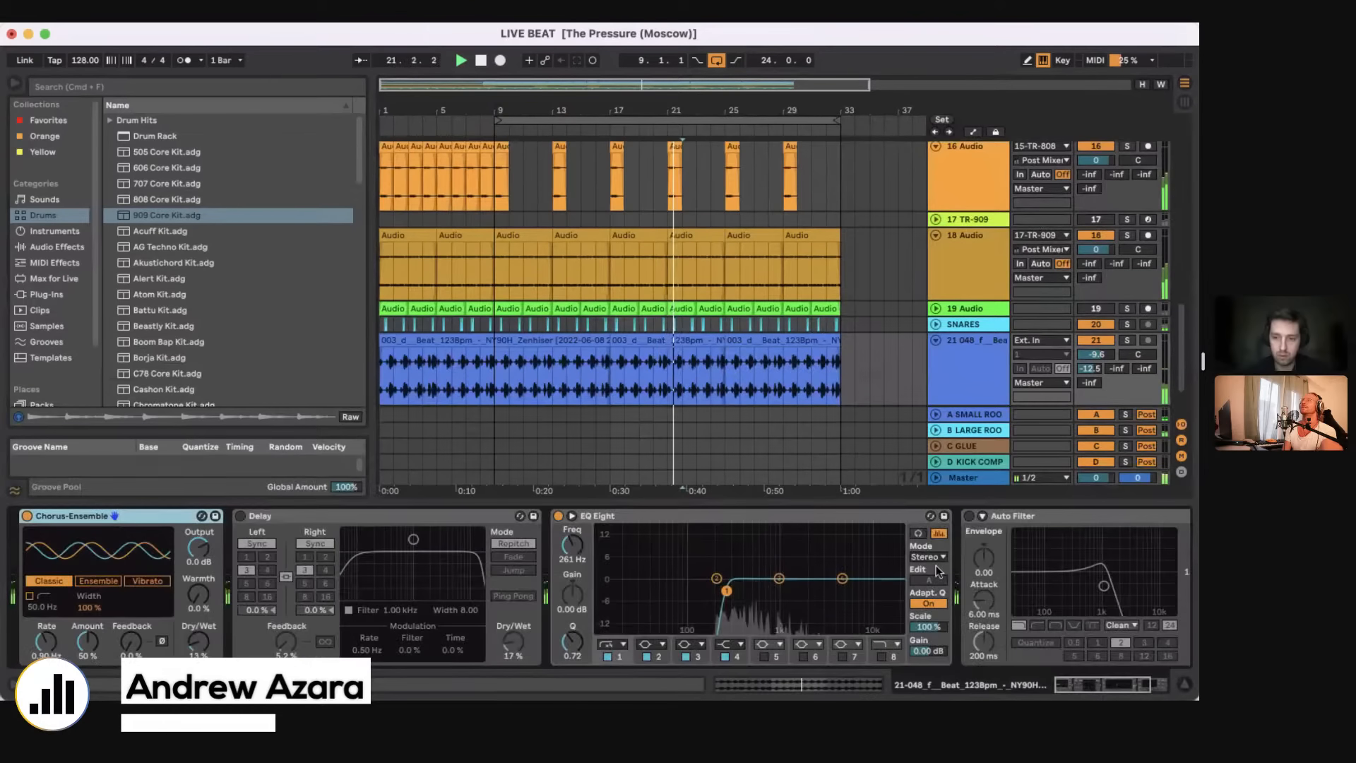
pyautogui.click(981, 519)
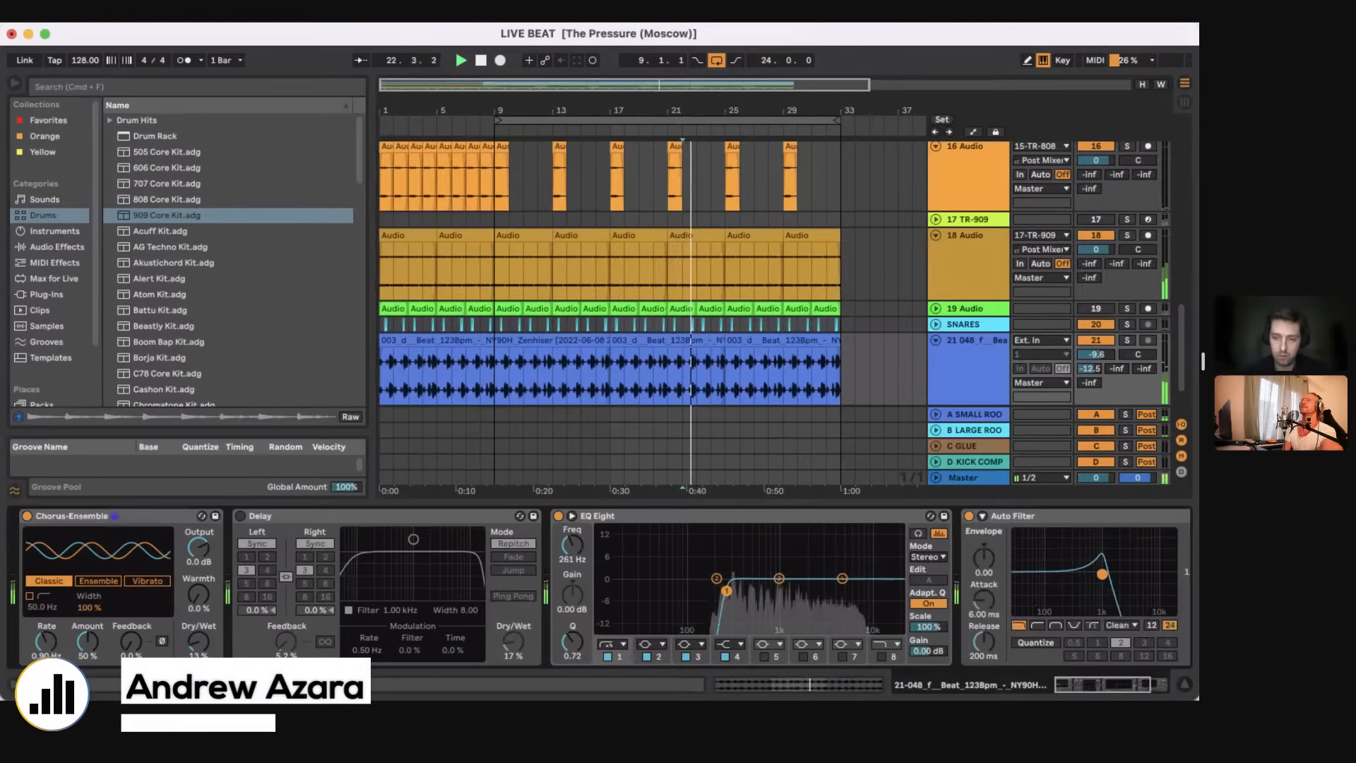
pyautogui.press('super+alt+l')
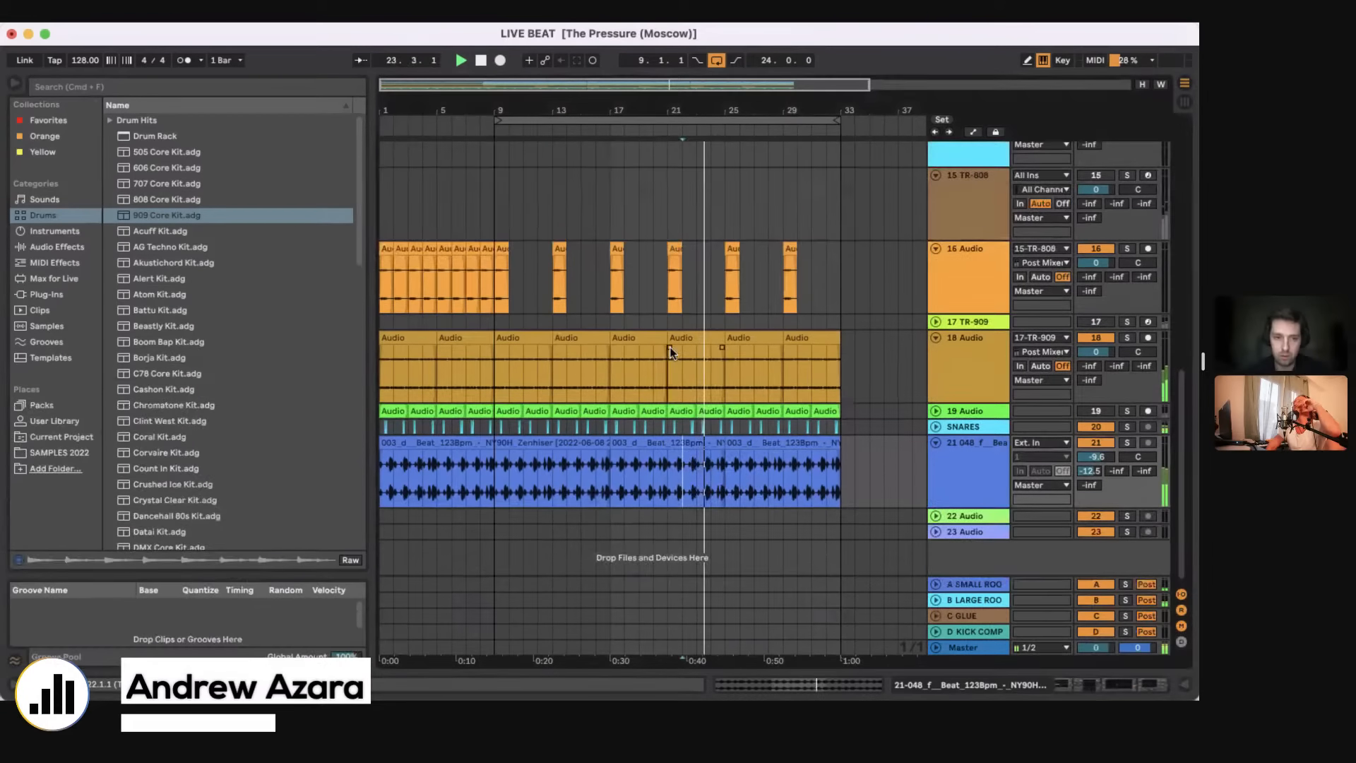
# Step: Add a G#1 note just before beat 4 of bar 25 in the track 12 vocal clip and play it back
pyautogui.scroll(15, 669, 346)
pyautogui.scroll(-5, 734, 367)
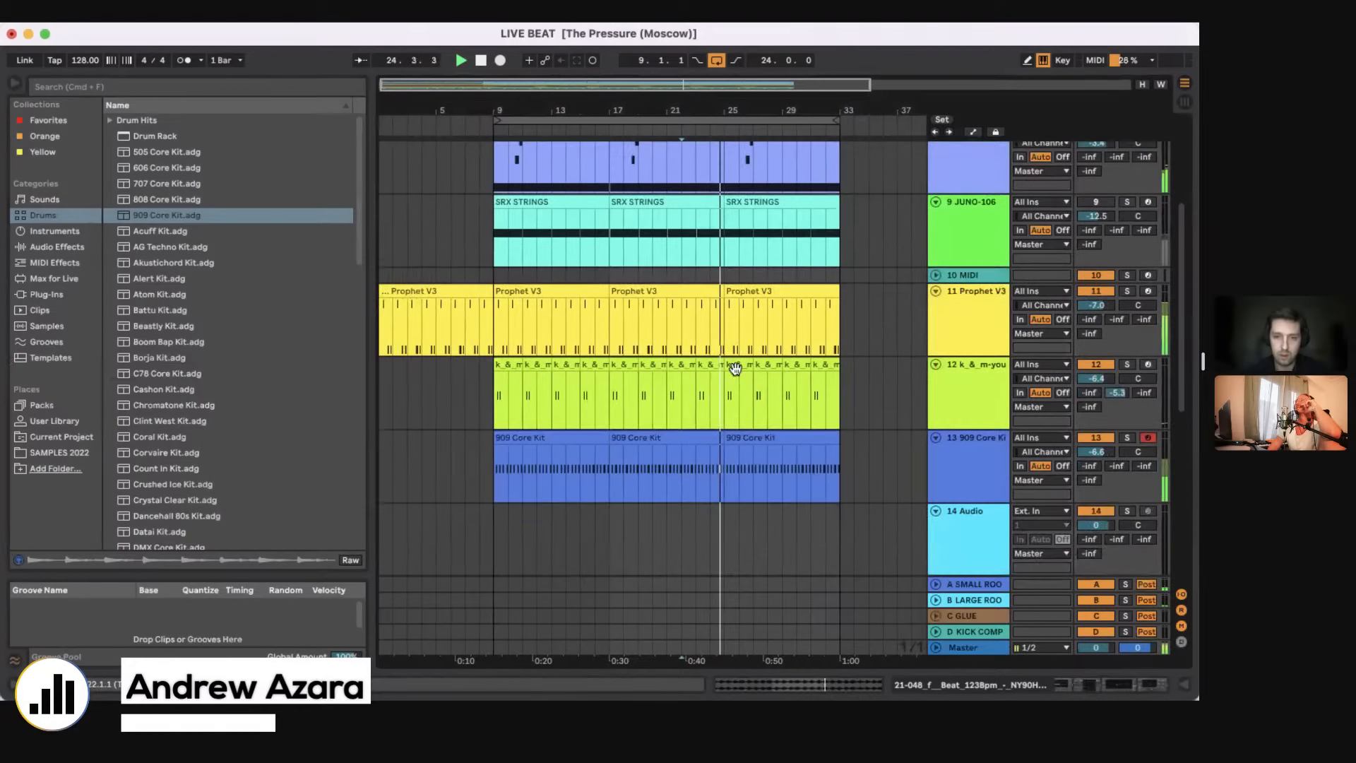
pyautogui.doubleClick(735, 369)
pyautogui.doubleClick(651, 469)
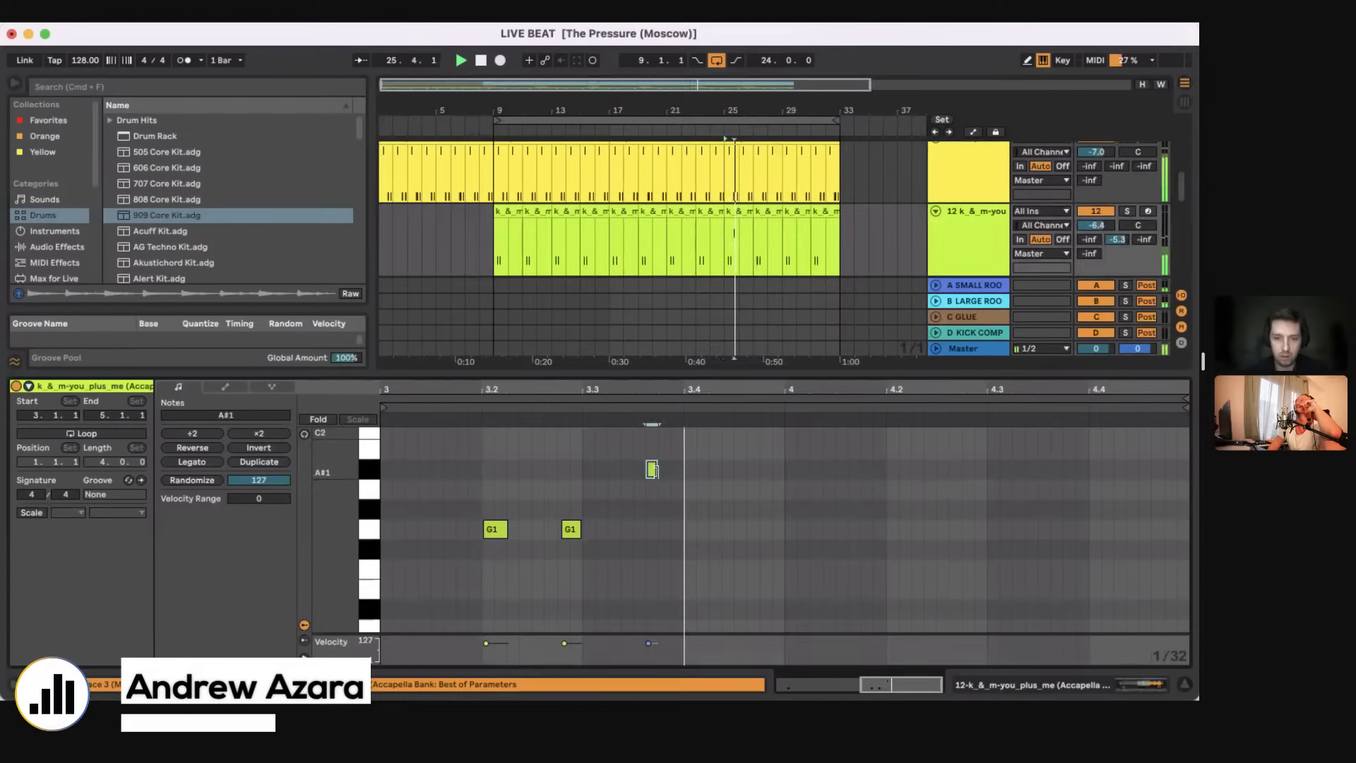
pyautogui.moveTo(656, 471); pyautogui.dragTo(666, 515)
pyautogui.press('space')
pyautogui.press('space')
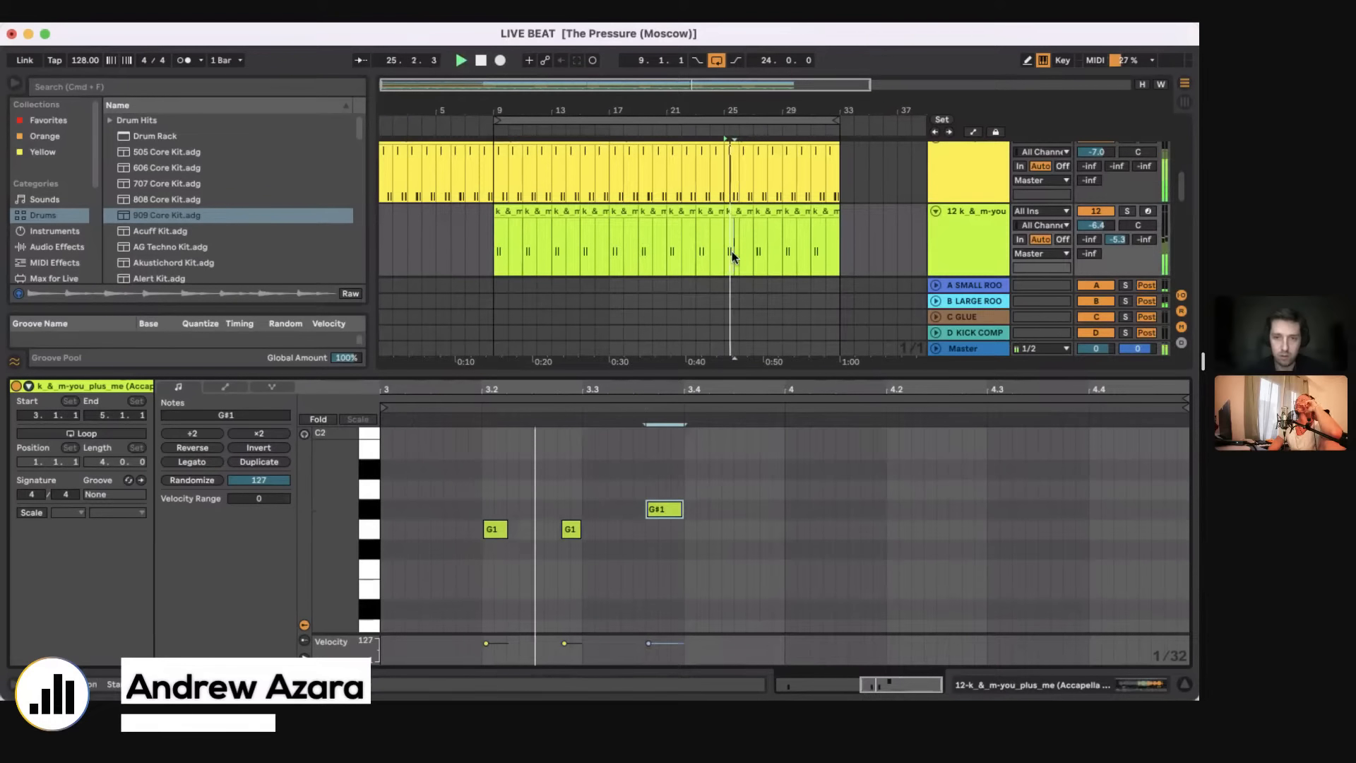
# Step: Make bar 25 of track 12 a one-bar clip and add a D#1 note from beat 1.3 to the G#1 note
pyautogui.moveTo(727, 251); pyautogui.dragTo(739, 251)
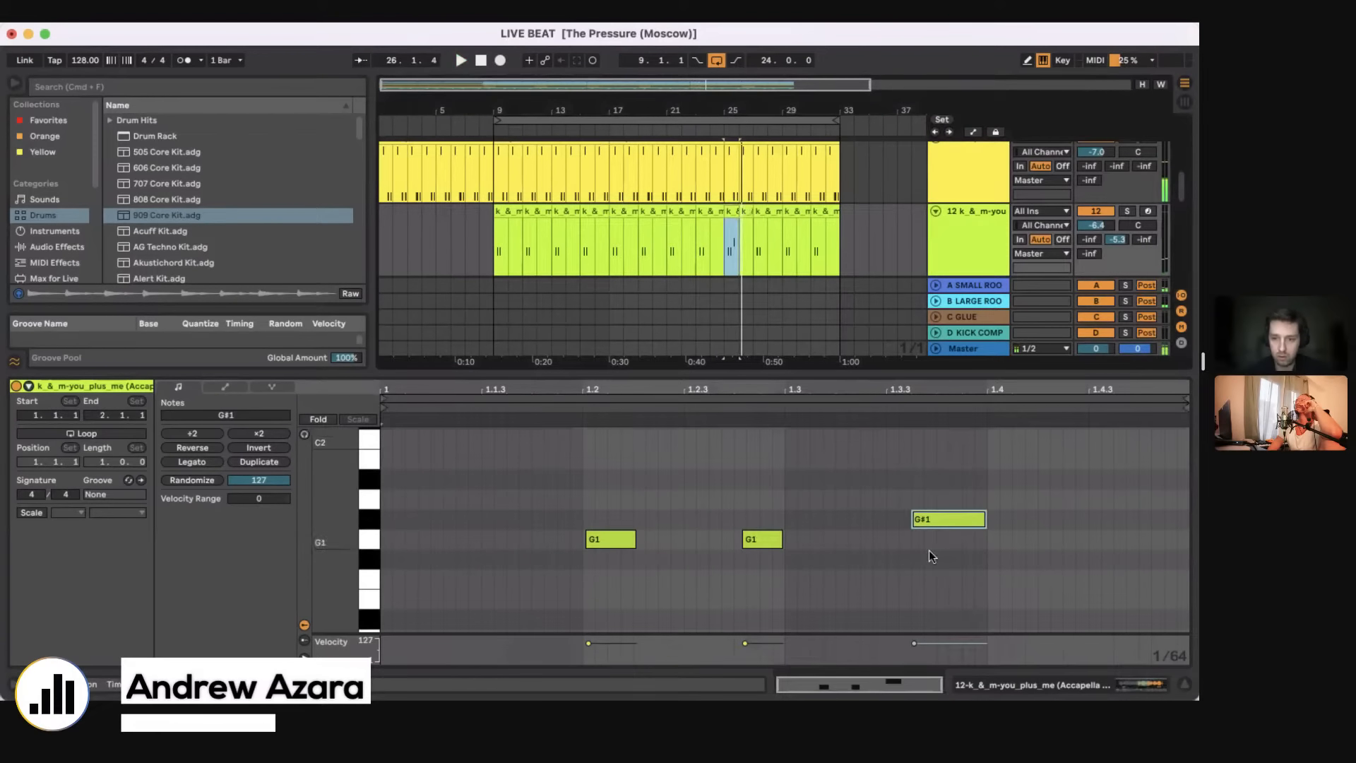
pyautogui.doubleClick(790, 620)
pyautogui.moveTo(845, 619); pyautogui.dragTo(909, 620)
pyautogui.press('space')
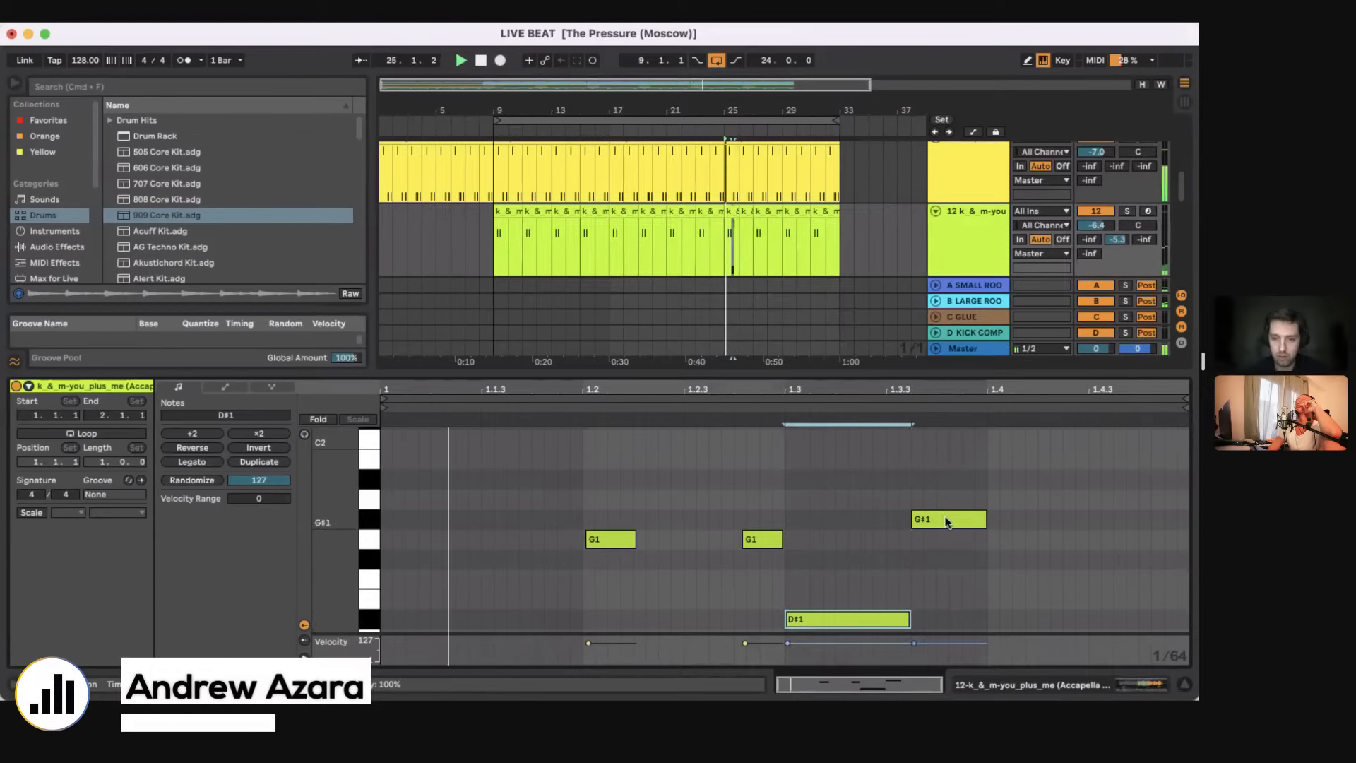
# Step: Move the G#1 note to beat 1.4 and change its pitch to C#1
pyautogui.moveTo(948, 519); pyautogui.dragTo(1024, 482)
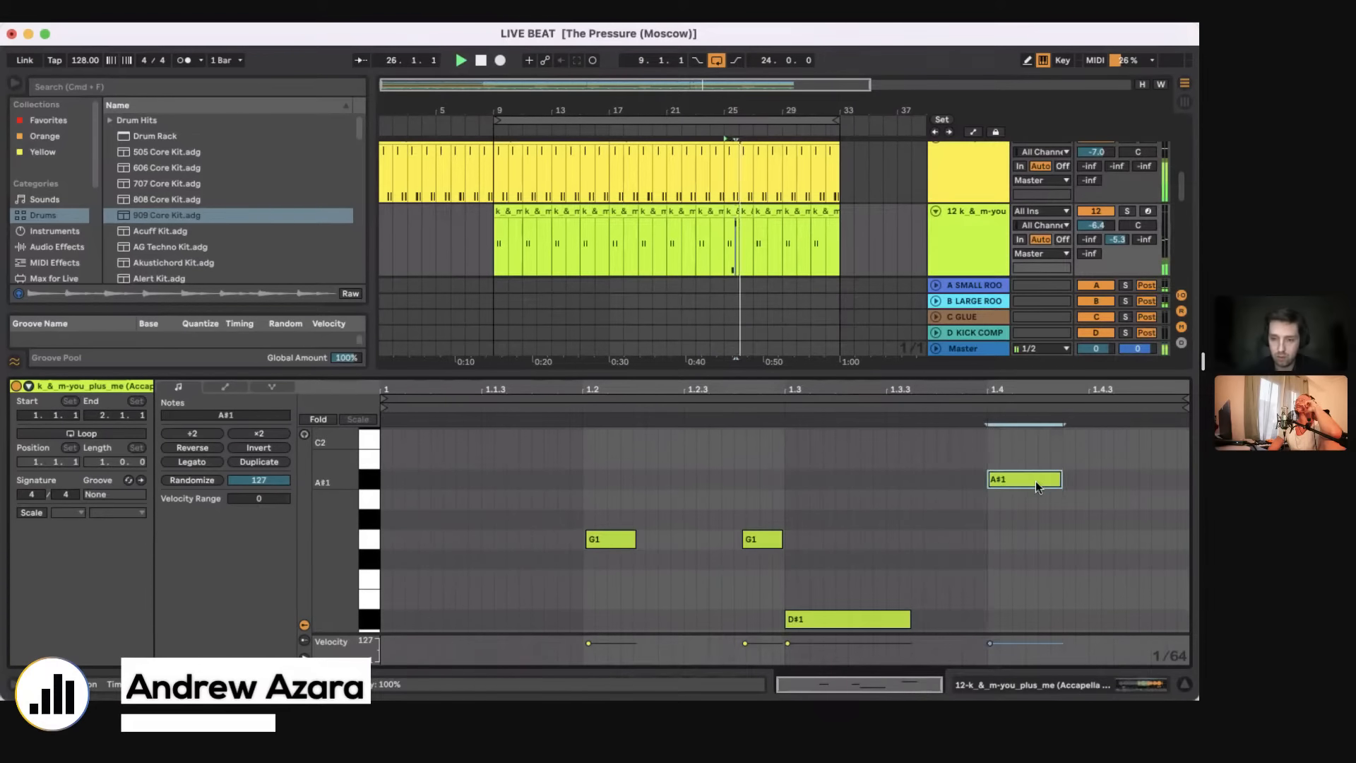
pyautogui.hotkey('shift', 'Down')
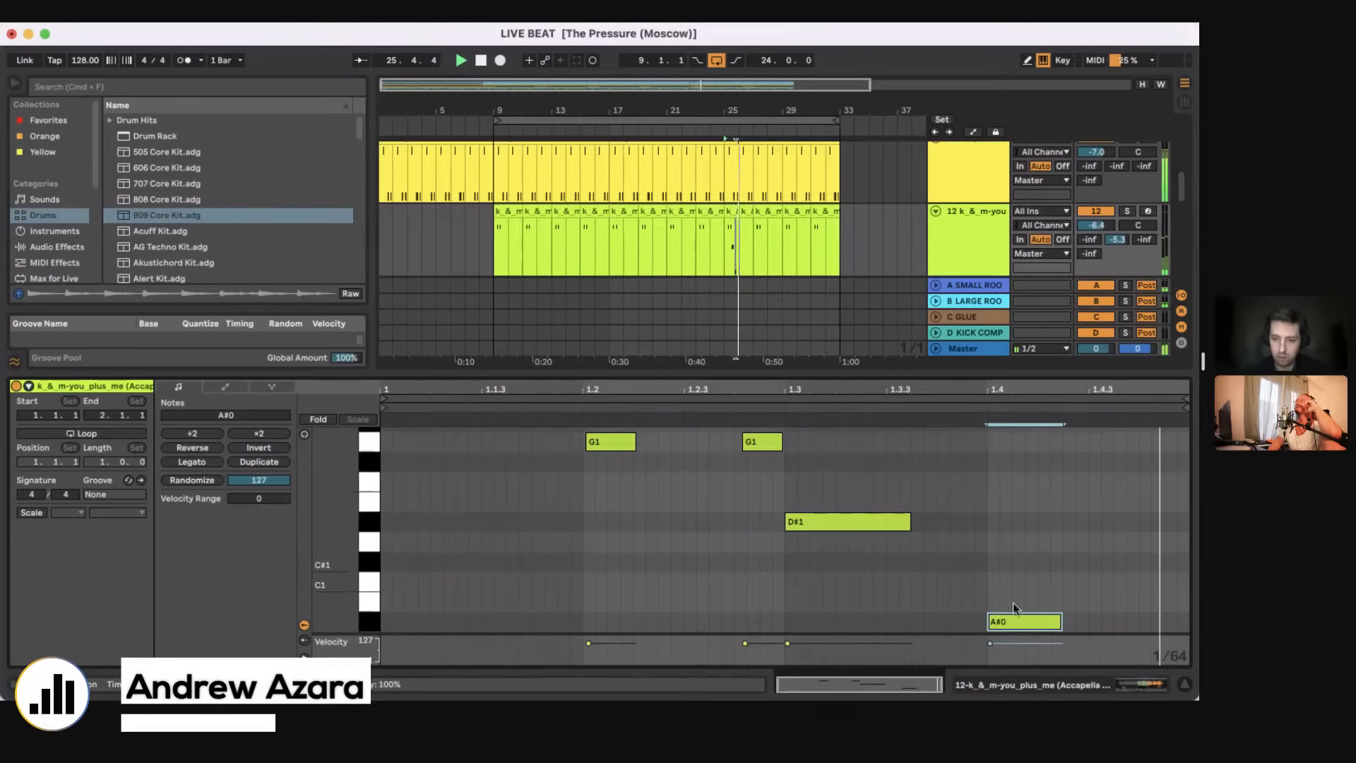
pyautogui.moveTo(1014, 622); pyautogui.dragTo(1014, 562)
# Step: Solo track 12 and delete the D#1 note on beat 1.3
pyautogui.click(1128, 211)
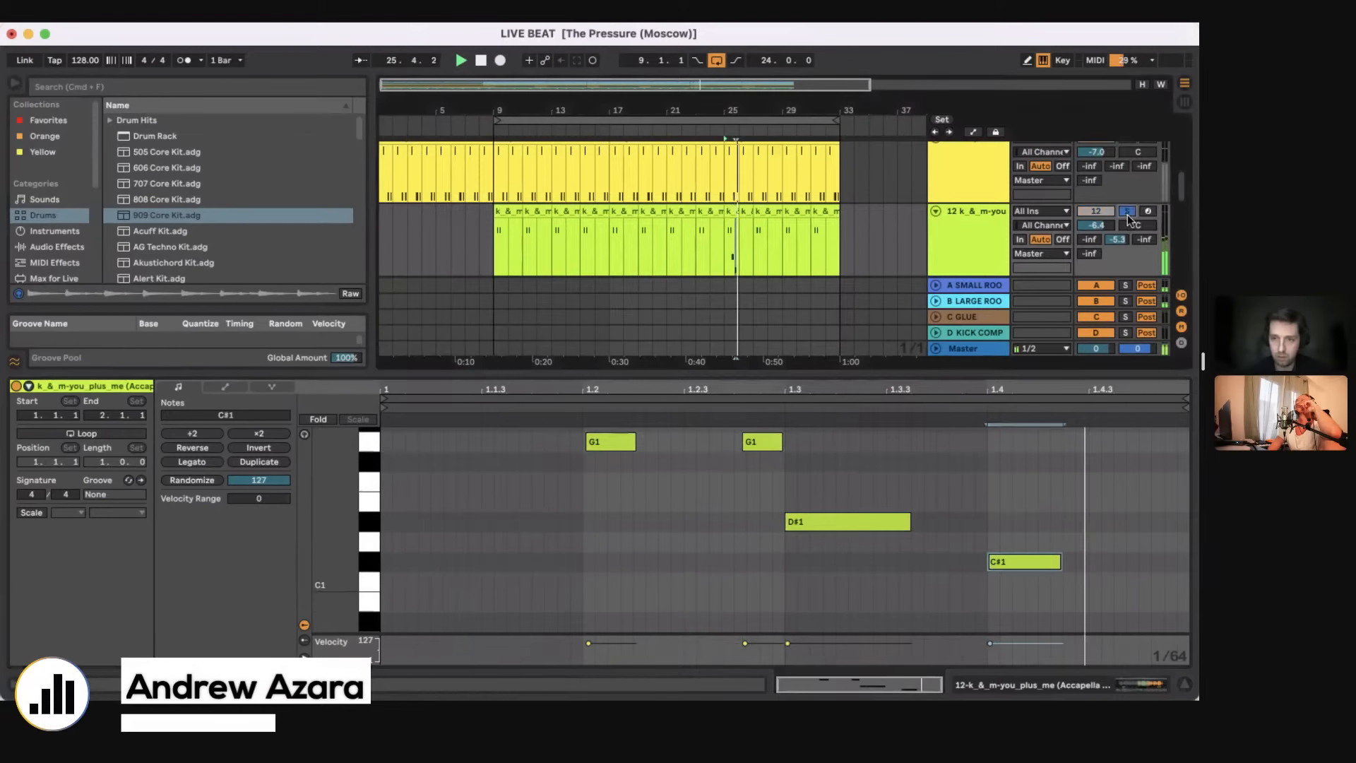
pyautogui.scroll(1, 827, 537)
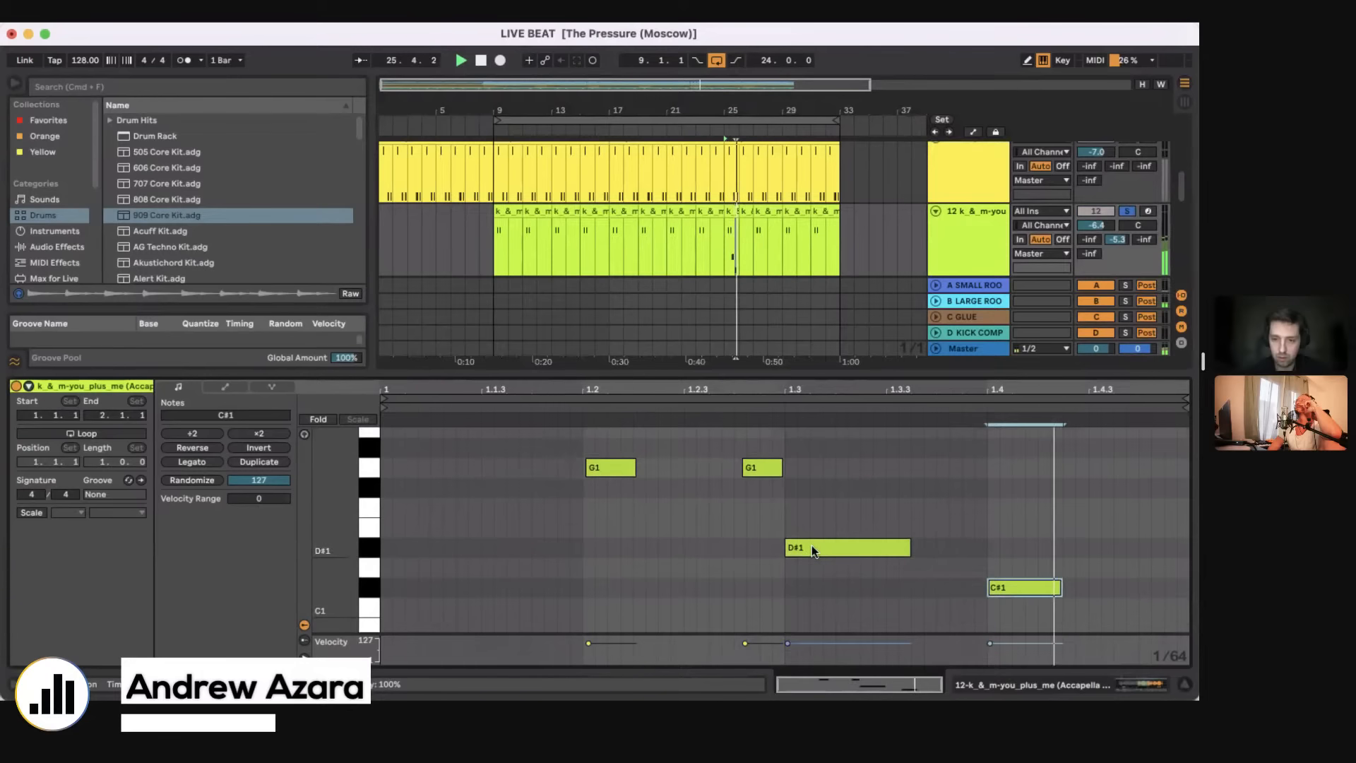
pyautogui.doubleClick(812, 546)
# Step: Duplicate the edited bar 25 clip of track 12 to bar 26 and consolidate both bars into a two-bar clip
pyautogui.moveTo(728, 249); pyautogui.dragTo(738, 249)
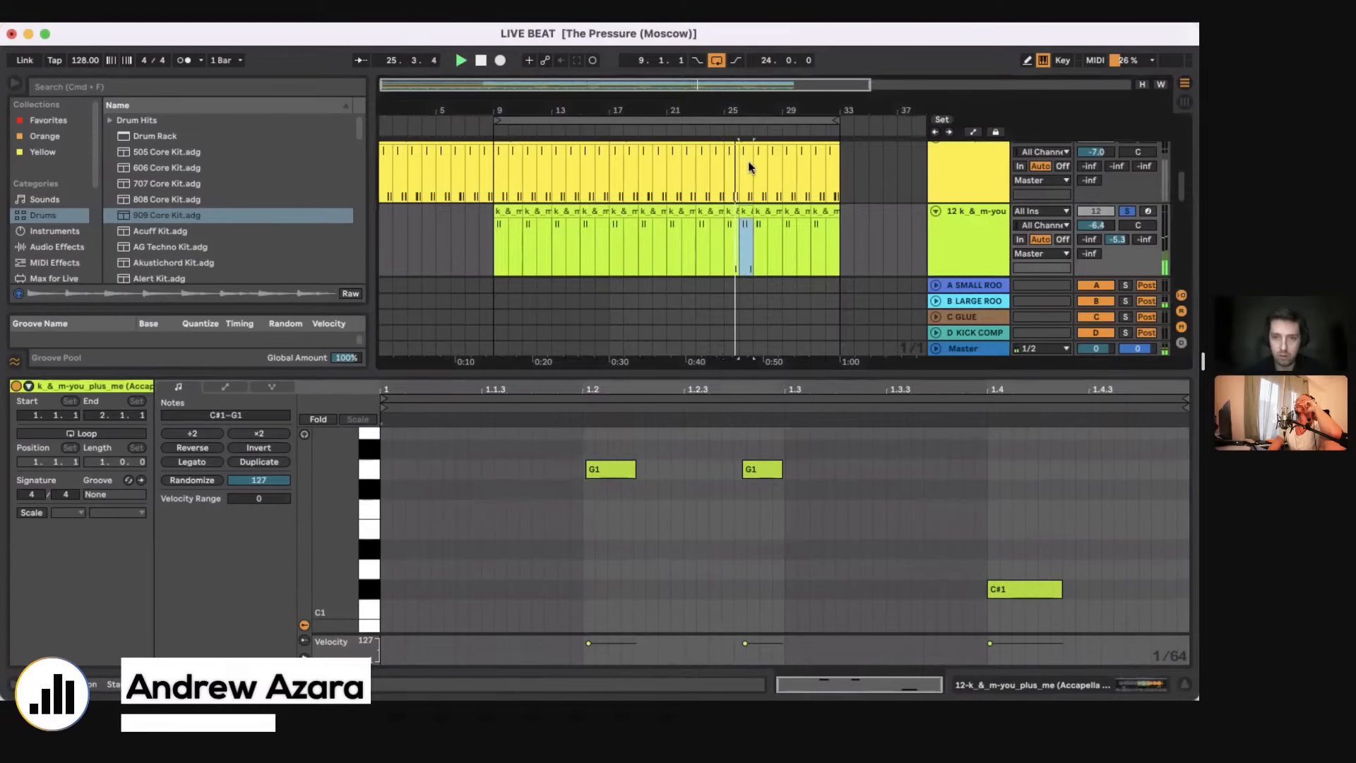
pyautogui.moveTo(740, 110); pyautogui.dragTo(740, 159)
pyautogui.press('space')
pyautogui.moveTo(713, 250); pyautogui.dragTo(771, 218)
pyautogui.click(771, 216)
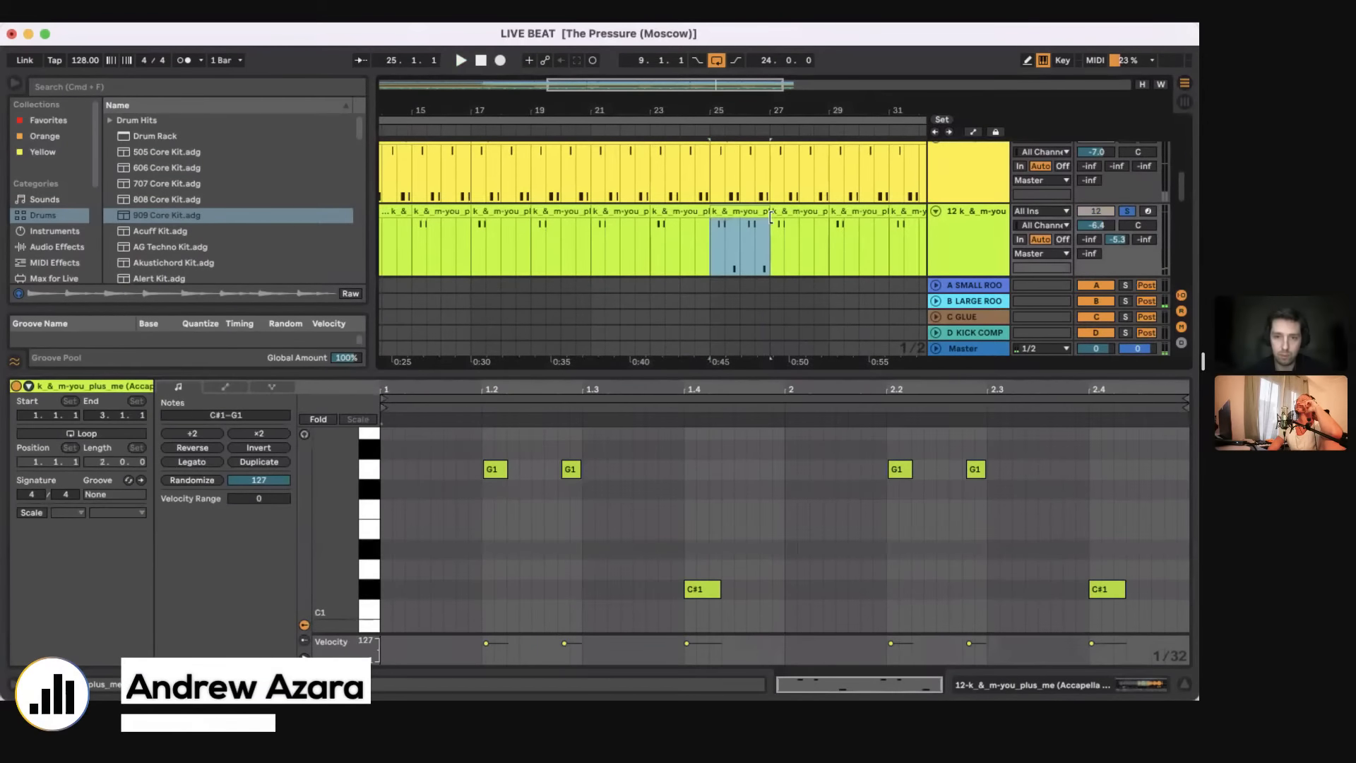
pyautogui.scroll(3, 734, 502)
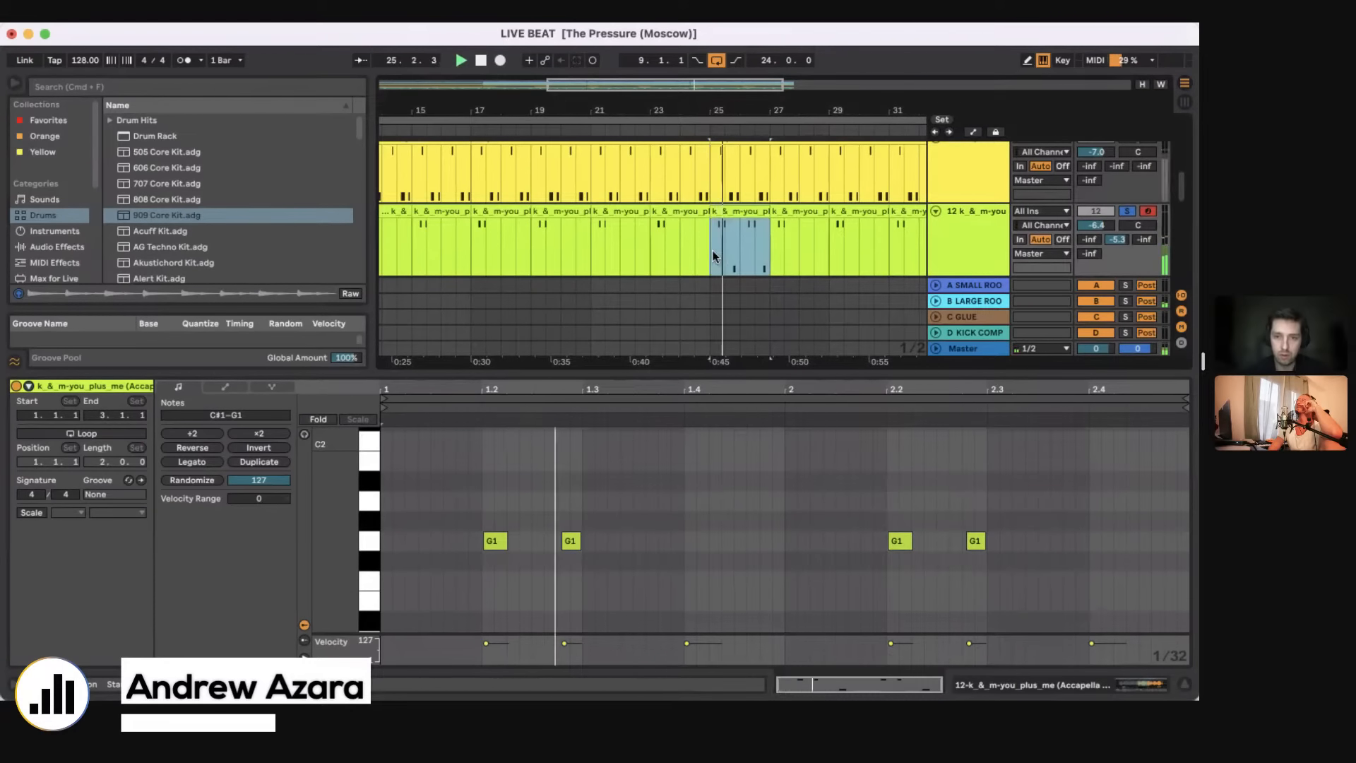
# Step: Duplicate the two-bar vocal clip at bar 25 of track 12 until it fills the track to bar 33
pyautogui.moveTo(716, 254); pyautogui.dragTo(767, 215)
pyautogui.press('super+d')
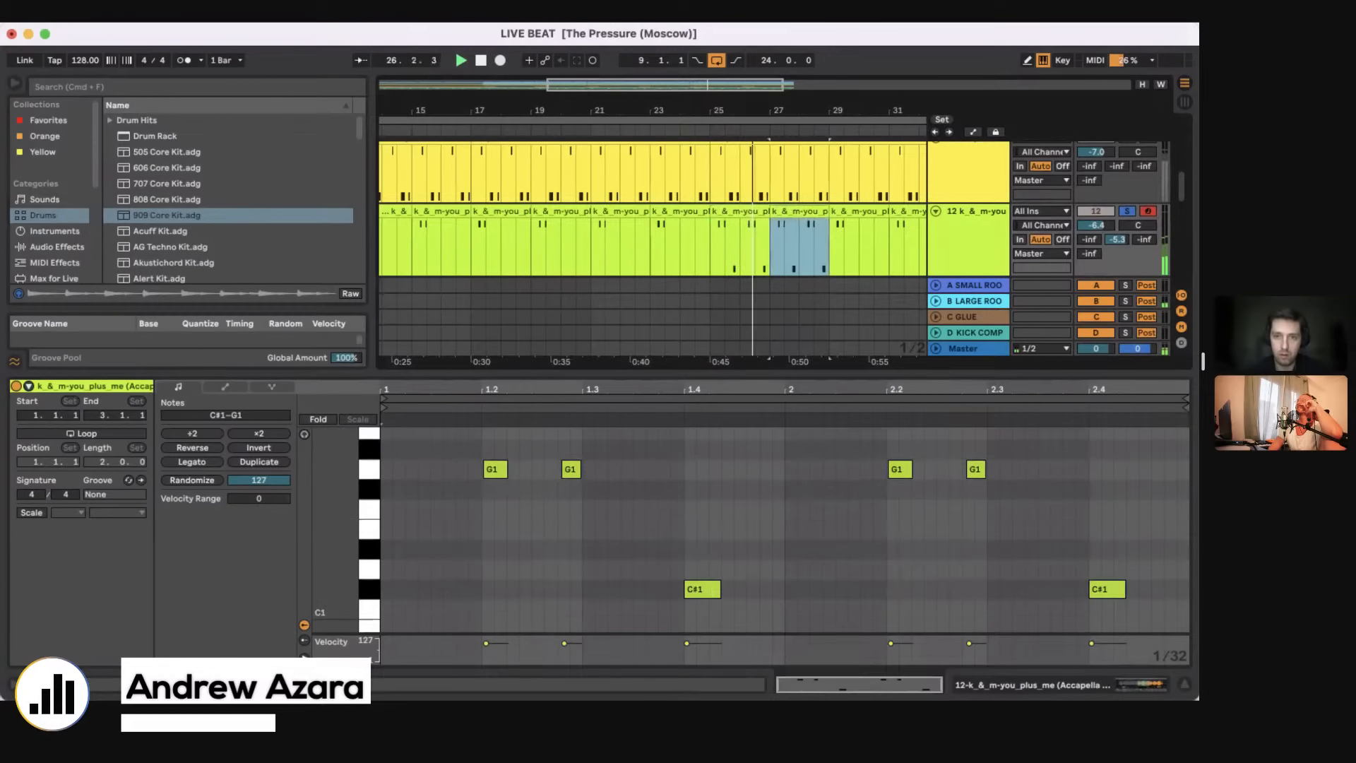
pyautogui.scroll(-5, 766, 219)
pyautogui.press('super+d')
pyautogui.press('super+d')
# Step: Paste the edited two-bar vocal clip repeatedly on track 12 from bar 9 to replace the older clips
pyautogui.click(490, 261)
pyautogui.press('super+v')
pyautogui.press('super+v')
pyautogui.press('super+v')
pyautogui.press('super+v')
pyautogui.press('super+v')
pyautogui.press('super+v')
pyautogui.press('super+v')
pyautogui.press('super+v')
pyautogui.press('super+v')
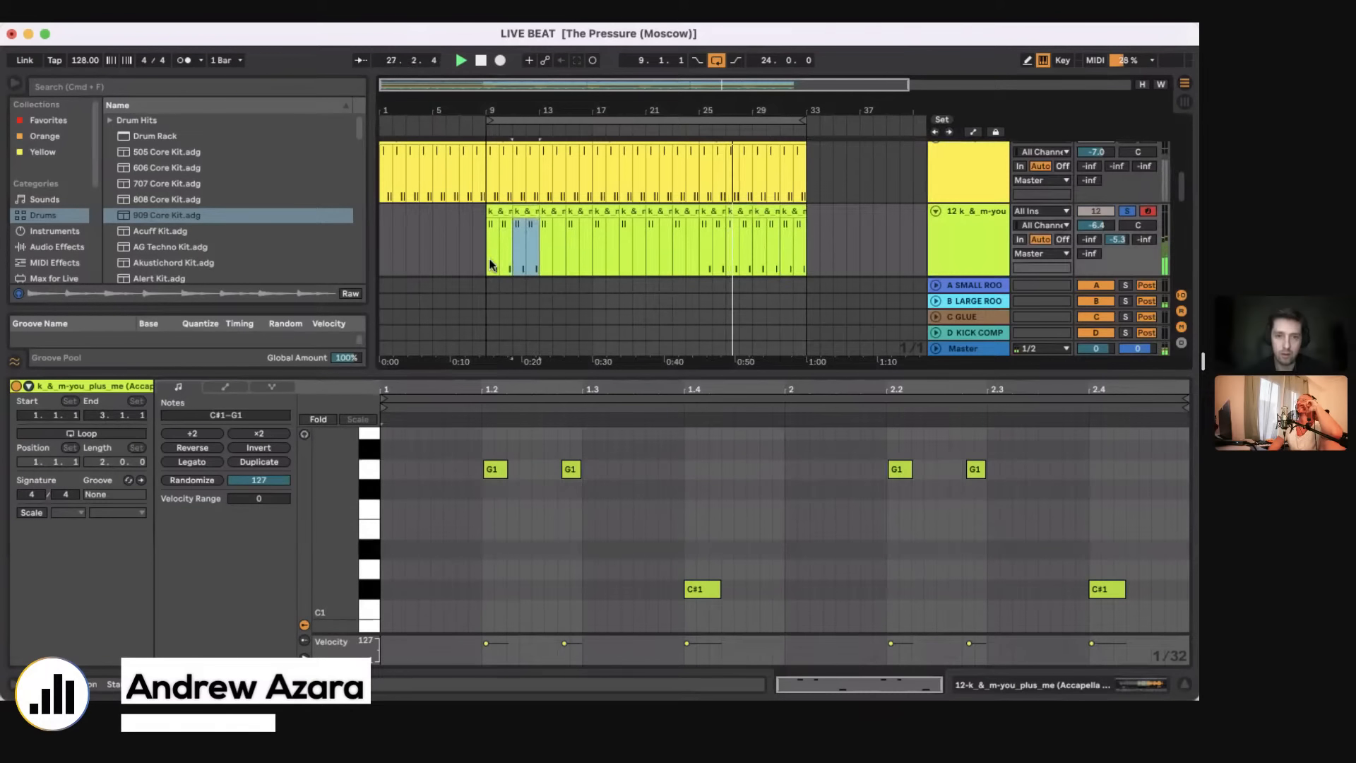
pyautogui.click(485, 268)
# Step: Stop playback, take track 12 out of solo and set its volume to -3.8 dB
pyautogui.press('space')
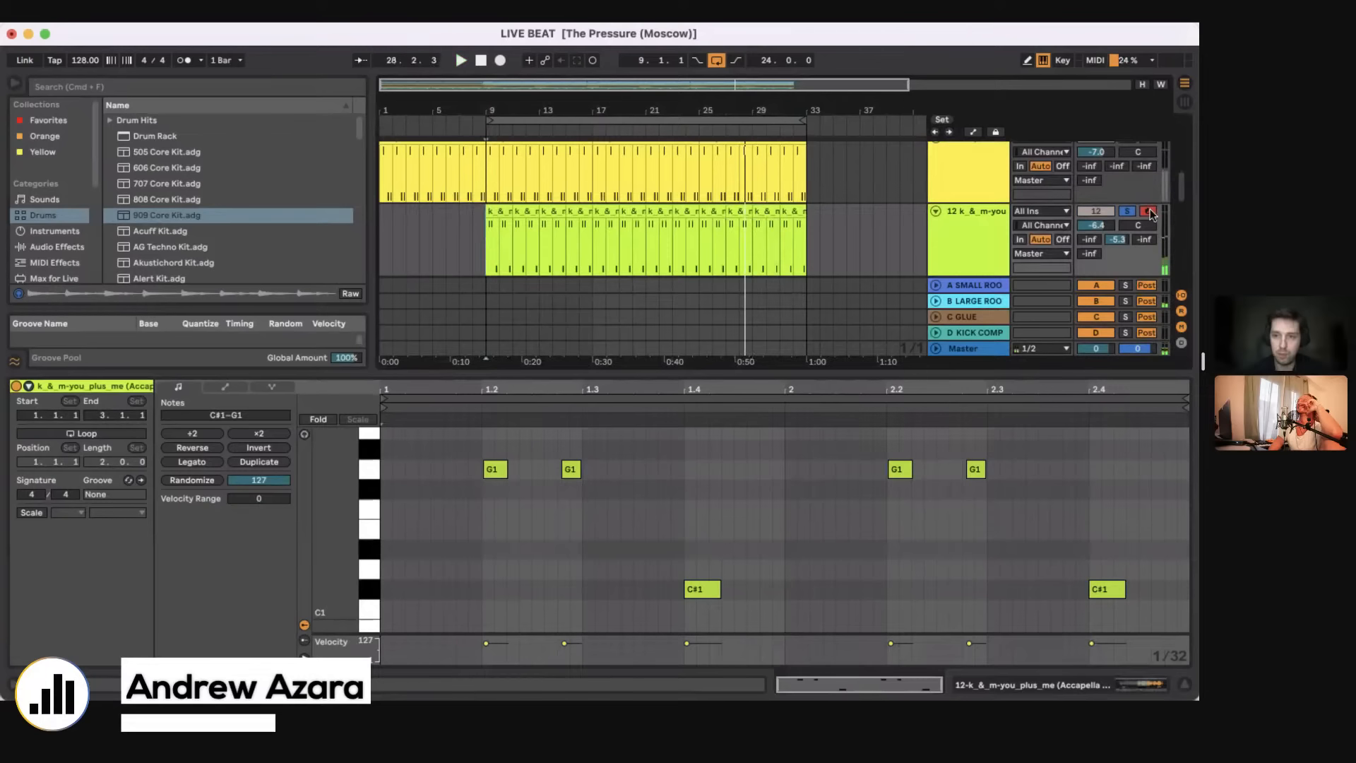
pyautogui.click(1132, 210)
pyautogui.moveTo(1099, 224); pyautogui.dragTo(1098, 210)
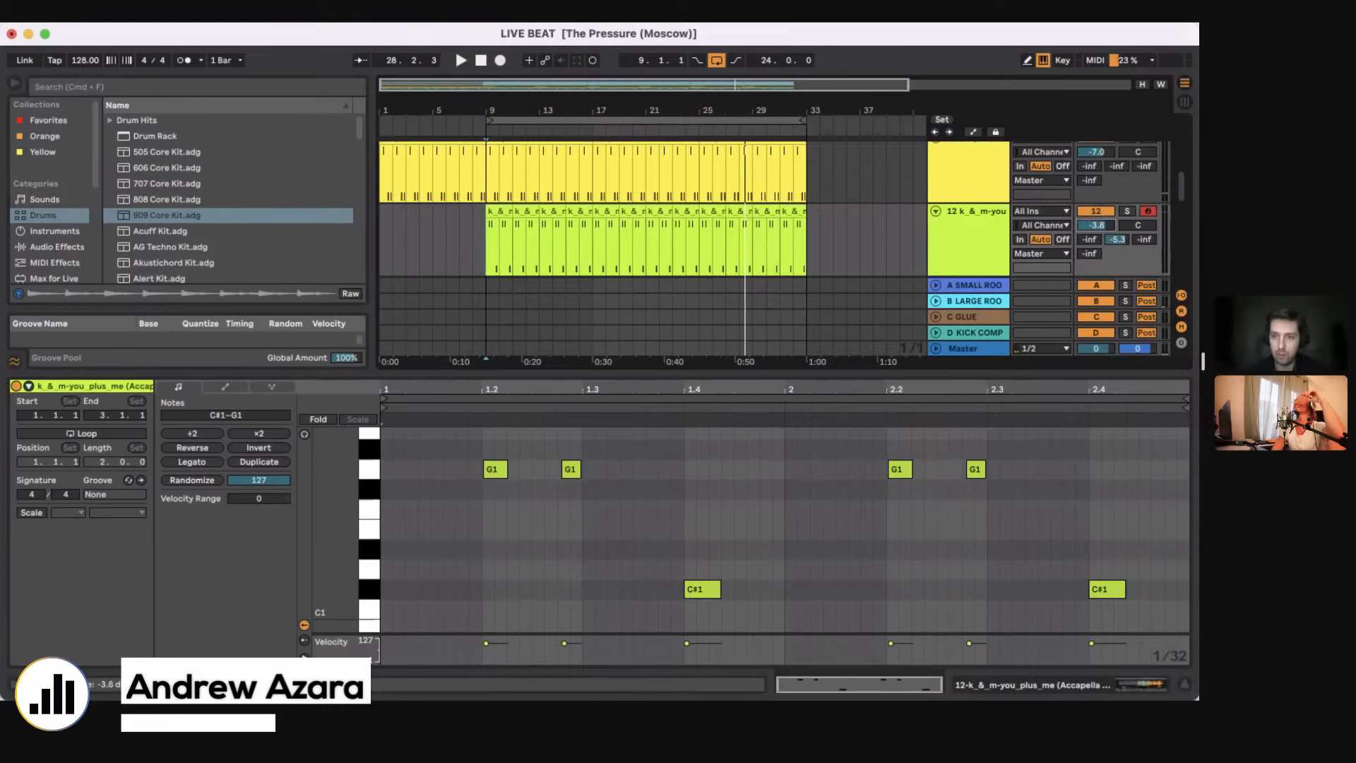
# Step: Consolidate track 12's vocal clips between bars 9 and 17 into one clip and duplicate it twice to bar 33
pyautogui.press('space')
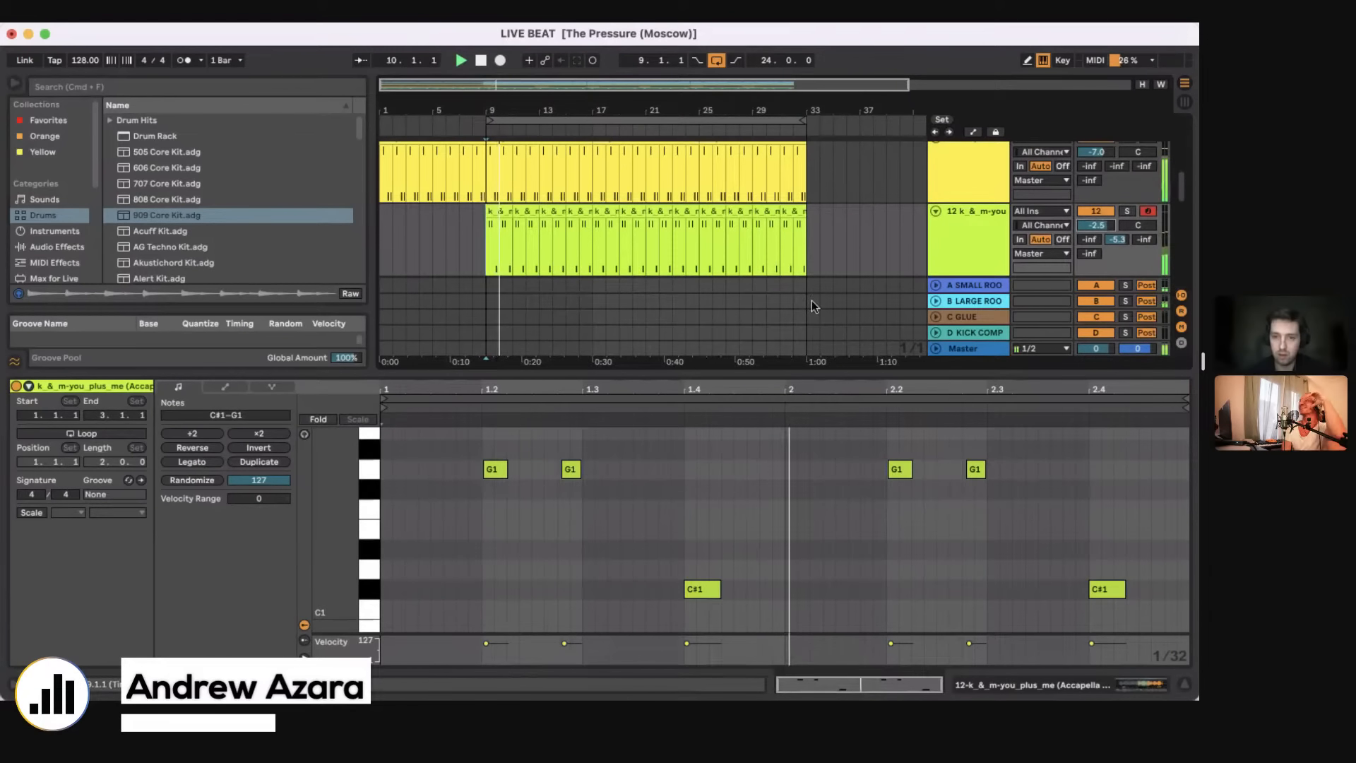
pyautogui.doubleClick(757, 370)
pyautogui.scroll(-5, 758, 370)
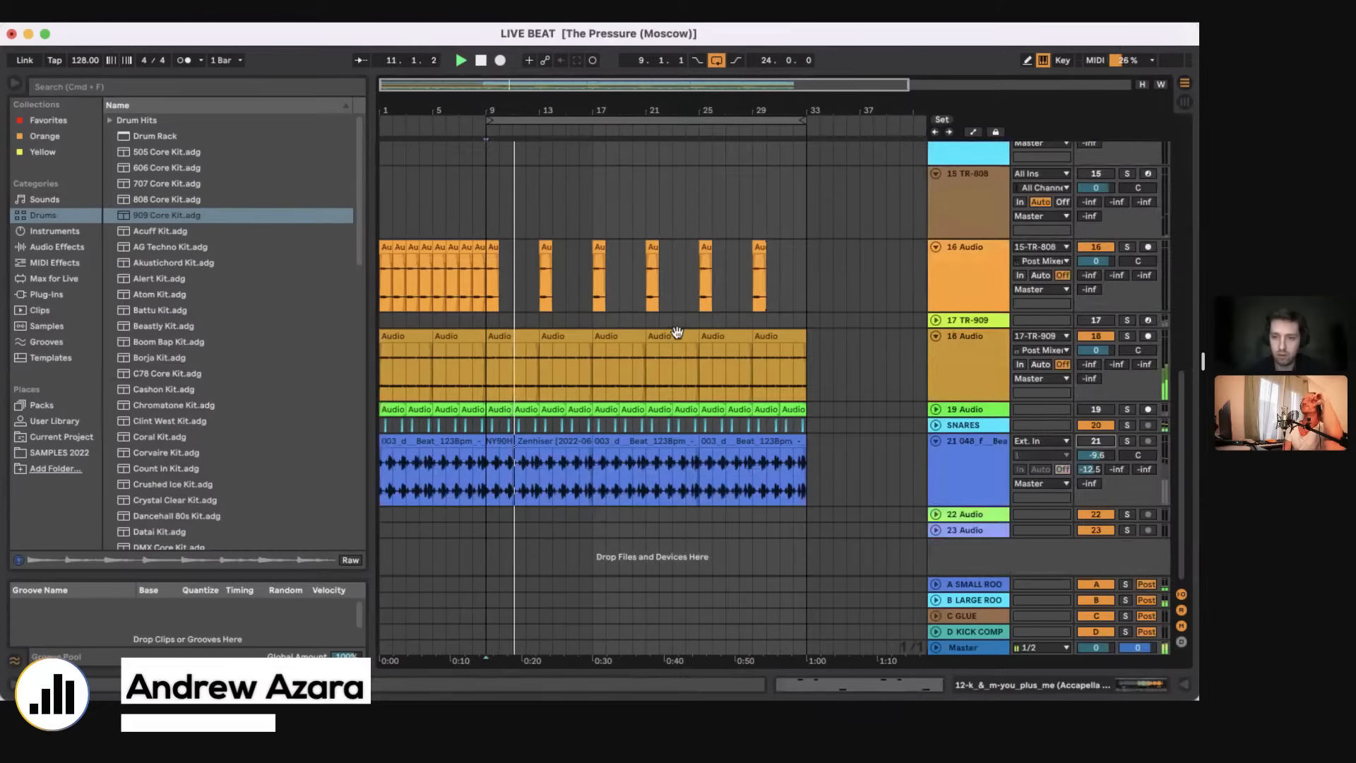
pyautogui.scroll(5, 642, 306)
pyautogui.moveTo(603, 260); pyautogui.dragTo(589, 260)
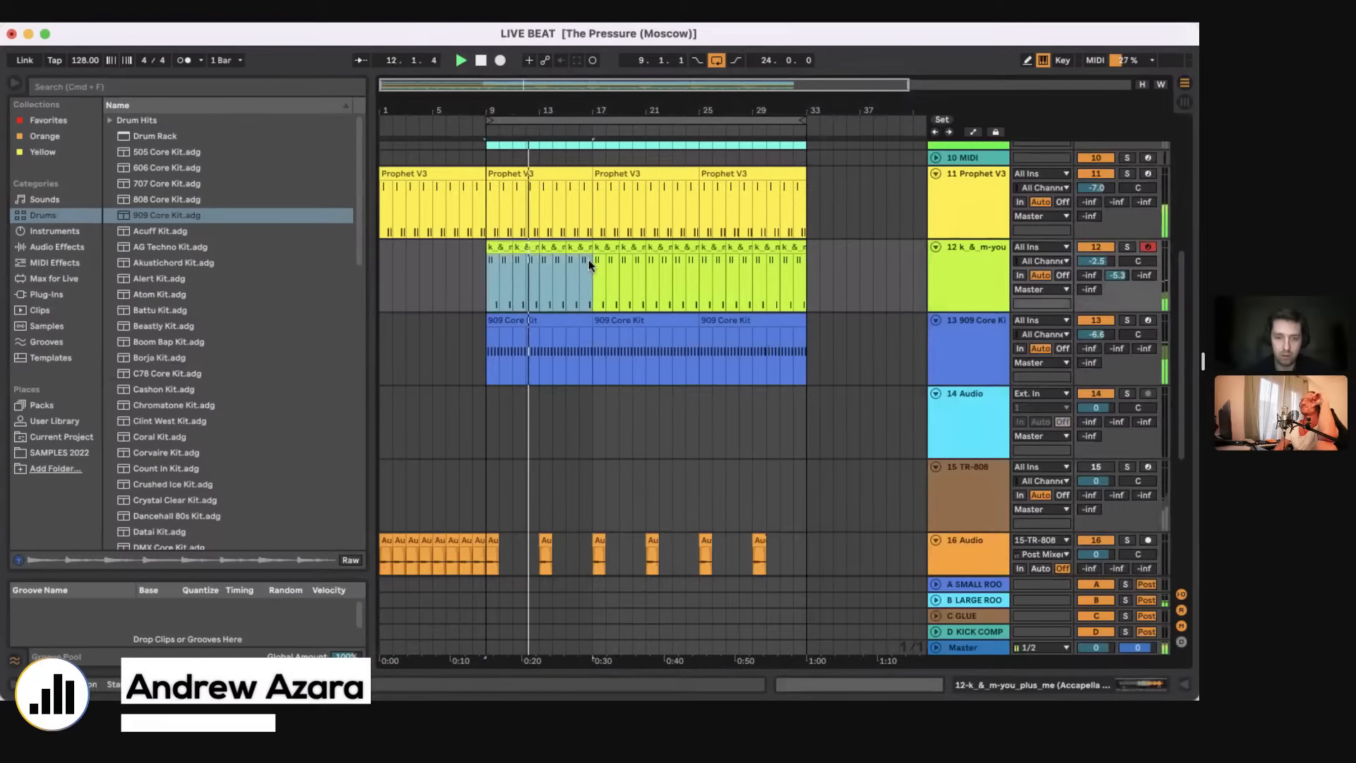
pyautogui.press('super+j')
pyautogui.press('super+d')
pyautogui.press('super+d')
# Step: Set track 12's volume to -7.4 dB and consolidate its vocal clips from bar 9 to bar 33 into one clip
pyautogui.click(475, 286)
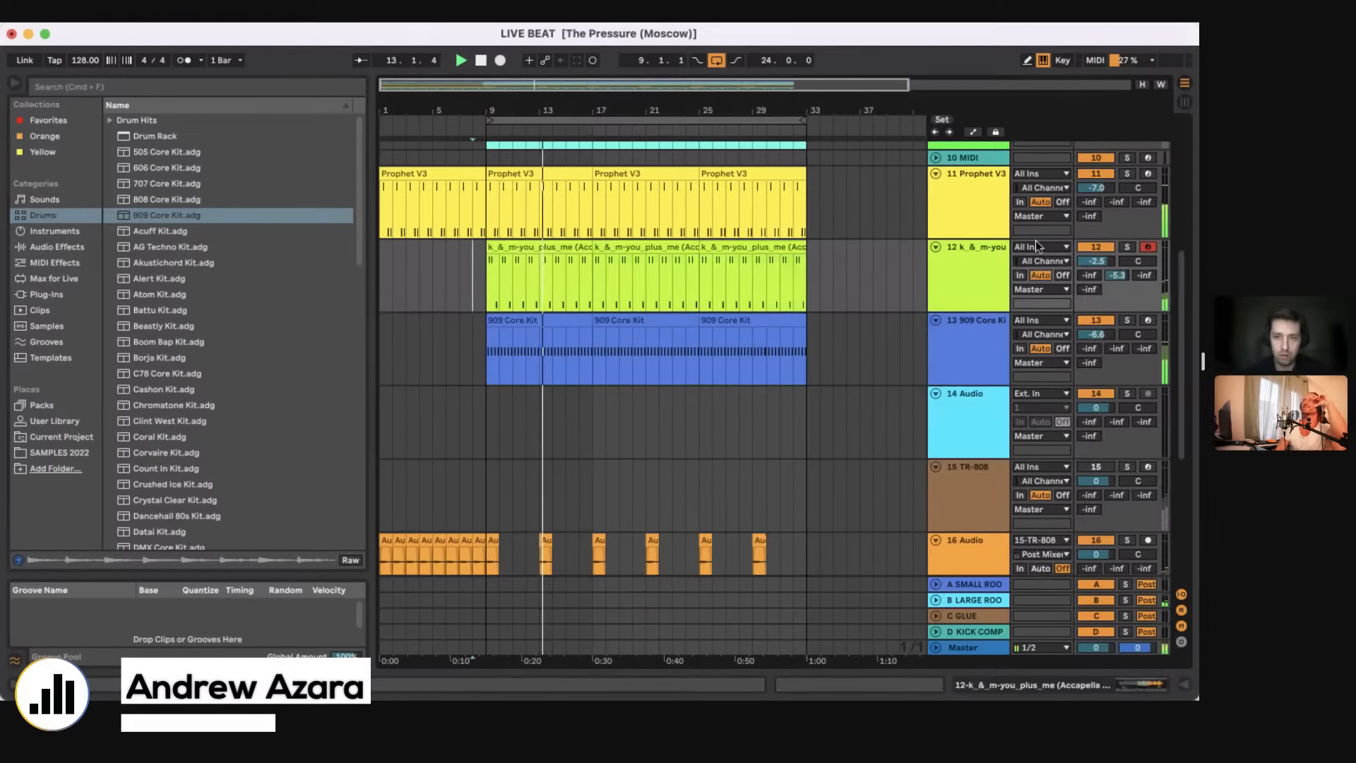
pyautogui.moveTo(495, 297); pyautogui.dragTo(817, 274)
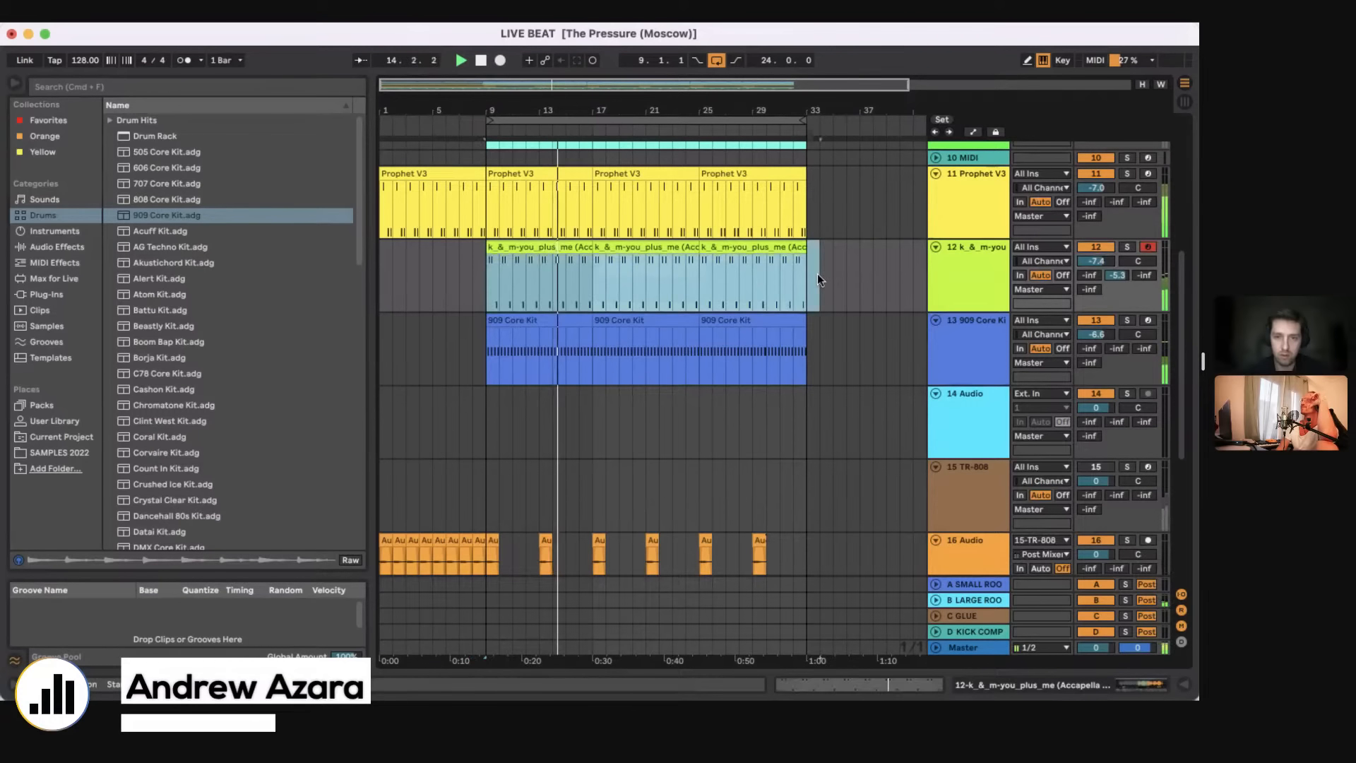
pyautogui.press('super+j')
# Step: Open the bar 9 ZENOLOGY clip on track 8, arm the track to audition its sound and stop playback
pyautogui.scroll(8, 811, 279)
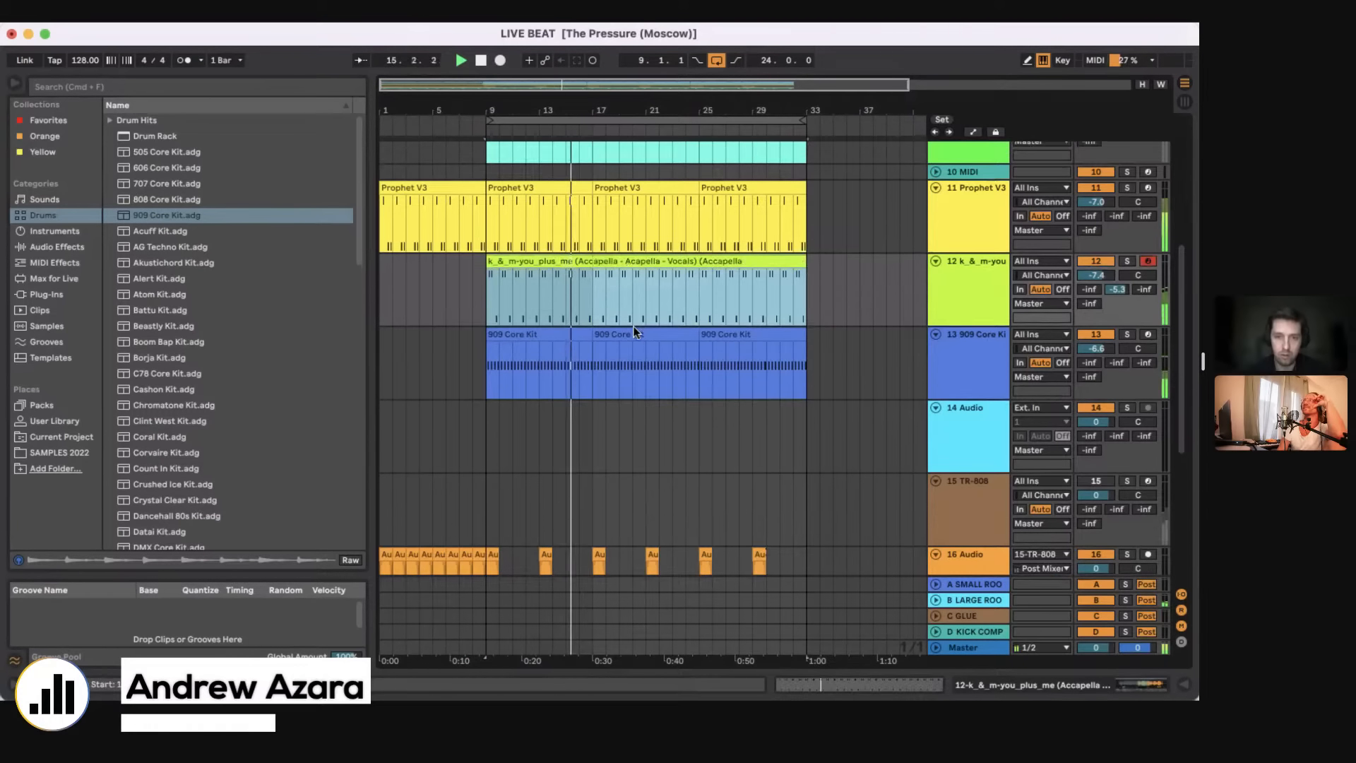
pyautogui.click(567, 269)
pyautogui.doubleClick(567, 269)
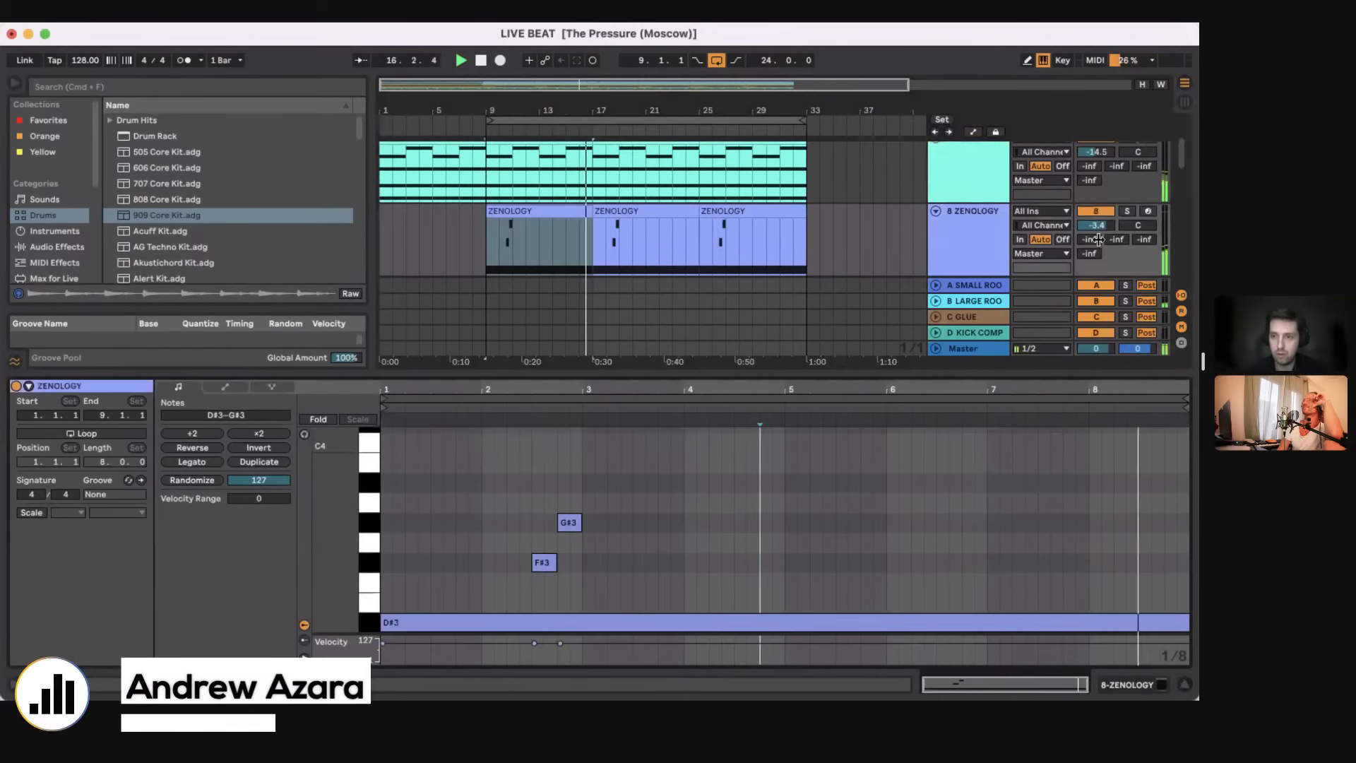
pyautogui.click(1148, 211)
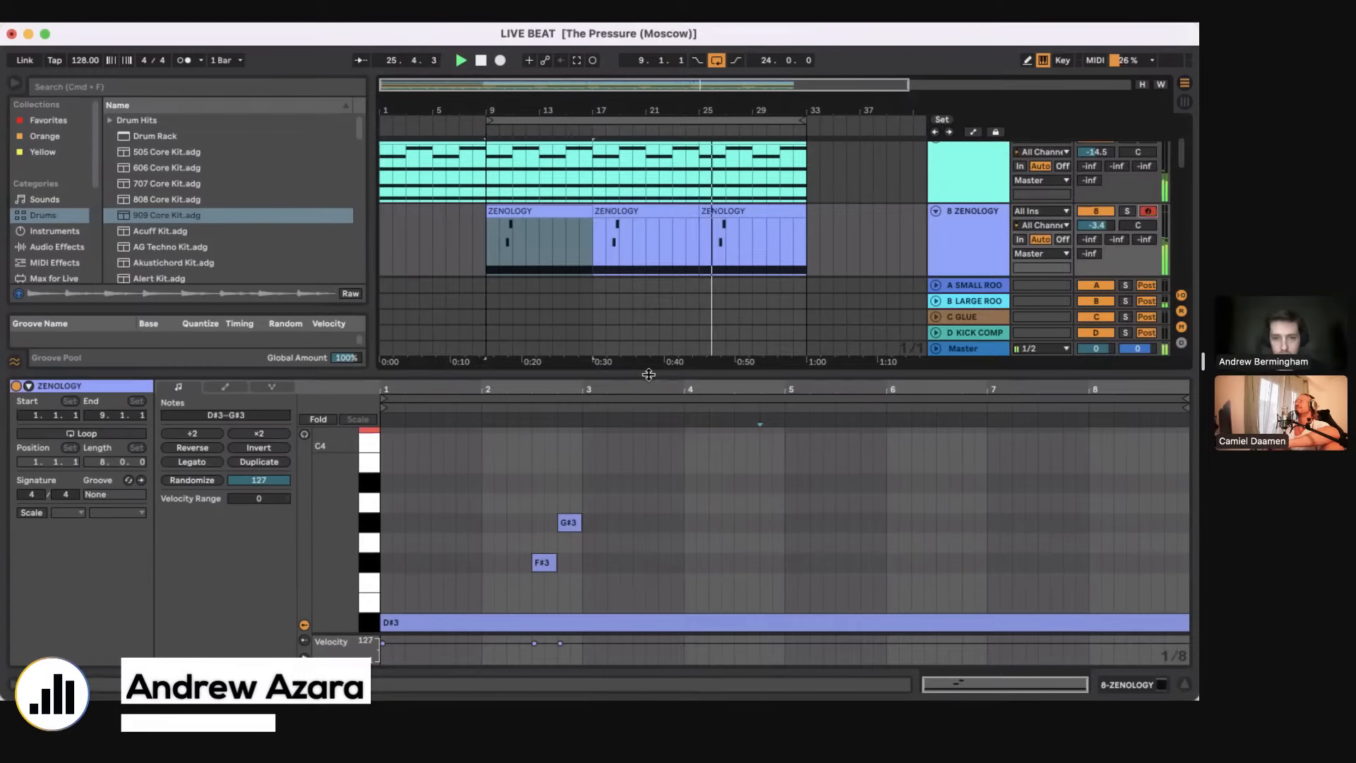
pyautogui.press('space')
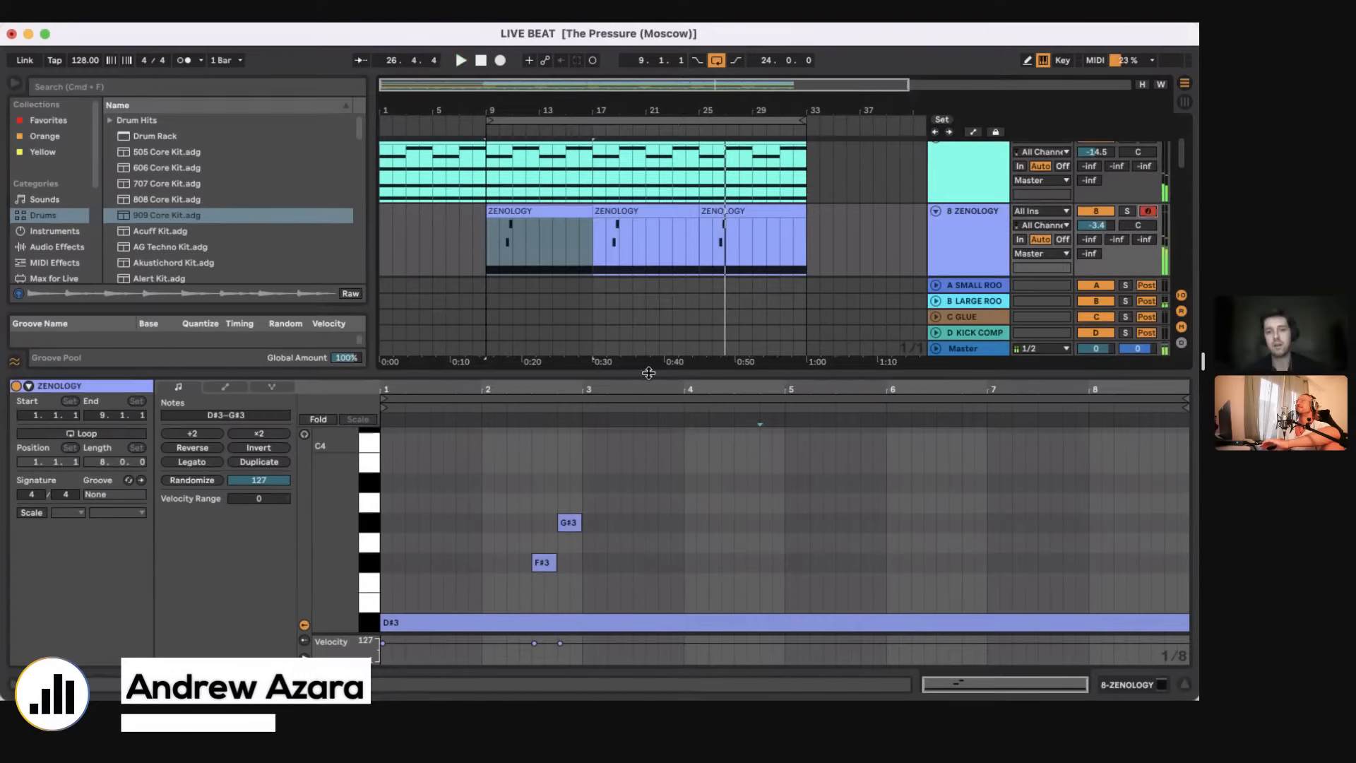
# Step: Solo vocal track 12 and display the full waveform of the sample in its Simpler device
pyautogui.press('super+alt+l')
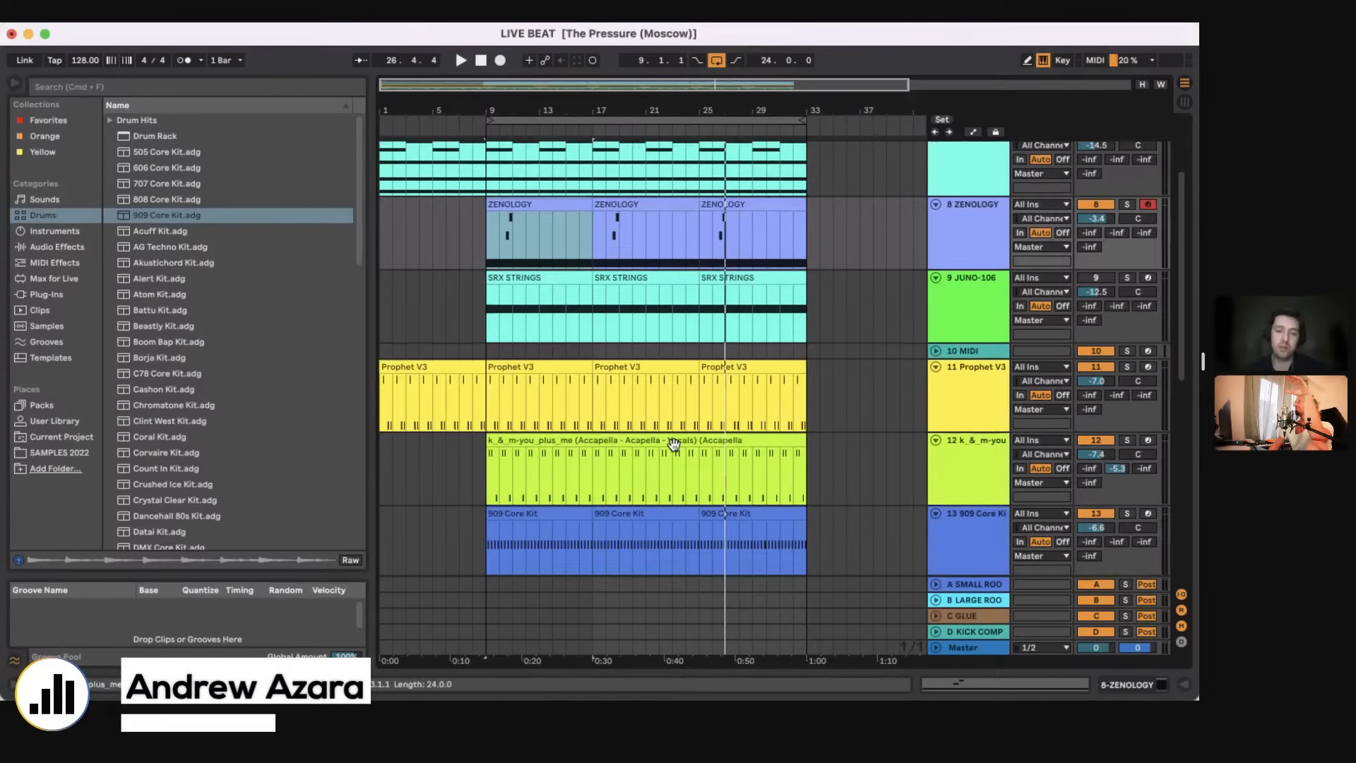
pyautogui.scroll(-4, 673, 444)
pyautogui.scroll(5, 674, 445)
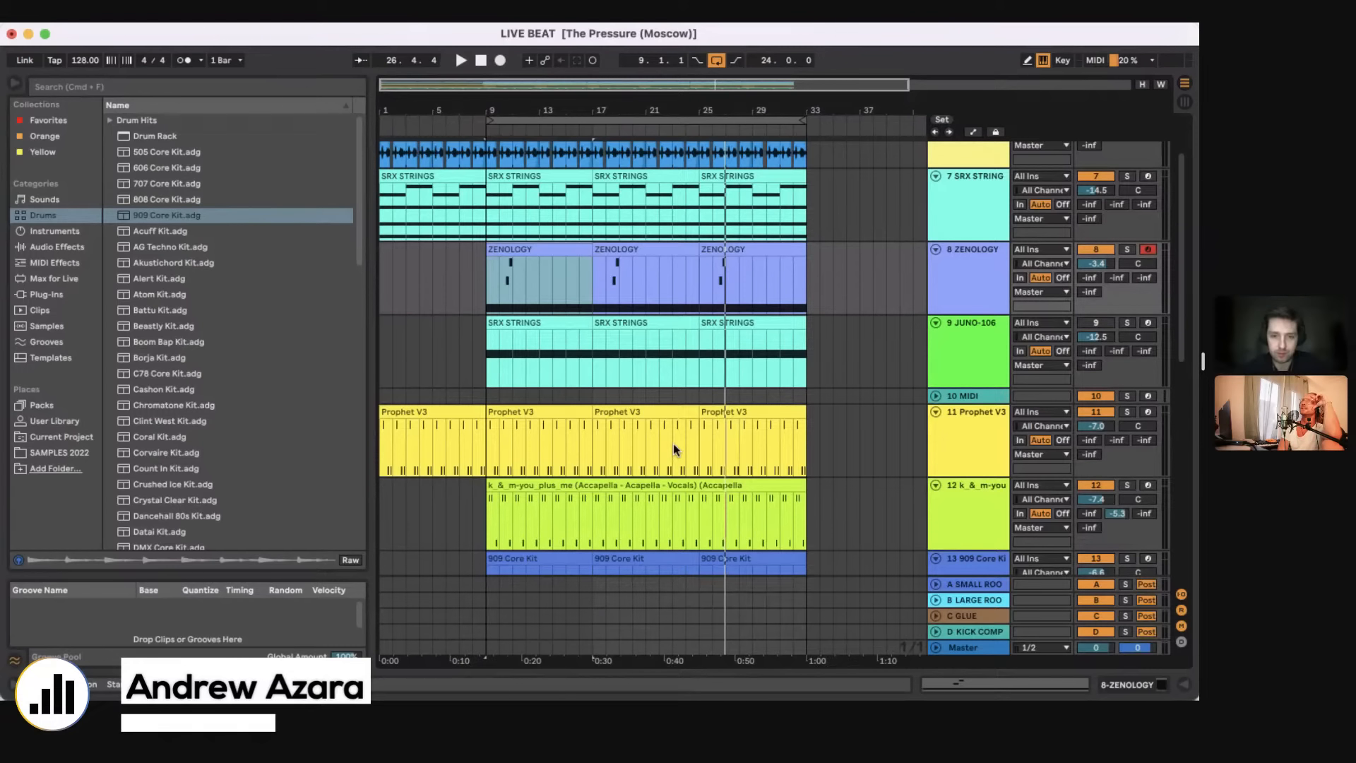
pyautogui.click(620, 486)
pyautogui.click(1128, 485)
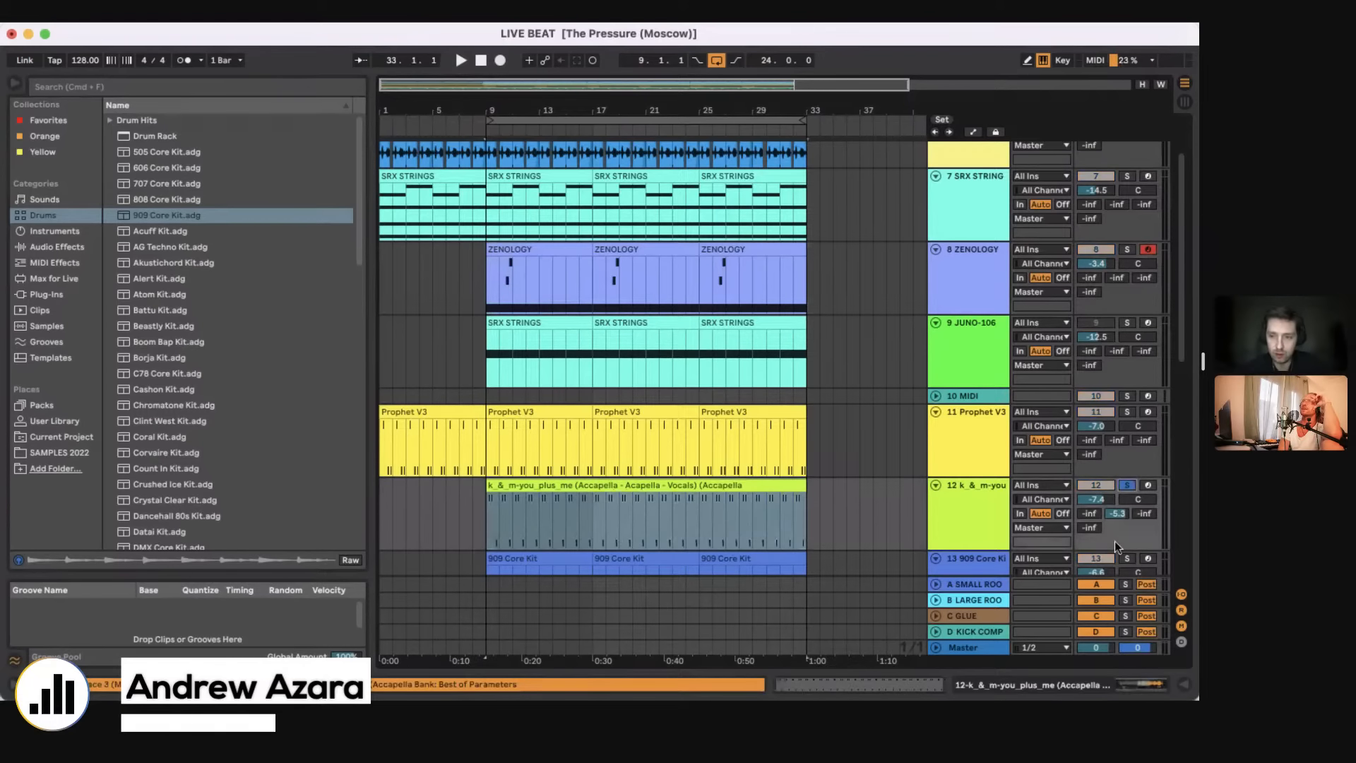
pyautogui.click(1122, 688)
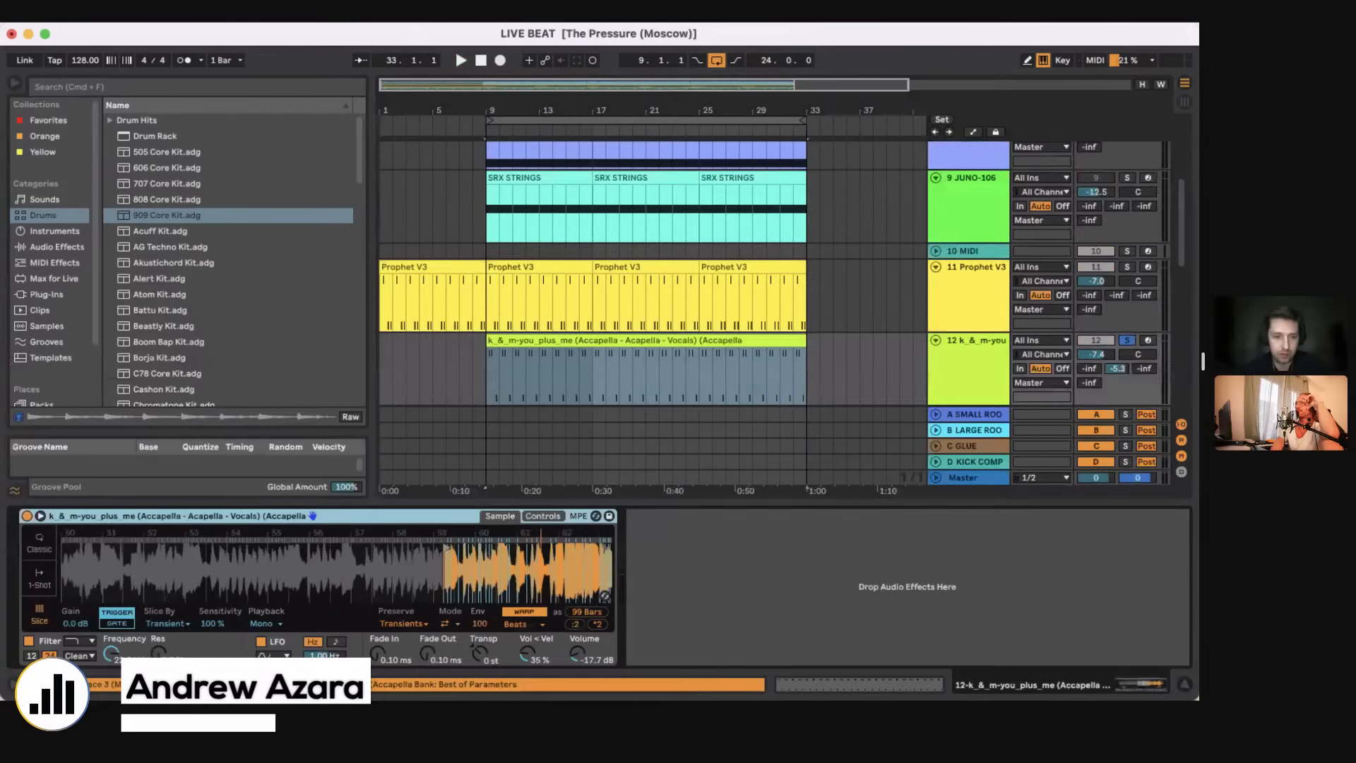
pyautogui.moveTo(442, 580); pyautogui.dragTo(412, 568)
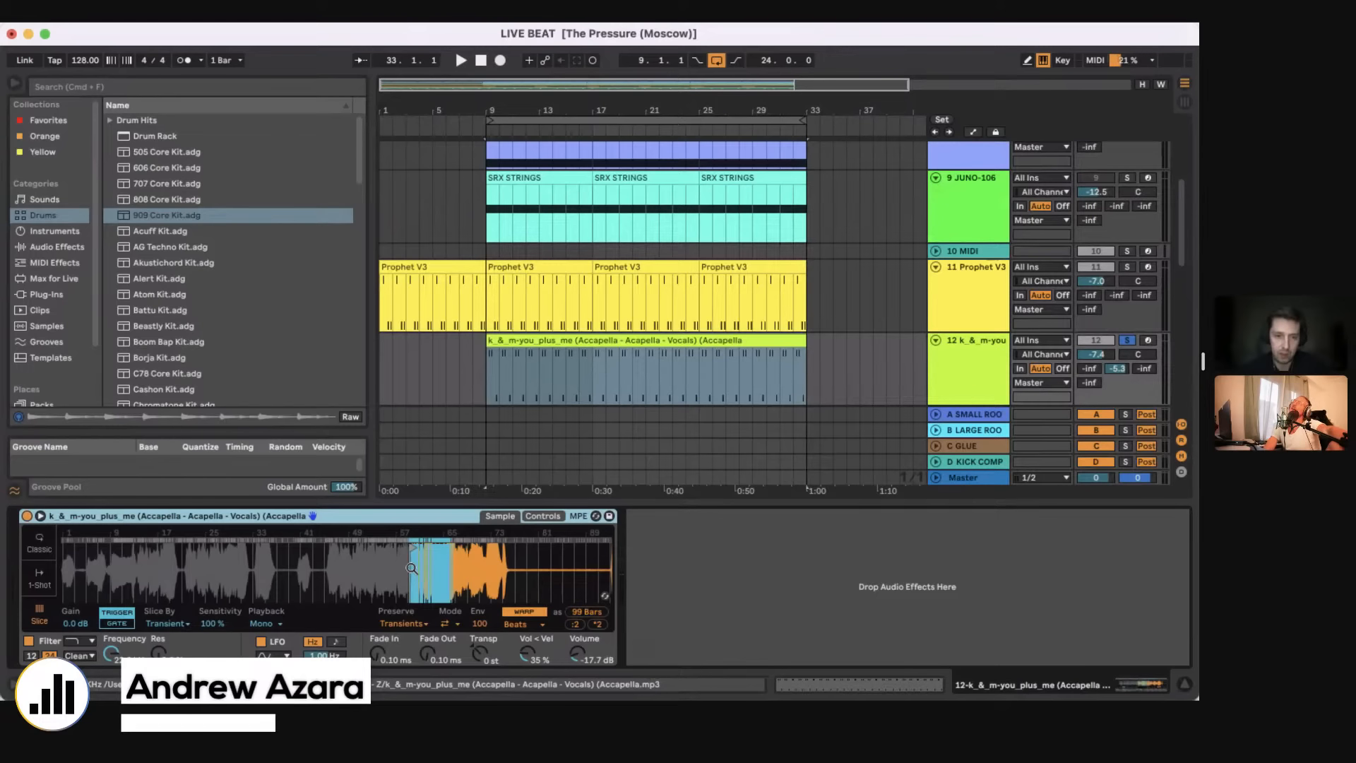
# Step: Arm track 12 and shift the sample's start back to about bar 22 of the vocal
pyautogui.click(1147, 341)
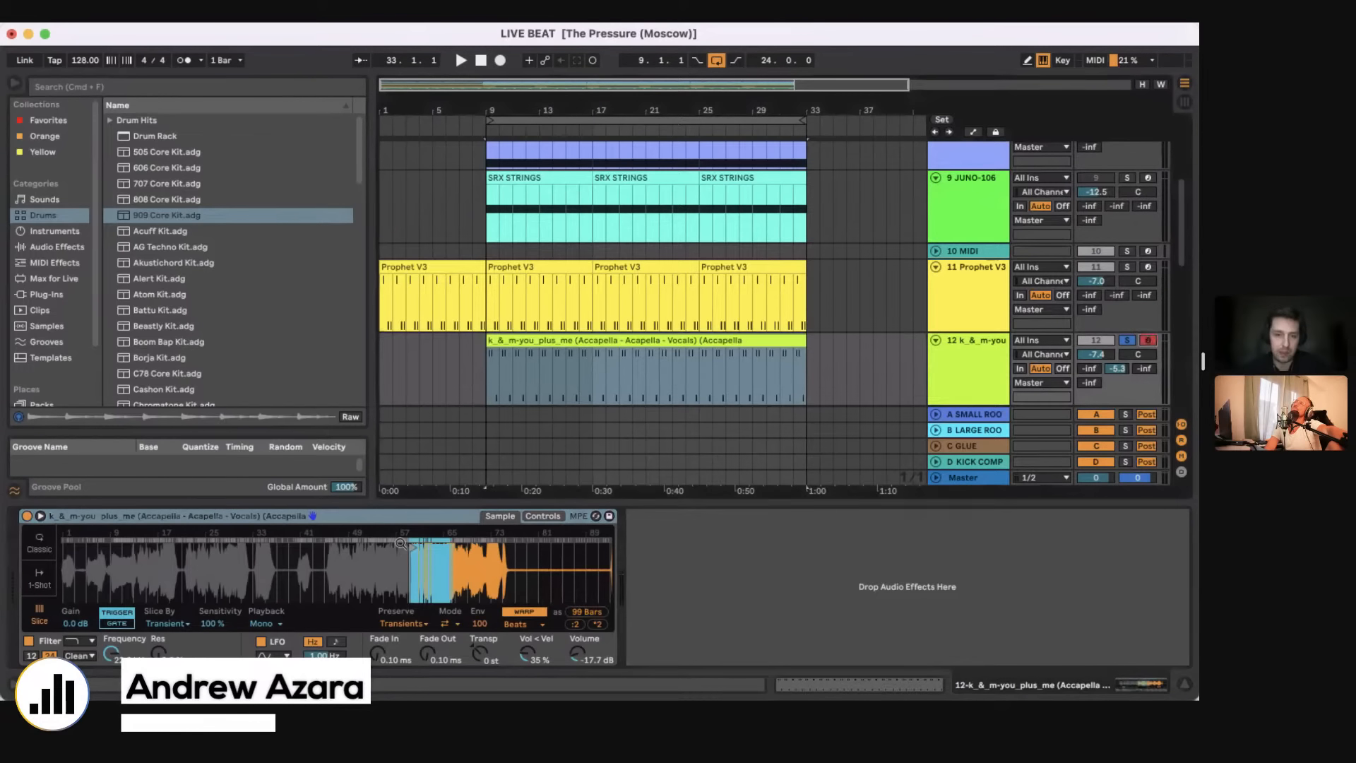
pyautogui.moveTo(400, 543); pyautogui.dragTo(192, 556)
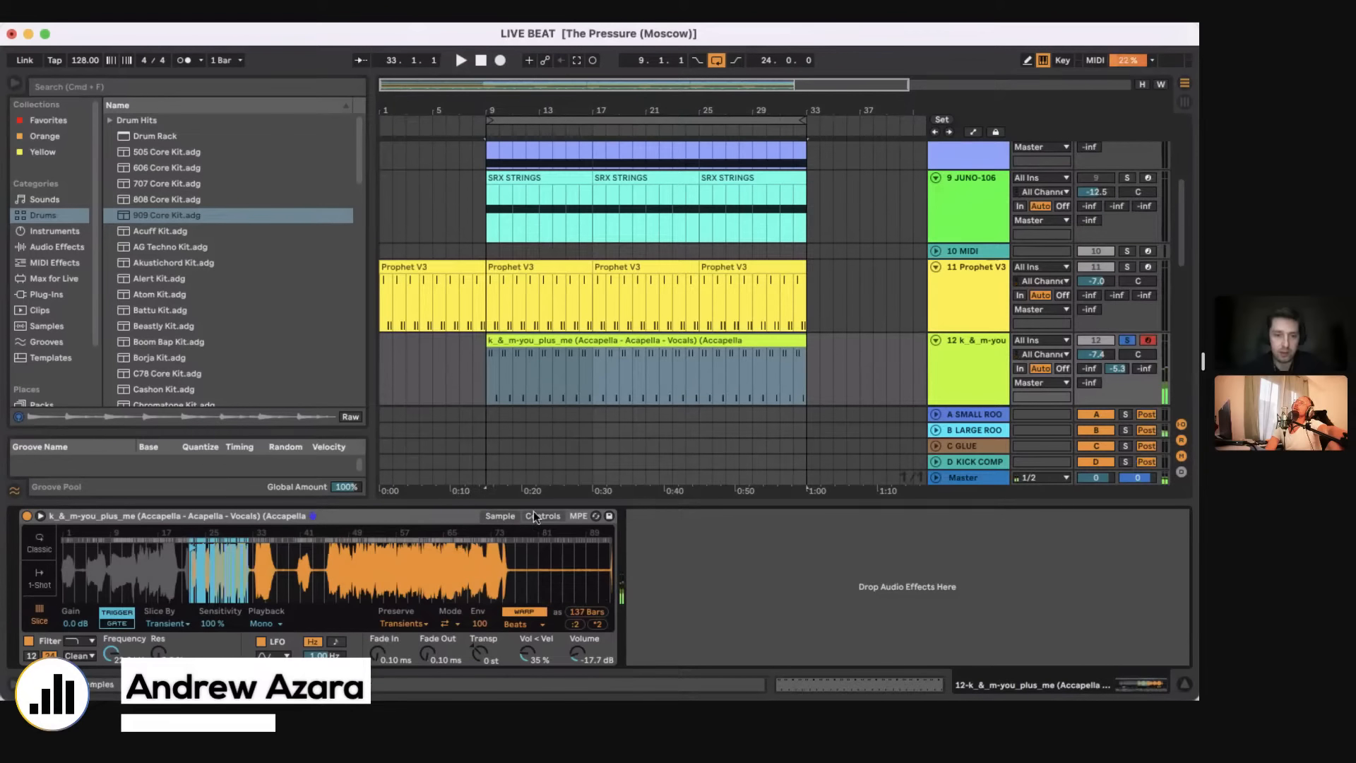
pyautogui.moveTo(215, 586); pyautogui.dragTo(260, 571)
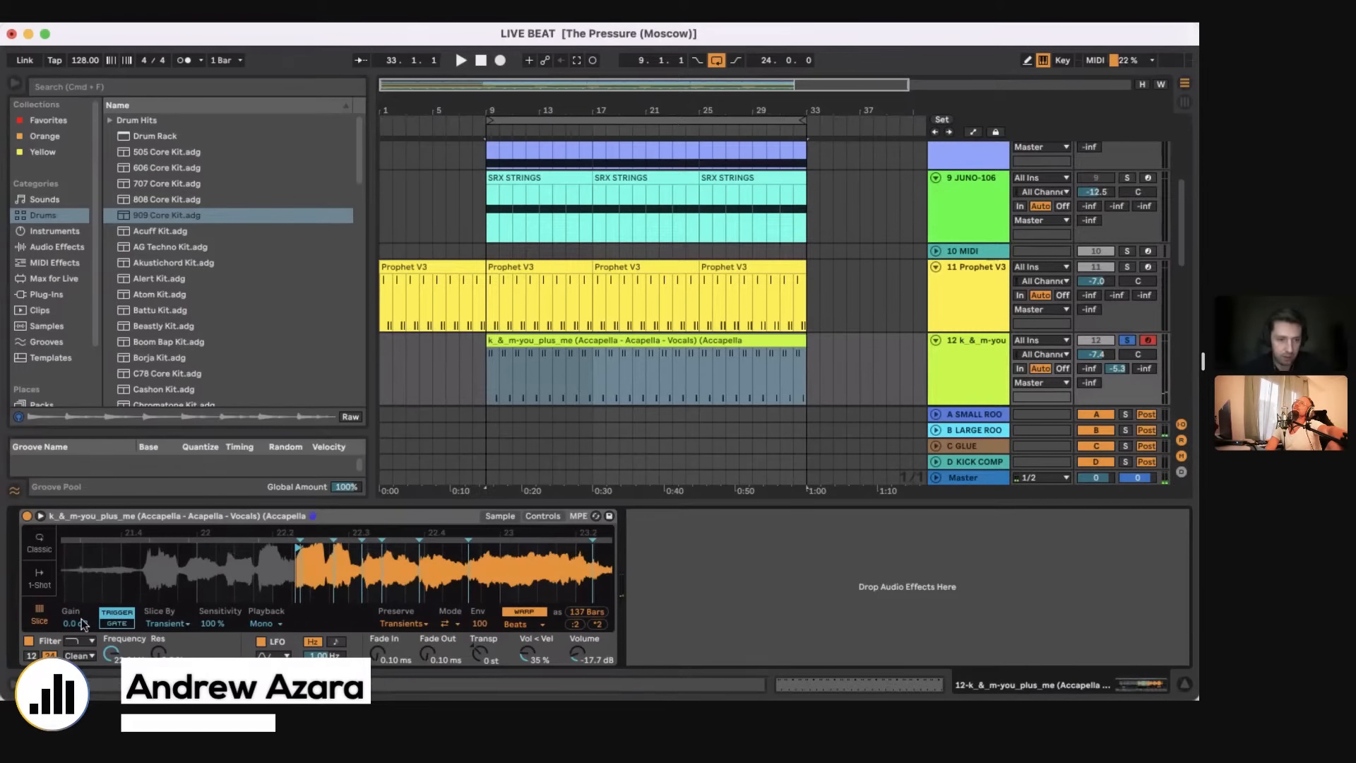
# Step: Look through the sampler's control settings and set the transient slicing sensitivity to 97 %
pyautogui.click(499, 517)
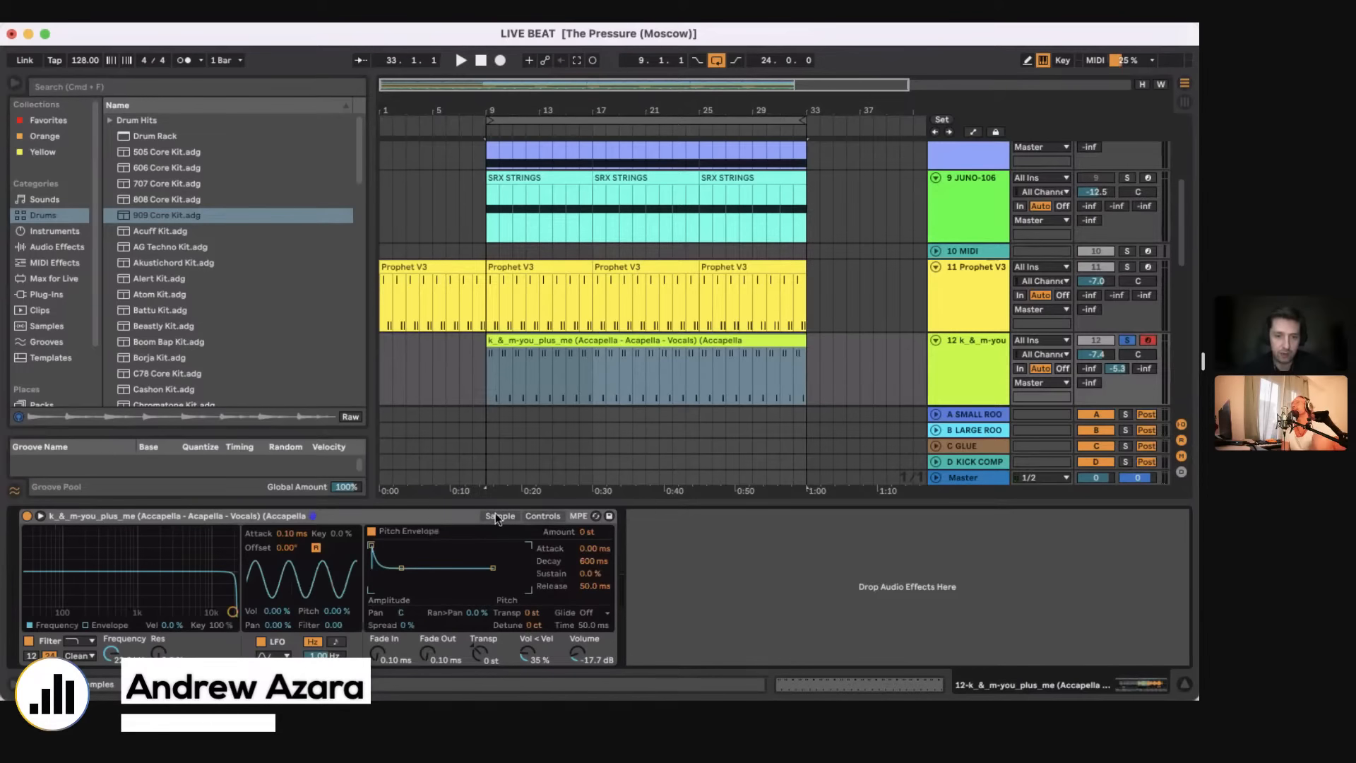
pyautogui.click(499, 516)
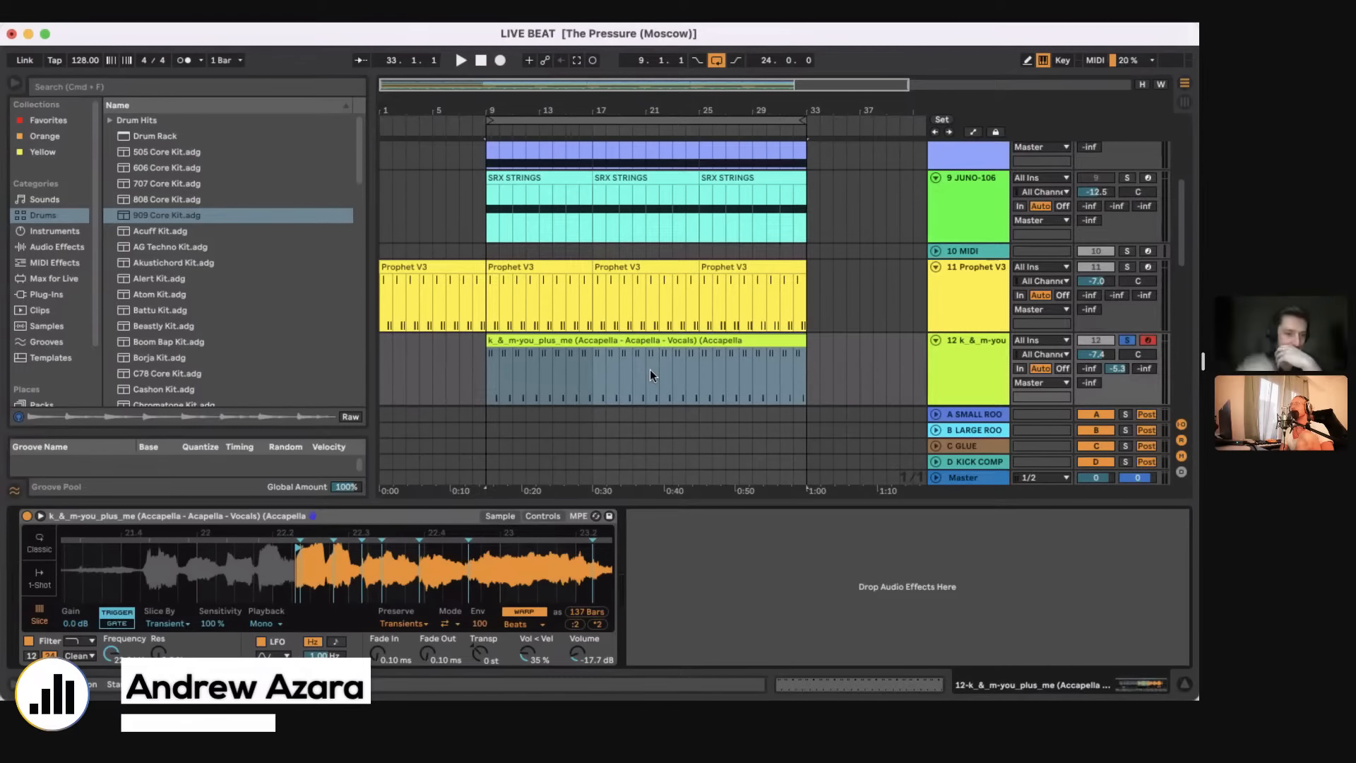
pyautogui.moveTo(212, 624)
pyautogui.mouseDown()
pyautogui.moveTo(211, 652)
pyautogui.moveTo(212, 625)
pyautogui.mouseUp()
# Step: Try slicing the vocal sample by Beat and return the slicing mode to Transient
pyautogui.click(169, 624)
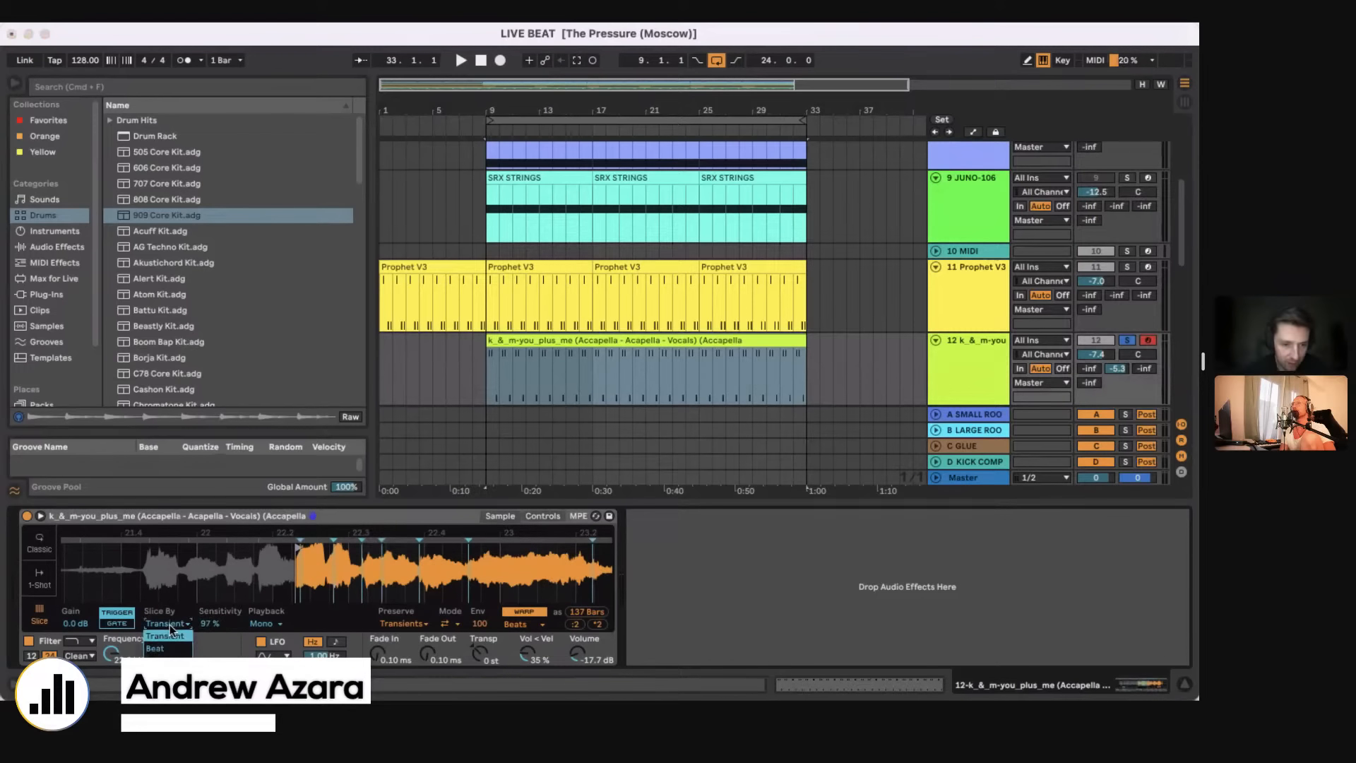
pyautogui.click(167, 647)
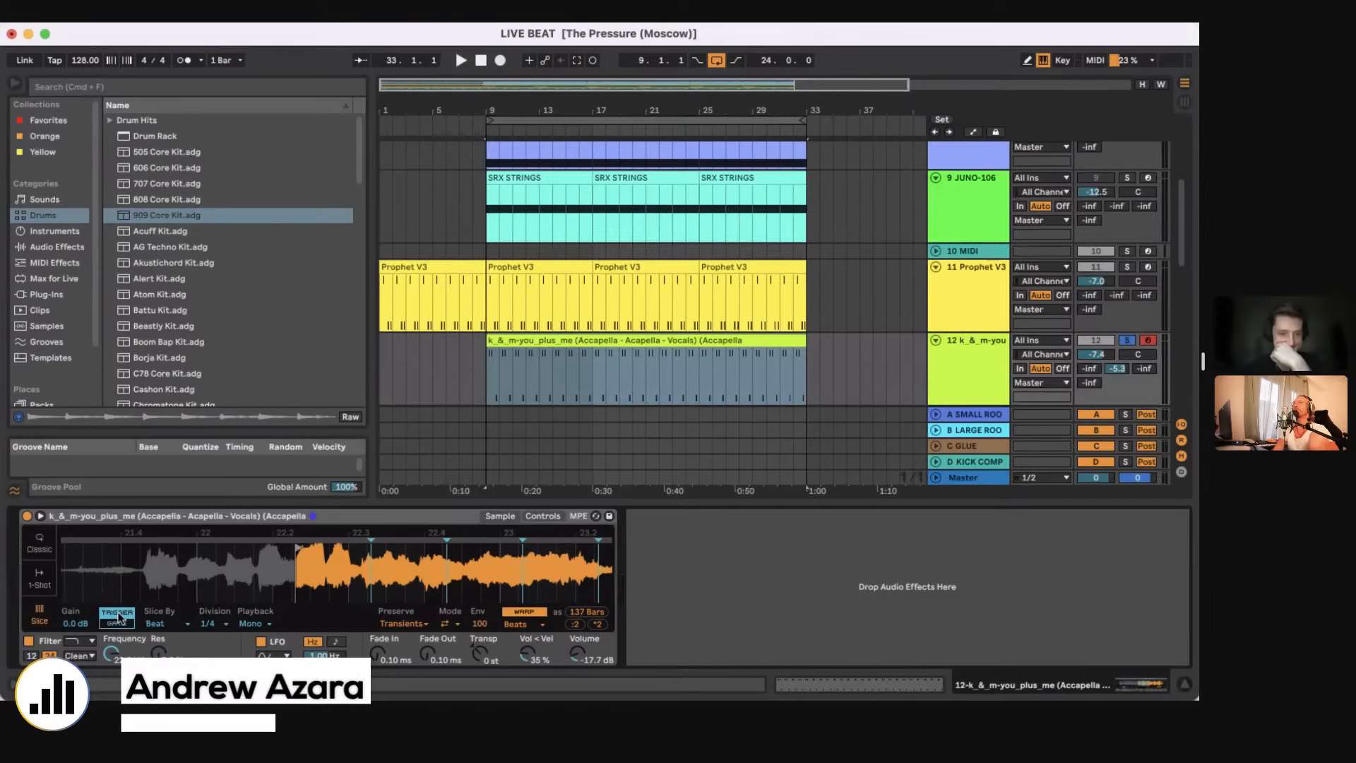
pyautogui.click(166, 624)
pyautogui.click(161, 638)
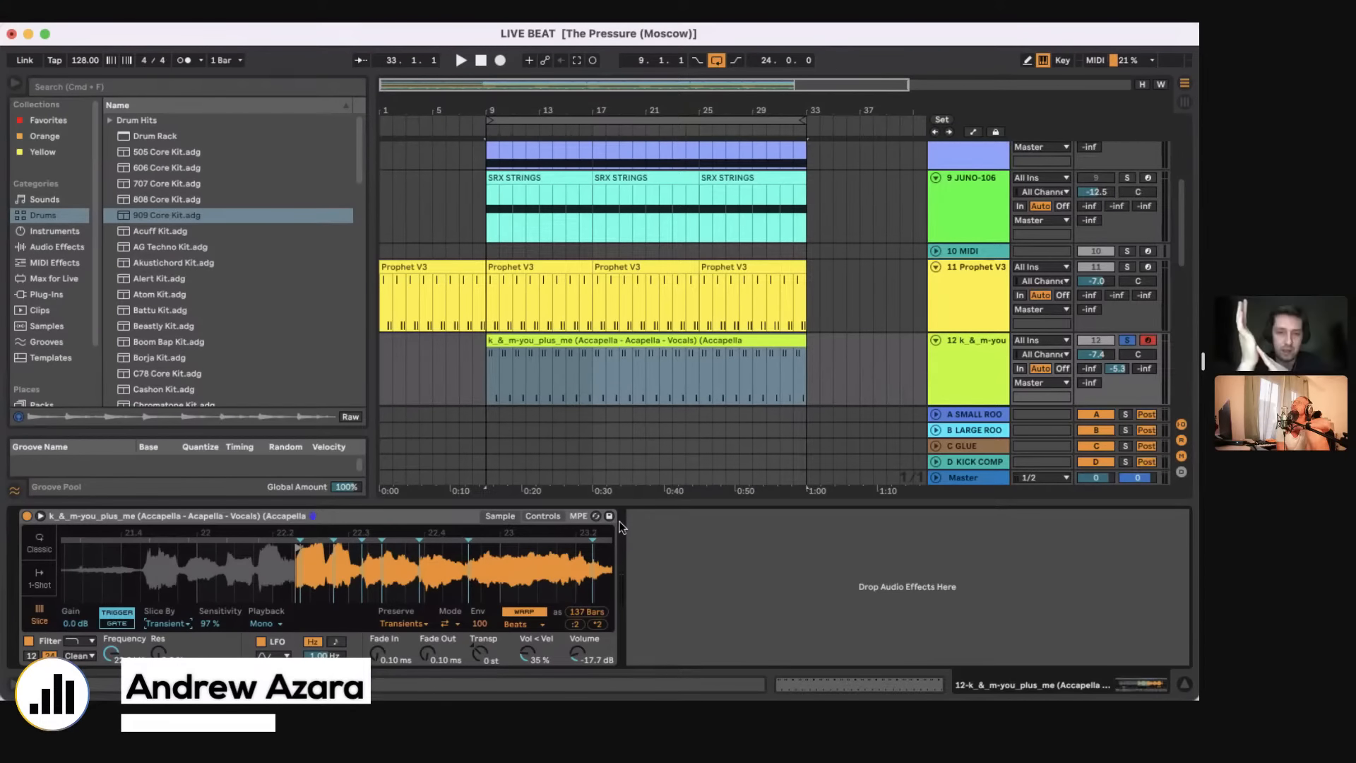
# Step: Open the bar 9 Prophet V3 clip on track 11 and solo it within a two-bar loop starting at bar 9
pyautogui.click(537, 268)
pyautogui.doubleClick(536, 269)
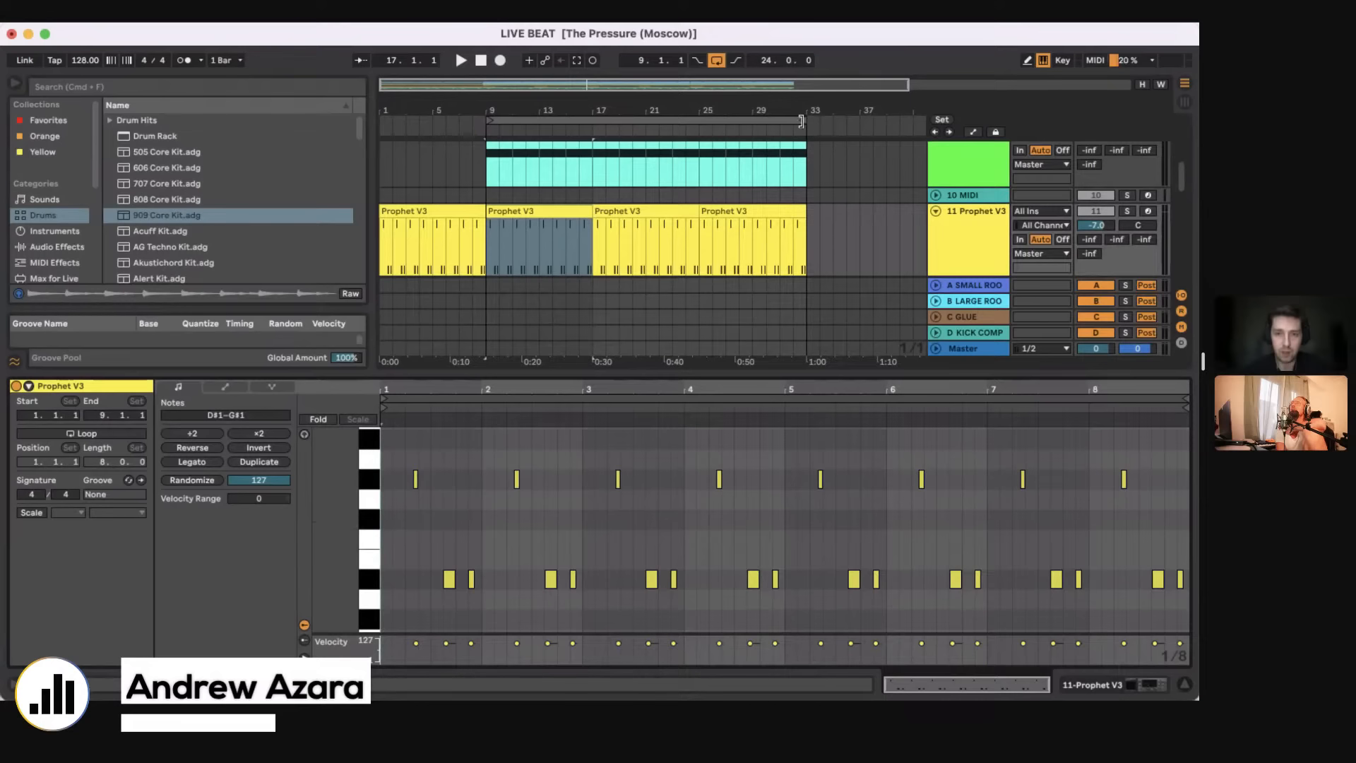
pyautogui.moveTo(805, 121); pyautogui.dragTo(494, 116)
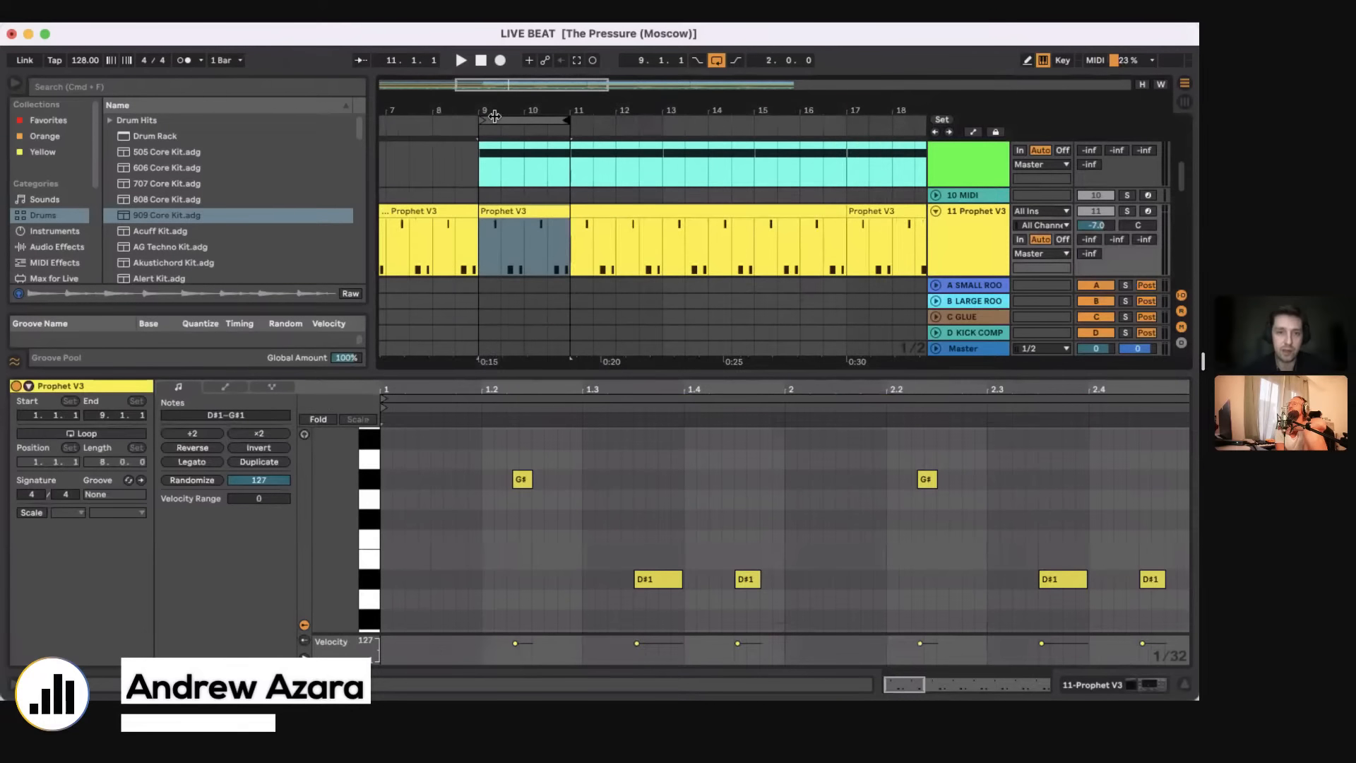
pyautogui.click(1126, 211)
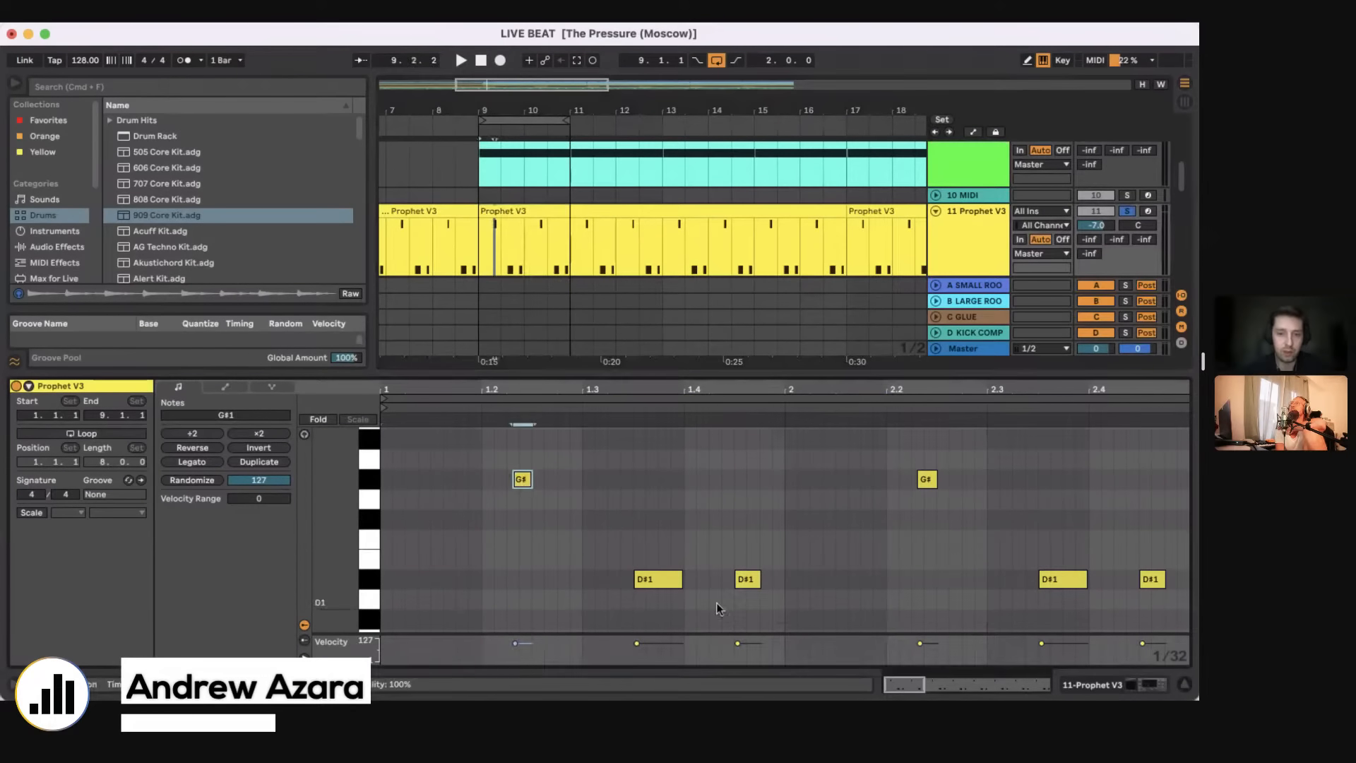
# Step: Start the clip's first G#1 note slightly earlier and audition the pattern
pyautogui.click(659, 581)
pyautogui.click(747, 580)
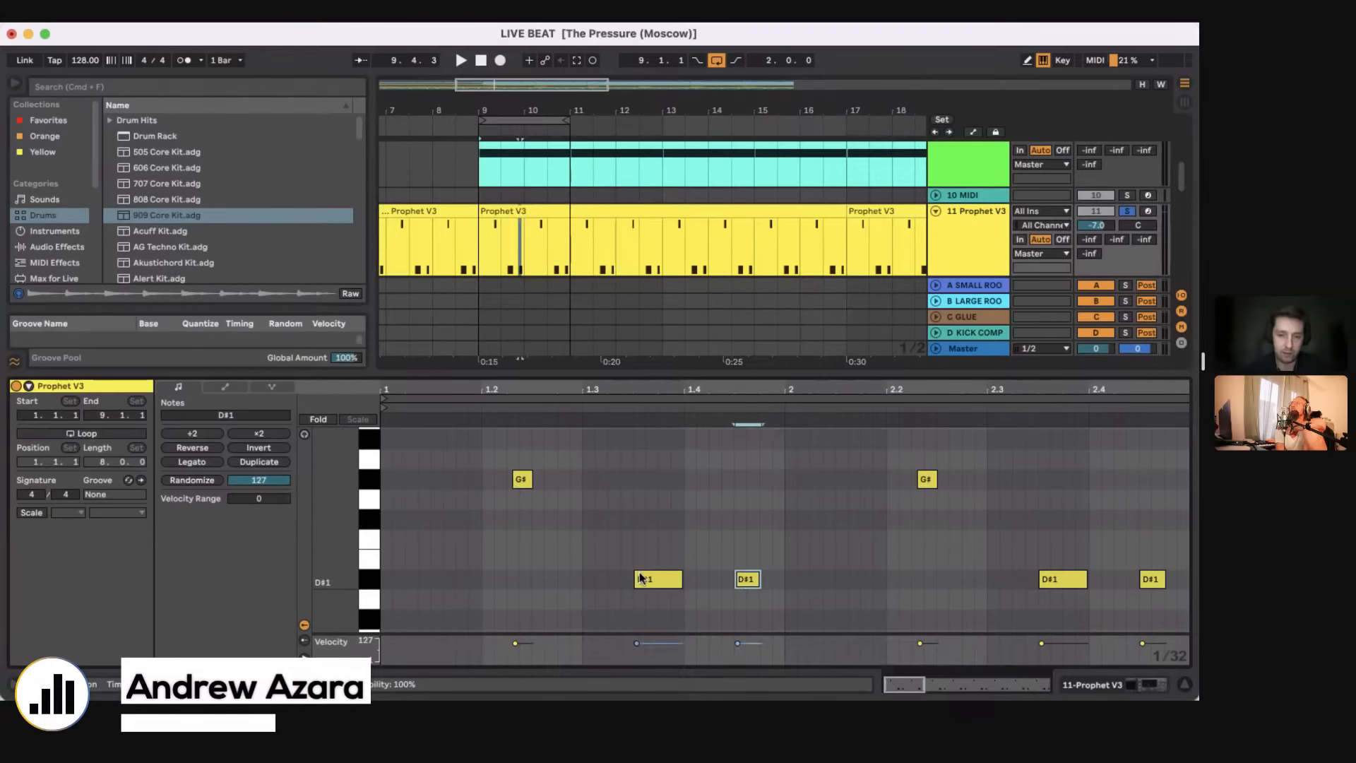
pyautogui.click(642, 579)
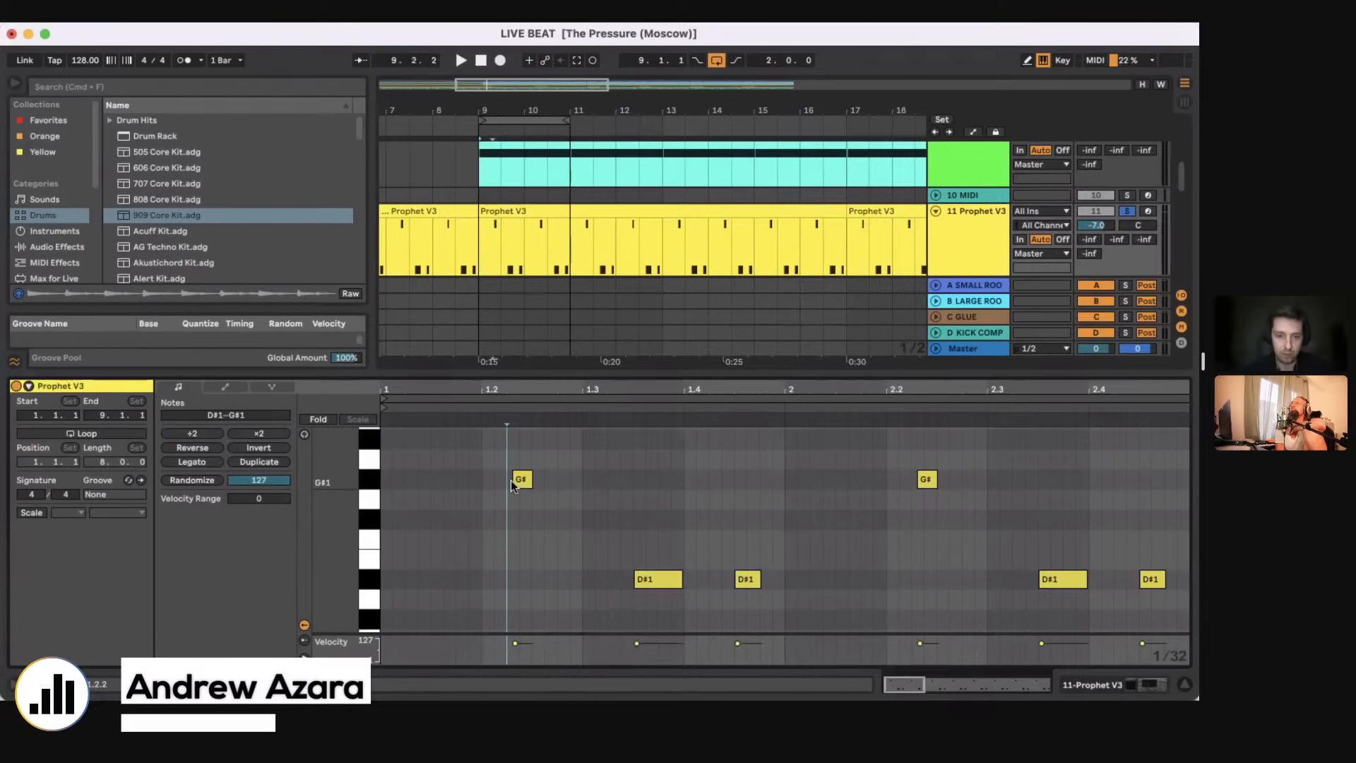
pyautogui.moveTo(514, 481); pyautogui.dragTo(510, 482)
pyautogui.press('space')
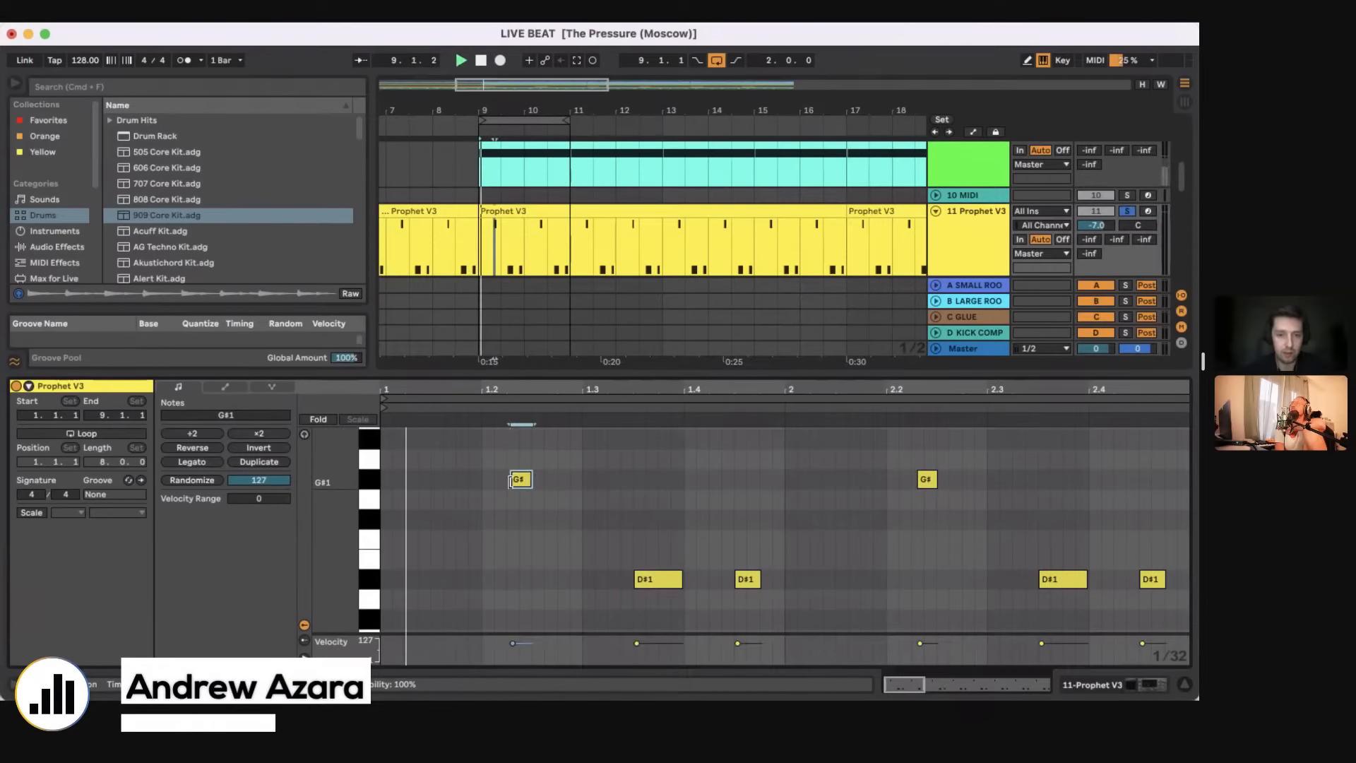
pyautogui.press('space')
# Step: Add a short F1 note just before beat 1.2 of the Prophet V3 clip and play it back
pyautogui.doubleClick(462, 539)
pyautogui.press('space')
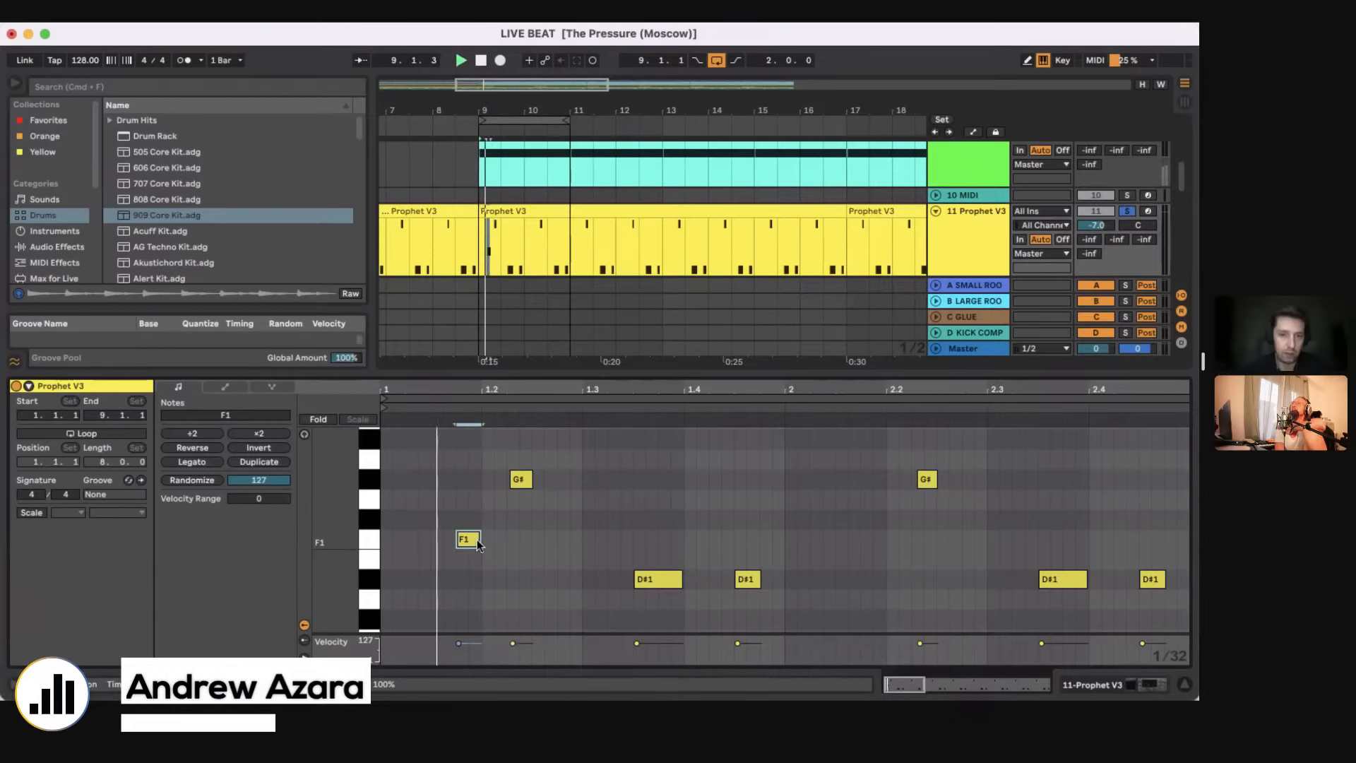
pyautogui.press('space')
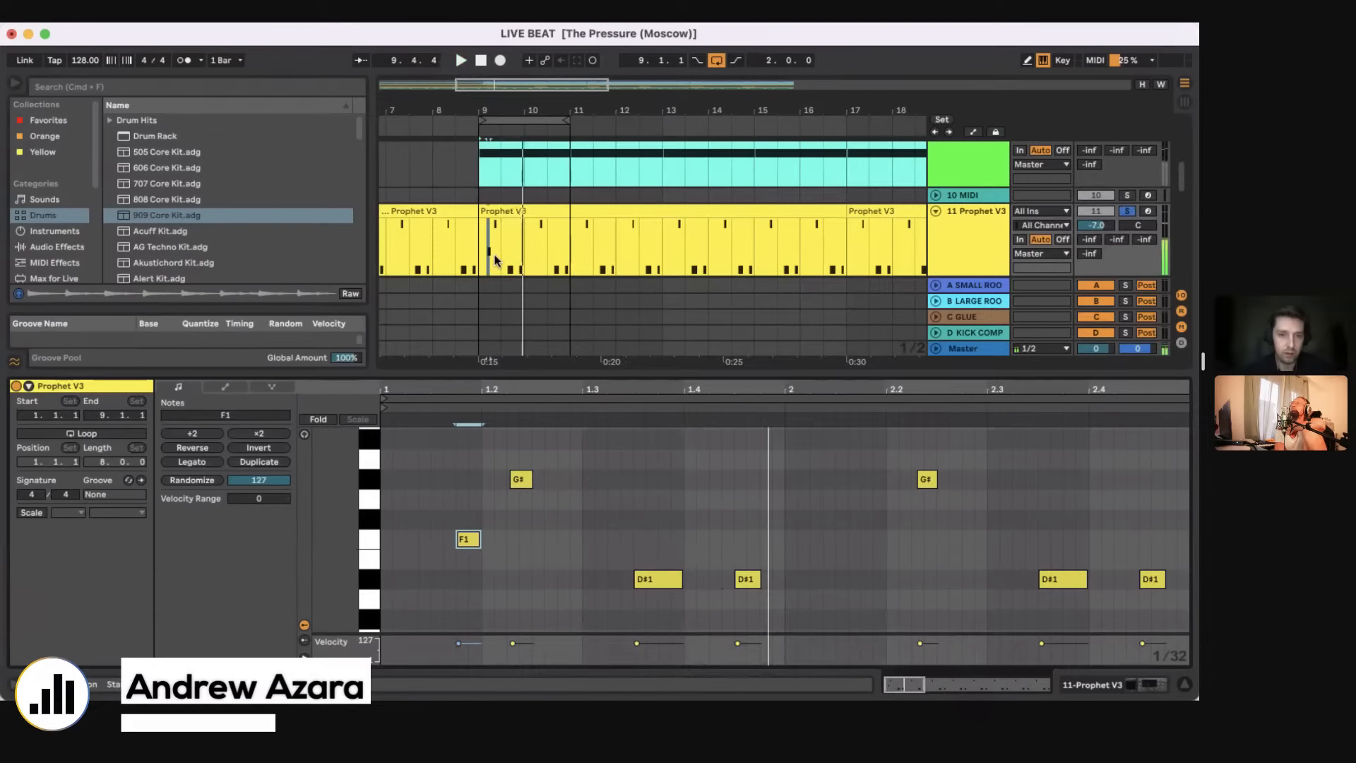
# Step: Consolidate bar 9 of track 11 into a one-bar clip and take the track out of solo
pyautogui.moveTo(484, 256); pyautogui.dragTo(523, 252)
pyautogui.press('super+j')
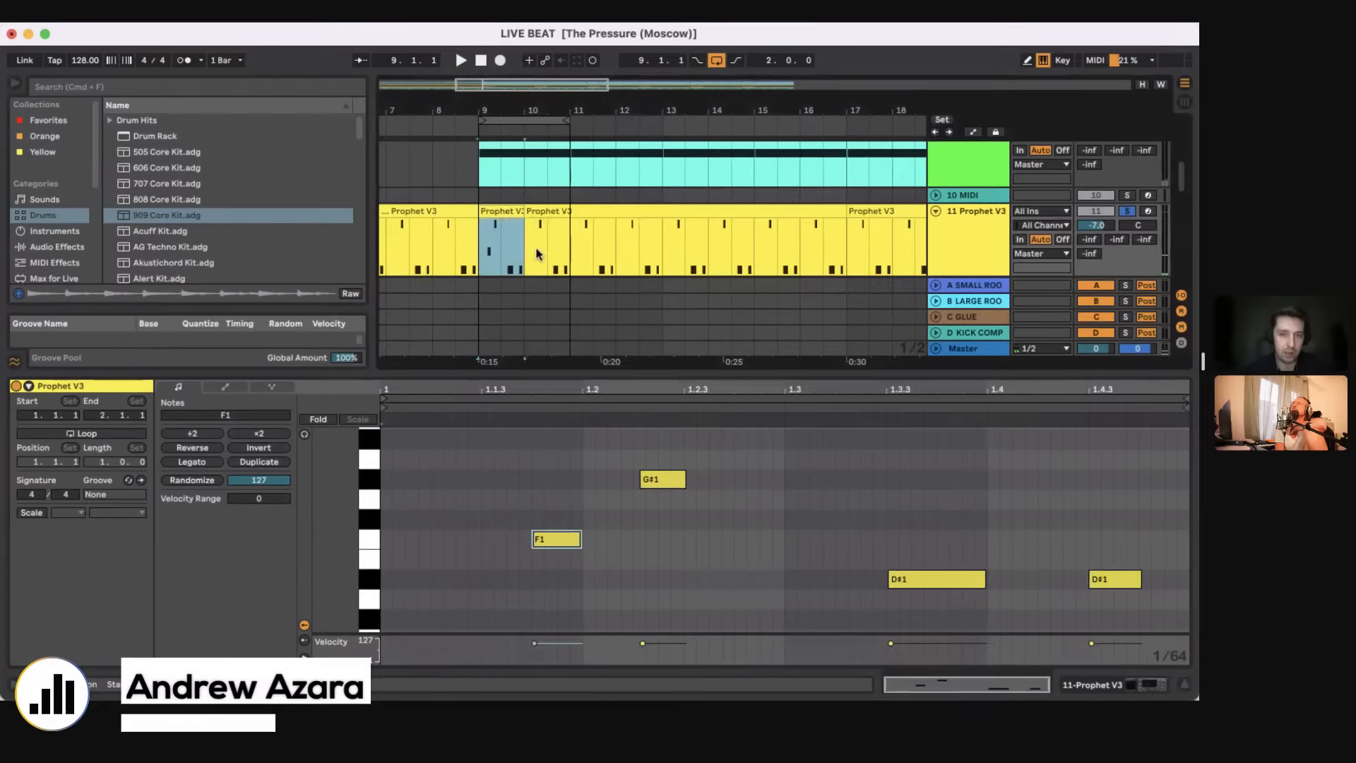
pyautogui.click(1129, 211)
# Step: During playback, lengthen the F1 note back to 1.1.3 and consolidate bars 9 and 10 of track 11 into a two-bar clip
pyautogui.press('space')
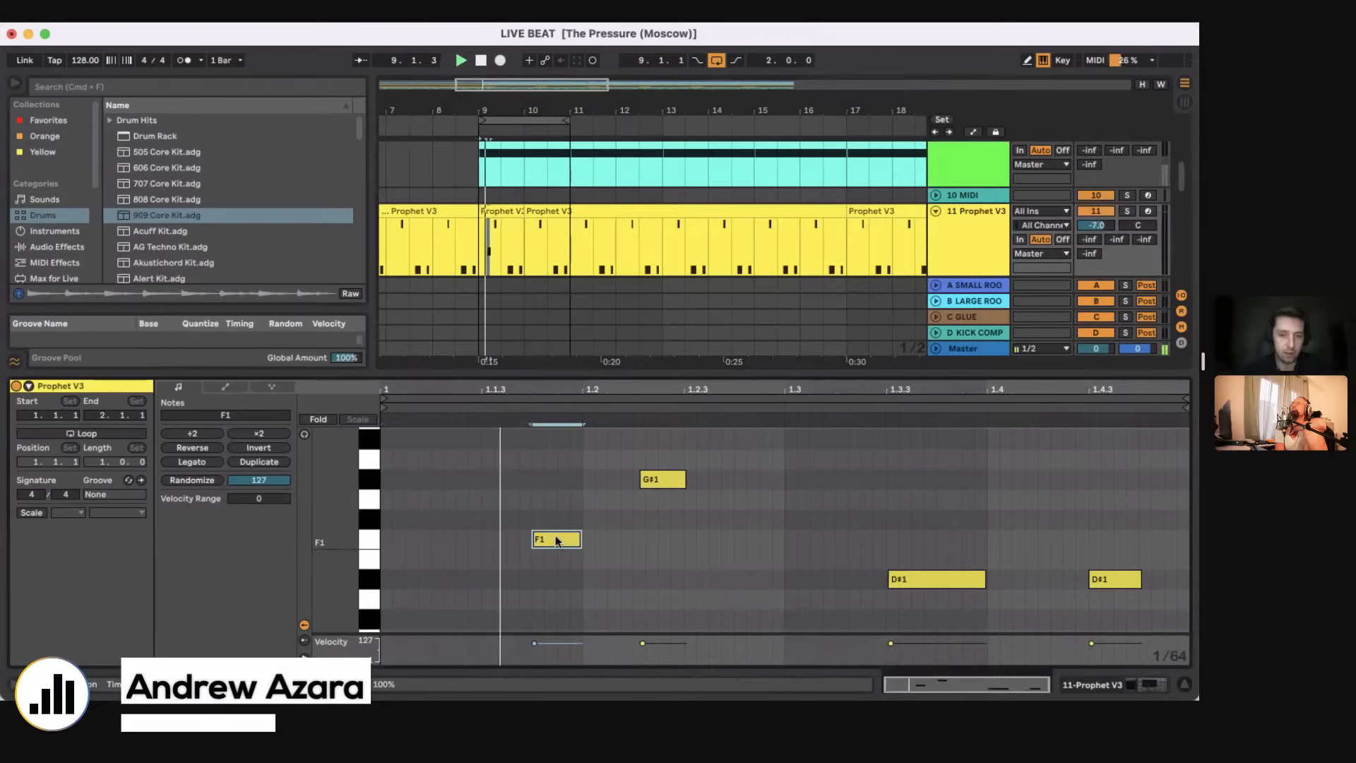
pyautogui.moveTo(563, 544)
pyautogui.mouseDown()
pyautogui.moveTo(500, 545)
pyautogui.moveTo(582, 541)
pyautogui.mouseUp()
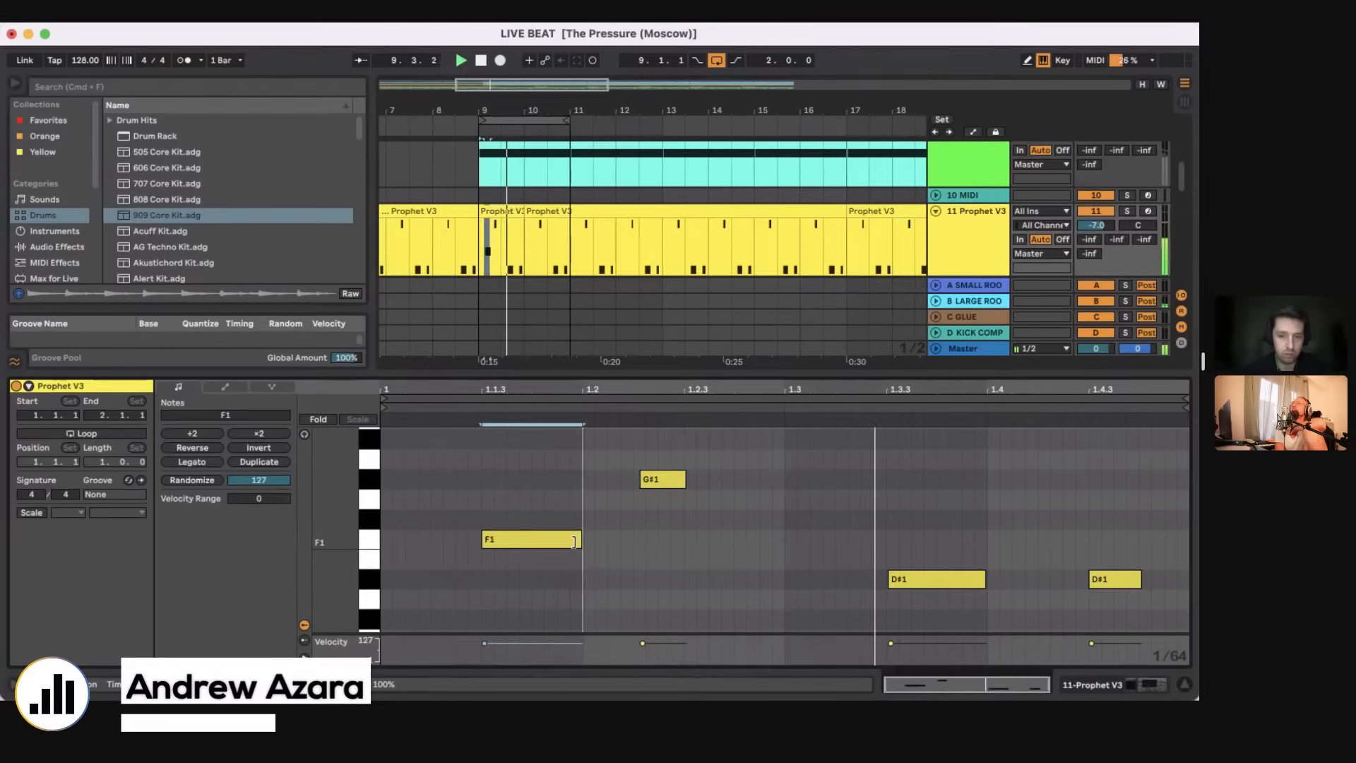
pyautogui.moveTo(483, 251); pyautogui.dragTo(572, 258)
pyautogui.press('super+j')
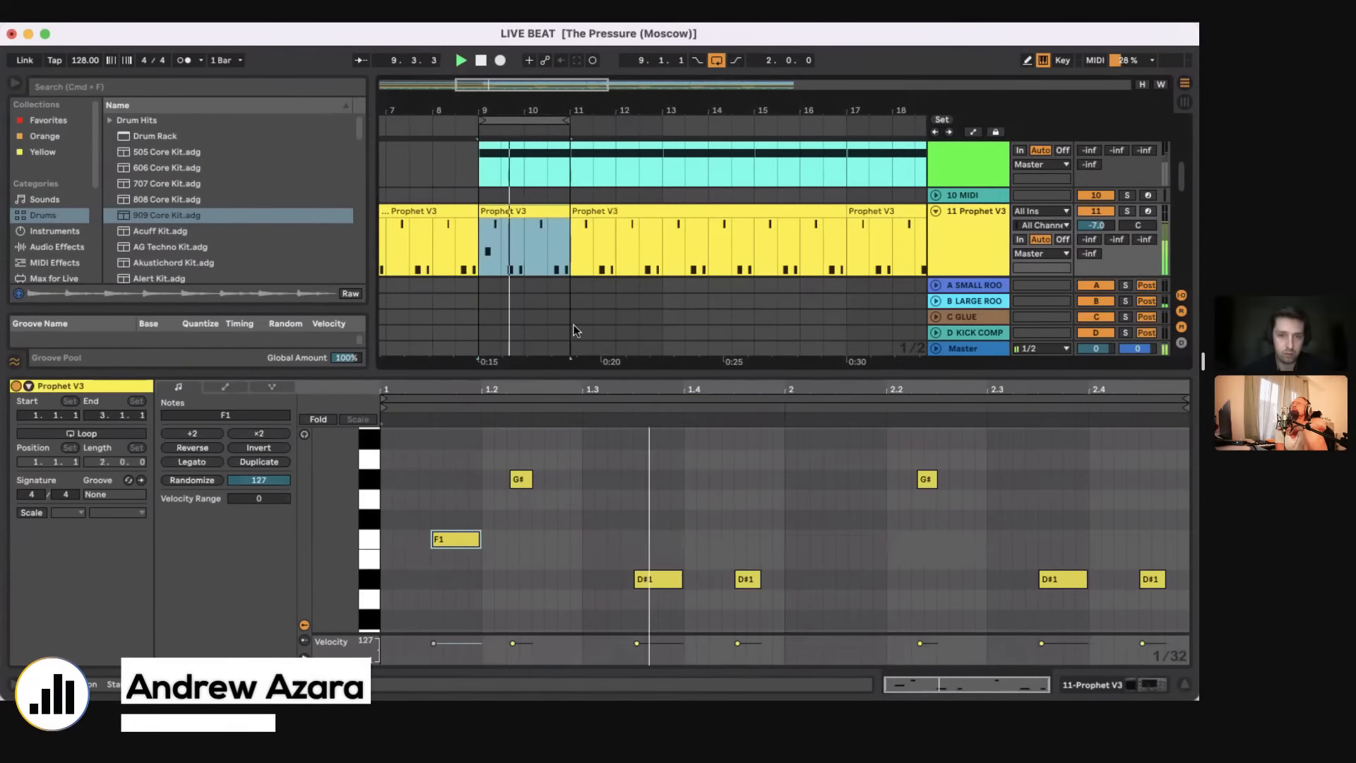
# Step: Close the clip's note editor, check the lower percussion and loop tracks and stop playback
pyautogui.doubleClick(540, 371)
pyautogui.scroll(-10, 540, 372)
pyautogui.press('space')
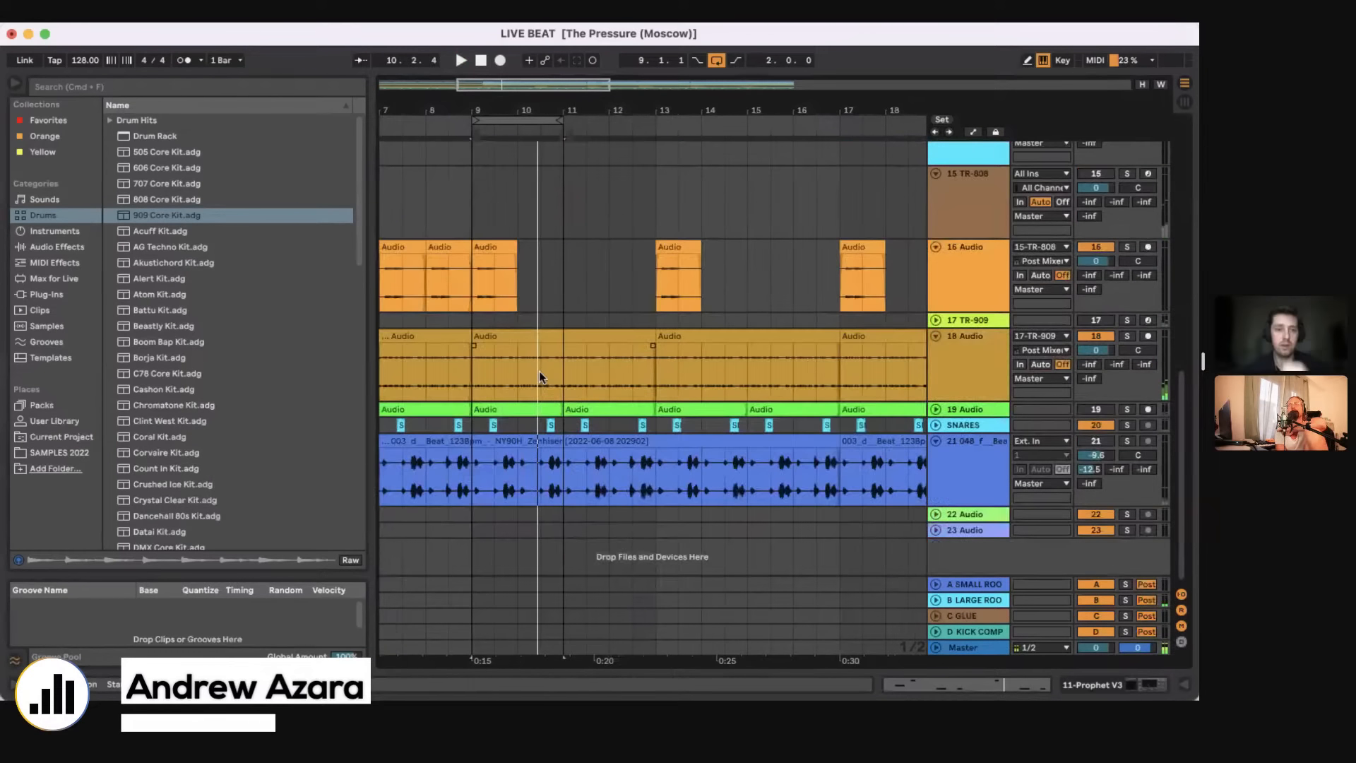
# Step: Select the two-bar Prophet V3 clip at bars 9 and 10 of track 11 and solo the track
pyautogui.scroll(8, 539, 370)
pyautogui.click(541, 292)
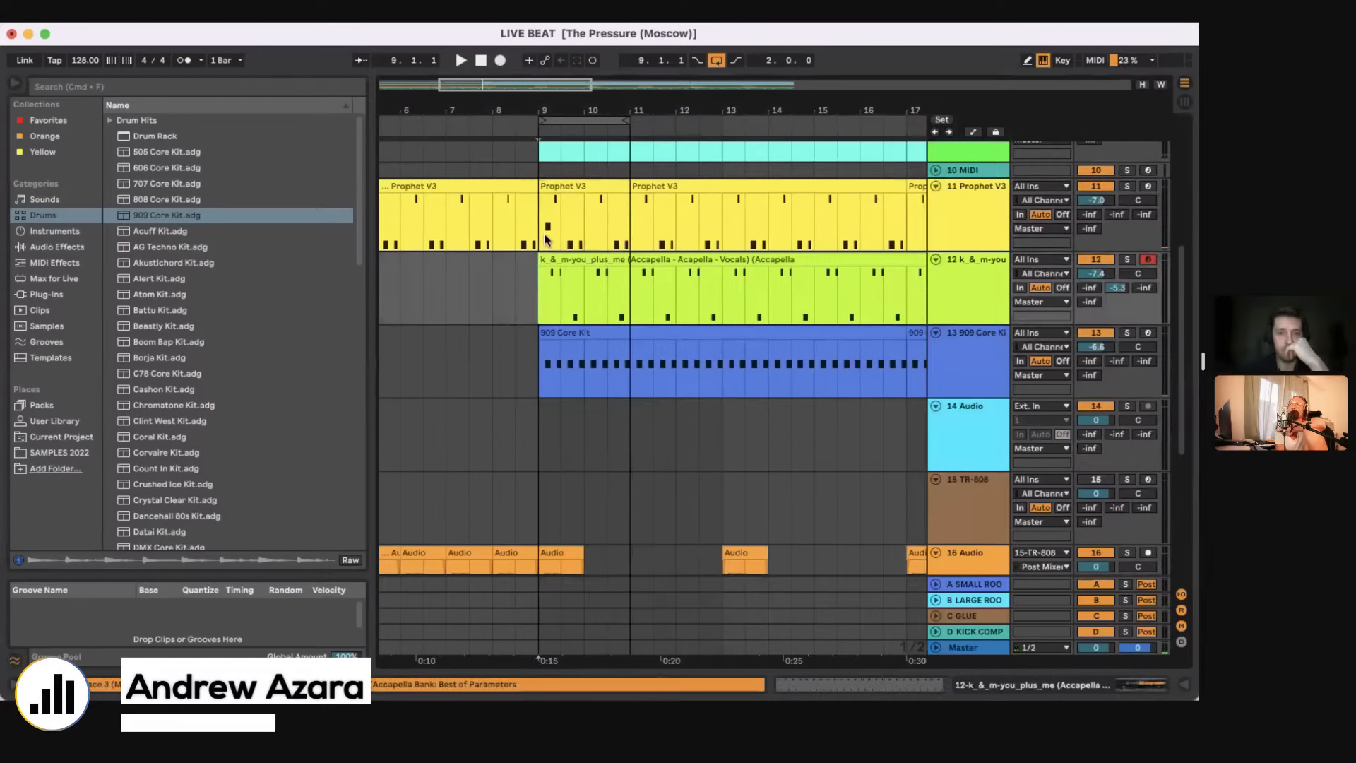
pyautogui.moveTo(533, 229); pyautogui.dragTo(626, 186)
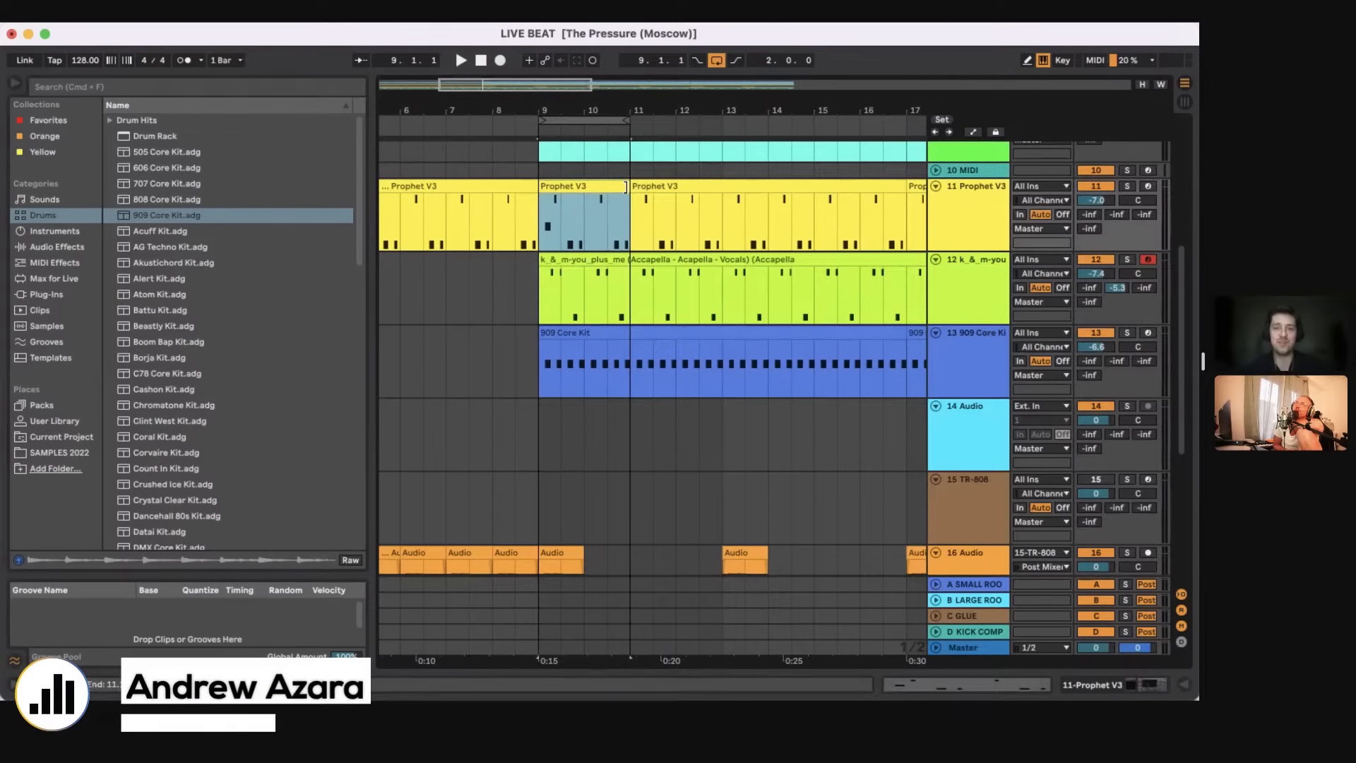
pyautogui.click(1128, 185)
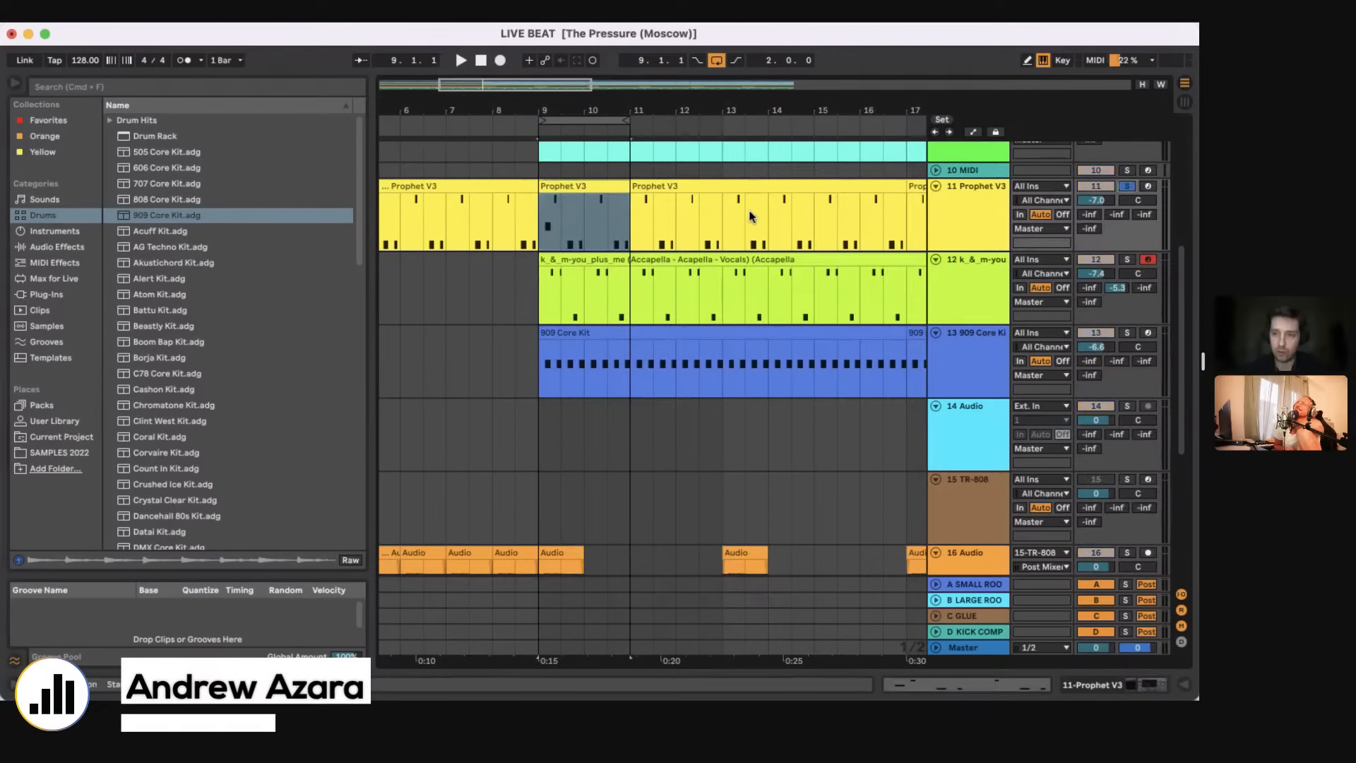
# Step: Switch off the Auto Filter on track 11 and open the Prophet V3 editor, moving it clear of the transport controls
pyautogui.click(1100, 684)
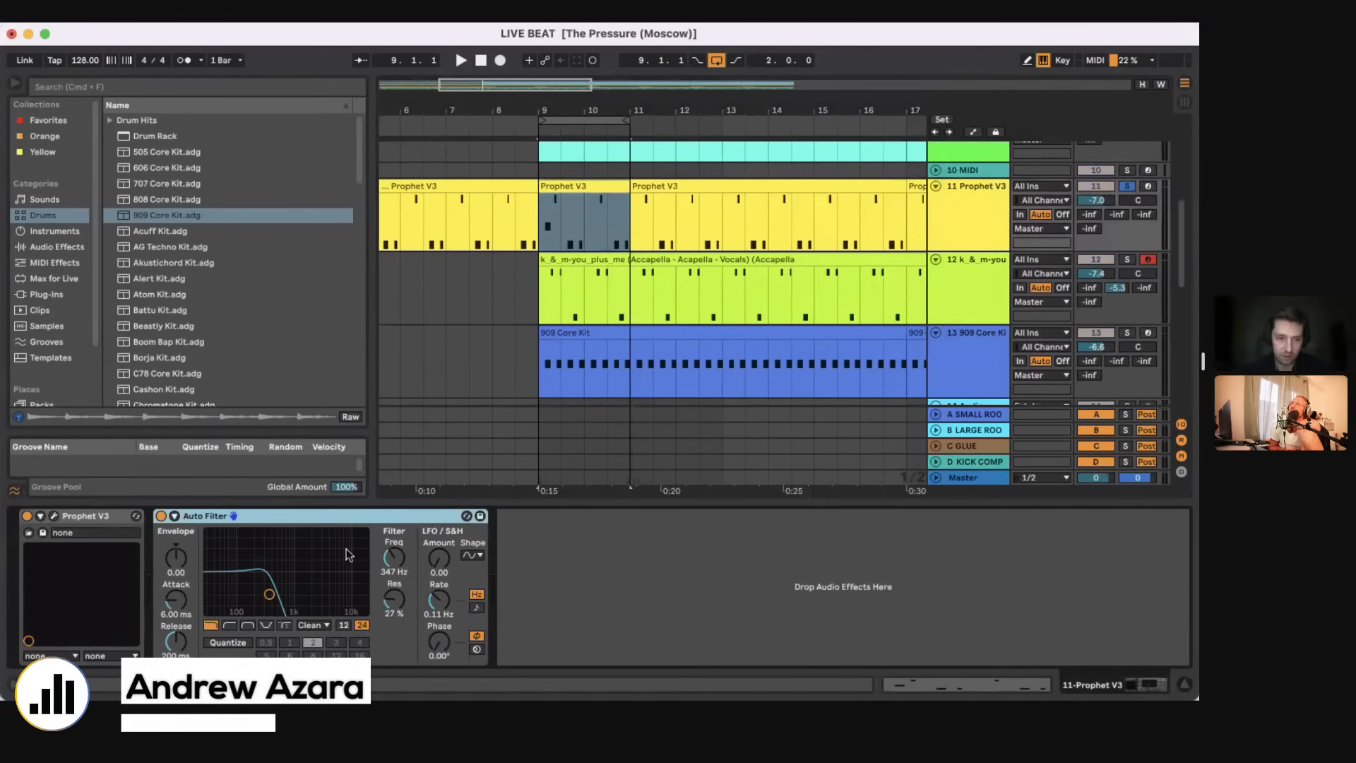
pyautogui.click(161, 516)
pyautogui.click(54, 518)
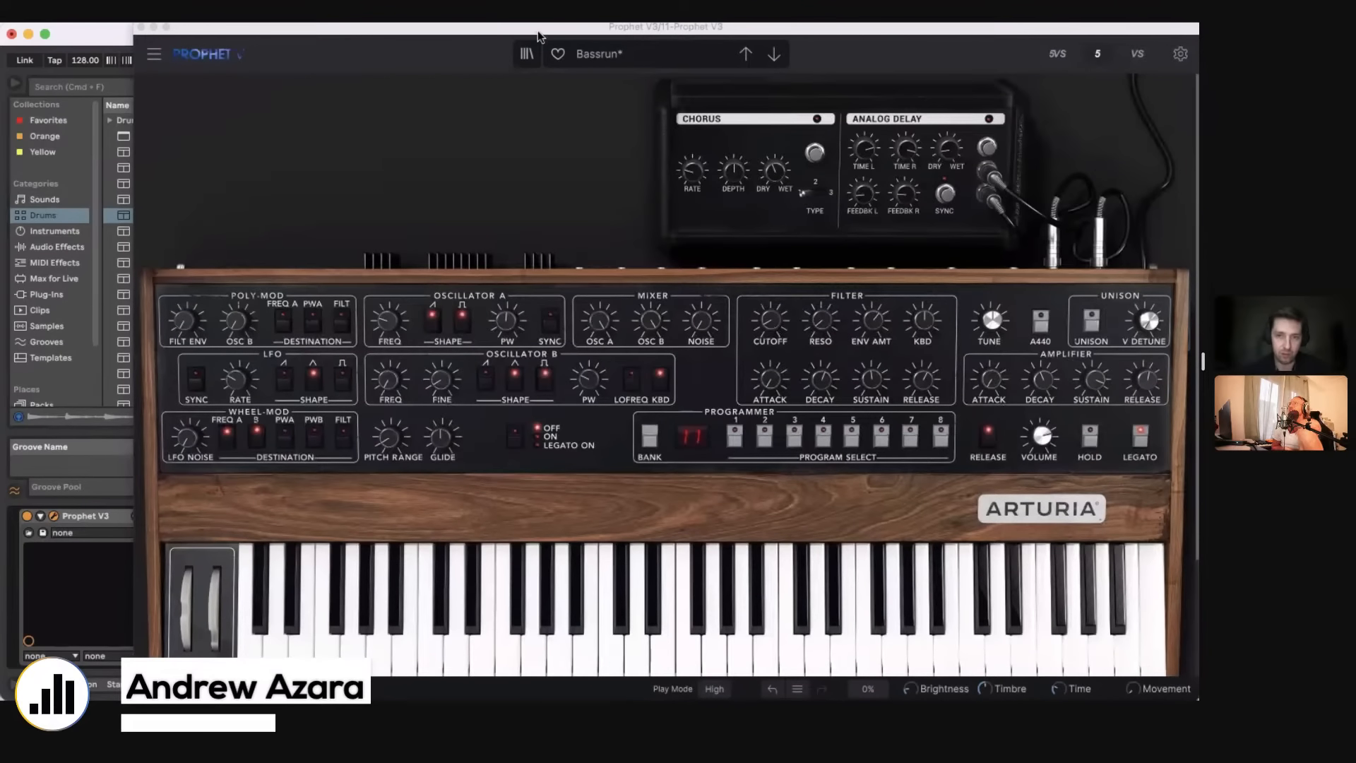
pyautogui.moveTo(537, 31); pyautogui.dragTo(676, 174)
# Step: Turn on the Prophet's chorus, adjust its filter resonance, envelope amount and cutoff during playback, and close the editor
pyautogui.click(955, 261)
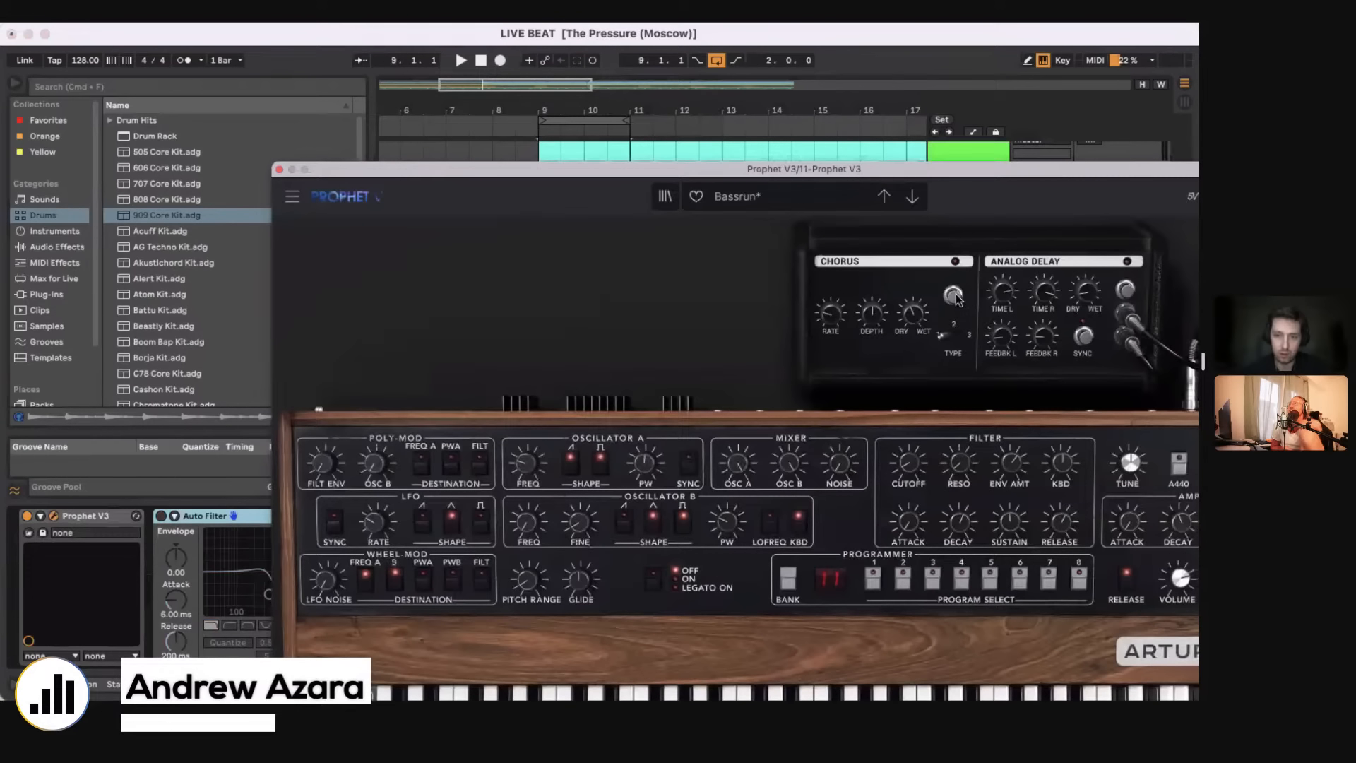
pyautogui.press('space')
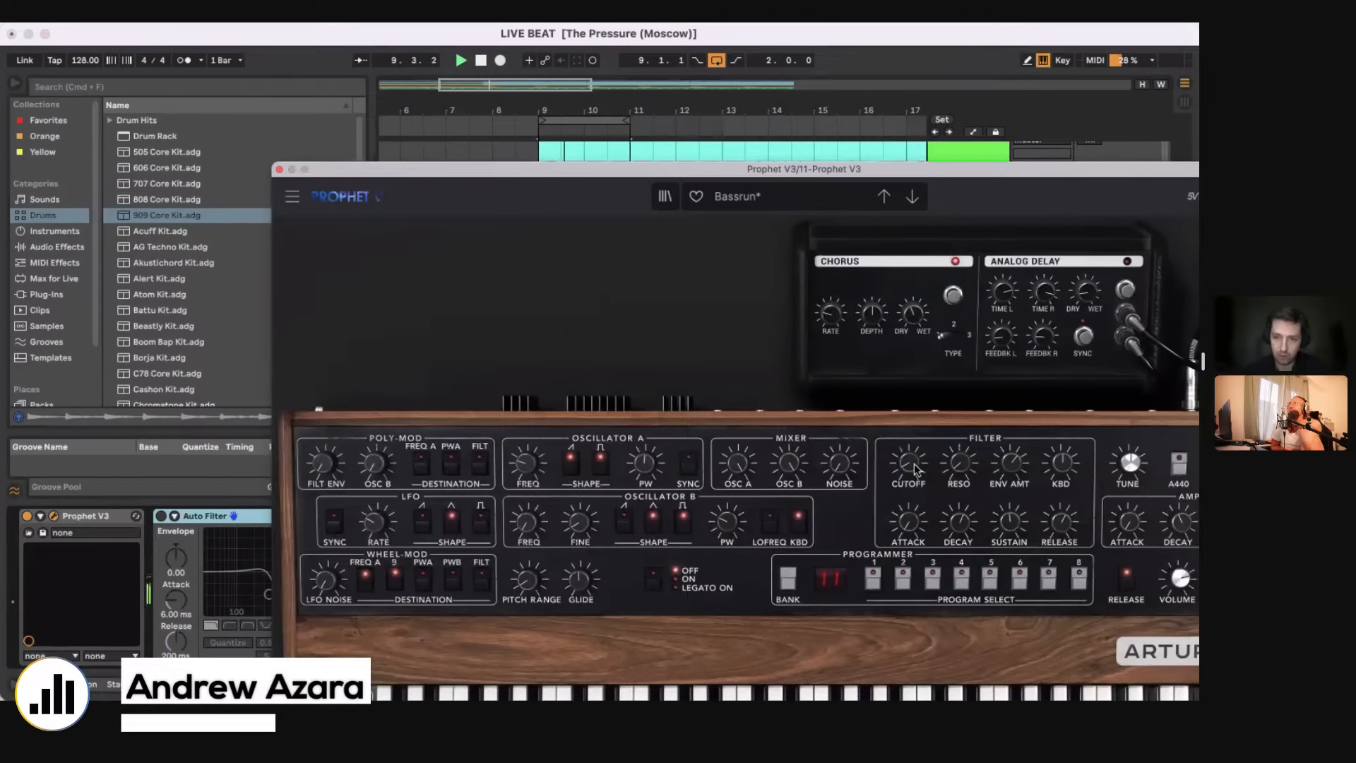
pyautogui.moveTo(958, 461); pyautogui.dragTo(1009, 452)
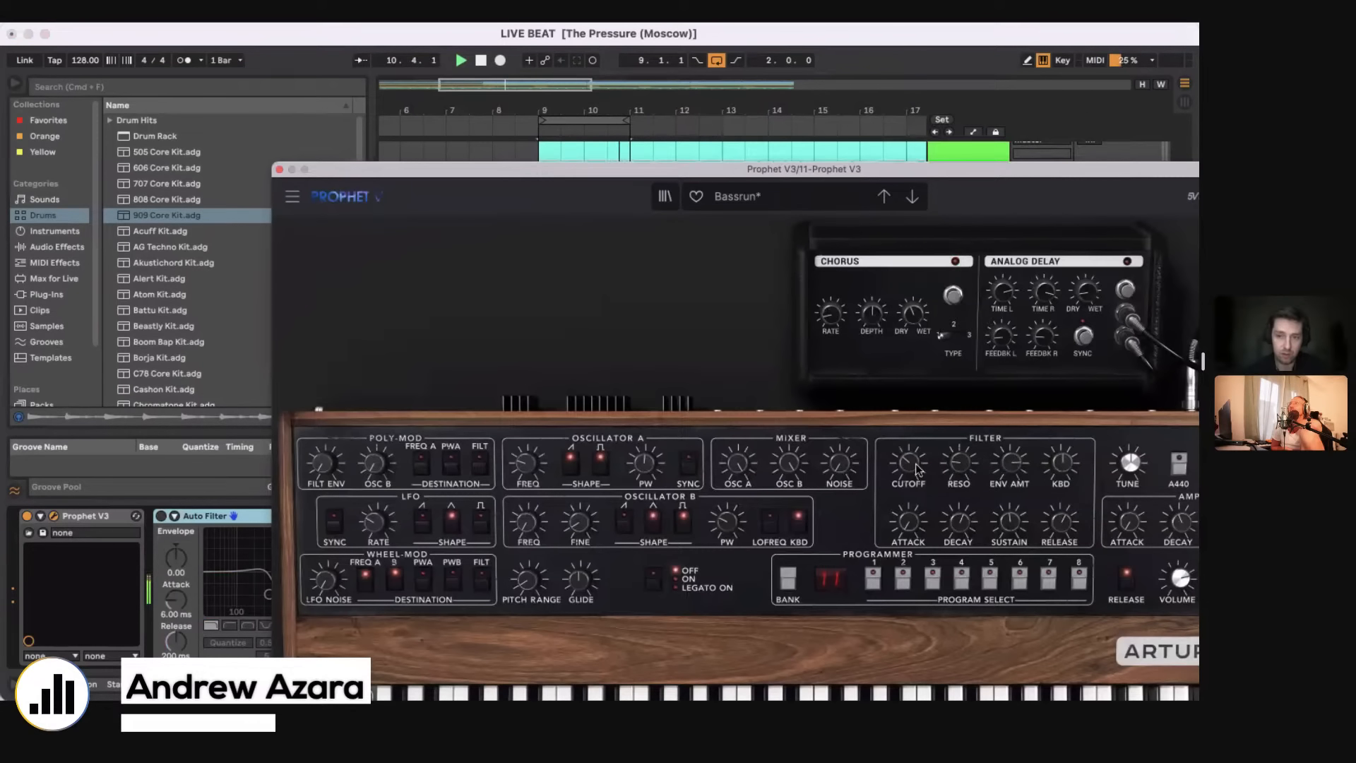
pyautogui.moveTo(964, 456); pyautogui.dragTo(964, 439)
pyautogui.moveTo(1010, 462); pyautogui.dragTo(1010, 487)
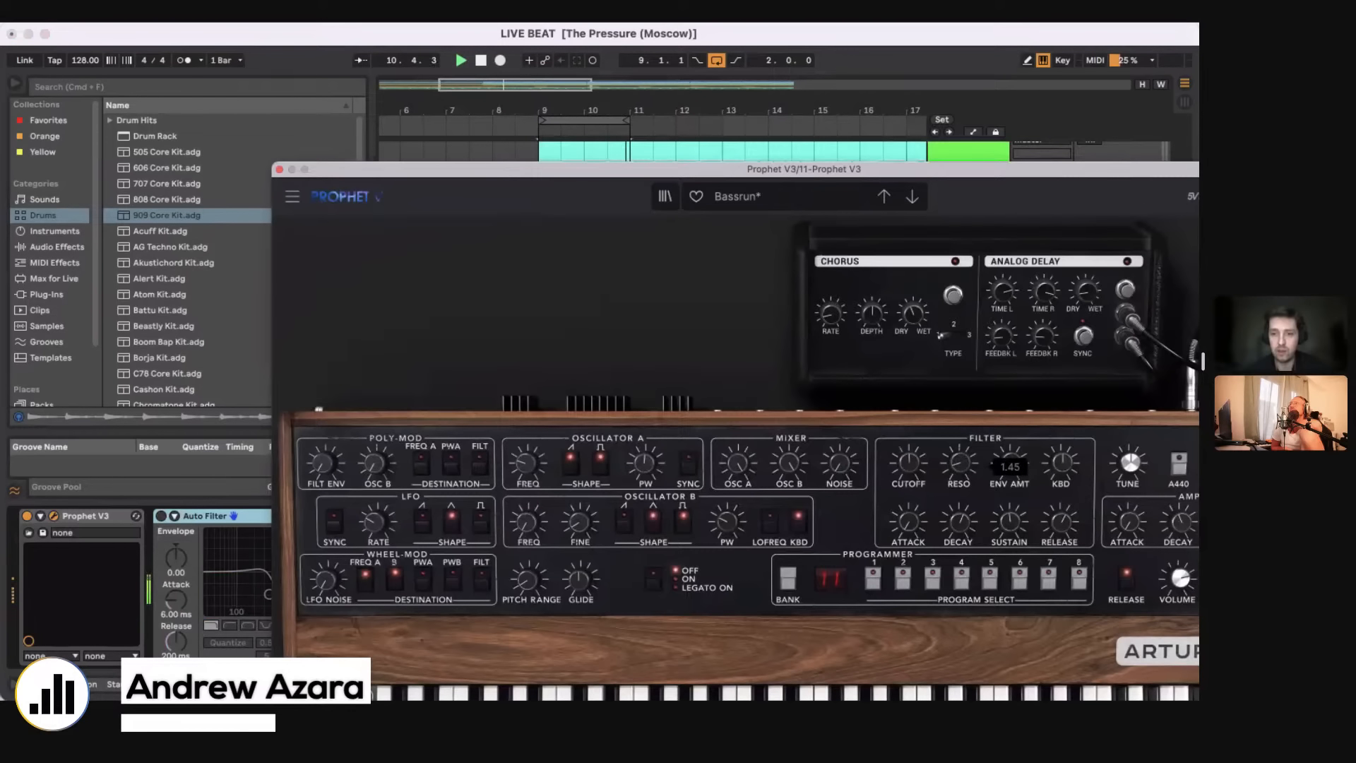
pyautogui.moveTo(916, 460); pyautogui.dragTo(916, 489)
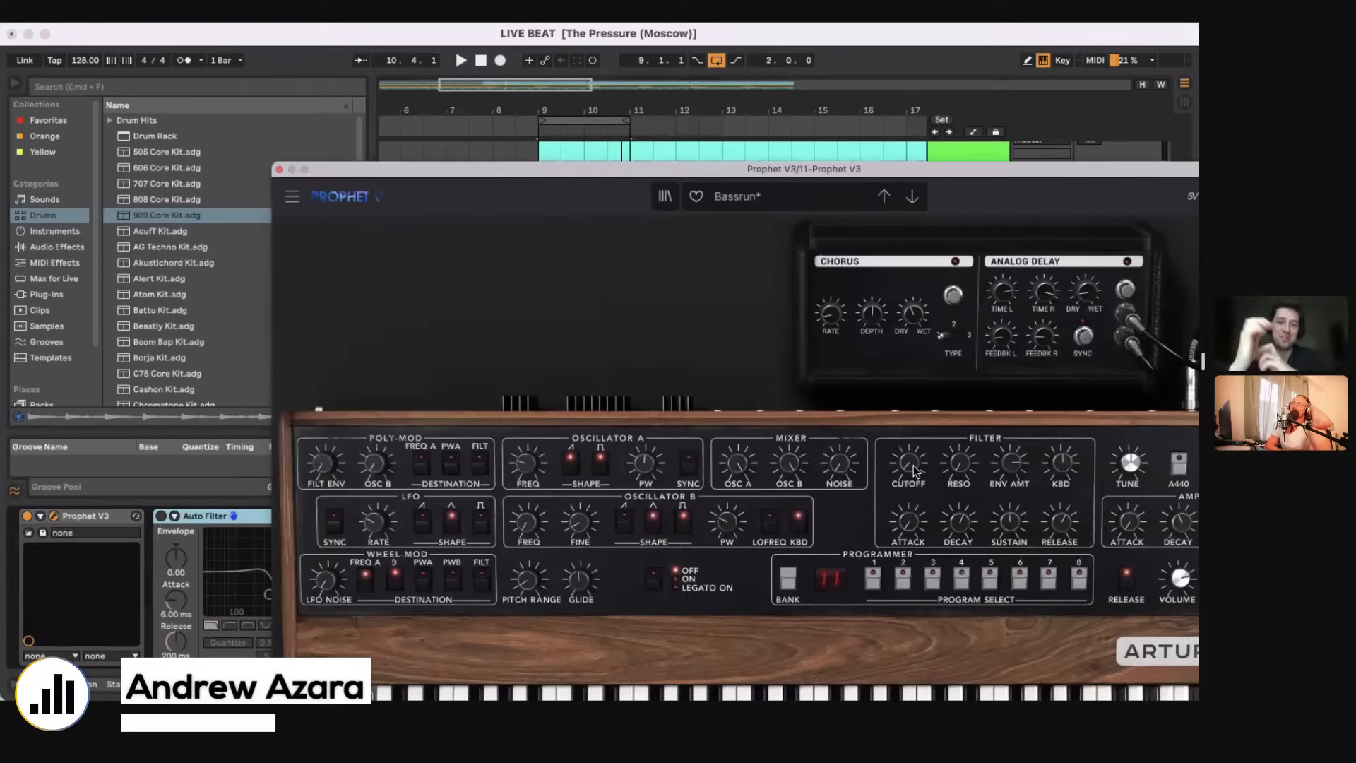
pyautogui.moveTo(493, 177); pyautogui.dragTo(774, 245)
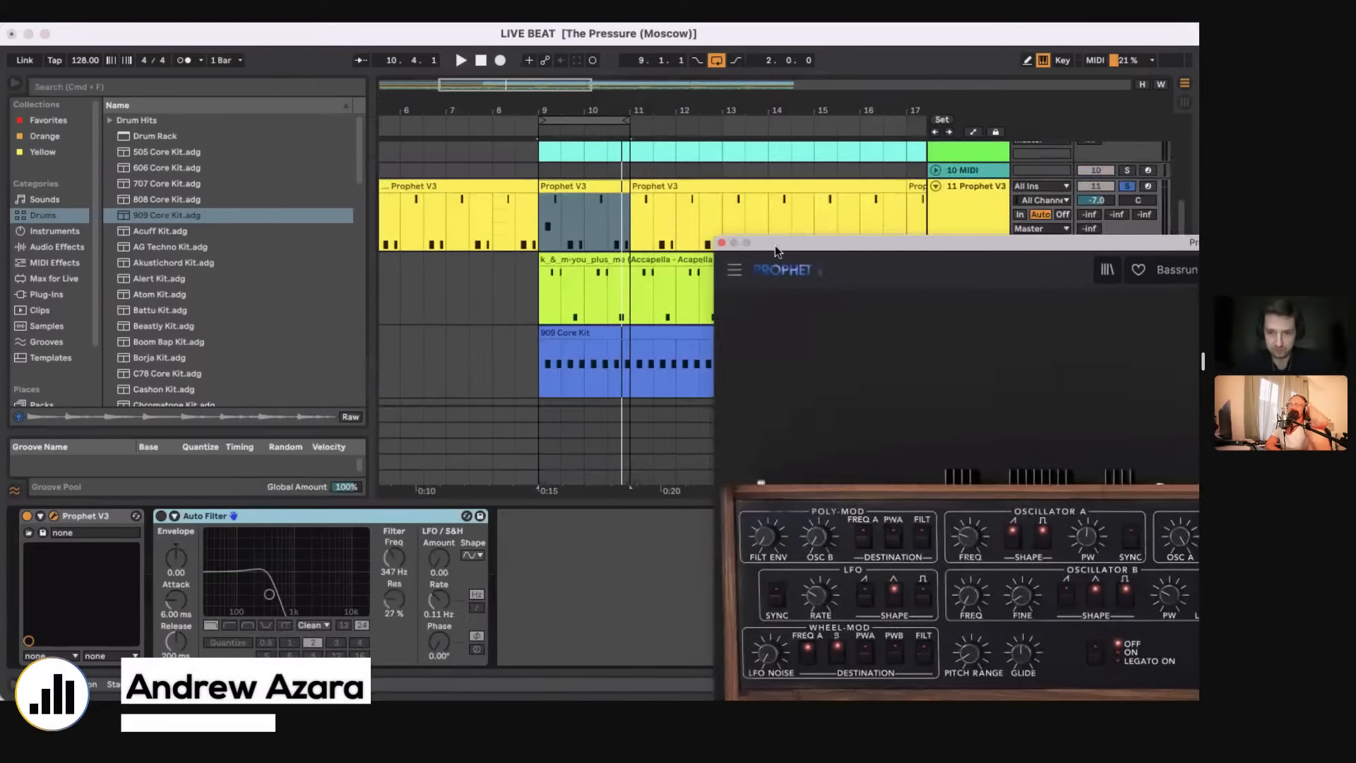
pyautogui.click(721, 243)
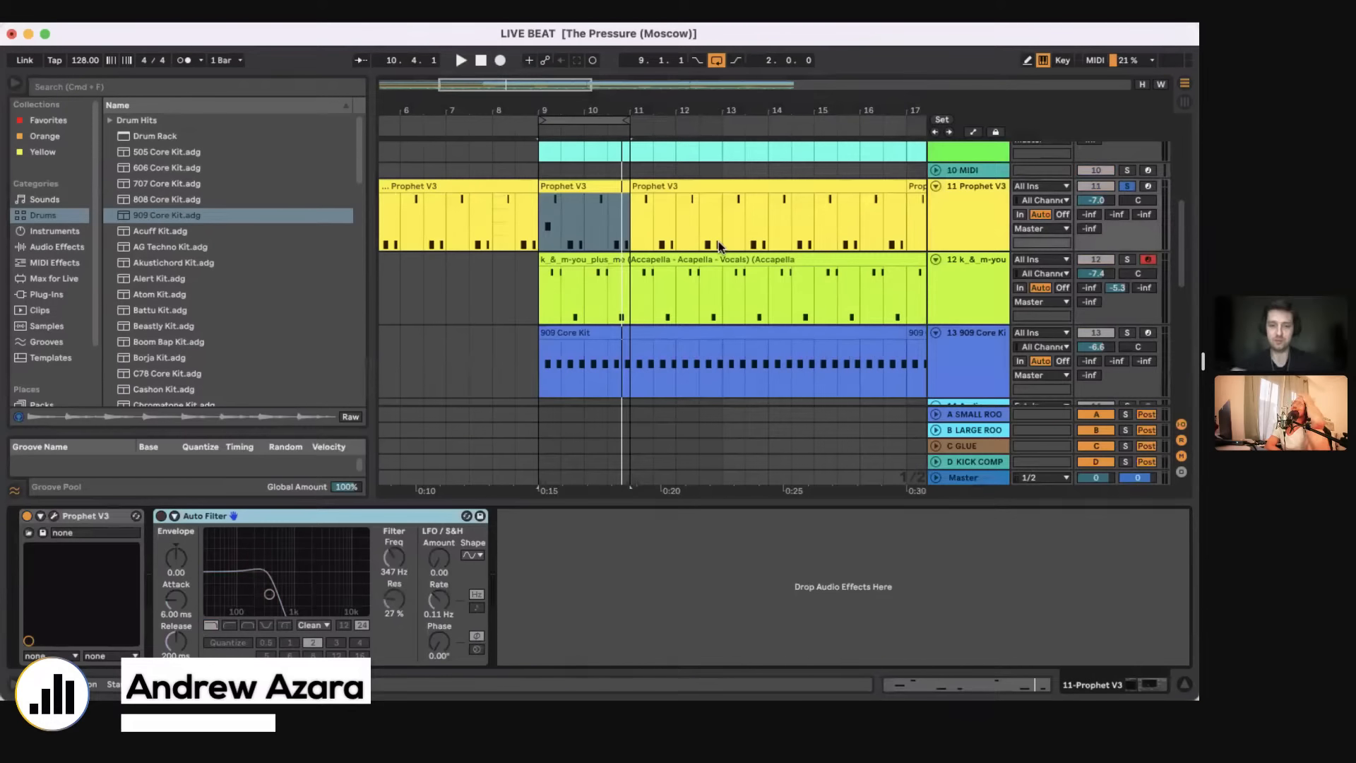